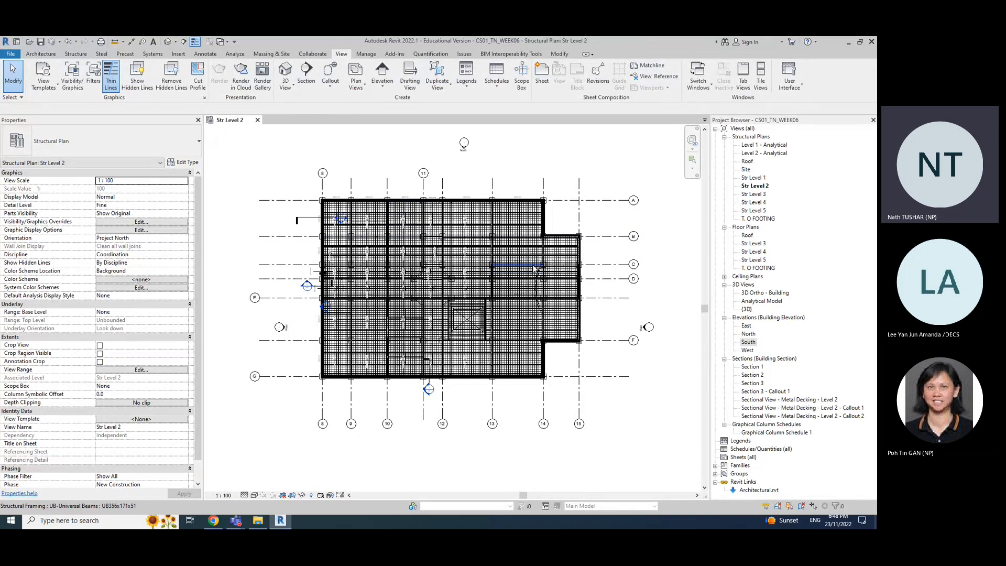
Step: Open the section view Sectional View - Metal Decking - Level 2 - Callout 1 and examine the rebar in the foundation wall and footing
double_click(795, 408)
scroll(424, 367, up, 5)
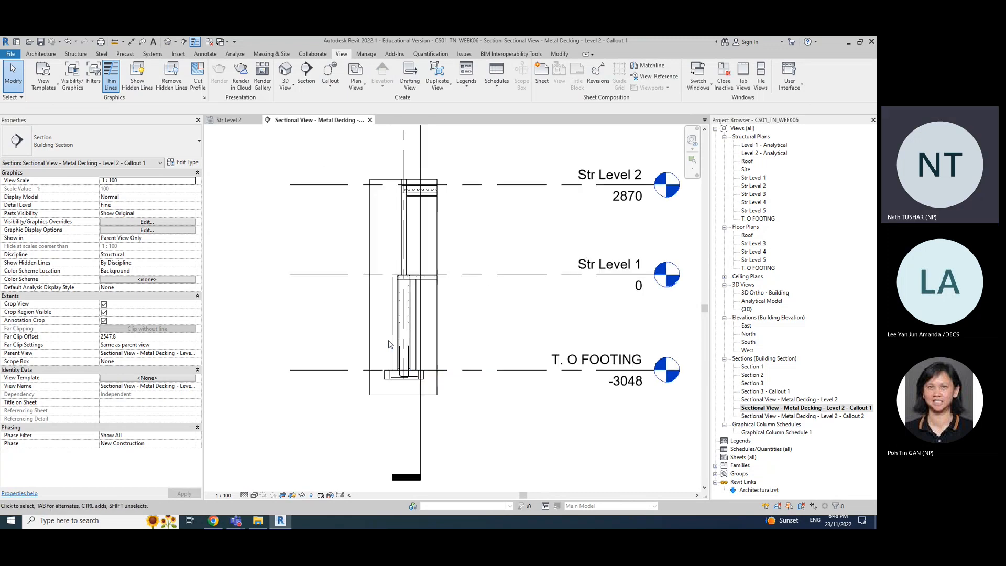
scroll(423, 380, down, 1)
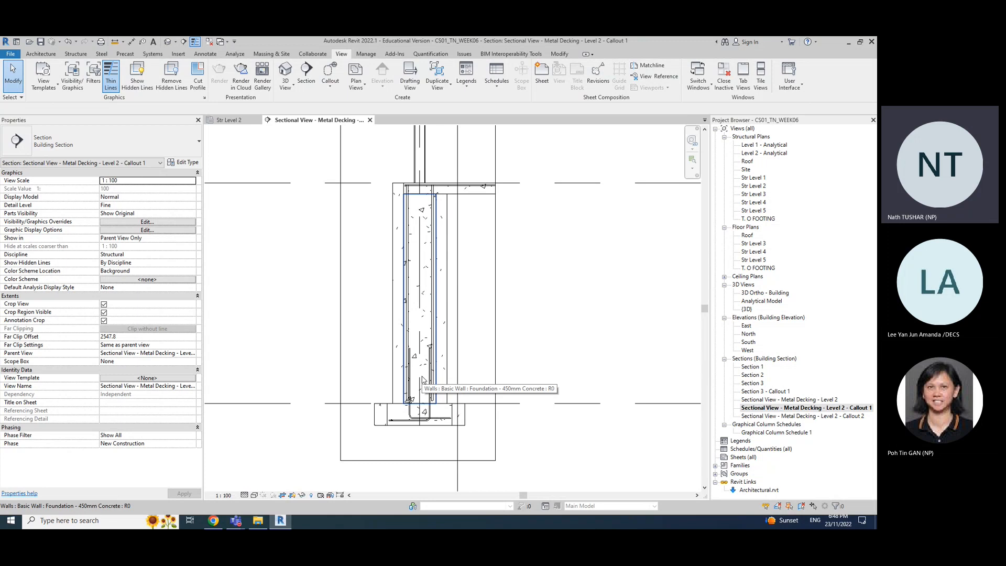
scroll(416, 373, up, 2)
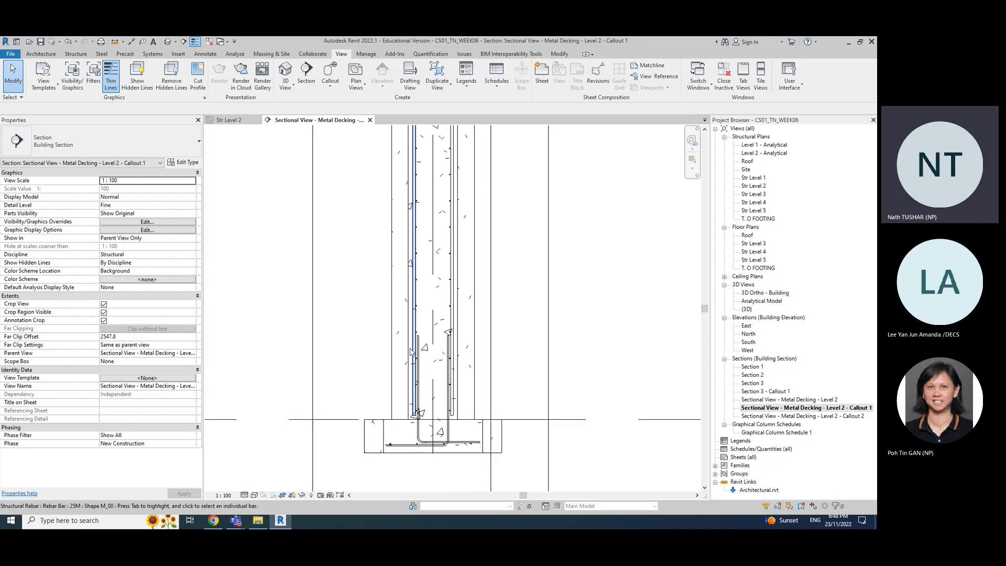
scroll(414, 352, down, 1)
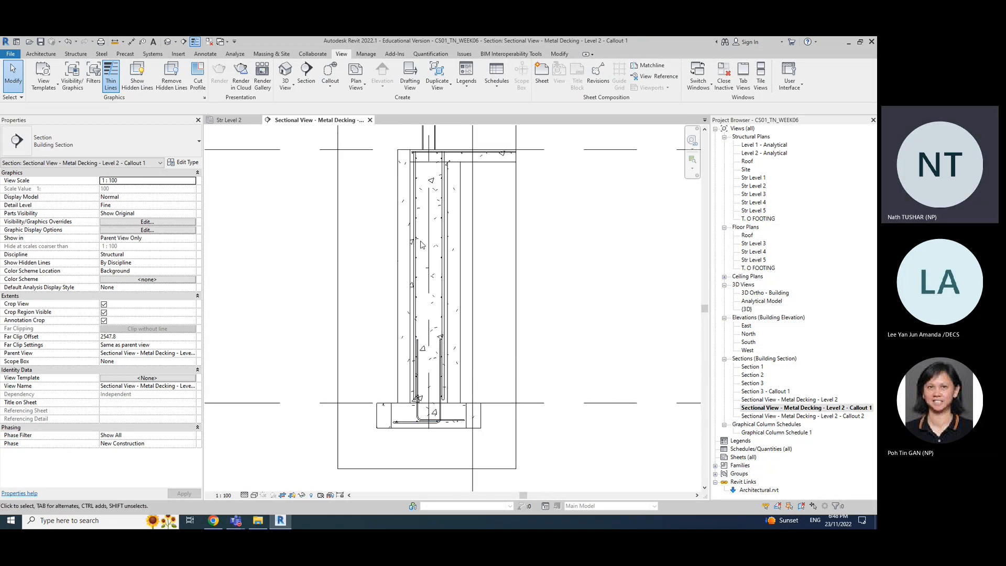
scroll(416, 237, up, 2)
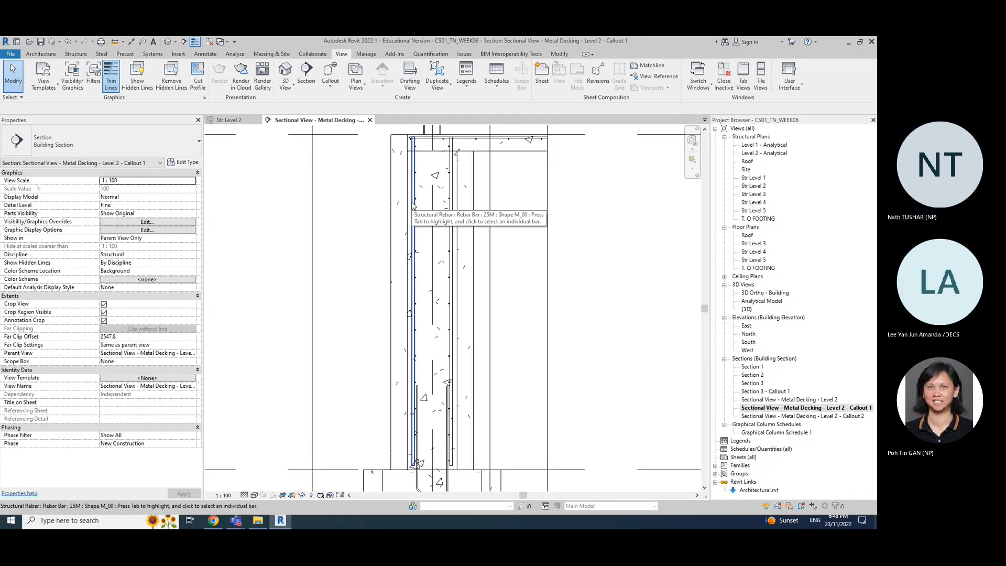
scroll(417, 223, up, 1)
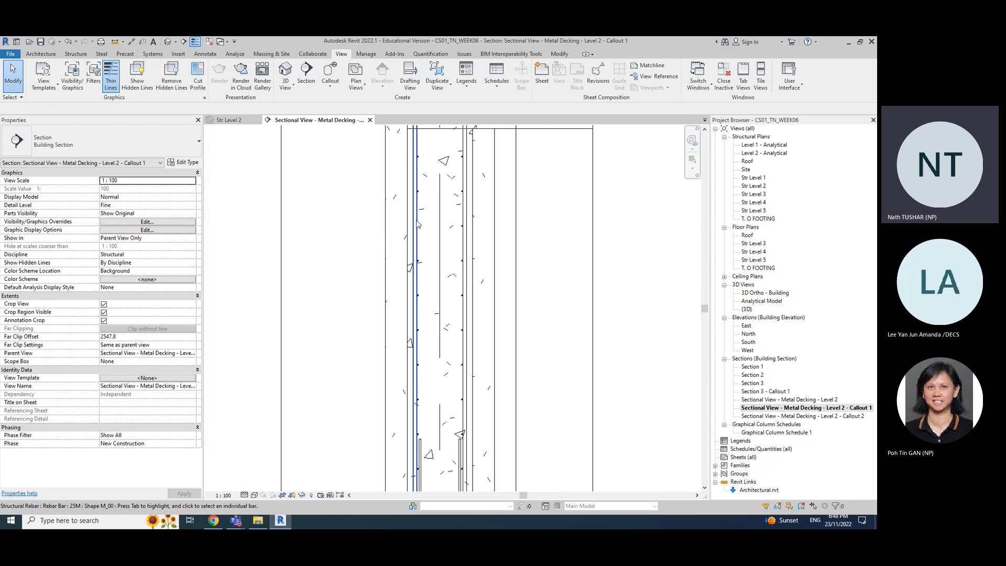
scroll(418, 225, down, 3)
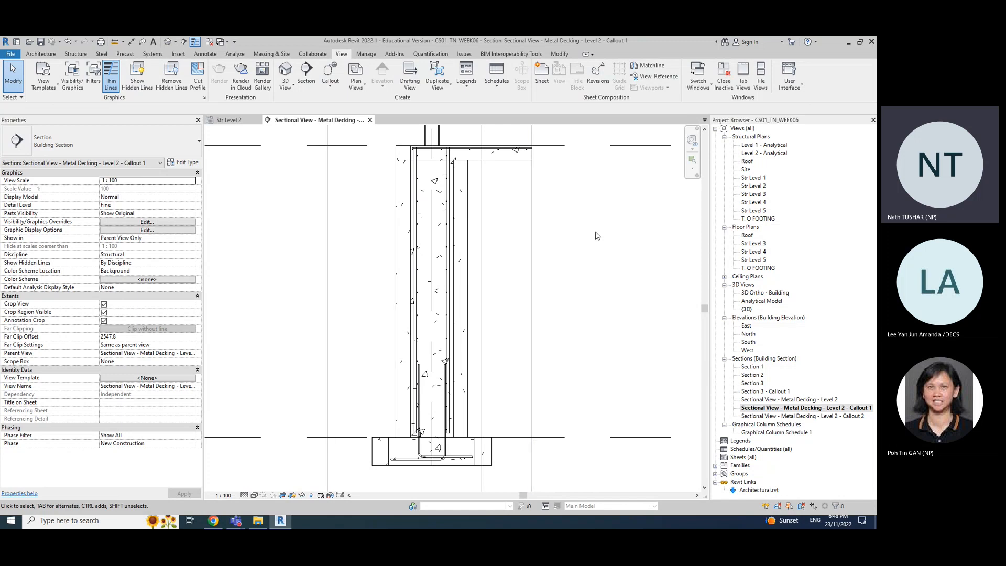
scroll(467, 309, down, 3)
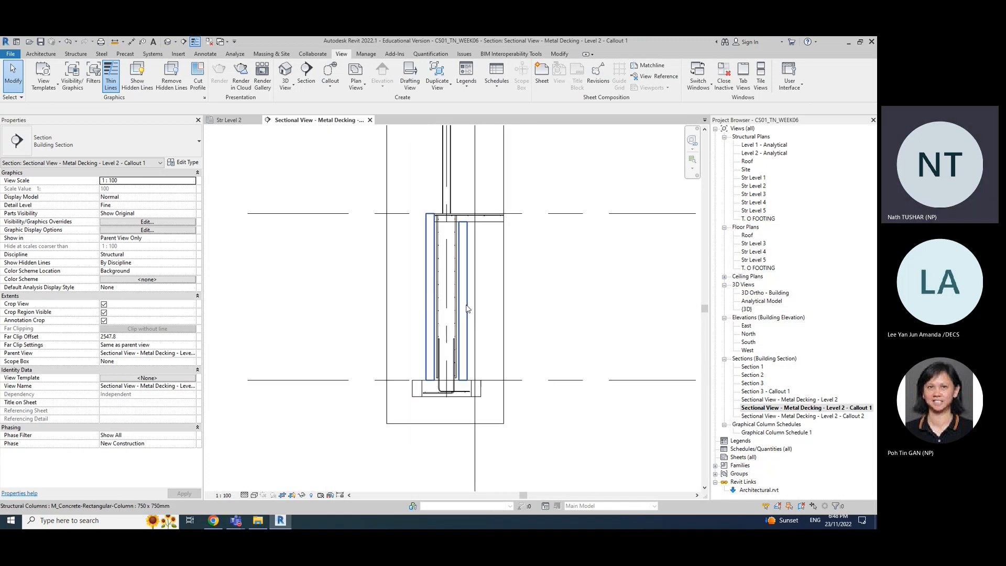
middle_drag(571, 275, 550, 291)
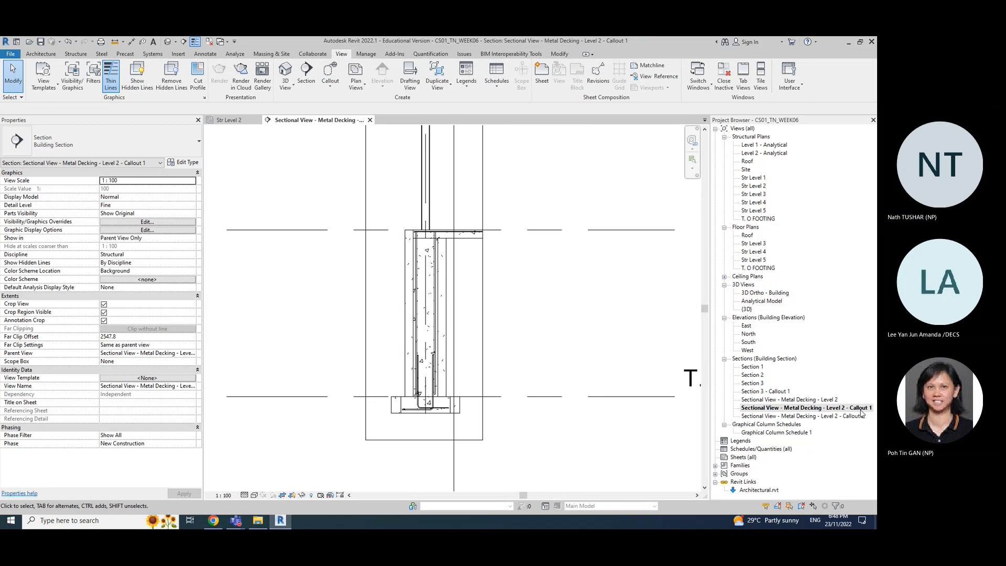
Step: View the Level 2 - Callout 2 section briefly, close it, and inspect the wall rebar in Callout 1 again
double_click(806, 416)
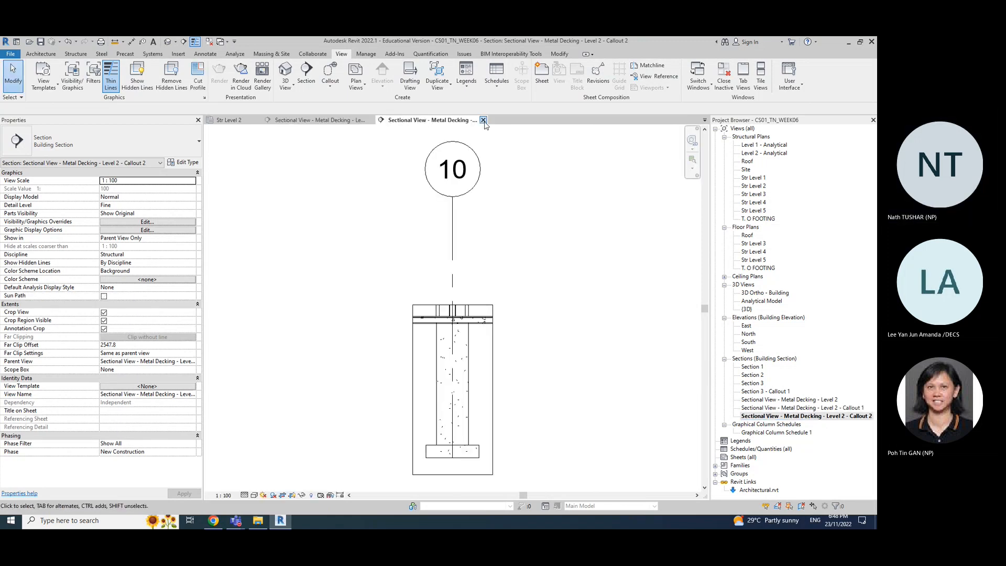
click(482, 120)
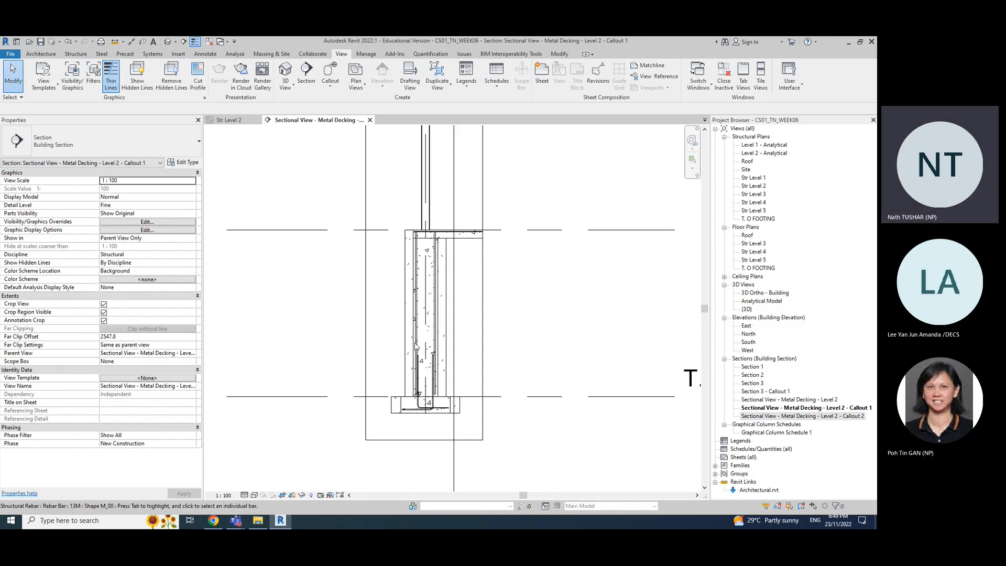
scroll(402, 361, up, 2)
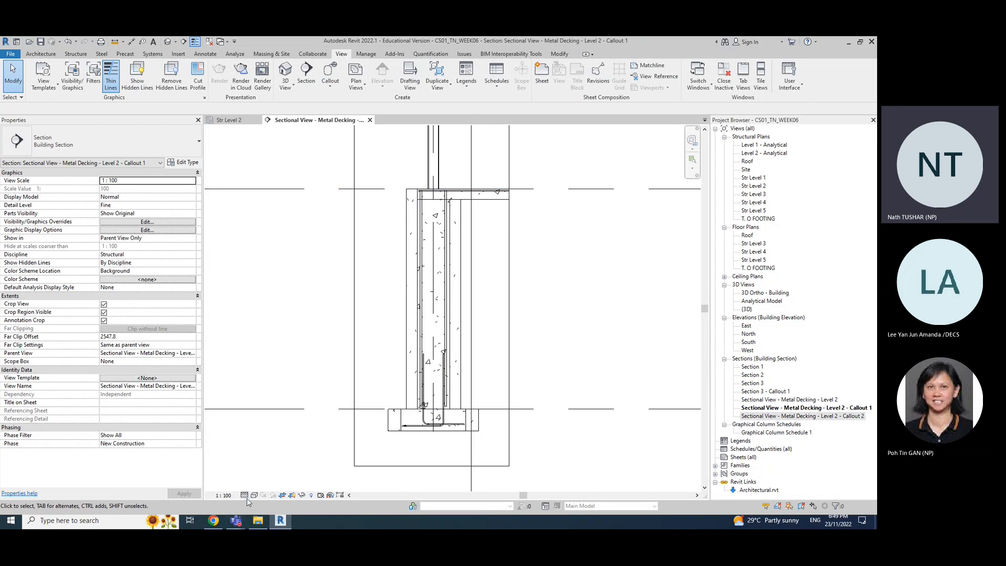
scroll(359, 369, up, 3)
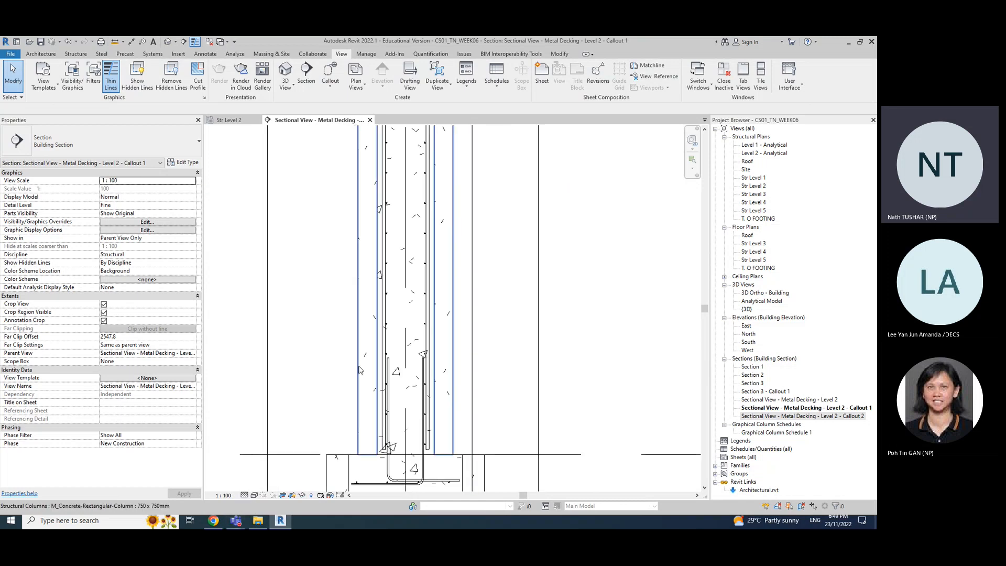
click(386, 320)
key(Escape)
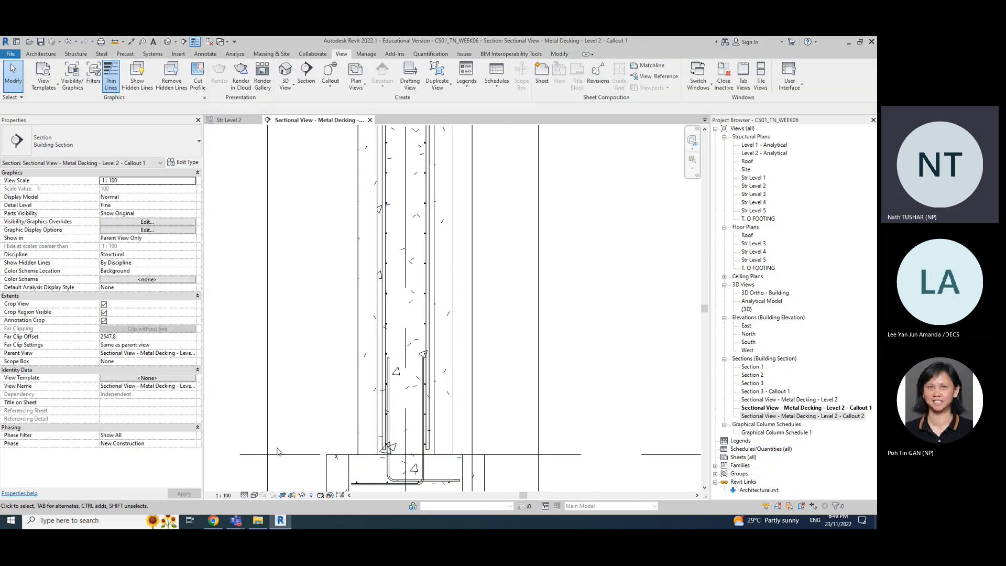
Step: Set the detail level of the Callout 1 section view to Coarse
click(245, 495)
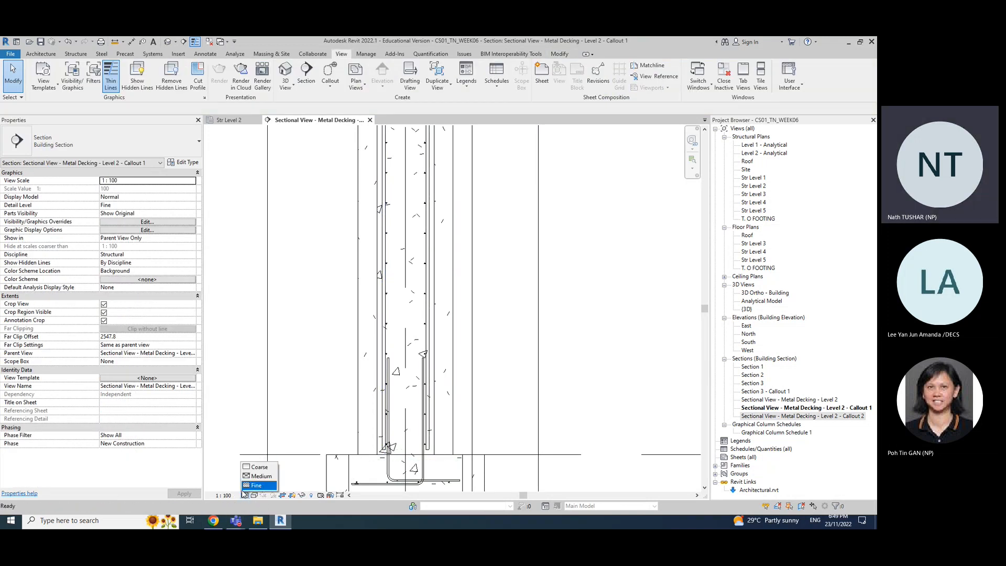
click(245, 496)
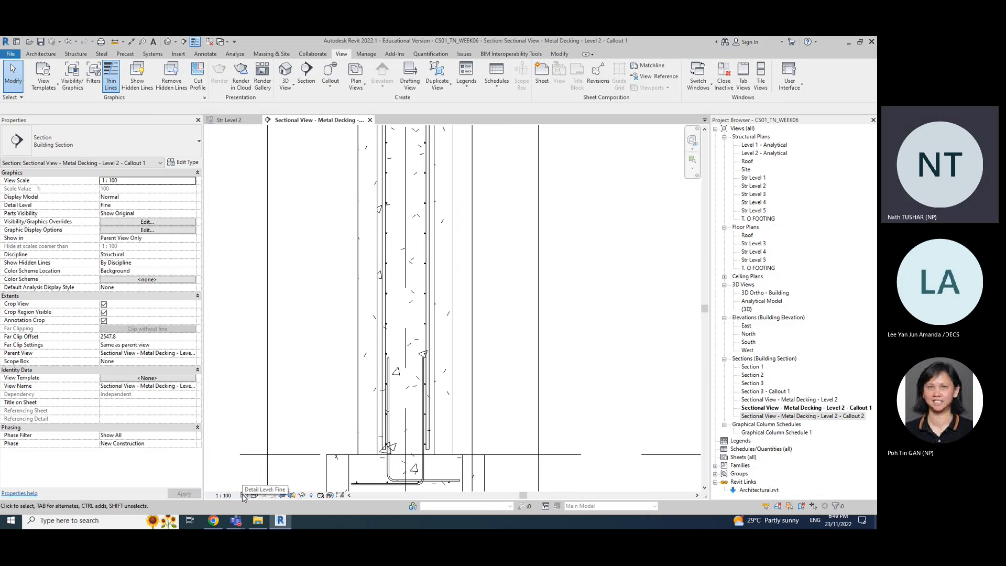
click(244, 497)
click(259, 466)
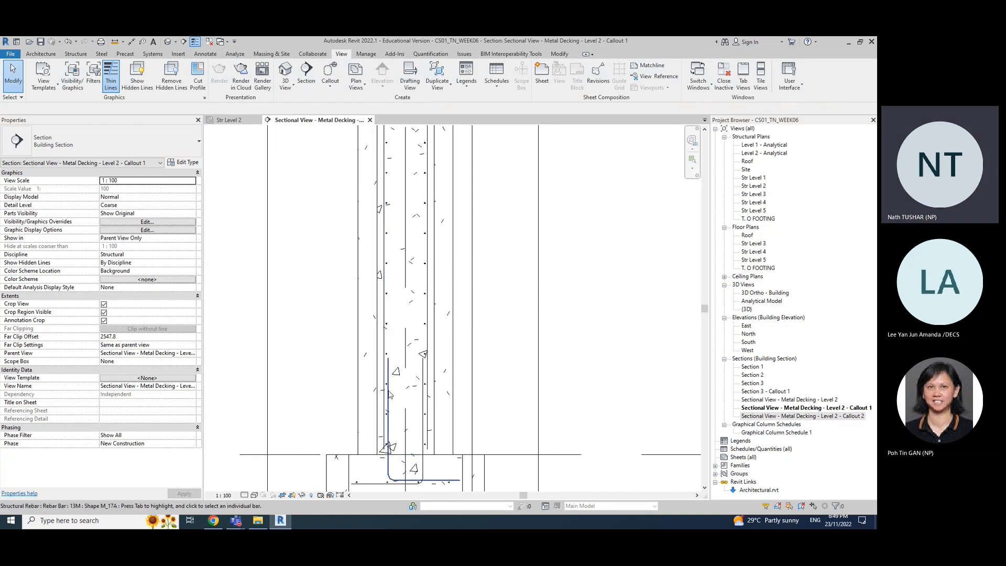
Step: Return the detail level of the Callout 1 section view to Fine
click(244, 495)
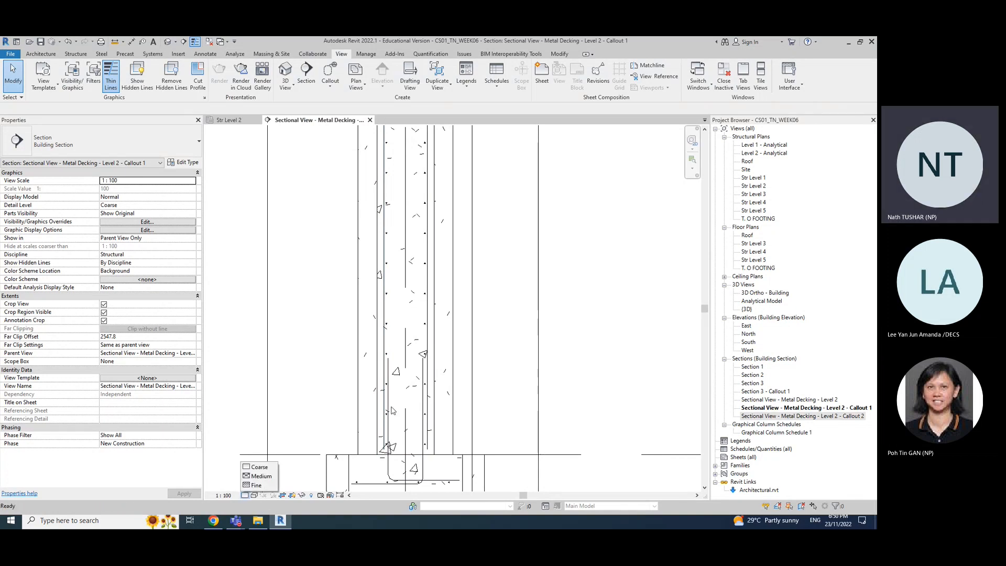
click(256, 485)
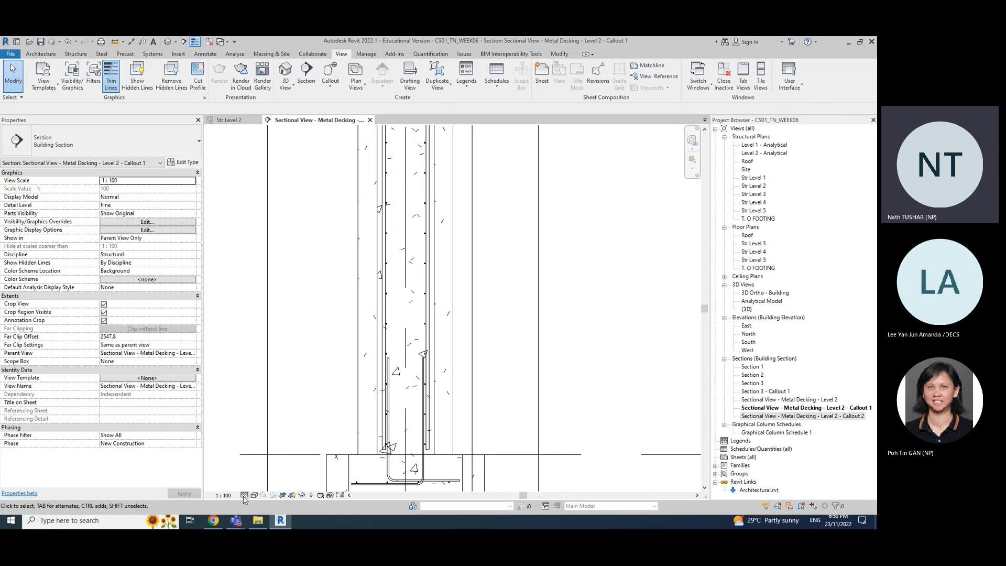
click(243, 496)
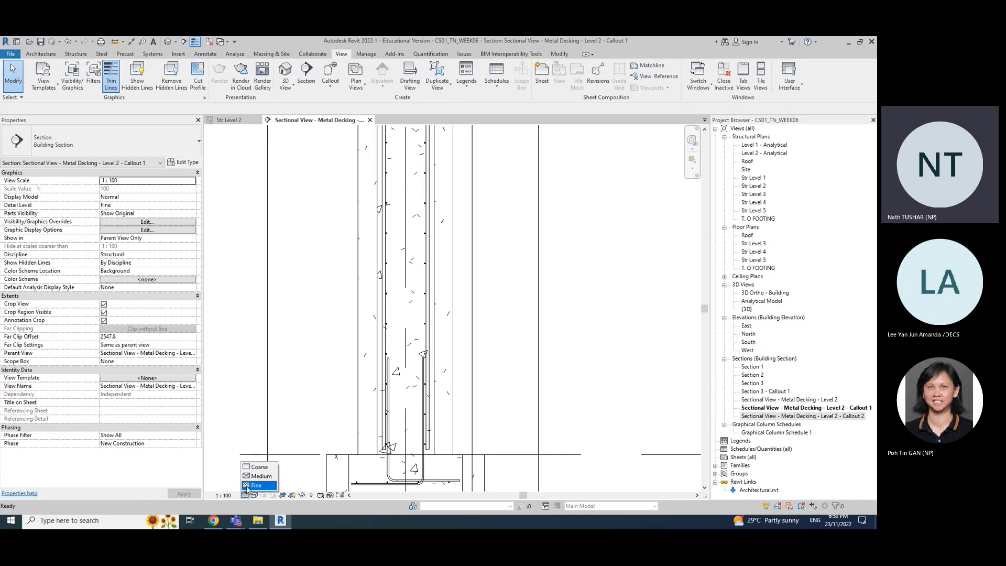
click(259, 485)
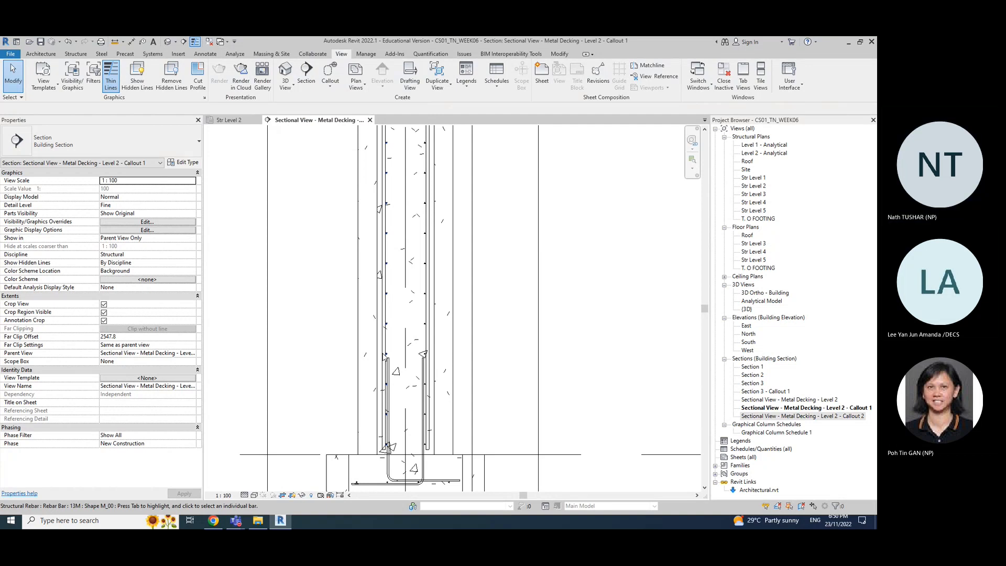
scroll(482, 431, down, 4)
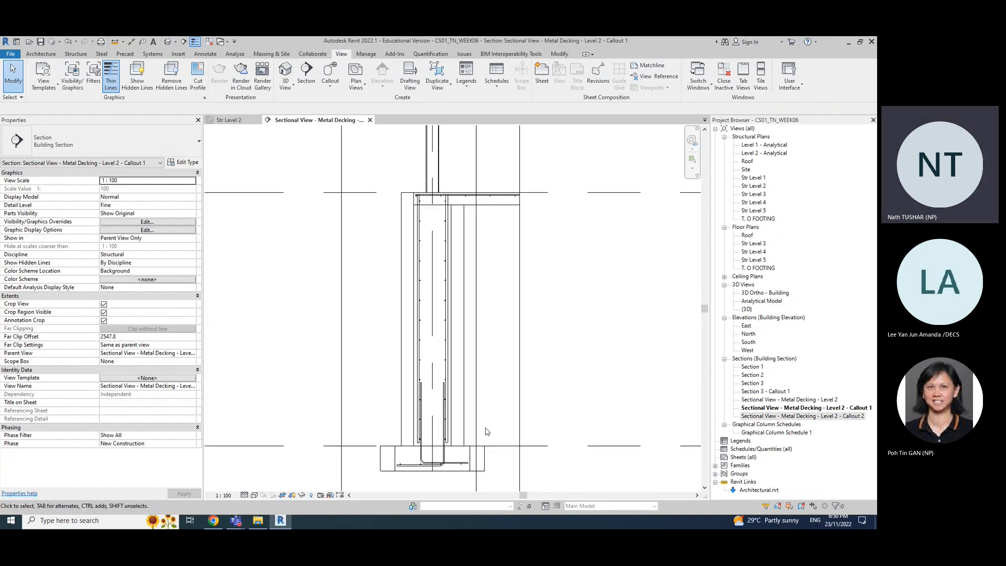
middle_drag(552, 400, 565, 403)
scroll(527, 303, up, 5)
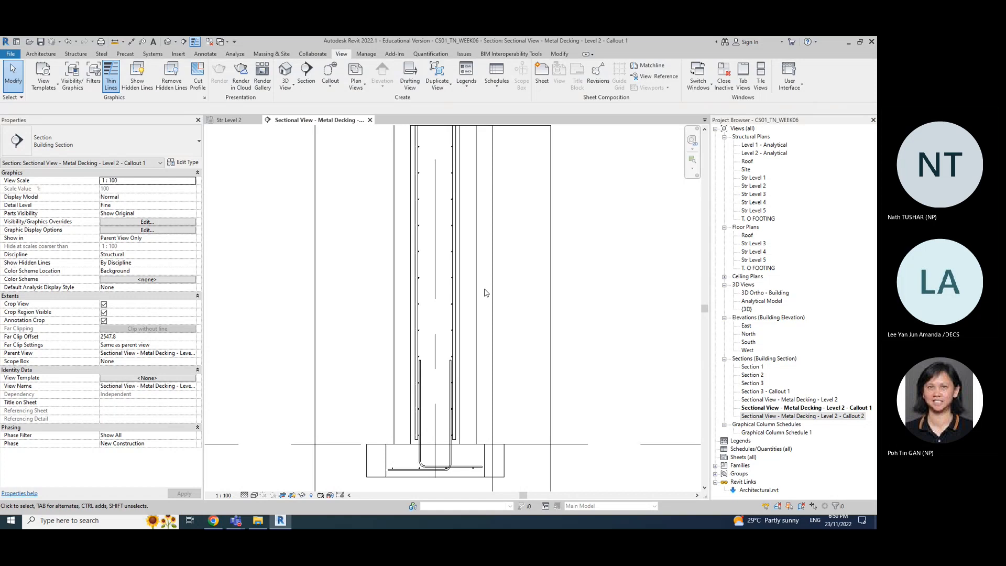
middle_drag(530, 283, 528, 268)
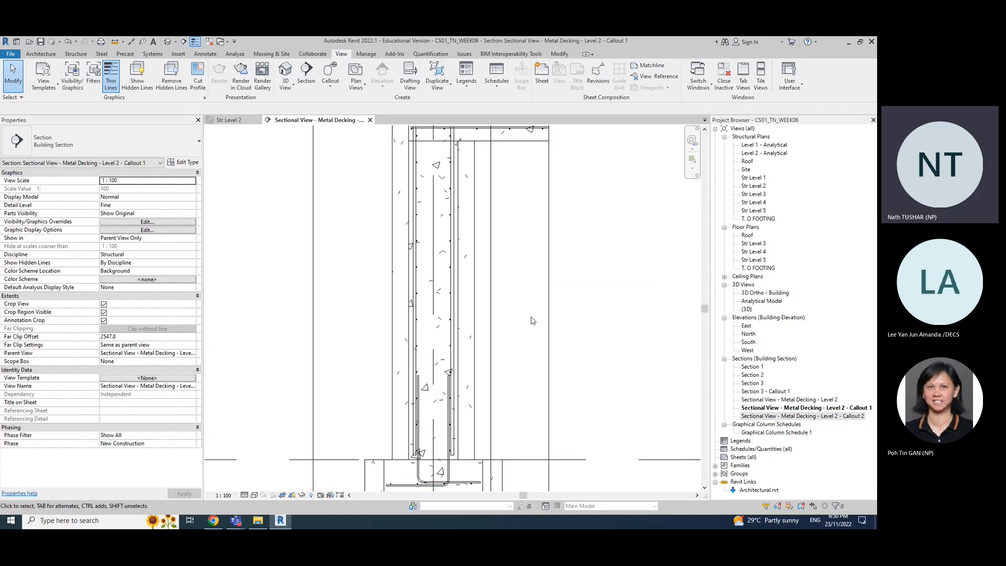
click(144, 222)
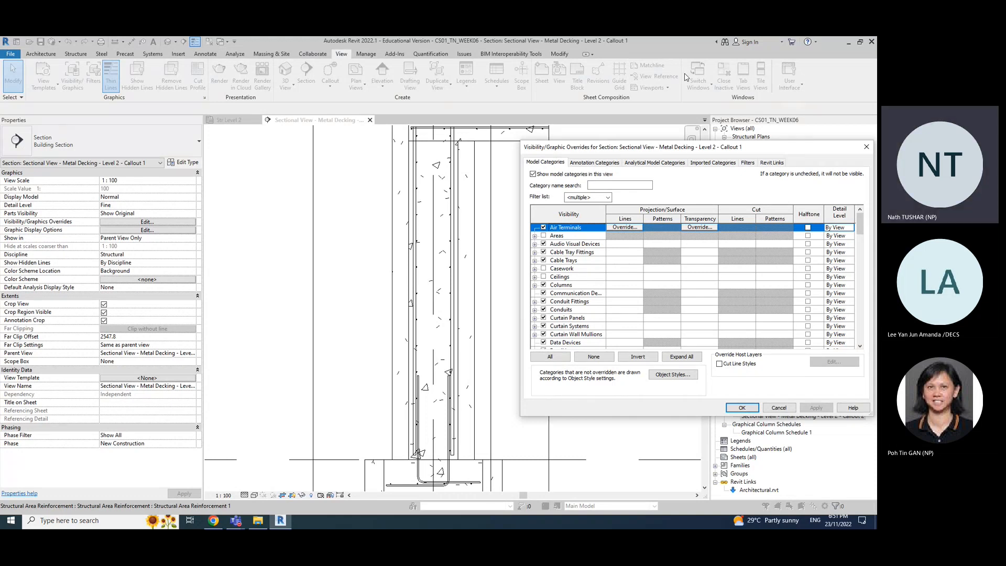
click(866, 147)
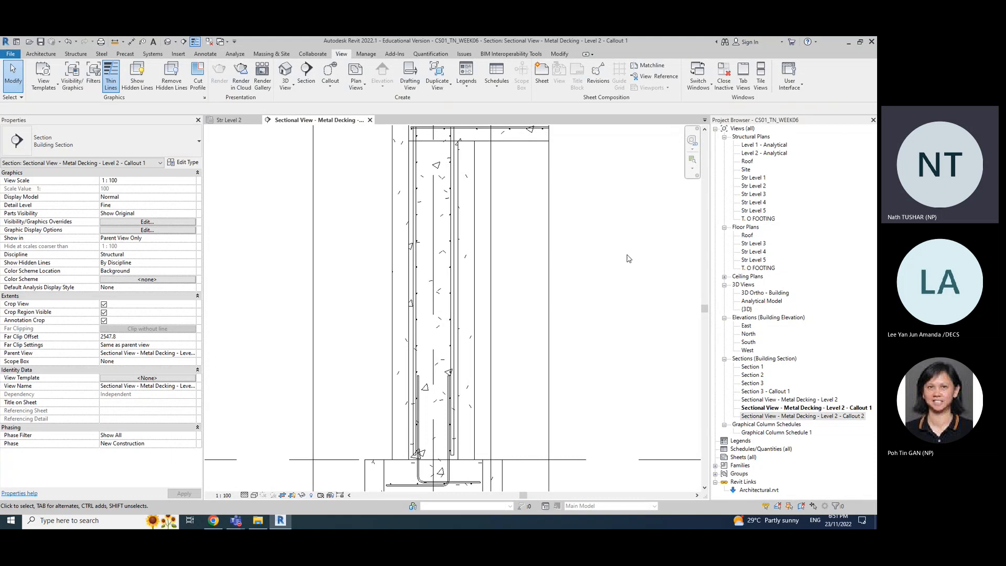
key(v)
key(g)
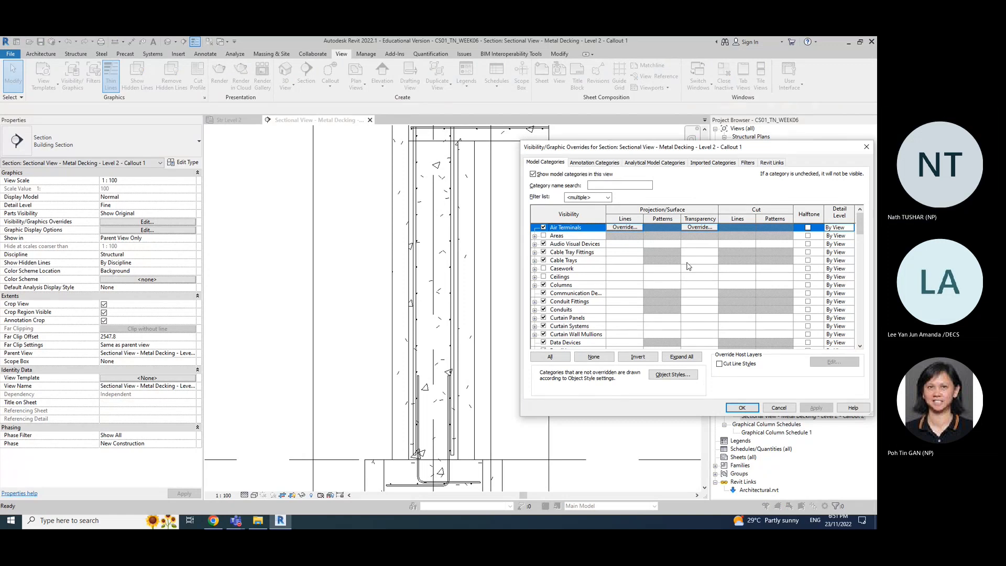
click(866, 146)
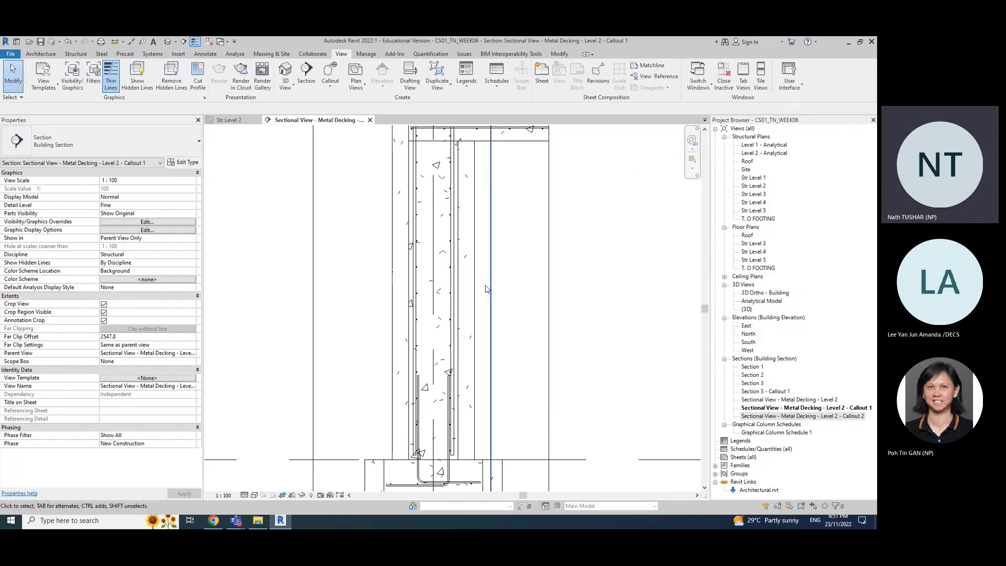
Step: In the Callout 1 section's visibility/graphic overrides, set the Structural Rebar projection/surface foreground pattern to Solid fill
key(v)
key(g)
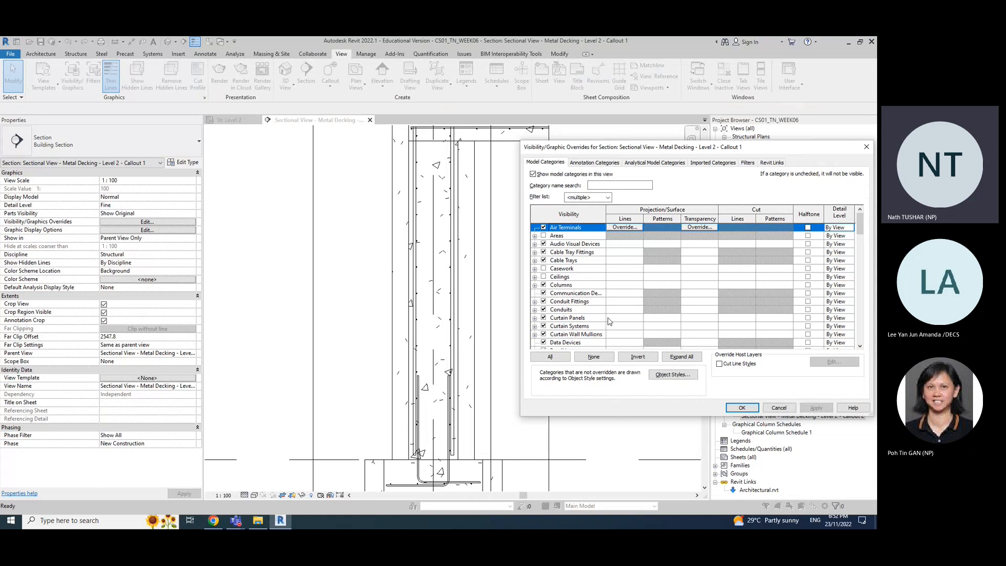
scroll(611, 315, down, 3)
scroll(610, 315, down, 5)
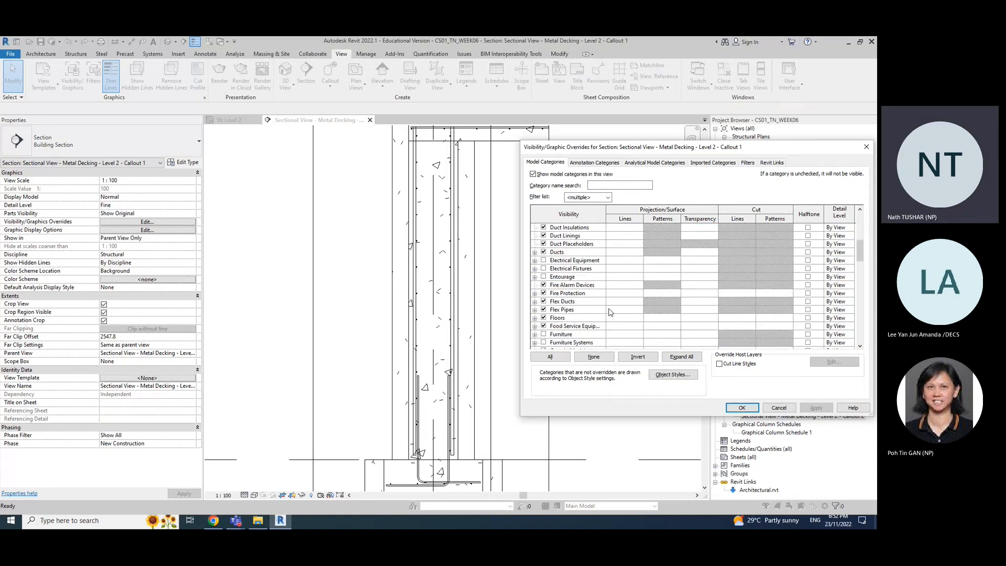
scroll(610, 313, down, 8)
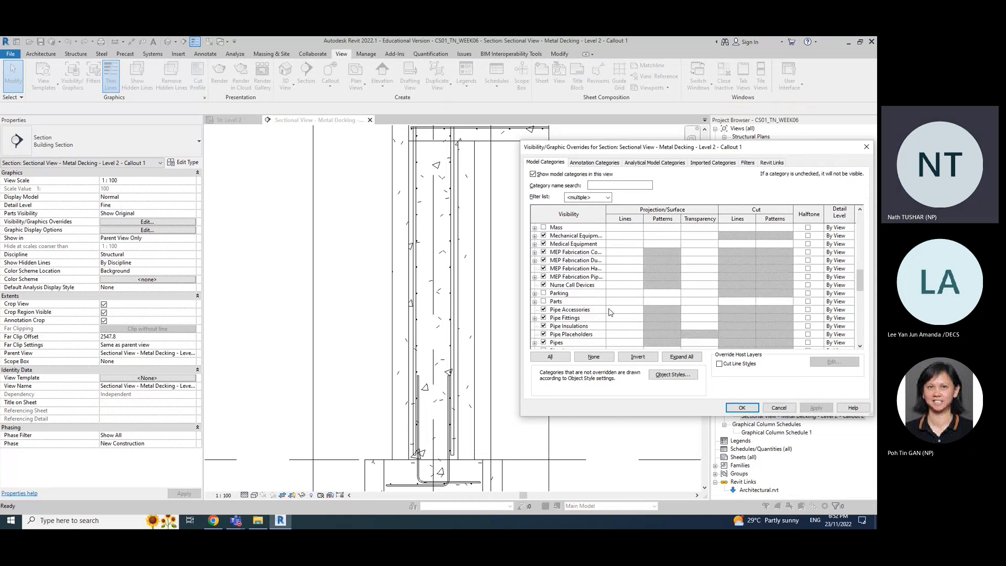
scroll(610, 312, down, 3)
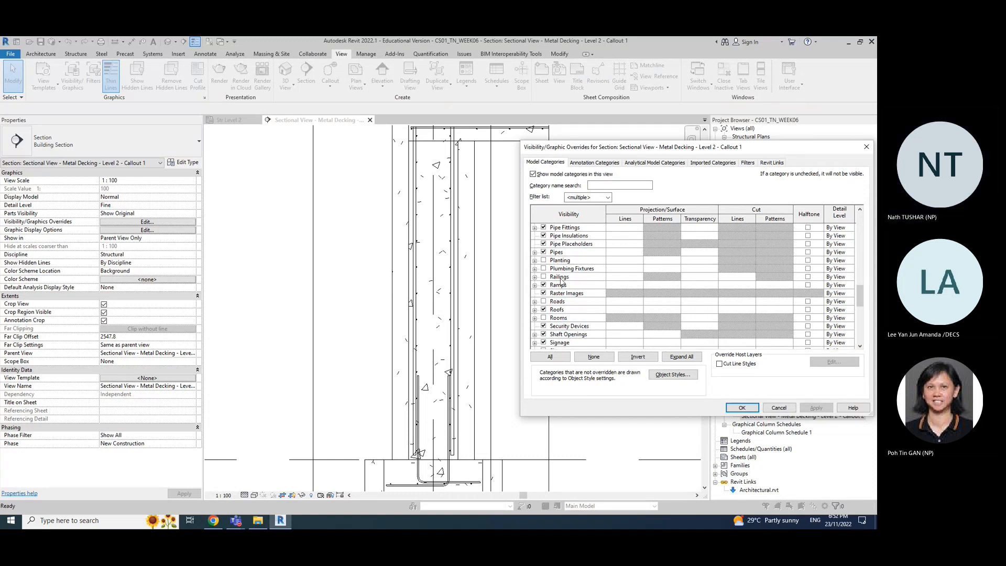
scroll(558, 322, down, 5)
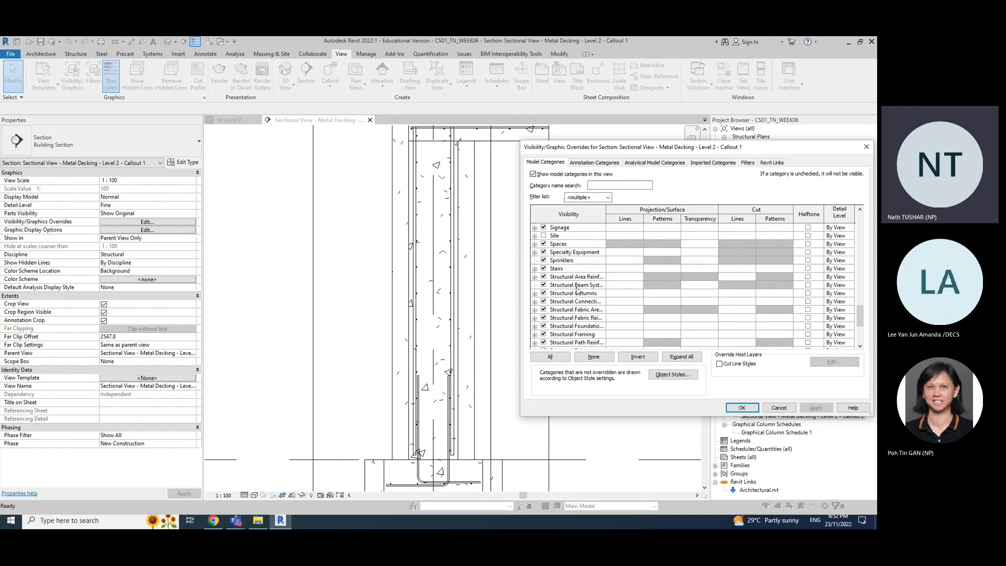
scroll(573, 311, down, 1)
scroll(574, 310, down, 1)
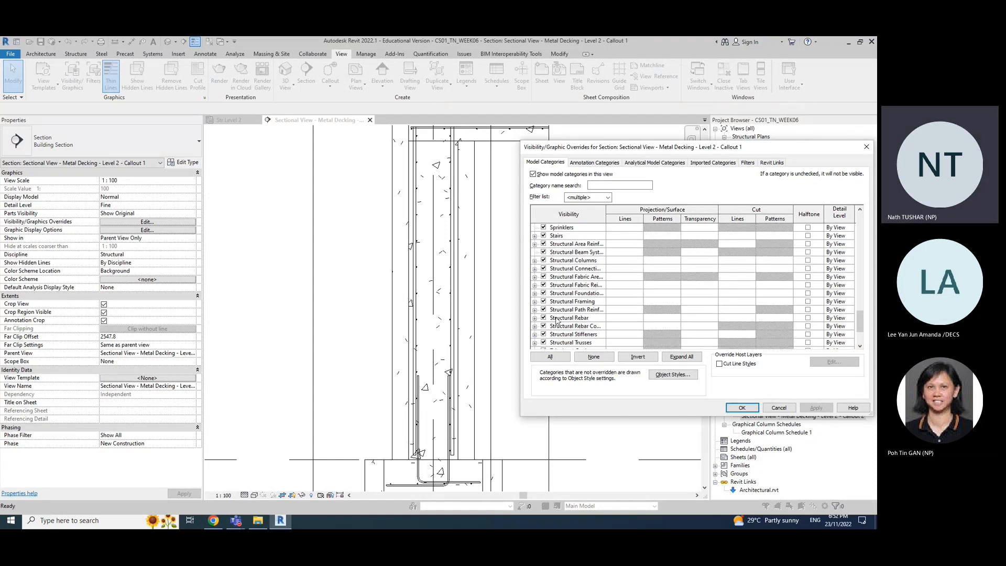
click(669, 320)
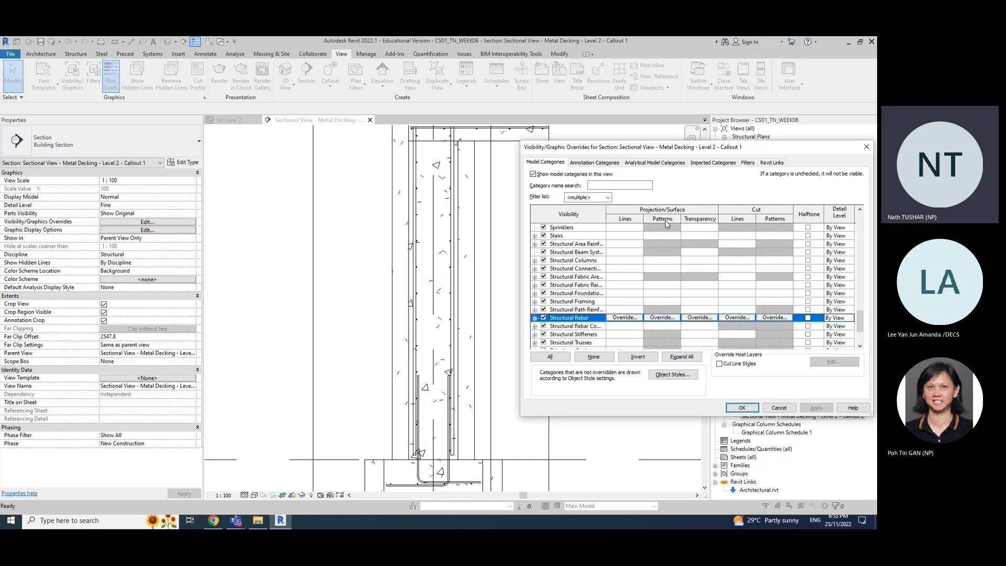
click(663, 318)
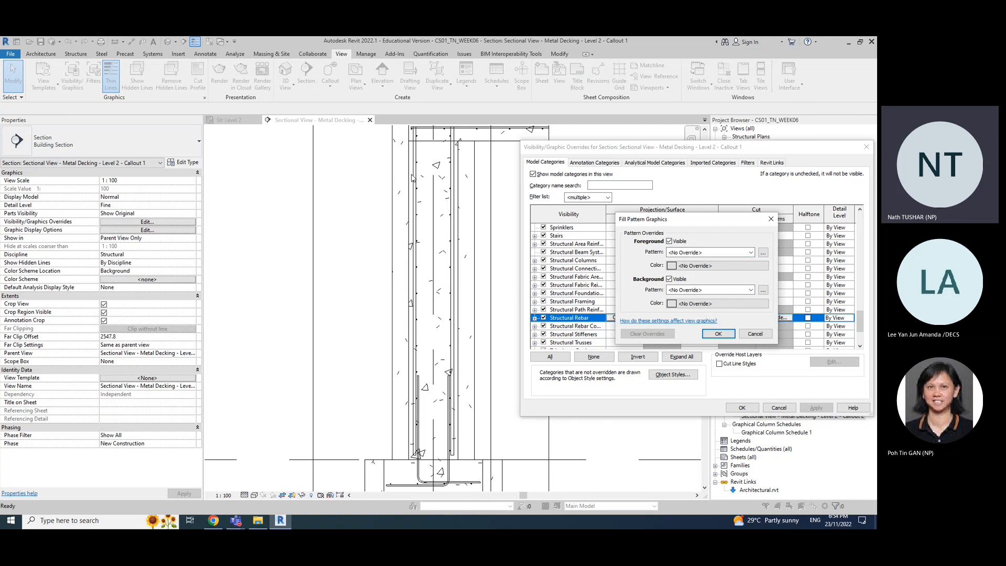
click(706, 253)
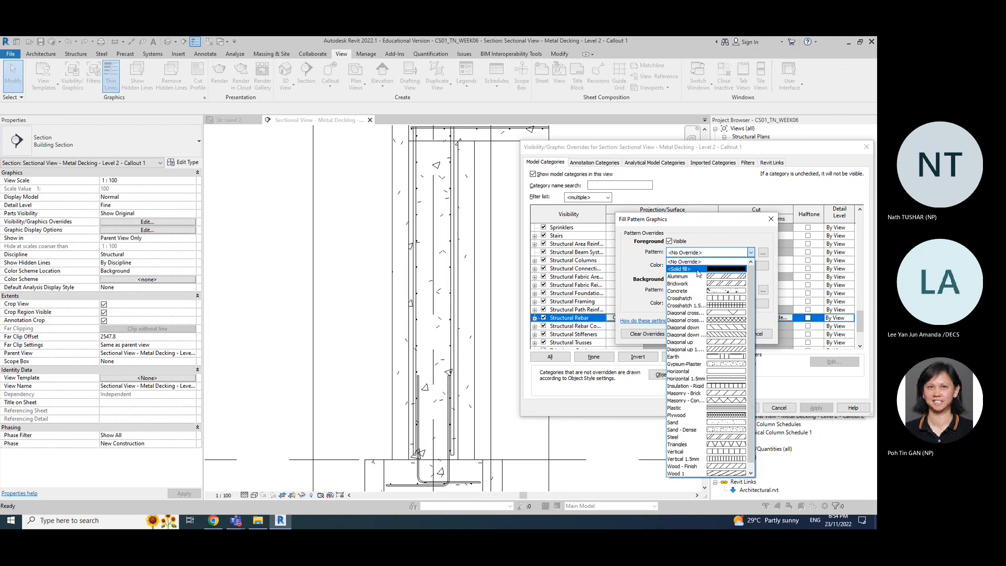
click(709, 255)
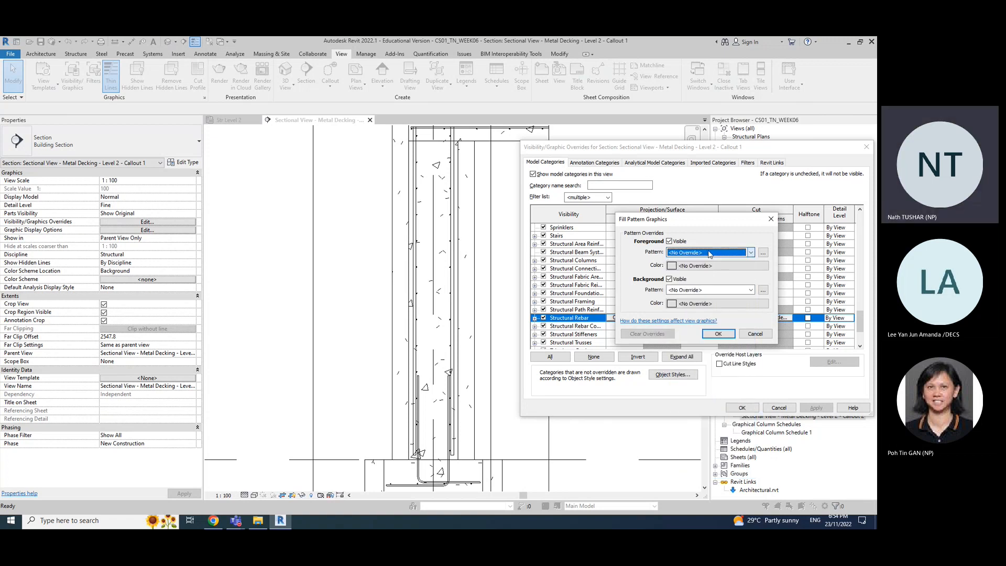
click(709, 254)
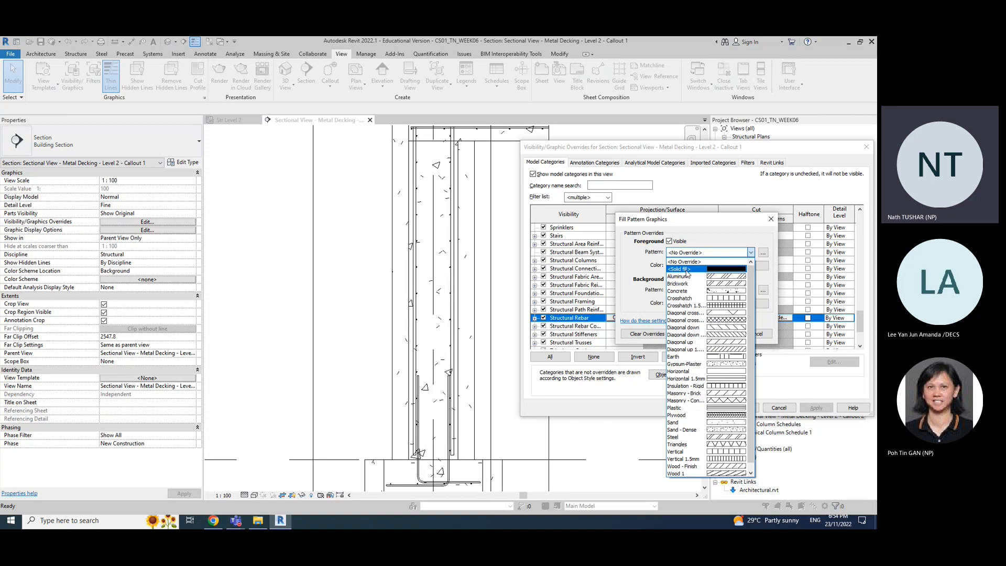
click(687, 270)
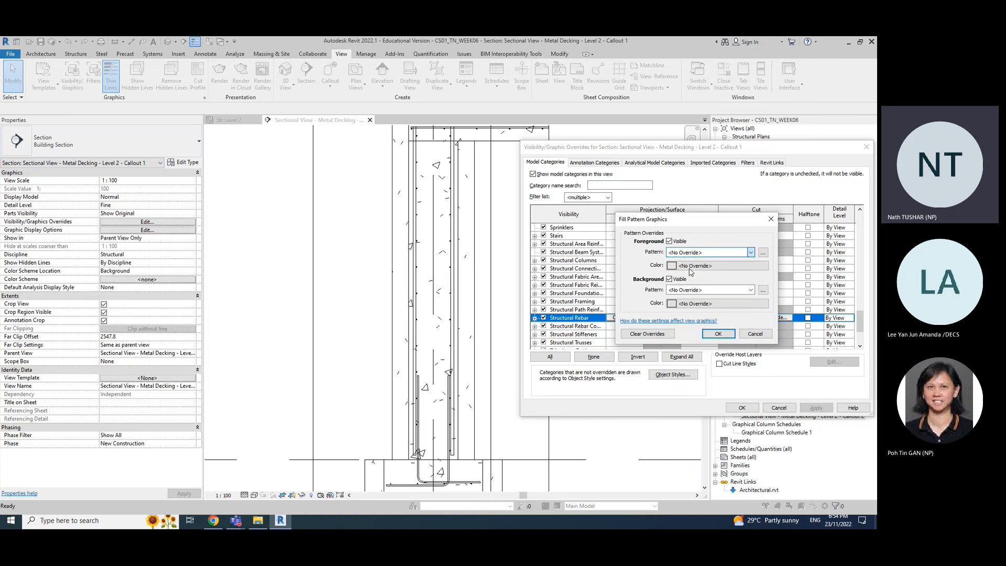
Step: Set the Structural Rebar foreground pattern color to Black and apply the overrides to the Callout 1 section view
click(672, 266)
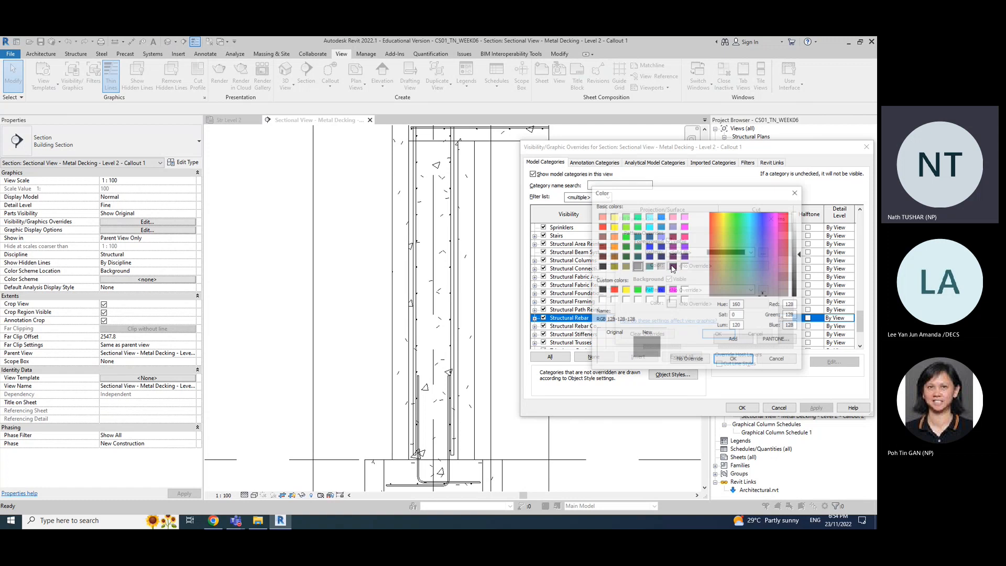
drag(662, 195, 701, 186)
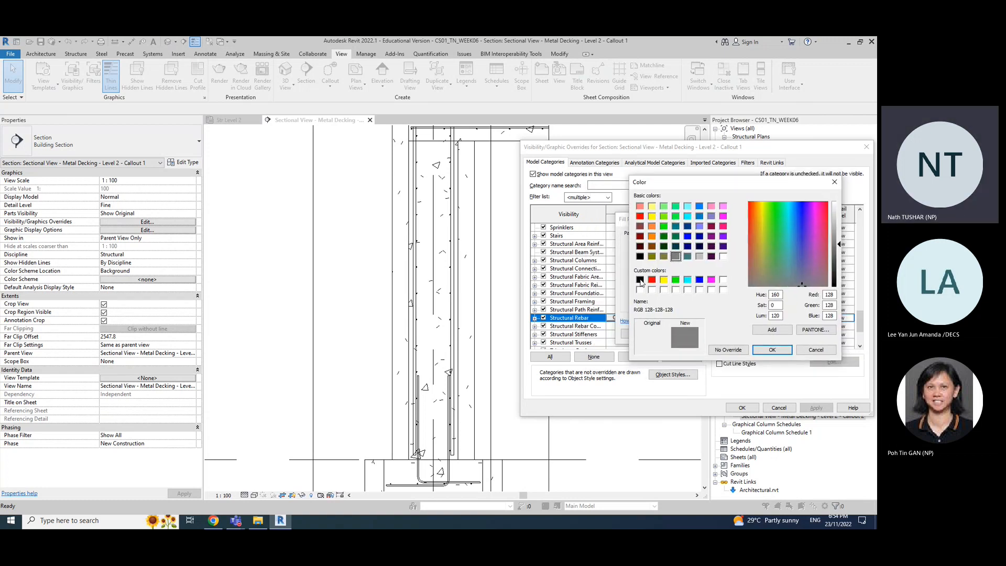
click(640, 282)
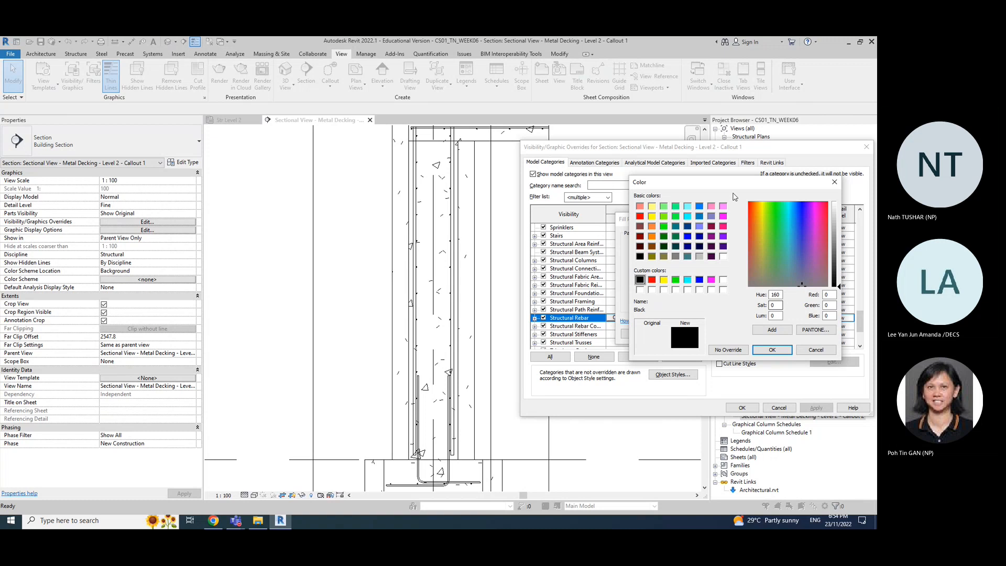
drag(732, 191, 728, 294)
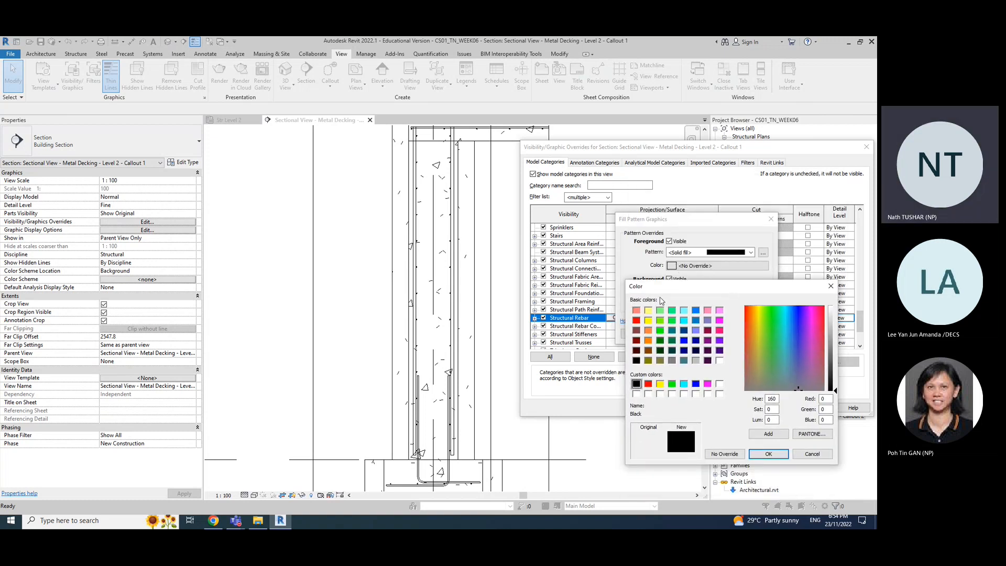
drag(654, 287, 652, 242)
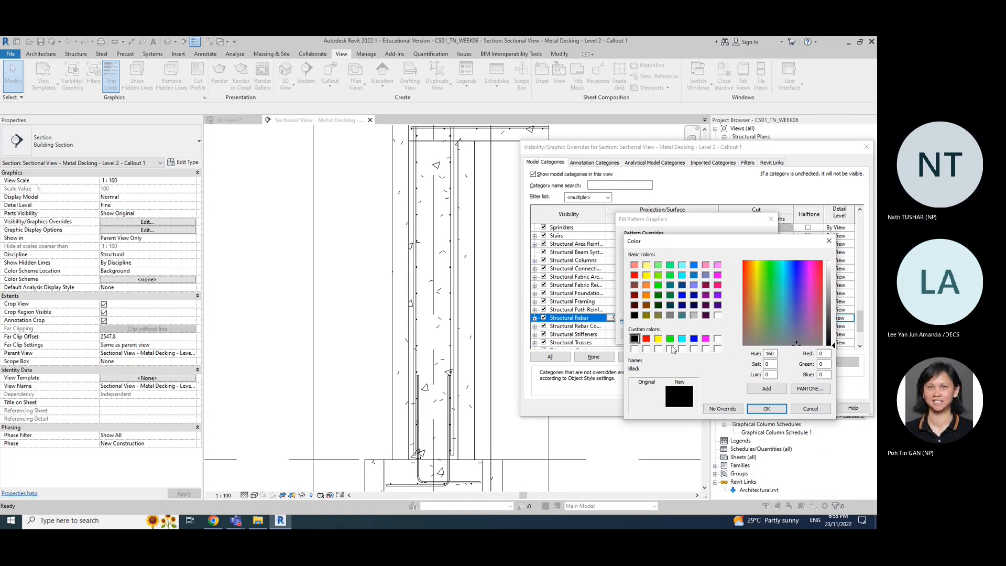
click(770, 409)
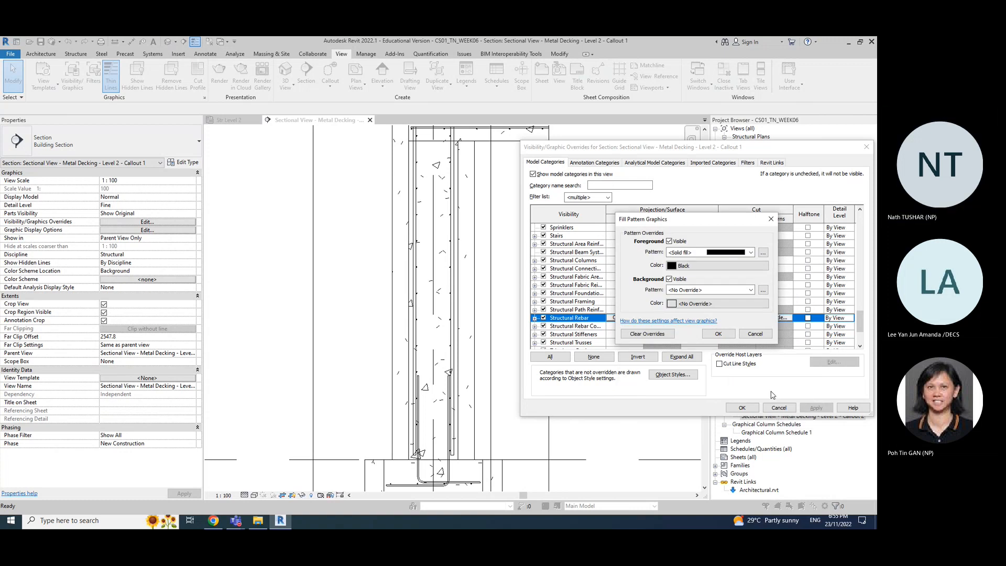
click(719, 333)
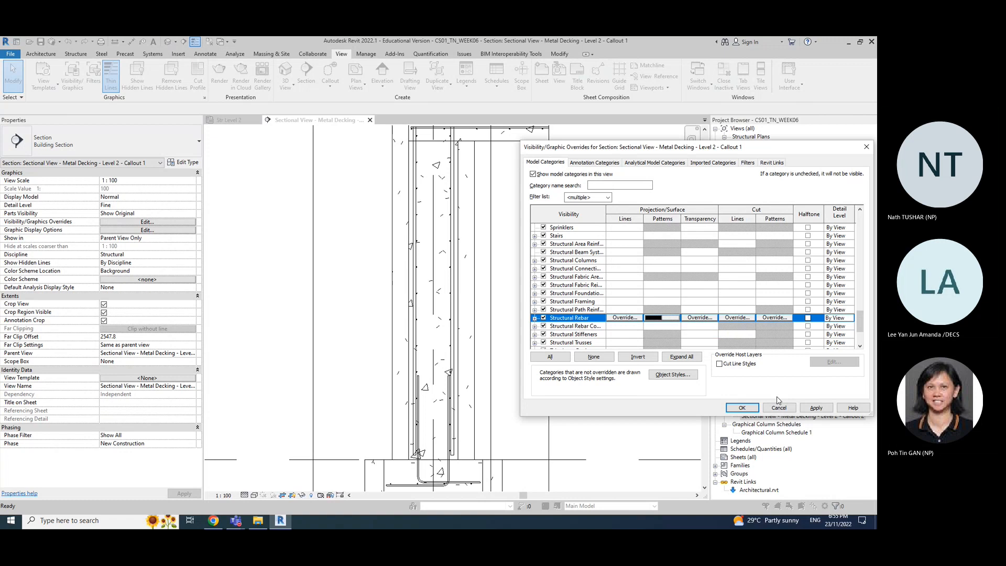
click(817, 408)
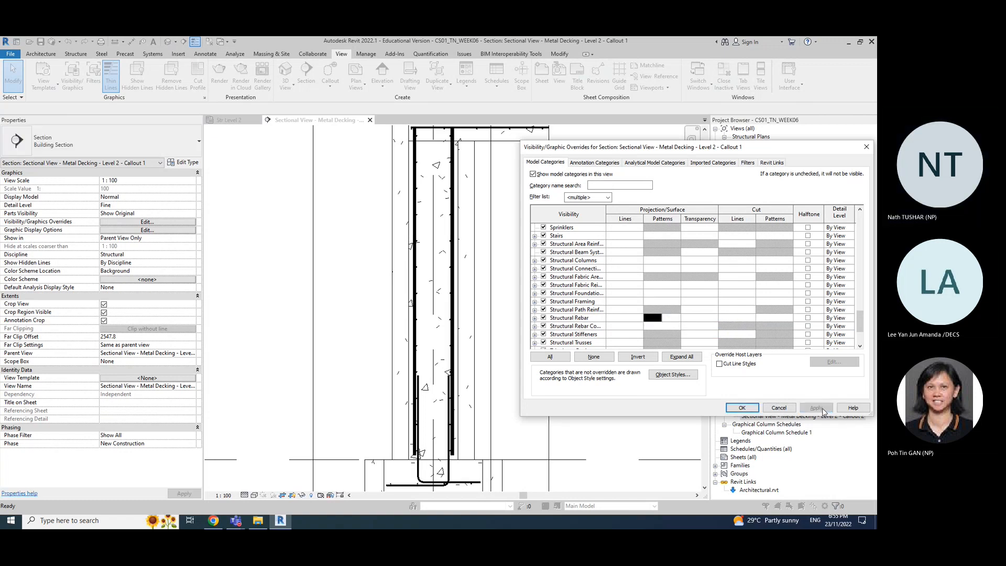
click(743, 407)
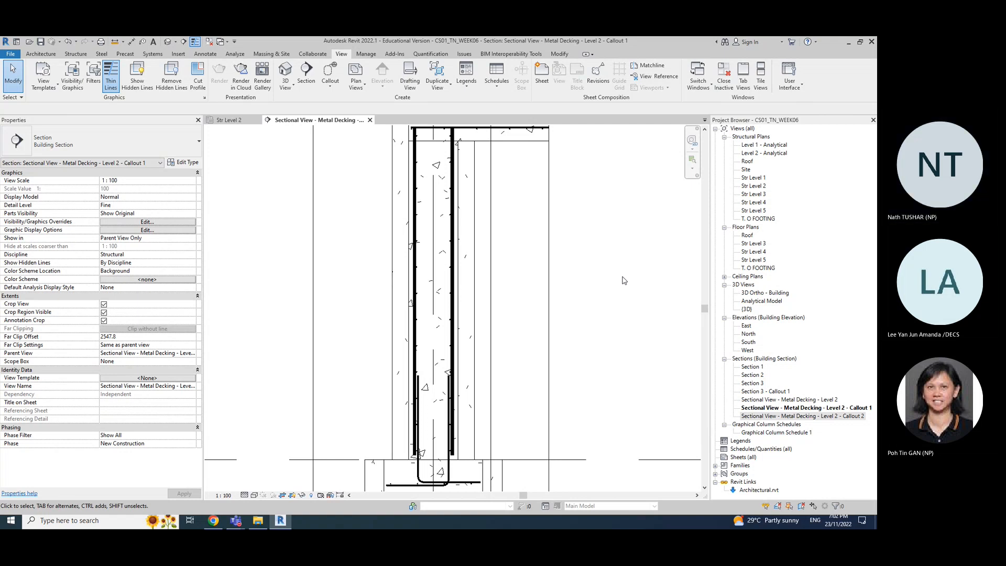
Step: Close the Callout 1 section view, and check the Lecture #6 outline in PowerPoint before returning to the Str Level 2 plan in Revit
scroll(497, 294, down, 5)
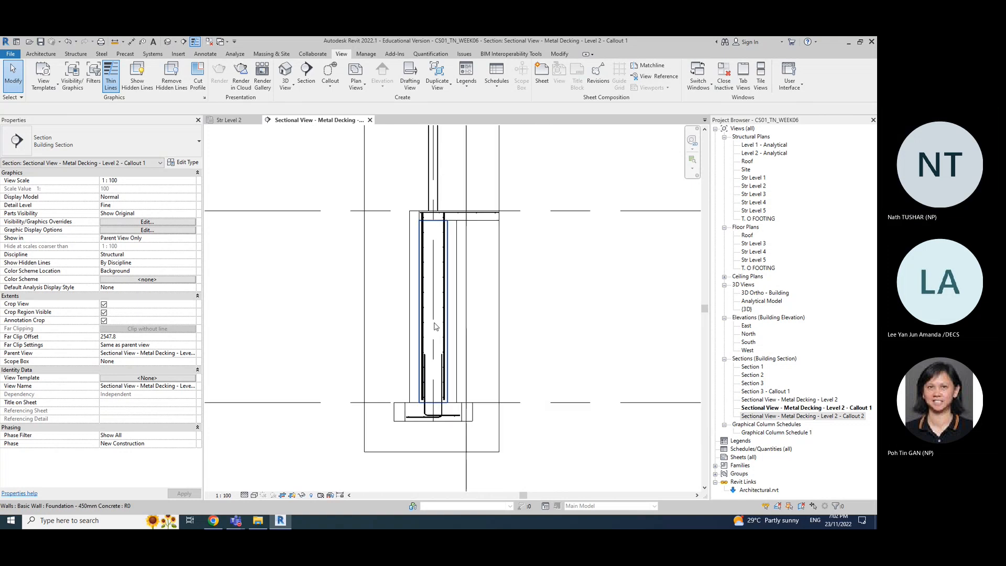
middle_drag(589, 232, 534, 243)
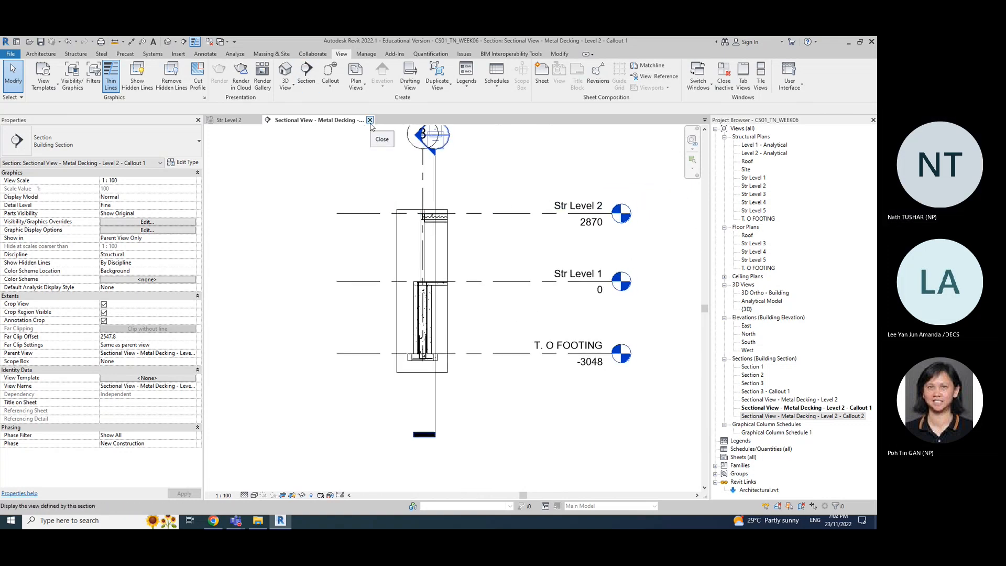
click(370, 121)
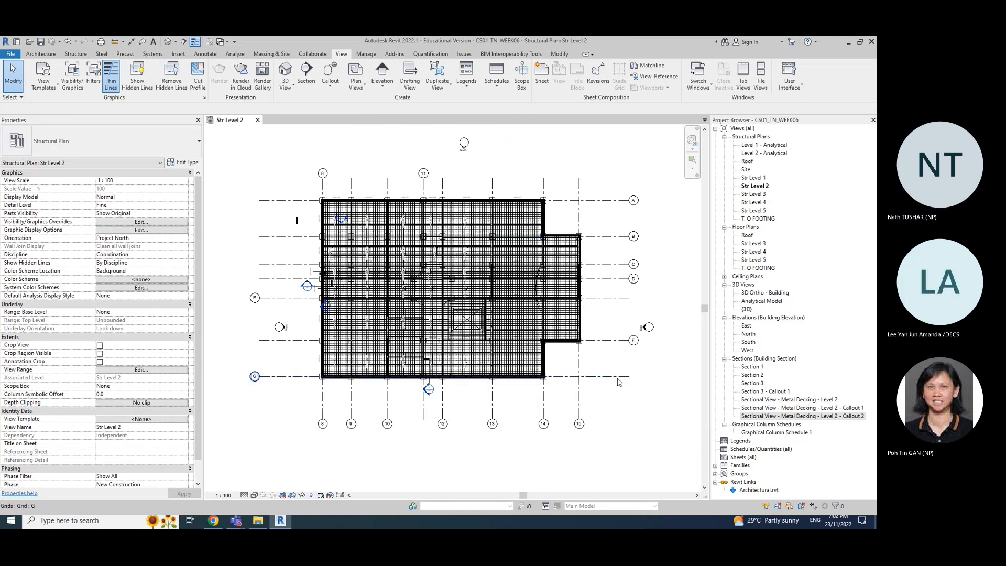
click(214, 520)
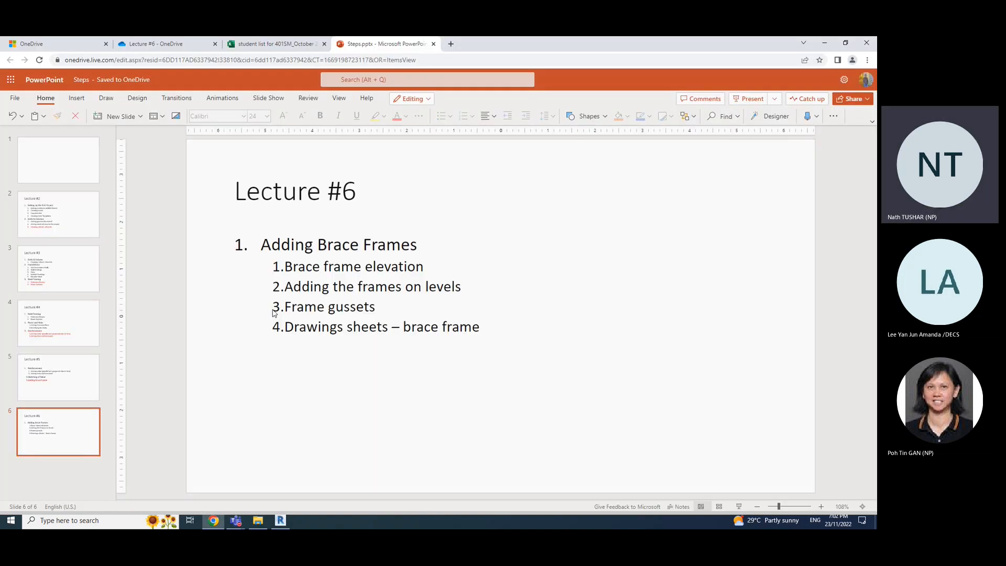
click(824, 45)
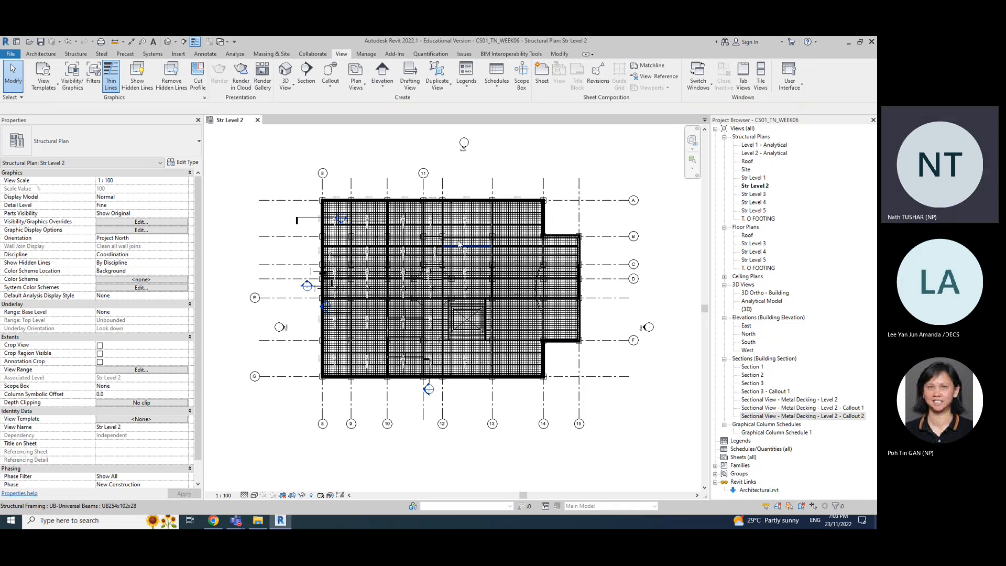
Step: Hide the Structural Rebar category in the Str Level 2 structural plan through its visibility/graphic overrides
click(132, 223)
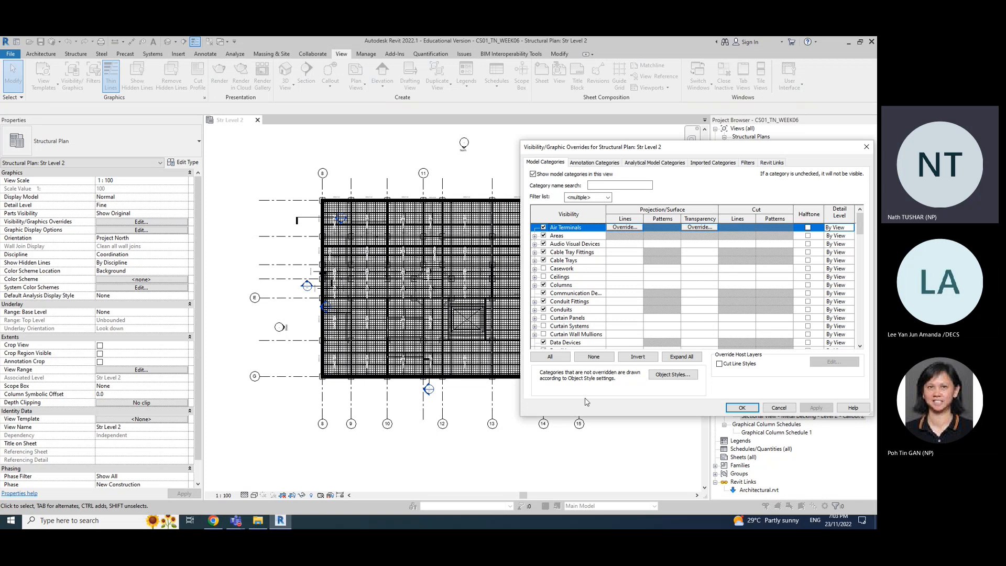
scroll(570, 325, down, 2)
scroll(569, 324, down, 10)
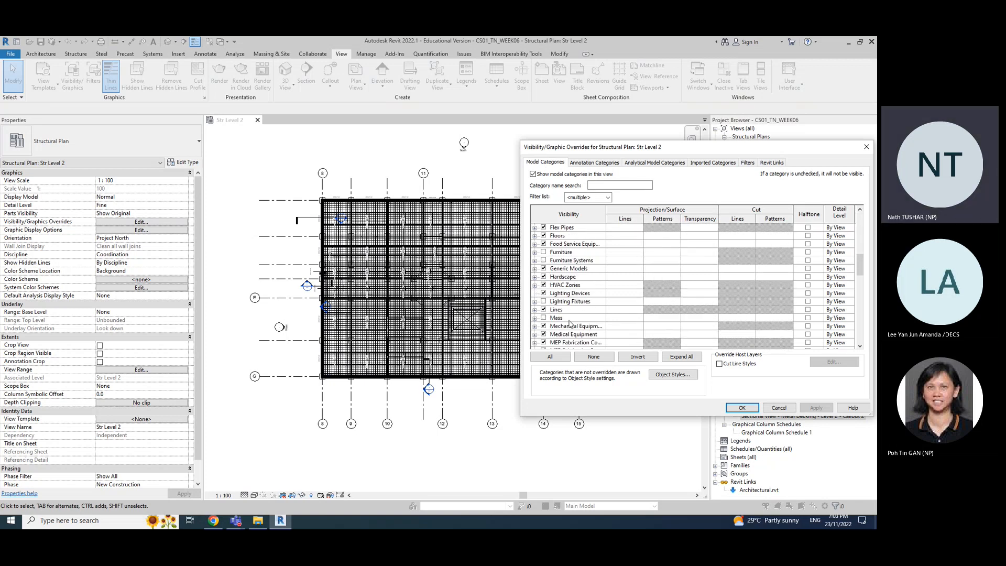
scroll(570, 325, down, 8)
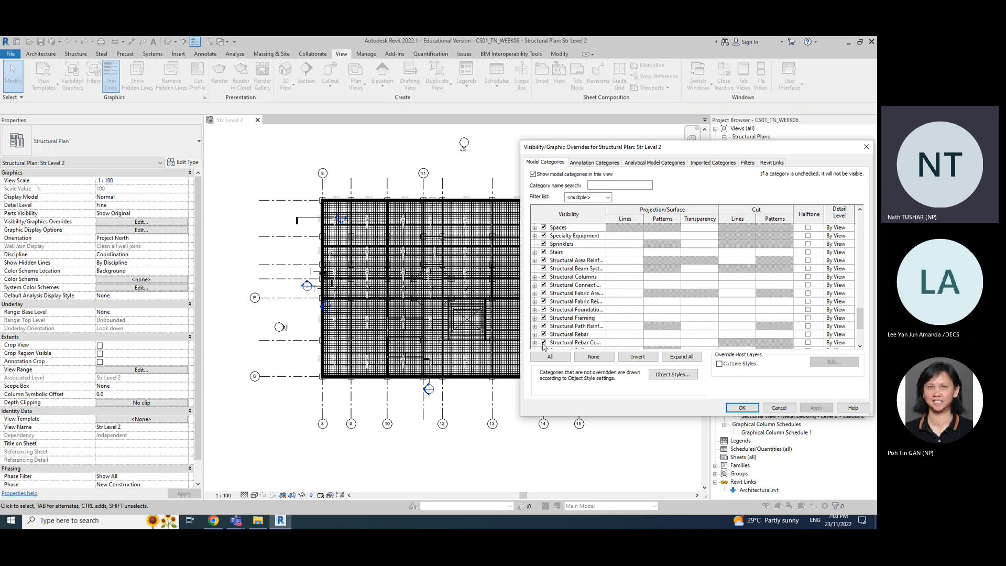
click(543, 336)
scroll(544, 335, down, 2)
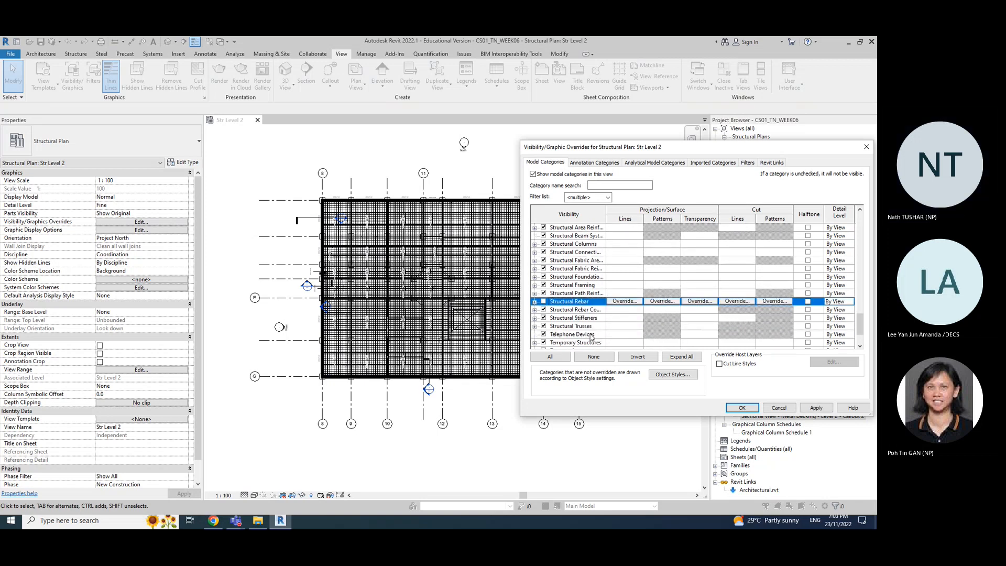
drag(606, 212, 634, 212)
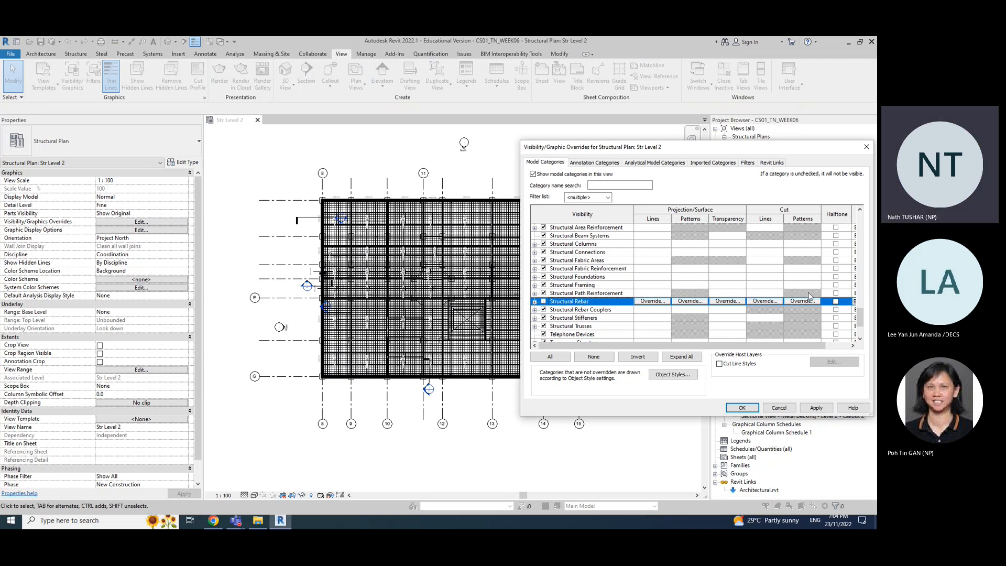
click(816, 408)
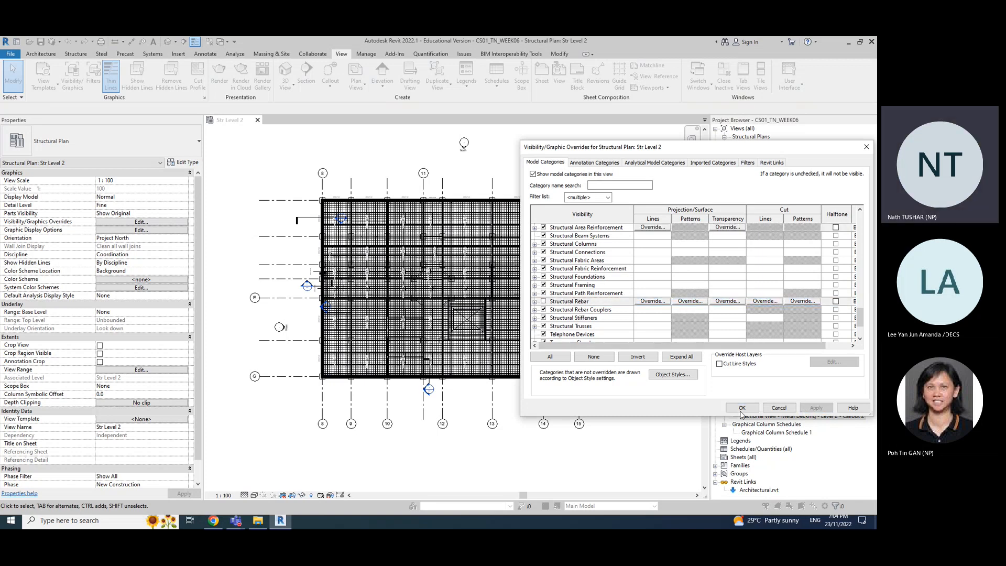
click(742, 407)
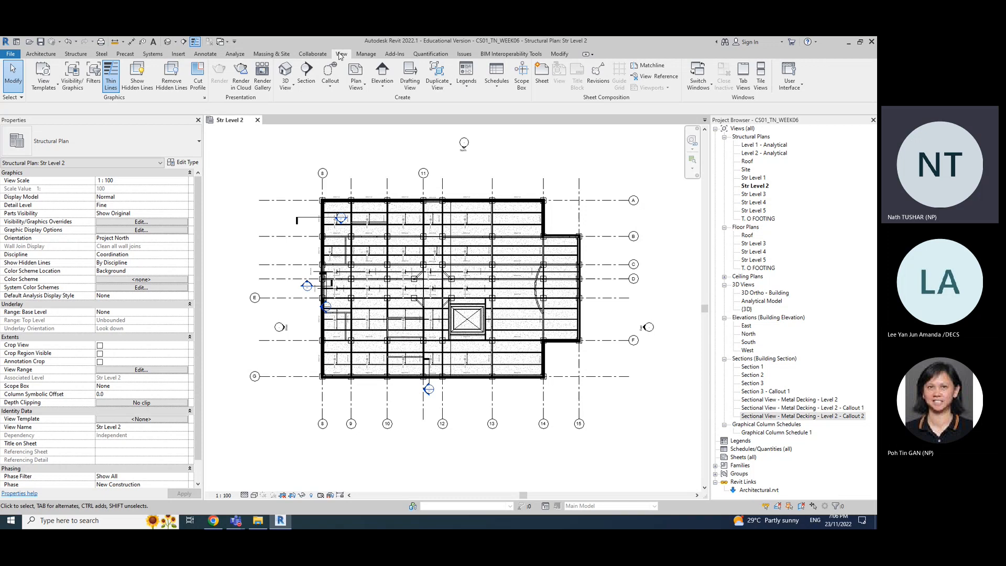
Step: Try placing a framing elevation attached to grid G between grids 8 and 9 in the Str Level 2 plan
click(382, 87)
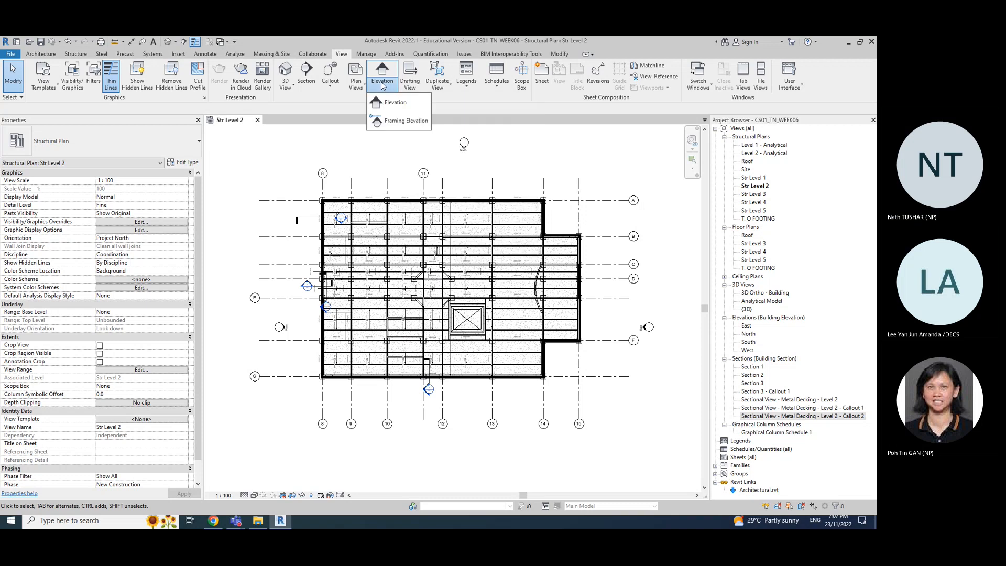
click(395, 121)
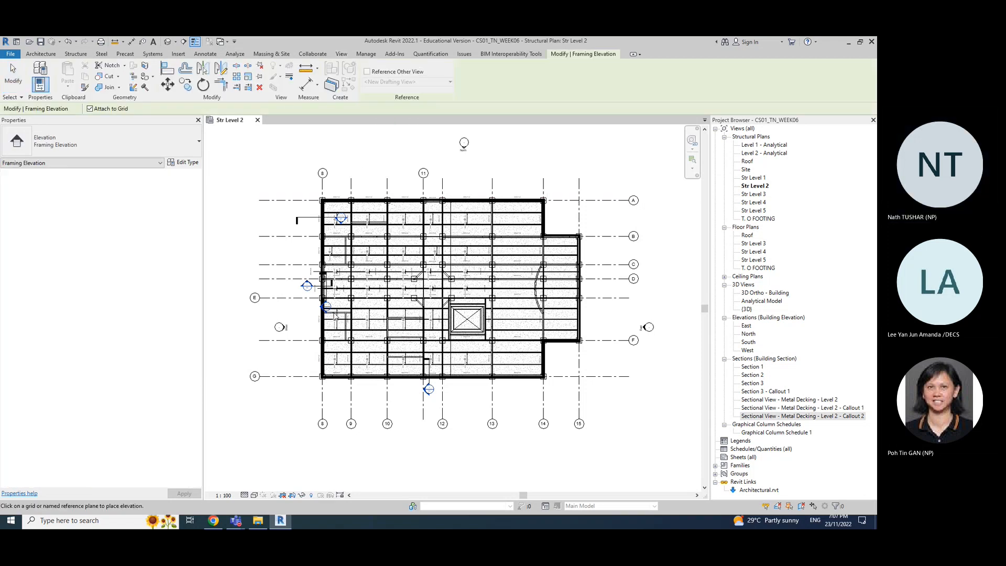
scroll(332, 392, up, 5)
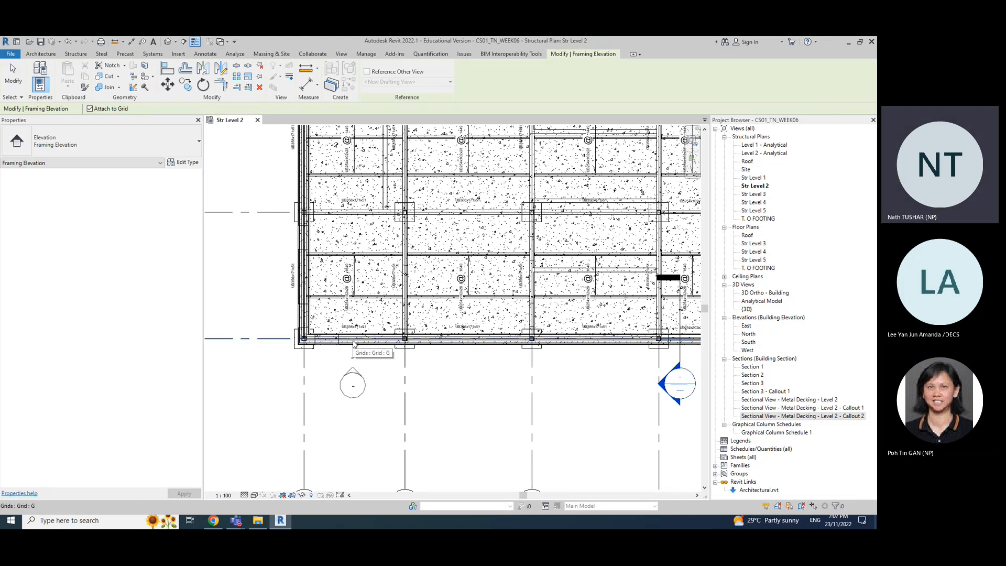
scroll(354, 343, up, 2)
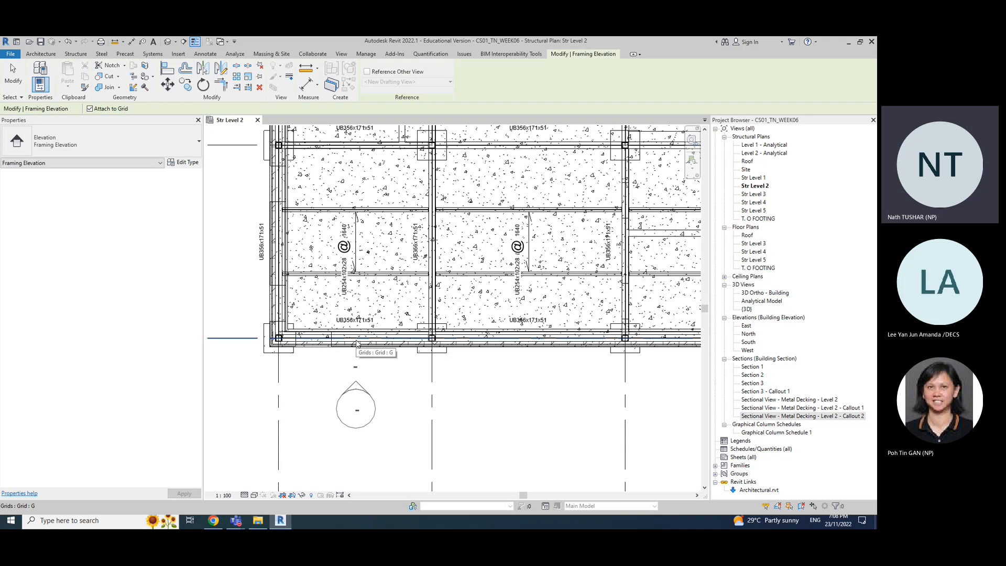
scroll(356, 344, down, 2)
scroll(364, 338, down, 1)
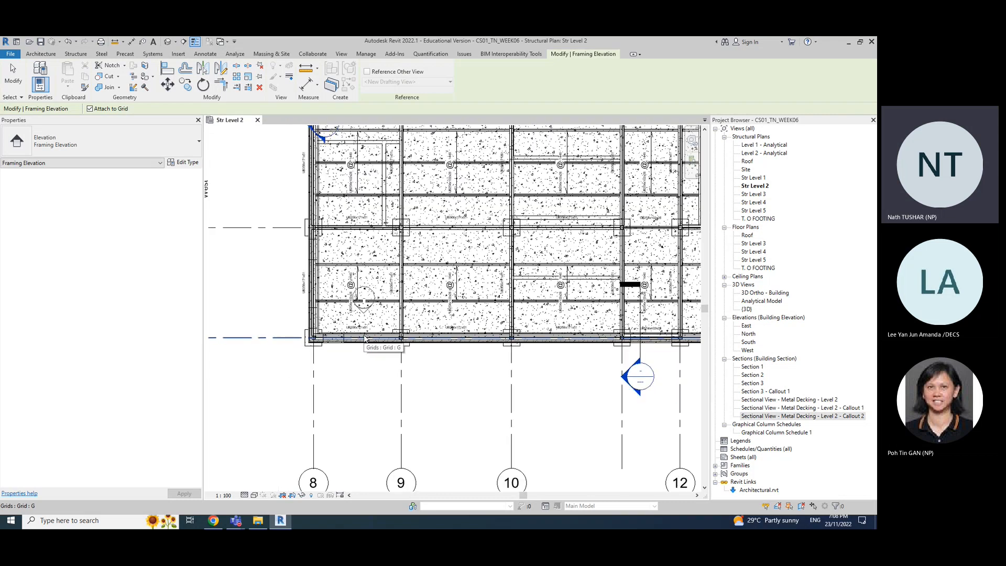
middle_drag(373, 342, 413, 348)
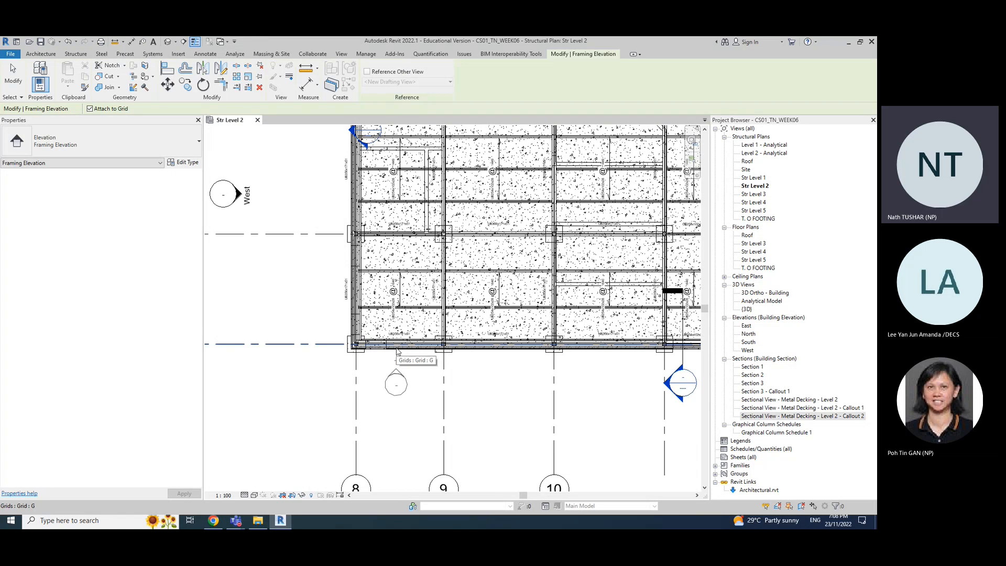
click(397, 351)
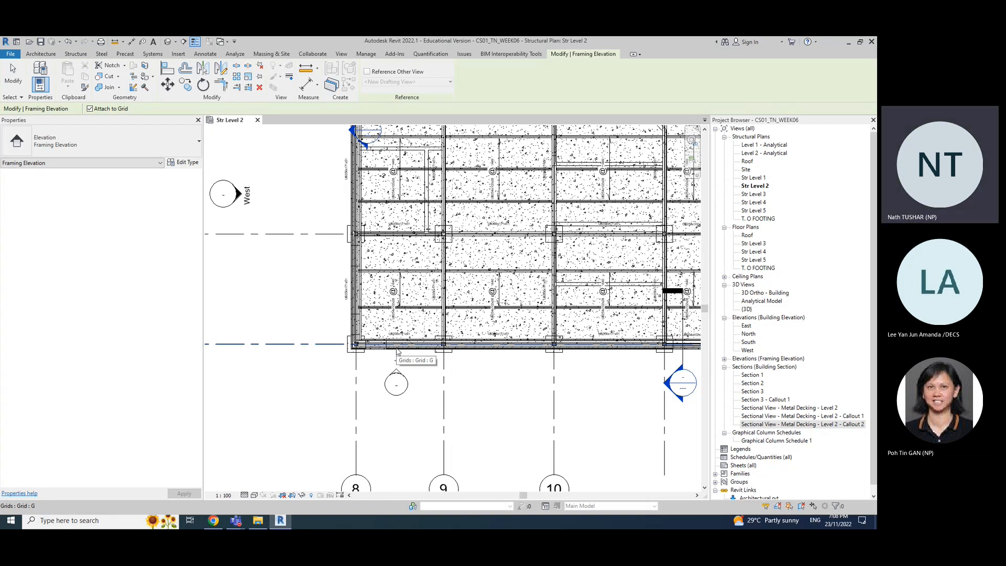
scroll(397, 352, up, 1)
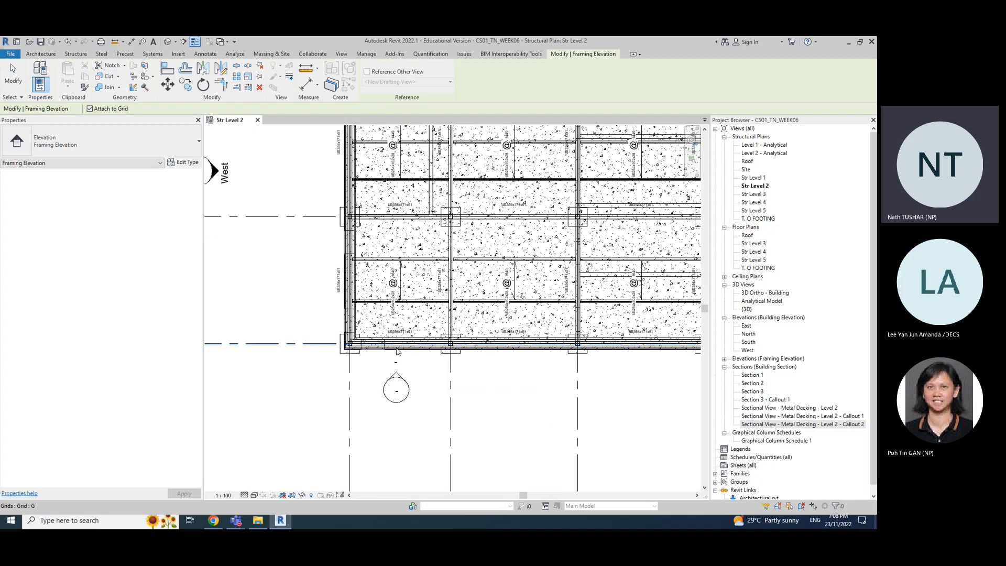
scroll(397, 351, down, 1)
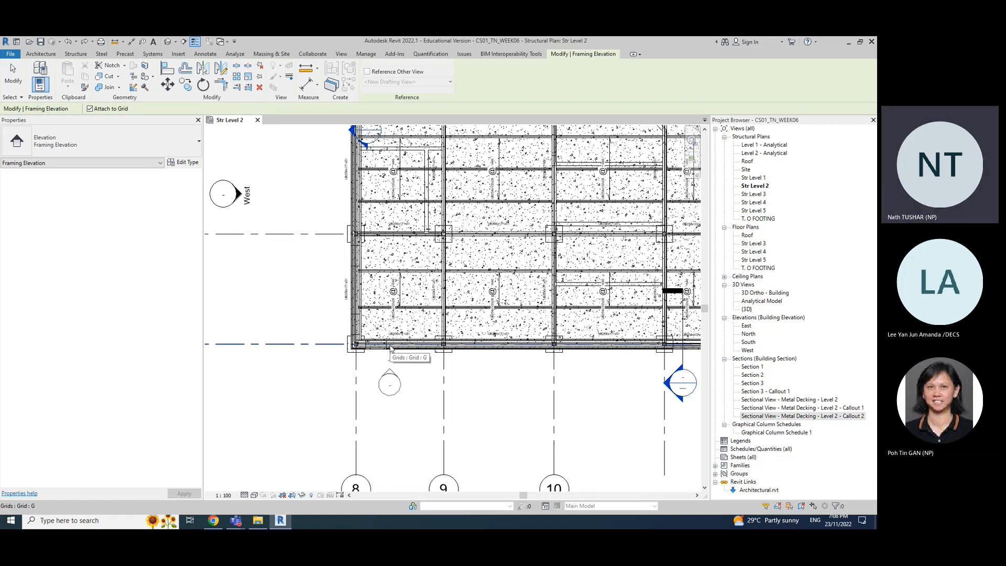
Step: Place the framing elevation on grid G between grids 8 and 9, with its marker outside the building facing inward, and end the command
scroll(390, 348, up, 1)
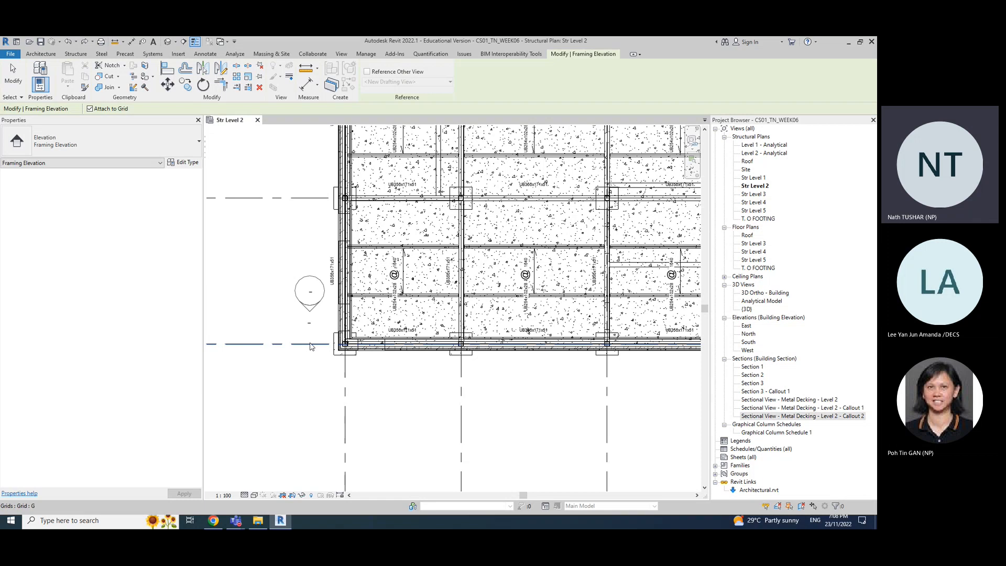
scroll(309, 351, up, 2)
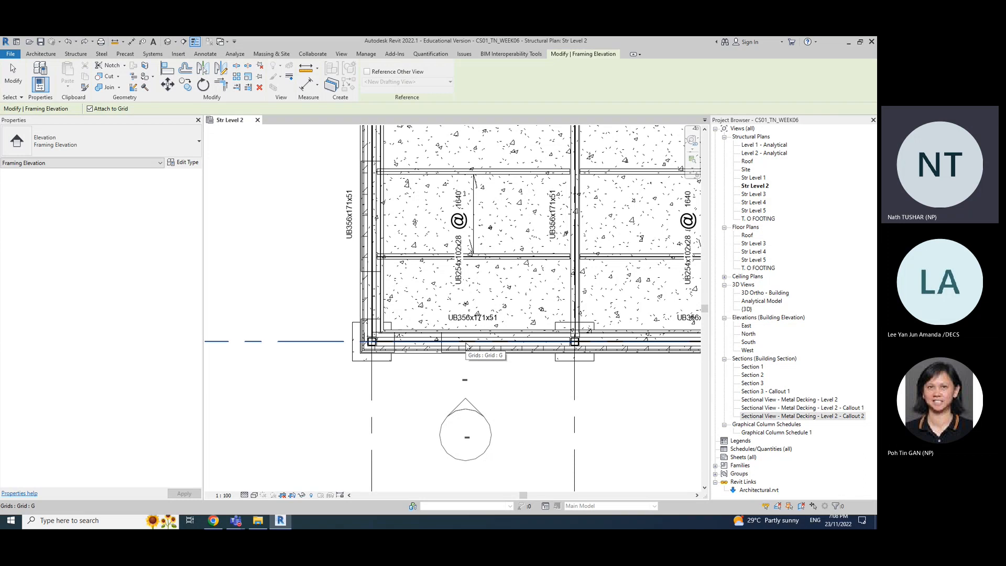
mouse_move(466, 346)
mouse_down()
mouse_move(403, 325)
mouse_move(326, 319)
mouse_move(329, 347)
mouse_up()
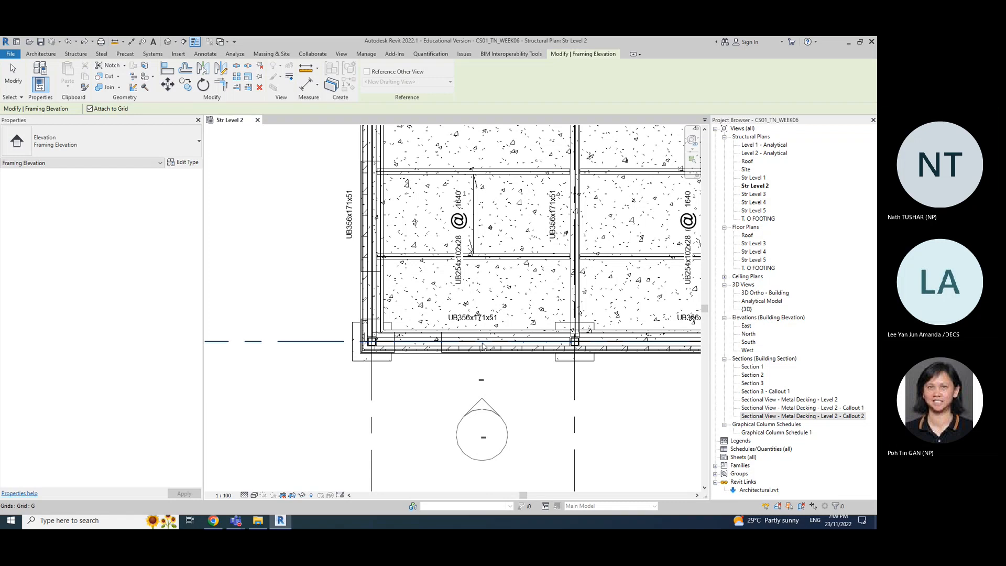
click(483, 344)
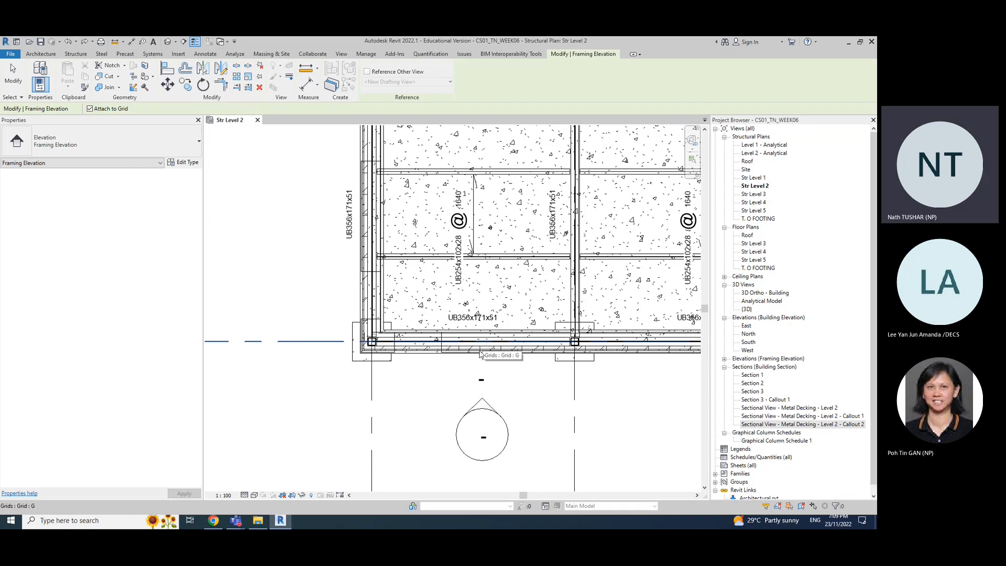
scroll(522, 437, down, 1)
scroll(519, 429, down, 2)
scroll(503, 386, up, 1)
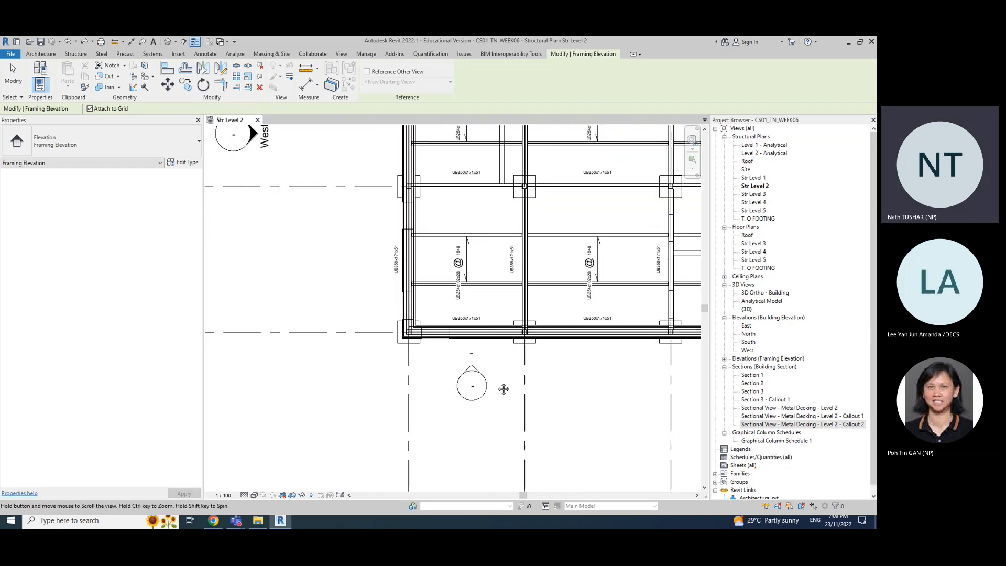
click(15, 76)
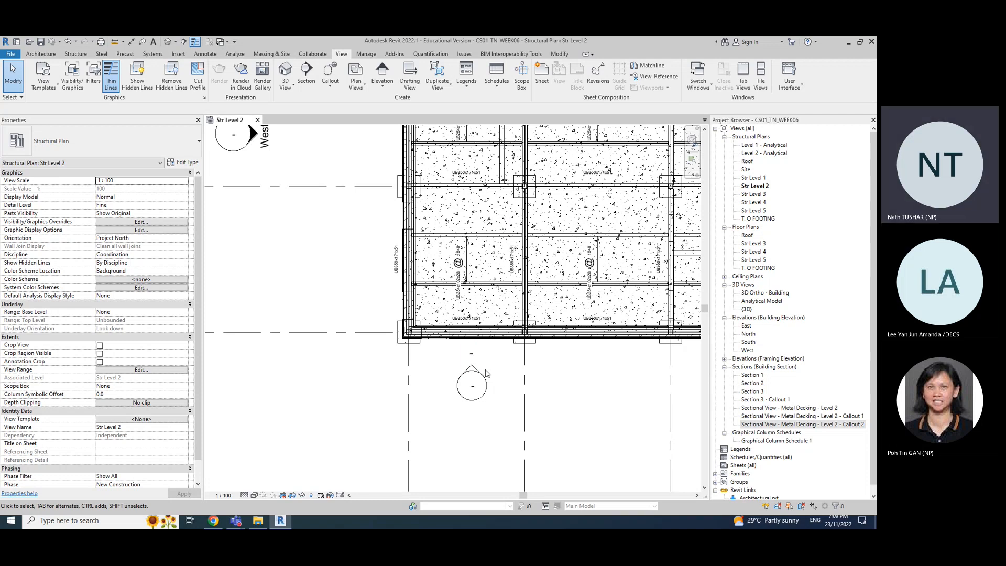
Step: Rename the new framing elevation's view to "Framing Elevation - Grid G-8,9"
scroll(477, 373, up, 2)
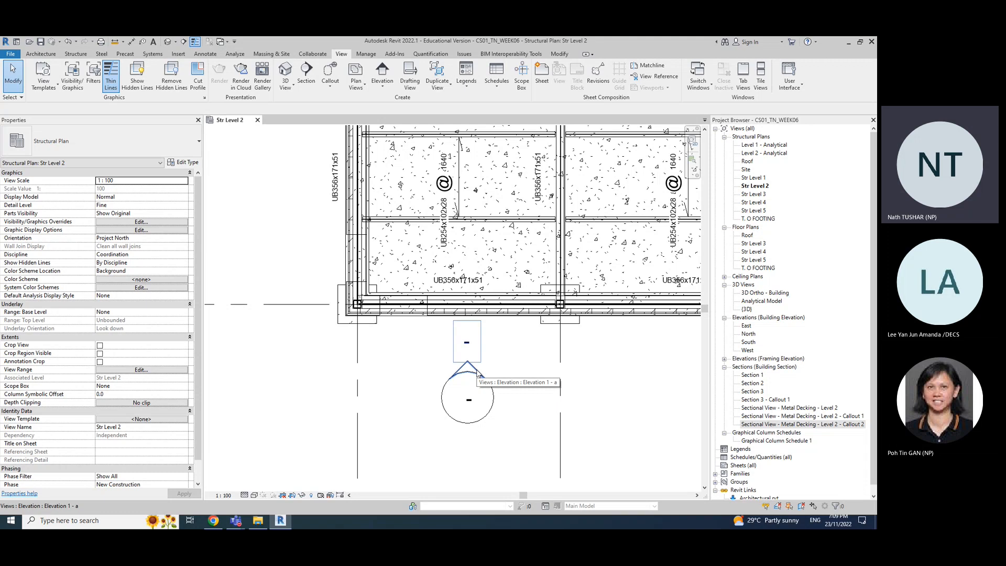
click(478, 373)
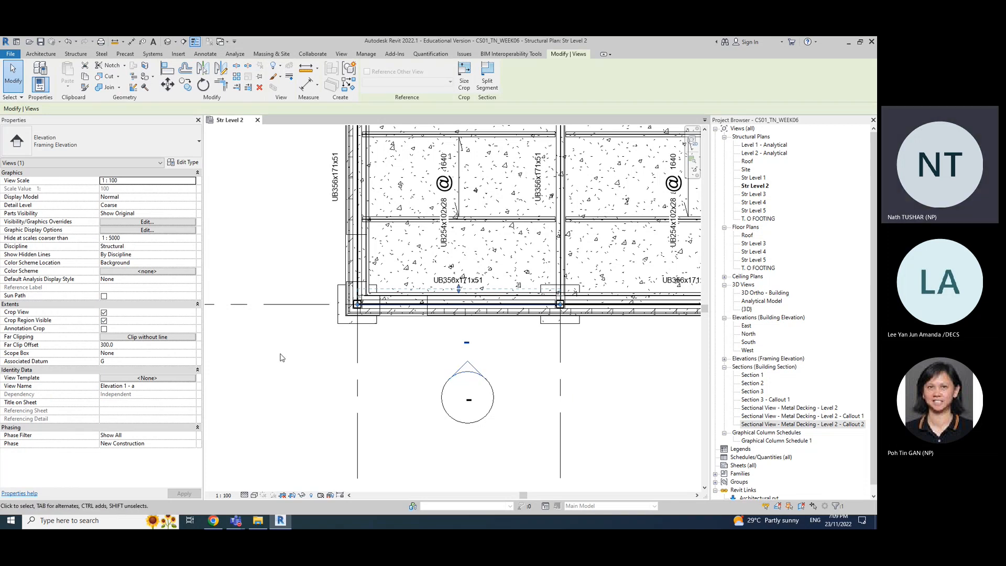
scroll(278, 357, down, 4)
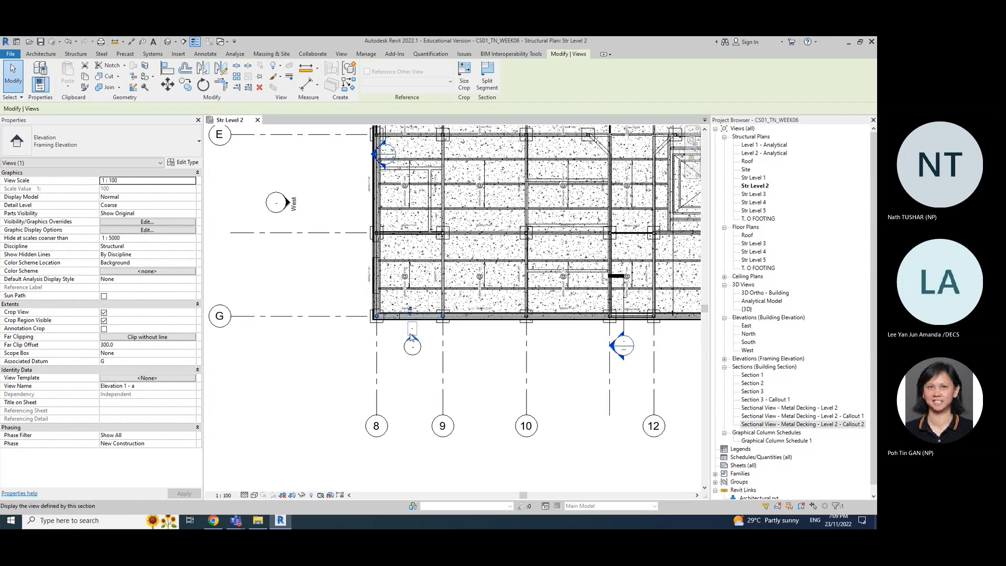
scroll(409, 334, up, 3)
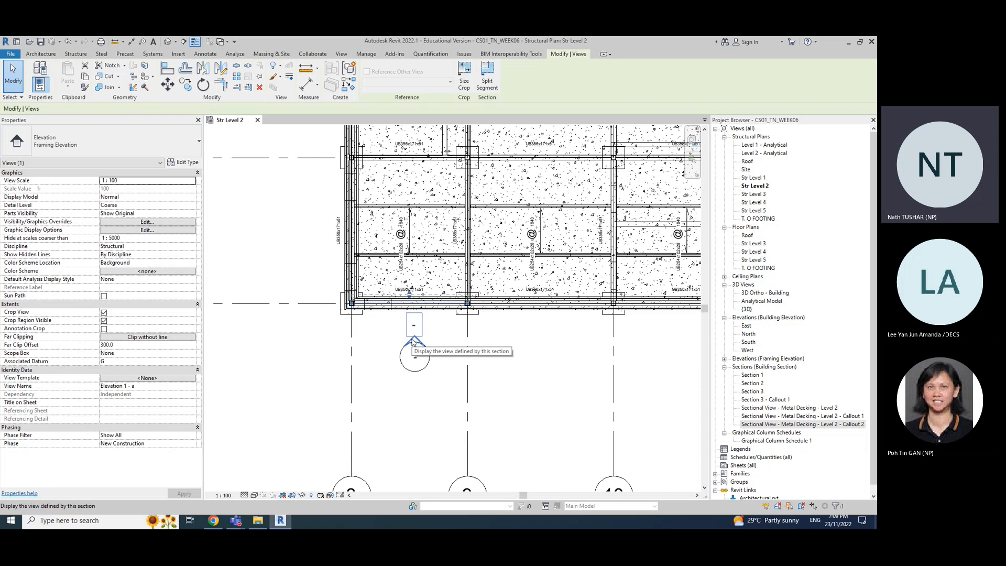
scroll(413, 342, down, 1)
scroll(412, 342, up, 1)
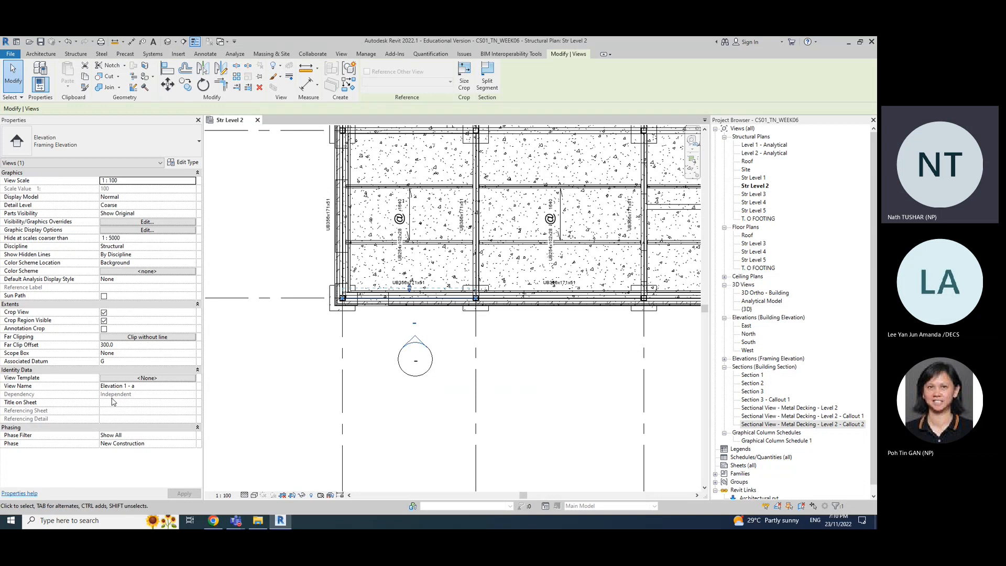
click(146, 387)
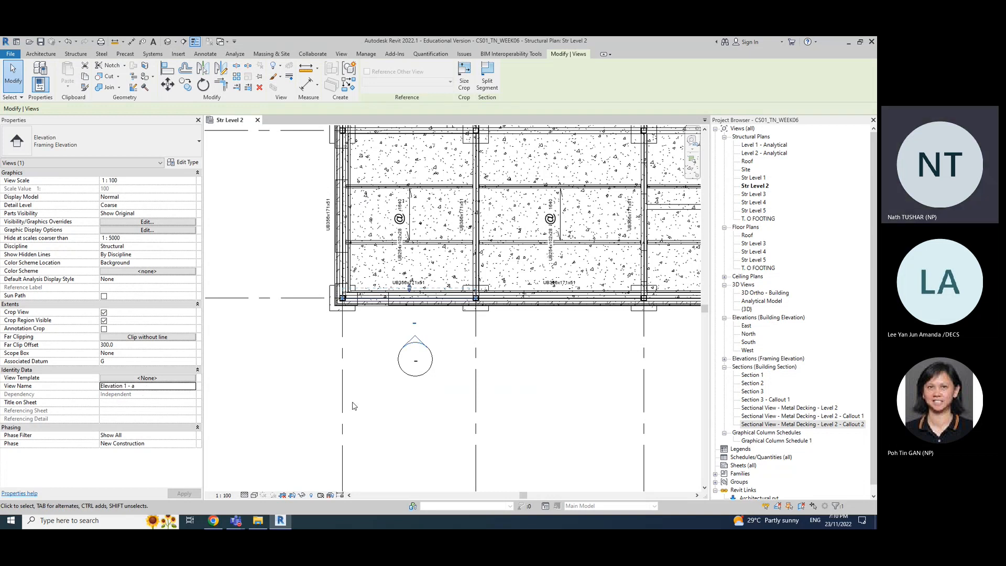
scroll(356, 324, down, 3)
middle_drag(293, 417, 337, 377)
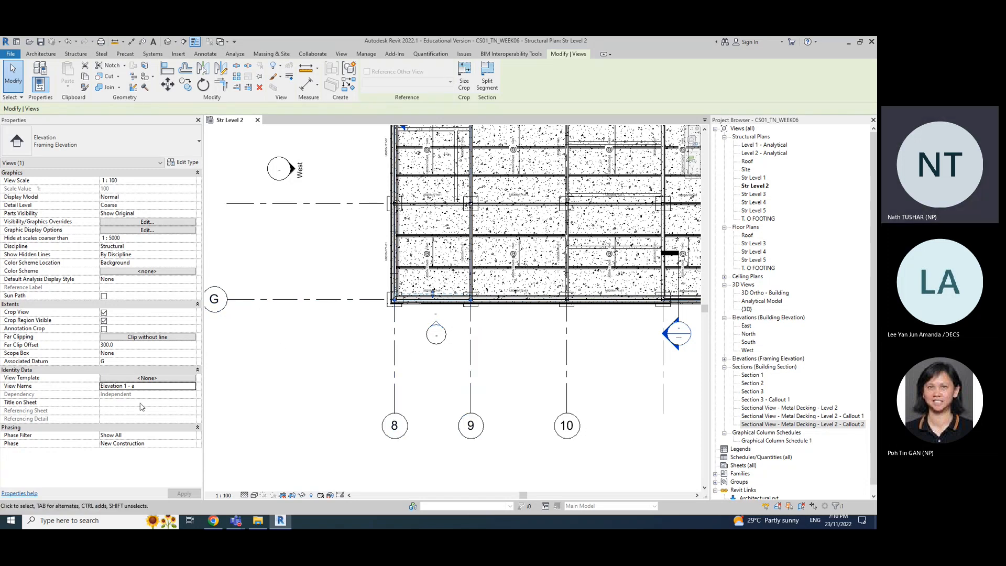
click(143, 386)
drag(135, 386, 99, 391)
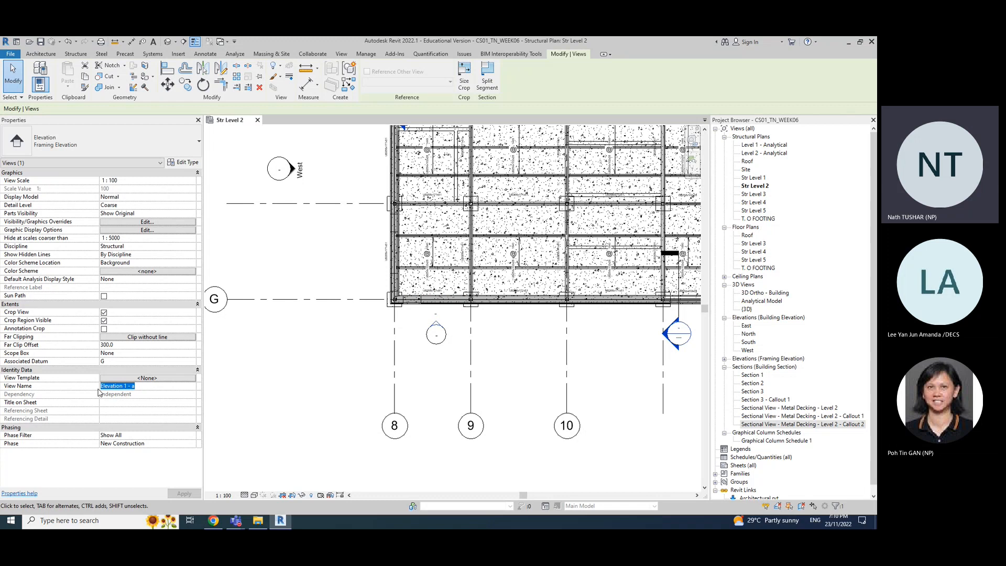
text(Framing Elevati)
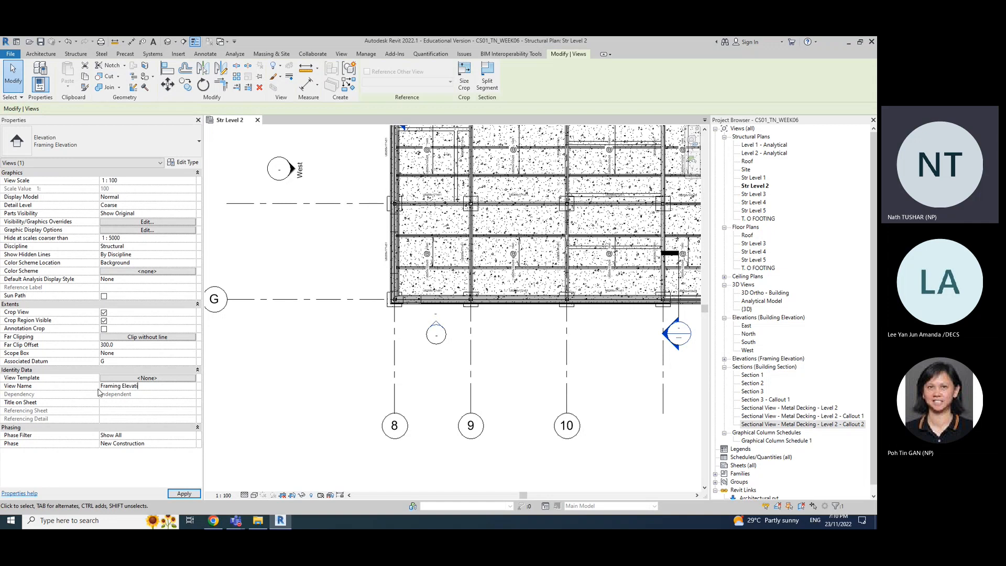
text(on - Grid G-8,9)
key(Return)
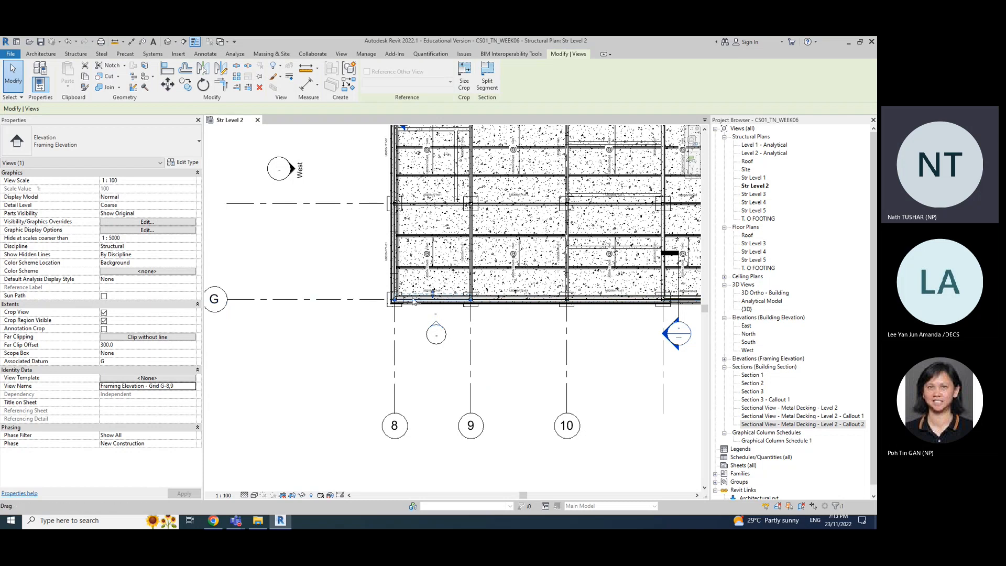
Step: Deselect the elevation marker and open the Framing Elevation - Grid G-8,9 view from its marker in the plan
scroll(424, 302, down, 3)
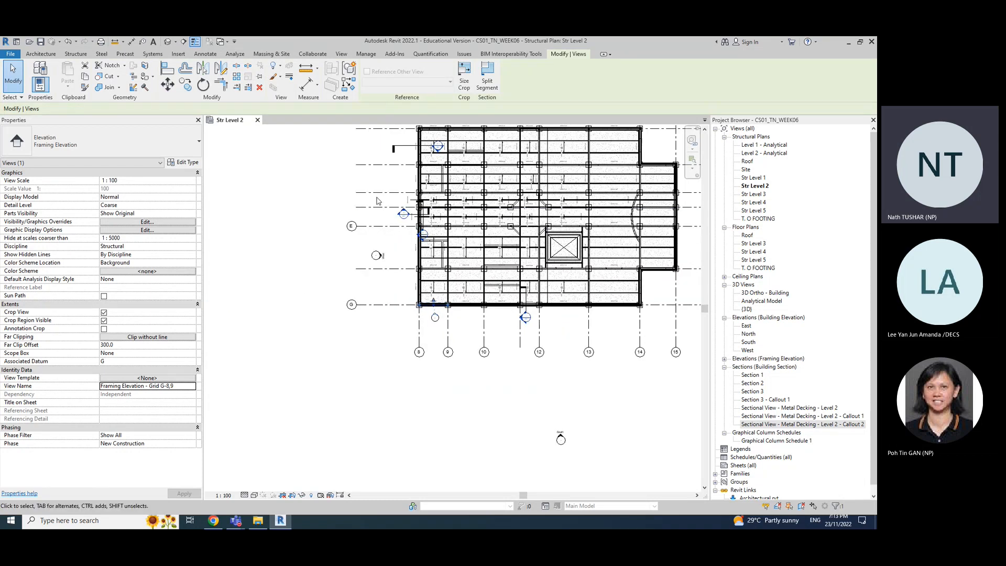
scroll(427, 305, up, 3)
scroll(293, 321, up, 2)
scroll(325, 317, down, 4)
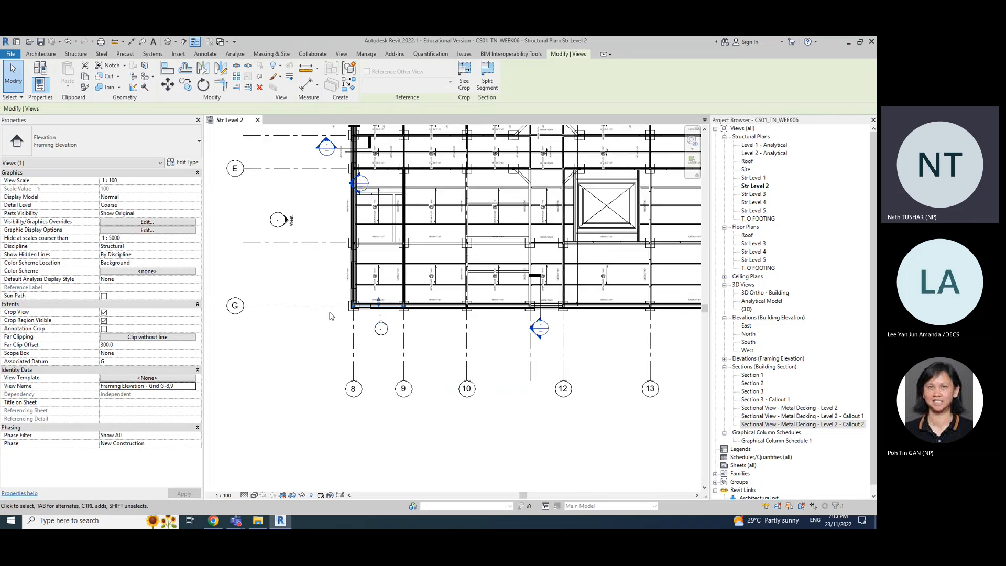
scroll(287, 319, up, 4)
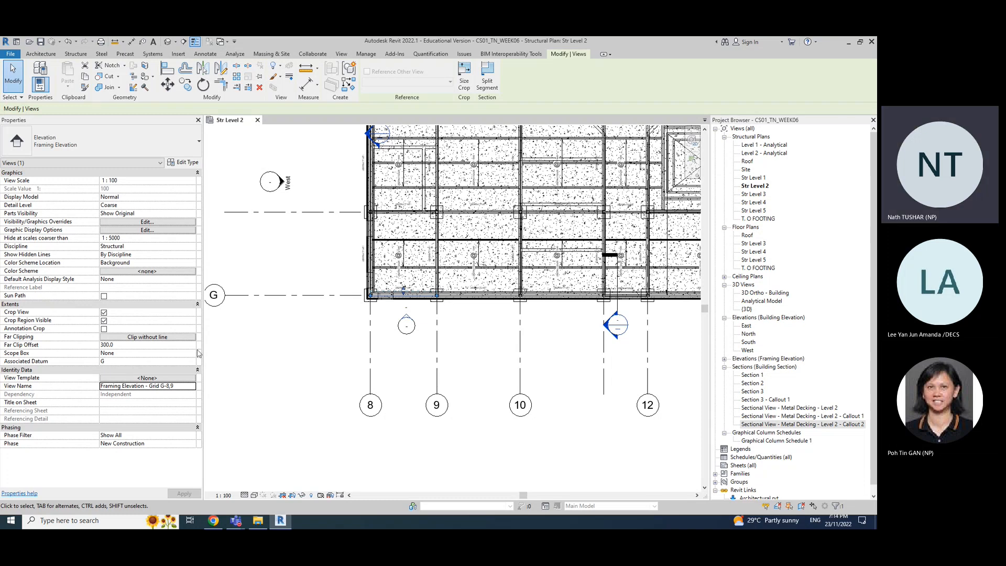
click(287, 341)
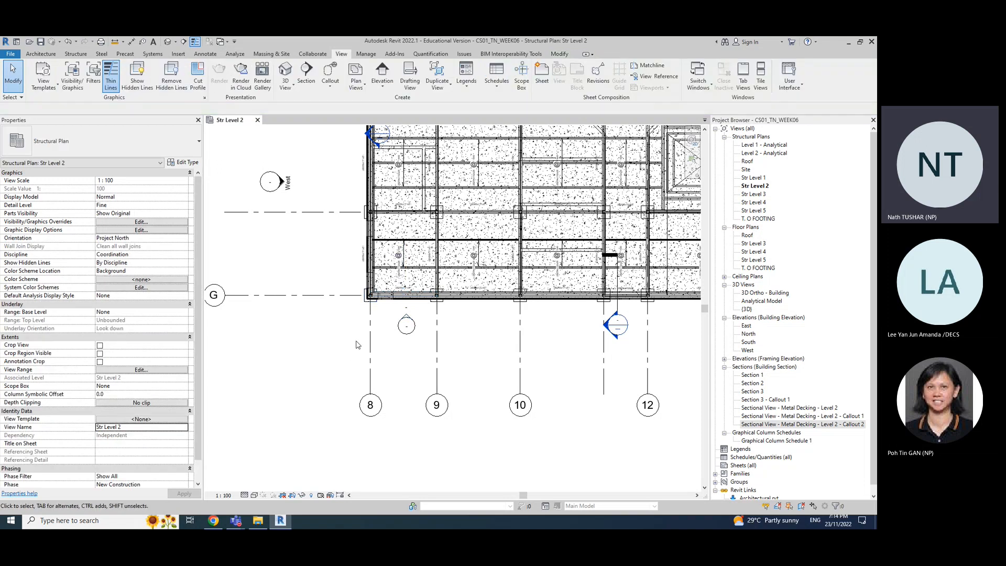
scroll(416, 317, up, 4)
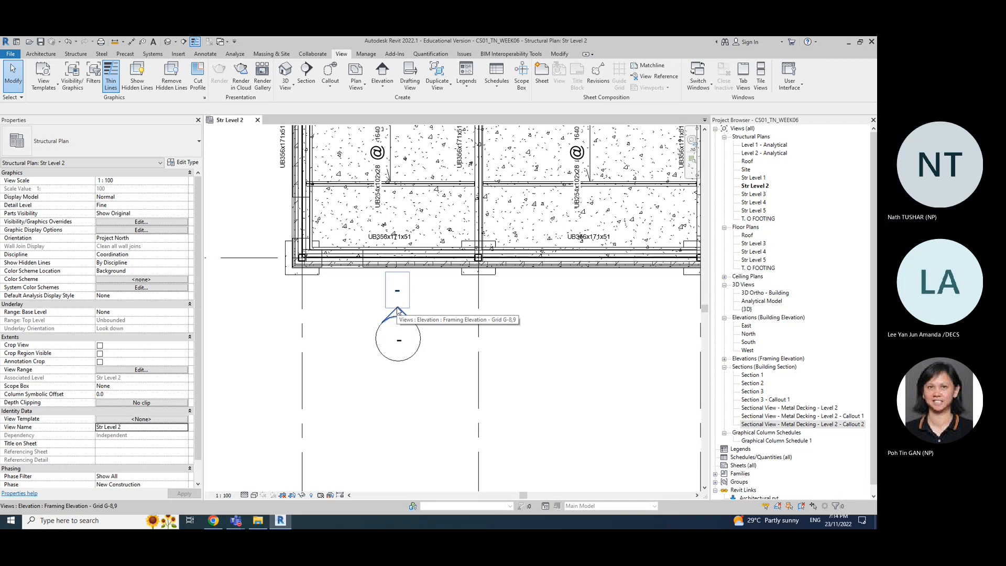
double_click(397, 311)
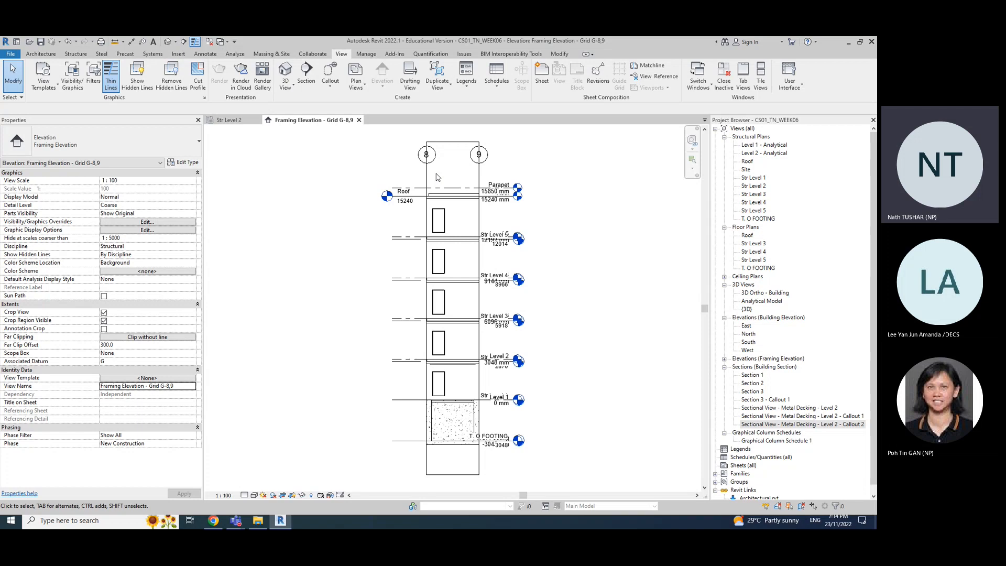
Step: Widen the elevation view's crop region on both sides so it extends slightly beyond grids 8 and 9
click(453, 146)
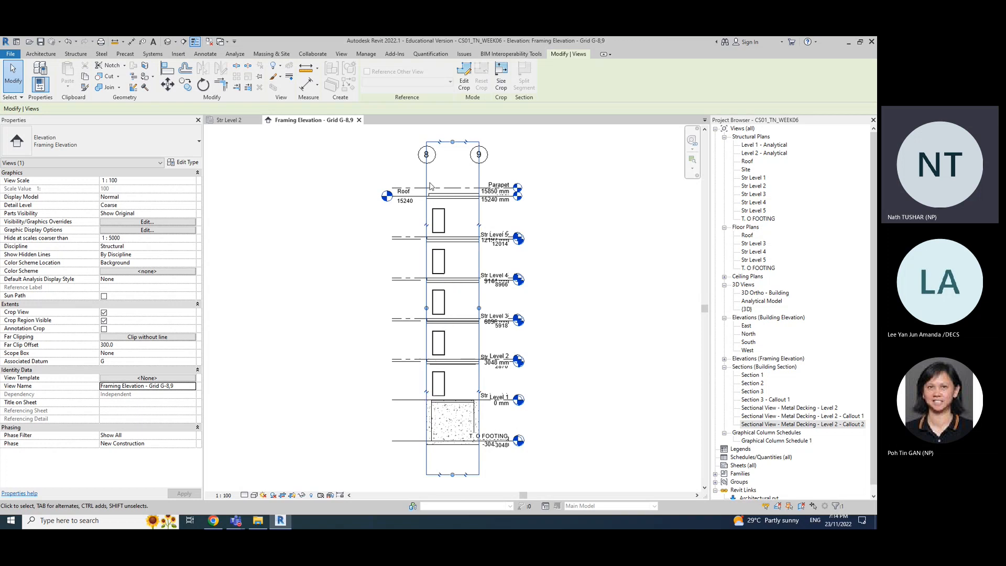
click(501, 168)
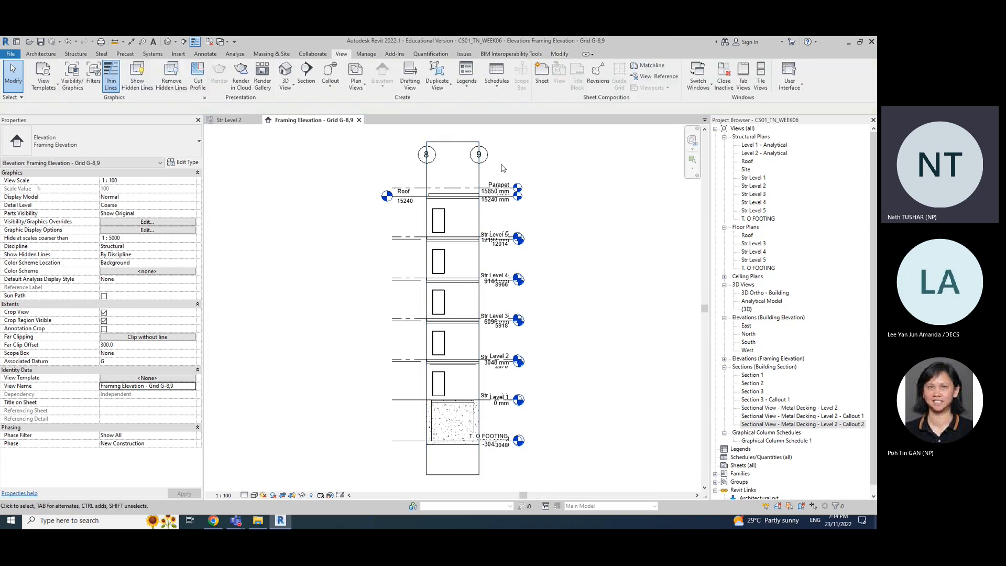
click(453, 145)
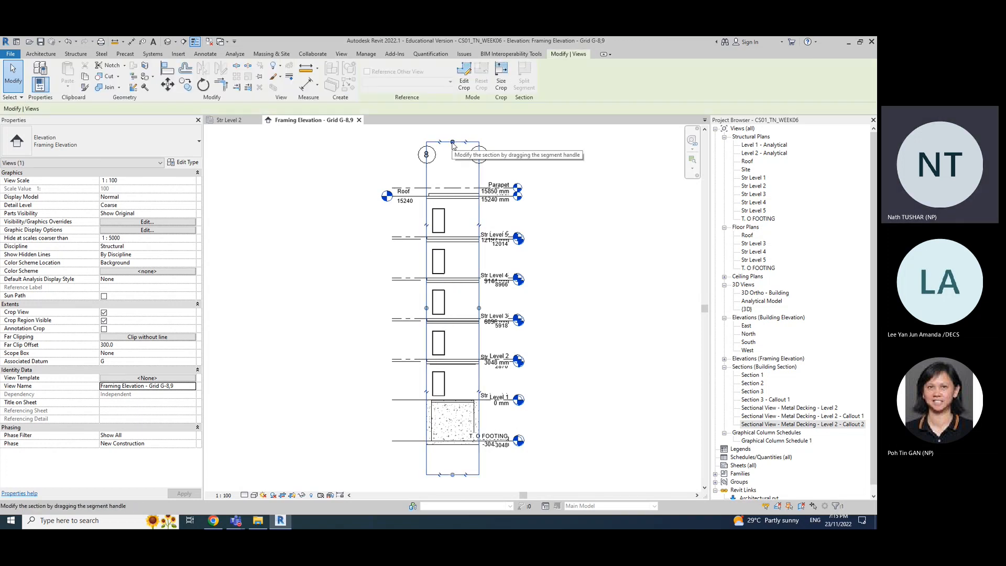
drag(453, 145, 439, 154)
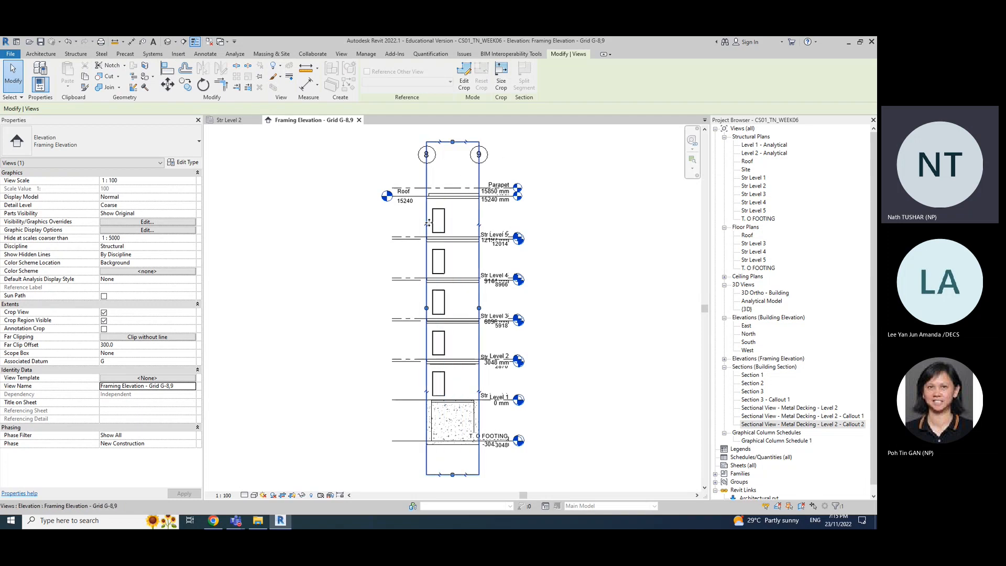
drag(426, 307, 416, 308)
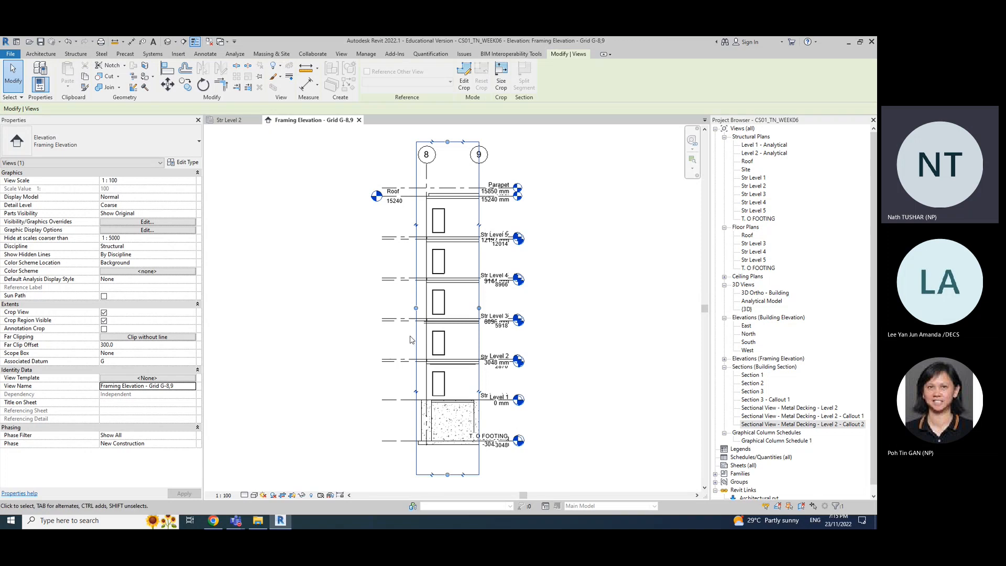
click(416, 309)
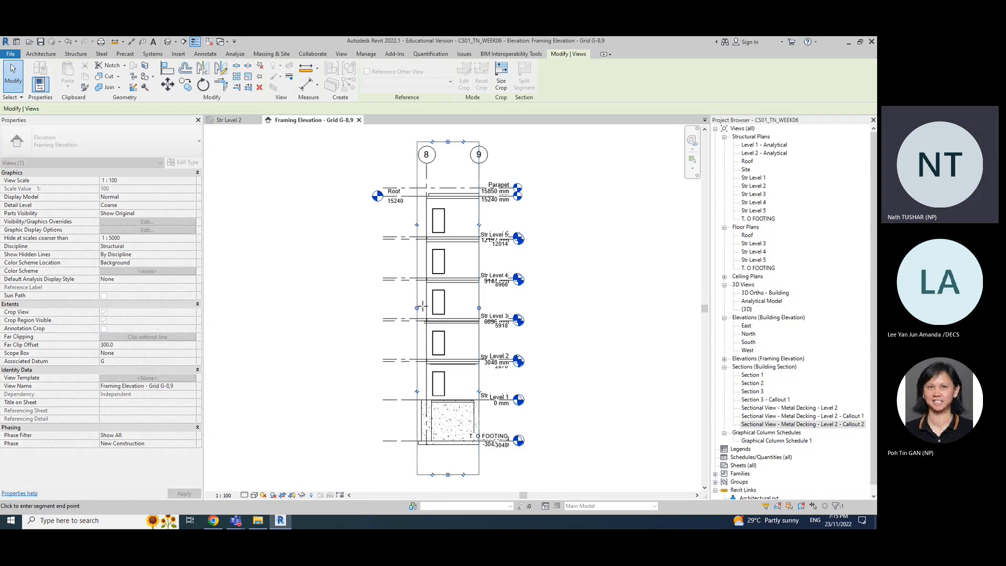
click(422, 307)
click(477, 308)
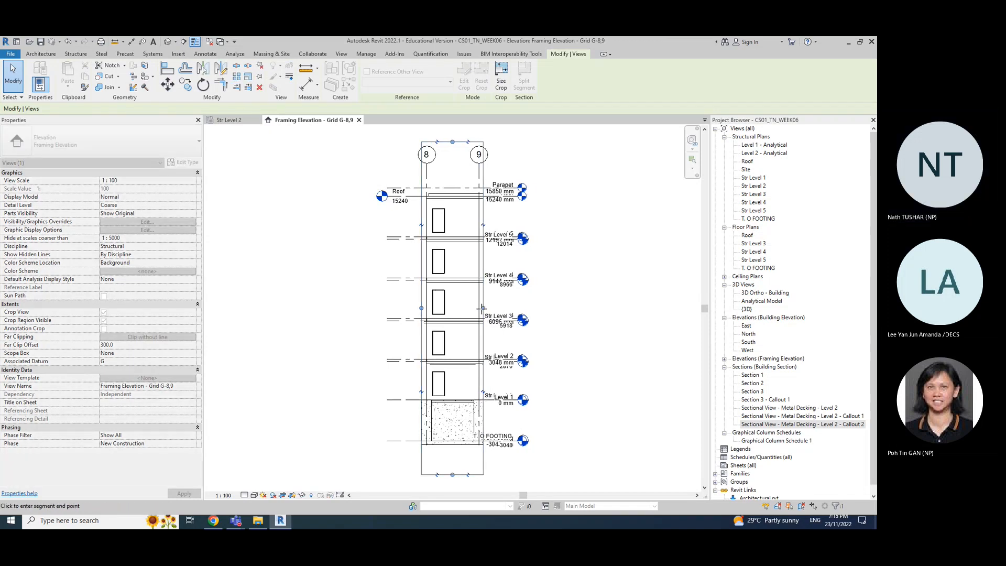
click(478, 308)
click(479, 308)
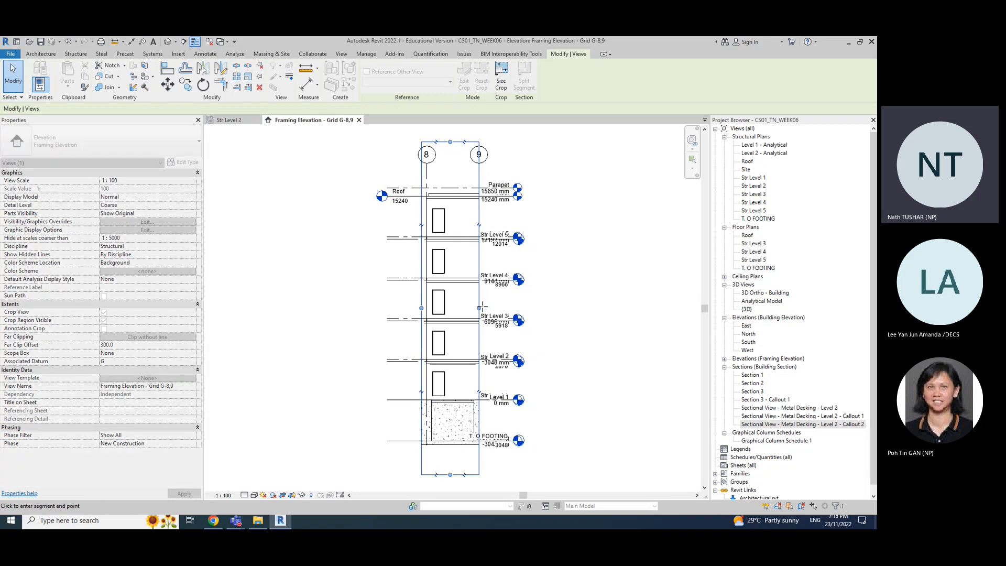
click(486, 398)
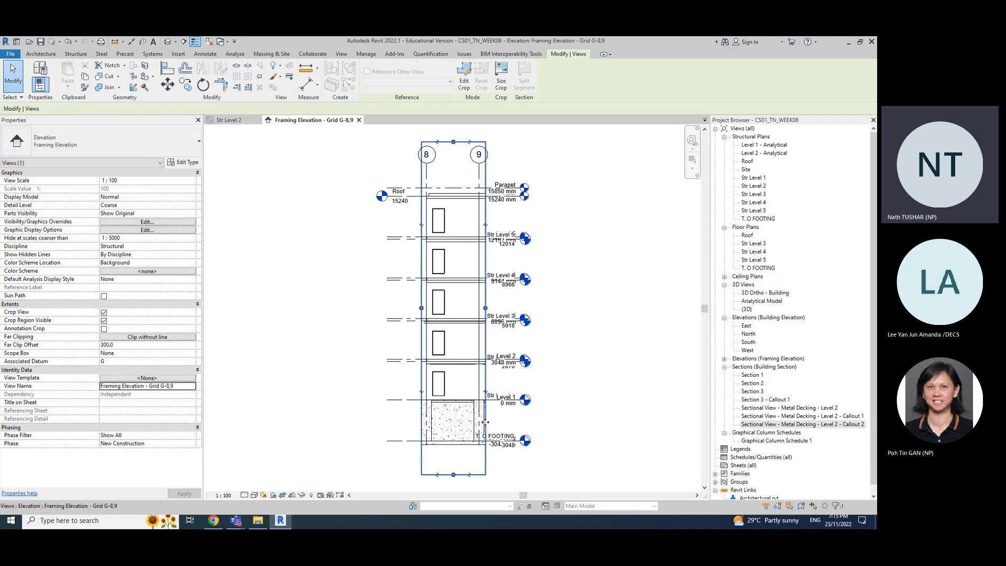
Step: Set the framing elevation view to Fine detail level with the Hidden Line visual style, trying Wireframe first
click(245, 495)
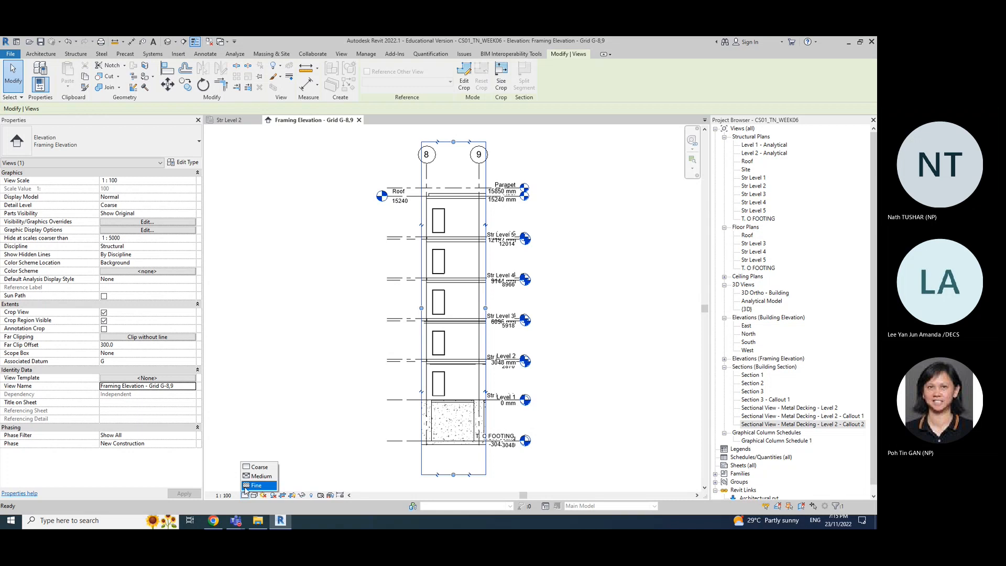
click(250, 485)
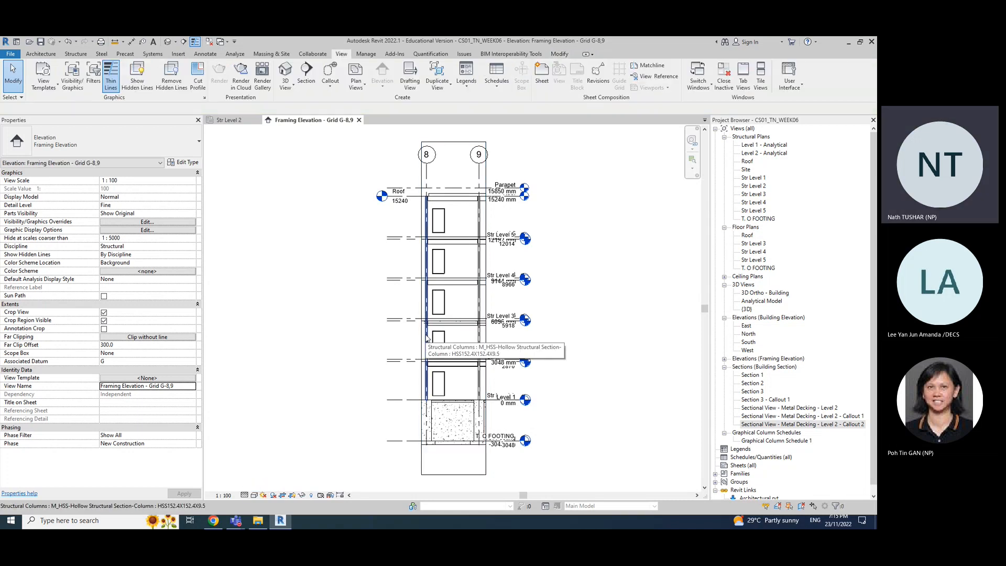
click(254, 495)
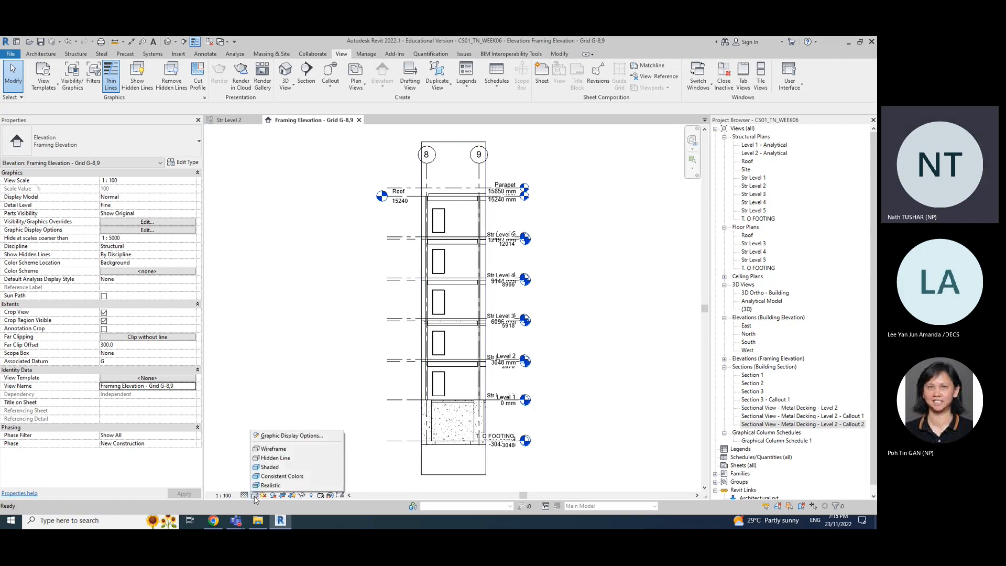
click(269, 450)
click(254, 495)
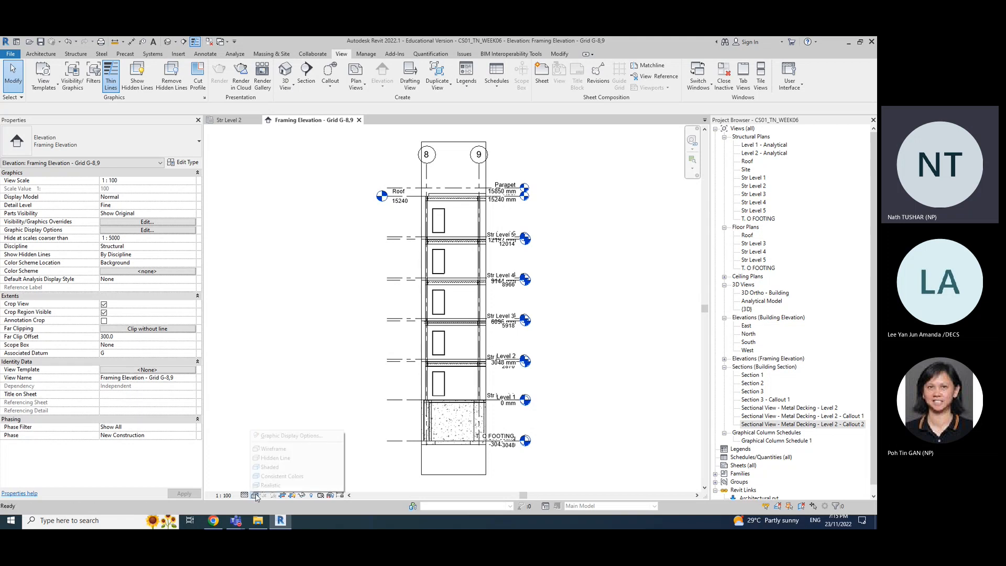
click(270, 466)
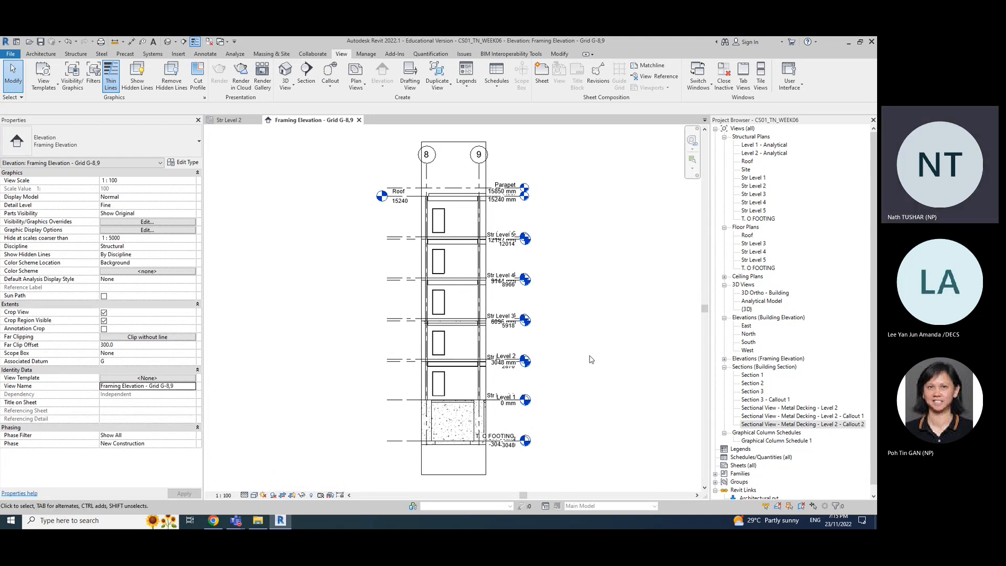
click(254, 495)
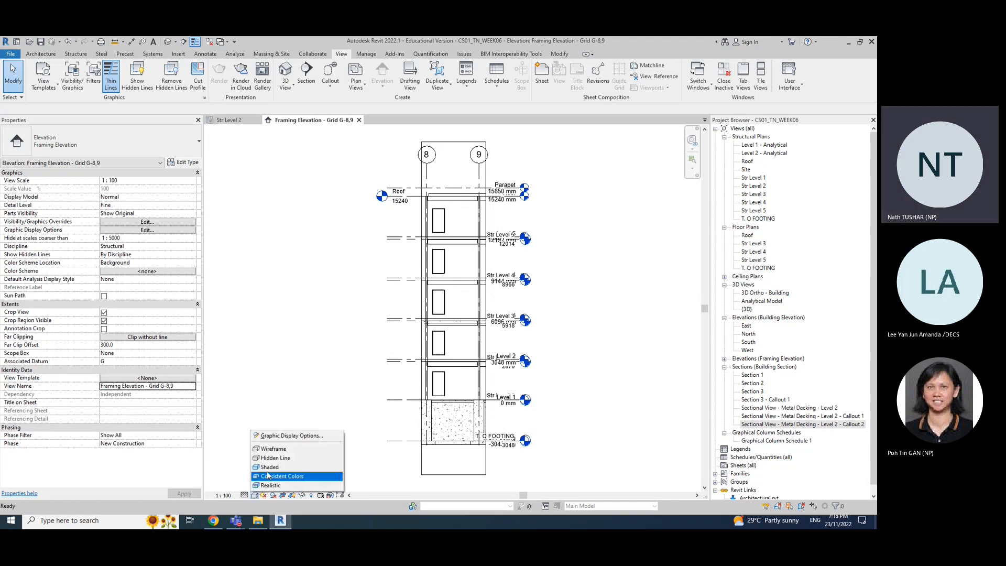
click(272, 459)
click(244, 495)
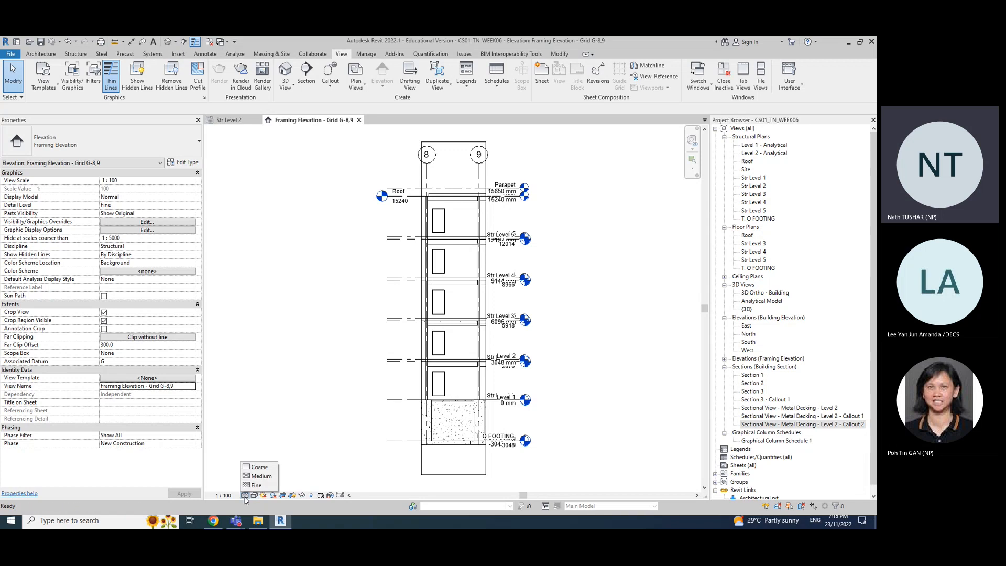
click(254, 486)
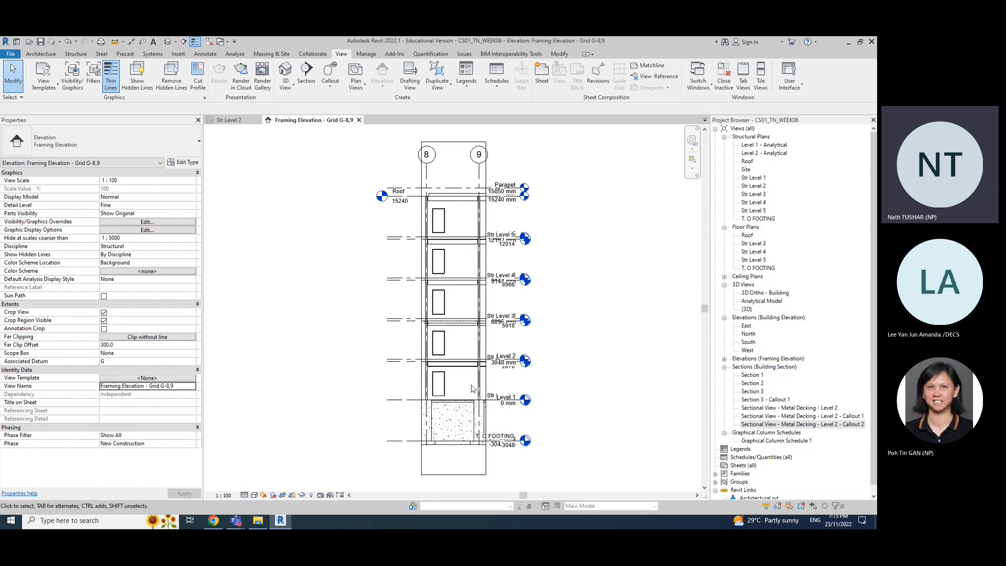
Step: Check which model the rectangular openings and floor lines in the elevation belong to, leaving nothing selected
scroll(450, 369, up, 3)
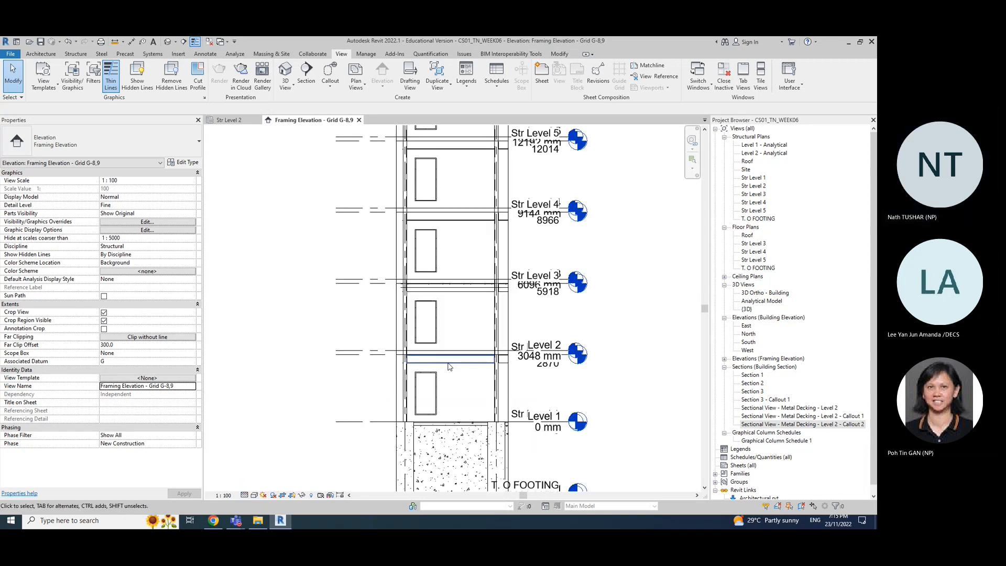
click(448, 367)
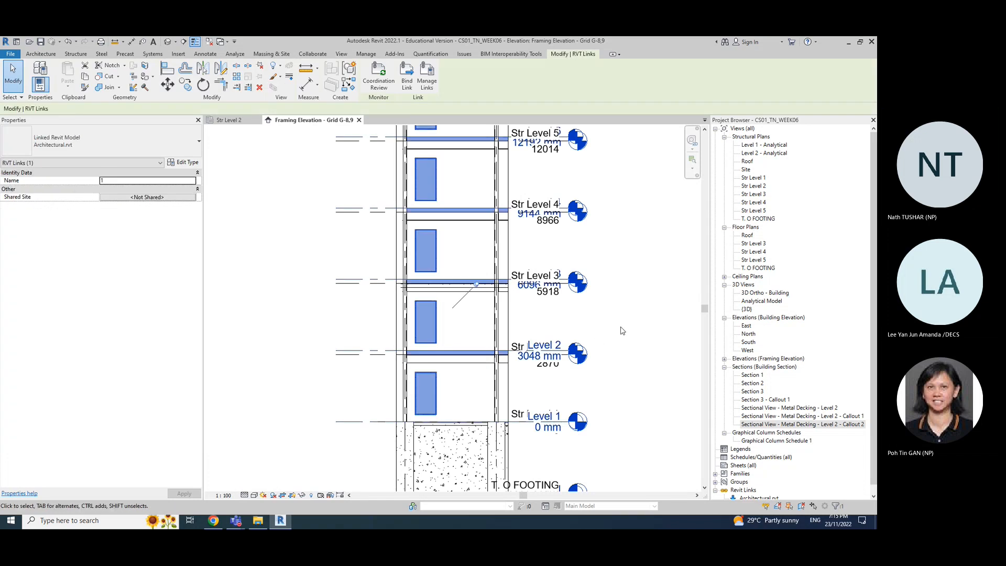
scroll(623, 330, down, 3)
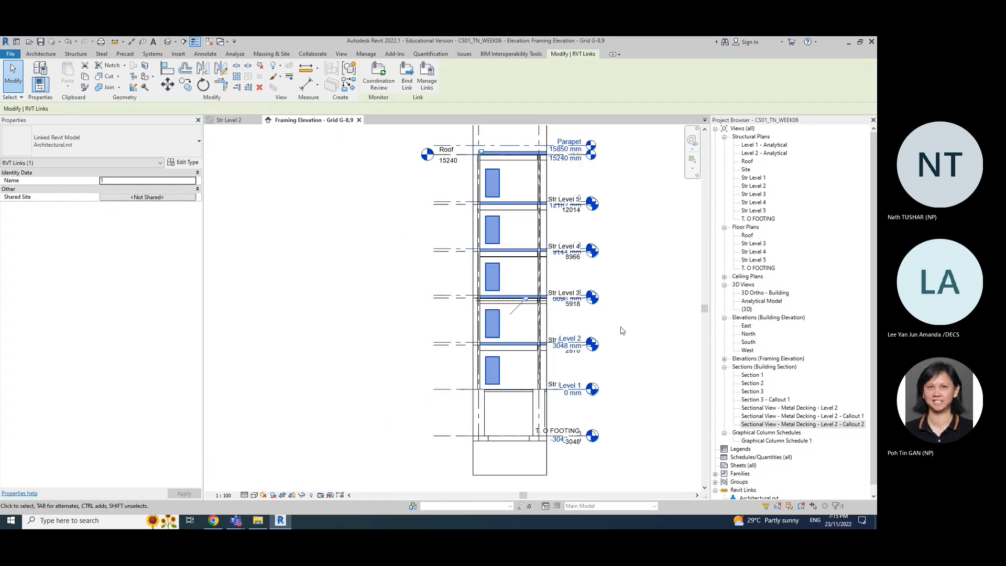
middle_drag(646, 312, 571, 317)
click(607, 293)
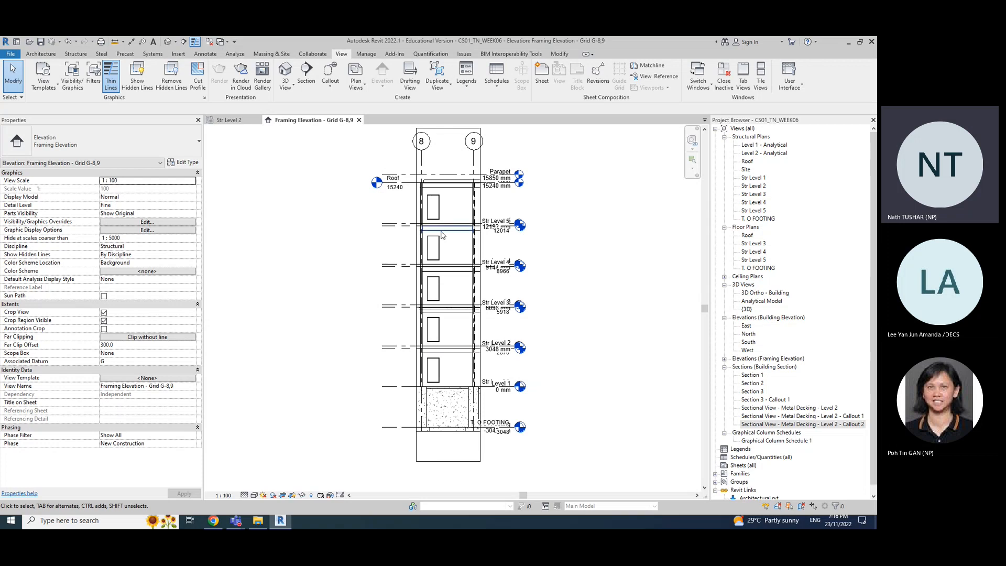
click(439, 215)
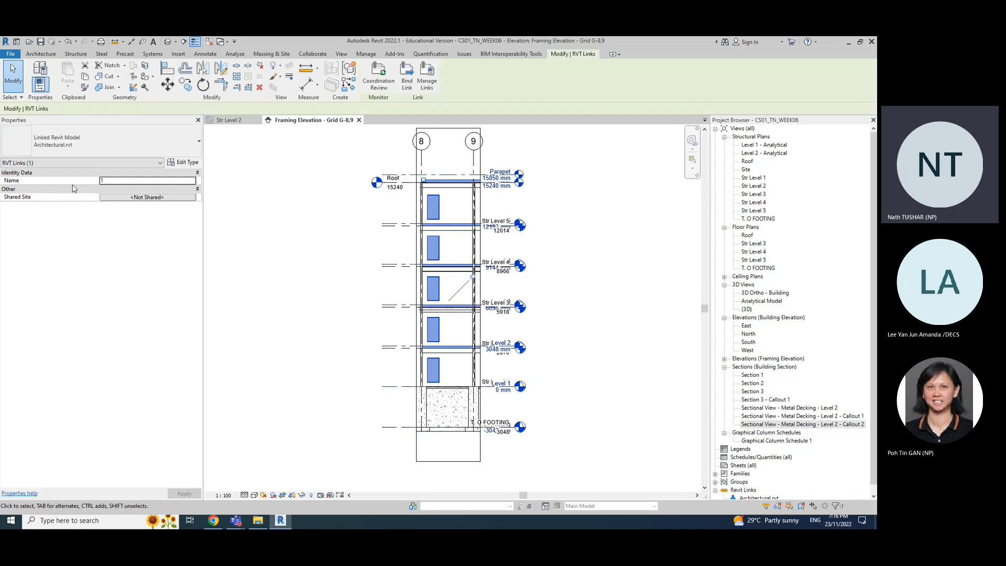
click(277, 208)
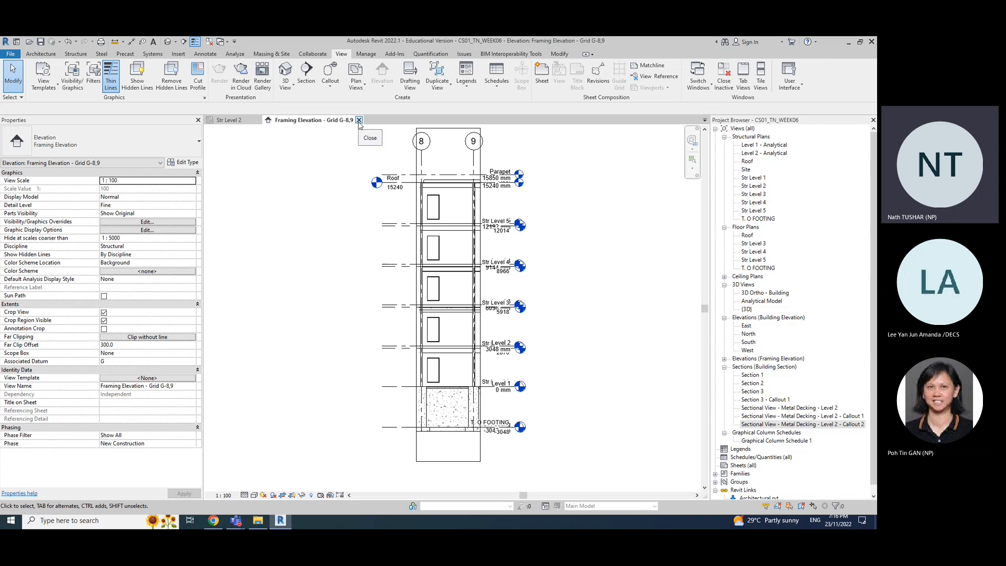
Step: Look at the elevation marker in the Str Level 2 plan and return to the Framing Elevation - Grid G-8,9 view
click(228, 119)
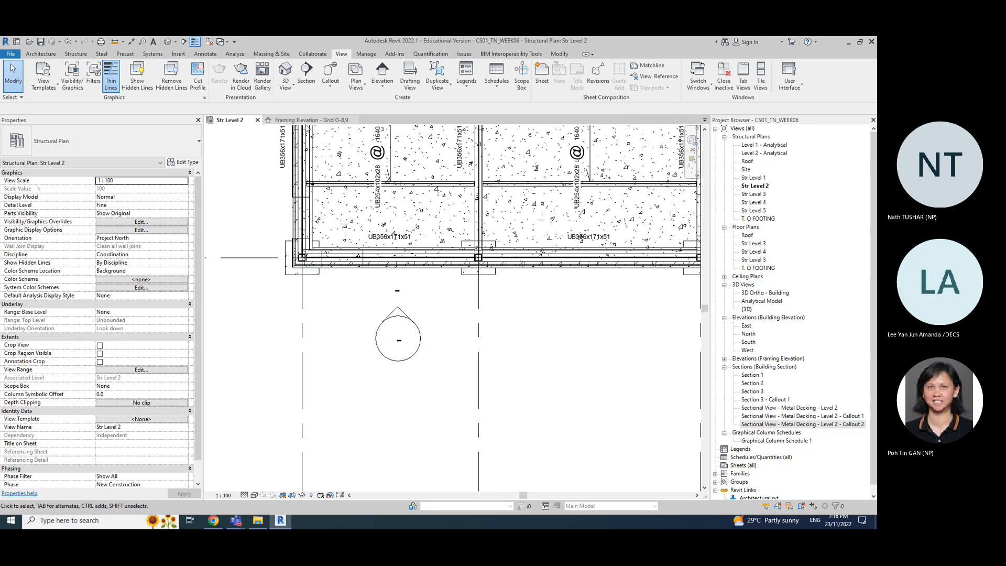
click(292, 120)
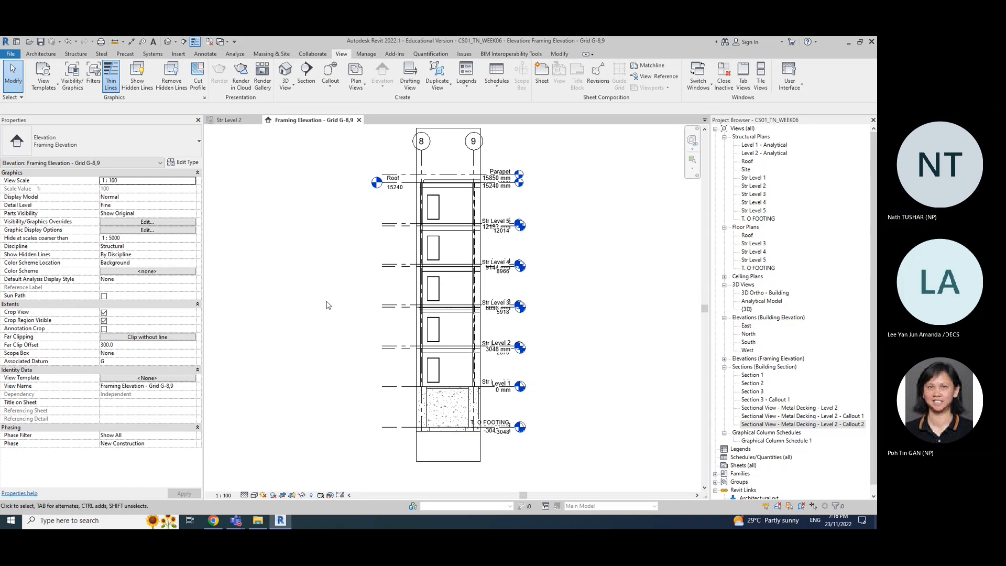
scroll(811, 435, down, 1)
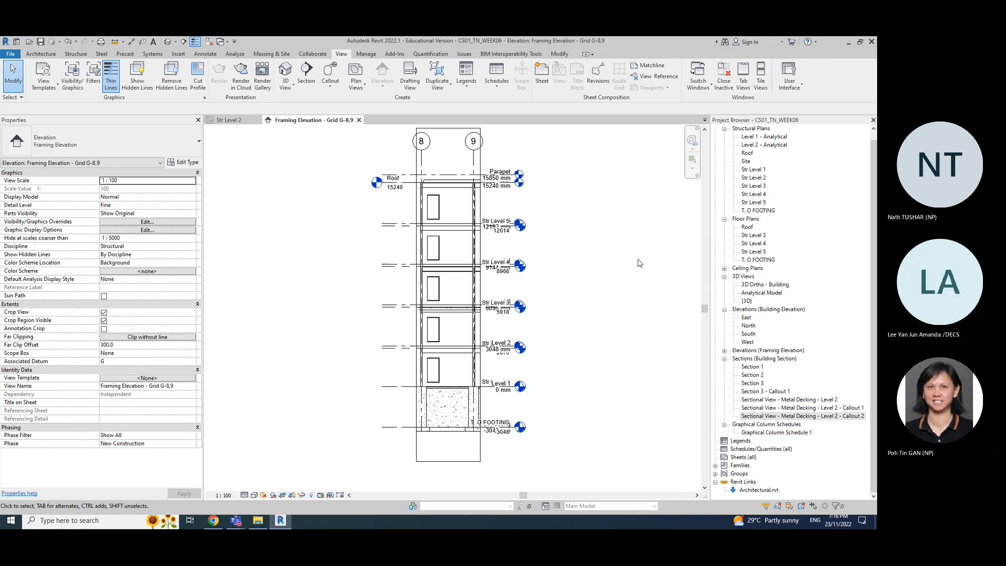
Step: Try to hide the Architectural.rvt link in the framing elevation through its Visibility/Graphic Overrides
key(v)
key(v)
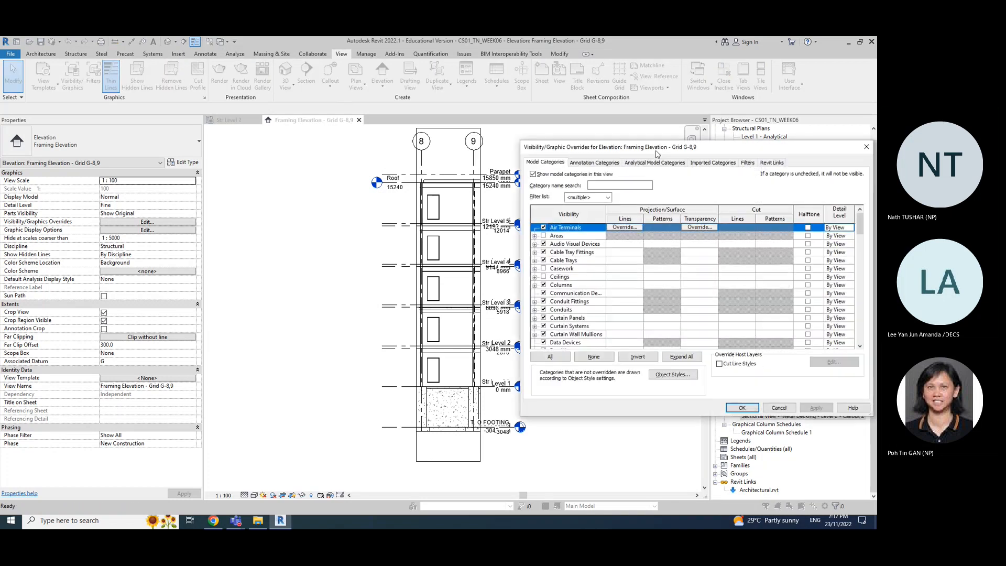
click(768, 163)
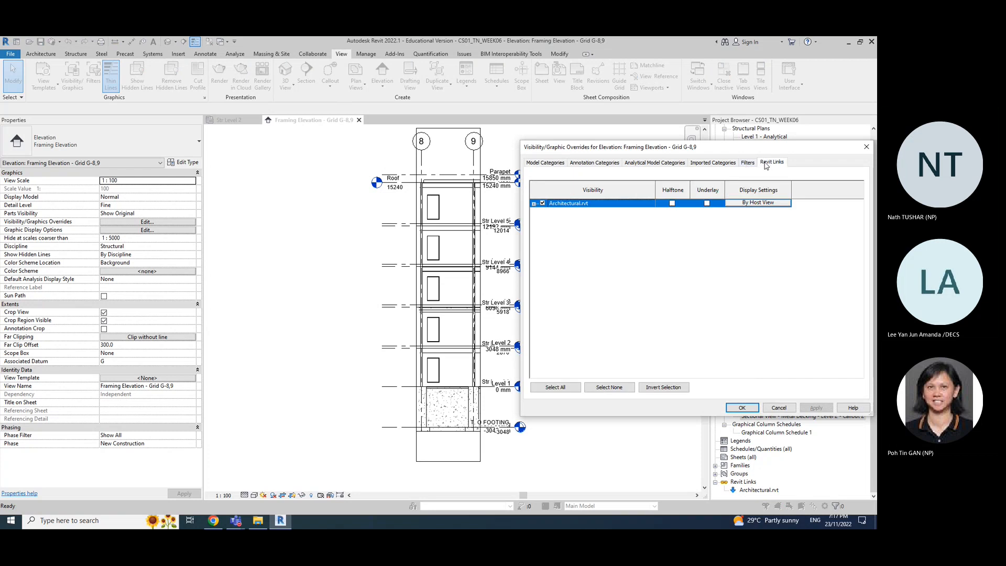
click(533, 204)
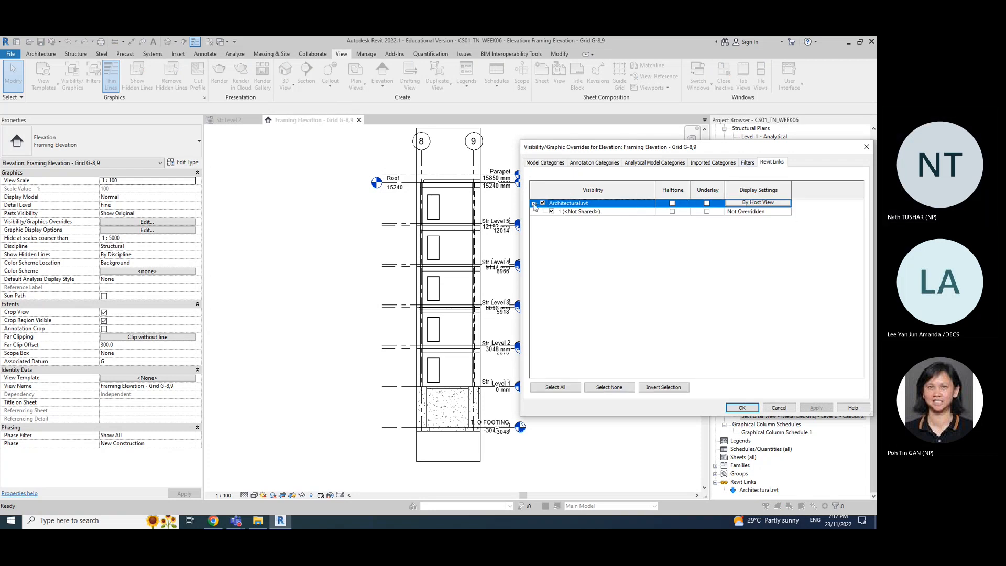
click(534, 204)
click(542, 203)
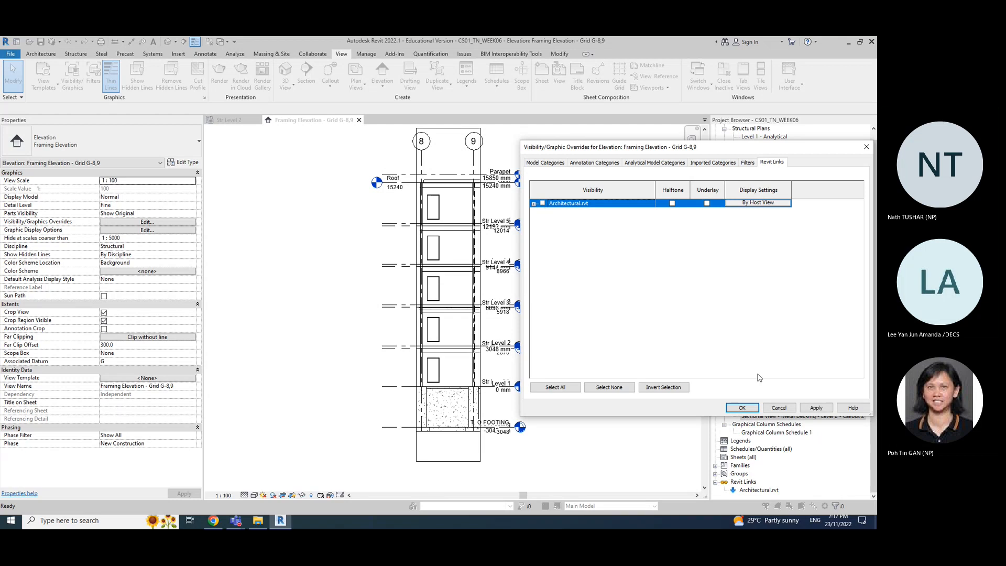
click(815, 407)
click(741, 408)
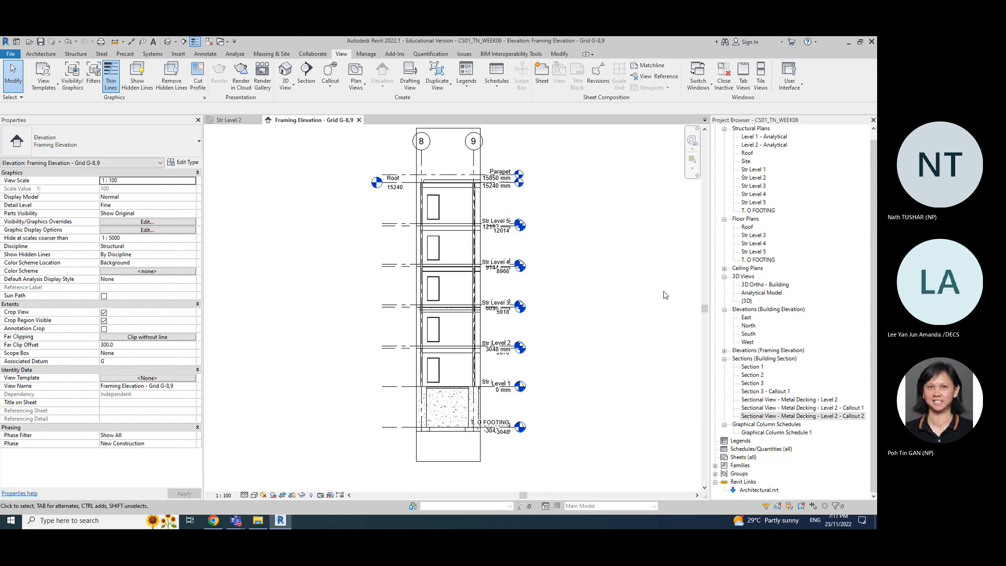
Step: Check whether the openings in the elevation are still selectable as the linked architectural model, and clear the selection
click(440, 214)
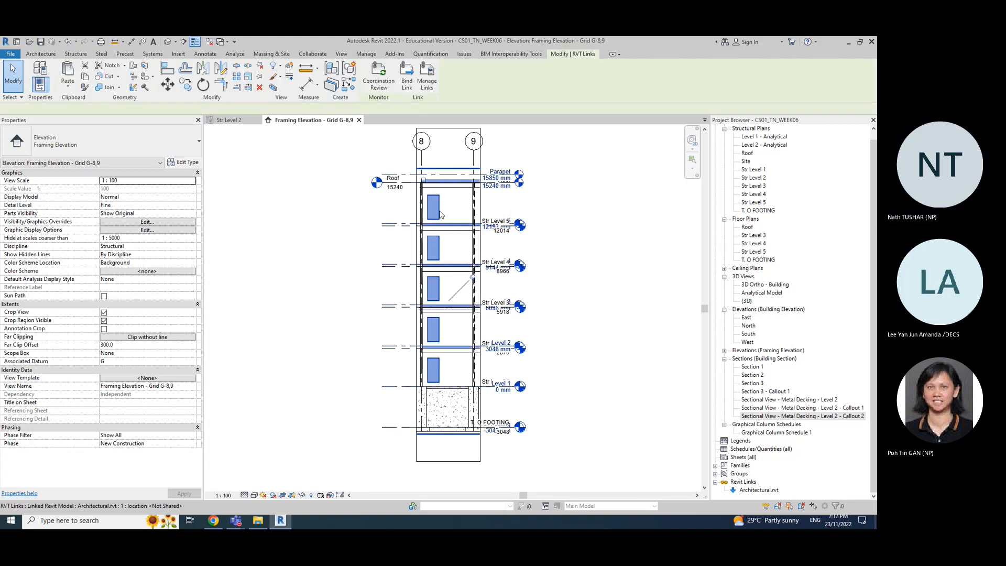
click(591, 265)
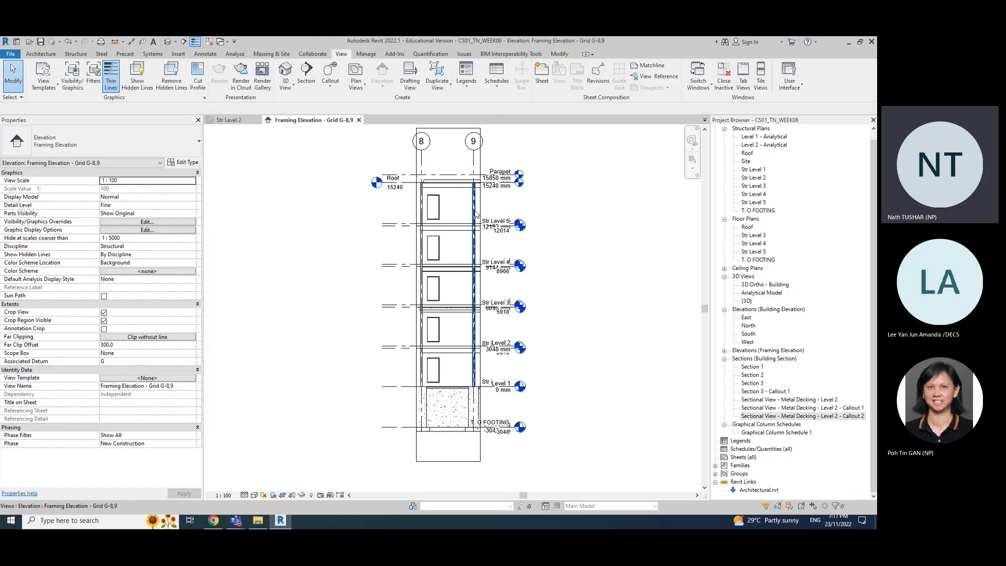
click(440, 214)
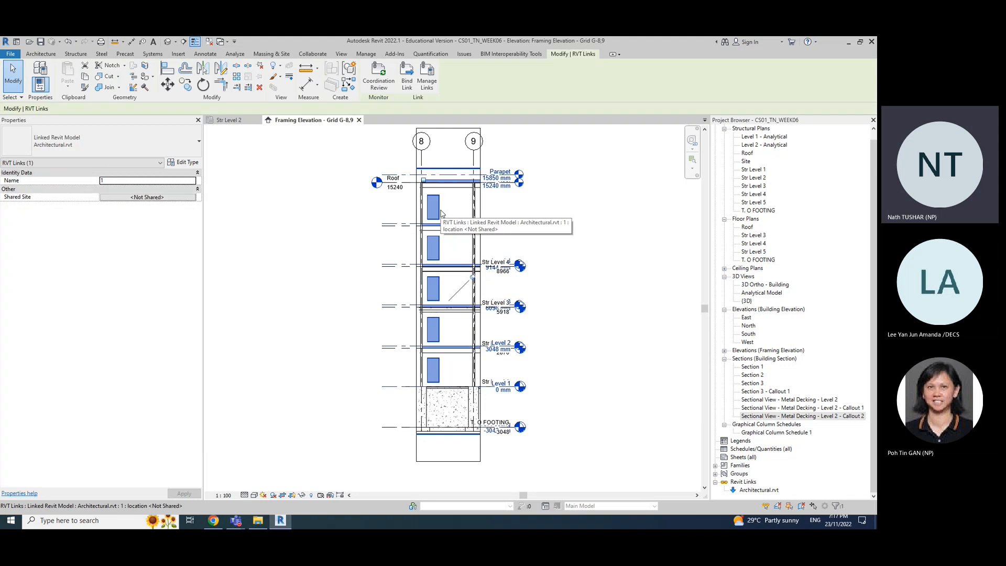
click(552, 273)
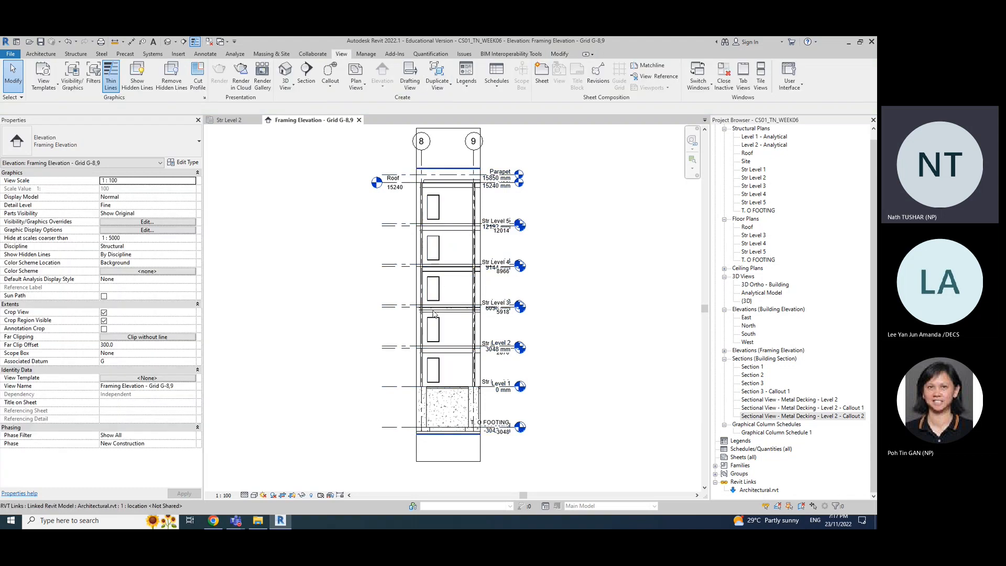
Step: Check that the openings in the elevation belong to the linked model and find Architectural.rvt among the project's Revit links
click(455, 303)
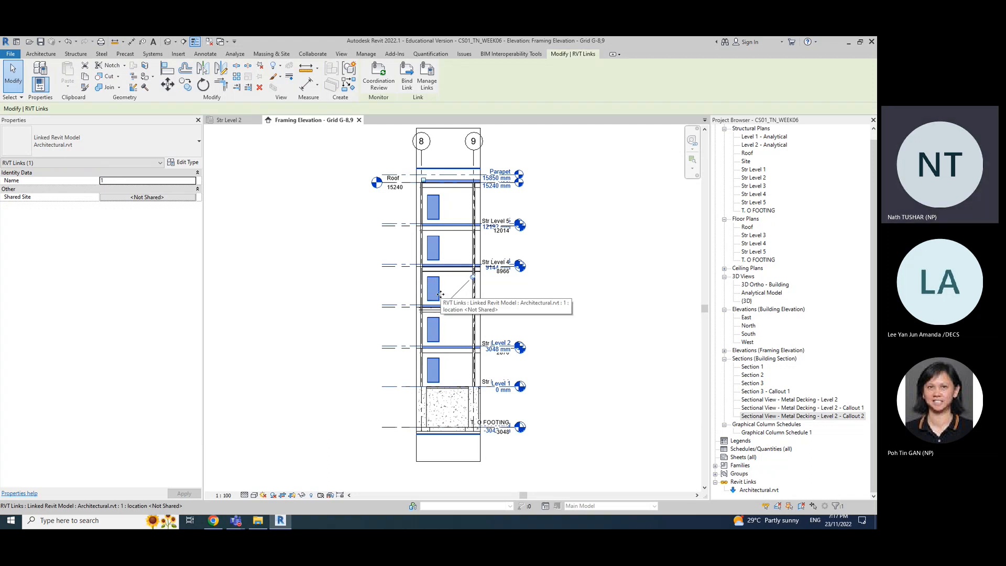
click(539, 272)
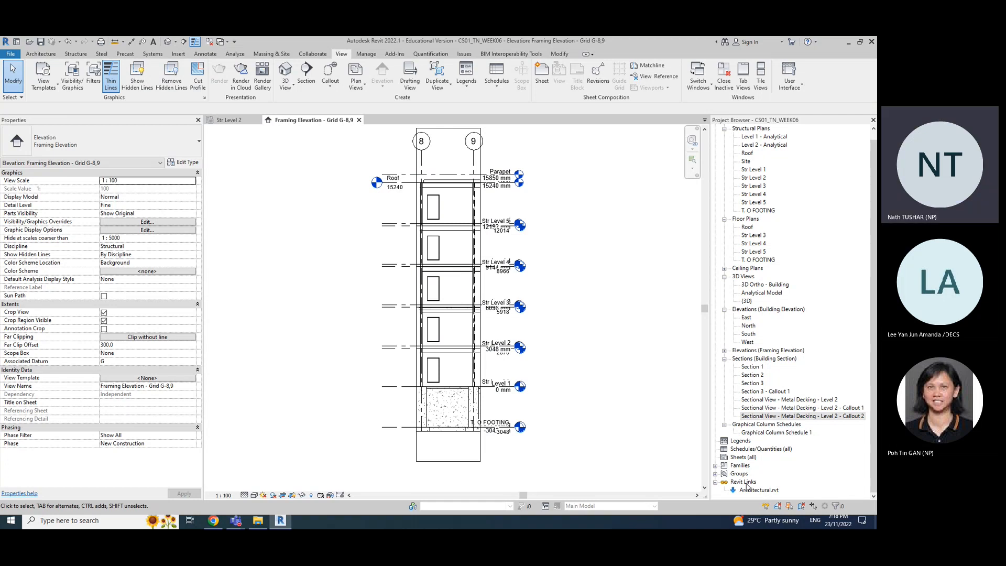
click(755, 490)
right_click(755, 491)
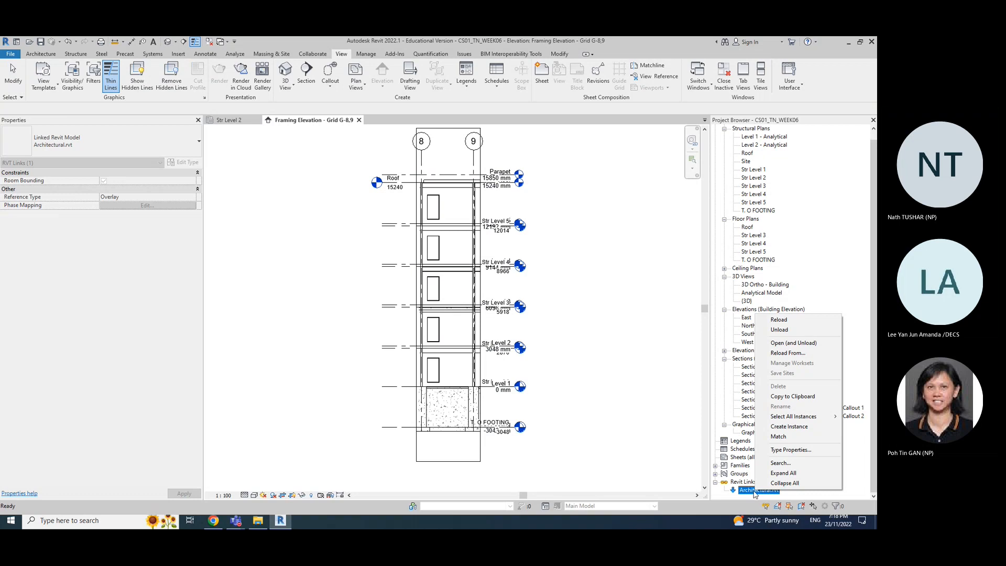
right_click(748, 495)
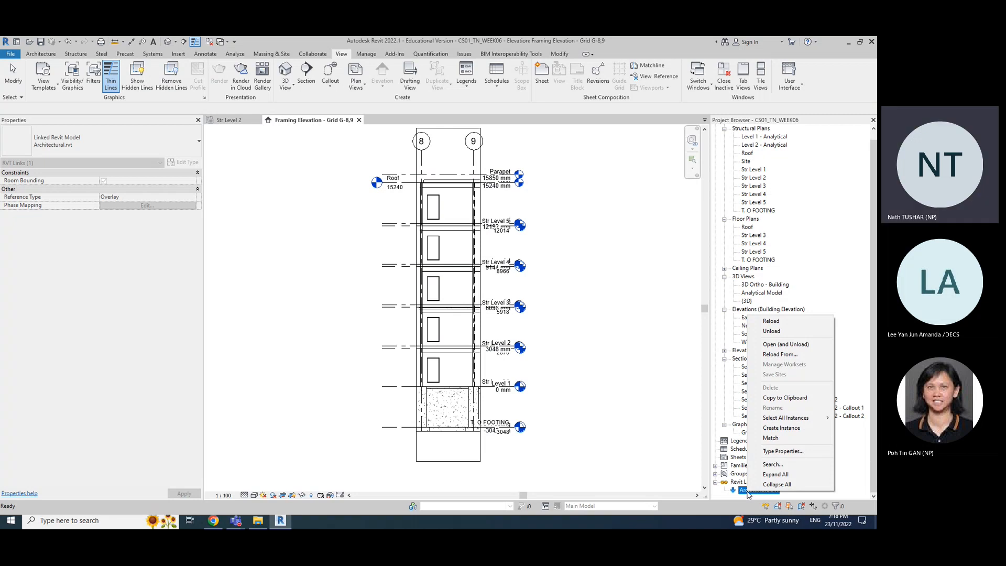
click(715, 482)
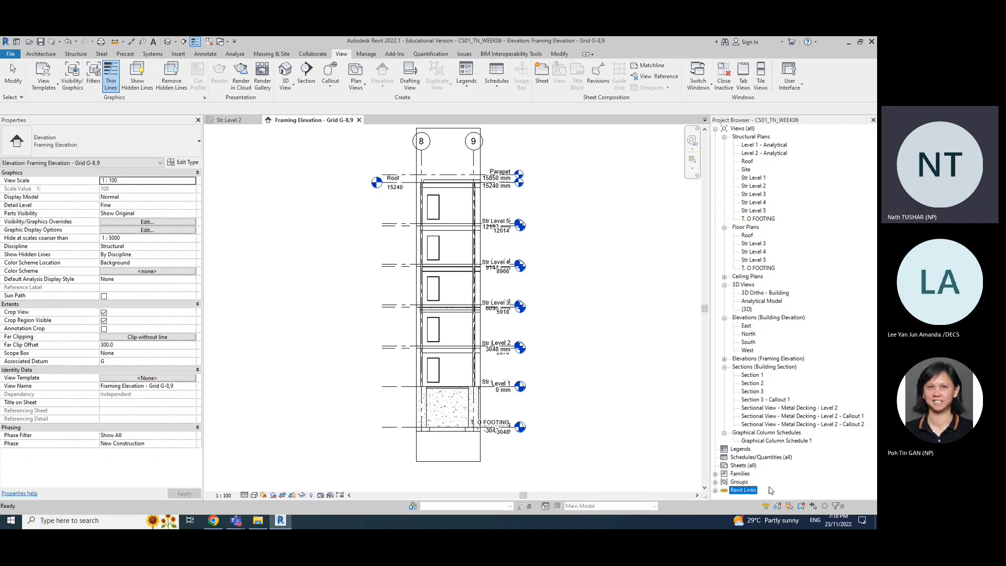
click(715, 490)
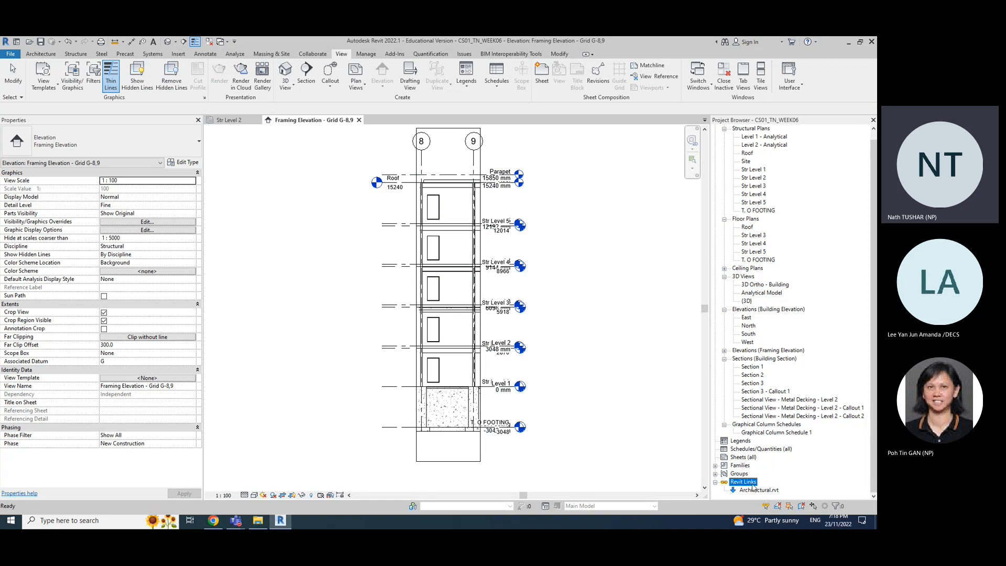
Step: Unload the Architectural.rvt link from the project and look at the options for reloading it
click(760, 492)
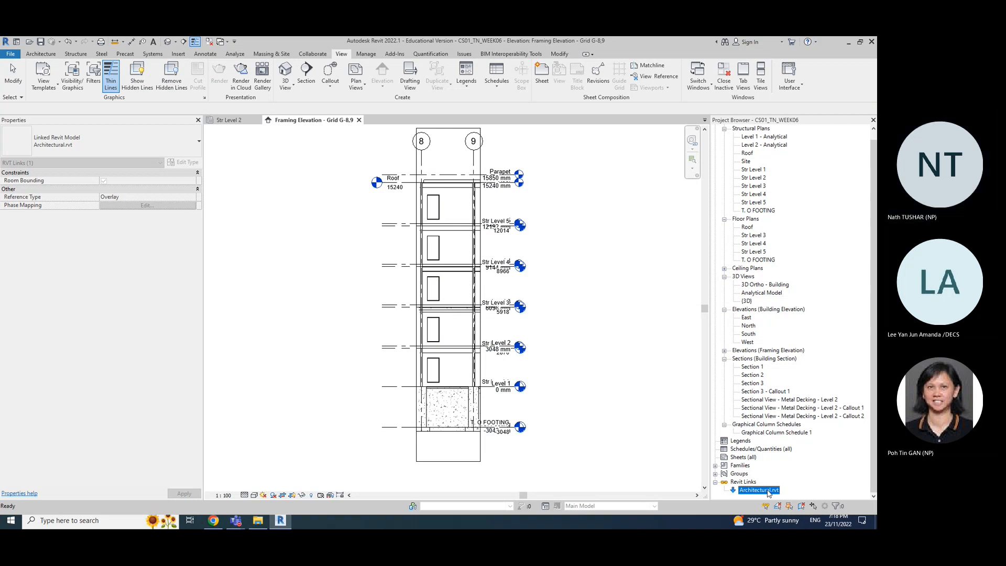
right_click(768, 492)
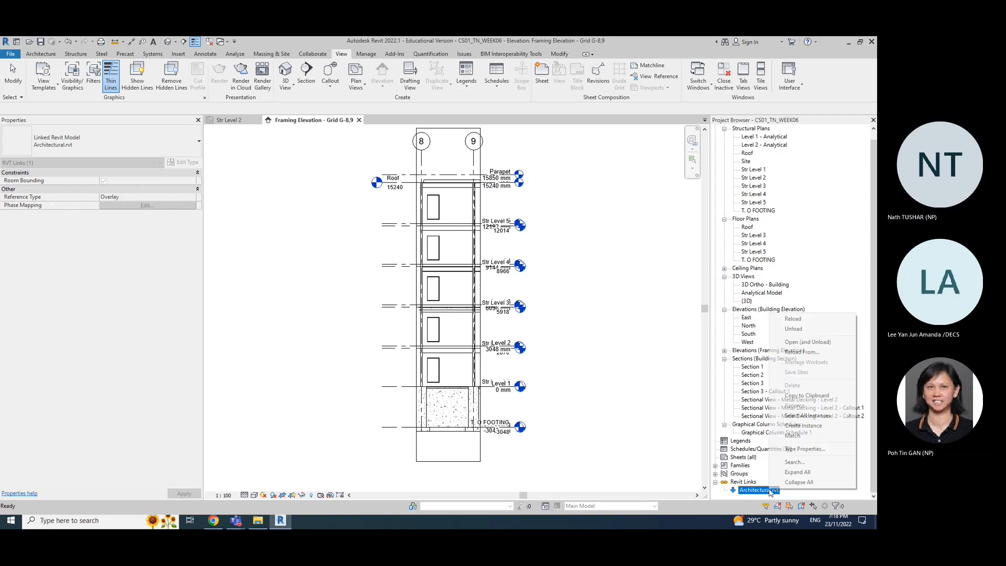
click(794, 329)
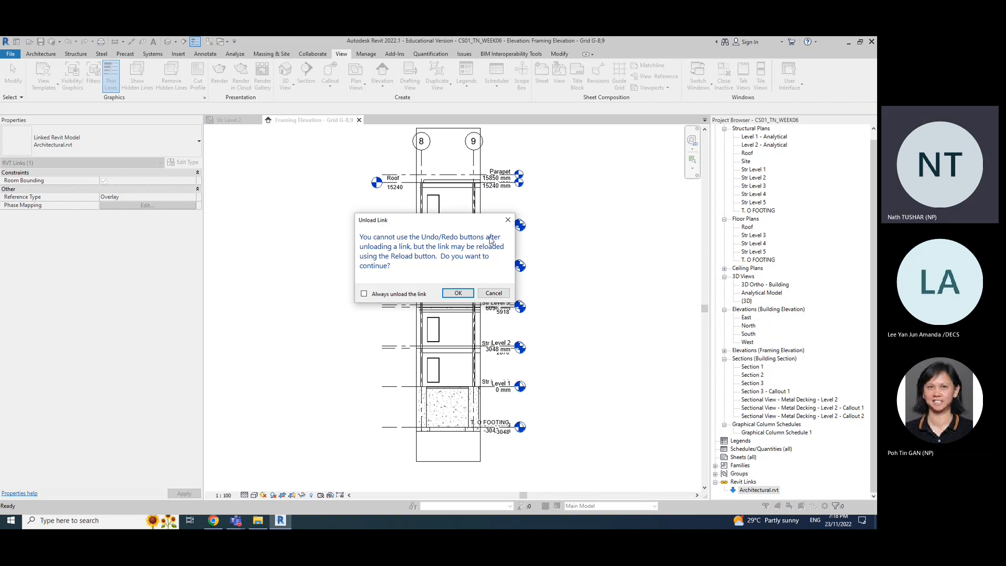
click(457, 292)
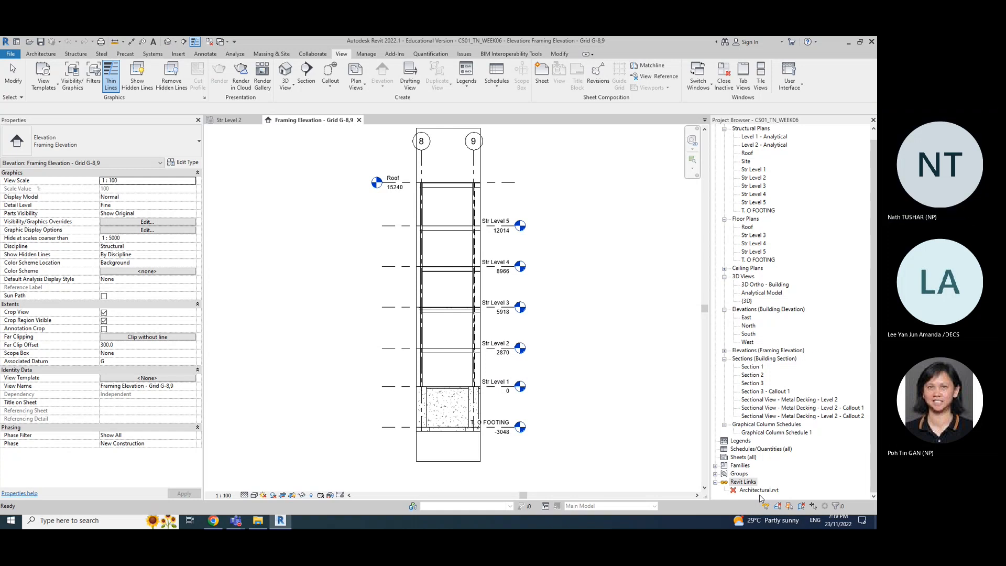
right_click(775, 492)
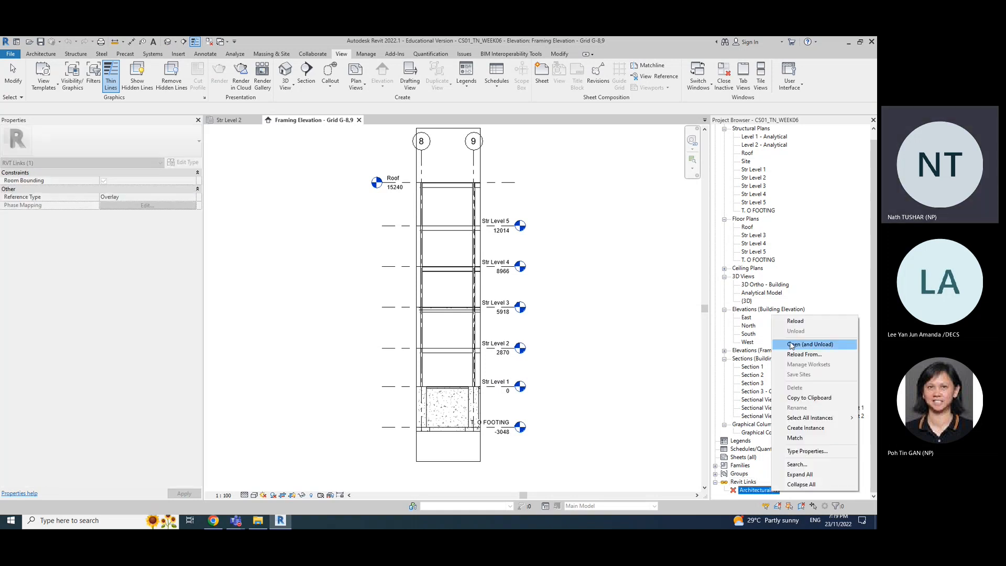
click(630, 374)
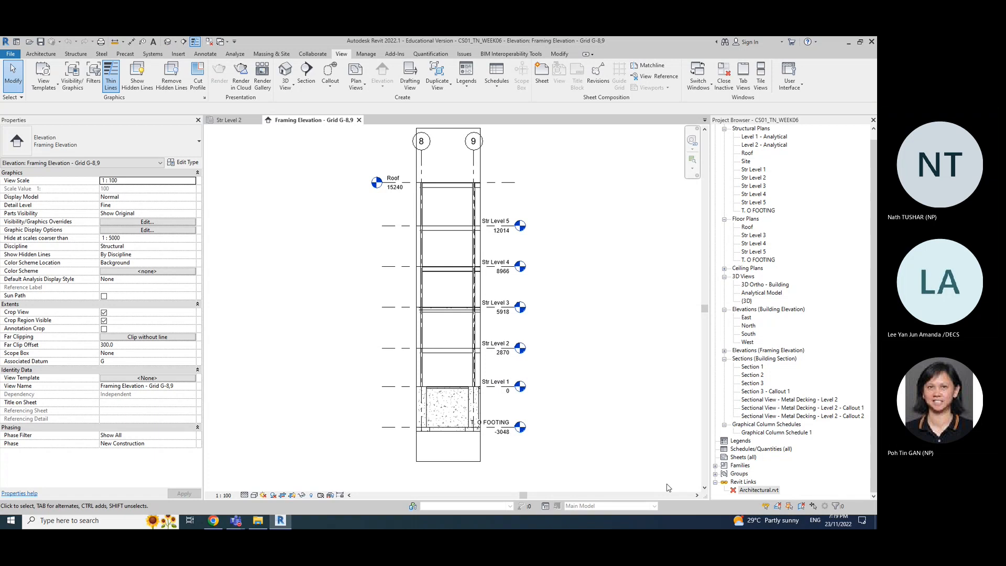
Step: Inspect the Str Level 3 beam and its connection to the column at grid 8, leaving nothing selected
scroll(411, 314, up, 2)
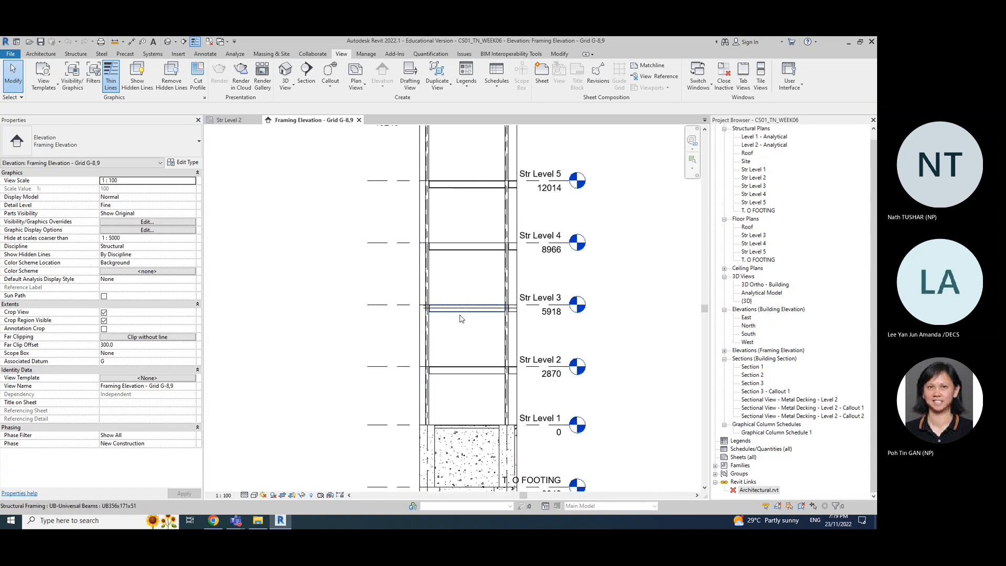
click(460, 315)
scroll(456, 338, up, 2)
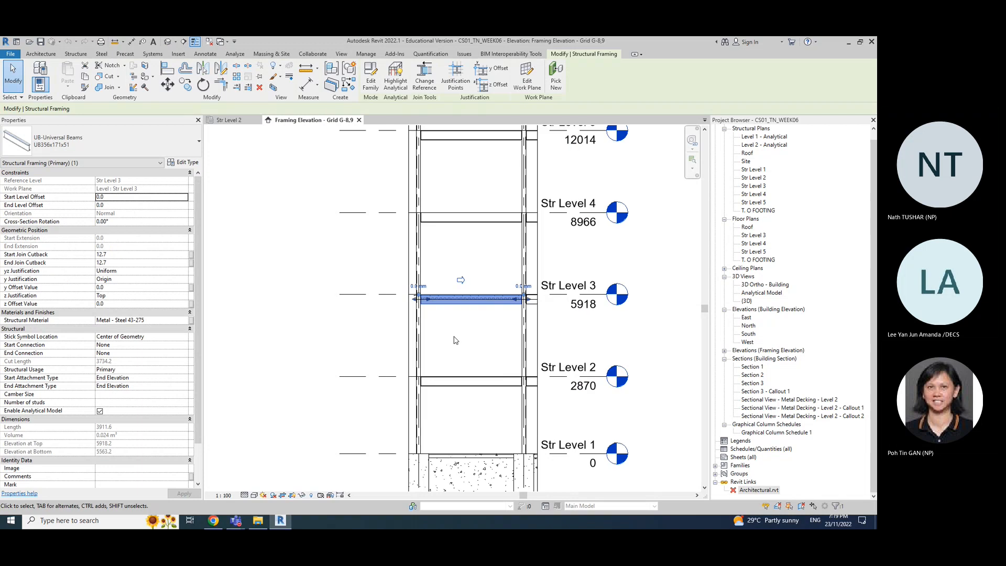
click(455, 340)
scroll(417, 303, up, 4)
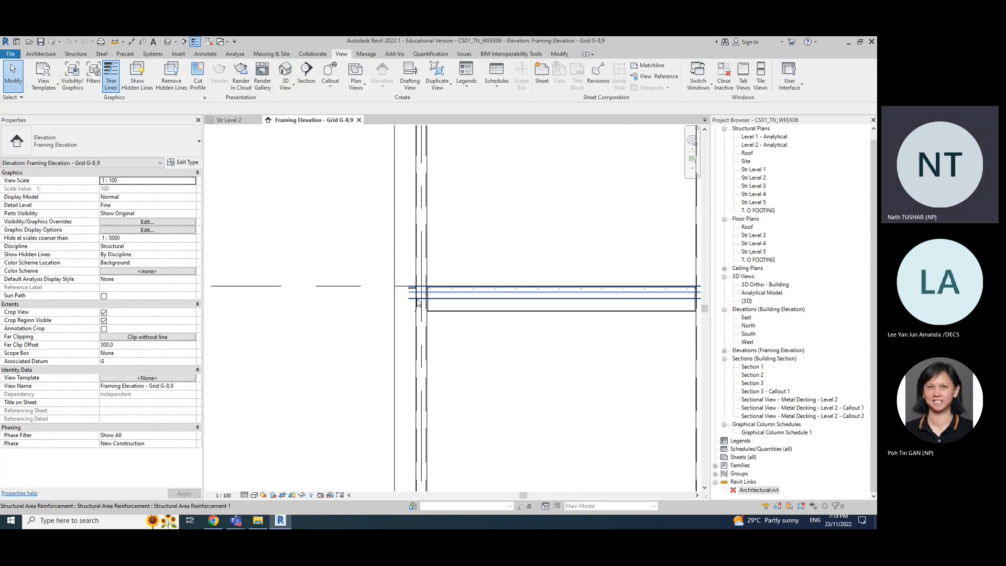
click(417, 302)
click(519, 342)
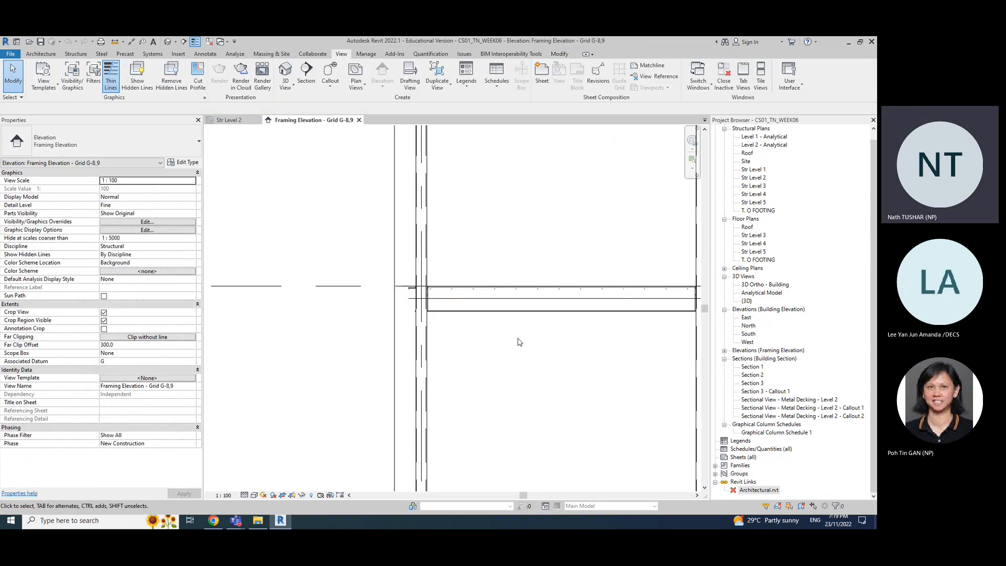
click(504, 312)
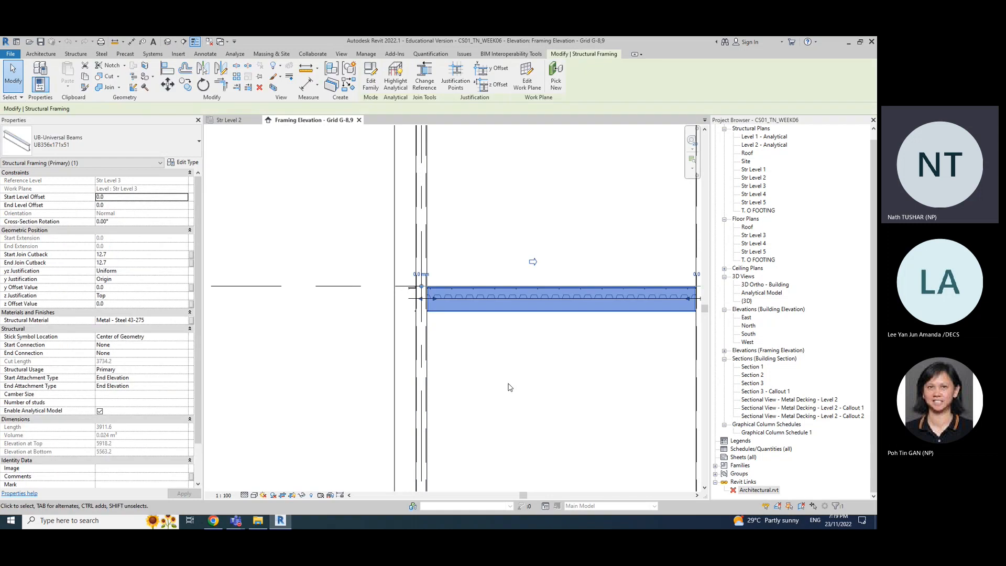
scroll(508, 387, down, 5)
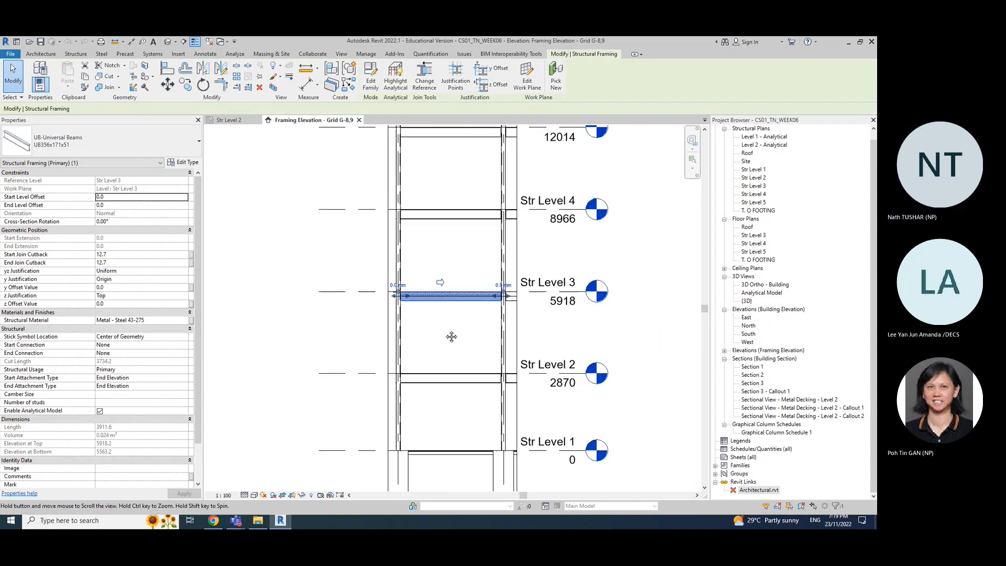
click(660, 350)
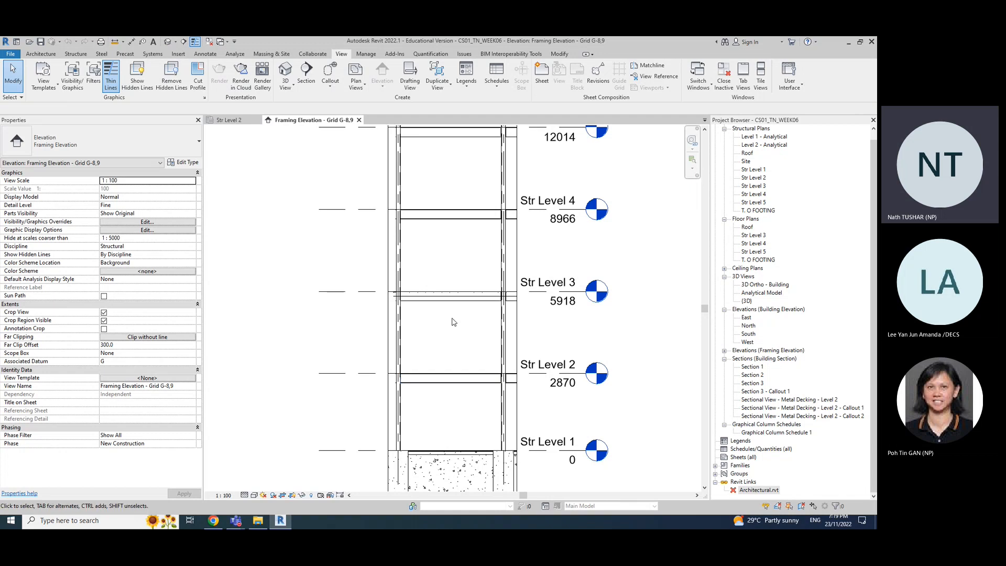
Step: Examine the framing bay between Str Level 2 and Str Level 3 in the elevation
scroll(456, 342, up, 1)
scroll(455, 342, up, 2)
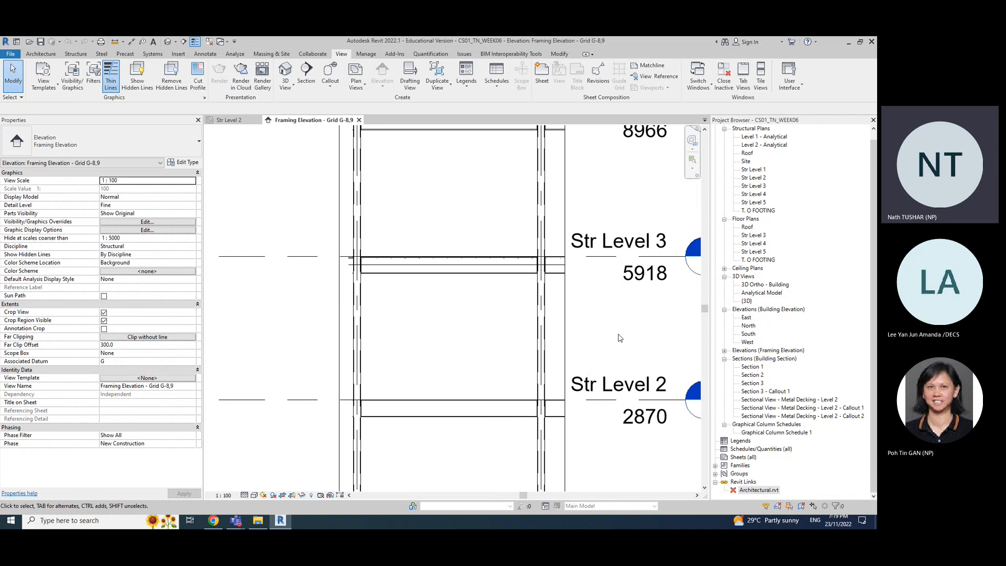
scroll(620, 346, down, 1)
middle_drag(635, 355, 560, 339)
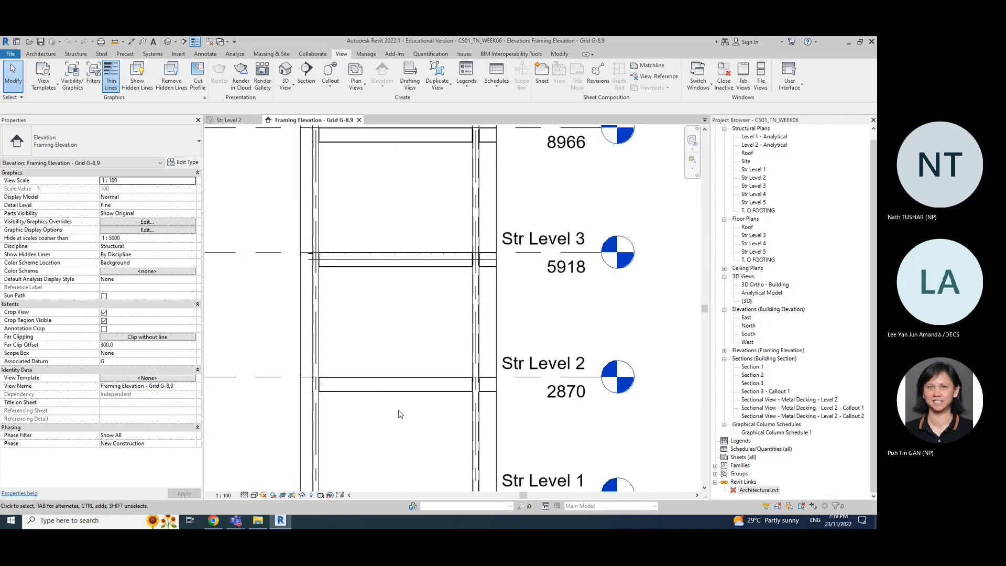
scroll(396, 390, down, 3)
scroll(386, 394, up, 3)
scroll(386, 394, down, 2)
scroll(384, 395, up, 4)
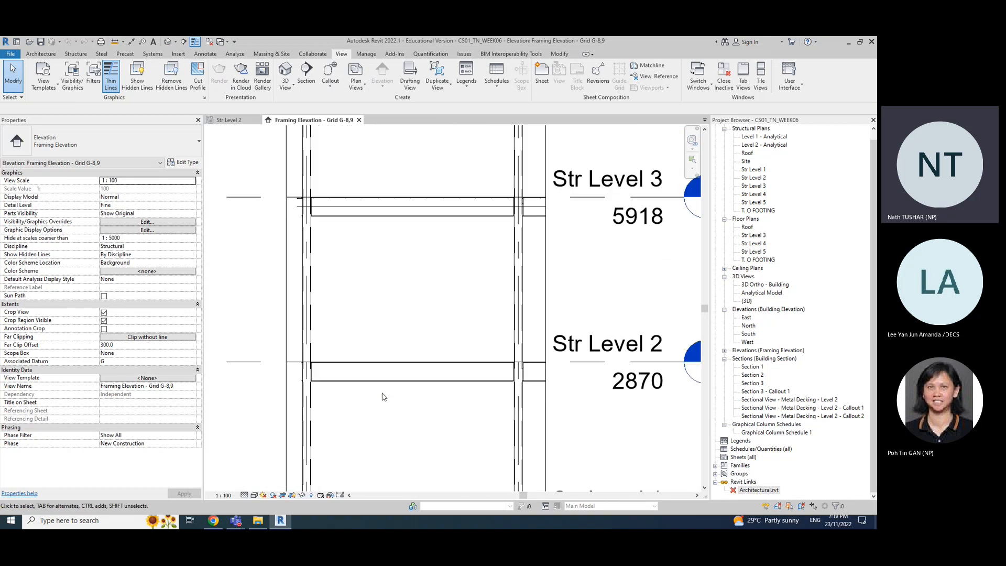
scroll(383, 397, down, 1)
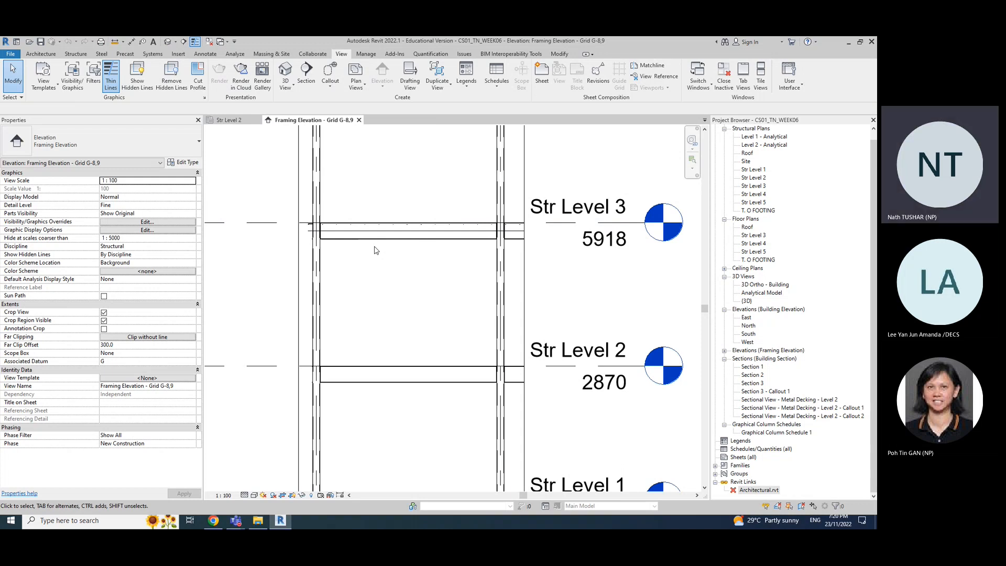
Step: Save the project and start the Brace tool with the M_HSS Square type HSS152.4X152.4X9.5
click(76, 54)
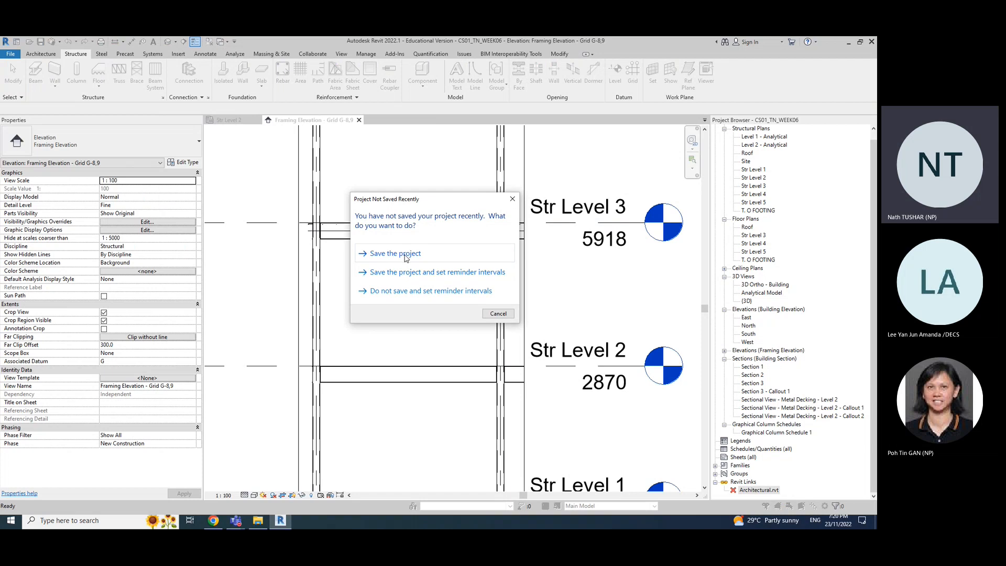
click(404, 256)
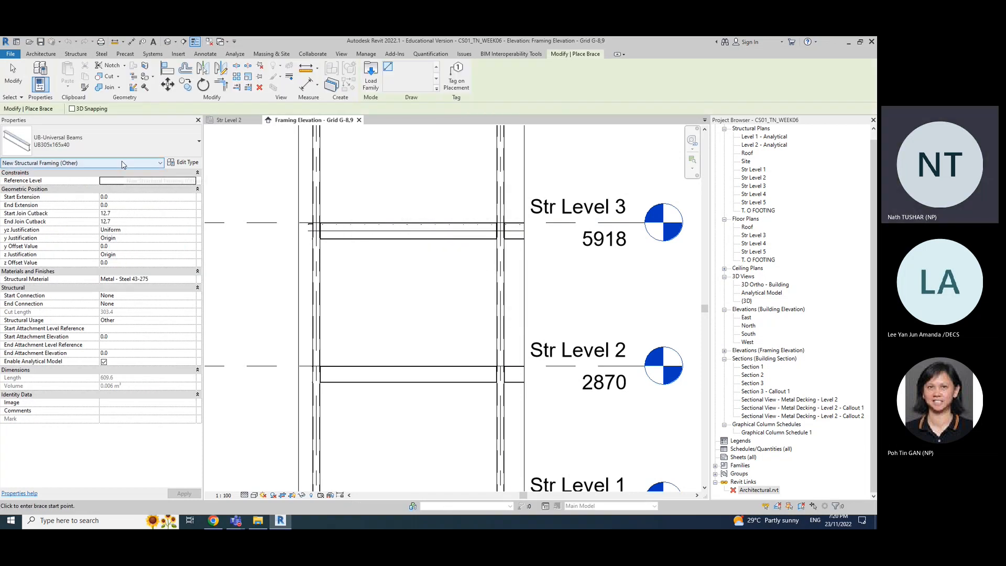
click(139, 144)
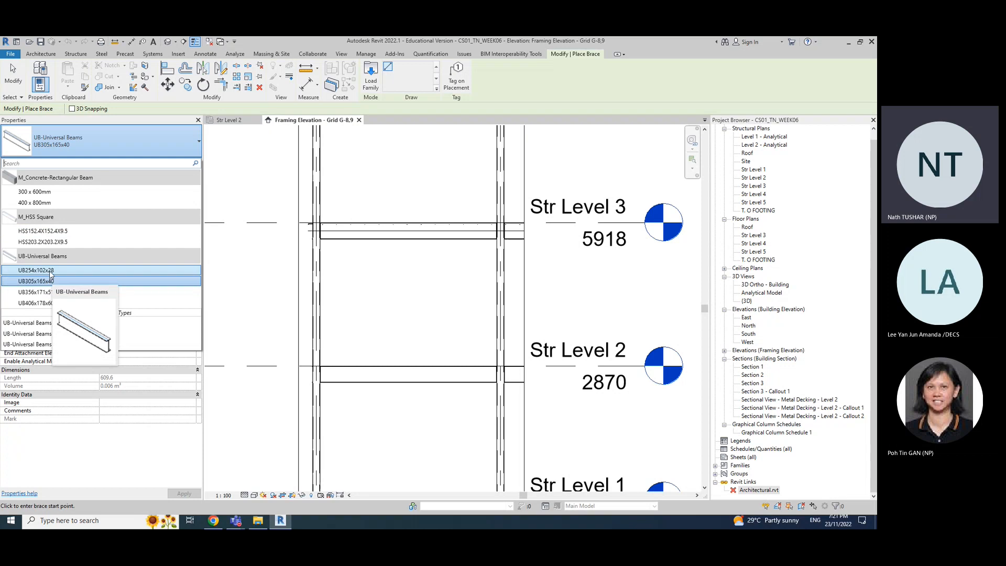
click(75, 231)
click(72, 146)
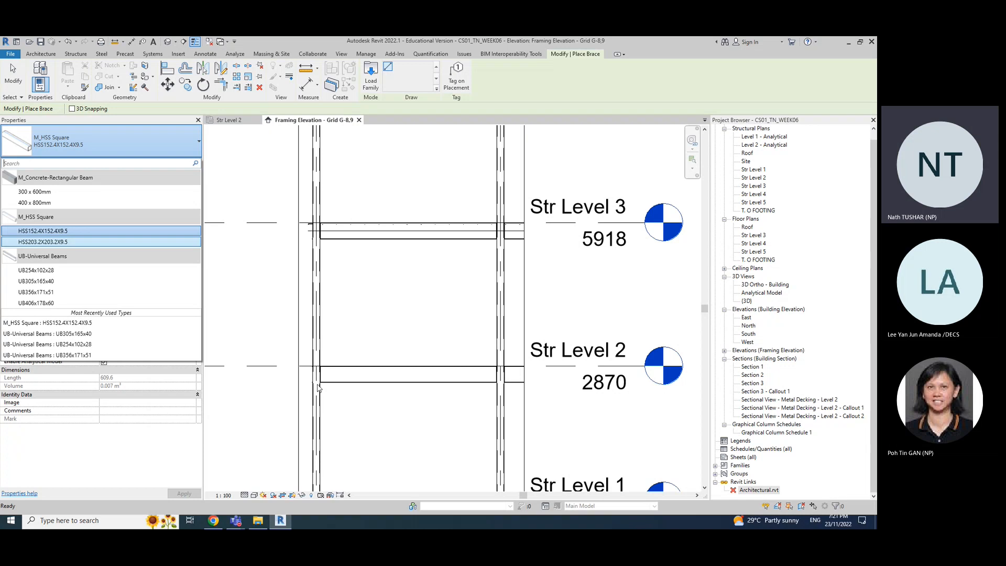
click(47, 231)
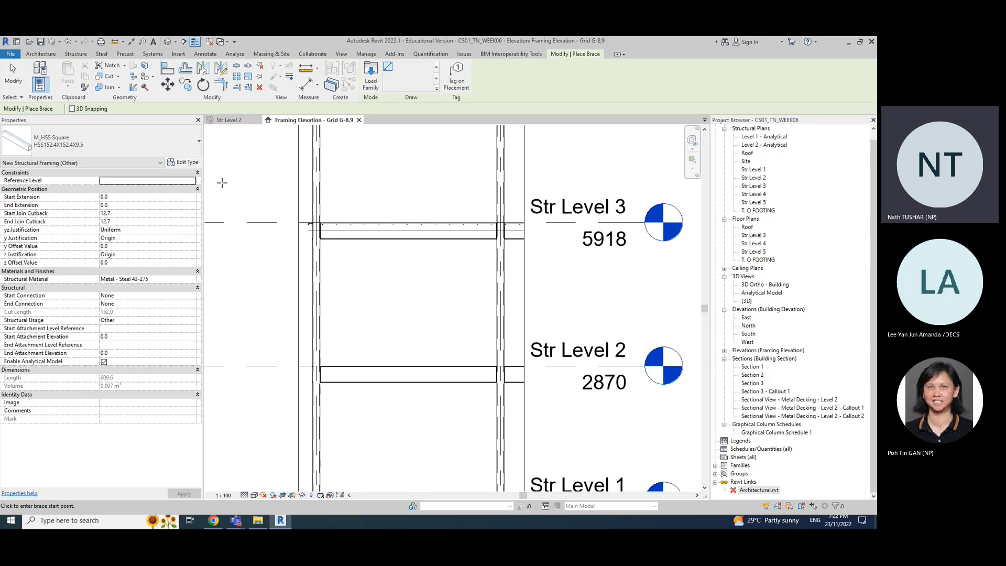
Step: Place an HSS152.4X152.4X9.5 brace from the Str Level 2 beam's end at grid 8 to the midpoint of the Str Level 3 beam
scroll(415, 294, down, 5)
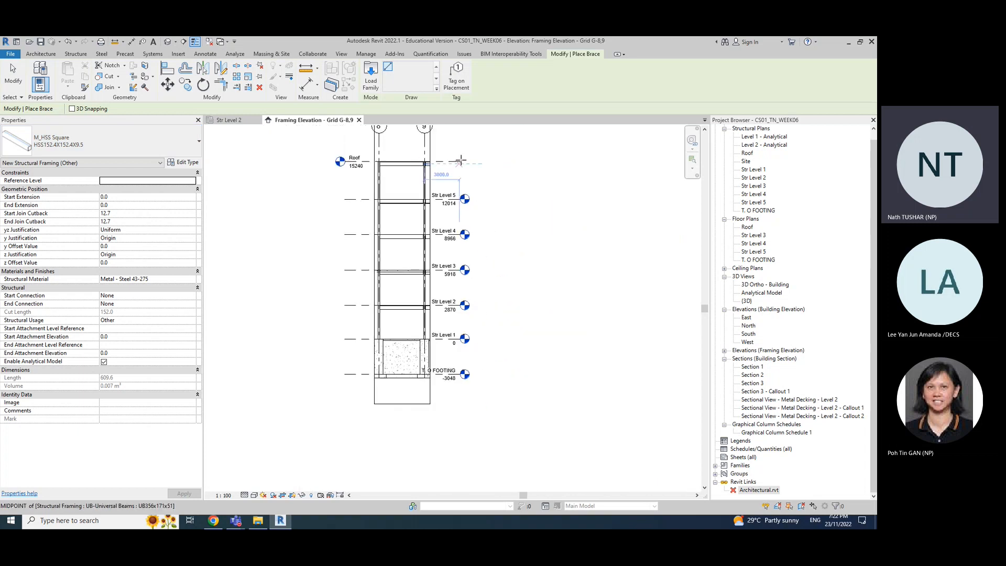
middle_drag(485, 187, 503, 220)
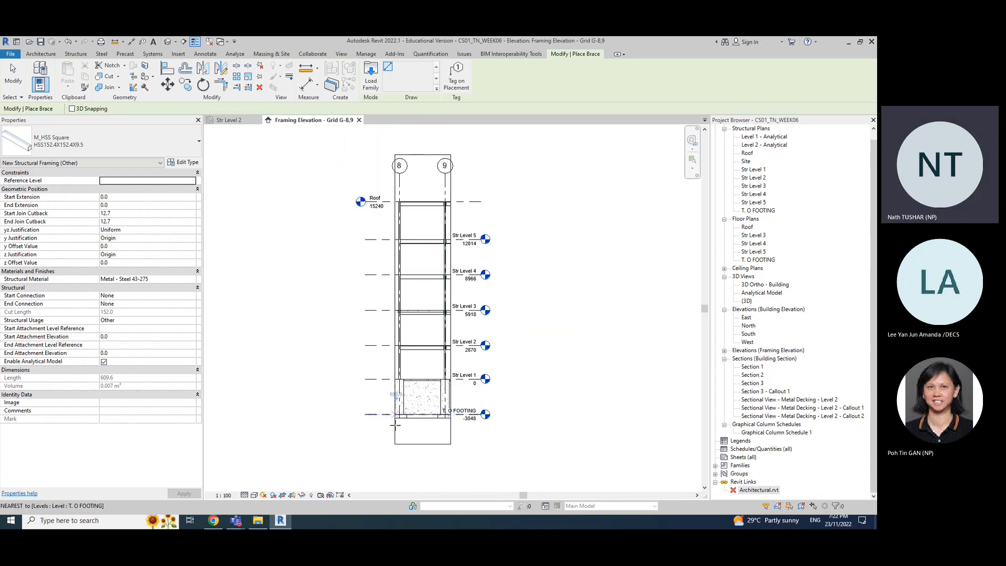
scroll(418, 350, up, 5)
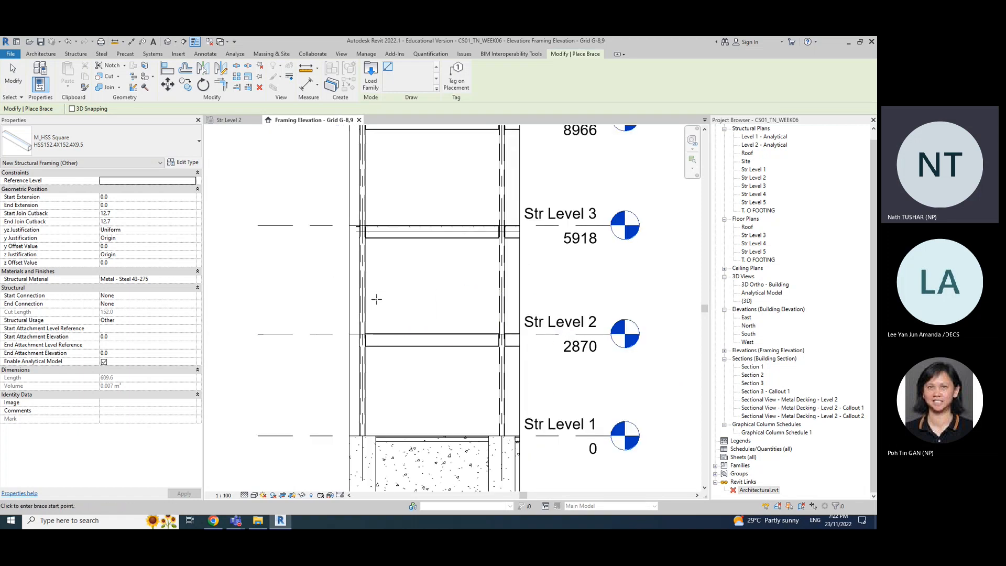
scroll(376, 299, up, 2)
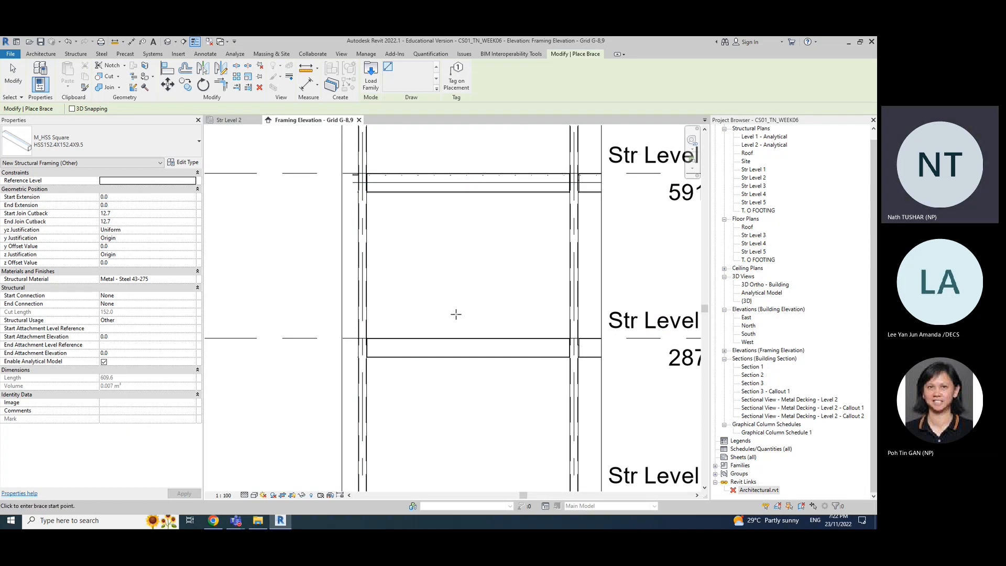
middle_drag(659, 288, 570, 313)
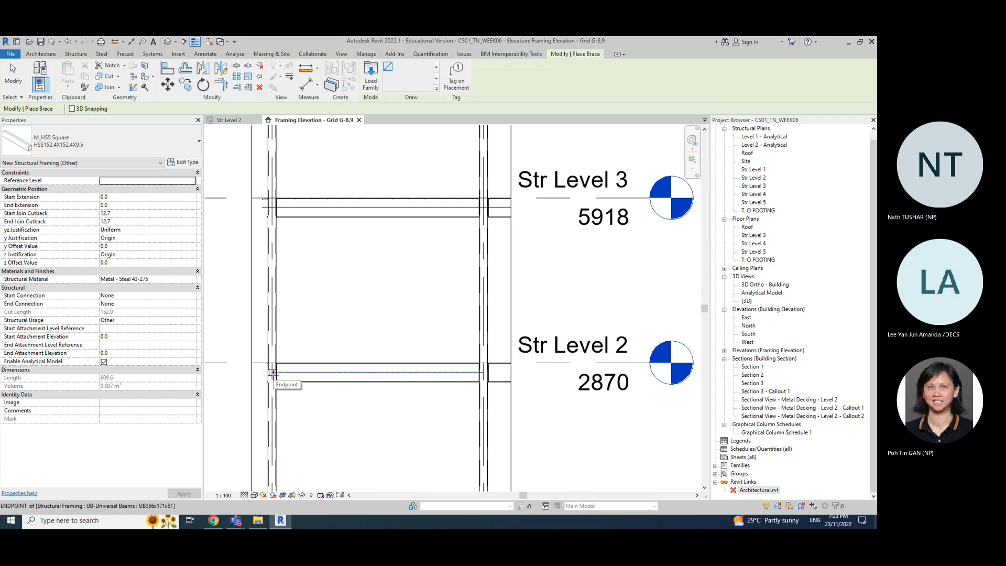
scroll(272, 372, up, 2)
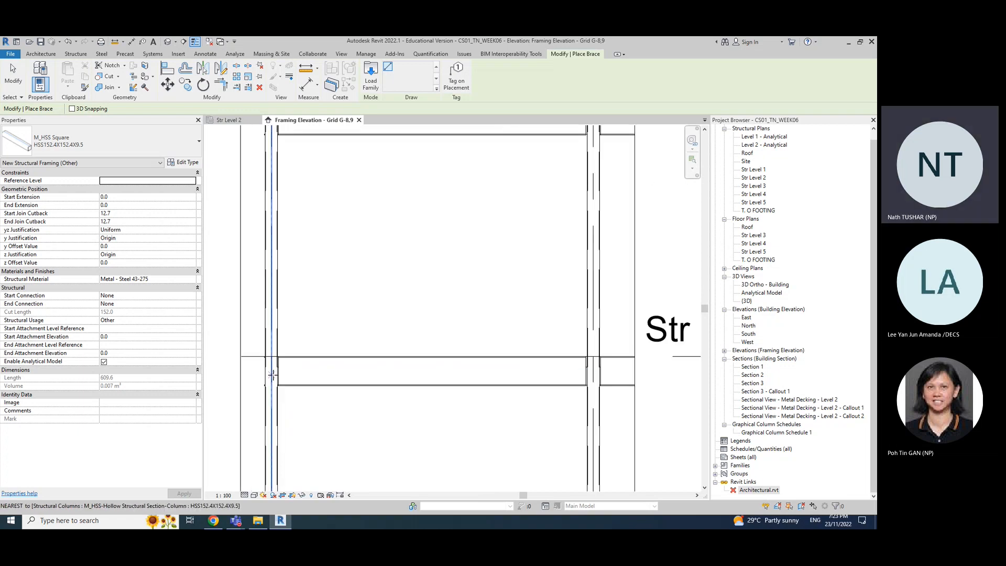
middle_drag(272, 372, 268, 388)
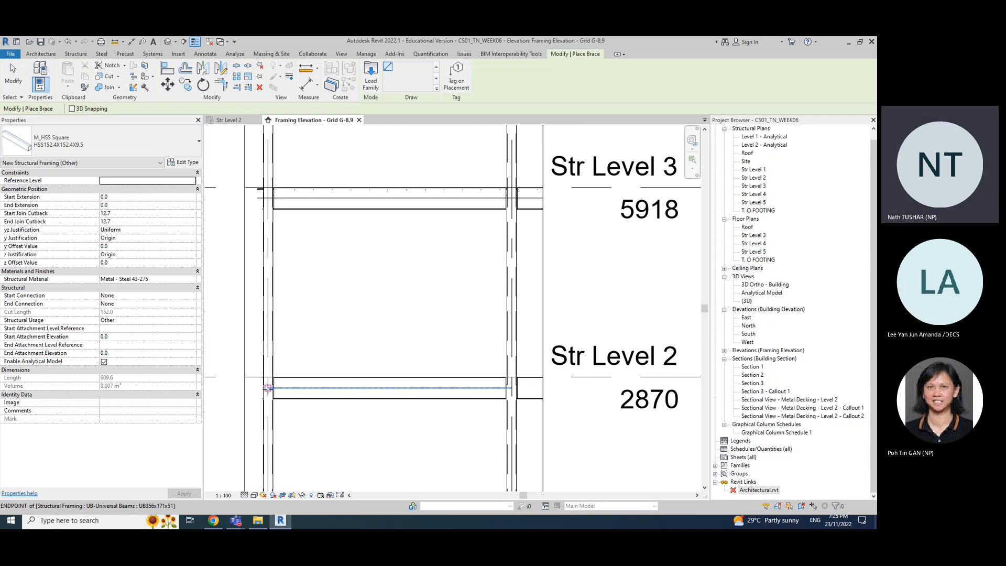
click(267, 388)
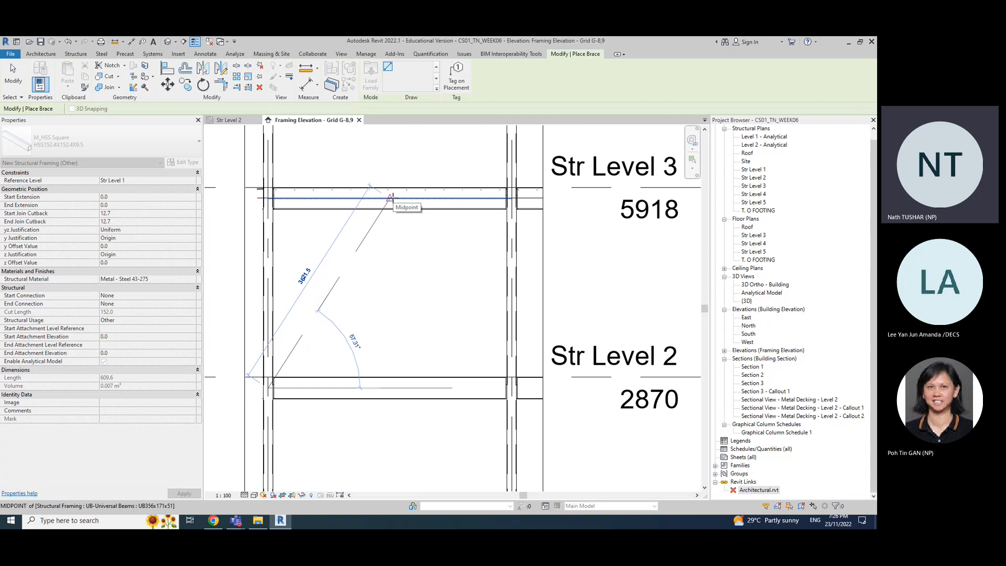
click(390, 198)
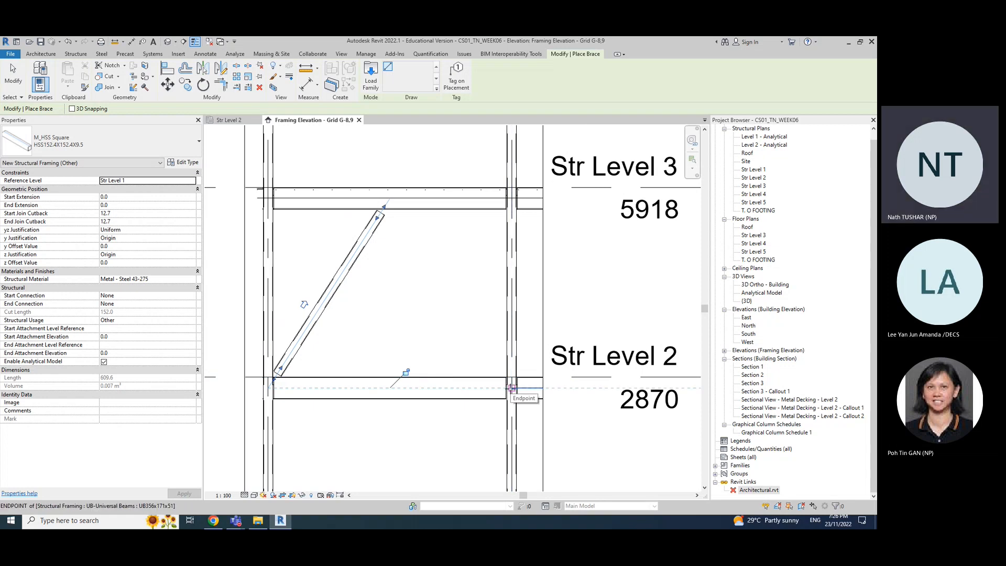
Step: Try a second brace from the beam endpoint at the grid 9 column on Str Level 2 to the Str Level 3 beam's midpoint, and undo it
click(511, 389)
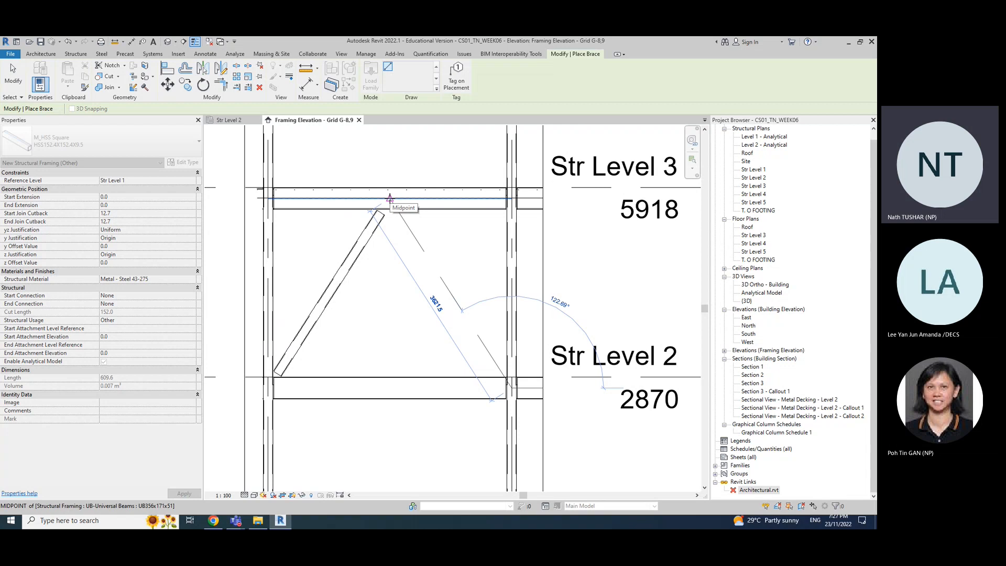
click(389, 198)
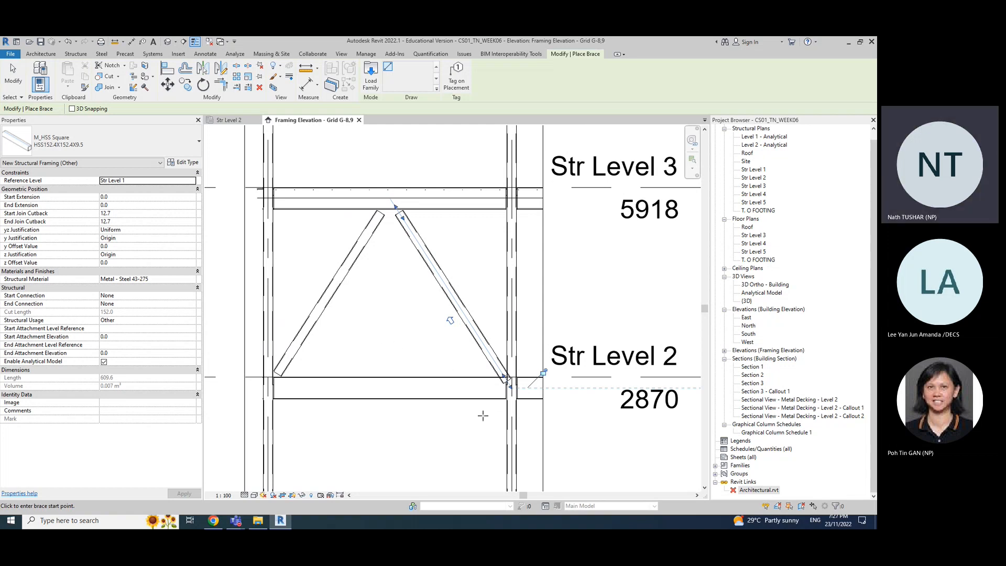
scroll(537, 383, up, 1)
scroll(434, 418, down, 1)
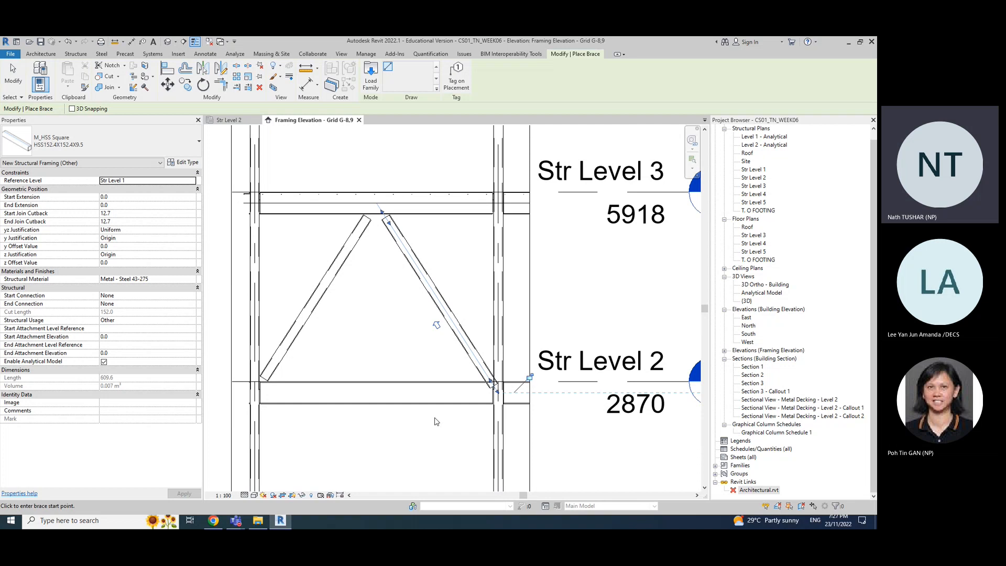
key(ctrl+z)
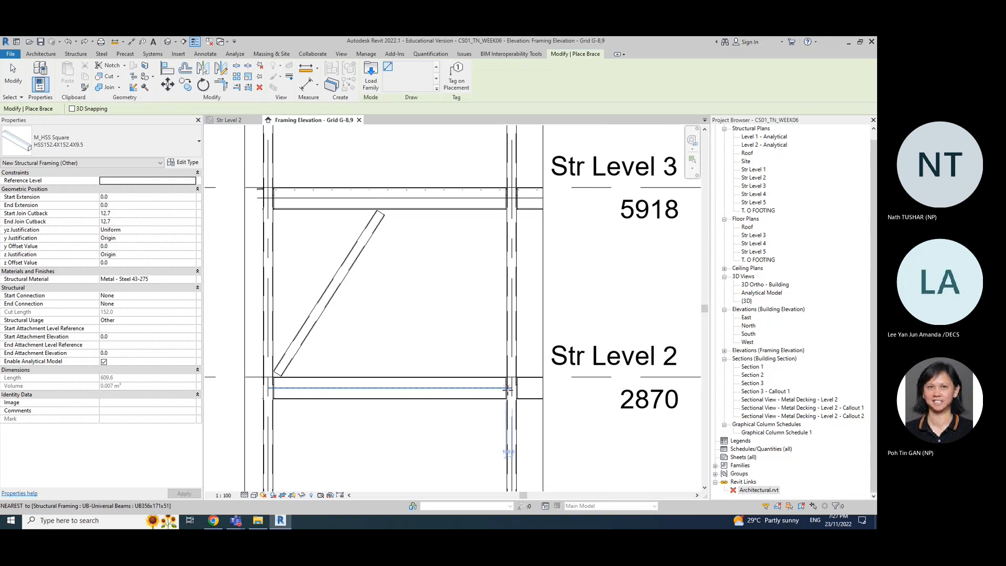
Step: Try to pull the end of the short Str Level 2 beam beyond grid 9 away from the column
scroll(508, 389, up, 2)
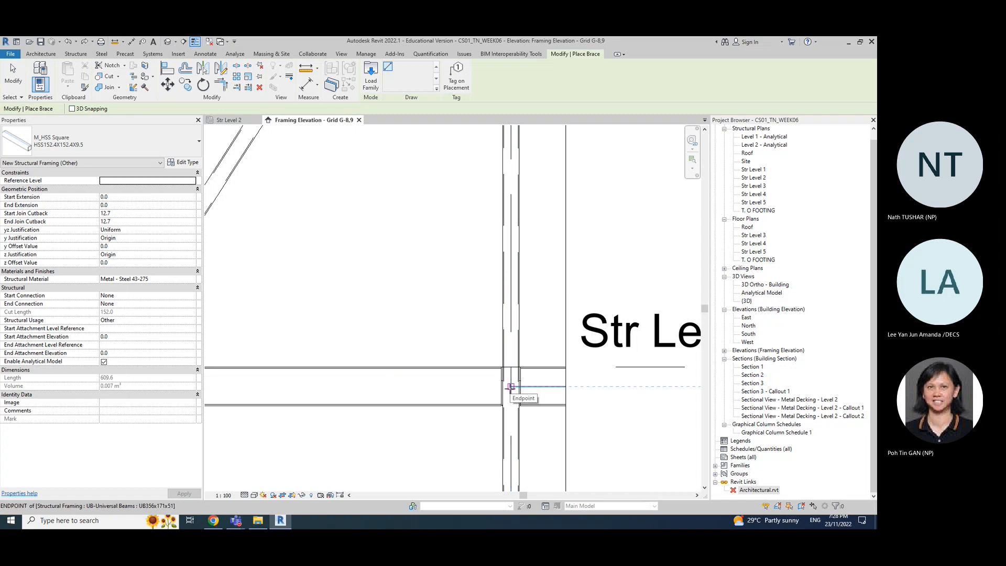
key(Escape)
key(Escape)
click(526, 389)
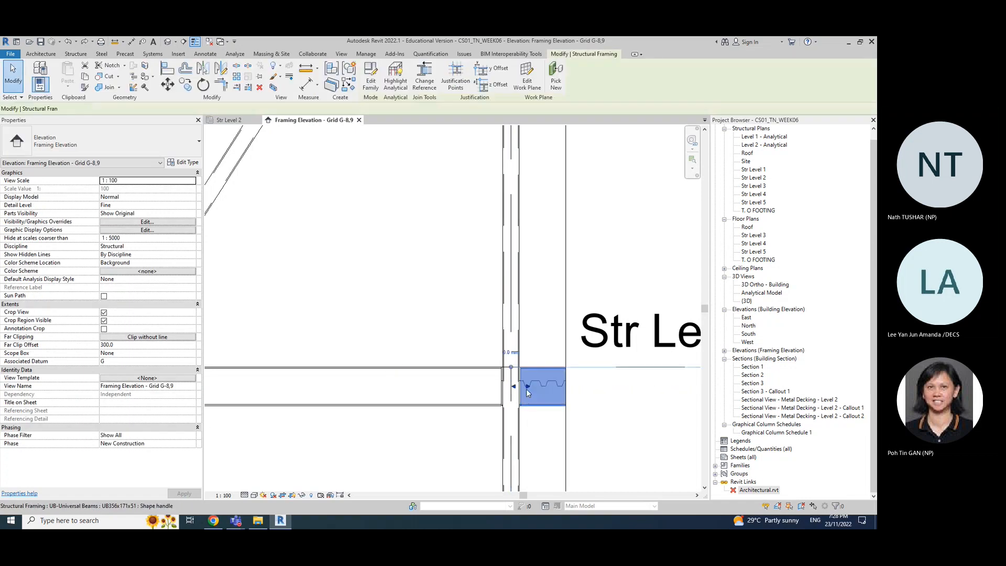
drag(537, 386, 533, 403)
key(Escape)
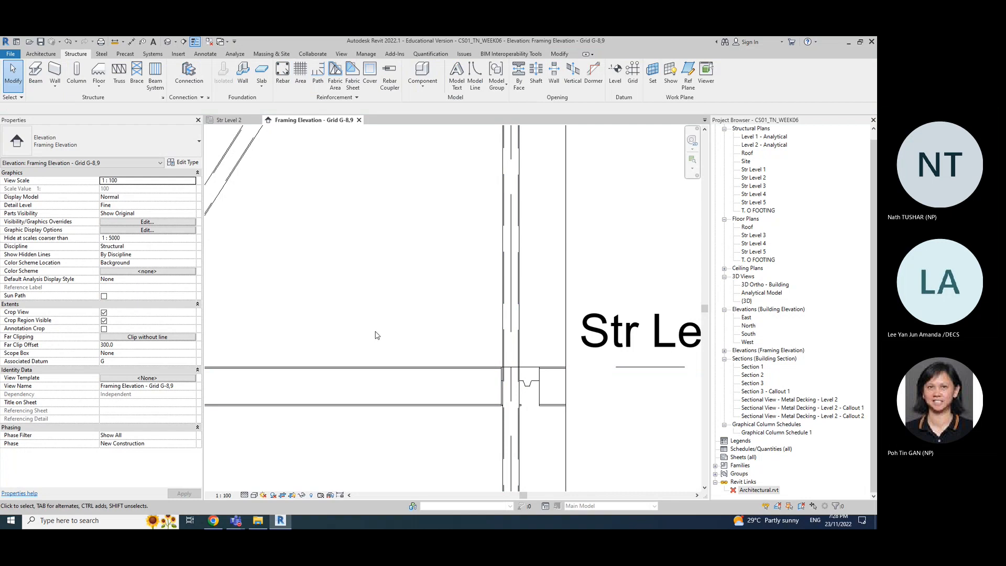
click(136, 73)
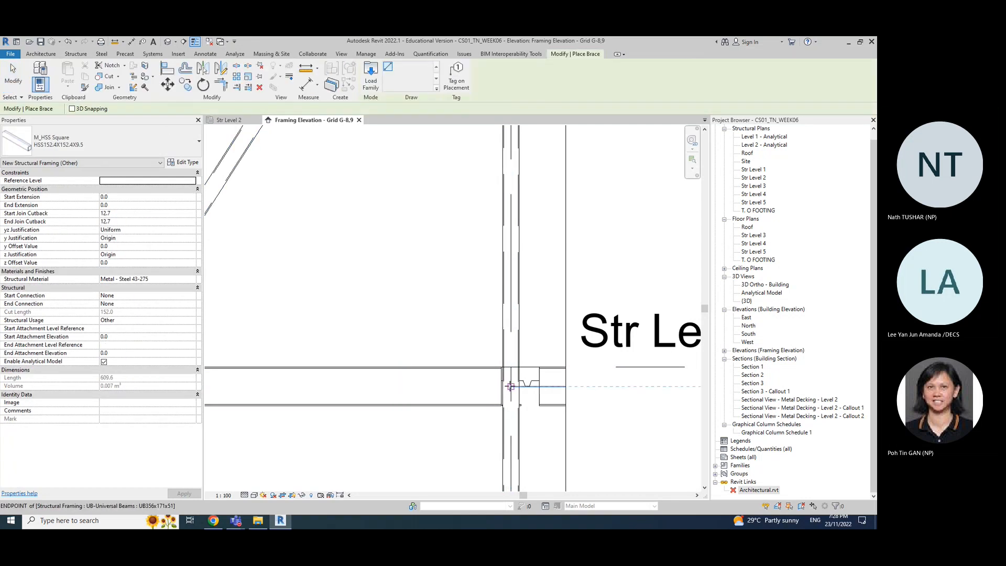
click(510, 386)
key(Escape)
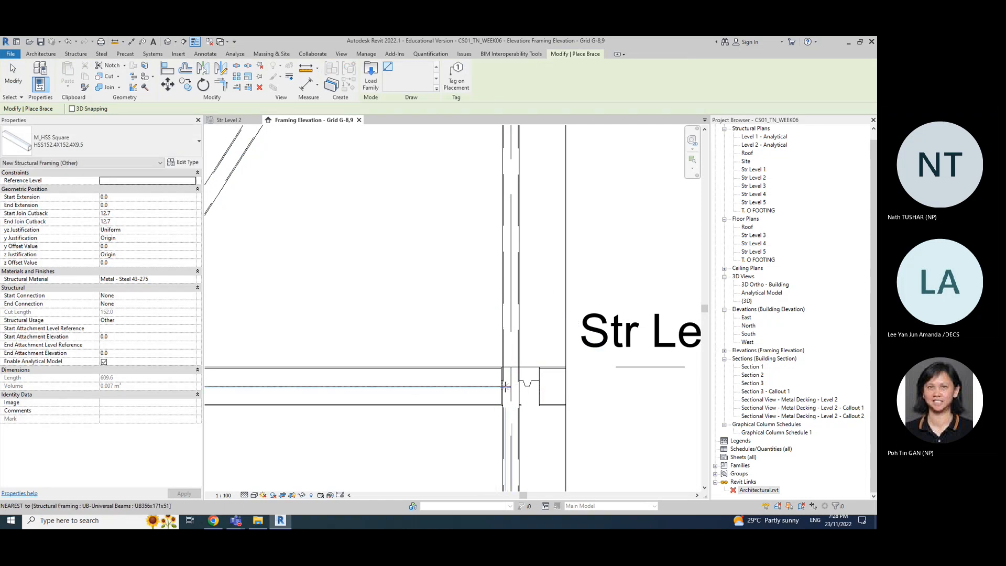
key(Escape)
Step: Undo the end adjustment of the Str Level 2 beam beyond grid 9
scroll(504, 393, down, 3)
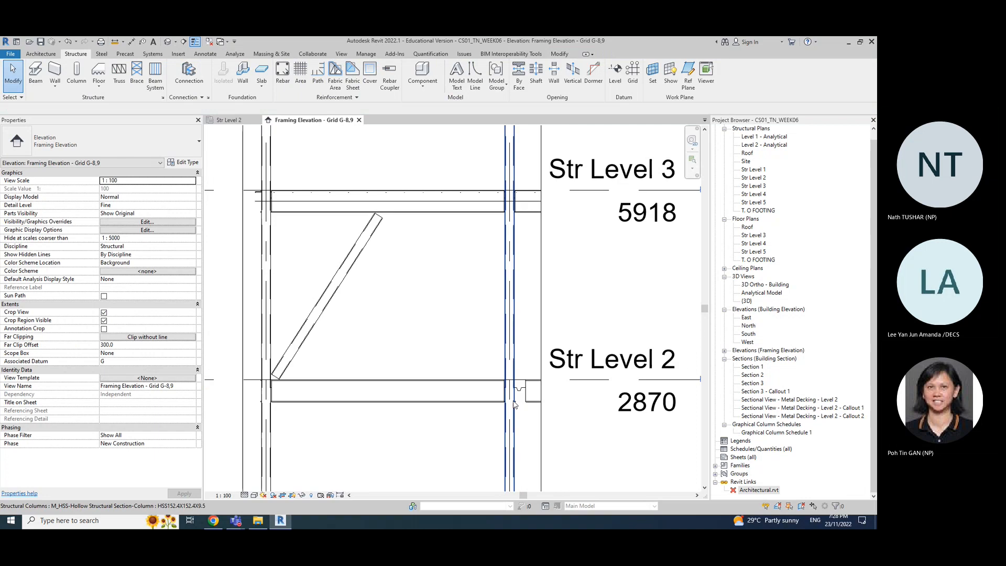
click(510, 403)
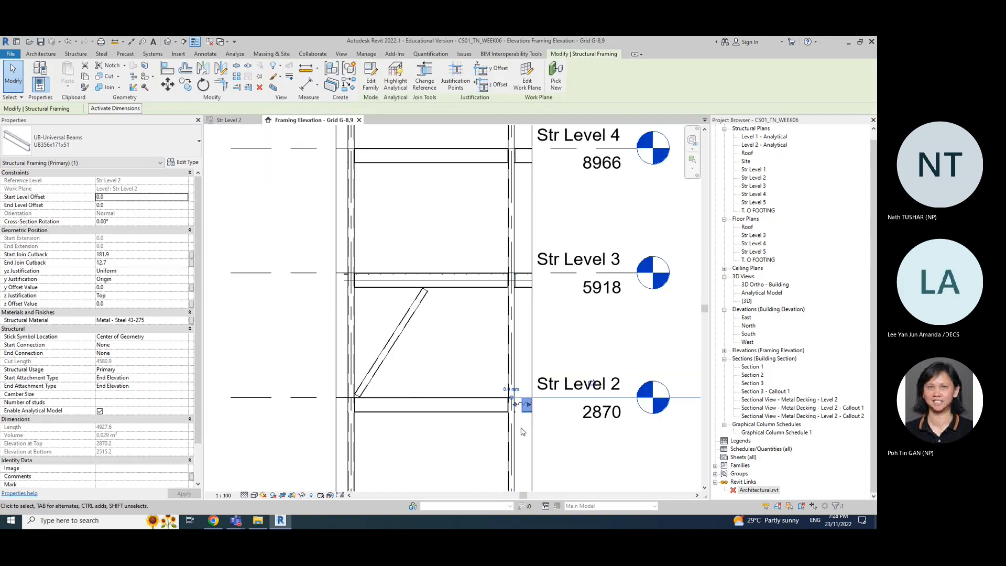
middle_drag(523, 432, 509, 431)
key(ctrl+z)
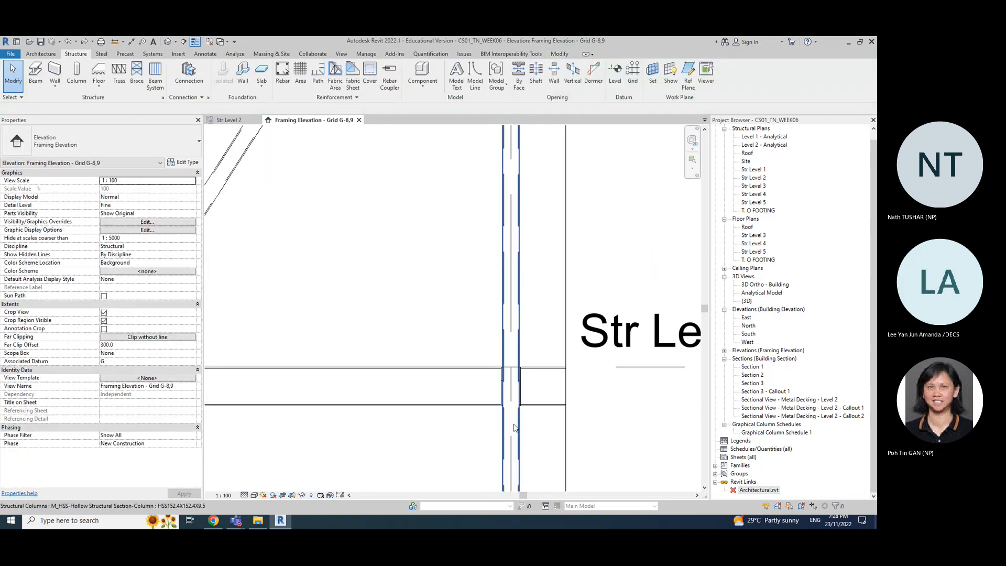
Step: Place a brace from the Str Level 2 beam just inside the grid 9 column to the midpoint of the Str Level 3 beam
scroll(492, 390, up, 1)
scroll(482, 391, down, 2)
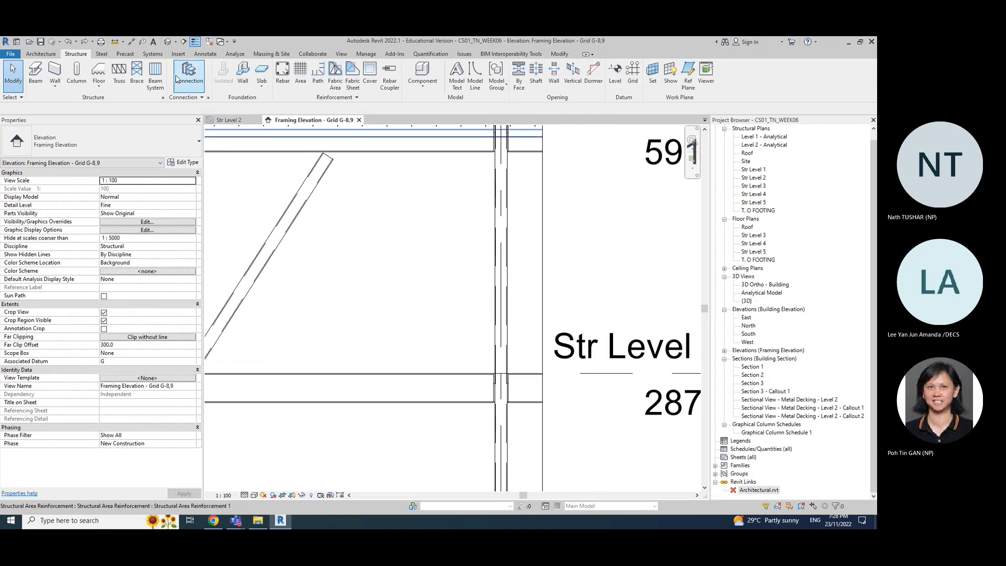
click(137, 73)
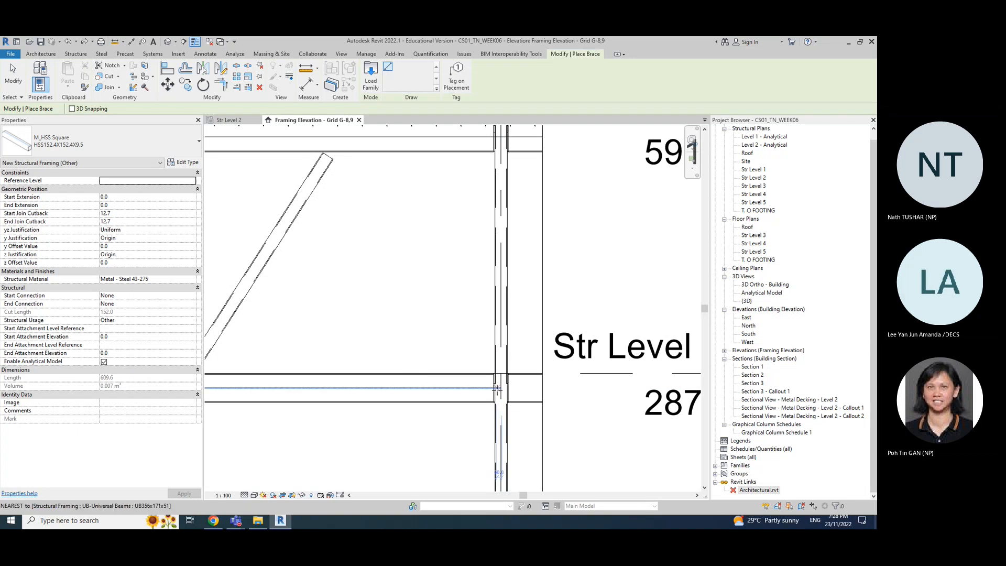
click(496, 388)
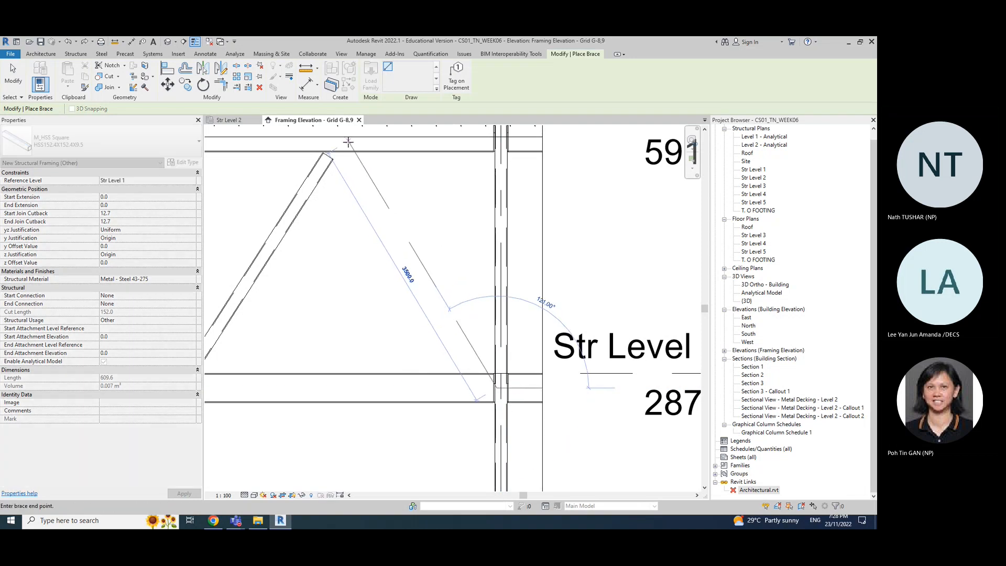
scroll(330, 202, down, 4)
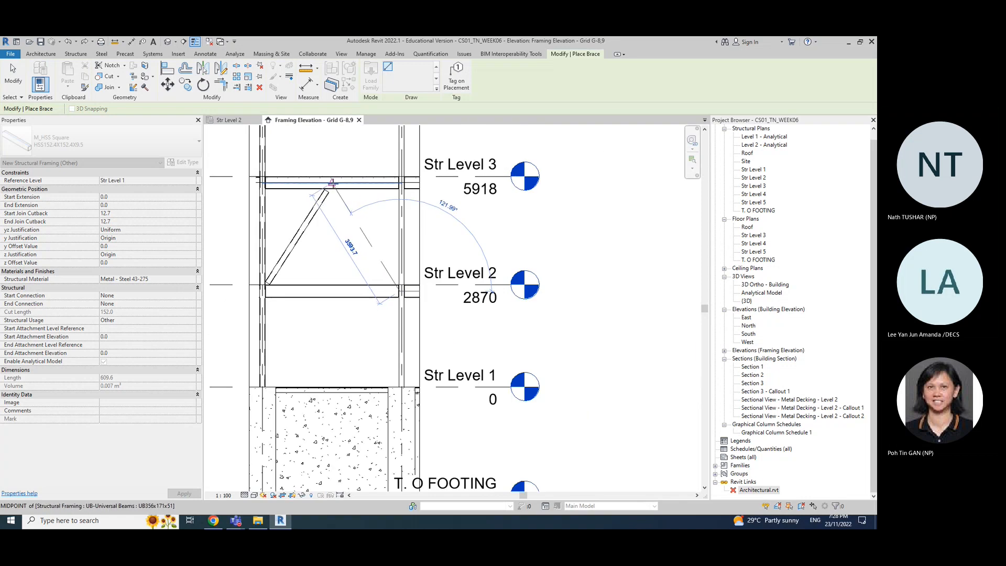
click(396, 286)
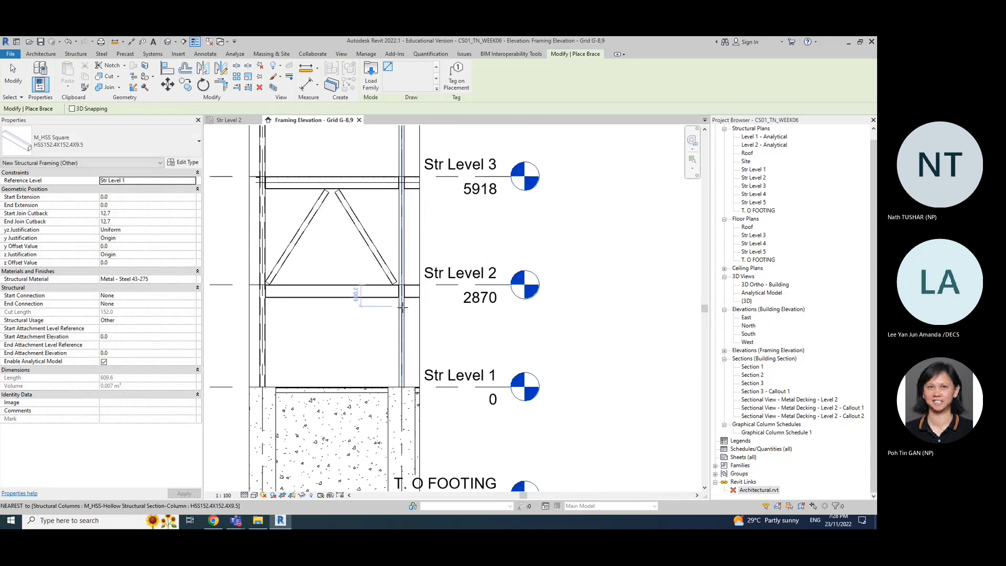
Step: Try to stretch the new brace's lower end onto the centreline of the grid 9 column at Str Level 2
key(Escape)
key(Escape)
click(392, 276)
scroll(396, 297, up, 3)
scroll(396, 297, up, 2)
mouse_move(413, 277)
mouse_down()
mouse_move(425, 259)
mouse_move(424, 272)
mouse_up()
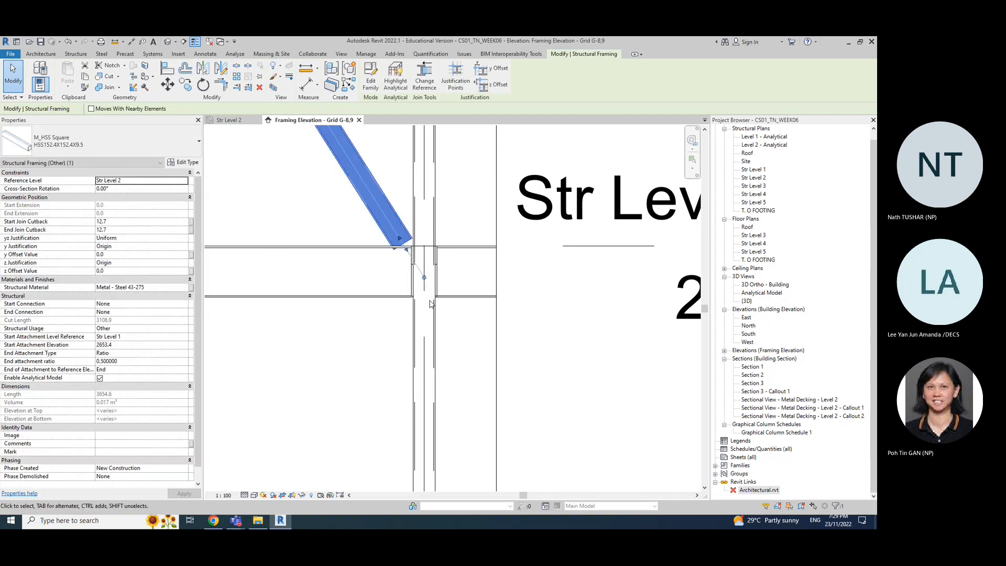
key(Escape)
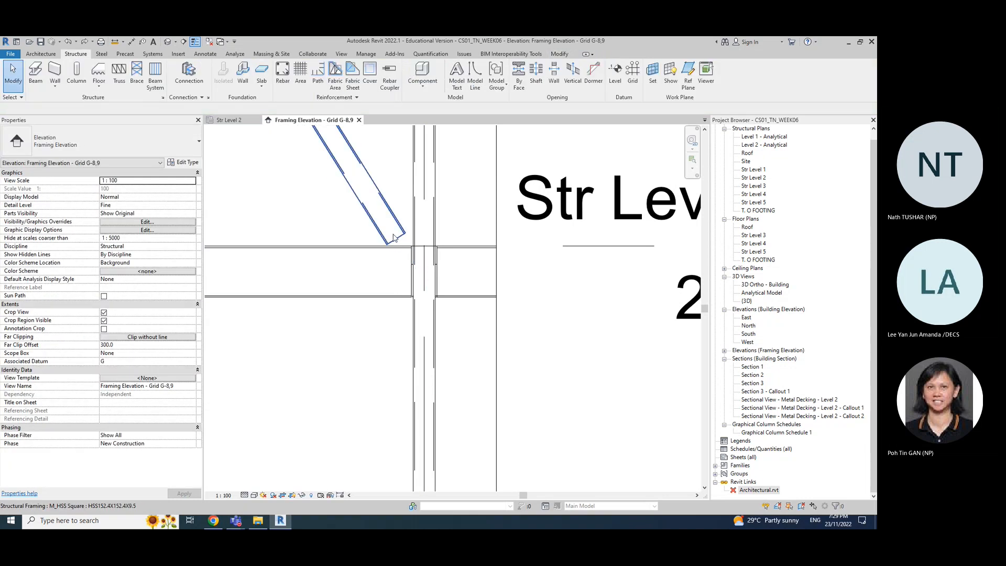
Step: Recheck the lower end of the brace beside the grid 9 column and remove that brace
click(395, 241)
drag(415, 252, 395, 217)
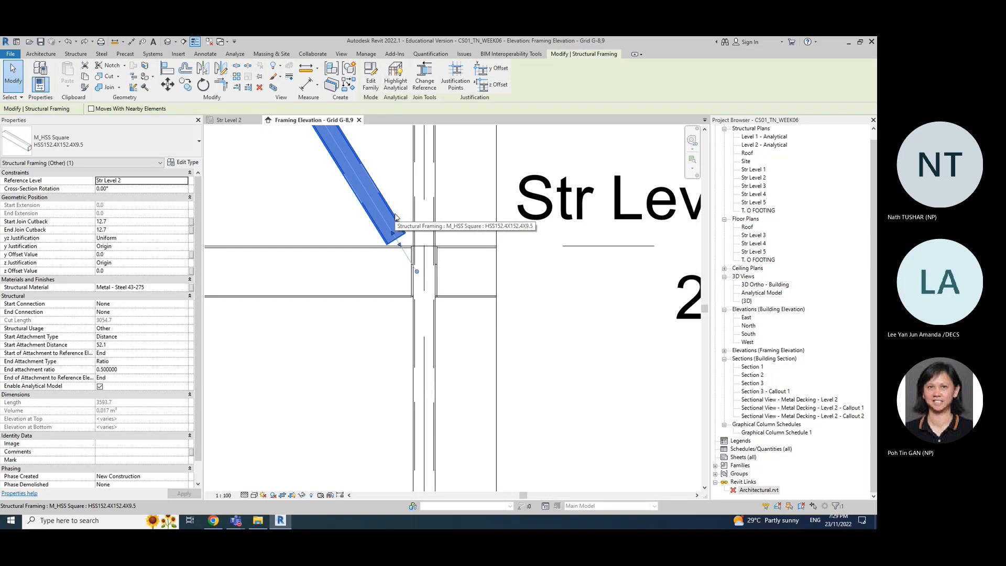
key(Escape)
scroll(404, 280, down, 5)
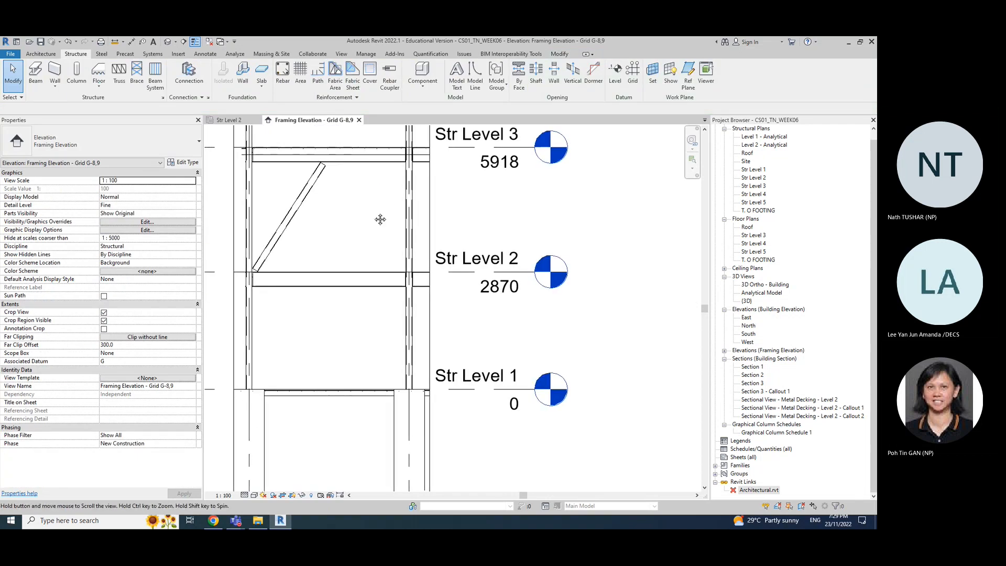
Step: Place an HSS152.4X152.4X9.5 brace from the Str Level 3 beam's midpoint down to the Str Level 2 beam at the grid 9 column
middle_drag(379, 218, 391, 246)
click(137, 74)
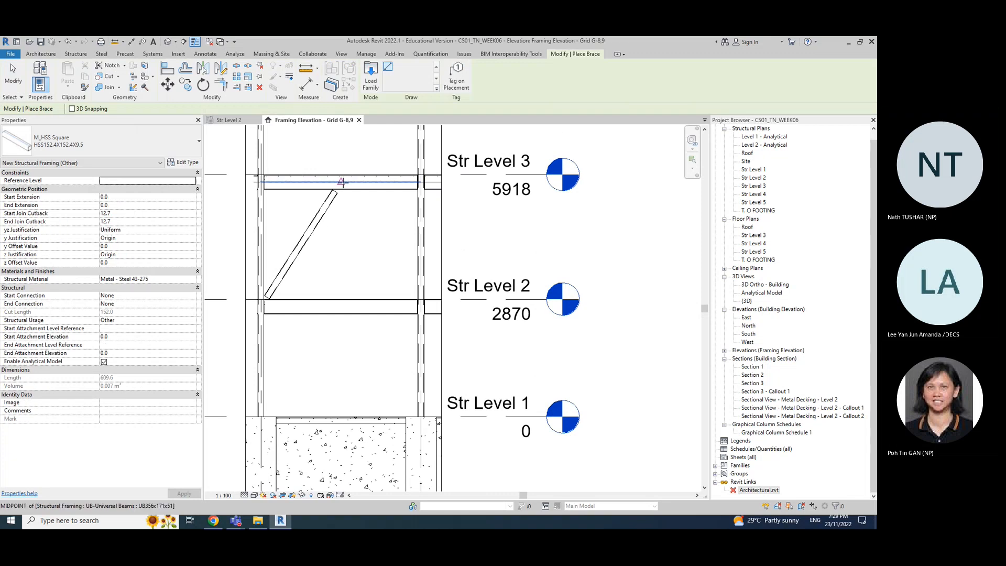
click(341, 182)
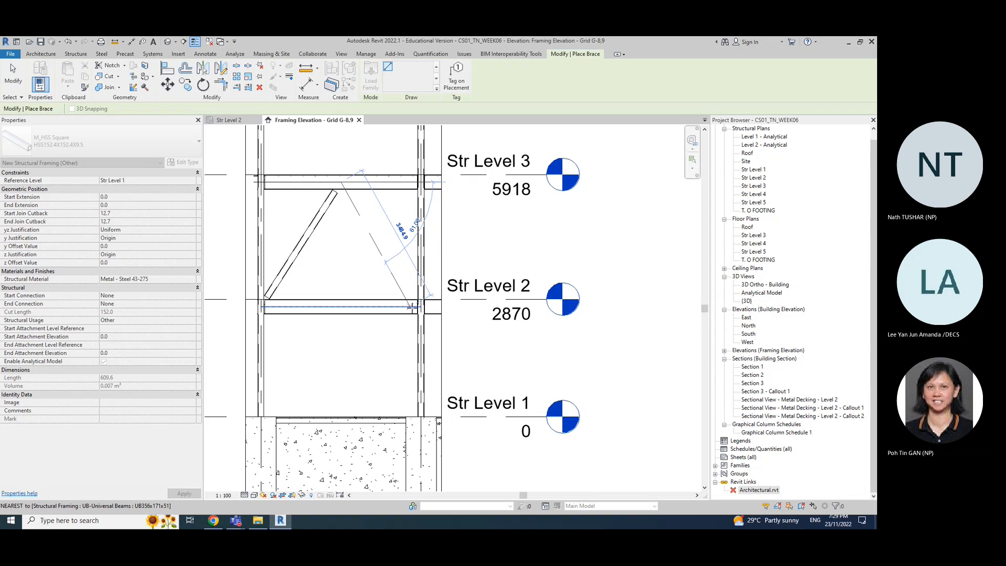
scroll(417, 304, up, 3)
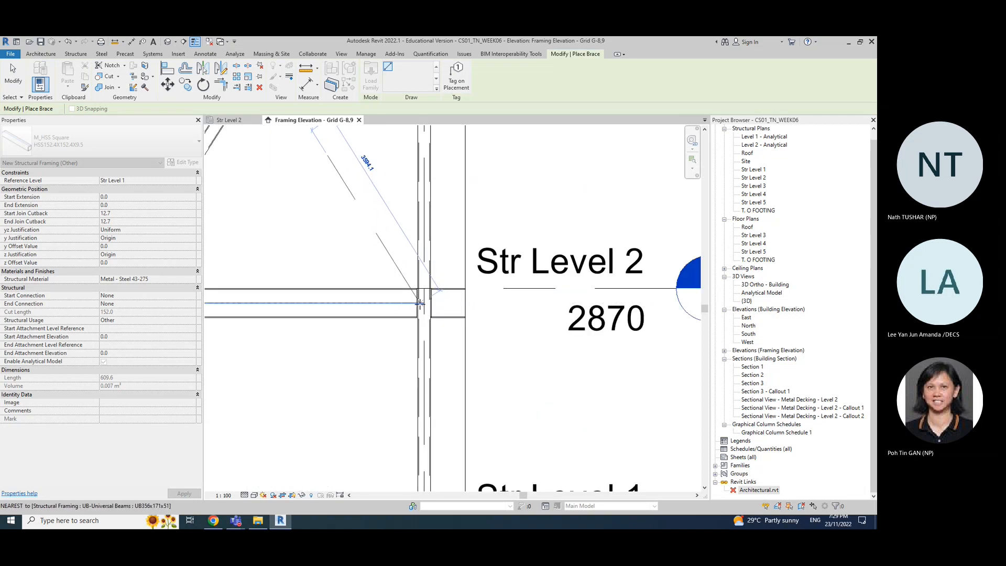
click(420, 303)
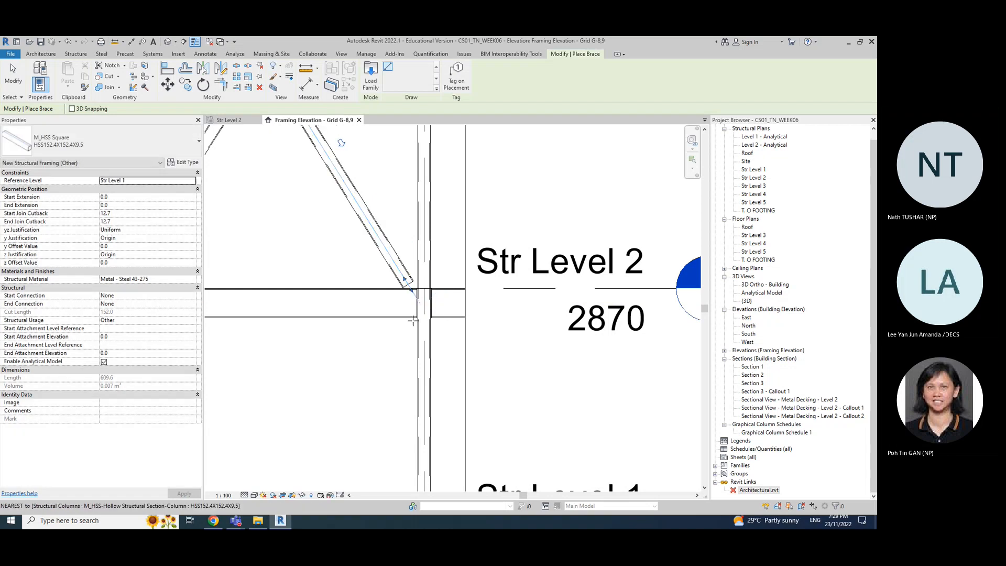
scroll(347, 317, up, 1)
key(Escape)
key(Escape)
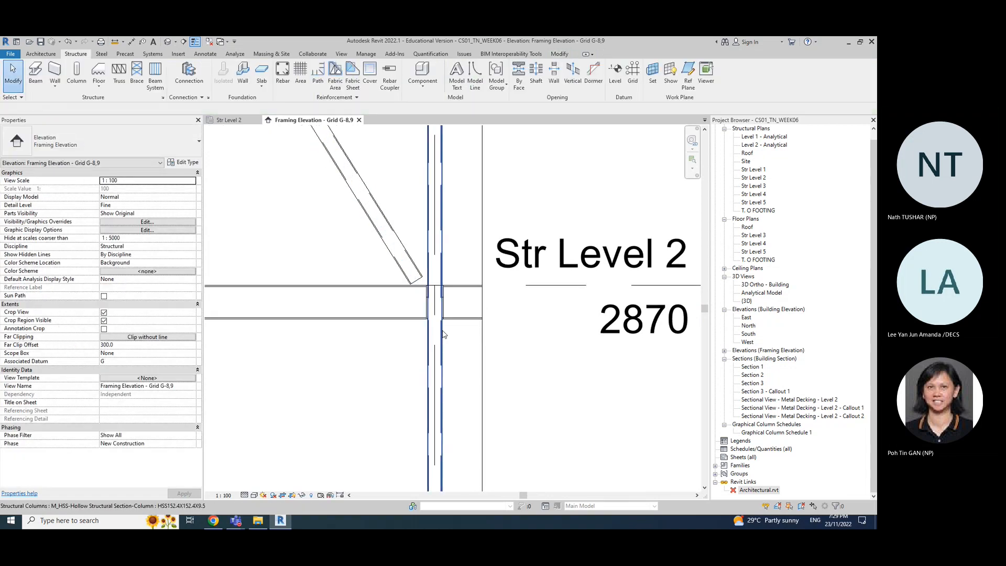
Step: Try stretching the brace's lower end to the grid 9 column centreline inside the Str Level 2 beam, and remove the brace
click(420, 285)
drag(430, 304, 432, 302)
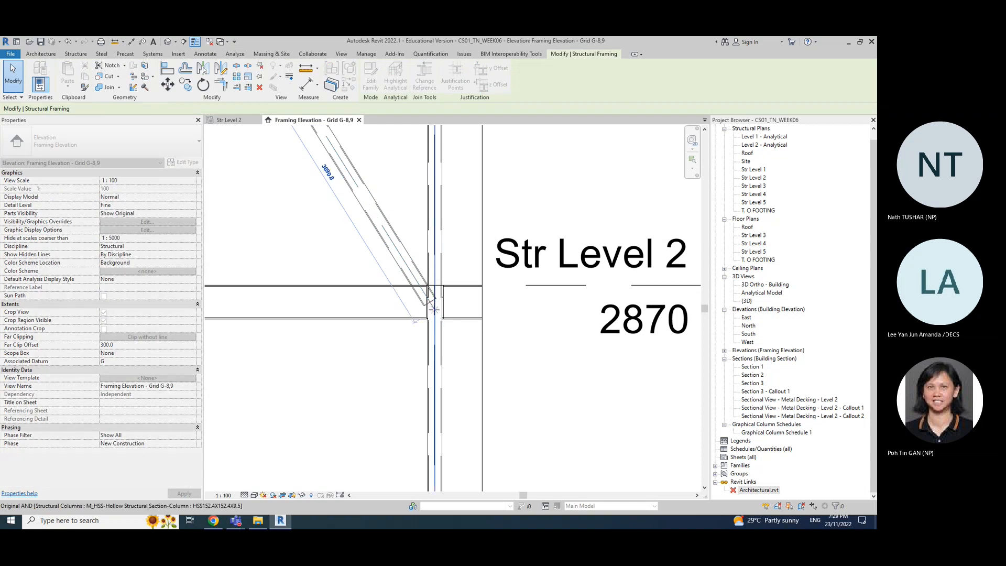
drag(433, 309, 434, 310)
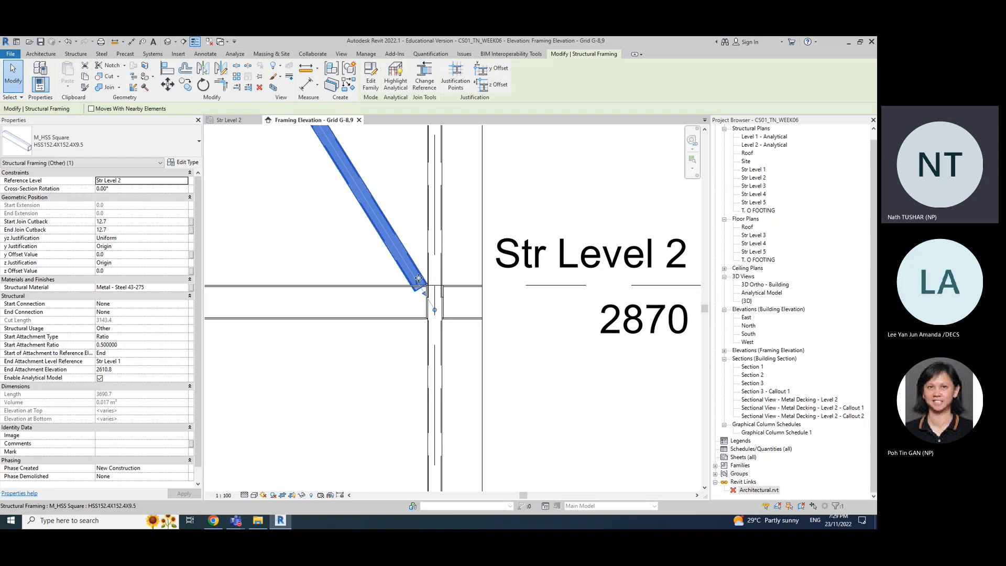
key(Escape)
scroll(401, 287, down, 1)
scroll(400, 287, down, 1)
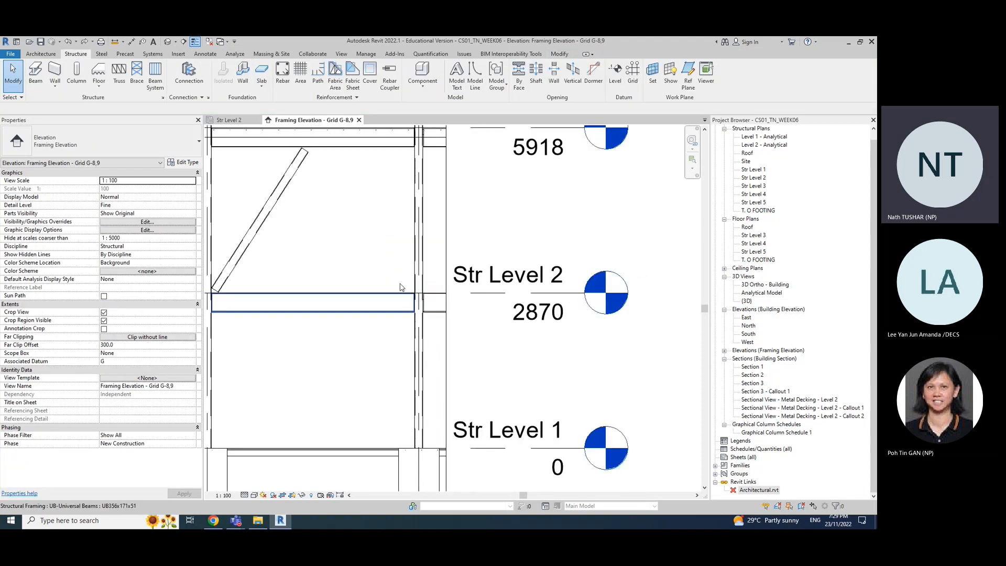
Step: Delete the Str Level 2 beam that continues beyond the grid 9 column
middle_drag(385, 246, 399, 267)
click(448, 322)
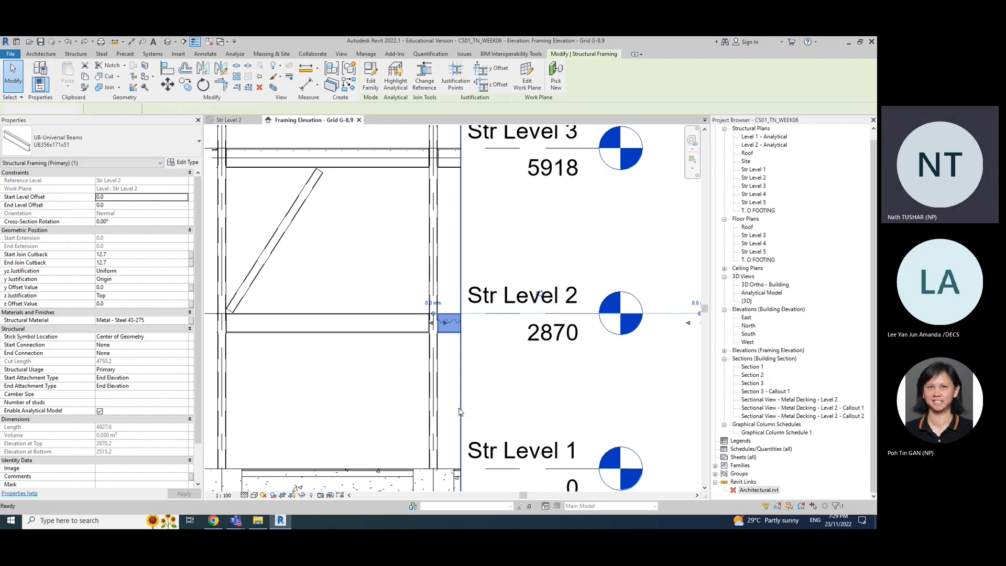
click(454, 369)
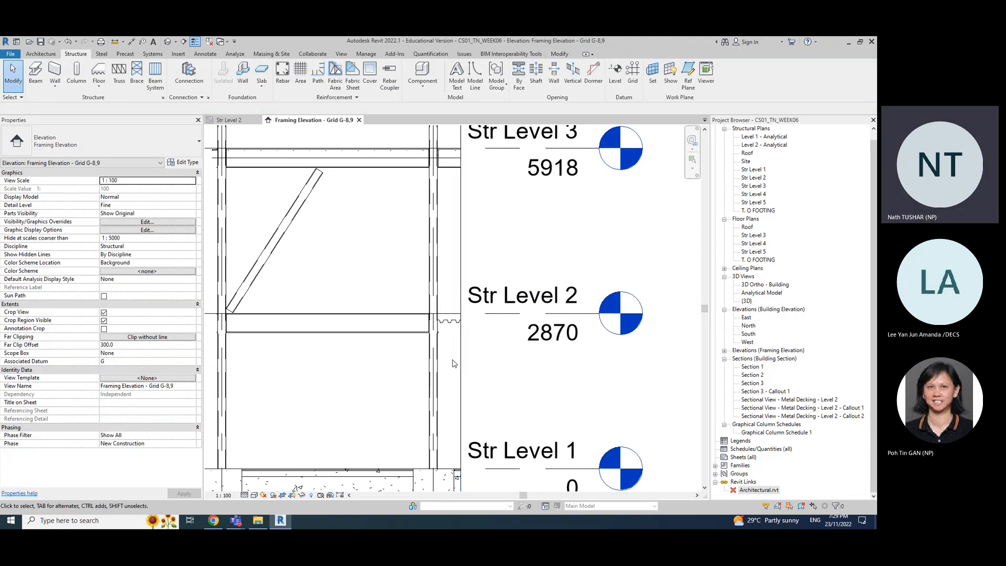
Step: Place a brace from the Str Level 2 beam at grid 9 to the Str Level 3 beam's midpoint, and undo it with the beam deletion
scroll(454, 364, down, 2)
click(136, 76)
click(429, 335)
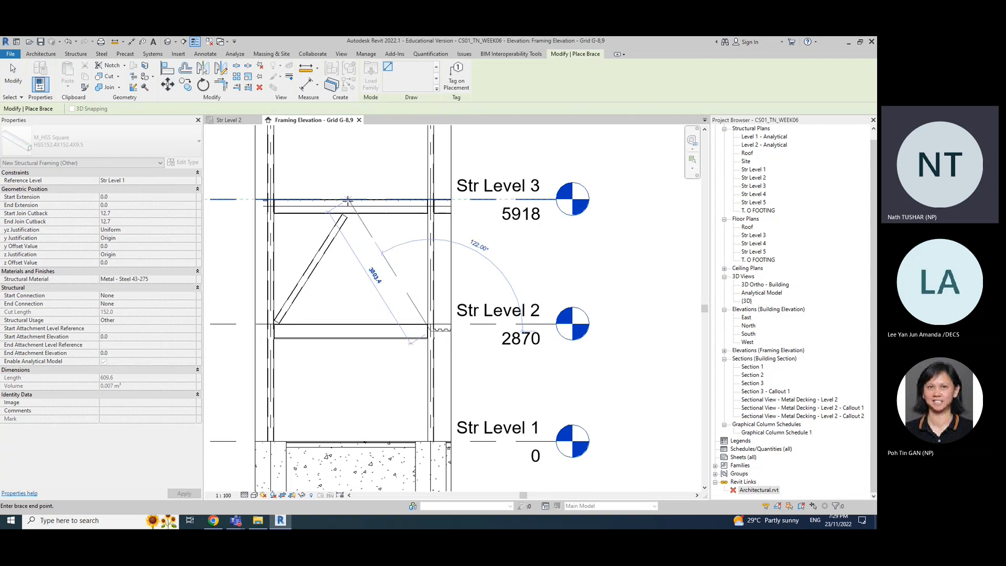
click(348, 200)
click(9, 80)
scroll(404, 400, down, 2)
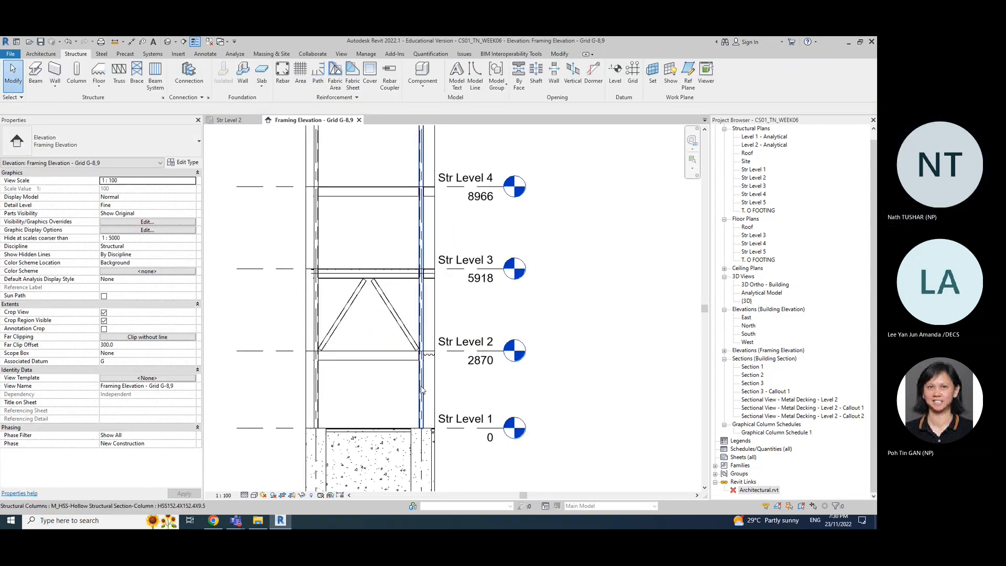
middle_drag(407, 388, 396, 388)
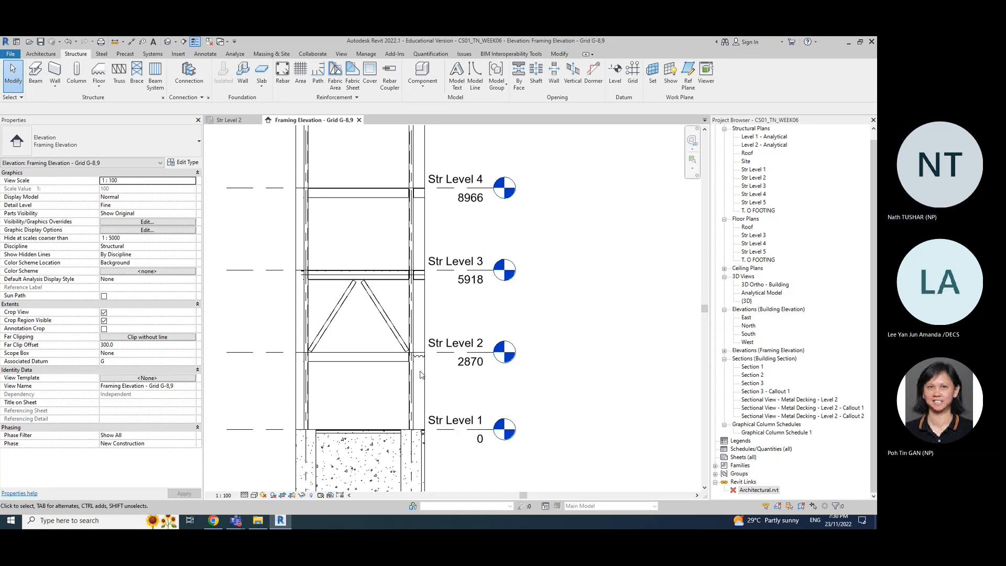
scroll(426, 375, up, 2)
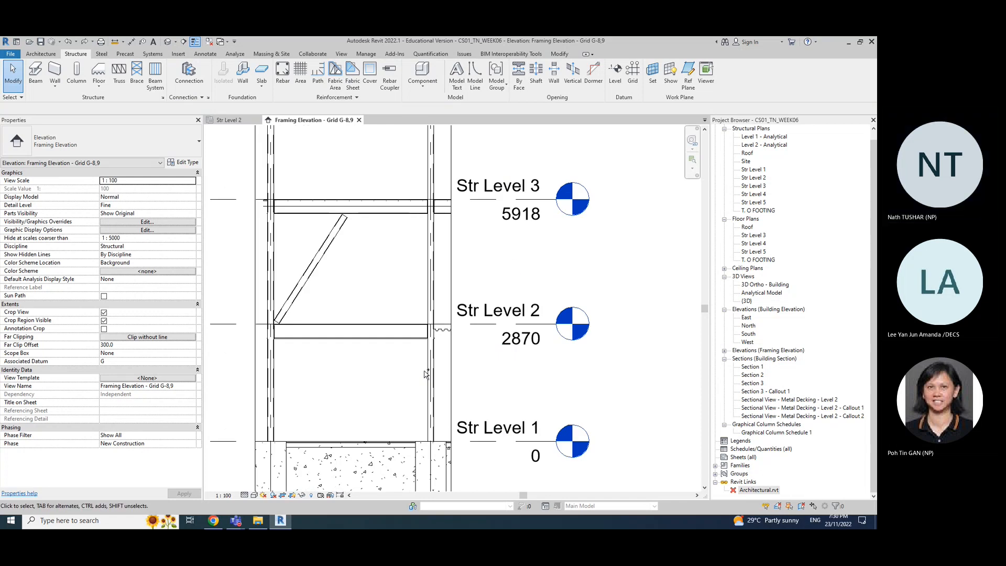
scroll(444, 361, up, 2)
Step: Extend the elevation's crop region beyond grid 9 to include the whole adjacent bay and its far column
click(462, 335)
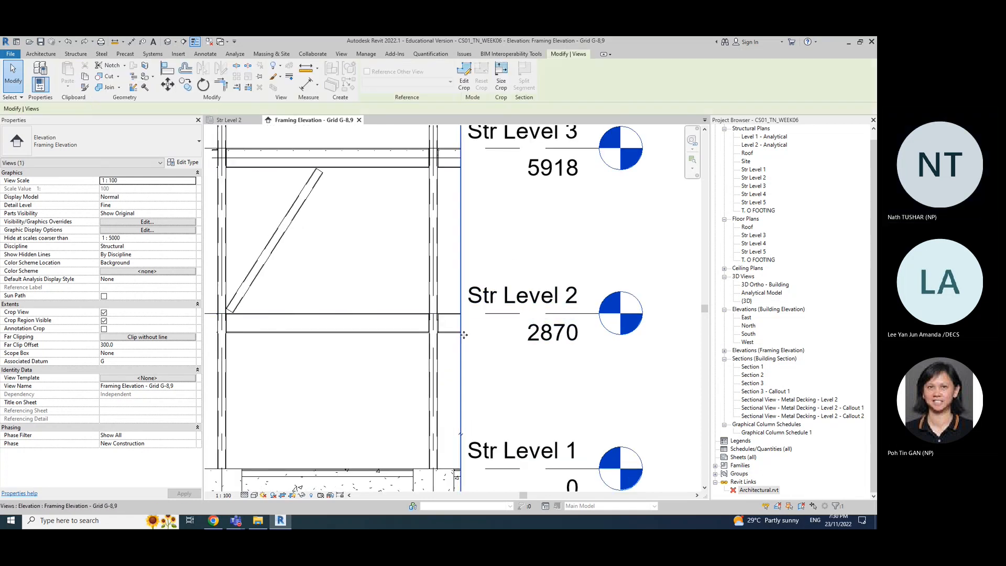
scroll(482, 257, down, 3)
drag(465, 255, 573, 253)
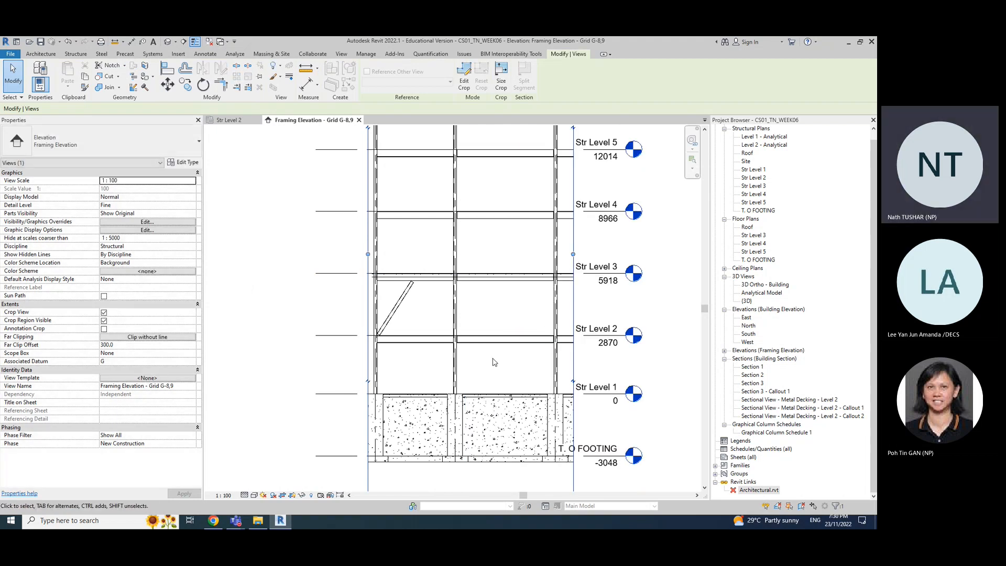
scroll(472, 359, up, 1)
middle_drag(433, 298, 414, 319)
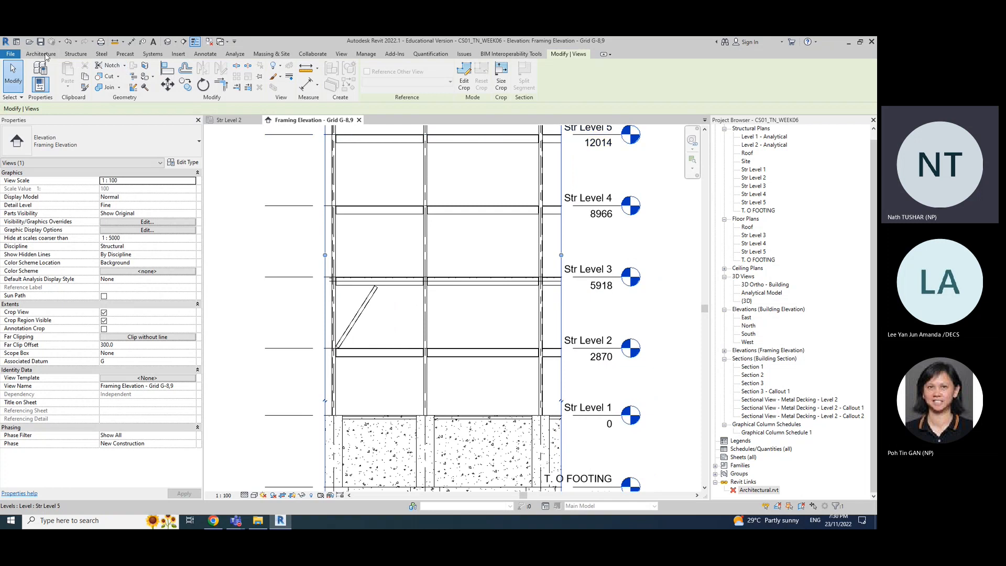
Step: Place a brace from the Str Level 3 beam's midpoint to the adjacent Str Level 2 beam's endpoint at grid 9, check that end and undo it
click(74, 54)
click(137, 73)
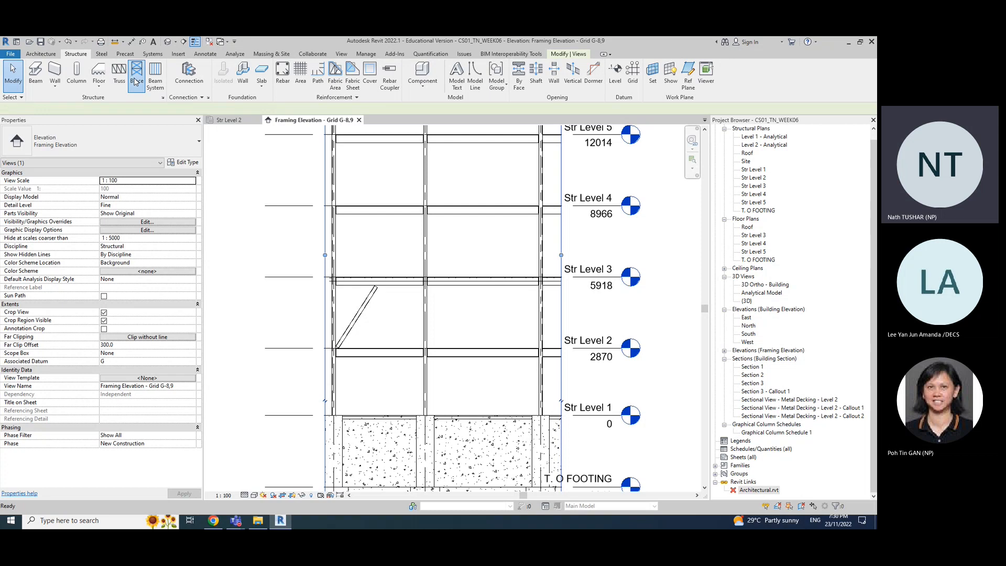
scroll(382, 275, up, 2)
click(382, 275)
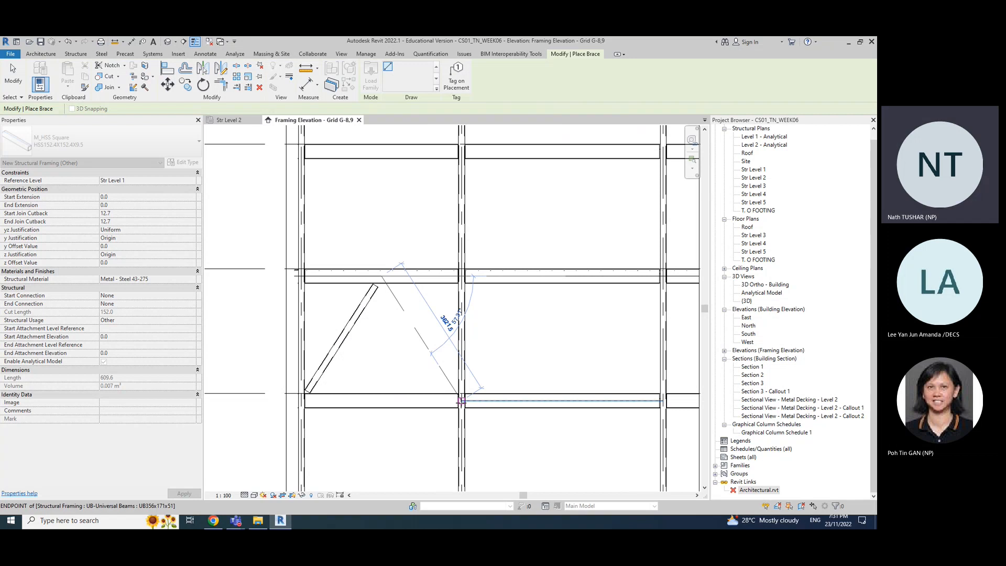
click(461, 399)
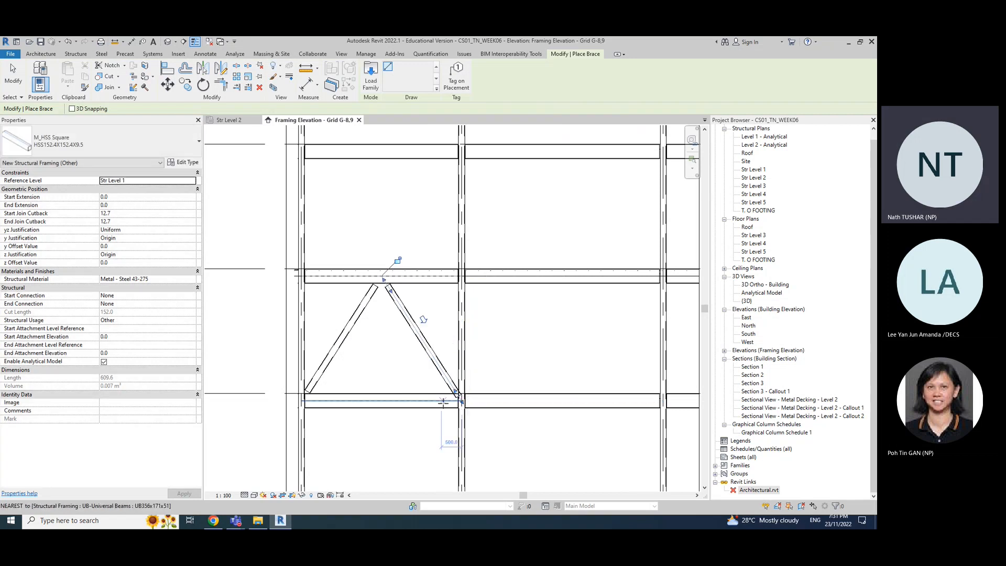
scroll(451, 397, up, 5)
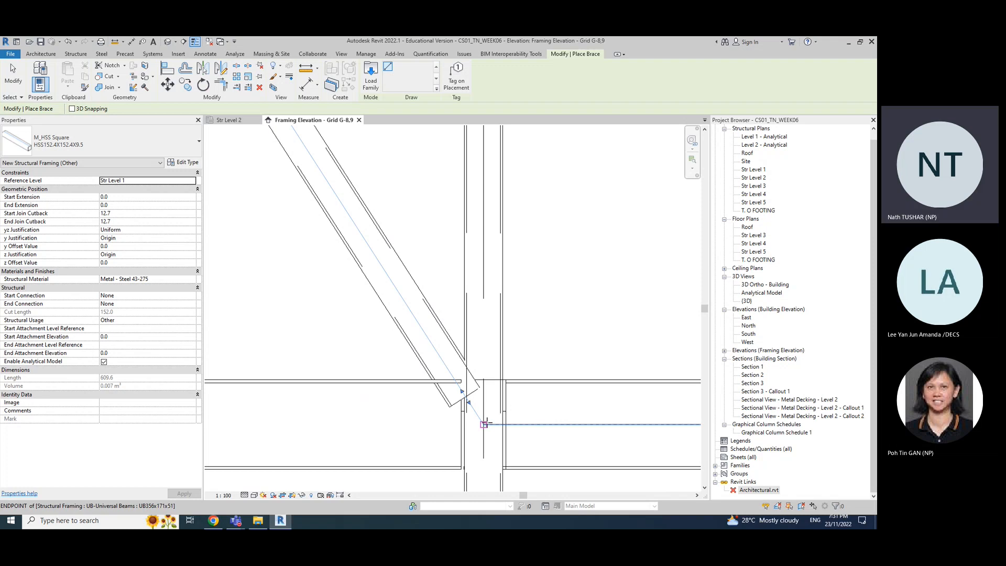
key(ctrl+z)
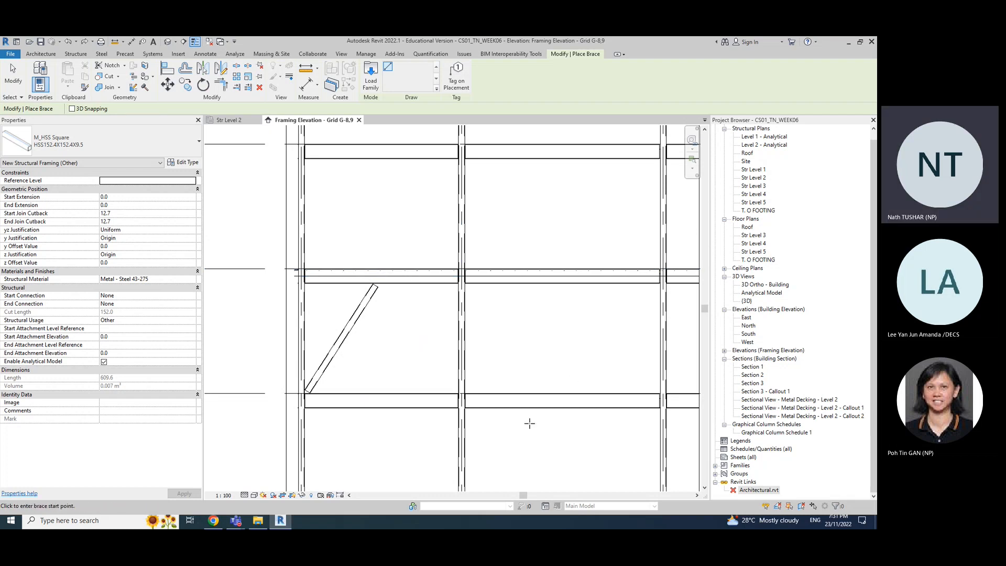
Step: Place an HSS152.4X152.4X9.5 brace from the Str Level 3 beam's midpoint to the Str Level 2 beam's endpoint on the grid 9 column centreline
scroll(363, 359, up, 5)
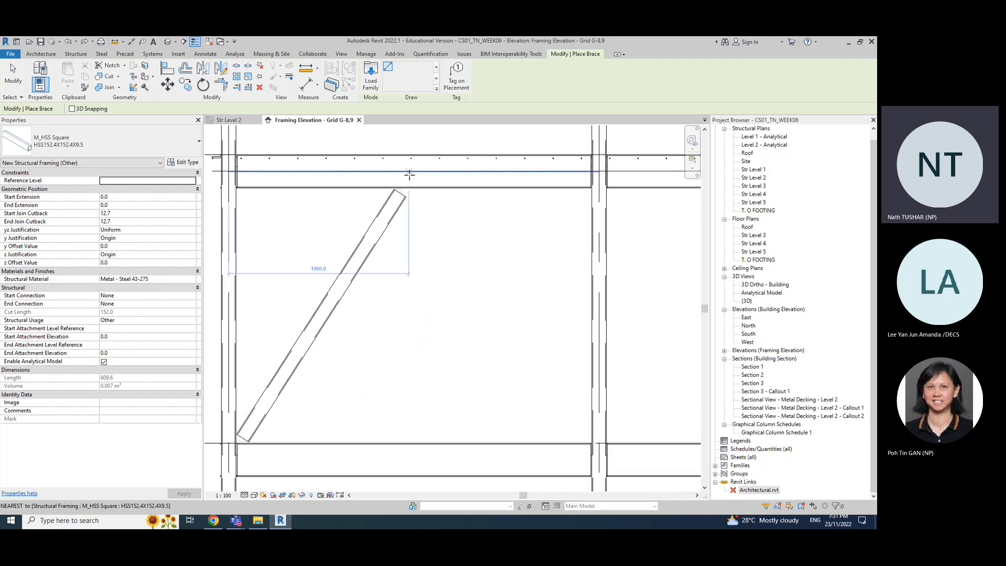
click(414, 172)
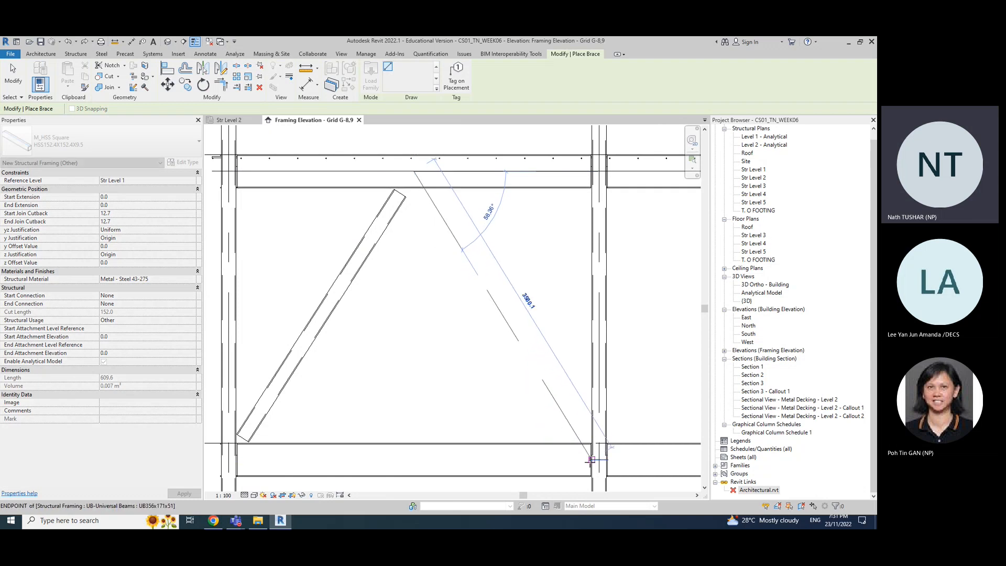
scroll(598, 459, up, 3)
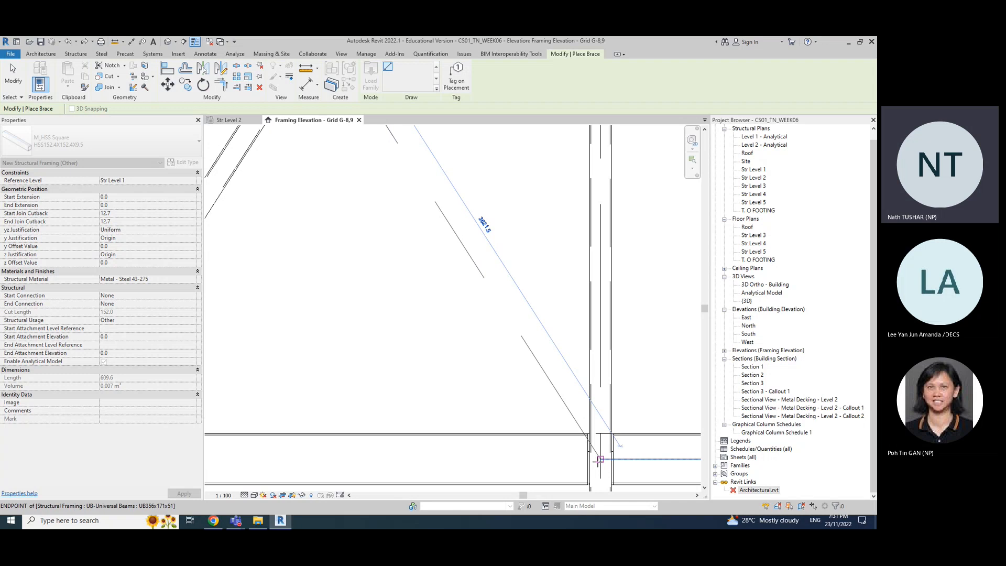
scroll(597, 457, up, 4)
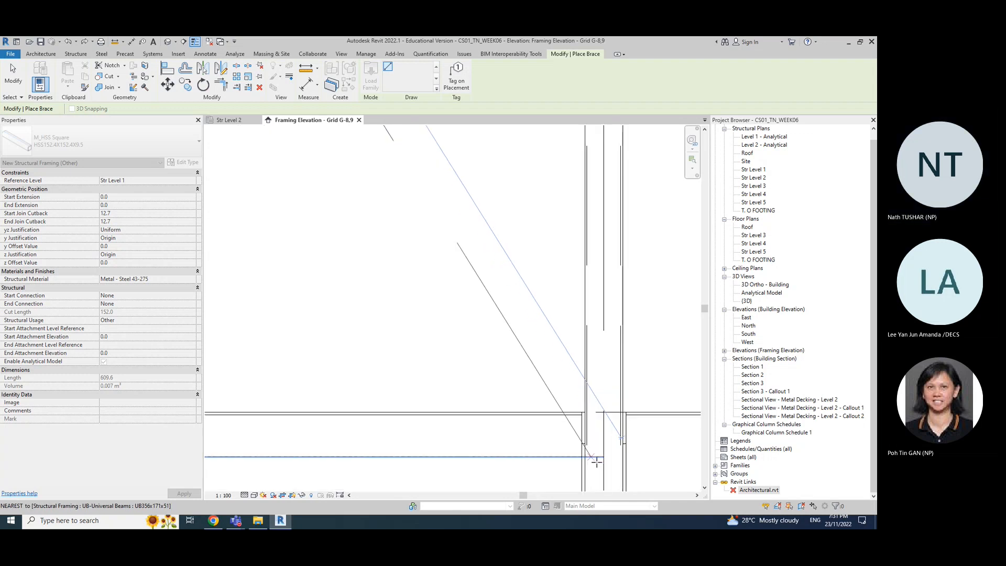
scroll(601, 453, up, 3)
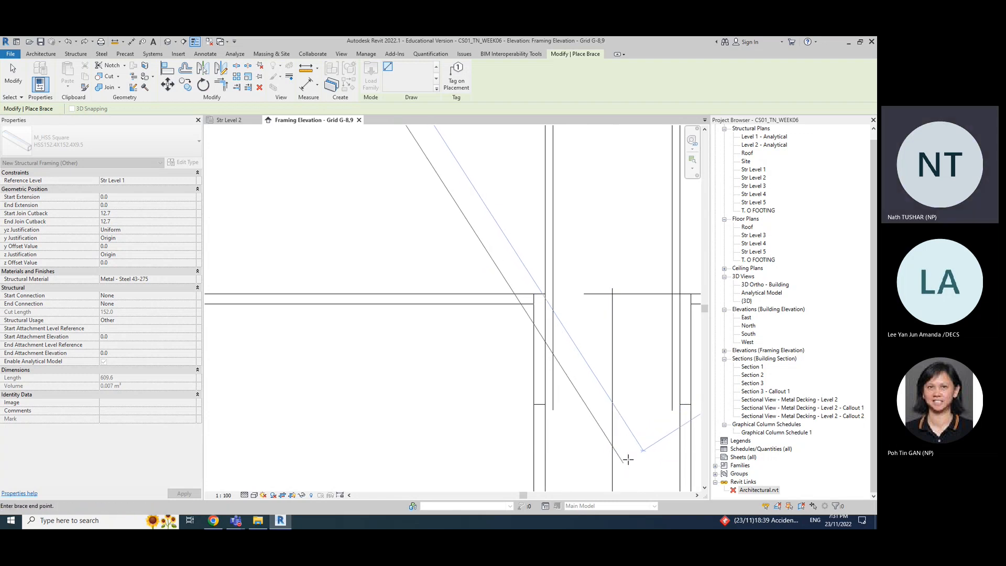
scroll(612, 450, up, 3)
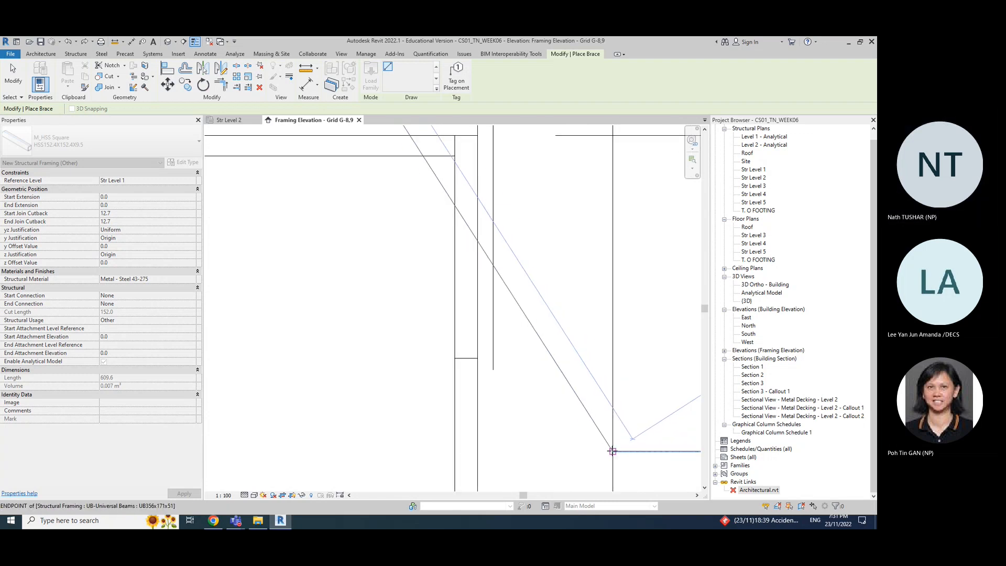
scroll(614, 451, up, 2)
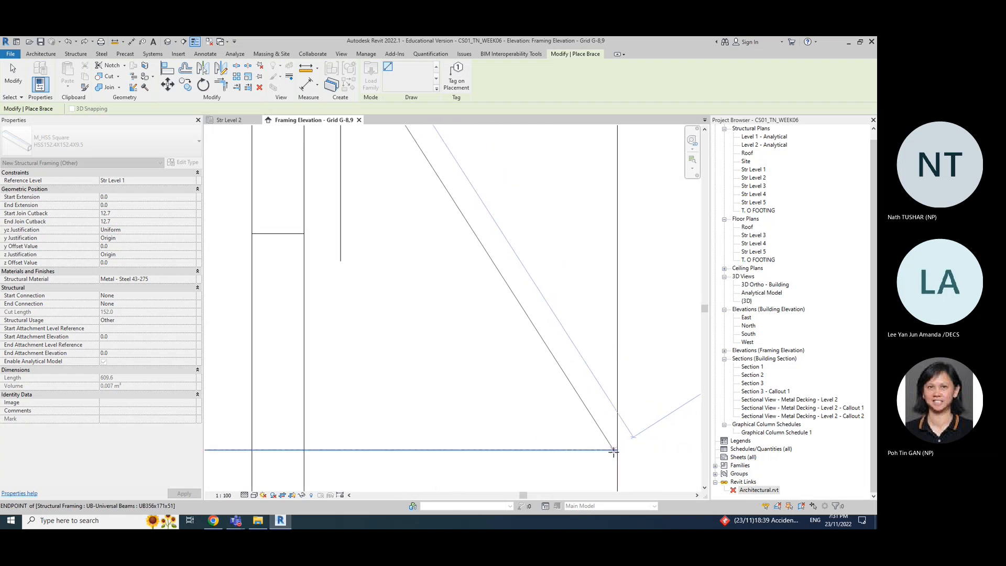
scroll(615, 451, up, 2)
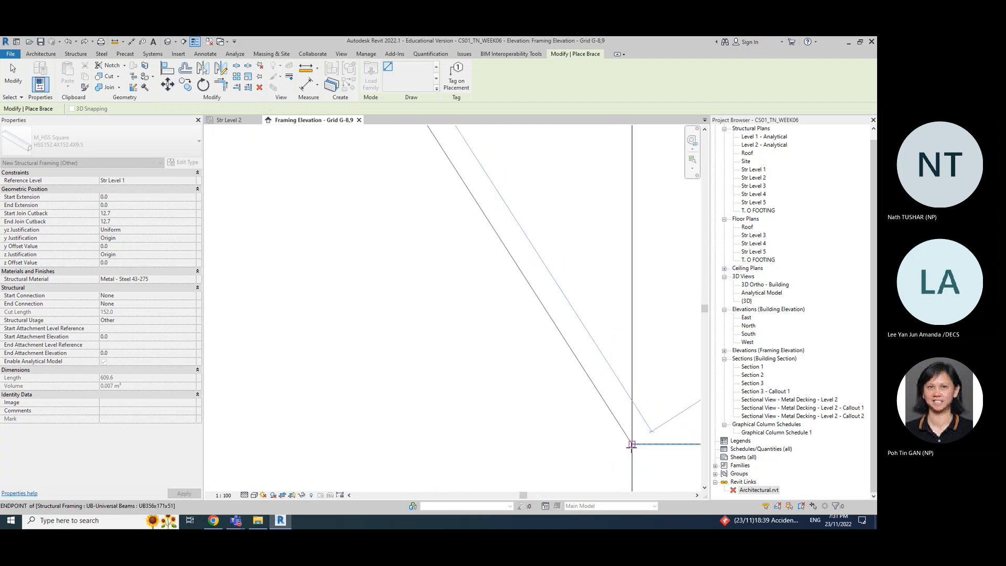
scroll(630, 446, down, 1)
scroll(627, 445, up, 2)
scroll(633, 444, down, 1)
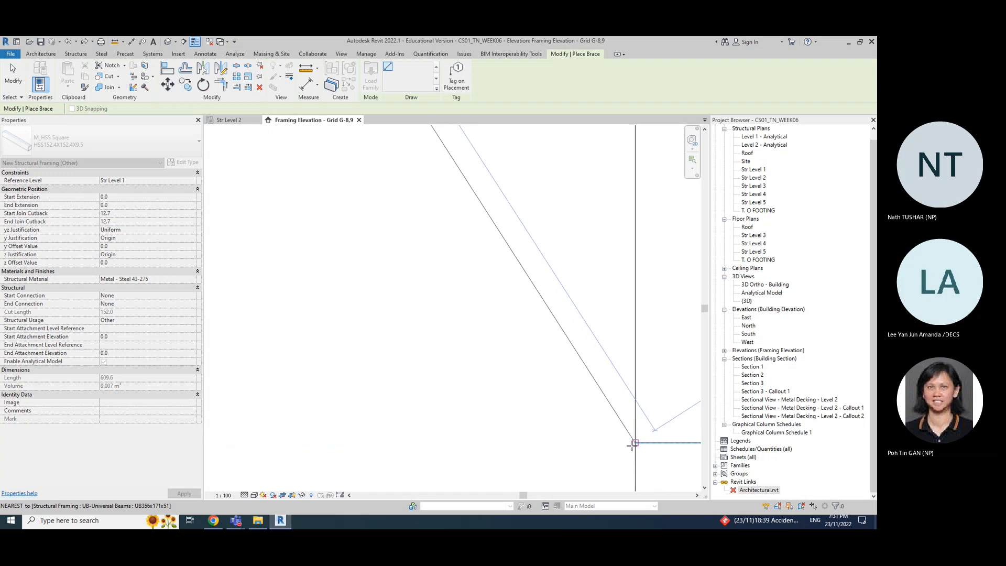
scroll(634, 444, up, 2)
scroll(635, 443, down, 2)
scroll(635, 443, up, 2)
scroll(637, 442, down, 2)
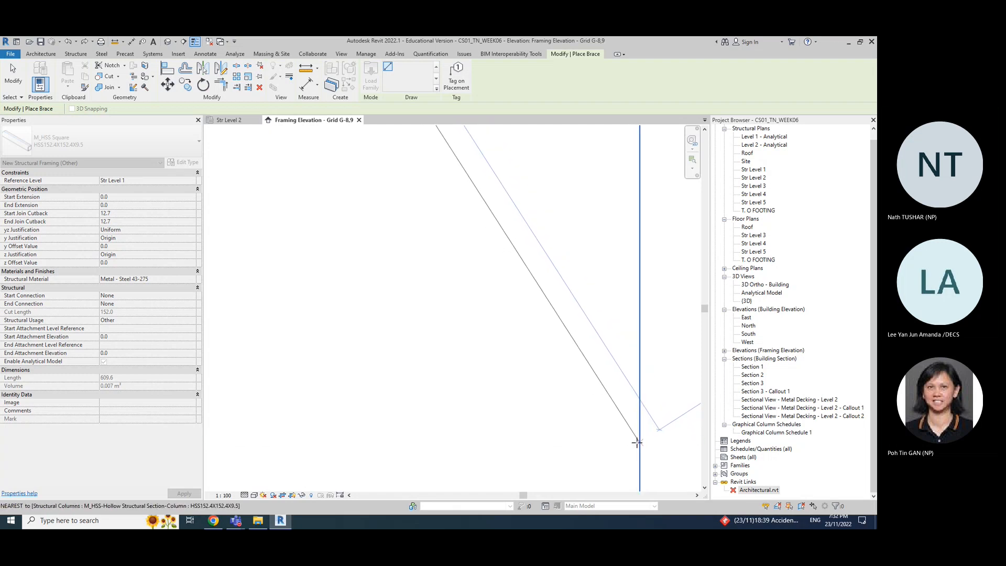
middle_drag(636, 441, 603, 358)
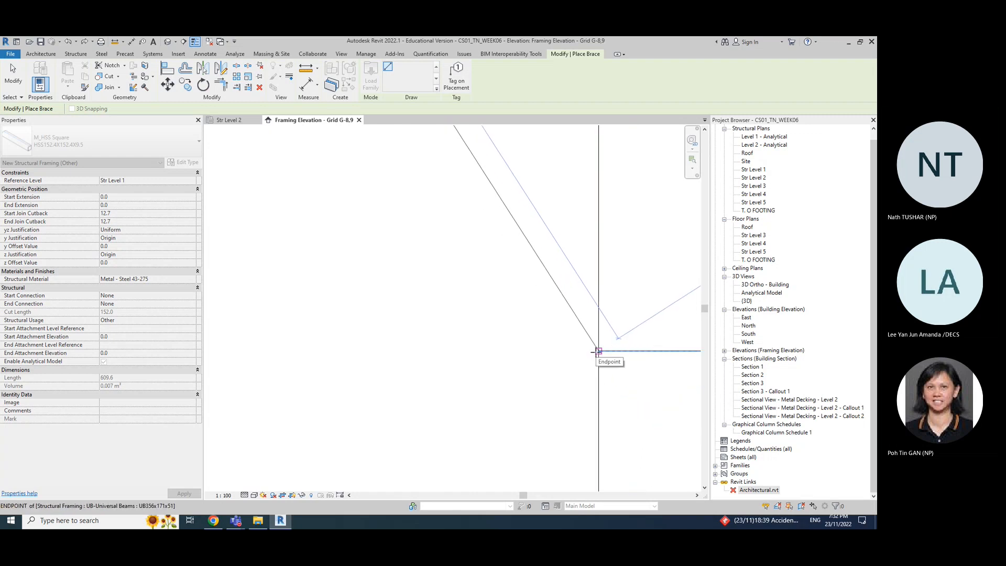
click(598, 351)
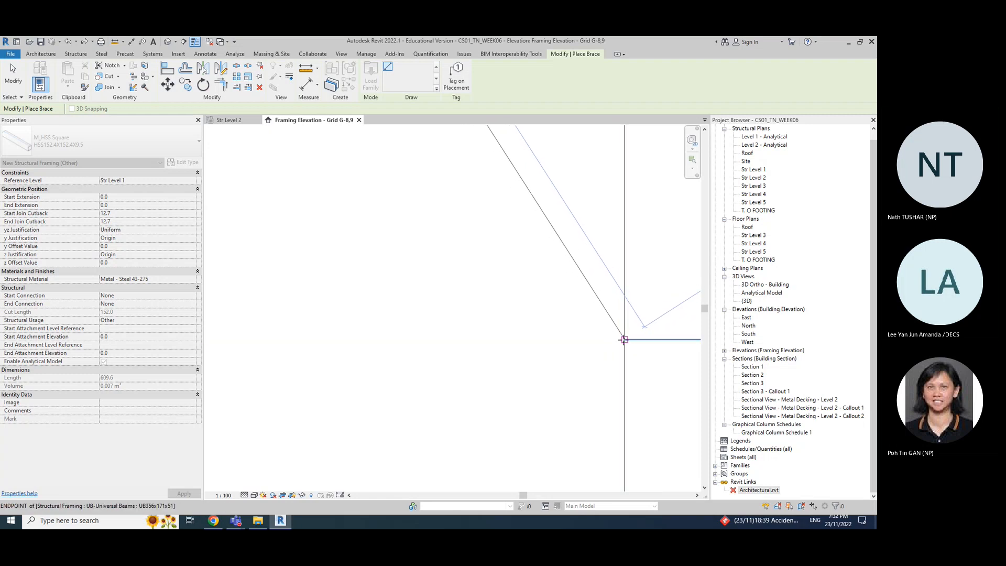
scroll(621, 340, up, 3)
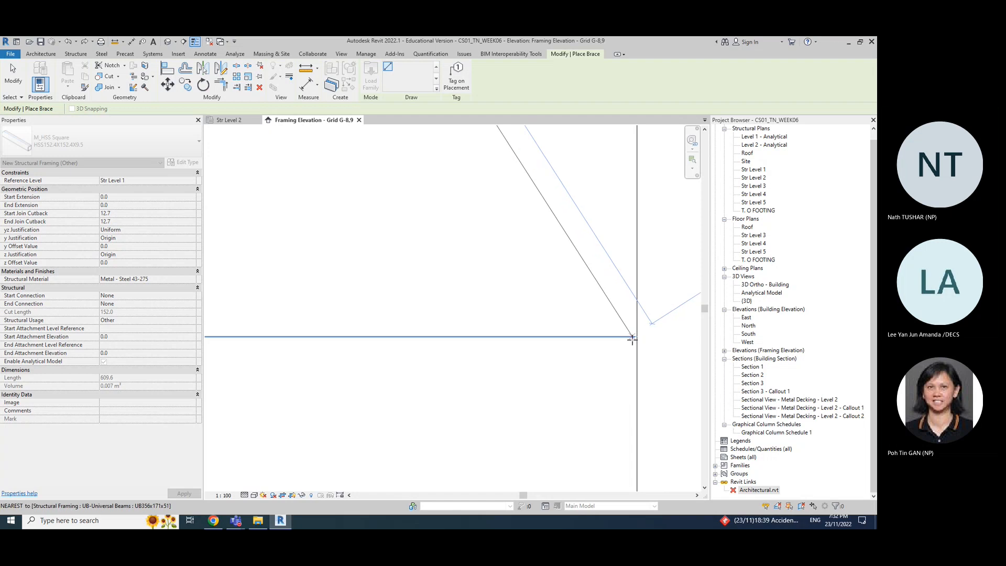
scroll(632, 338, up, 2)
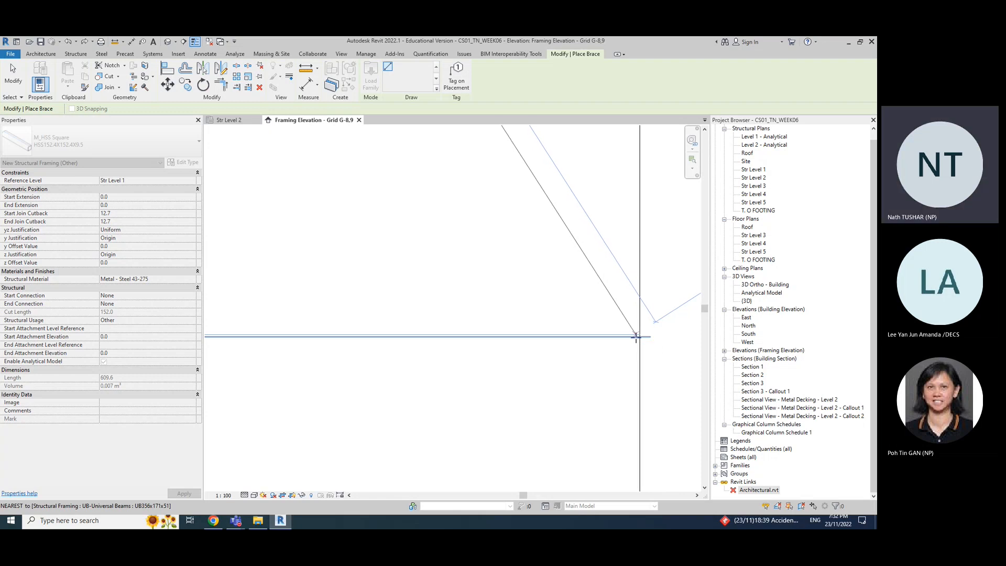
click(638, 335)
middle_drag(634, 395, 622, 397)
scroll(575, 391, down, 10)
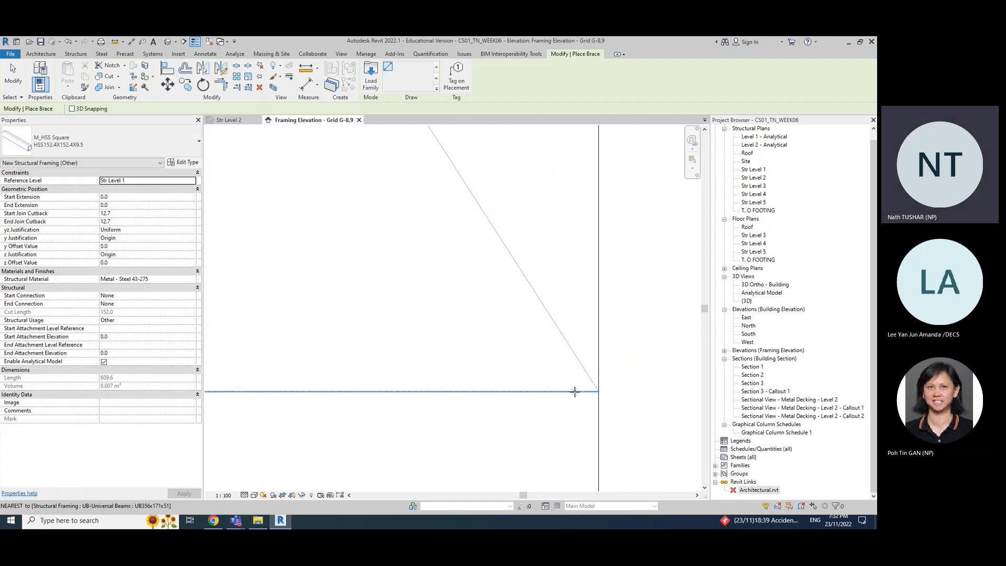
scroll(575, 391, up, 8)
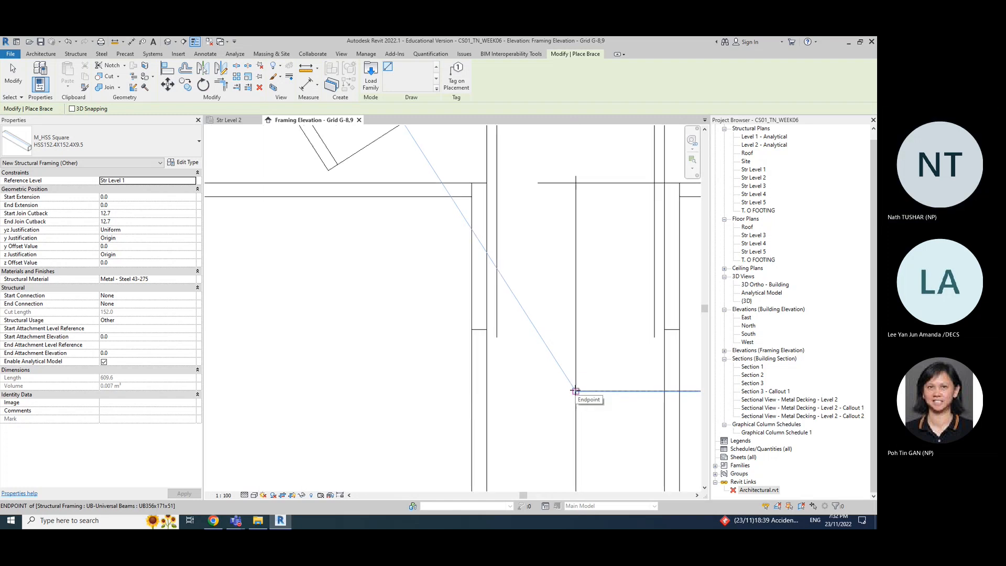
click(575, 390)
scroll(575, 390, down, 5)
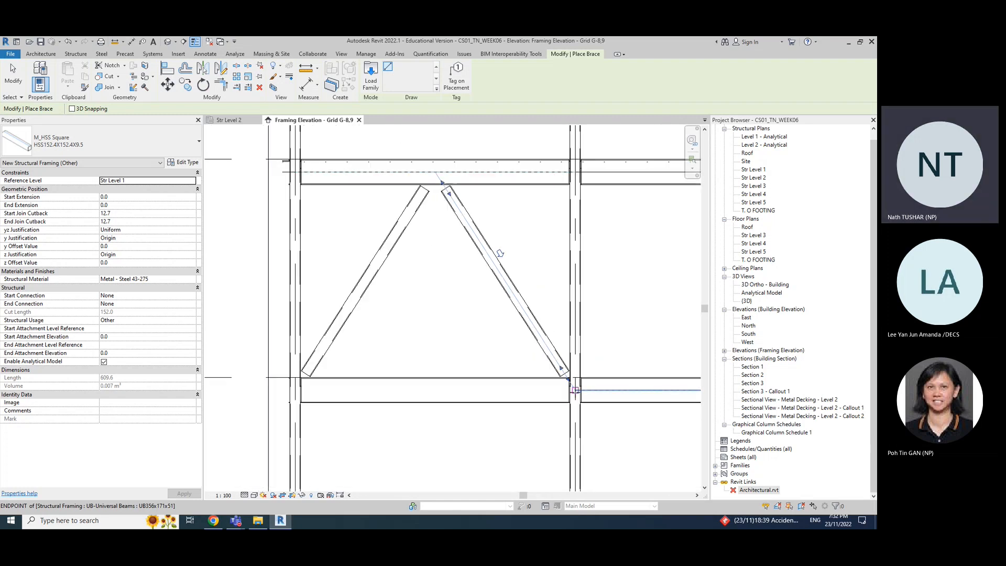
key(Escape)
key(Escape)
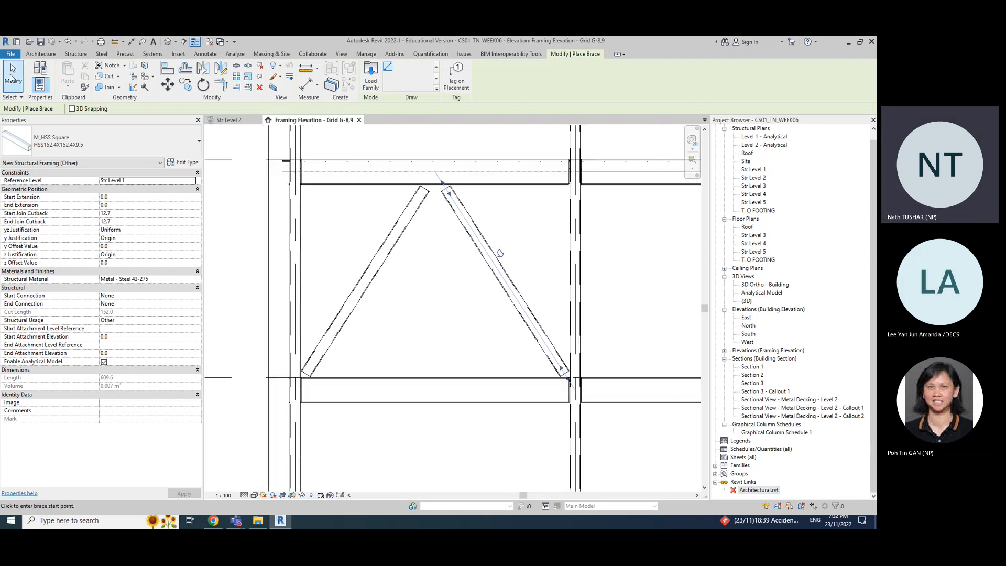
Step: Check the second brace's lower end against the adjacent Str Level 2 beam at grid 9, and undo that brace
click(620, 400)
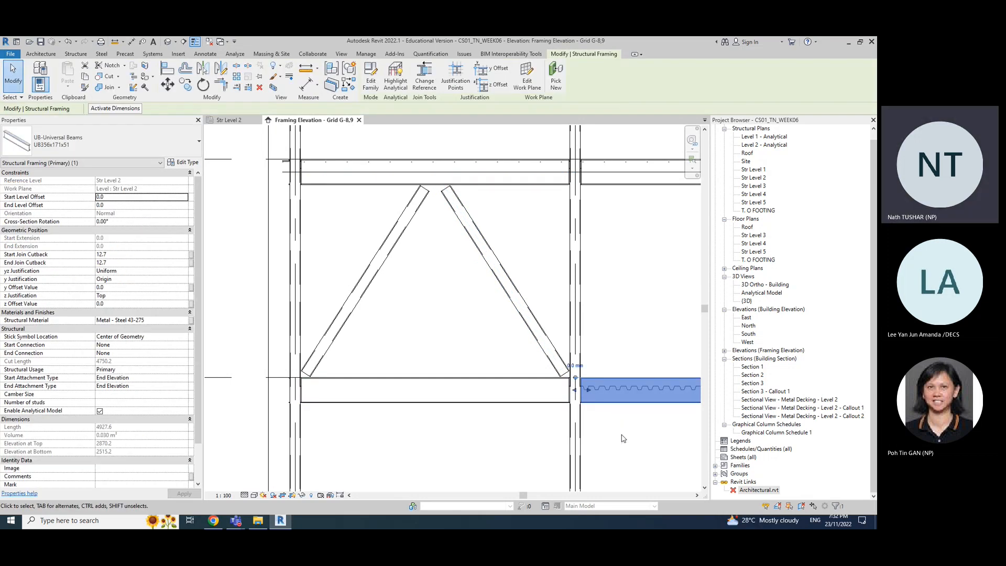
click(614, 426)
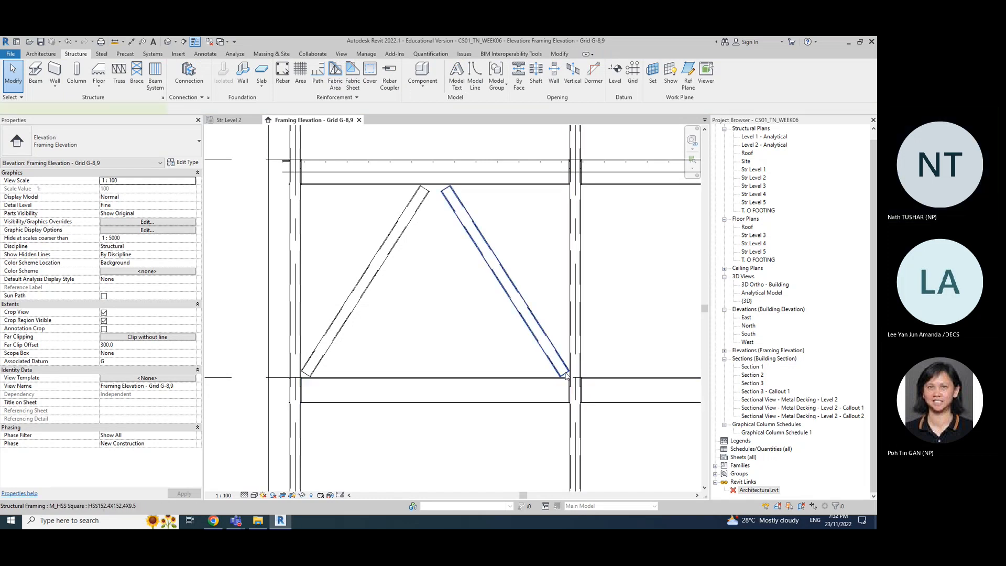
click(567, 374)
click(556, 424)
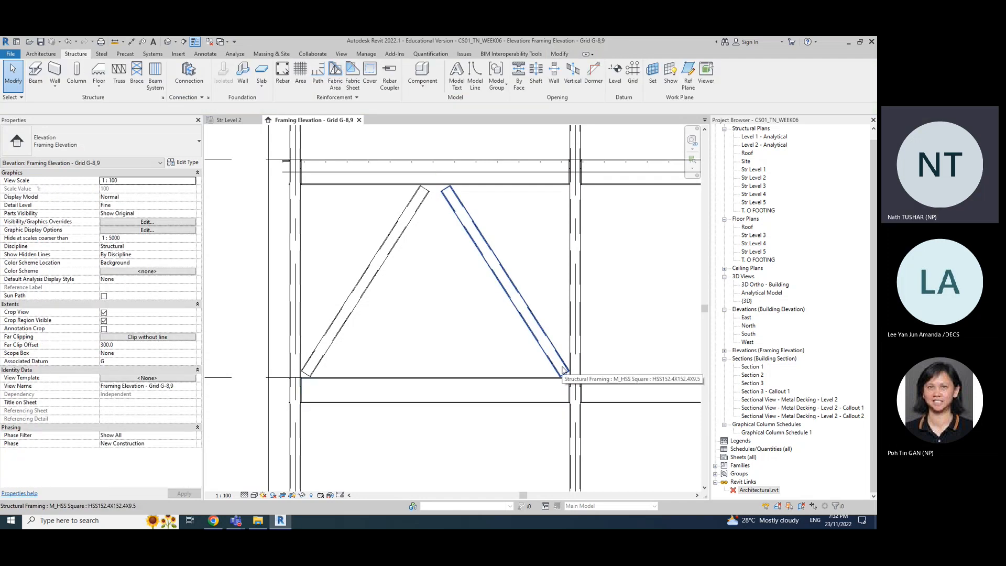
click(642, 406)
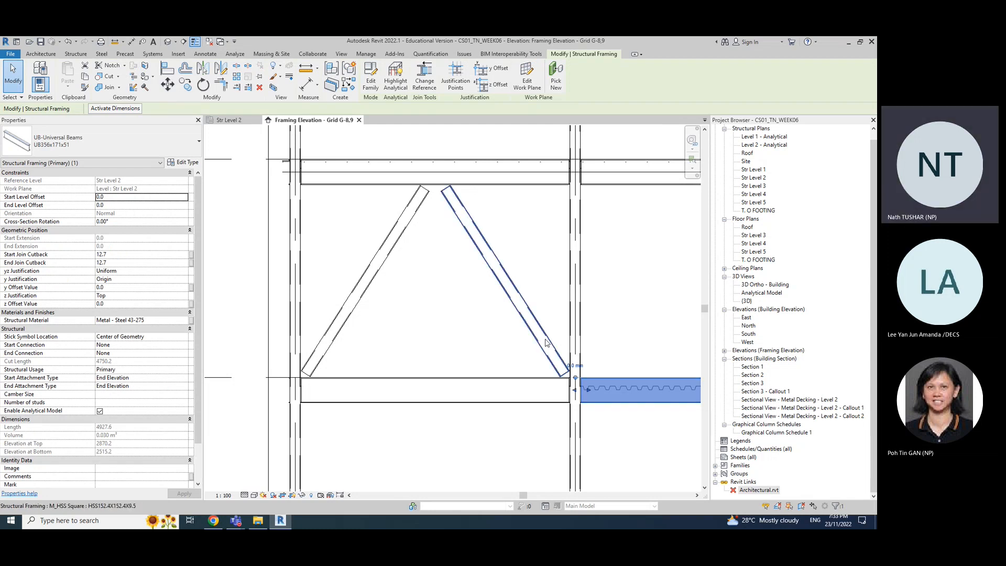
click(638, 459)
key(ctrl+z)
Step: Delete the Str Level 2 beam in the bay just beyond grid 9 so only the braced bay's beam ends there
scroll(637, 456, up, 5)
middle_drag(636, 456, 619, 410)
scroll(618, 455, down, 2)
scroll(524, 391, down, 5)
scroll(489, 402, up, 3)
click(532, 407)
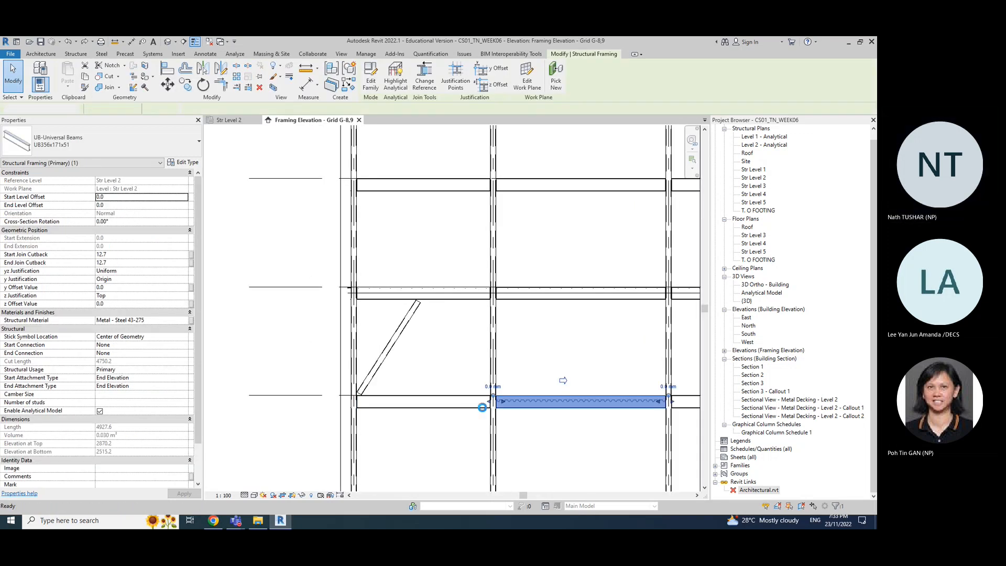
key(Escape)
Step: Place an HSS152.4X152.4X9.5 brace from the Str Level 3 beam's midpoint to the braced bay's Str Level 2 beam endpoint at grid 9
scroll(487, 403, up, 3)
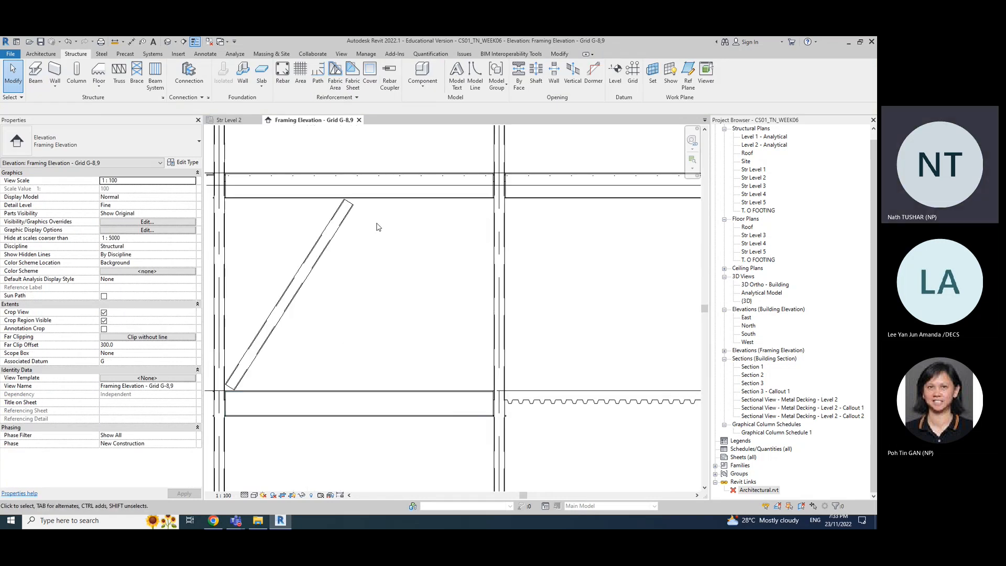
click(137, 75)
click(360, 186)
key(Escape)
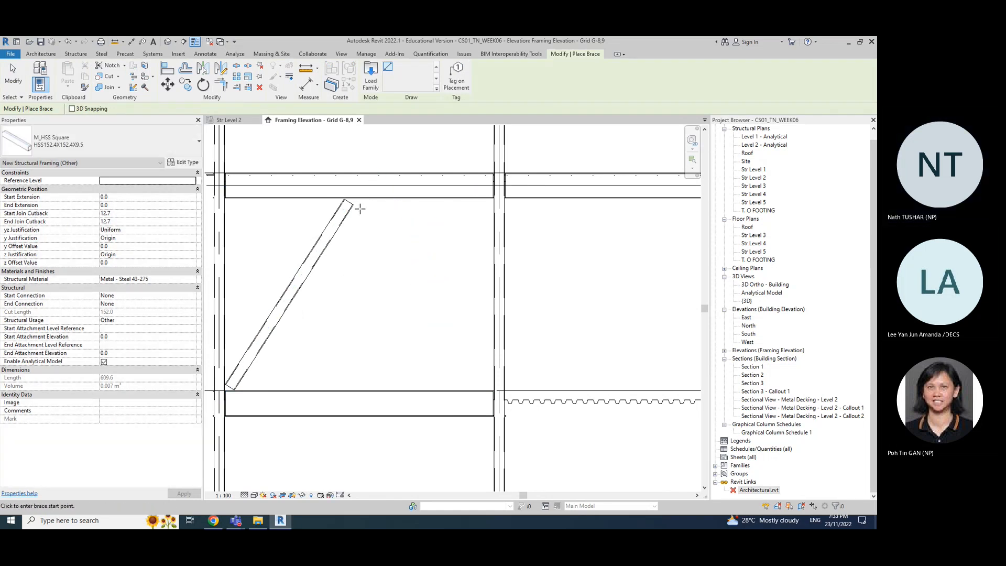
click(359, 185)
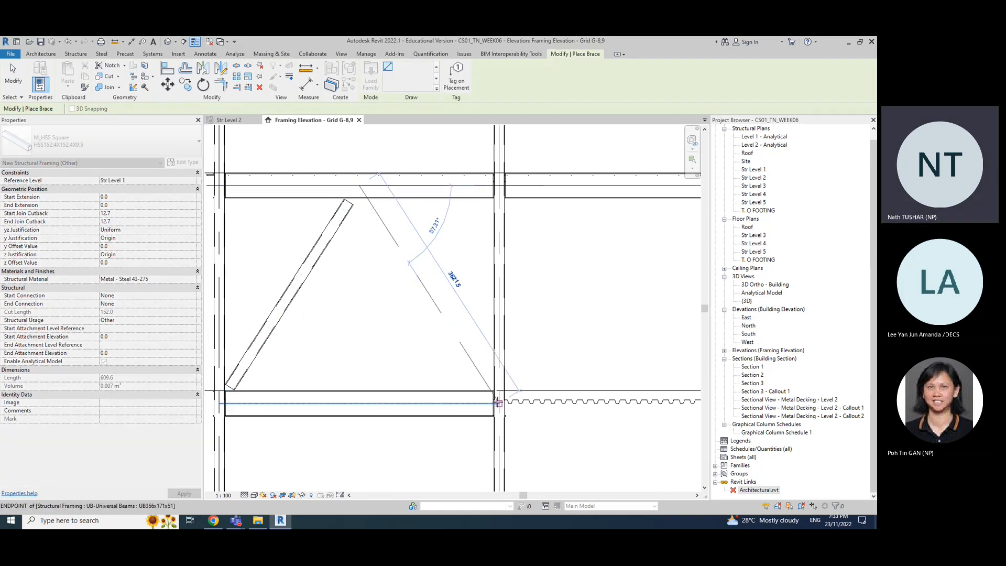
click(498, 402)
key(Escape)
key(Escape)
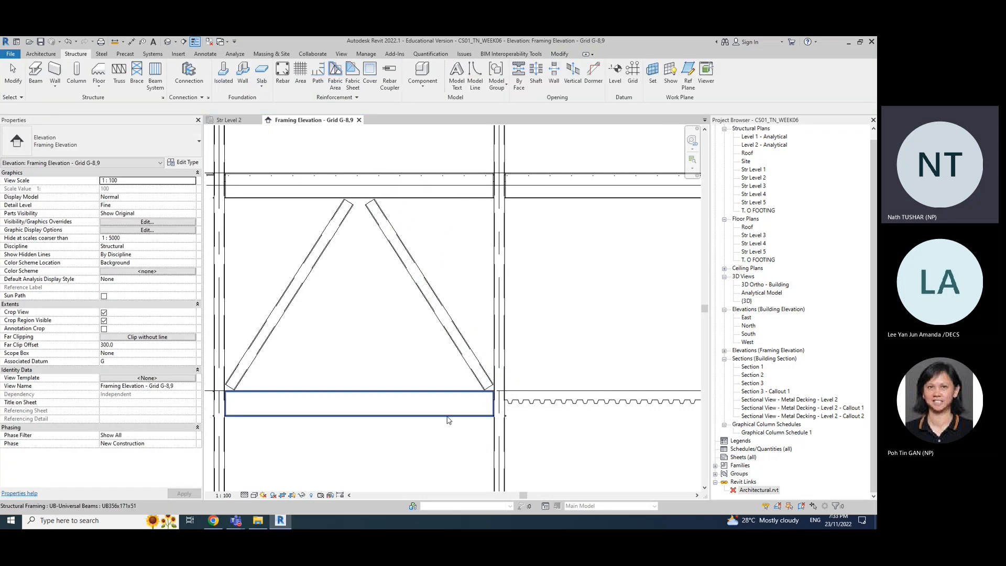
Step: Place a UB356x171x51 beam at Str Level 2 across the empty bay beyond grid 9 with Create Similar from the braced bay's beam
right_click(448, 420)
scroll(654, 433, down, 3)
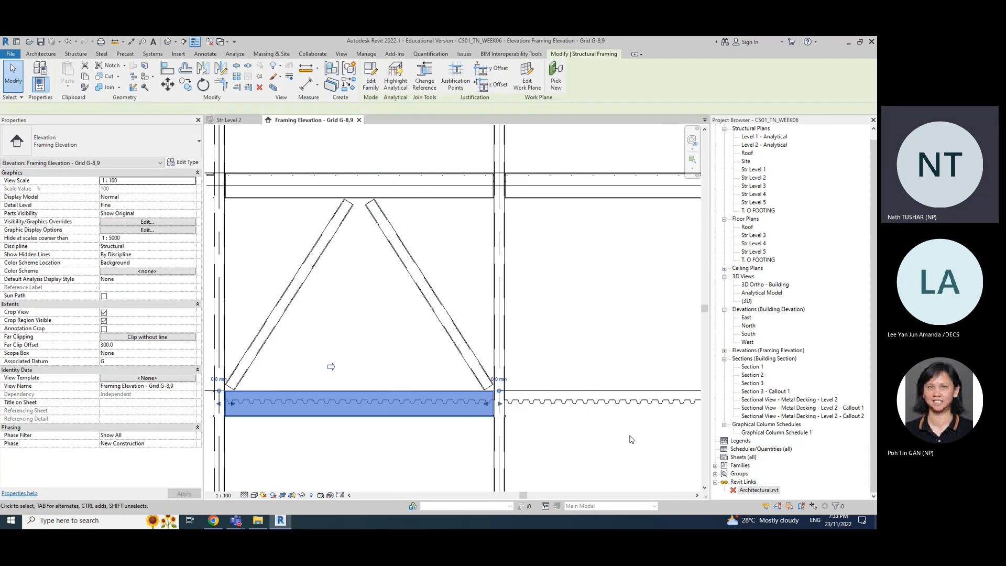
middle_drag(654, 433, 481, 408)
right_click(382, 401)
click(413, 247)
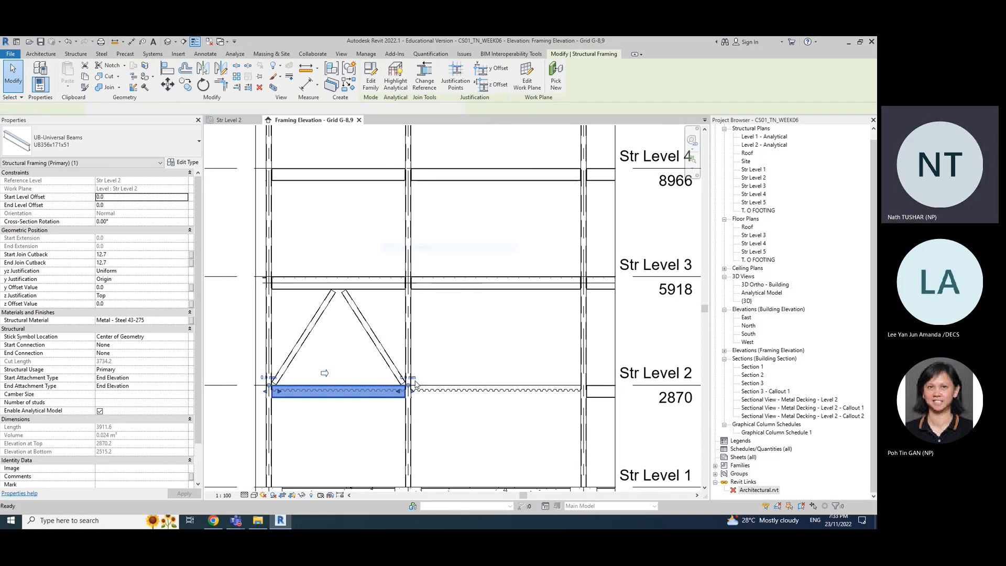
click(408, 391)
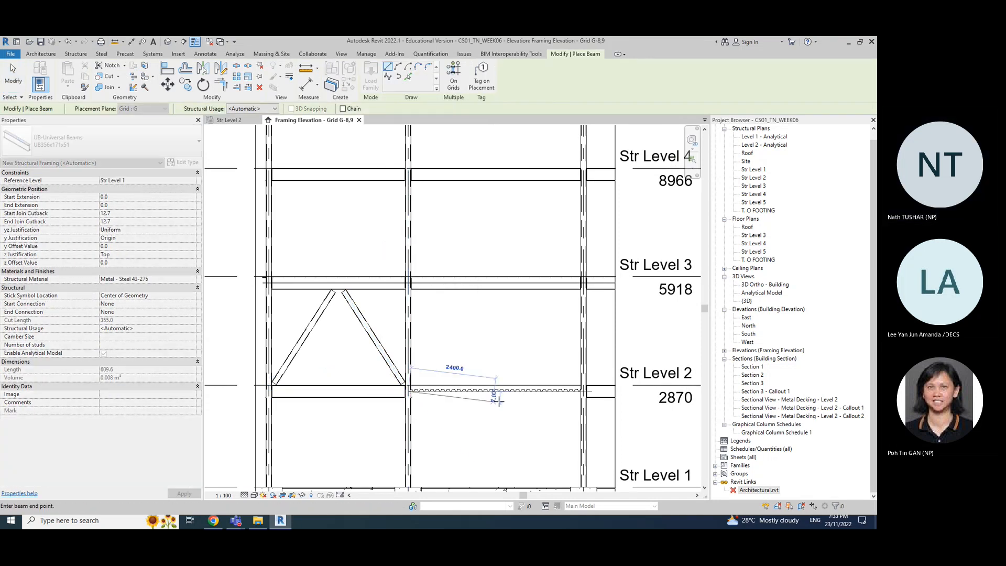
click(583, 390)
key(Escape)
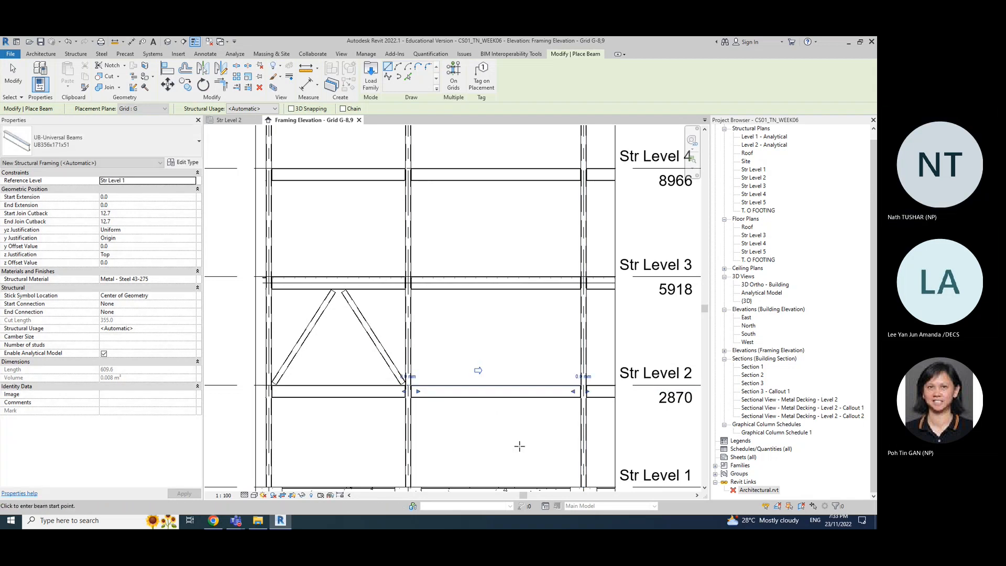
Step: Delete the newly placed UB356x171x51 beam from the Str Level 2 bay beyond grid 9
click(486, 393)
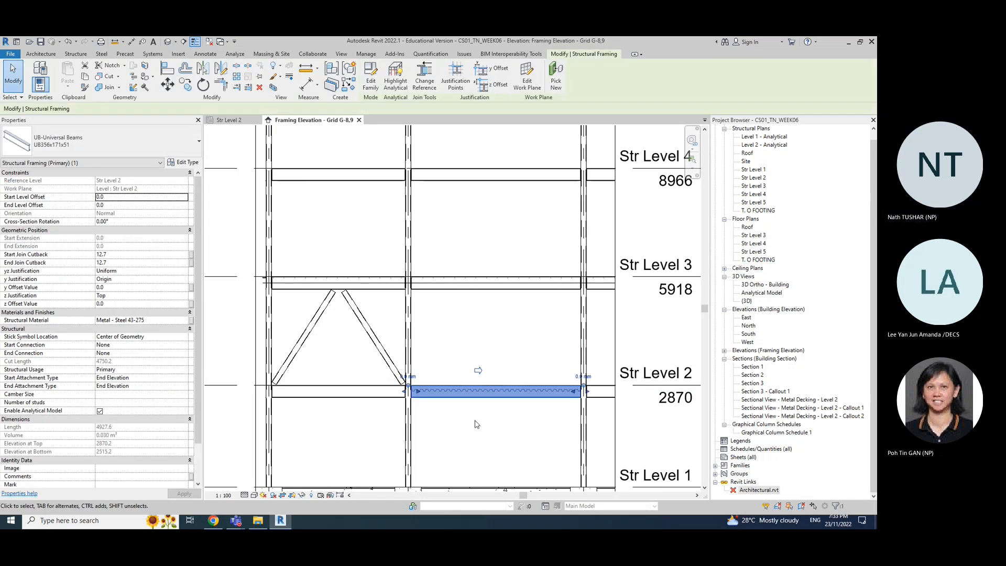
click(520, 407)
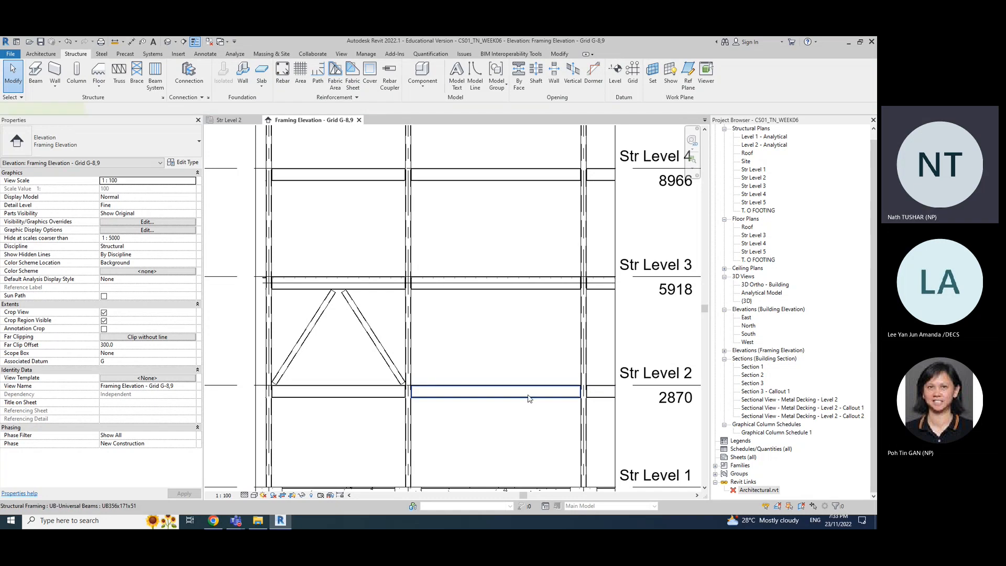
click(529, 397)
key(Delete)
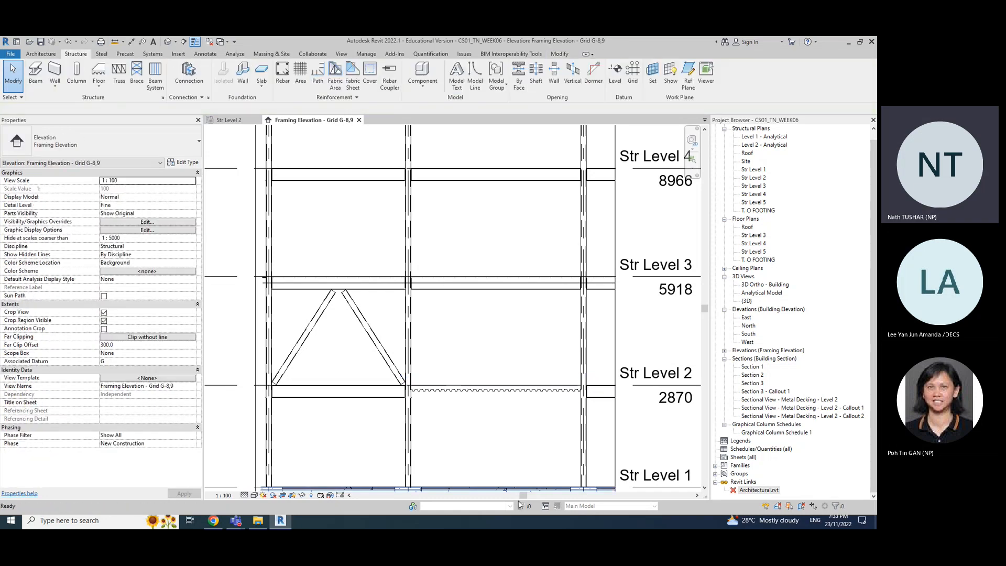
Step: Examine the types of the Str Level 2 beams on both sides of the gap and the Create Similar option on a beam and the grid 9 column
click(377, 399)
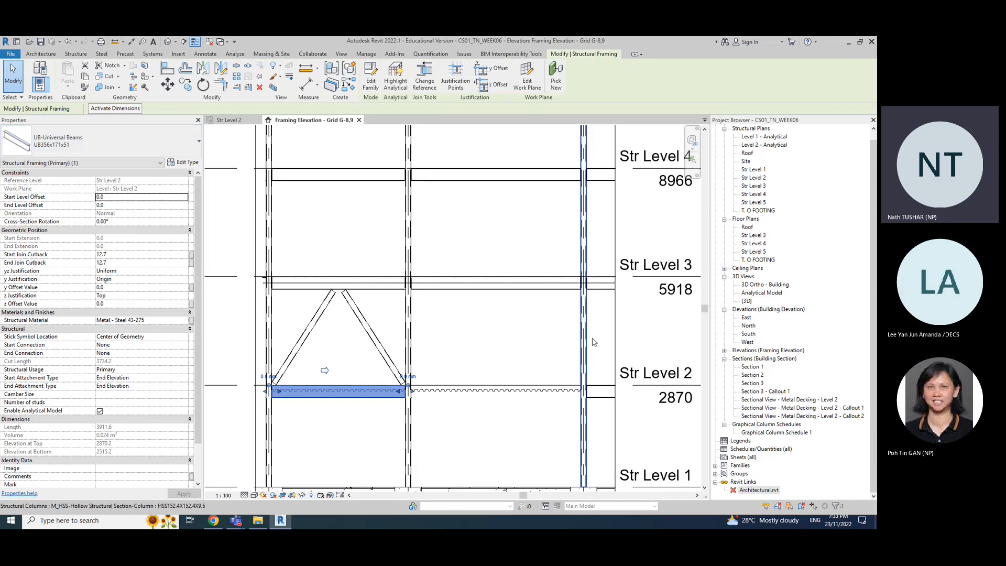
click(600, 392)
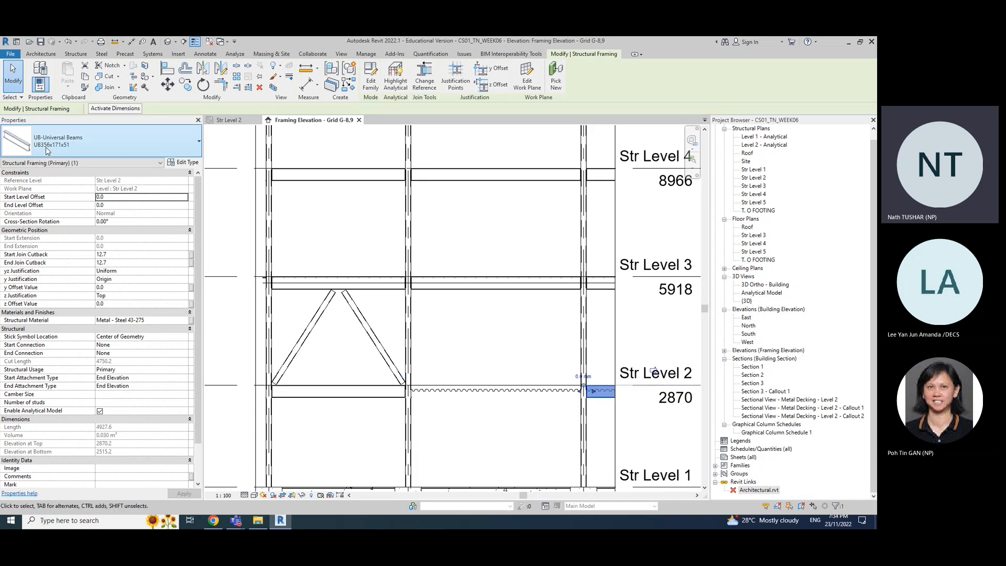
click(369, 394)
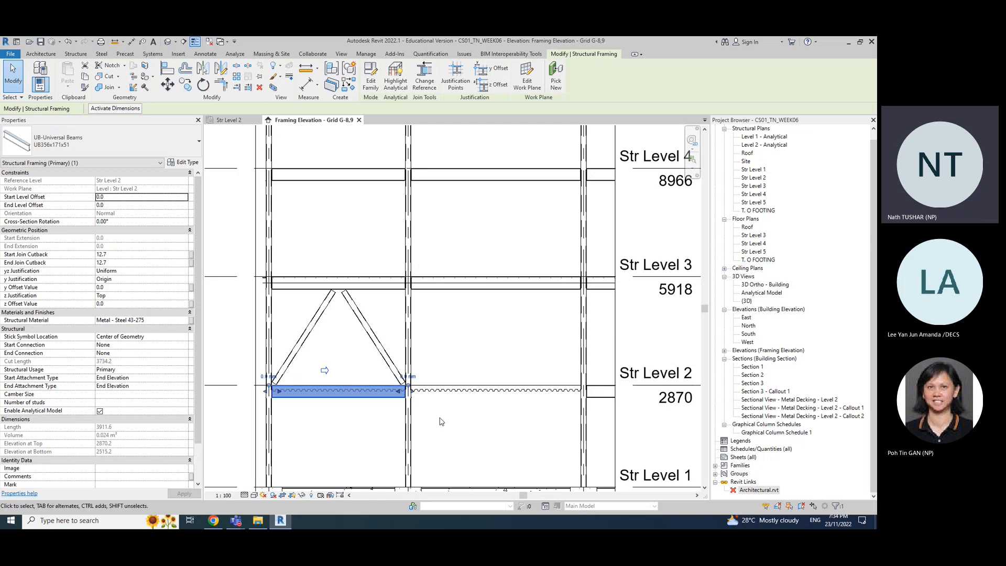
click(350, 419)
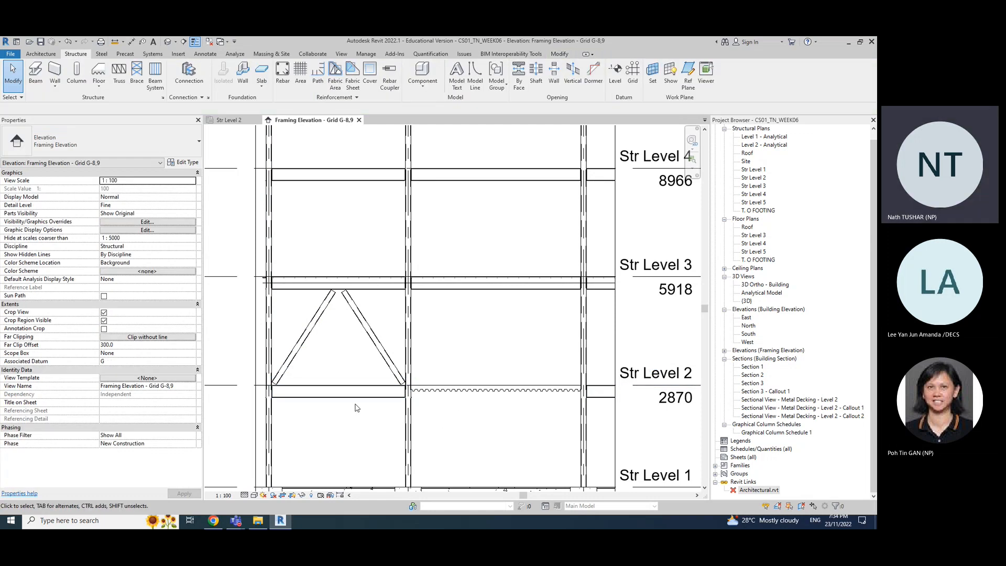
click(359, 400)
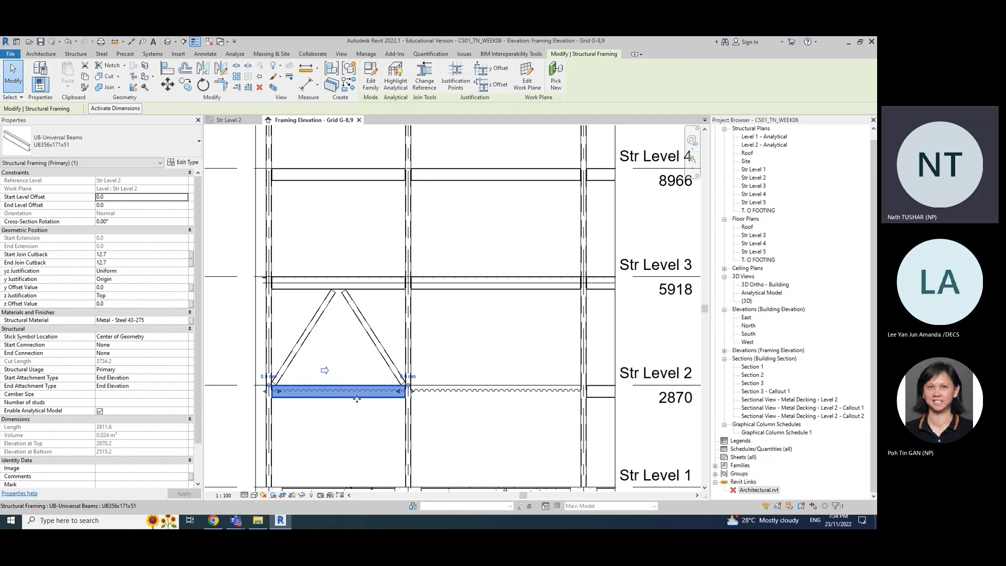
right_click(356, 396)
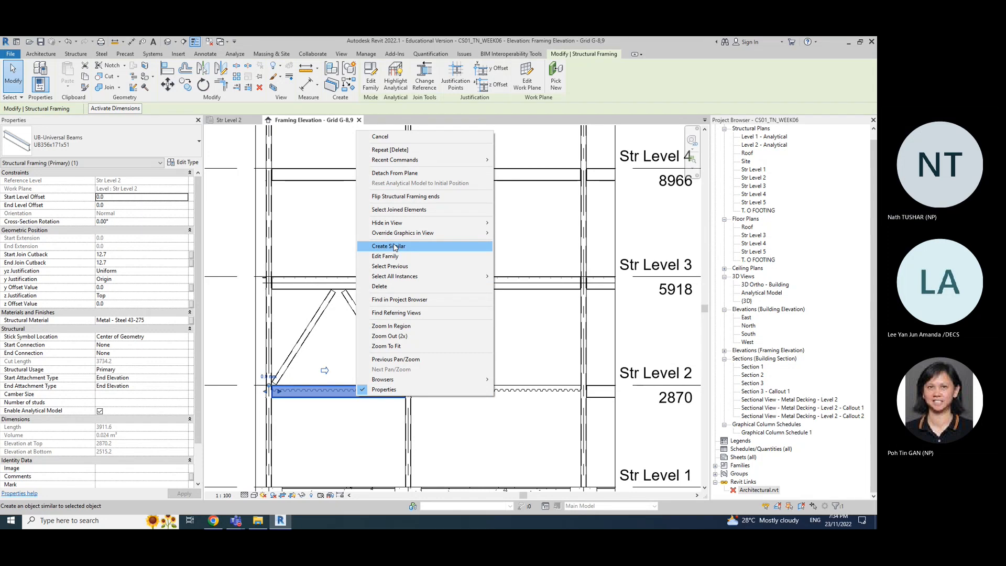
click(528, 348)
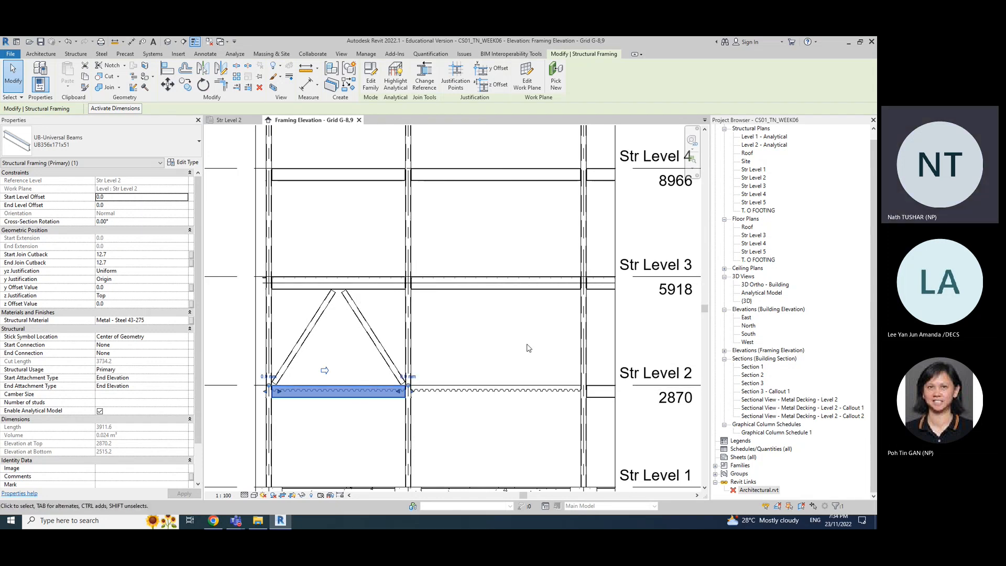
click(409, 224)
right_click(408, 224)
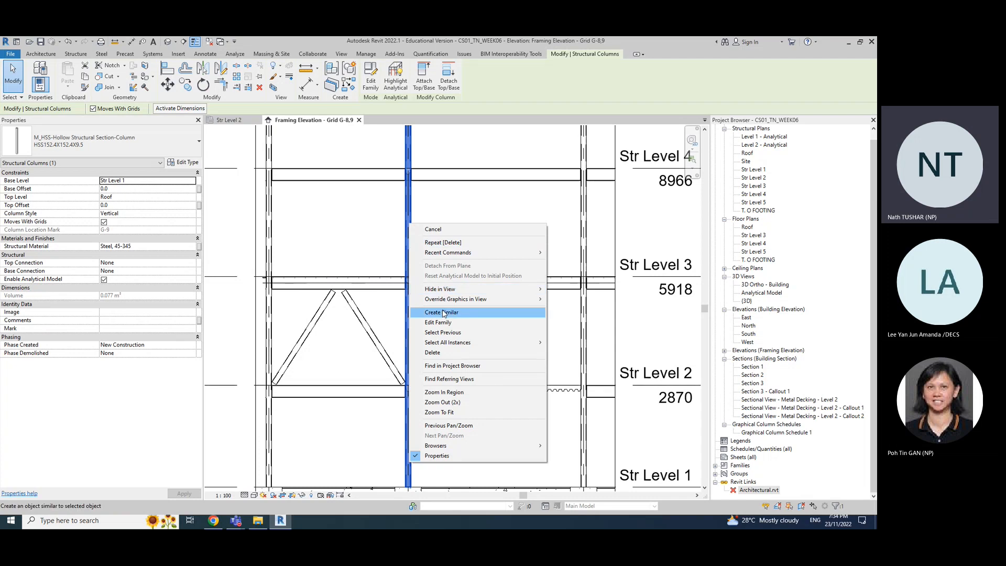
click(280, 255)
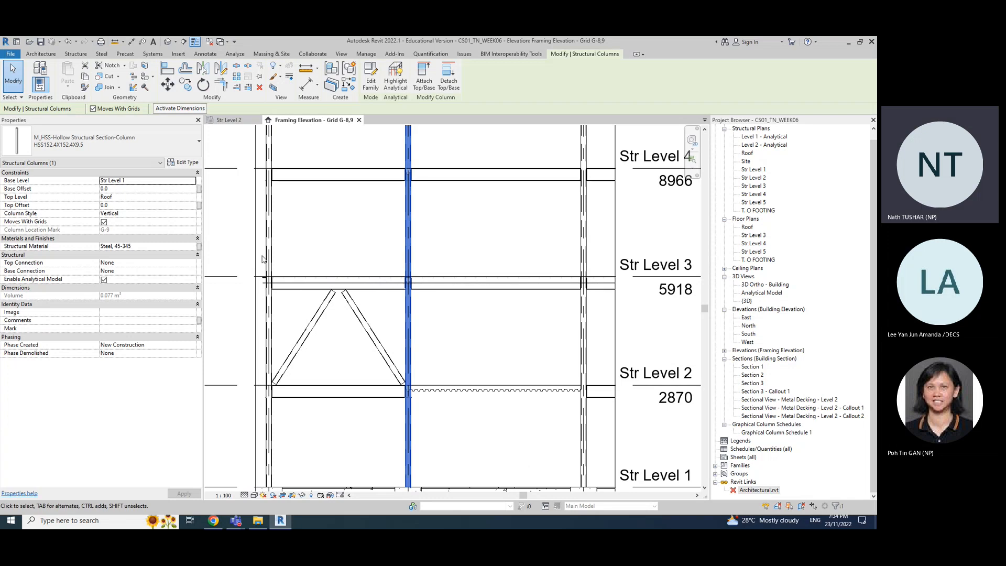
Step: Create a similar UB356x171x51 beam at Str Level 2, snapped to the beam endpoints on the grid 9 and next column centrelines
click(367, 393)
right_click(368, 392)
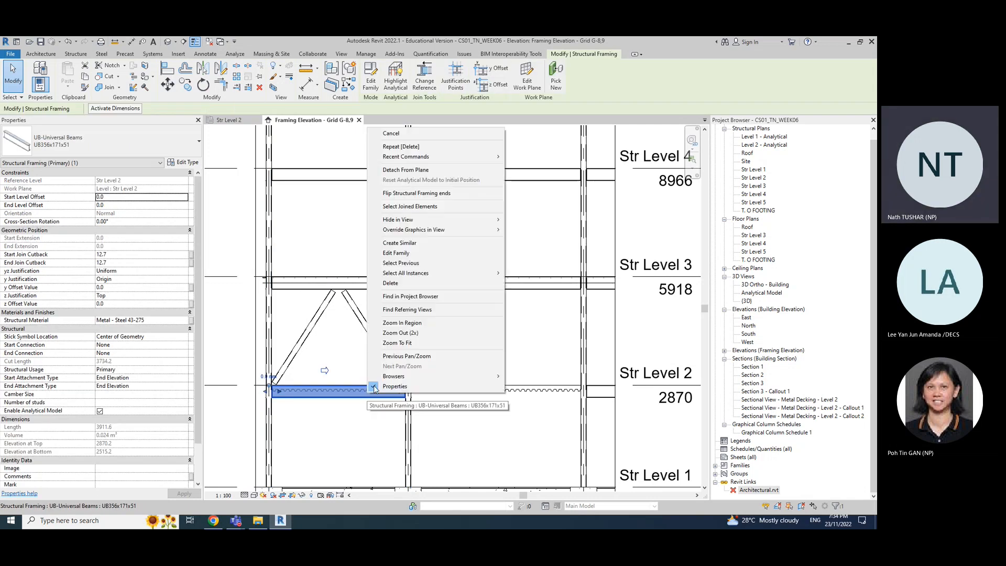
click(398, 243)
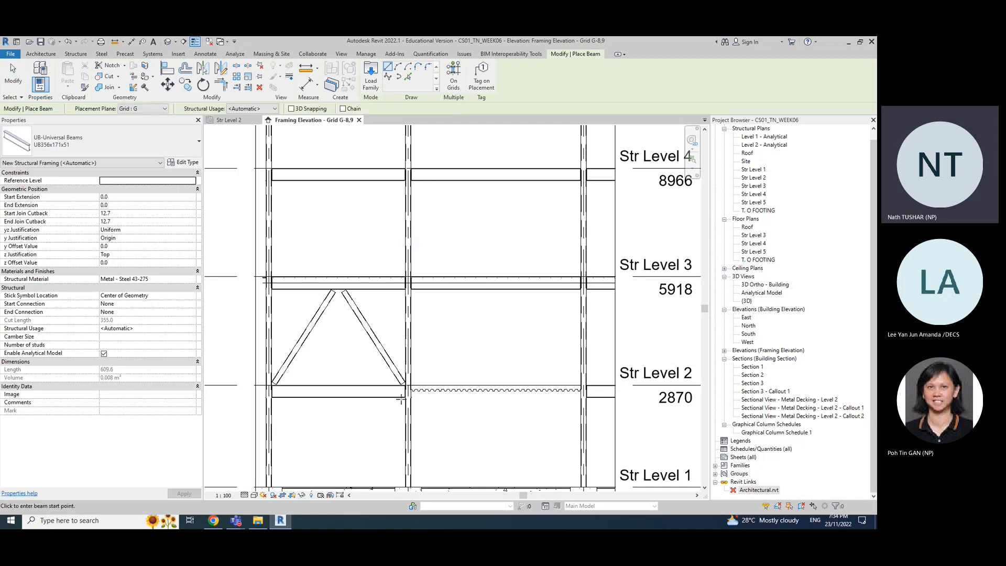
scroll(412, 324, up, 5)
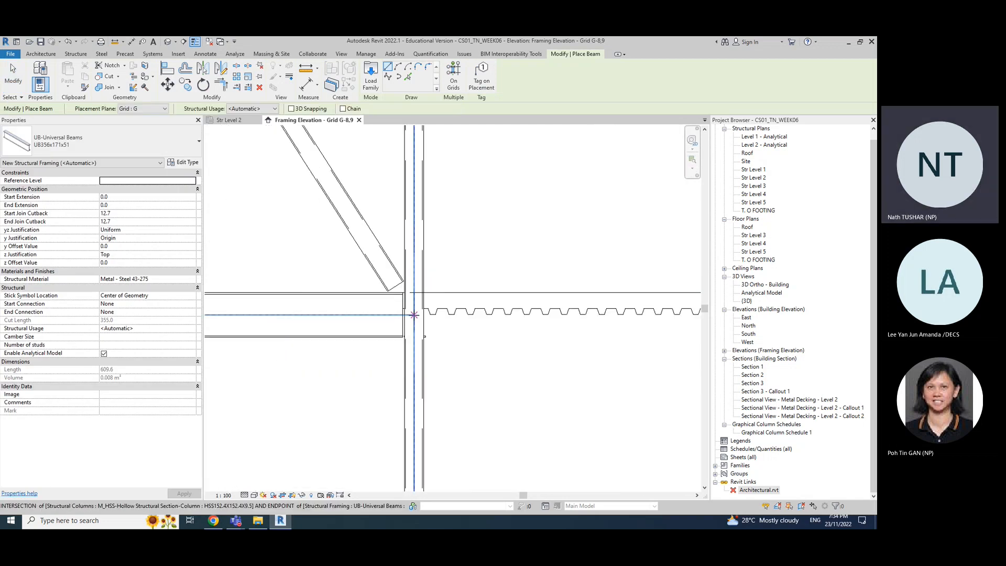
click(414, 314)
scroll(467, 434, down, 5)
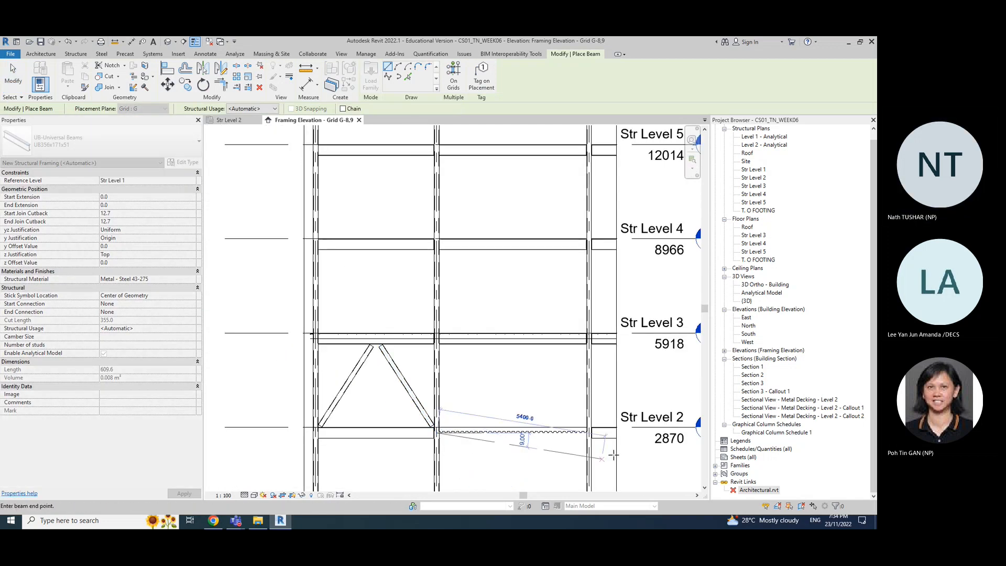
scroll(612, 455, up, 5)
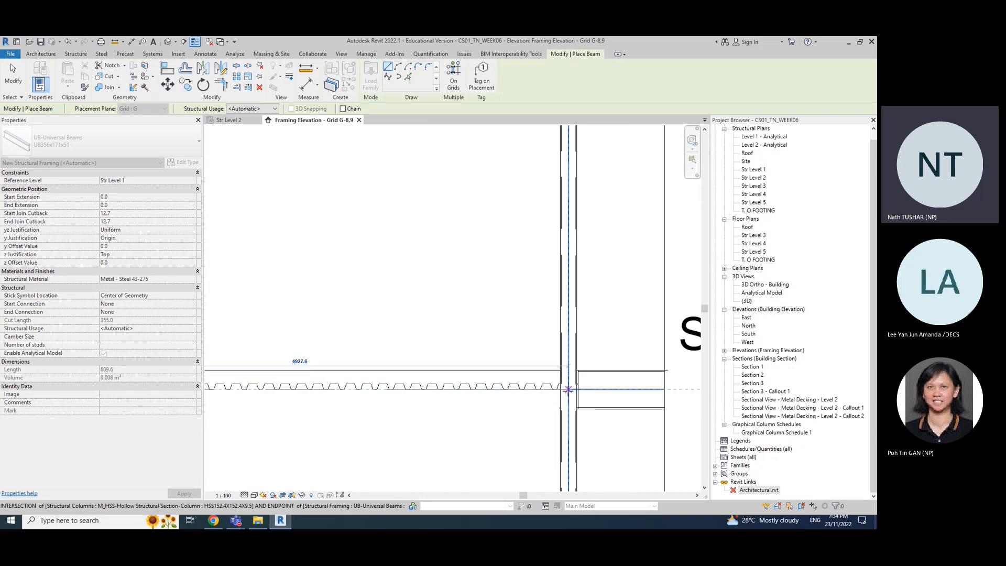
click(568, 390)
scroll(456, 422, down, 5)
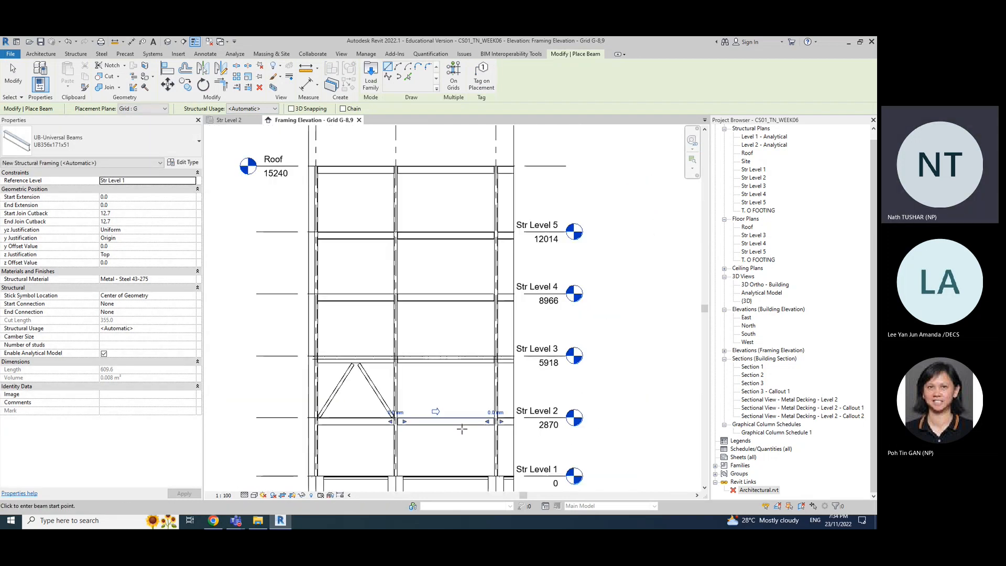
key(Escape)
key(Escape)
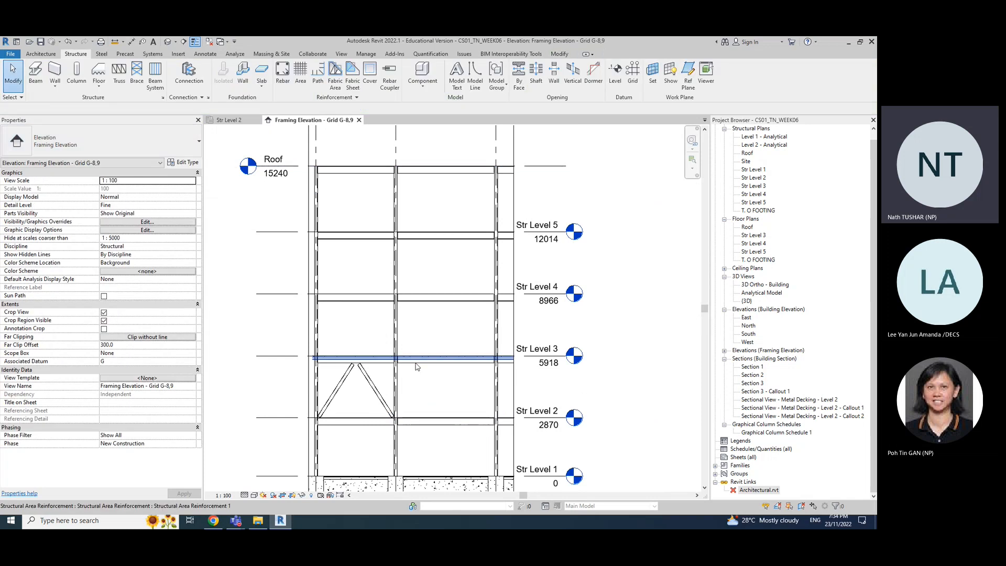
Step: Delete the re-created Str Level 2 beam between the grid 9 column and the next column
middle_drag(430, 409, 482, 334)
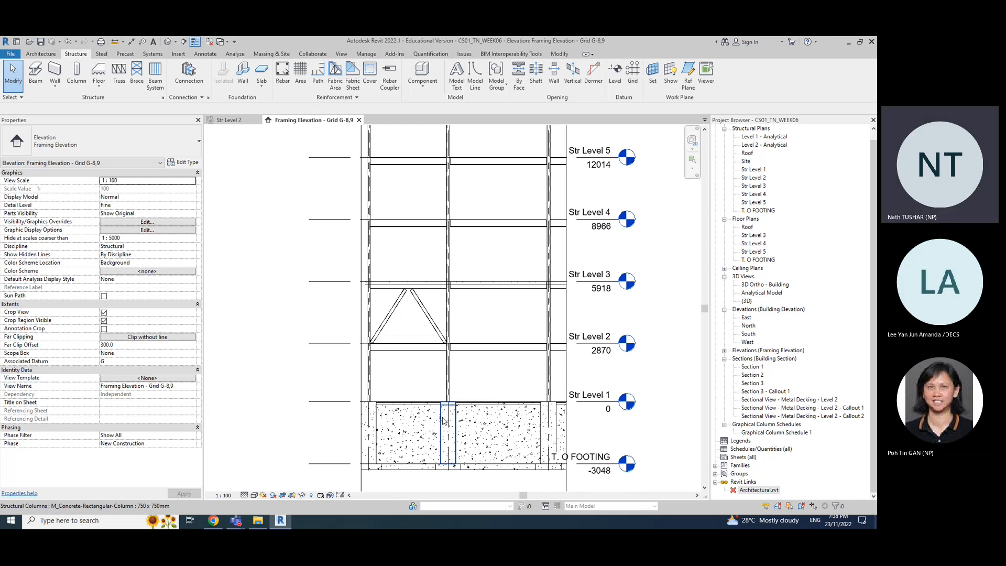
click(504, 366)
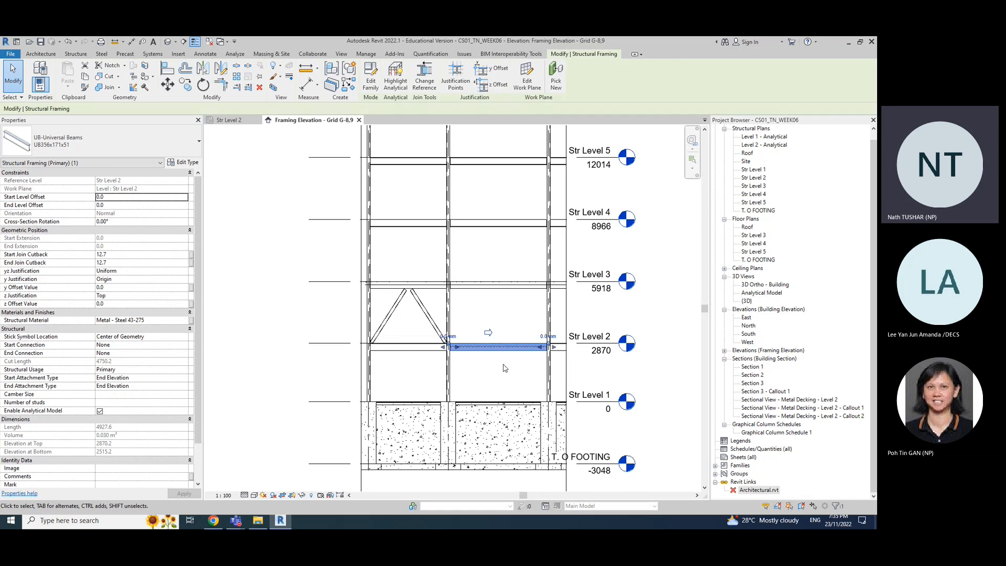
key(Escape)
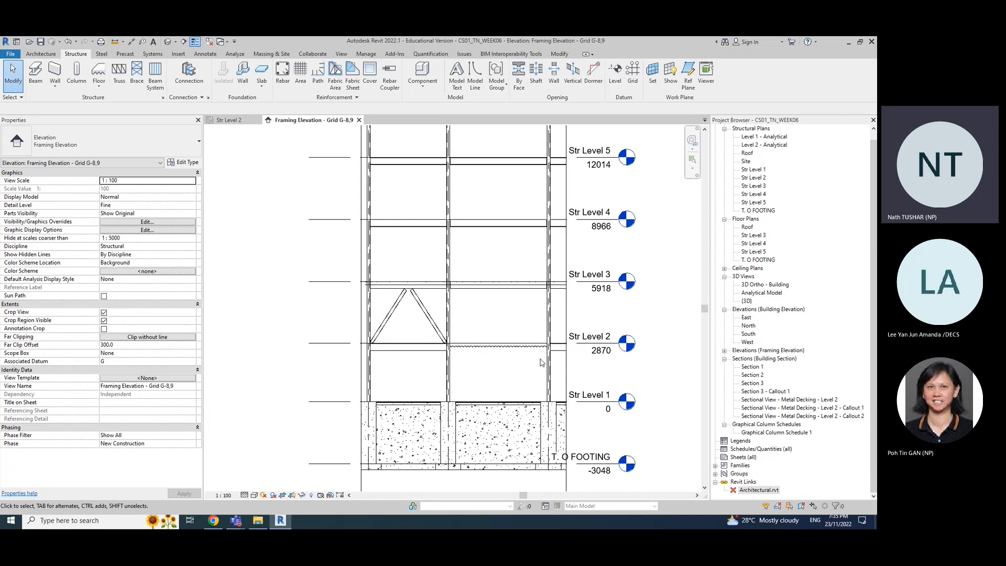
Step: Create a UB356x171x51 beam similar to the braced bay's Str Level 2 beam, snapped between the grid 9 column and the next column
scroll(451, 361, up, 3)
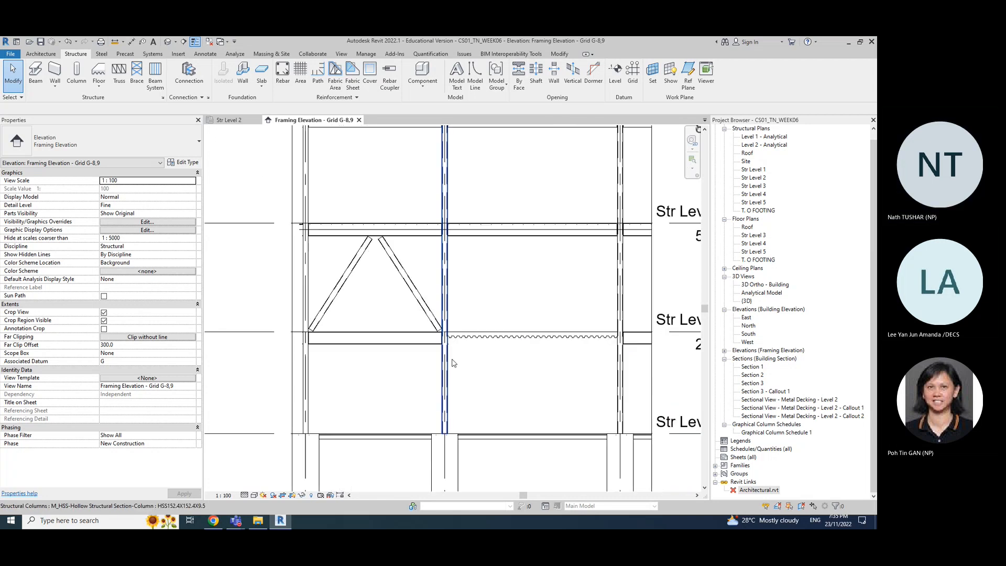
click(412, 345)
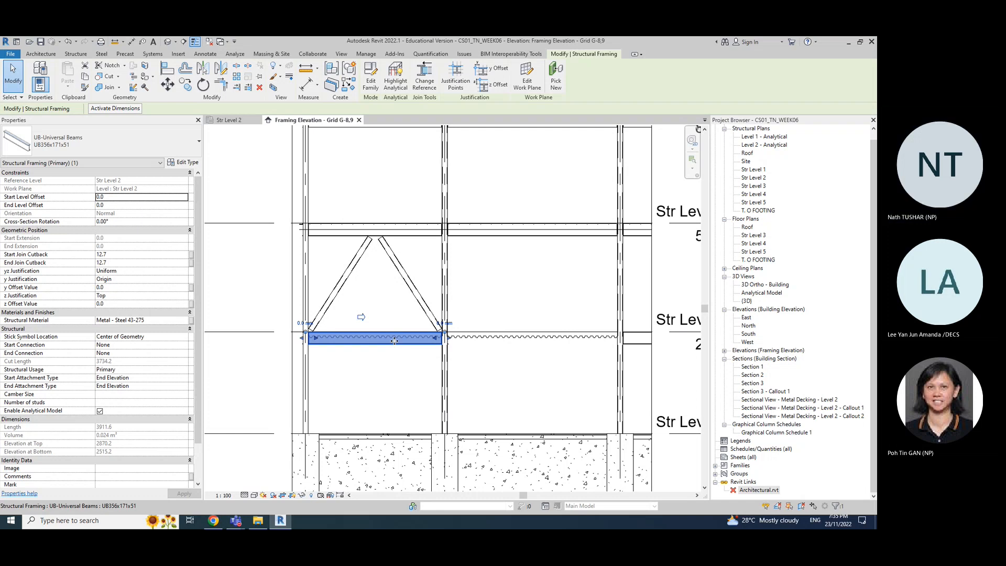
right_click(396, 344)
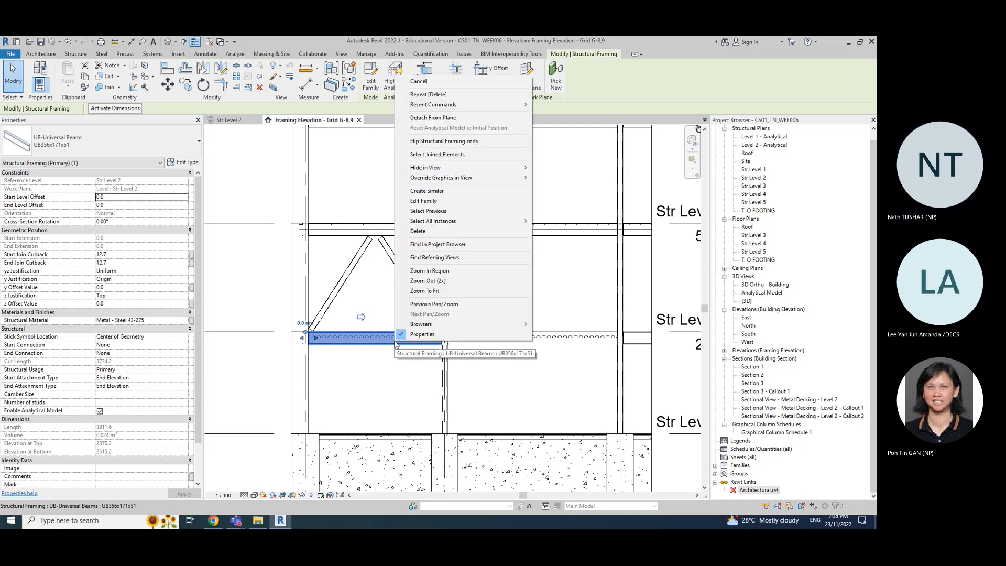
click(439, 192)
scroll(430, 332, up, 4)
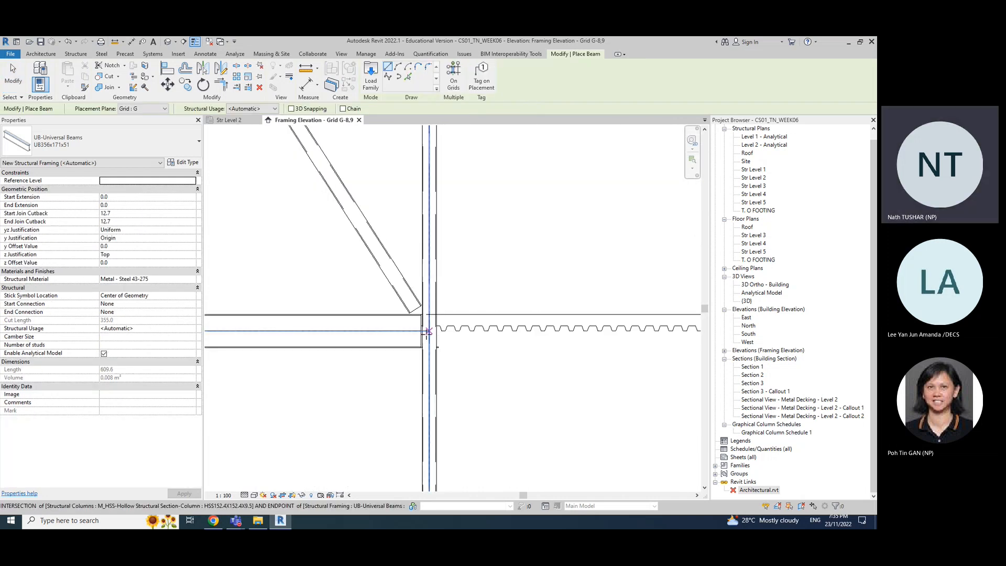
click(429, 331)
scroll(524, 398, down, 4)
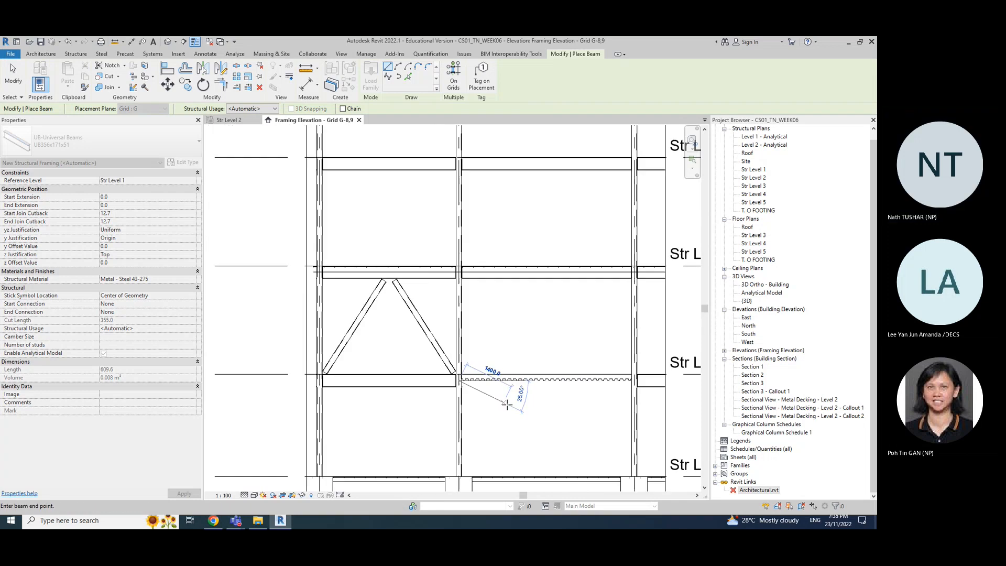
scroll(591, 390, up, 6)
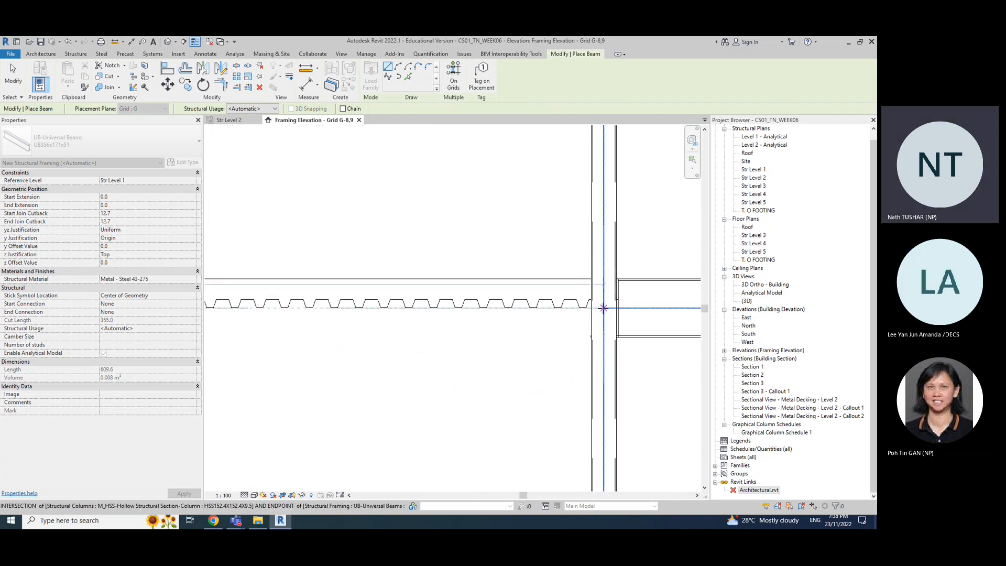
click(603, 308)
scroll(521, 379, down, 8)
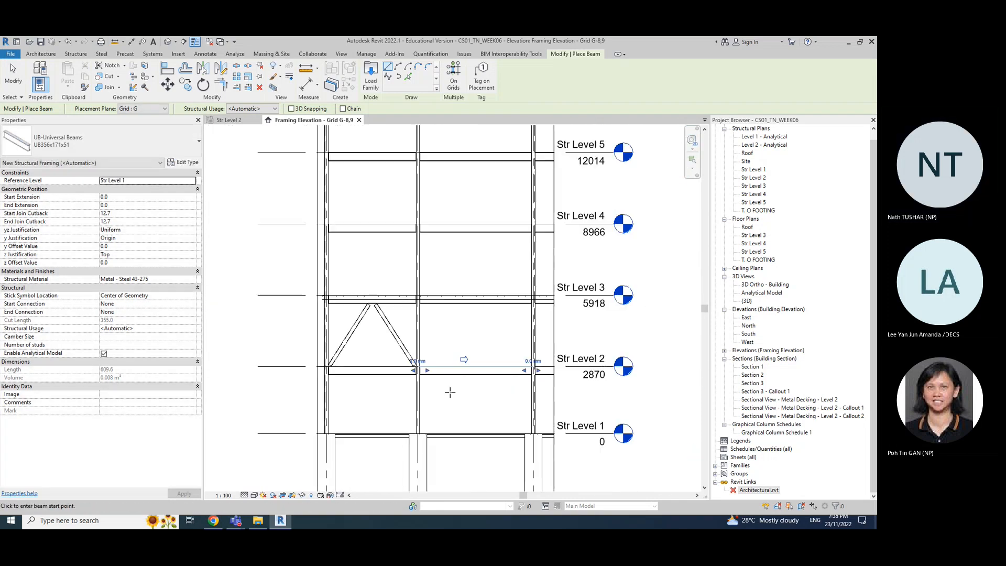
key(Escape)
key(Escape)
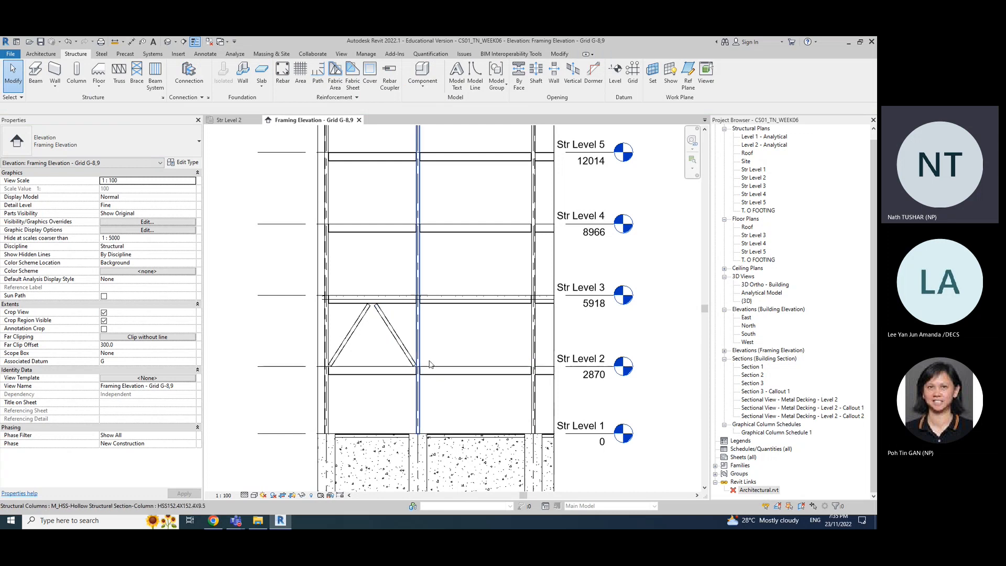
Step: Check the elevation for hidden elements with Reveal Hidden Elements, and return to the normal view
click(443, 373)
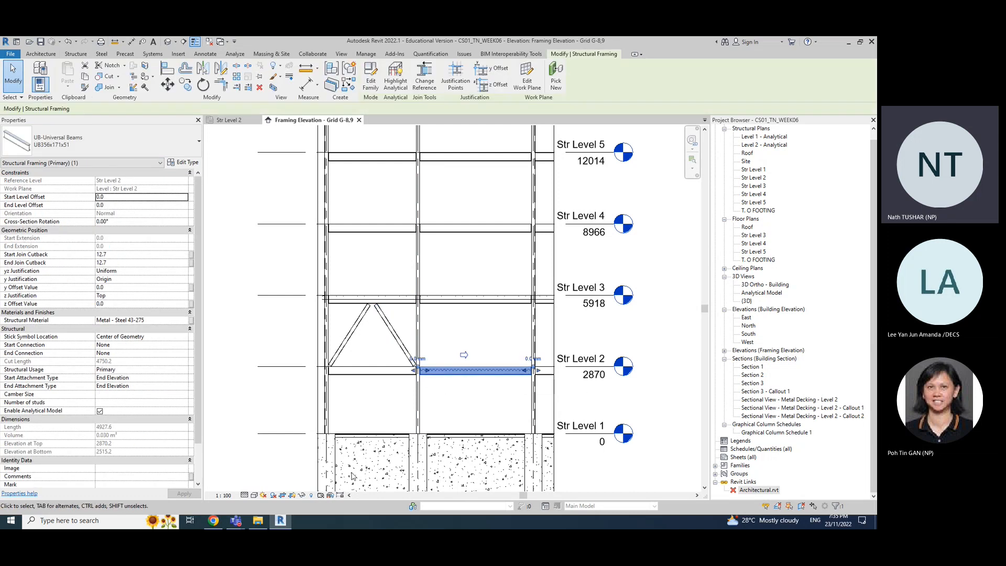
click(310, 496)
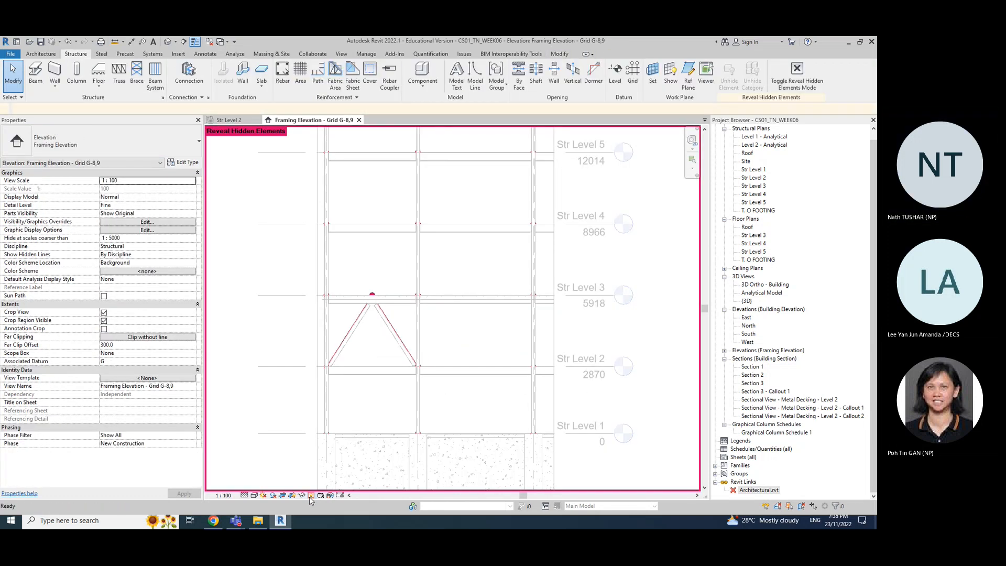
click(310, 496)
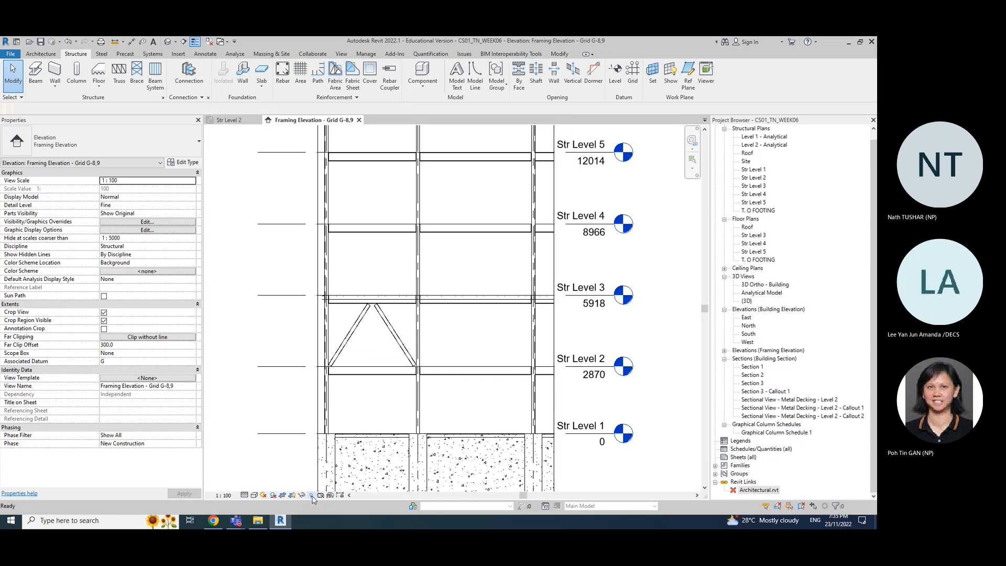
Step: Hide only the Str Level 2 beam in the bay beyond grid 9 in this elevation
click(463, 371)
right_click(463, 372)
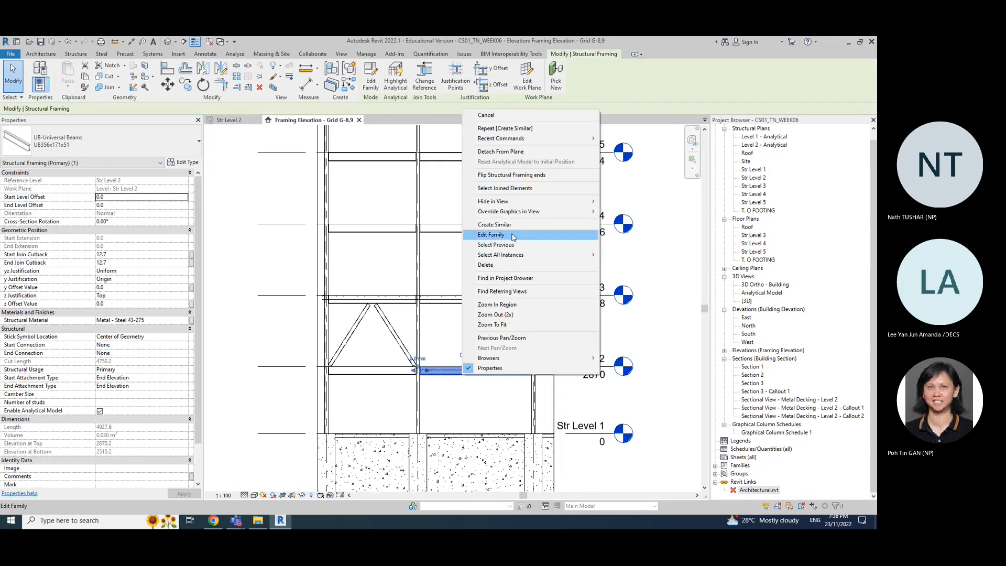
mouse_move(524, 201)
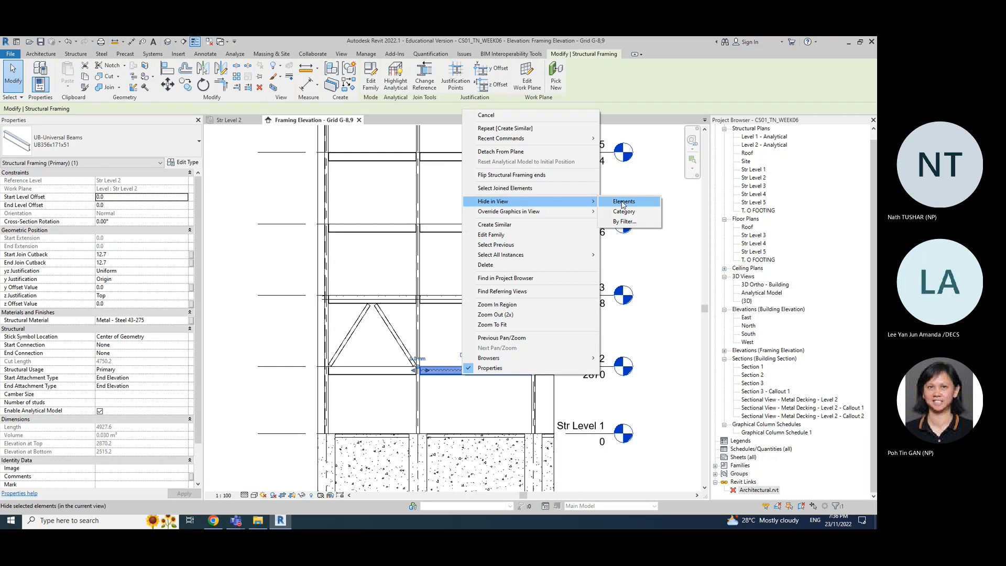
click(622, 203)
Step: Remove the HSS152.4X152.4X9.5 brace that slopes down to the grid 9 column
click(406, 354)
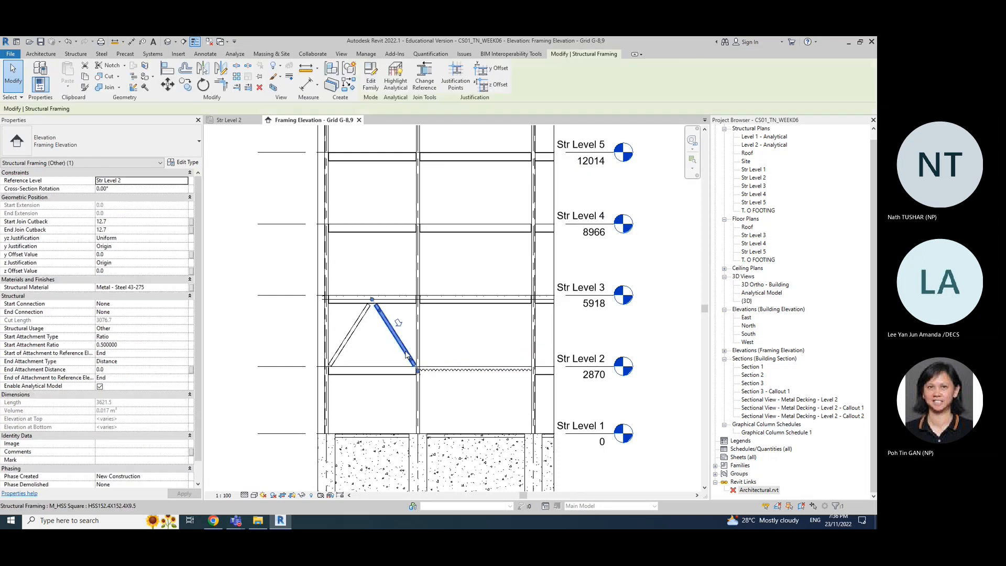
key(e)
key(h)
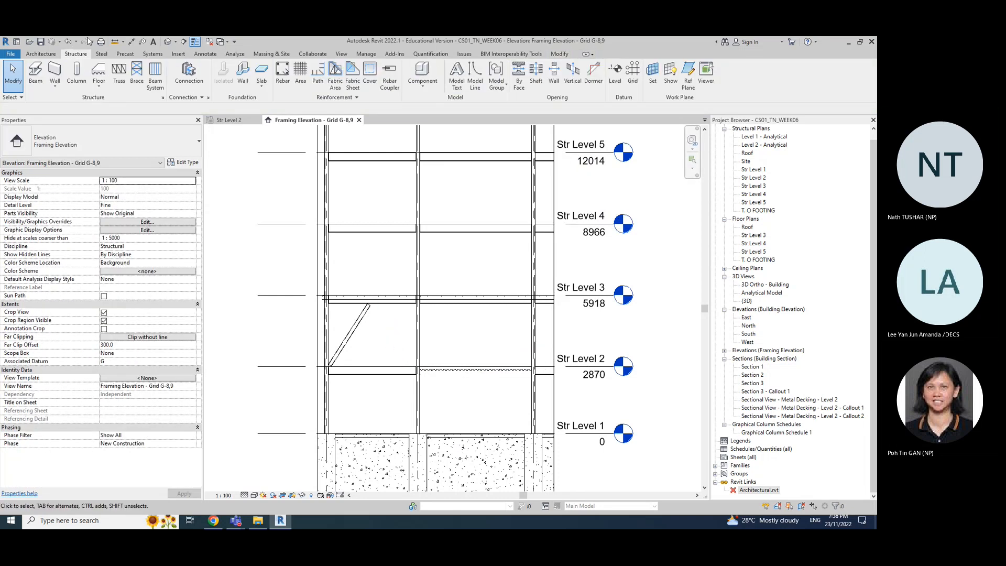
Step: Try to place a UB356x171x51 brace from the Str Level 3 beam's midpoint down to the grid 9 column at Str Level 2
click(137, 73)
scroll(366, 311, up, 4)
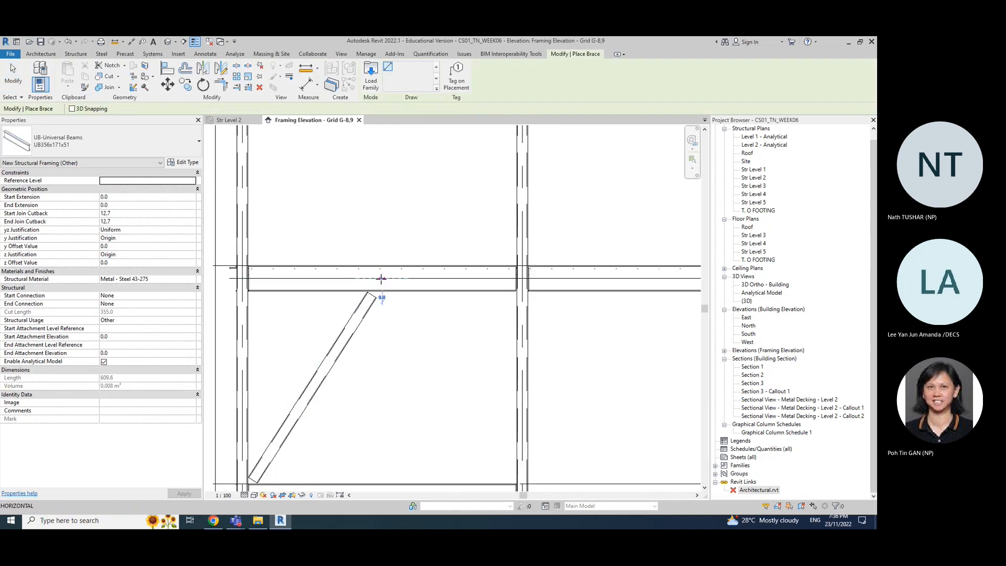
click(380, 278)
scroll(461, 431, down, 2)
middle_drag(470, 428, 471, 337)
scroll(488, 367, up, 2)
scroll(487, 360, up, 2)
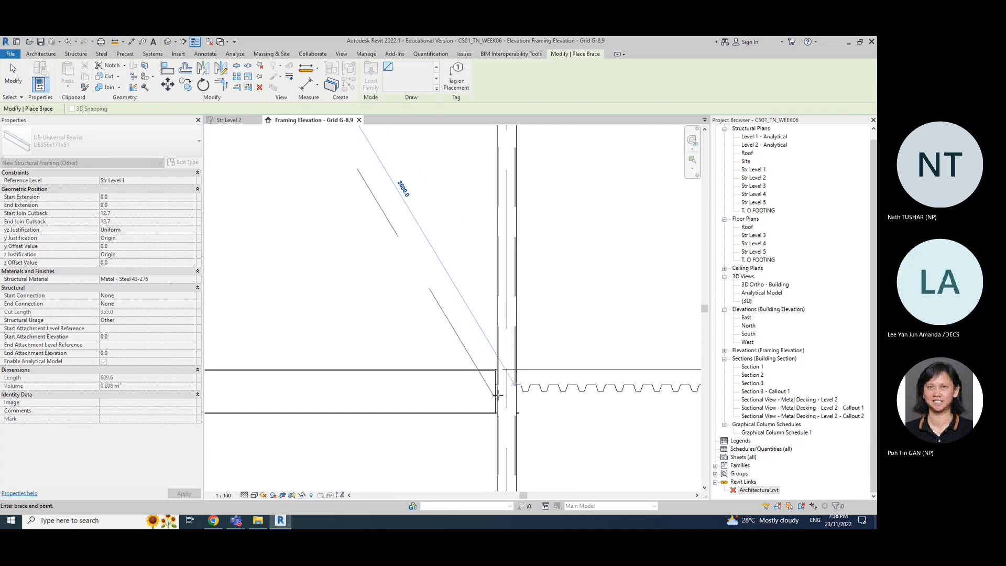
click(506, 392)
key(Escape)
key(Escape)
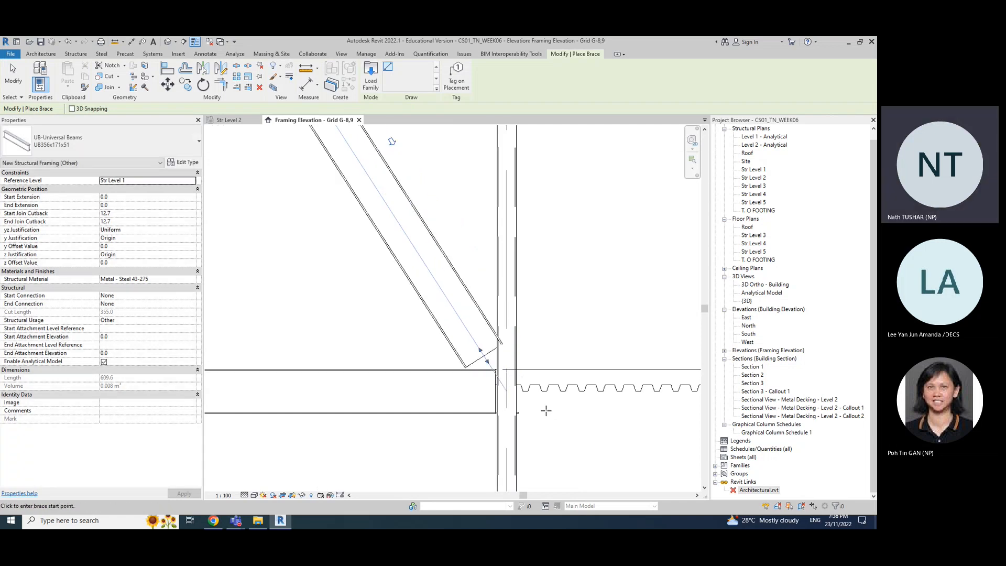
scroll(478, 377, down, 4)
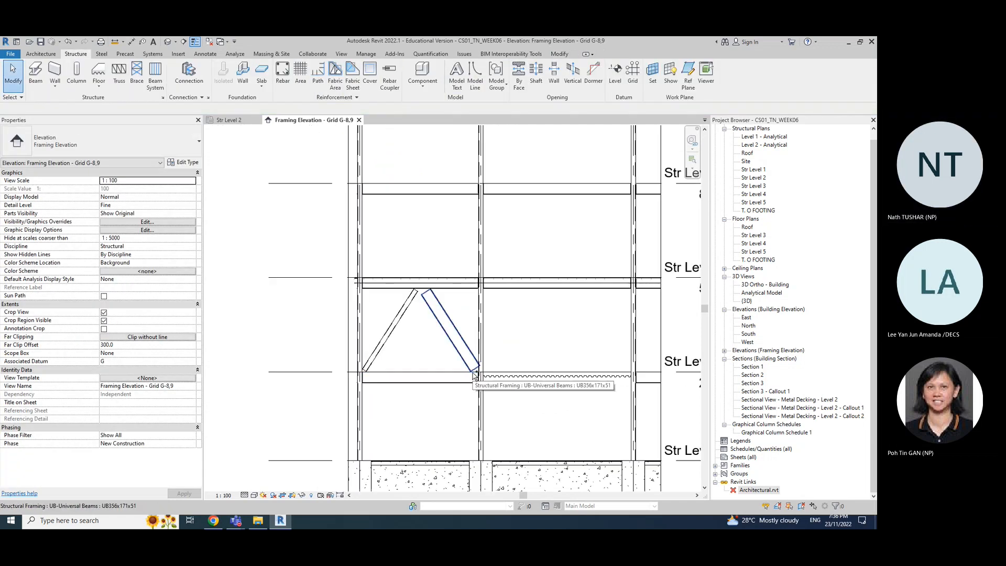
scroll(474, 376, up, 4)
scroll(471, 372, down, 4)
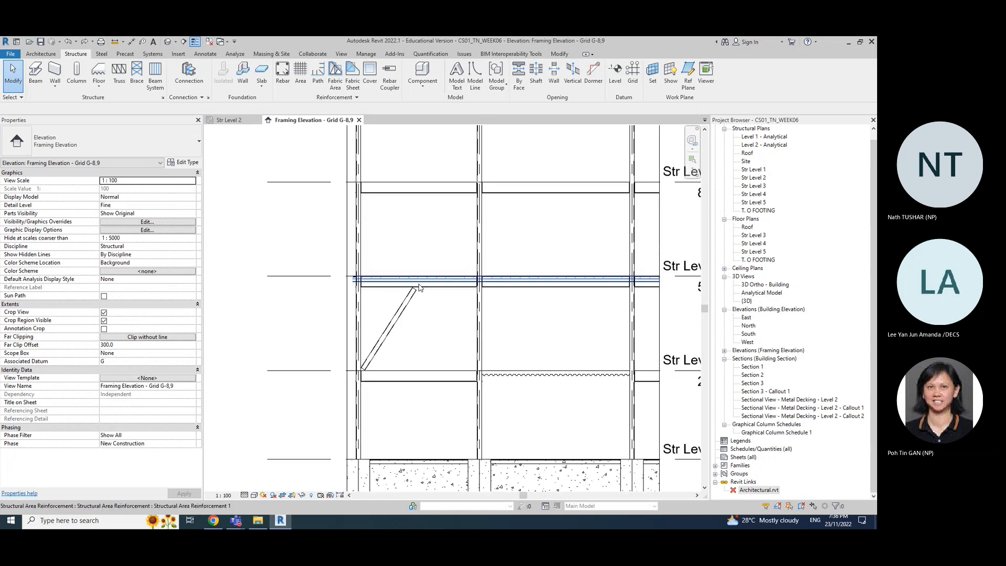
Step: Draw the UB356x171x51 brace again, ending on the Str Level 2 beam's endpoint at the grid 9 column, and delete it
scroll(413, 281, up, 1)
click(137, 74)
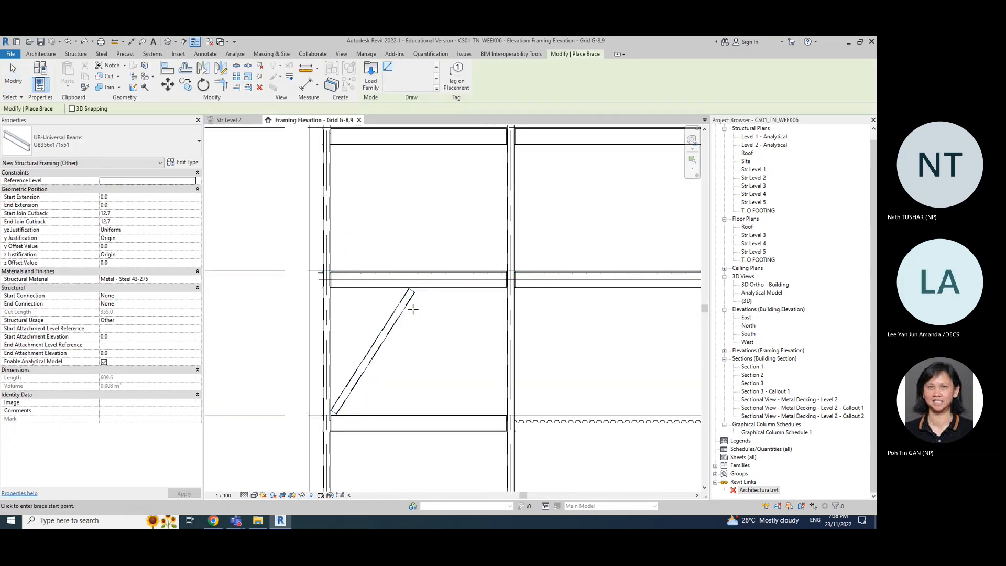
click(418, 279)
scroll(461, 236, up, 5)
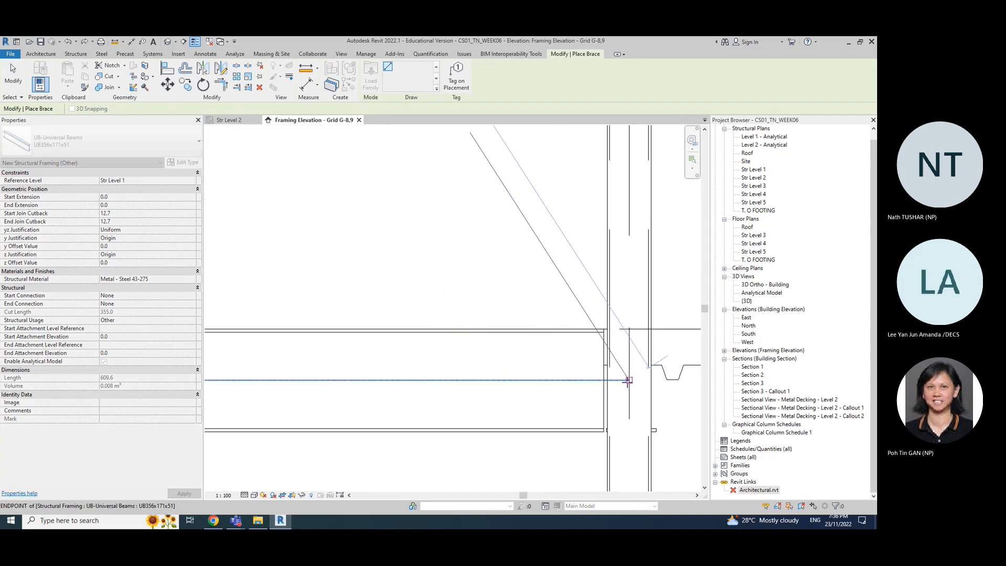
click(628, 381)
scroll(628, 383, down, 5)
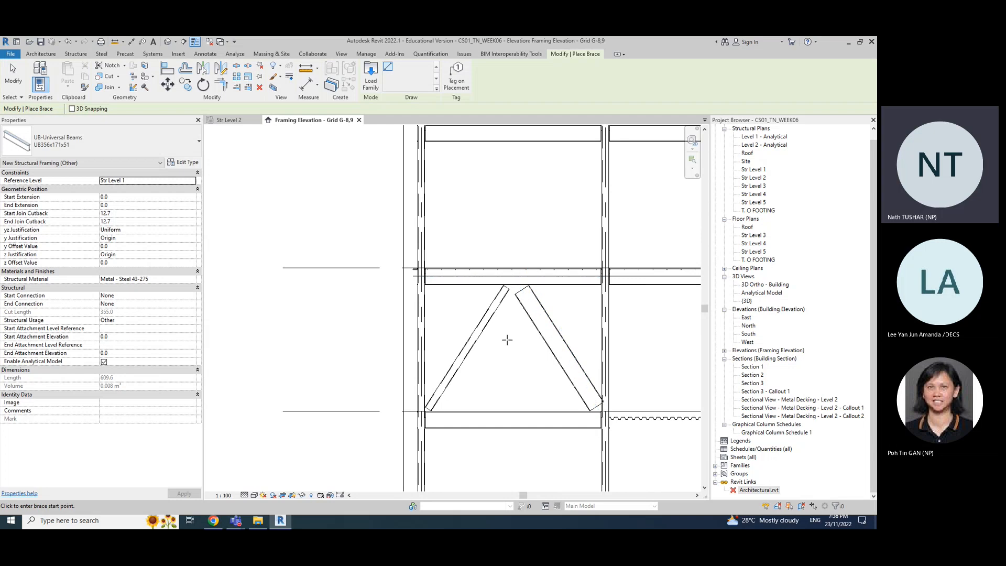
key(Escape)
key(Escape)
click(558, 330)
key(Delete)
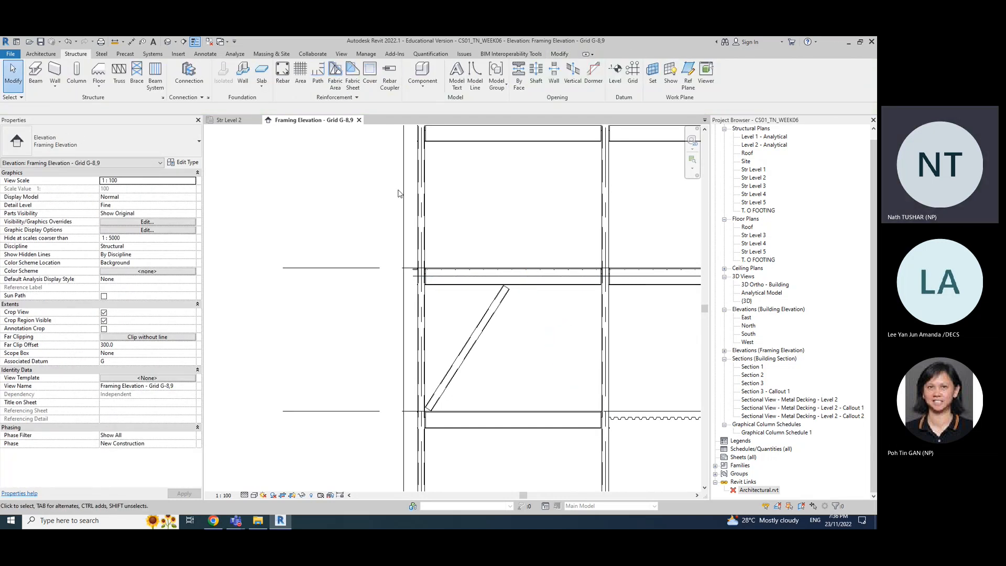
Step: Place an M_HSS Square HSS152.4X152.4X9.5 brace from the Str Level 3 beam's midpoint to the Str Level 2 beam's end at grid 9
click(137, 83)
click(94, 141)
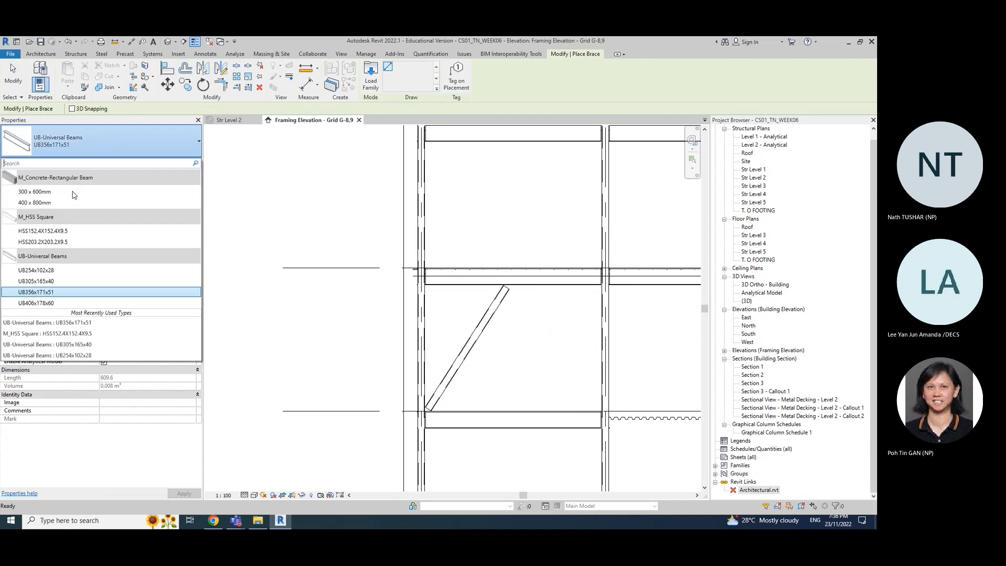
click(51, 231)
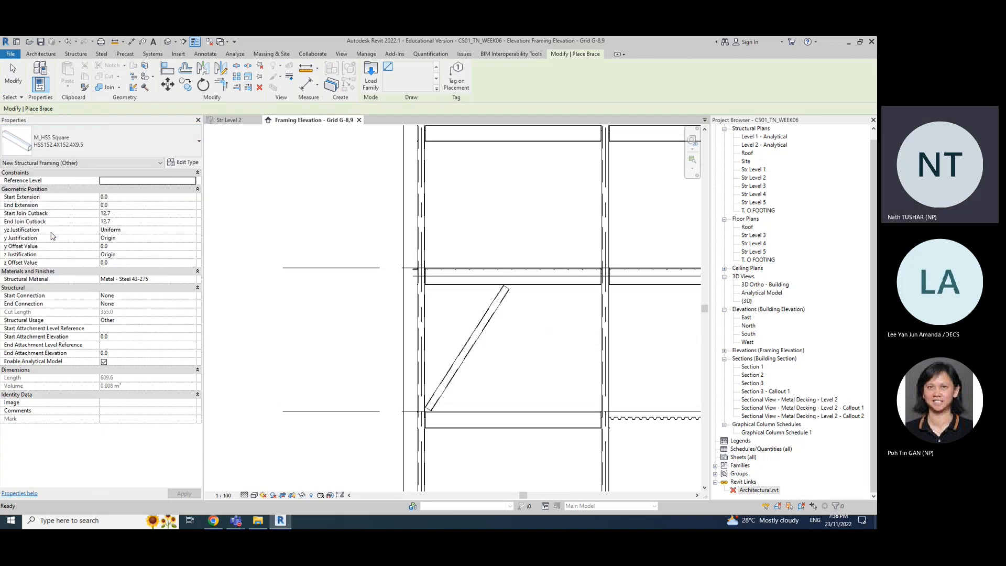
click(513, 276)
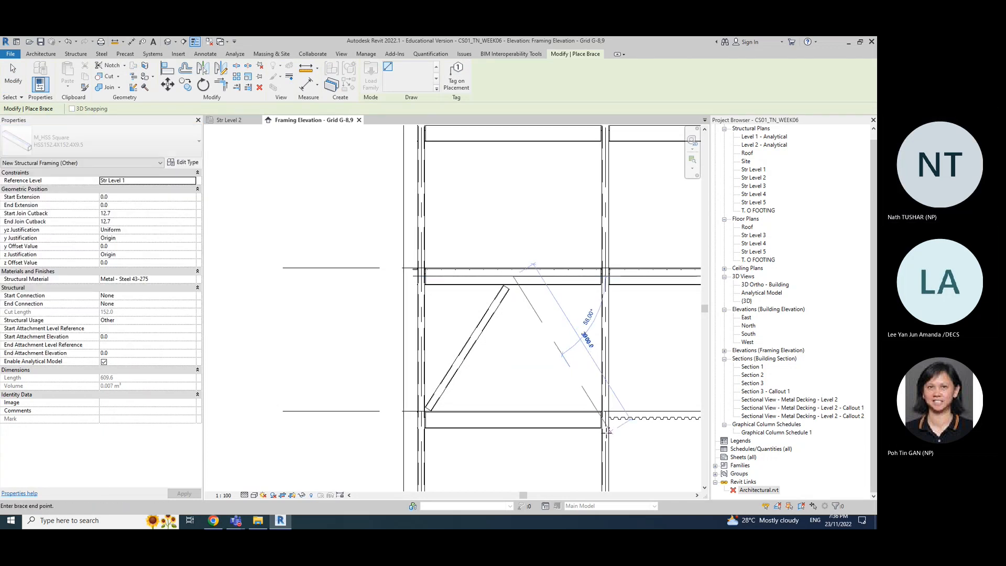
scroll(604, 404, up, 3)
click(606, 394)
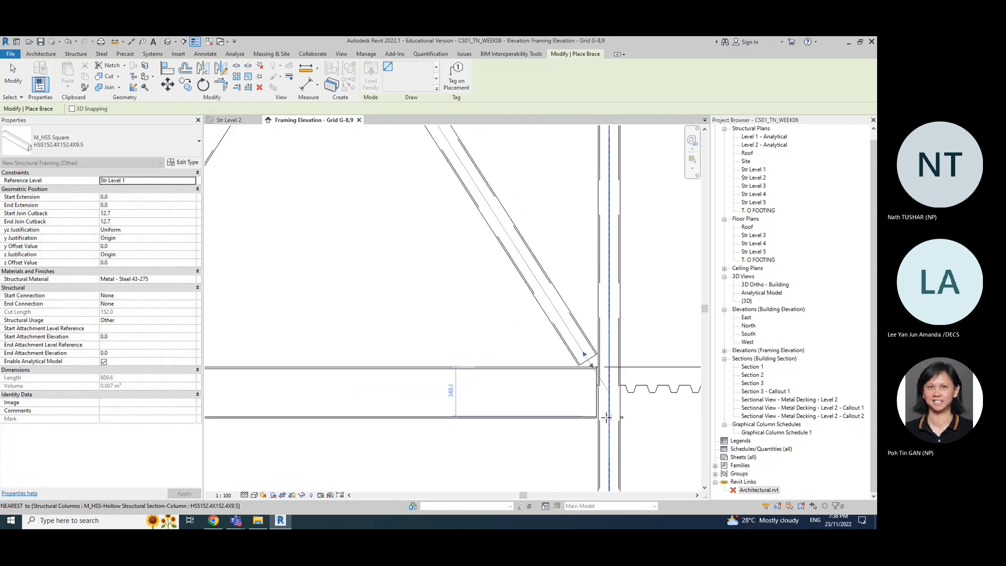
scroll(605, 416, down, 3)
scroll(604, 420, down, 3)
key(Escape)
key(Escape)
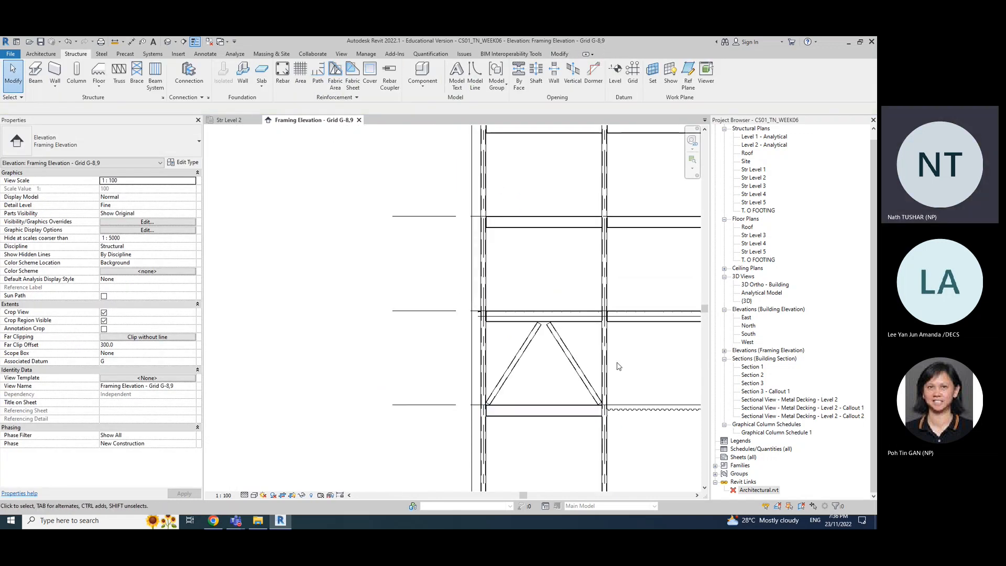
scroll(619, 366, down, 2)
middle_drag(624, 364, 465, 325)
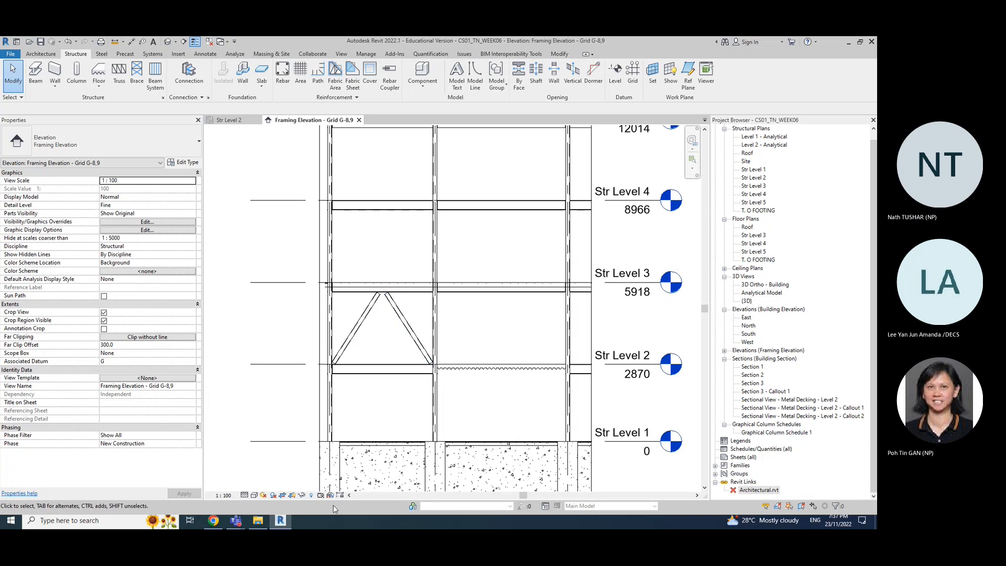
Step: Reveal the hidden elements, unhide the Str Level 2 beam beyond grid 9, and return to the normal view
click(311, 495)
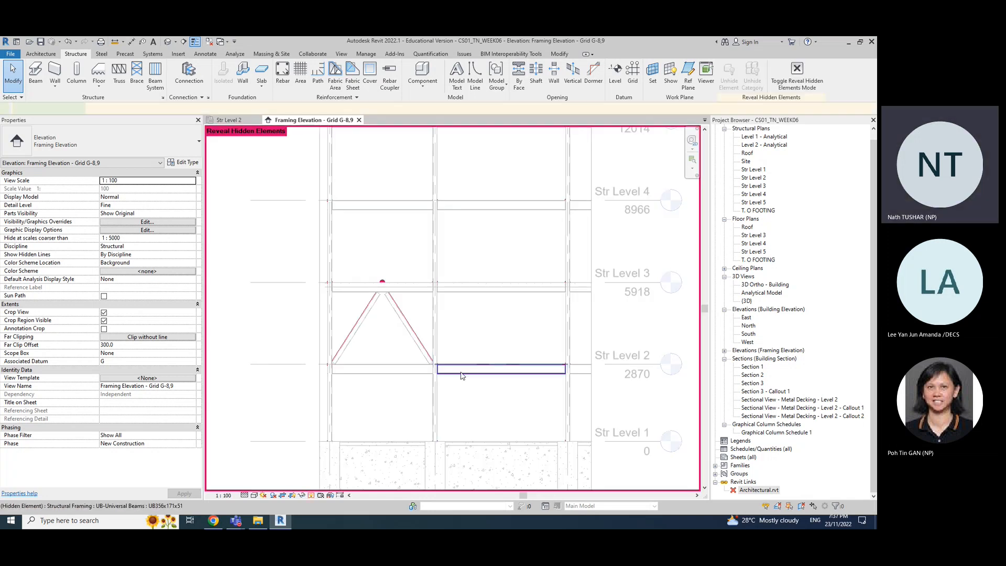
right_click(461, 369)
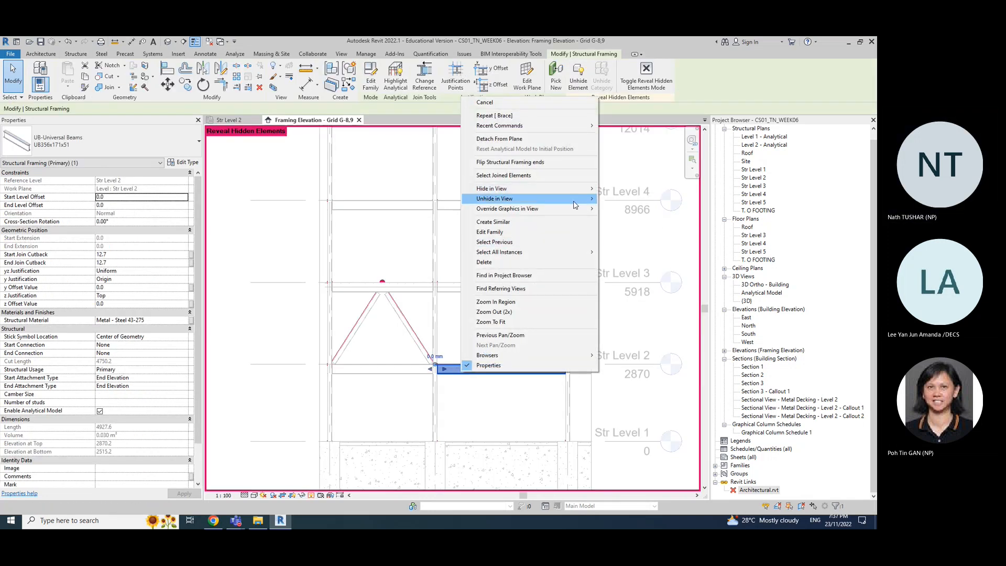
click(616, 201)
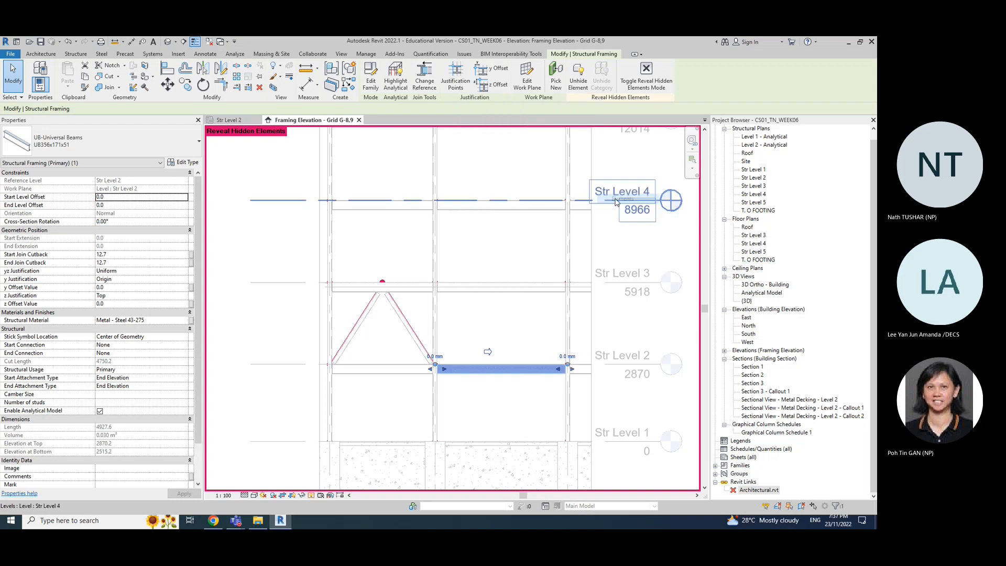
click(311, 495)
click(522, 411)
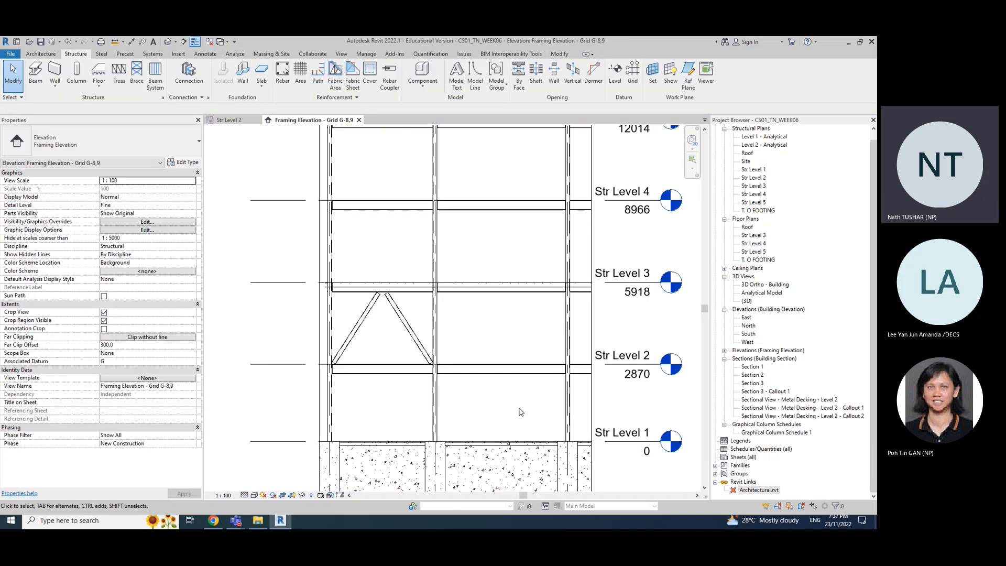
Step: Delete the newly placed HSS brace running down to the grid 9 column
click(399, 316)
key(Delete)
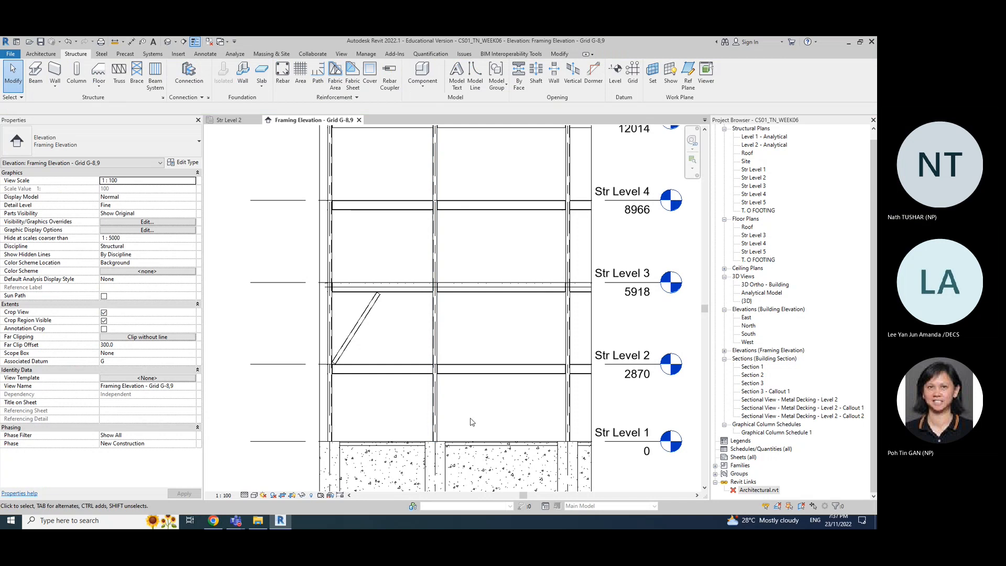
scroll(492, 399, up, 1)
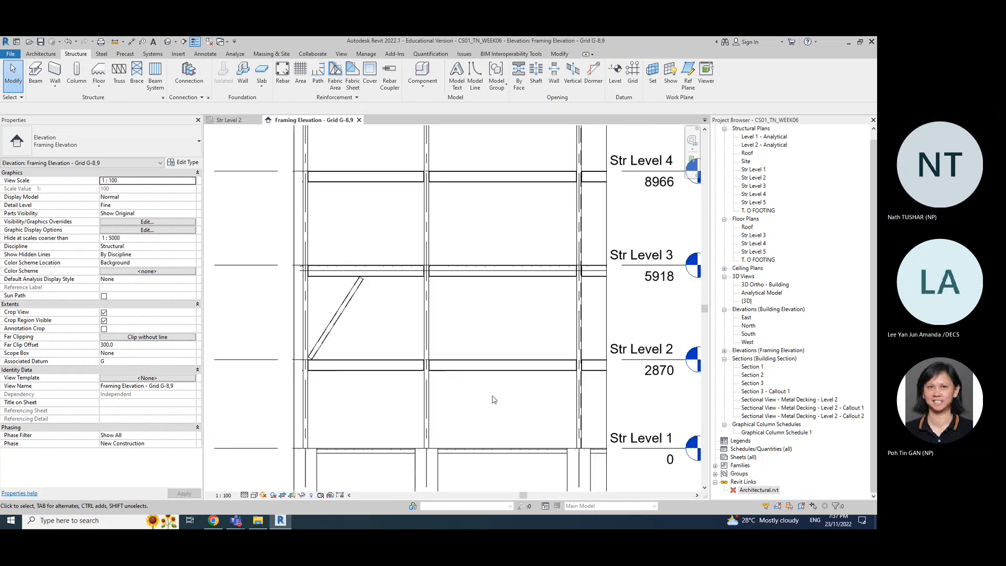
middle_drag(512, 399, 462, 392)
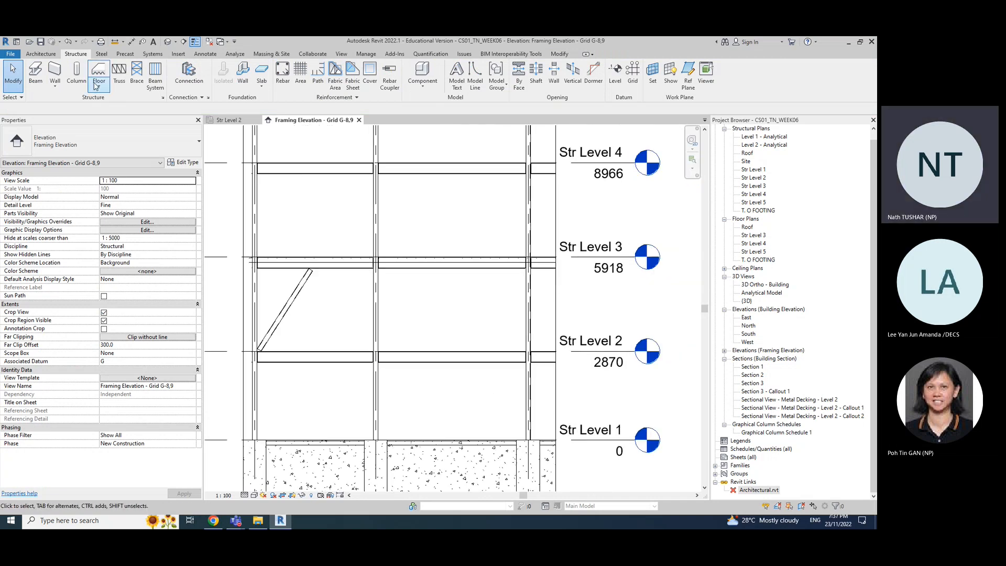
click(137, 78)
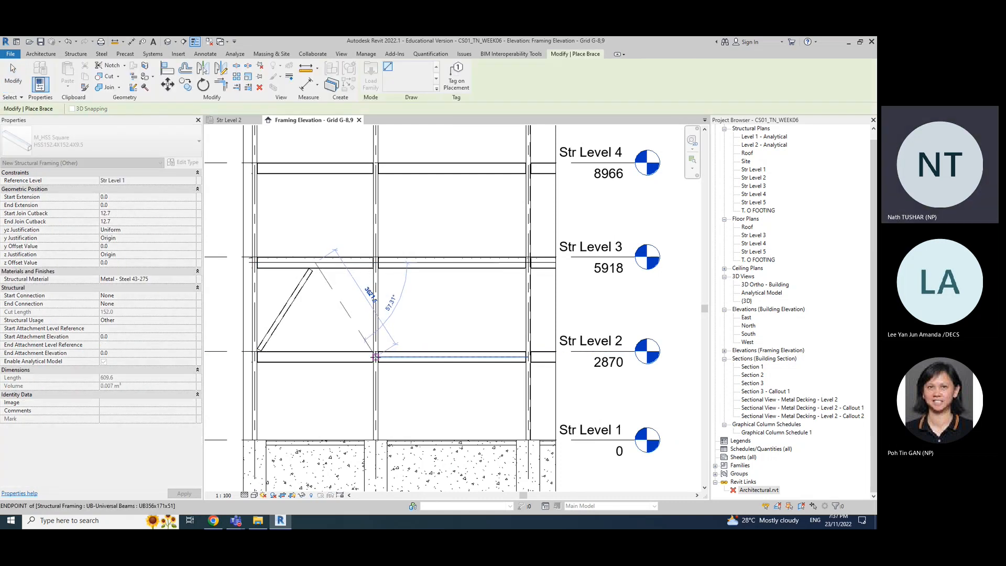
scroll(375, 357, up, 3)
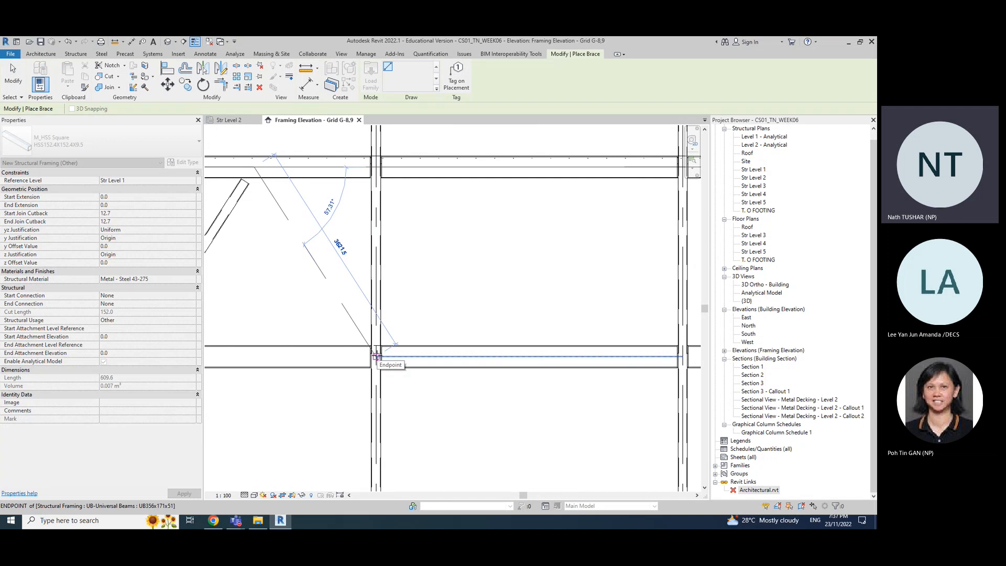
key(Escape)
key(Escape)
Step: Hide only the UB356x171x51 beam at Str Level 2 beyond grid 9 in the elevation view
scroll(502, 427, down, 1)
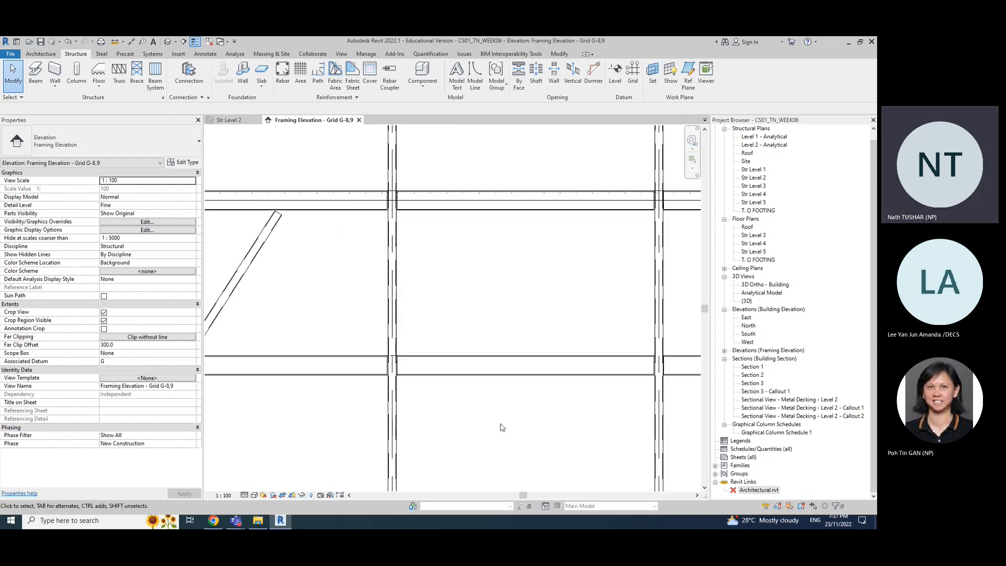
scroll(502, 427, down, 1)
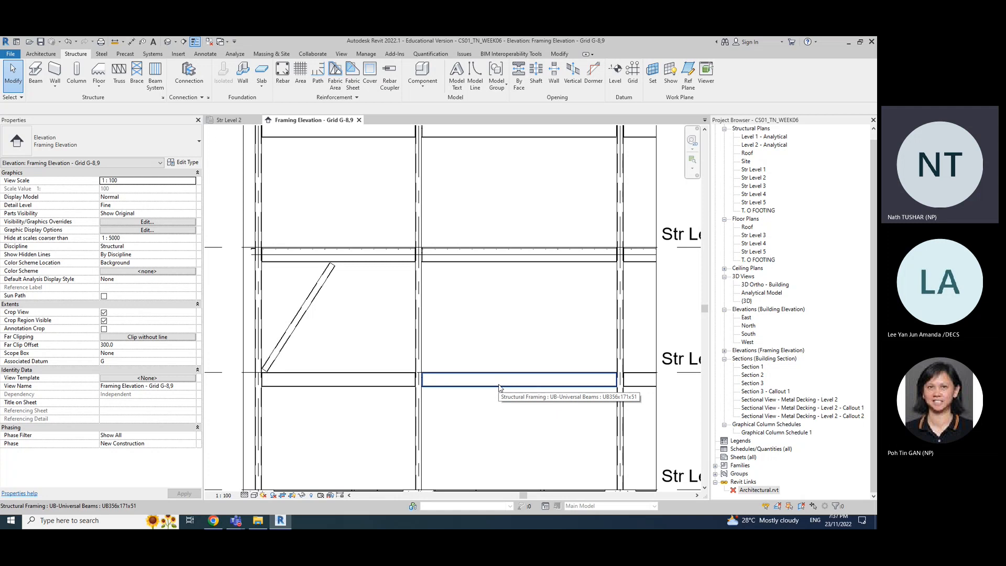
scroll(499, 388, down, 1)
middle_drag(498, 409, 473, 352)
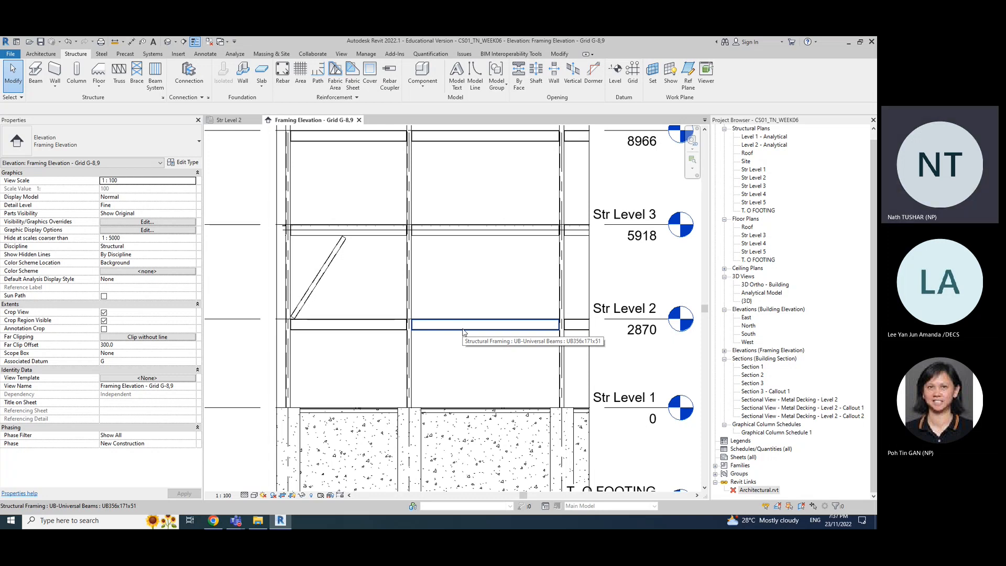
click(463, 332)
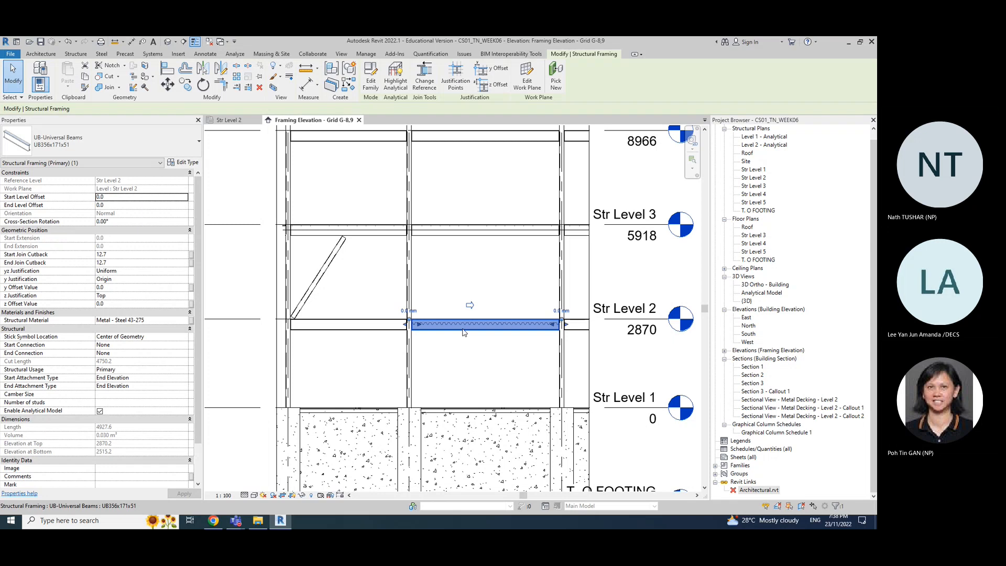
click(366, 324)
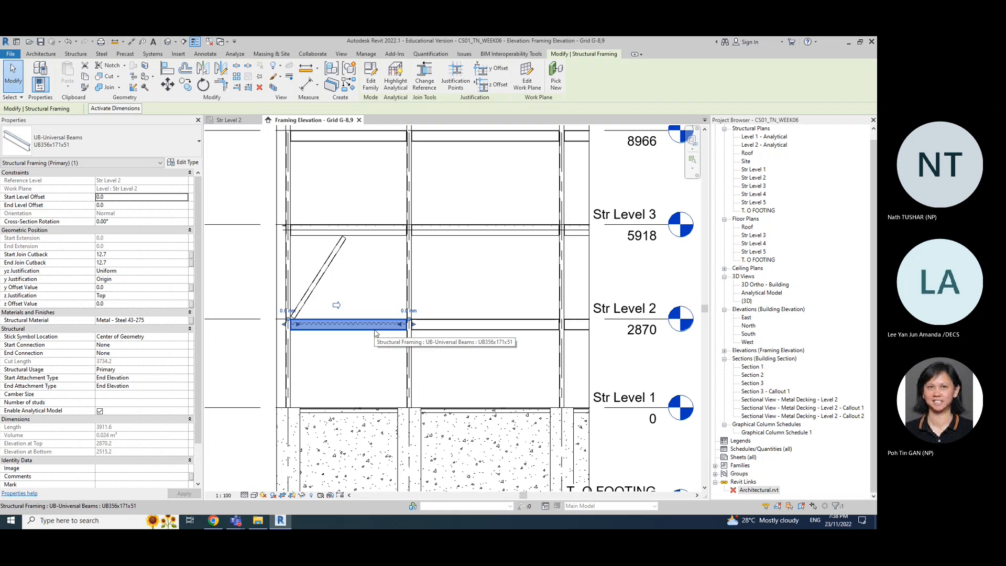
click(483, 327)
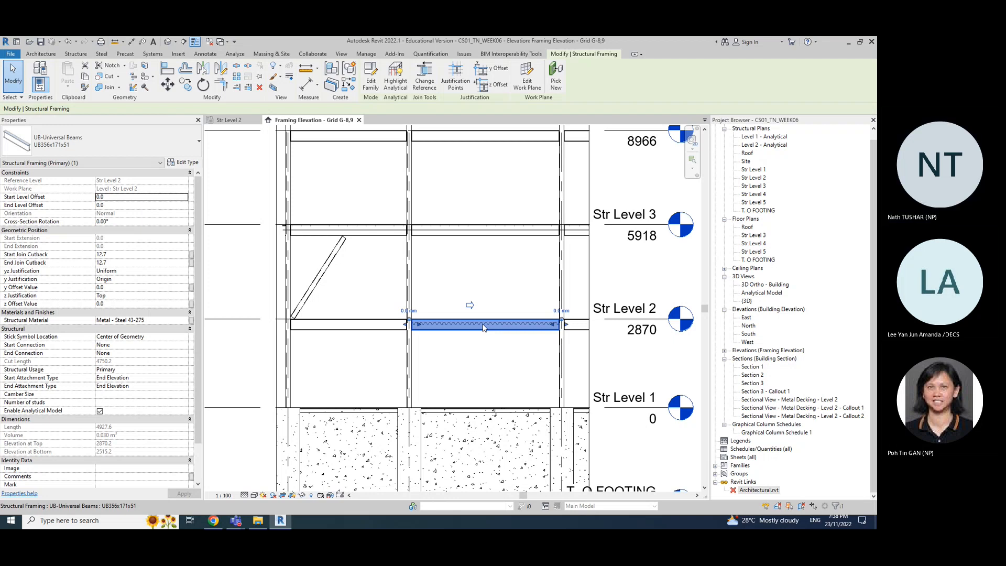
click(483, 359)
click(487, 333)
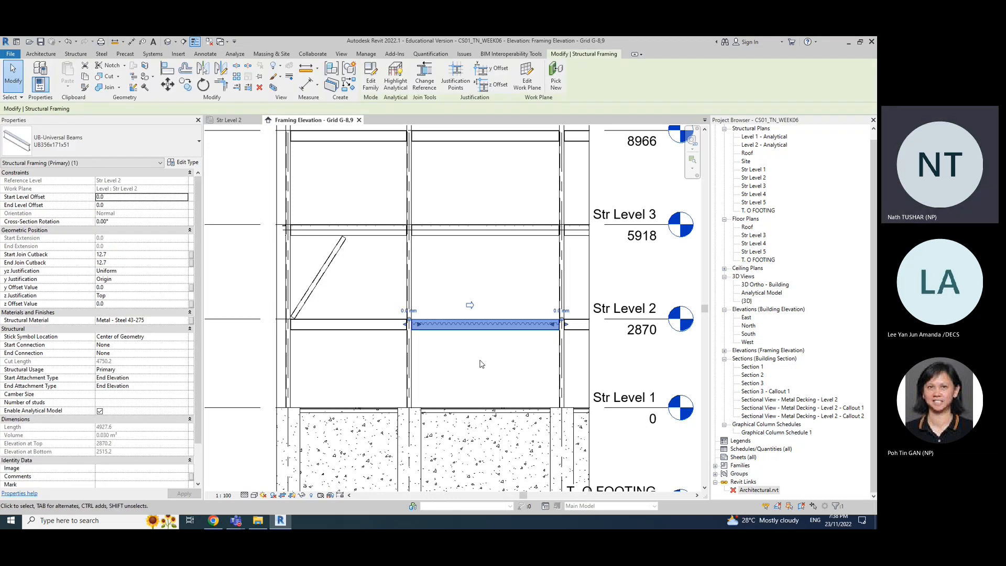
right_click(478, 326)
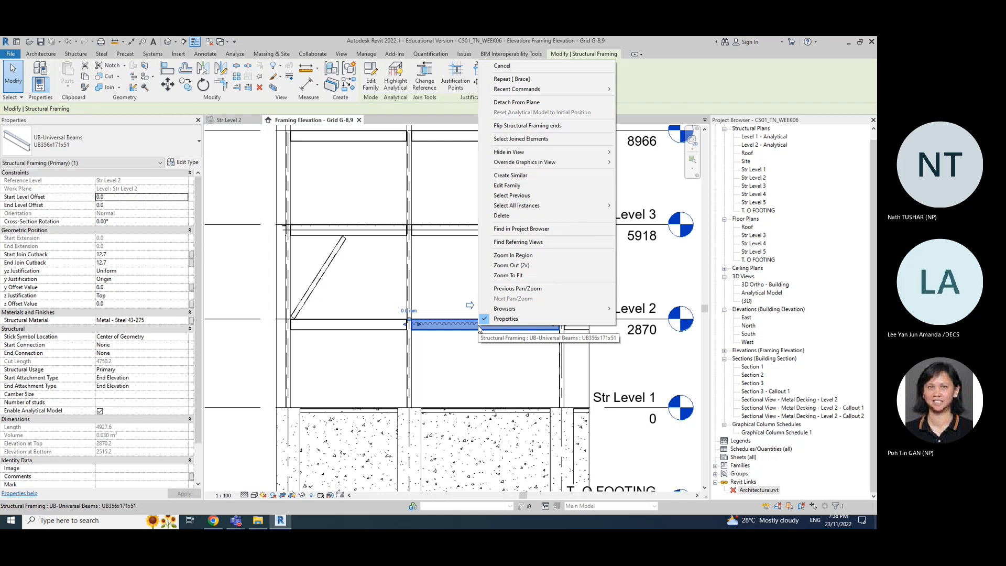
mouse_move(587, 157)
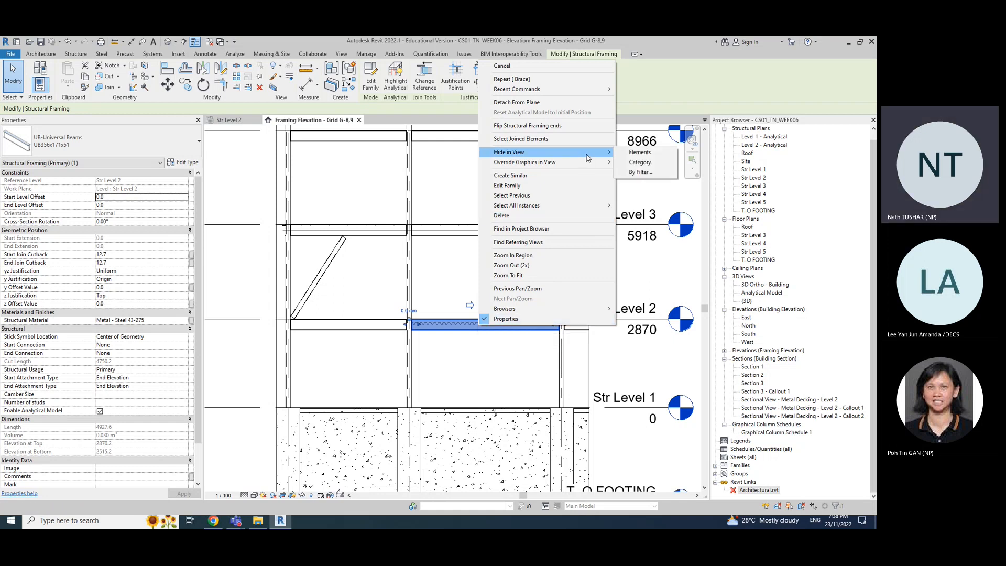
click(640, 152)
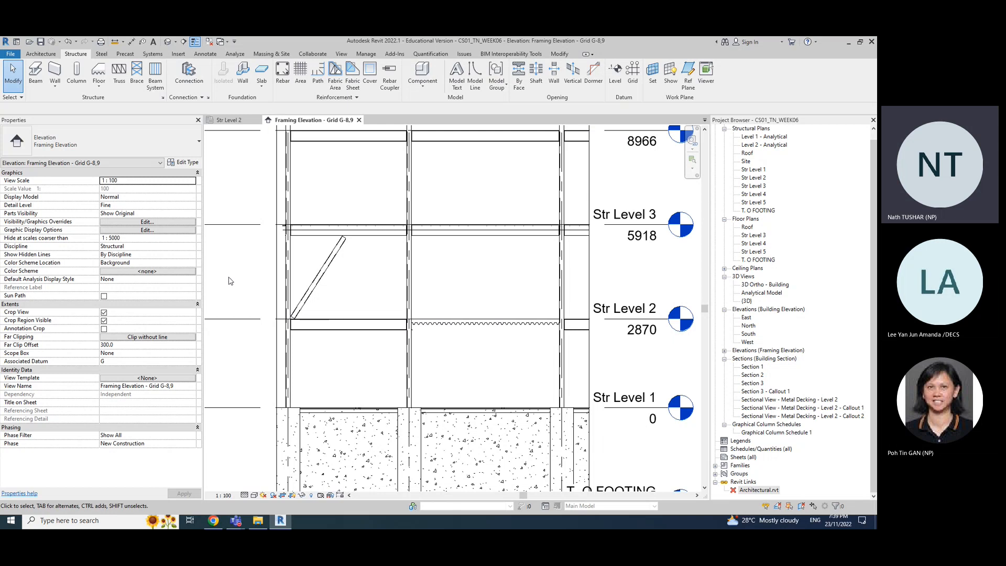
Step: Place an M_HSS Square HSS152.4X152.4X9.5 brace from the Str Level 3 beam's midpoint to the Str Level 2 beam's endpoint at grid 9
scroll(360, 270, up, 2)
middle_drag(354, 271, 382, 283)
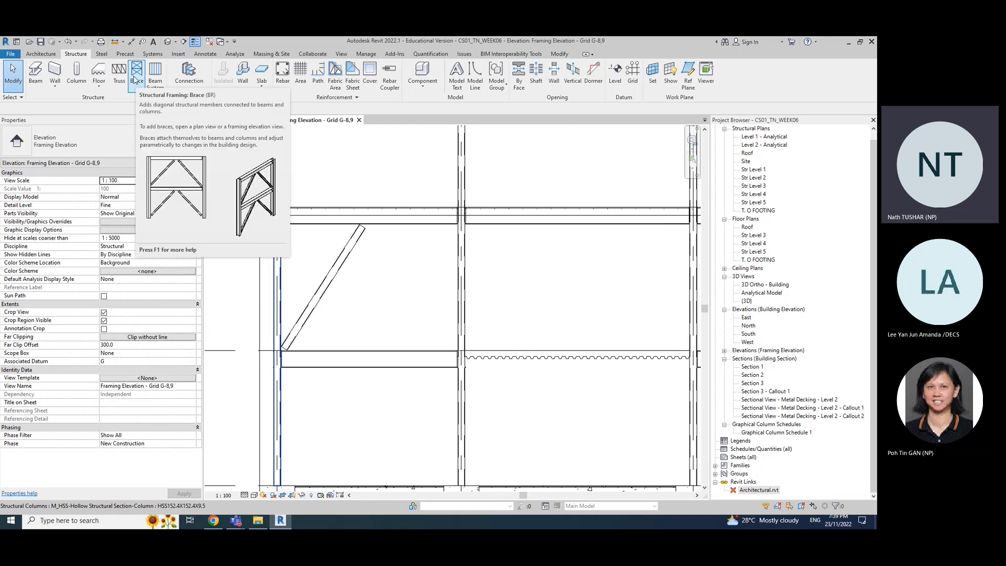
click(135, 79)
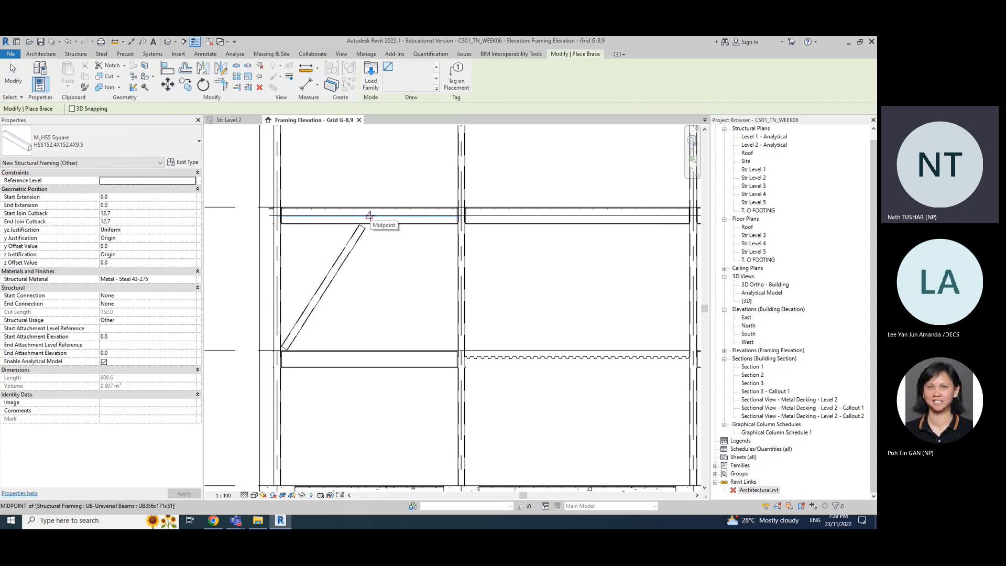
click(369, 214)
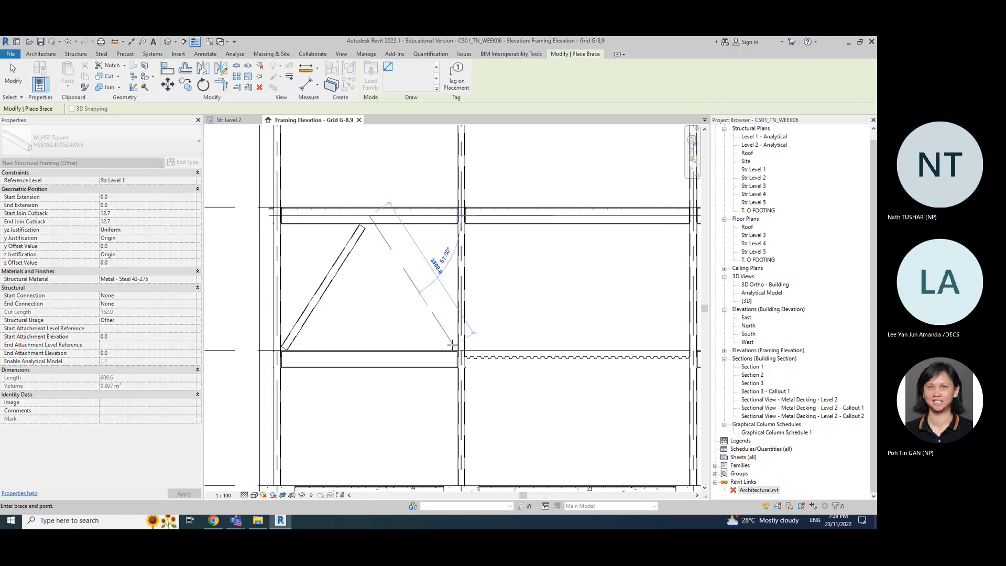
scroll(456, 359, up, 5)
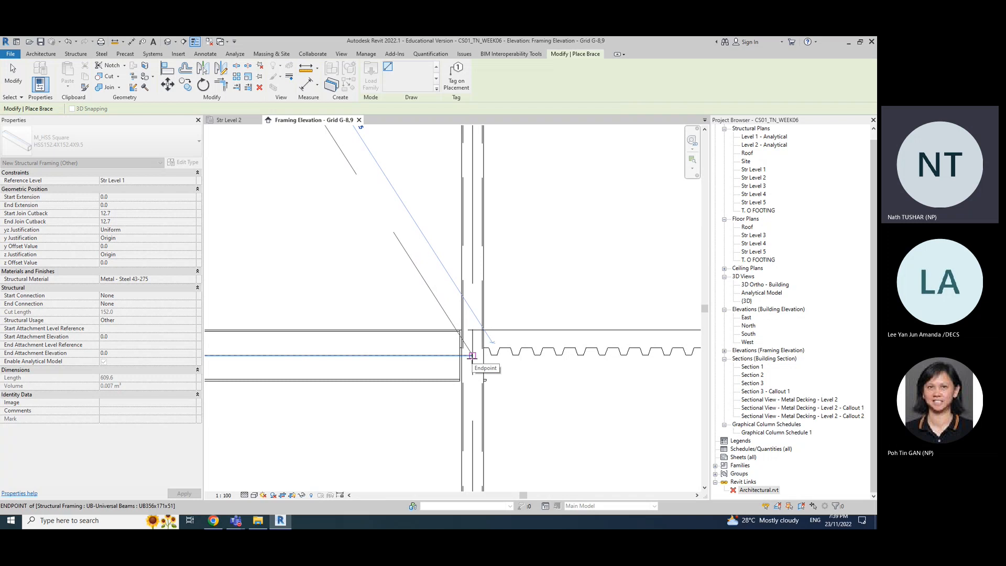
click(472, 356)
scroll(472, 355, down, 5)
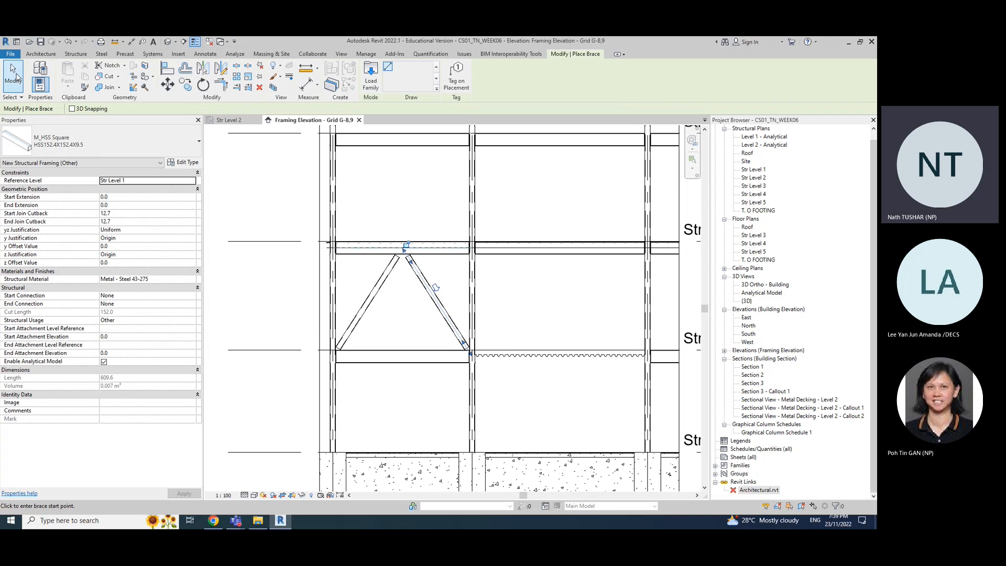
key(Escape)
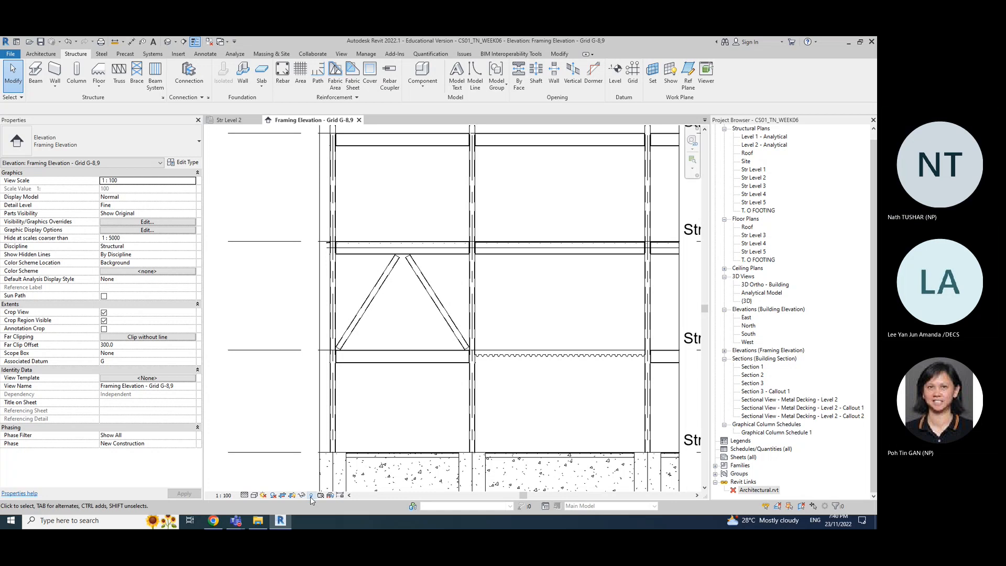
Step: Reveal the hidden elements in the elevation and identify the hidden Str Level 2 beam beyond grid 9
click(311, 495)
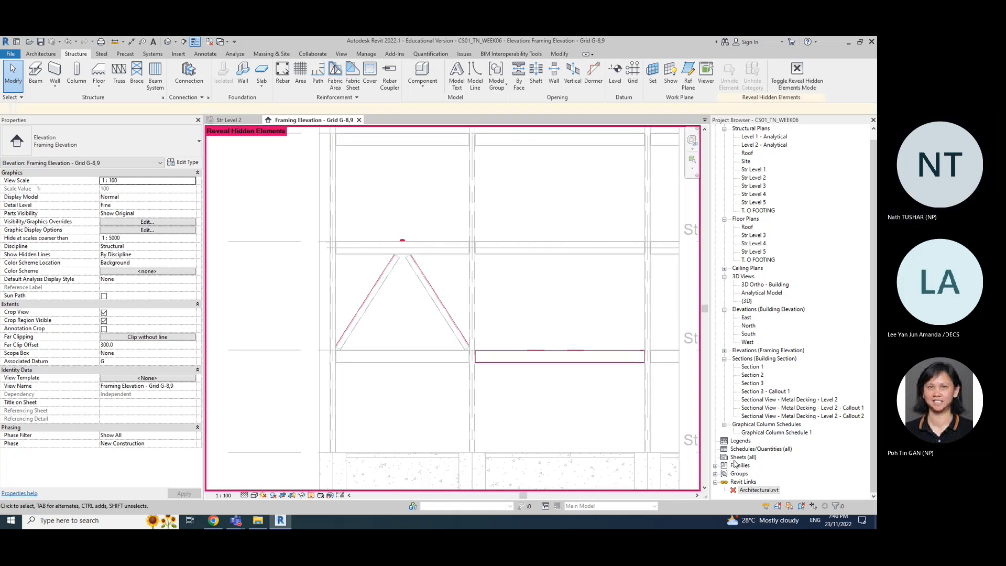
click(548, 362)
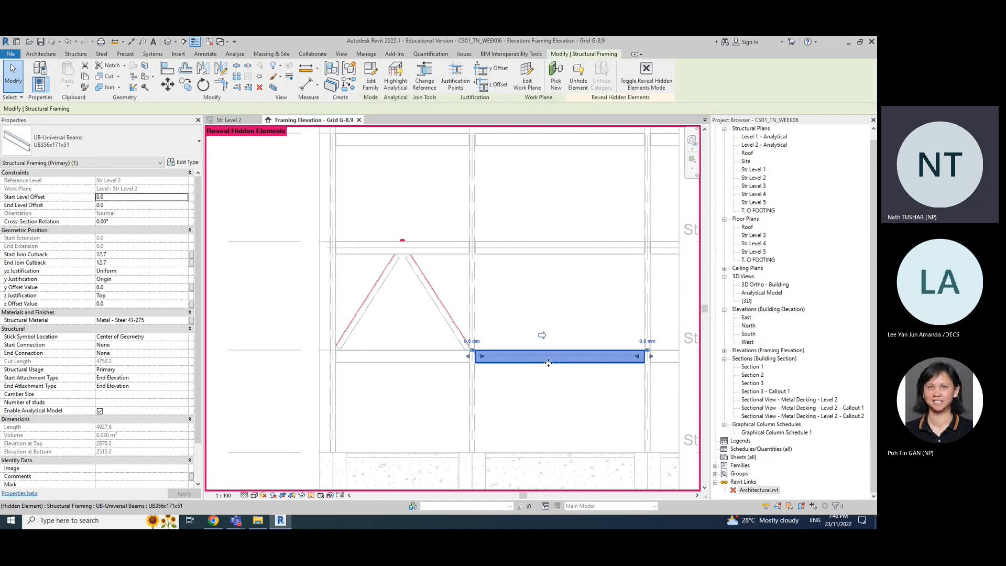
key(Escape)
Step: Check which unhide options are available for the non-hidden Str Level 3 beam beyond grid 9, leaving it unedited
click(504, 254)
key(Escape)
click(504, 257)
click(512, 257)
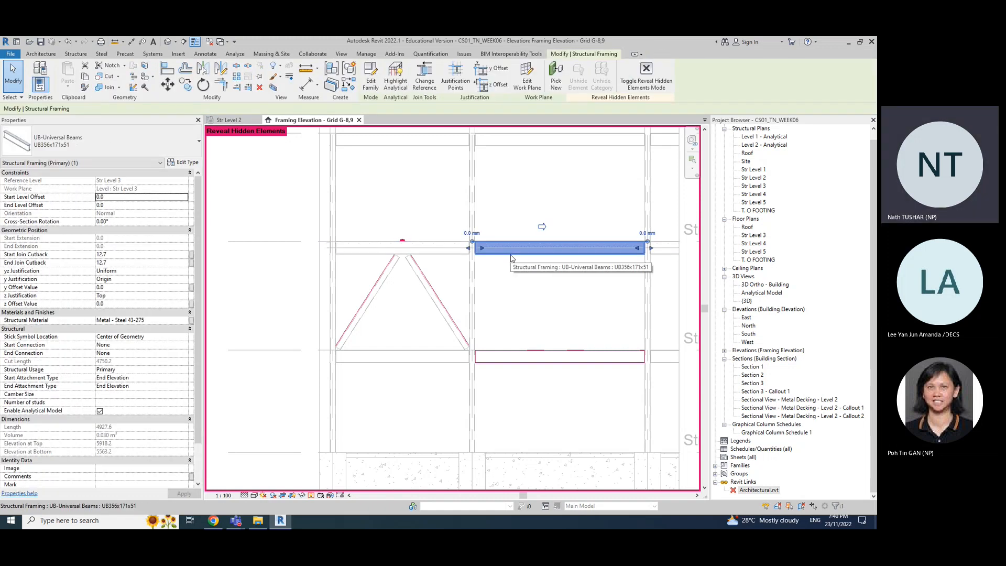
right_click(513, 253)
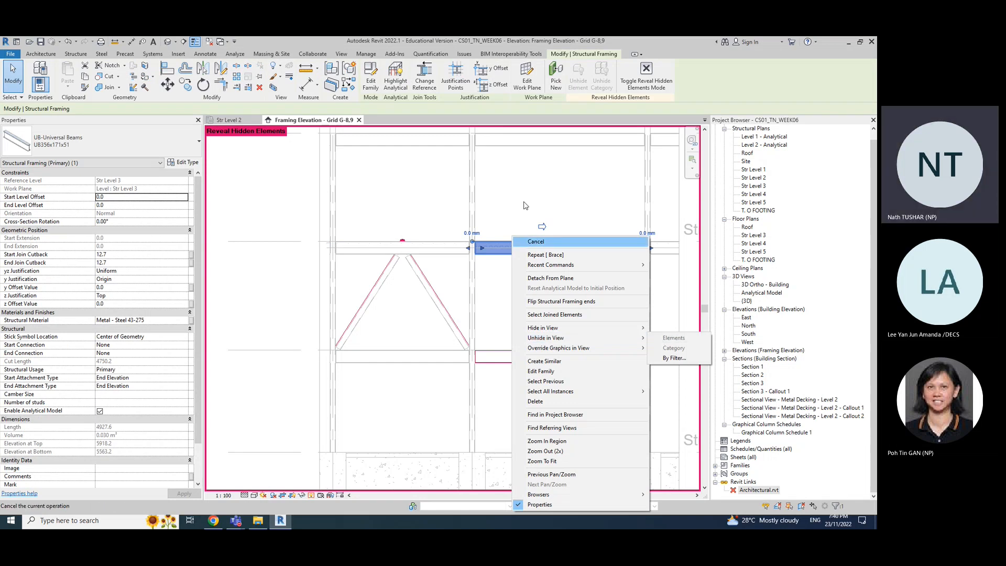
key(Escape)
key(Escape)
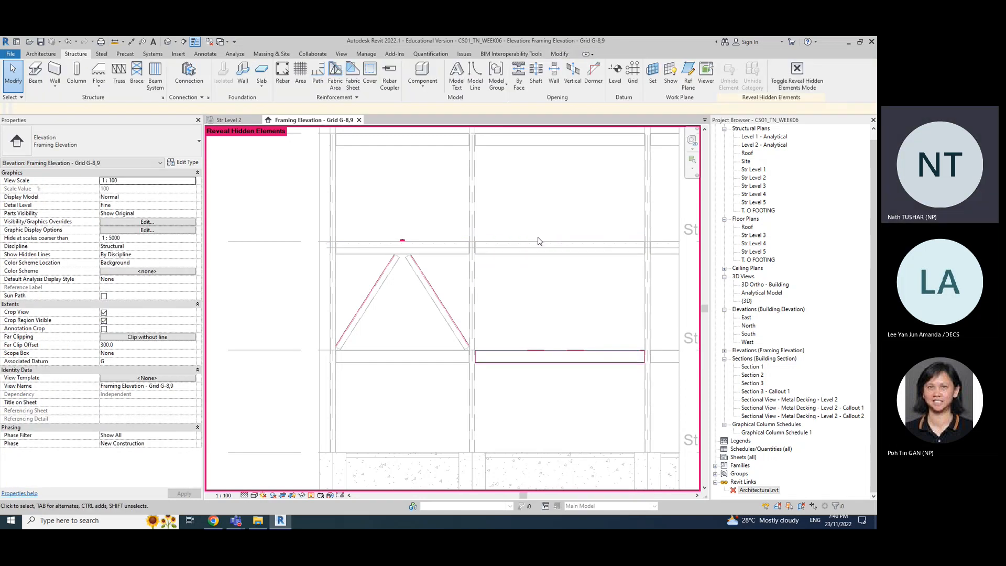
click(526, 250)
right_click(526, 254)
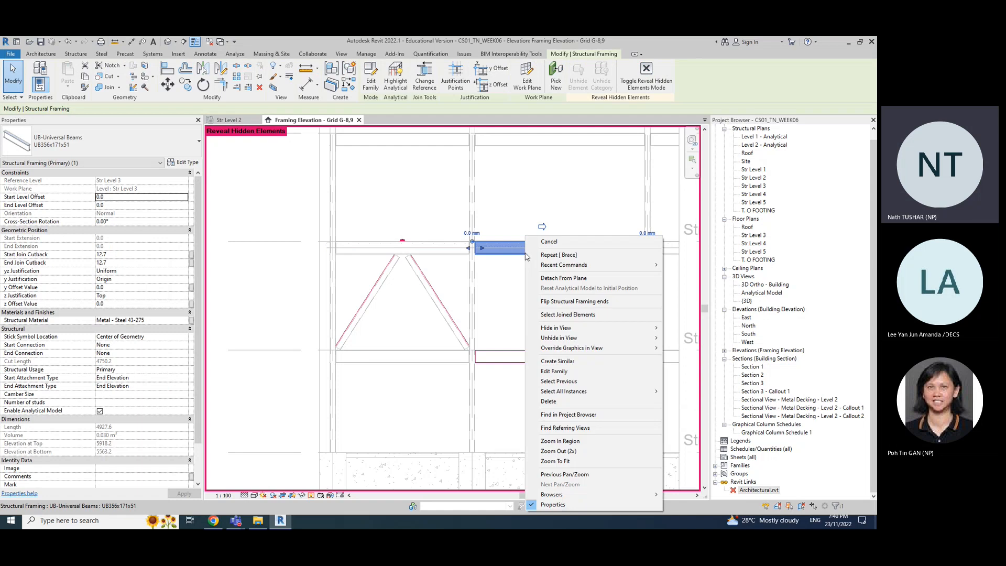
mouse_move(655, 338)
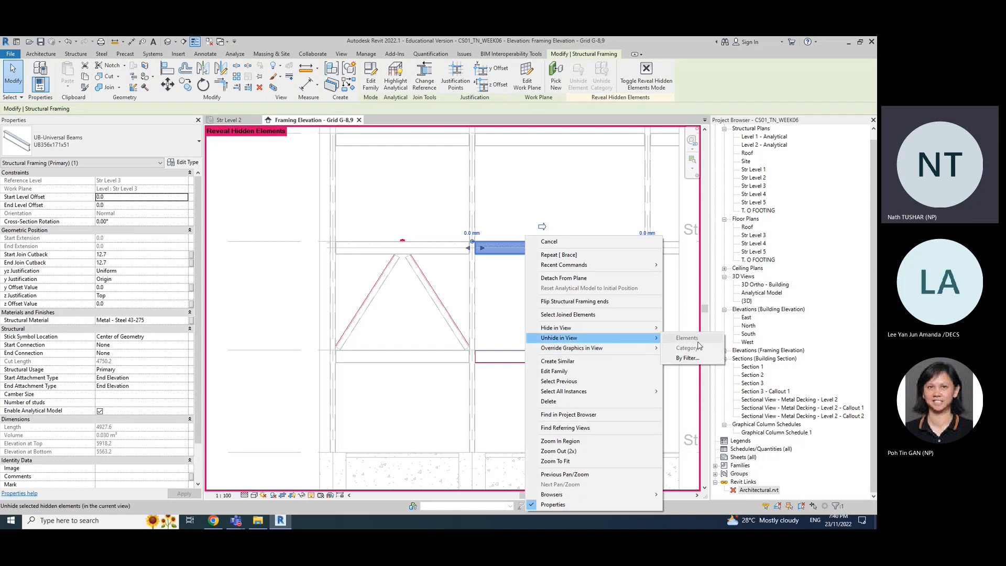
click(549, 242)
Step: Unhide the hidden Str Level 2 beam beyond grid 9 as an individual element
click(537, 358)
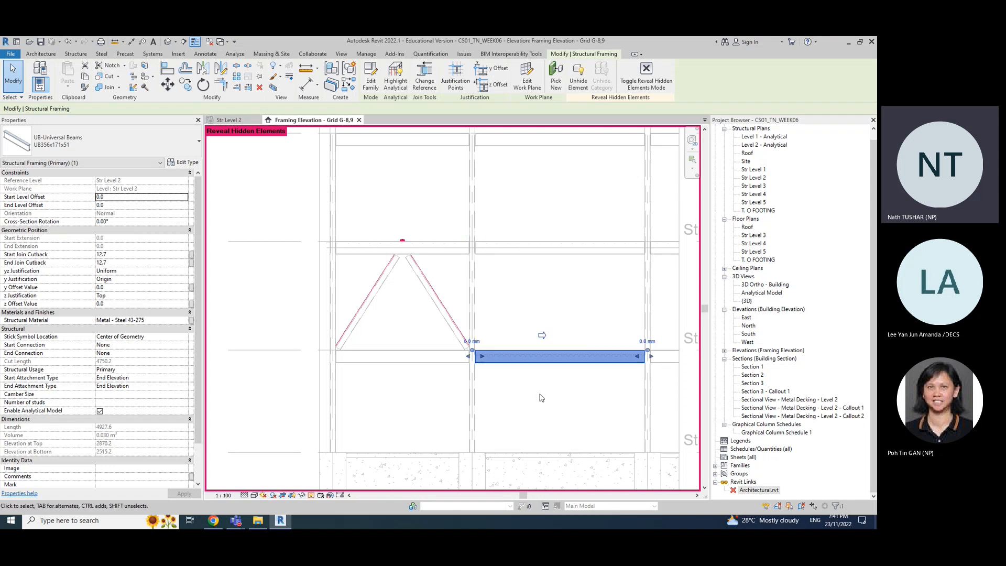
right_click(543, 366)
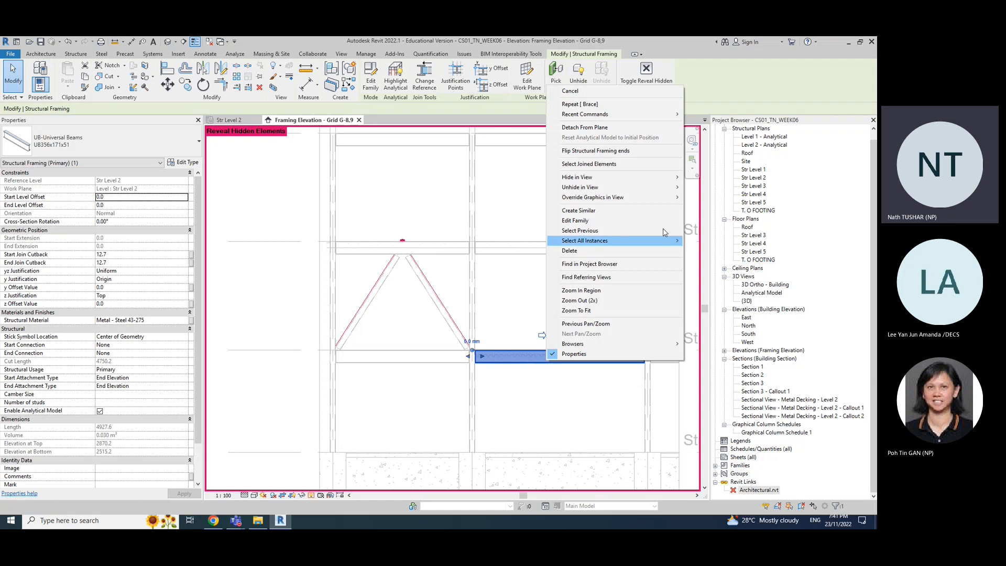
mouse_move(659, 189)
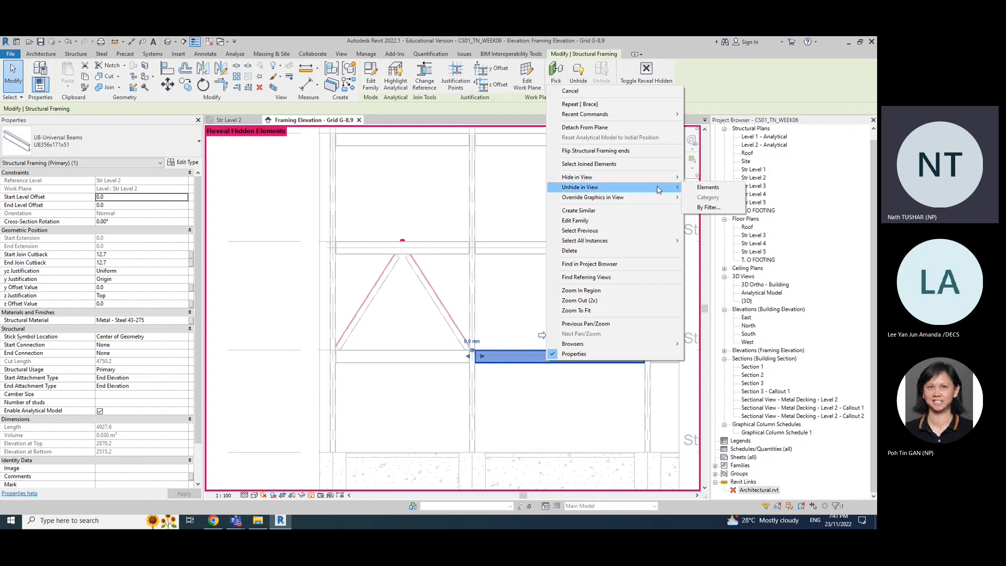
click(707, 187)
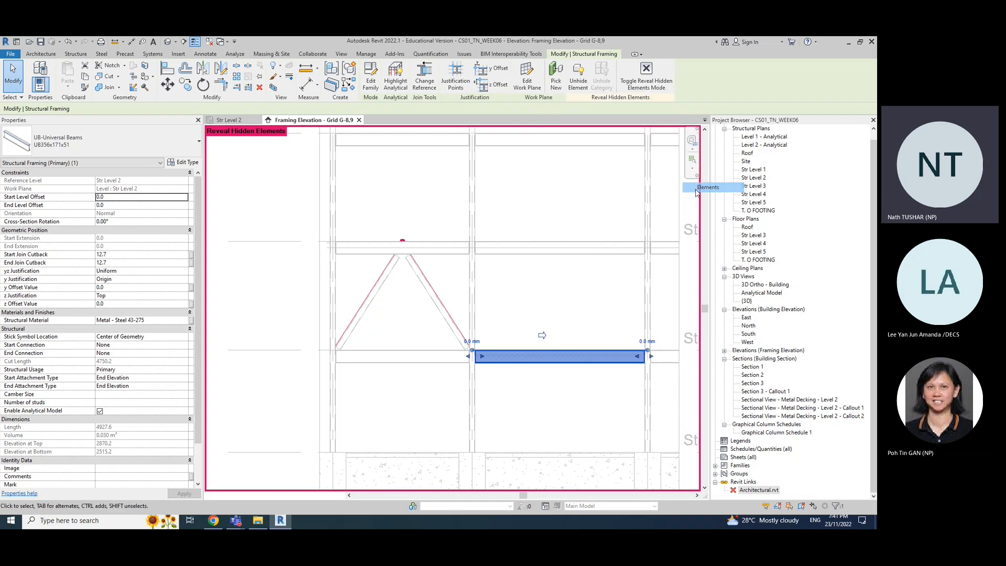
Step: Check the Unhide in View options for the UB356x171x51 beam at Str Level 2 in the second bay
click(608, 310)
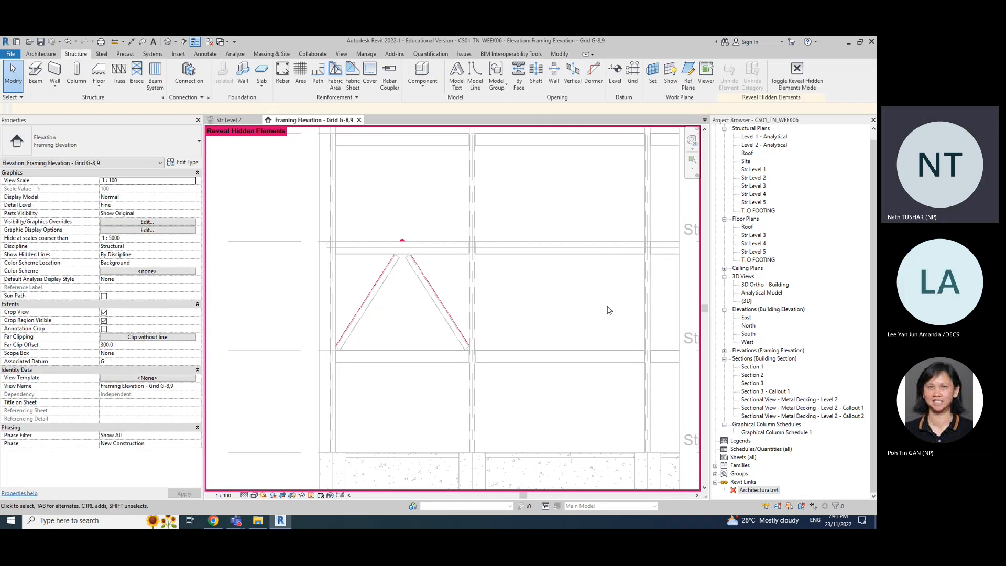
click(567, 361)
right_click(566, 361)
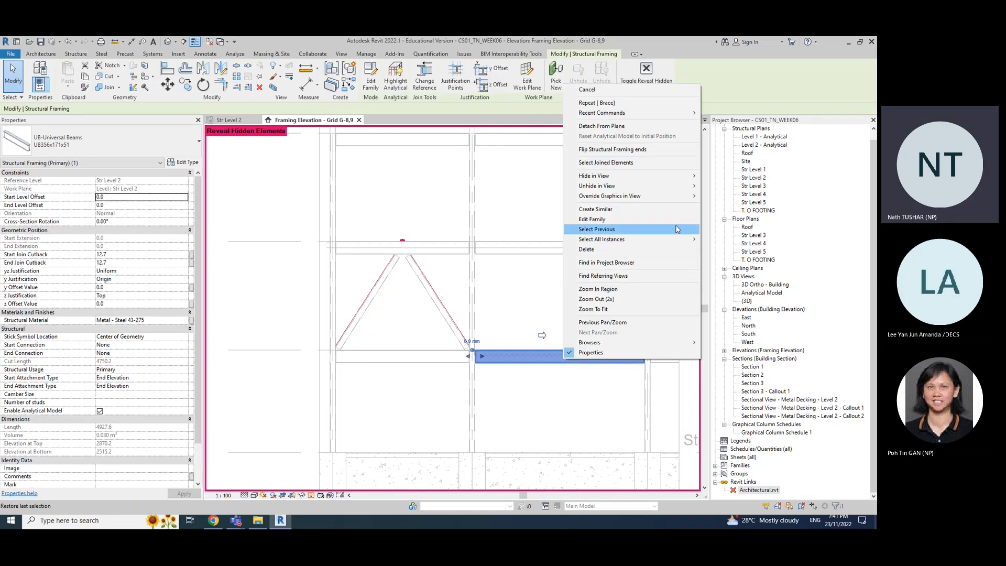
mouse_move(675, 186)
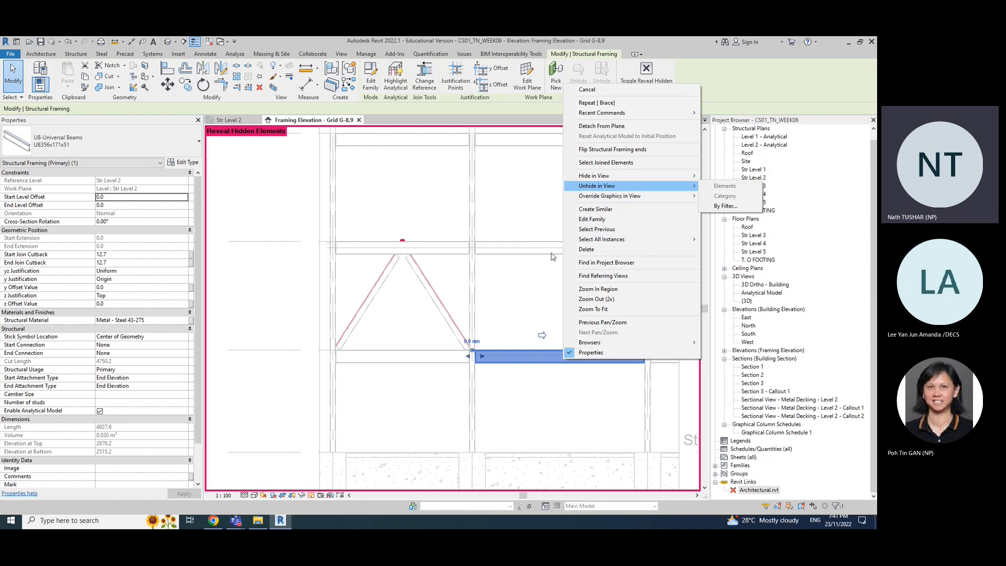
click(528, 278)
scroll(599, 299, down, 3)
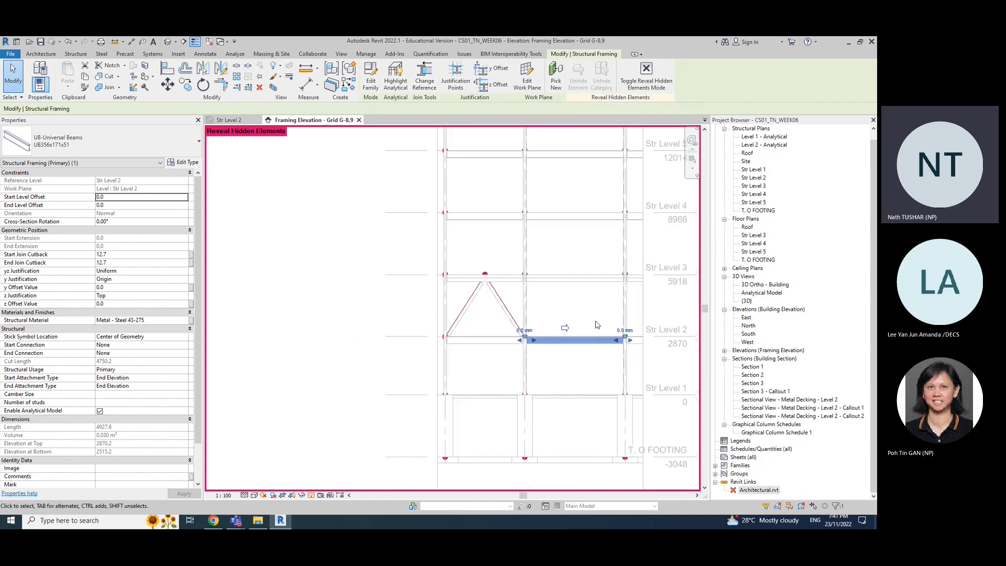
Step: Check the Unhide in View options for the Str Level 4 beam in the second bay
click(603, 286)
right_click(602, 286)
click(574, 221)
right_click(574, 219)
click(569, 218)
right_click(568, 218)
click(552, 225)
click(566, 217)
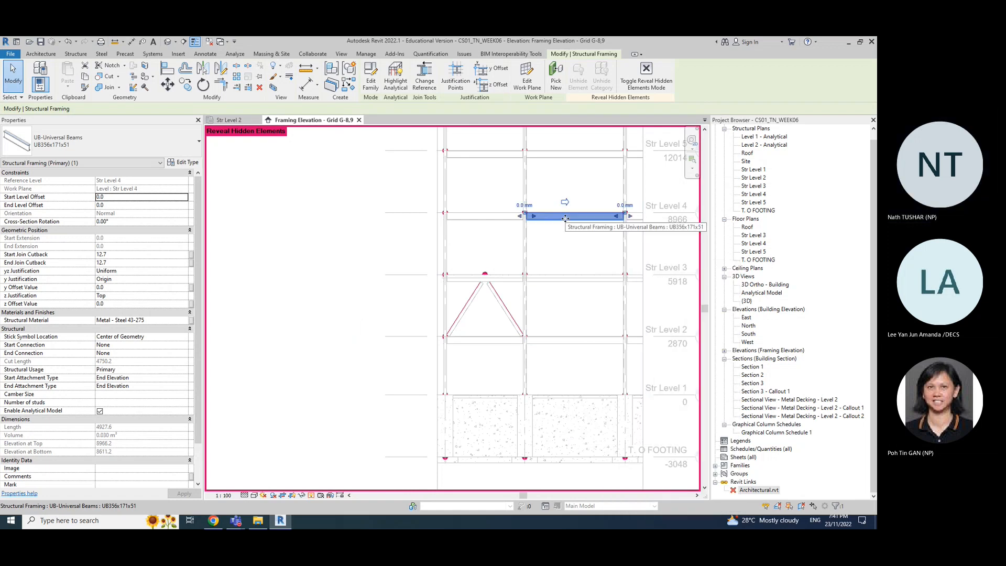
right_click(567, 221)
mouse_move(681, 321)
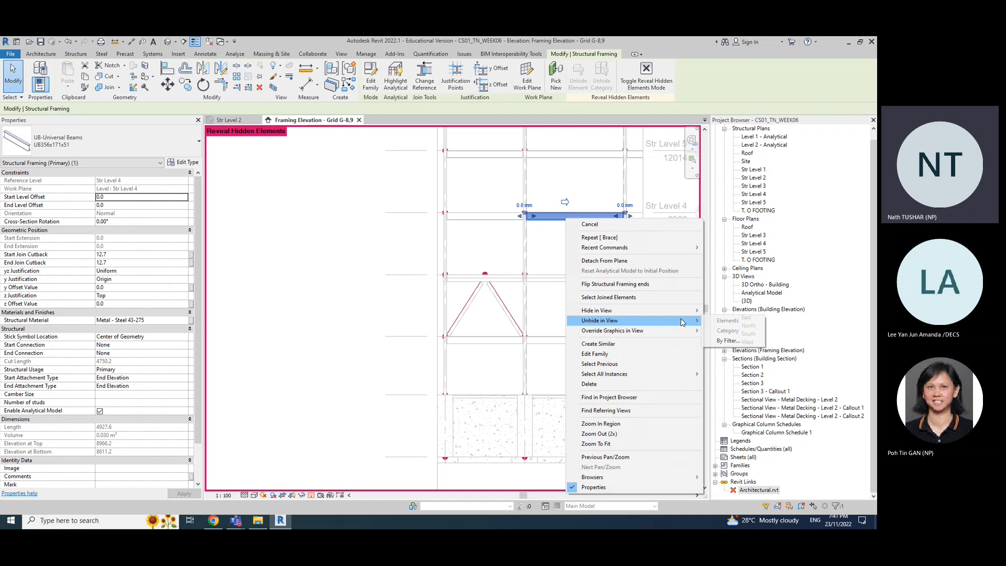
click(502, 365)
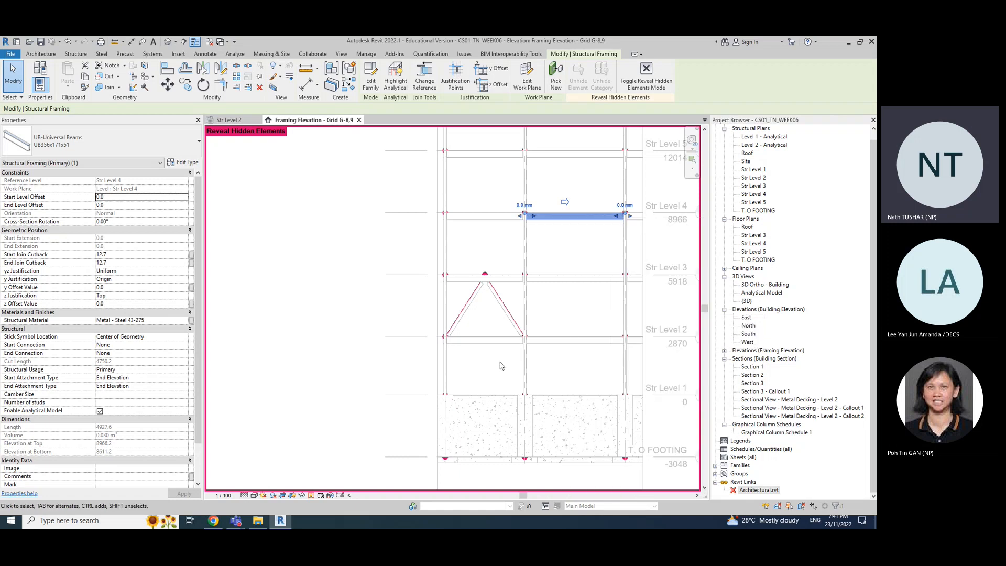
Step: Clear the beam selection and turn off Reveal Hidden Elements mode in the framing elevation
scroll(581, 368, down, 3)
scroll(582, 370, up, 3)
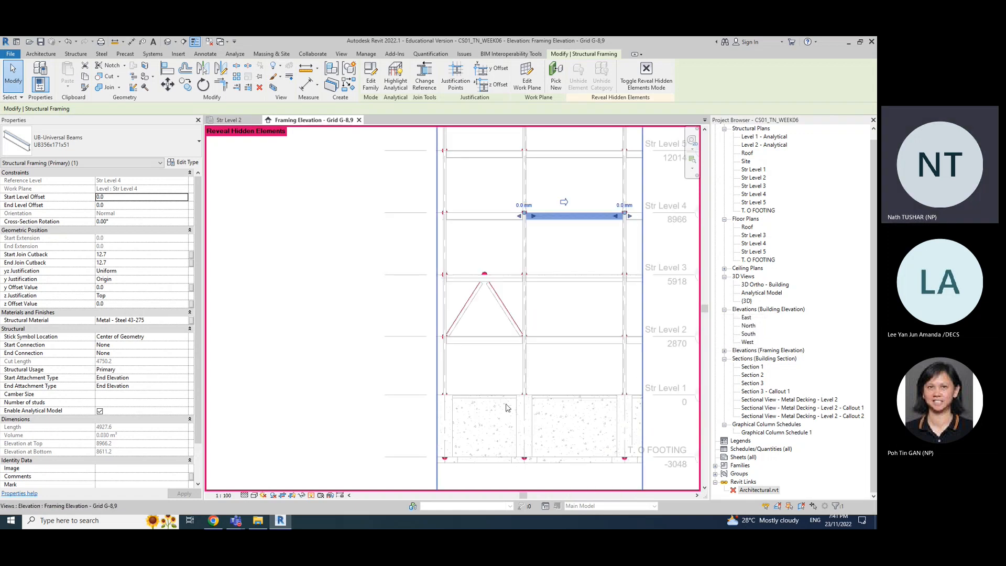
click(556, 237)
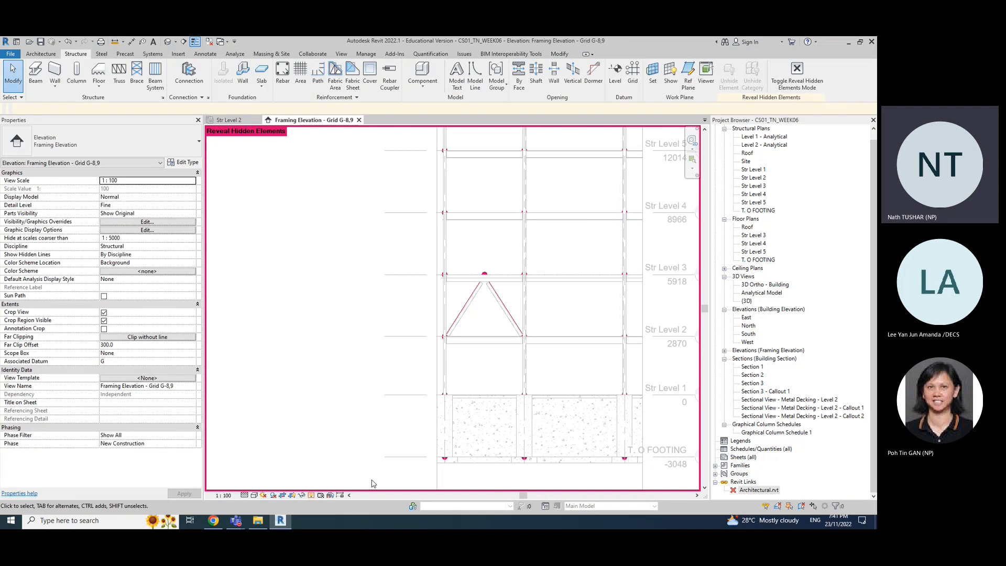
click(310, 497)
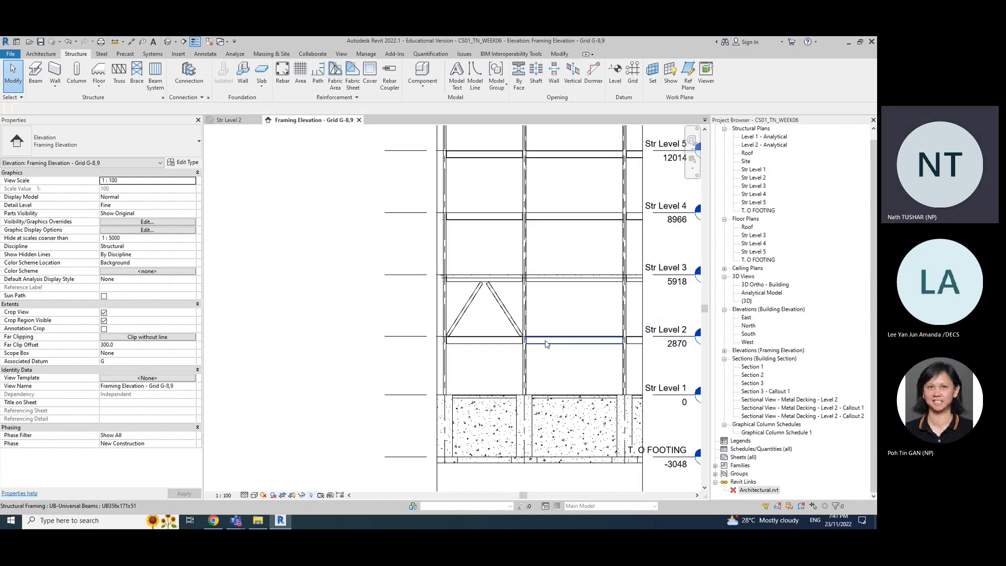
click(569, 348)
click(568, 366)
middle_drag(568, 366, 511, 375)
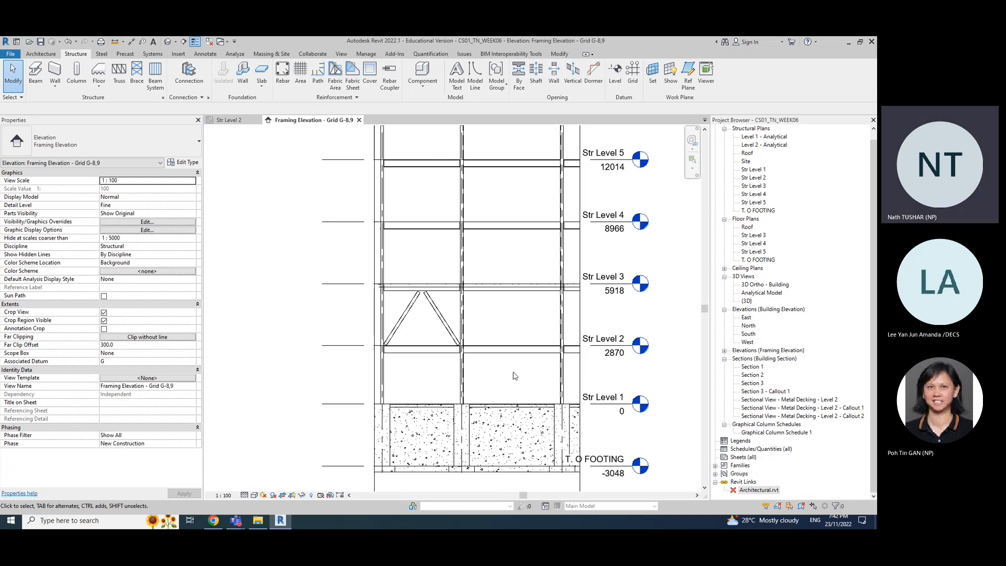
scroll(446, 330, up, 5)
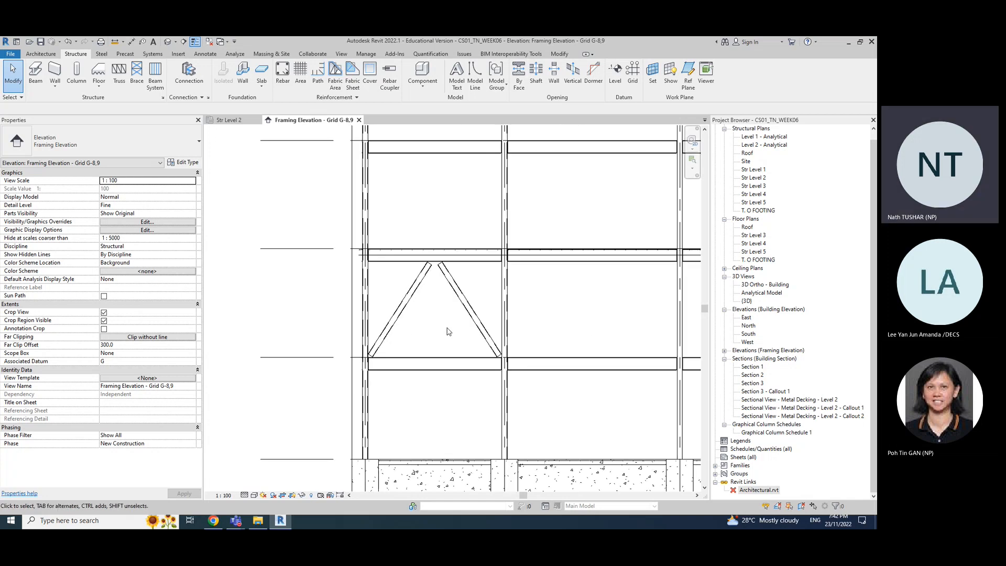
scroll(442, 297, up, 2)
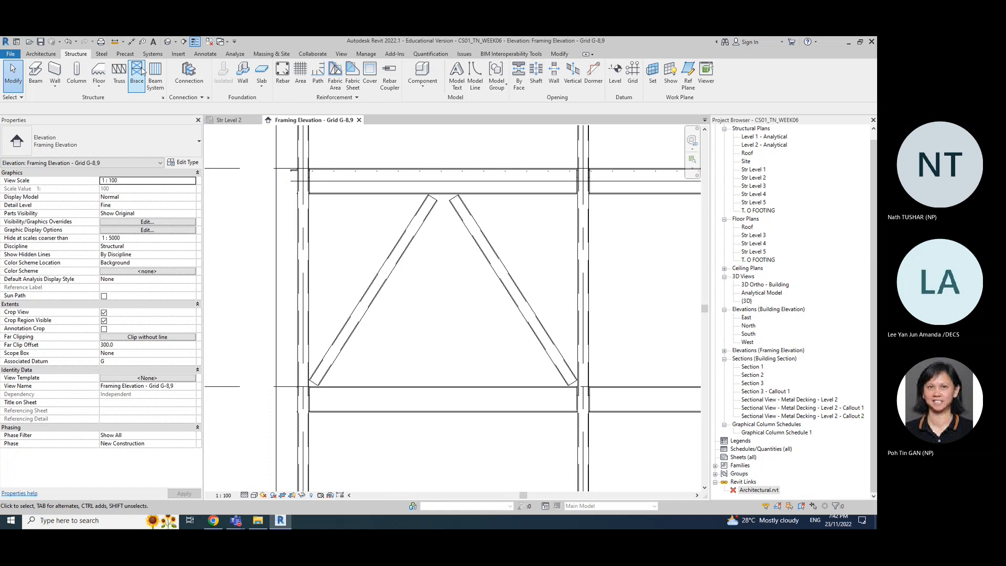
click(136, 76)
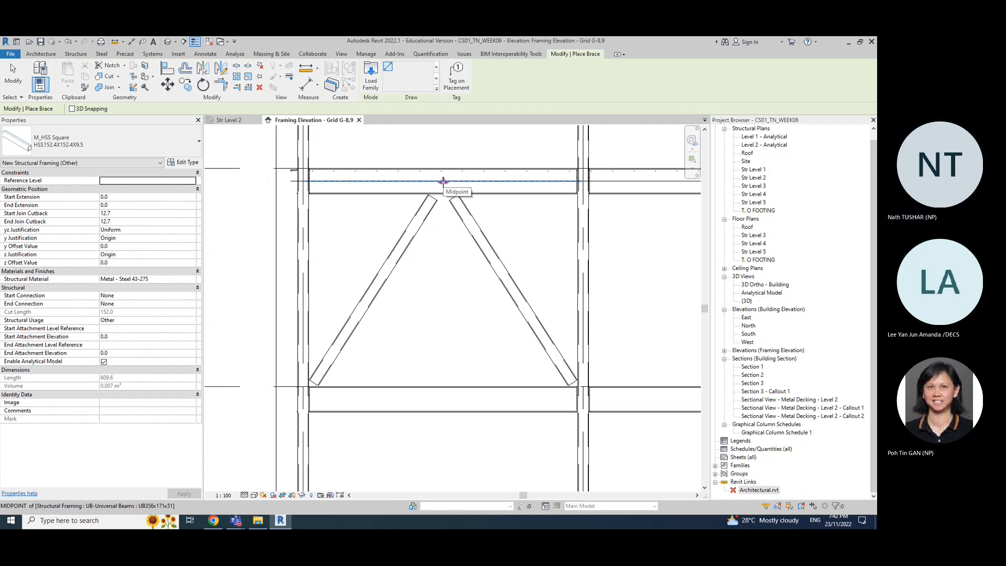
scroll(442, 181, down, 2)
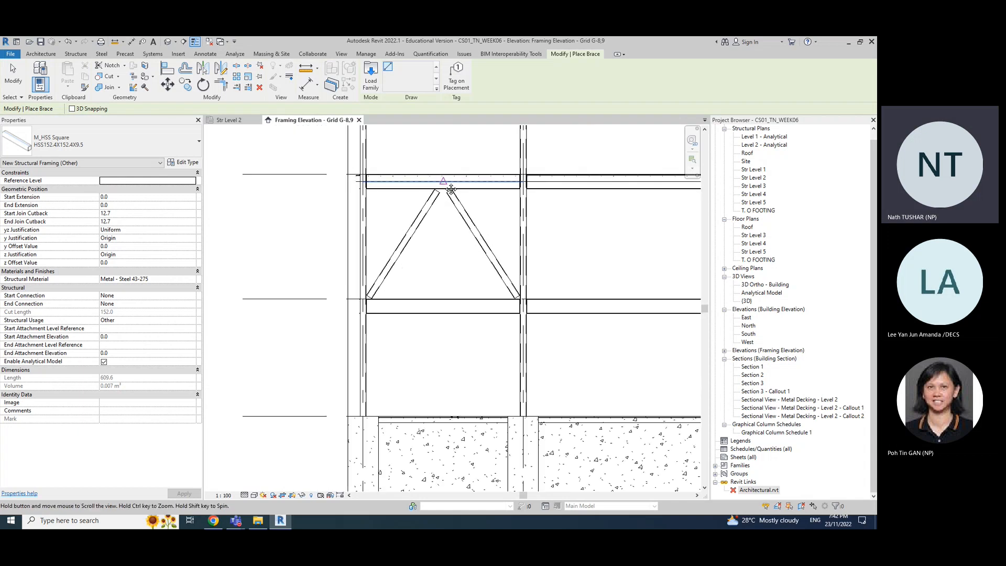
middle_drag(442, 181, 379, 203)
key(Escape)
key(Escape)
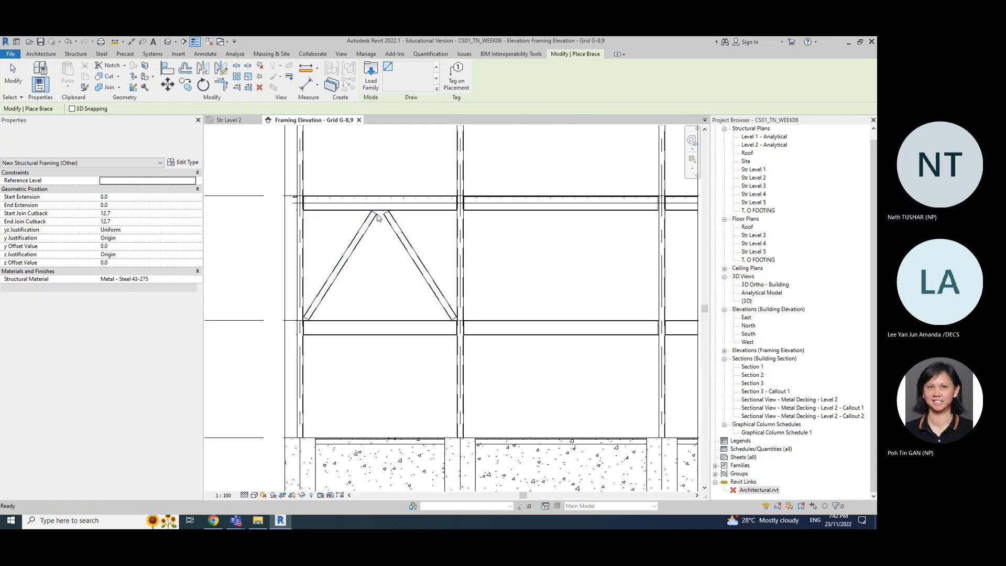
Step: Shrink the framing elevation's crop region so its right edge sits just past the second column
scroll(510, 250, down, 2)
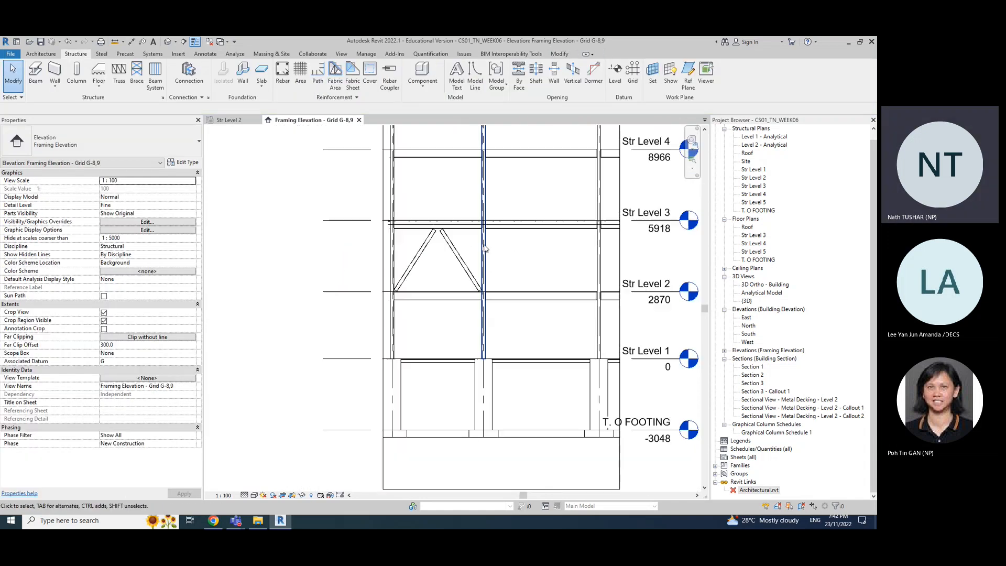
click(619, 260)
drag(502, 209, 494, 212)
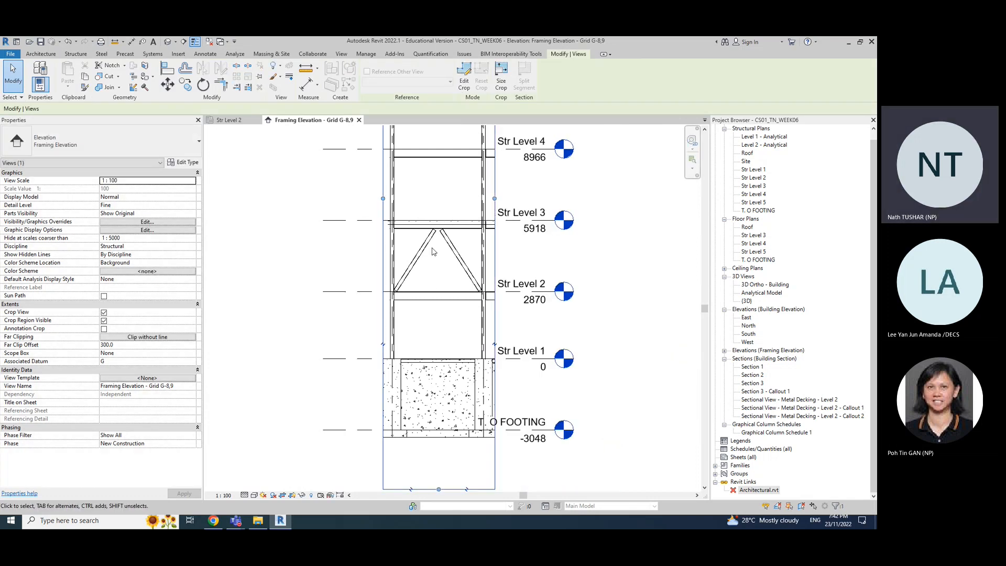
Step: Place a vertical HSS152.4X152.4X9.5 brace from the Str Level 3 beam's midpoint to the Str Level 2 beam's midpoint
scroll(427, 242, up, 3)
middle_drag(491, 283, 458, 267)
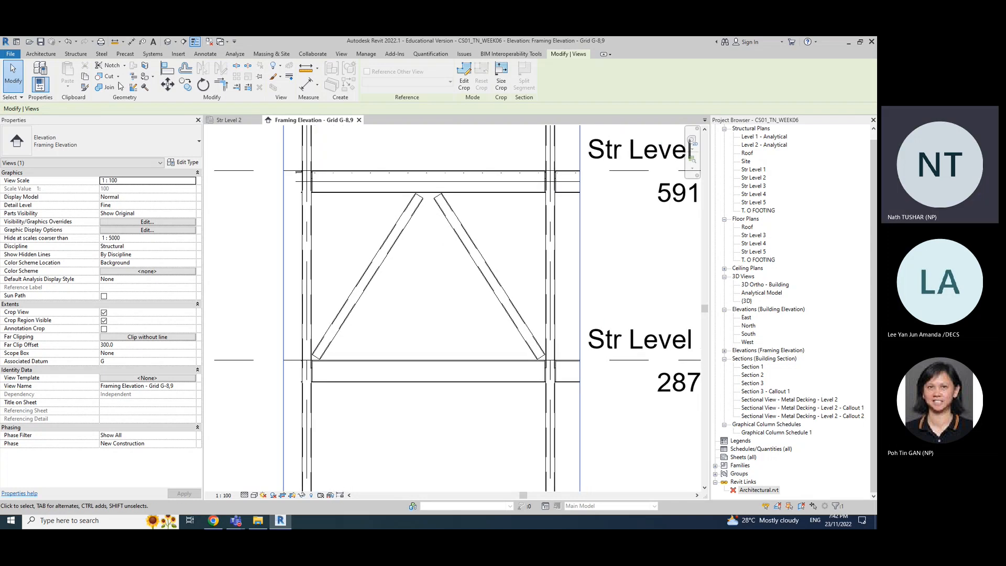
click(79, 54)
click(137, 74)
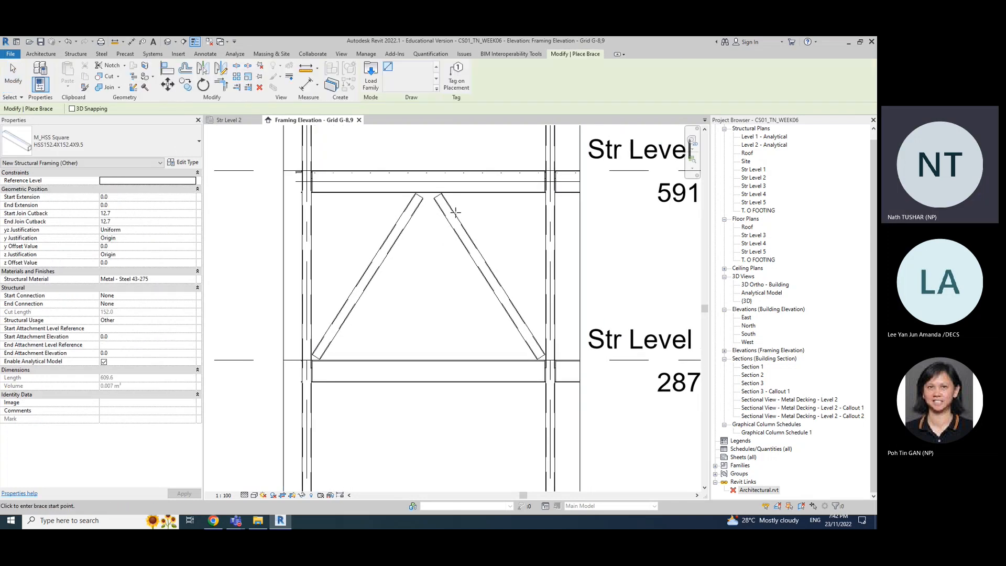
click(427, 182)
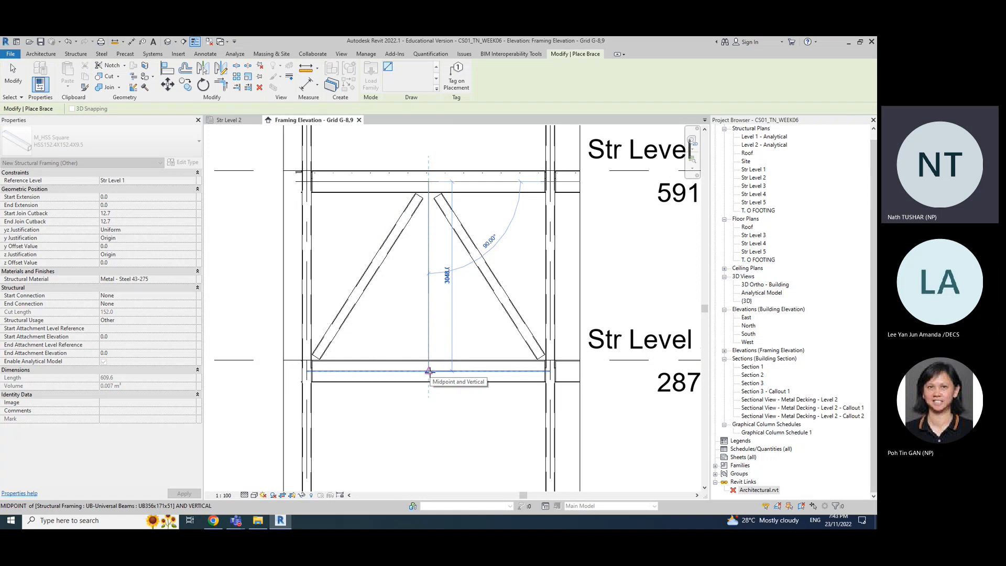
click(429, 371)
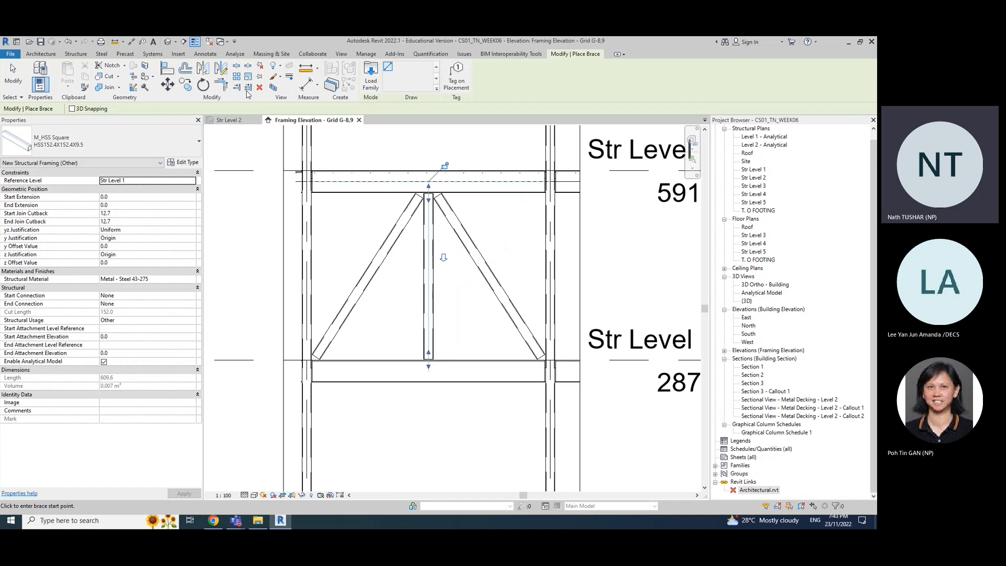
click(13, 82)
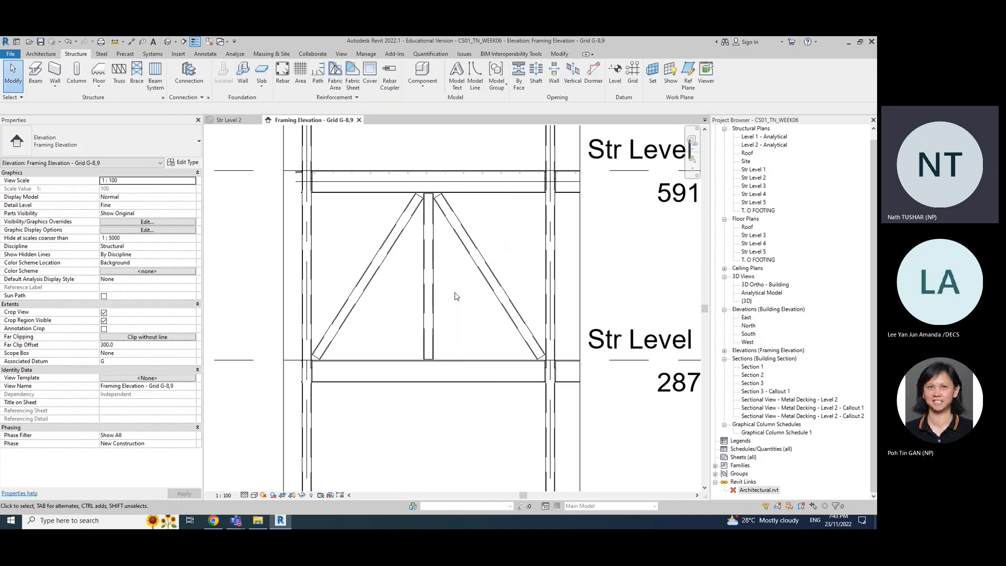
click(443, 267)
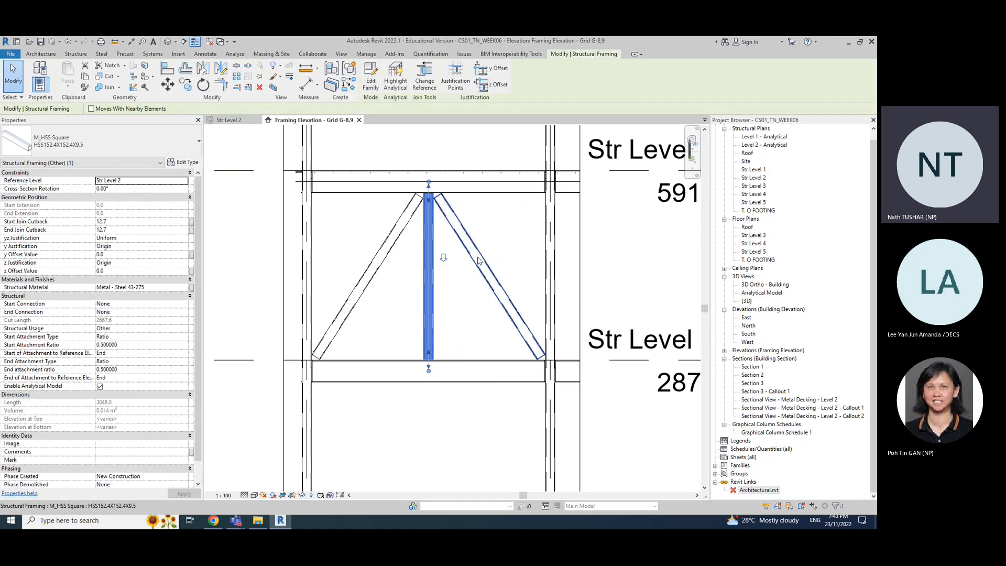
click(497, 246)
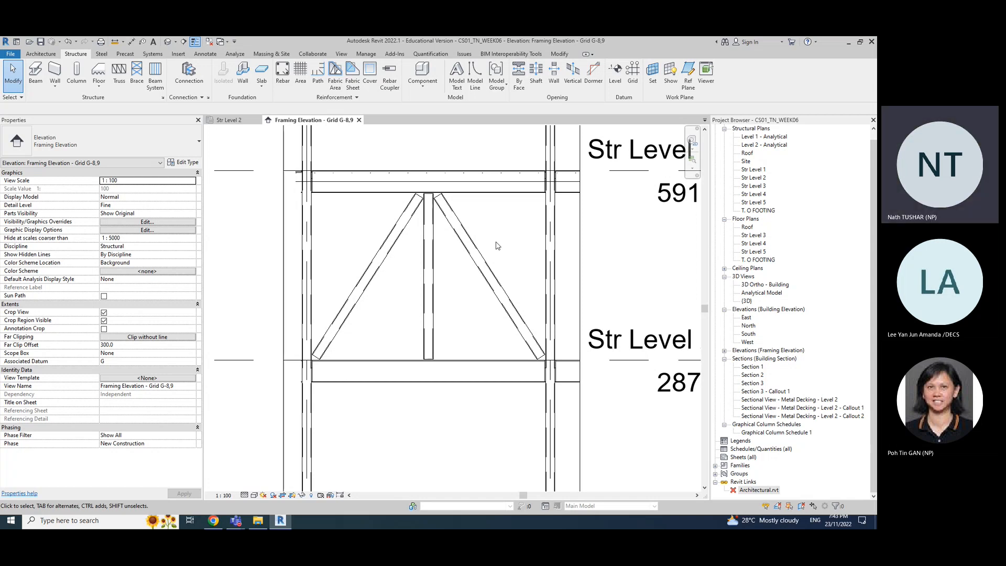
Step: Switch to the PowerPoint slides in the browser, review the Frame gussets item under Lecture #6, and return to Revit
click(213, 521)
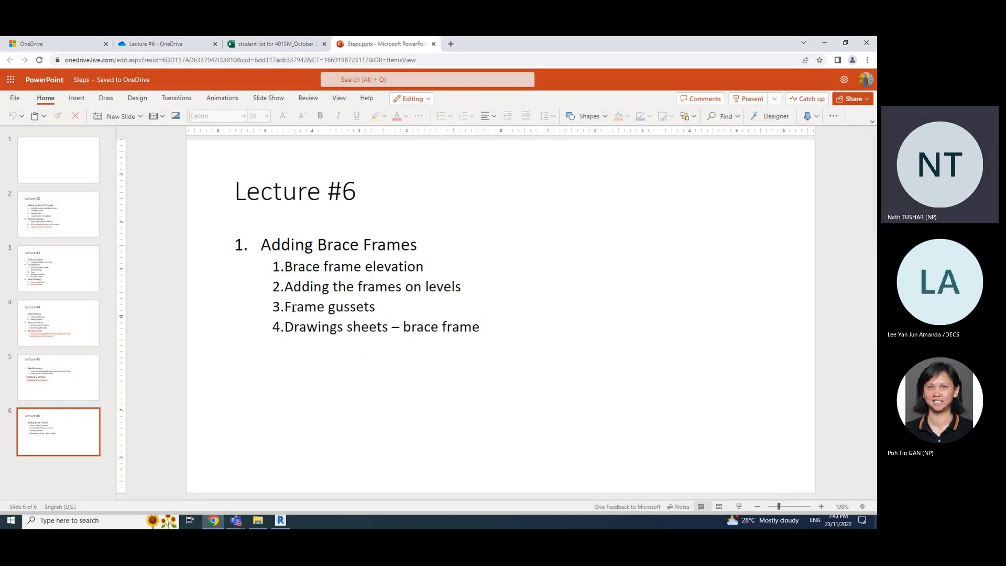
drag(292, 307, 375, 307)
click(824, 42)
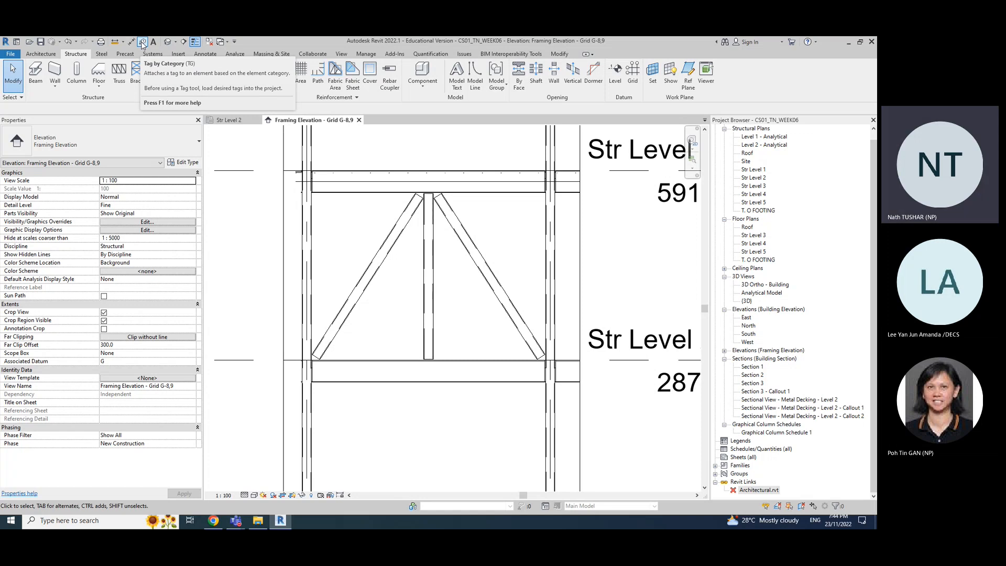
Step: Tag the two diagonal braces and the vertical brace by category, with attached-end leaders
click(142, 46)
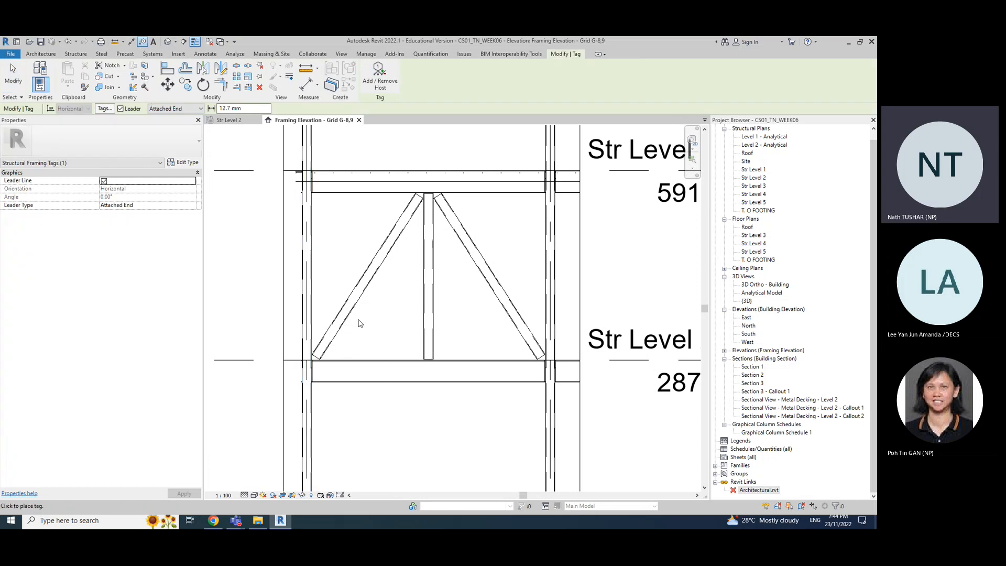
click(359, 282)
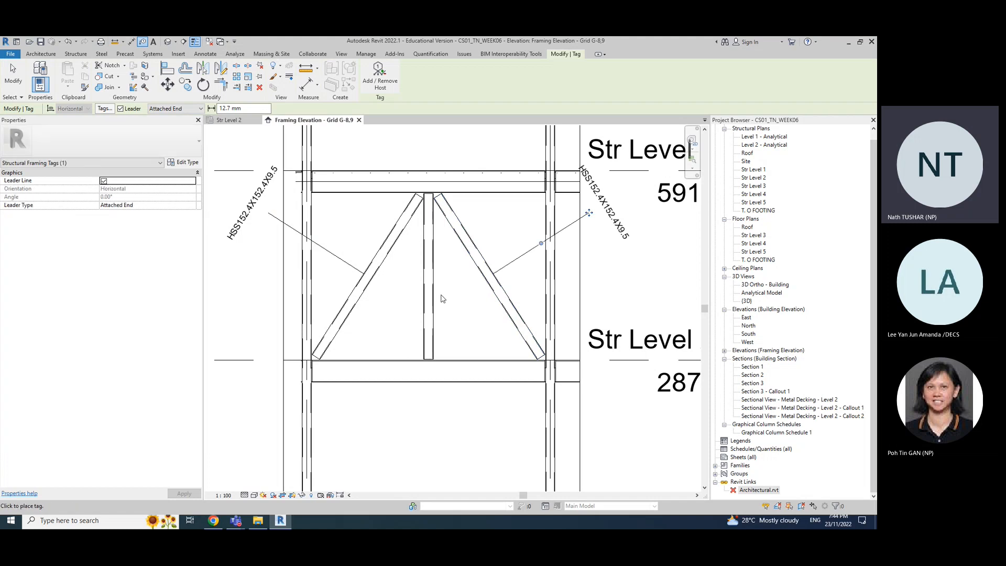
click(514, 280)
key(Escape)
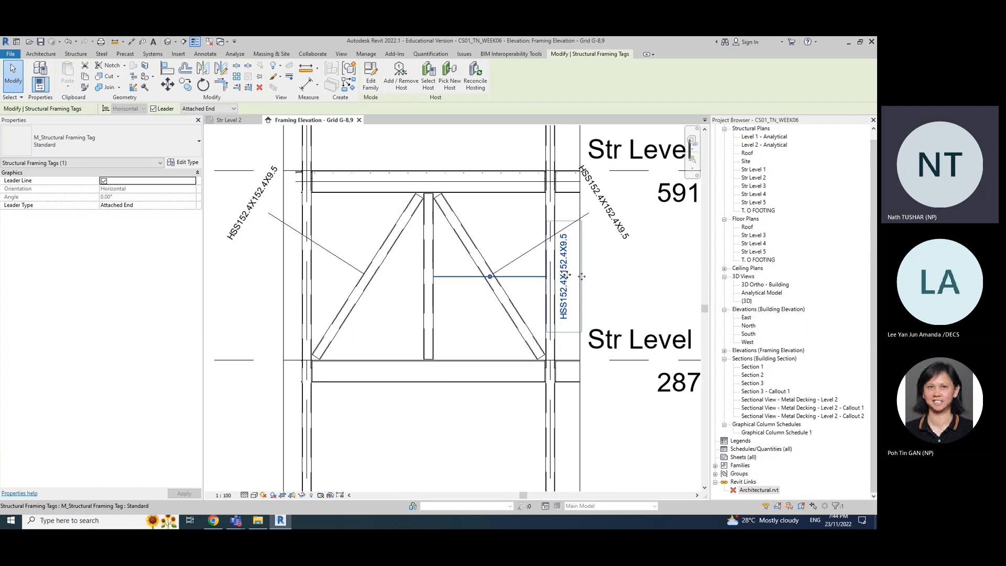
Step: Move the tags of the vertical brace and both diagonal braces so each sits right alongside its own member
drag(582, 276, 459, 276)
click(513, 263)
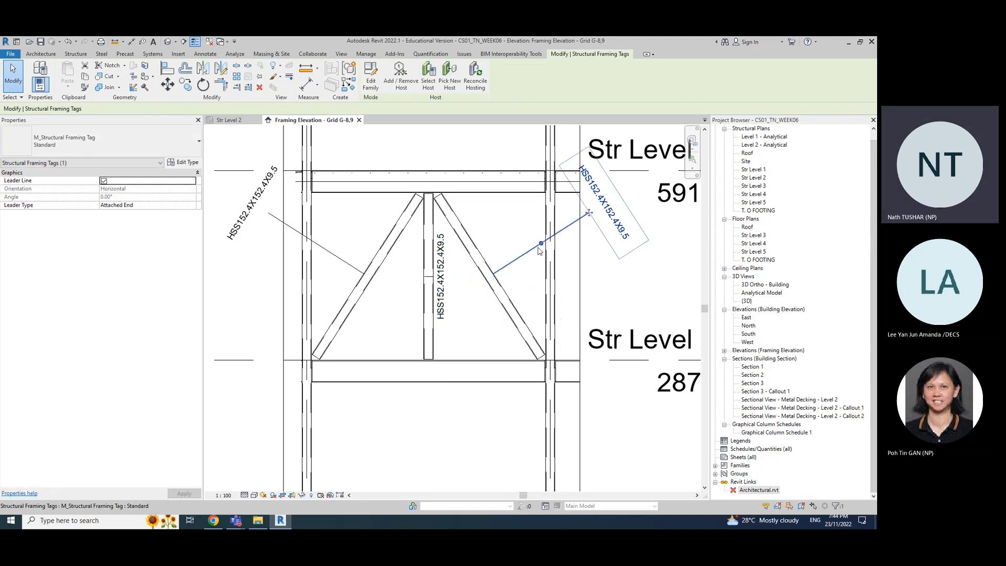
drag(589, 213, 493, 274)
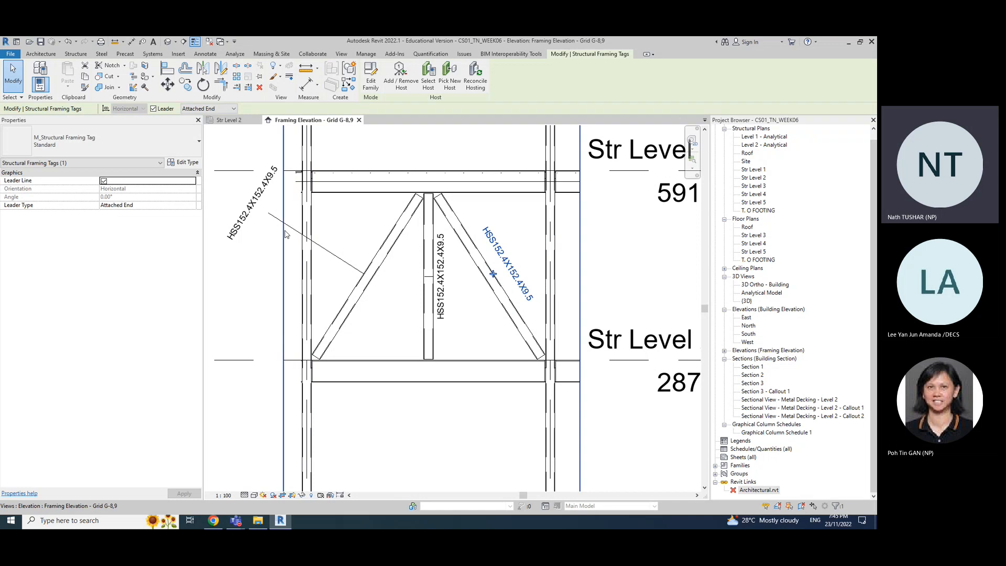
click(267, 213)
drag(267, 212, 364, 276)
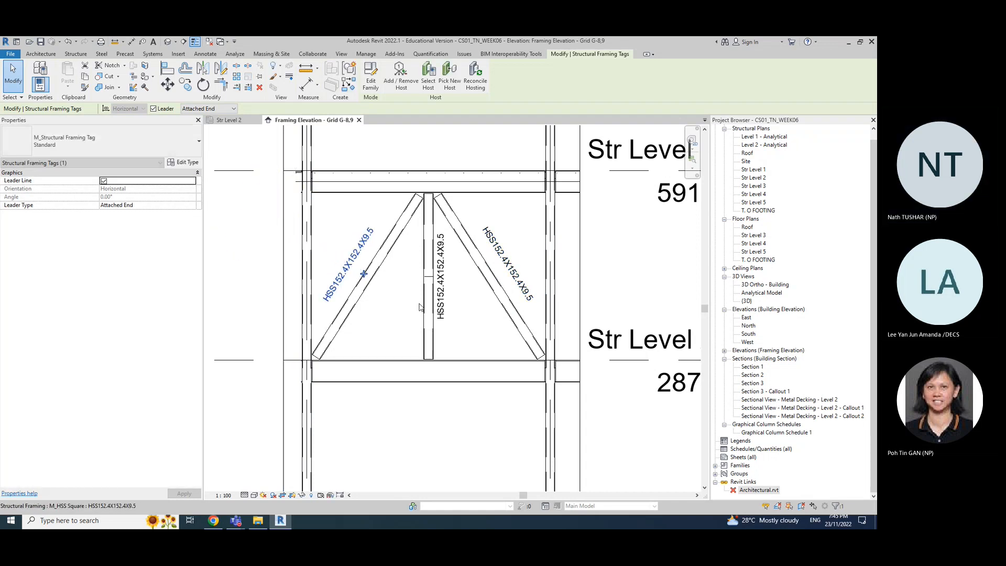
key(Escape)
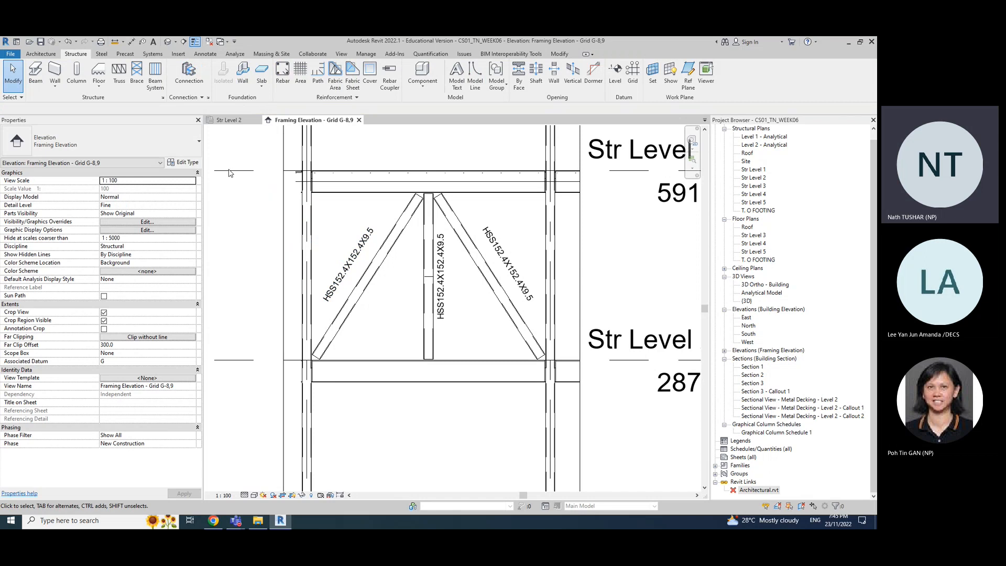
Step: Try to shift the vertical brace's tag slightly along its leader, and undo the change
click(441, 280)
drag(429, 278, 438, 277)
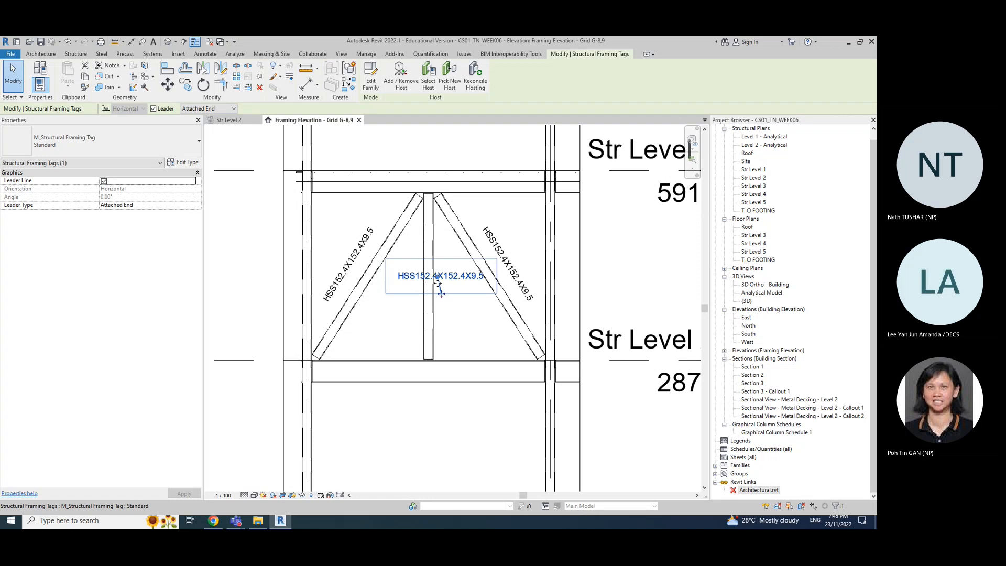
key(ctrl+z)
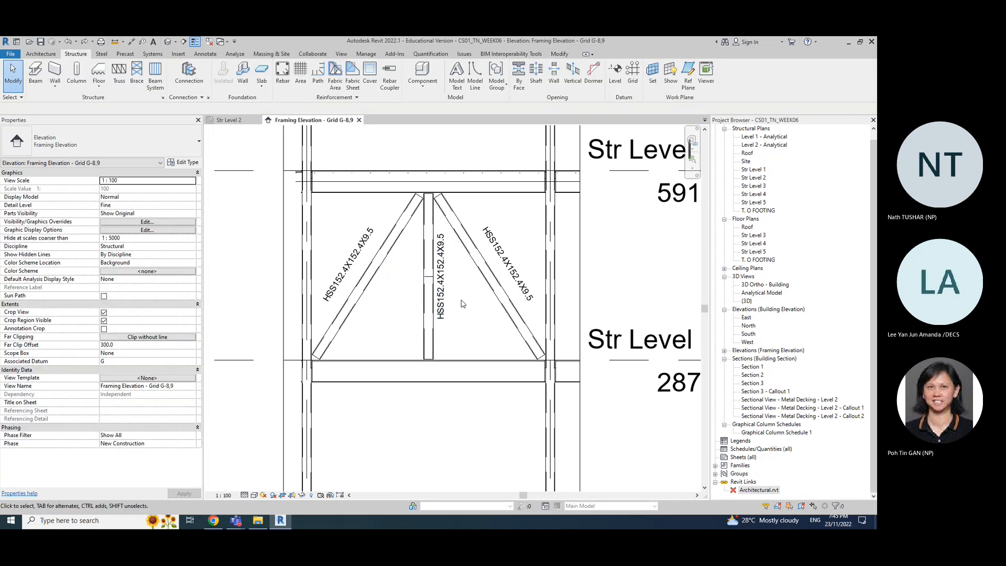
Step: Move the vertical brace's tag to the left side of the brace, and close the Str Level 2 view
click(441, 278)
drag(439, 277, 413, 277)
click(465, 304)
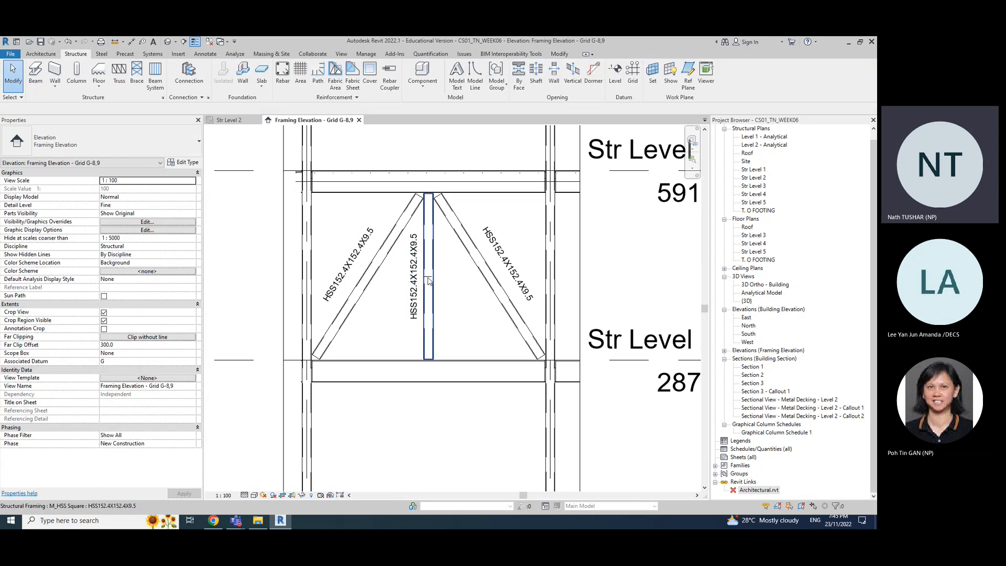
click(415, 277)
drag(428, 277, 426, 277)
click(473, 304)
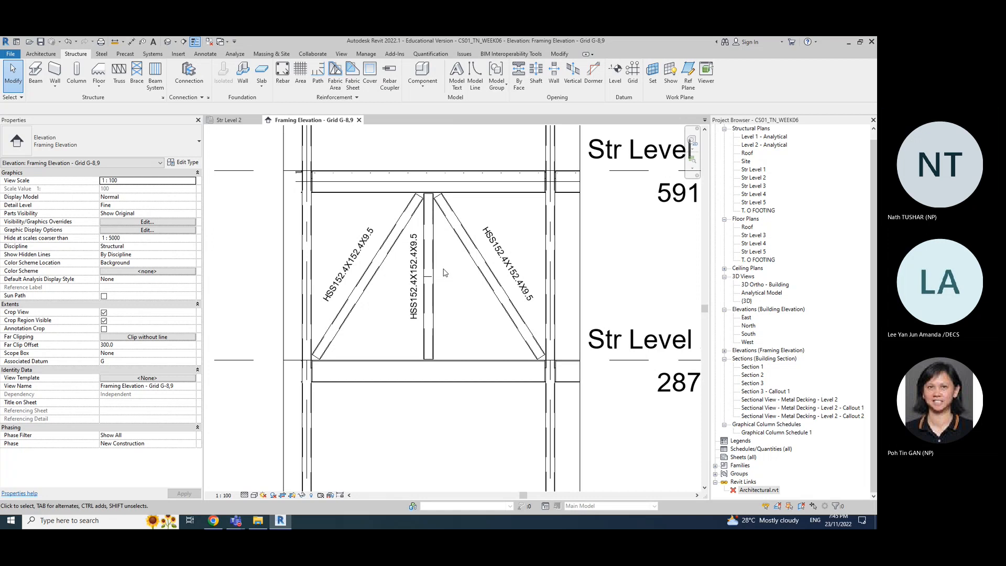
click(254, 121)
click(257, 120)
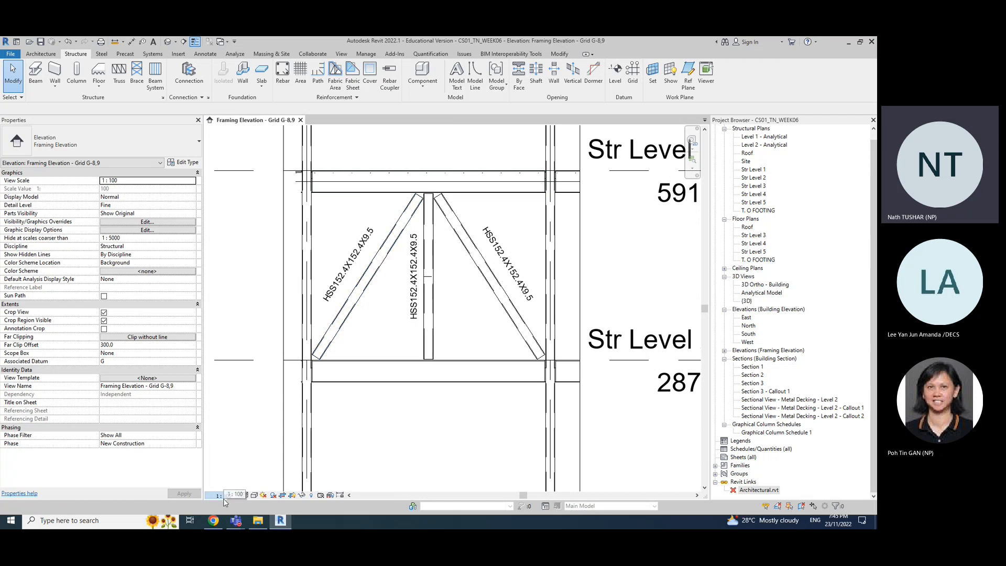
Step: Compare the tags at view scales 1:50 and 1:100, ending with the elevation at 1:100
click(223, 498)
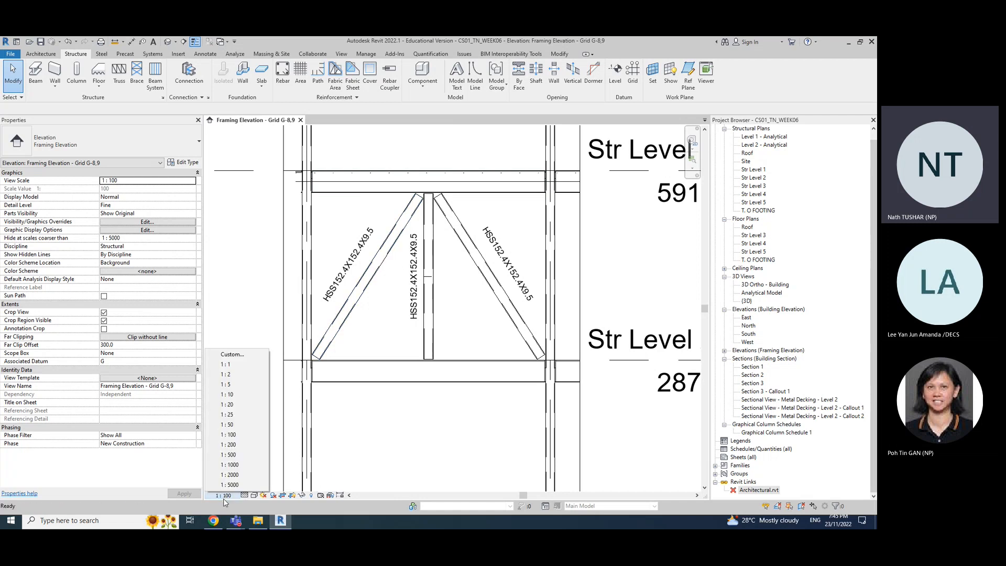
click(233, 425)
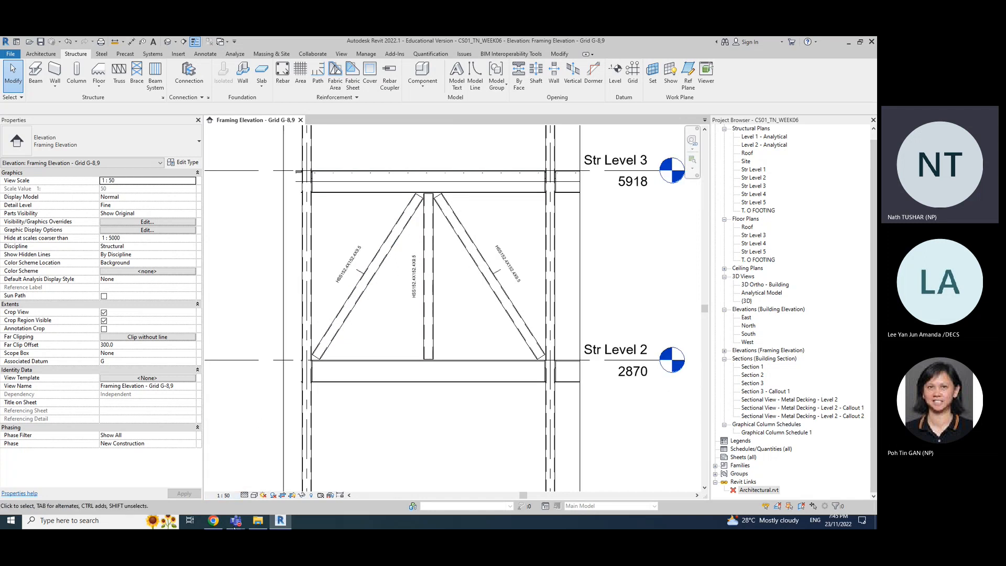
click(220, 497)
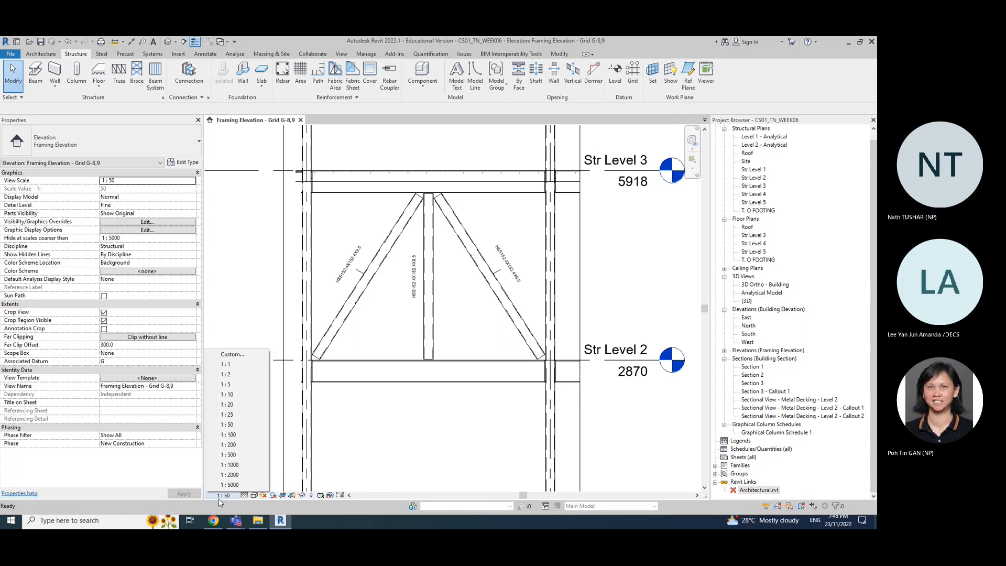
click(241, 437)
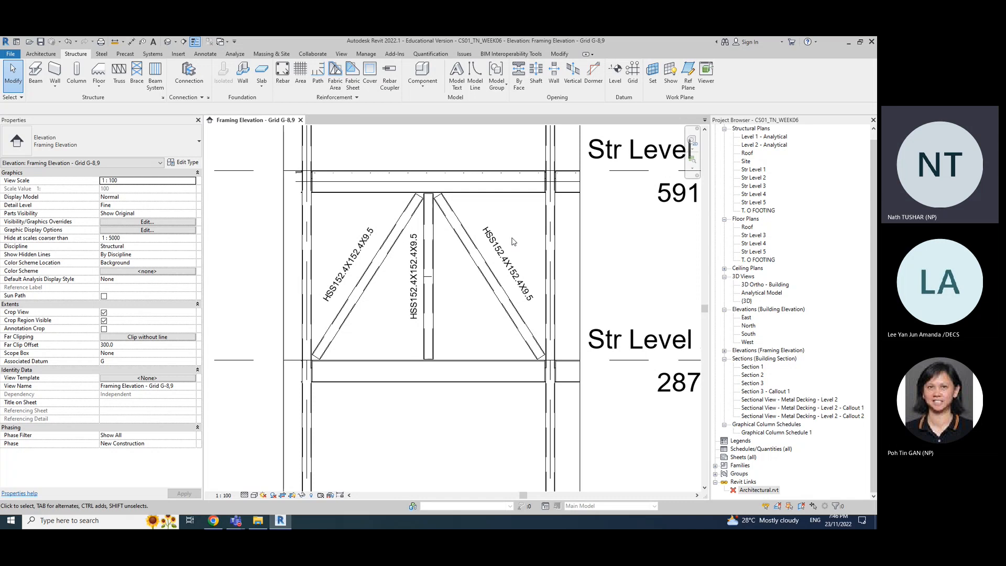
click(226, 495)
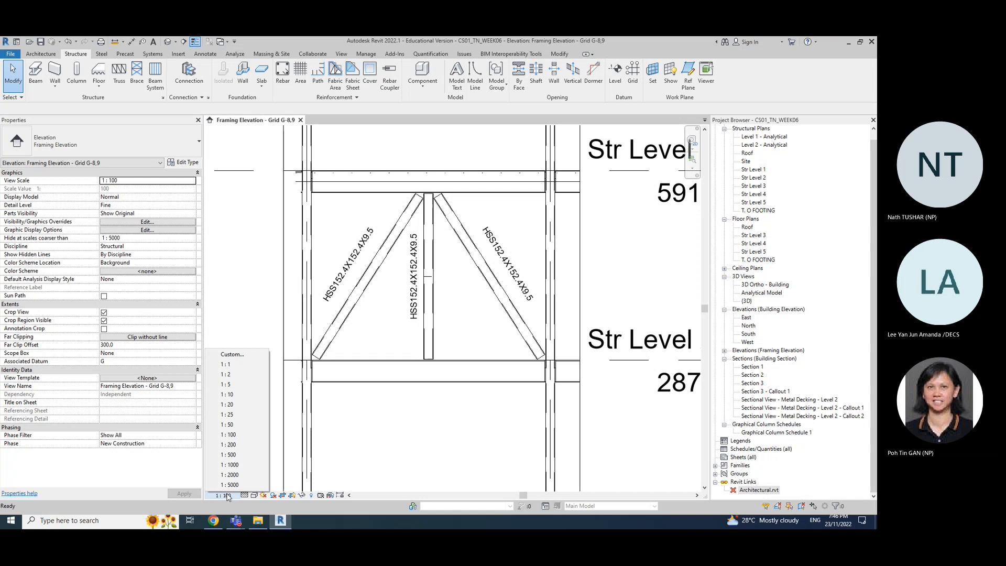
click(231, 425)
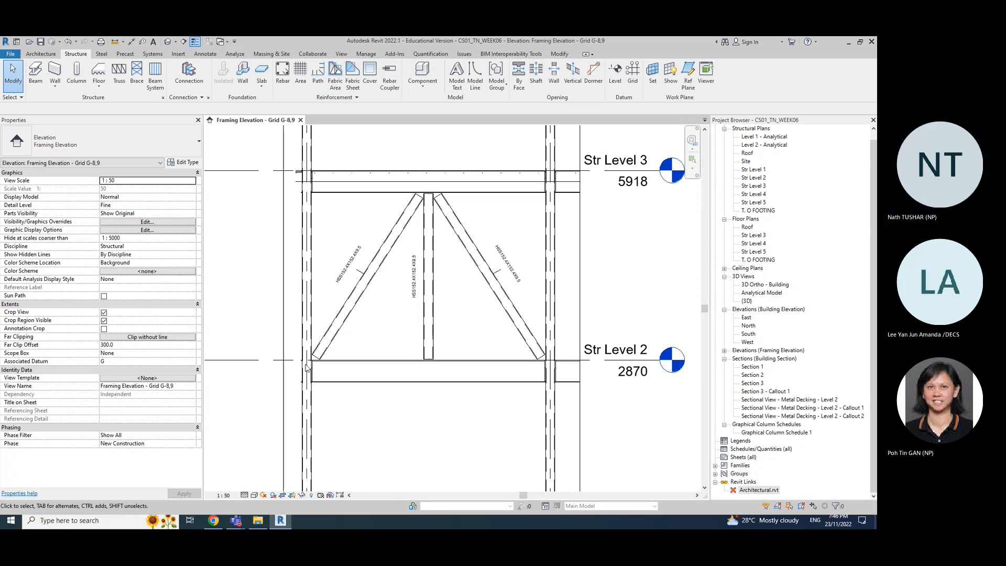
click(222, 495)
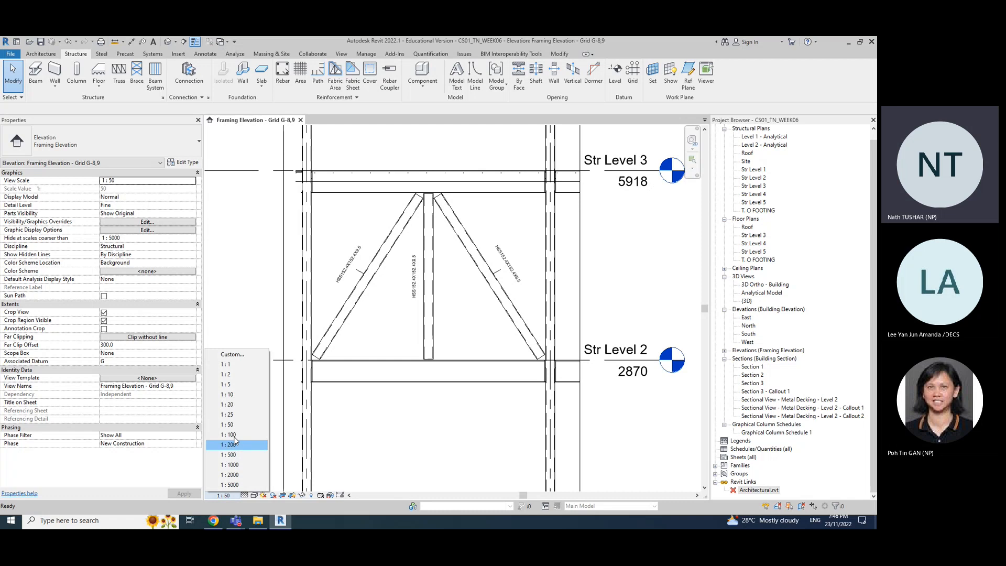
click(234, 435)
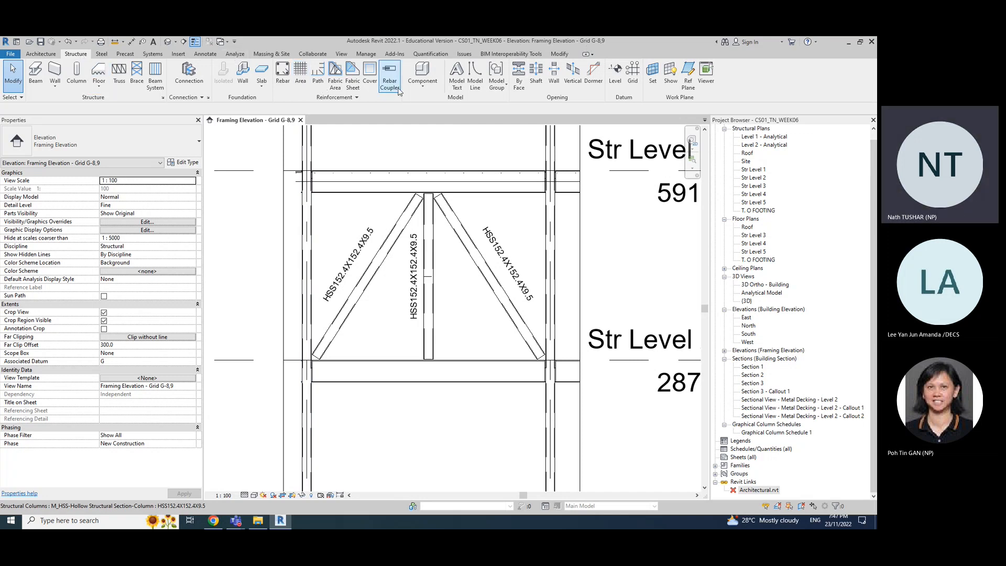
Step: Start an in-place model component and assign it to the Structural Stiffeners category
click(430, 88)
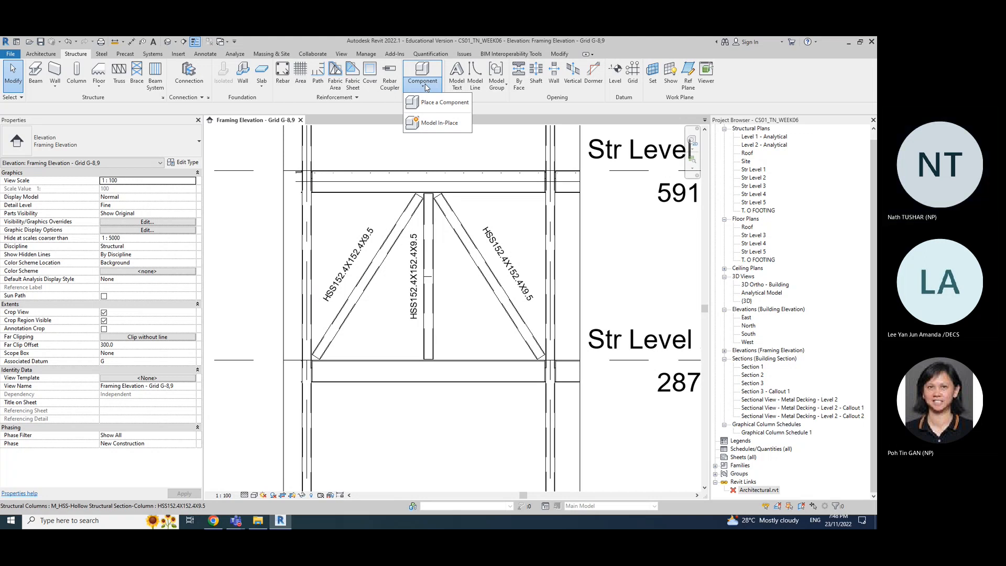
click(440, 124)
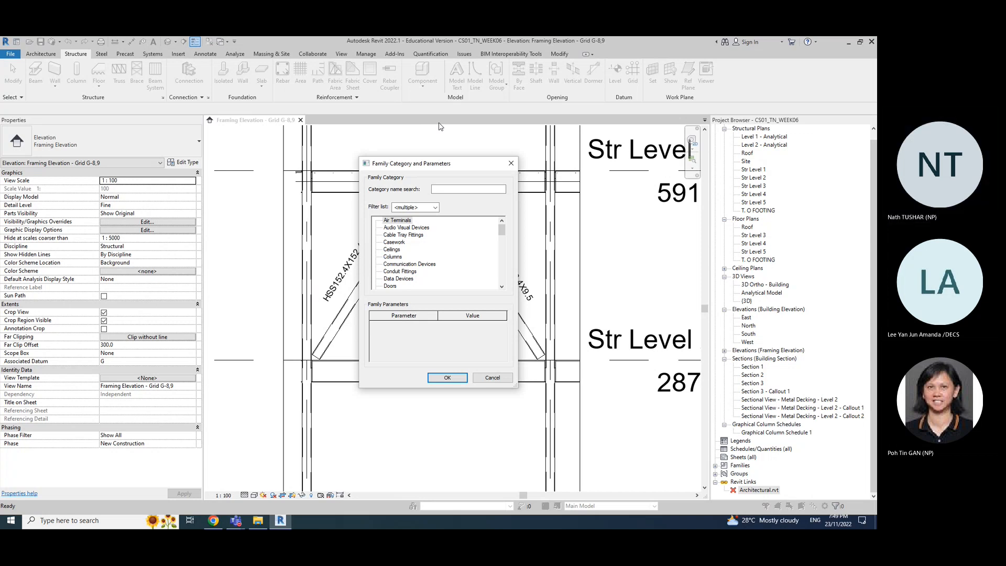
drag(428, 169, 411, 156)
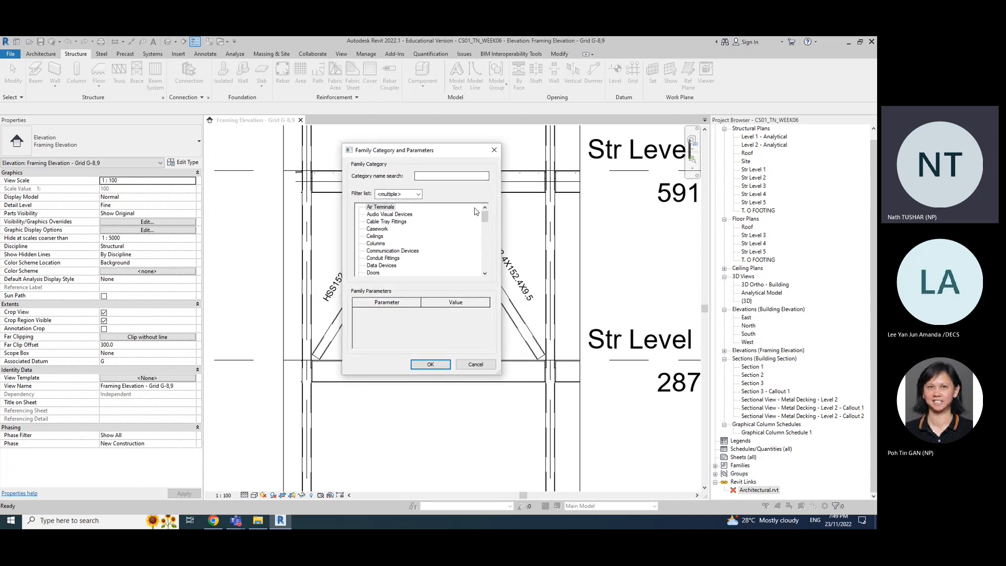
drag(484, 222, 484, 264)
click(391, 243)
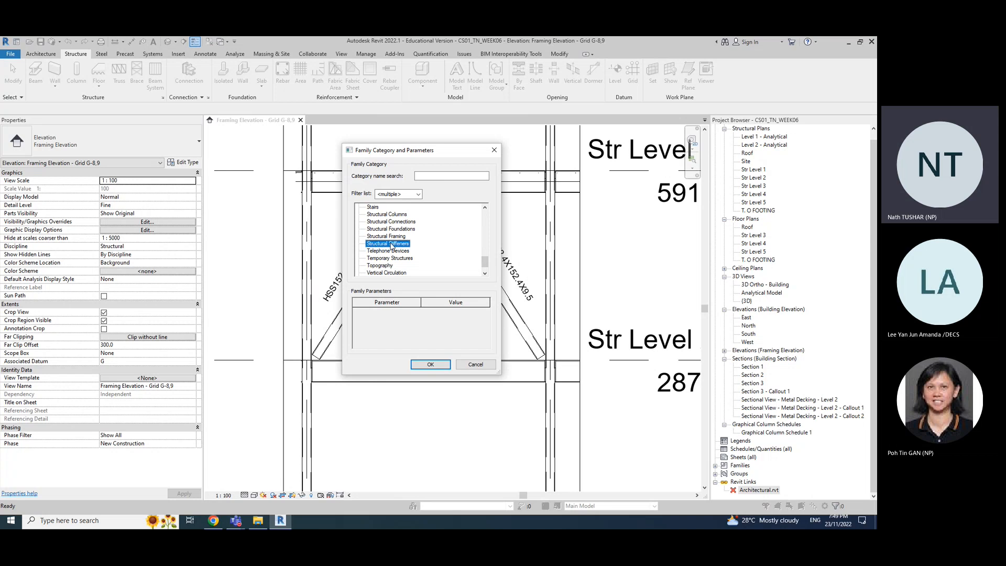
click(400, 236)
click(399, 244)
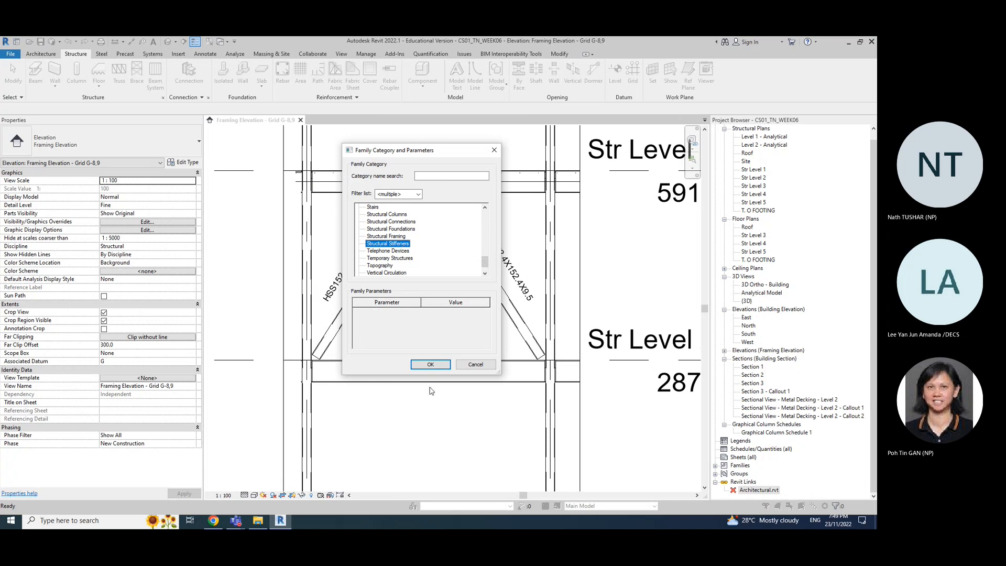
click(429, 364)
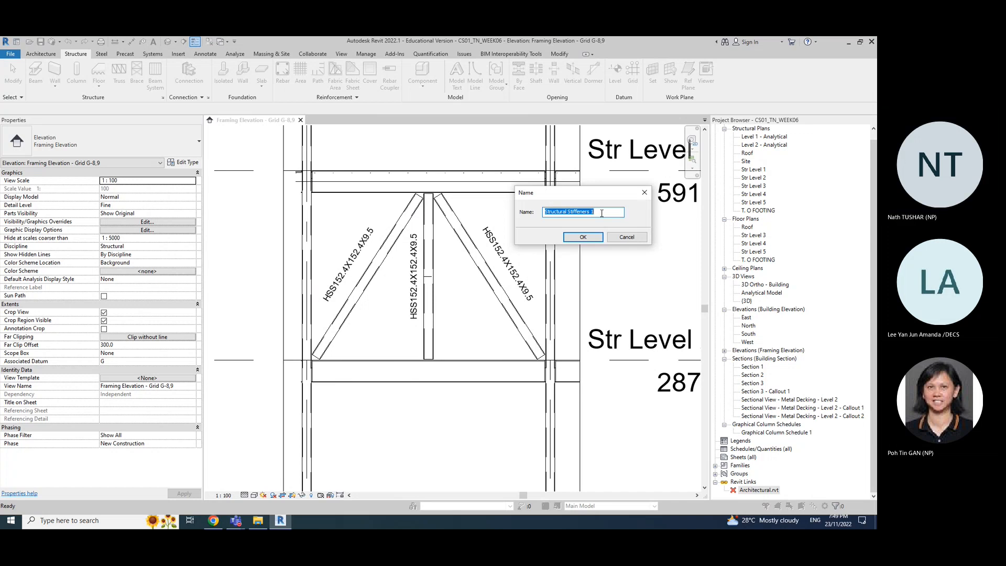
Step: Try to name the in-place family "Structural Stiffeners - Gusset [Grid G-8,9]"
click(602, 211)
key(BackSpace)
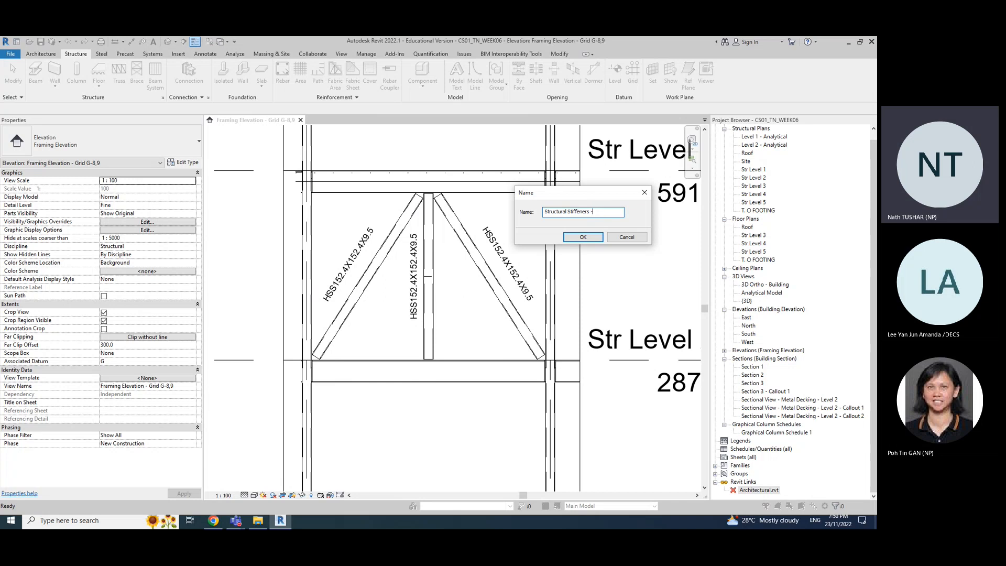
text(- Gusset)
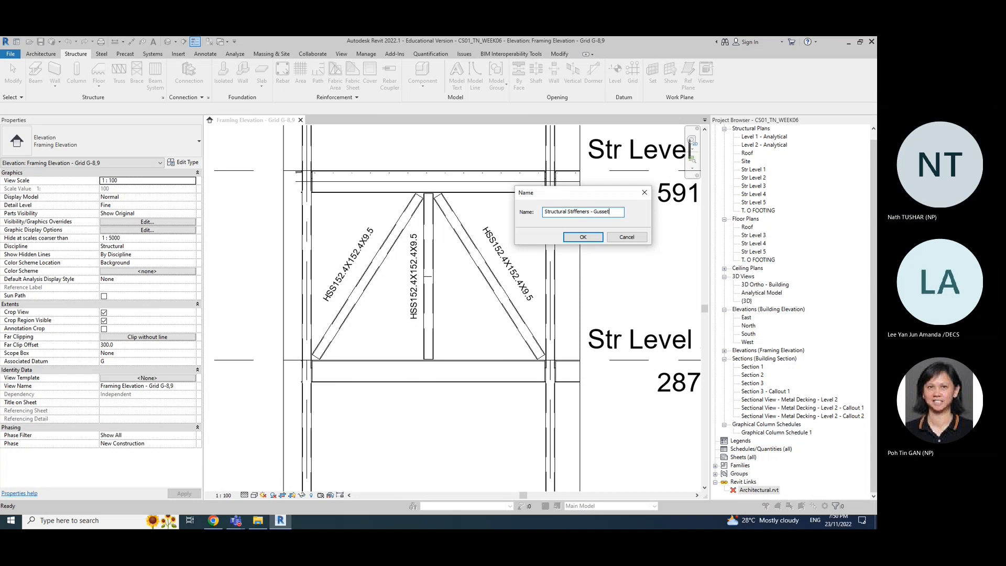
text([)
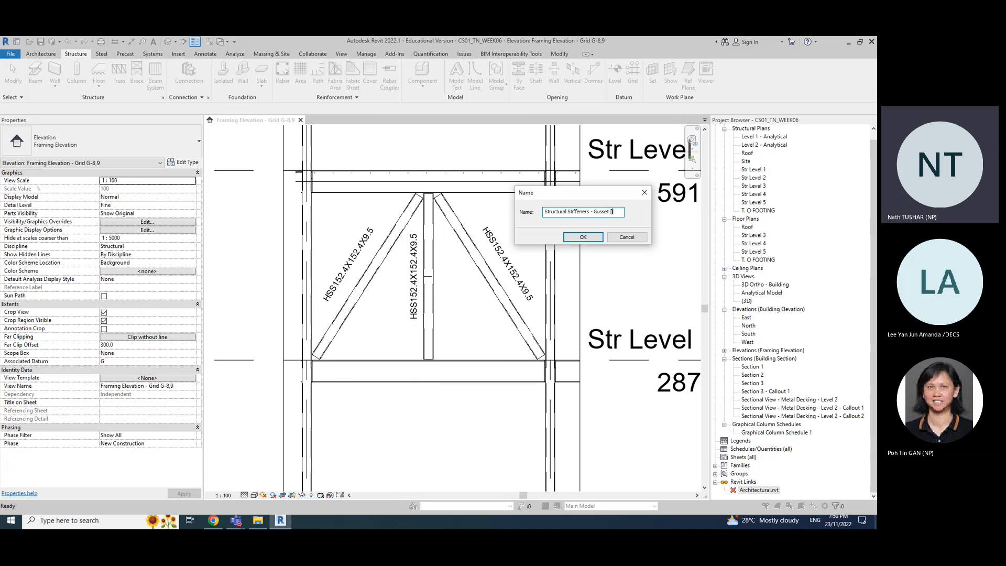
text(Grid G-)
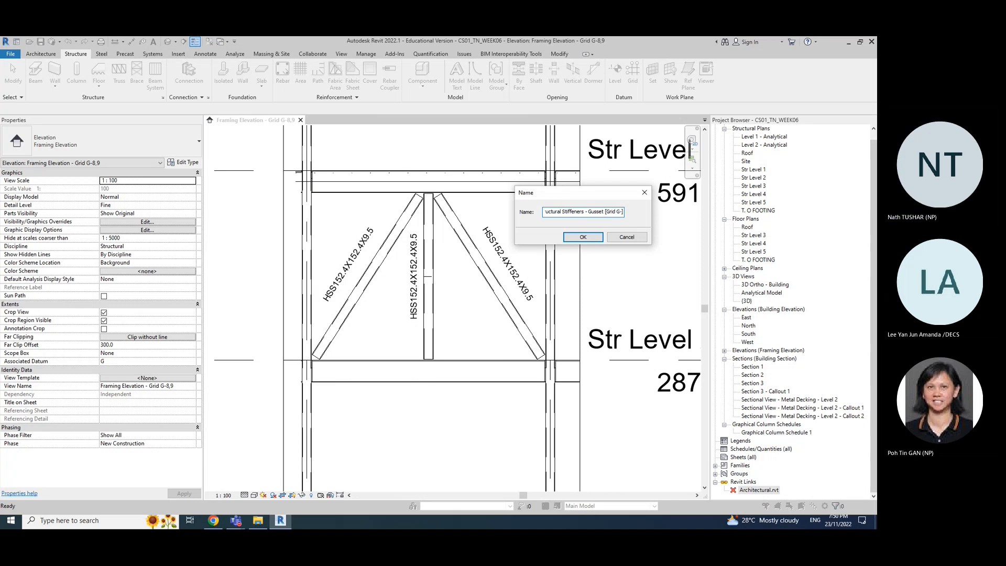
text(8,9])
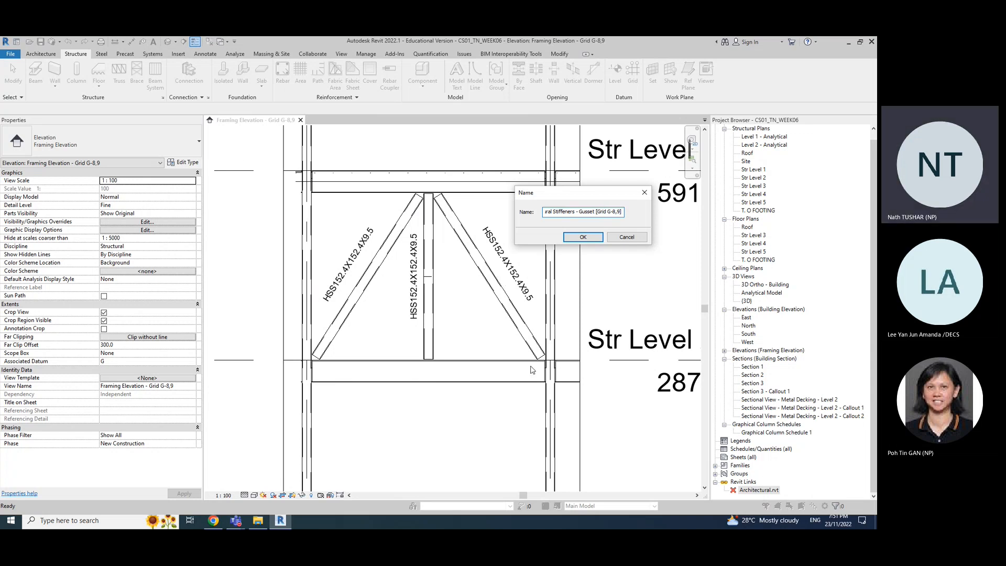
click(583, 237)
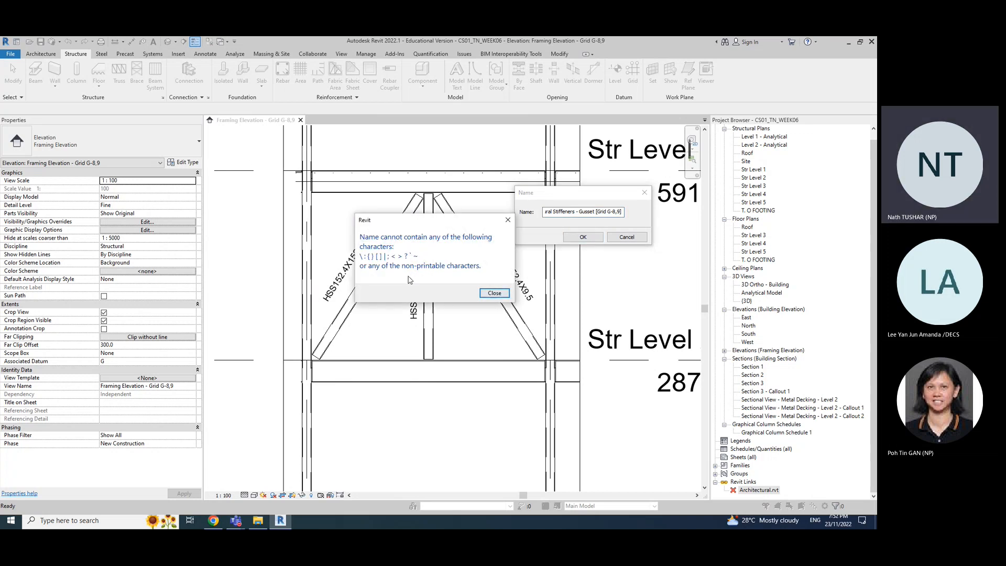
Step: Correct the in-place family's name to "Structural Stiffeners Gusset Grid G8 and G9" and enter the in-place editor
click(495, 293)
click(597, 211)
key(BackSpace)
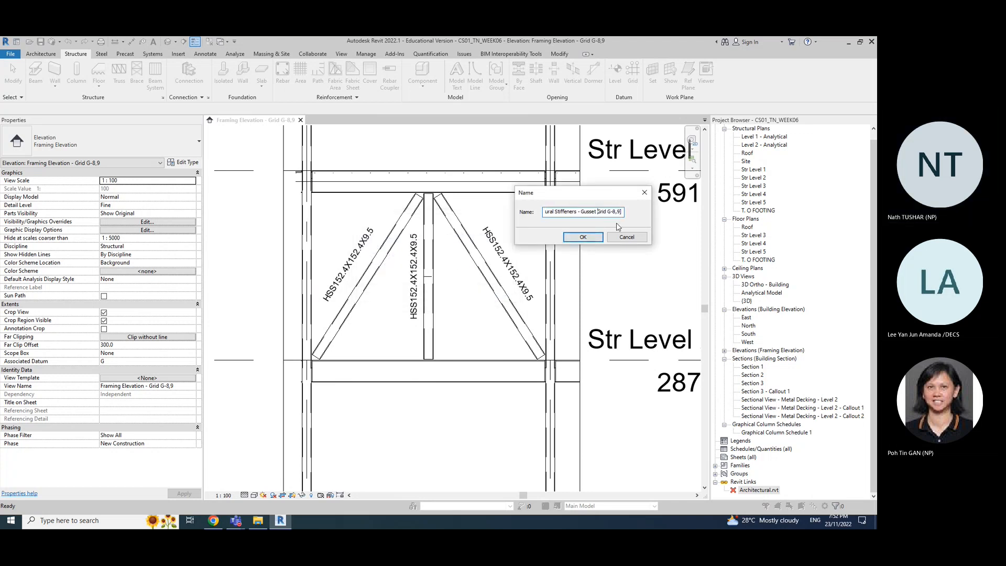
key(Right)
key(Right)
key(Right)
key(Right)
key(Right)
key(Right)
key(Right)
key(Right)
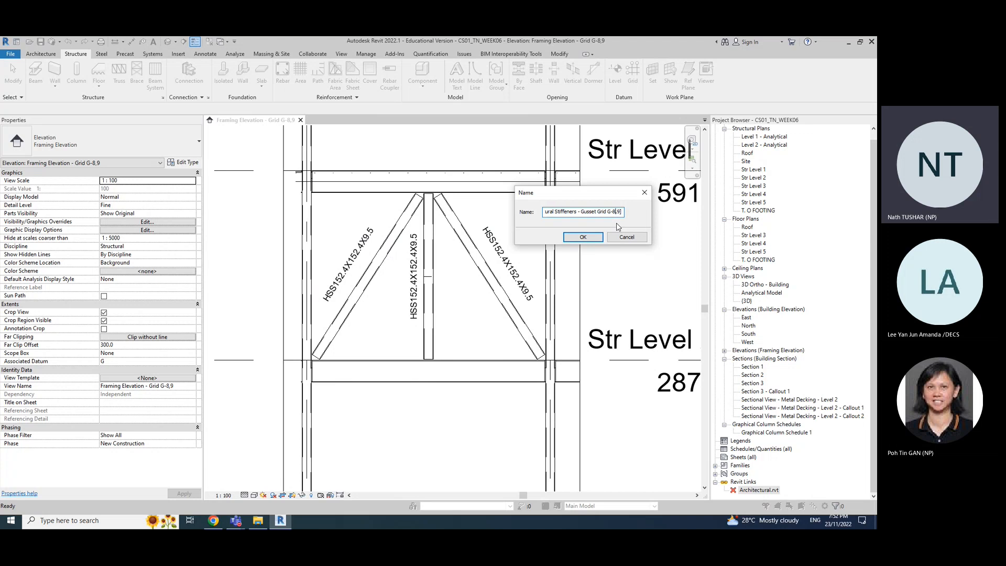
key(BackSpace)
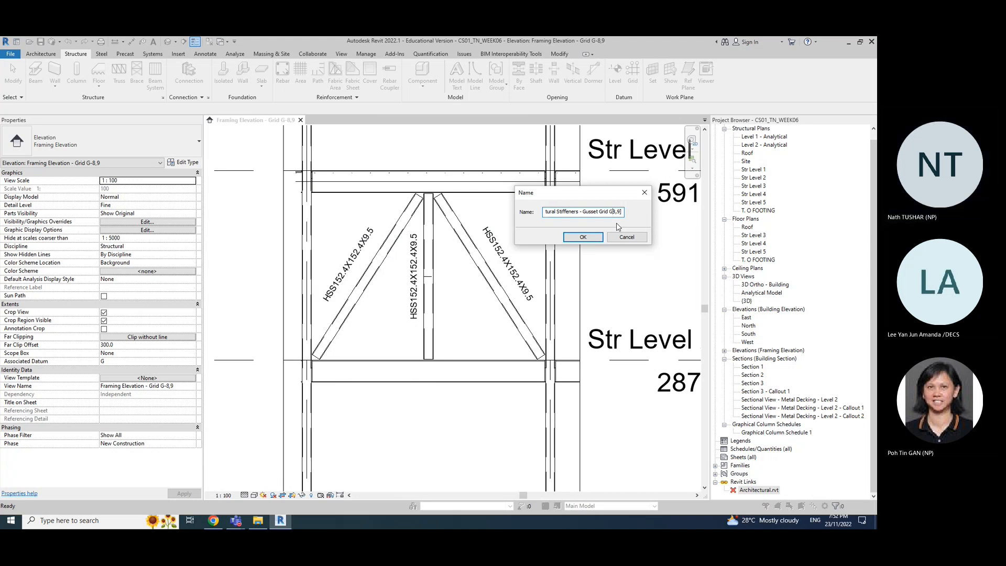
key(BackSpace)
key(Right)
key(Delete)
text(and)
key(BackSpace)
key(BackSpace)
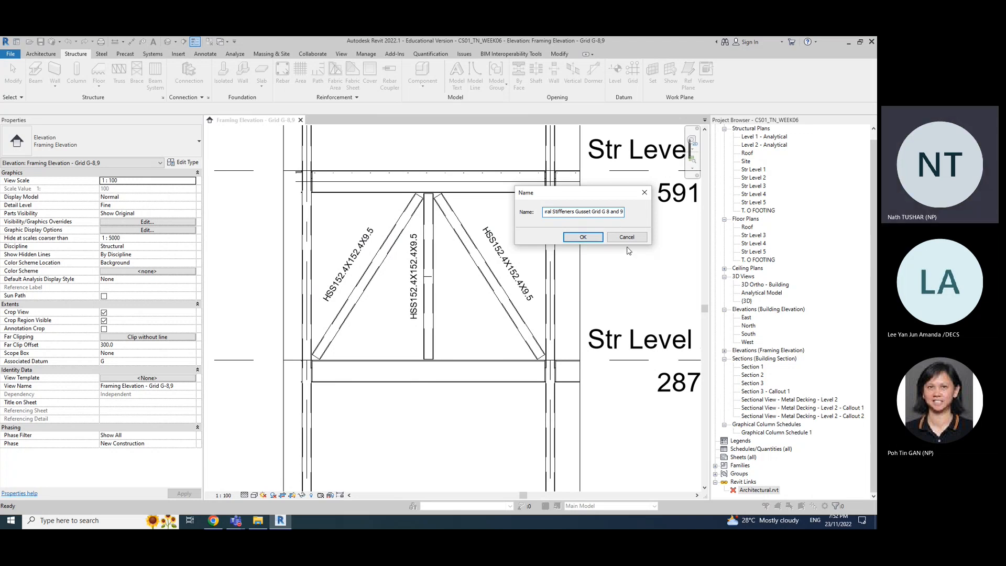
text(G)
key(BackSpace)
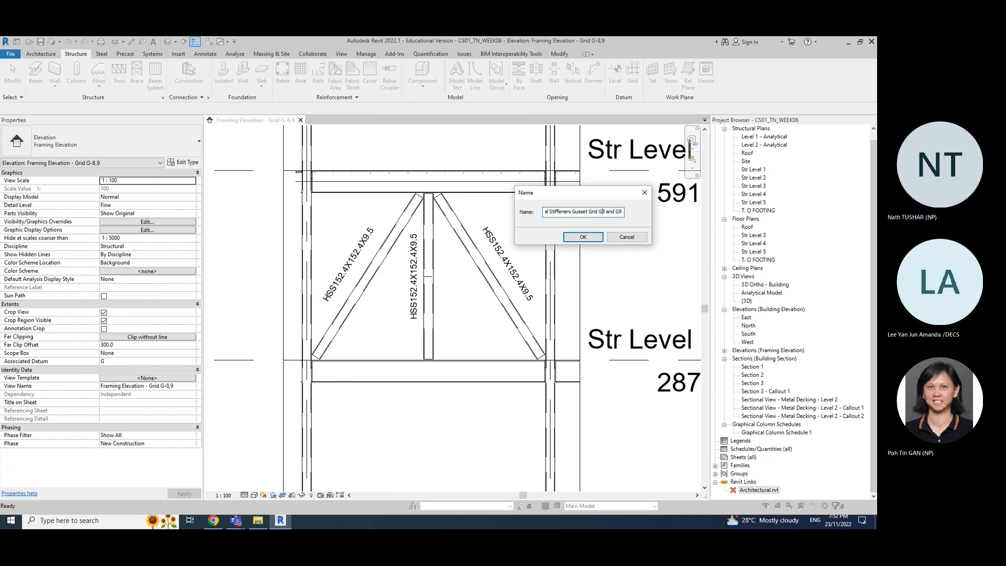
click(582, 236)
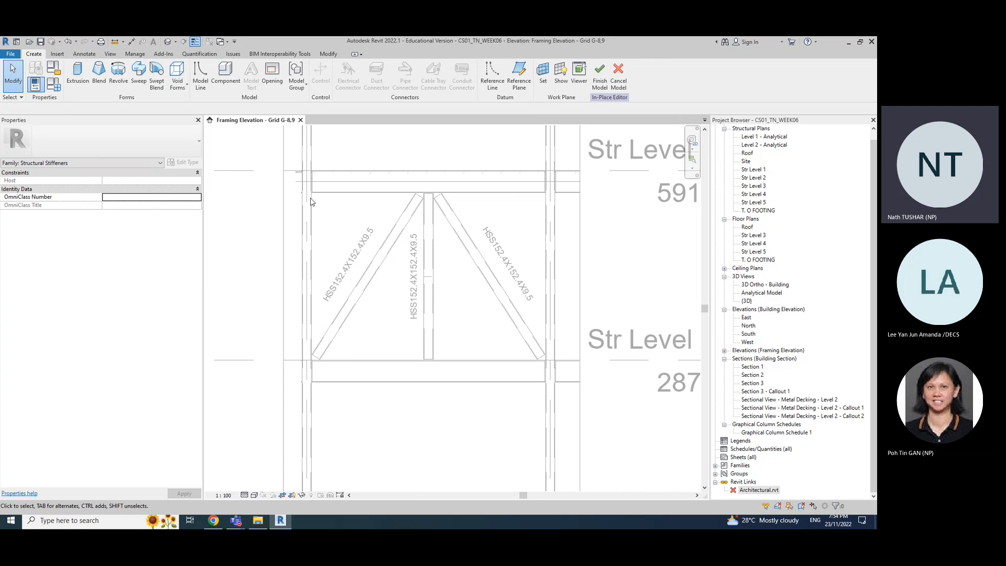
Step: Start a solid Extrusion sketch for the gusset plate, ready to draw straight lines
click(77, 78)
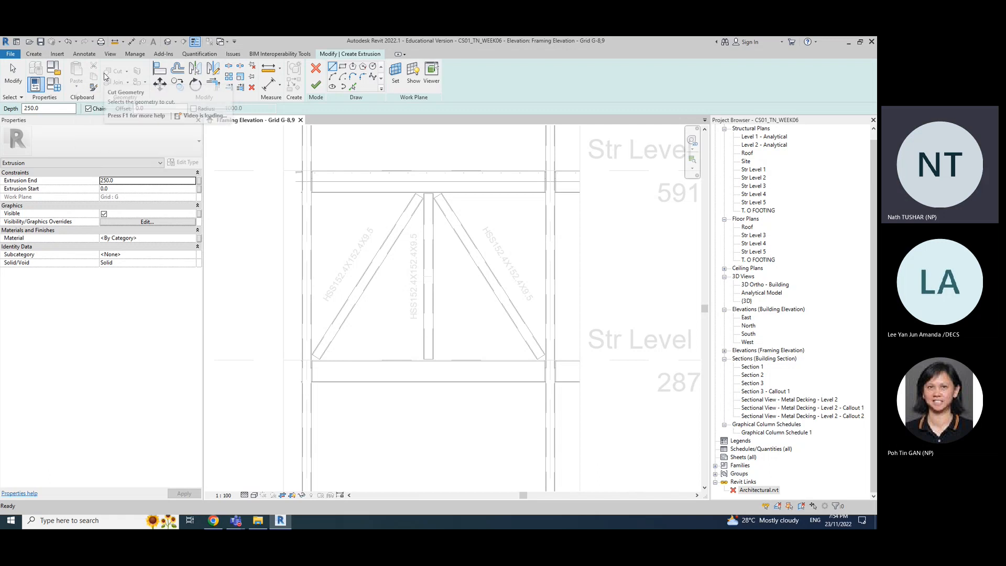
click(35, 55)
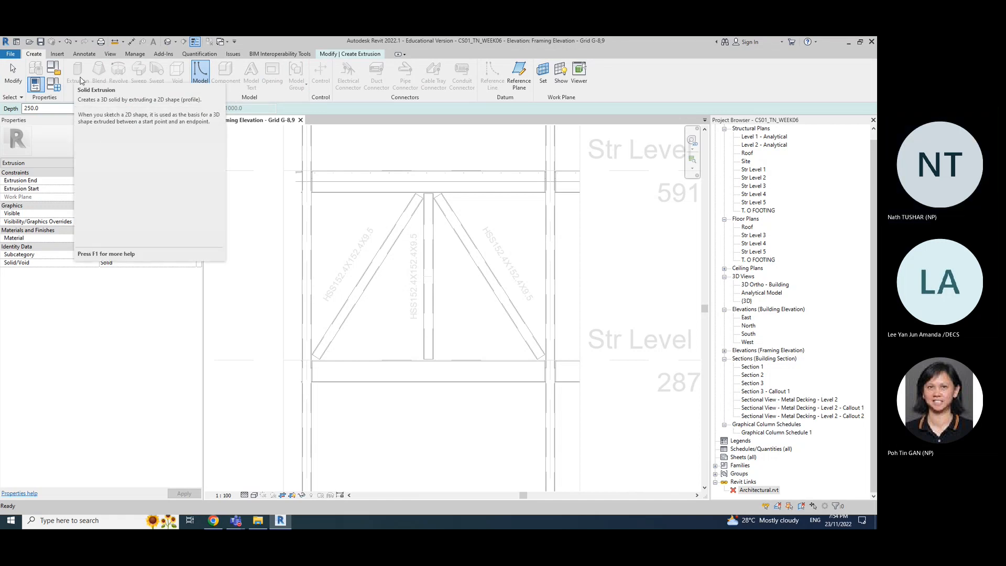
click(322, 55)
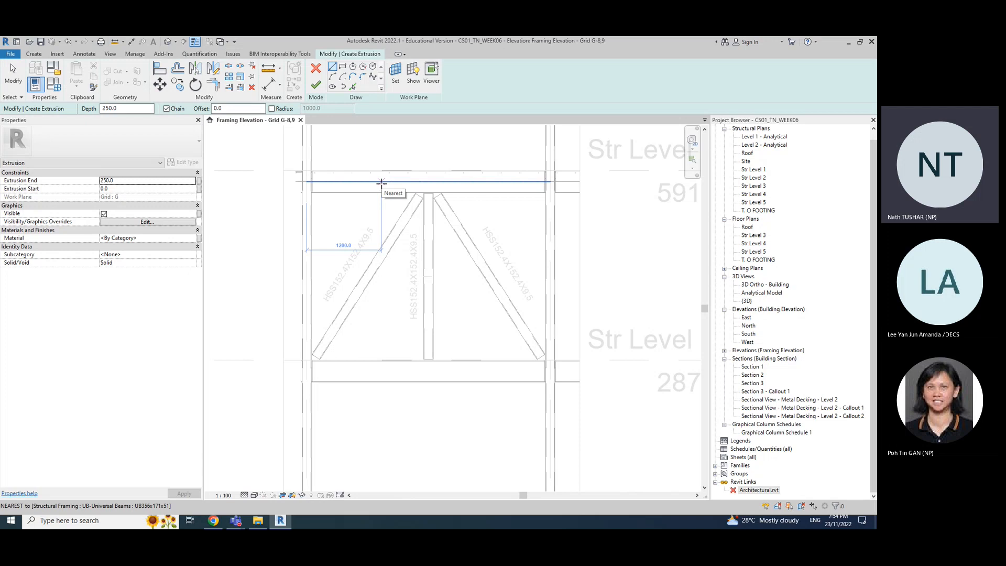
scroll(381, 182, up, 2)
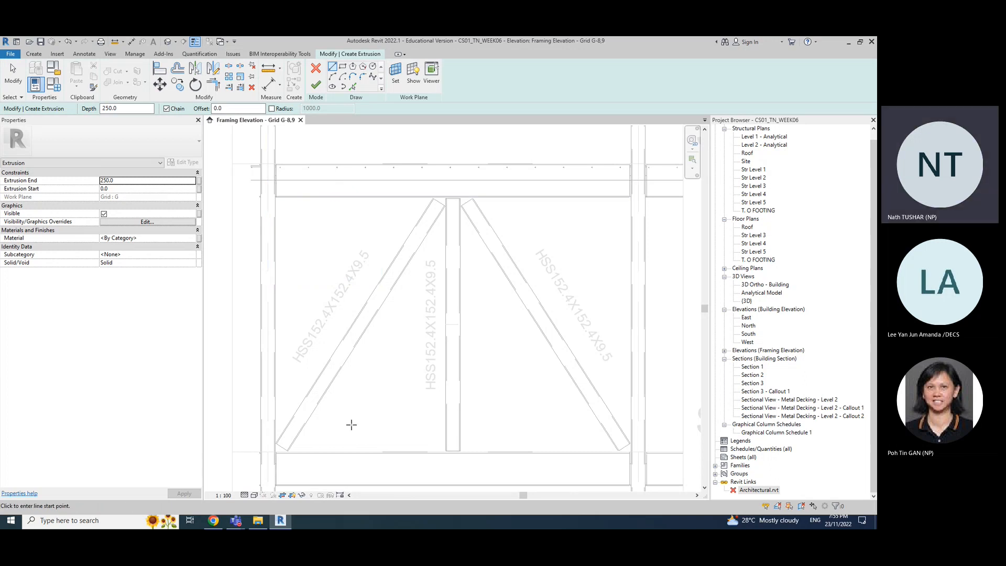
middle_drag(348, 427, 352, 381)
scroll(349, 378, up, 1)
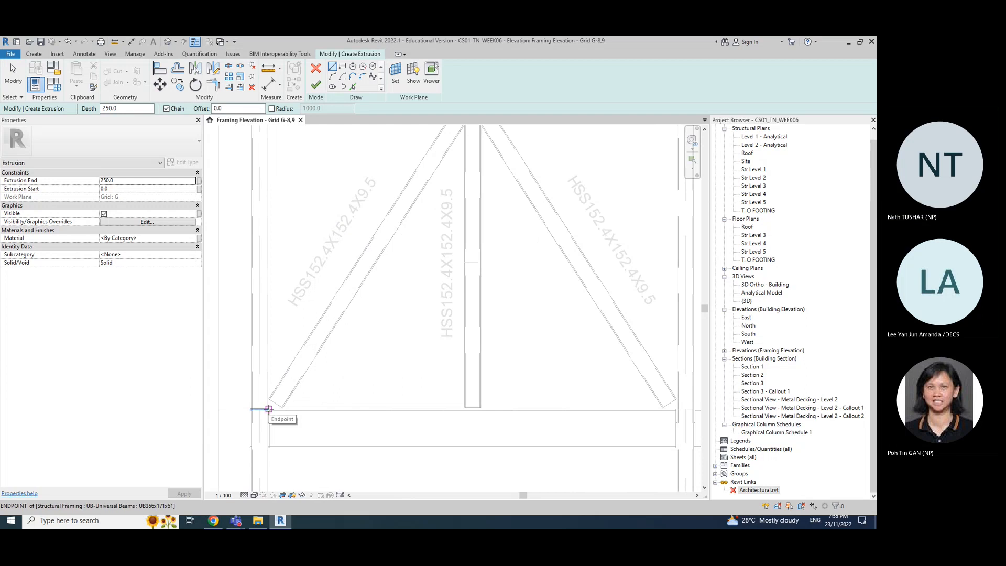
scroll(269, 409, up, 1)
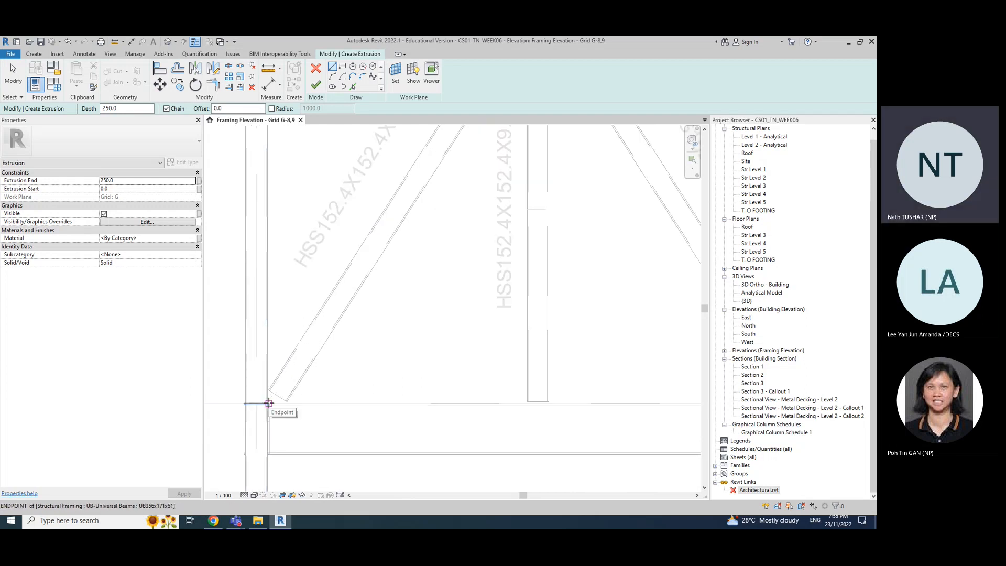
scroll(268, 402, up, 2)
scroll(267, 403, up, 1)
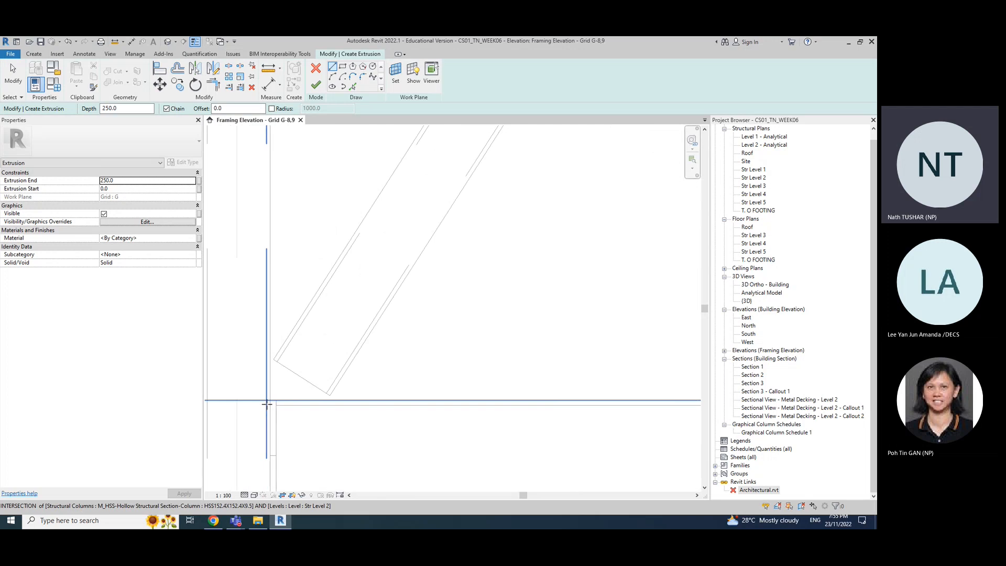
scroll(271, 400, up, 1)
scroll(271, 401, up, 1)
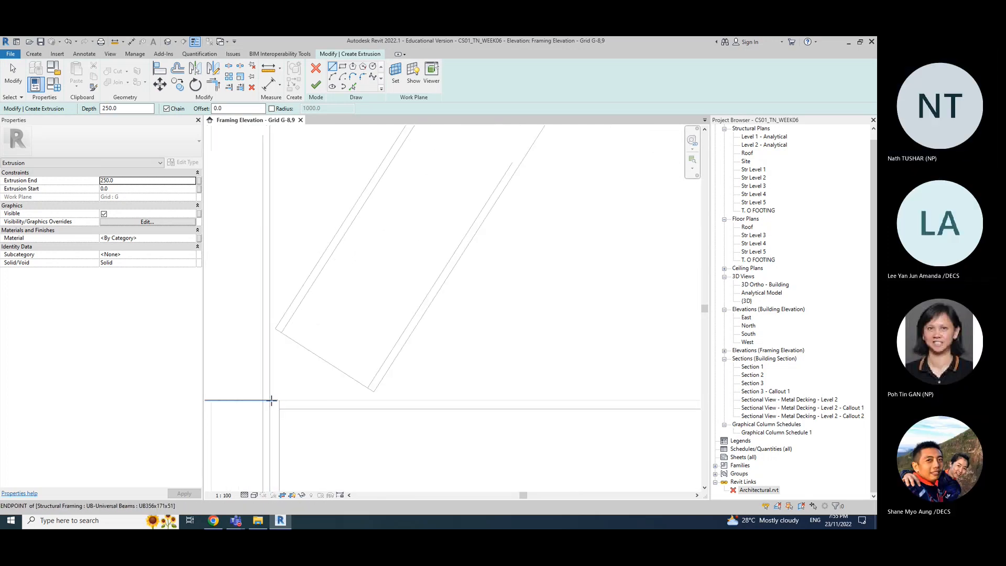
scroll(271, 401, down, 1)
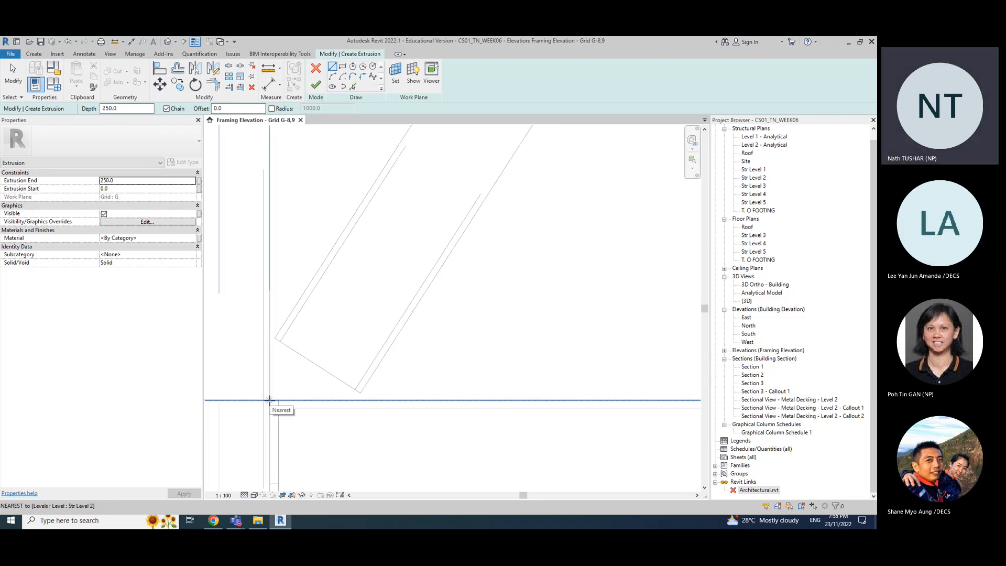
scroll(268, 400, down, 5)
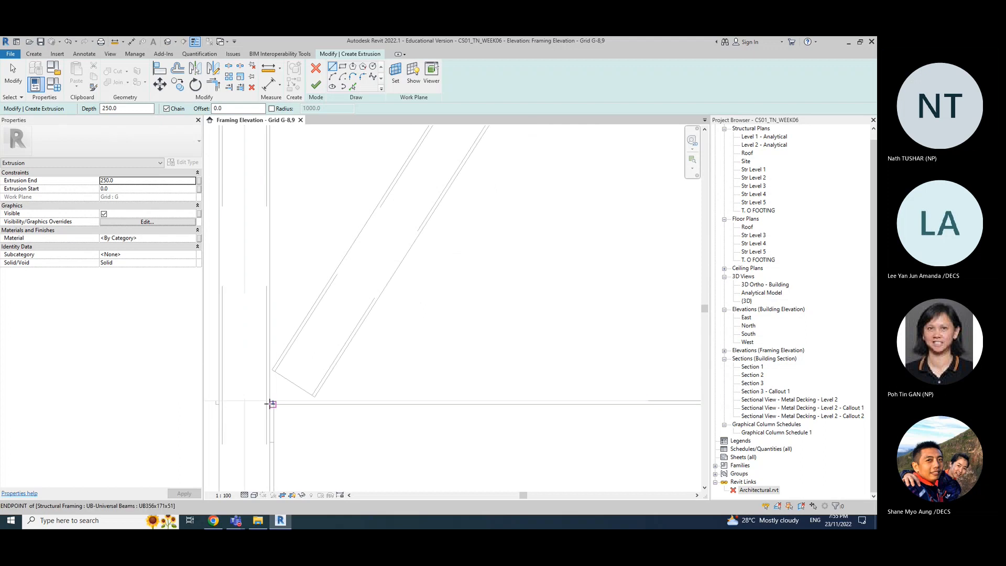
scroll(269, 403, down, 2)
scroll(269, 403, up, 7)
scroll(268, 403, up, 3)
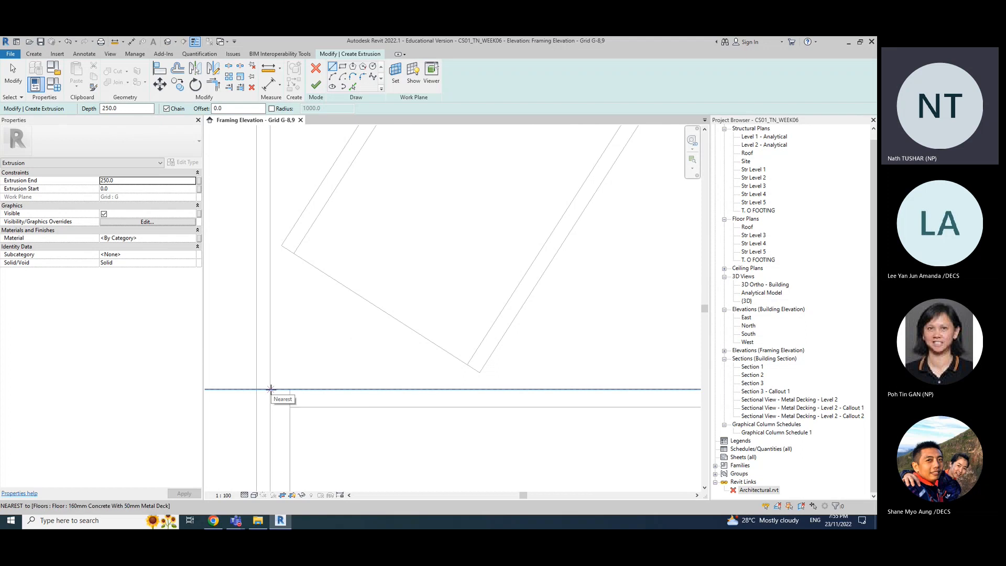
click(270, 388)
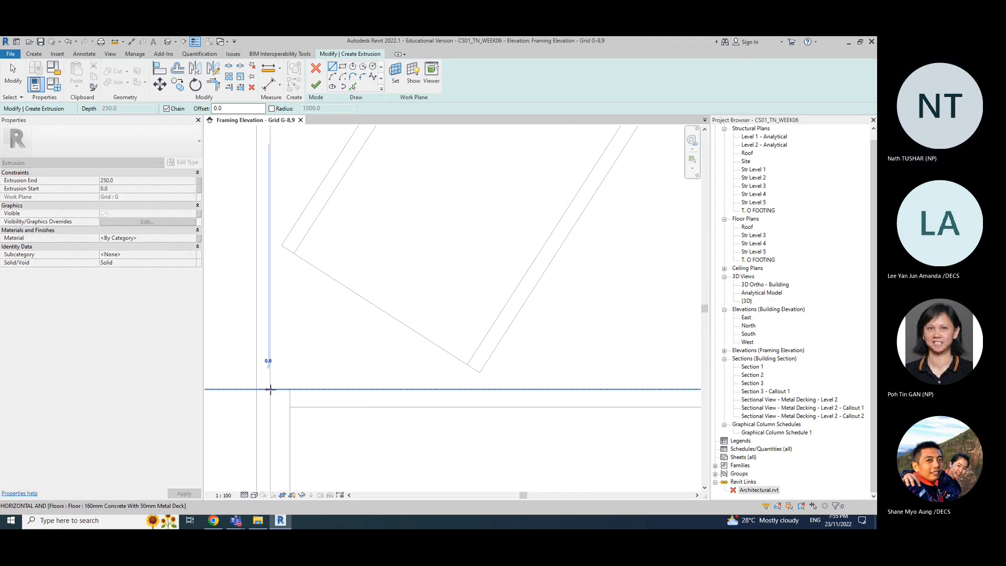
scroll(271, 389, down, 1)
scroll(270, 389, down, 2)
scroll(274, 297, down, 5)
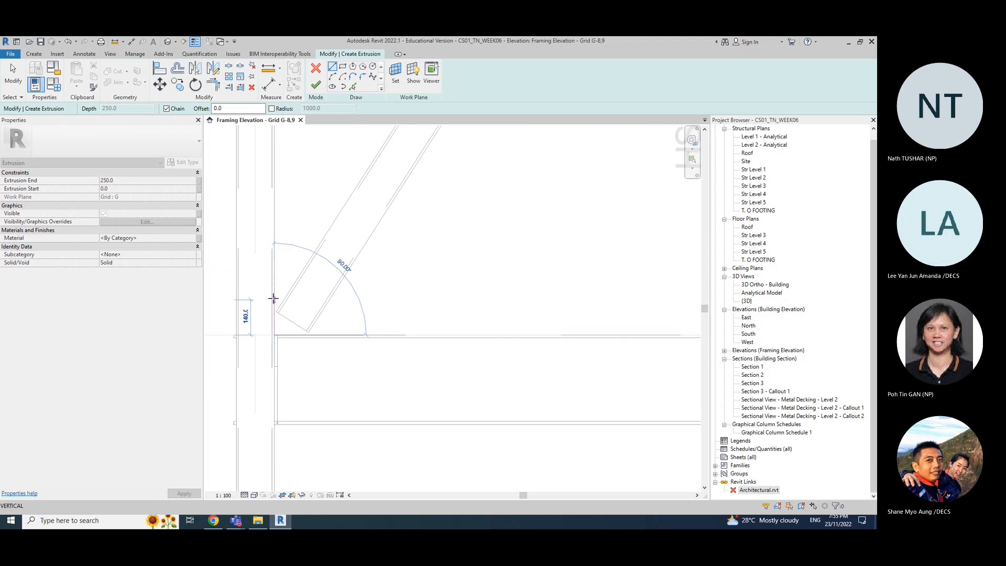
middle_drag(281, 251, 308, 382)
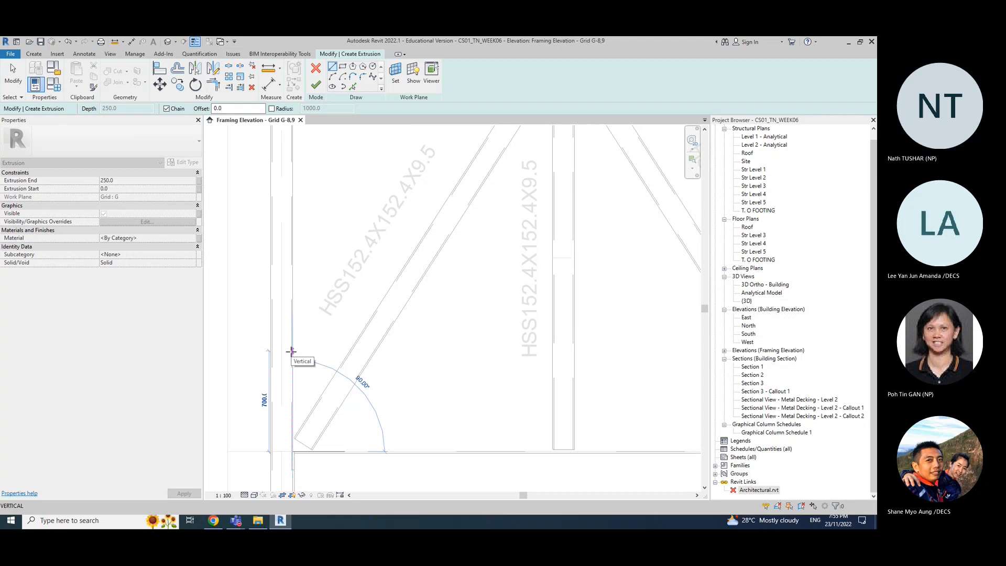
key(Escape)
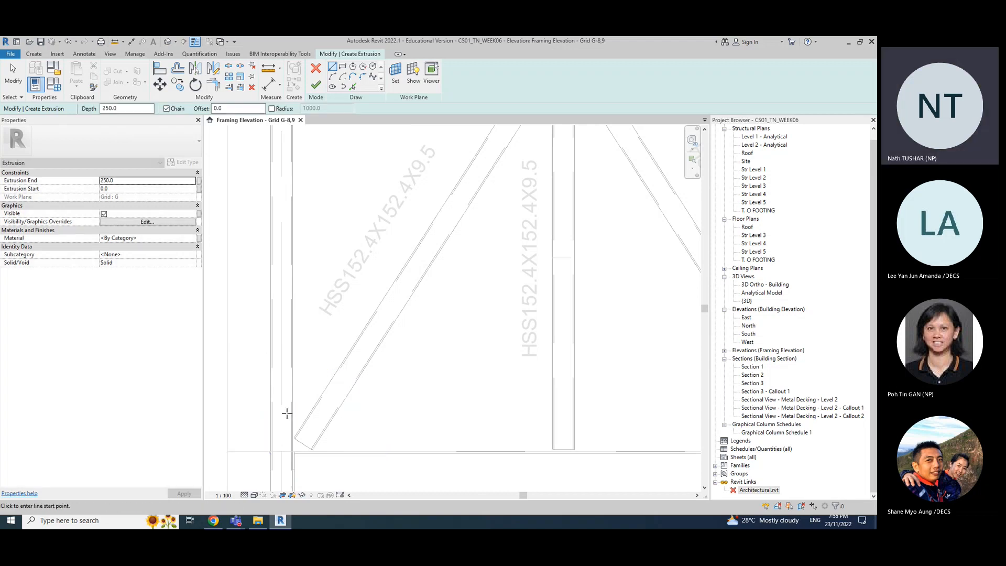
Step: Draw the gusset's 700 mm vertical edge up the left column's inner face, starting where it meets the Str Level 2 line
scroll(288, 454, up, 4)
scroll(289, 456, up, 2)
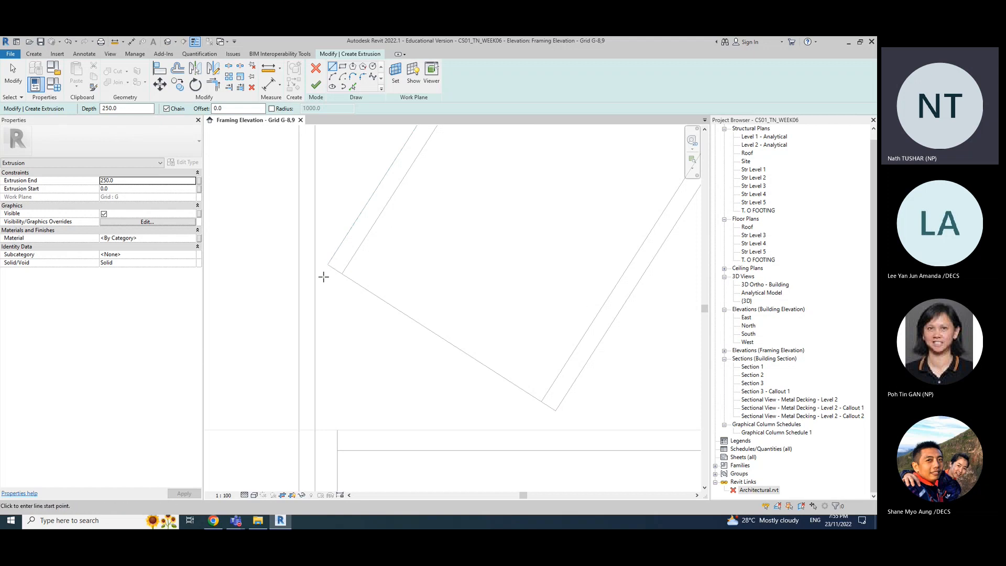
scroll(312, 344, down, 2)
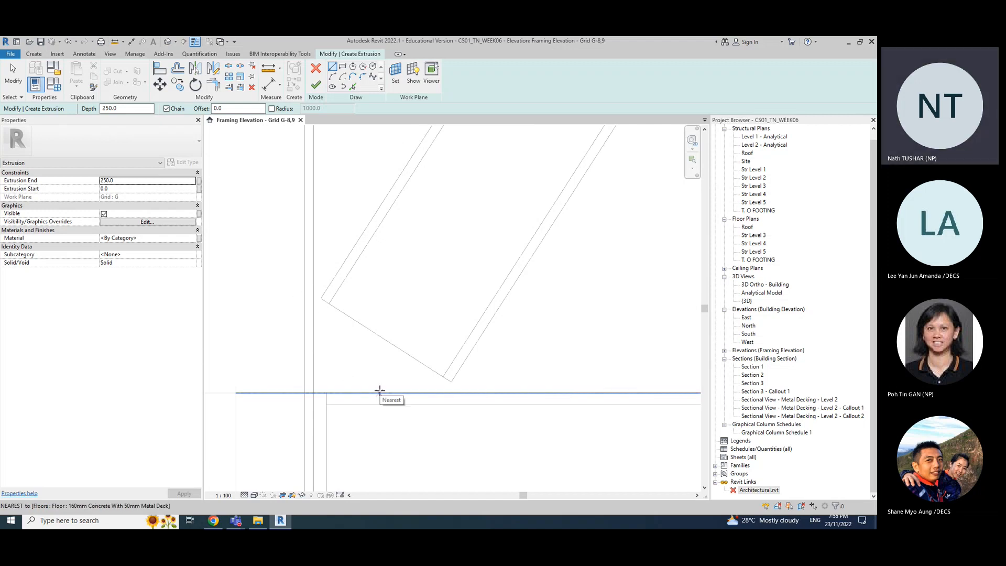
scroll(312, 394, up, 2)
scroll(312, 394, up, 1)
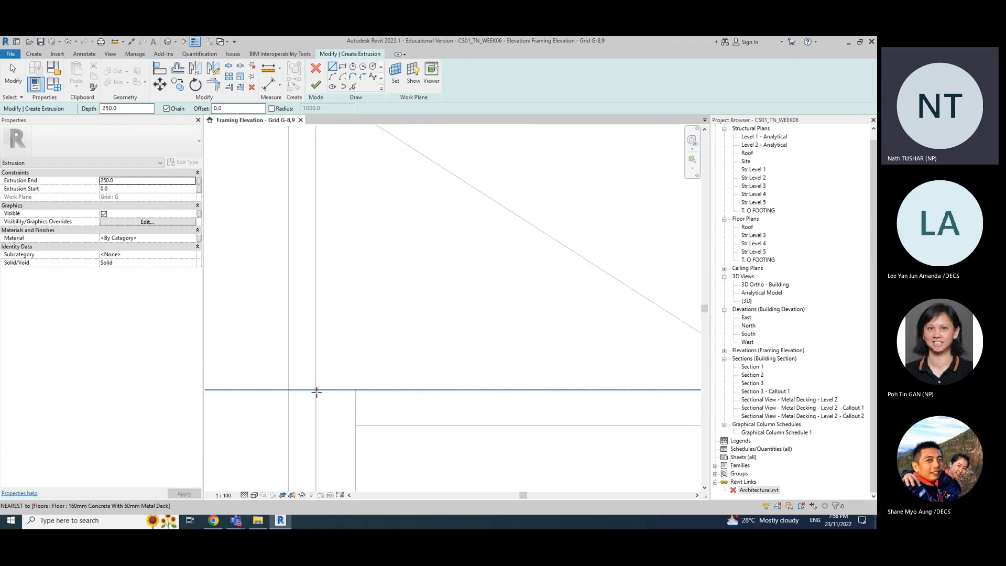
scroll(316, 389, down, 3)
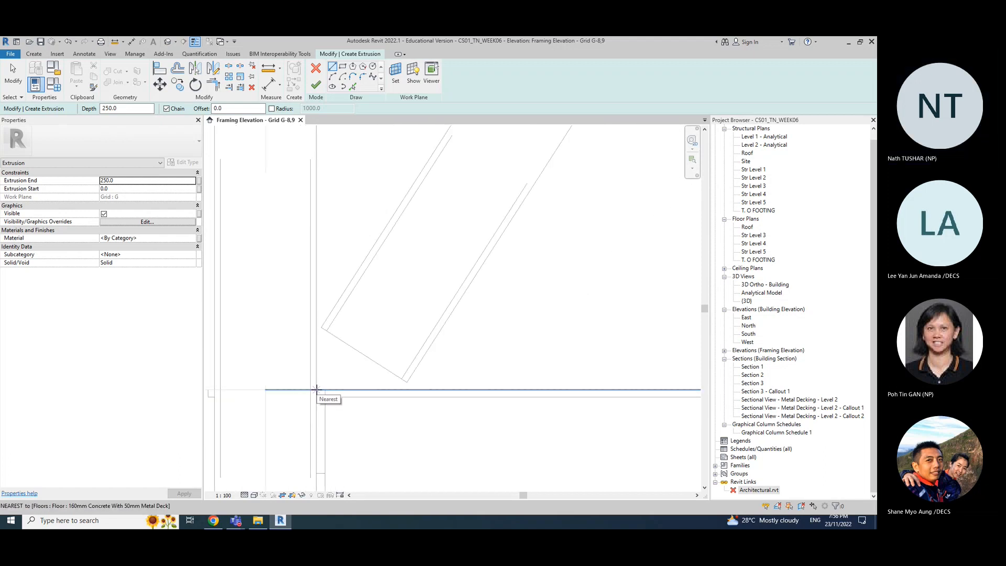
scroll(316, 389, up, 4)
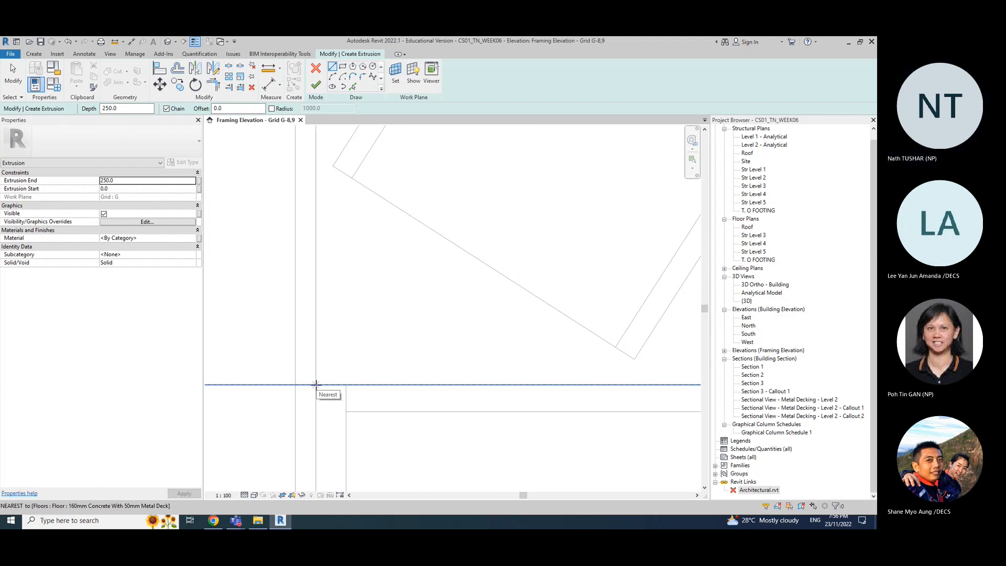
click(316, 385)
scroll(330, 380, up, 3)
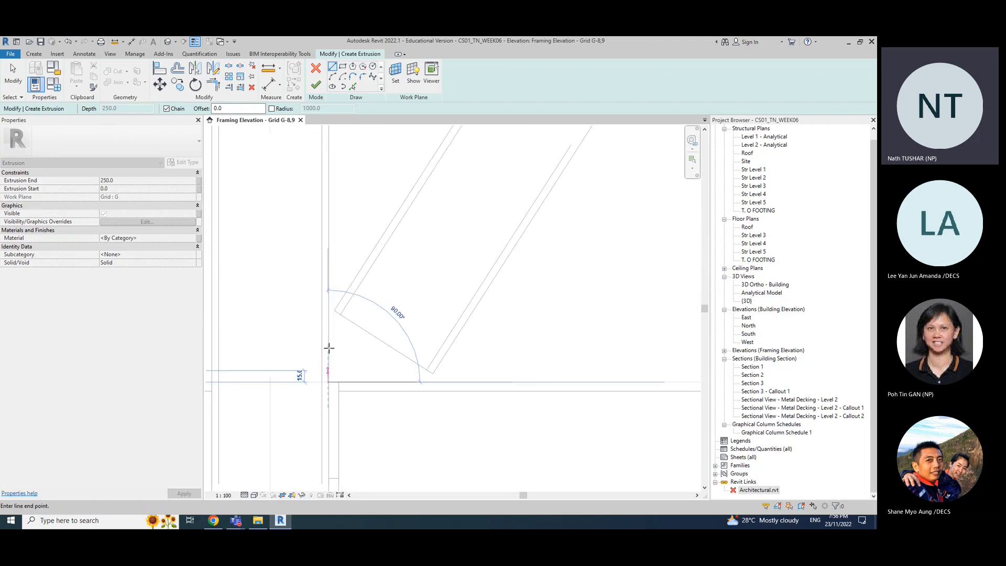
scroll(332, 314, up, 4)
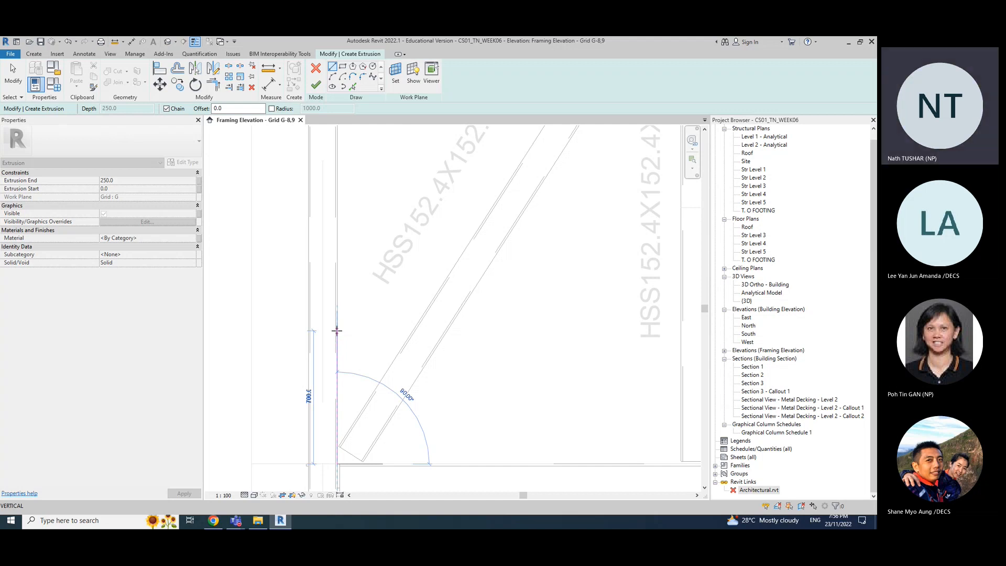
click(337, 332)
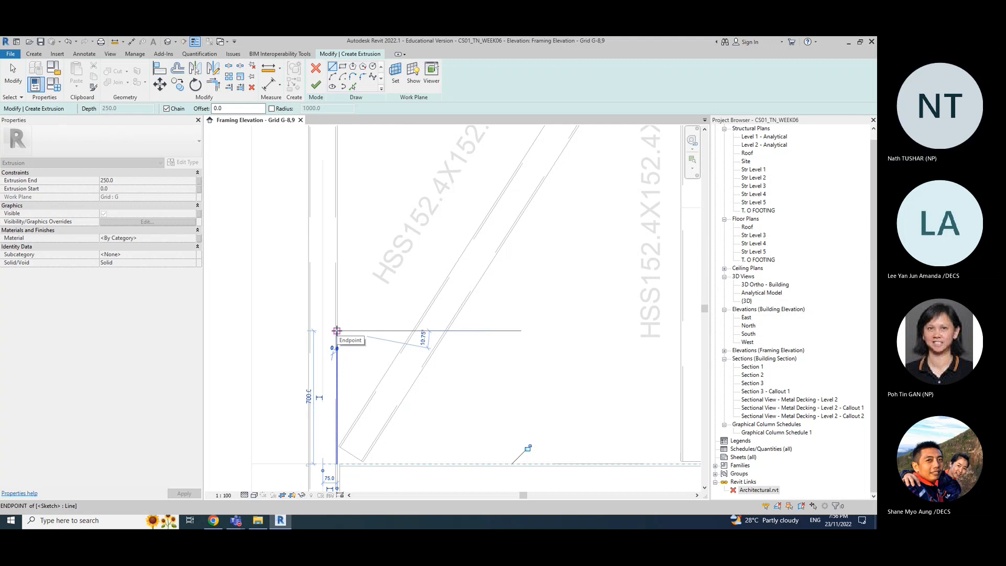
Step: Draw the gusset's horizontal upper edge about 398 mm from the vertical edge's upper end to the diagonal brace's near edge
click(336, 331)
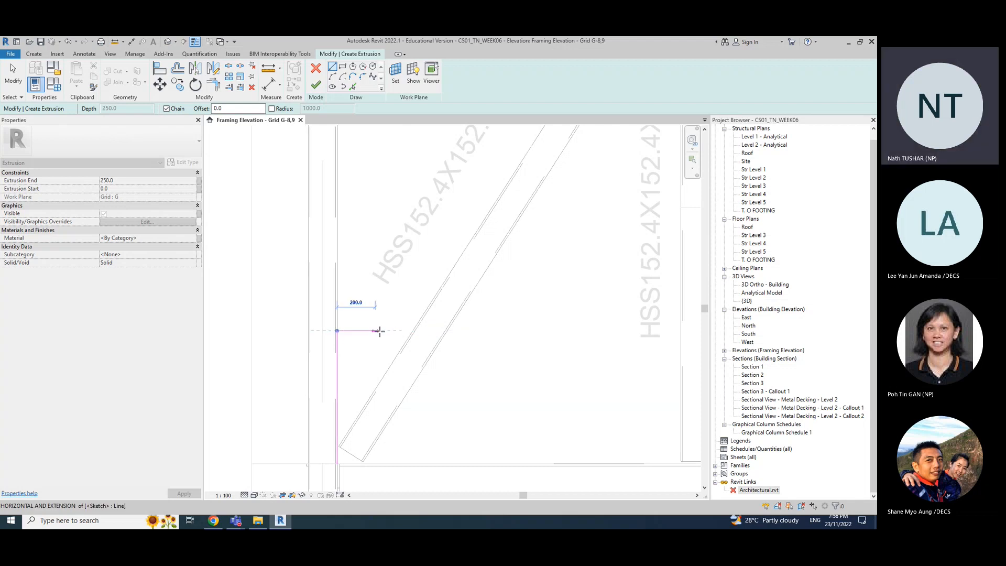
scroll(390, 330, up, 3)
scroll(390, 331, up, 3)
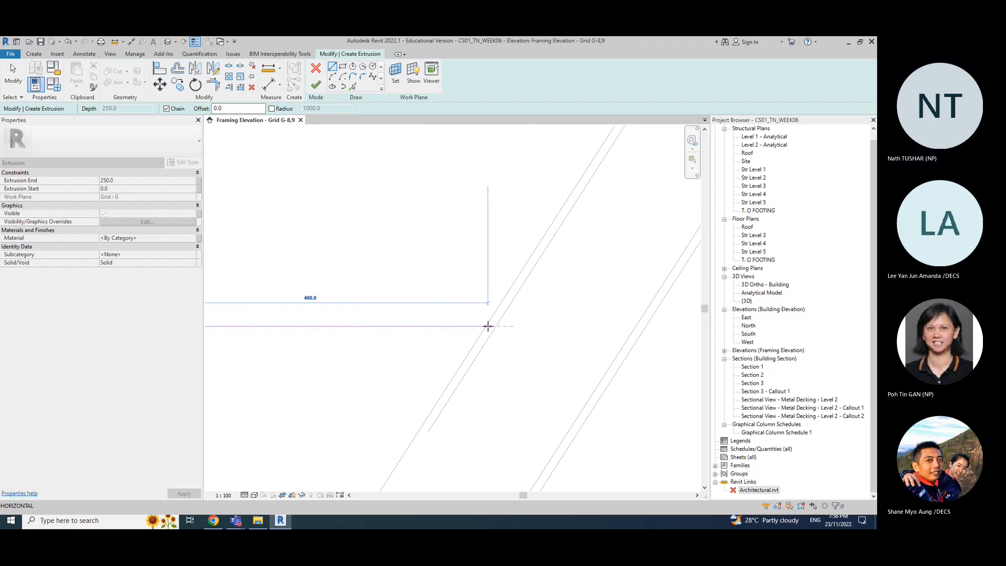
scroll(487, 326, up, 2)
scroll(488, 326, up, 1)
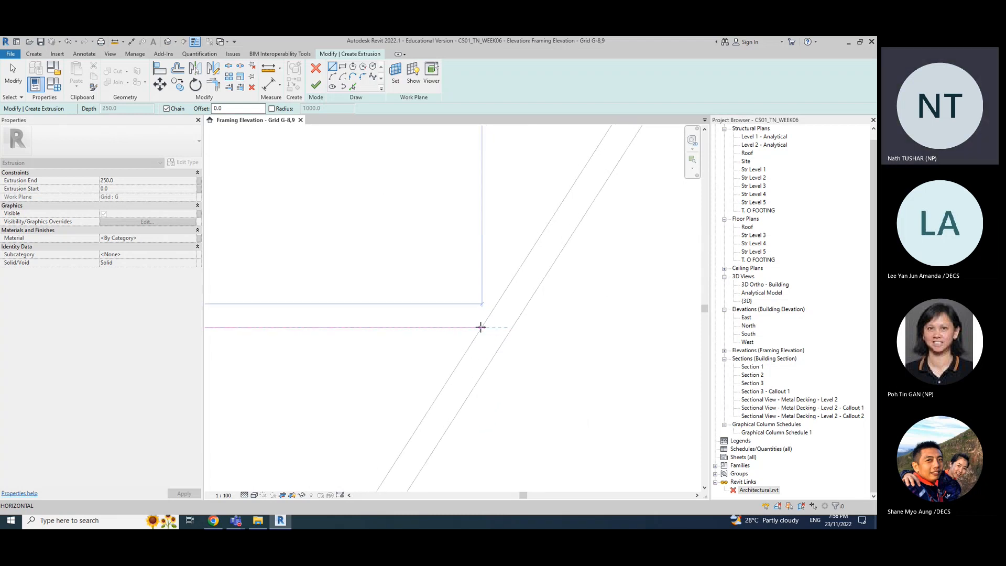
scroll(479, 327, up, 1)
scroll(480, 327, up, 1)
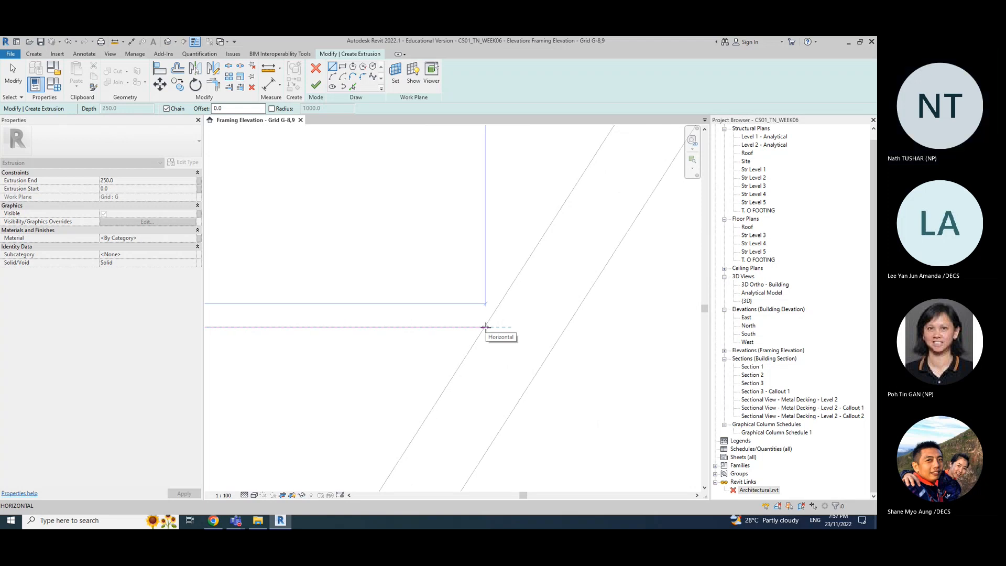
scroll(486, 327, down, 1)
scroll(486, 327, down, 2)
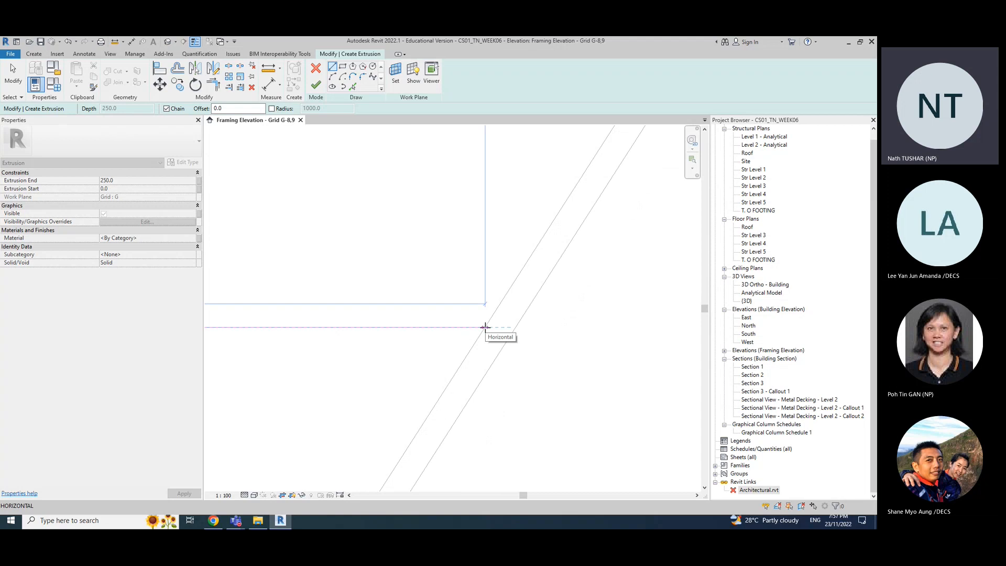
scroll(486, 327, up, 3)
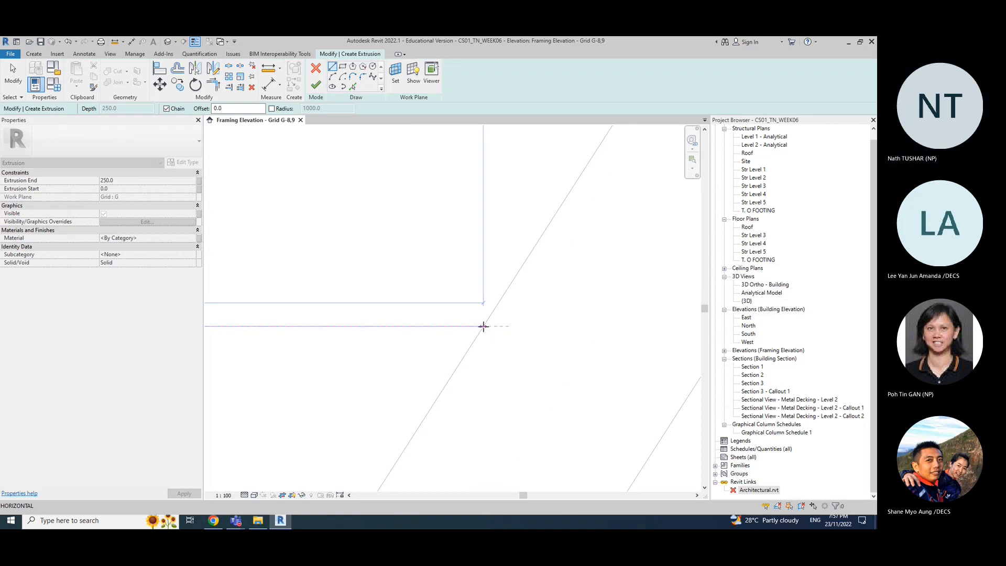
click(485, 325)
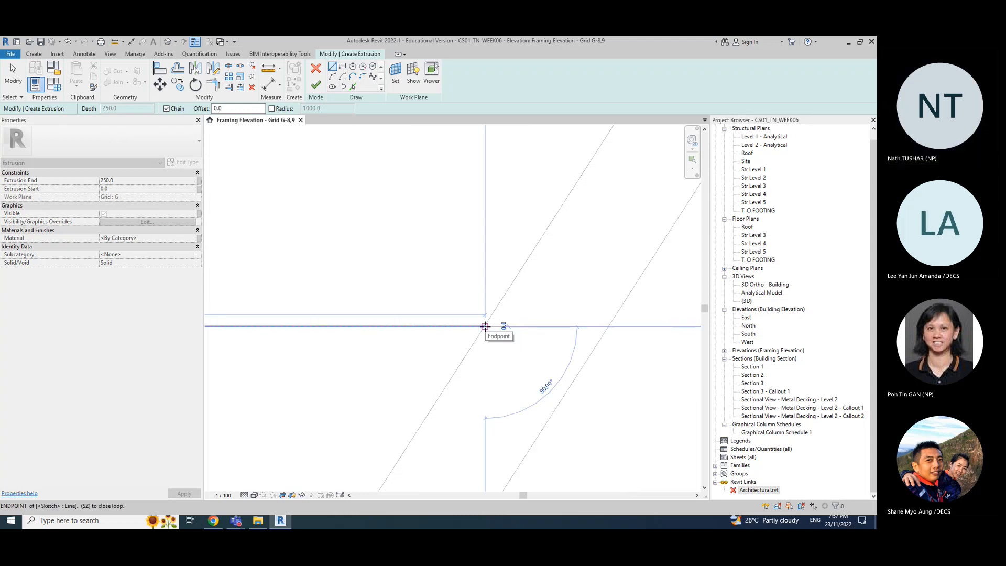
Step: Fix the upper edge's end at the brace's near edge and draw a 45° edge about 155 mm long to its far edge
scroll(484, 326, down, 2)
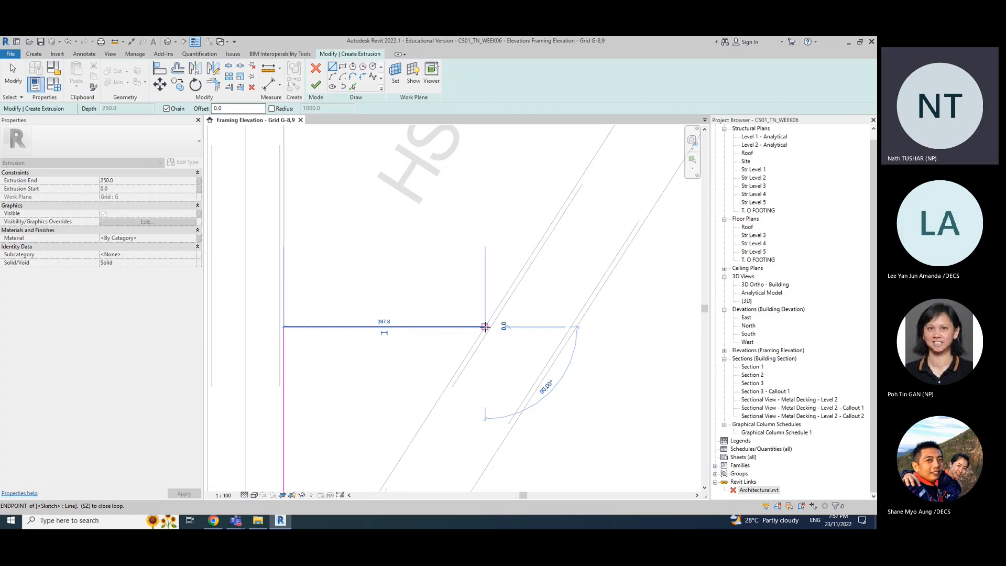
click(484, 326)
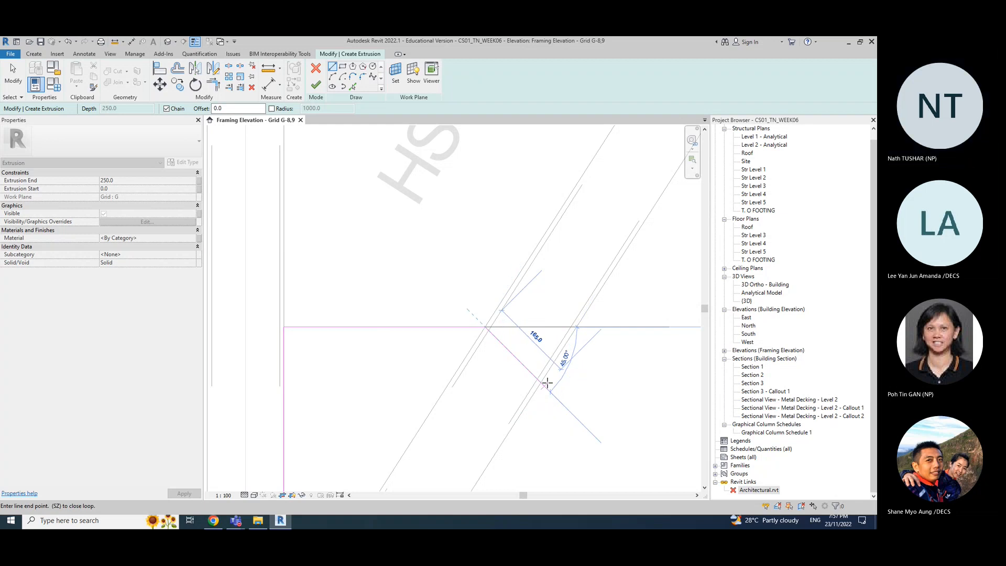
scroll(546, 382, up, 4)
scroll(546, 383, down, 1)
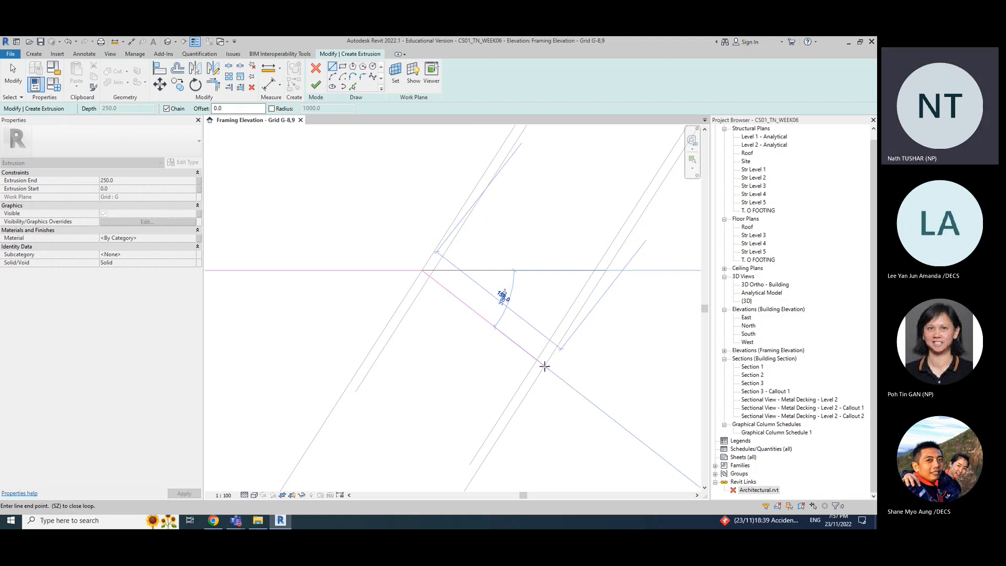
scroll(561, 360, down, 2)
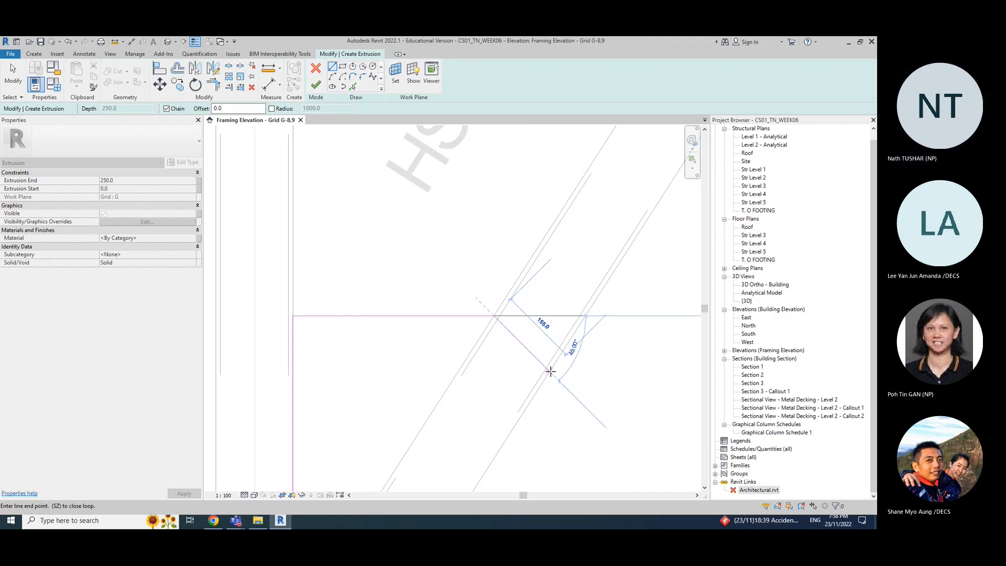
scroll(550, 372, up, 2)
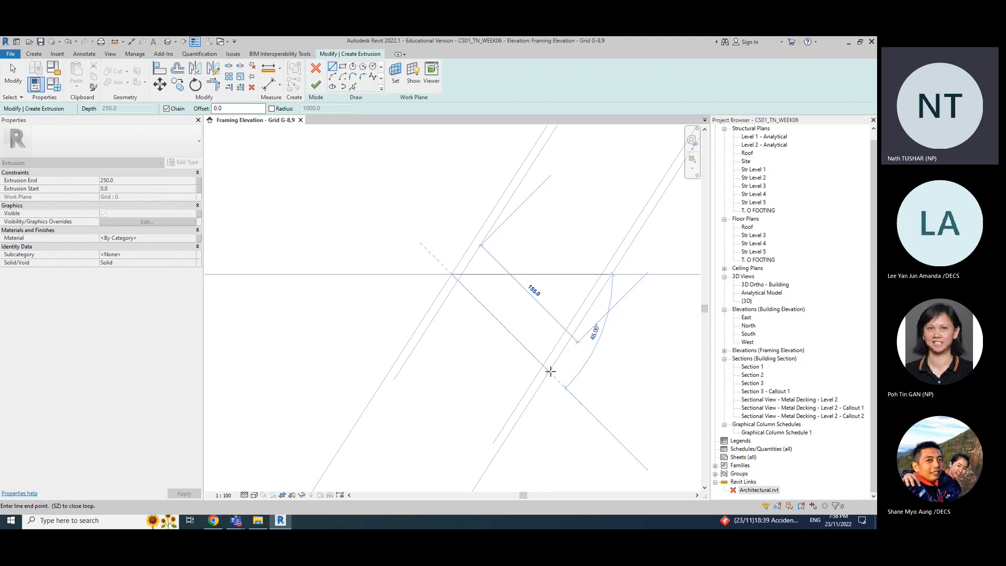
scroll(550, 371, up, 4)
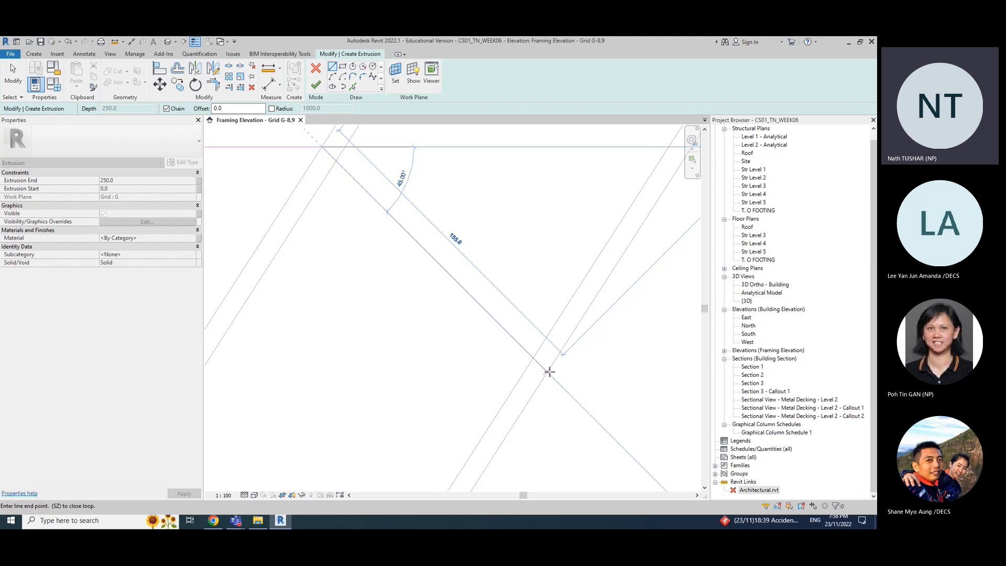
scroll(549, 371, up, 3)
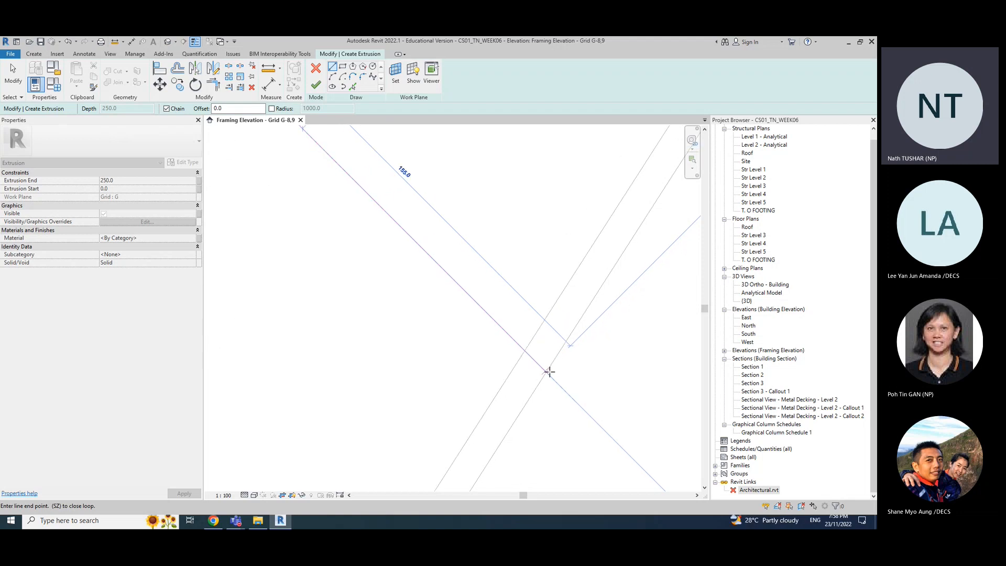
scroll(548, 371, down, 2)
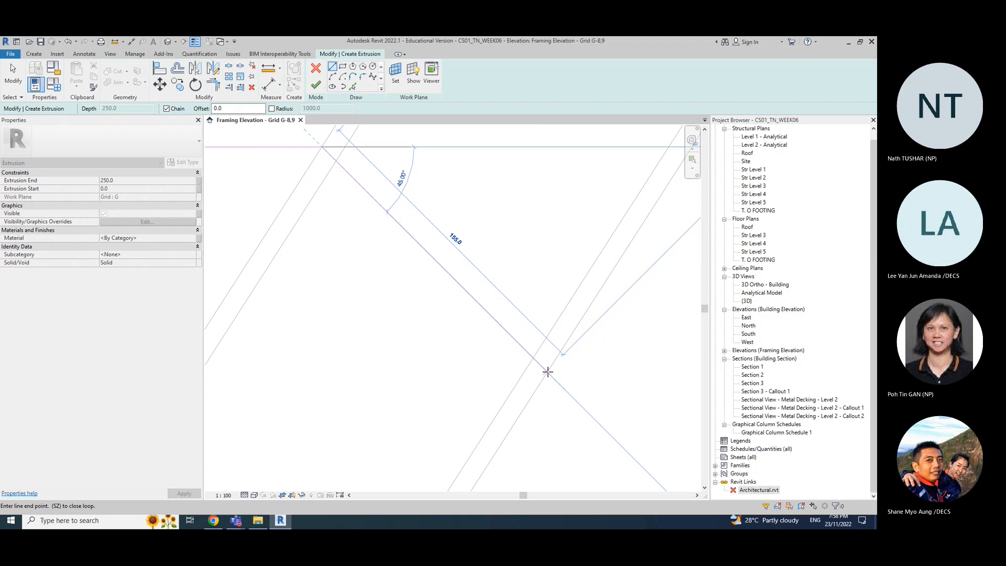
click(548, 372)
Step: Draw the gusset's second vertical edge down to the Str Level 2 line and close the outline along that line to the column face
scroll(542, 449, down, 2)
scroll(541, 450, down, 4)
middle_drag(513, 417, 521, 278)
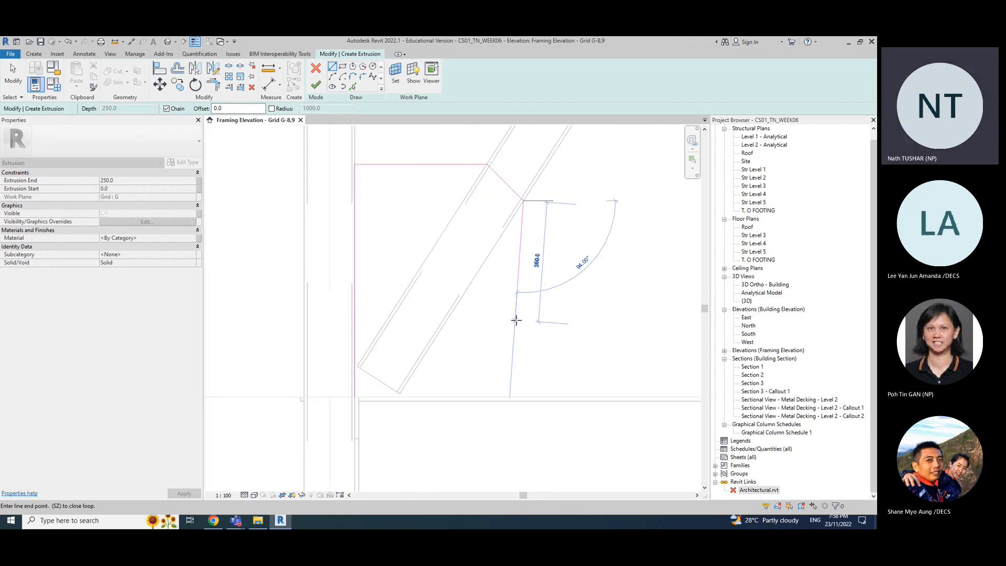
click(524, 397)
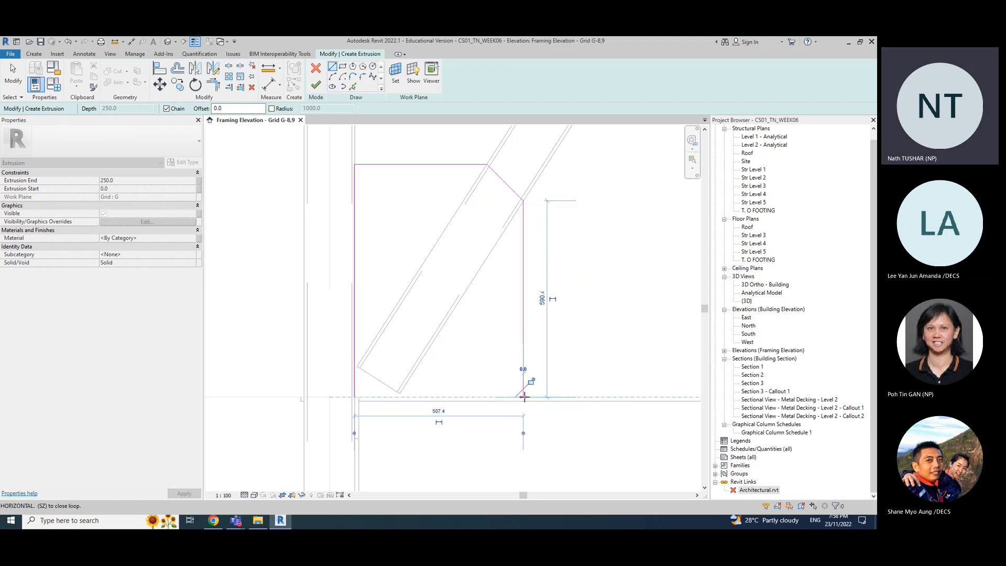
click(355, 397)
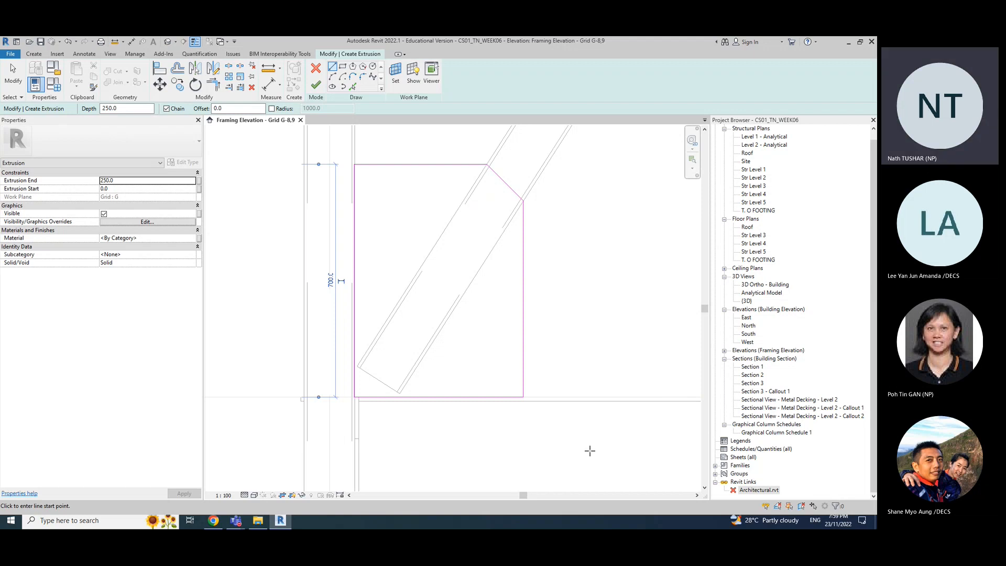
scroll(613, 336, down, 4)
middle_drag(666, 282, 425, 347)
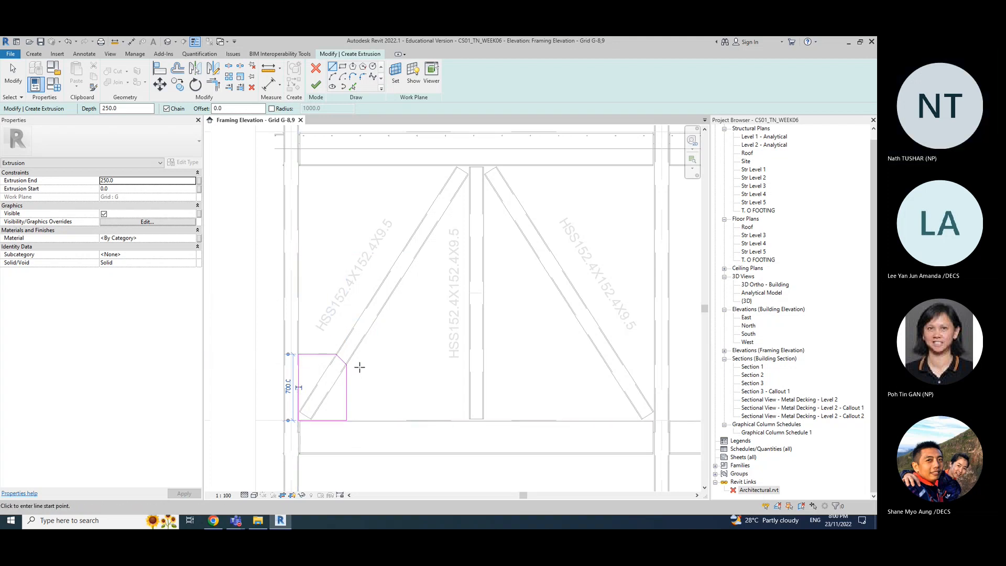
click(19, 83)
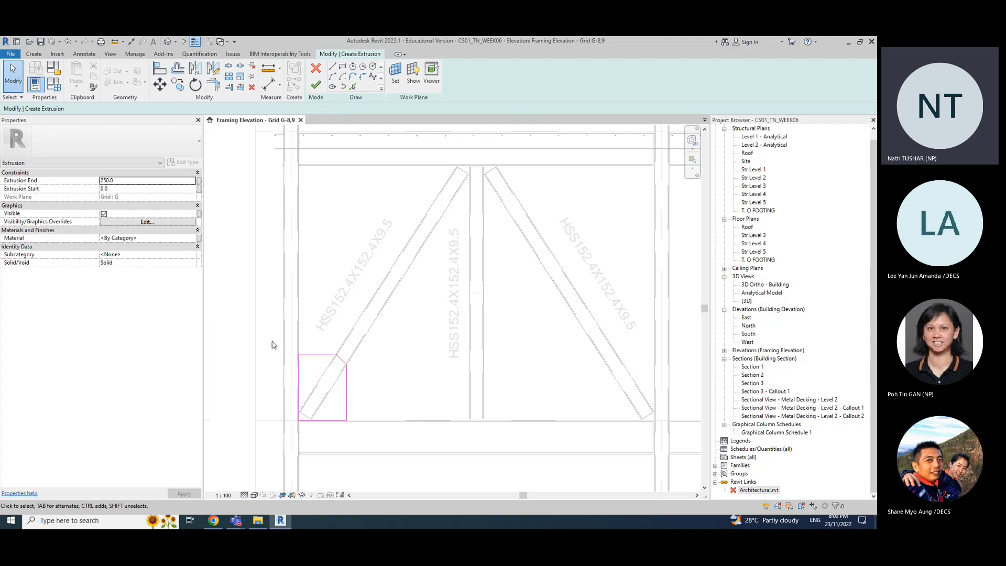
mouse_move(271, 341)
mouse_down()
mouse_move(339, 386)
mouse_move(364, 438)
mouse_up()
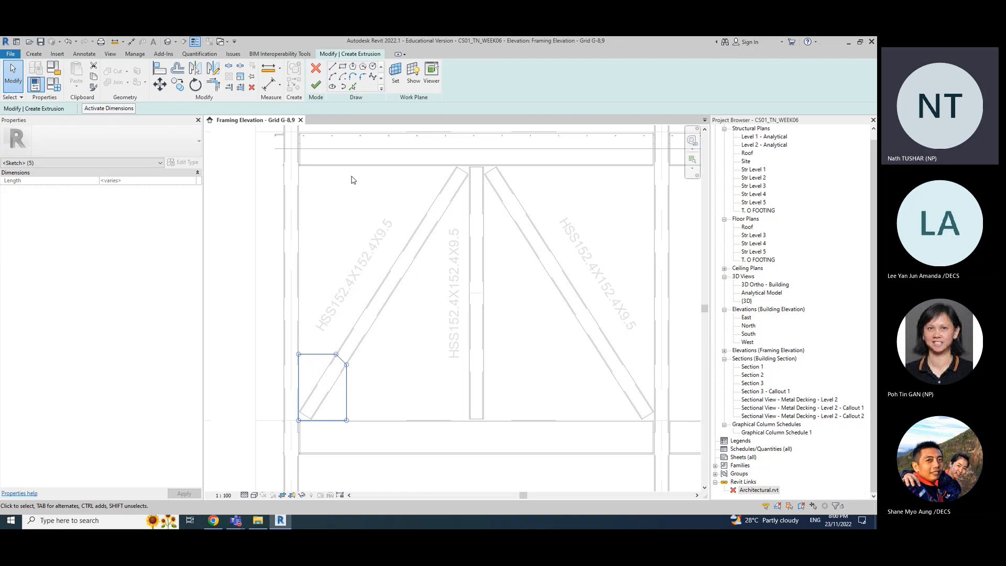
click(281, 355)
mouse_move(275, 339)
mouse_down()
mouse_move(348, 404)
mouse_move(365, 438)
mouse_up()
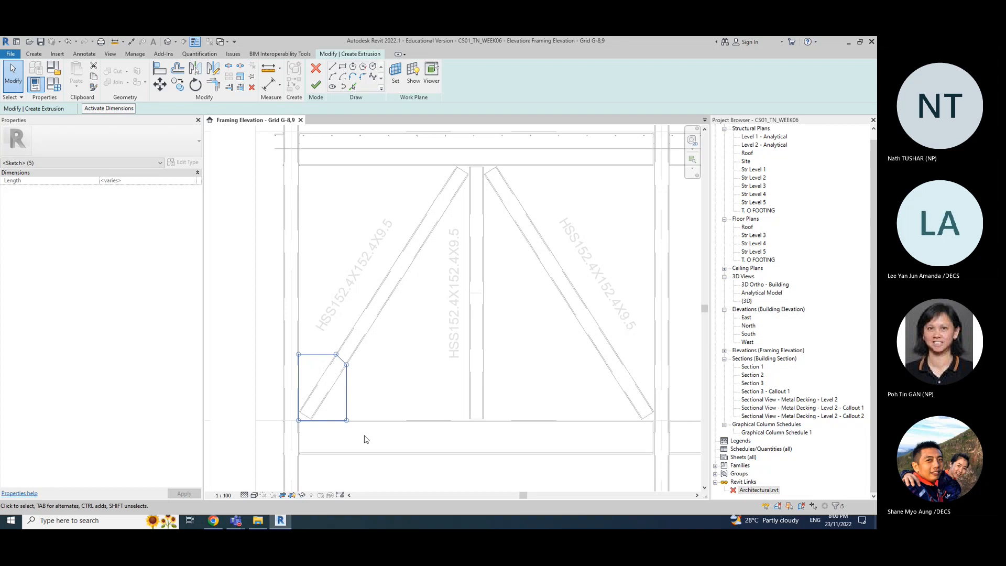
click(283, 354)
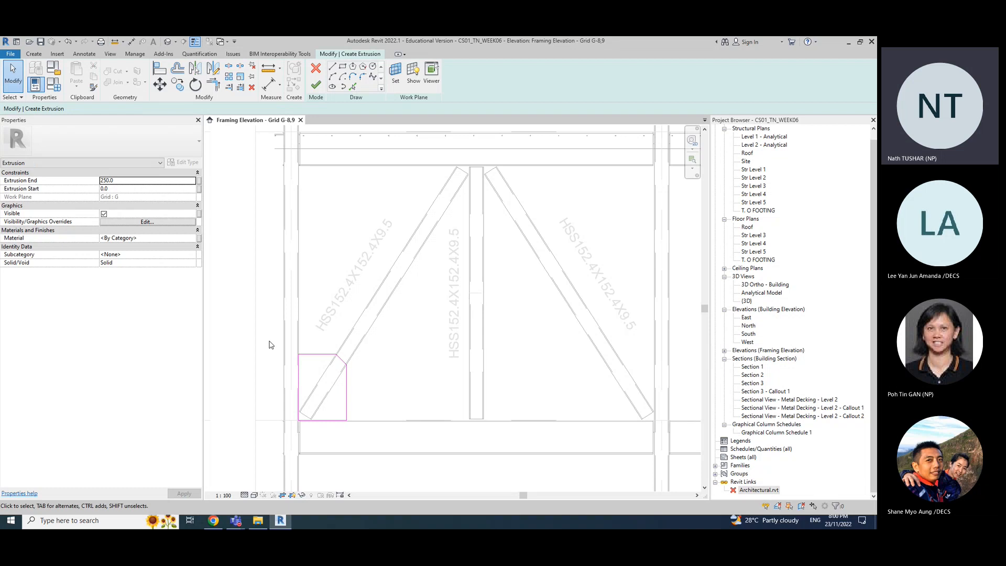
Step: Mirror a copy of the complete lower gusset outline about the central vertical post's centreline
drag(269, 340, 357, 439)
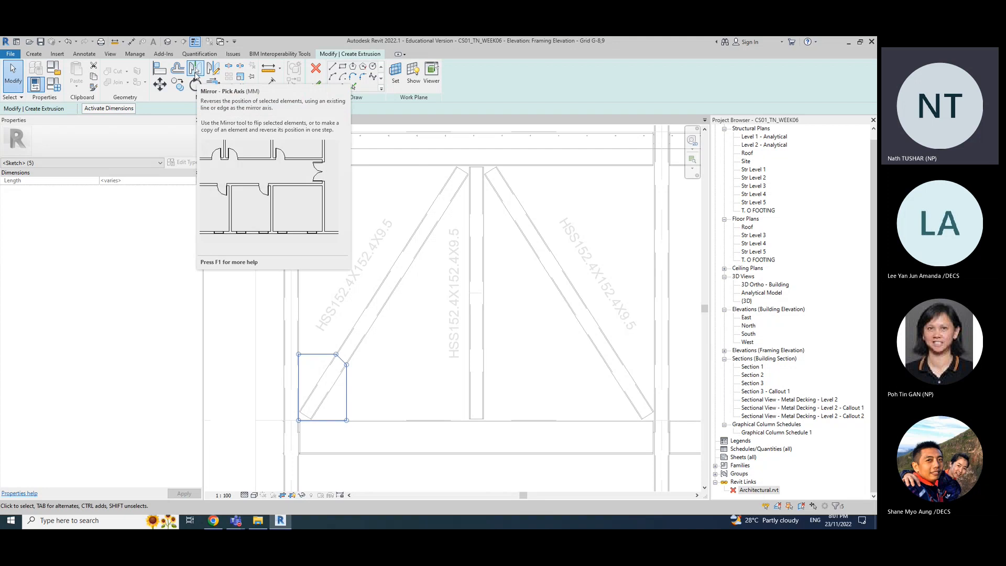
click(196, 72)
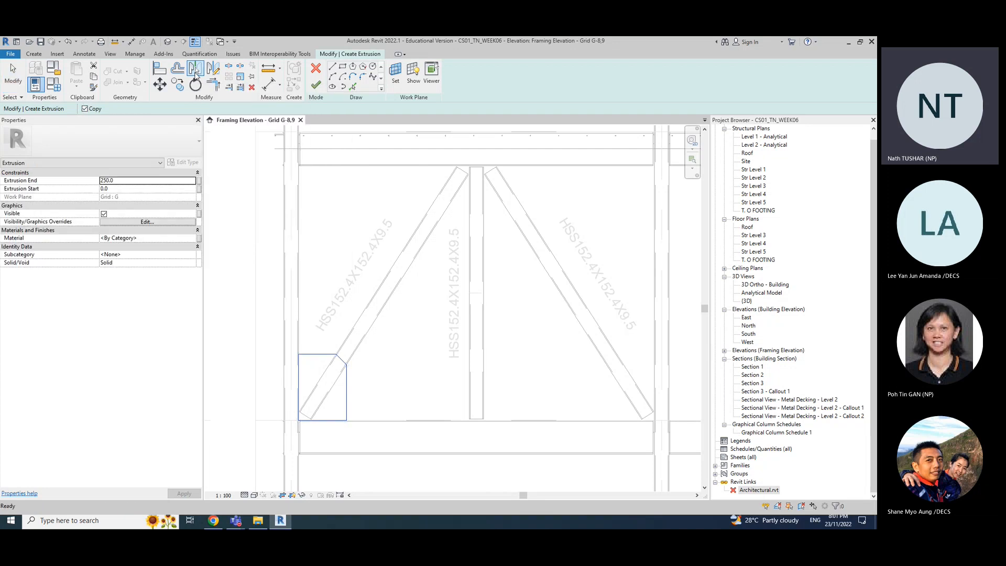
click(476, 284)
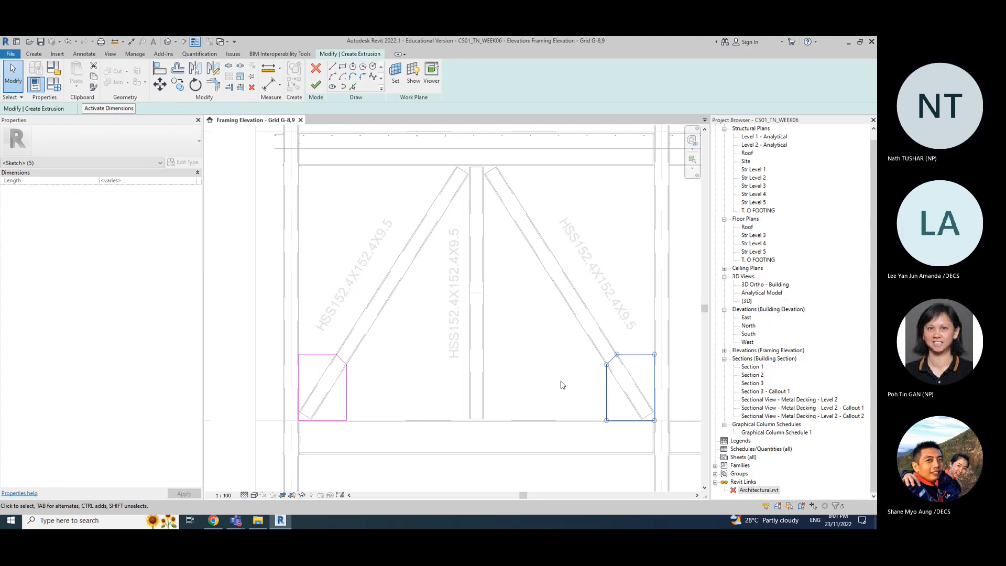
click(13, 76)
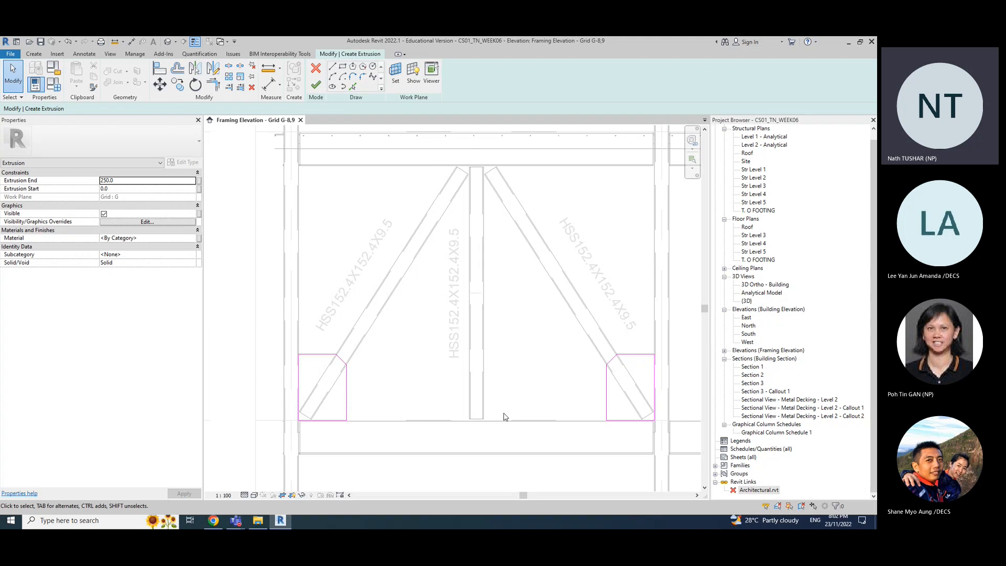
Step: Draw the upper gusset's top edge about 500 mm to the left along the upper beam's underside, starting at the beam's midpoint
scroll(440, 236, down, 3)
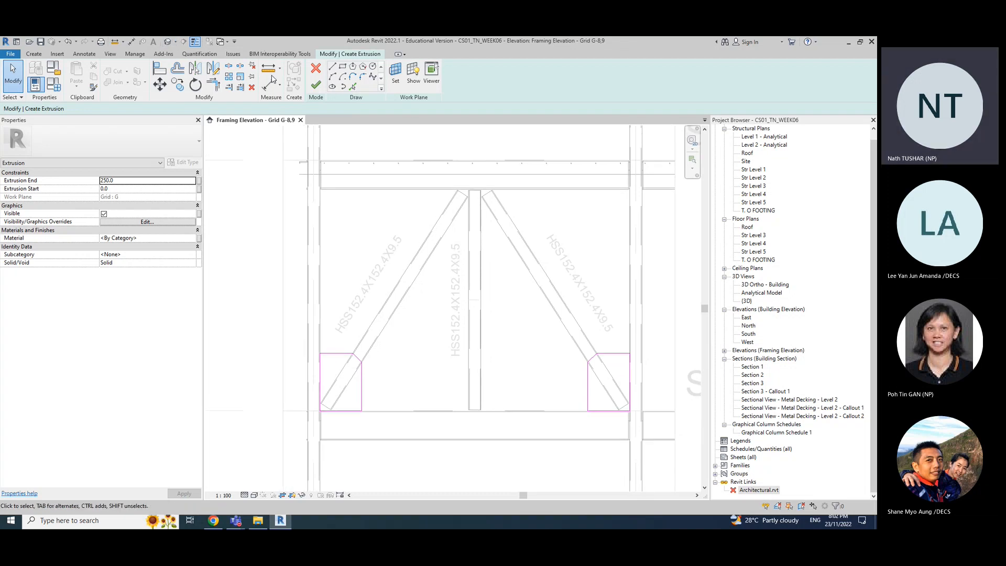
click(332, 69)
scroll(461, 183, up, 4)
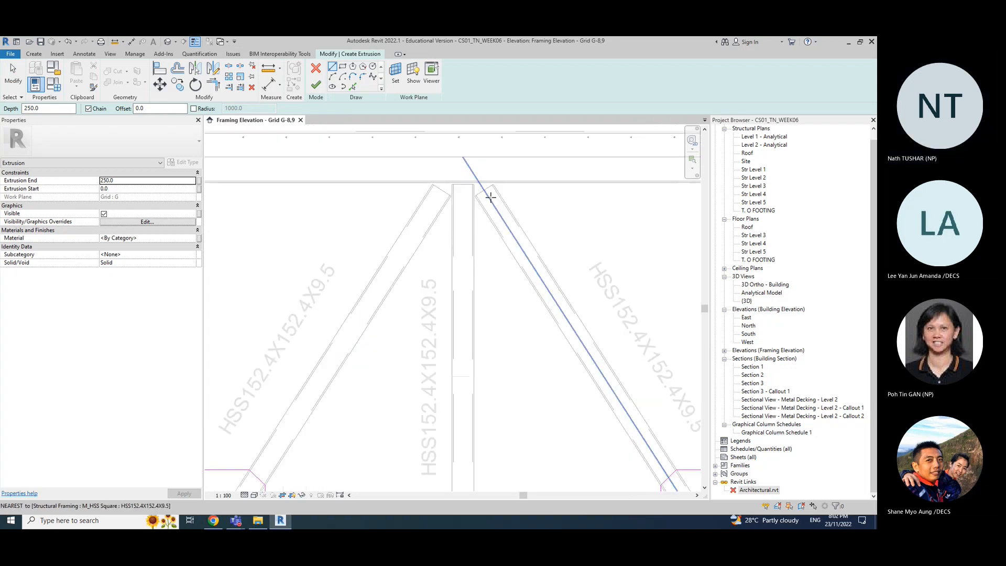
scroll(459, 182, up, 2)
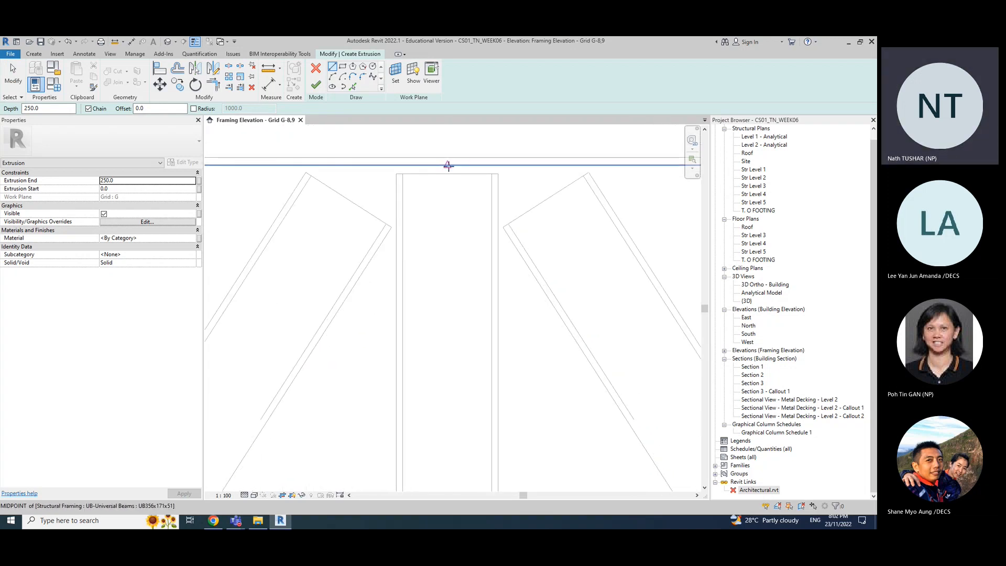
click(447, 166)
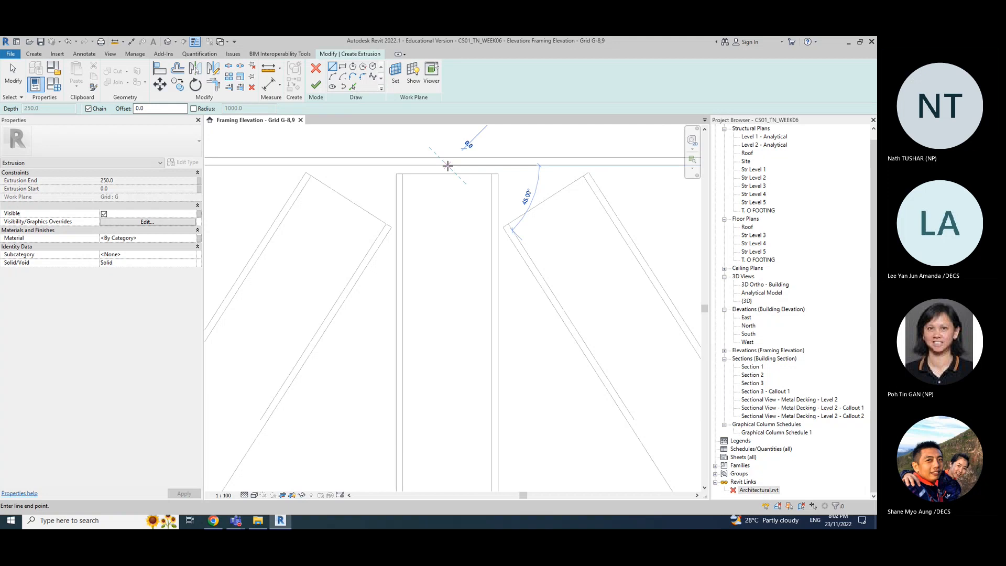
scroll(419, 165, down, 4)
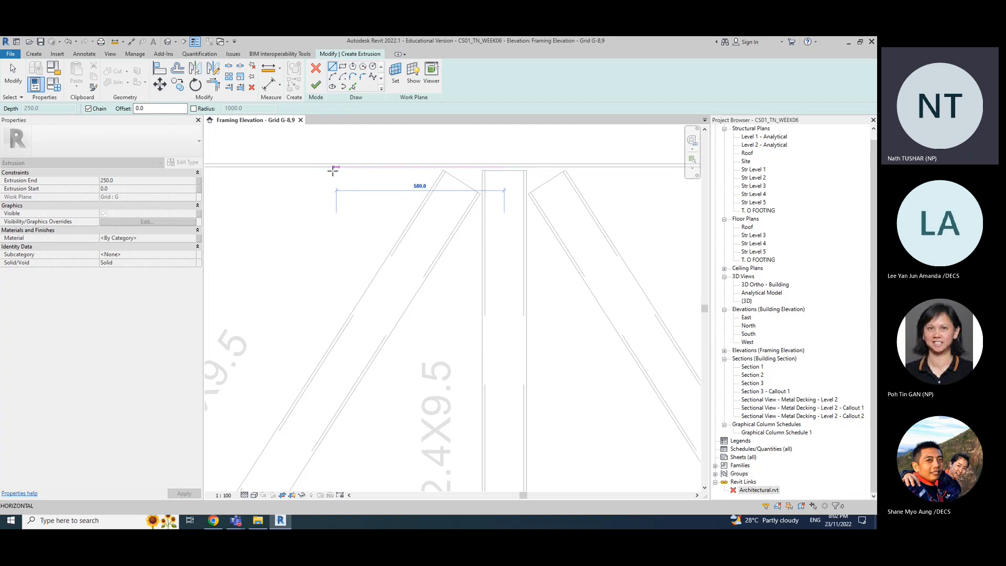
scroll(332, 169, down, 3)
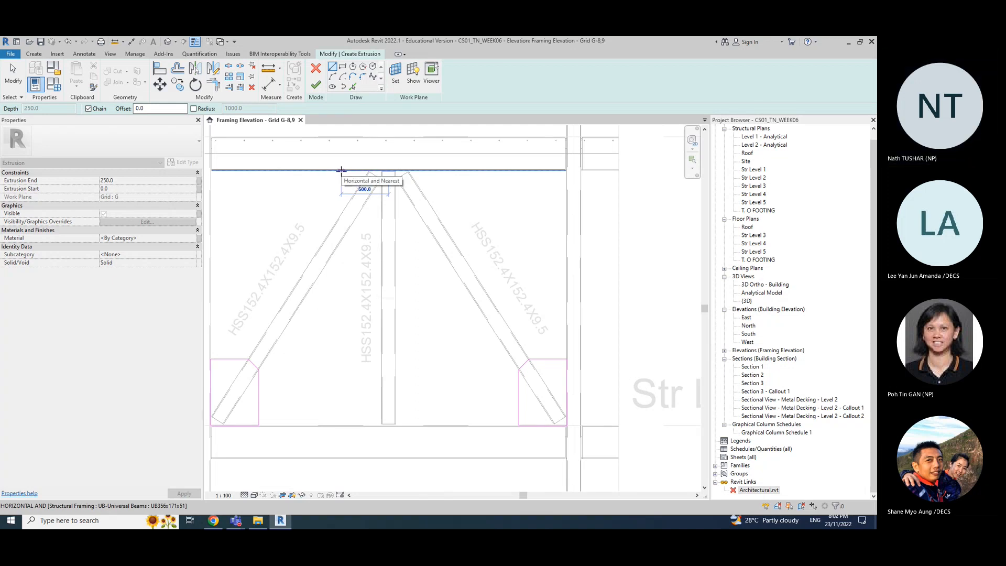
key(Escape)
scroll(386, 169, up, 3)
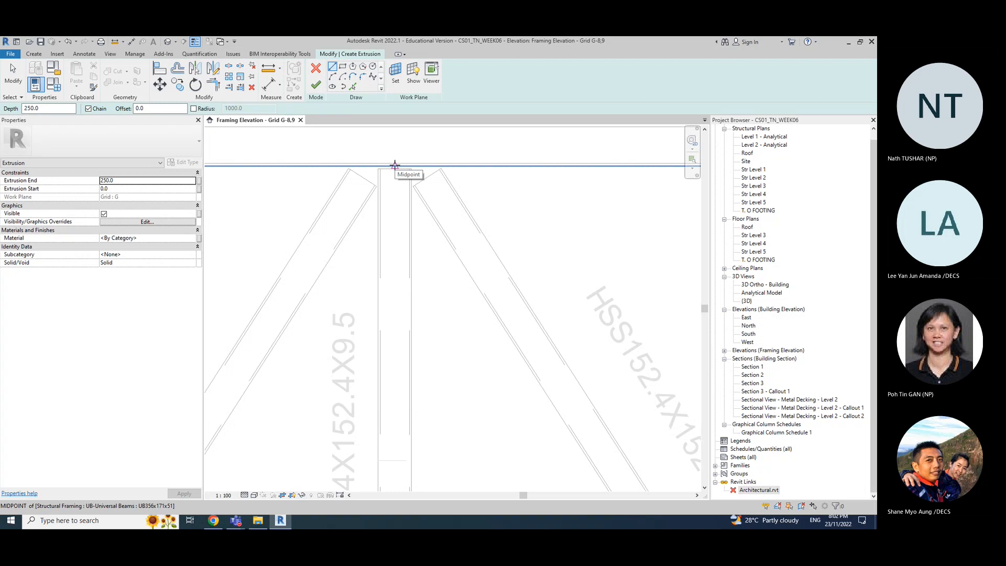
click(395, 165)
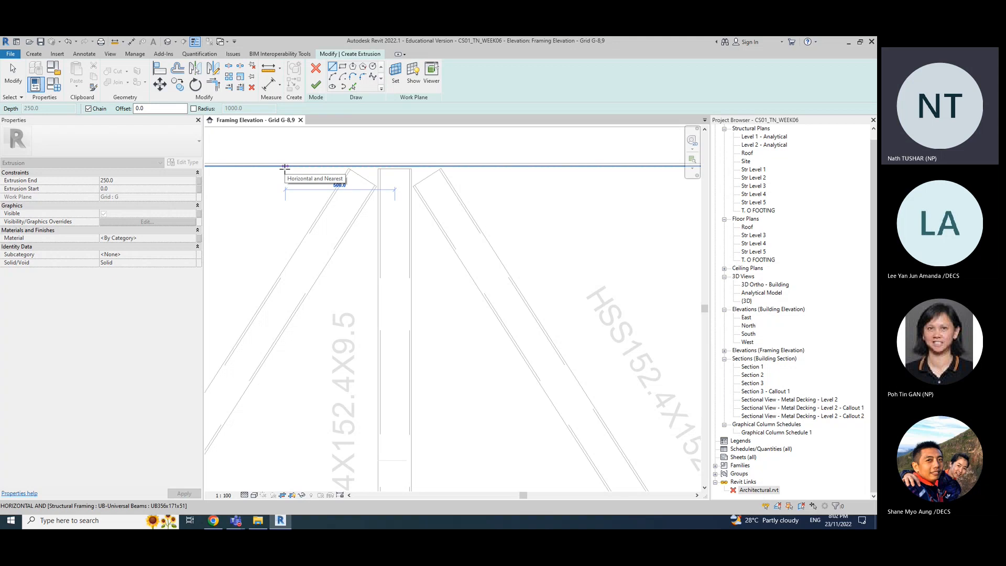
click(285, 168)
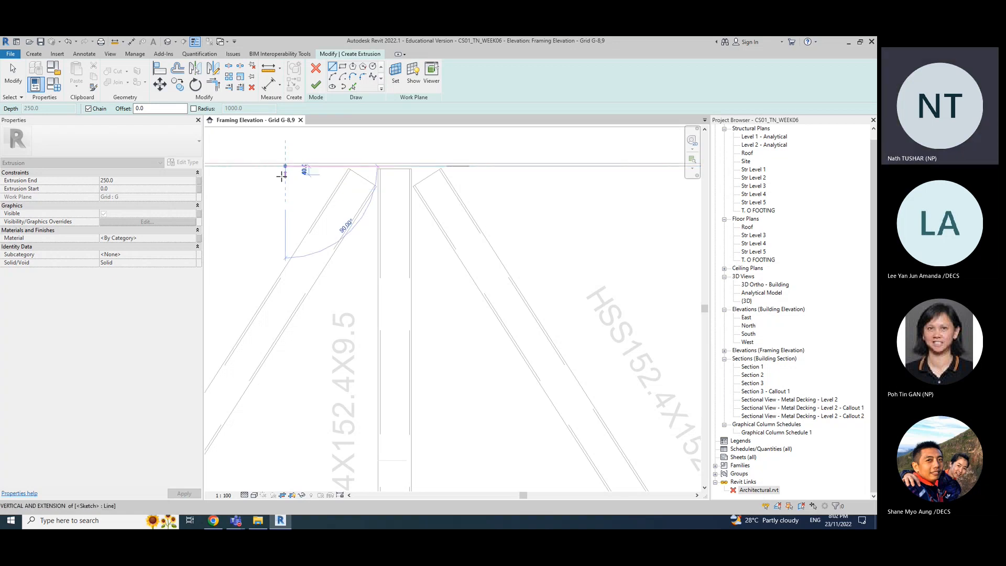
Step: Draw the upper gusset's vertical edge down to the left brace's outer edge, and a 45° edge across the brace to its inner edge
scroll(285, 215, down, 2)
middle_drag(290, 211, 293, 193)
scroll(293, 193, up, 1)
scroll(290, 194, up, 1)
scroll(289, 195, up, 3)
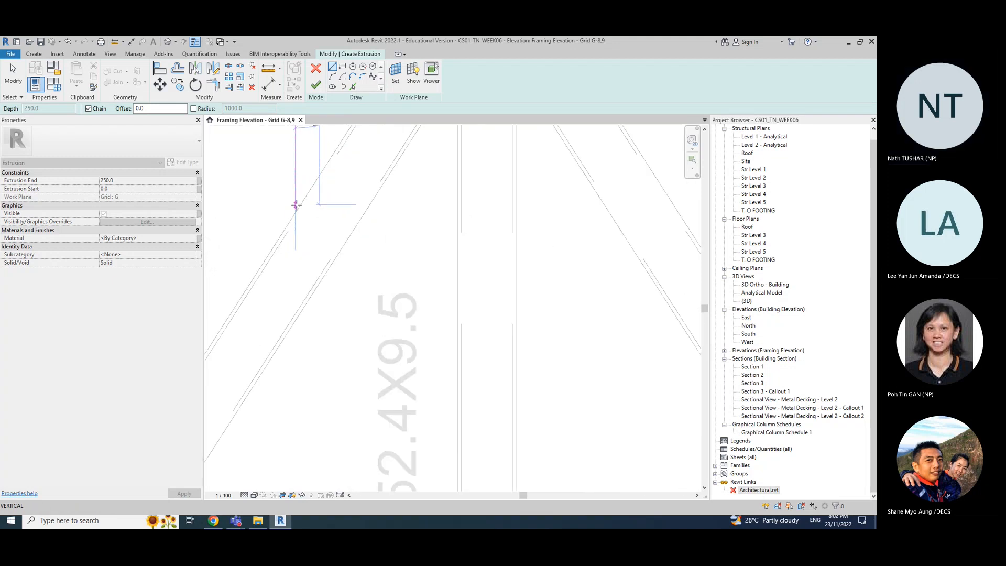
scroll(295, 211, up, 3)
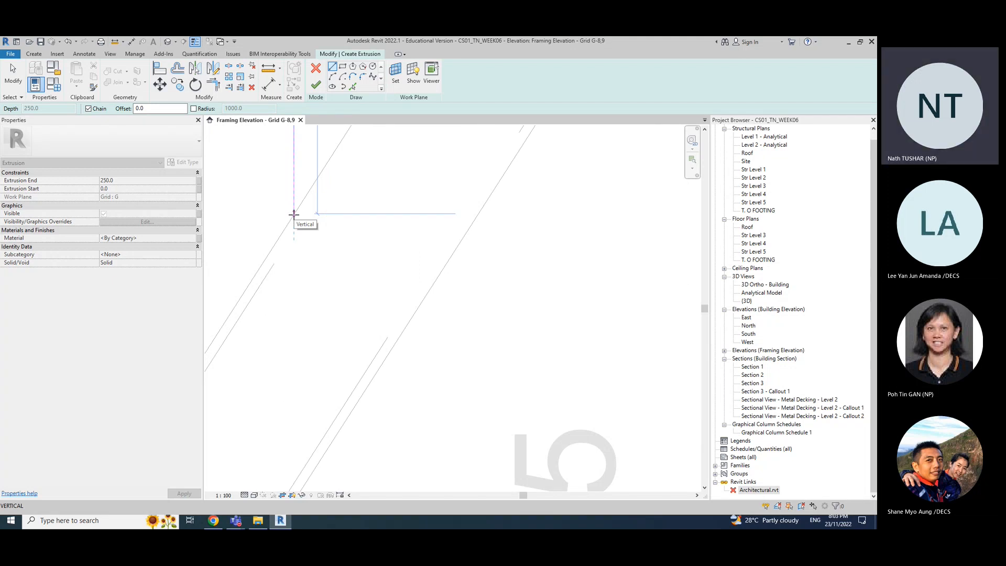
click(294, 213)
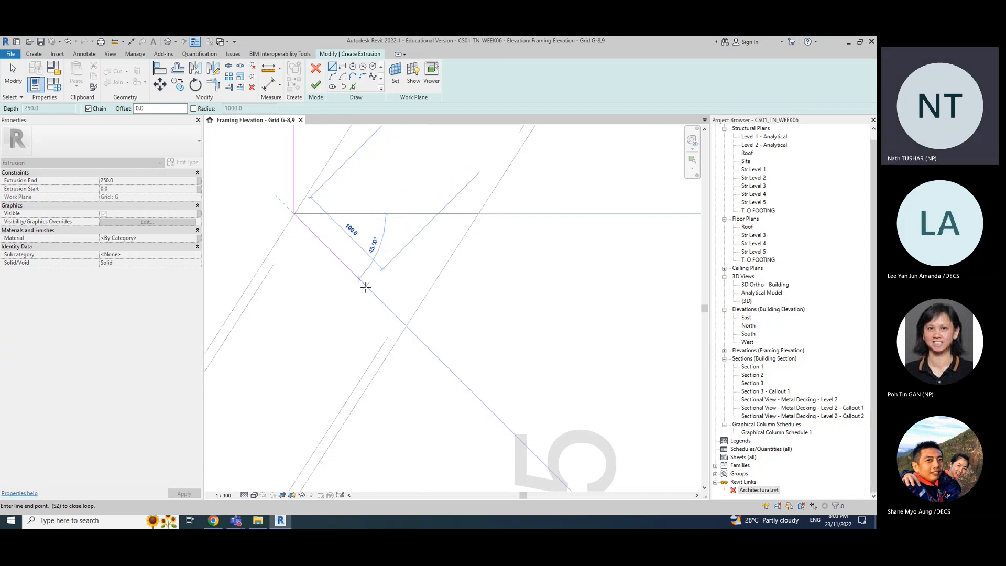
click(409, 323)
Step: Draw the upper gusset's horizontal lower edge about 390 mm from the brace to the central post's centreline and finish the line chain
scroll(409, 322, down, 3)
scroll(493, 328, down, 5)
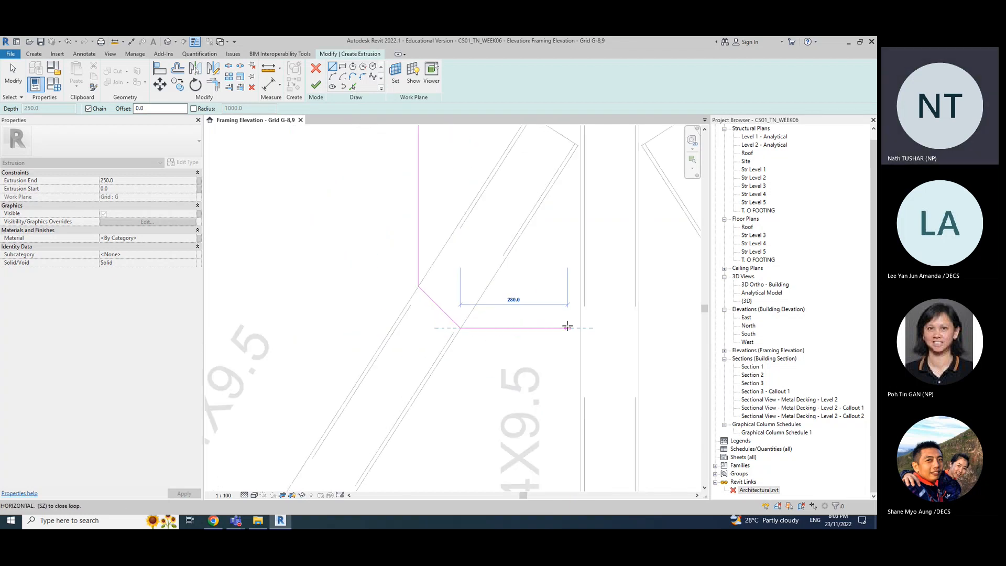
scroll(493, 318, down, 1)
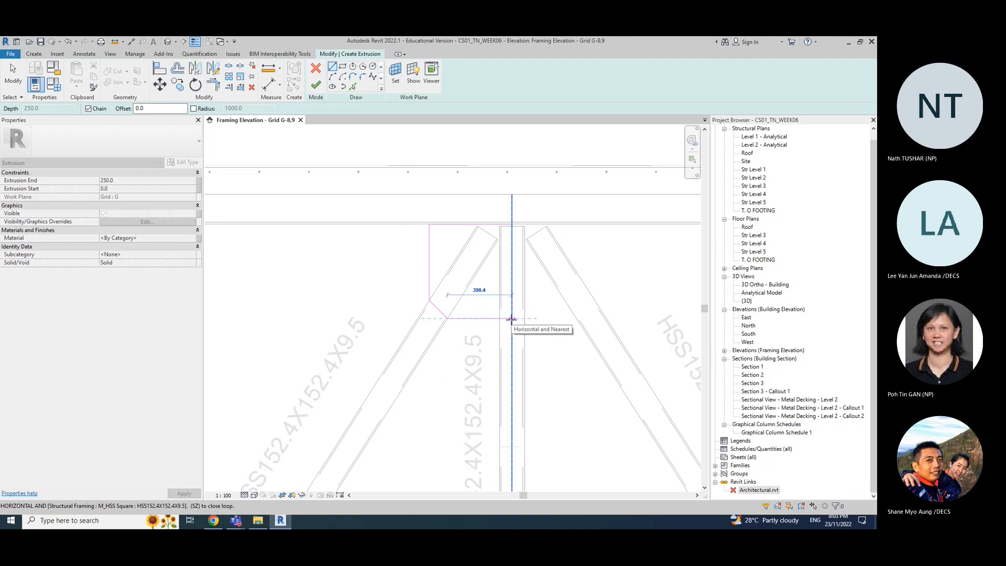
click(512, 318)
key(Escape)
key(Escape)
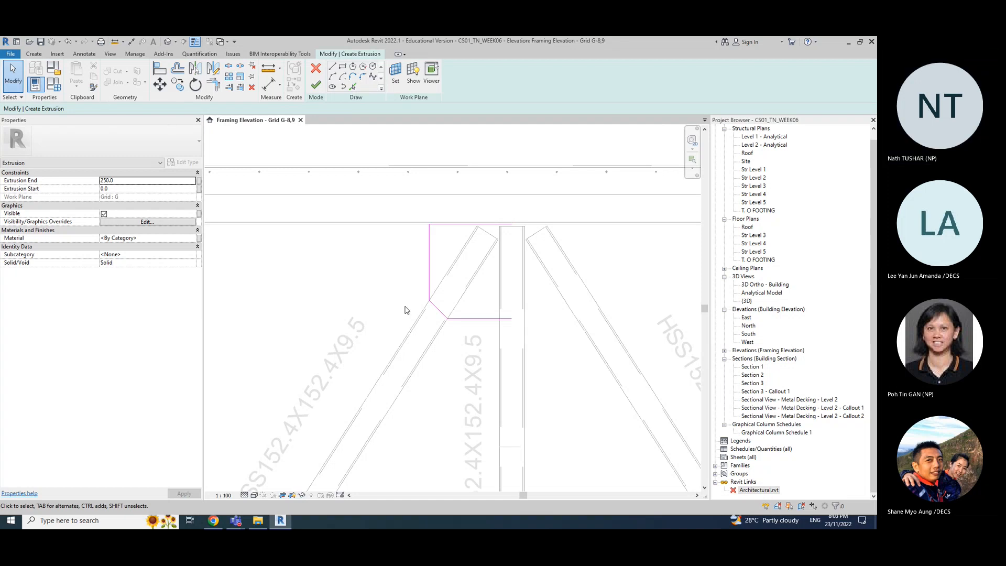
Step: Mirror a copy of the upper gusset's half outline about the central post's vertical centreline
drag(411, 212, 528, 341)
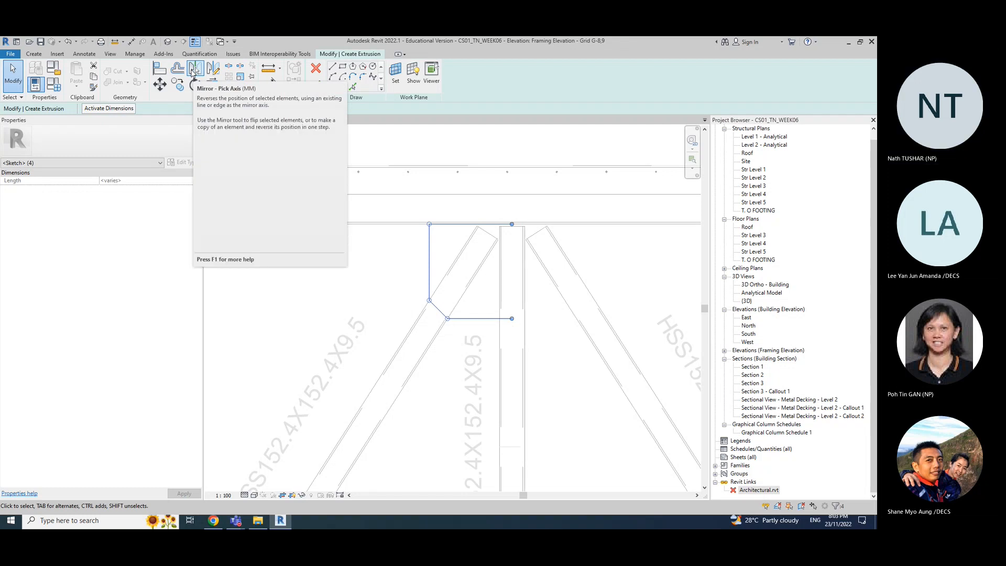
click(195, 72)
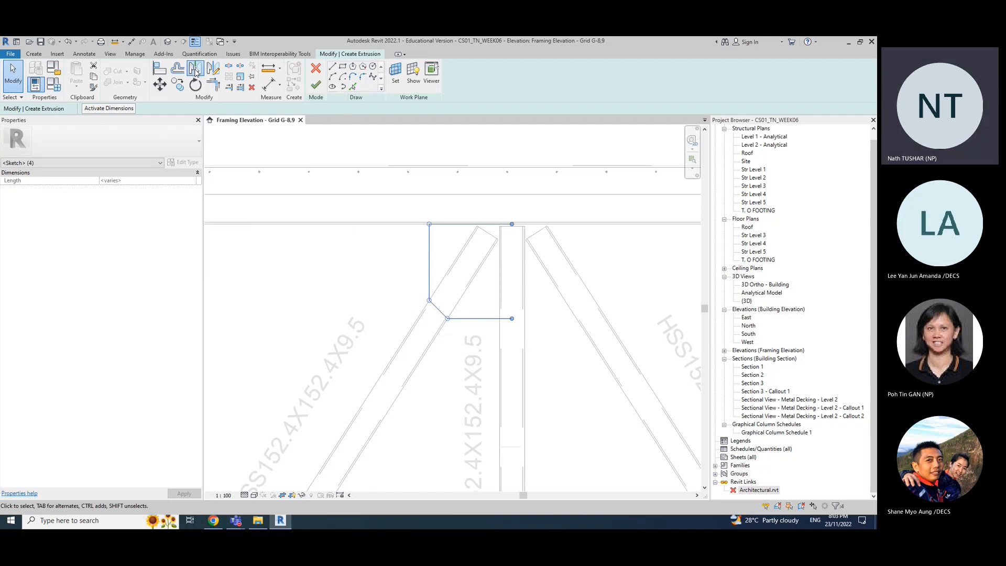
click(511, 271)
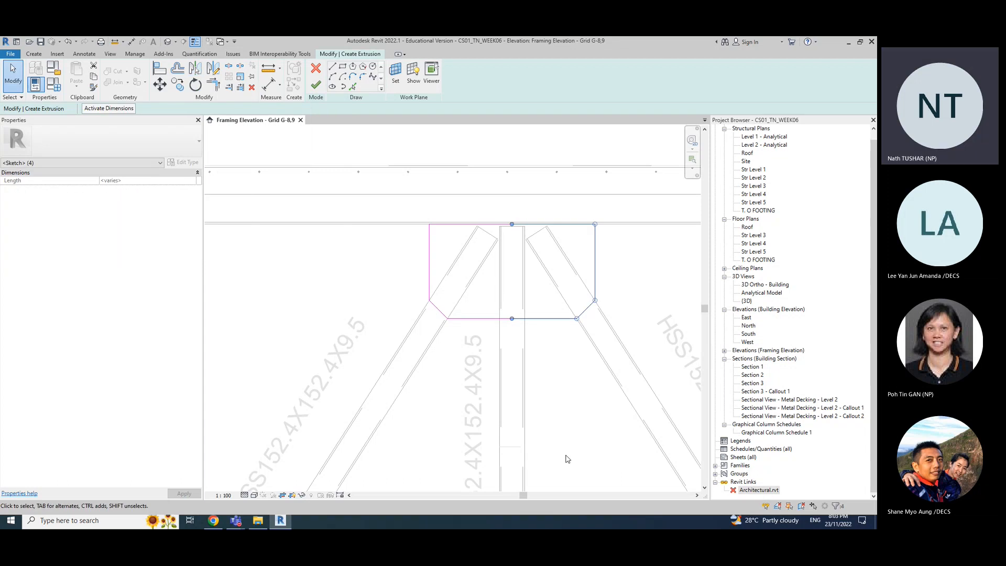
click(14, 82)
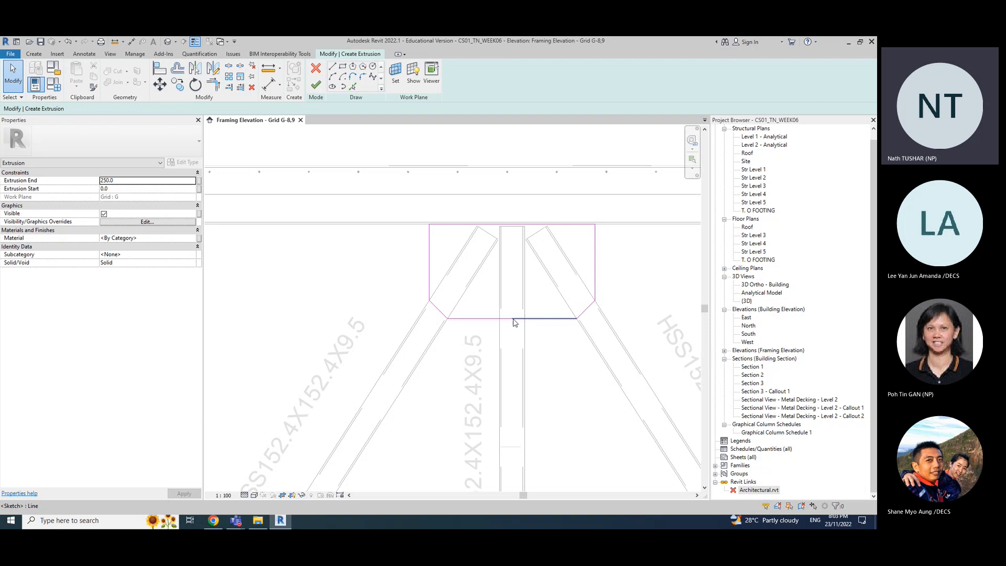
Step: Examine the upper gusset's lower edge where the two mirrored halves meet, and review the gusset outlines across the frame
scroll(511, 325, up, 5)
scroll(547, 293, up, 2)
scroll(549, 290, up, 1)
click(529, 263)
scroll(522, 289, down, 5)
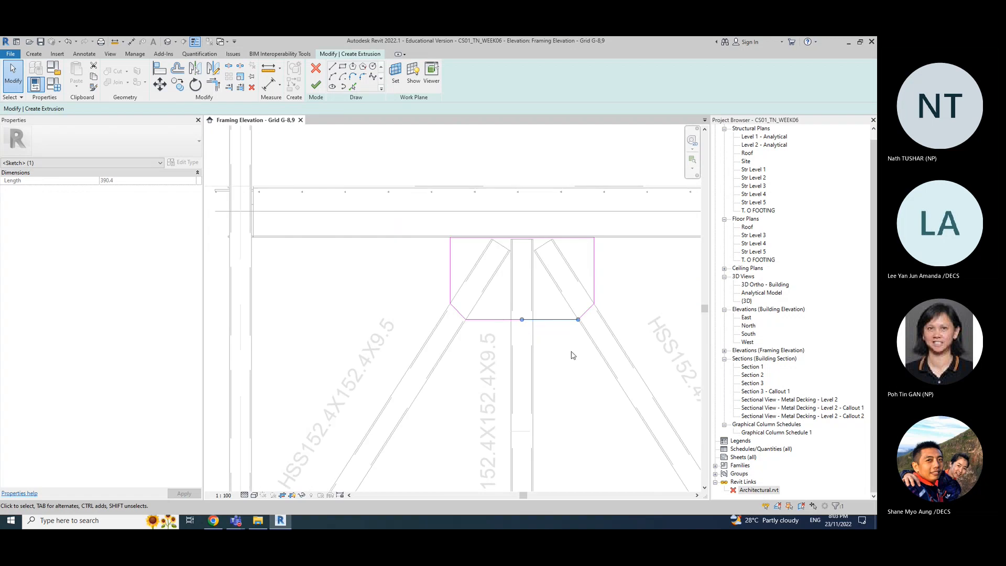
key(Escape)
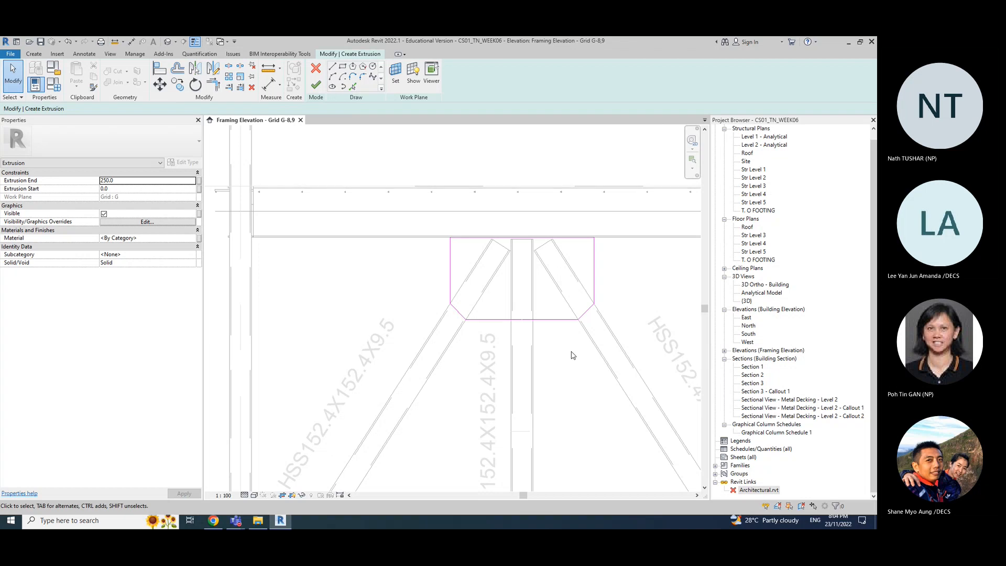
scroll(518, 330, up, 5)
scroll(545, 294, up, 5)
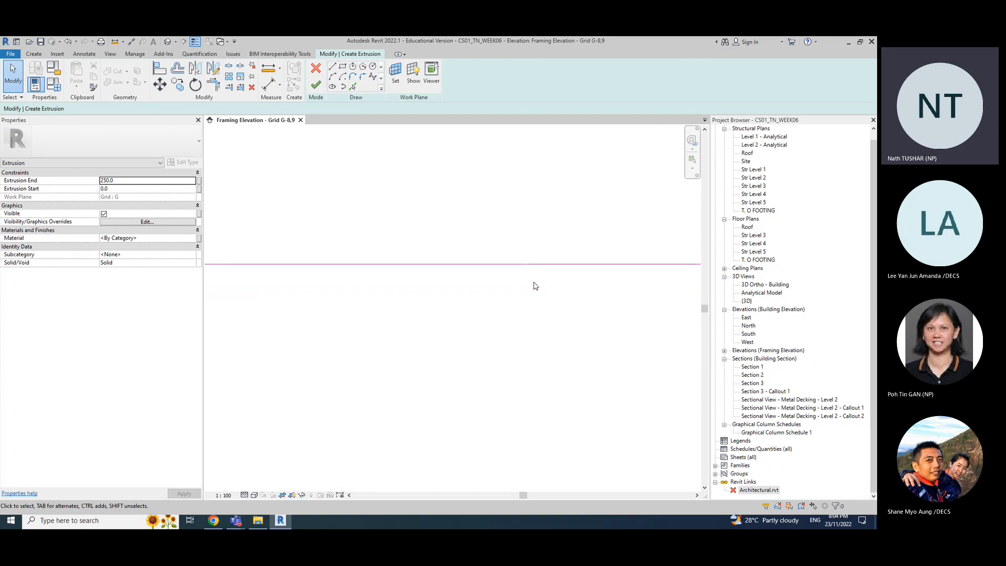
click(536, 266)
click(529, 315)
scroll(532, 318, down, 5)
scroll(530, 366, down, 5)
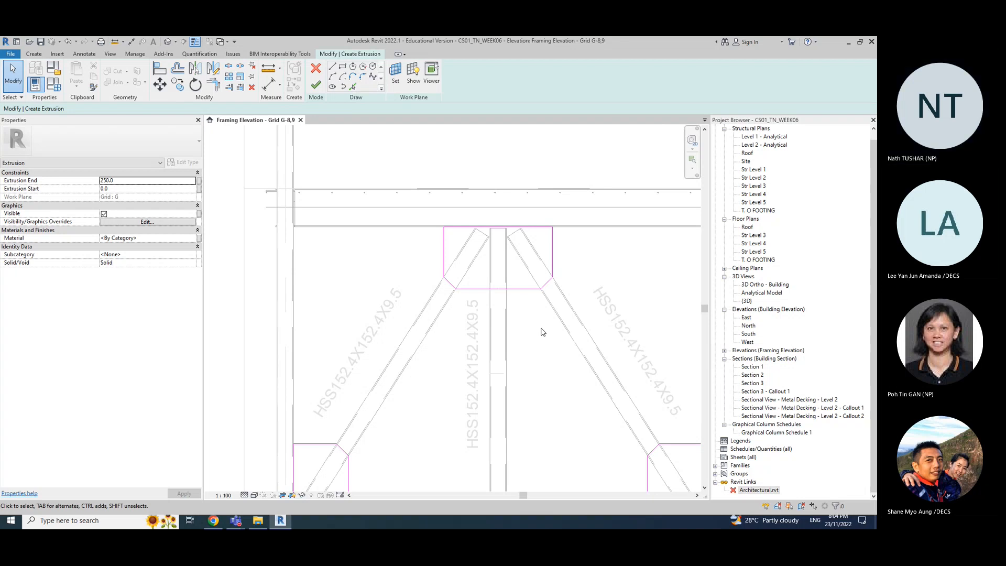
scroll(532, 396, down, 2)
middle_drag(533, 396, 497, 347)
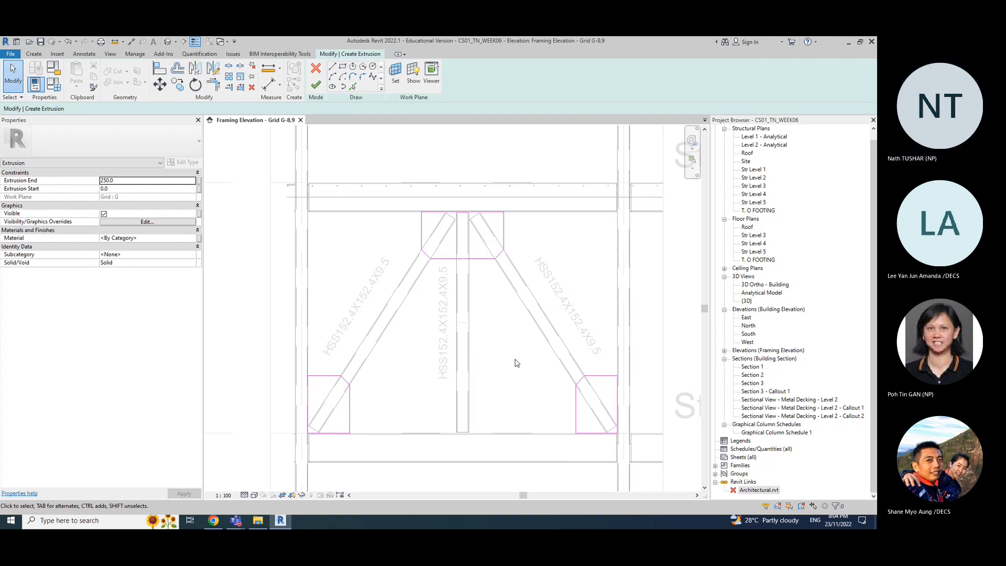
click(490, 259)
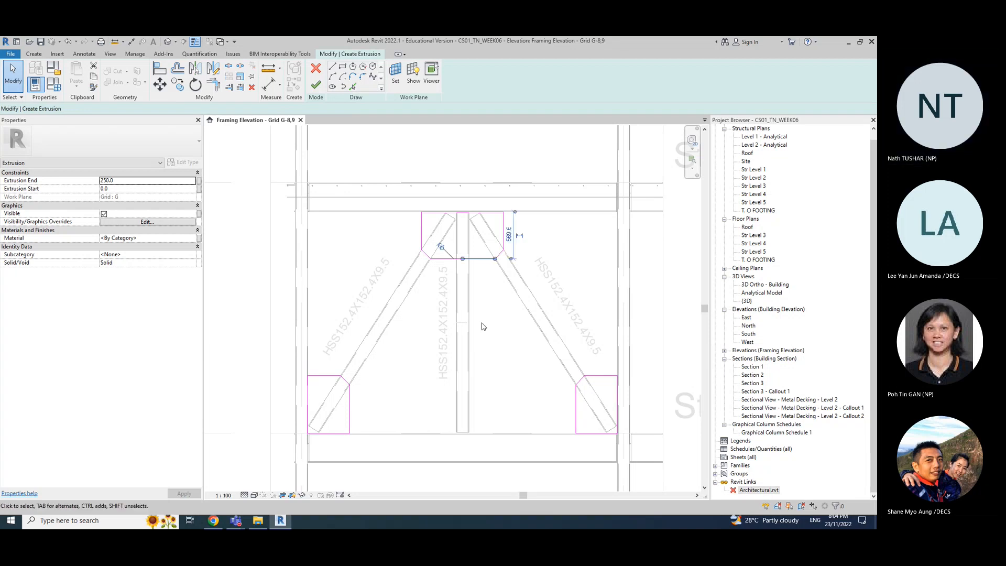
click(492, 317)
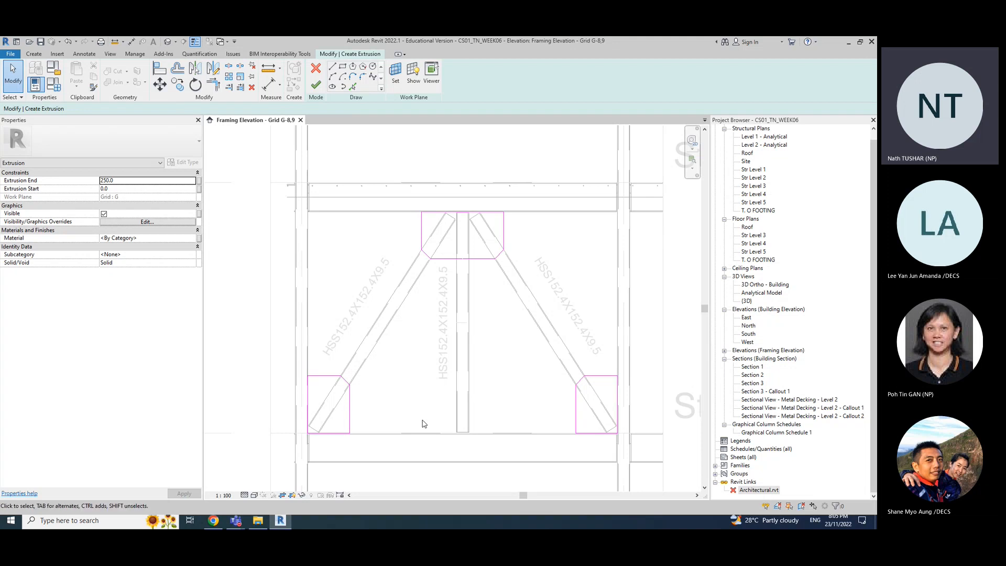
mouse_move(408, 204)
mouse_down()
mouse_move(498, 285)
mouse_move(521, 282)
mouse_up()
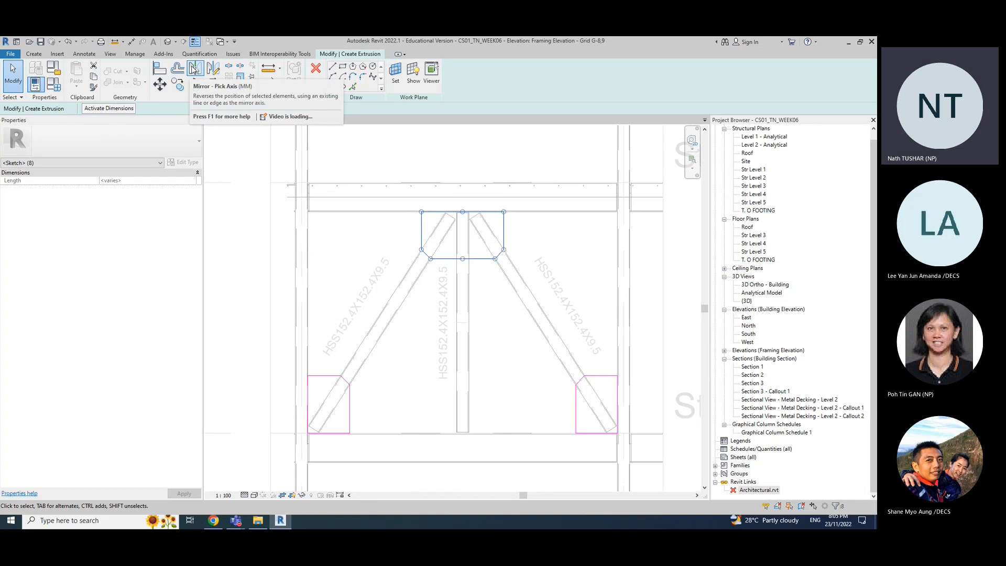
click(195, 69)
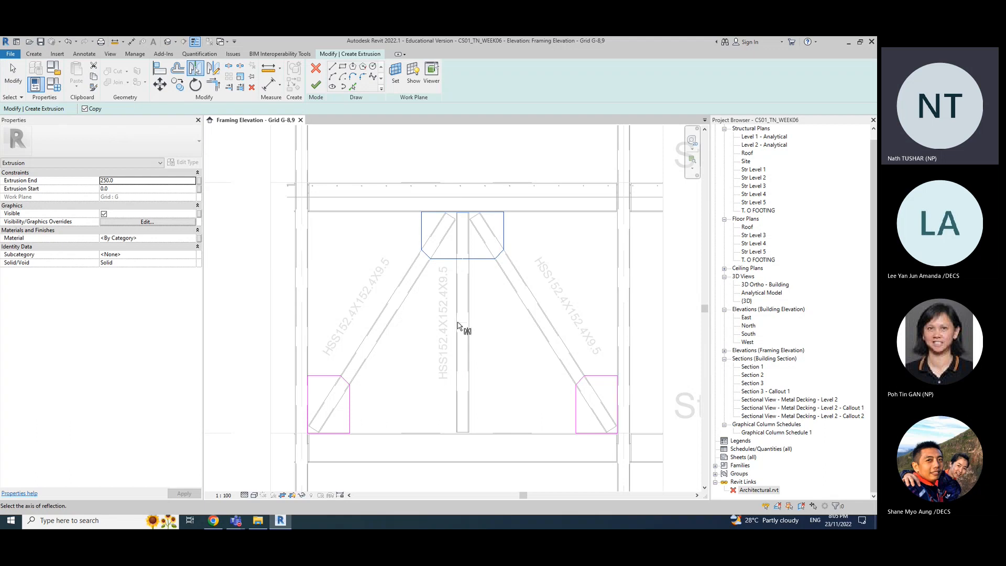
click(461, 291)
Step: Mirror a copy of the complete upper gusset outline to the central post's base, about a horizontal axis drawn from the post's midpoint
drag(405, 202, 524, 279)
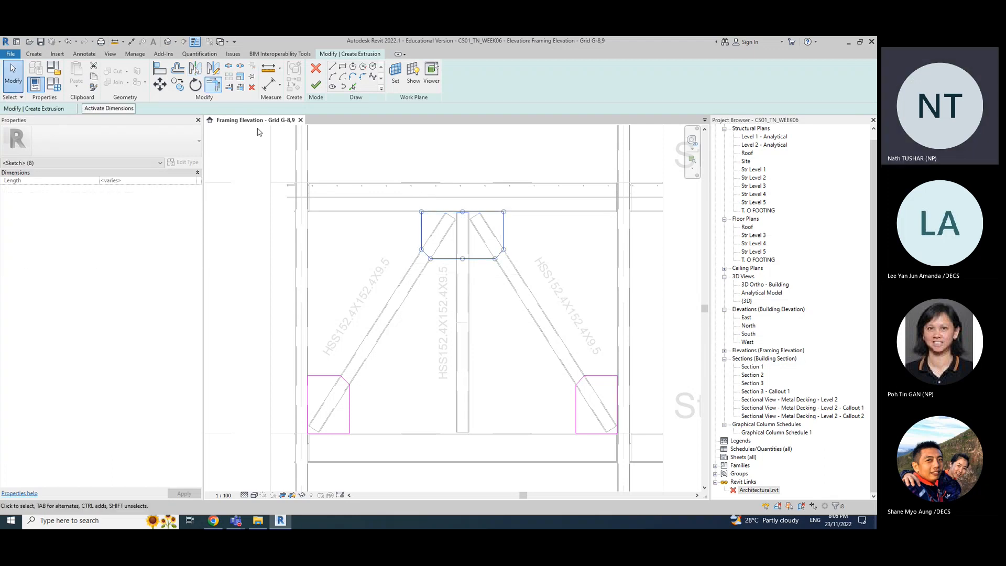
click(213, 70)
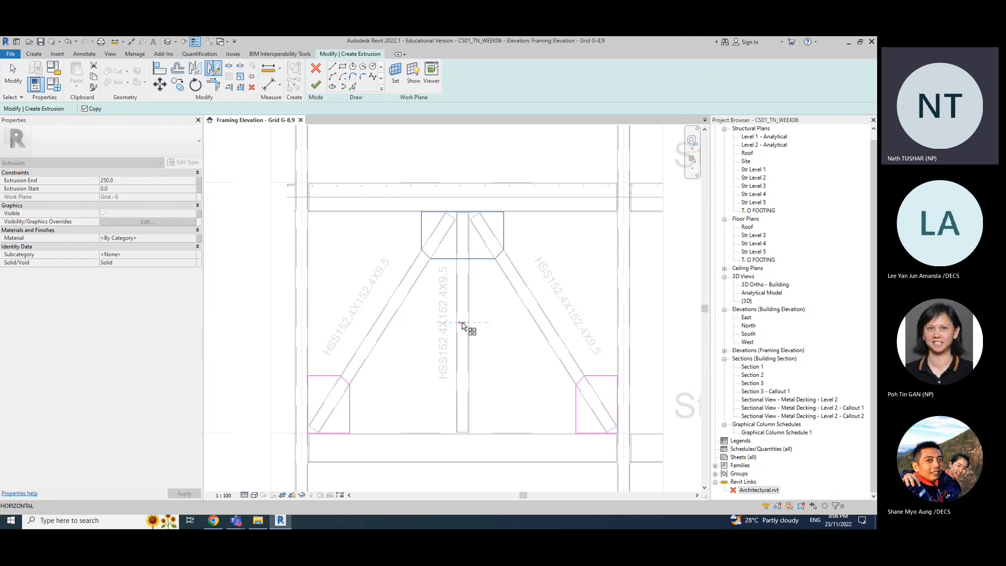
click(511, 329)
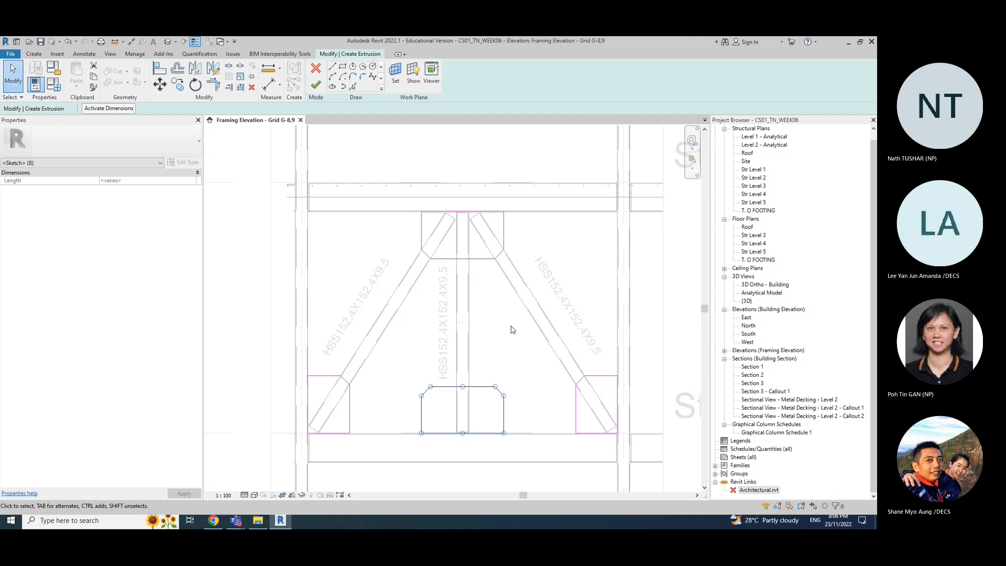
key(Escape)
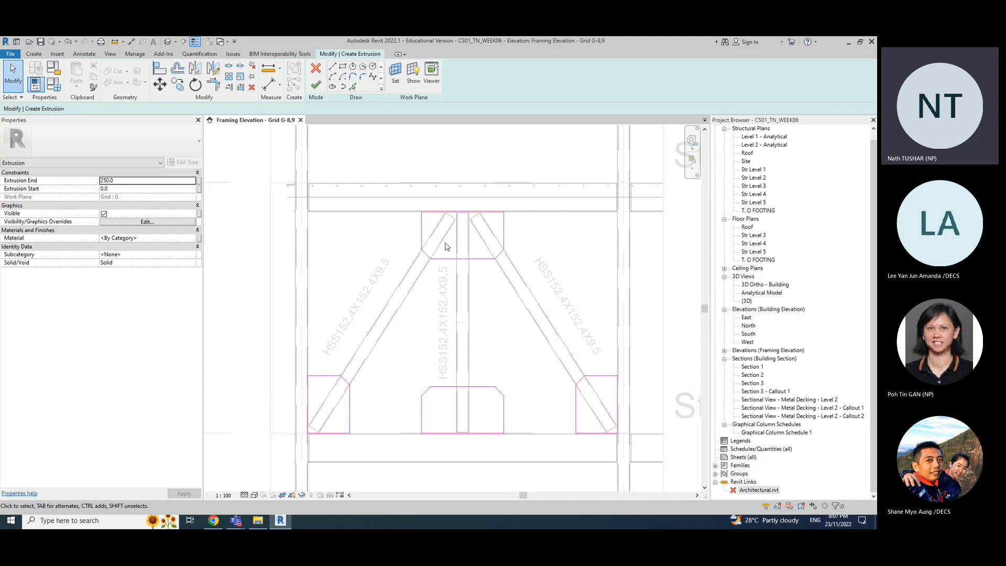
Step: Finish the gusset extrusion sketch and the in-place model, and save the project
click(317, 85)
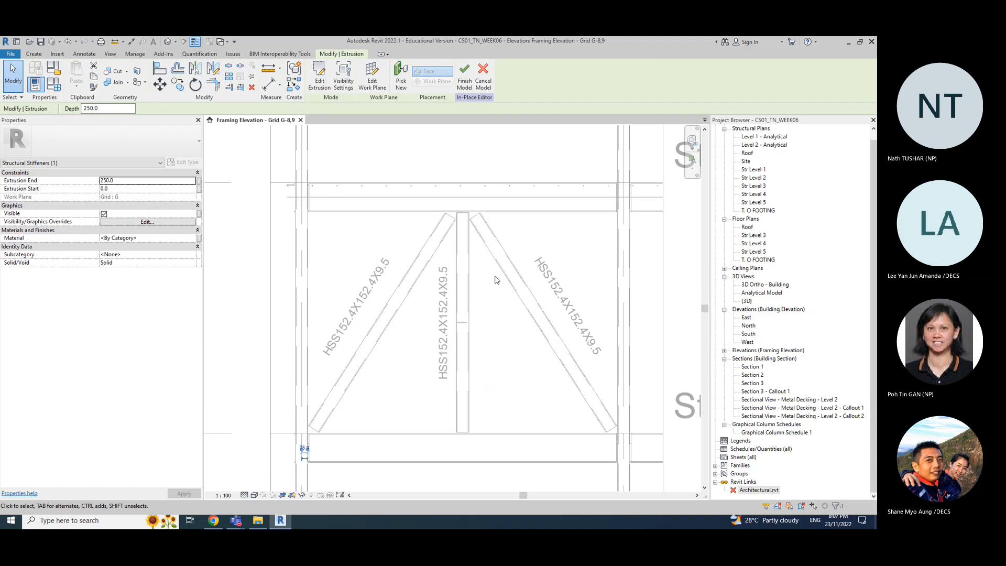
click(464, 86)
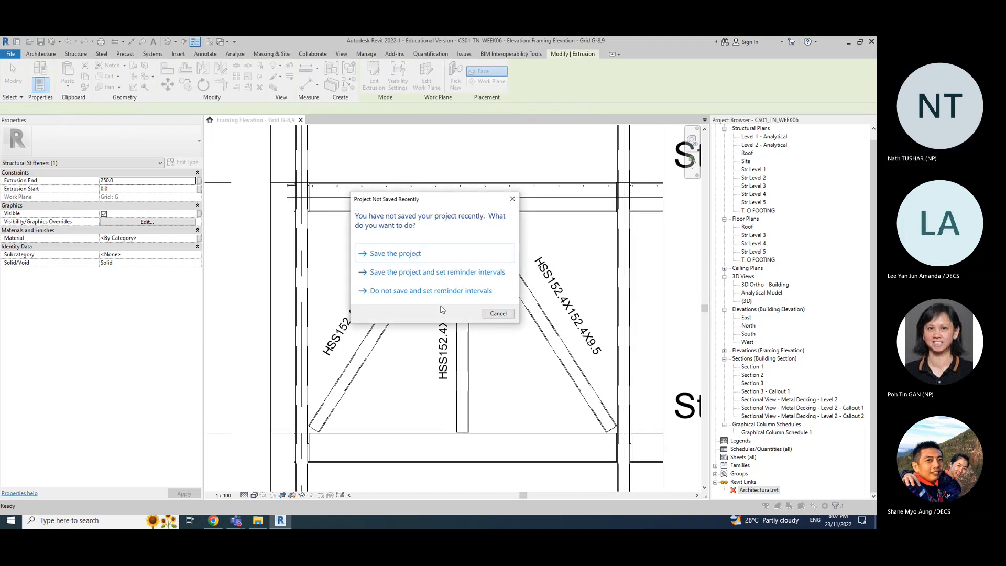
click(398, 254)
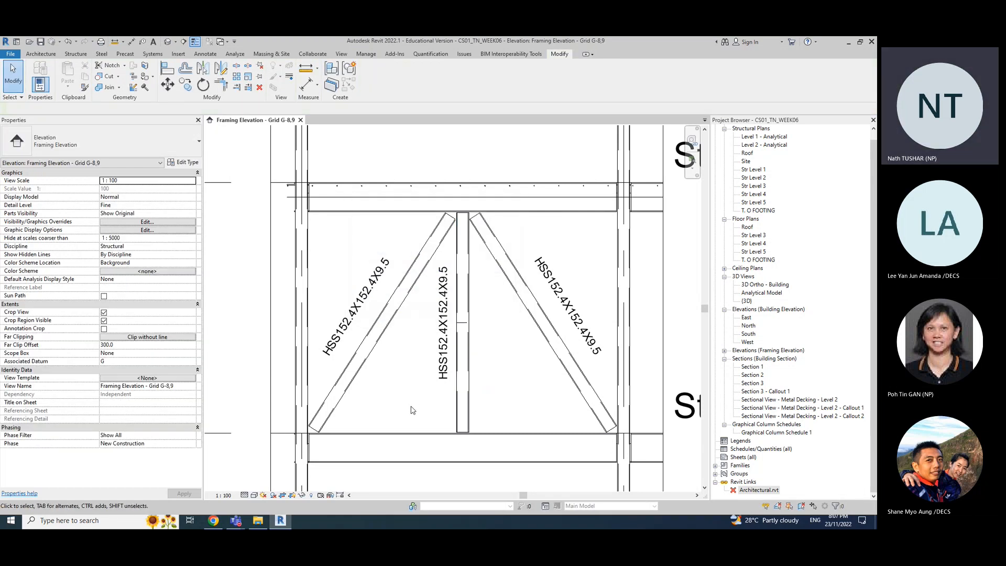
Step: Open the default 3D view, set its visual style to Hidden Line and inspect the gusset plates on the brace frame
scroll(376, 405, down, 1)
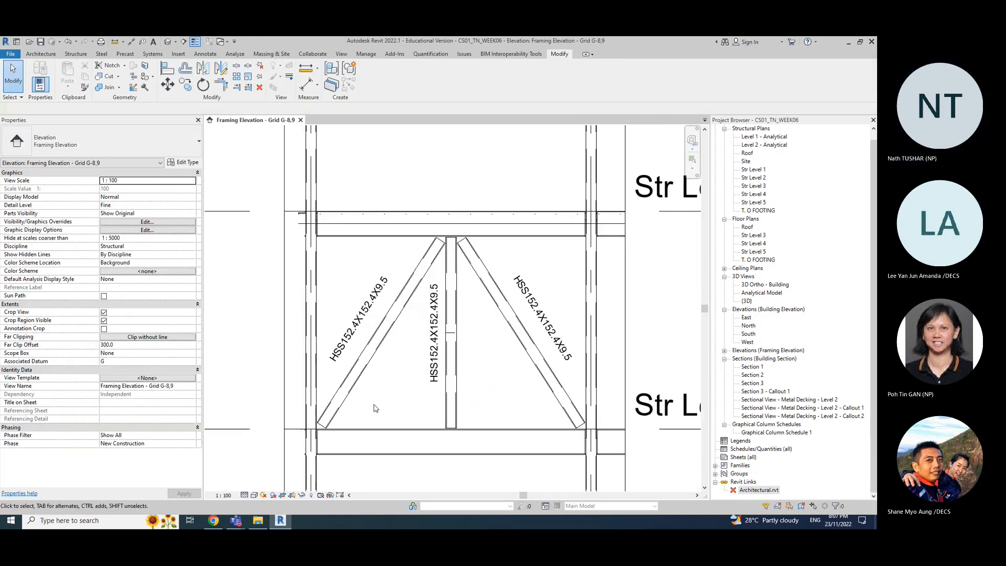
click(168, 45)
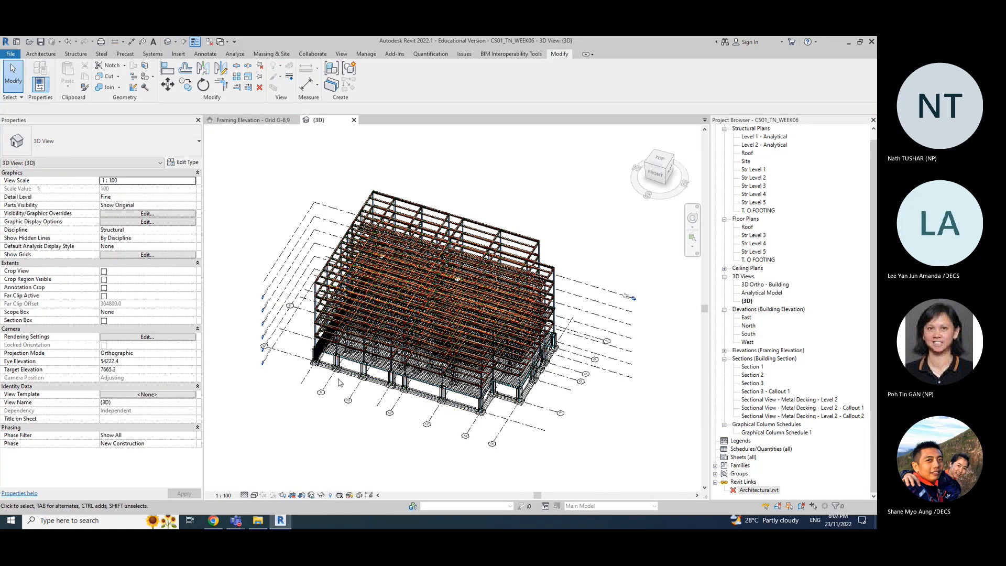
scroll(325, 360, up, 5)
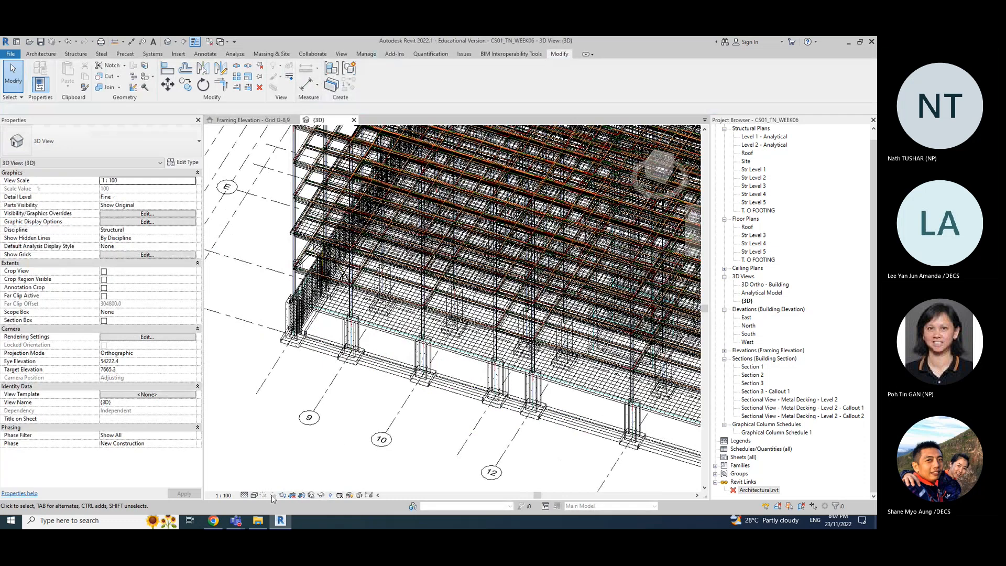
click(253, 495)
click(271, 463)
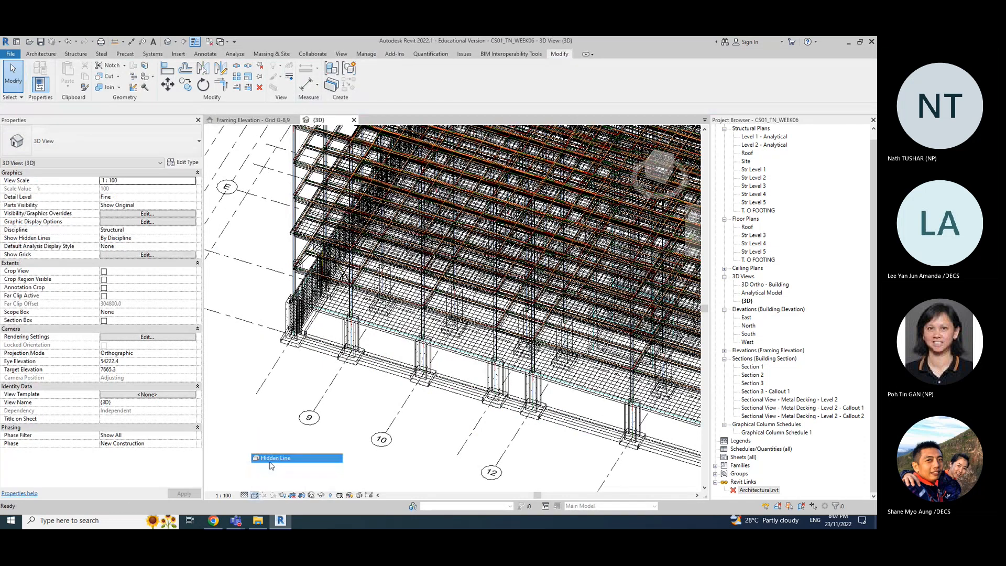
scroll(305, 263, up, 5)
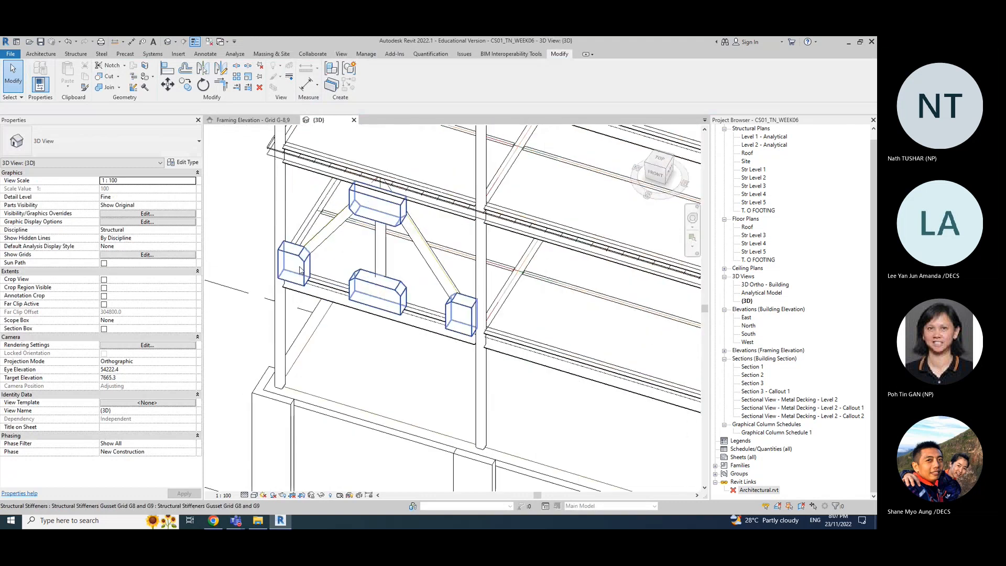
mouse_move(360, 335)
shift+middle_down()
mouse_move(362, 350)
mouse_move(365, 336)
shift+middle_up()
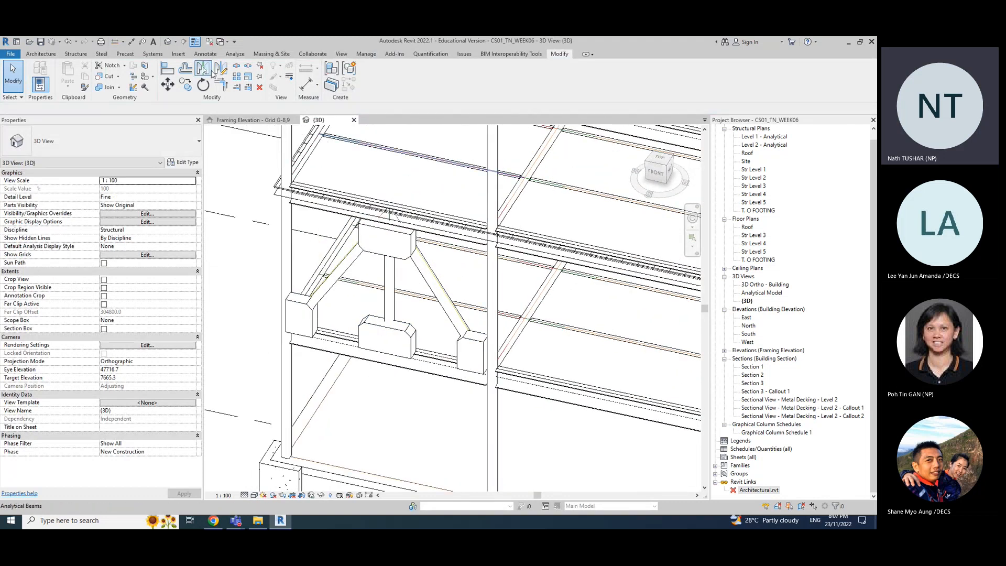
Step: Return to the Grid G-8,9 elevation, check the Structural Stiffeners category's visibility and line overrides, and close the overrides without applying changes
click(253, 120)
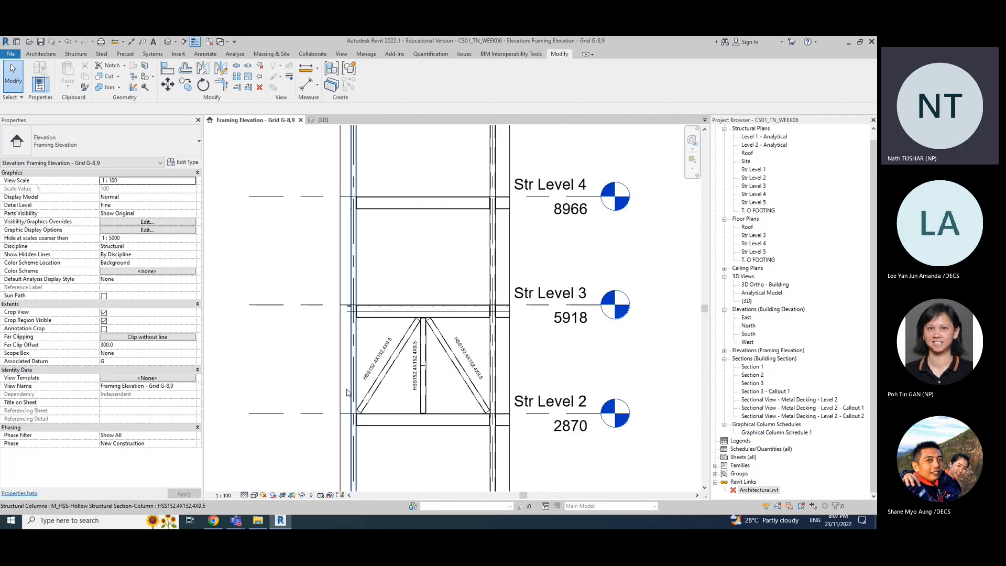
key(v)
key(g)
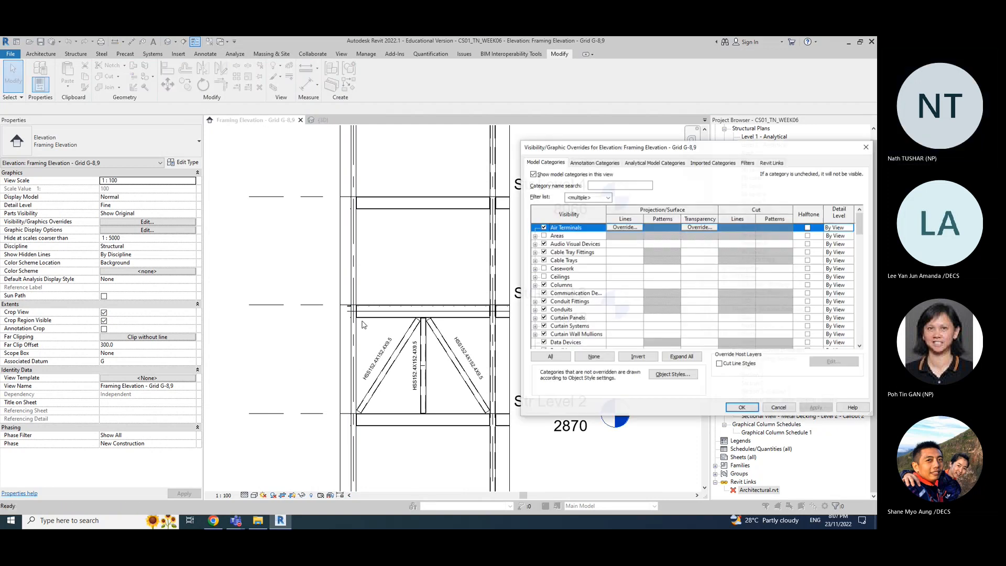
scroll(587, 322, down, 7)
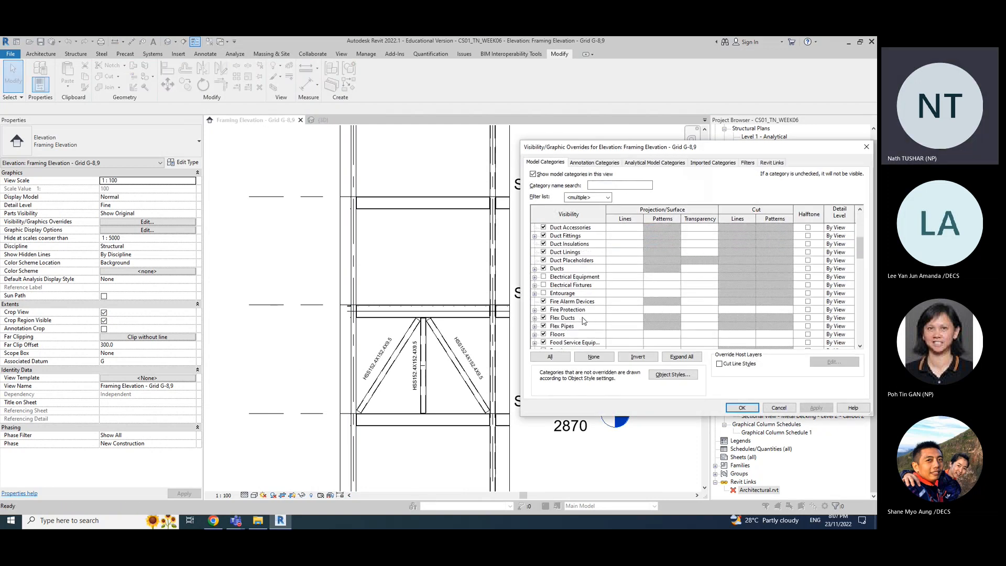
scroll(583, 321, down, 13)
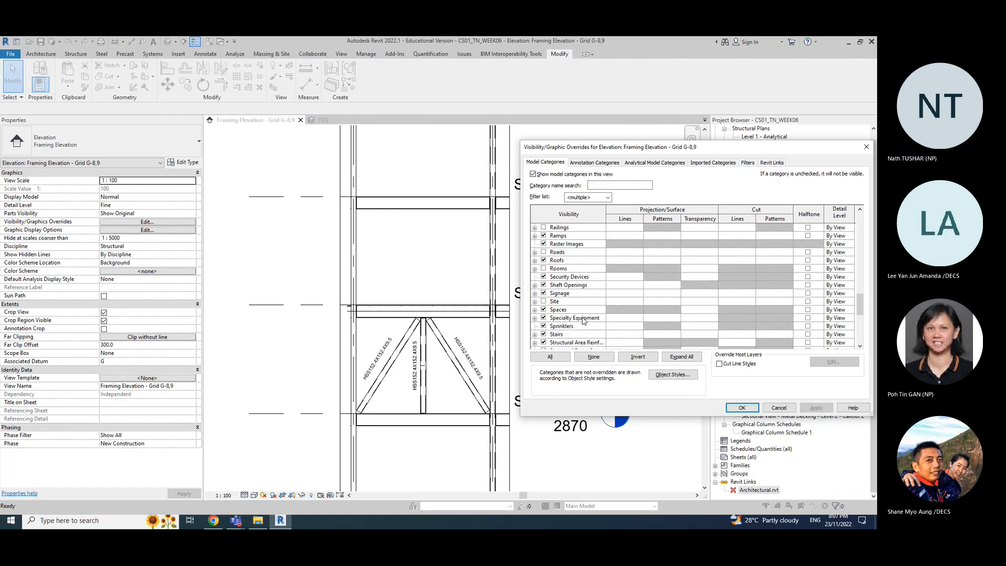
scroll(586, 314, down, 6)
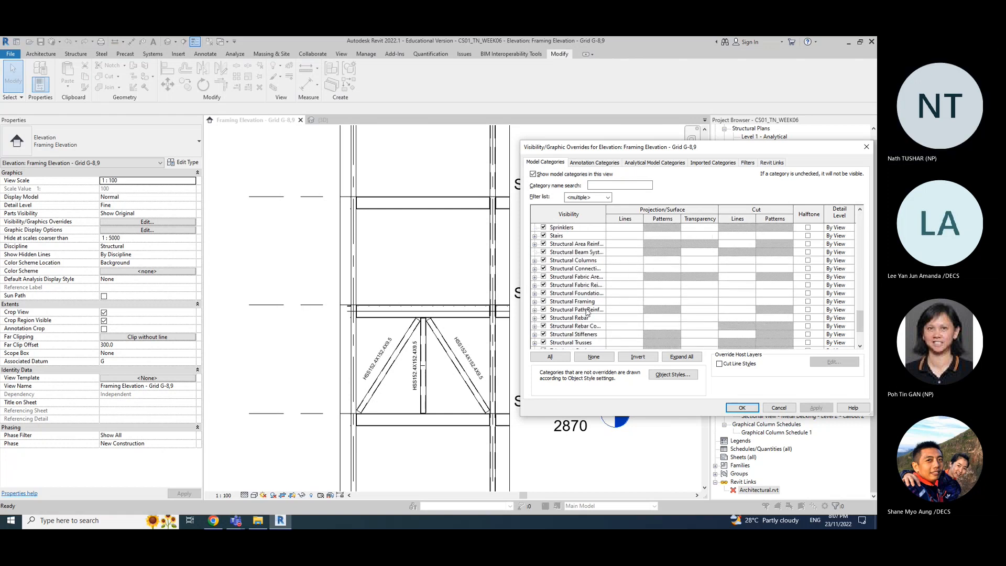
scroll(587, 312, down, 1)
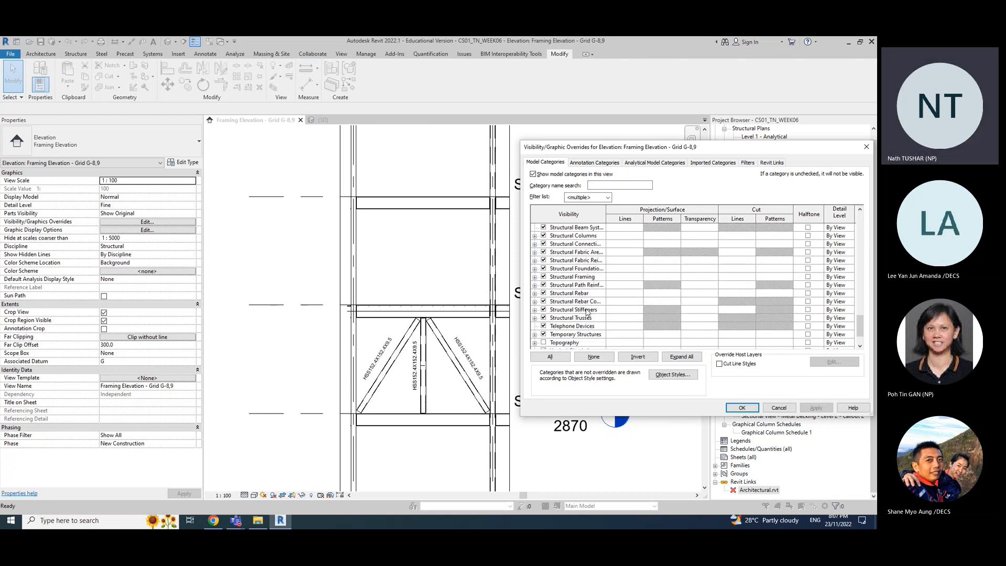
click(535, 310)
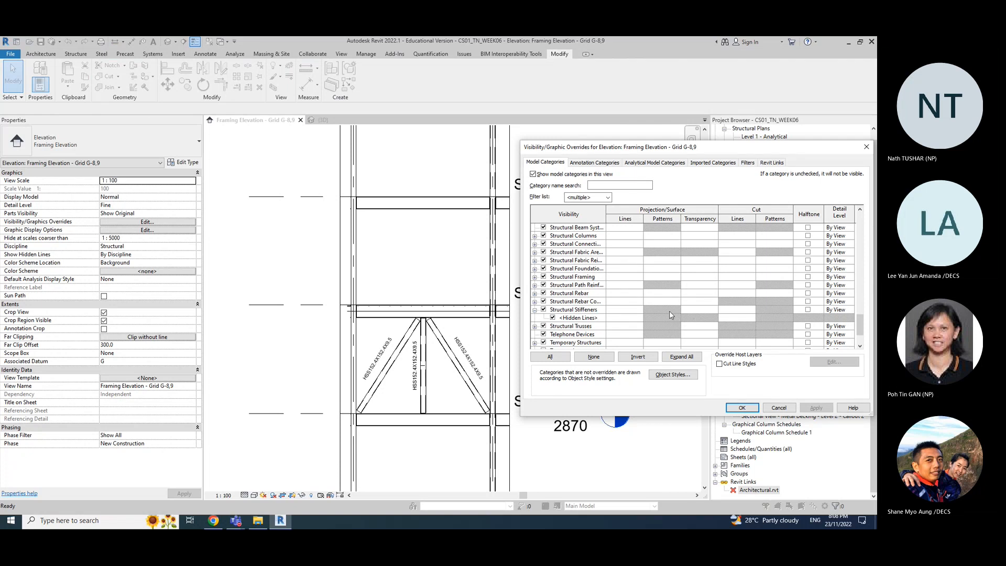
click(621, 311)
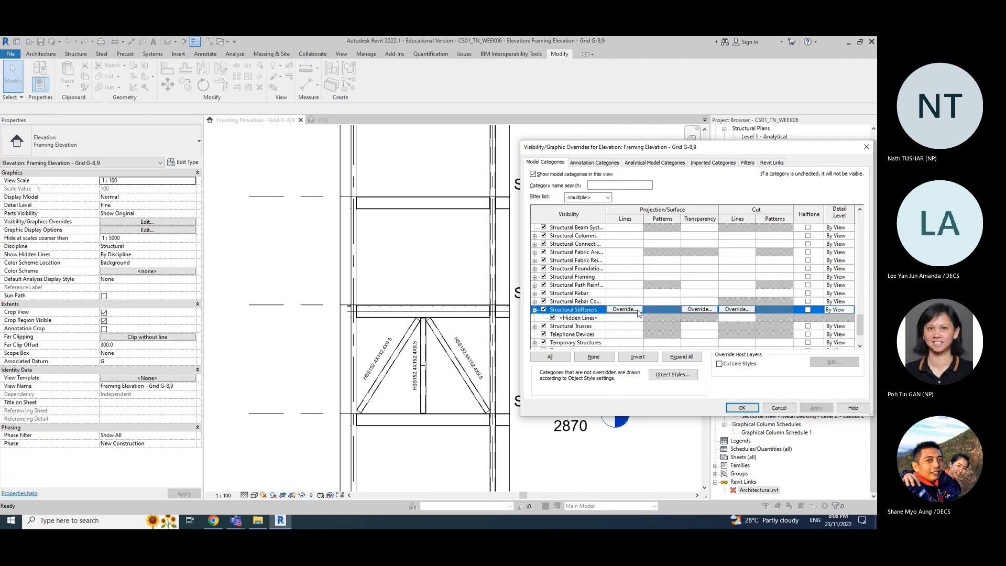
click(624, 317)
click(630, 309)
click(773, 408)
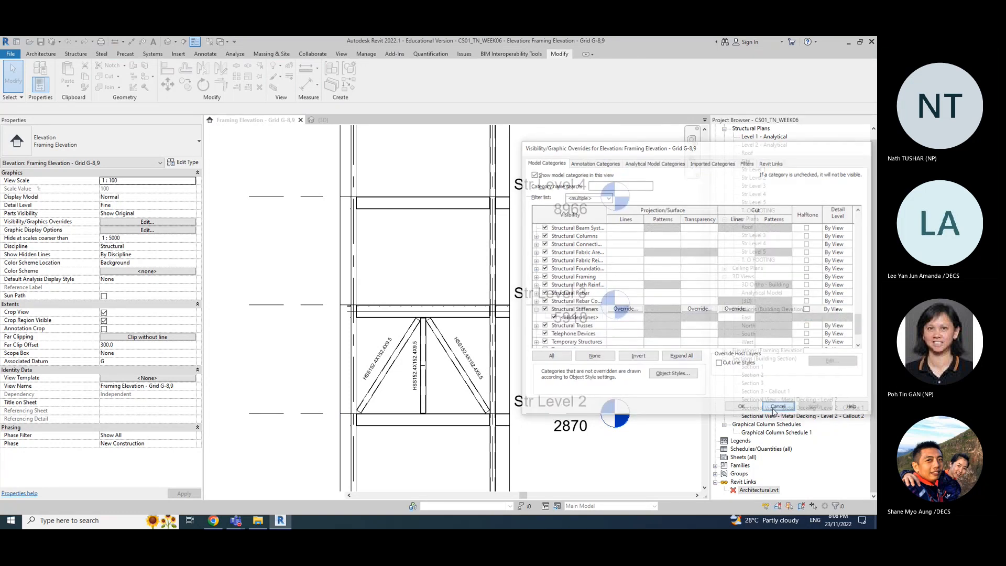
Step: Bring up the 3D view and tile it side by side with the Grid G-8,9 framing elevation
scroll(535, 423, down, 2)
scroll(518, 419, up, 4)
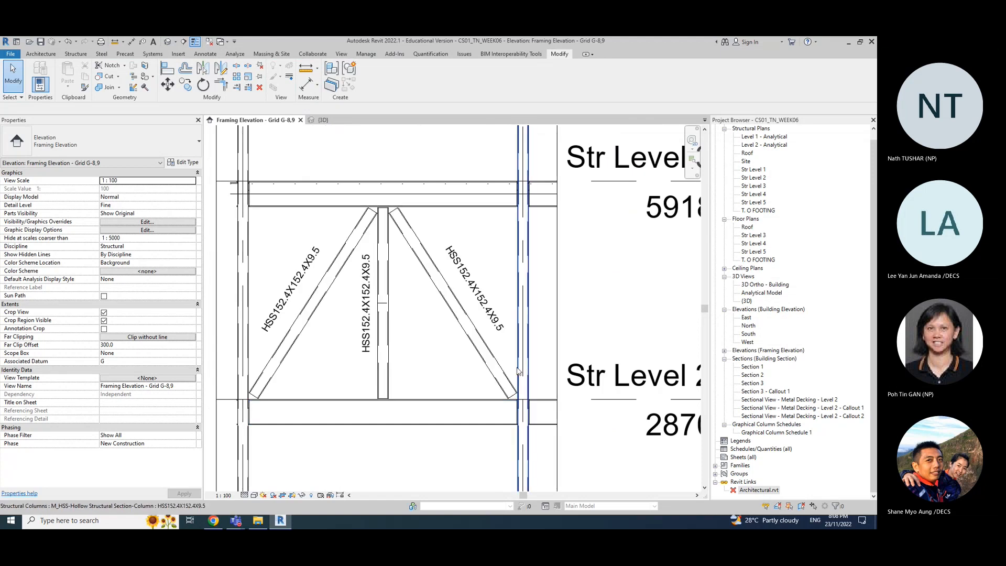
click(520, 359)
click(448, 378)
scroll(448, 377, down, 2)
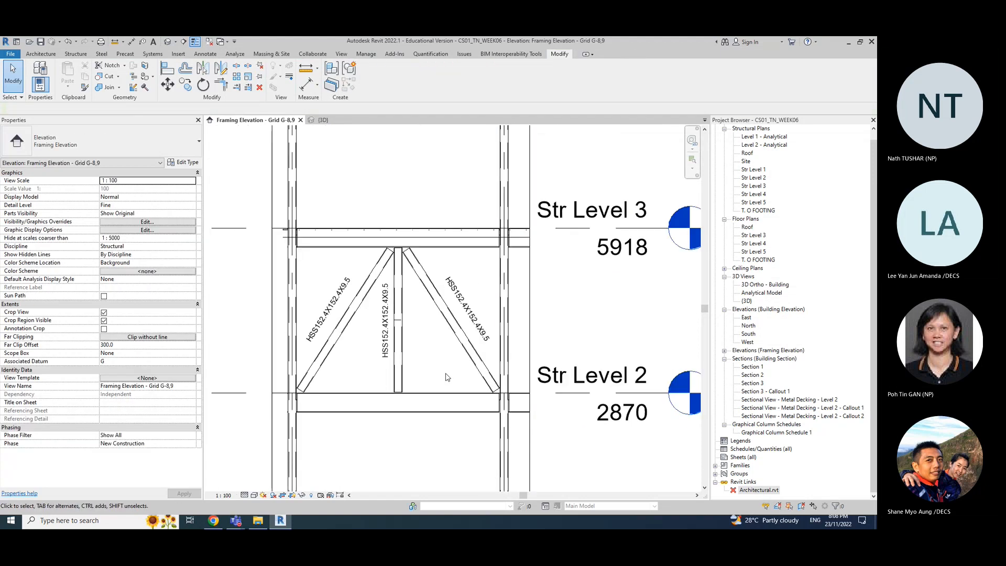
click(321, 120)
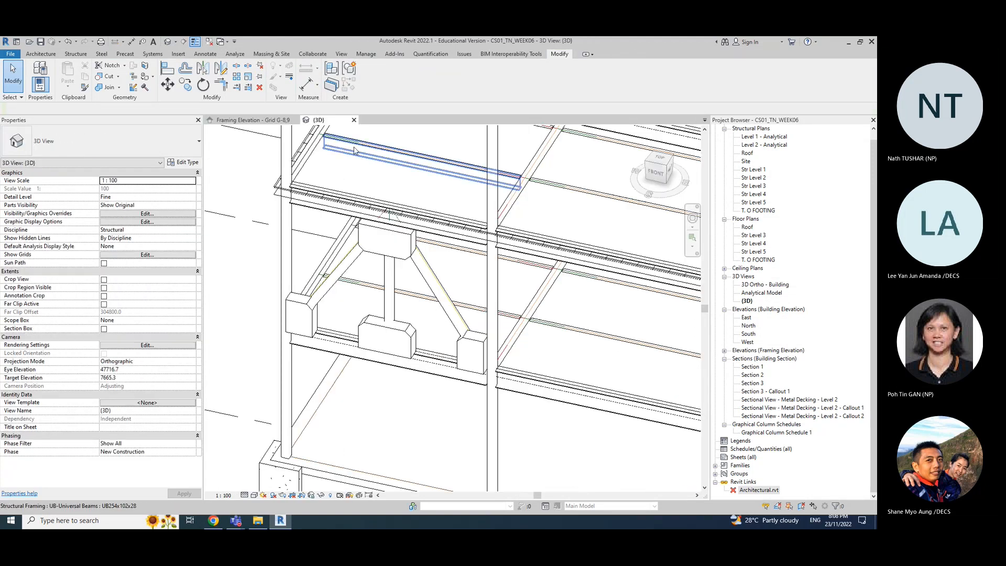
key(w)
key(t)
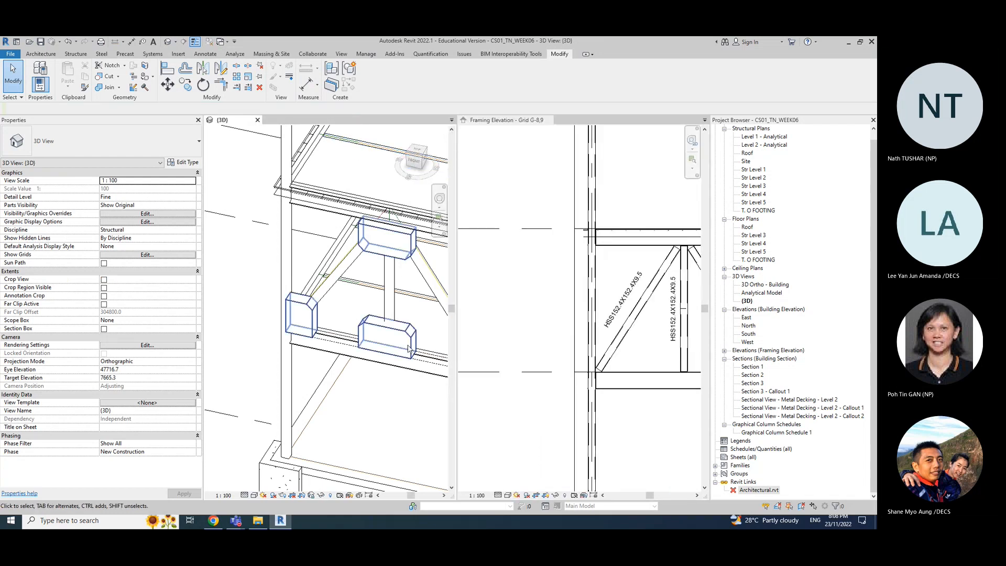
Step: Compare the gusset plates on the brace frame in the 3D view with the same bay in the Grid G-8,9 elevation
scroll(225, 319, down, 5)
scroll(256, 295, up, 8)
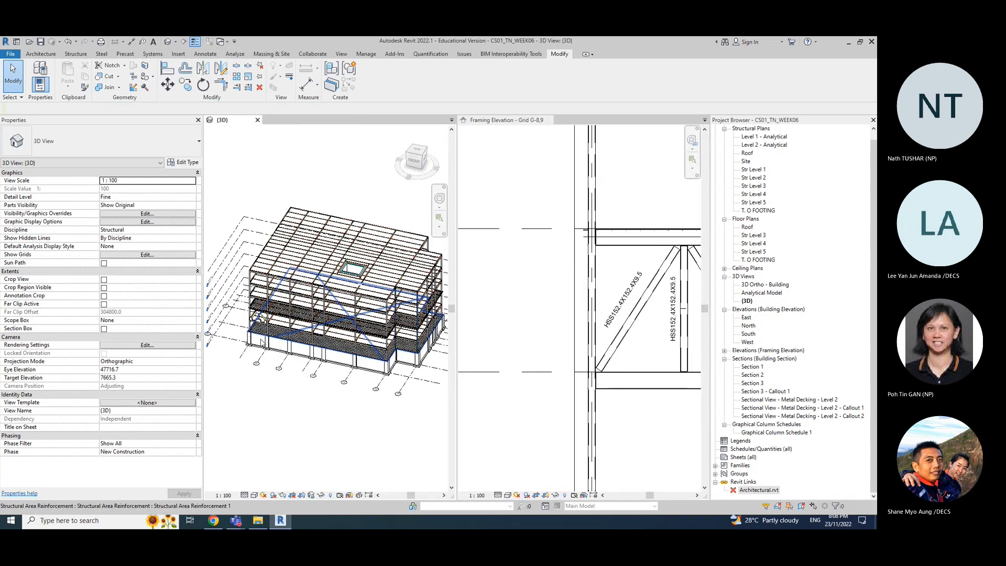
scroll(265, 336, up, 3)
click(548, 315)
middle_drag(577, 316, 482, 329)
scroll(612, 367, up, 2)
scroll(607, 331, down, 1)
middle_drag(611, 346, 613, 334)
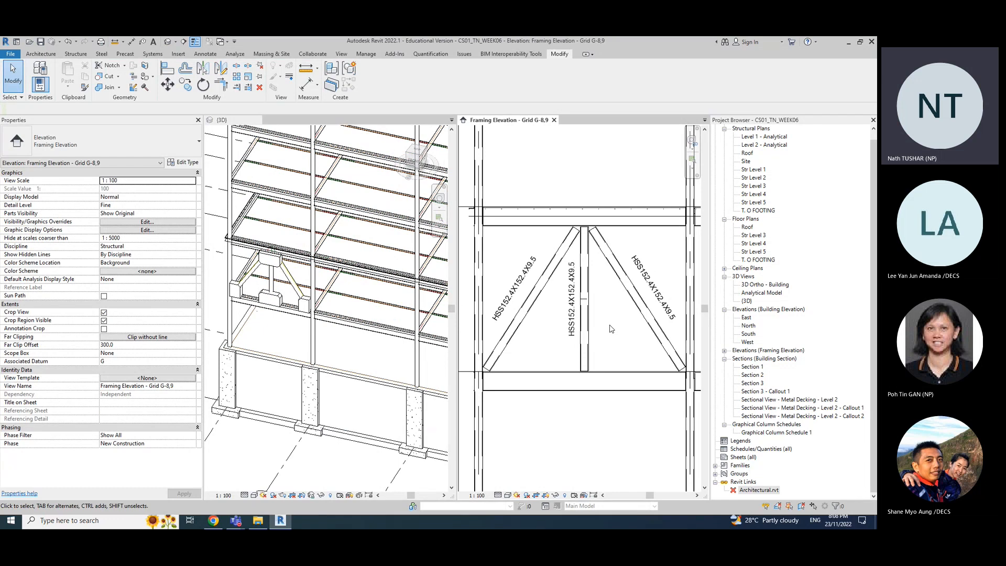
Step: Examine the model categories in the Grid G-8,9 elevation's visibility/graphics overrides, down to the structural categories
key(v)
key(g)
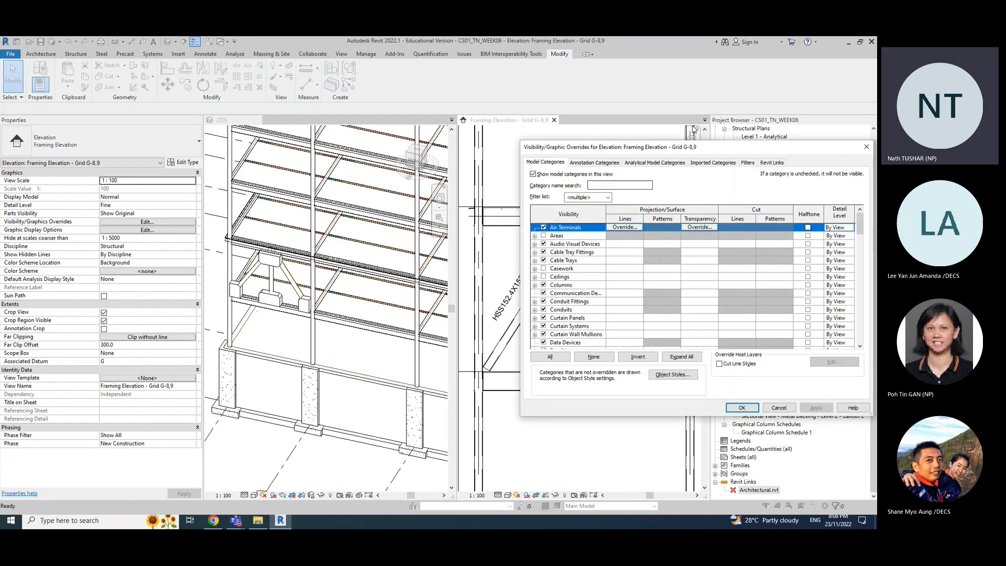
drag(691, 142, 664, 139)
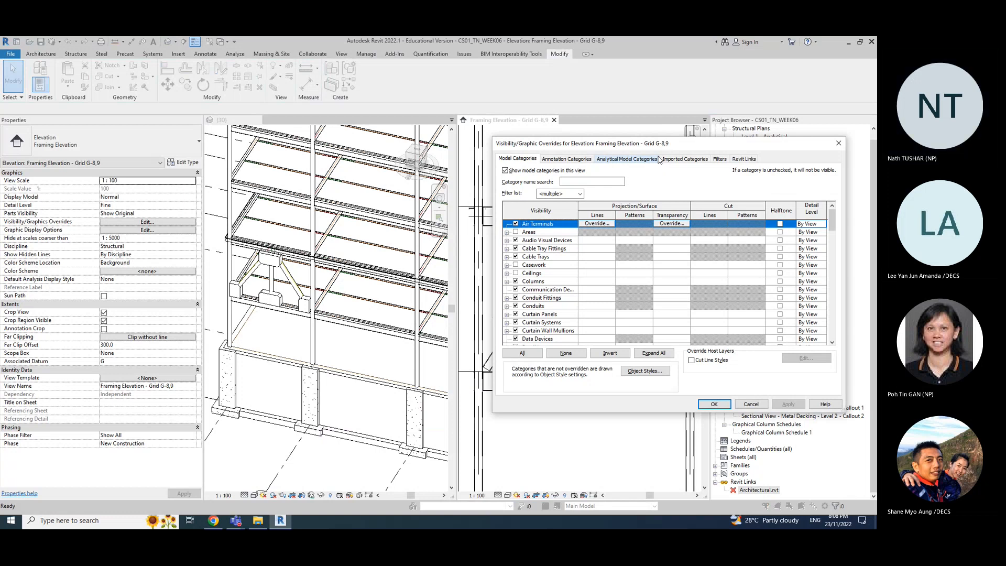
click(580, 160)
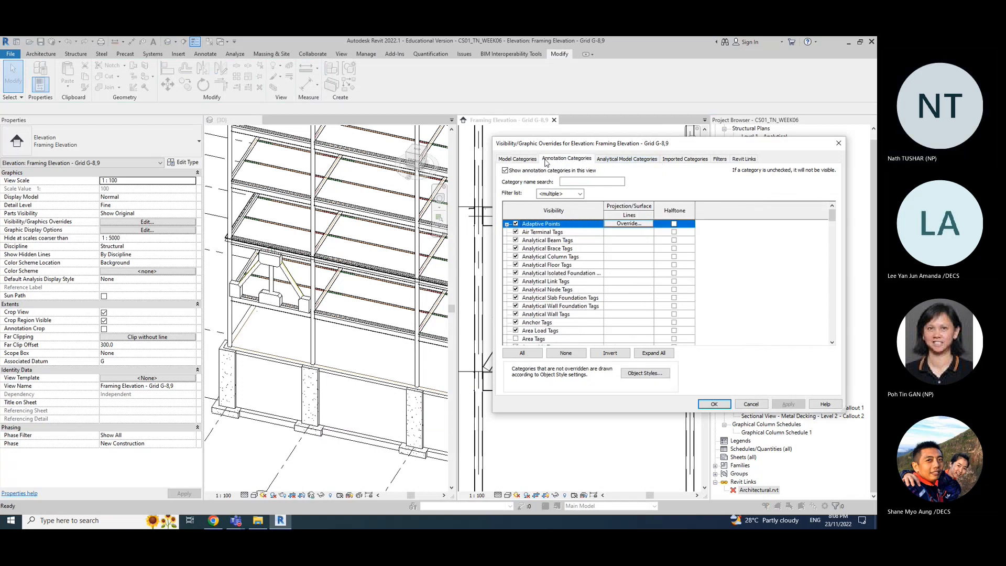
click(523, 158)
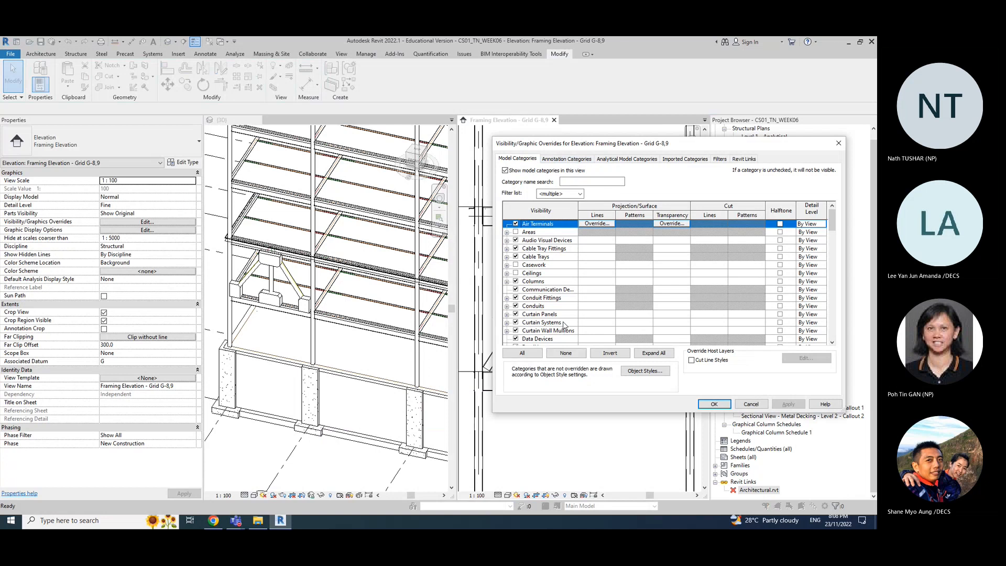
scroll(559, 327, down, 5)
scroll(559, 325, down, 5)
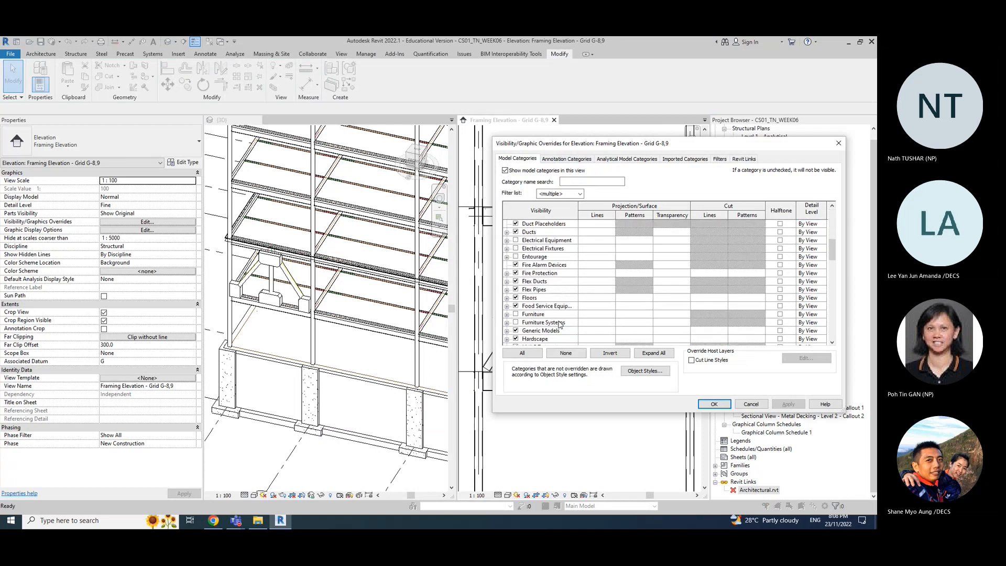
scroll(559, 325, down, 4)
scroll(559, 325, down, 20)
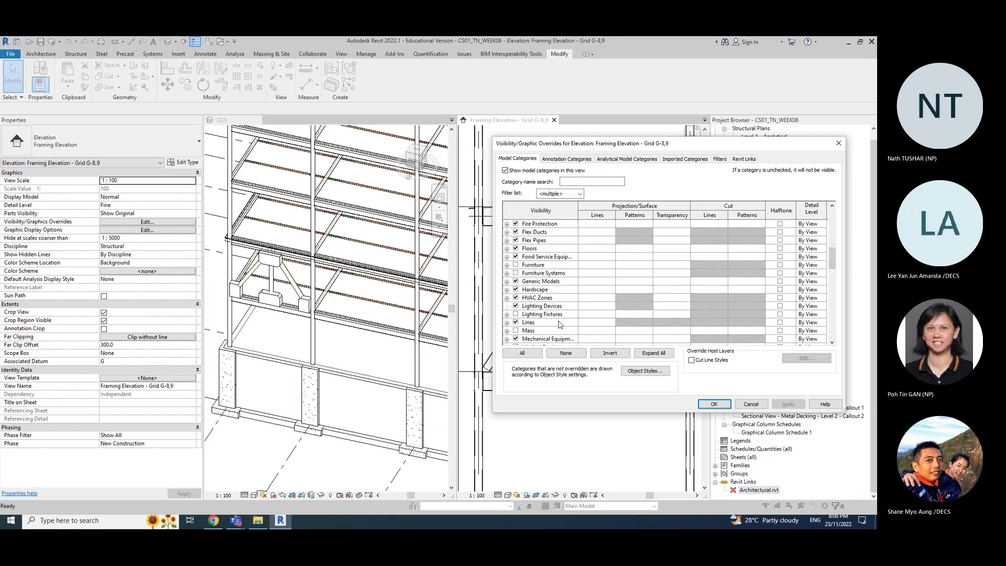
scroll(559, 325, down, 10)
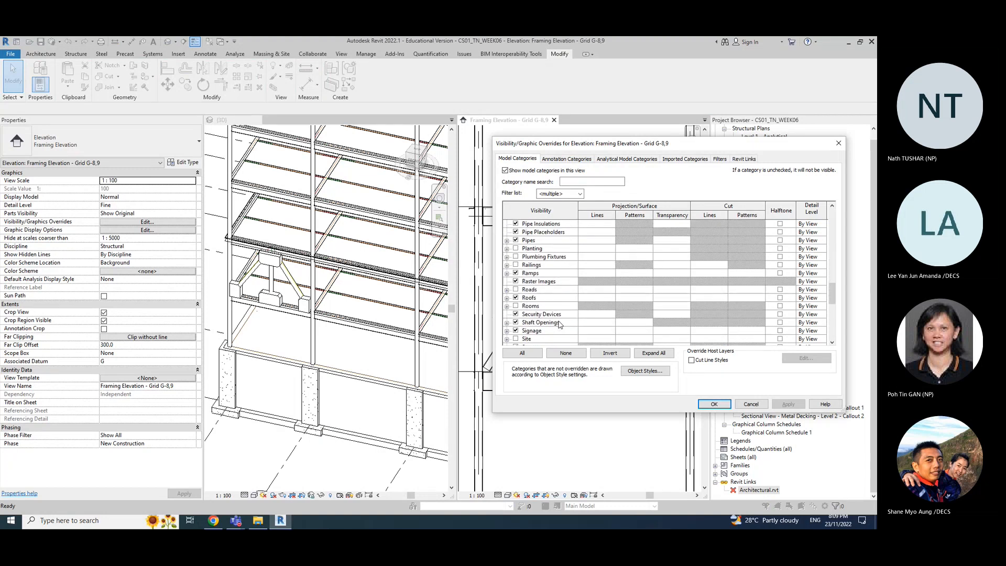
scroll(559, 325, down, 4)
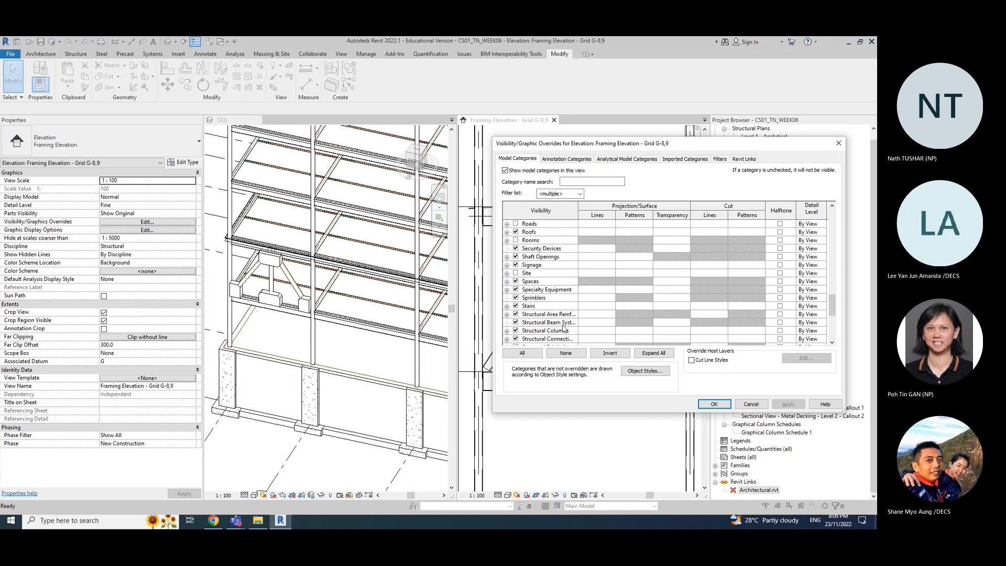
scroll(564, 328, down, 2)
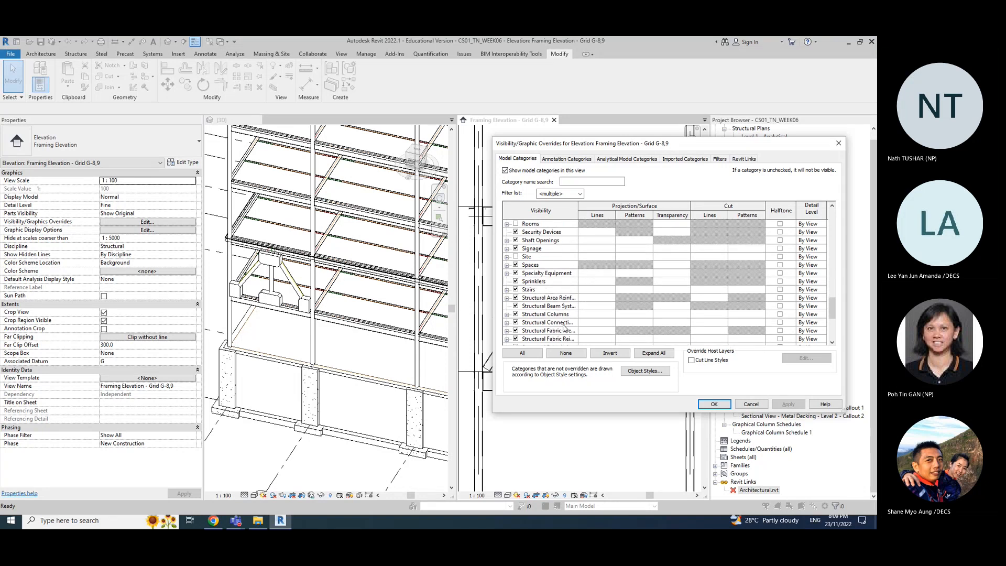
scroll(564, 328, down, 5)
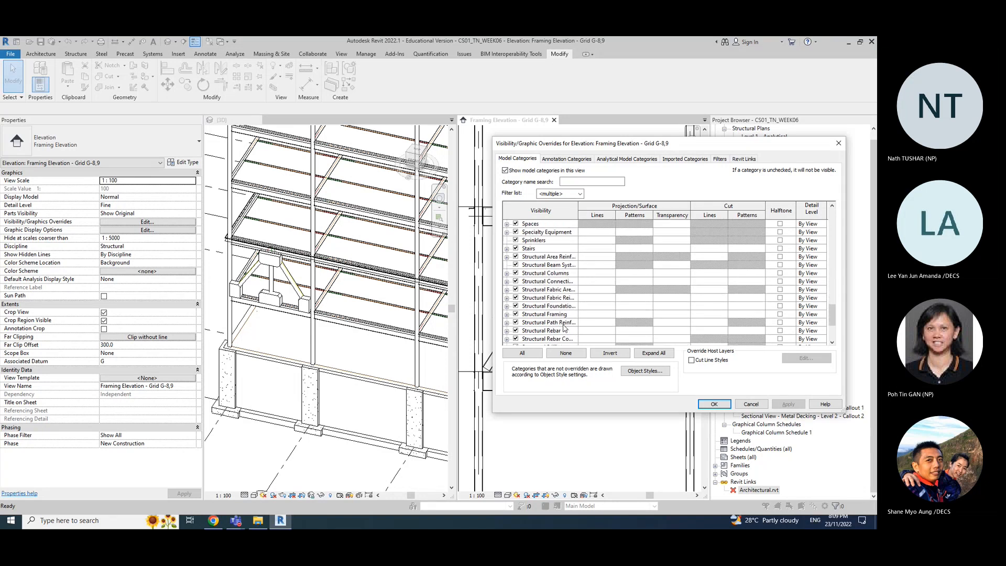
Step: Check the annotation categories in the elevation's visibility overrides, and close the overrides without applying changes
click(567, 158)
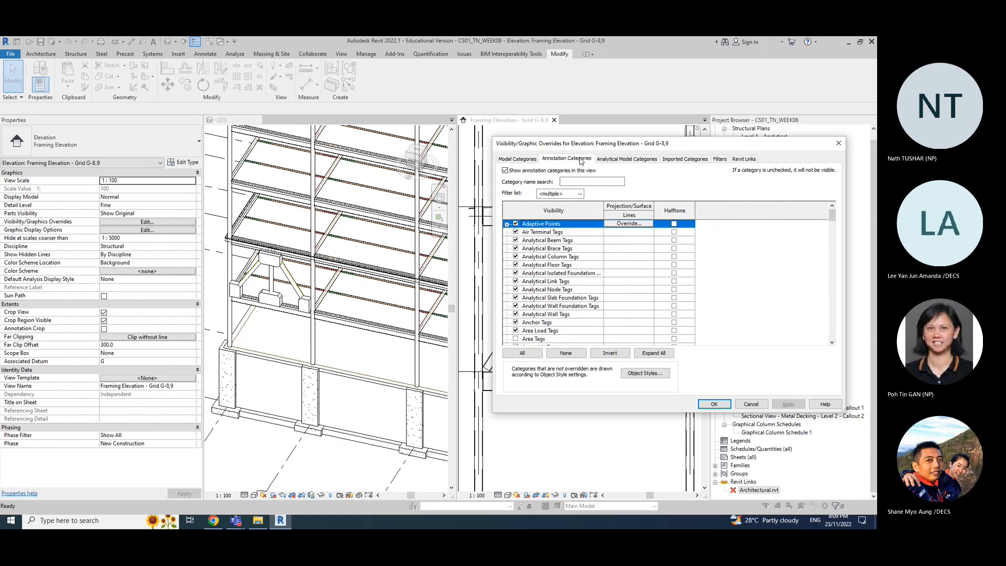
scroll(548, 331, down, 10)
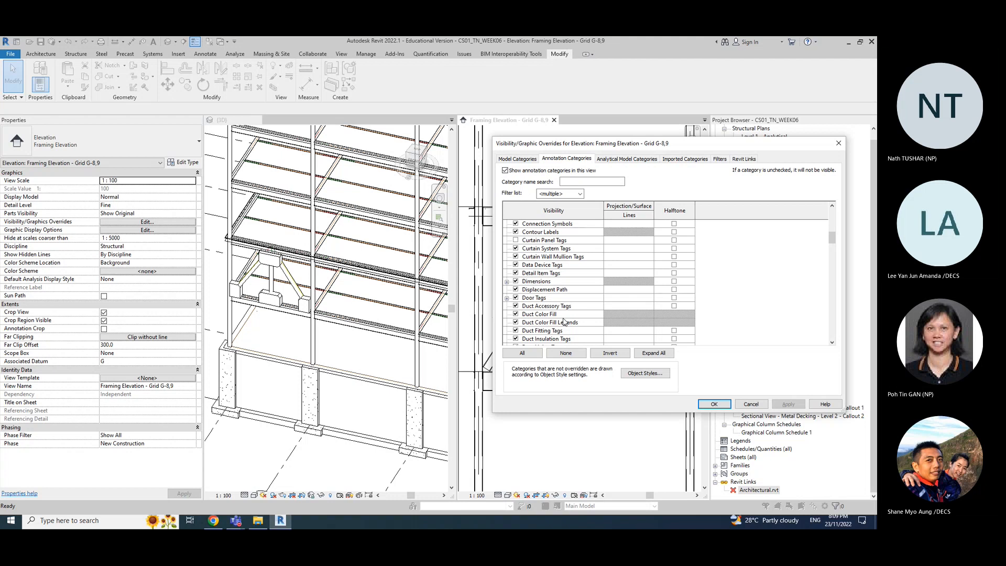
click(756, 404)
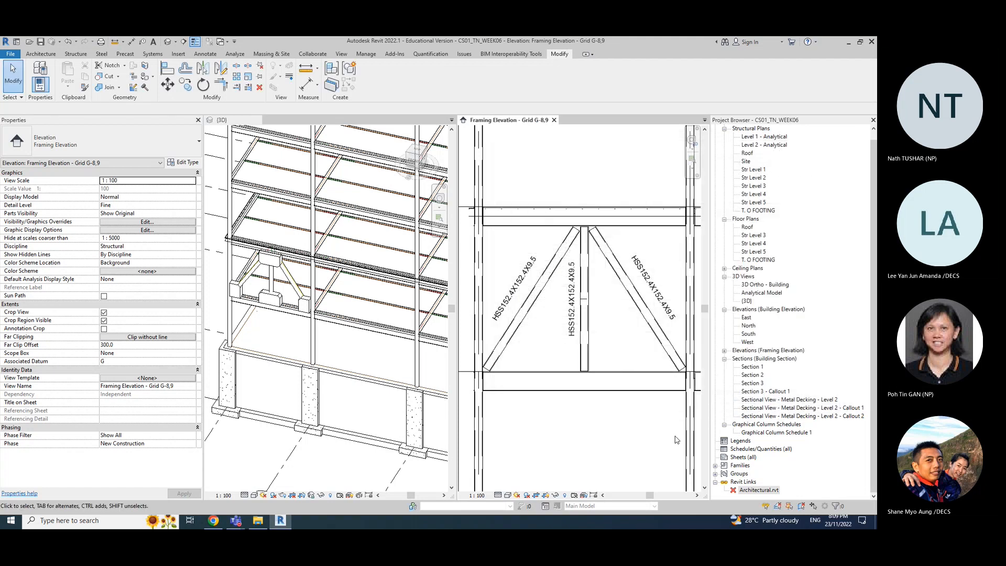
Step: Try the Coarse detail level in the Grid G-8,9 elevation and return it to Fine
click(498, 495)
click(508, 468)
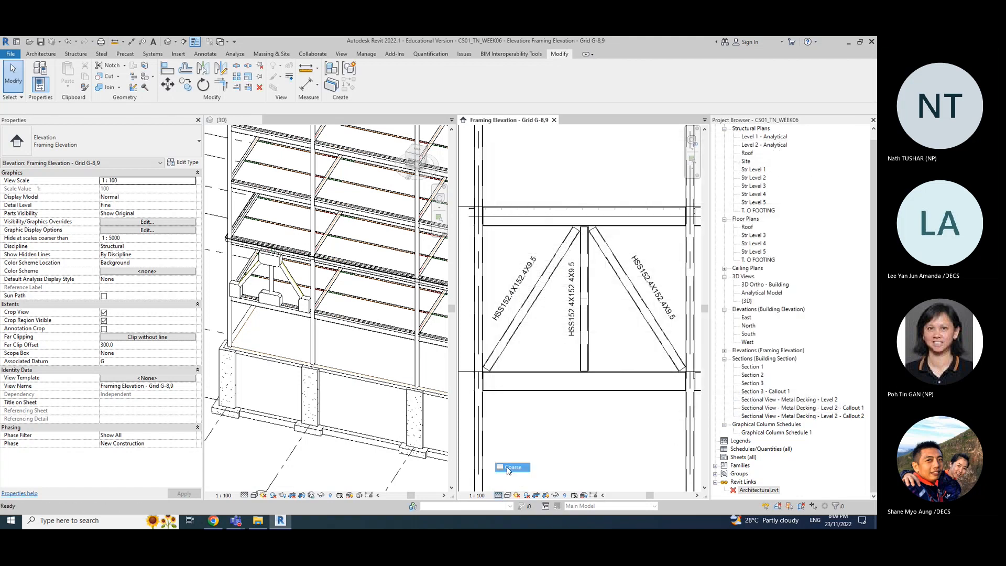
click(497, 495)
click(507, 485)
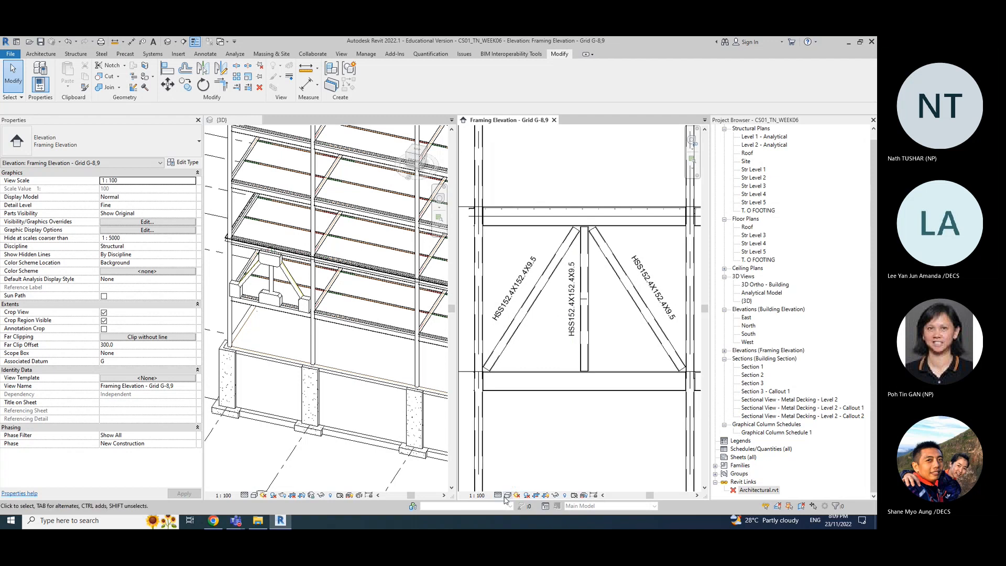
Step: Try the Hidden Line visual style in the Grid G-8,9 elevation, and set the style to Wireframe
click(507, 495)
click(521, 458)
click(508, 495)
click(525, 449)
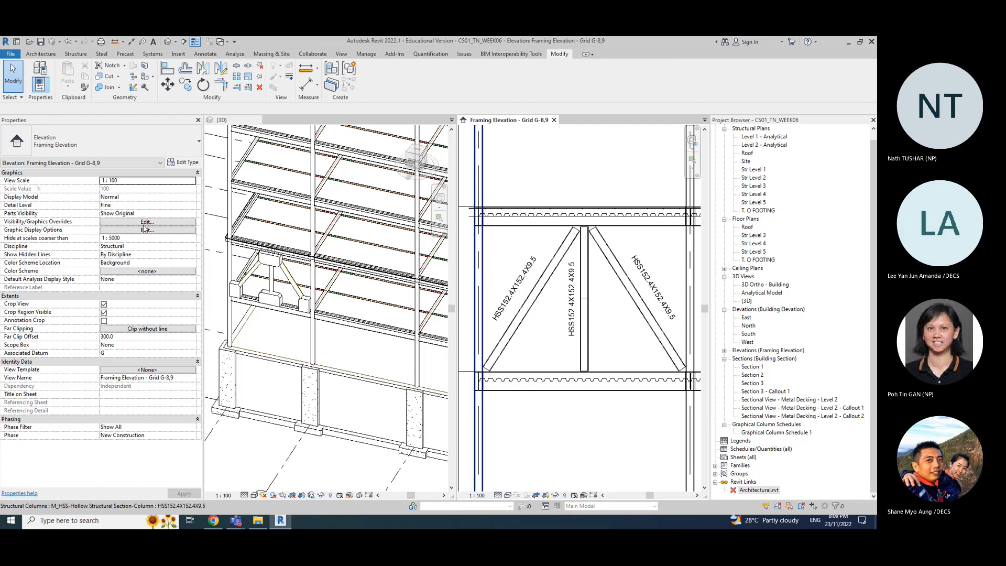
Step: Try Show Parts and Show Both for the elevation's parts visibility, restore Show Original, and check the graphic display options without changing them
click(135, 200)
click(137, 198)
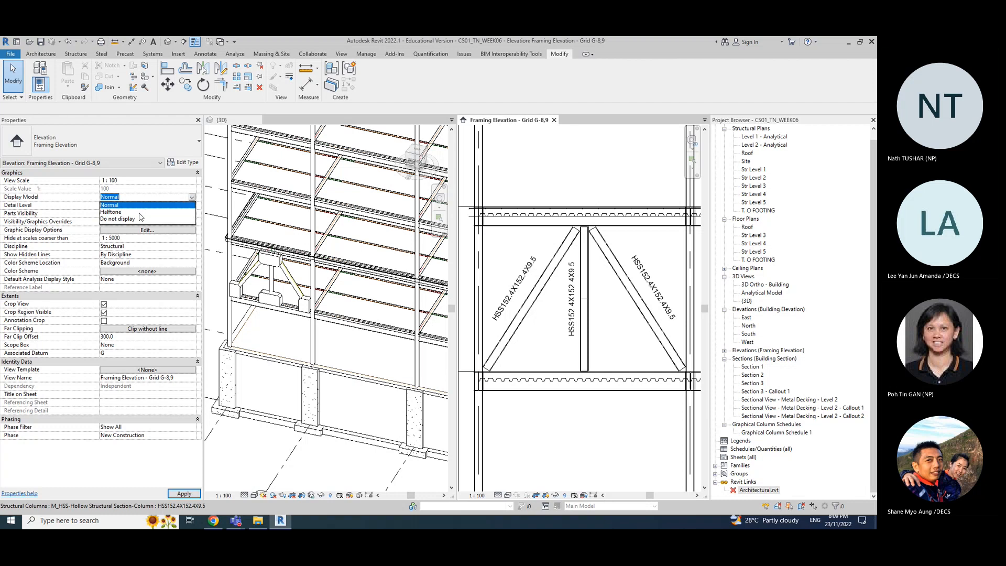
click(144, 204)
click(143, 213)
click(144, 213)
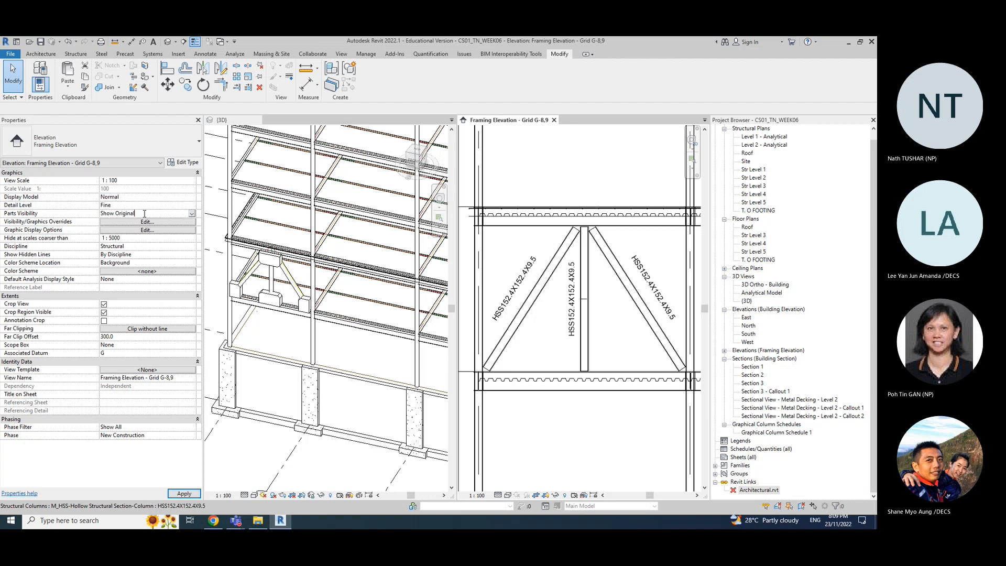
click(192, 214)
click(126, 221)
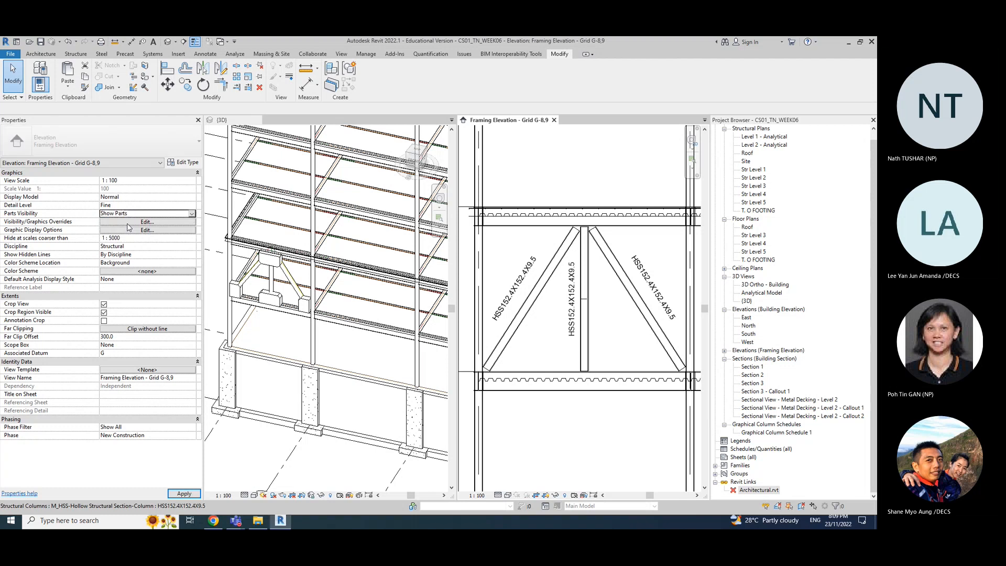
click(191, 213)
click(123, 235)
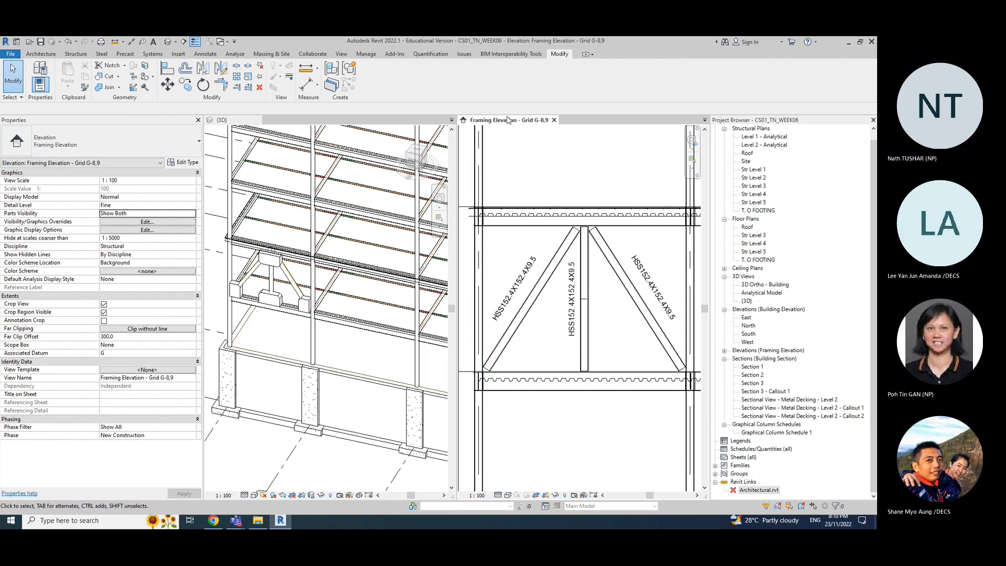
click(191, 214)
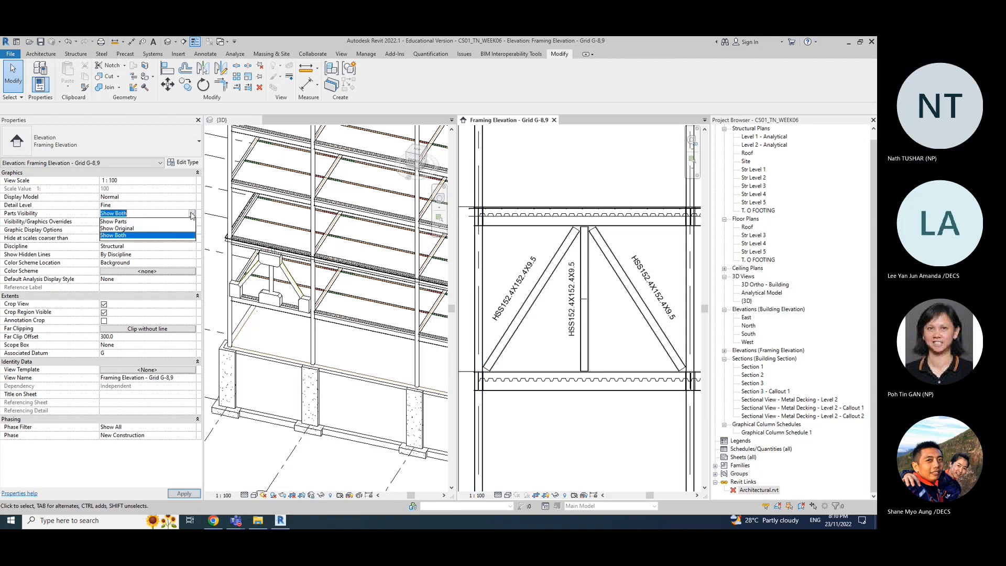
click(121, 228)
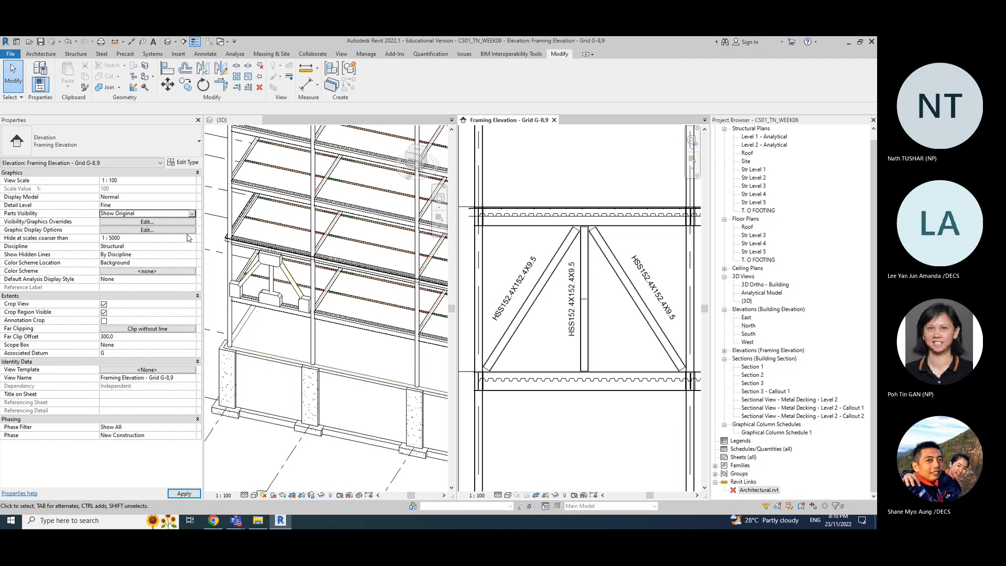
click(146, 234)
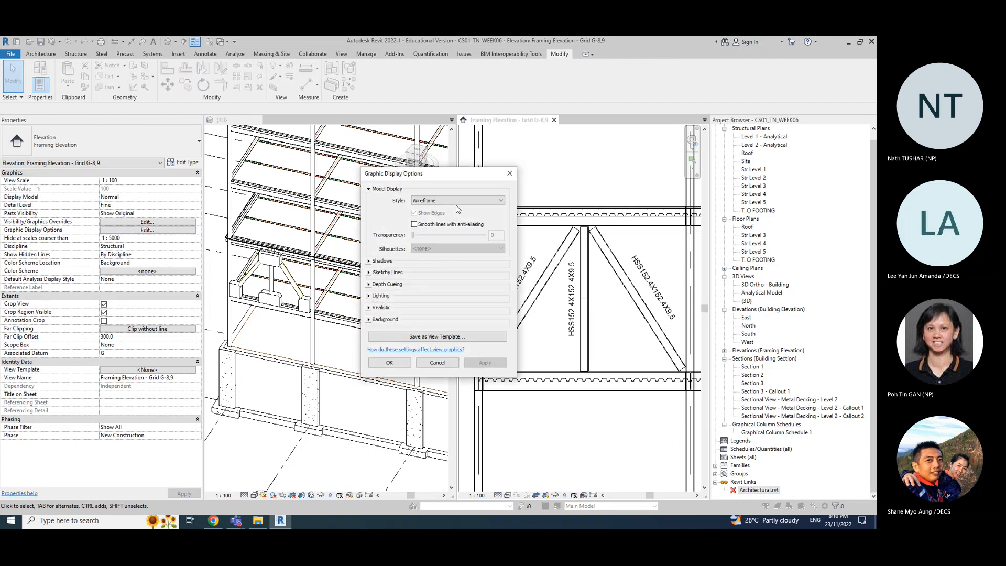
click(437, 362)
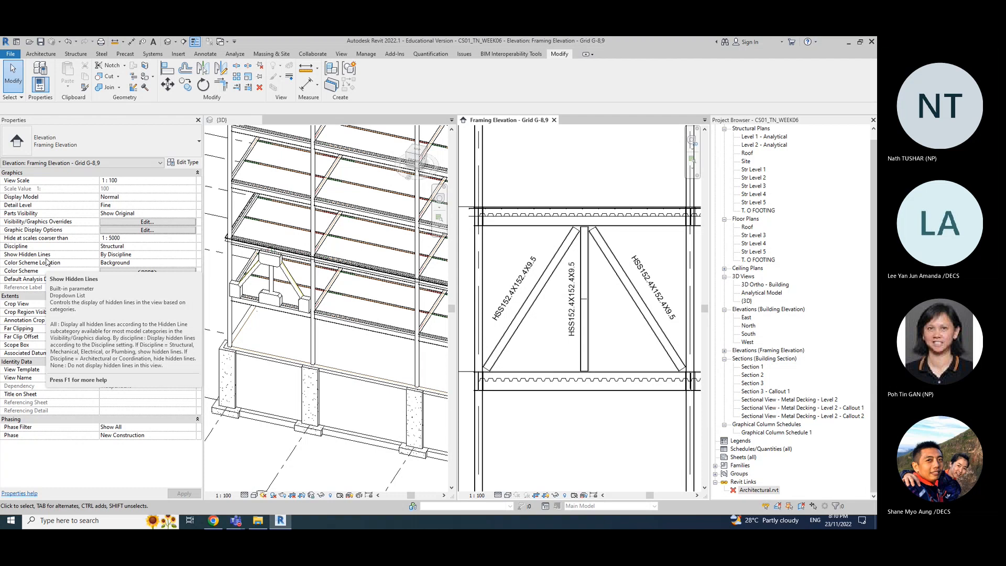
Step: Try the Coordination and Architectural disciplines for the Grid G-8,9 elevation and restore Structural
click(165, 246)
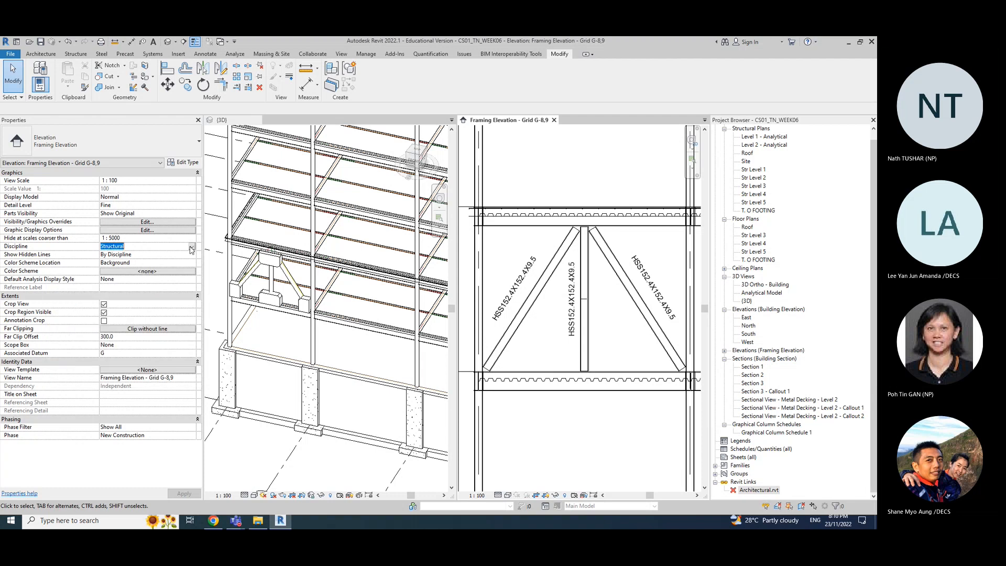
click(191, 246)
click(118, 288)
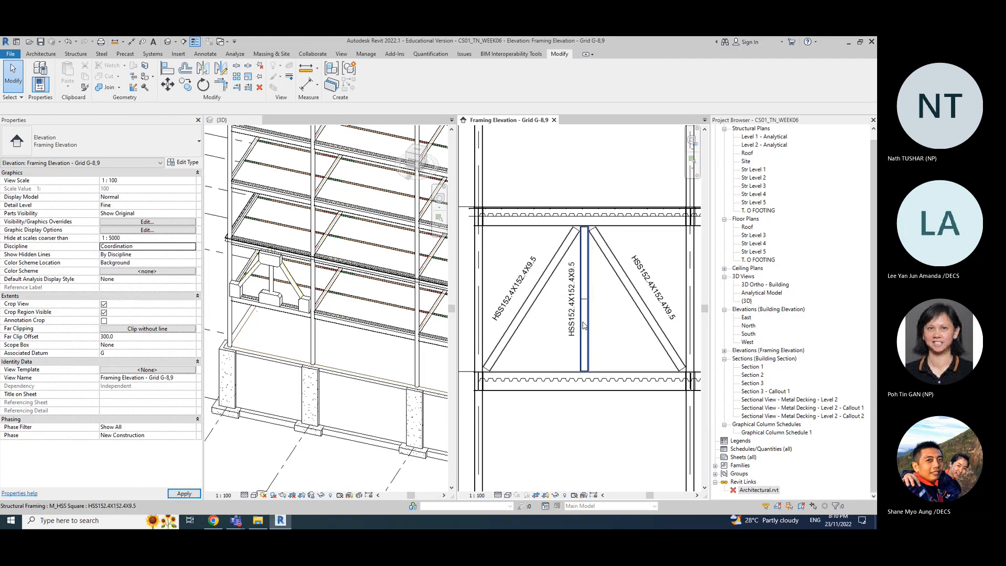
click(168, 246)
click(192, 247)
click(116, 255)
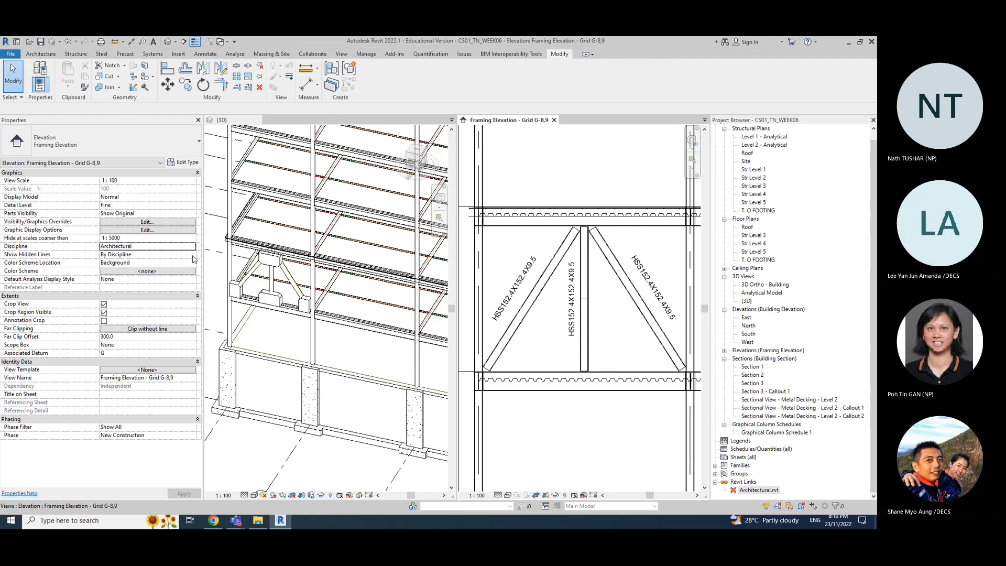
click(192, 246)
click(135, 260)
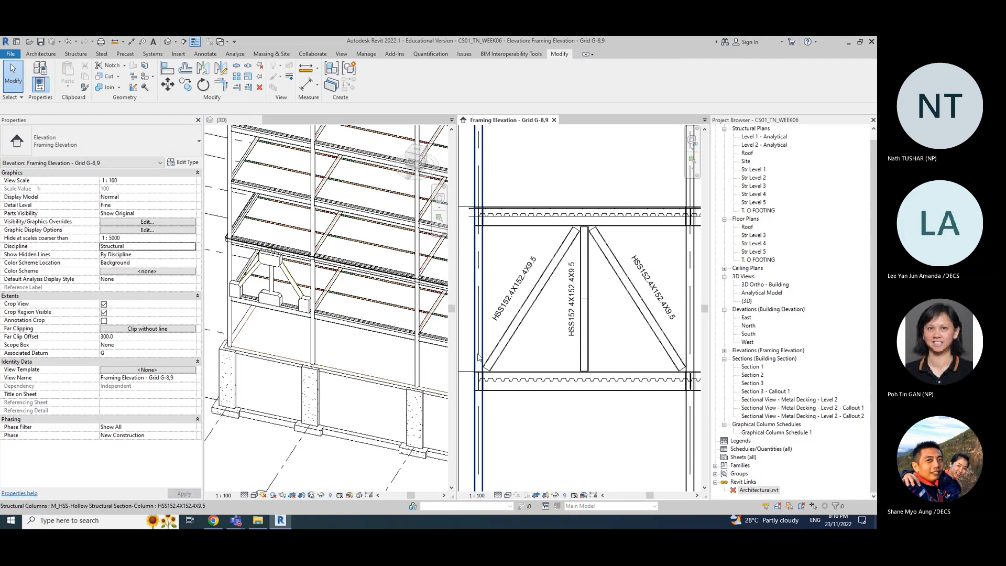
Step: Try the Coordination discipline once more for the Grid G-8,9 elevation and set it back to Structural
click(192, 246)
click(192, 246)
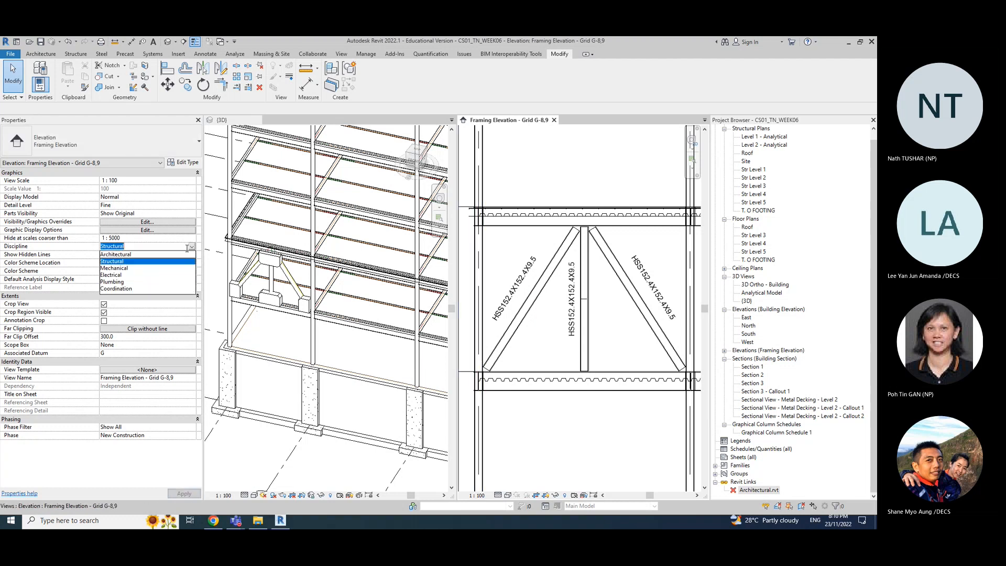
click(110, 288)
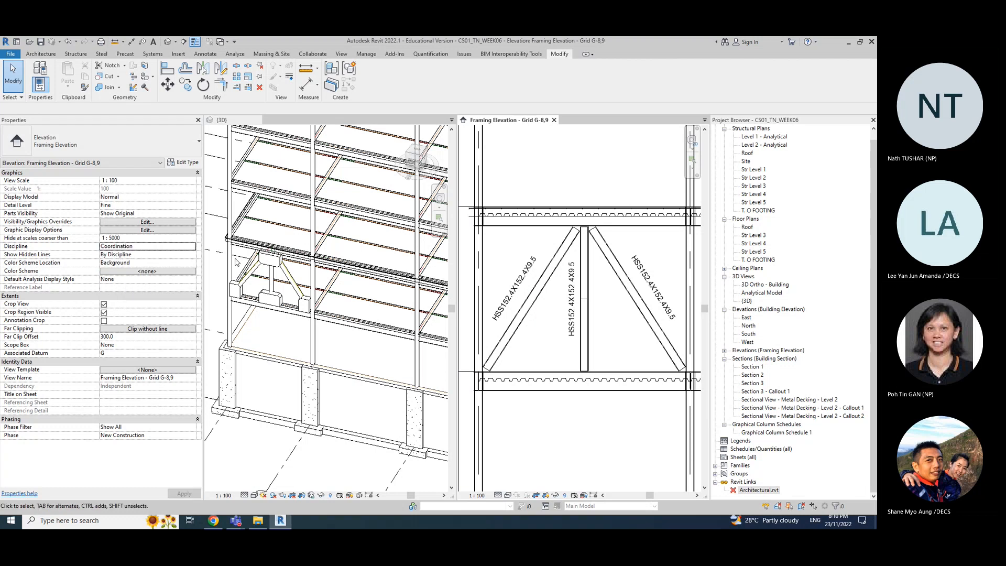
click(192, 246)
click(124, 262)
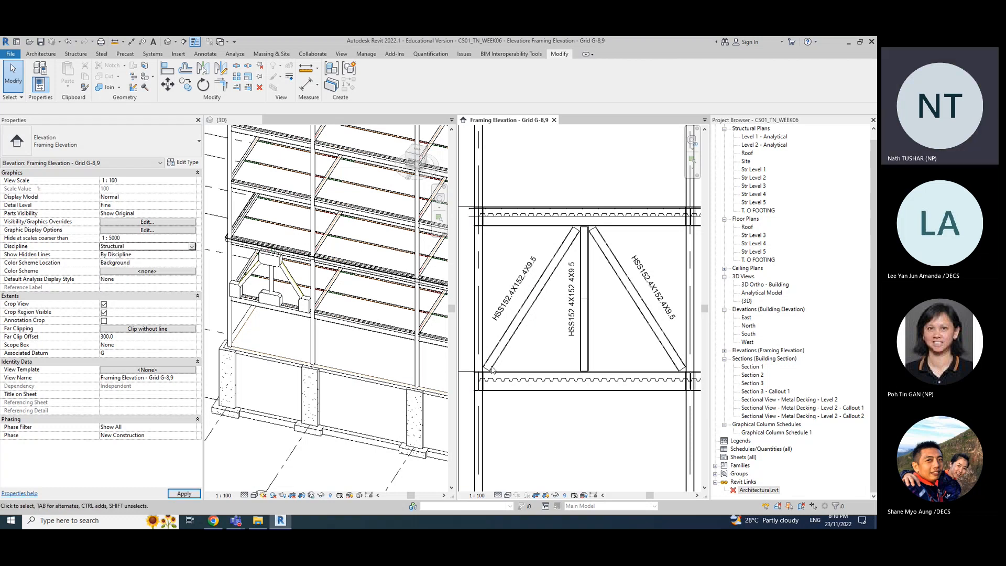
Step: Try showing all hidden lines in the Grid G-8,9 elevation and restore the By Discipline setting
click(156, 255)
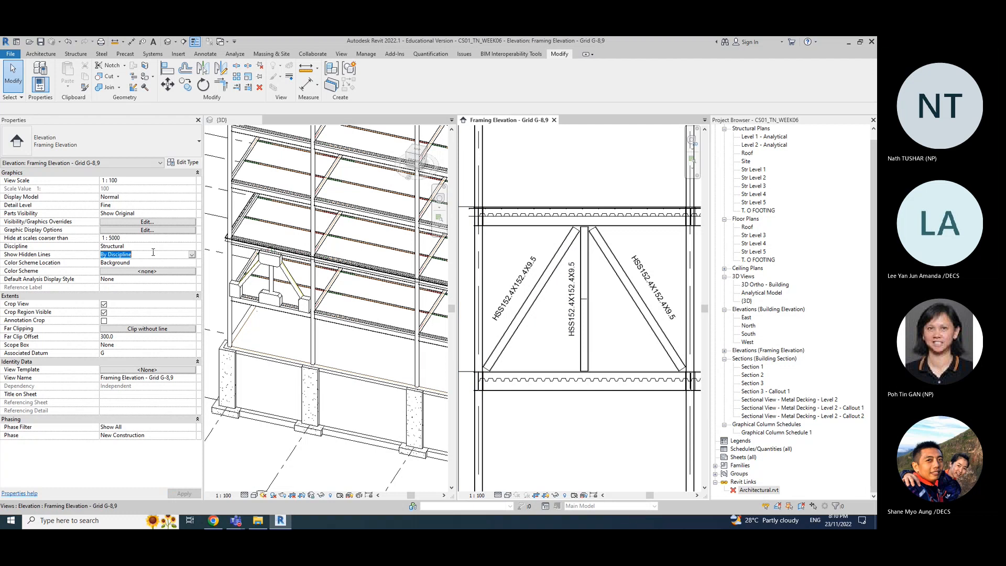
click(193, 255)
click(109, 271)
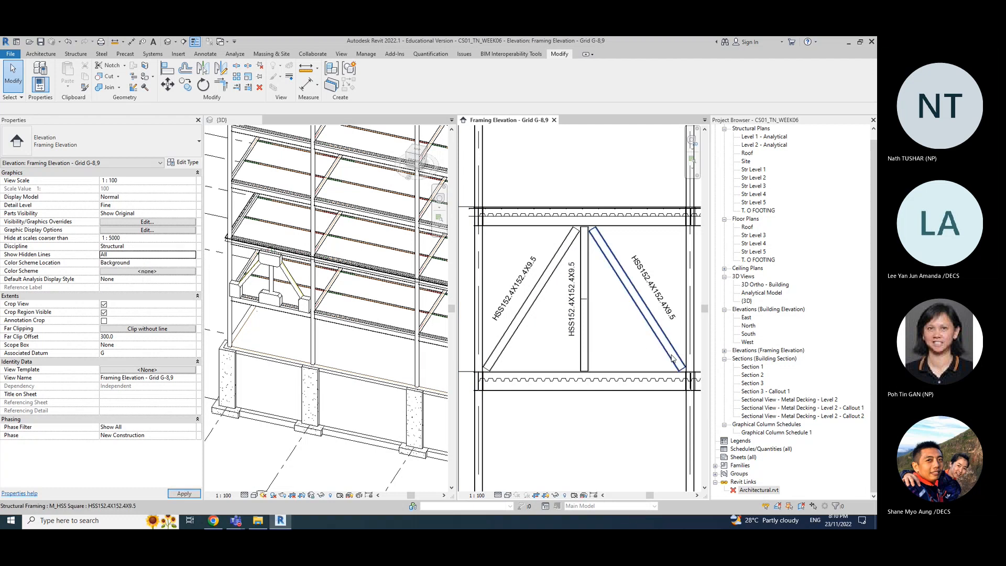
click(193, 256)
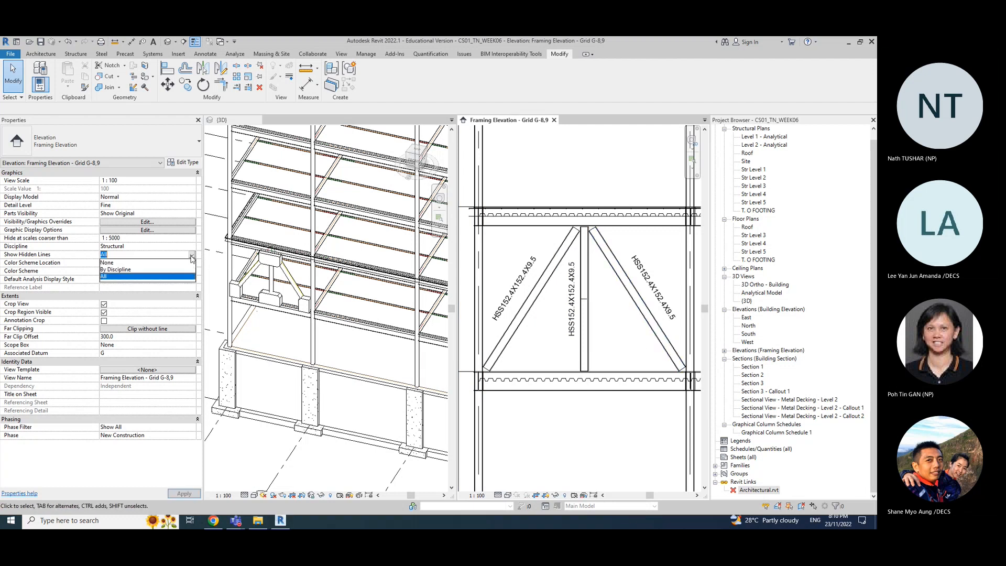
click(126, 276)
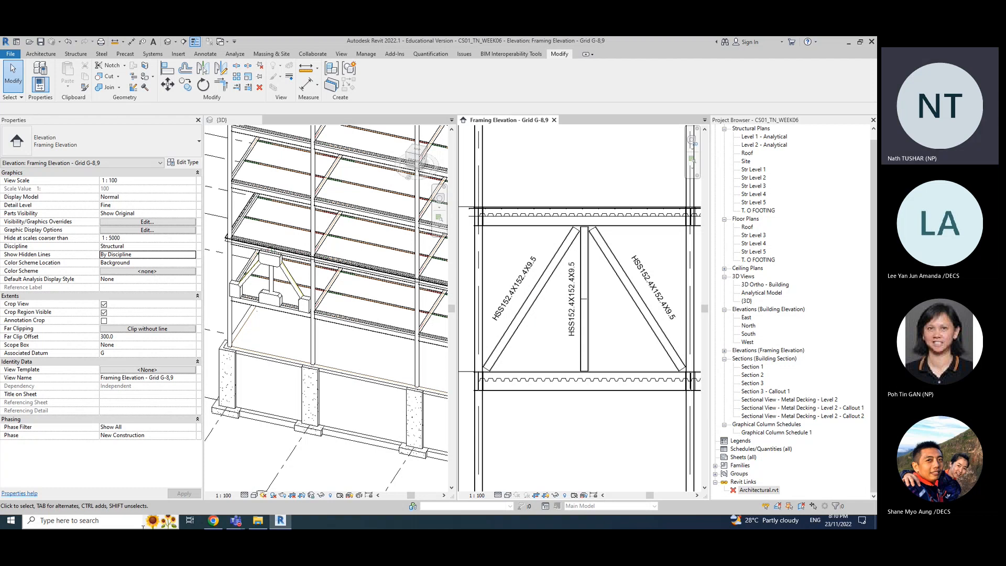
Step: Switch to Chrome to check the Lecture #6 brace frame outline slide, and return to Revit
click(217, 524)
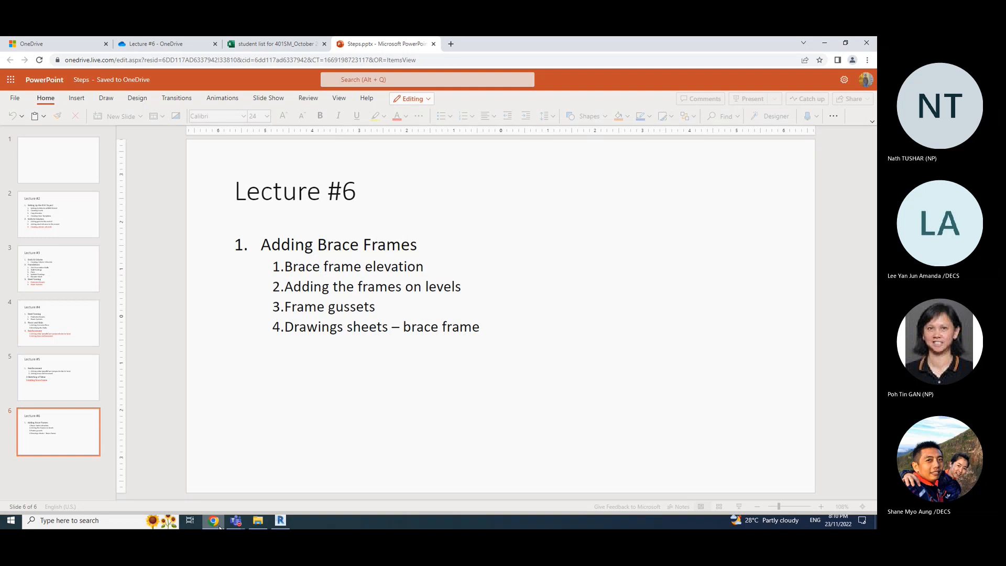
click(824, 43)
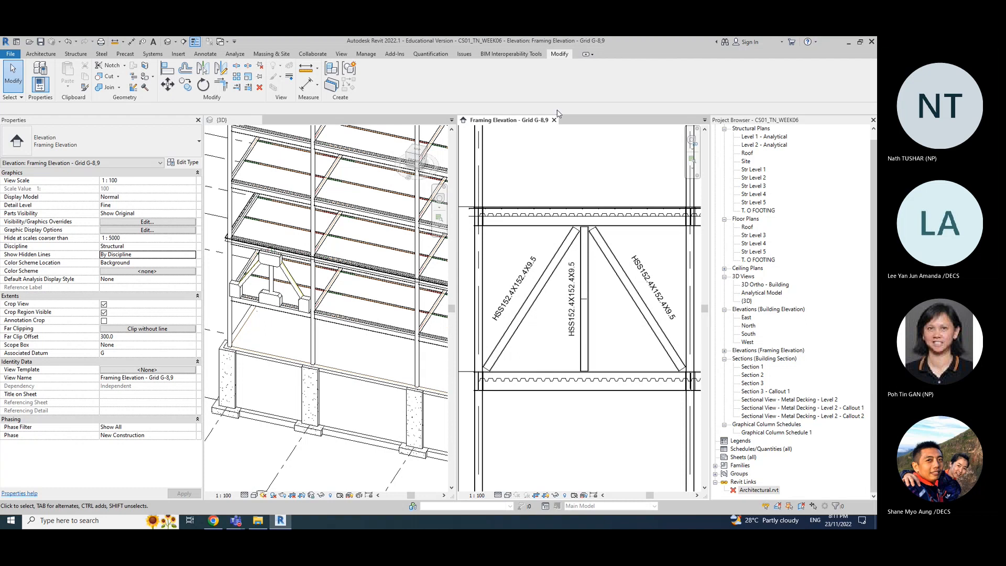
Step: Check the elevation's color scheme and view template options, leaving both set to none
click(152, 273)
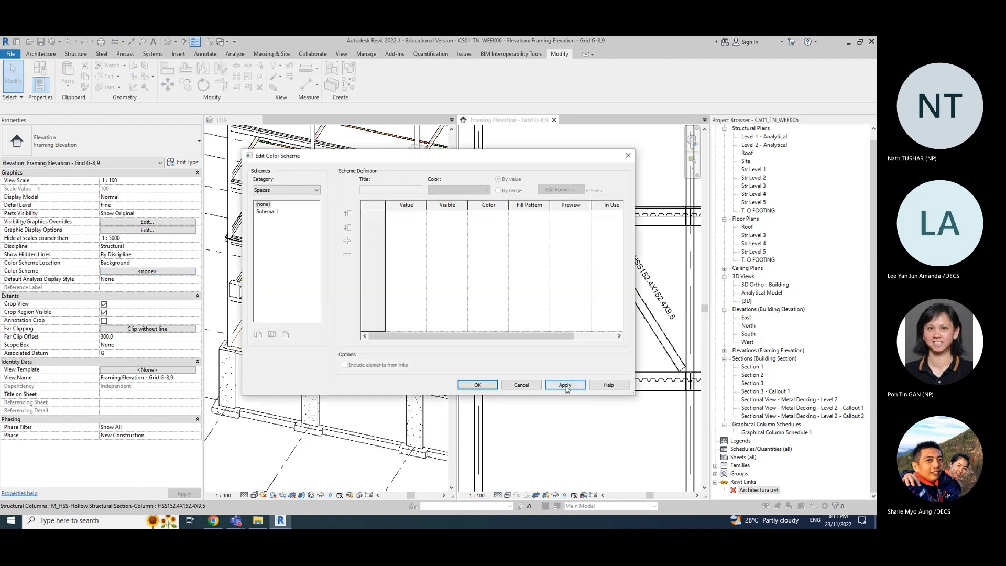
key(Escape)
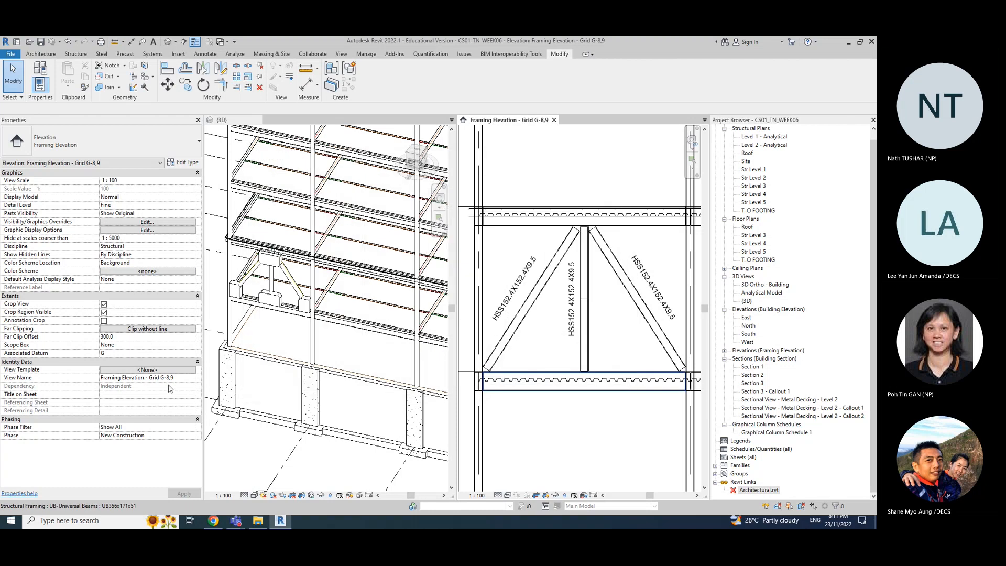
click(148, 370)
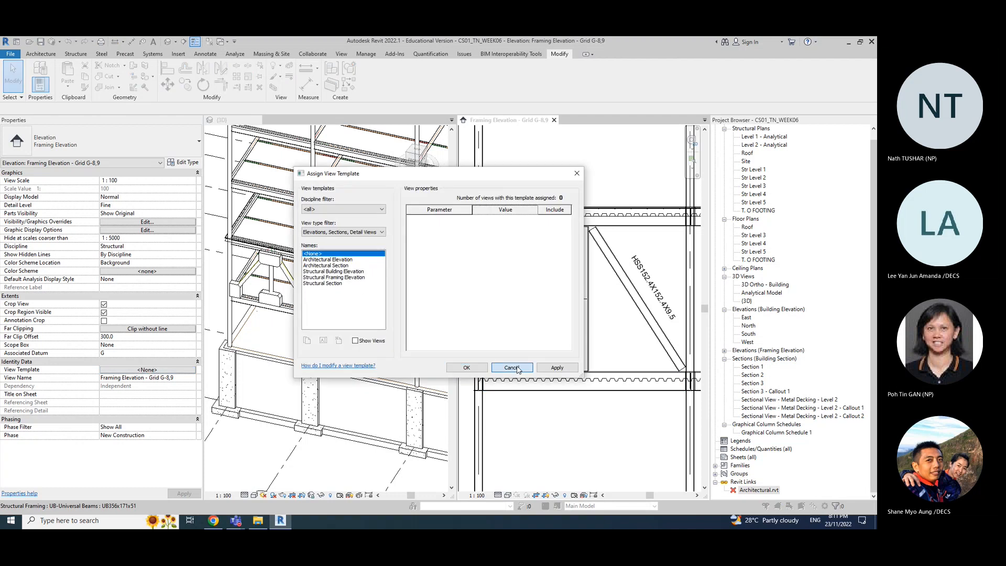
click(467, 368)
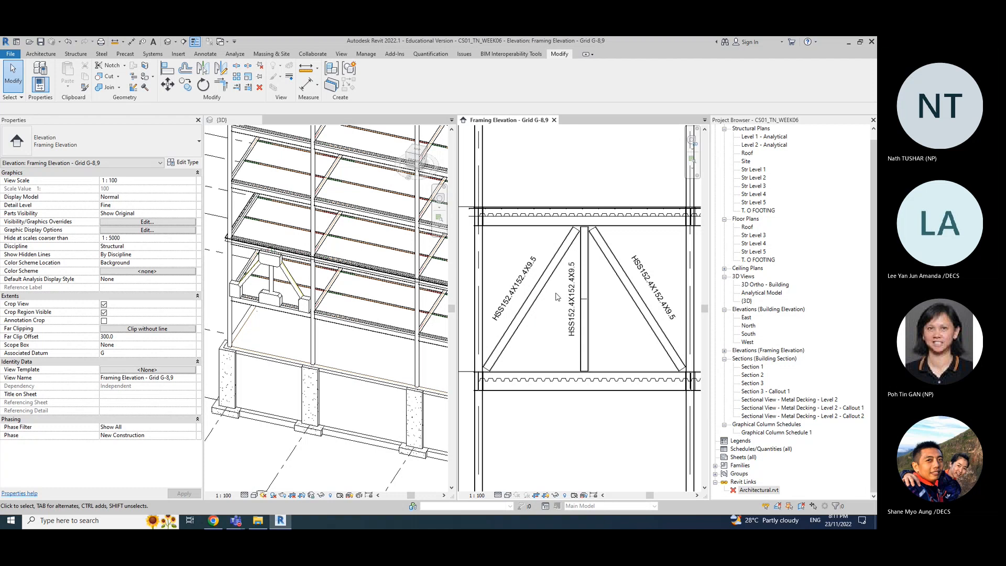
click(76, 54)
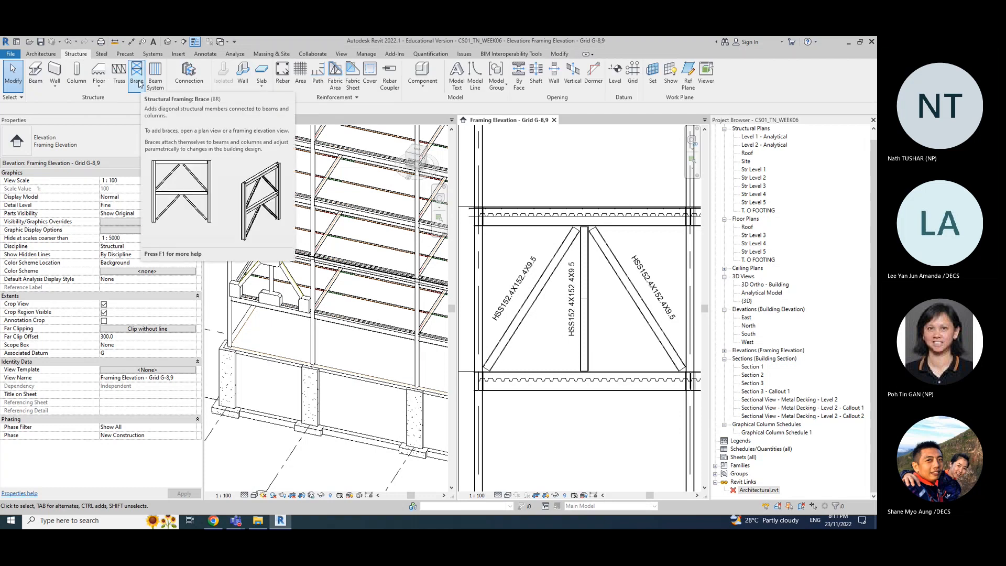
click(422, 85)
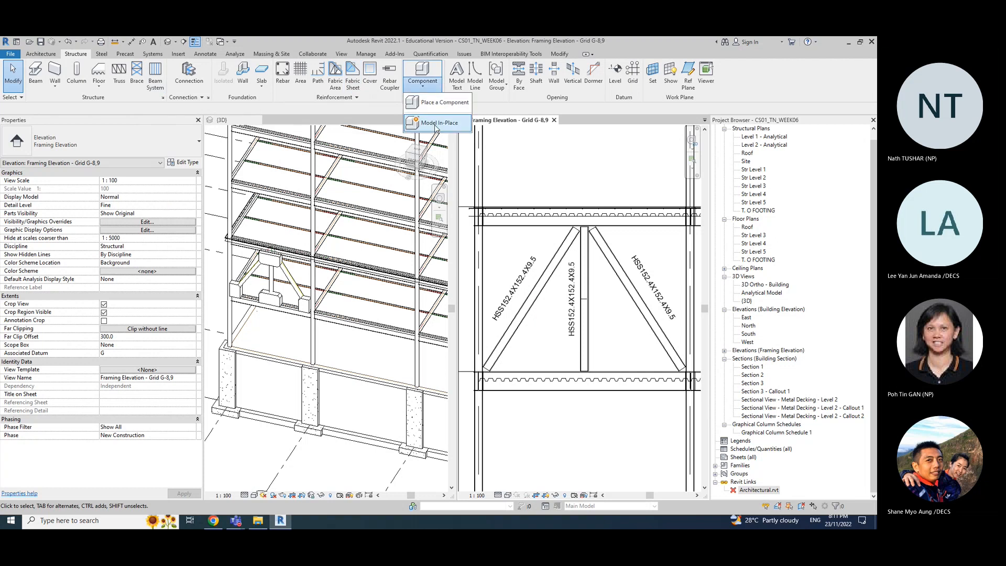
click(435, 112)
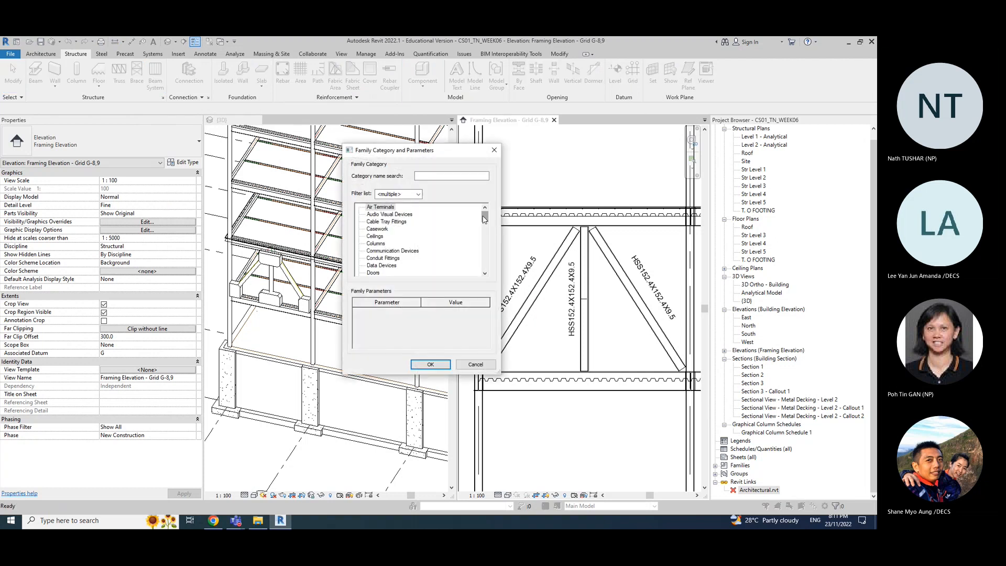
drag(485, 218, 485, 264)
click(387, 229)
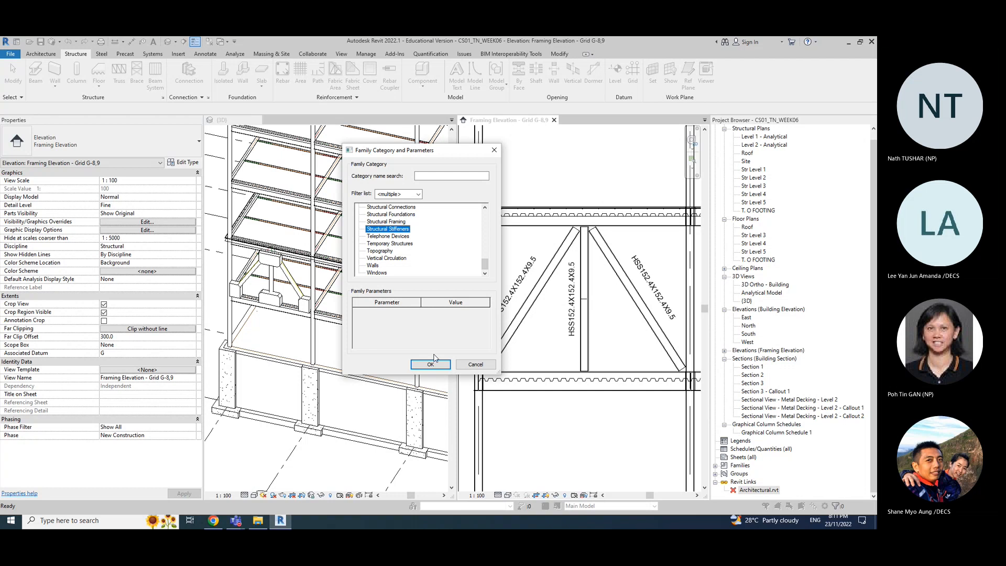
click(430, 364)
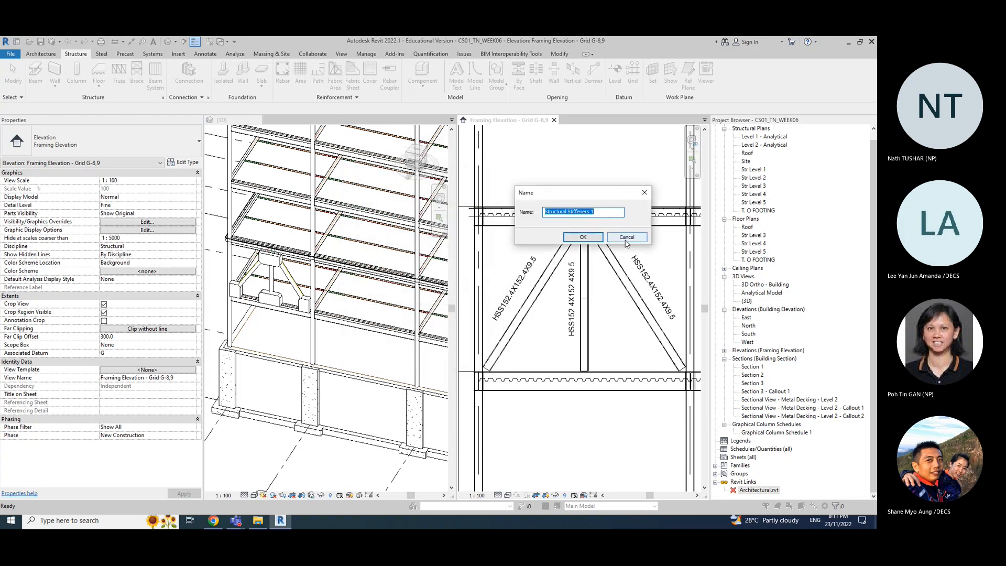
click(592, 241)
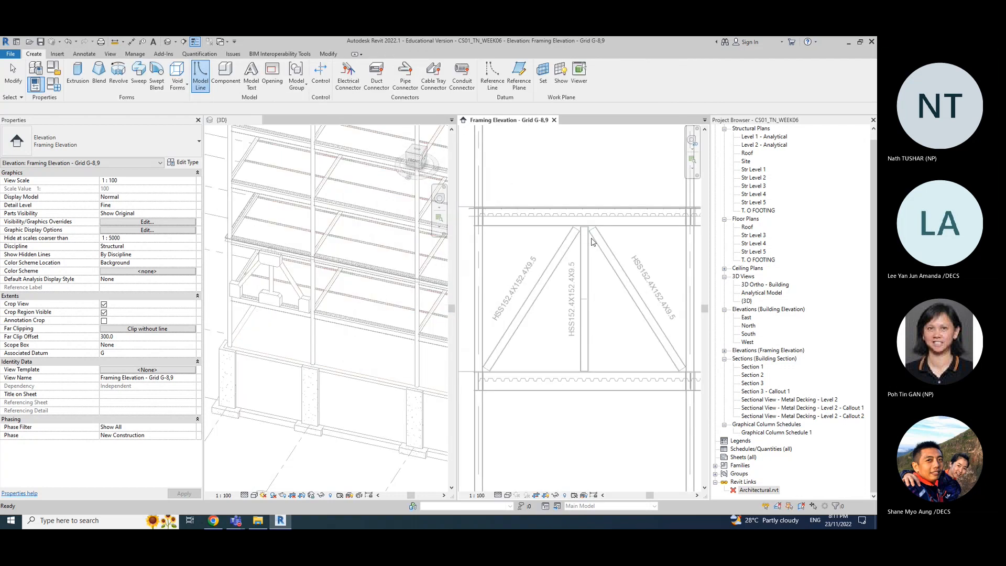
click(543, 76)
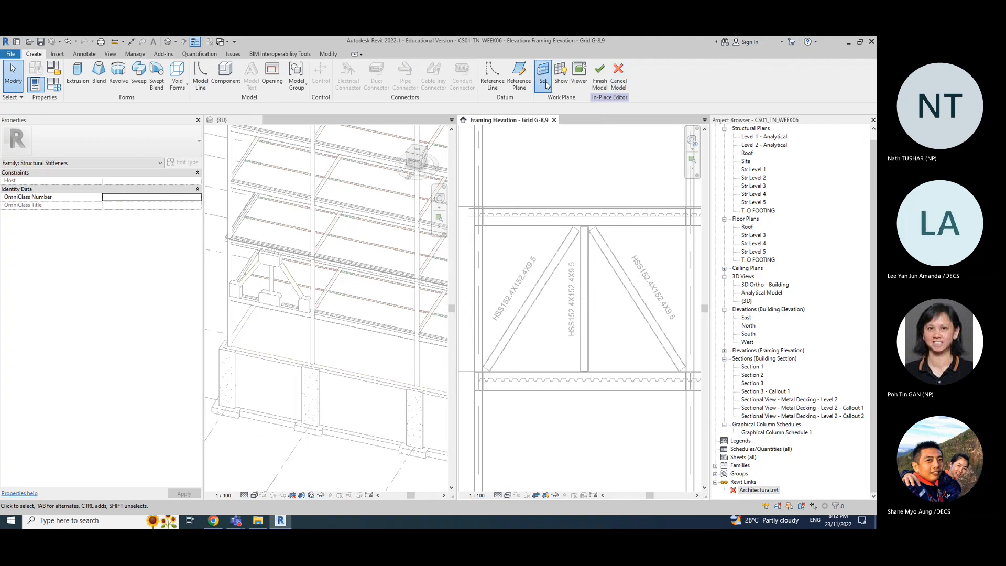
click(441, 330)
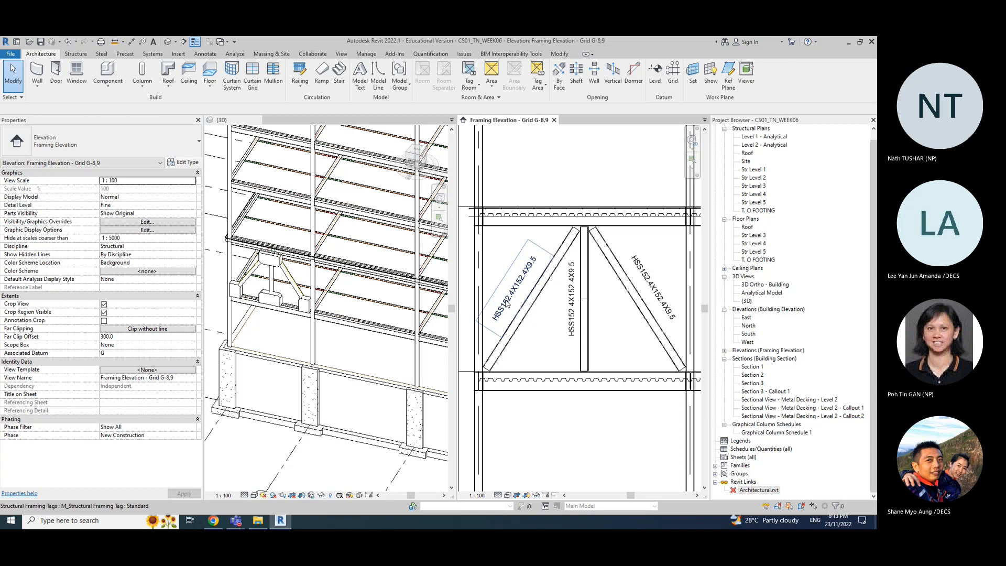
Step: Open the in-place gusset plate family from the 3D view, check it in the Grid G-8,9 elevation, and cancel the edit
click(277, 297)
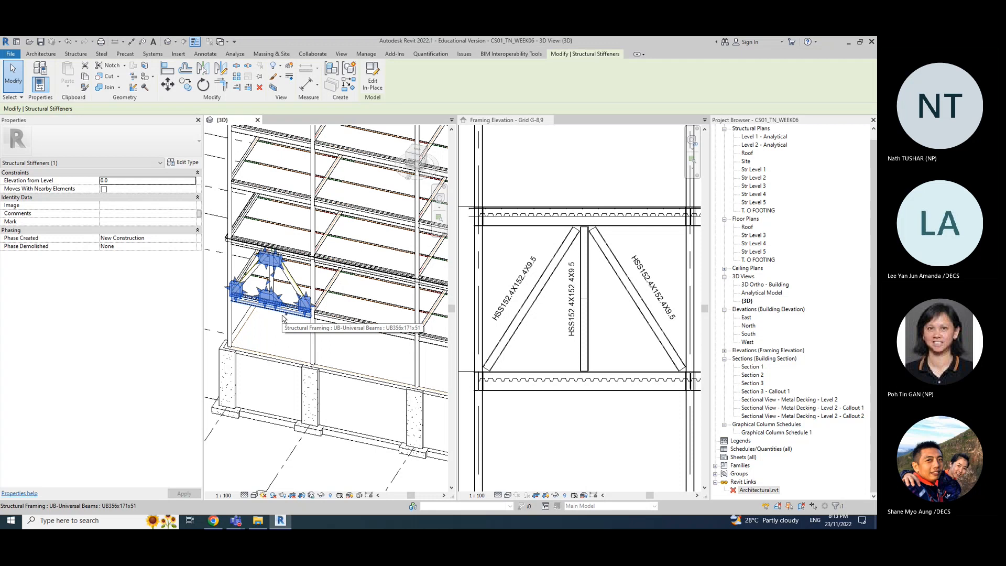
key(Escape)
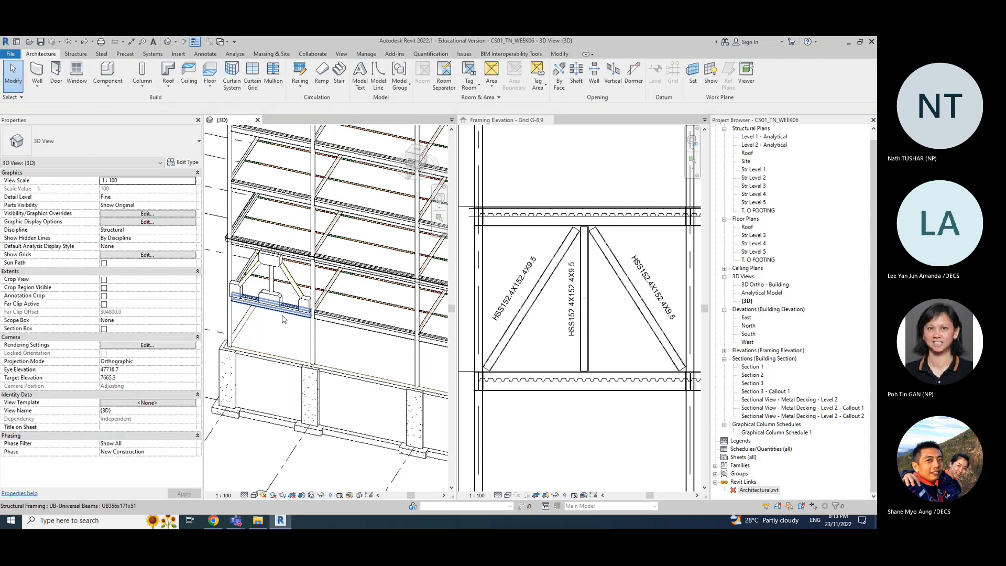
click(283, 304)
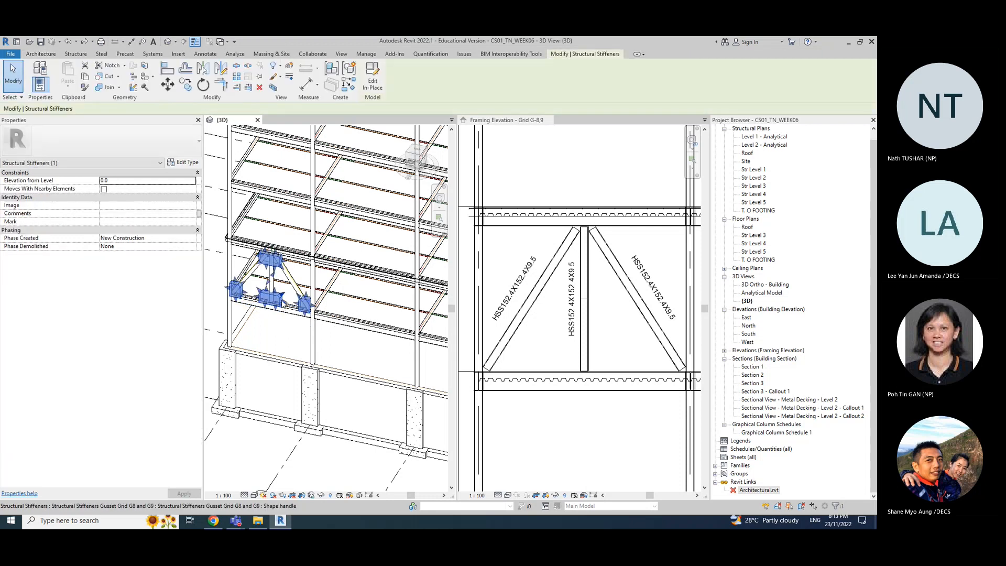
right_click(282, 303)
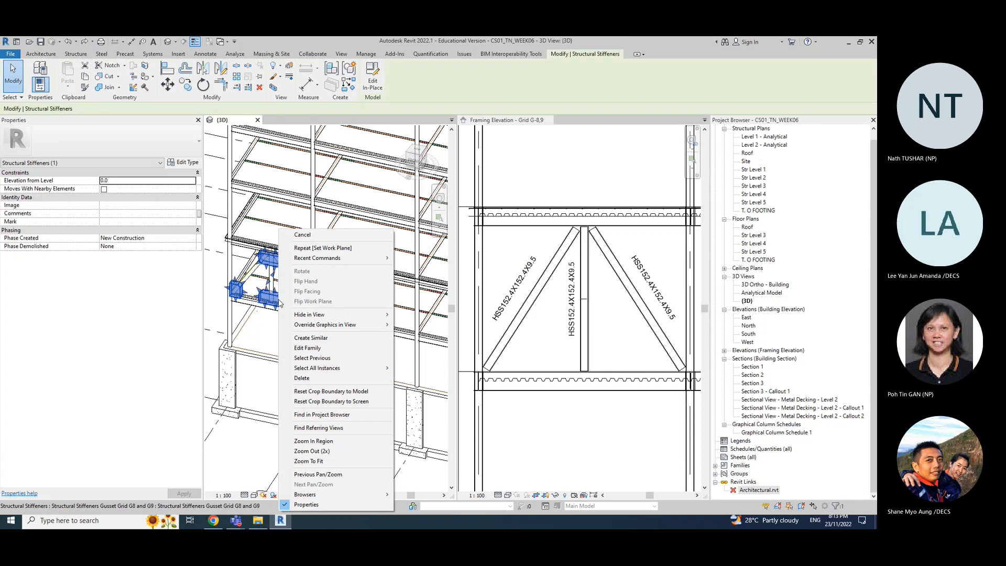
click(323, 348)
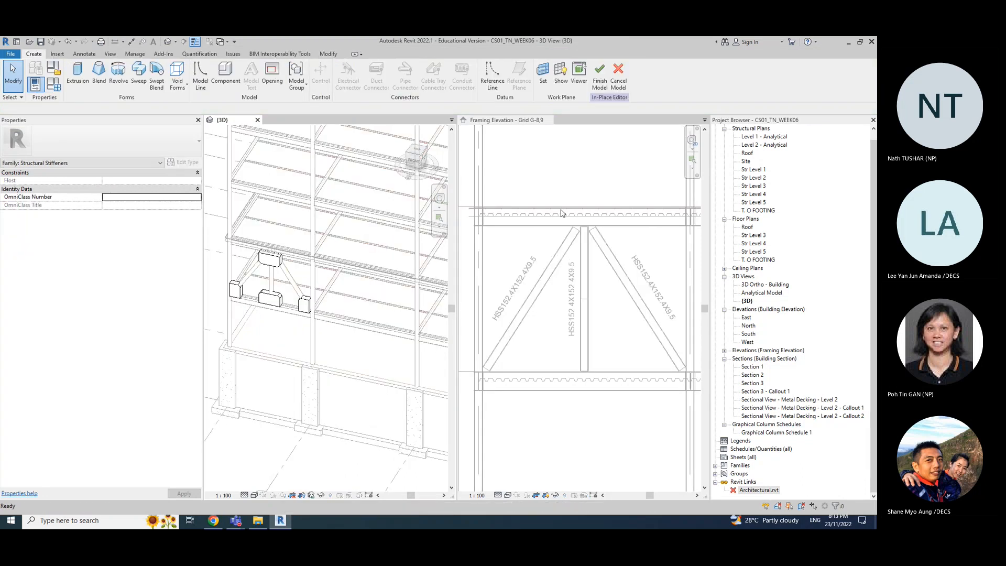
click(519, 141)
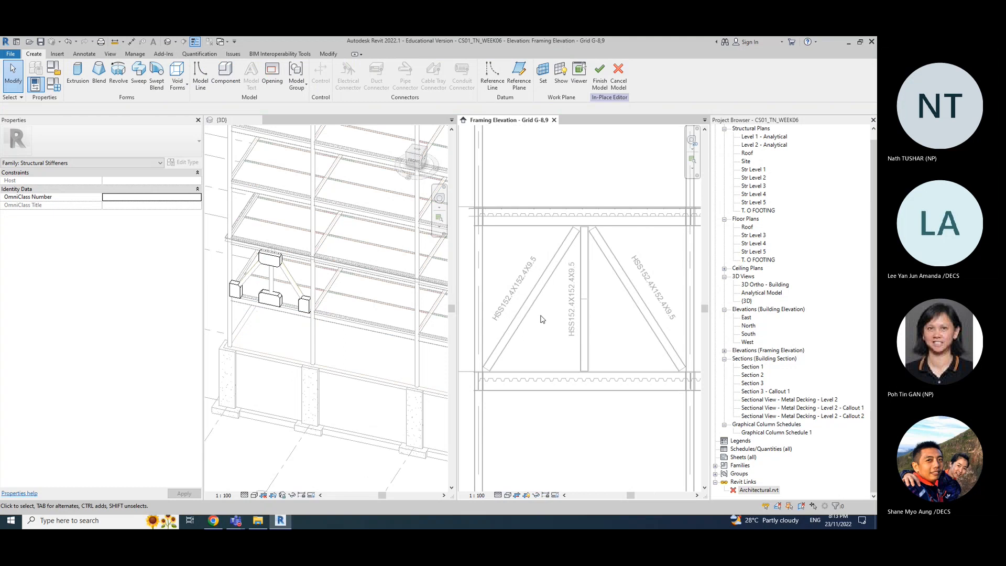
click(618, 74)
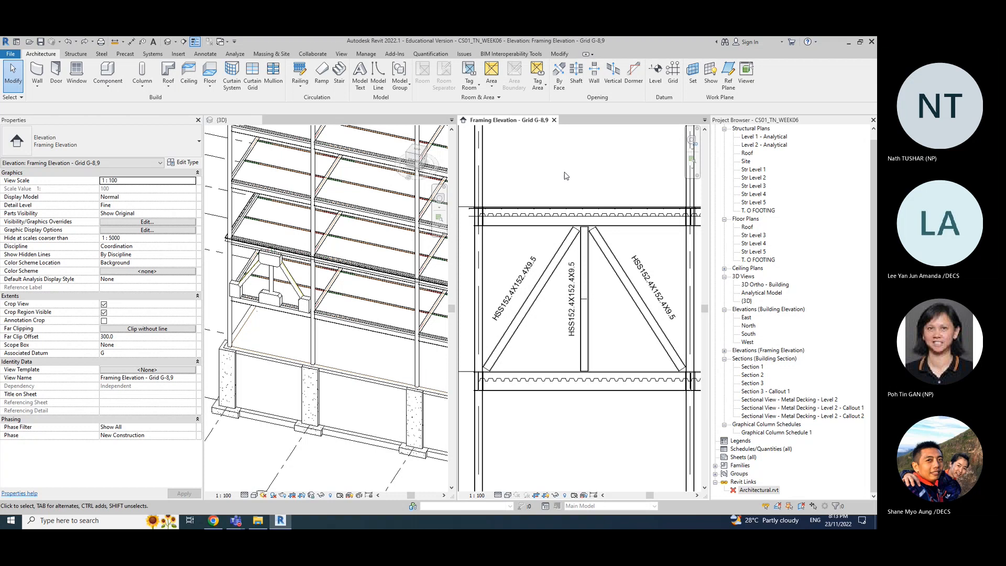
Step: Undo the recent display setting changes made to the Grid G-8,9 elevation and the 3D view
key(ctrl+z)
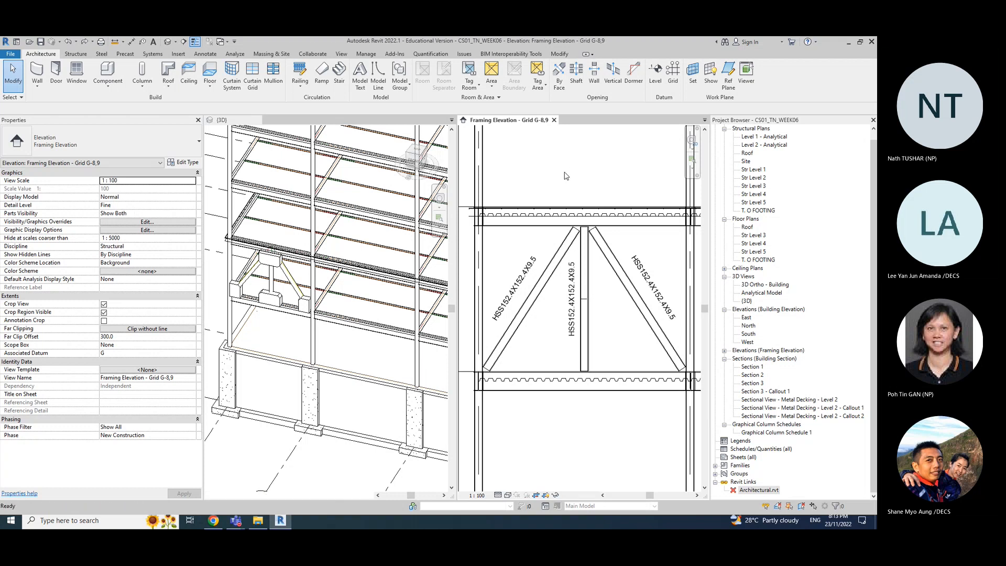
key(ctrl+z)
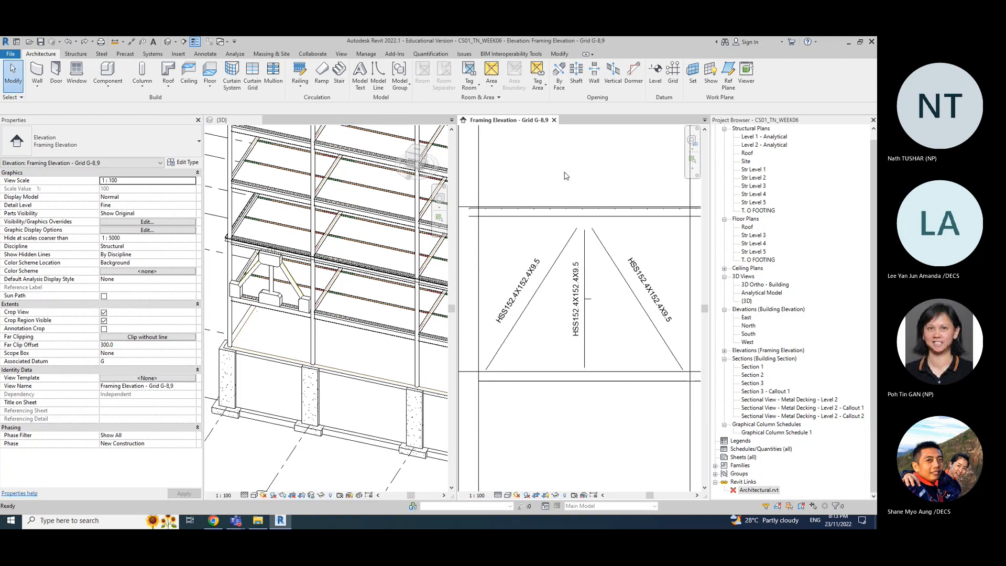
key(ctrl+z)
key(ctrl+z)
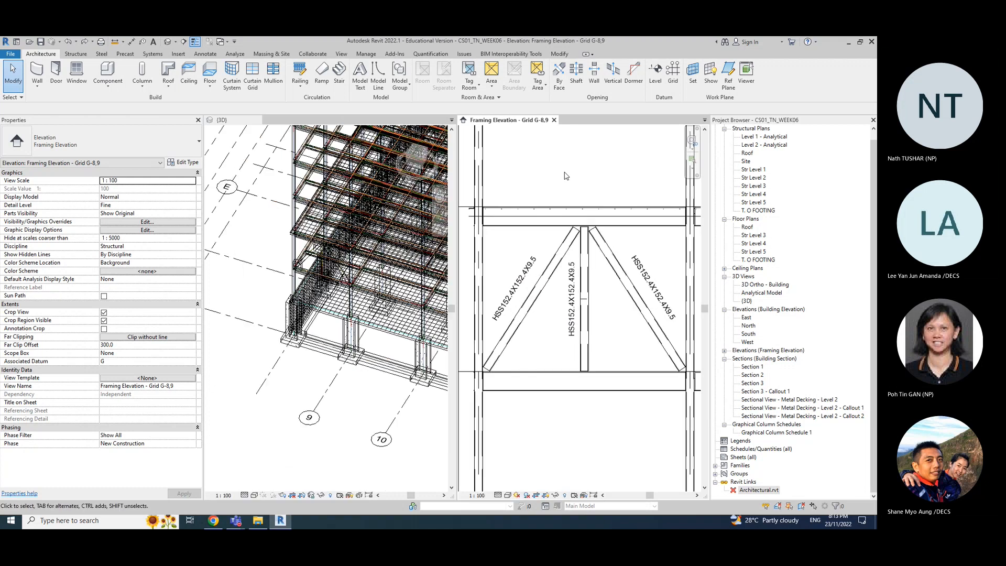
Step: Undo back into the gusset plate extrusion sketch and select all the plate outlines in the Grid G-8,9 elevation
key(ctrl+z)
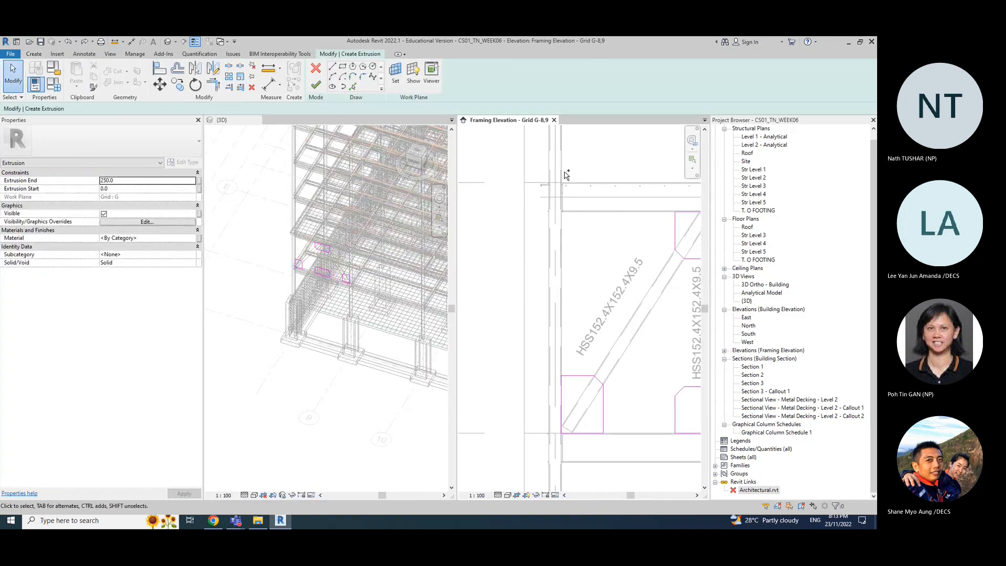
middle_drag(653, 363, 570, 348)
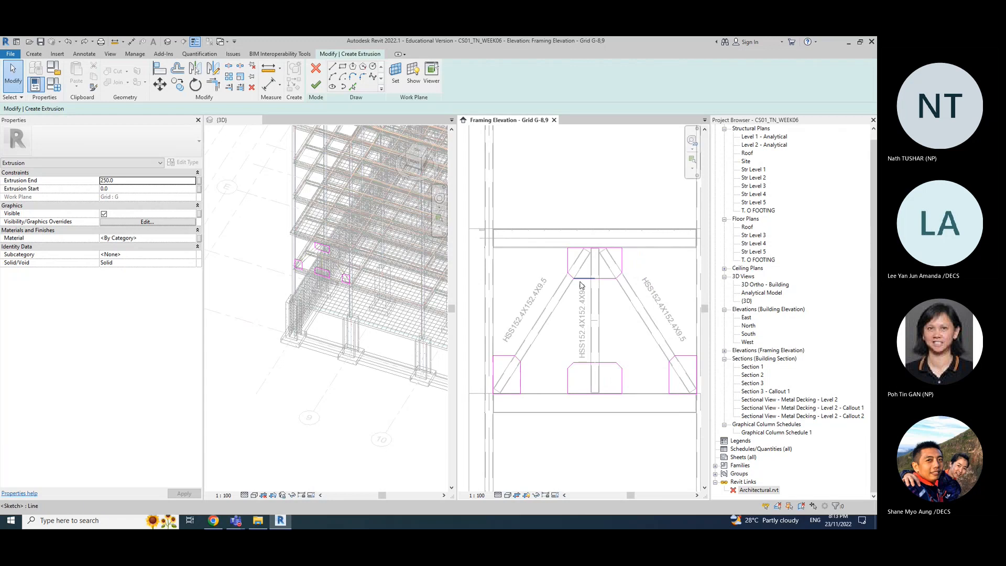
click(580, 279)
click(582, 267)
mouse_move(475, 229)
mouse_down()
mouse_move(506, 279)
mouse_move(704, 423)
mouse_up()
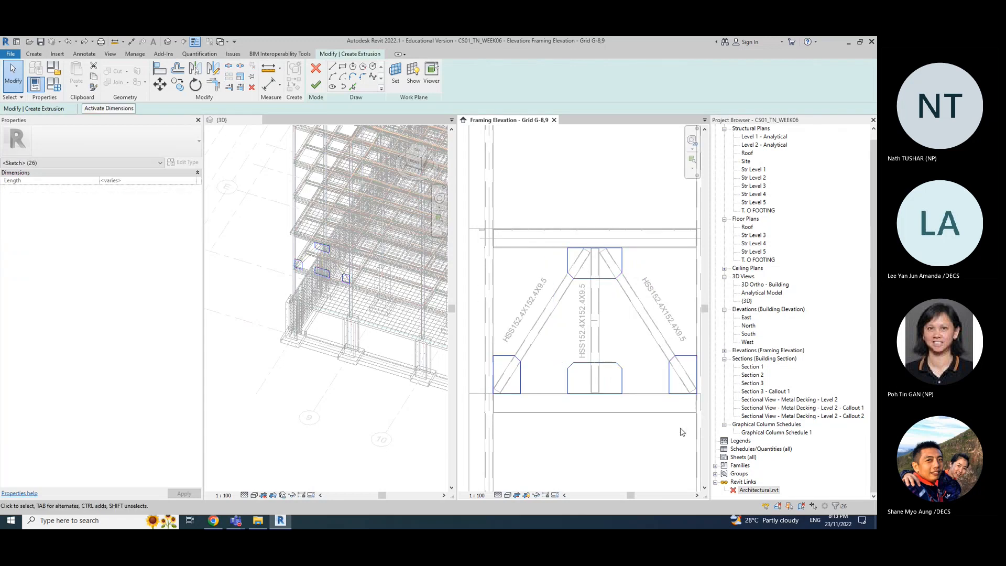
Step: Set the 3D view's visual style to Hidden Line and bring the brace frame with the gusset plate outlines into view
click(245, 495)
click(252, 485)
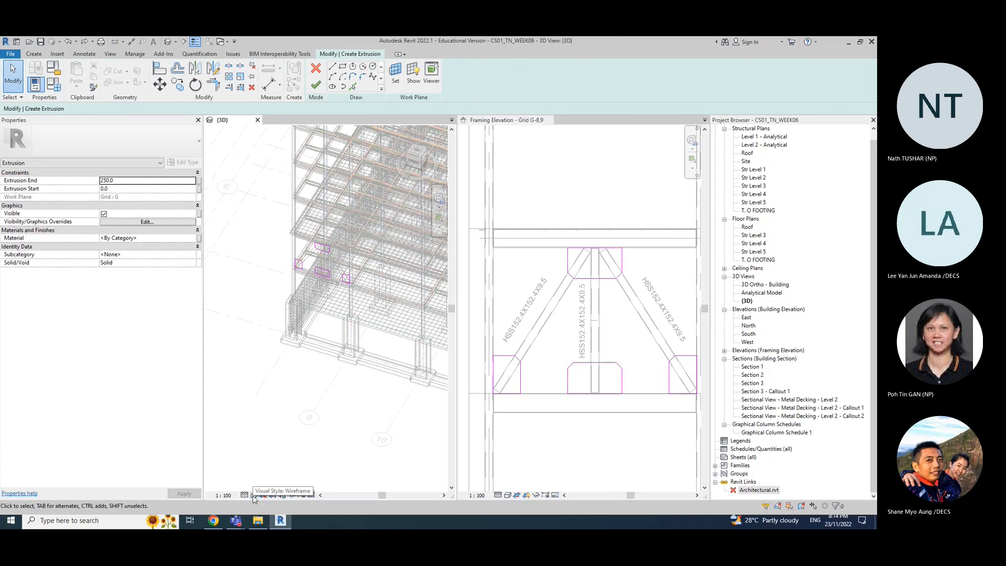
click(254, 495)
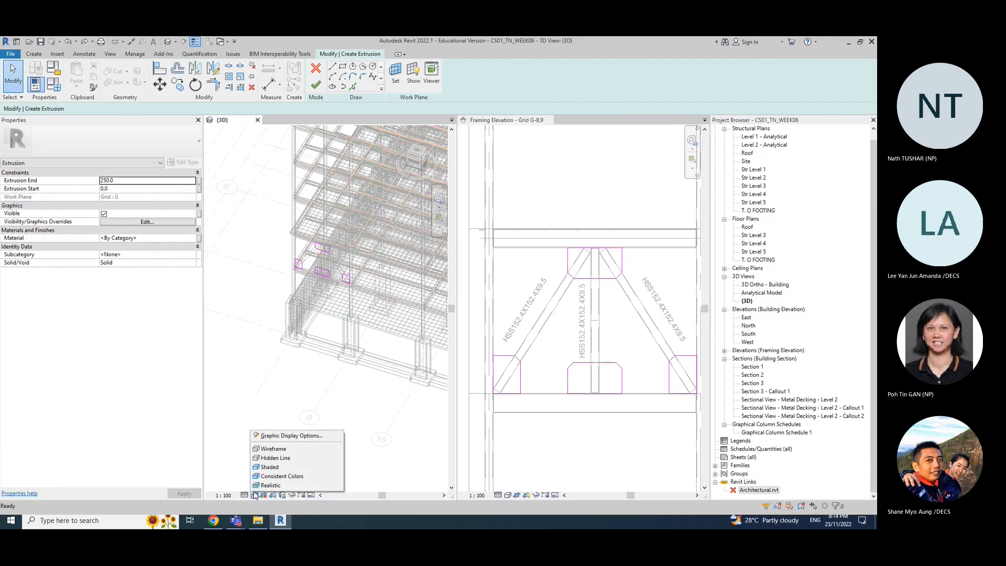
click(272, 458)
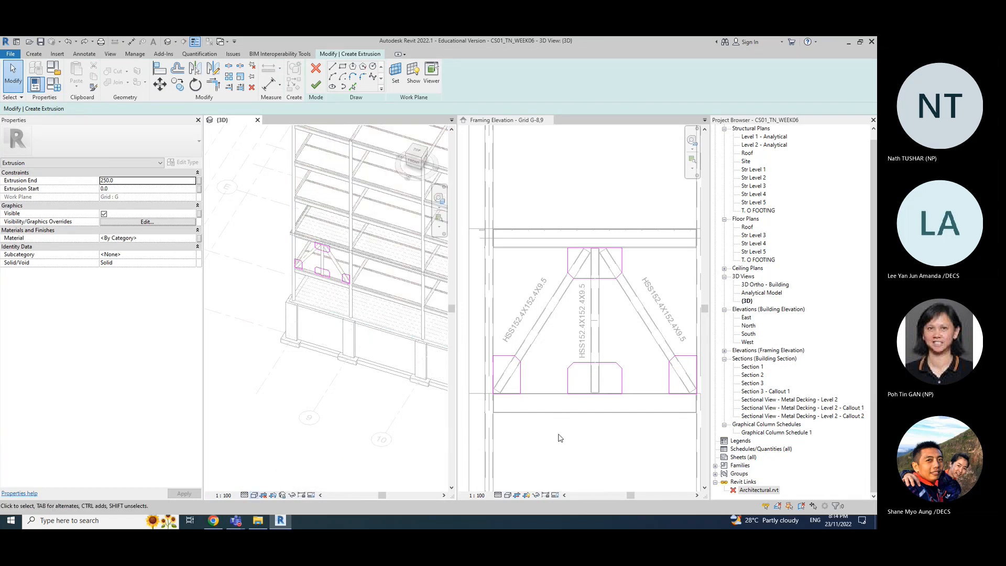
middle_drag(359, 420, 278, 447)
click(494, 121)
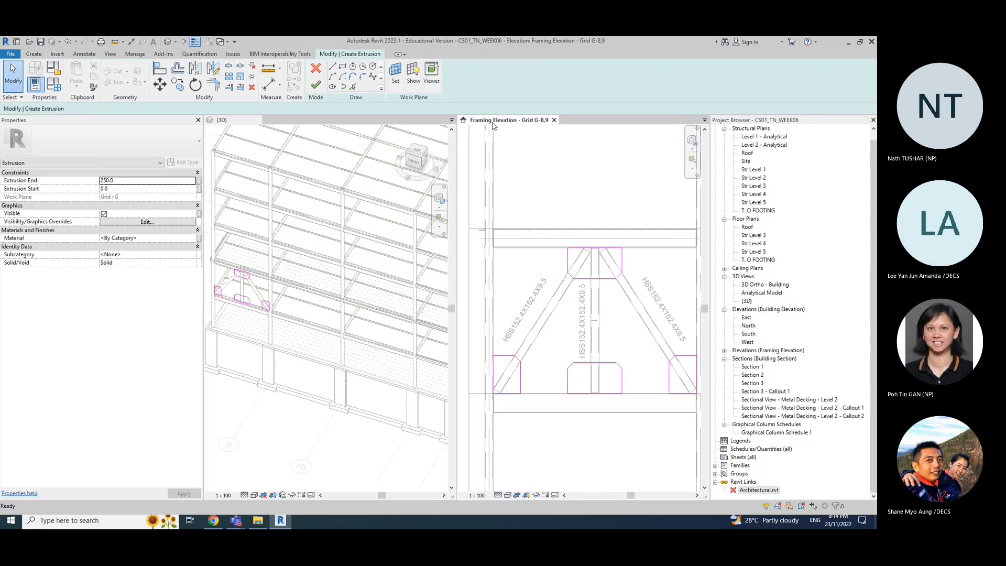
click(254, 495)
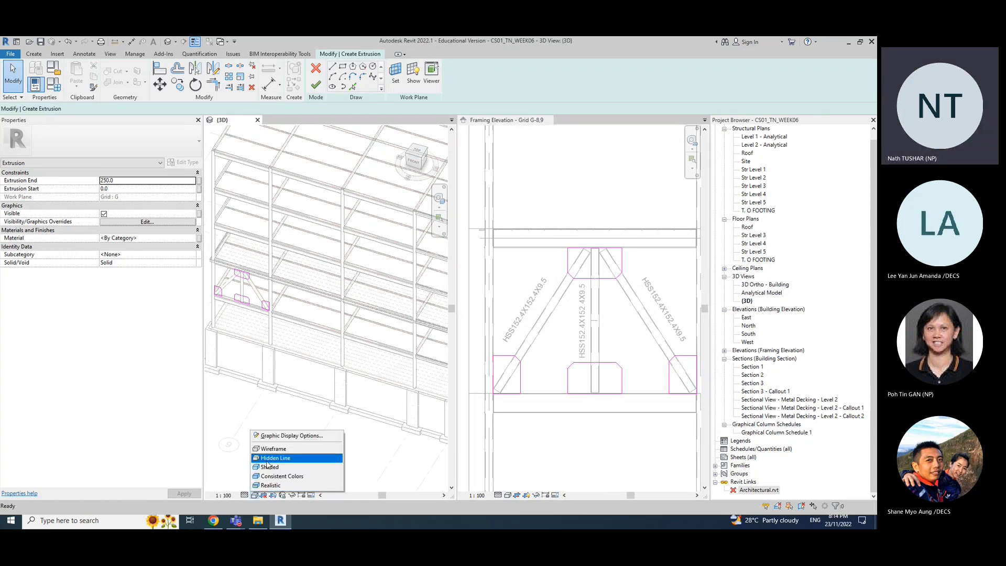
click(270, 459)
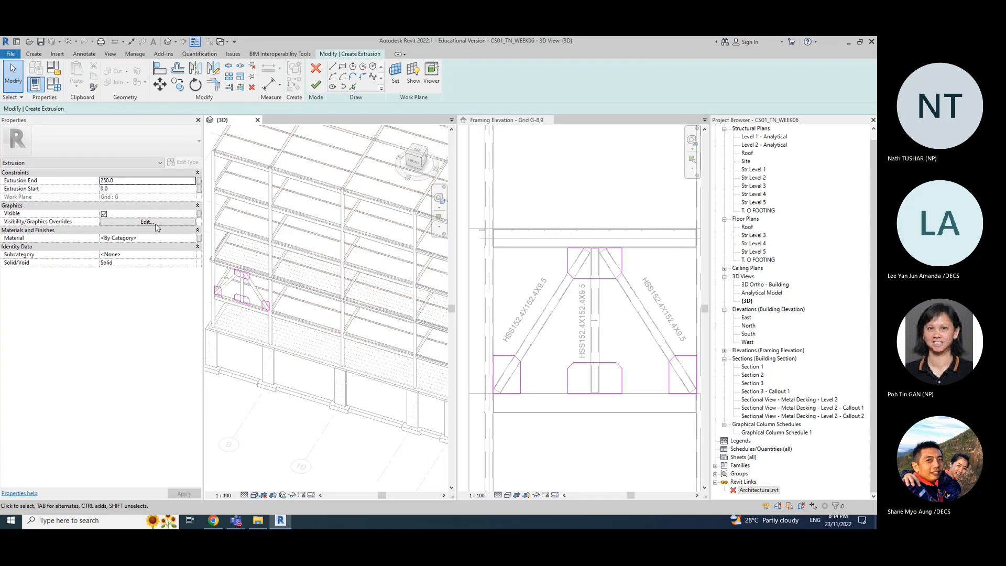
Step: Look through the steel materials available for the gusset plate extrusion and leave its material set to By Category
click(187, 241)
click(193, 239)
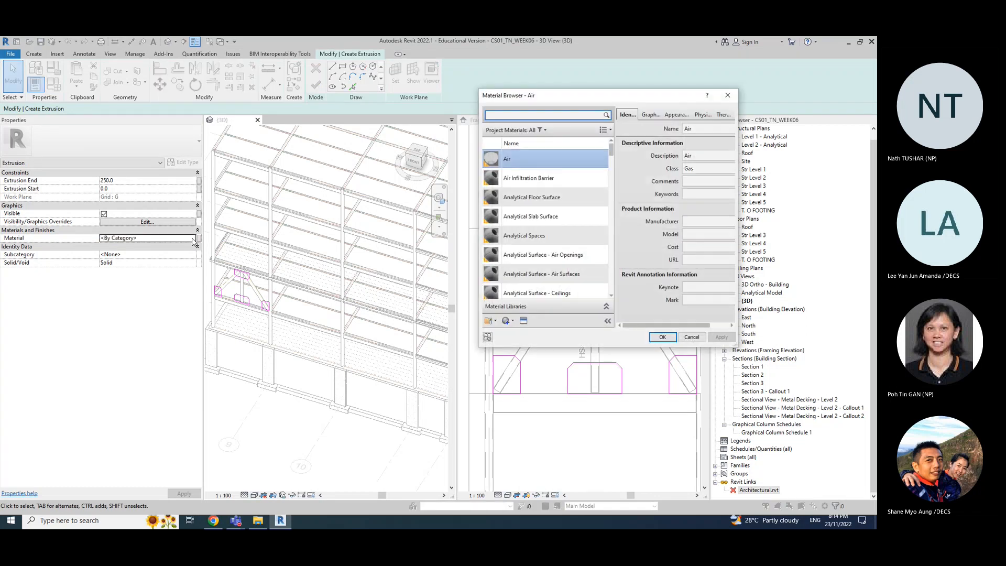
text(stre)
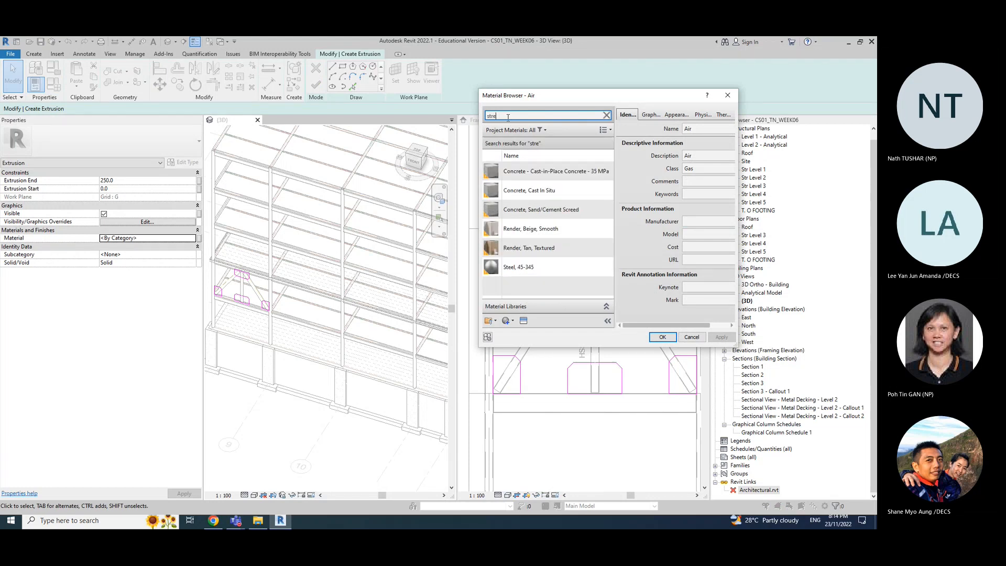
text(el)
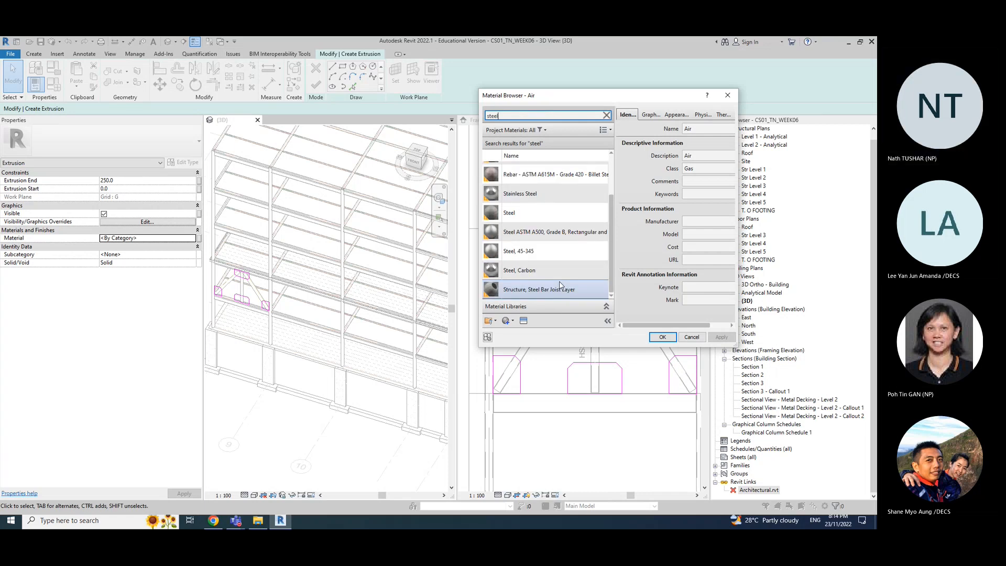
scroll(558, 287, down, 1)
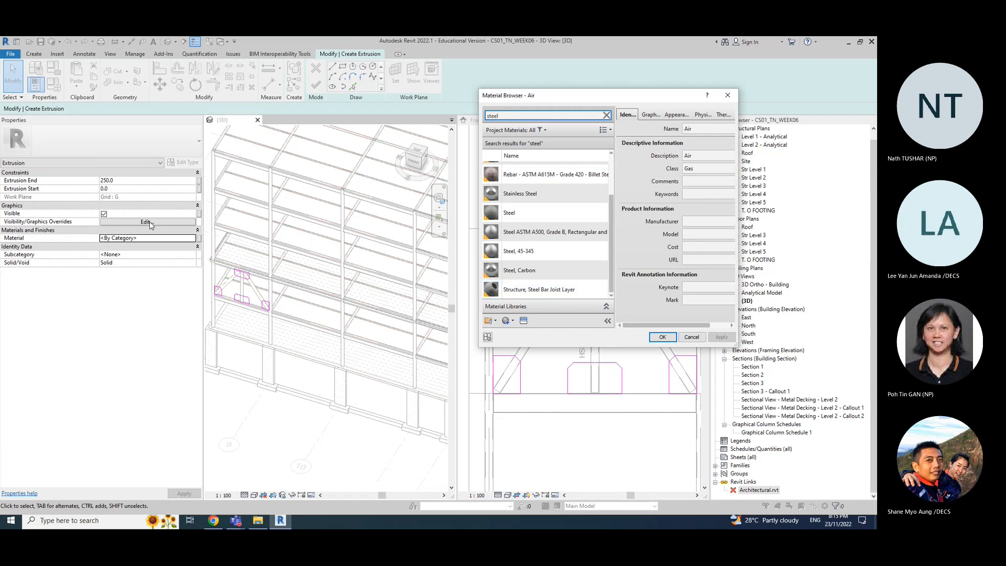
key(Escape)
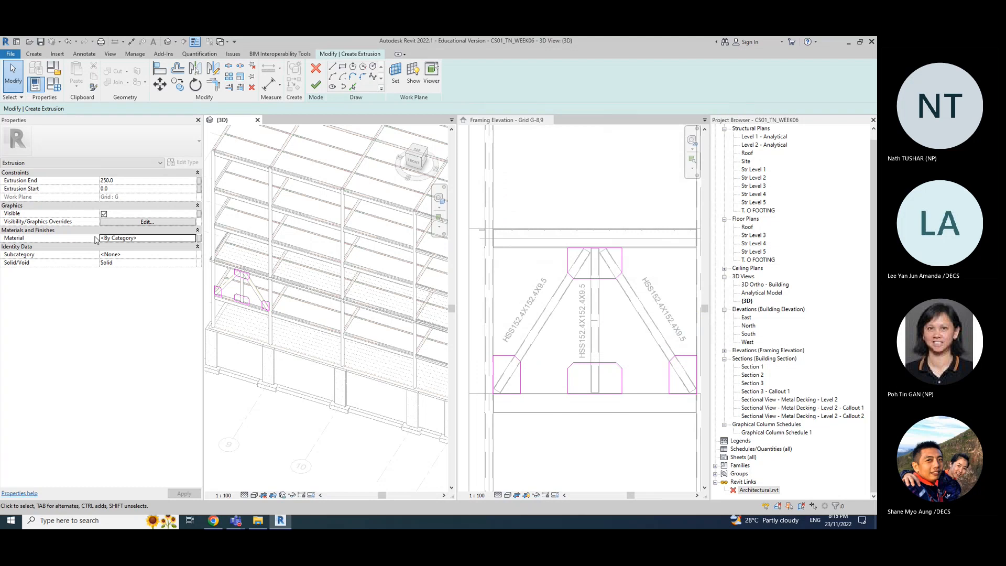
Step: Check the extrusion's visibility settings and the family parameter association of its material, cancelling both without changes
click(139, 223)
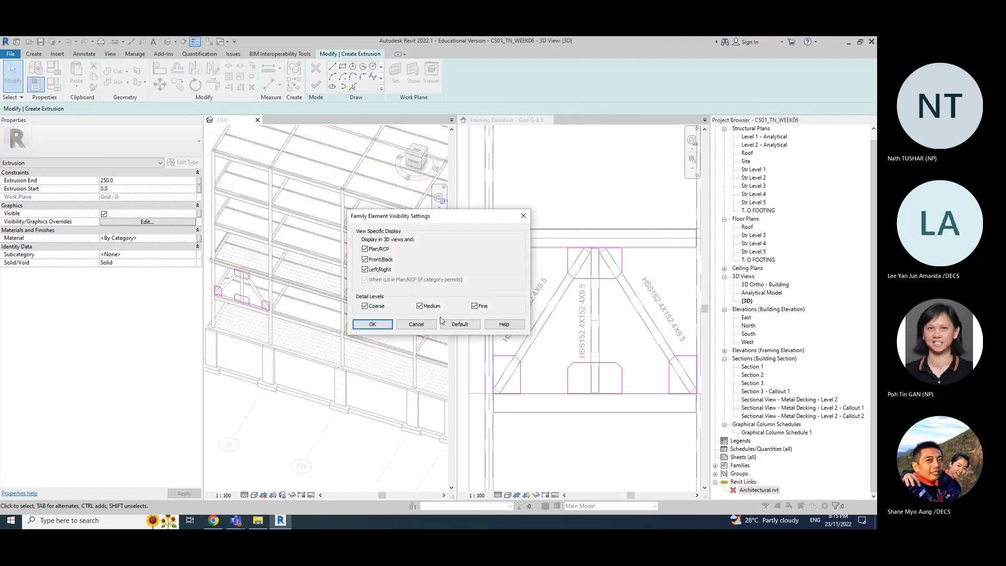
click(414, 325)
click(149, 222)
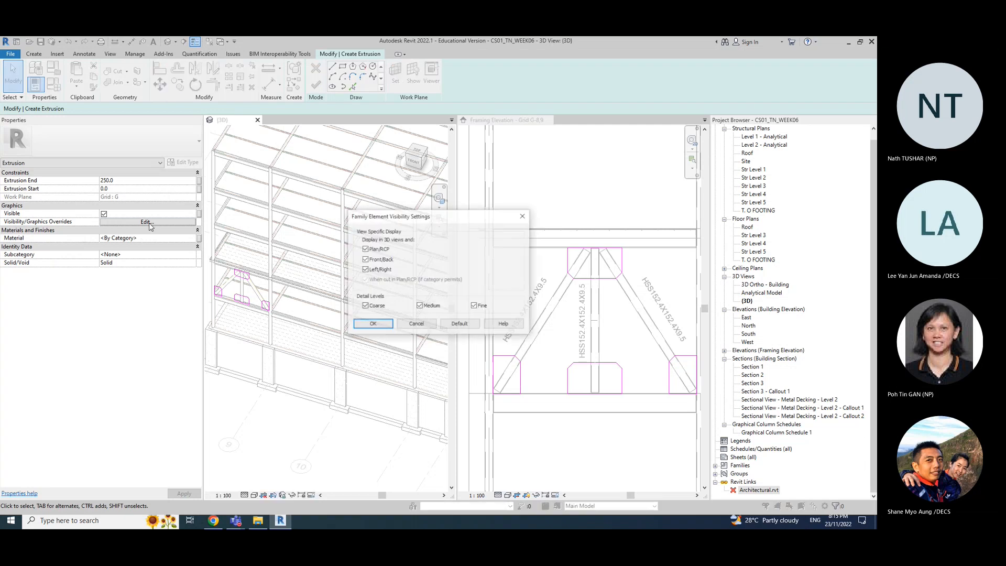
click(416, 323)
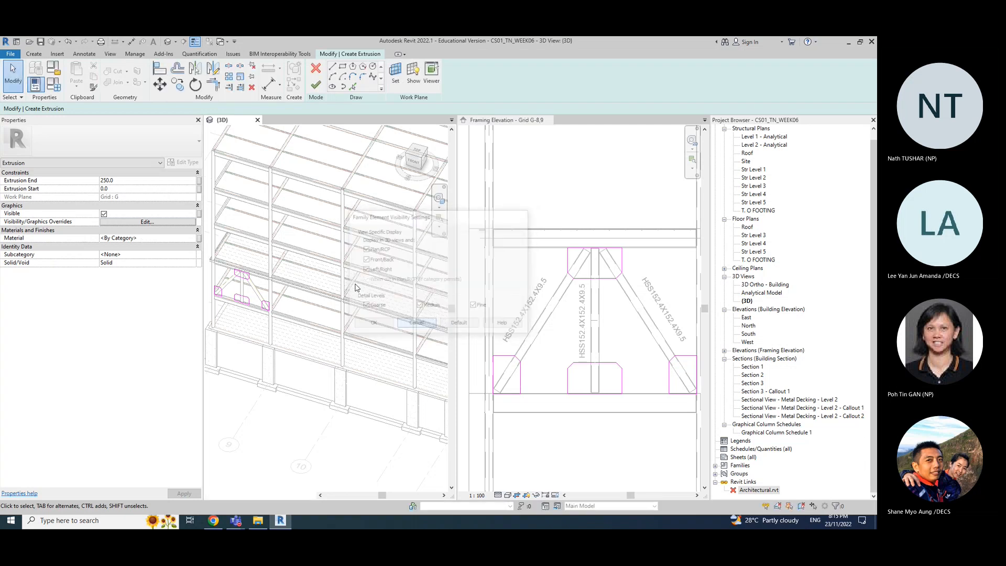
click(199, 239)
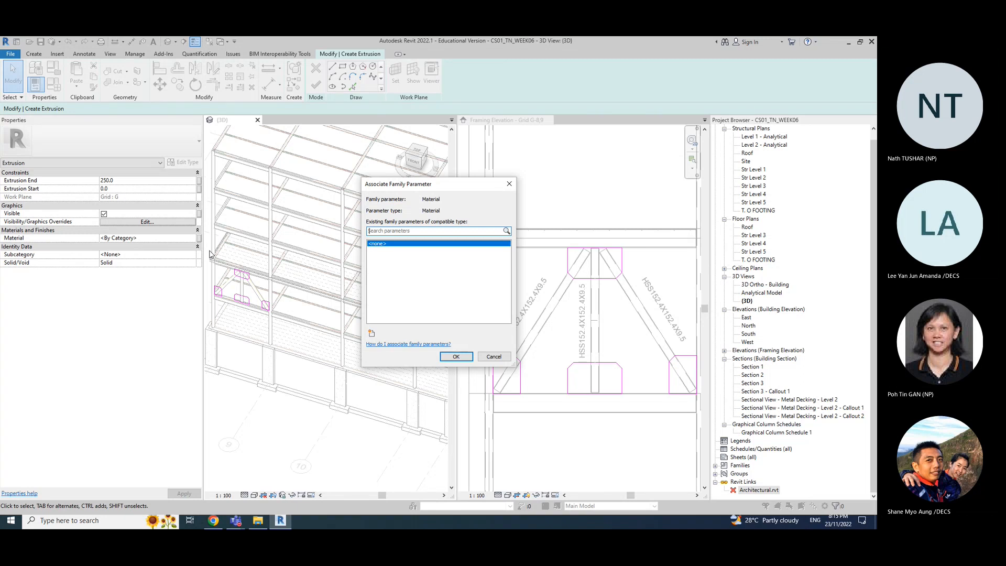
click(503, 356)
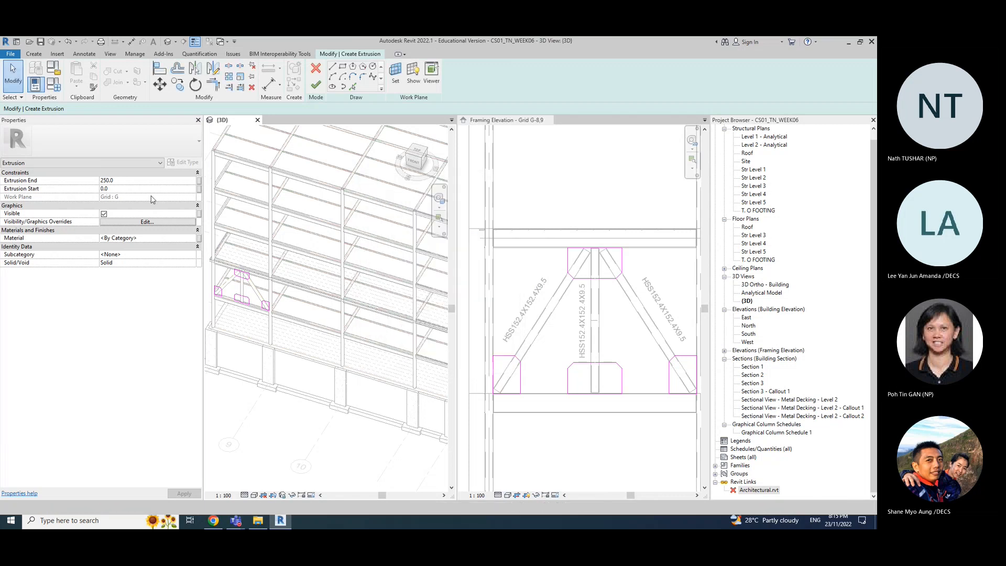
click(198, 238)
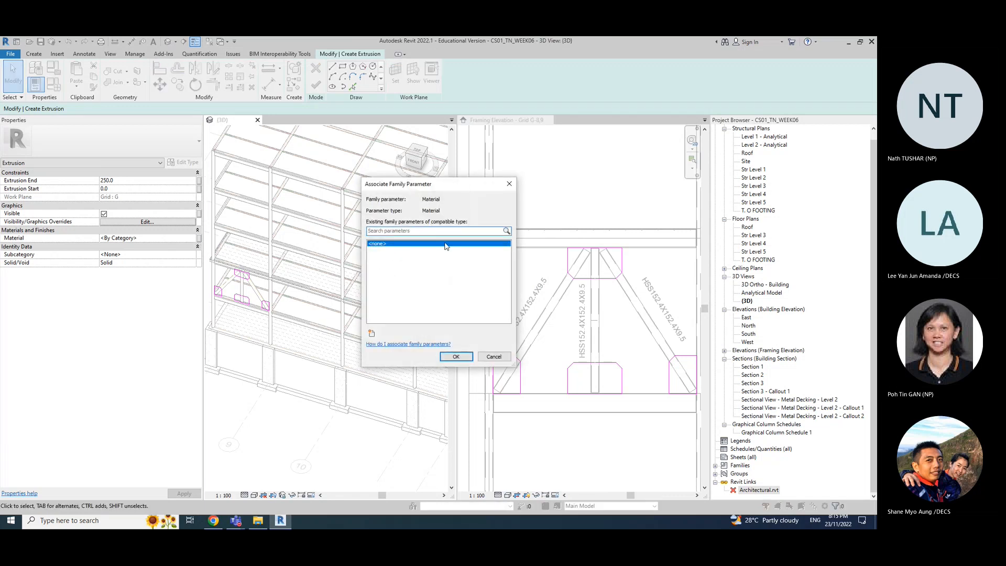
click(491, 356)
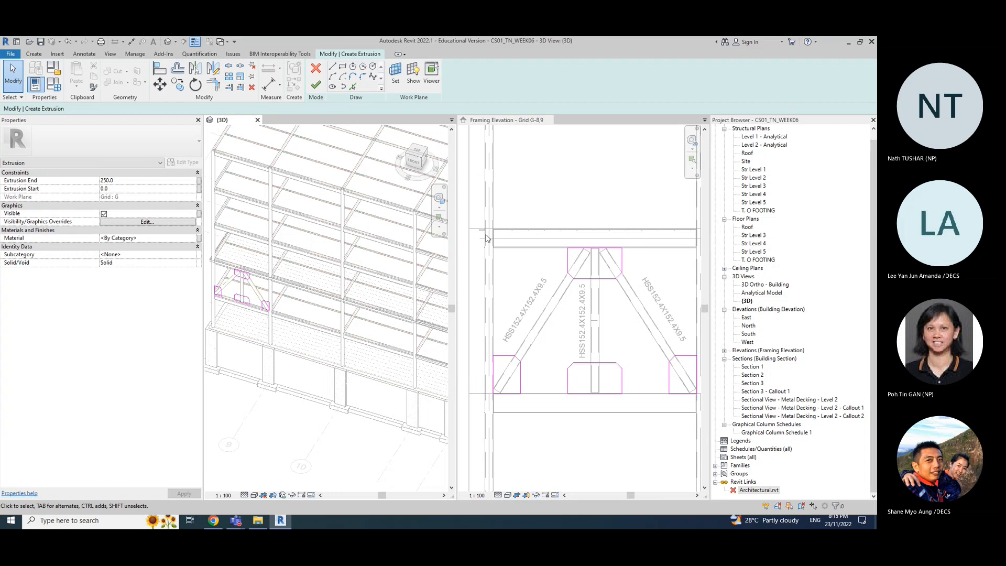
Step: Select all the gusset plate sketch lines in the elevation to check their properties, and clear the selection
scroll(482, 274, down, 2)
click(477, 253)
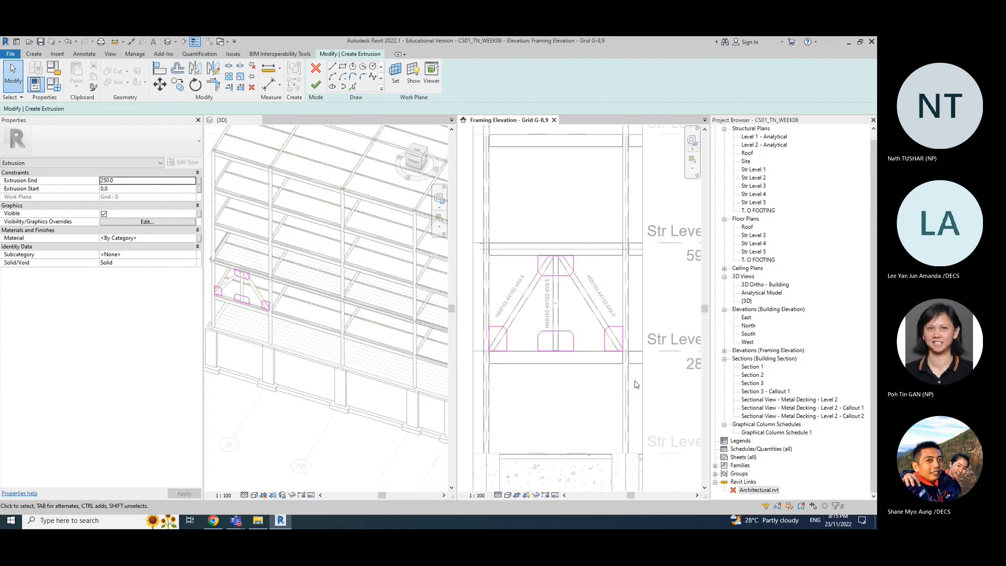
drag(476, 249, 636, 360)
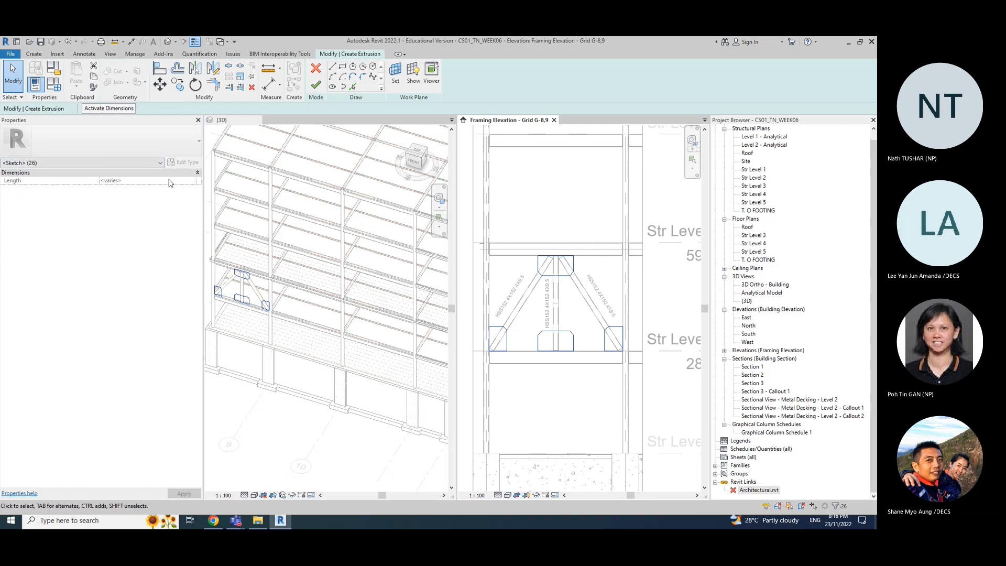
click(570, 295)
key(Escape)
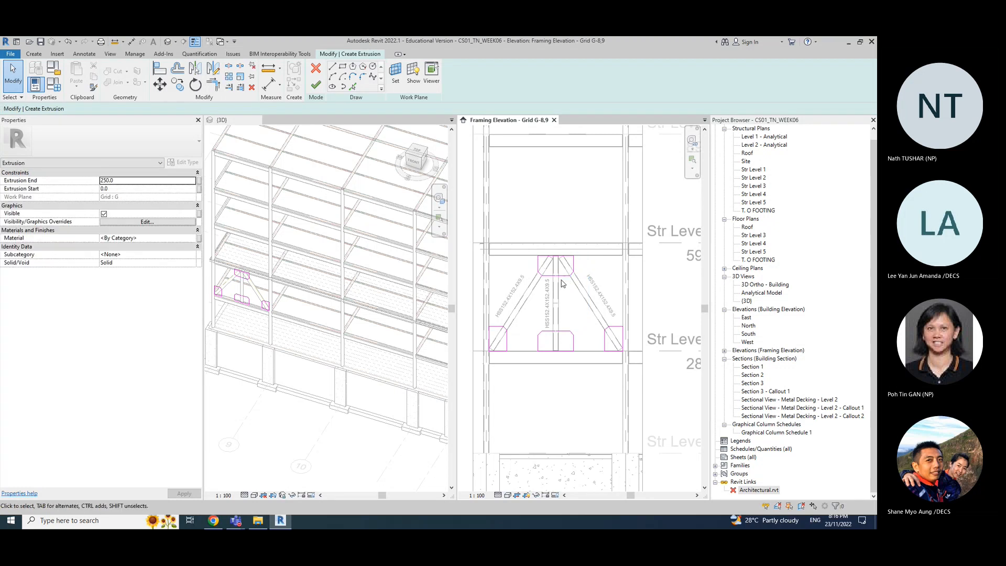
middle_drag(571, 305, 585, 312)
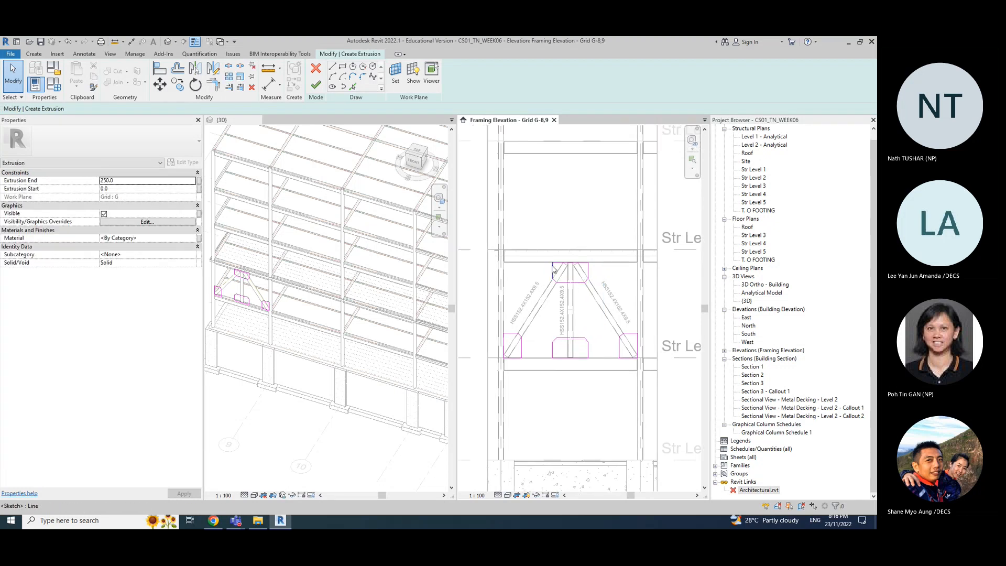
drag(490, 252, 659, 387)
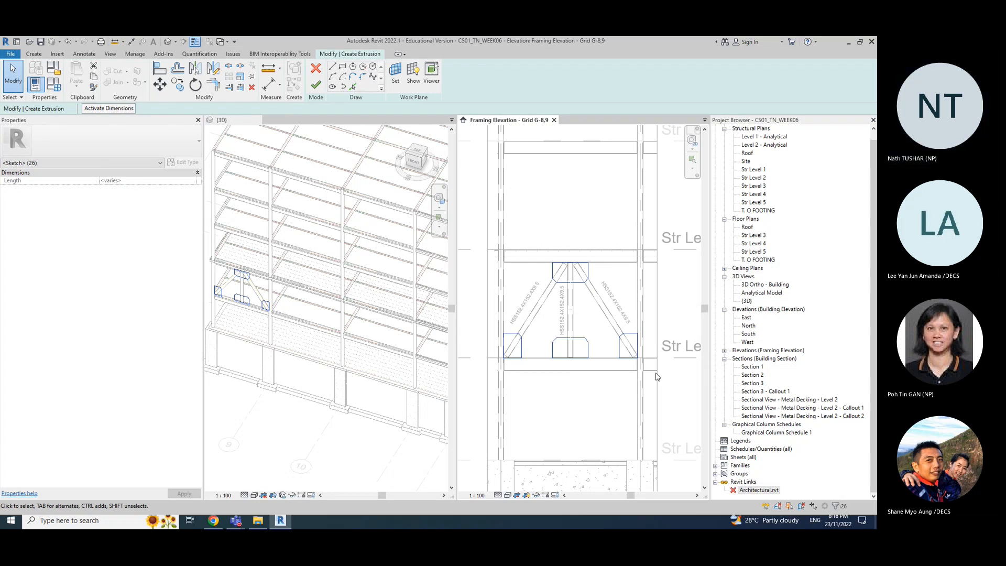
click(587, 406)
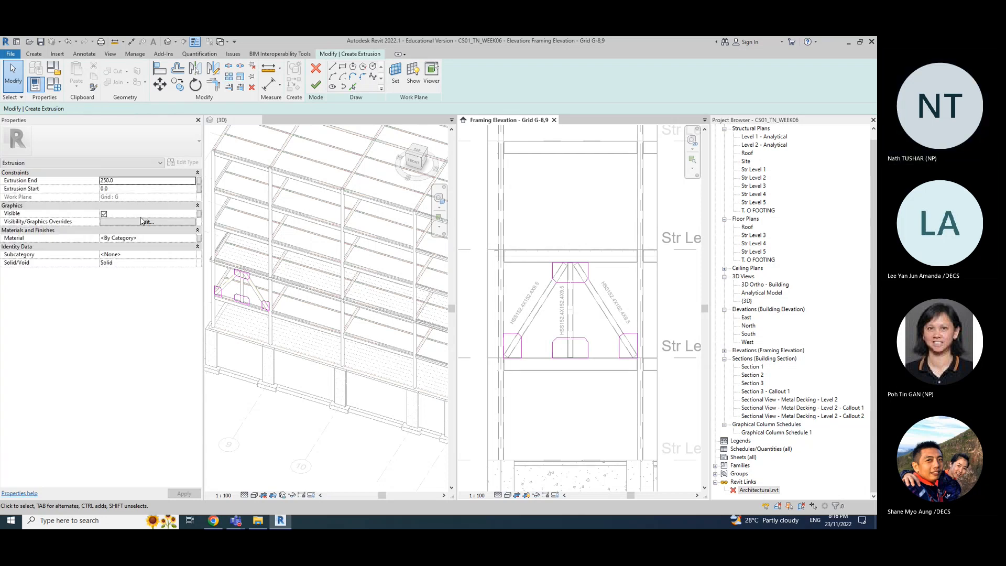
Step: Reopen the material choice for the gusset plate extrusion and search the project materials for "steel"
click(189, 241)
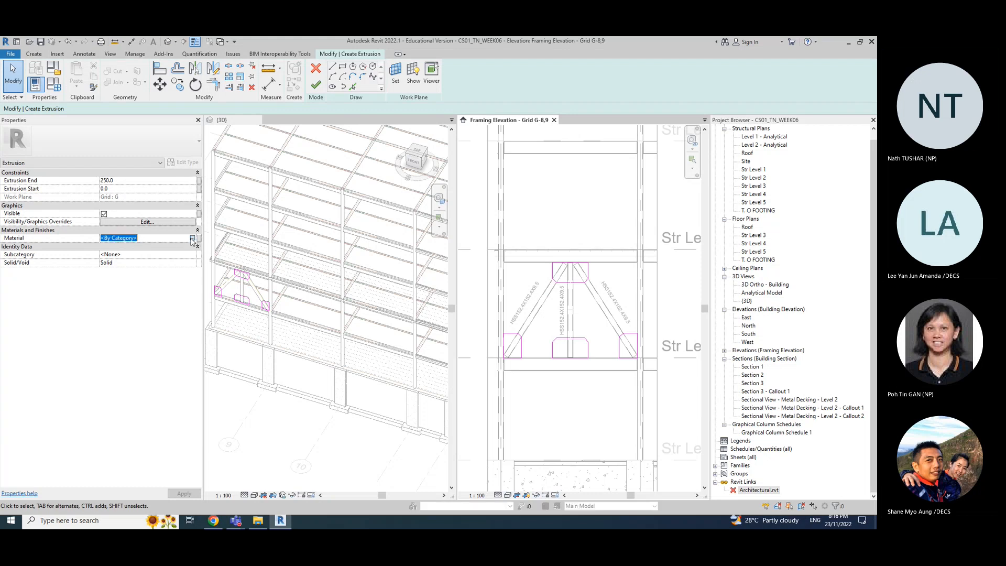
click(192, 238)
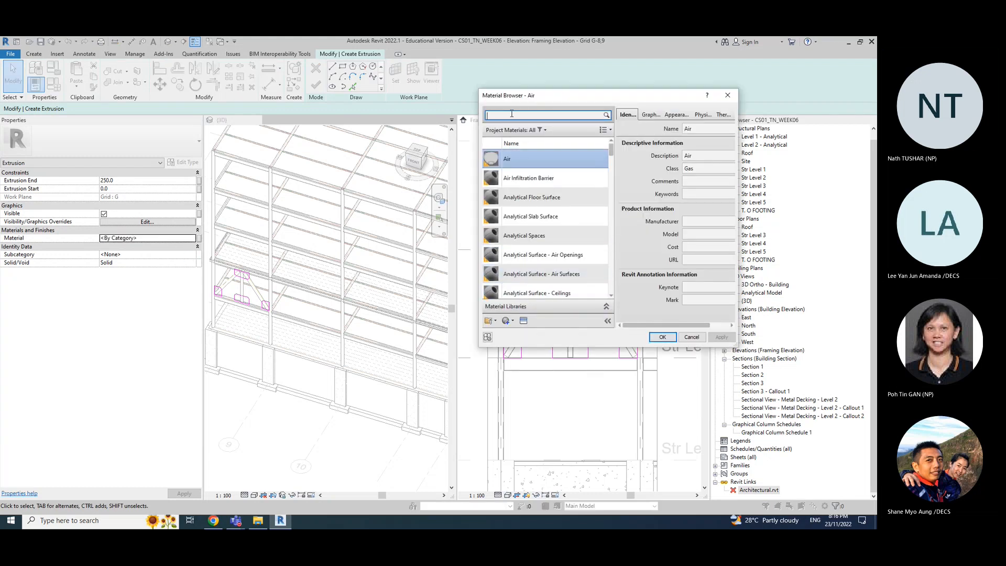
text(steel)
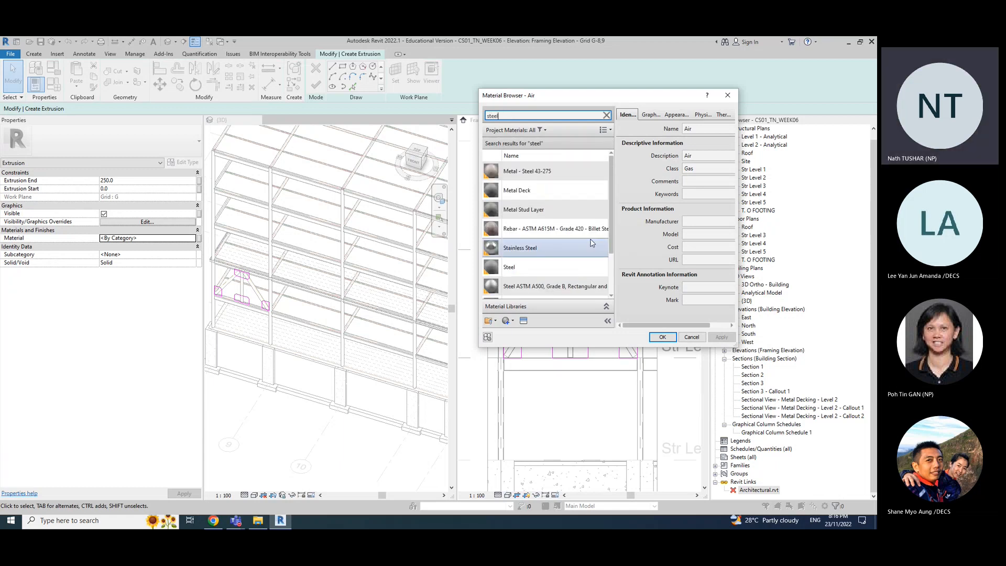
scroll(520, 250, down, 1)
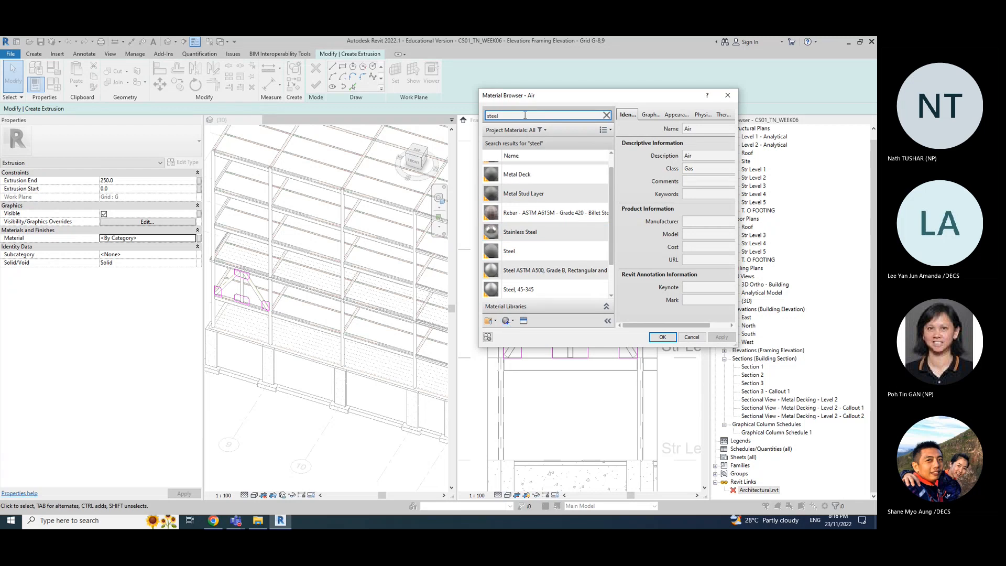
scroll(551, 292, down, 2)
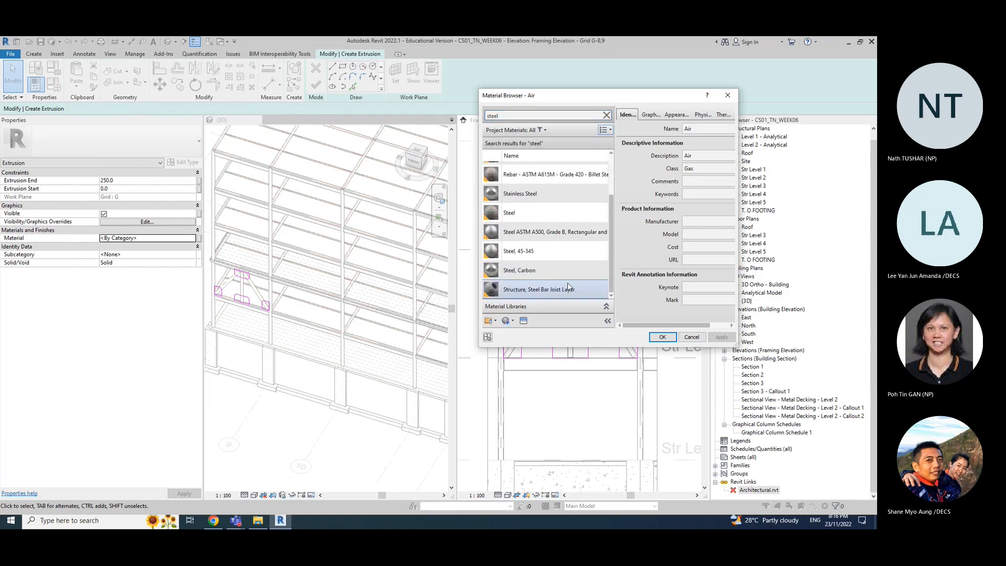
click(506, 320)
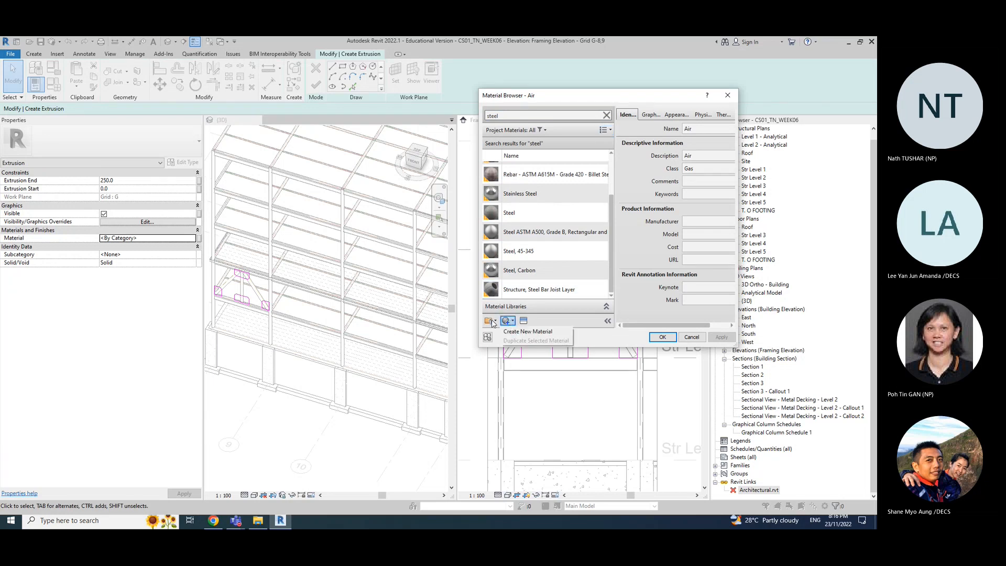
click(493, 321)
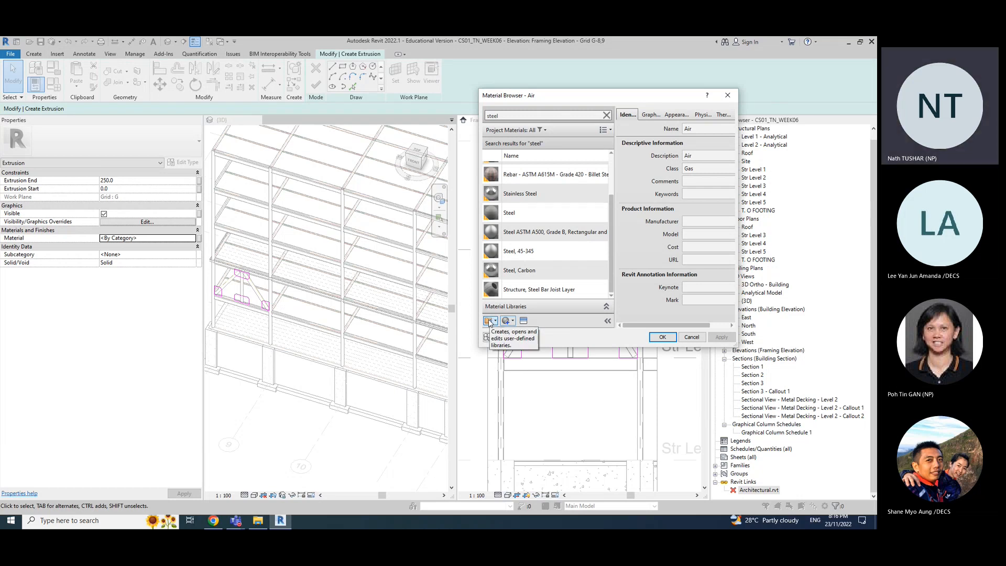
click(495, 321)
click(510, 332)
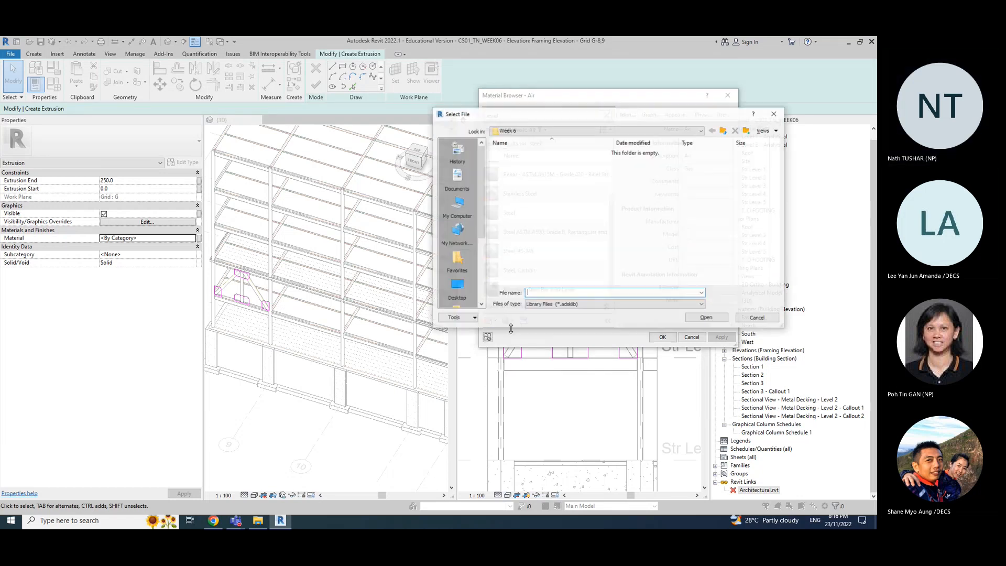
click(753, 319)
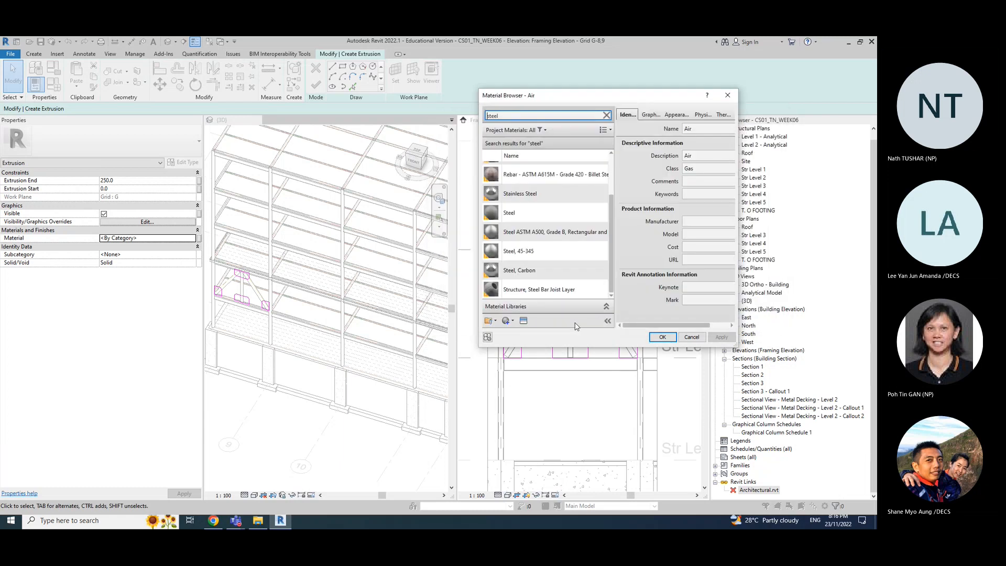
Step: Create a new material, search the document assets for "steel", and close the asset list without picking one
click(507, 320)
click(529, 331)
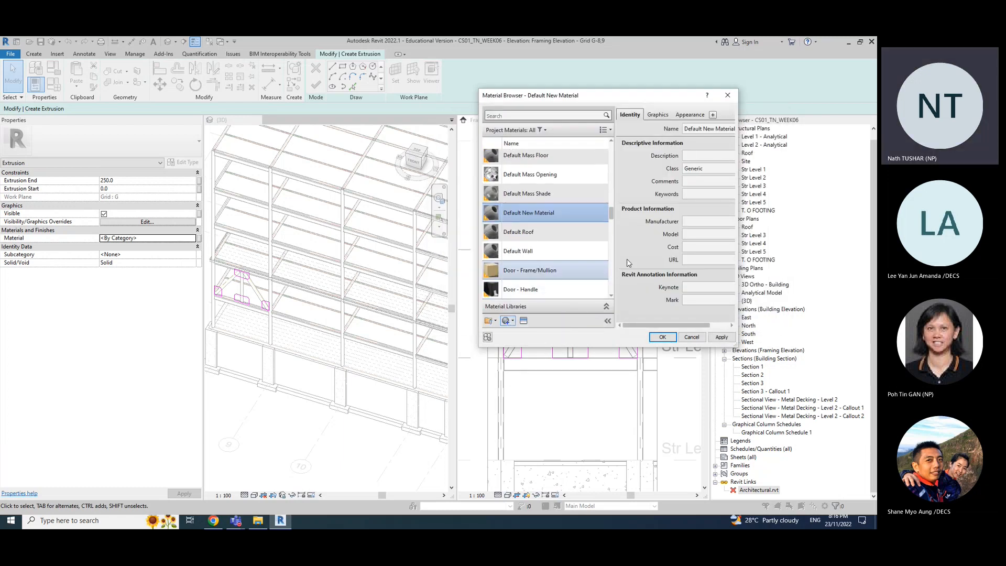
click(523, 321)
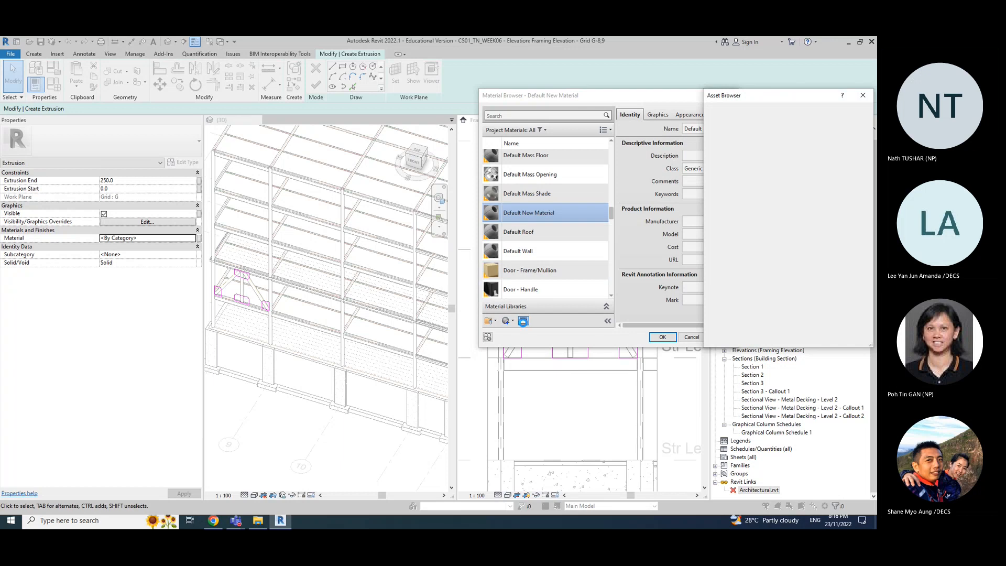
click(746, 111)
text(steel)
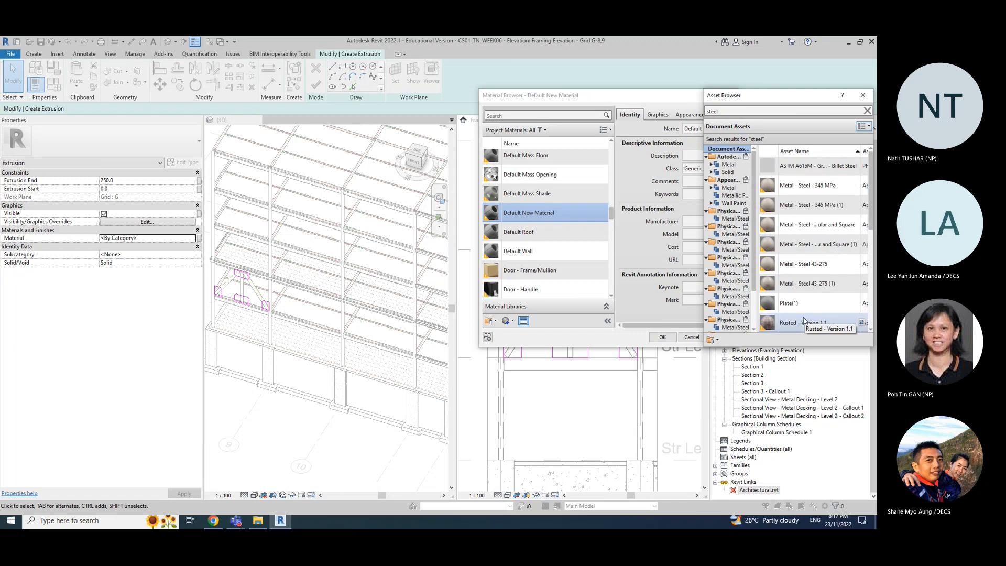
scroll(817, 306, down, 5)
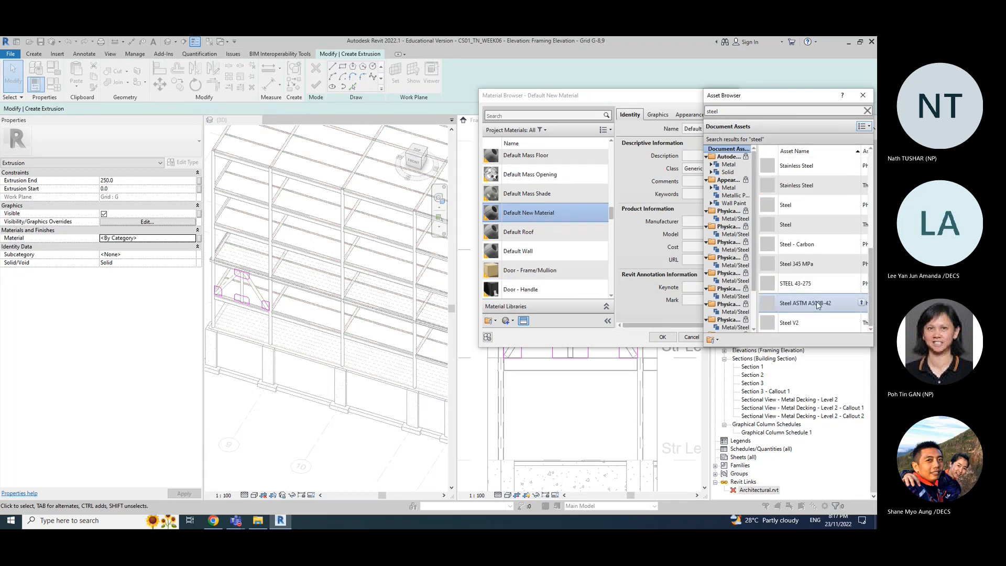
scroll(817, 305, up, 3)
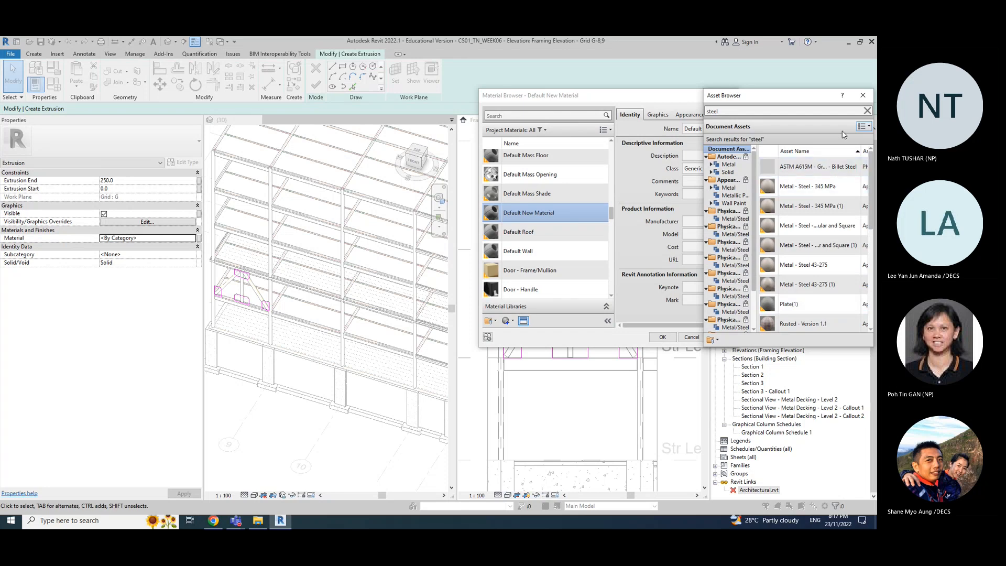
drag(812, 101, 732, 192)
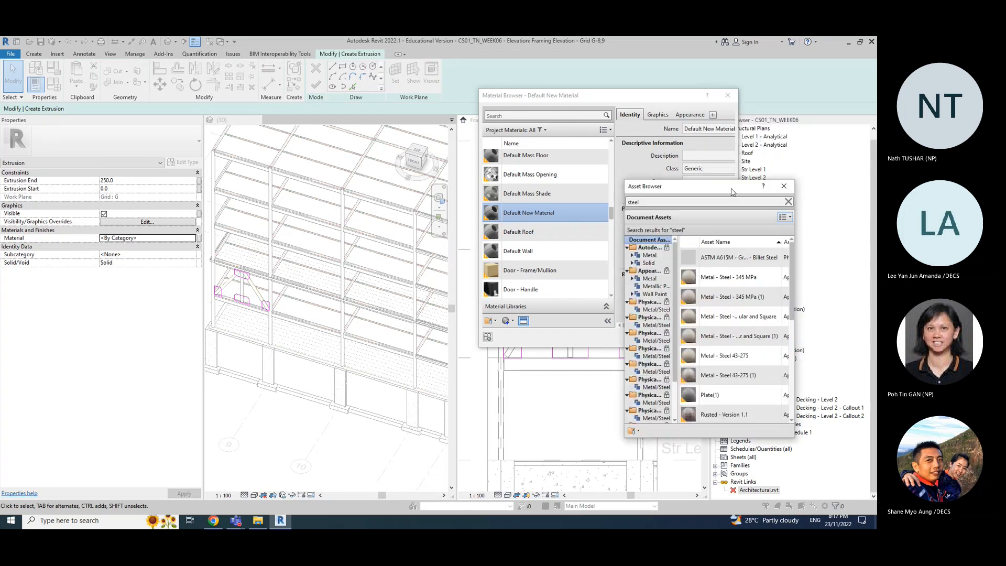
click(784, 186)
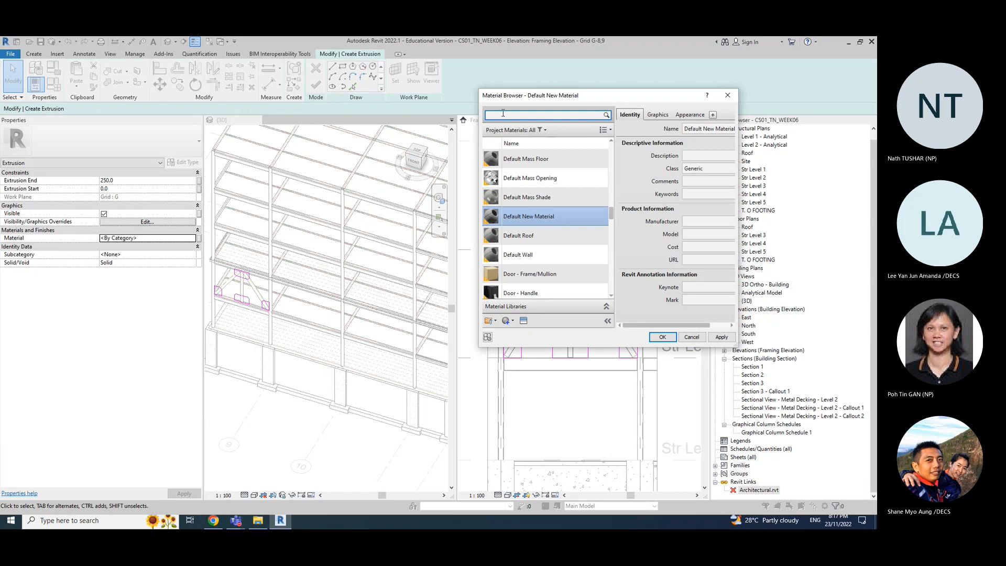
Step: Search the project materials for "steel" and assign Rebar - ASTM A615M - Grade 420 - Billet Steel to the gusset plate extrusion
text(steel)
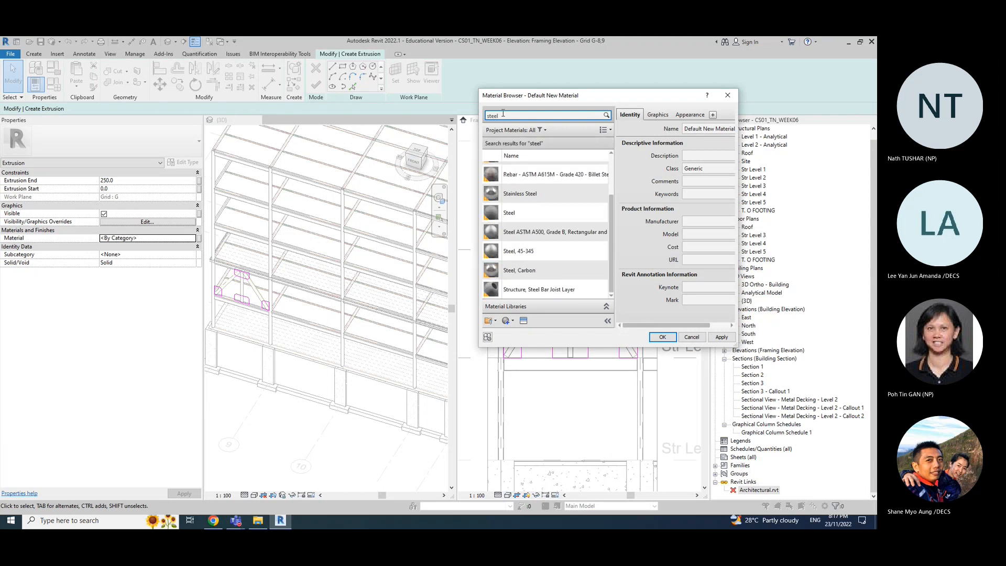
scroll(551, 236, up, 1)
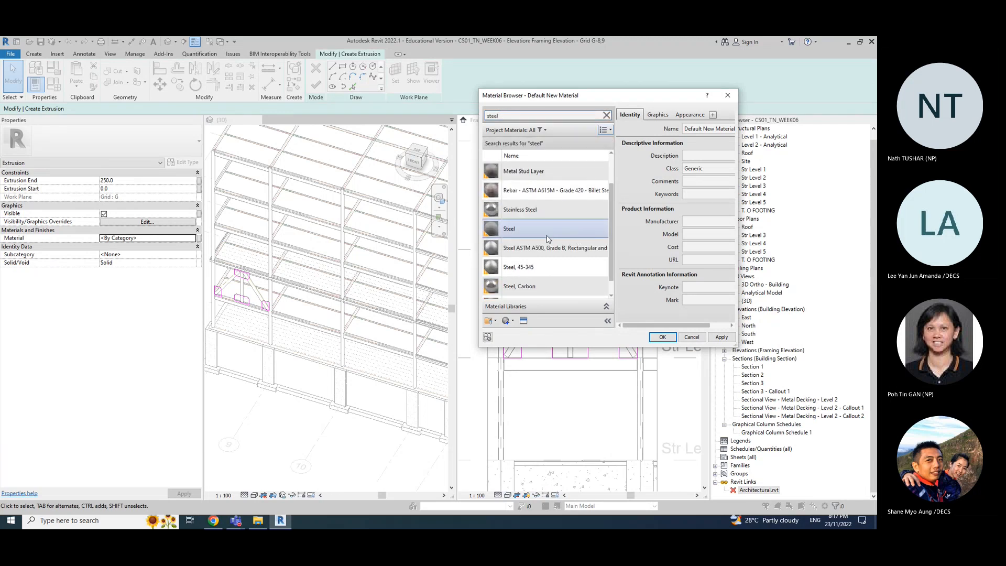
scroll(551, 244, down, 1)
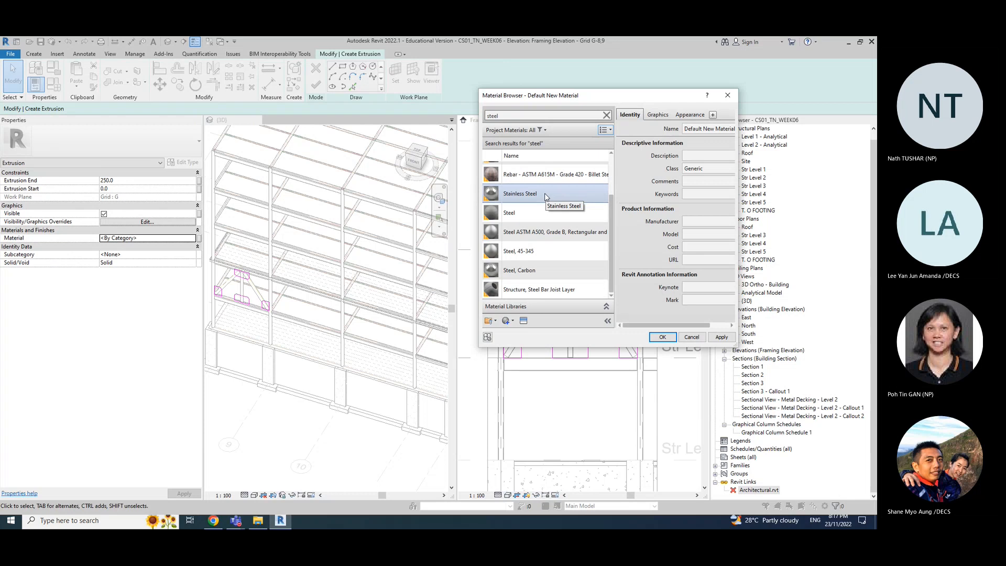
click(544, 175)
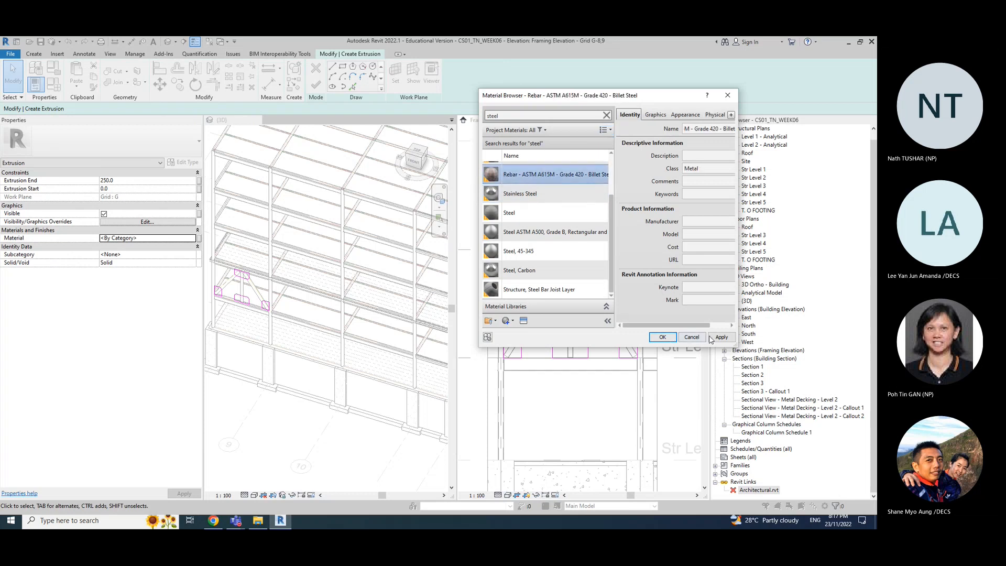
click(662, 338)
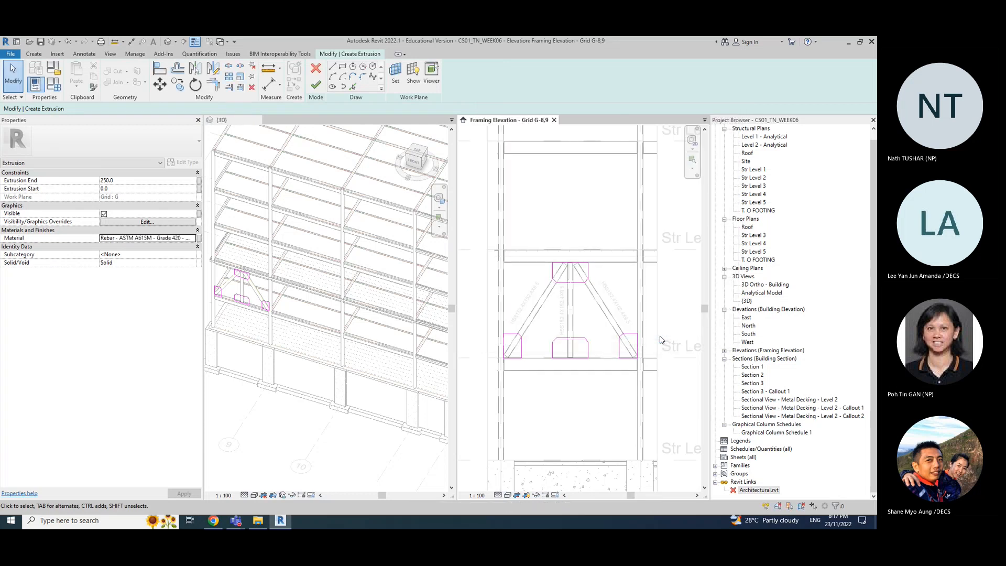
Step: Check the subcategory and solid/void options of the gusset plate extrusion
click(193, 256)
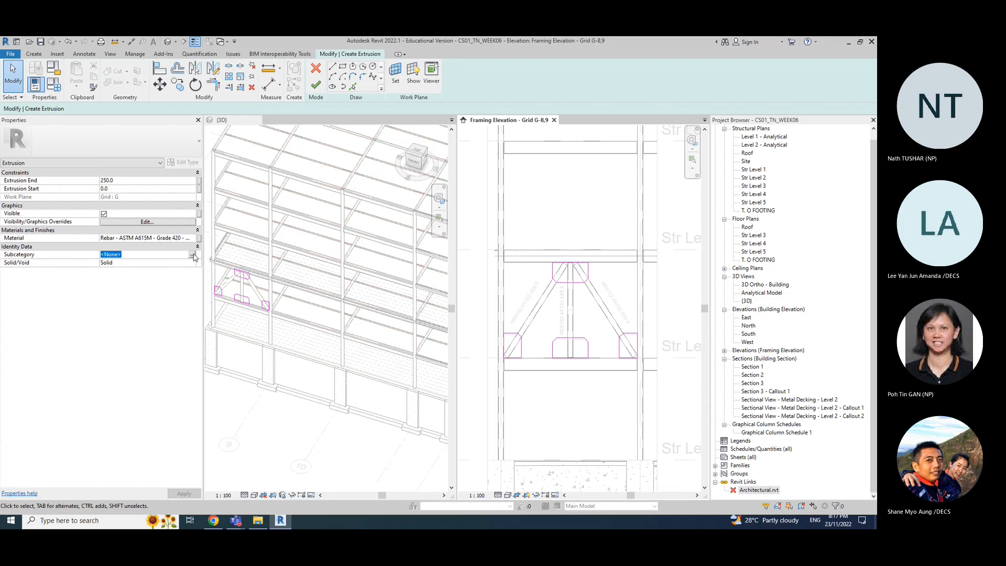
click(192, 255)
click(181, 254)
click(177, 263)
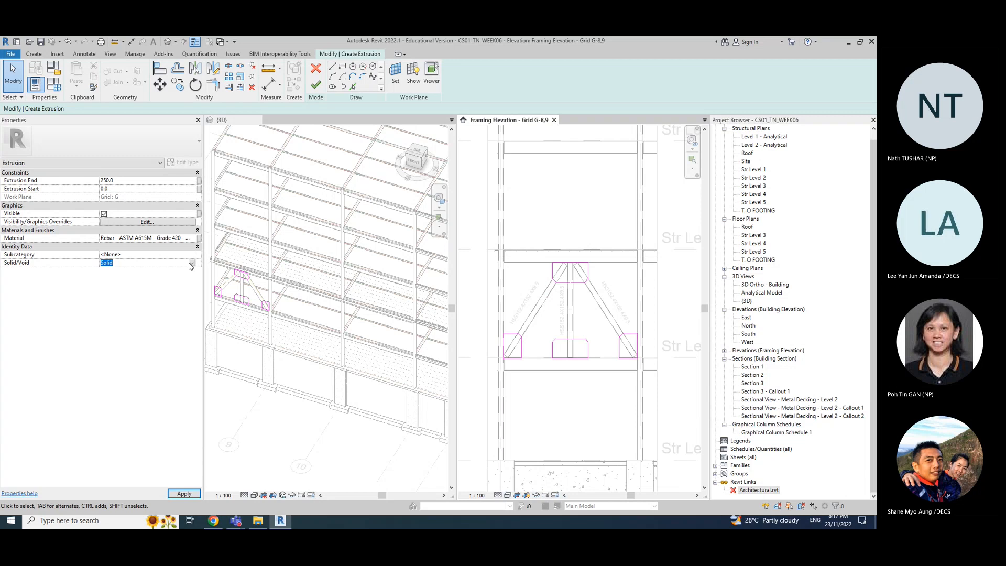
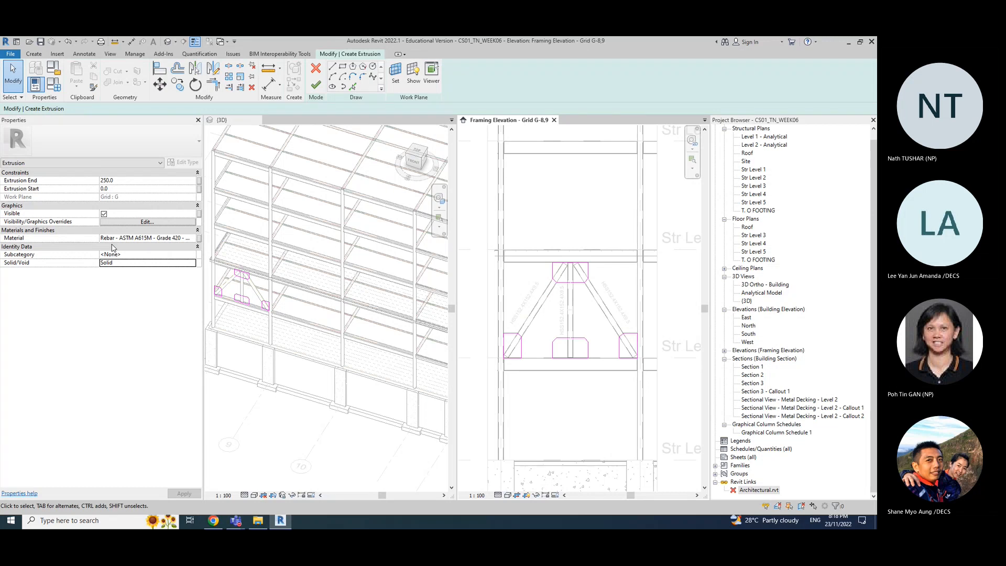
Step: Finish the gusset plate extrusion sketch and complete the in-place model
click(129, 182)
click(315, 83)
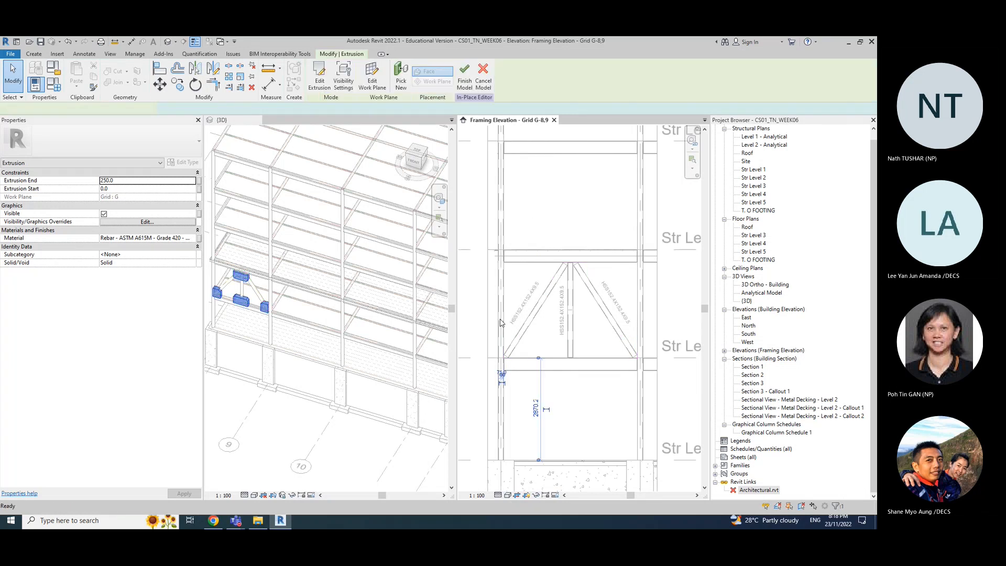
click(581, 422)
click(317, 85)
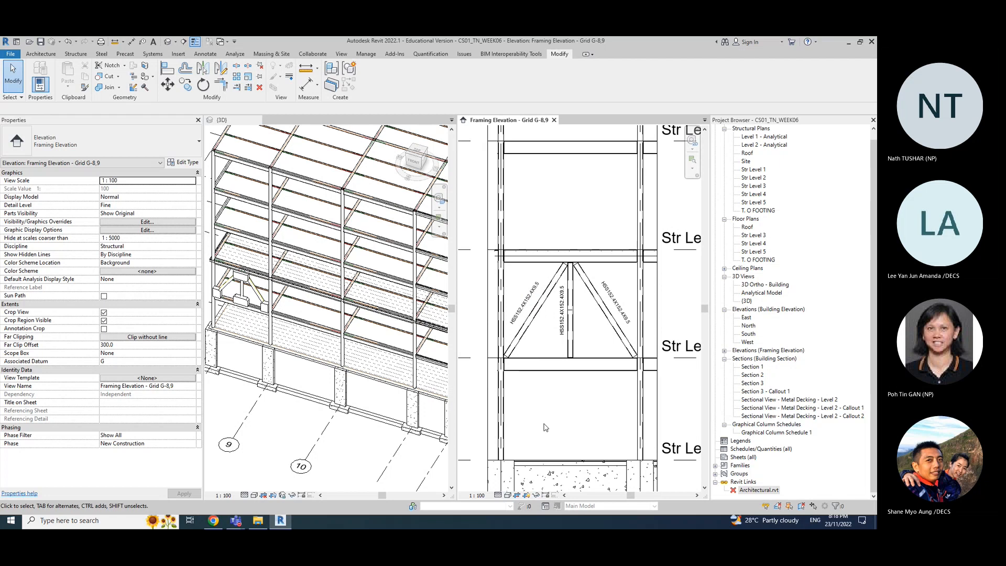
Step: Check the model and annotation category visibility overrides of the Grid G-8,9 framing elevation, cancelling without changes
key(v)
key(g)
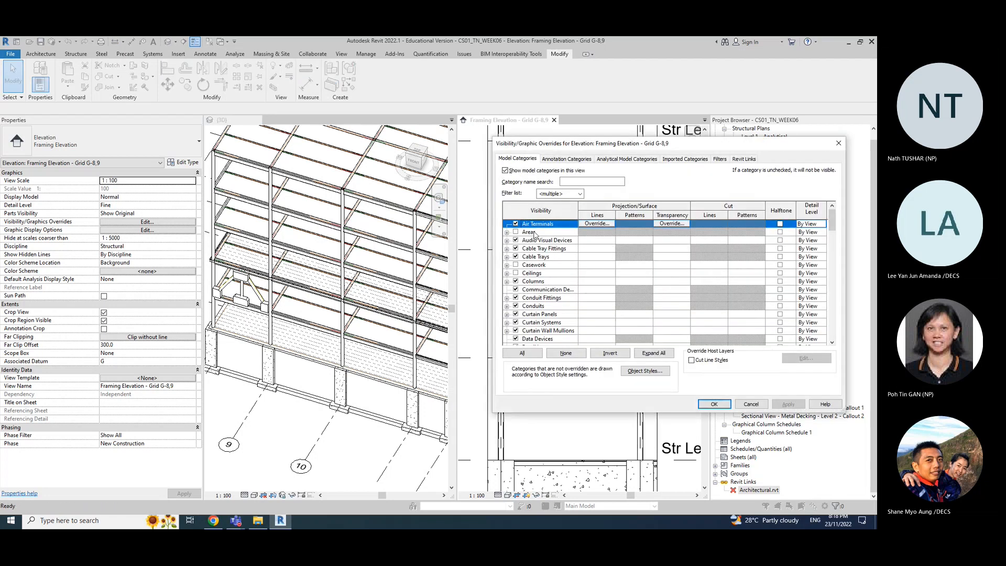
click(566, 158)
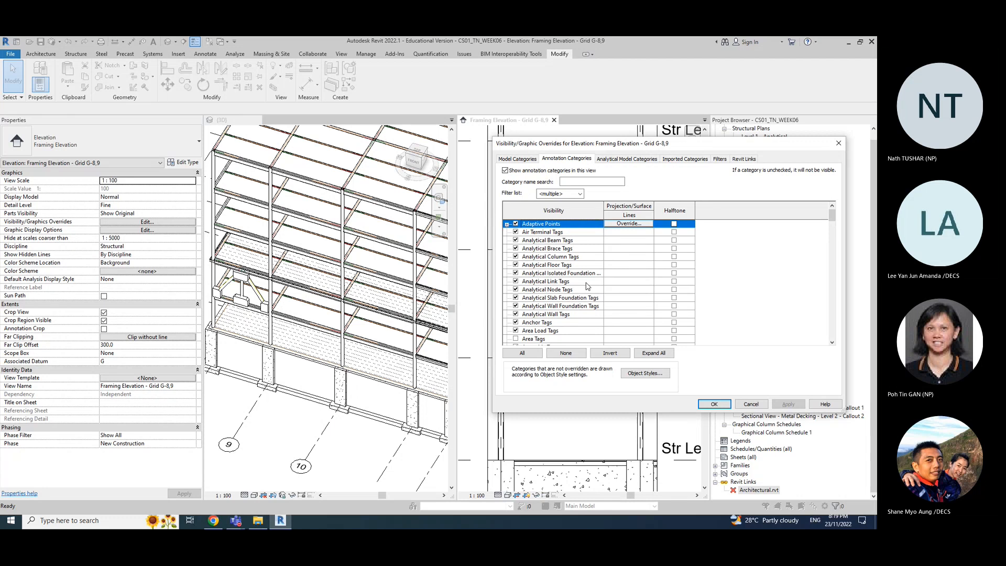
click(752, 404)
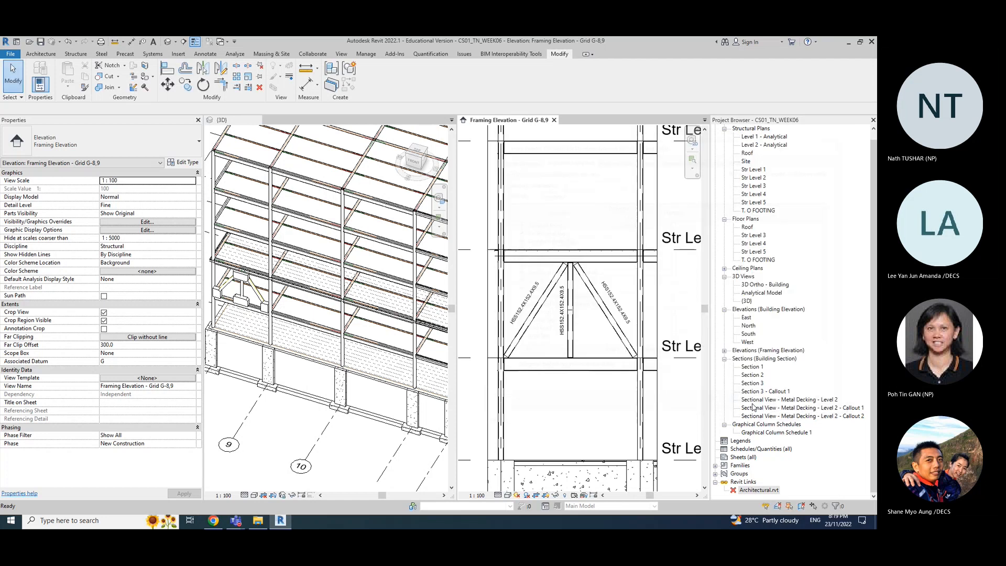
Step: Switch the framing elevation's detail level to Coarse to compare the display, and set it back to Fine
click(498, 496)
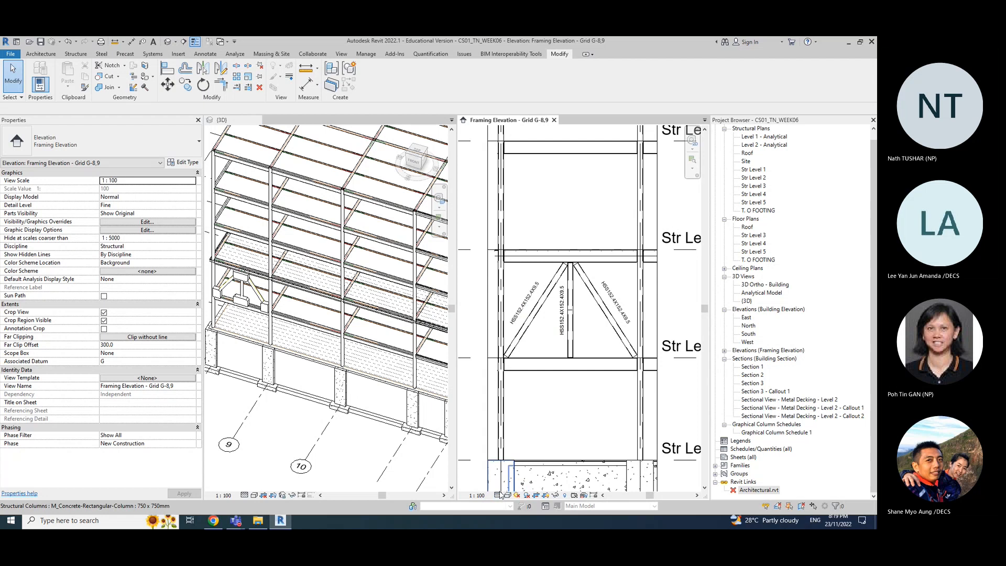
click(502, 478)
key(Escape)
click(498, 495)
click(508, 468)
click(498, 495)
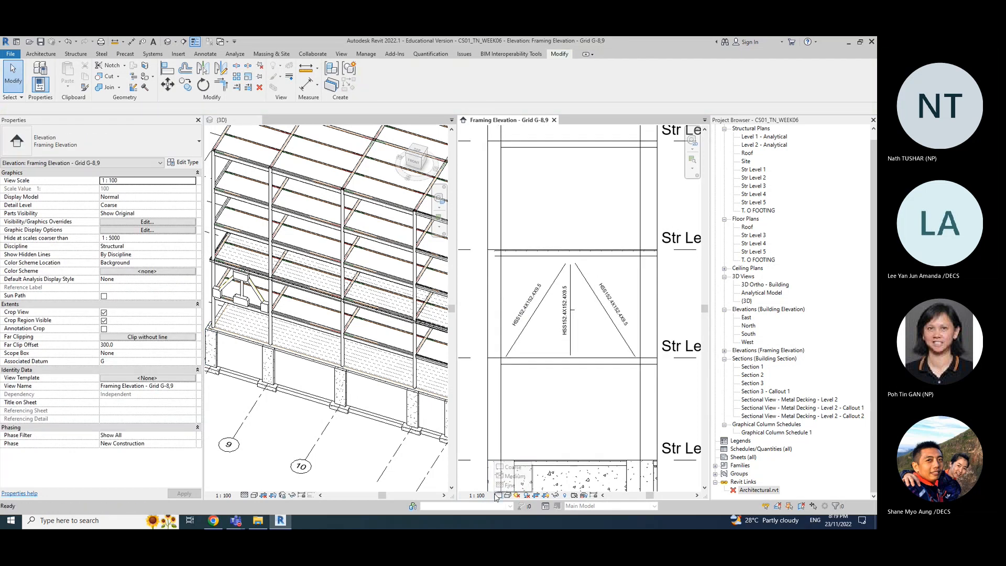
click(506, 485)
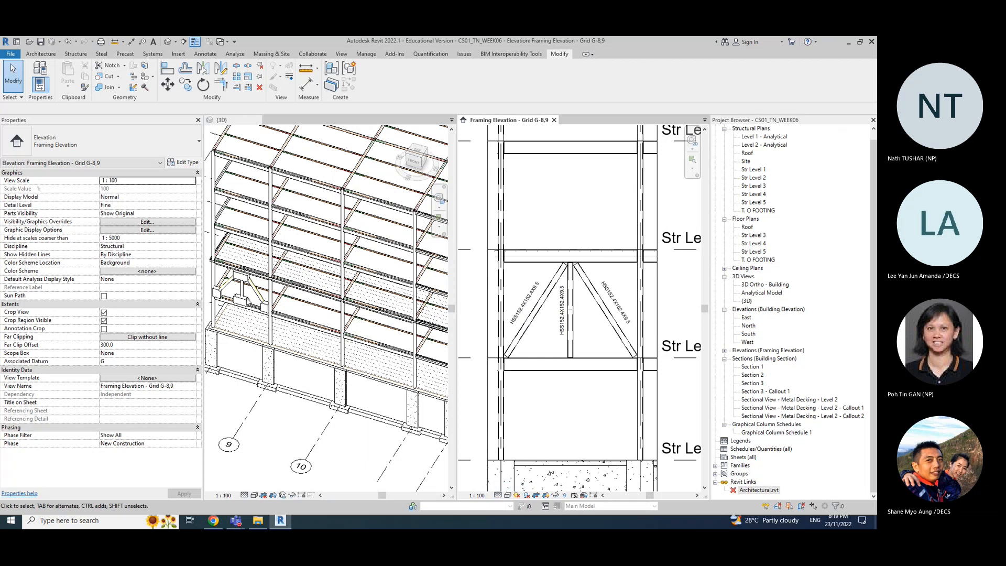
Step: Open the gusset plate stiffeners for in-place editing from the 3D view, and cancel the edit in the framing elevation
click(247, 304)
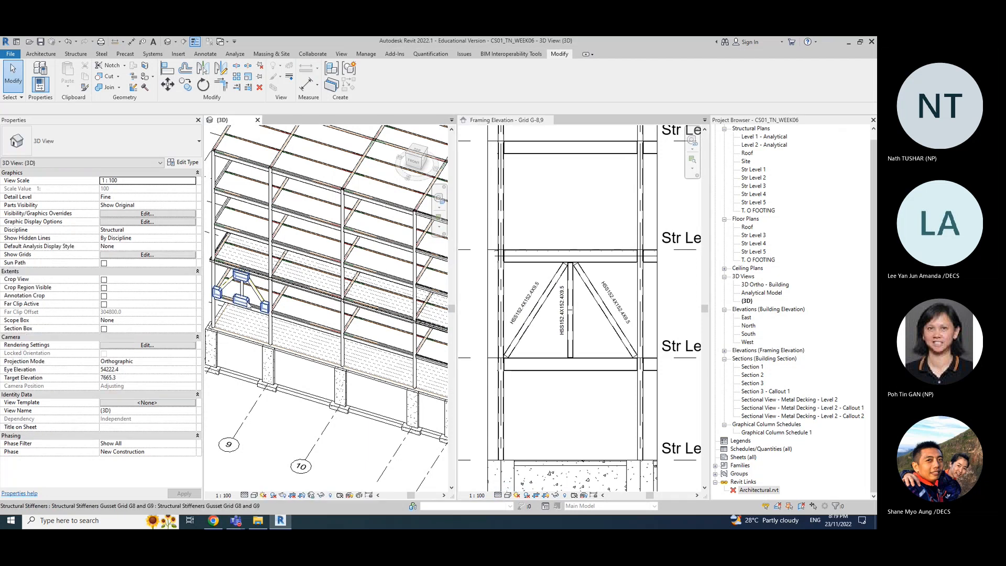
click(251, 311)
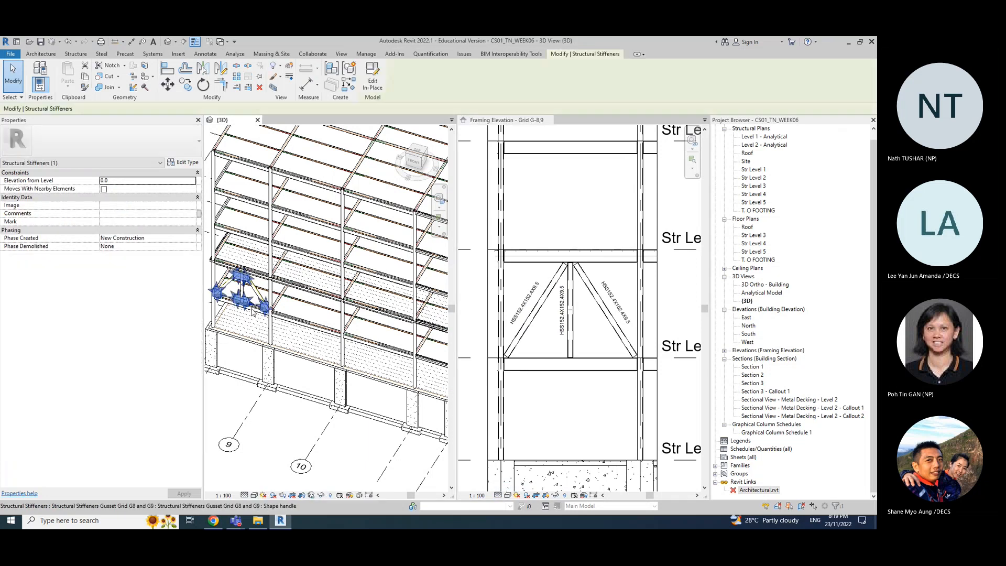
click(370, 83)
click(517, 121)
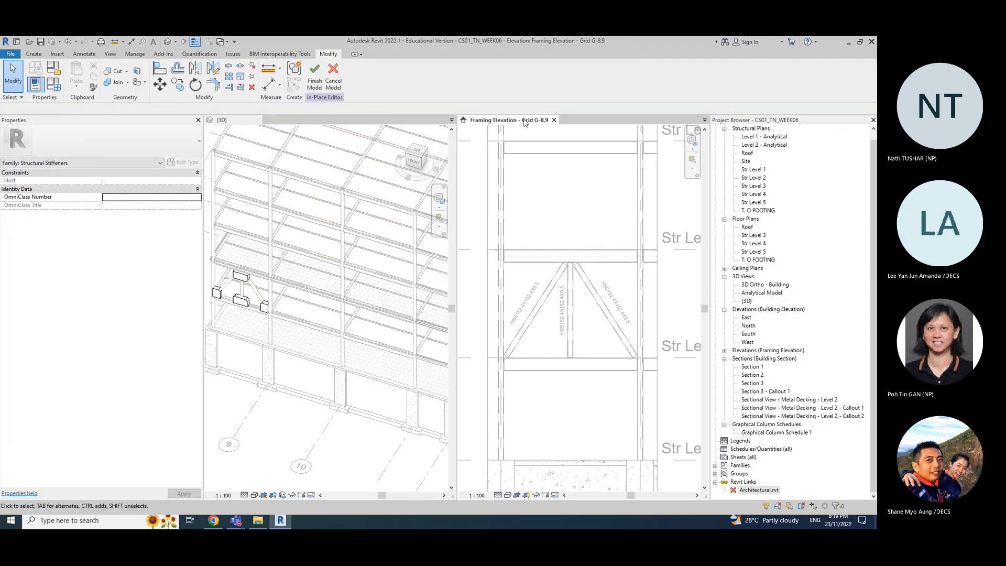
click(336, 83)
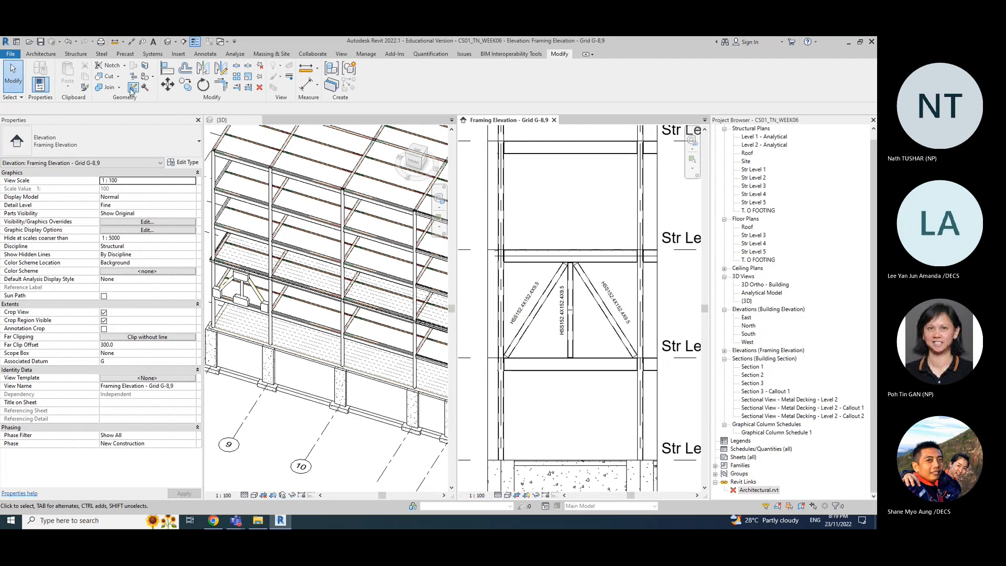
Step: Undo back into the gusset plate extrusion sketch, select all its lines in the elevation, and clear the selection
key(ctrl+z)
key(ctrl+z)
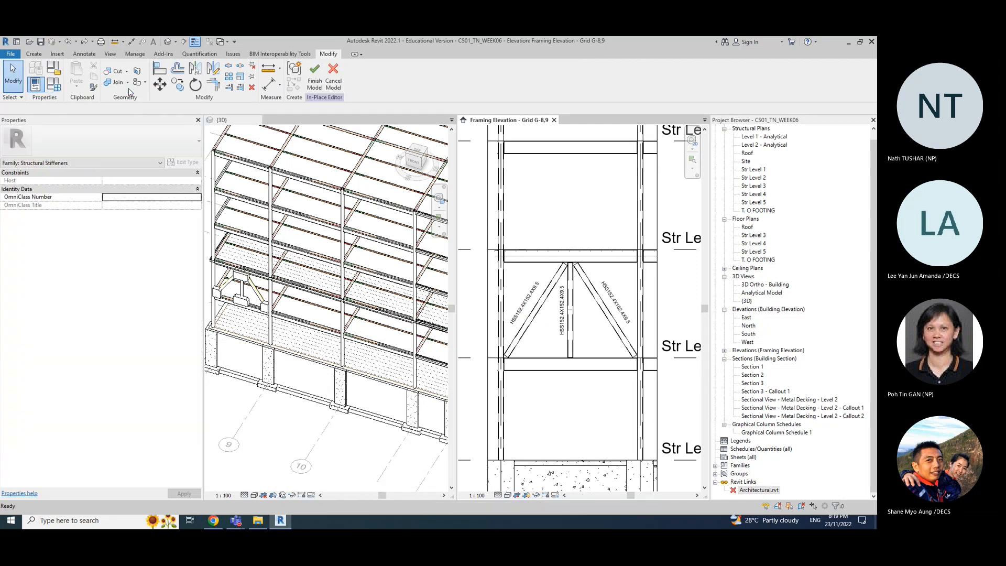
key(ctrl+z)
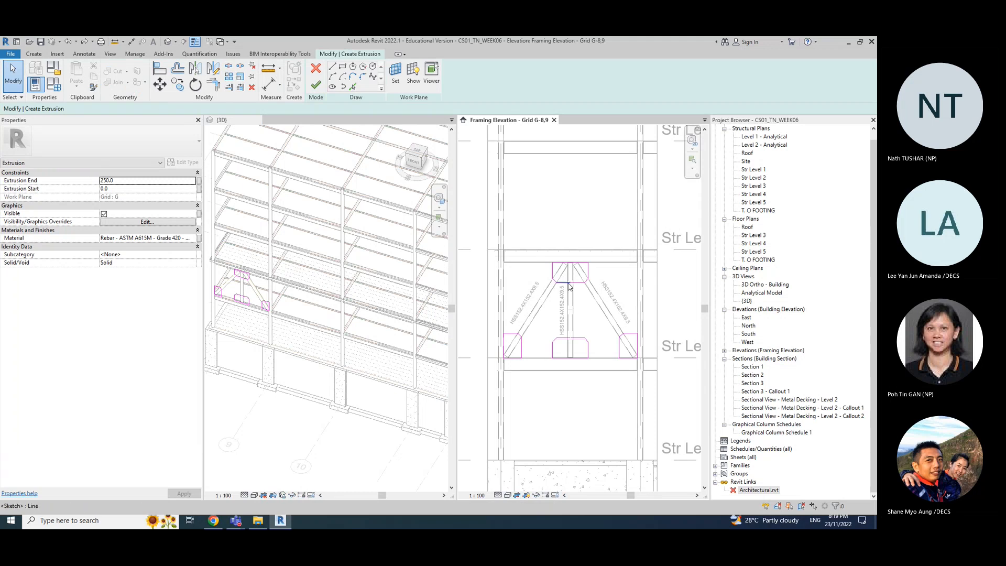
drag(487, 252, 658, 374)
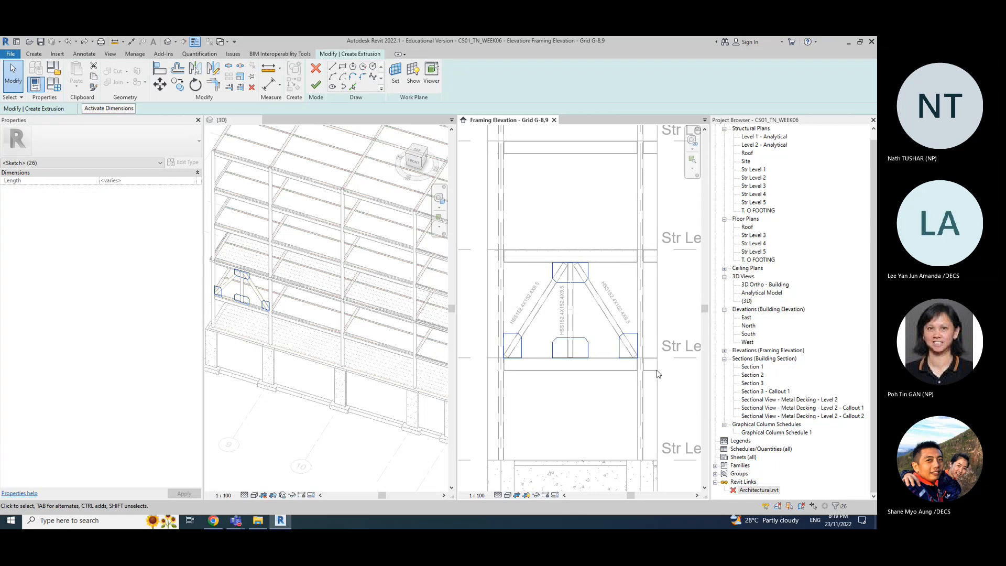
click(570, 233)
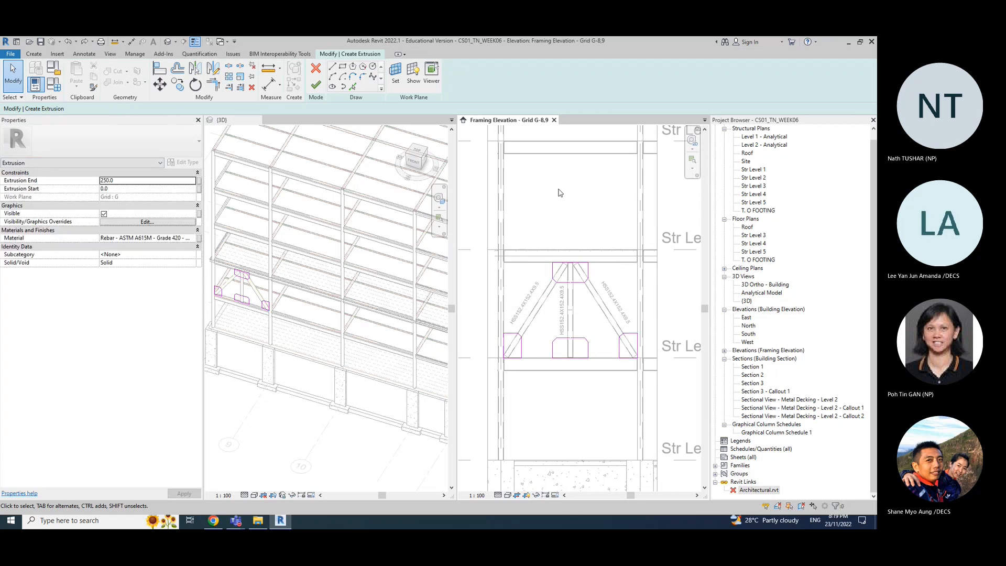
Step: Check the gusset plate extrusion's element visibility settings and the parameter association of its Visible property, cancelling both without changes
click(149, 223)
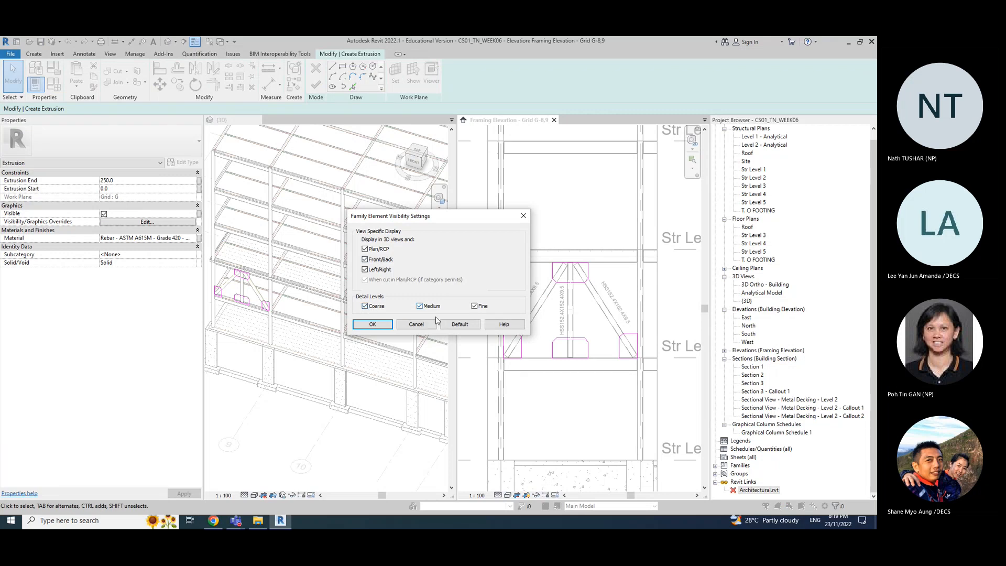
click(405, 323)
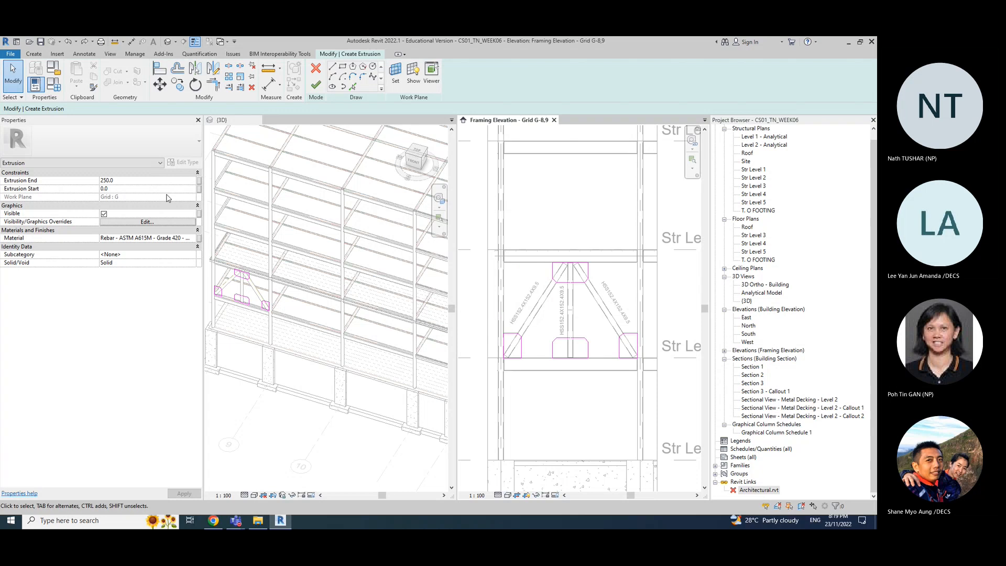
click(199, 216)
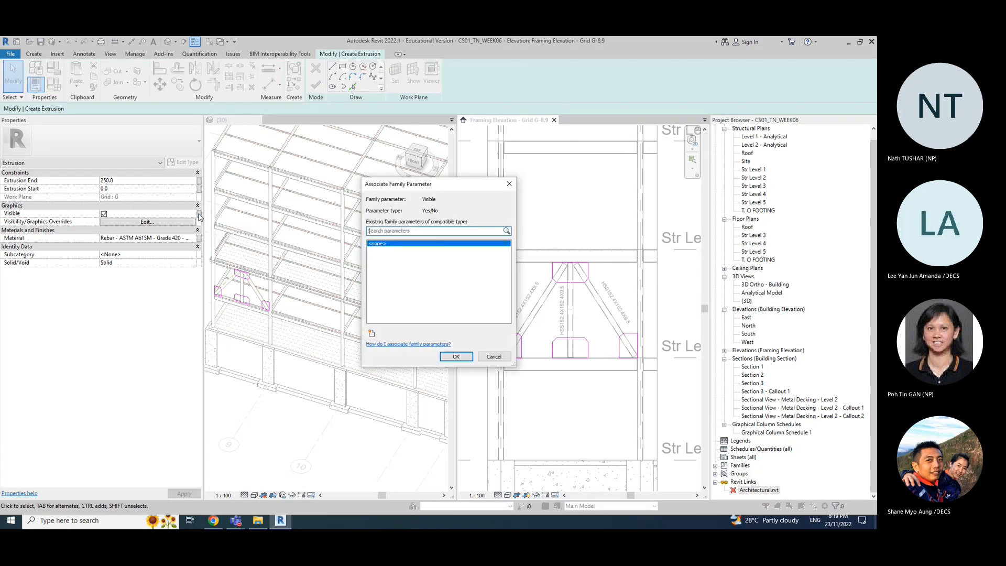
click(493, 356)
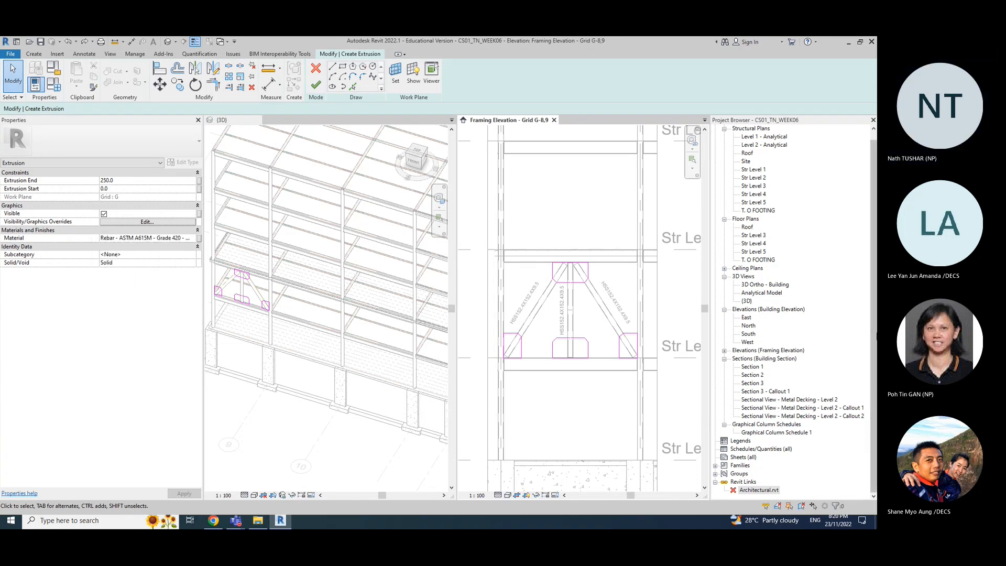
click(589, 346)
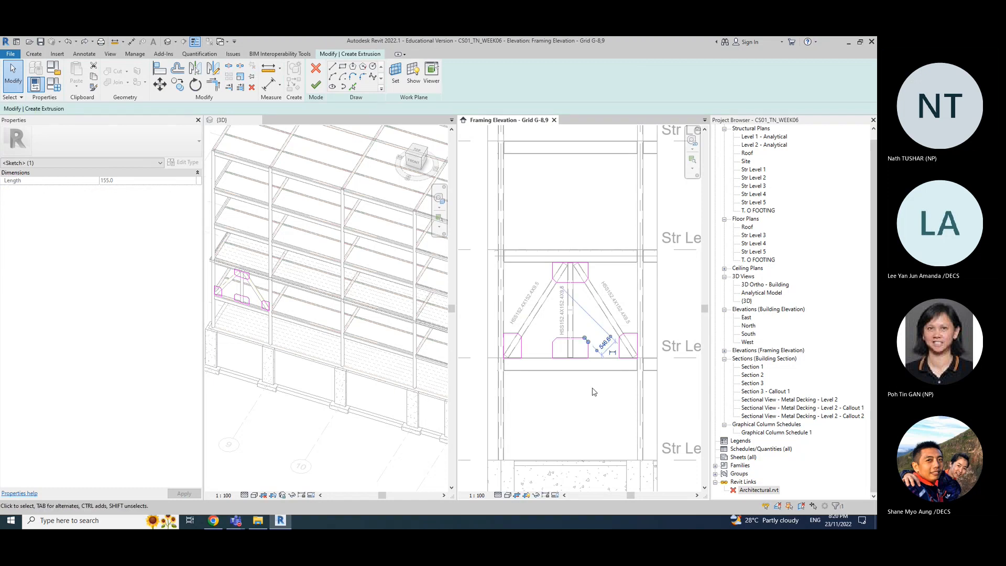
click(593, 391)
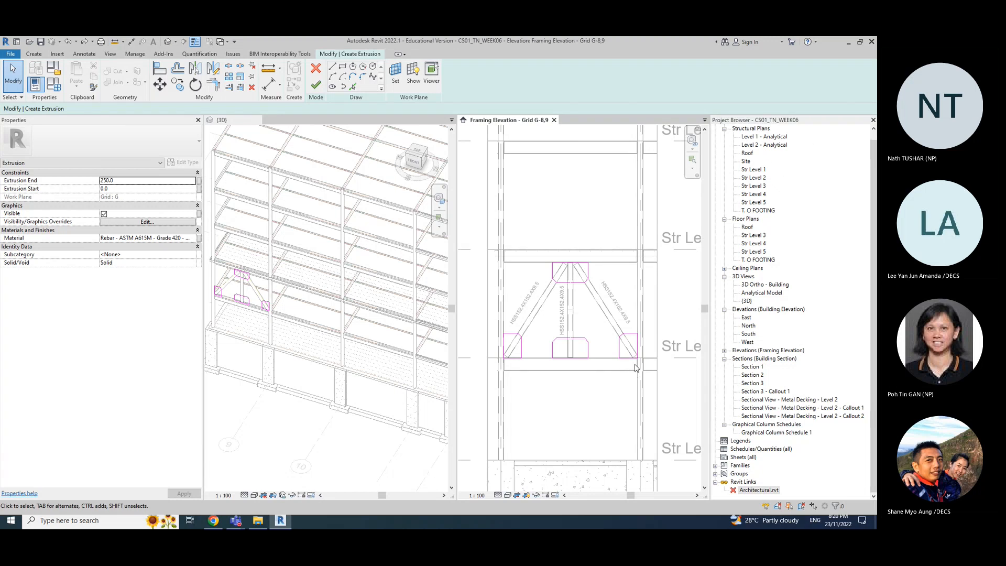
Step: Merge the split bottom edge of the lower middle gusset plate into one sketch line that reaches both corners
scroll(634, 368, up, 5)
scroll(636, 359, down, 4)
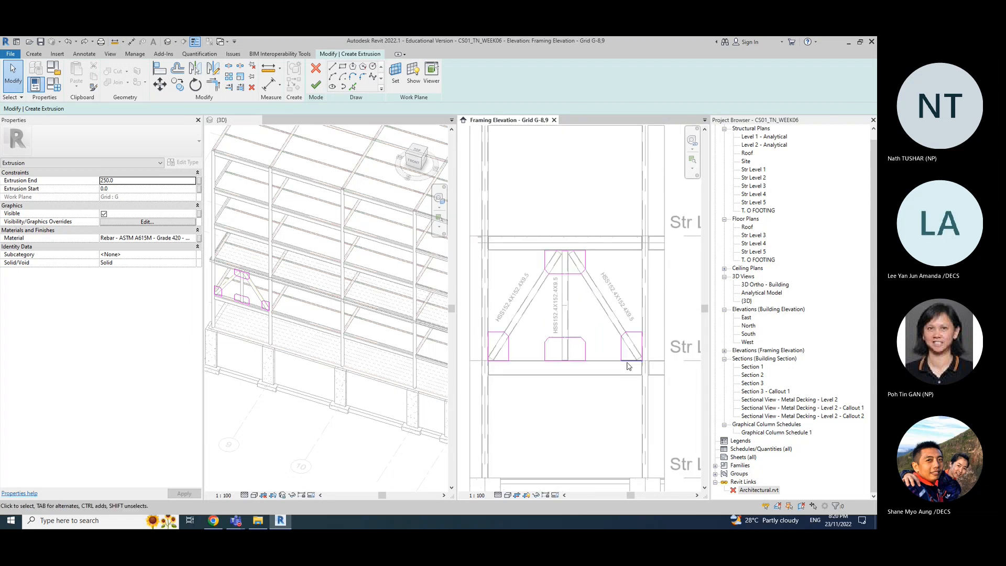
scroll(539, 359, up, 2)
click(574, 363)
click(587, 374)
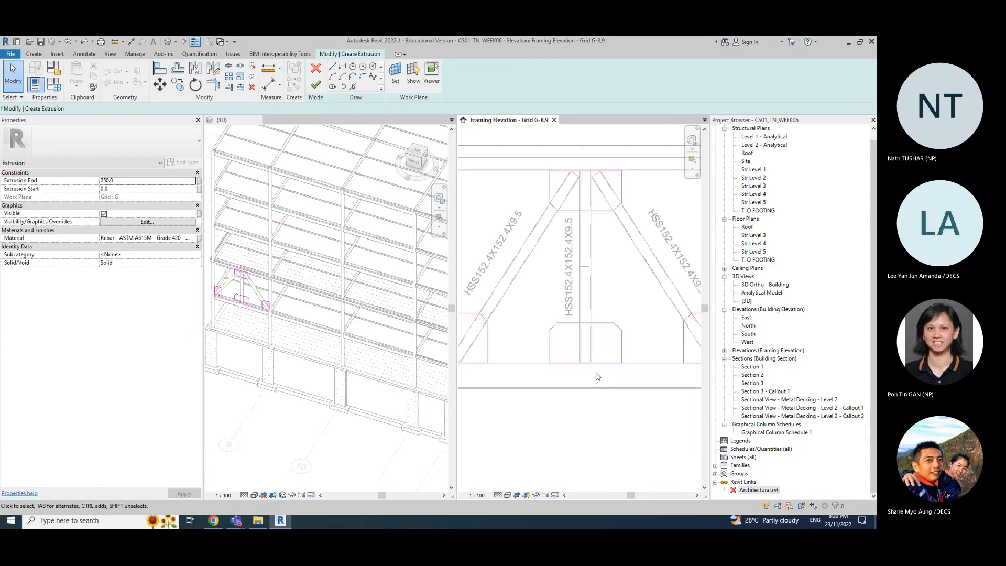
click(605, 364)
click(620, 421)
click(569, 363)
drag(585, 363, 621, 362)
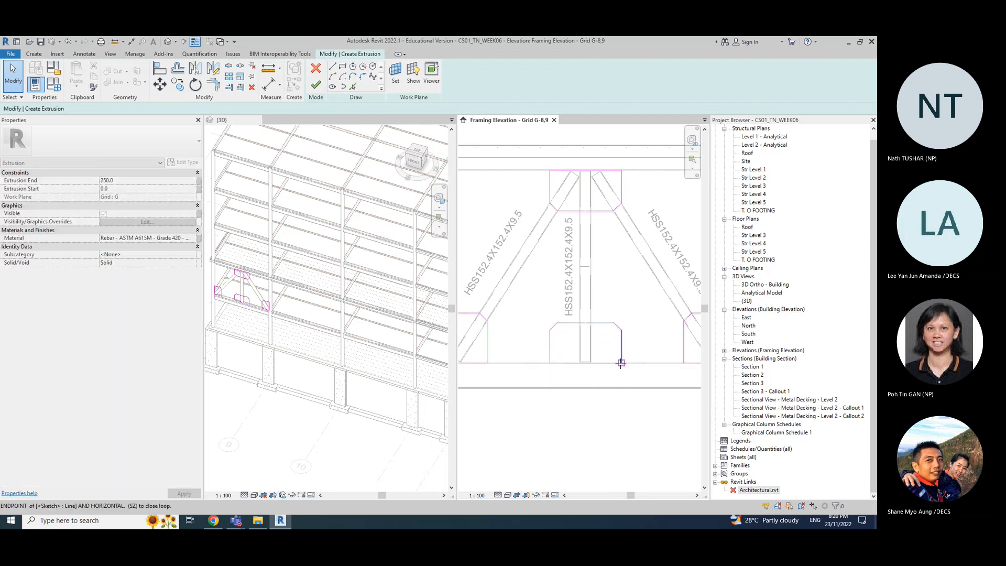
Step: Delete the duplicate half segments of the upper gusset plate's top and bottom edges and extend the remaining lines to the opposite corners
click(601, 171)
key(Delete)
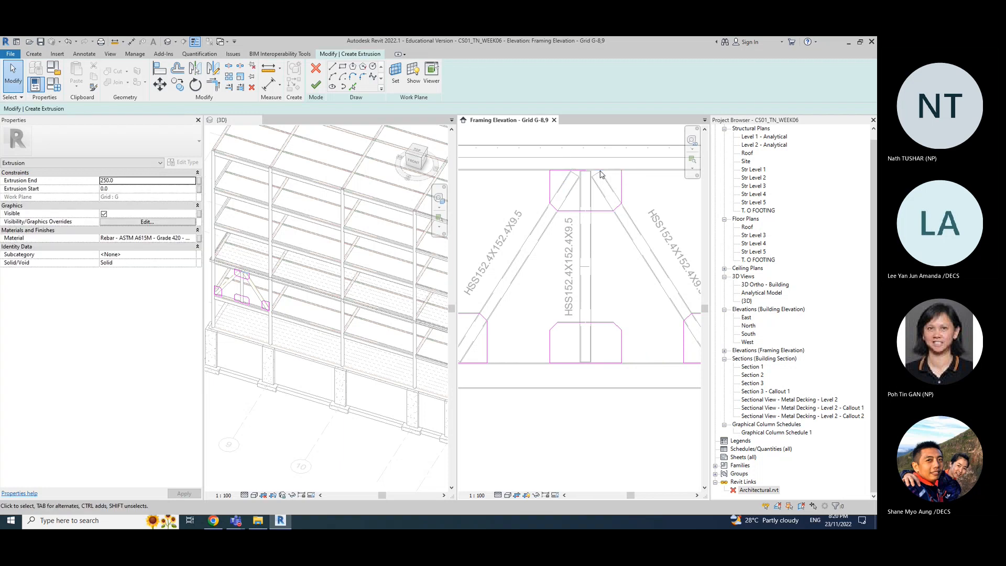
click(571, 170)
drag(586, 172, 622, 171)
click(597, 211)
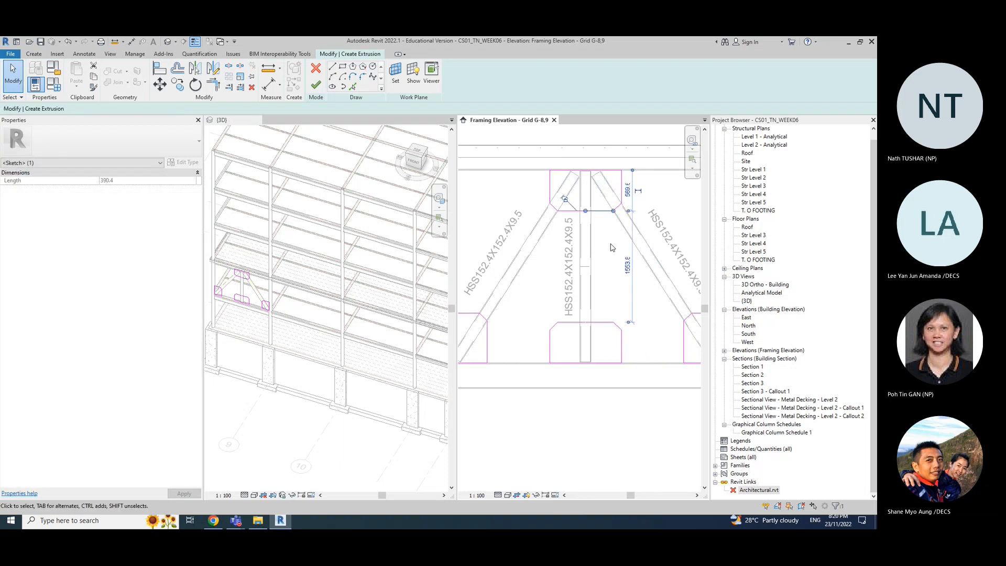
key(Delete)
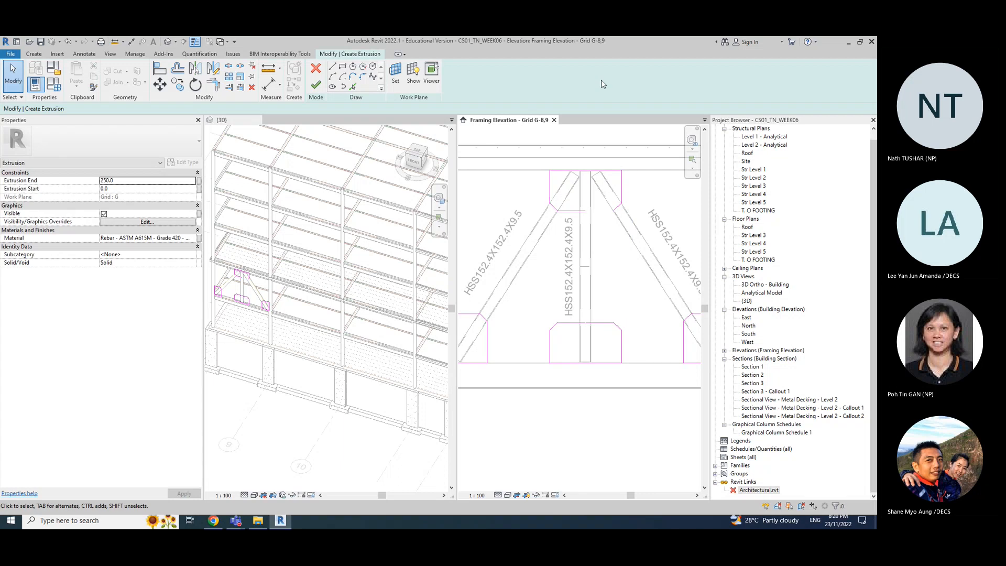
click(576, 211)
drag(585, 210, 613, 211)
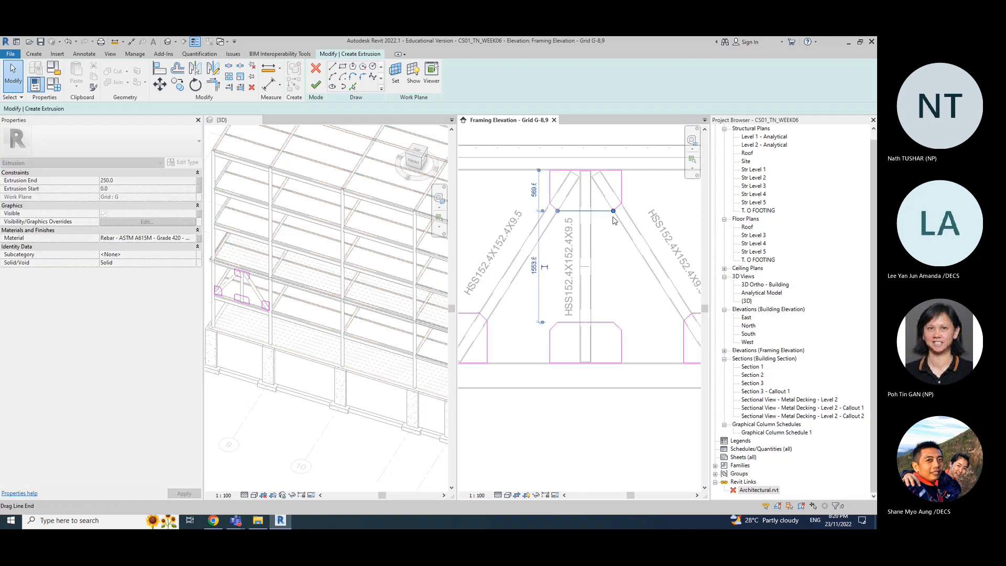
Step: Delete half of the lower middle gusset plate's top edge and extend the remaining line to meet the opposite chamfer
click(602, 322)
key(Delete)
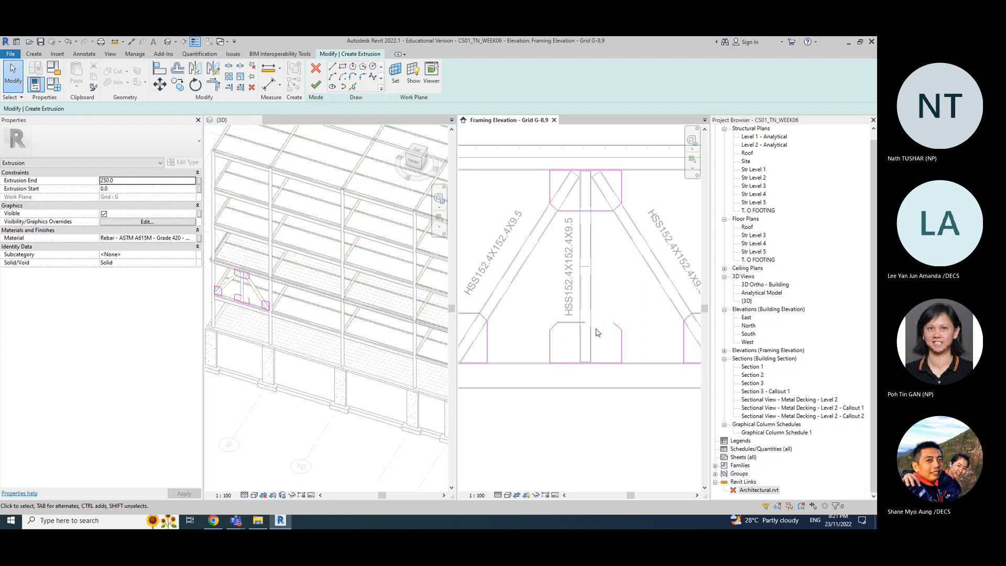
click(570, 322)
drag(585, 322, 612, 322)
scroll(613, 324, up, 2)
scroll(614, 325, up, 3)
click(611, 319)
drag(618, 318, 615, 319)
scroll(603, 360, down, 4)
scroll(629, 332, down, 3)
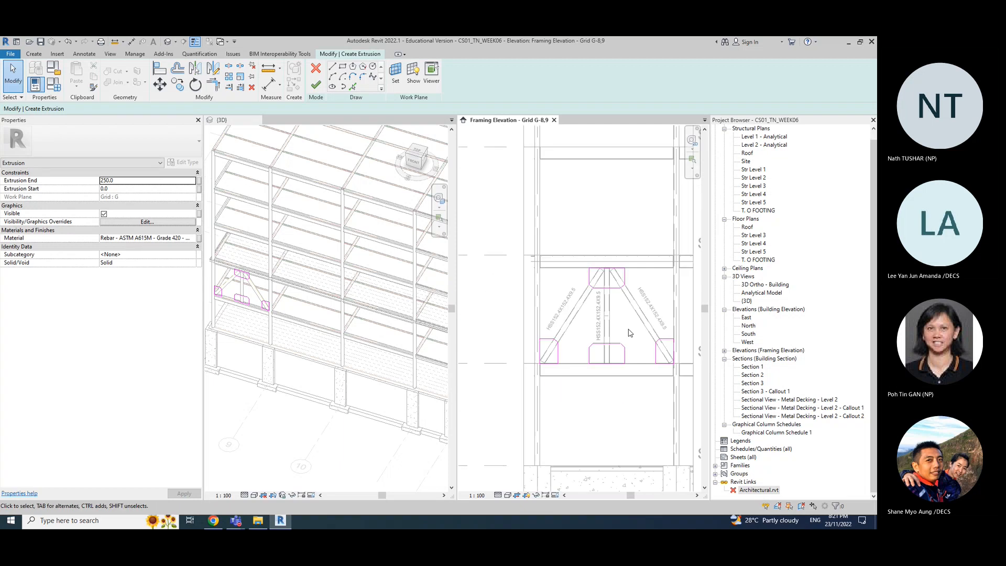
Step: Finish the gusset plate extrusion sketch, compare the 3D view with the framing elevation, and finish the in-place model
click(315, 85)
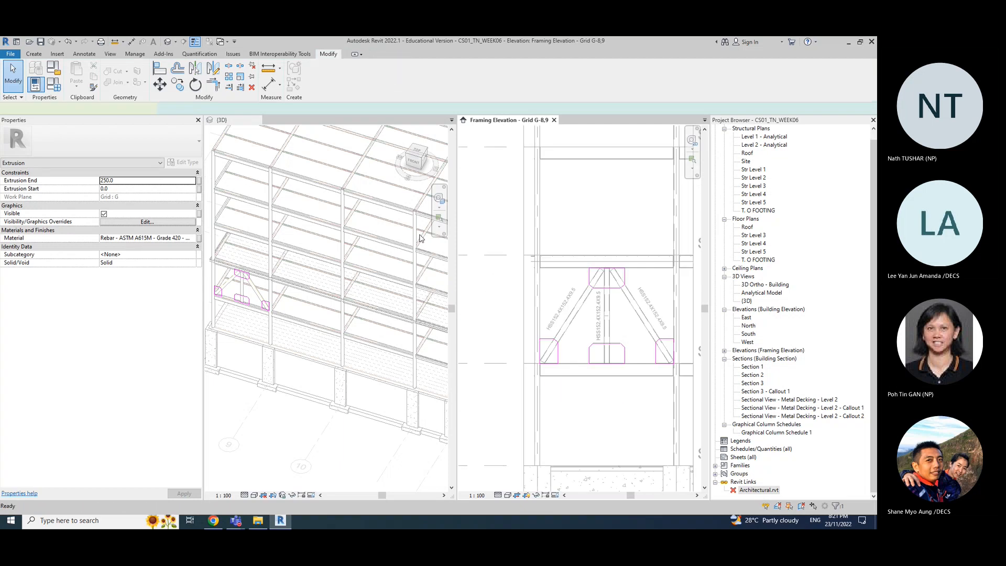
click(640, 422)
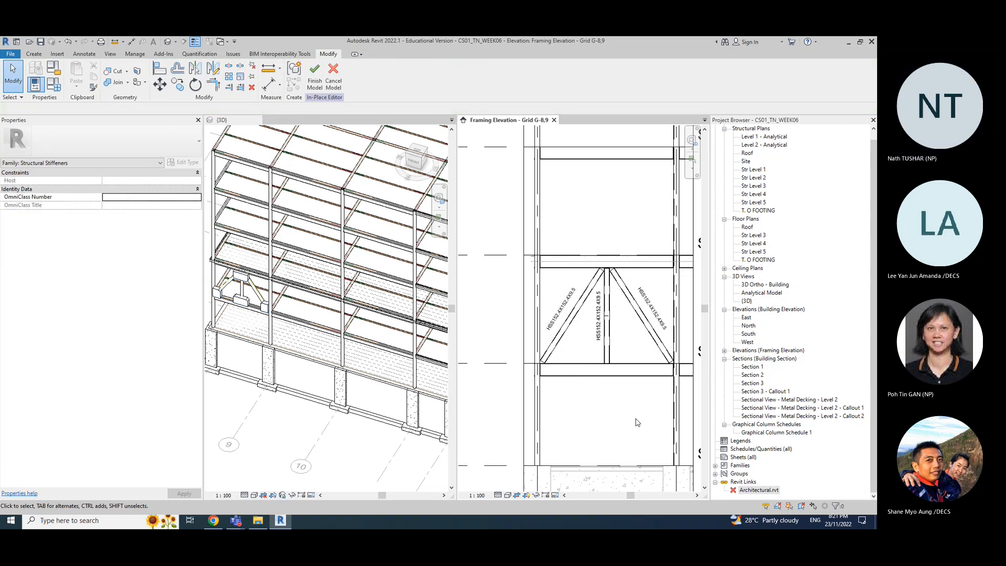
middle_drag(634, 422, 611, 425)
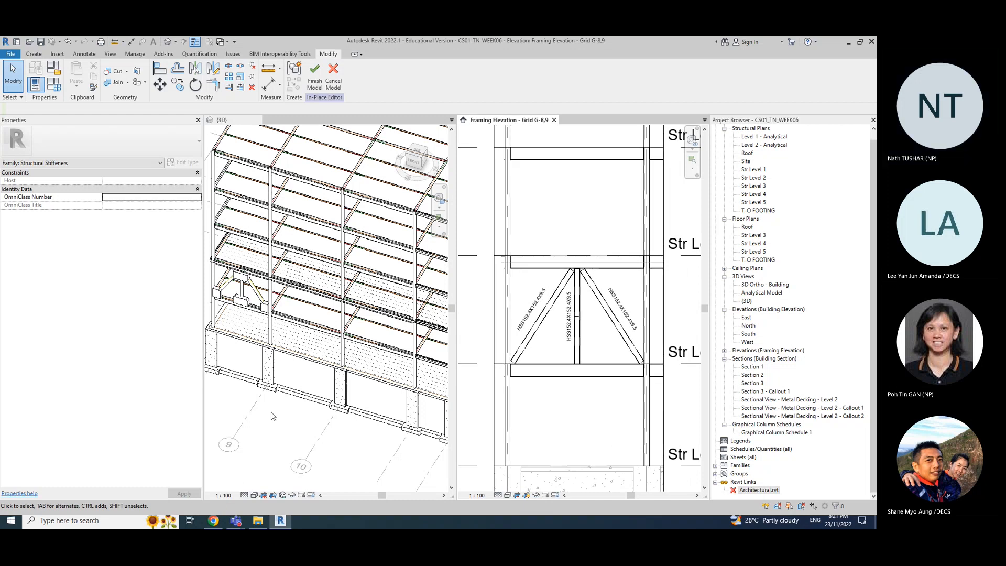
scroll(272, 416, down, 2)
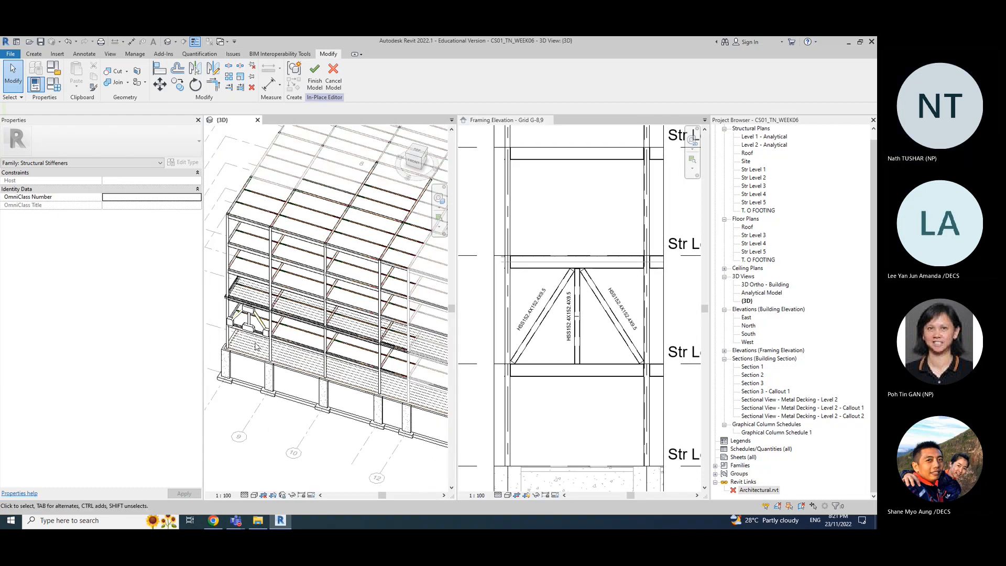
scroll(255, 344, down, 2)
middle_drag(309, 439, 279, 431)
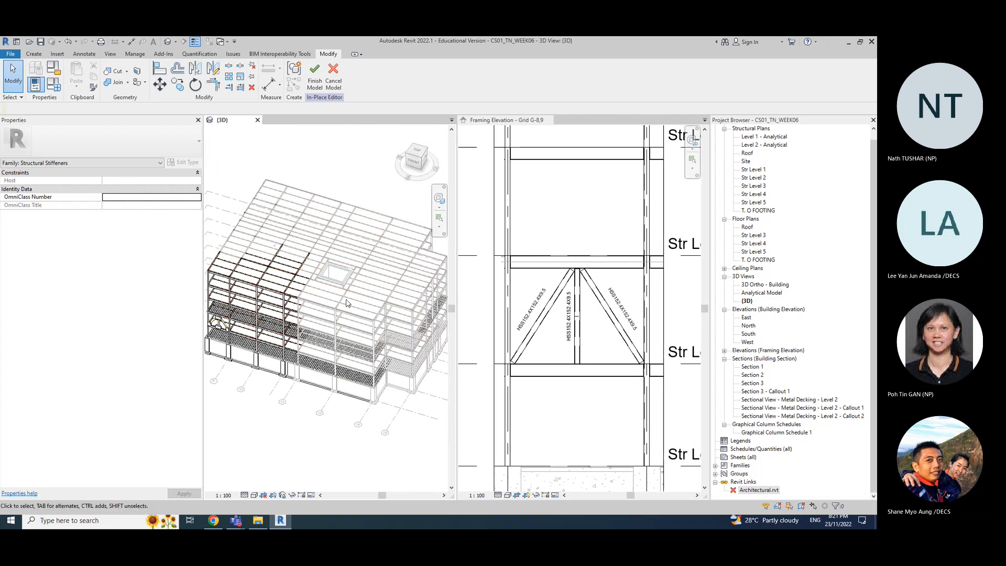
click(547, 217)
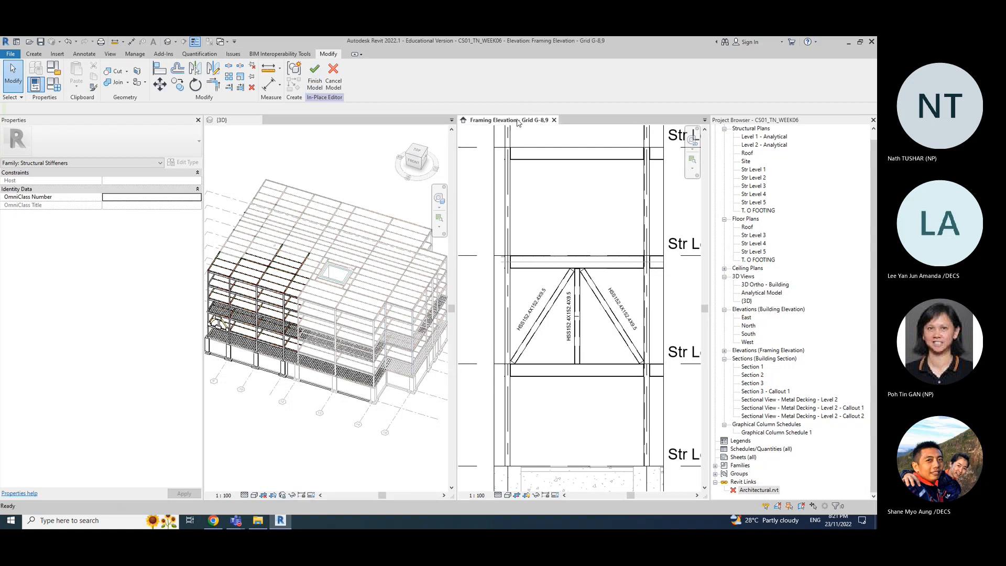
click(314, 84)
Step: Switch the 3D view's visual style to Wireframe and set it back to Hidden Line
click(348, 195)
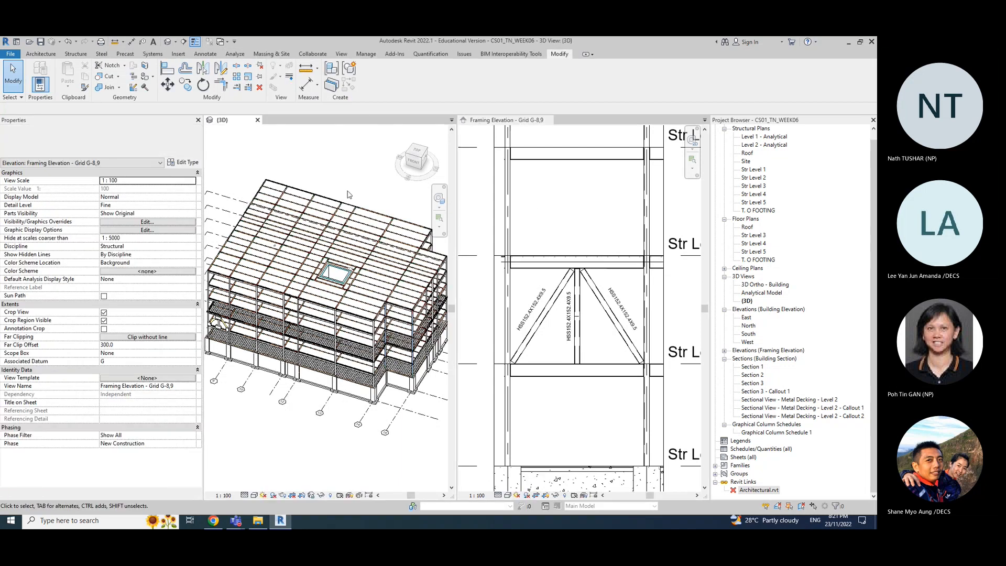
click(254, 496)
click(265, 449)
click(255, 496)
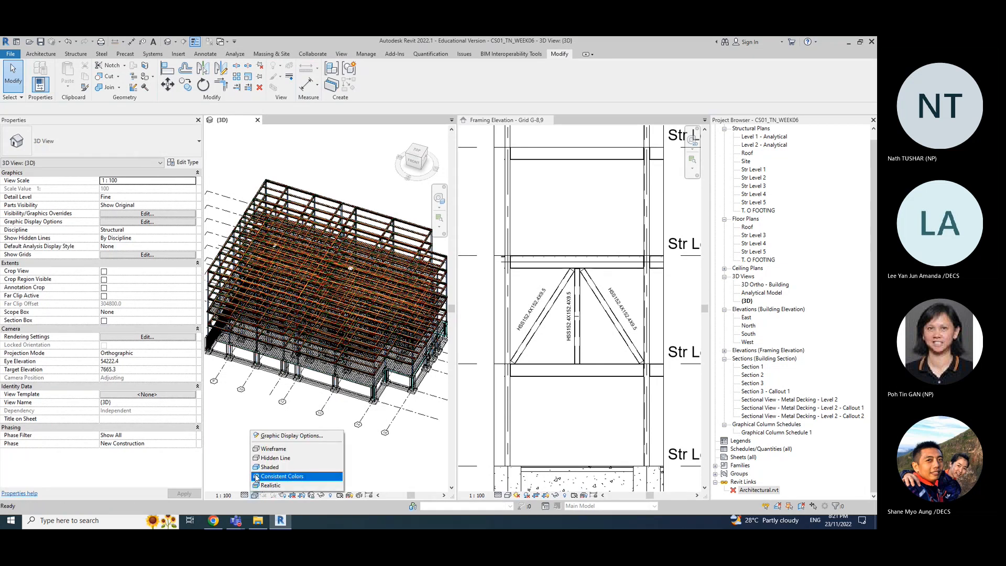
click(270, 458)
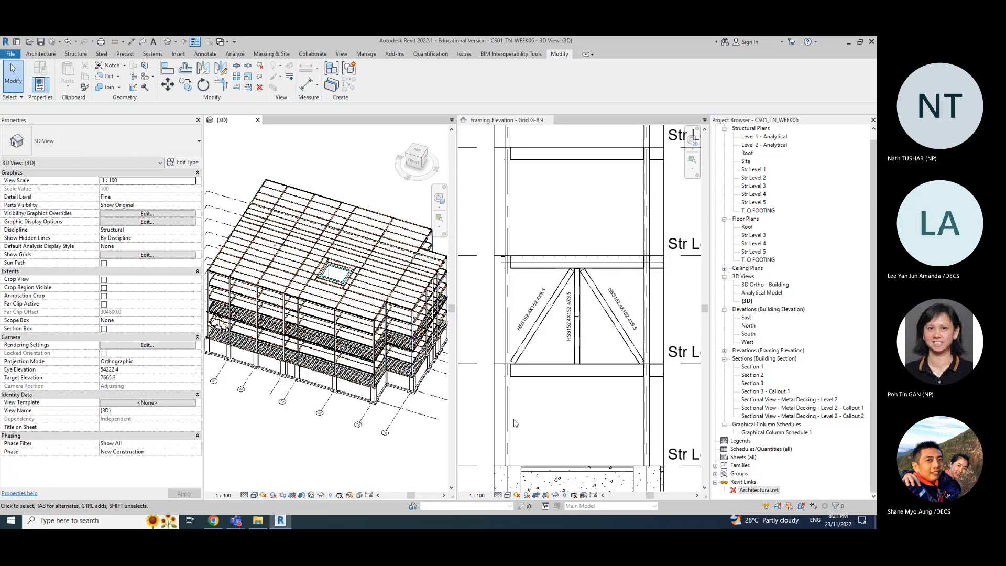
Step: Select the gusset plate stiffeners in the 3D view and turn on Moves With Nearby Elements
click(580, 423)
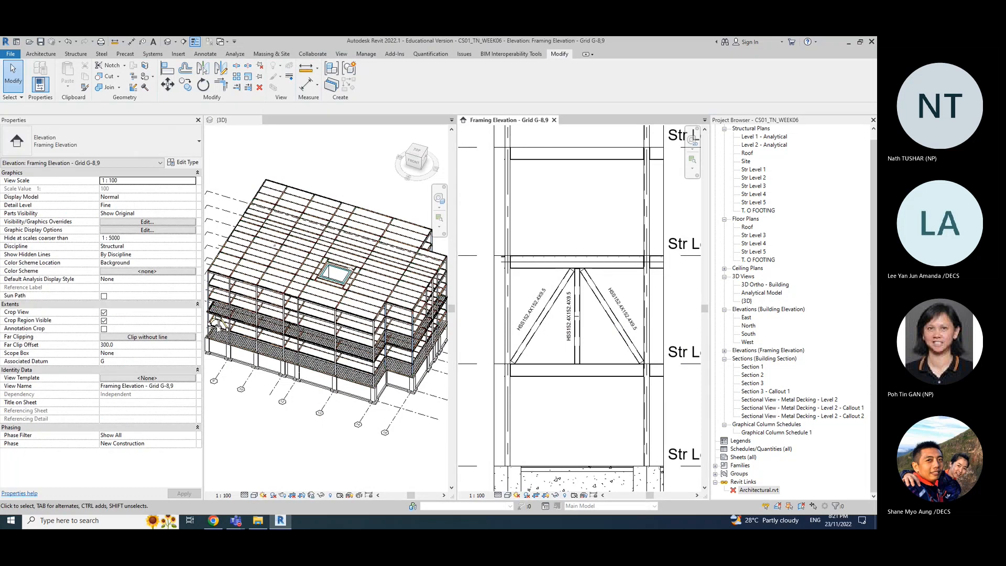
scroll(219, 323, up, 3)
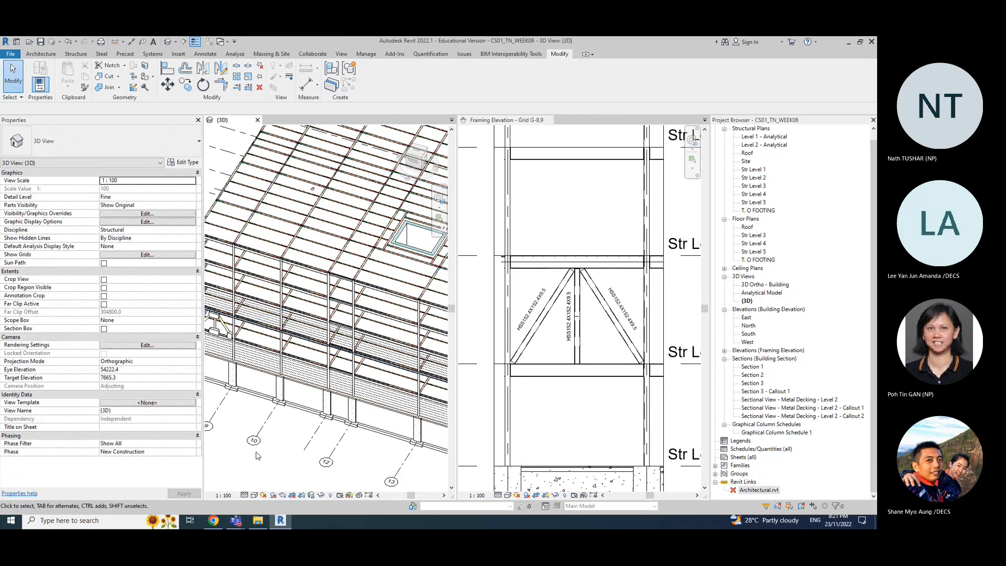
middle_drag(257, 456, 322, 467)
shift+middle_drag(262, 417, 292, 340)
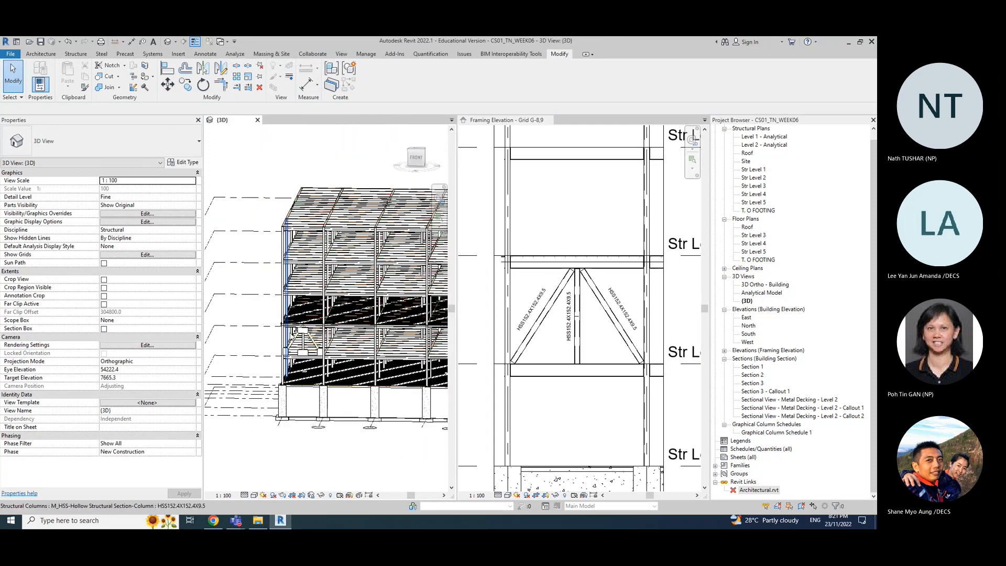
scroll(295, 331, up, 2)
scroll(298, 325, up, 2)
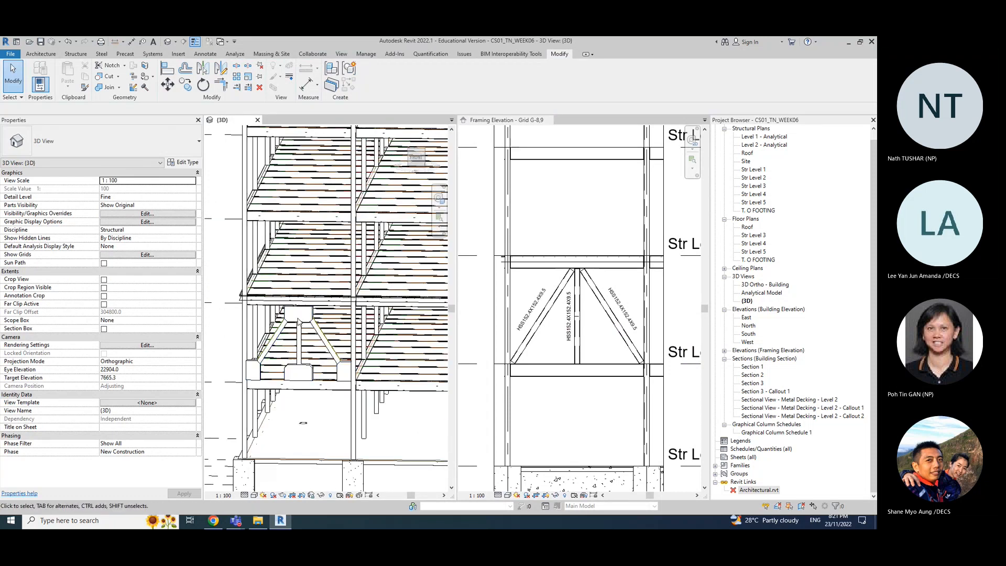
click(296, 325)
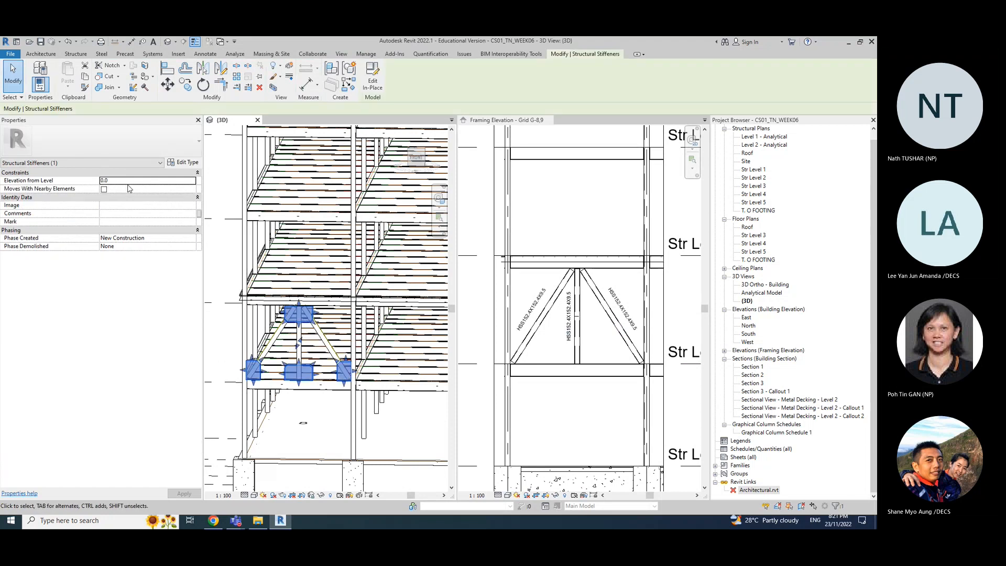
click(104, 189)
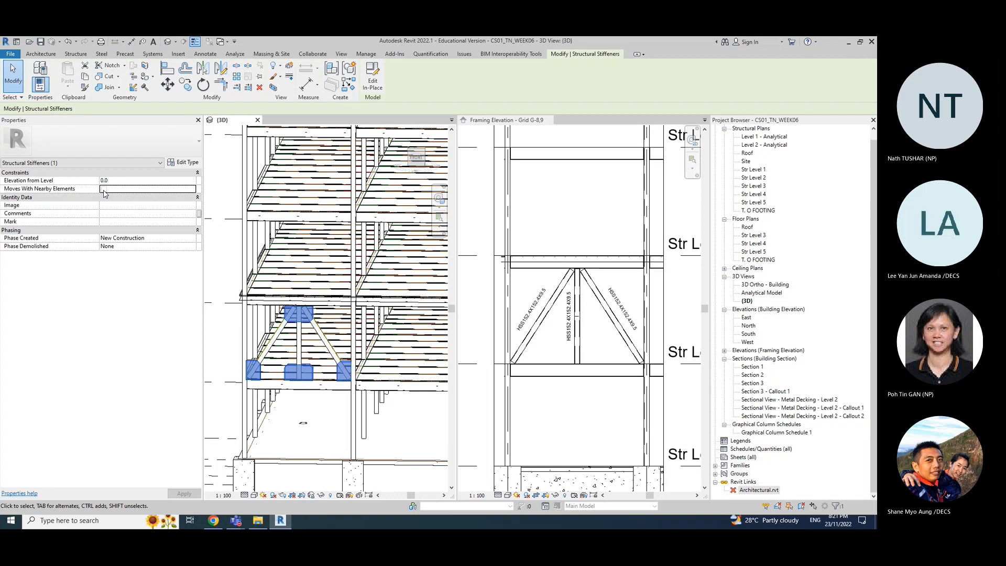
click(136, 205)
click(193, 205)
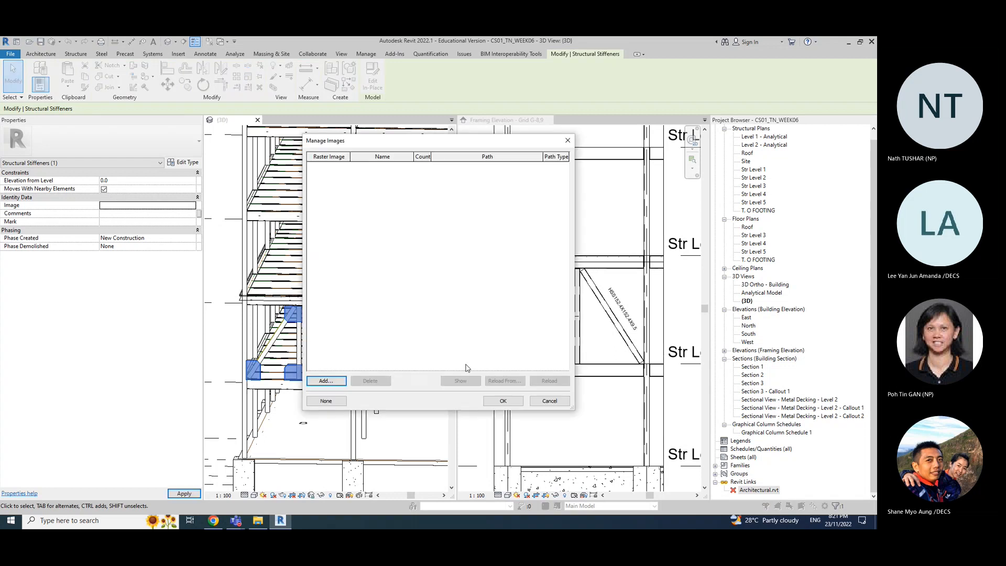
click(548, 399)
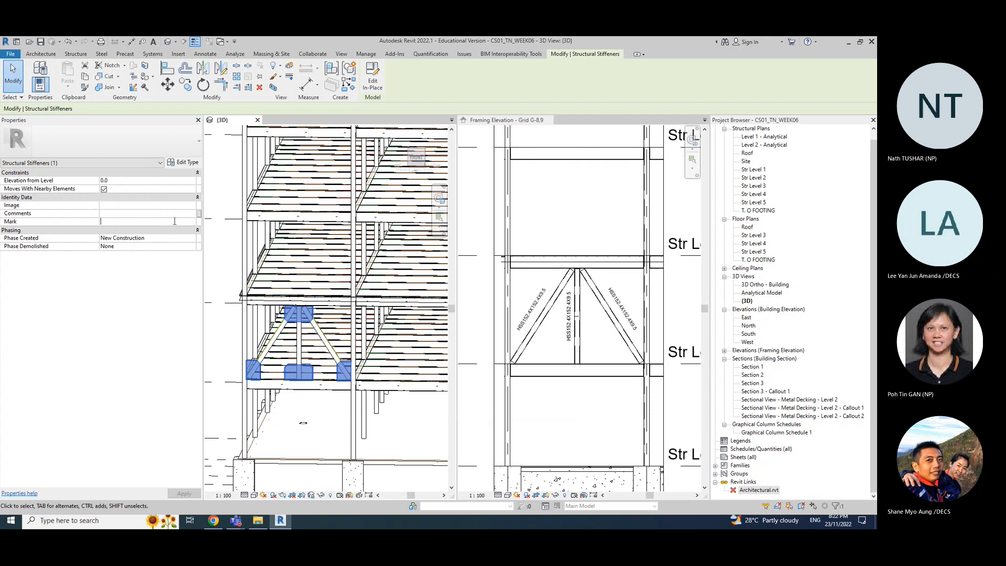
Step: Set the created phase of the bracing's structural stiffener plates to Existing and deselect them
click(156, 239)
click(155, 240)
click(153, 251)
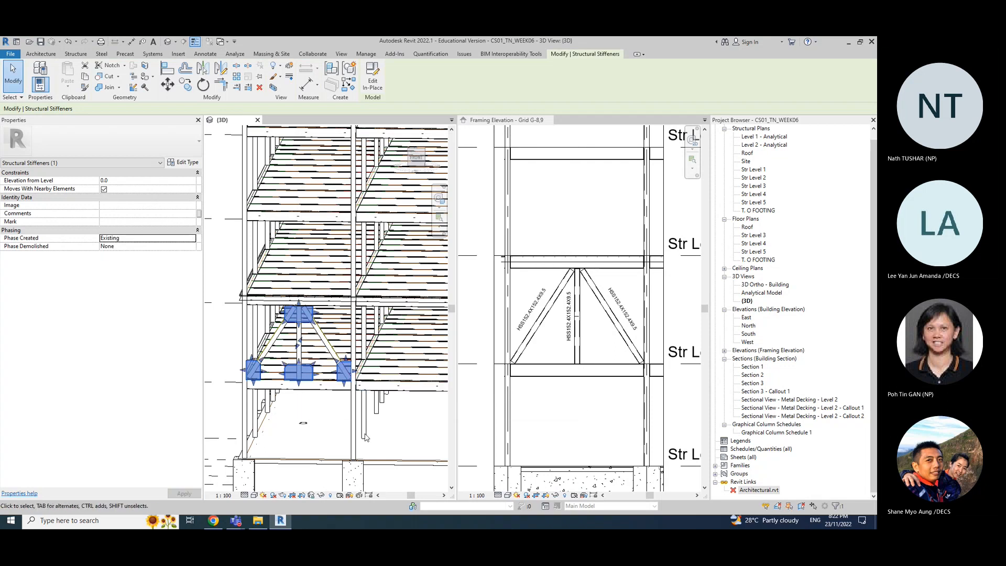
click(294, 429)
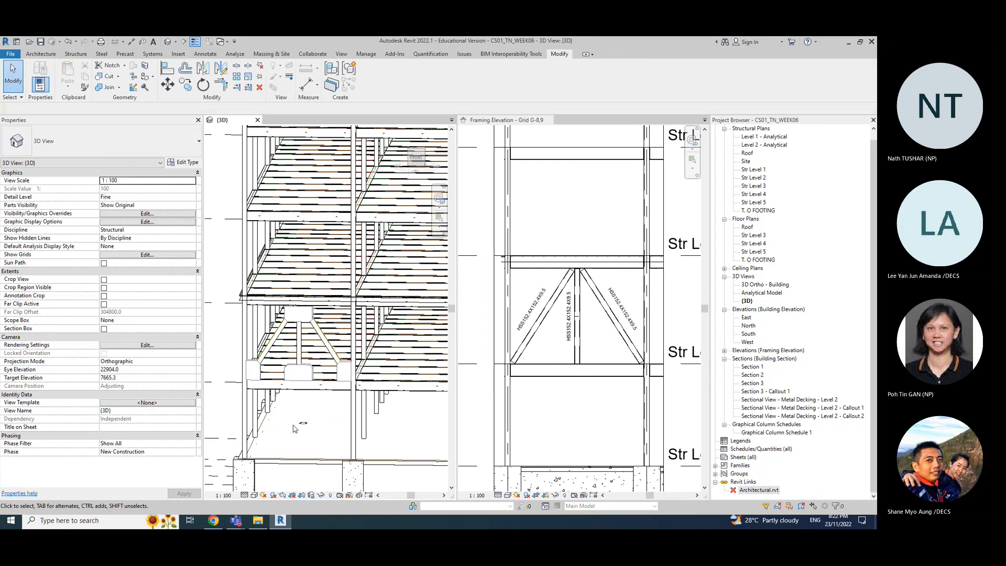
Step: Set the stiffener plates' created phase back to New Construction and keep their demolished phase at None
click(310, 372)
click(150, 238)
click(149, 238)
click(130, 254)
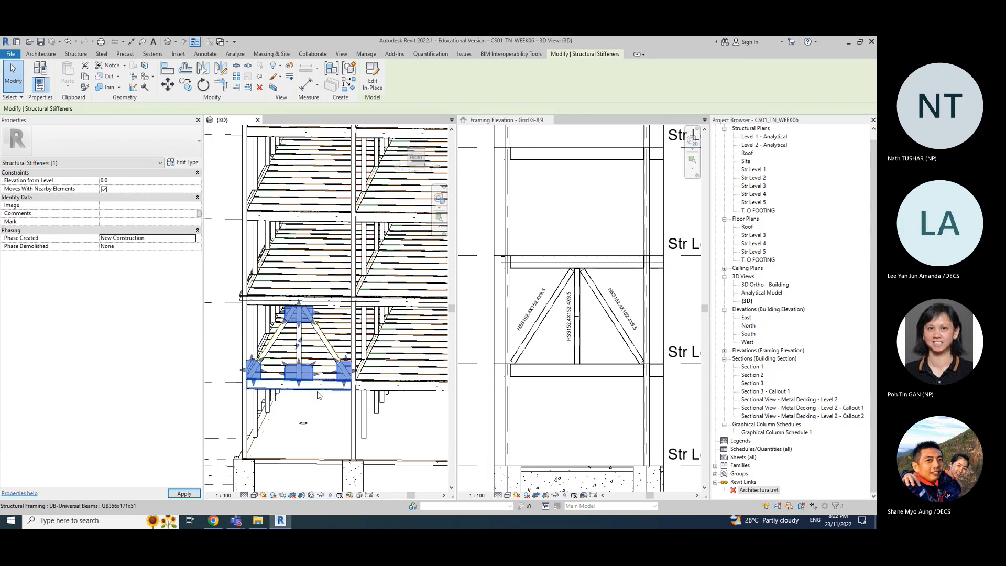
click(193, 247)
click(193, 247)
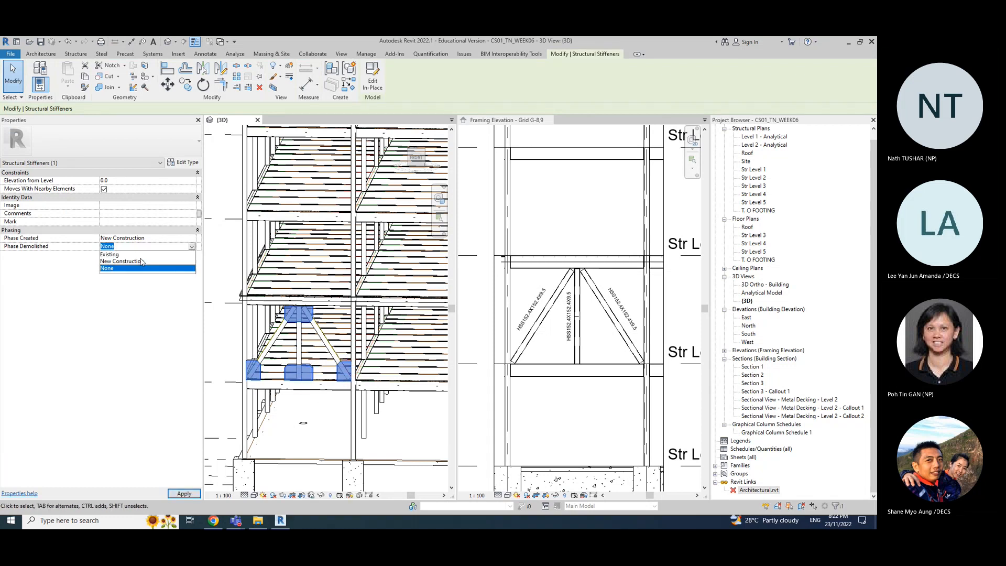
click(125, 303)
click(184, 493)
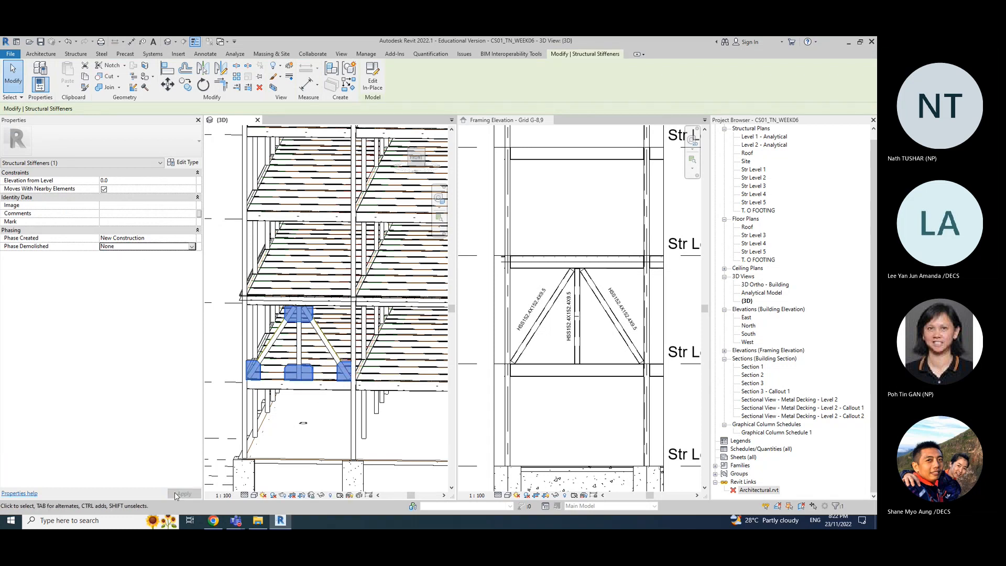
Step: Open the visibility/graphic overrides of the Grid G-8,9 framing elevation and check the transparency override of the Structural Stiffeners category
click(560, 406)
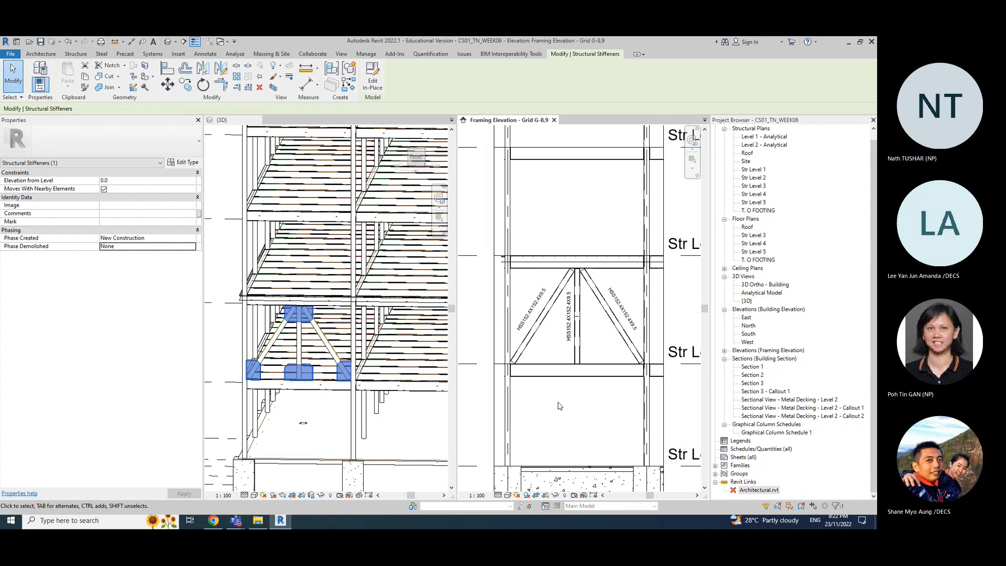
scroll(616, 402, up, 3)
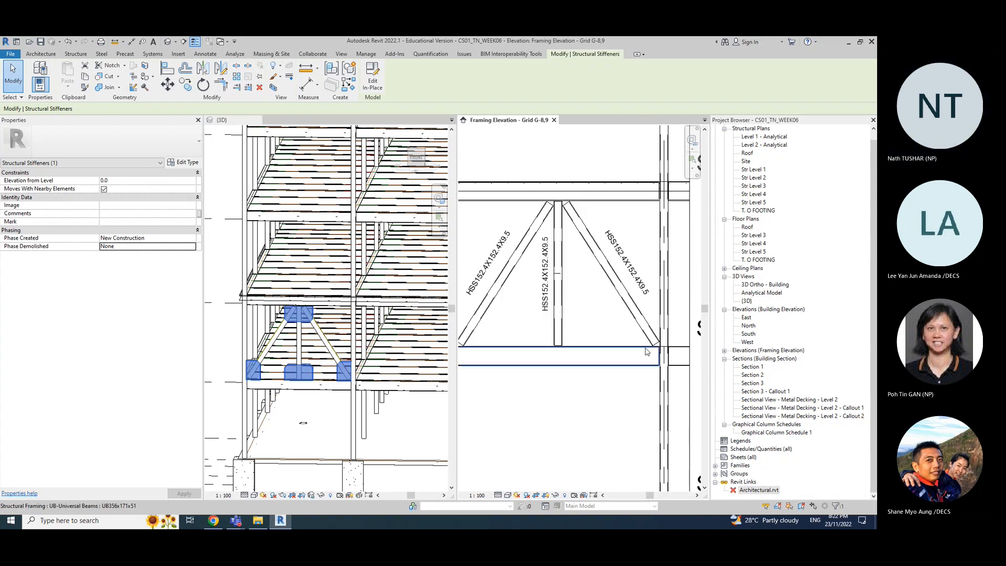
scroll(623, 395, down, 5)
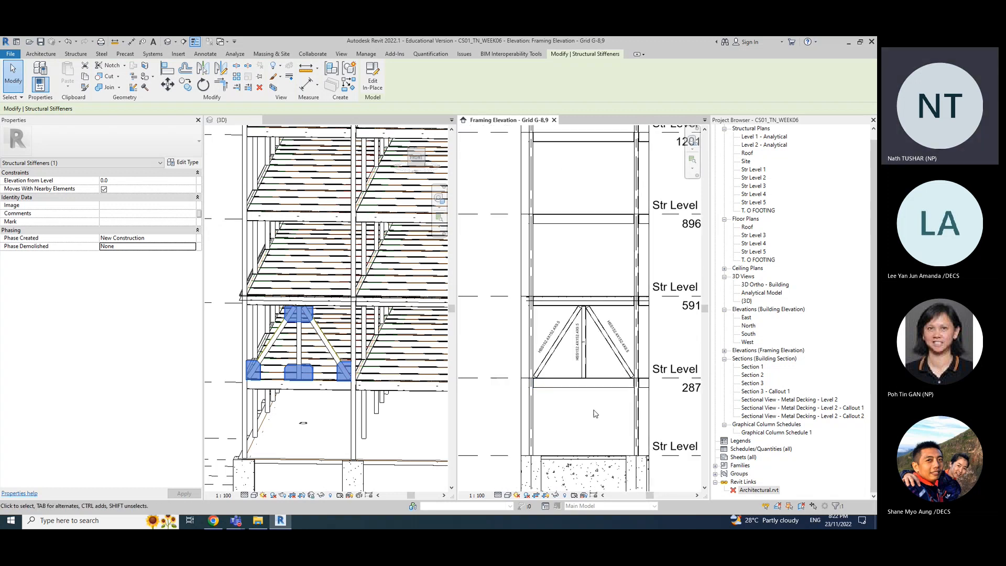
middle_drag(591, 413, 593, 411)
click(594, 411)
key(v)
key(g)
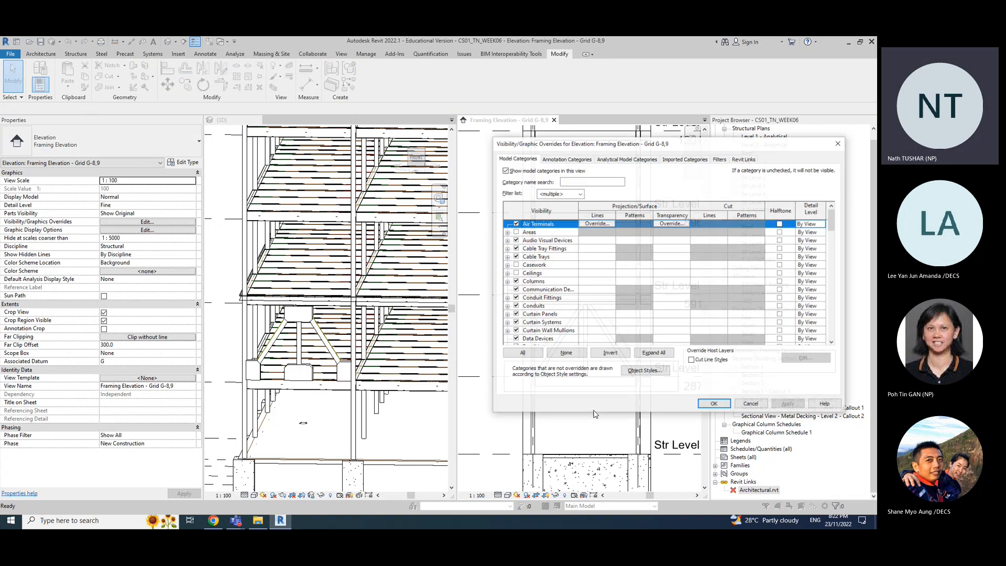
drag(648, 141, 331, 158)
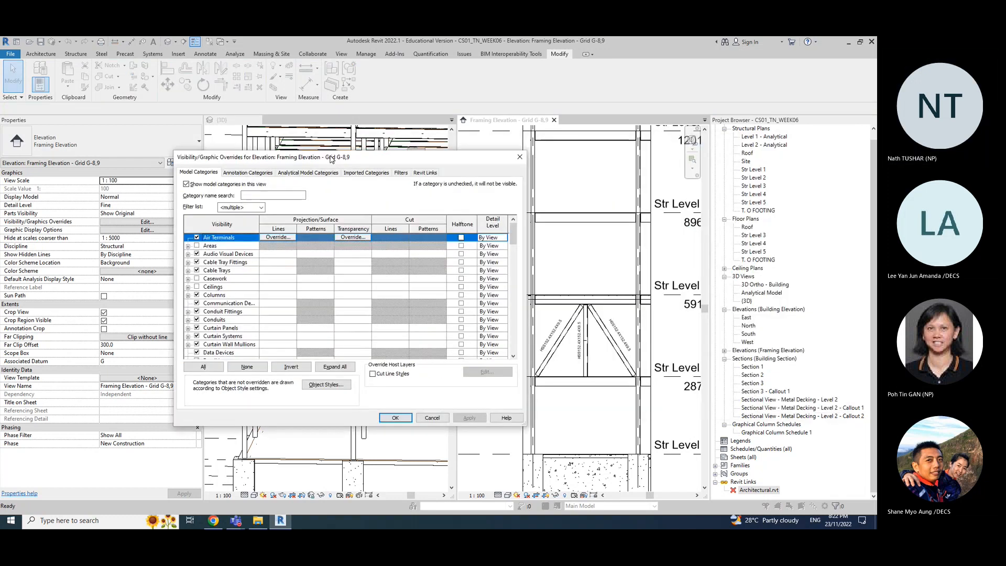
scroll(257, 317, down, 9)
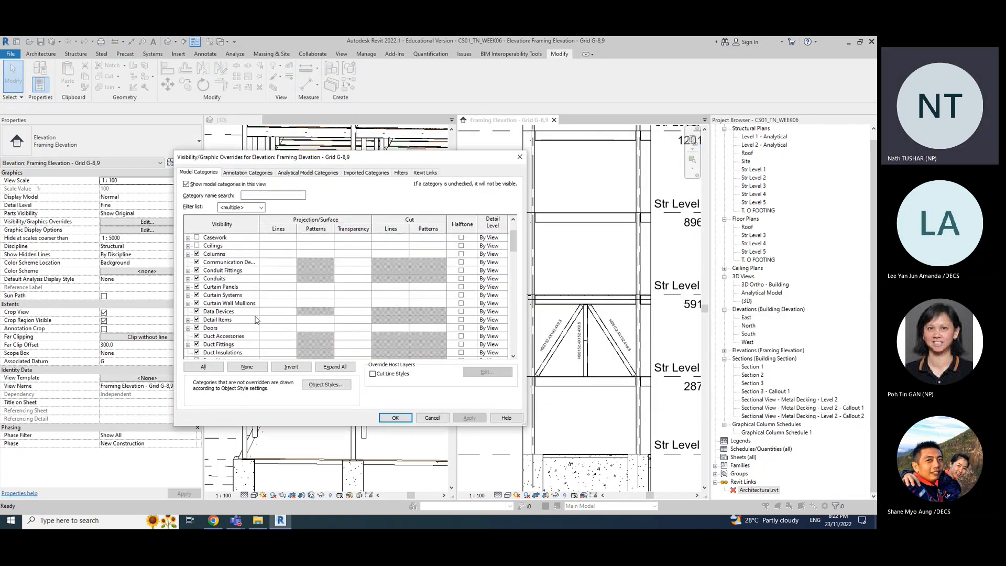
scroll(255, 318, down, 8)
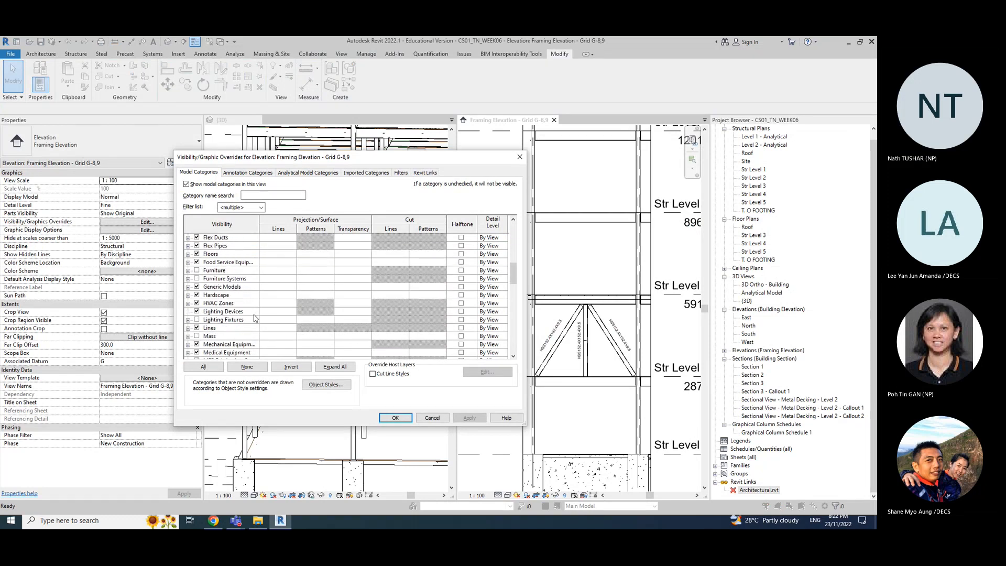
scroll(255, 318, down, 6)
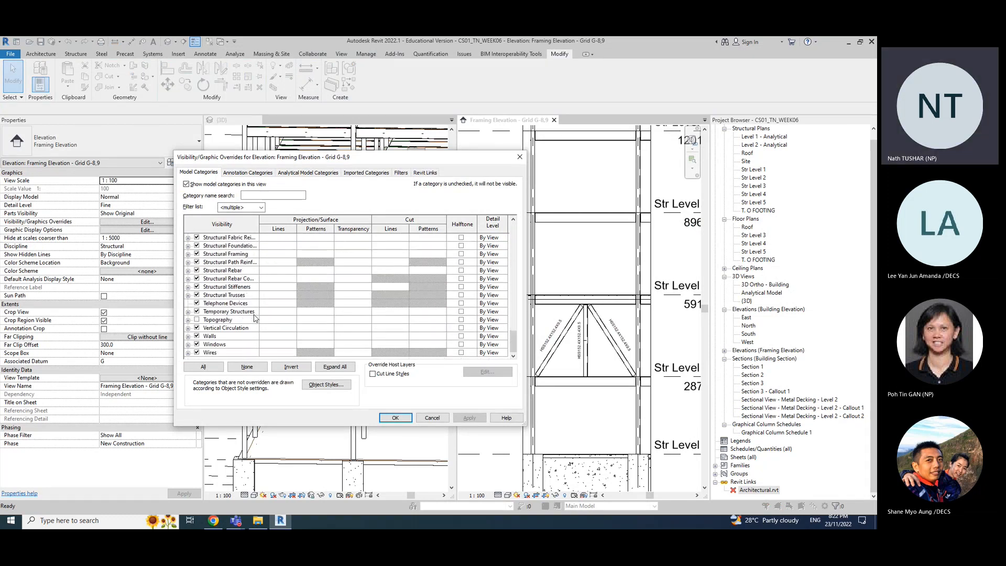
click(222, 288)
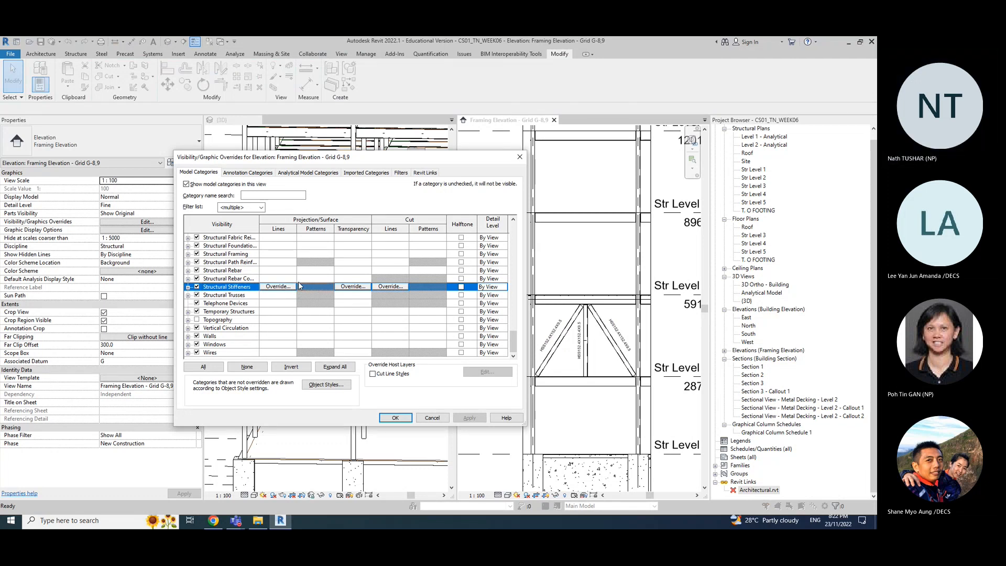
click(352, 286)
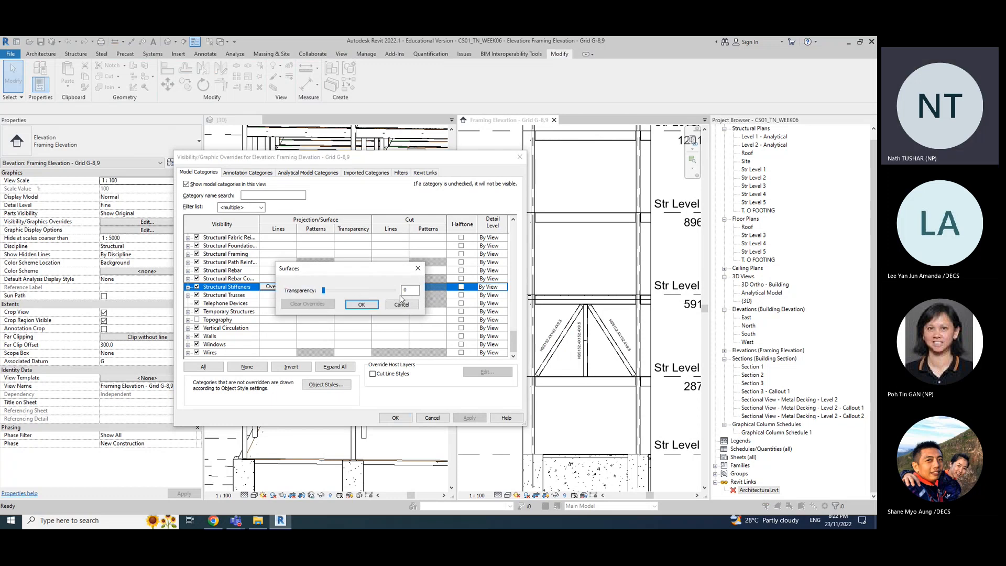
click(348, 300)
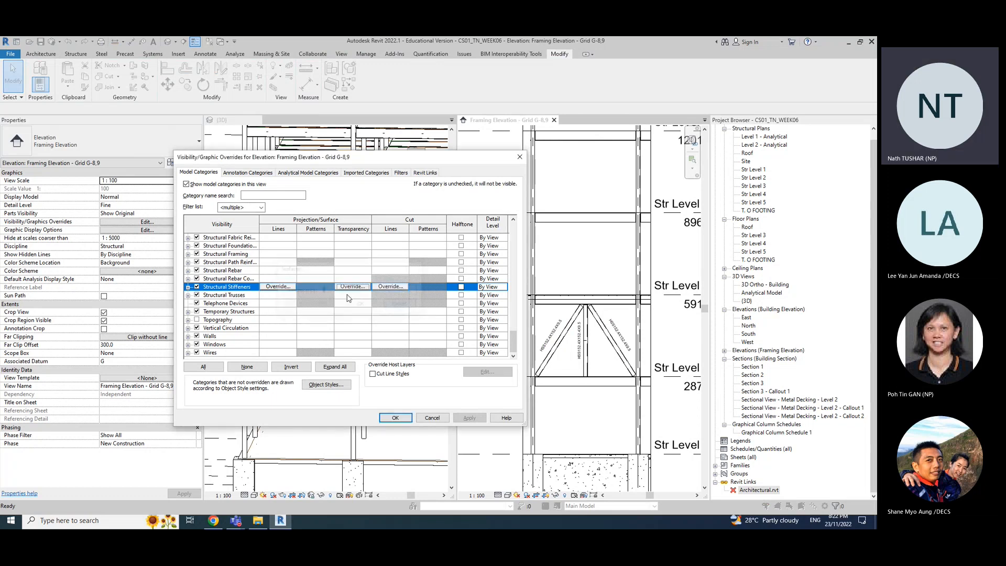
Step: Override the projection lines of Structural Stiffeners in the elevation with the Aligning Line pattern, red colour and weight 9
click(278, 286)
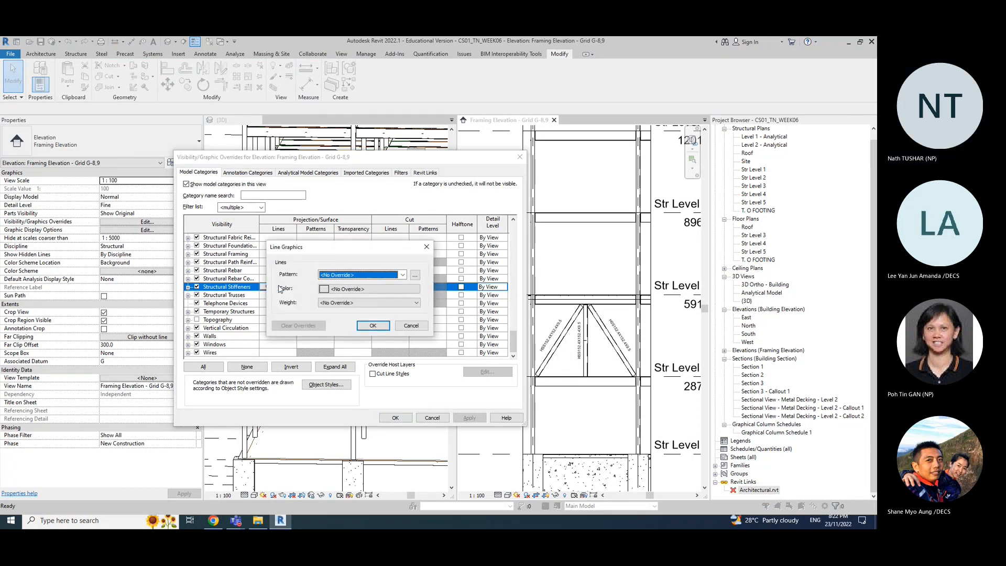
click(403, 276)
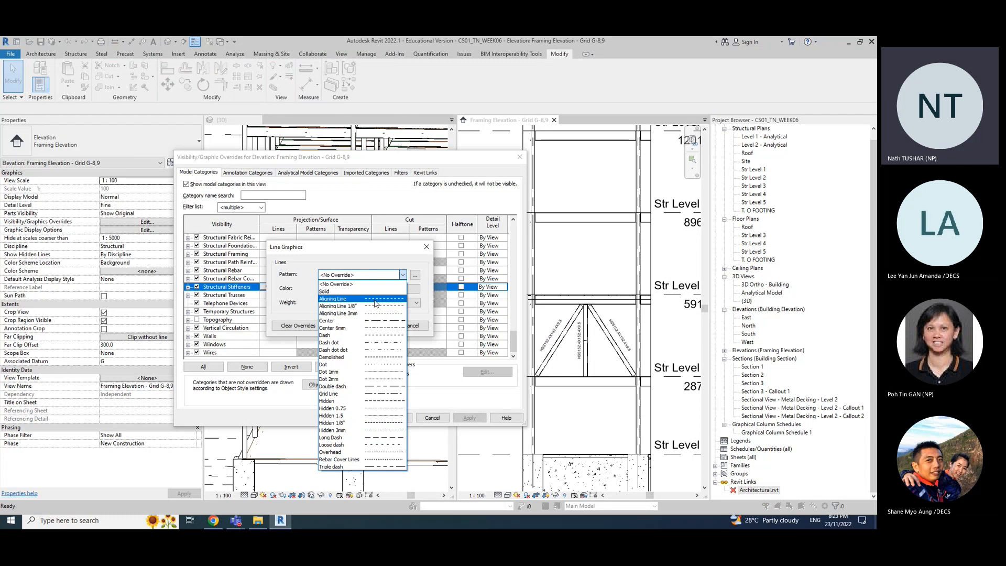
click(375, 300)
click(370, 288)
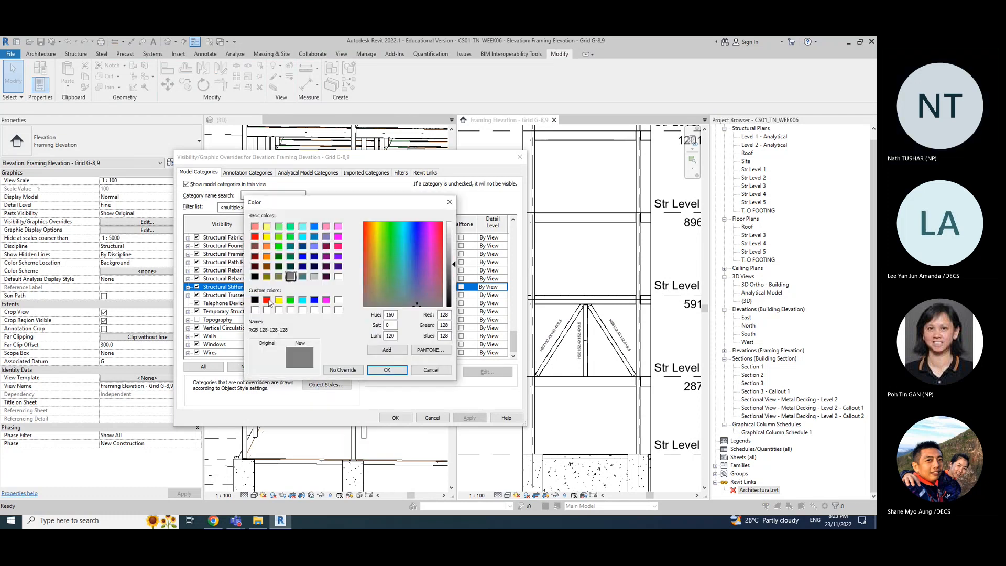
click(257, 237)
click(385, 367)
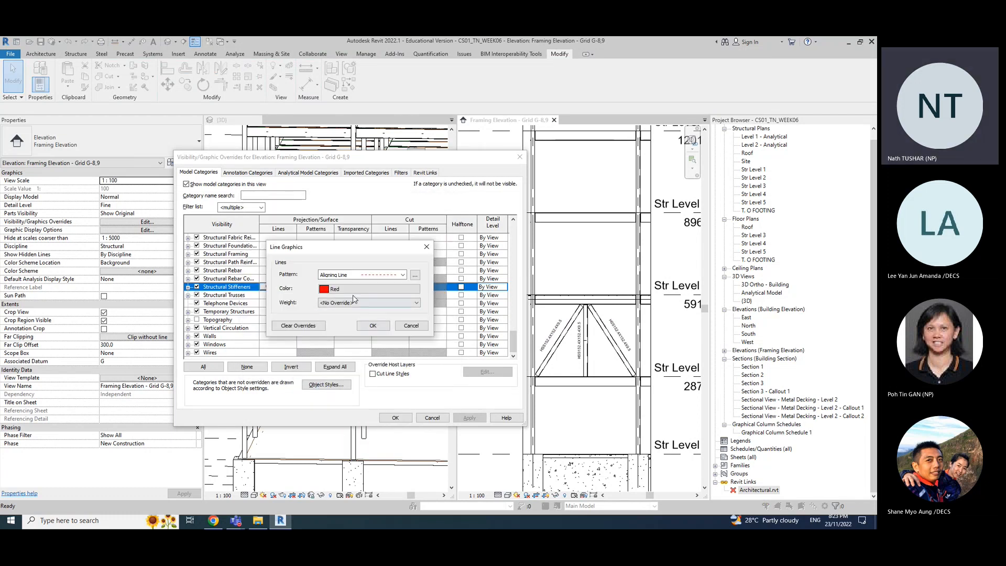
click(354, 301)
click(327, 365)
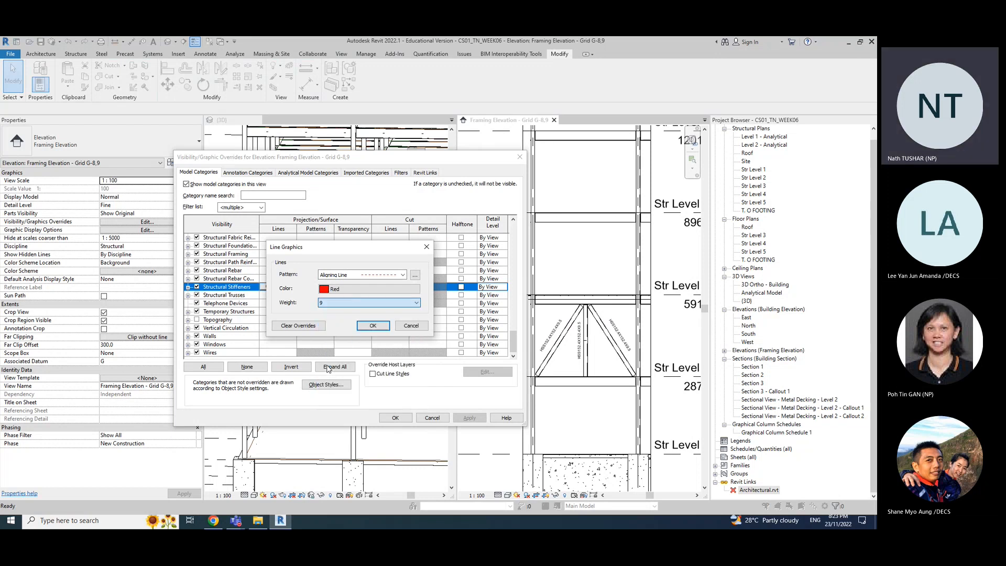
click(373, 325)
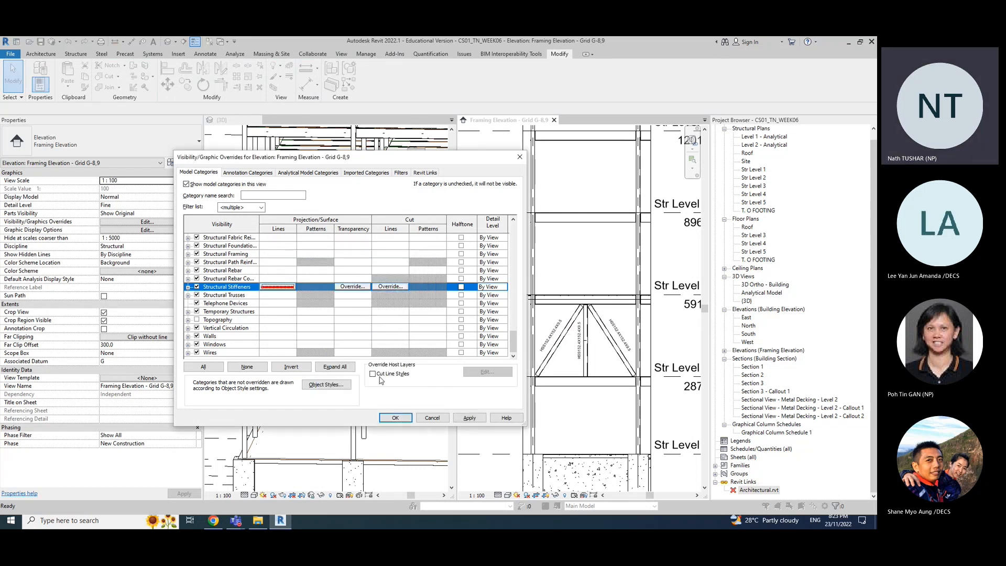
click(402, 420)
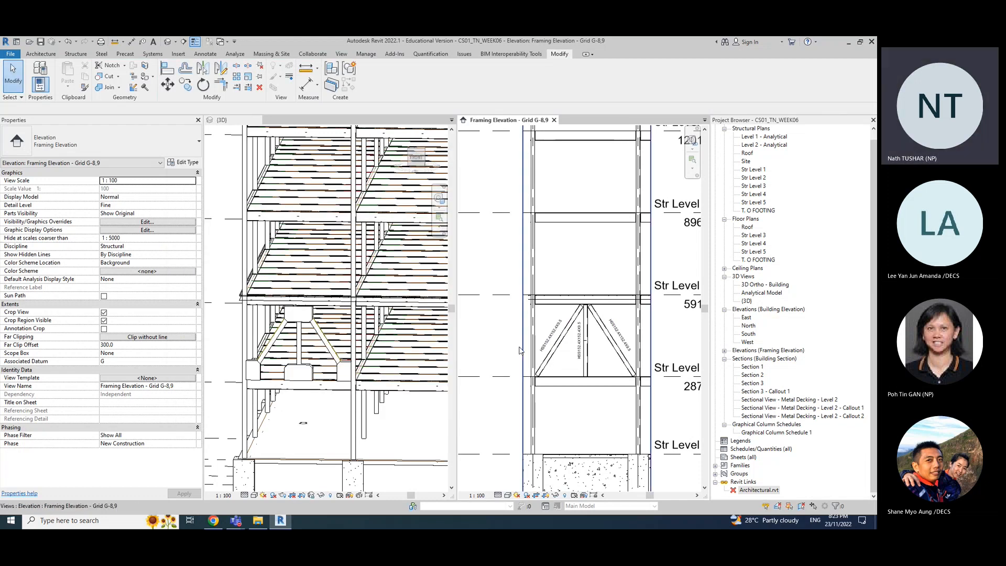
scroll(530, 356, down, 3)
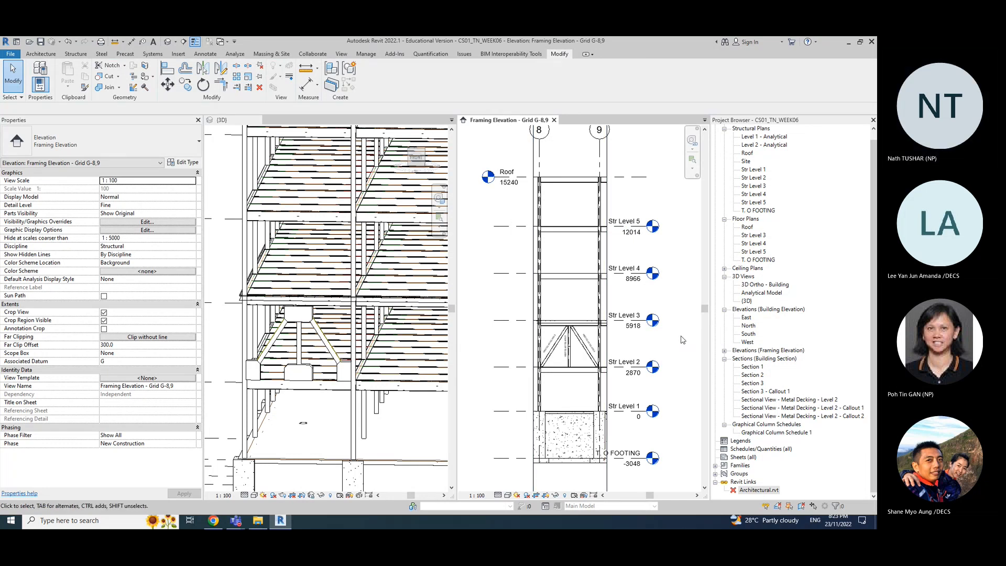
scroll(571, 418, up, 4)
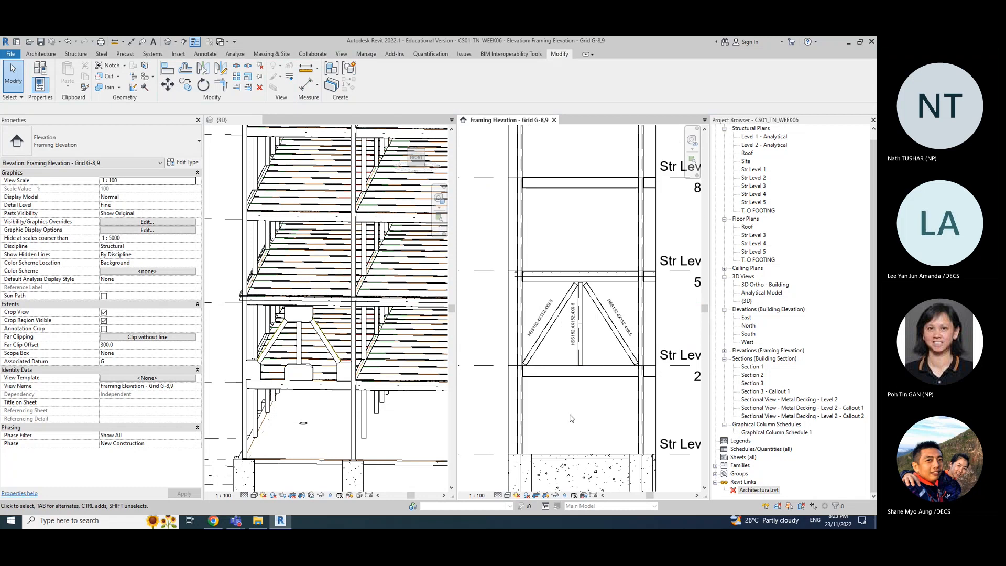
Step: Set the 3D view's visual style to Consistent Colors and inspect the stiffener plates on the bracing
click(411, 442)
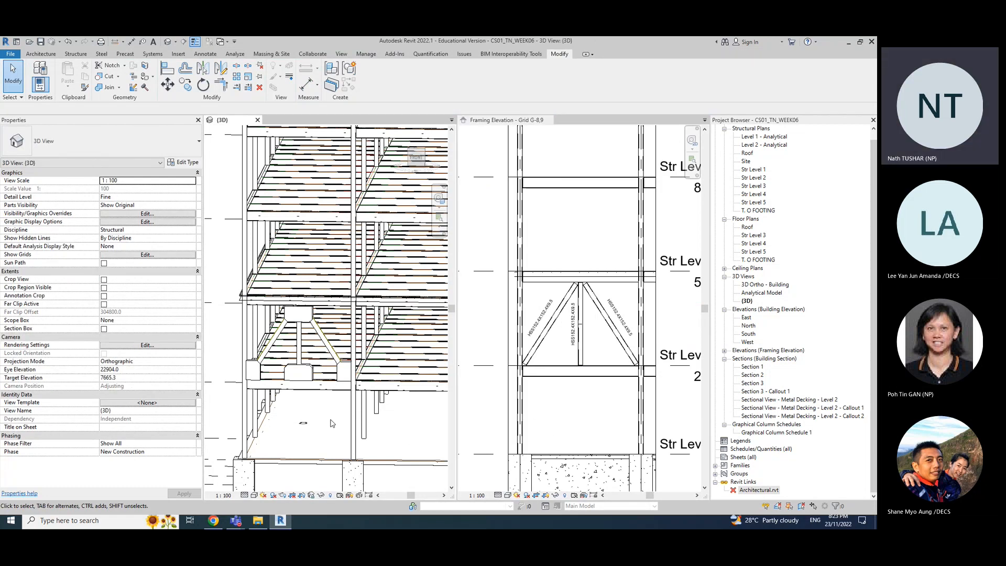
shift+middle_drag(299, 440, 301, 399)
scroll(283, 392, down, 1)
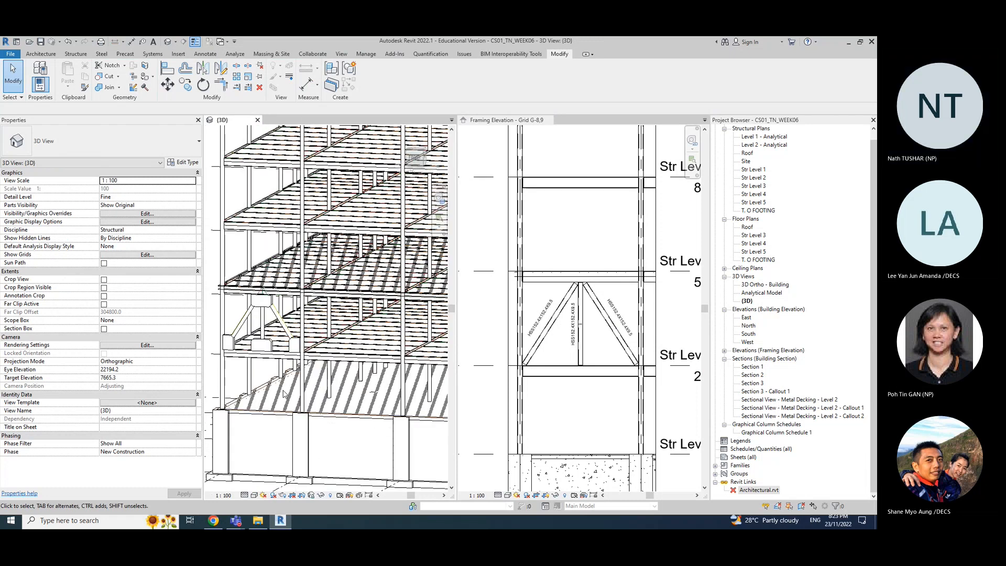
middle_drag(338, 402, 355, 408)
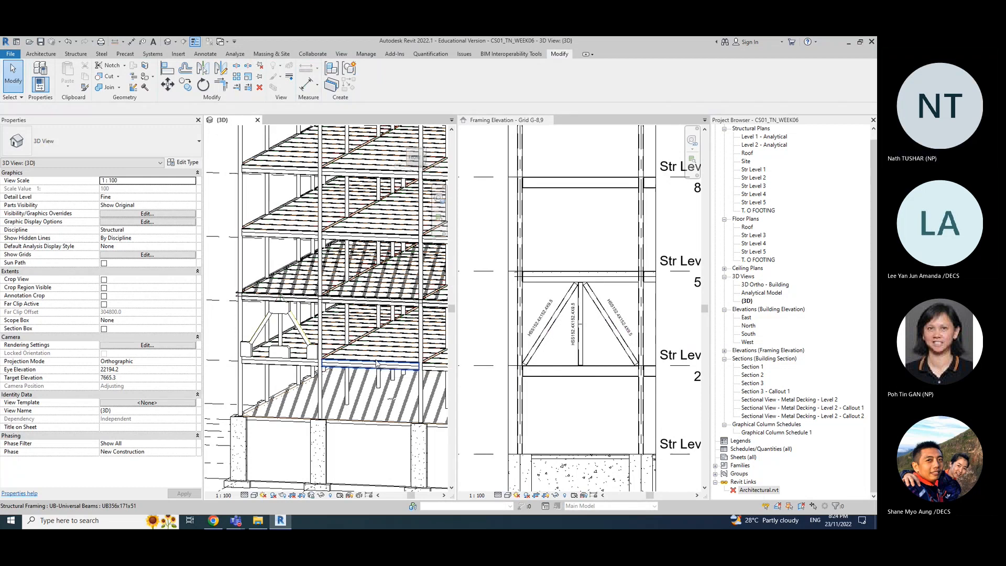
click(254, 495)
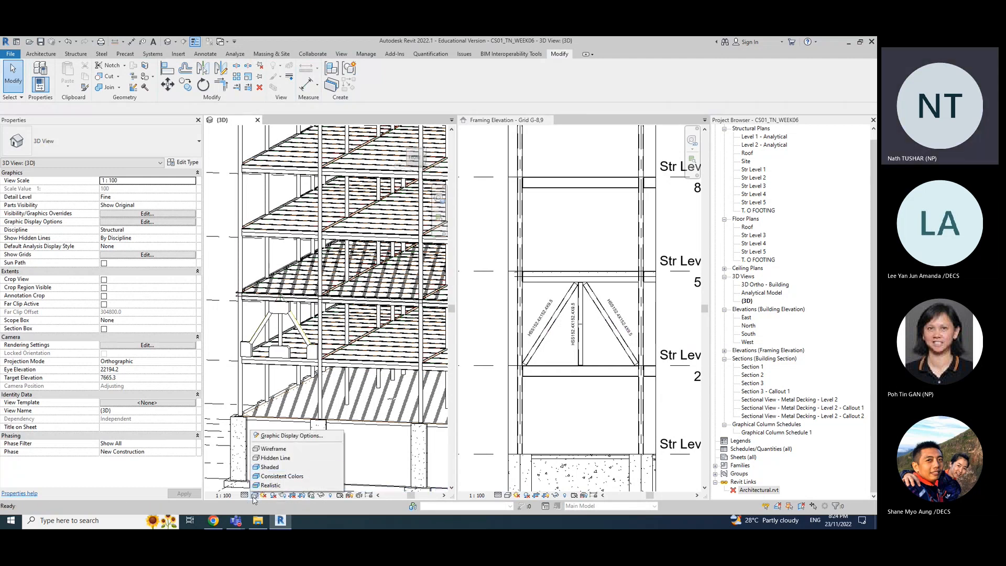
click(280, 476)
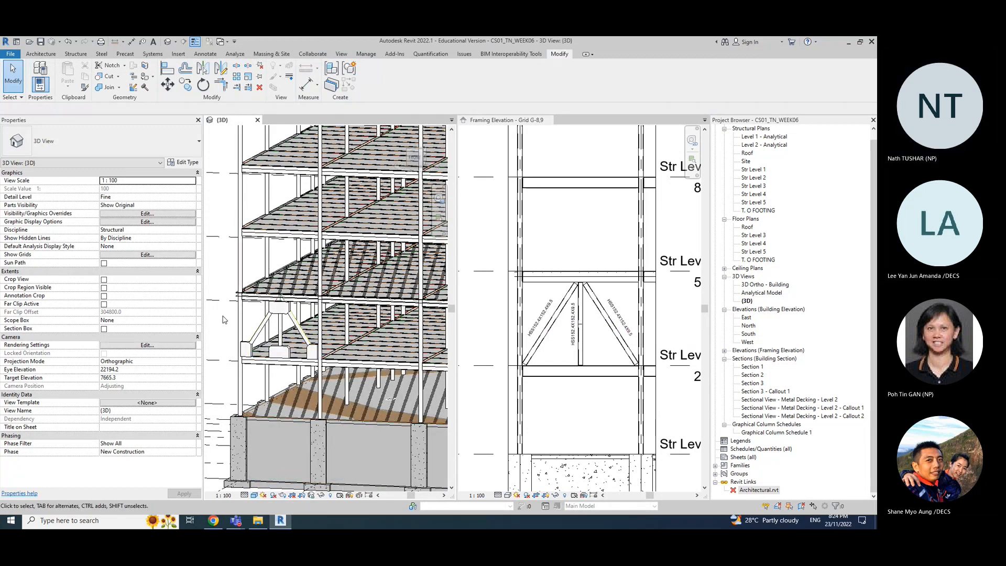
shift+middle_drag(224, 320, 255, 346)
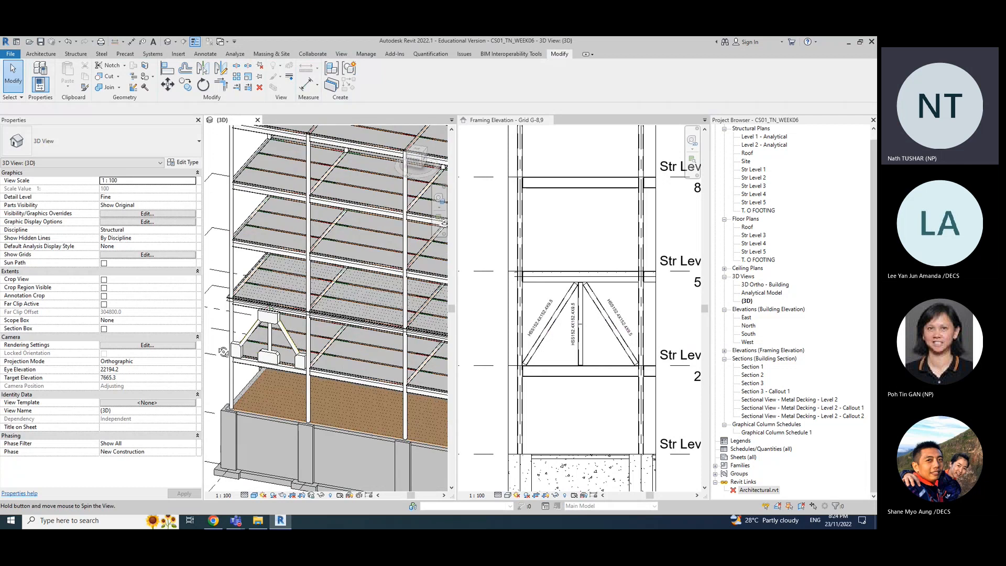
scroll(255, 345, up, 3)
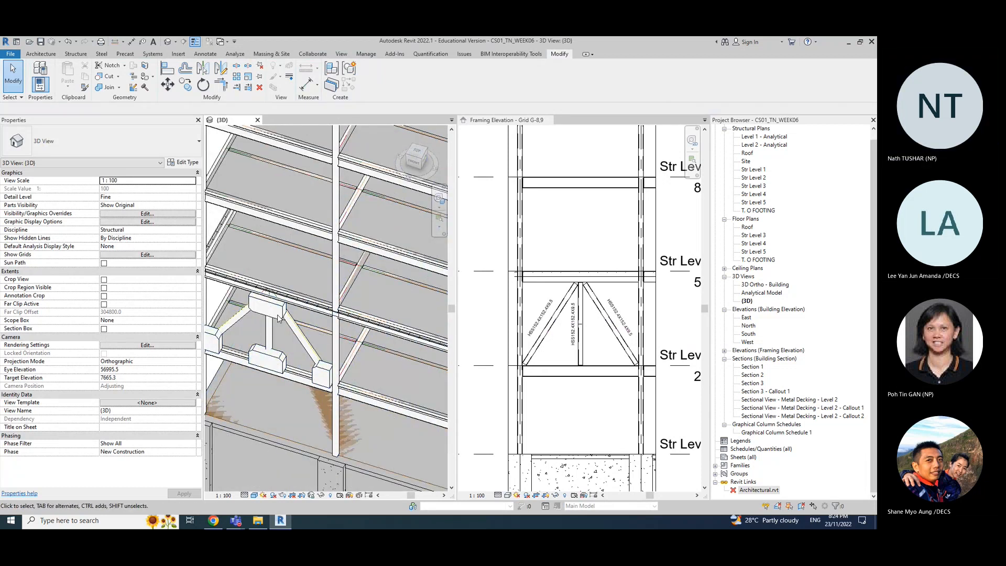
shift+middle_drag(282, 316, 362, 308)
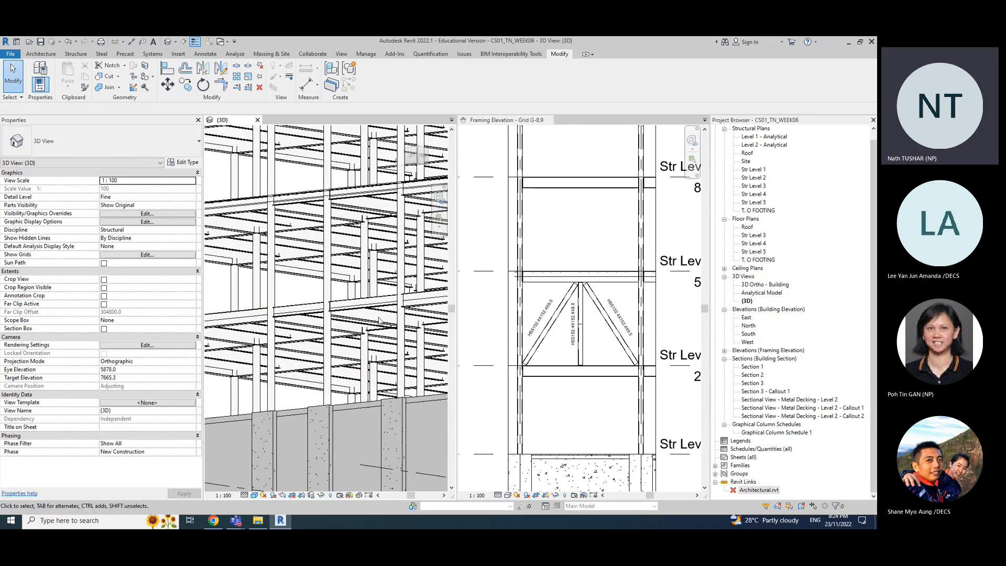
Step: Inspect the stiffener plates on the bracing in the 3D view from several angles
scroll(347, 326, down, 5)
scroll(340, 323, up, 5)
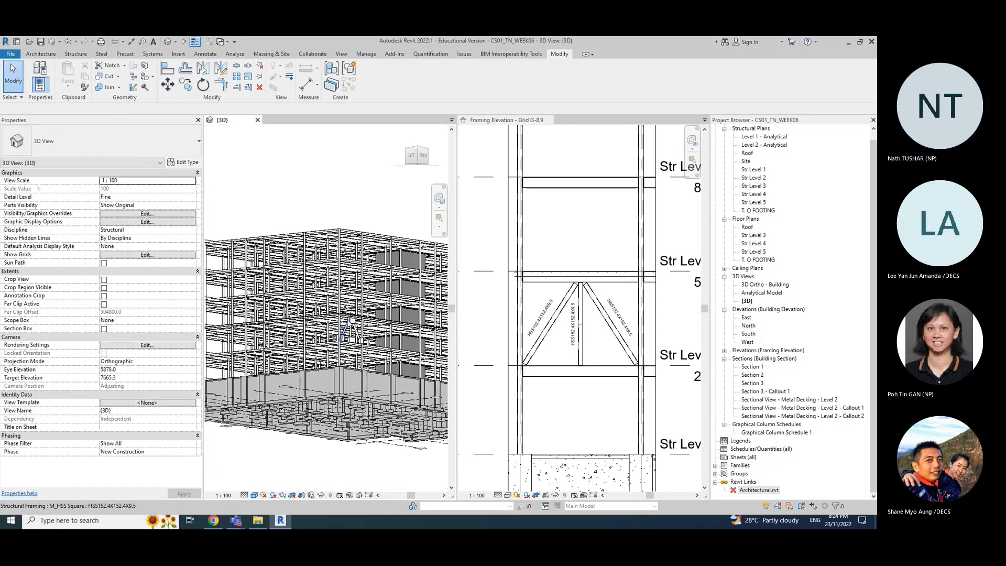
scroll(341, 322, up, 2)
shift+middle_drag(341, 323, 359, 363)
middle_drag(419, 386, 321, 335)
scroll(359, 375, up, 3)
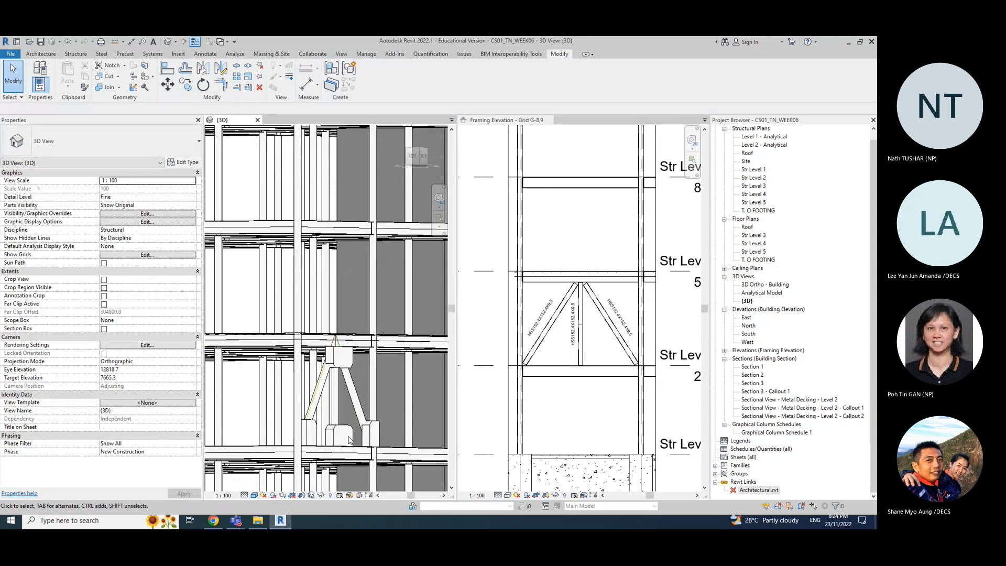
shift+middle_drag(363, 369, 322, 327)
scroll(344, 406, down, 4)
scroll(257, 356, down, 2)
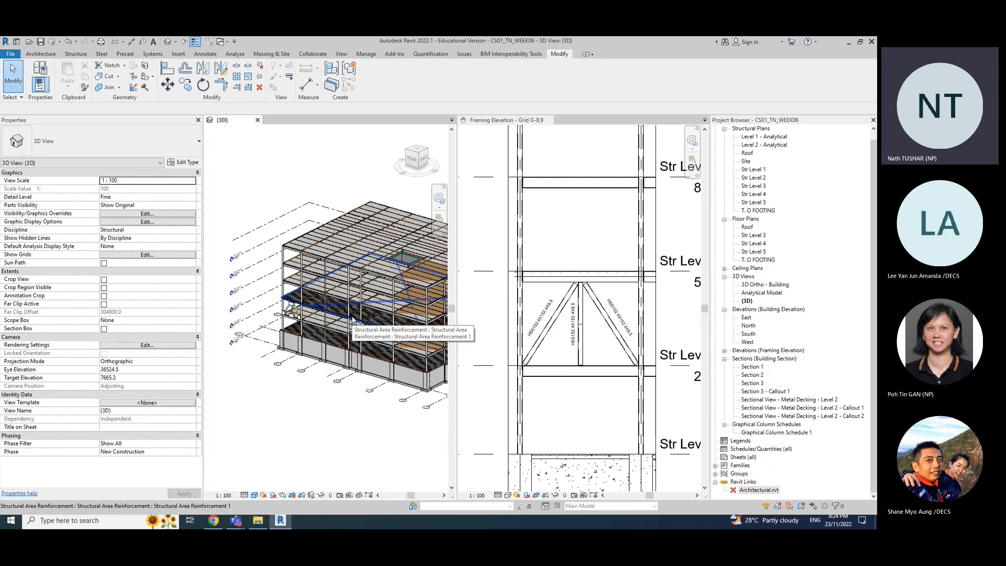
Step: Examine the gusset plates up close in 3D and select the diagonal HSS brace to locate it in the framing elevation
scroll(291, 309, up, 1)
scroll(291, 310, up, 7)
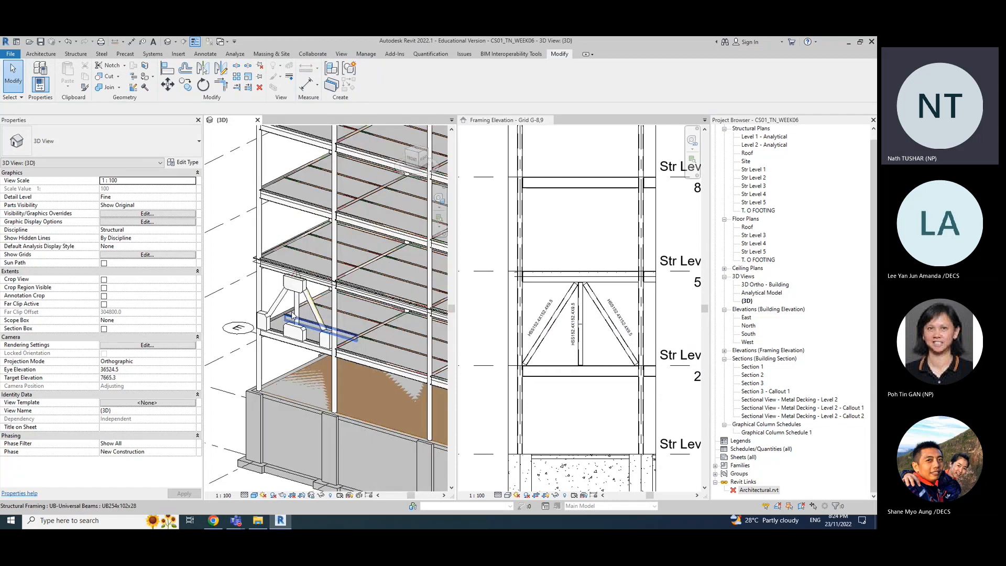
scroll(292, 316, up, 3)
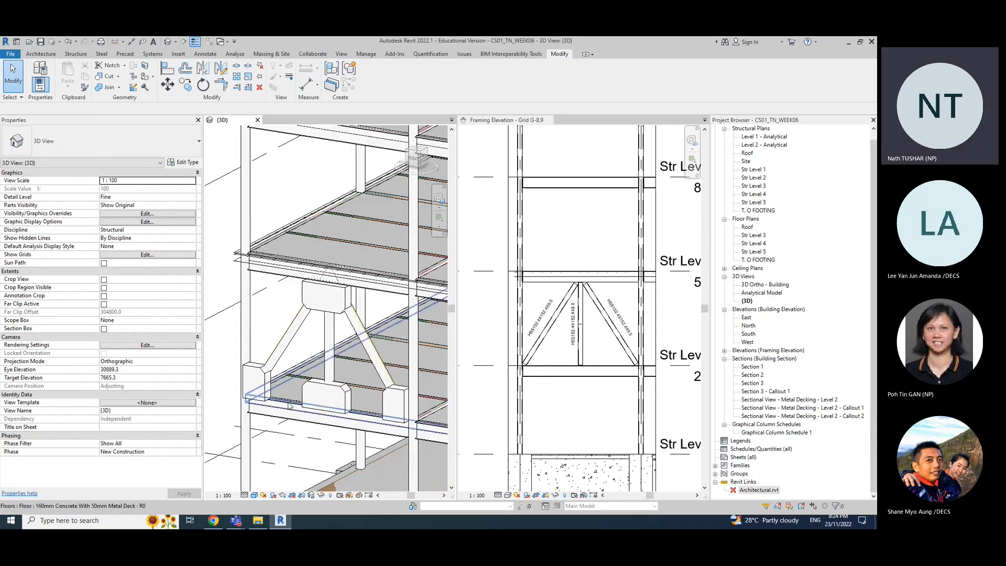
scroll(266, 369, up, 4)
shift+middle_drag(292, 355, 307, 408)
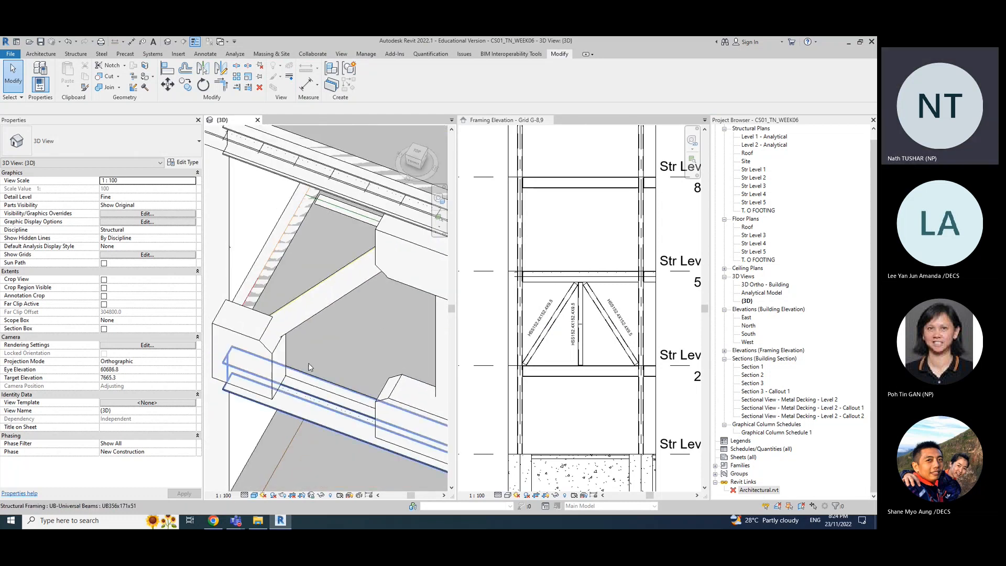
click(307, 321)
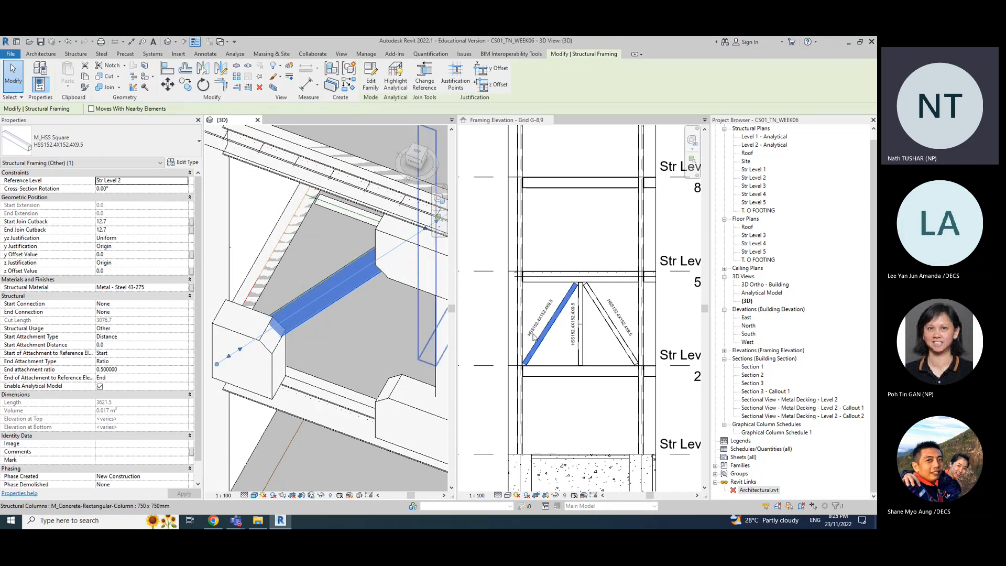
Step: Open the South building elevation and compare its bracing with the Grid G-8,9 framing elevation
click(749, 334)
double_click(749, 334)
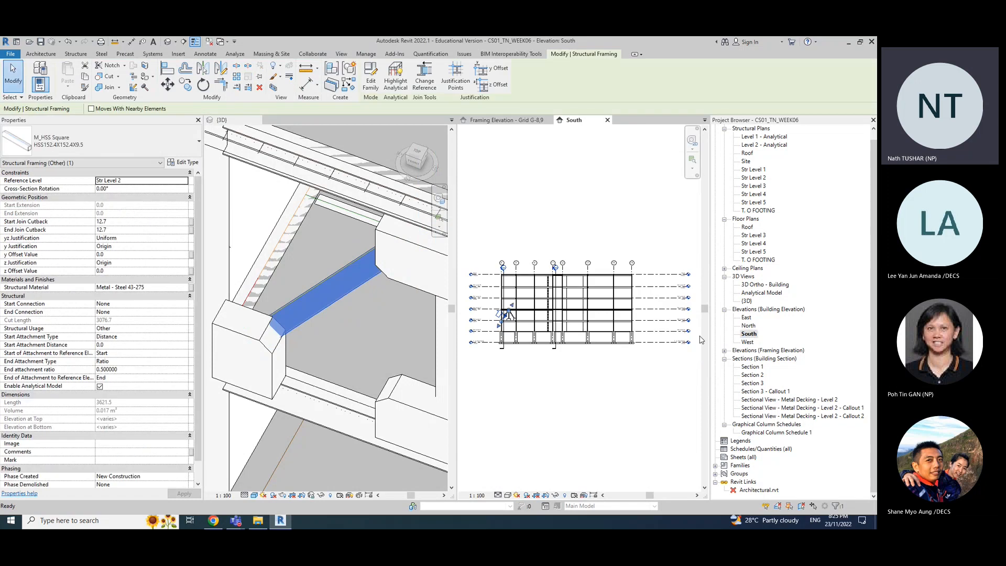
scroll(521, 377, up, 2)
key(Escape)
click(510, 121)
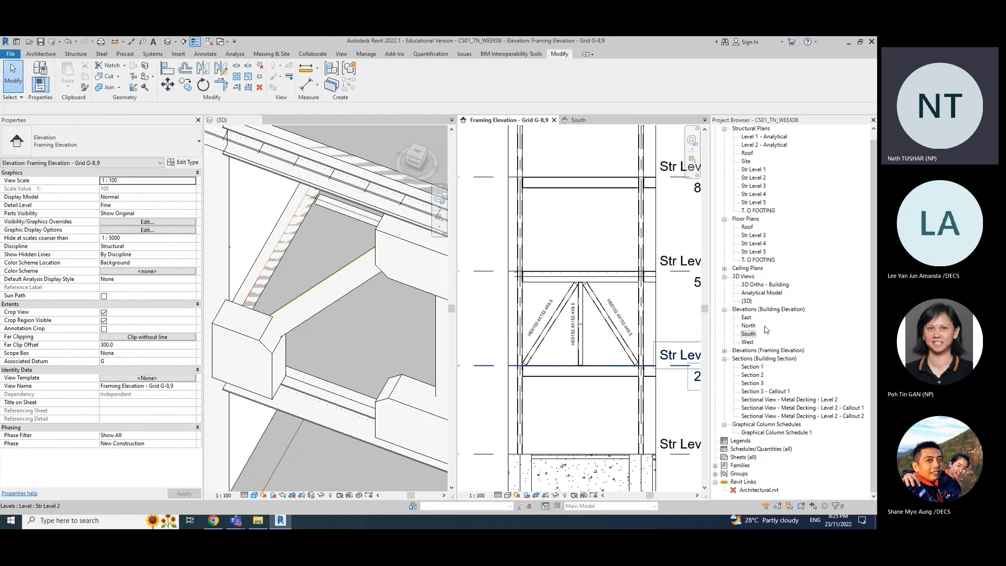
click(578, 120)
scroll(557, 355, up, 3)
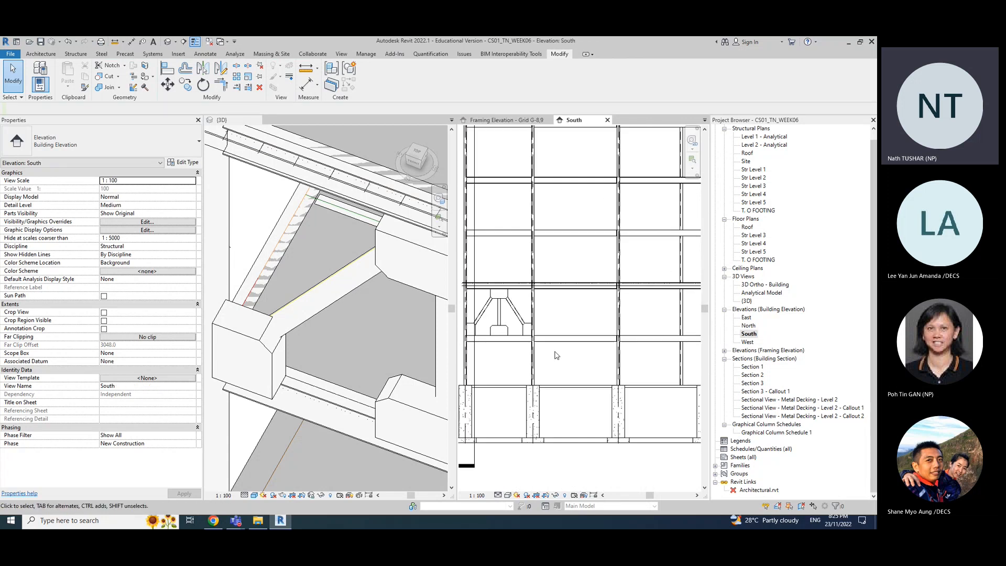
Step: Check the gusset plates of the bracing in the South elevation and close that view
middle_drag(550, 357, 599, 354)
scroll(298, 346, down, 1)
scroll(298, 348, down, 1)
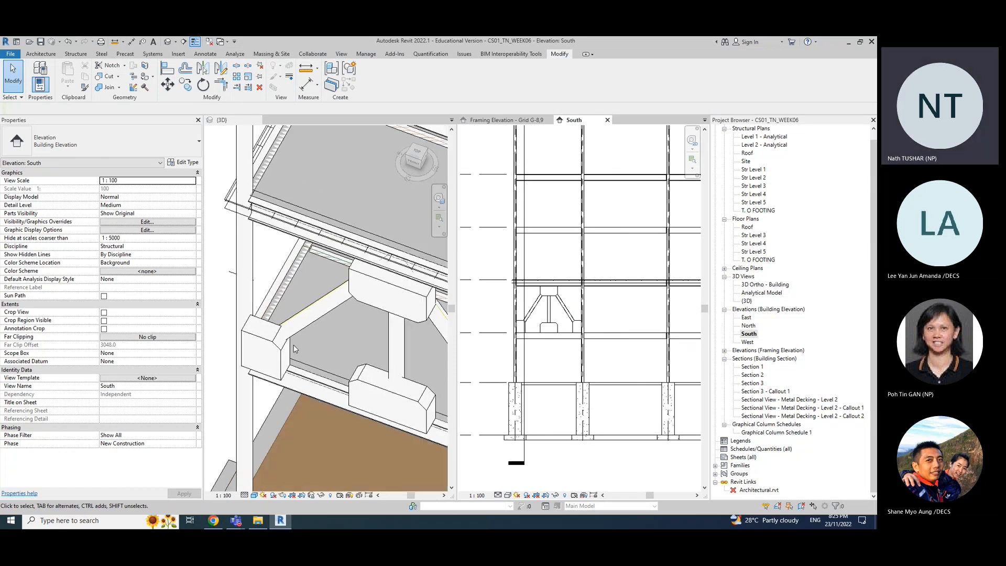
scroll(541, 327, up, 1)
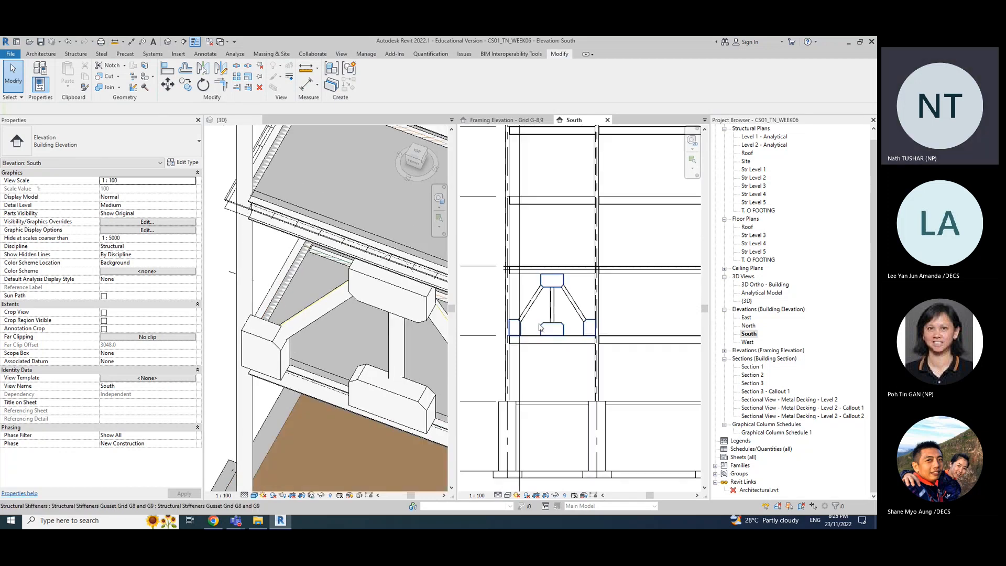
scroll(541, 327, up, 1)
click(506, 120)
click(576, 120)
click(607, 120)
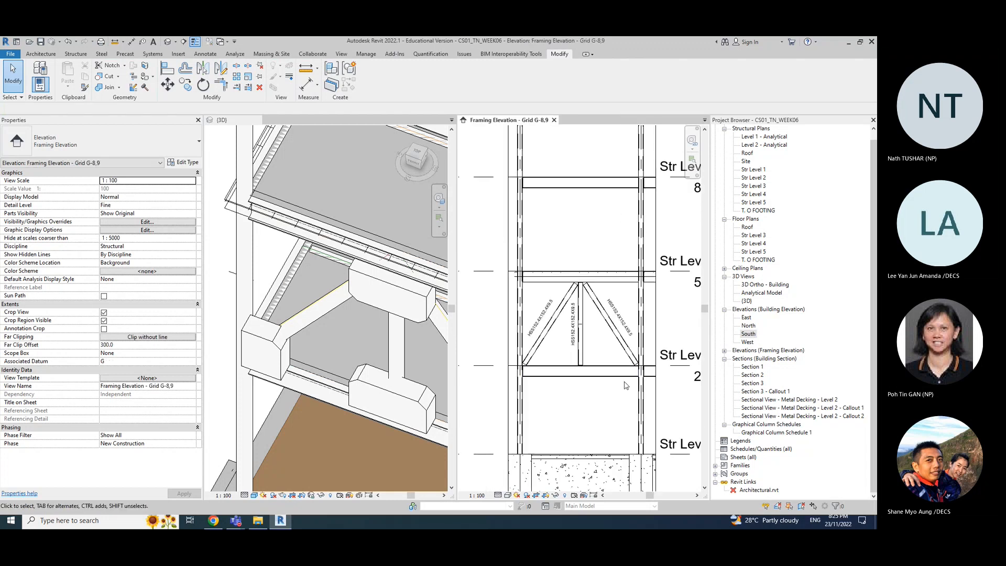
Step: Examine the brace ends at the Str Level 2 beam in the Grid G-8,9 framing elevation
scroll(529, 364, up, 2)
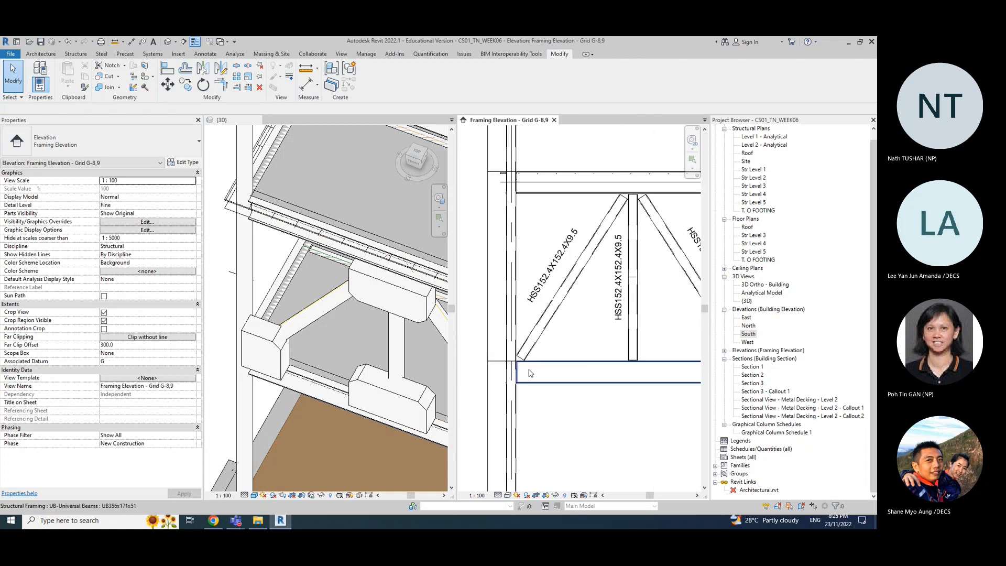
click(535, 343)
click(578, 428)
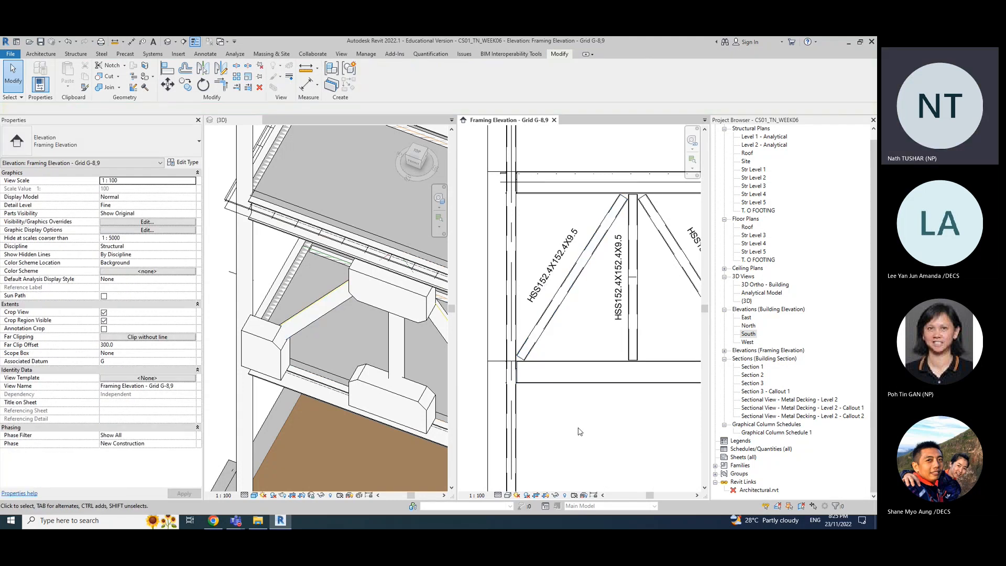
scroll(580, 431, down, 3)
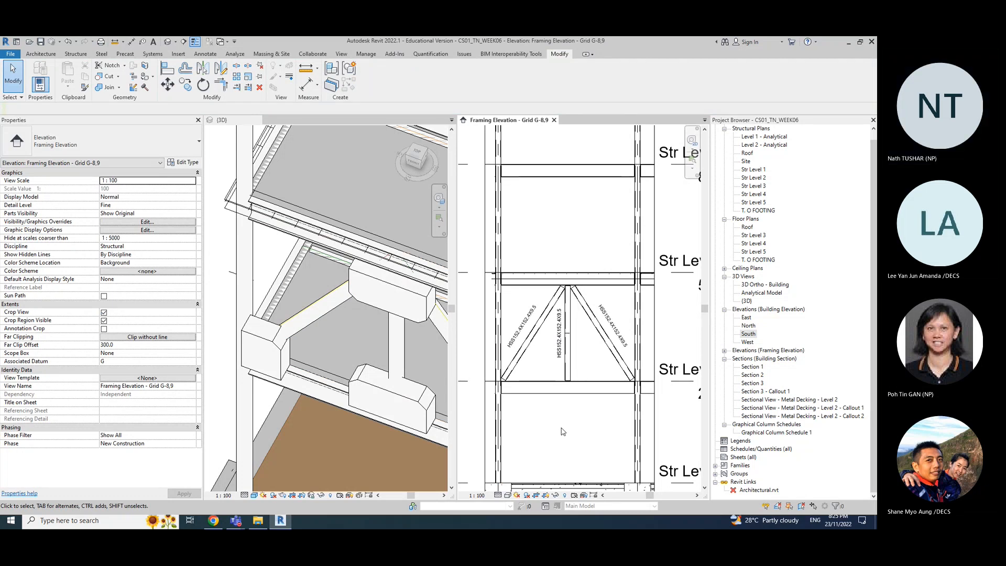
middle_drag(537, 427, 536, 425)
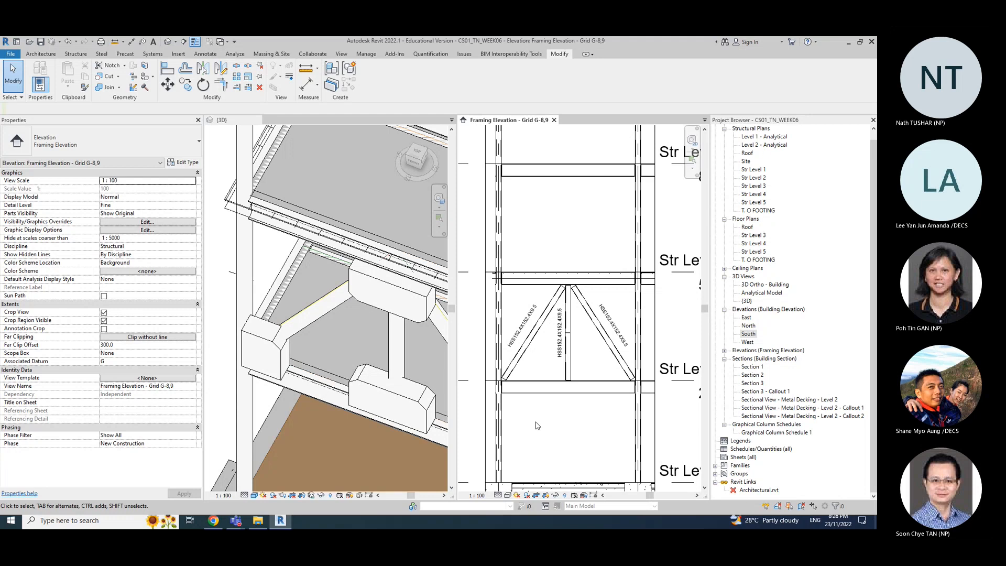
Step: Compare the bracing in the 3D view with the framing elevation once more and close the 3D view
scroll(304, 326, down, 5)
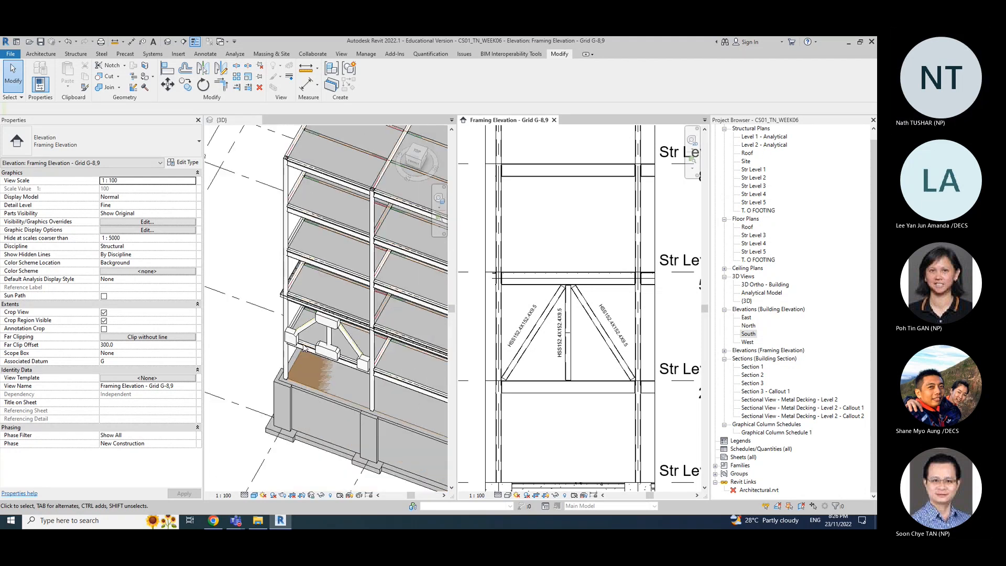
scroll(305, 358, down, 1)
click(293, 418)
shift+middle_drag(309, 446, 411, 414)
click(587, 419)
scroll(587, 419, down, 1)
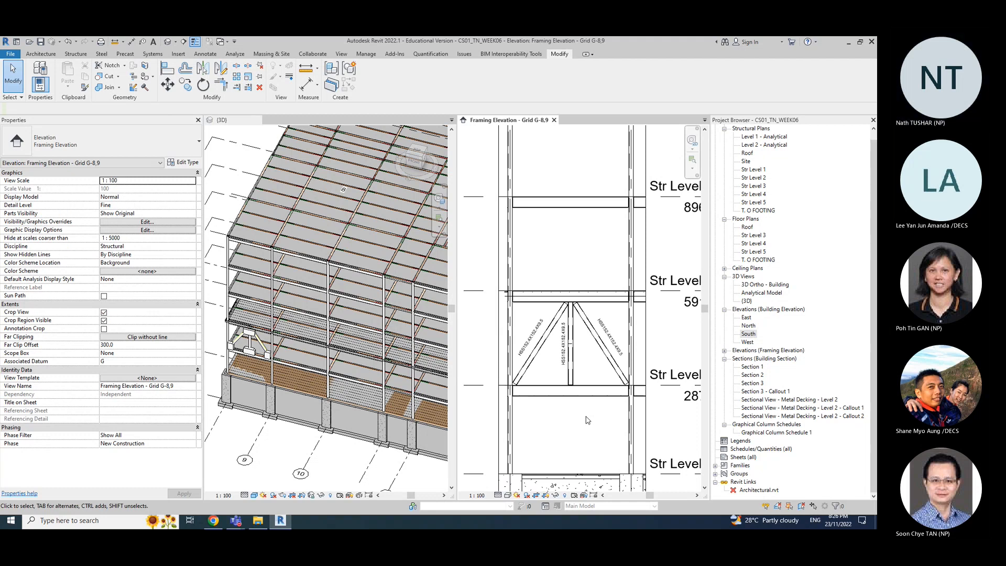
middle_drag(578, 434, 578, 421)
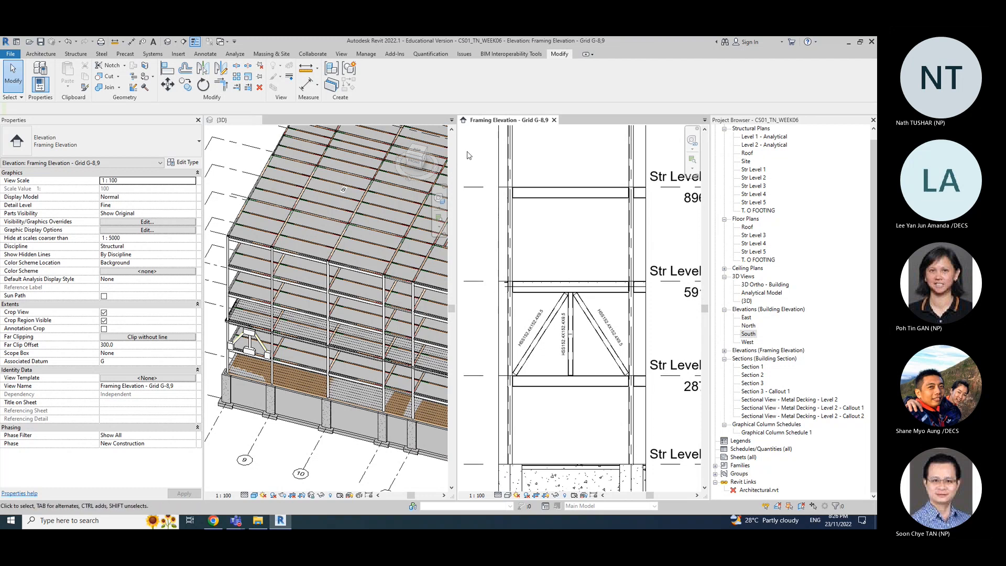
click(257, 120)
middle_drag(577, 294, 625, 290)
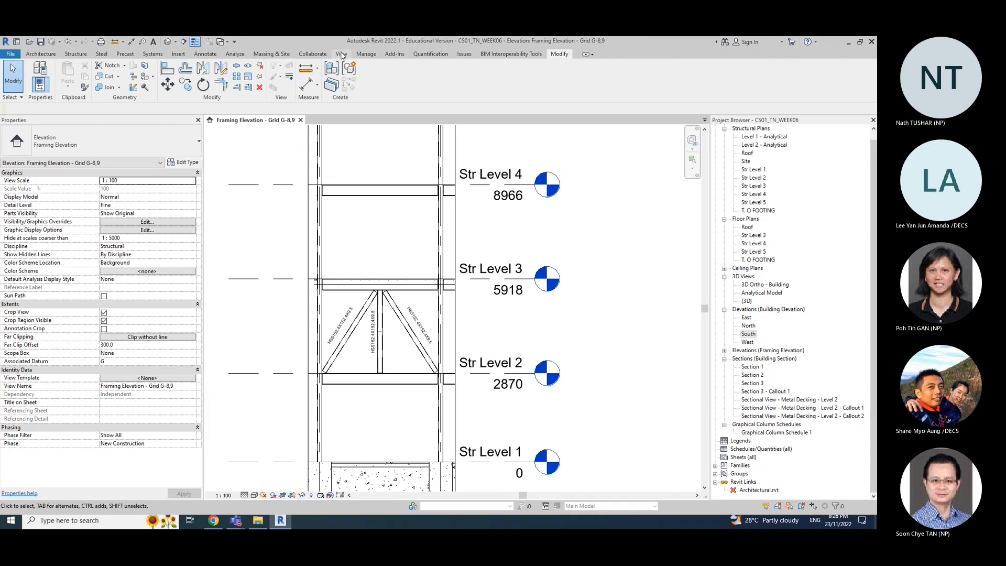
Step: Switch to the Steps presentation in the browser, highlight the "Drawings sheets – brace frame" item and return to Revit
click(213, 520)
drag(295, 328, 492, 332)
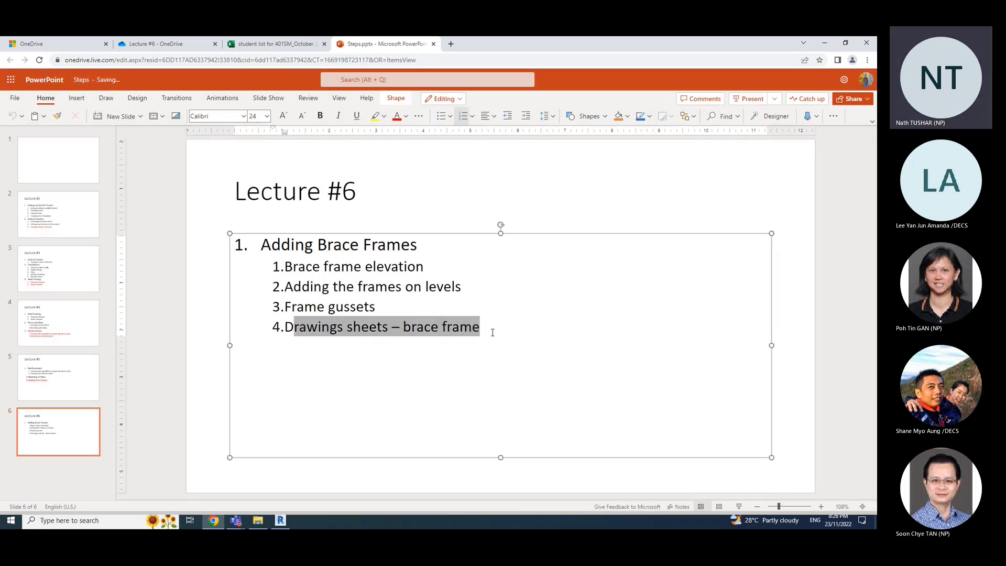
click(824, 43)
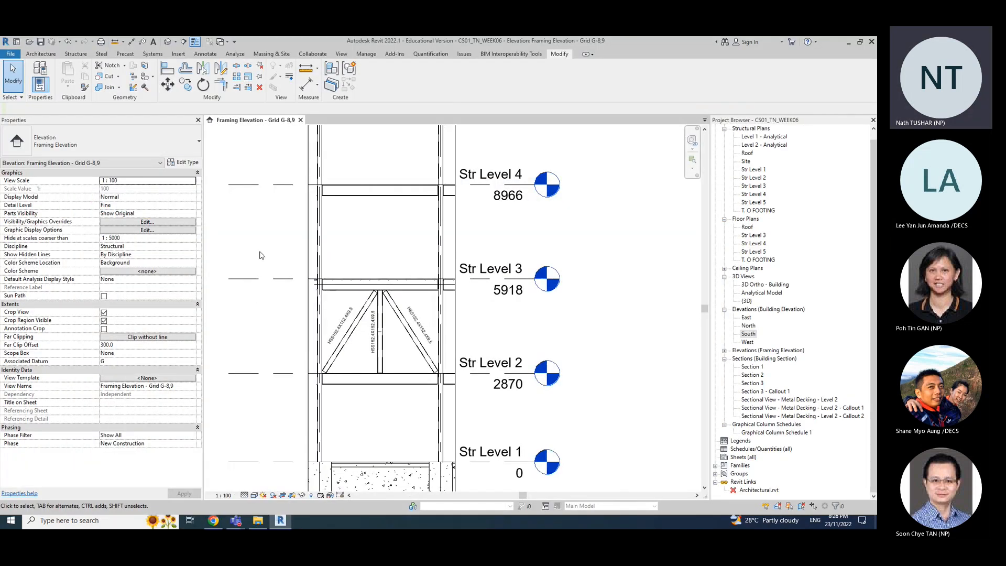
Step: Create a rectangular callout around the brace frame between Str Level 2 and Str Level 3 in the framing elevation
click(341, 54)
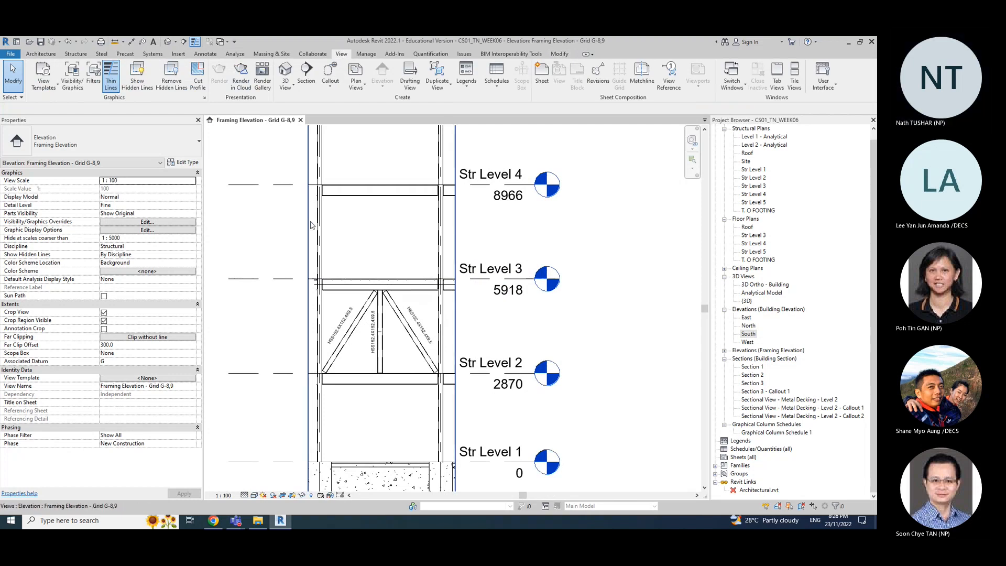
scroll(289, 327, up, 1)
scroll(288, 327, up, 1)
middle_drag(400, 229, 380, 196)
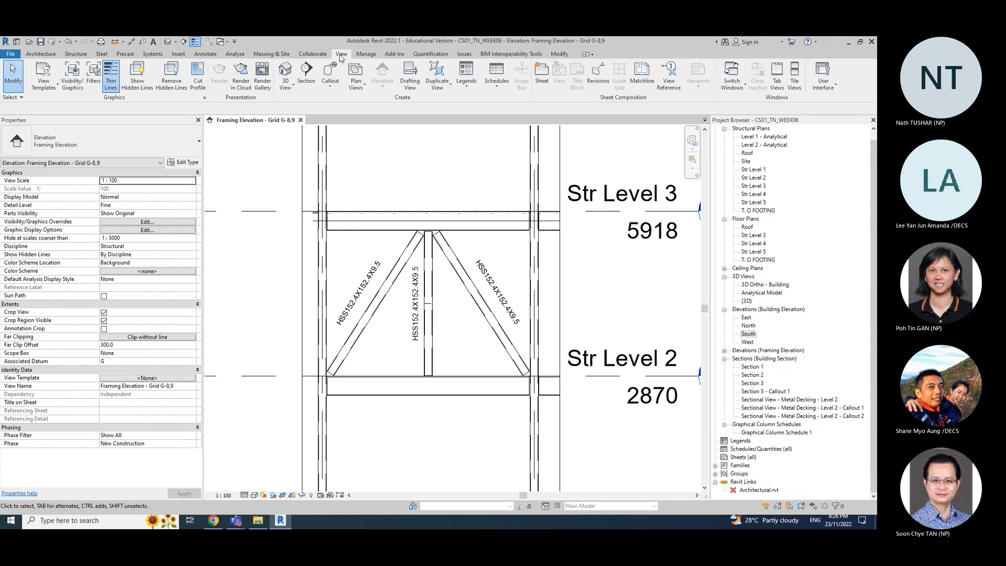
click(331, 89)
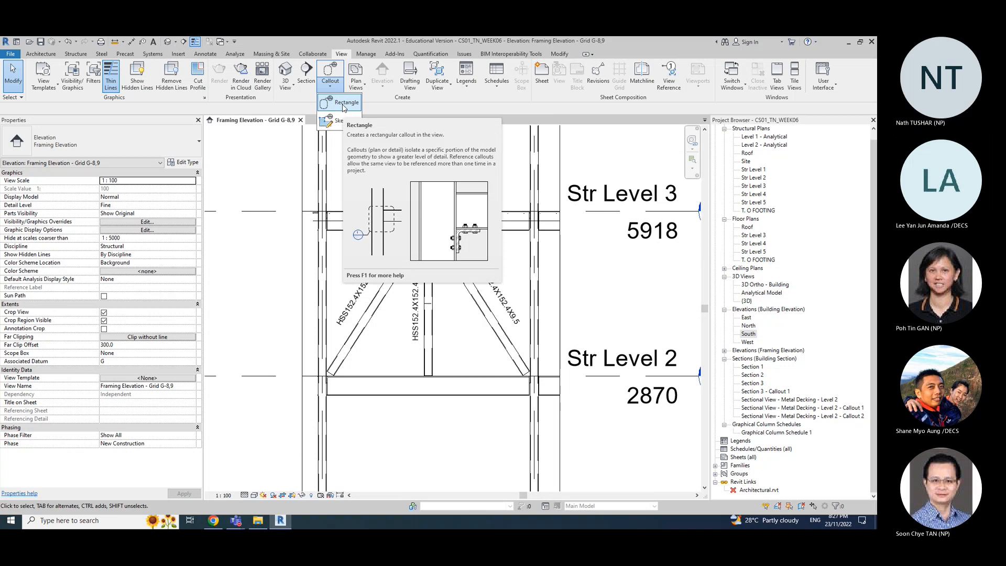
click(344, 103)
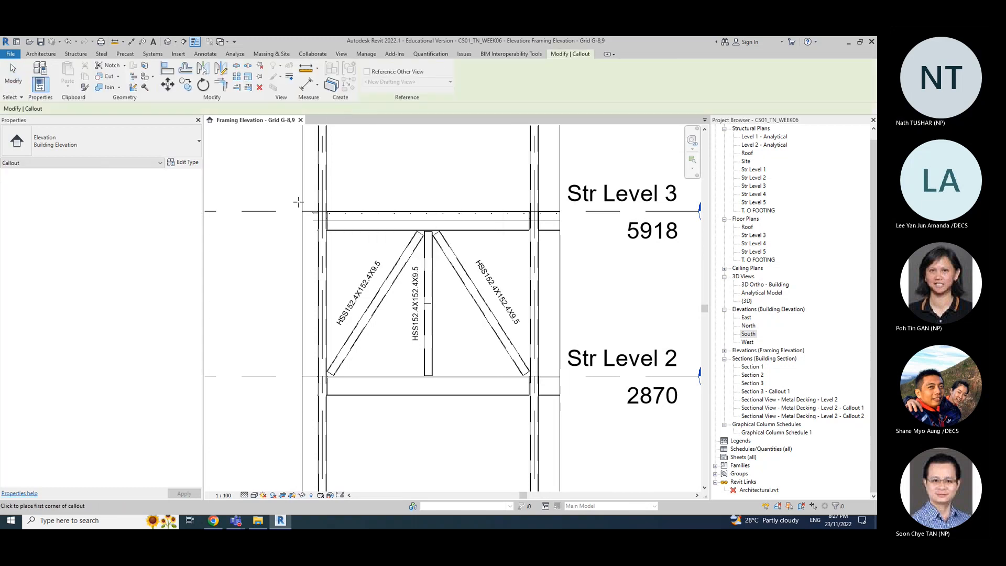
click(277, 199)
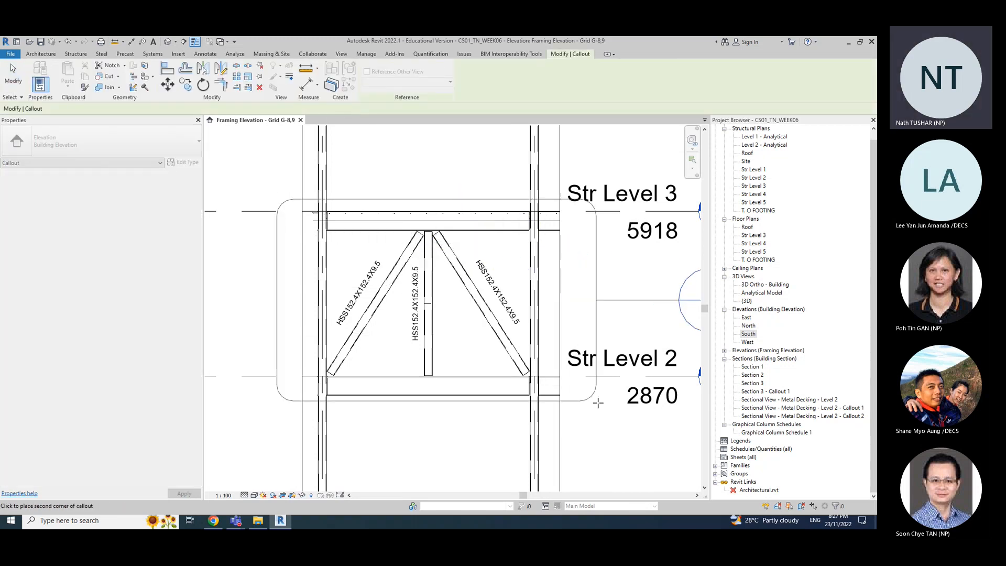
click(578, 405)
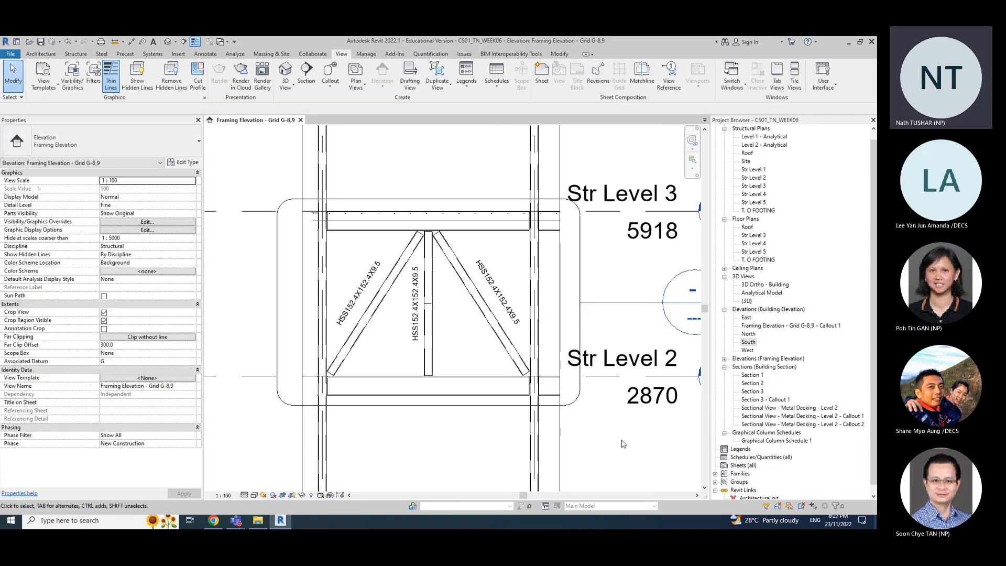
scroll(605, 428, down, 2)
middle_drag(606, 427, 551, 425)
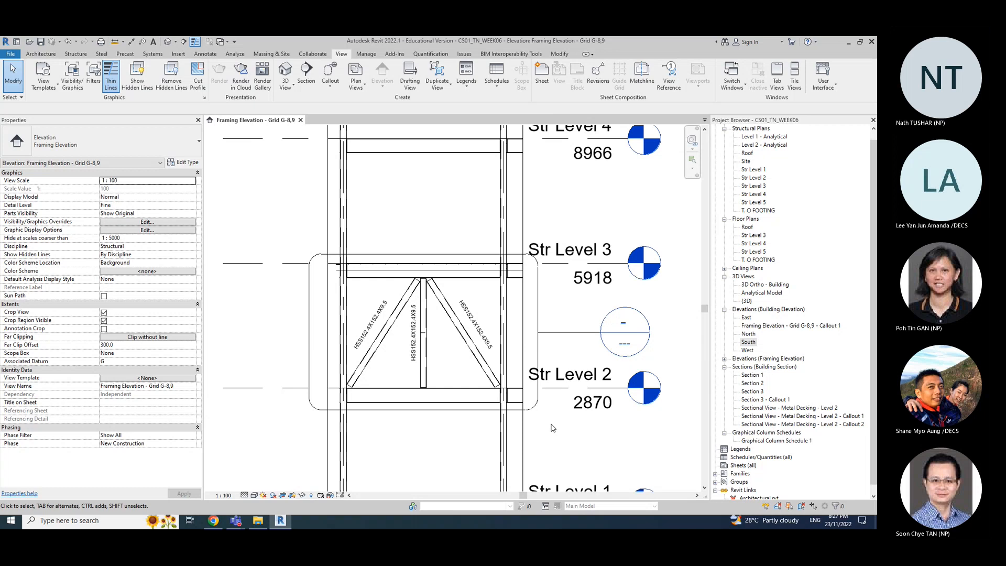
click(337, 88)
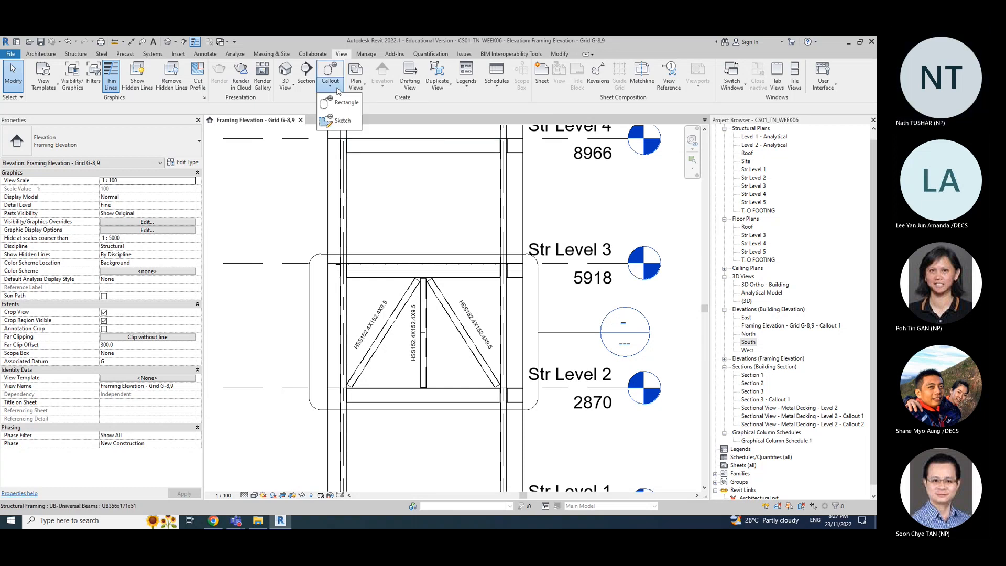
click(334, 87)
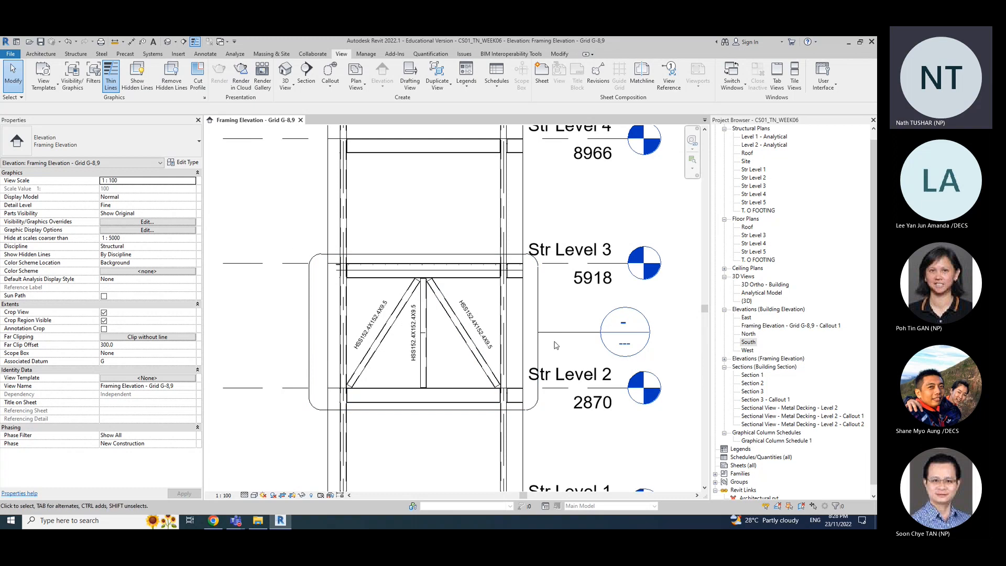
Step: Open the framing elevation's callout view and make all model categories visible in its Visibility/Graphic Overrides
double_click(628, 331)
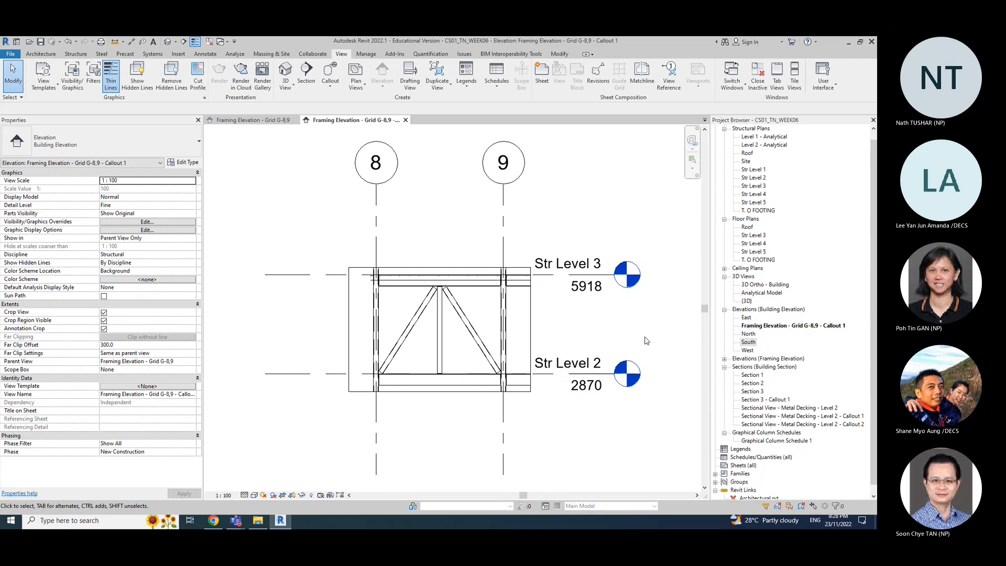
key(v)
key(g)
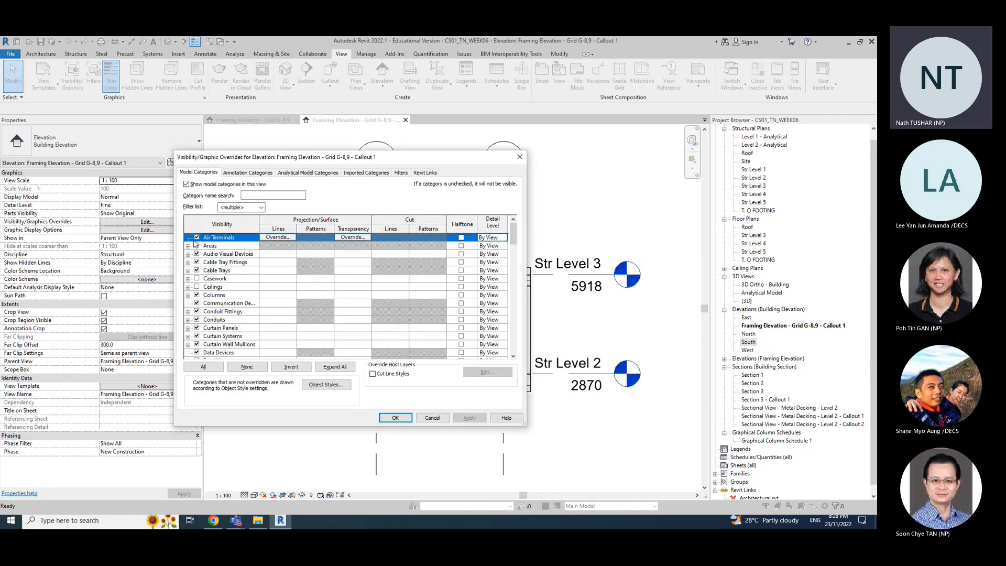
click(203, 367)
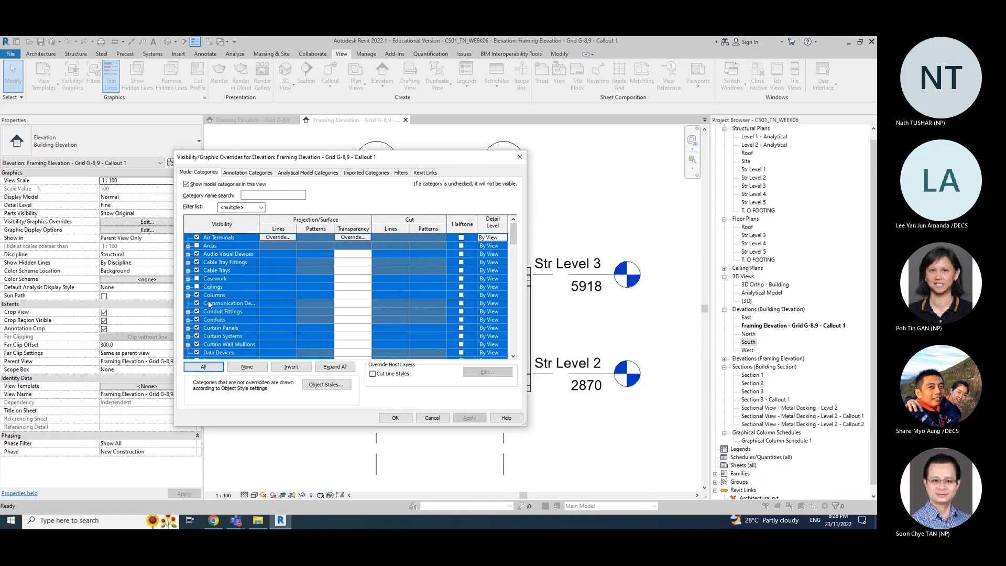
scroll(265, 330, down, 8)
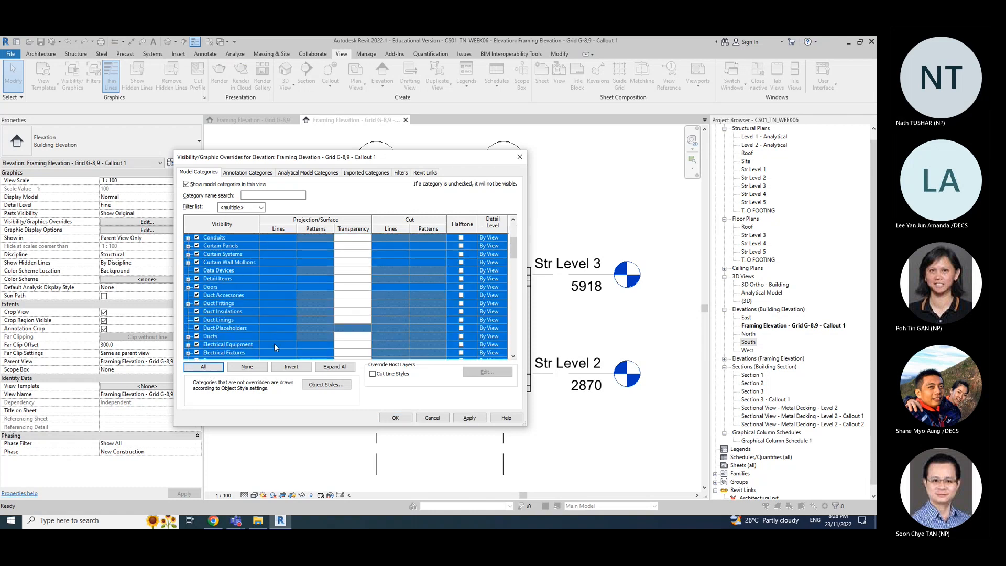
scroll(285, 340, down, 12)
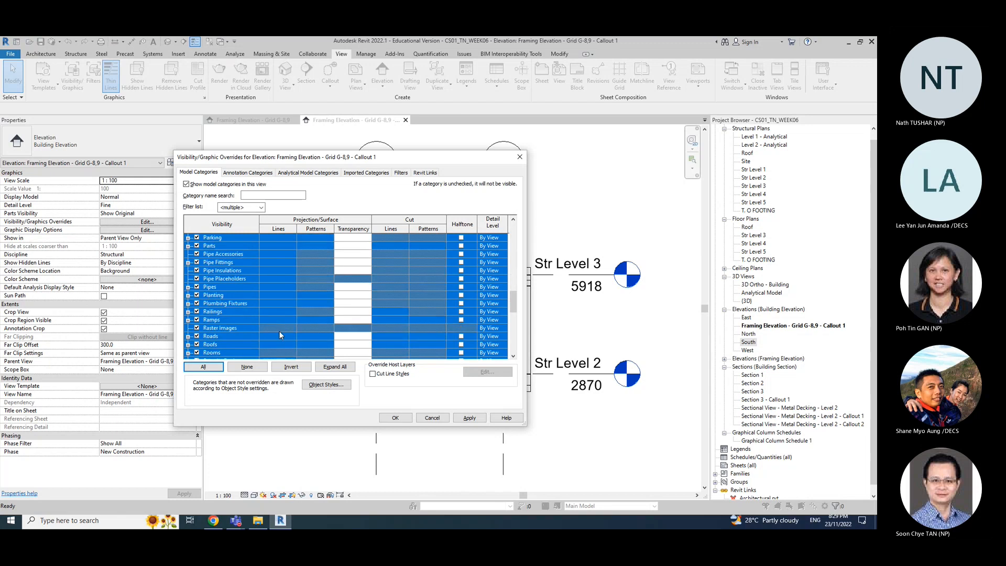
scroll(279, 334, down, 3)
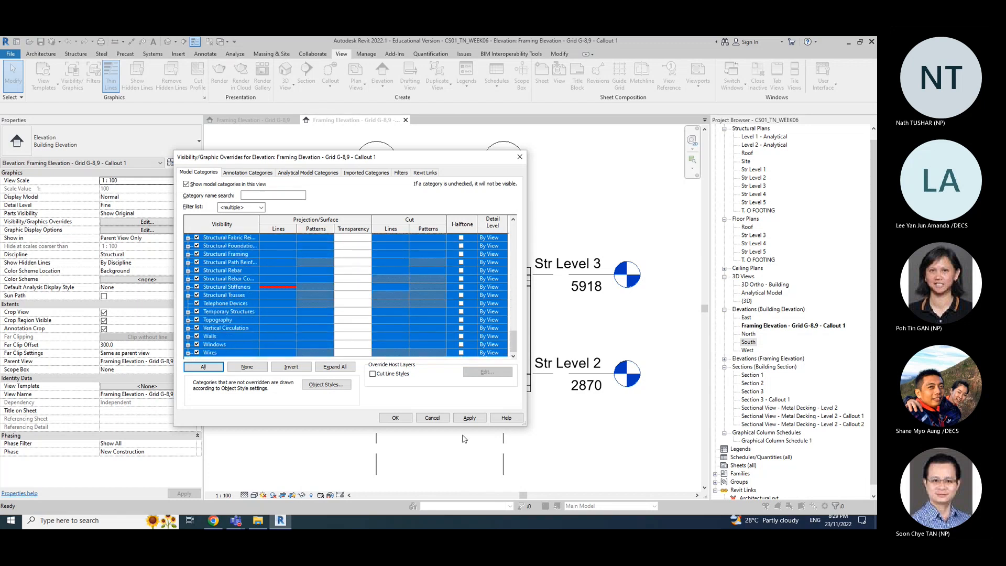
click(395, 418)
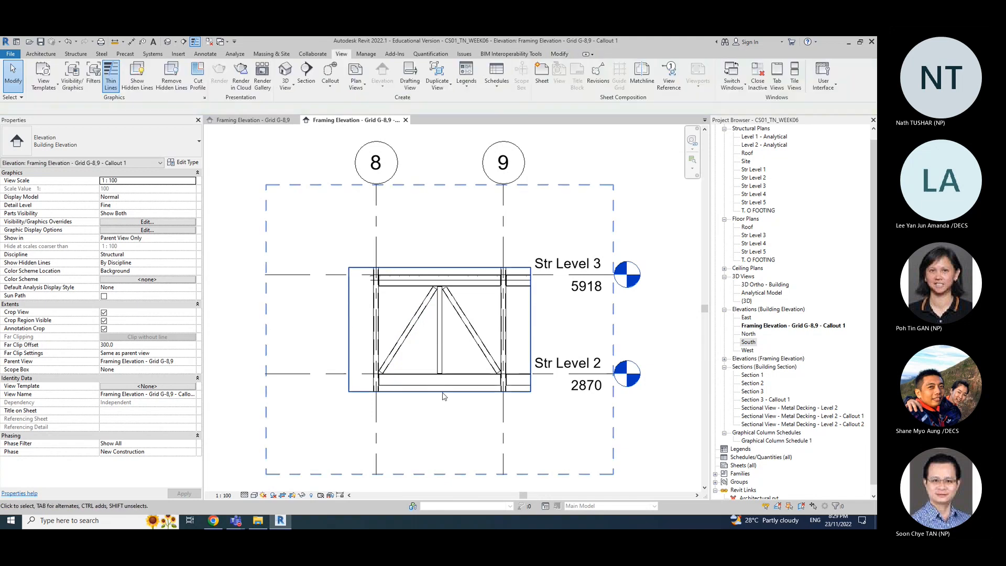
Step: Inspect the two diagonal HSS braces between grids 8 and 9 in the callout view
click(410, 327)
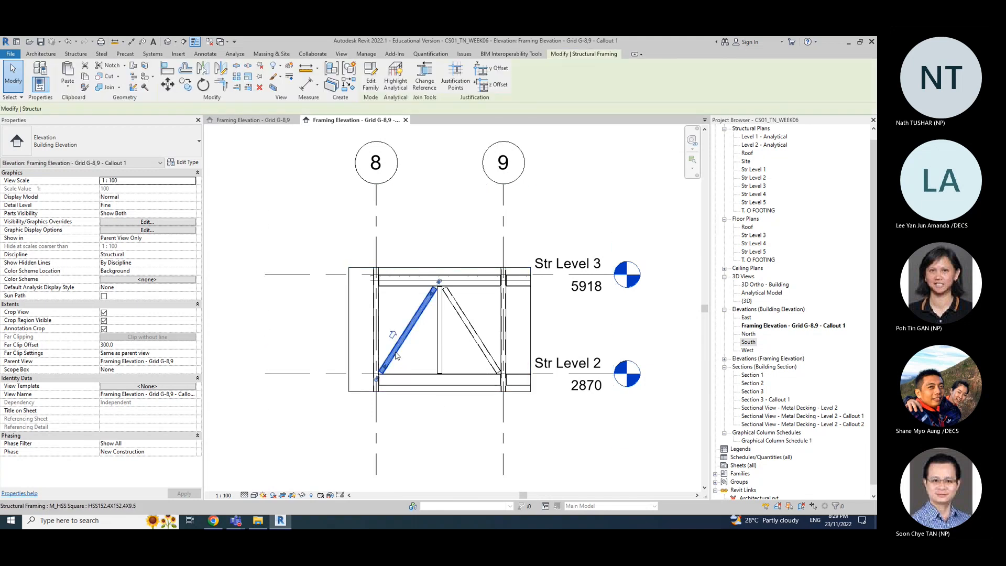
click(474, 323)
click(496, 355)
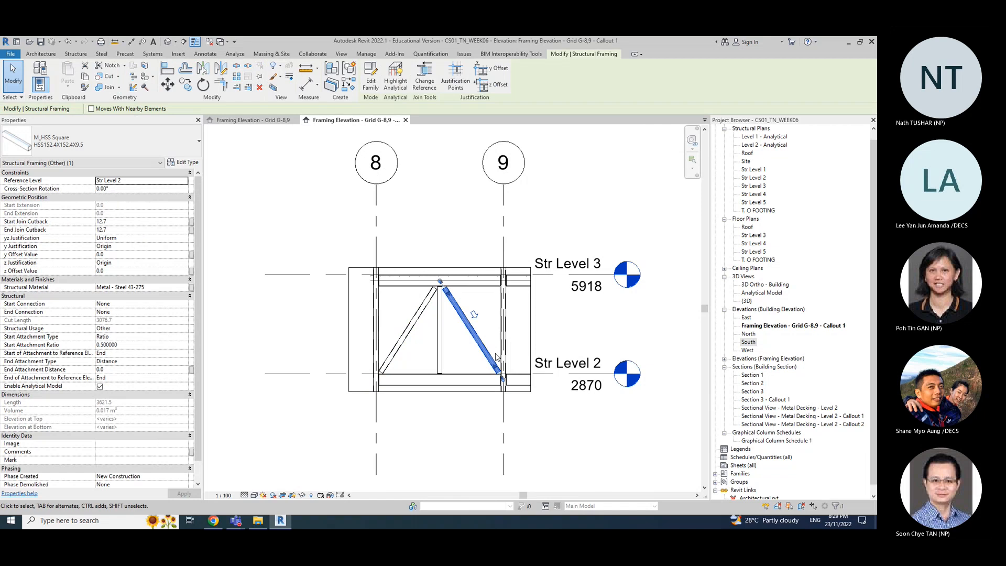
click(588, 338)
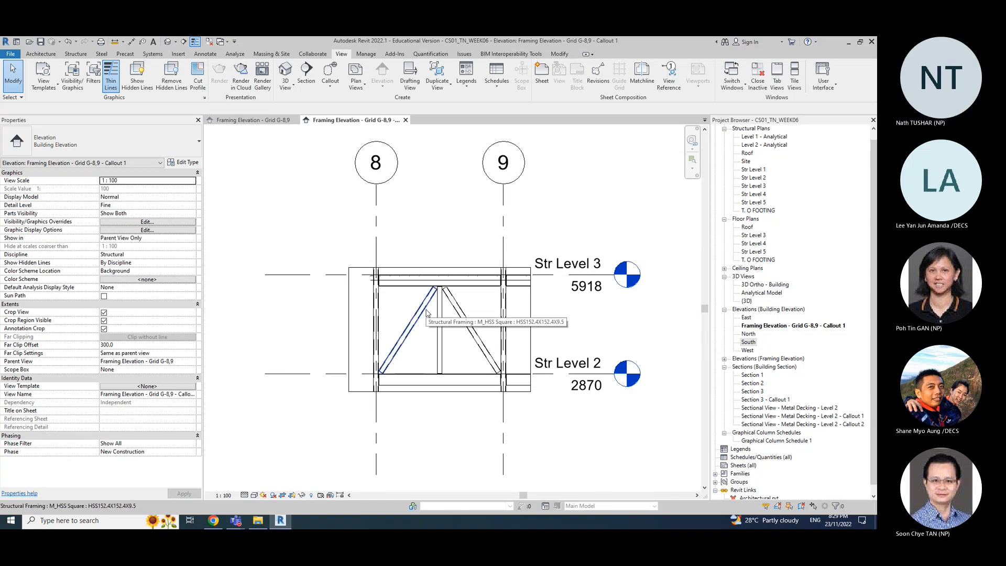
Step: Open the South elevation and draw a rectangular callout around the brace frame between grids 8 and 9
double_click(748, 342)
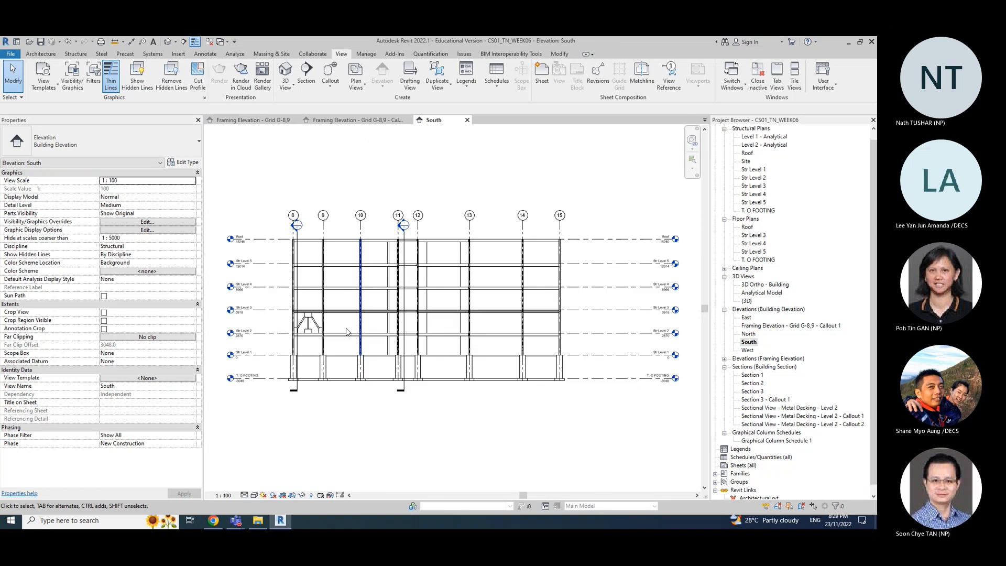
scroll(299, 318, up, 6)
middle_drag(466, 349, 509, 348)
click(330, 87)
click(338, 103)
click(285, 264)
click(479, 432)
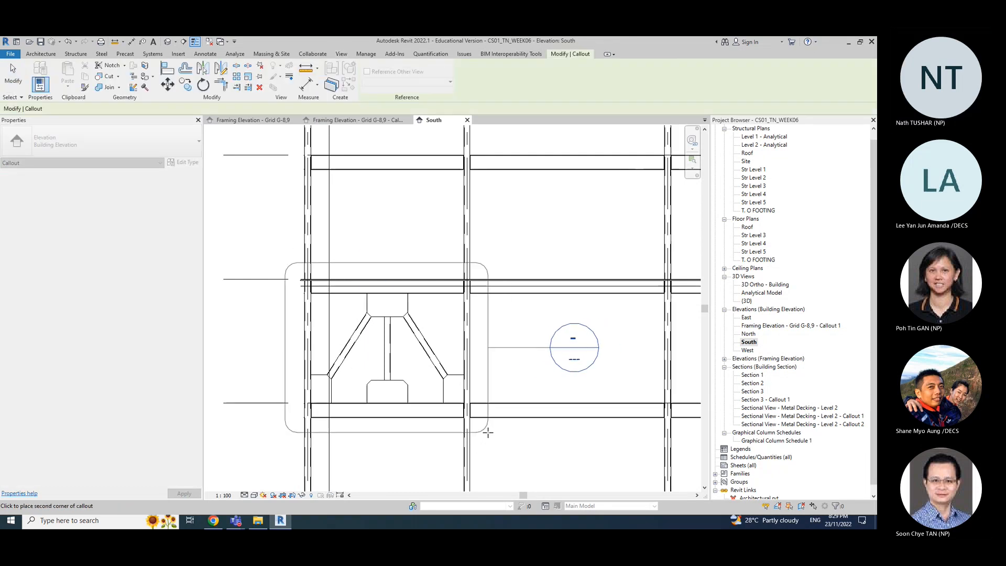
Step: View the new South callout, and close it together with the South elevation and the framing elevation callout
double_click(576, 349)
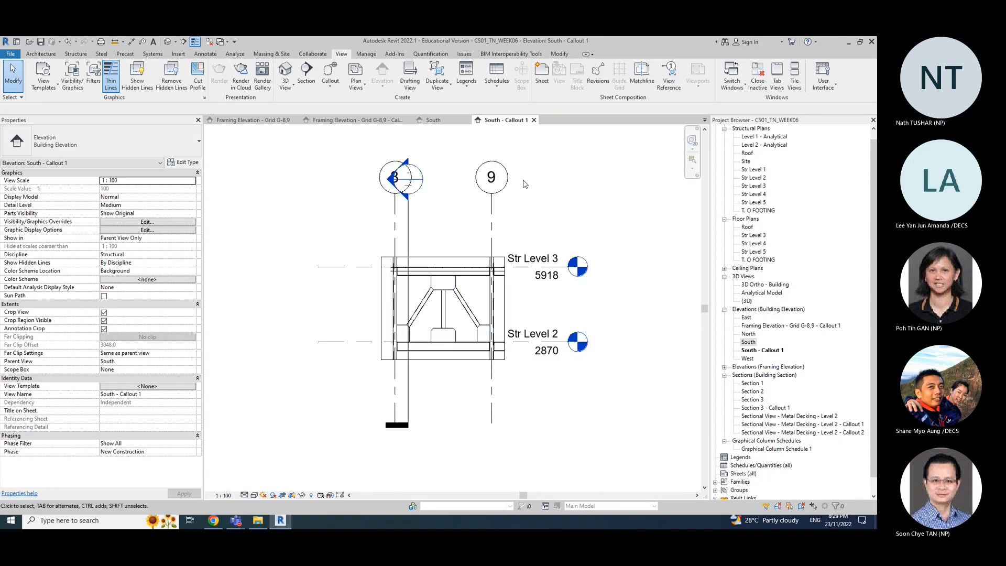
click(533, 120)
click(467, 120)
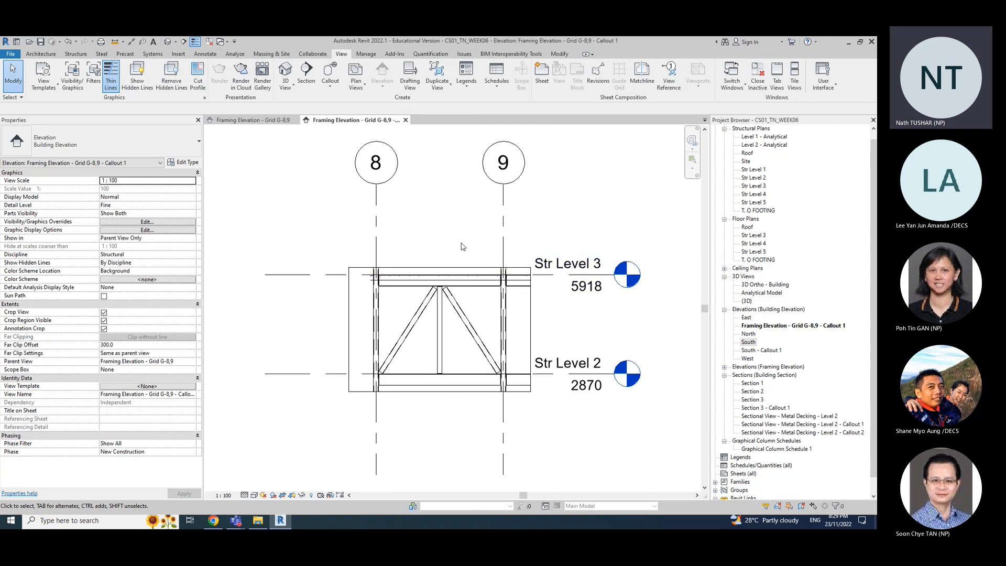
click(406, 120)
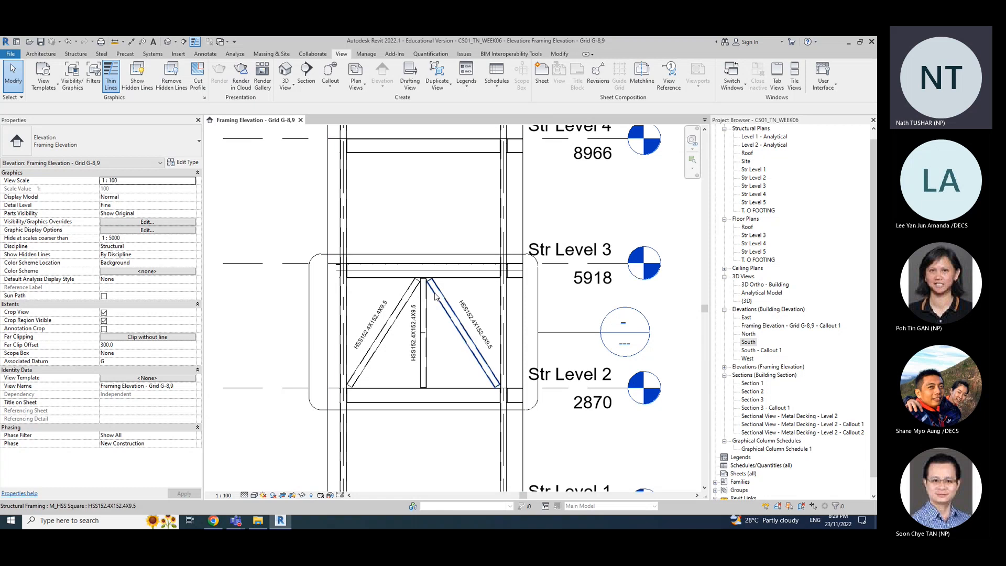
Step: Delete the South - Callout 1 view from the project
click(774, 351)
right_click(773, 351)
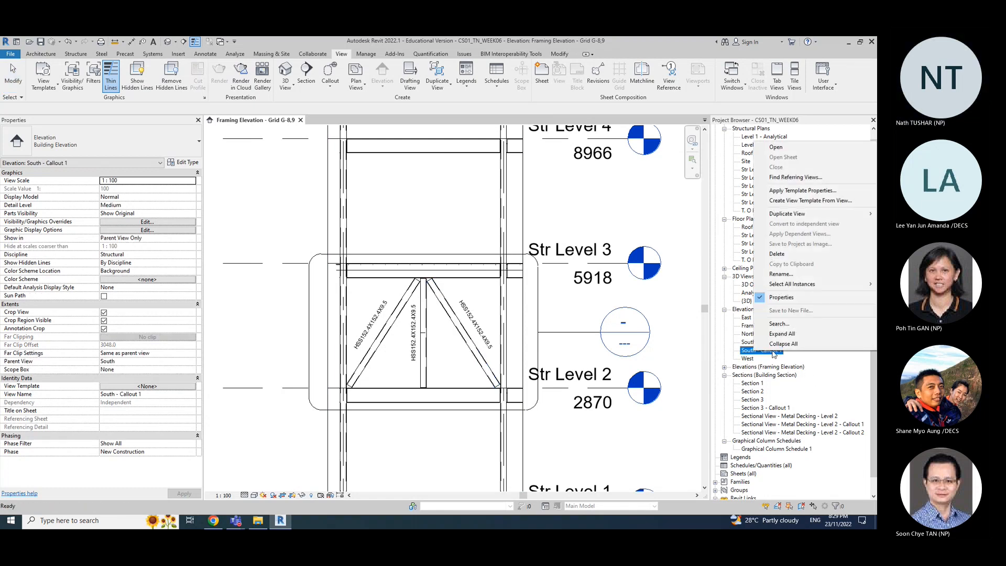
click(780, 254)
Step: In the South elevation, create a rectangular callout around the brace frame between Str Level 2 and Str Level 3 and open its view
double_click(749, 343)
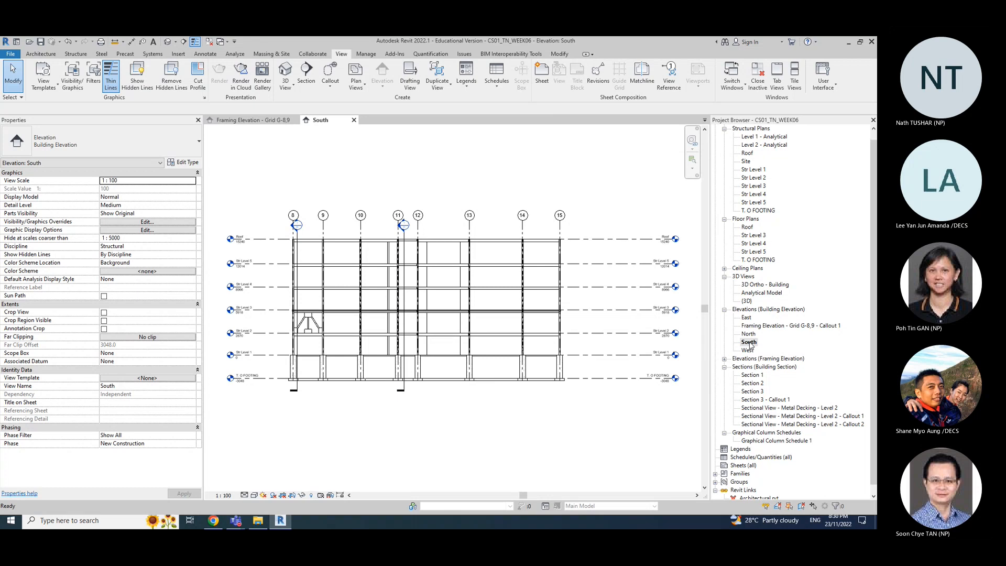
scroll(291, 322, up, 5)
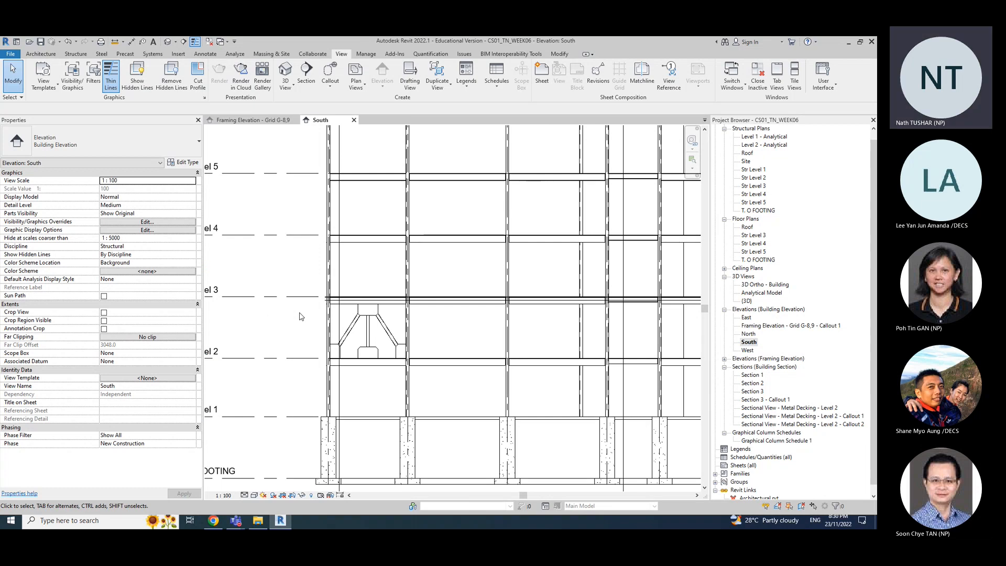
scroll(291, 338, up, 3)
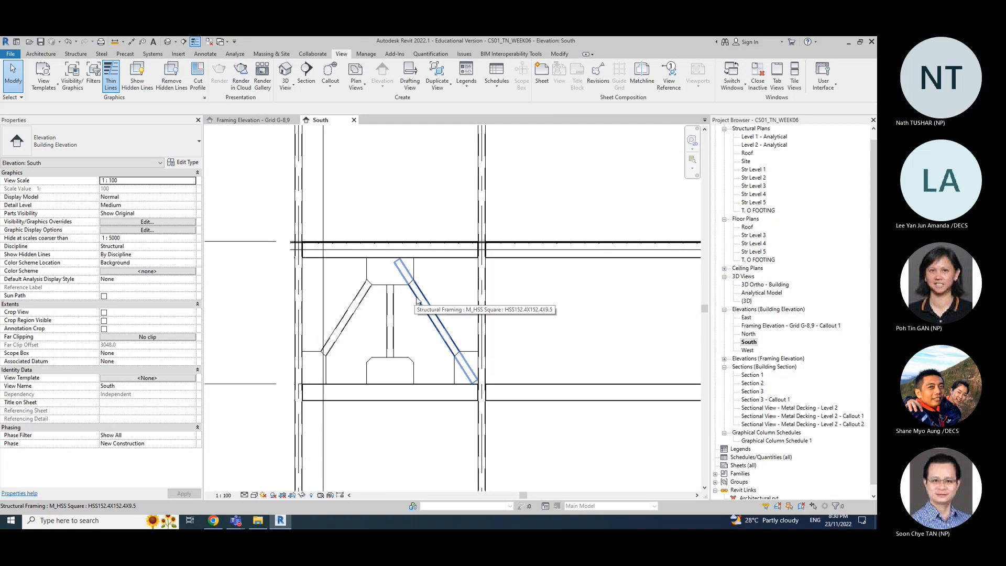
click(329, 88)
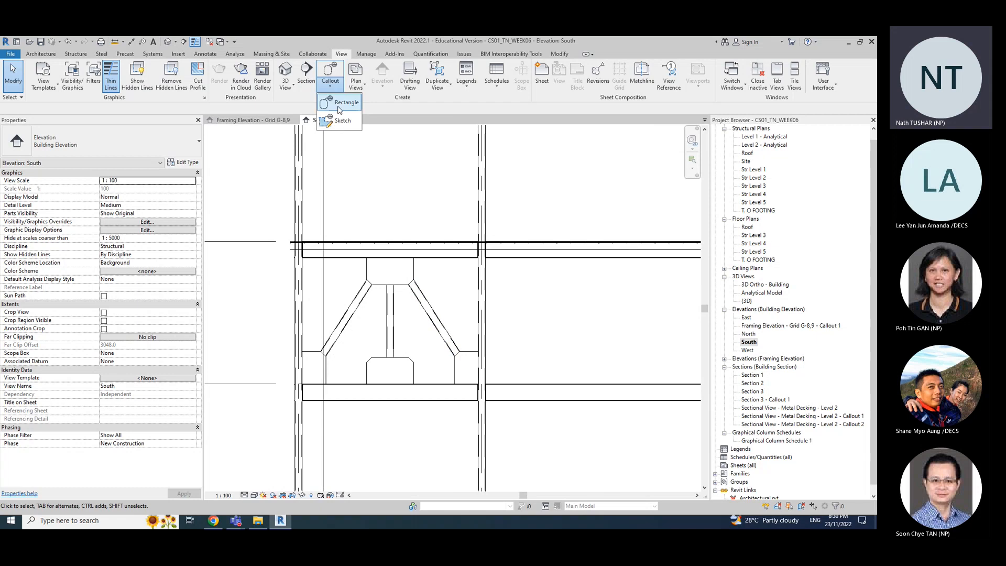
click(337, 108)
click(274, 226)
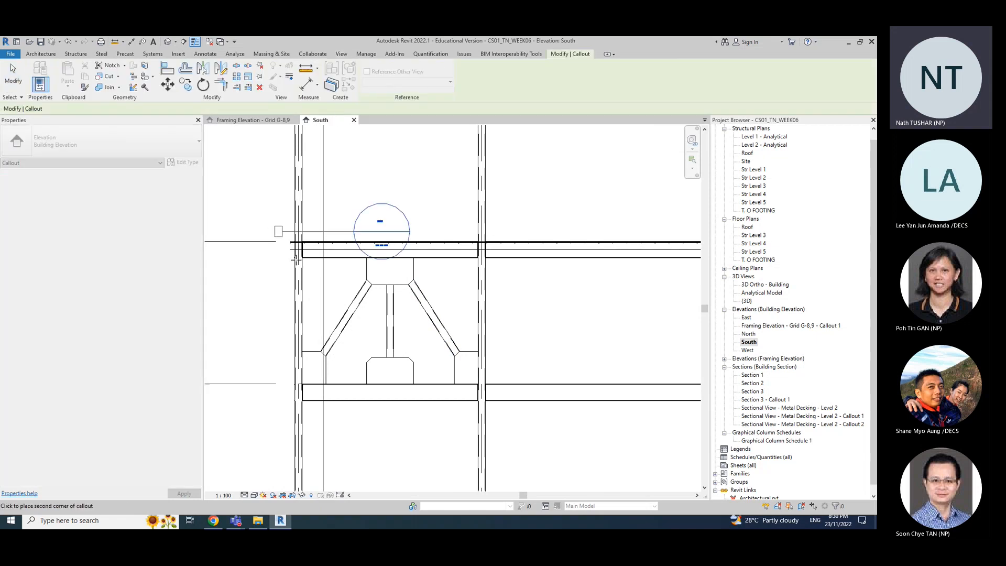
click(510, 421)
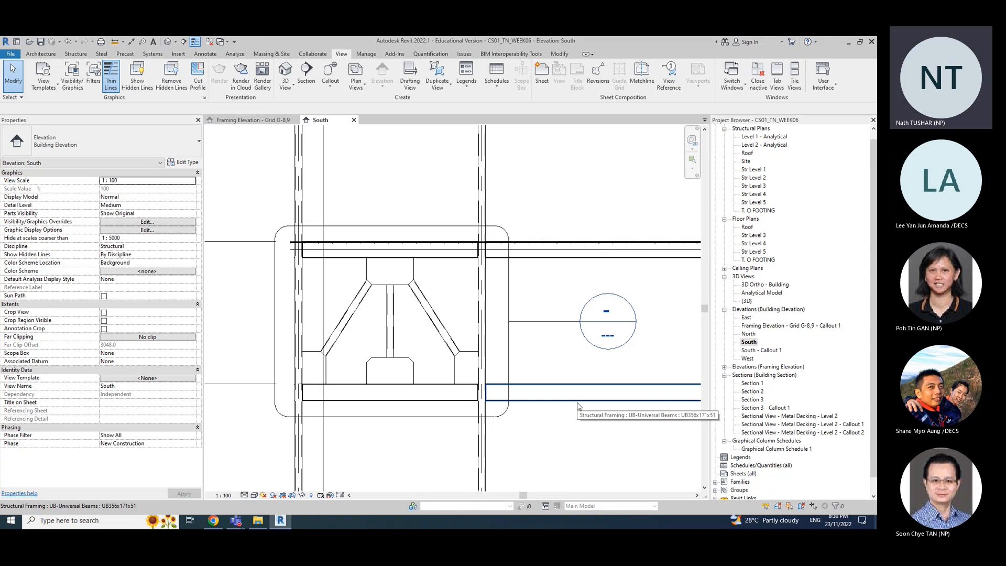
double_click(606, 312)
scroll(419, 319, up, 2)
scroll(419, 319, down, 2)
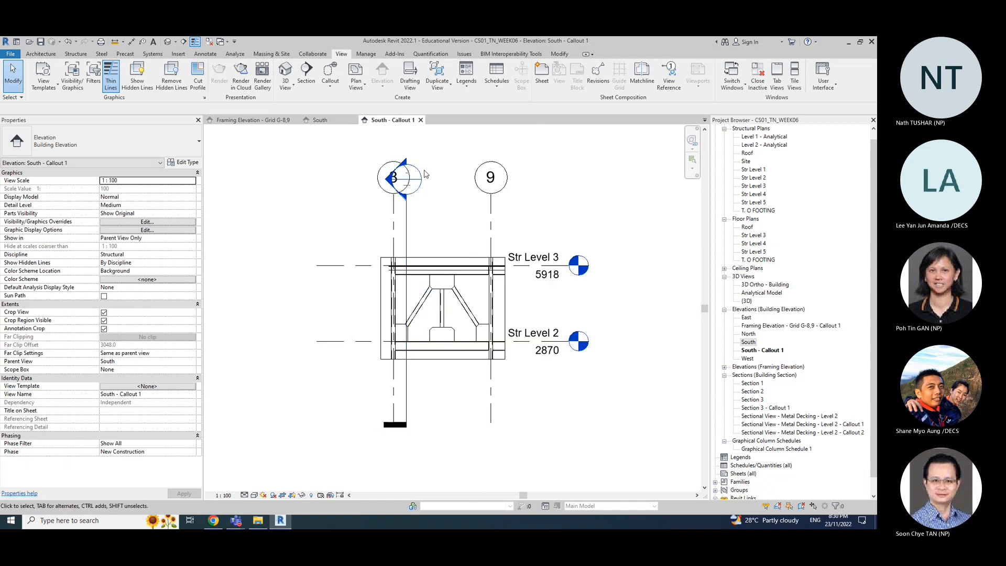
Step: Try deleting the section marker beside grid 8 in the callout view and undo the deletion
click(407, 236)
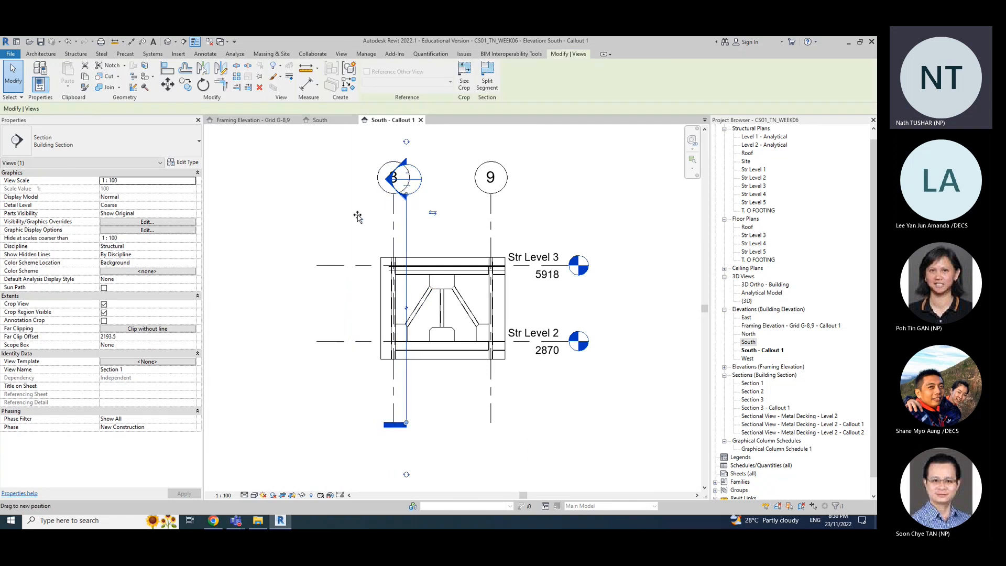
key(Delete)
key(ctrl+z)
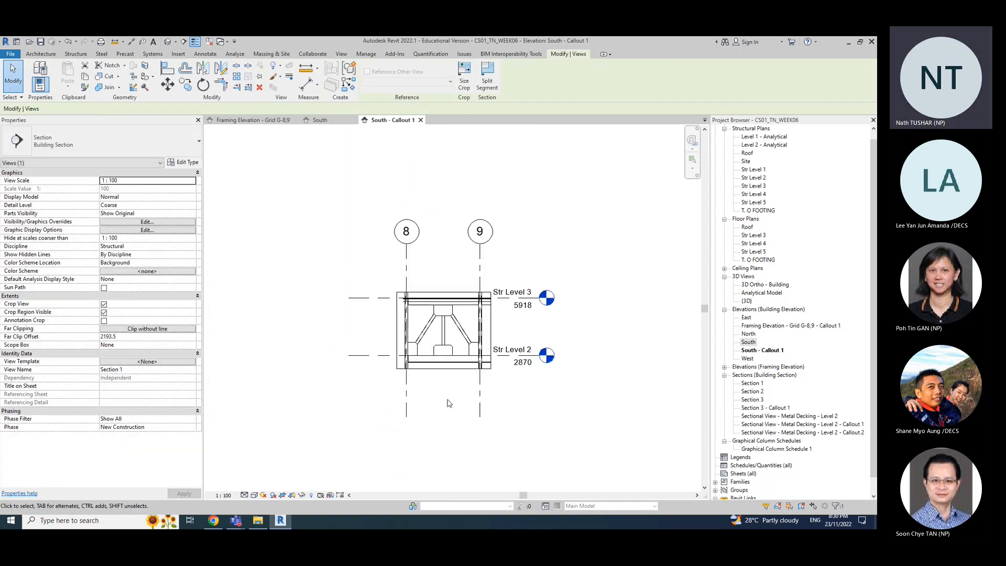
Step: Hide only the section marker element beside grid 8 in the South callout view
right_click(407, 225)
mouse_move(442, 303)
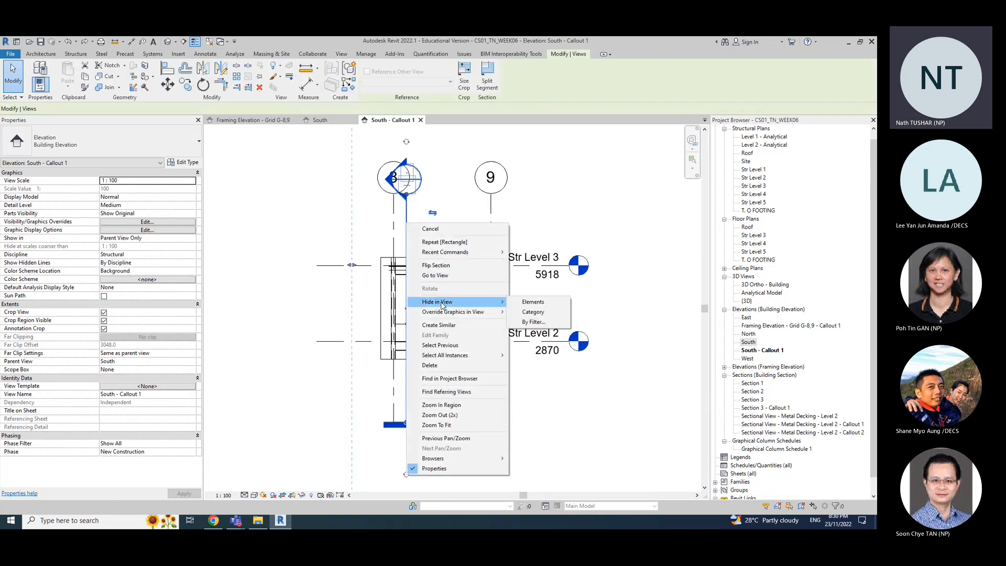
click(430, 228)
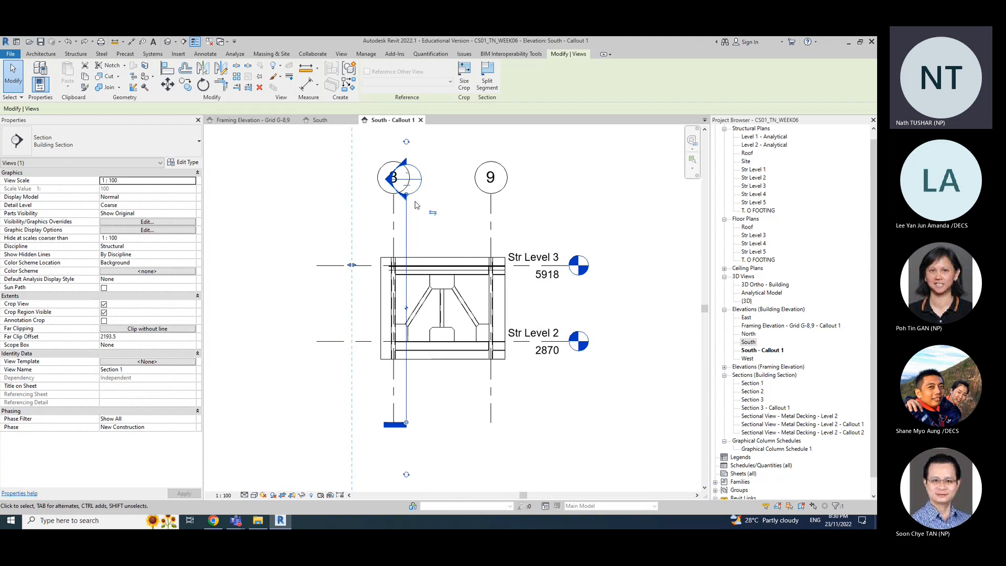
right_click(406, 210)
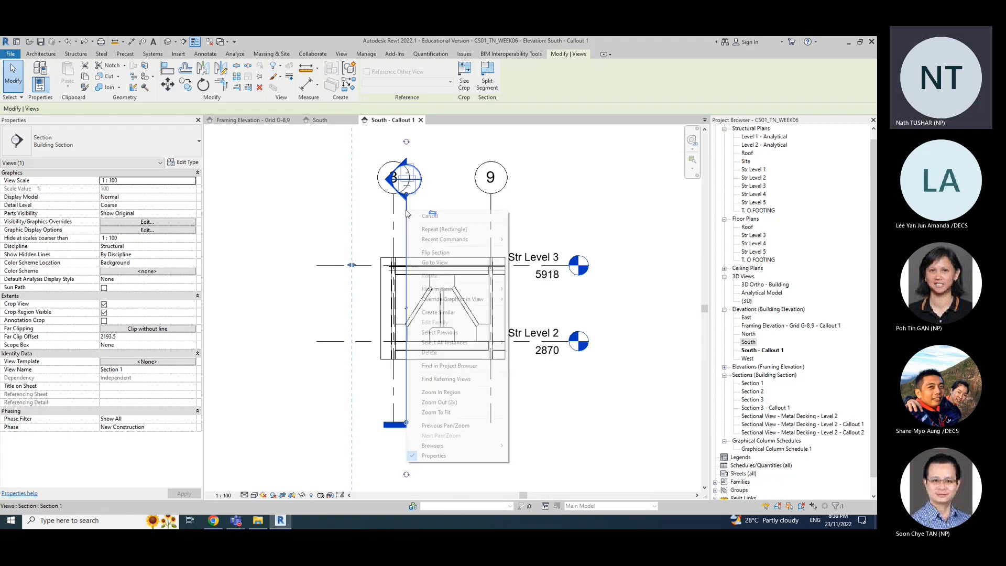
mouse_move(460, 289)
click(521, 292)
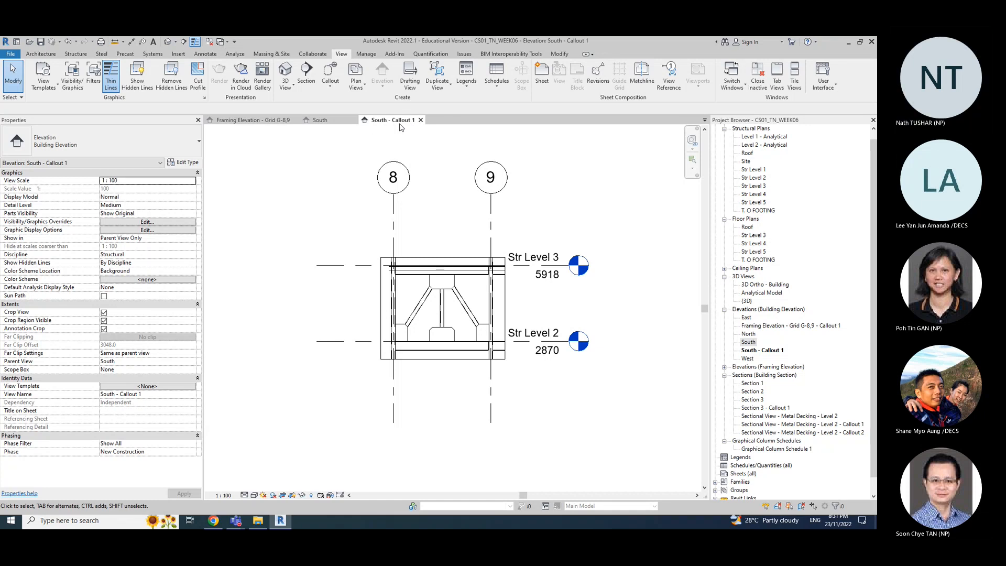
Step: Rename the South - Callout 1 view as "Structural Framing Callout Grid G8 and G9"
click(771, 351)
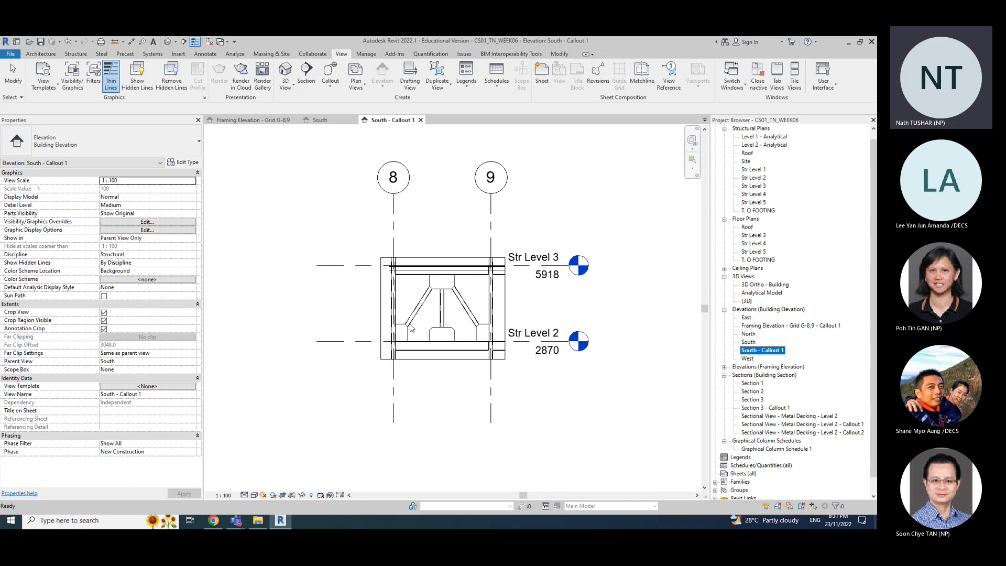
scroll(414, 325, up, 3)
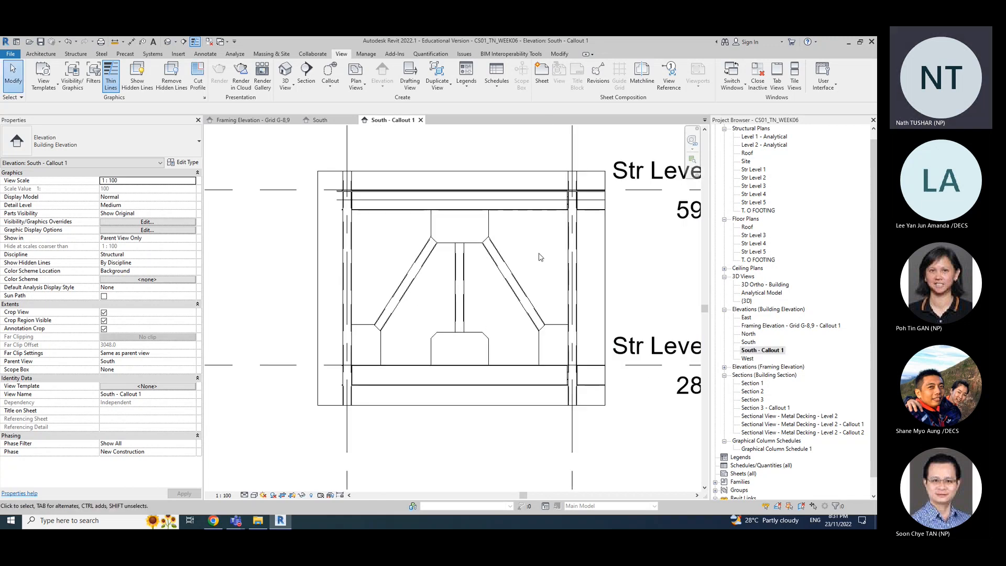
middle_drag(539, 254, 524, 264)
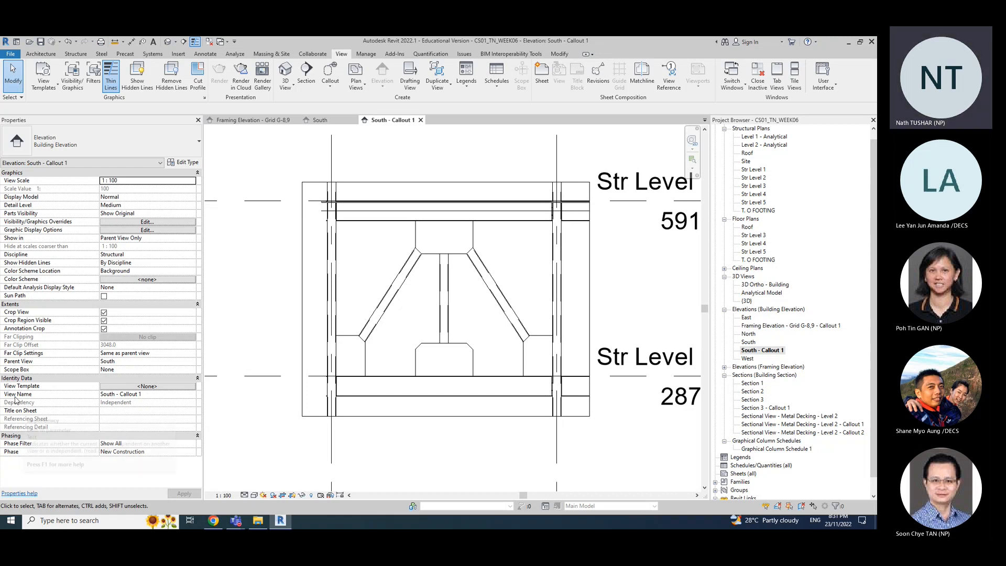
click(153, 394)
click(153, 394)
key(BackSpace)
key(BackSpace)
key(BackSpace)
key(BackSpace)
key(BackSpace)
key(BackSpace)
key(BackSpace)
key(BackSpace)
key(BackSpace)
key(BackSpace)
key(BackSpace)
key(BackSpace)
key(BackSpace)
key(BackSpace)
key(BackSpace)
key(BackSpace)
key(BackSpace)
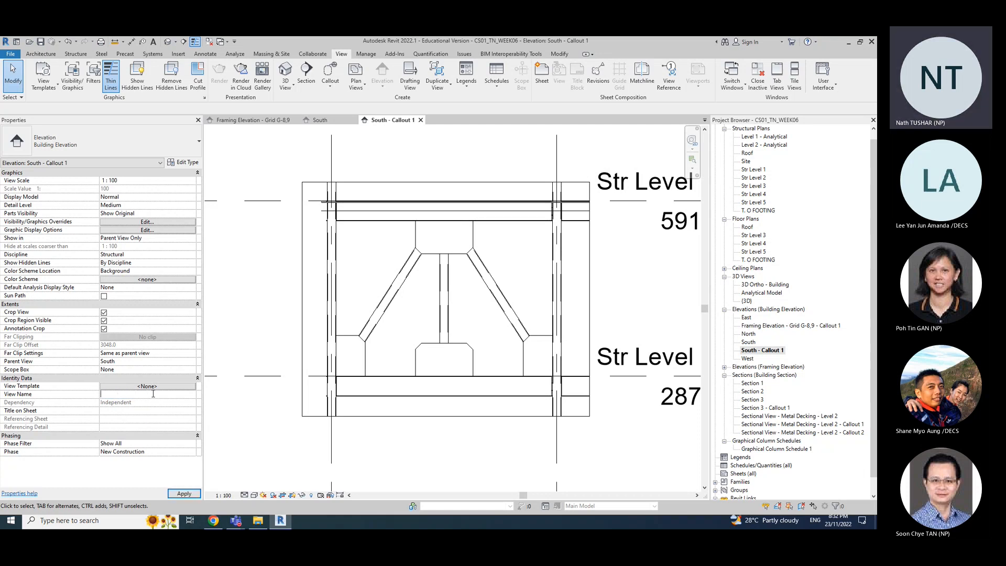
text(Struct)
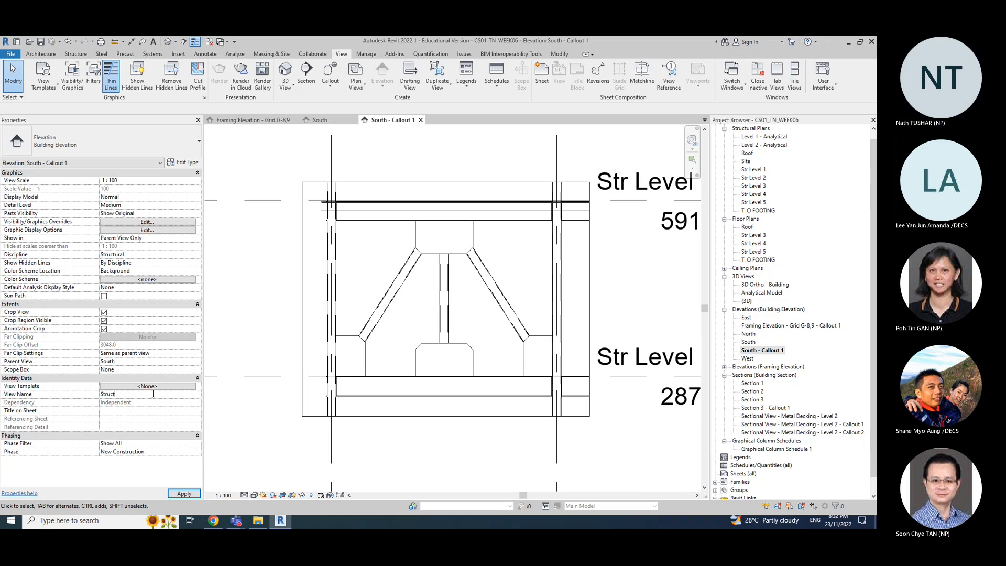
text(ural F)
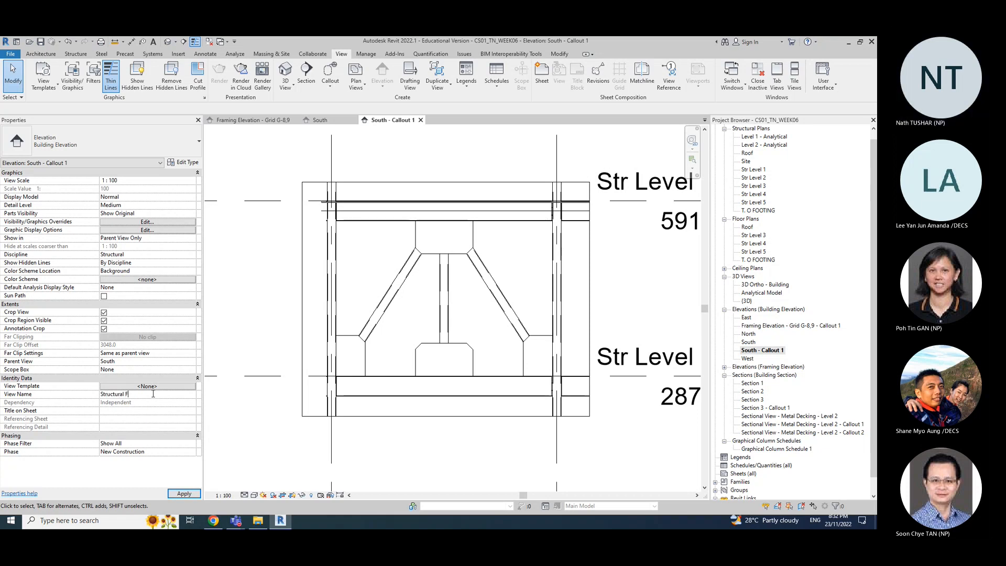
text(raming)
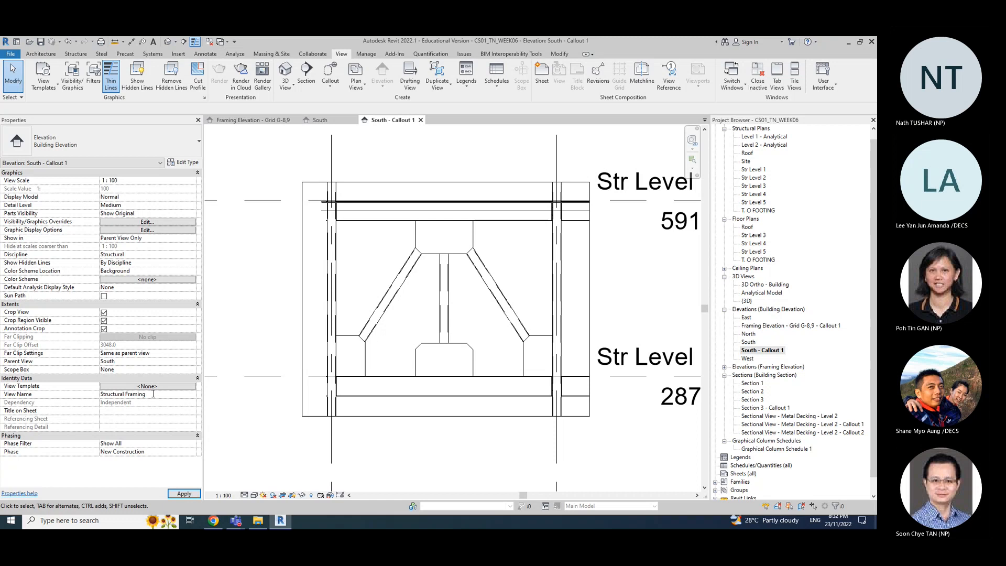
text( Callout)
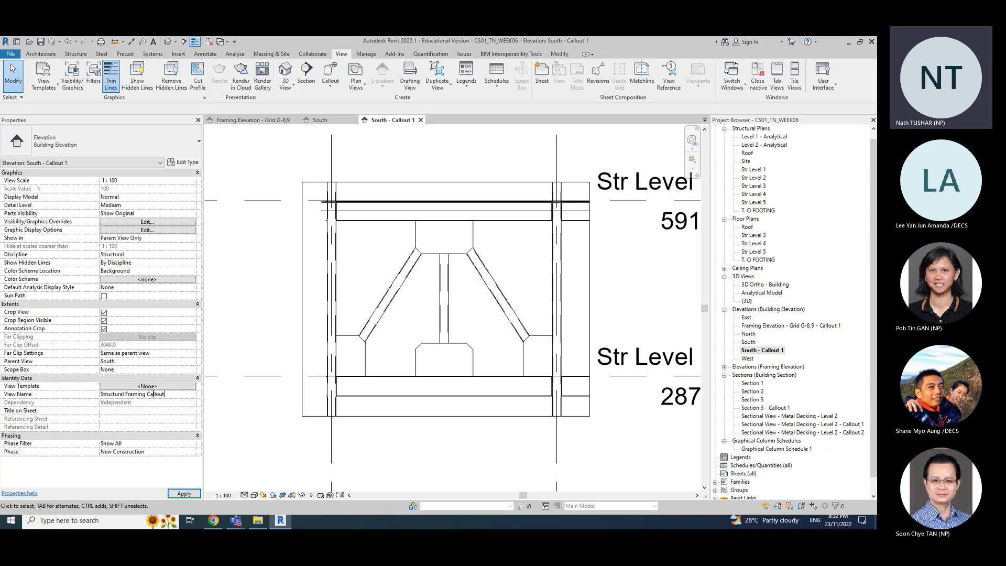
text(Grid G8 and G9)
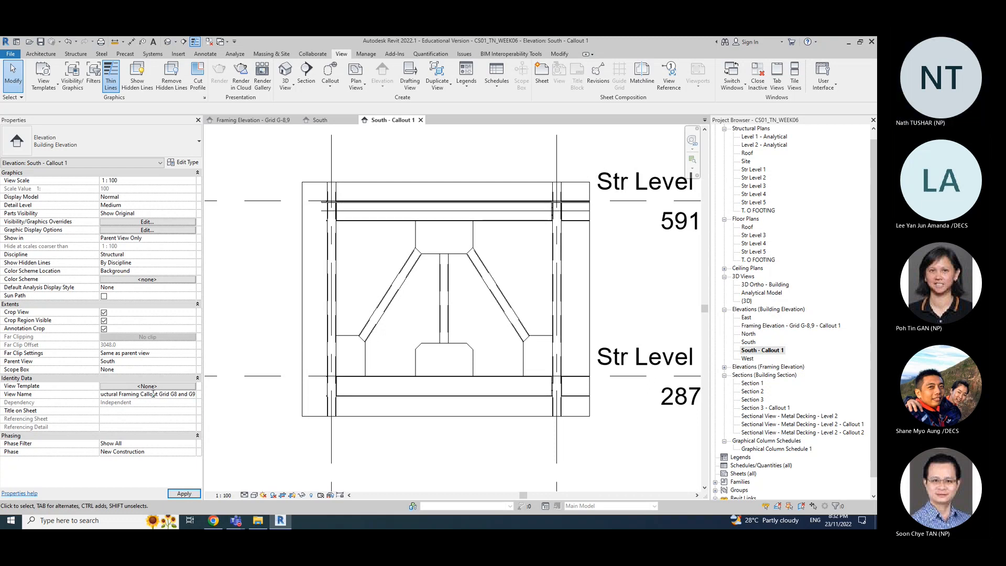
key(Return)
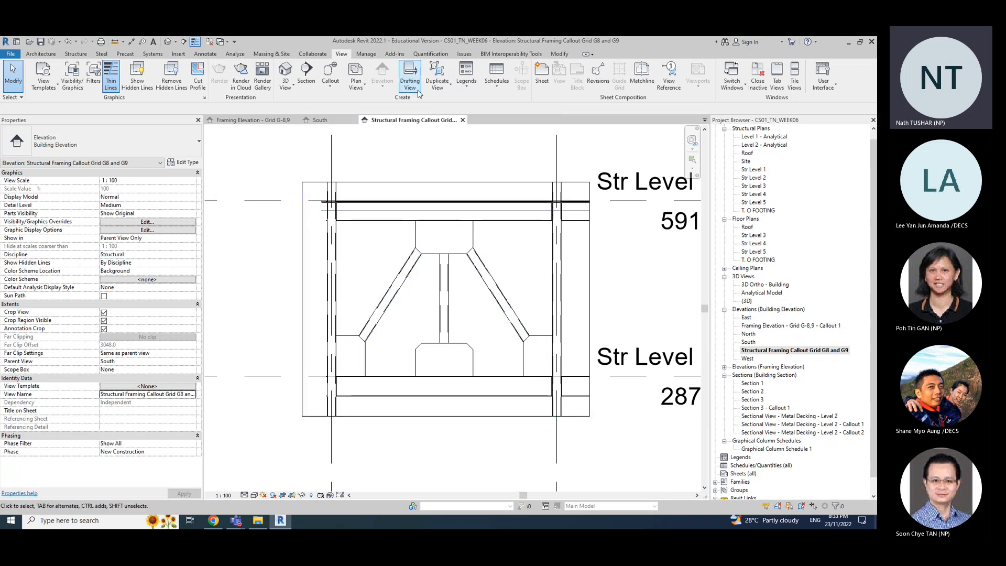
Step: Create a rectangular callout around the upper middle gusset plate below the Str Level 3 beam
click(330, 88)
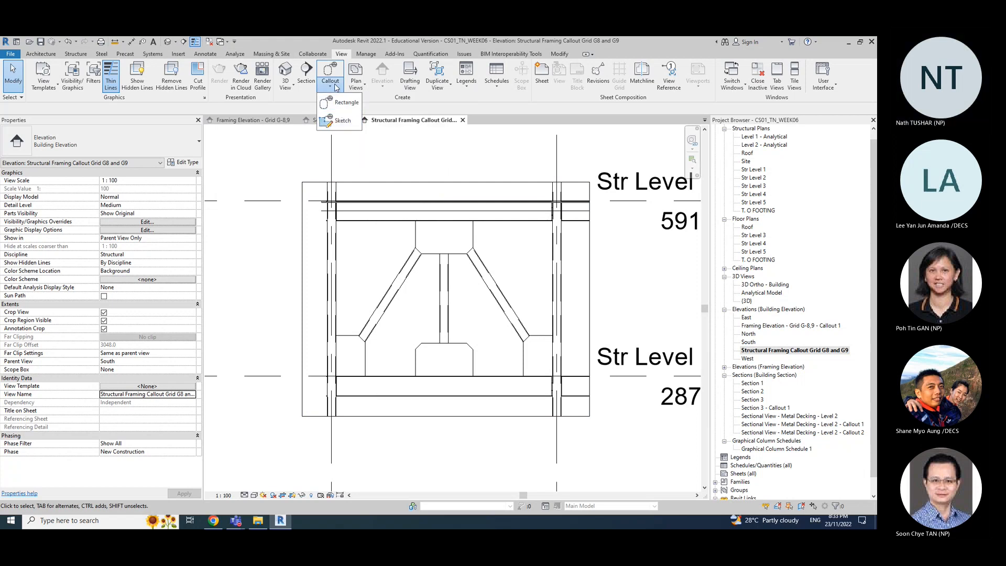
click(344, 104)
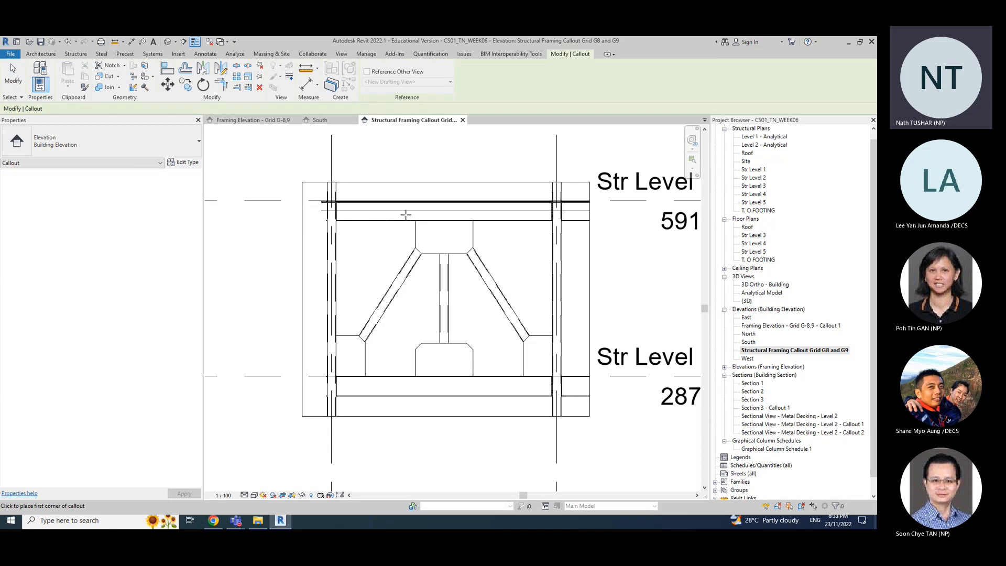
click(406, 214)
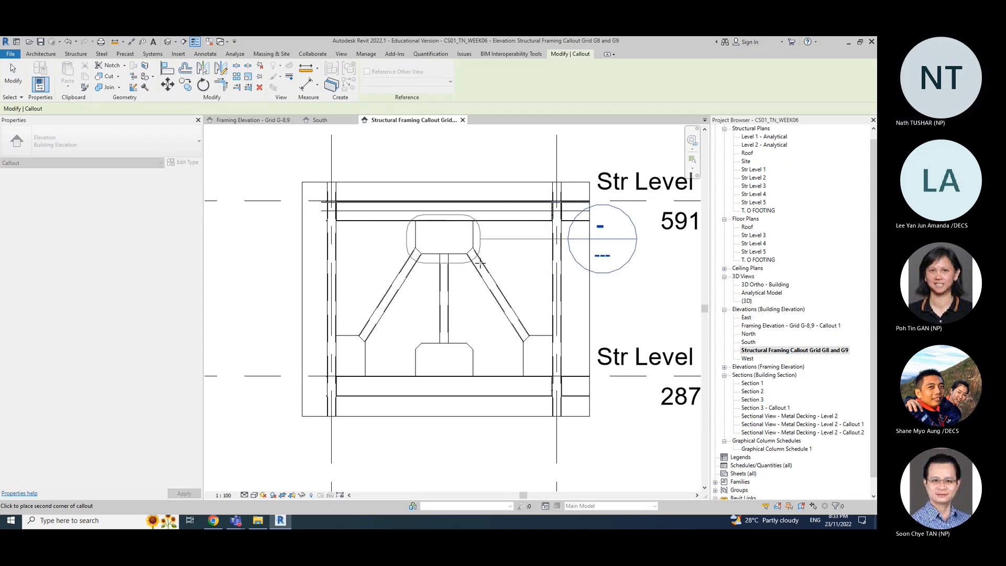
click(480, 260)
key(Escape)
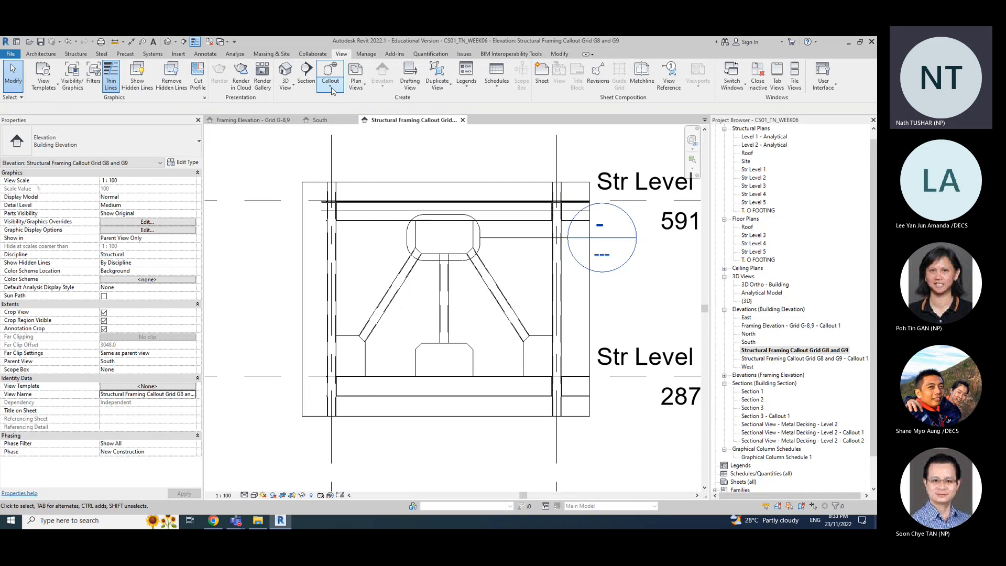
Step: Create a rectangular callout around the lower gusset plate at grid 8 on Str Level 2
click(332, 90)
click(335, 100)
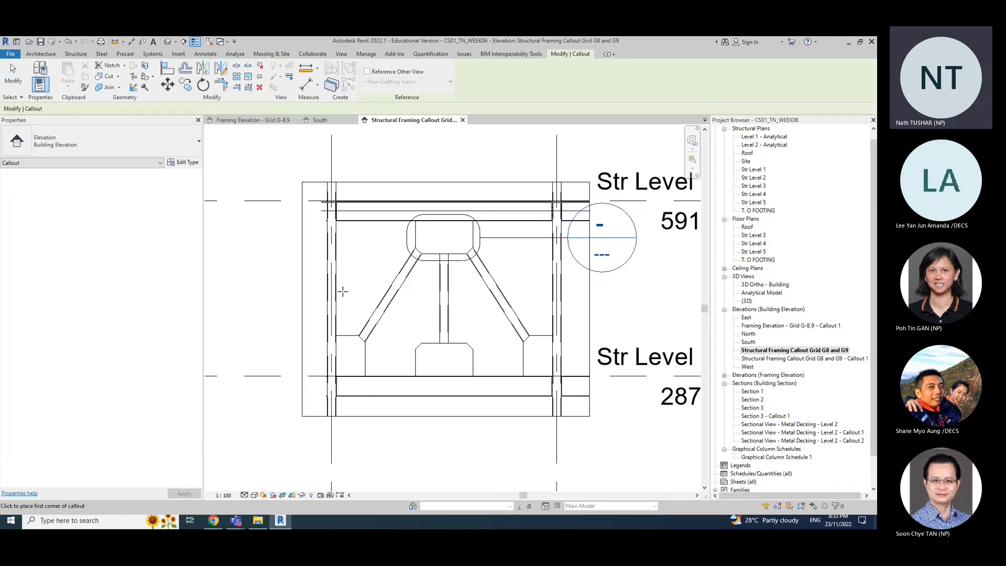
click(321, 328)
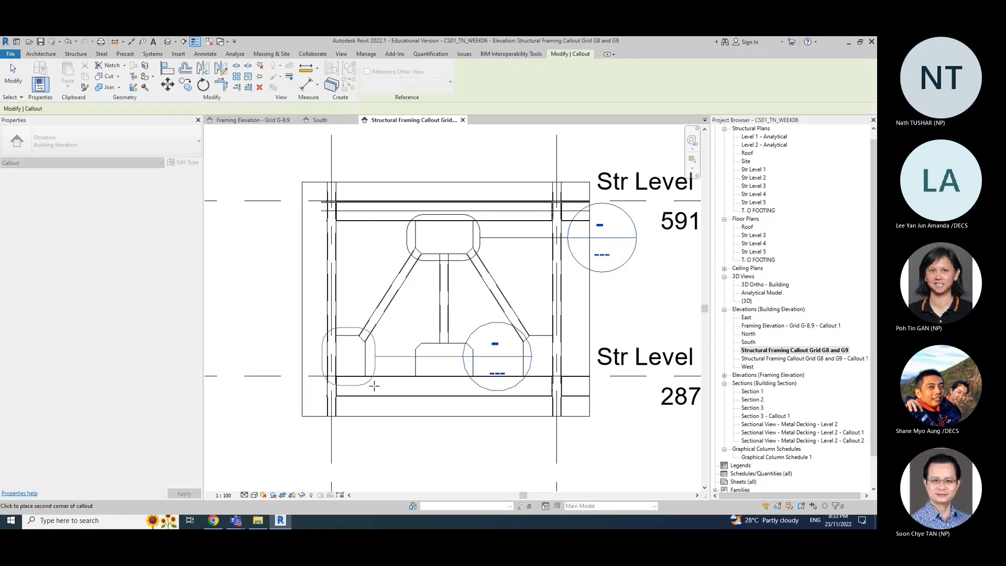
click(372, 386)
key(Escape)
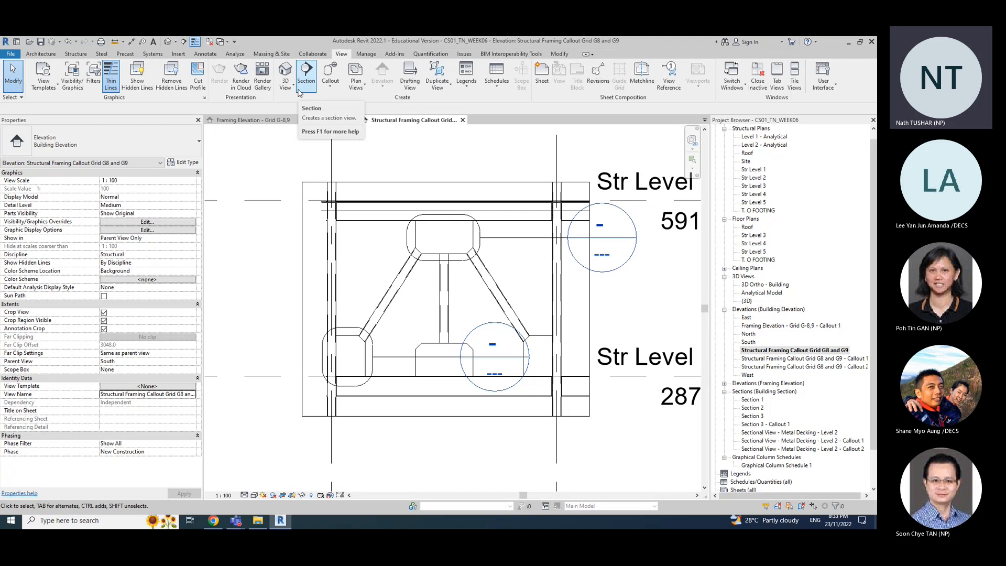
Step: Create a rectangular callout around the lower gusset plate at grid 9 on Str Level 2
click(331, 86)
click(340, 104)
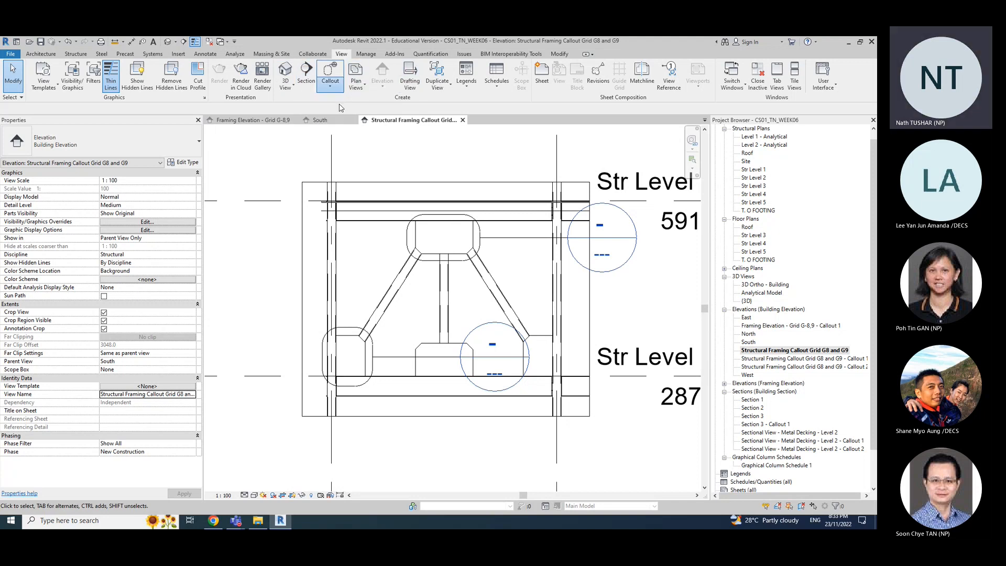
click(569, 327)
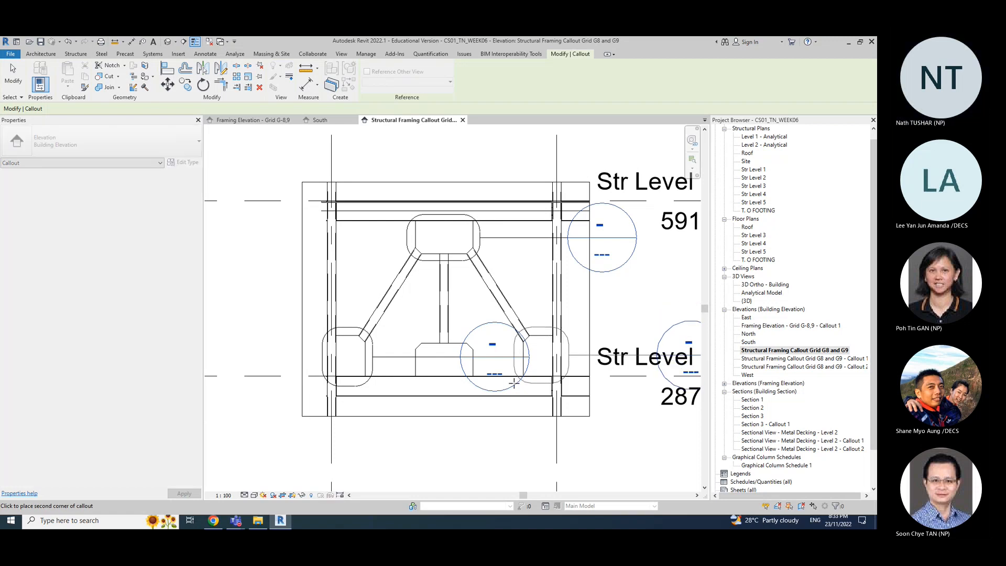
click(511, 385)
key(Escape)
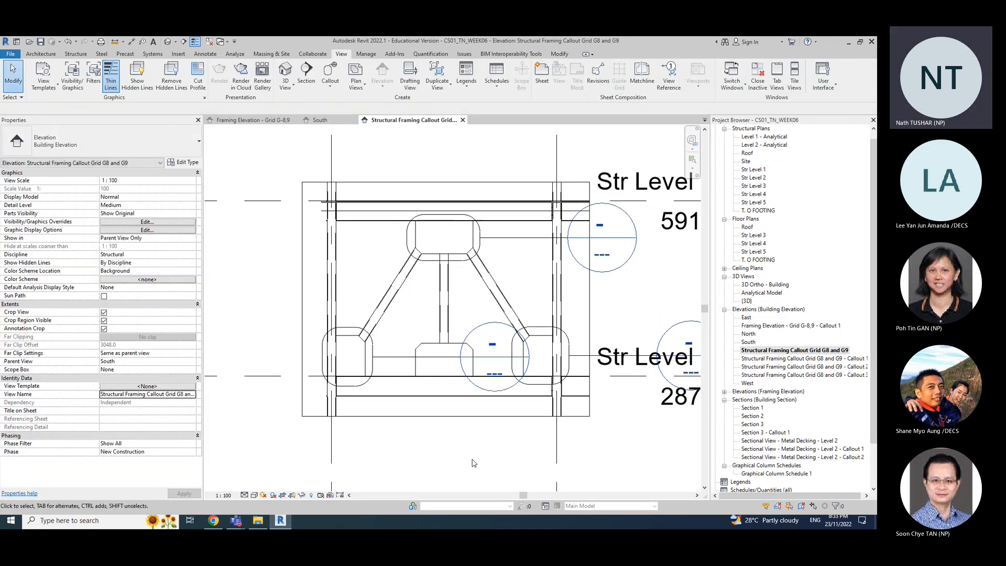
Step: Set the view scale to 1:50 and move the grid 8 plate callout's head outside the frame, left of grid 8
click(223, 495)
click(239, 429)
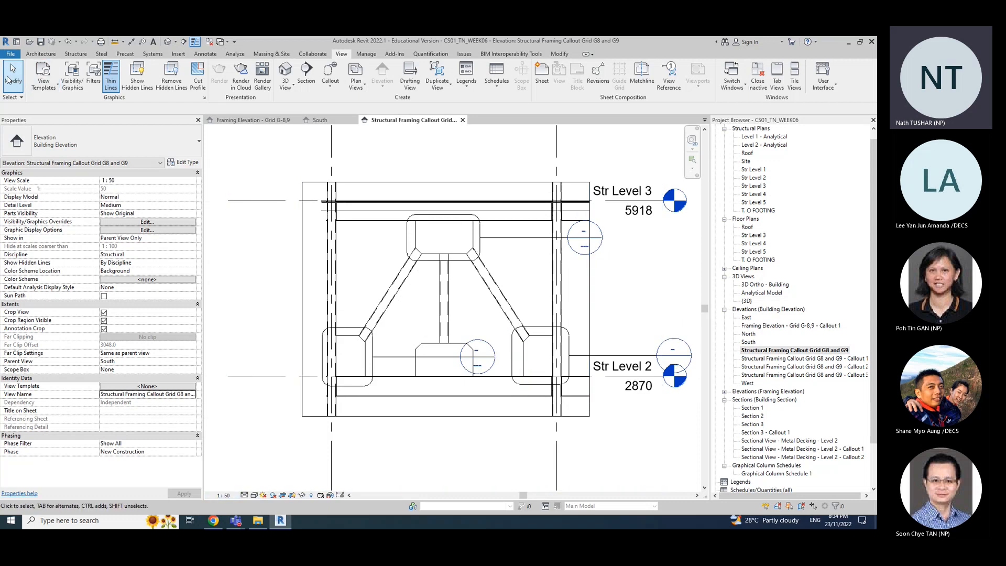
click(422, 357)
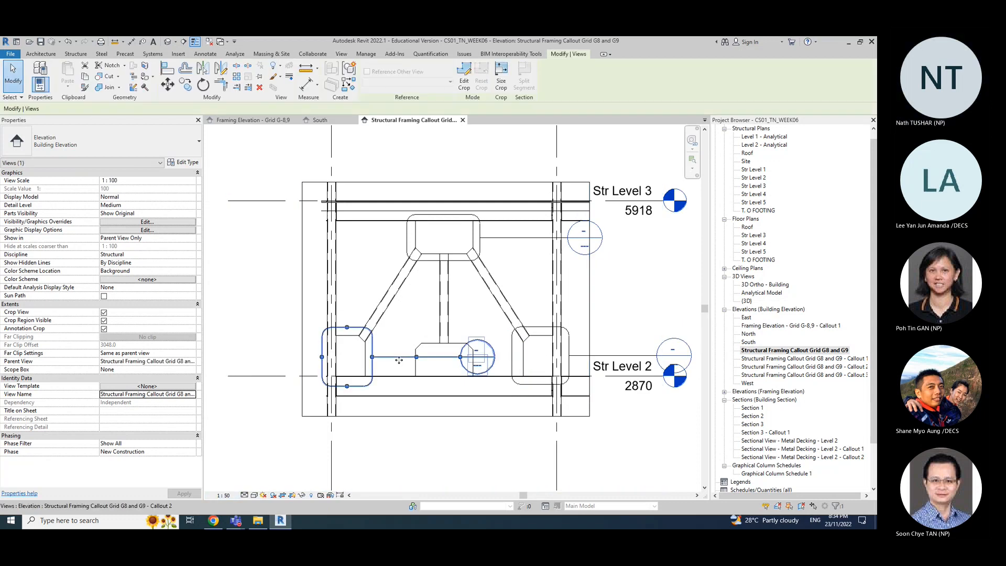
drag(425, 356, 282, 336)
scroll(293, 379, down, 5)
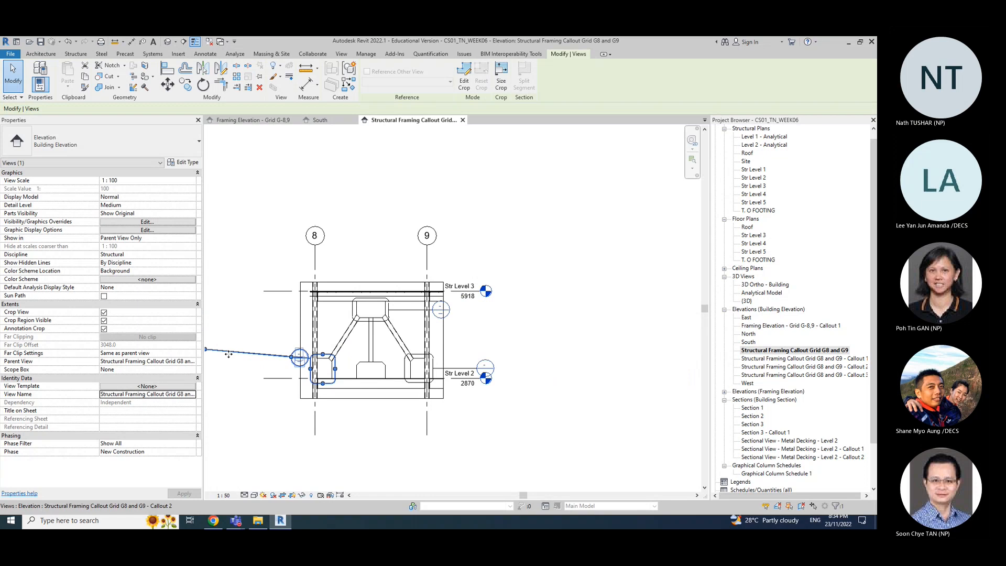
drag(207, 350, 291, 361)
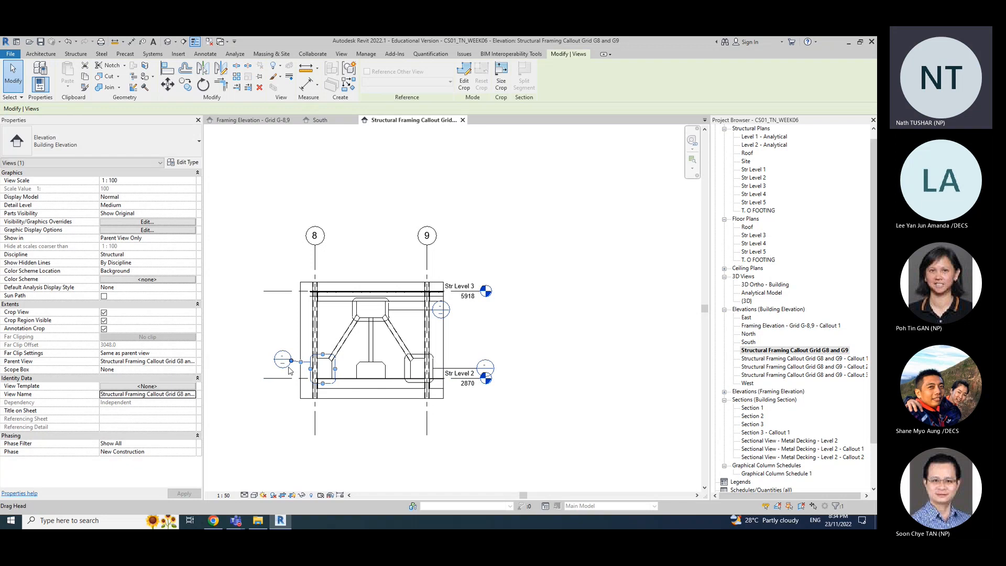
scroll(289, 370, up, 6)
drag(275, 361, 297, 368)
scroll(417, 393, down, 3)
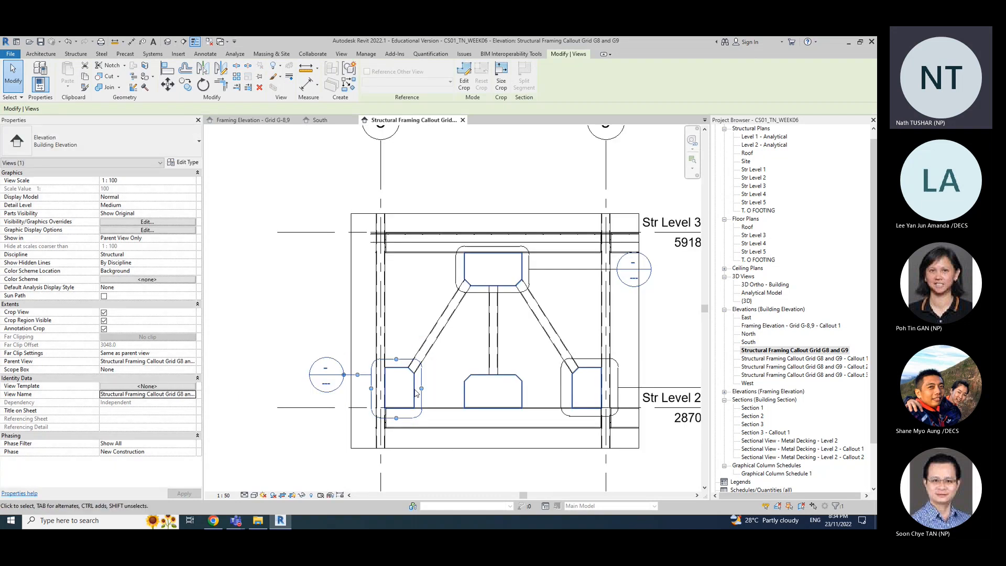
scroll(416, 393, down, 2)
scroll(524, 453, up, 1)
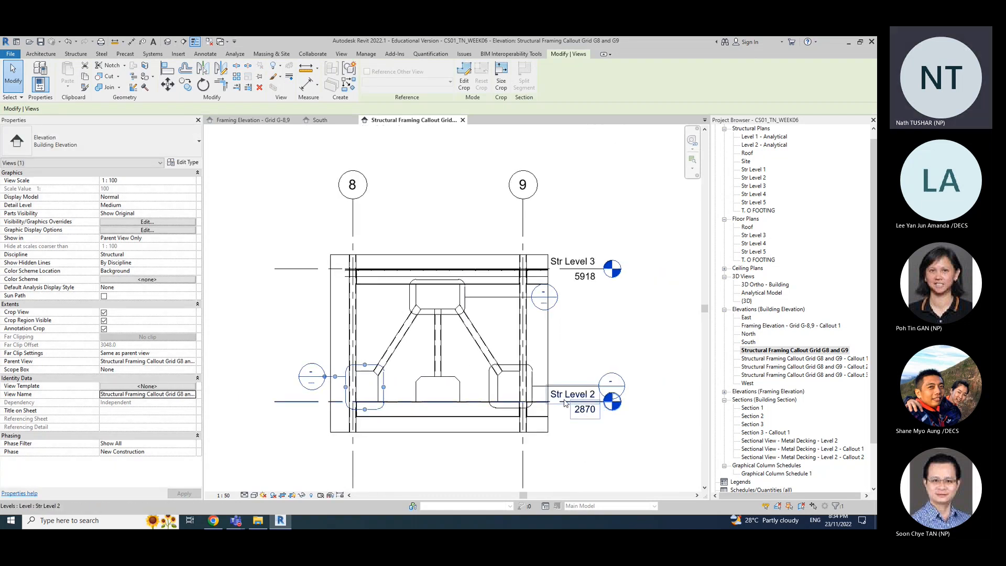
Step: Move the grid 9 plate callout's head closer to the frame, clear of the Str Level 2 marker
click(540, 386)
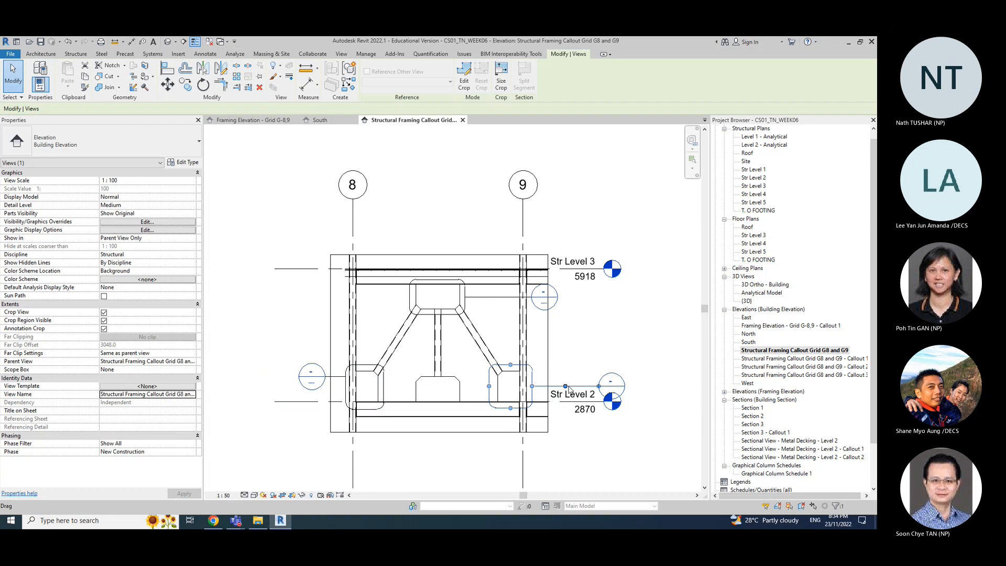
drag(609, 386, 557, 374)
key(ctrl+z)
click(568, 385)
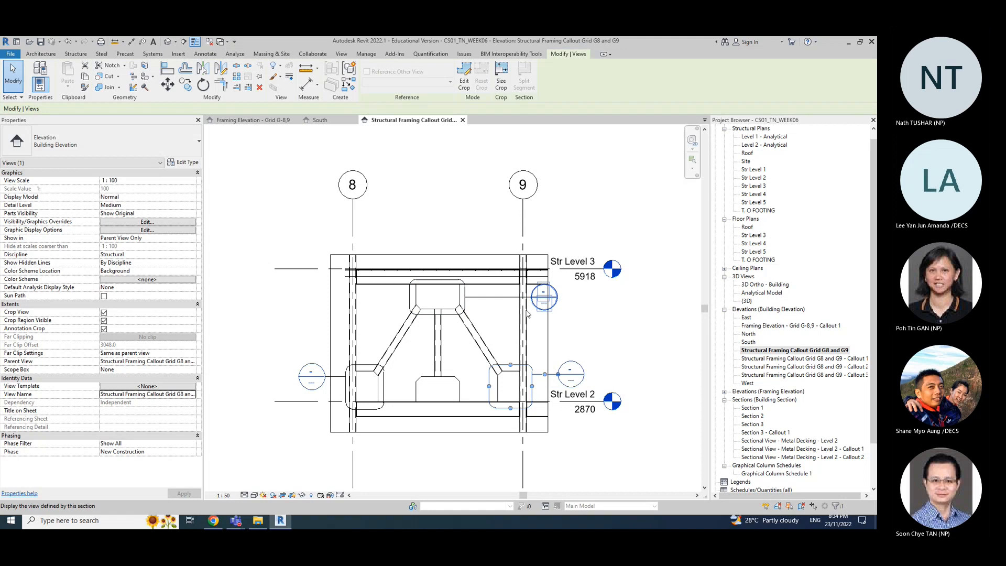
Step: Shorten the upper middle plate callout's leader so its head sits inside the frame, beside the plate
click(488, 296)
drag(489, 296, 488, 299)
drag(487, 300, 488, 300)
click(637, 333)
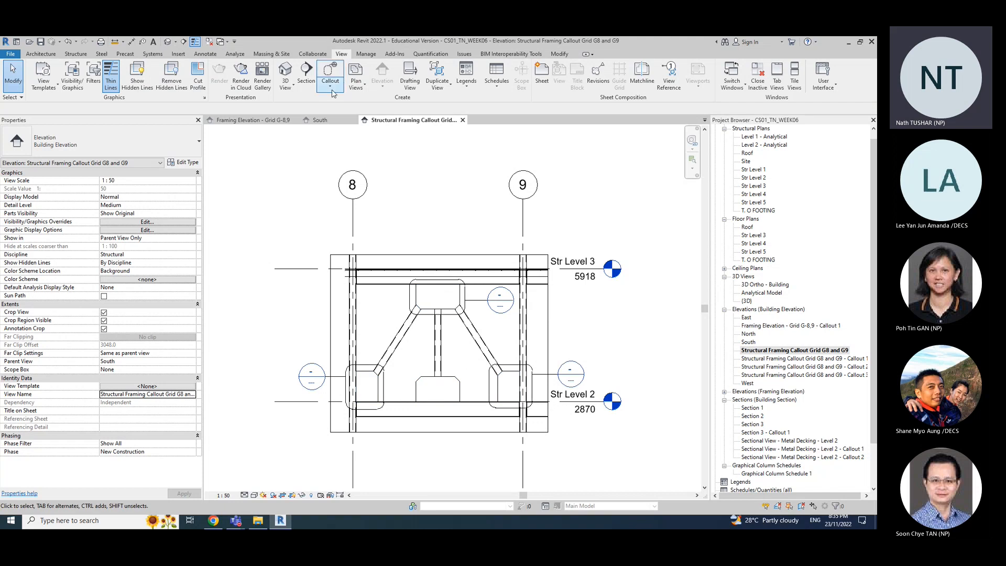
Step: Create a rectangular callout around the lower middle plate on Str Level 2 and move its head directly below the frame
click(330, 74)
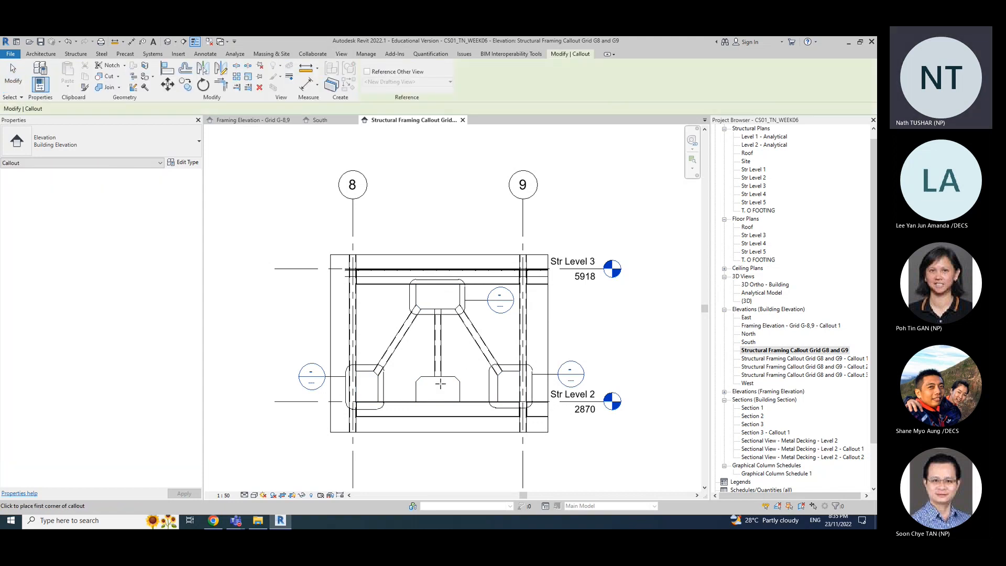
click(409, 371)
click(466, 409)
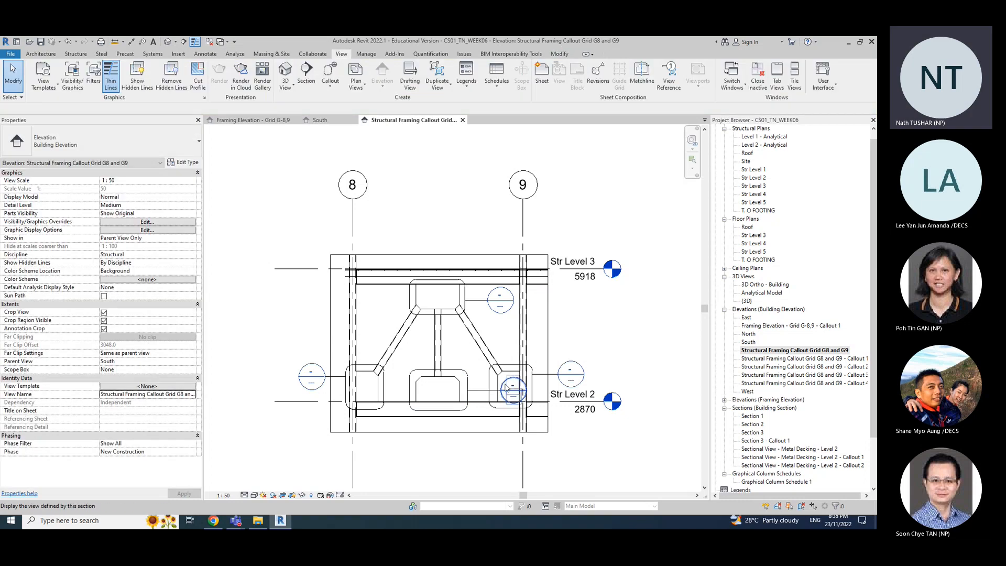
click(478, 393)
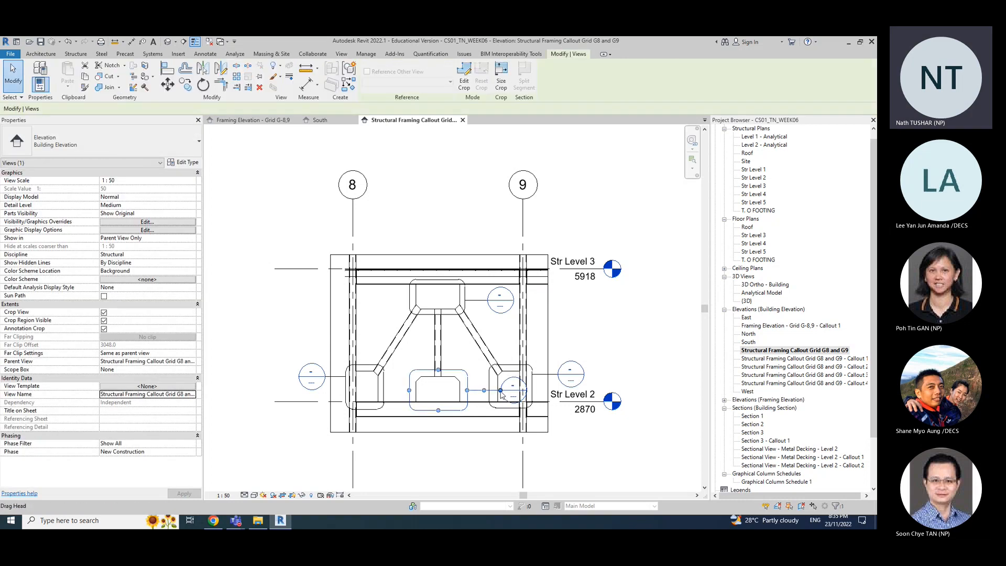
drag(503, 392, 438, 432)
click(609, 468)
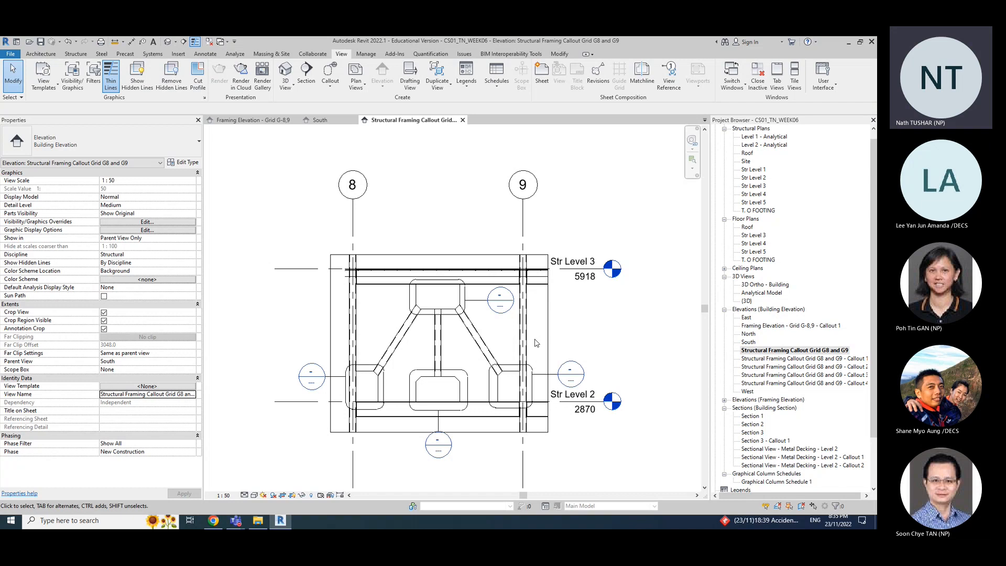
click(481, 303)
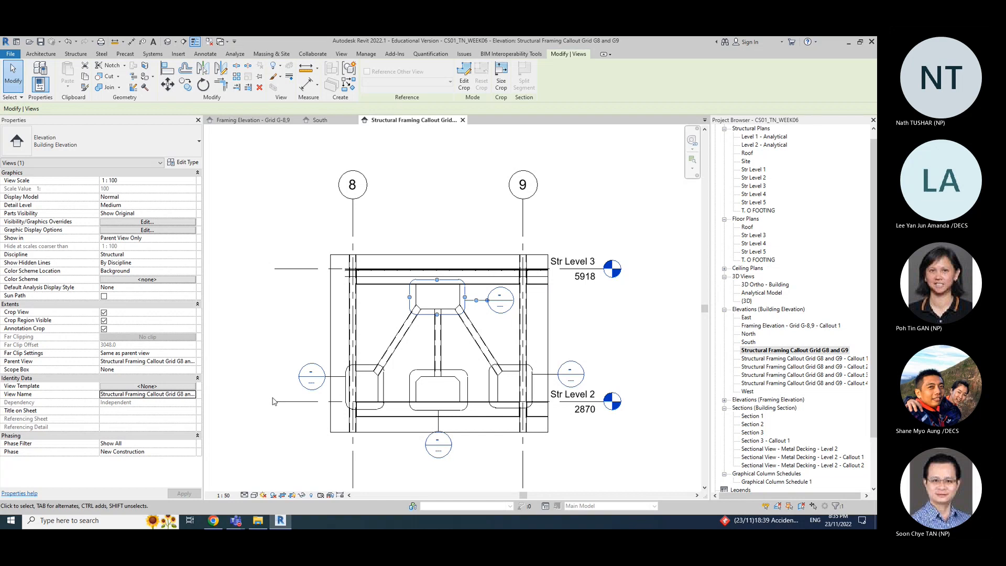
click(174, 396)
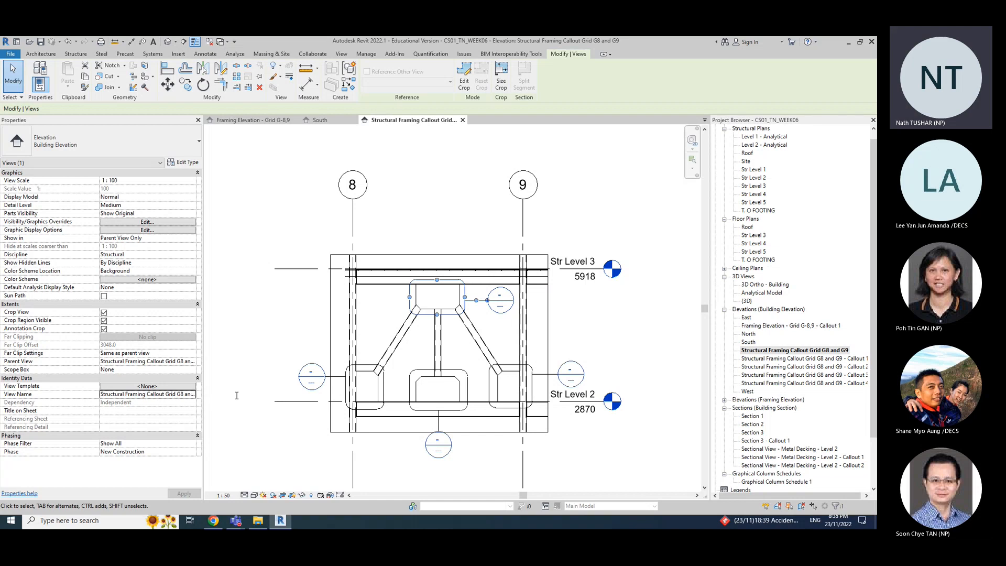
click(177, 394)
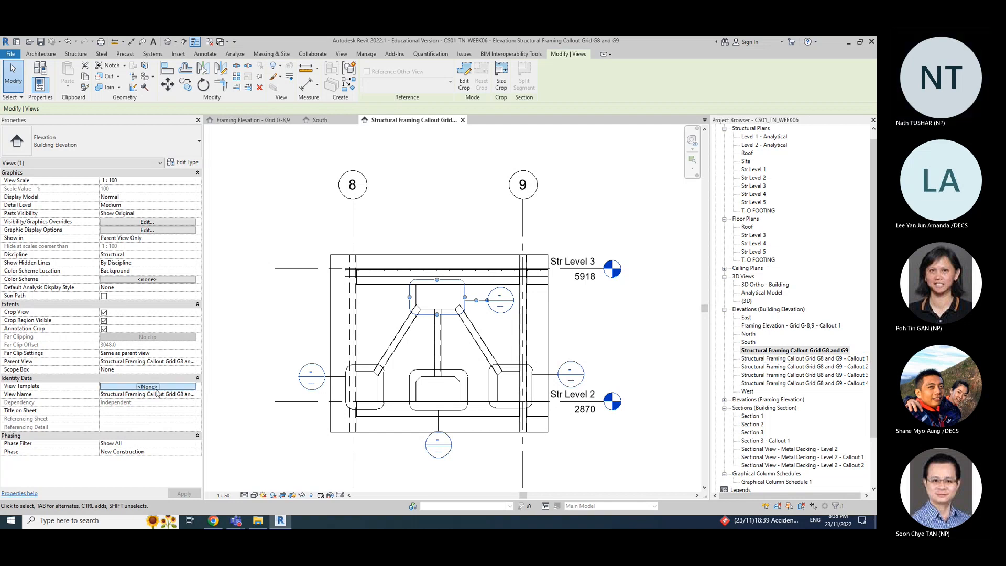
click(147, 386)
click(519, 367)
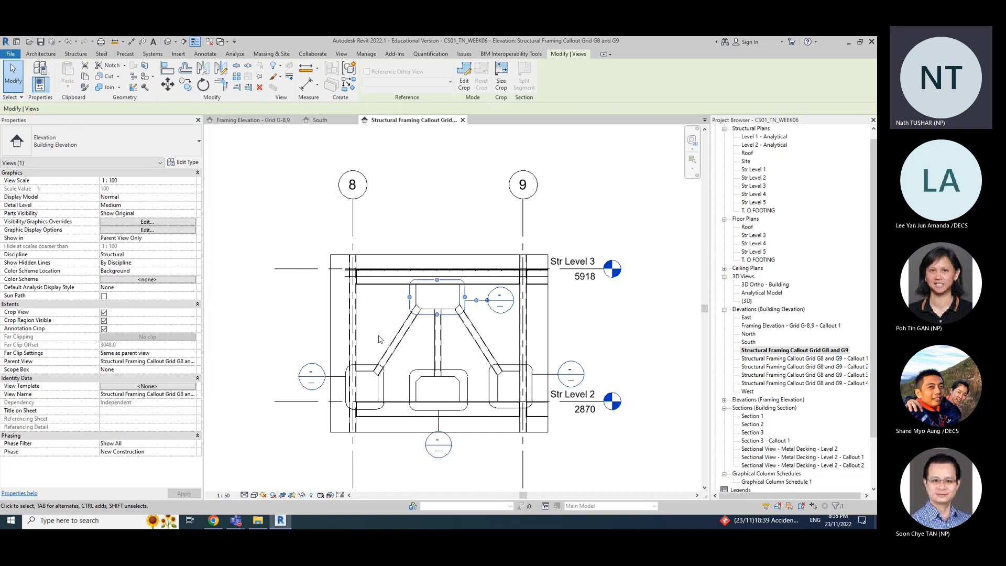
drag(170, 394, 100, 394)
key(Delete)
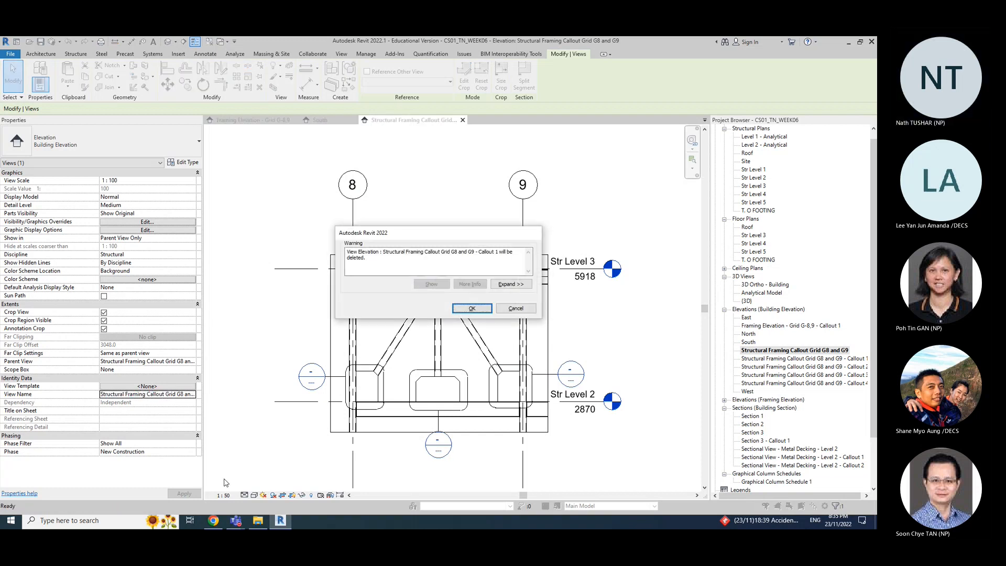
click(515, 308)
click(514, 319)
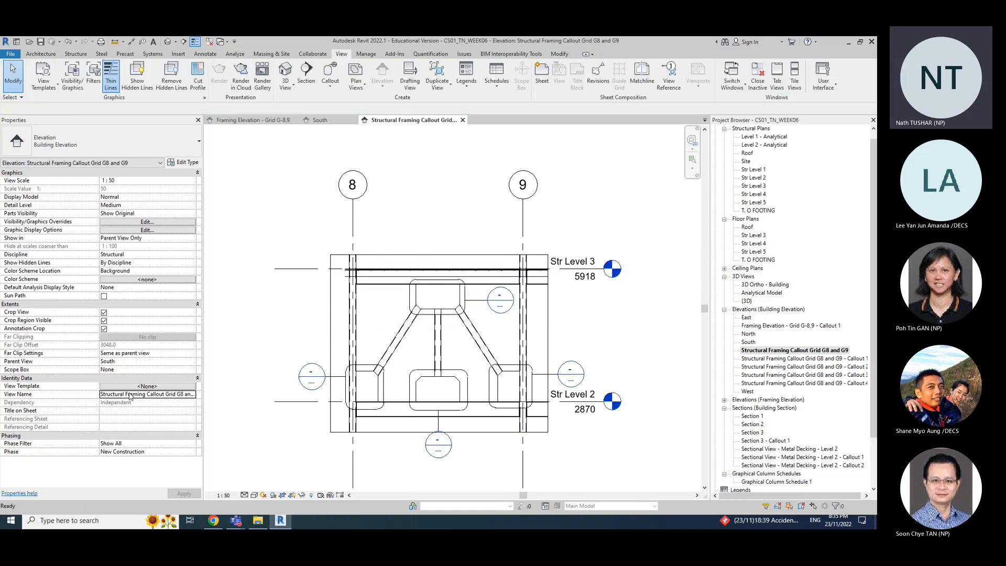
Step: Rename the open brace frame elevation view as "Grid G8 and G9 Stiffner Callout 1"
click(131, 394)
drag(101, 394, 151, 394)
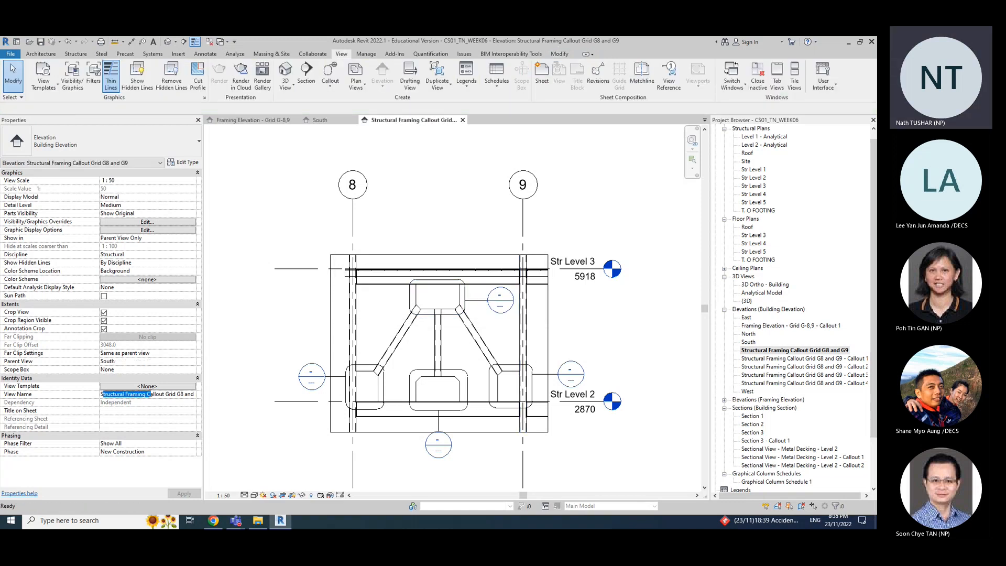
text(S)
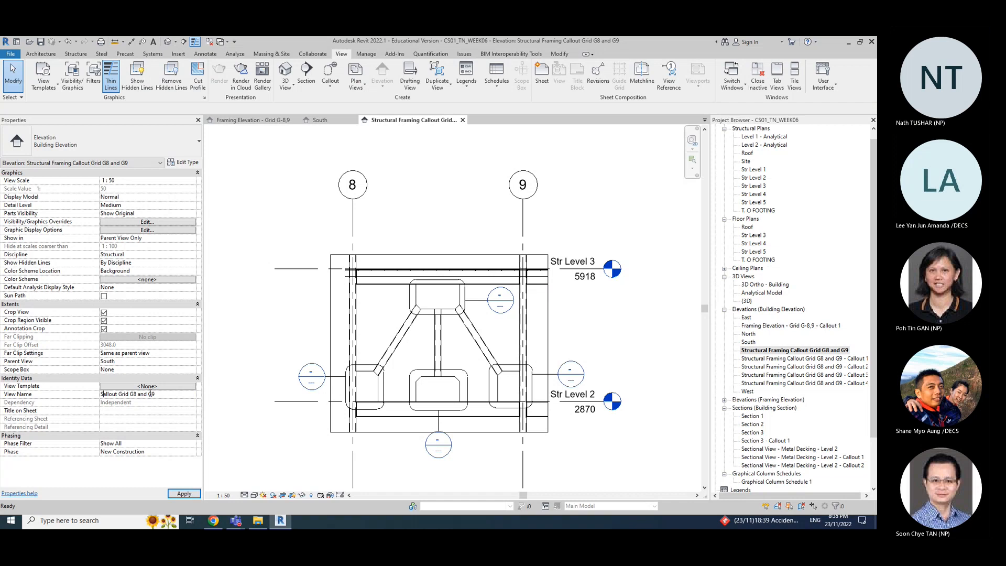
key(BackSpace)
key(Delete)
key(Delete)
key(Delete)
key(Delete)
key(Delete)
key(Delete)
key(Delete)
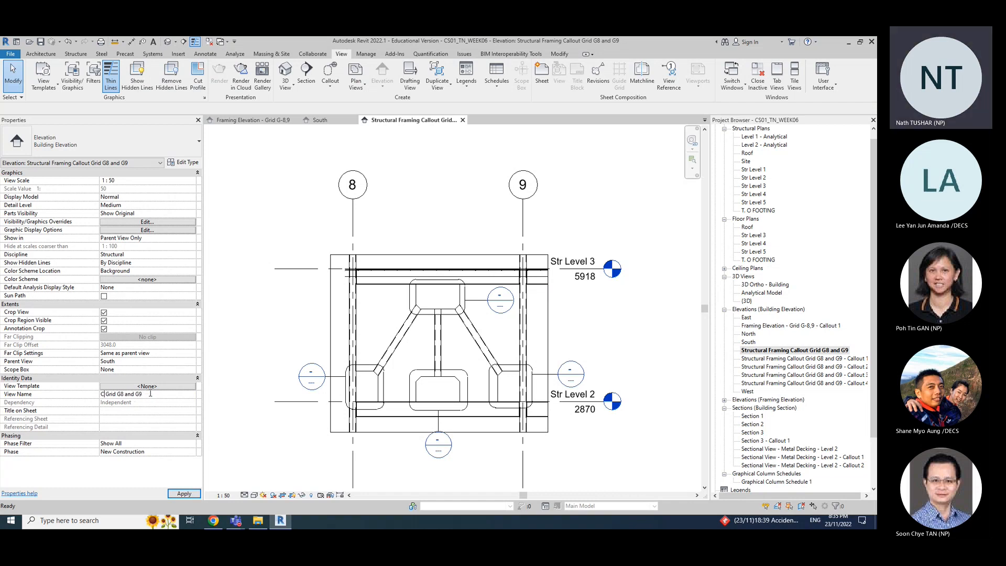
key(Delete)
text(Hu)
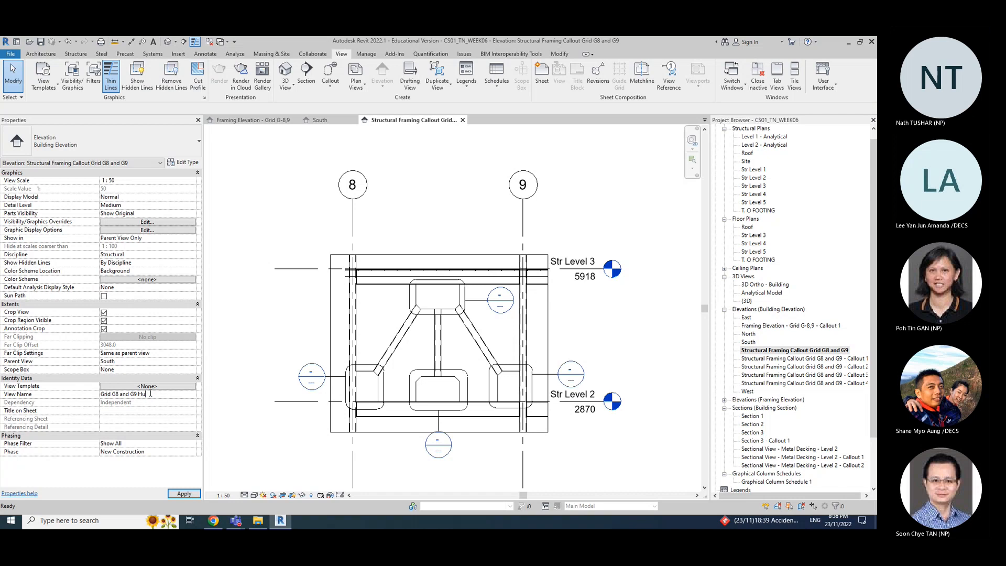
text(ssa Str)
text(ffner C)
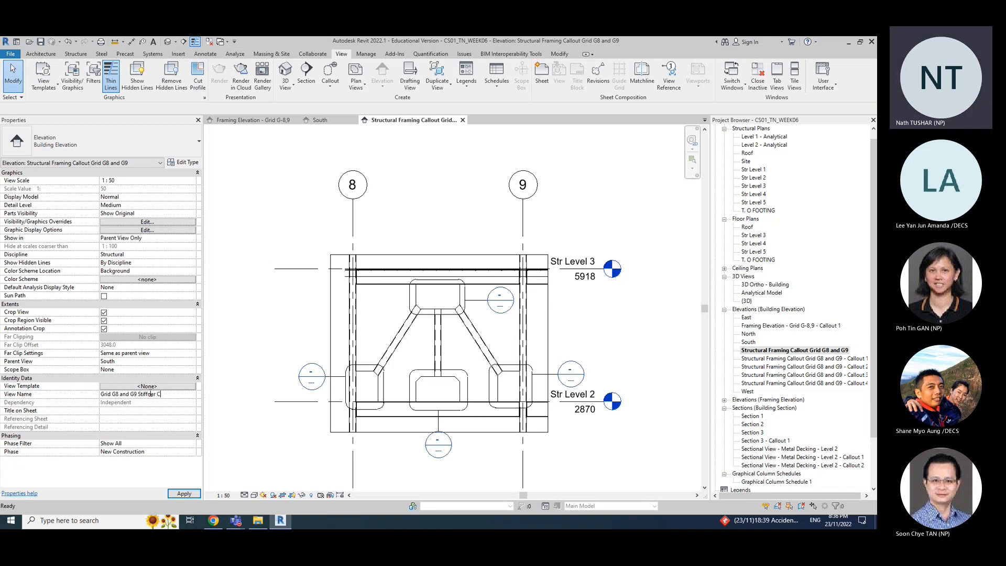
text(allout 1)
key(Return)
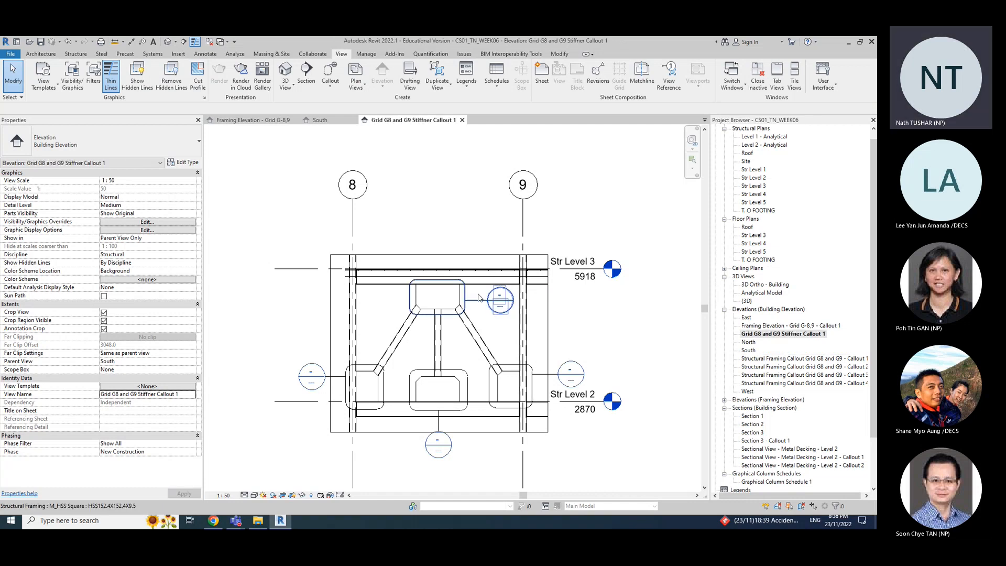
Step: Rename the view of the plate callout at grid 8 as "Grid G8 and G9 Stiffner Callout 2"
click(483, 302)
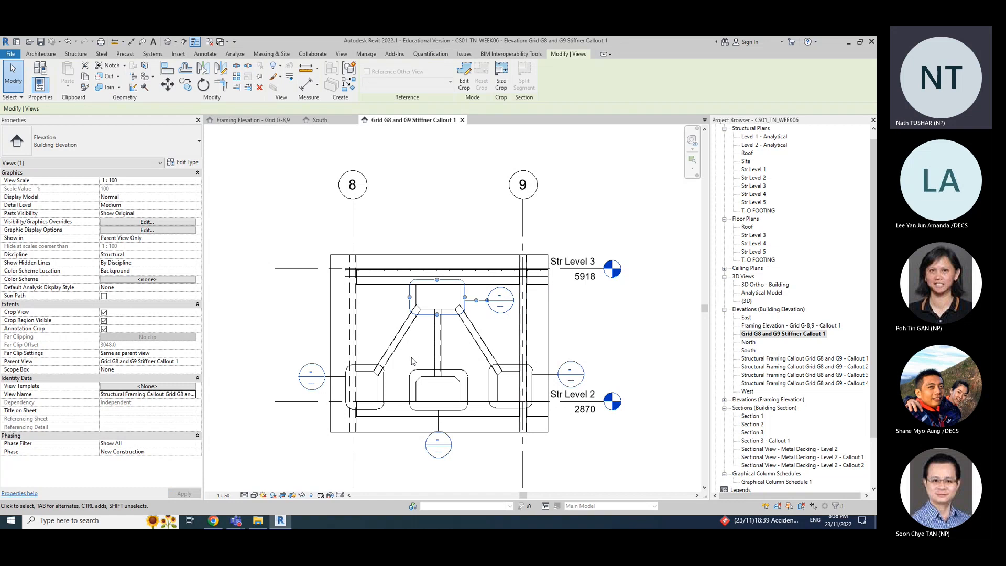
click(384, 387)
click(160, 394)
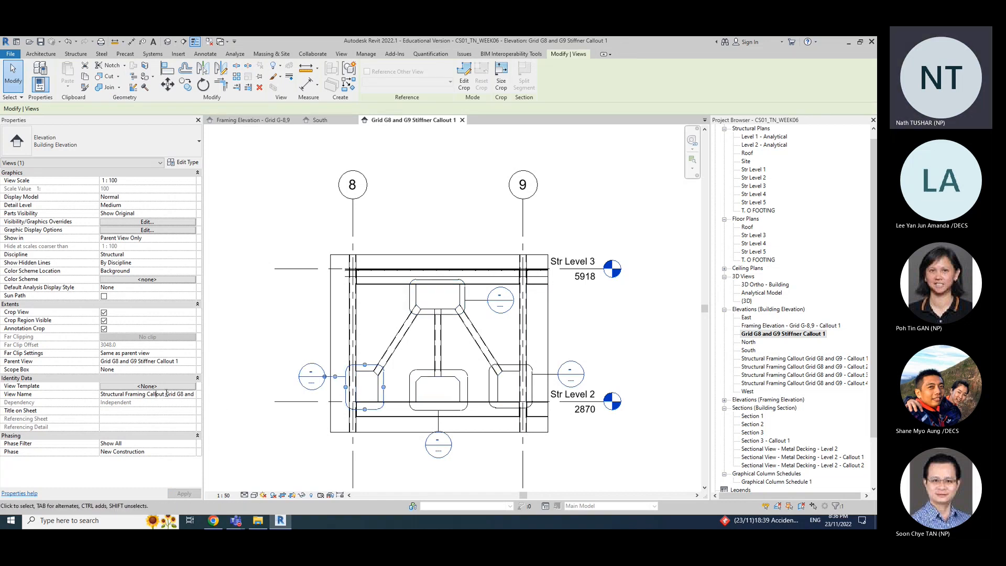
drag(165, 394, 65, 390)
key(BackSpace)
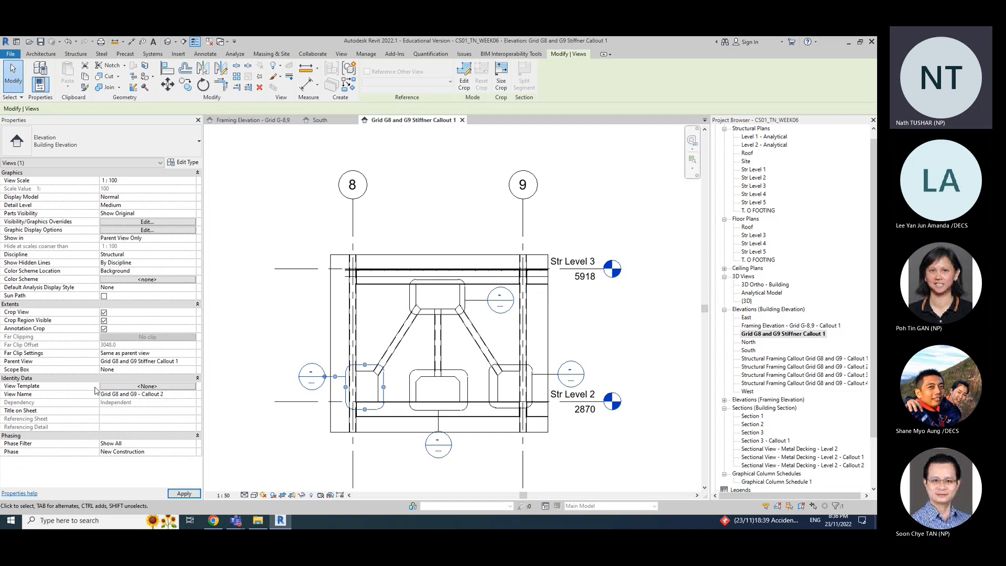
click(142, 394)
key(BackSpace)
key(BackSpace)
text(Stiffner)
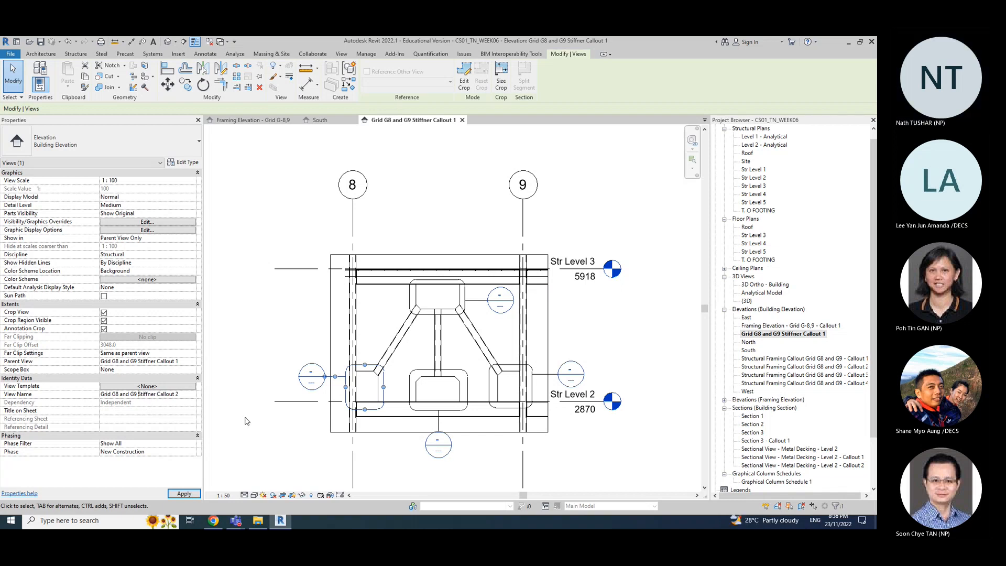
Step: Rename the view of the plate callout at grid 9 as "Grid G8 and G9 Stiffner Callout 3"
click(509, 365)
click(163, 397)
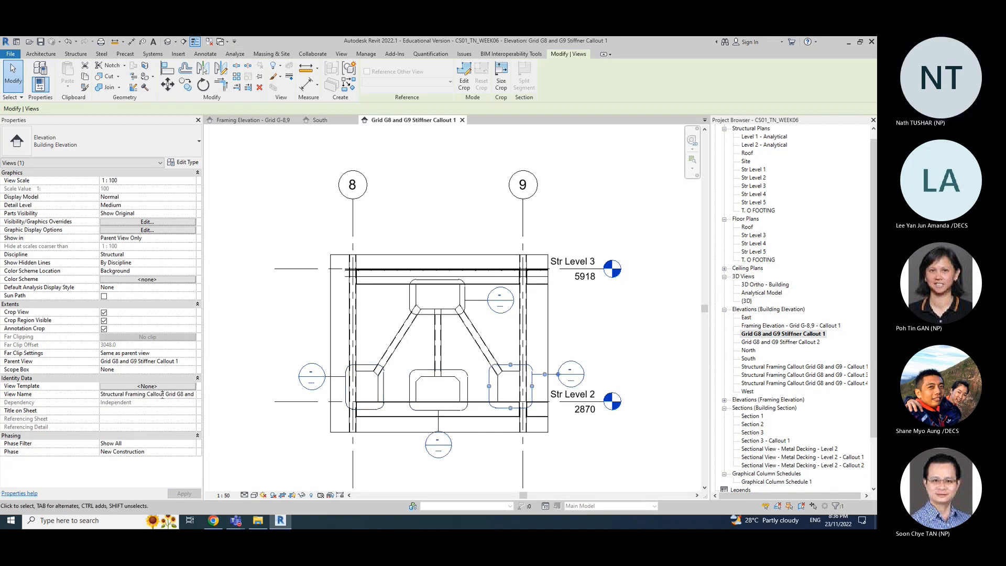
key(ctrl+a)
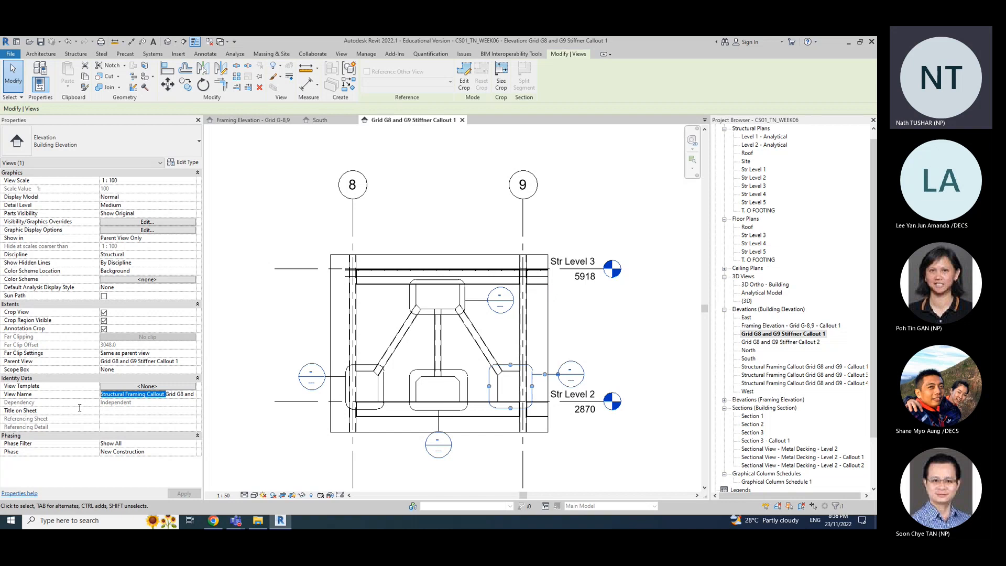
text(Grid G8 and G9 - Callout 3)
key(Return)
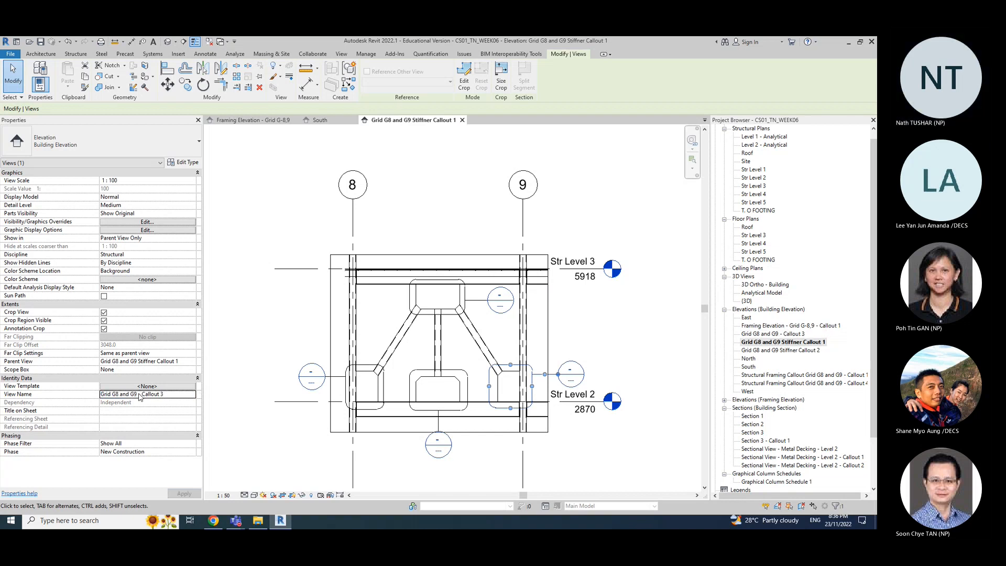
key(BackSpace)
text(Stiffne)
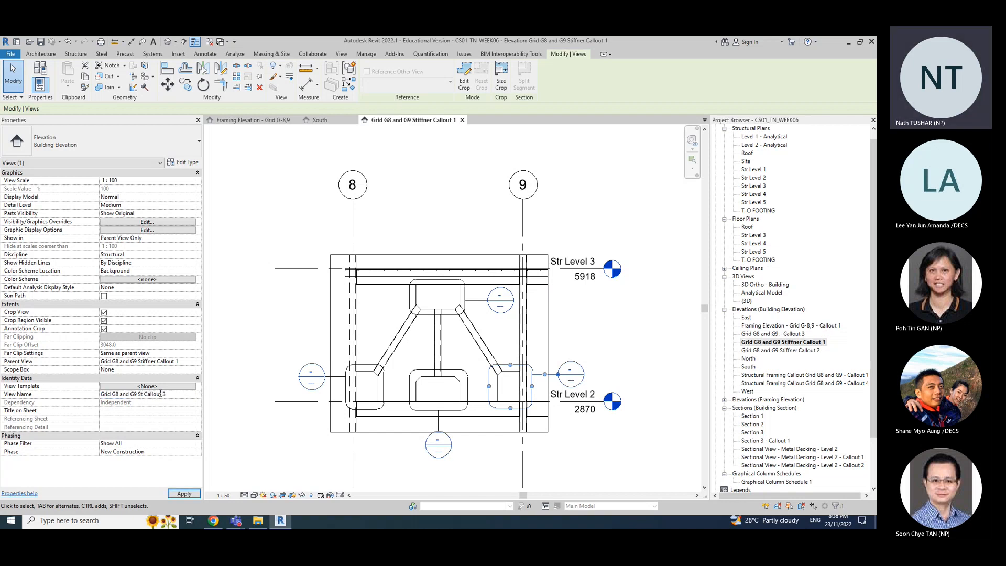
text(r)
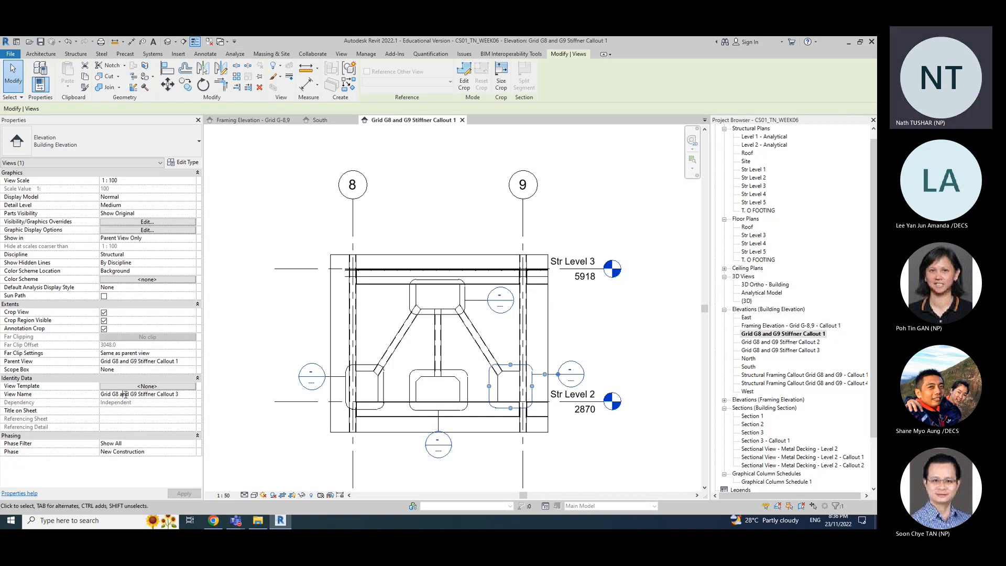
click(468, 465)
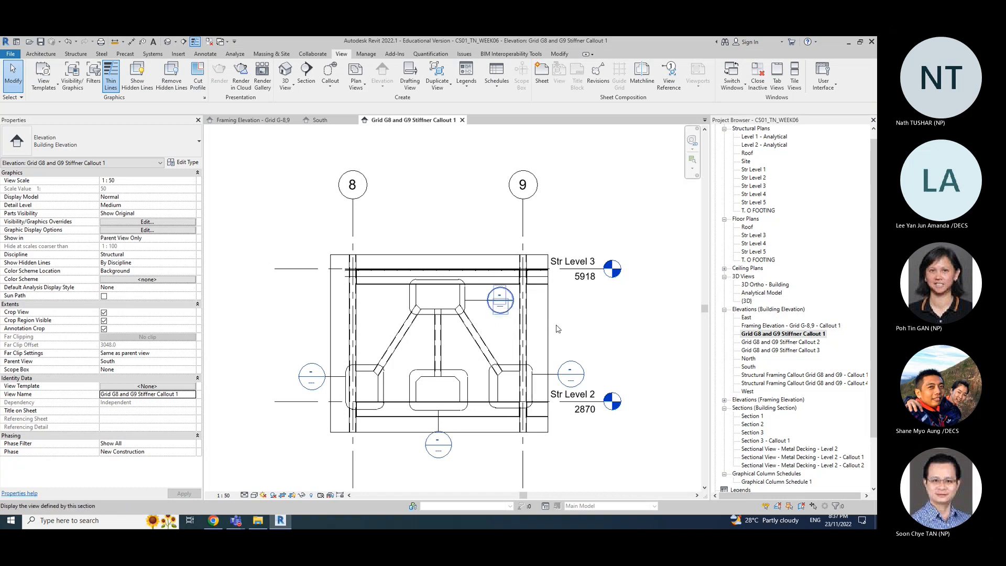
Step: Rename the view of the lower middle plate callout as "Grid G8 and G9 Stiffner Callout 4"
click(809, 349)
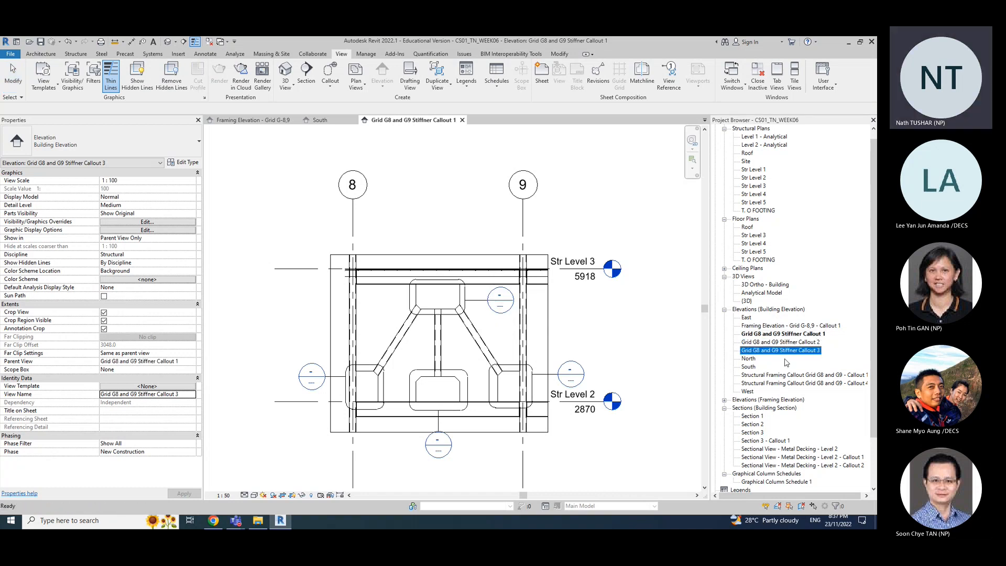
click(455, 441)
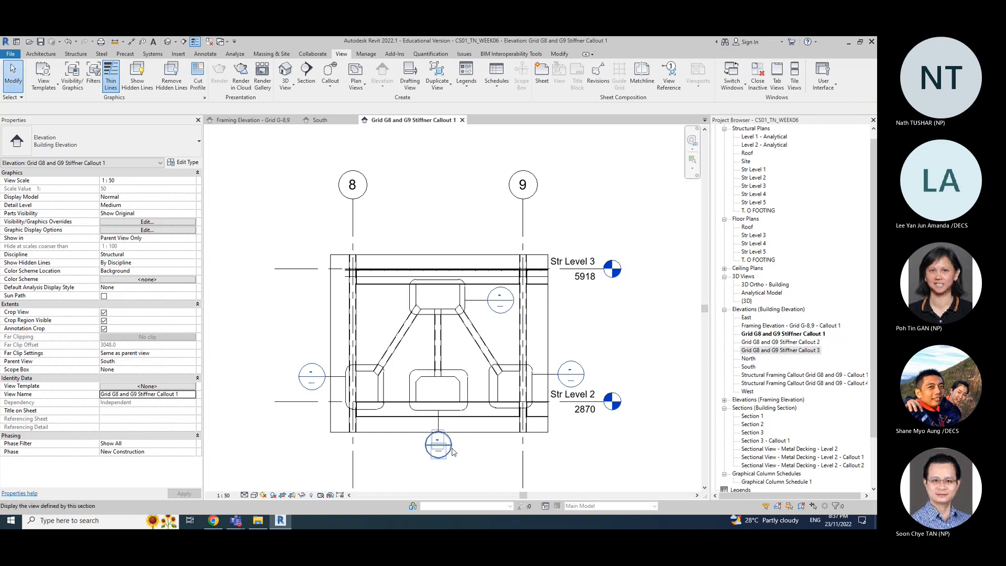
click(469, 400)
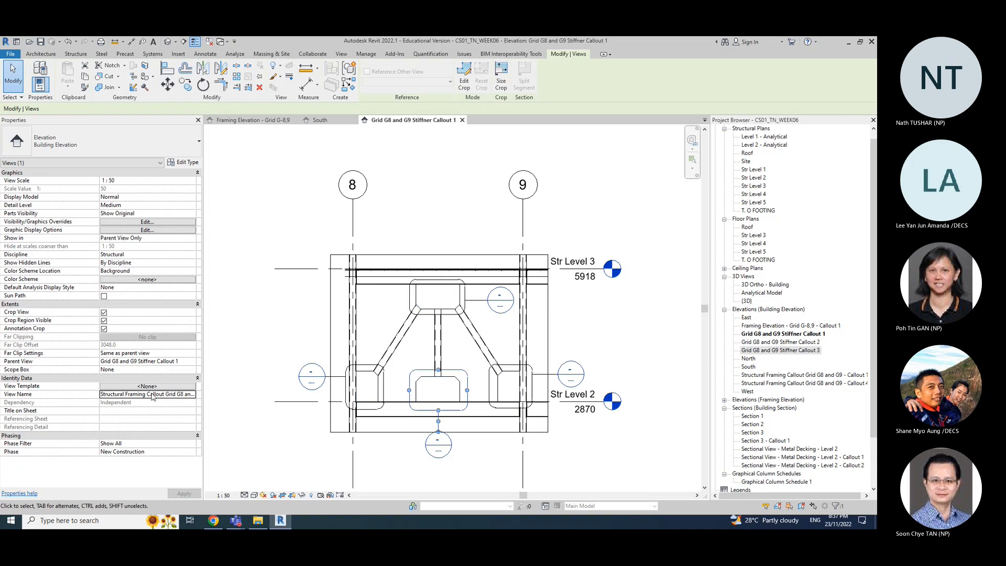
drag(163, 396, 100, 396)
key(BackSpace)
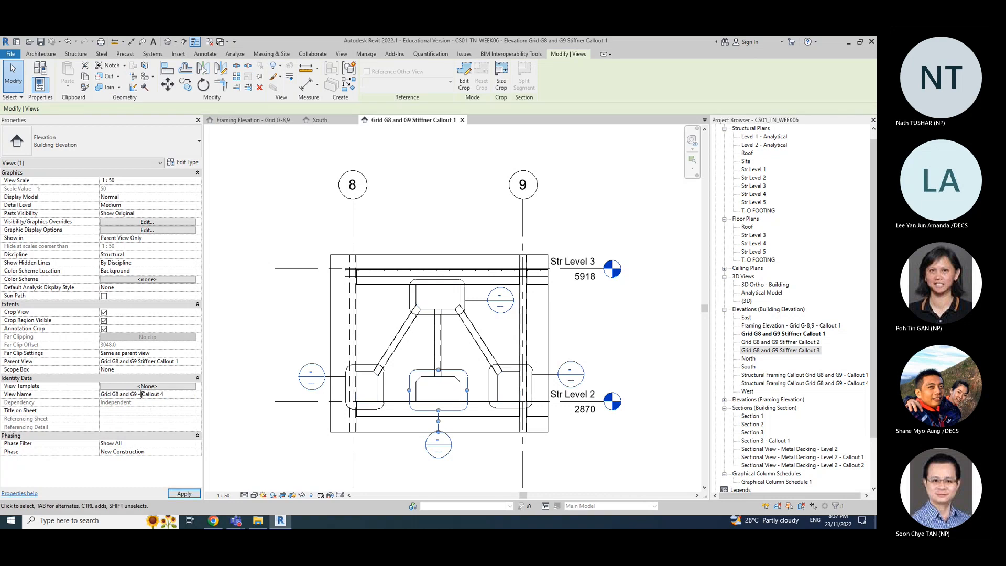
click(141, 396)
key(BackSpace)
key(BackSpace)
text(Stiffner)
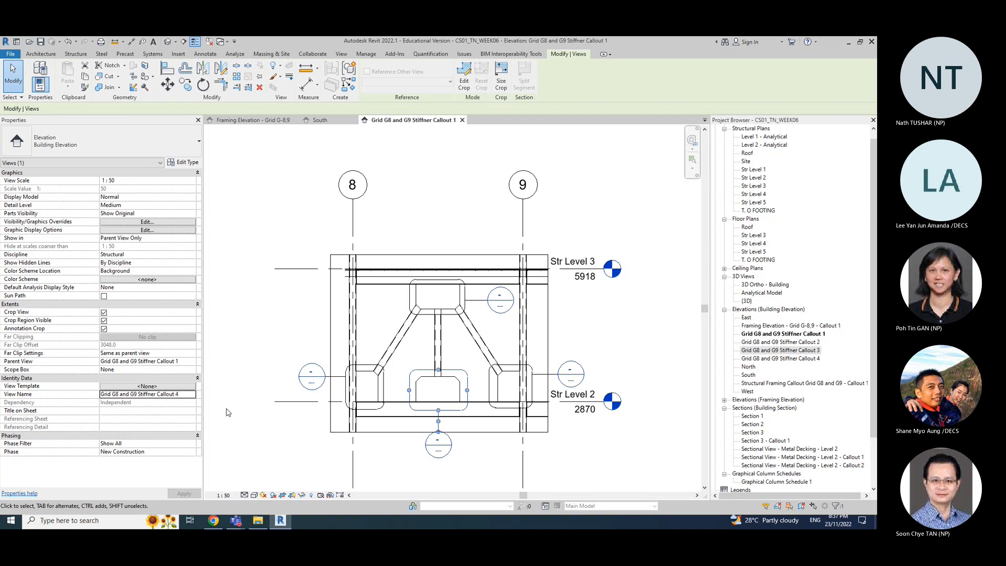
click(676, 358)
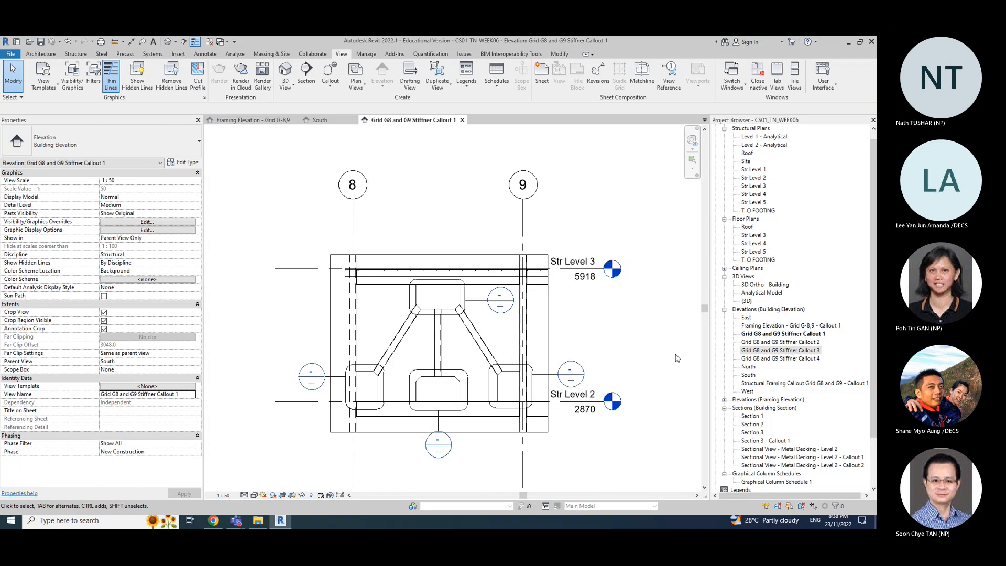
Step: Try a section-boxed 3D view around the gusset plates, undo it, and return to the brace frame elevation
click(380, 391)
click(273, 87)
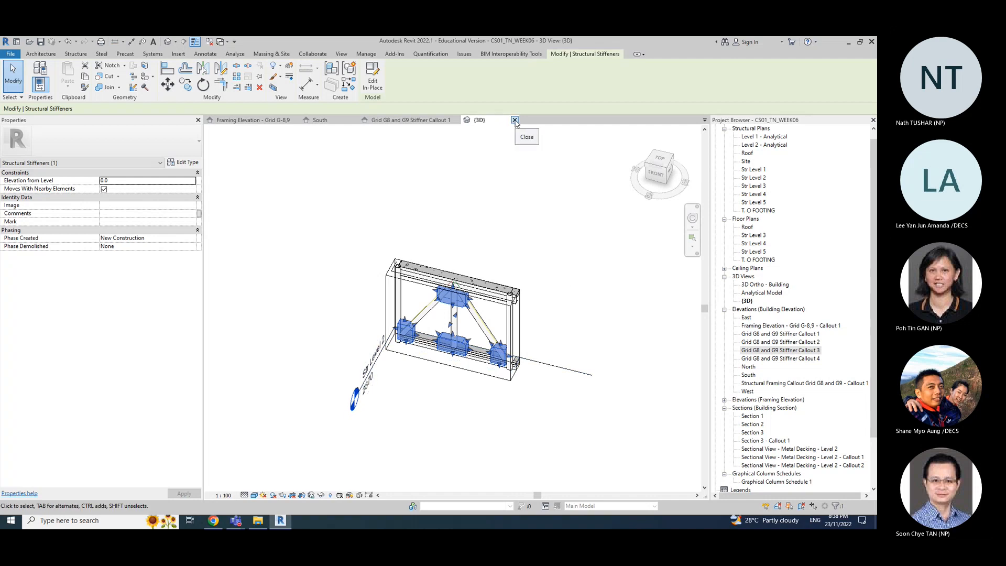
key(ctrl+z)
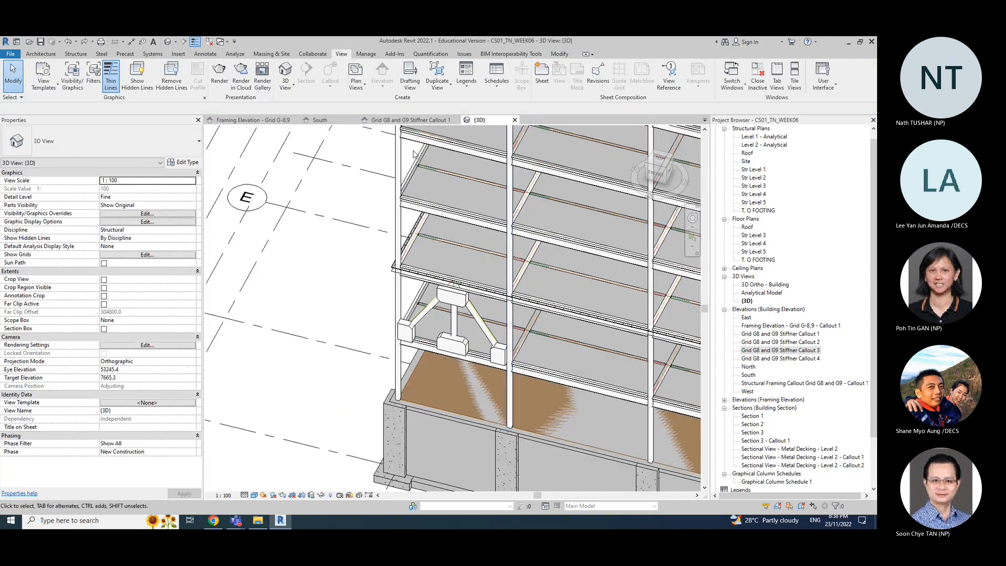
click(409, 120)
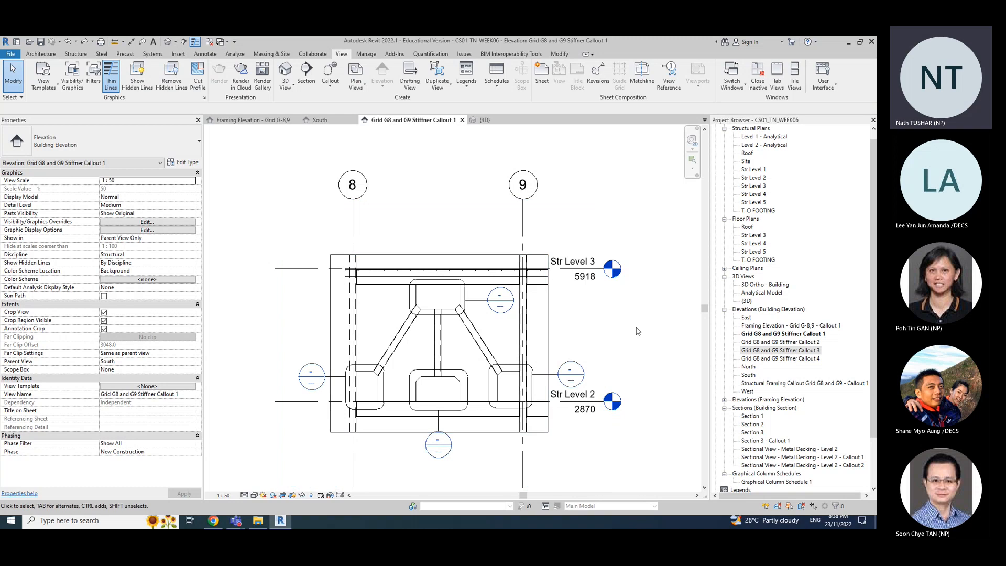
Step: Isolate the gusset plates of the brace frame in a section-boxed 3D view with Selection Box
scroll(638, 341, down, 1)
middle_drag(551, 343, 523, 303)
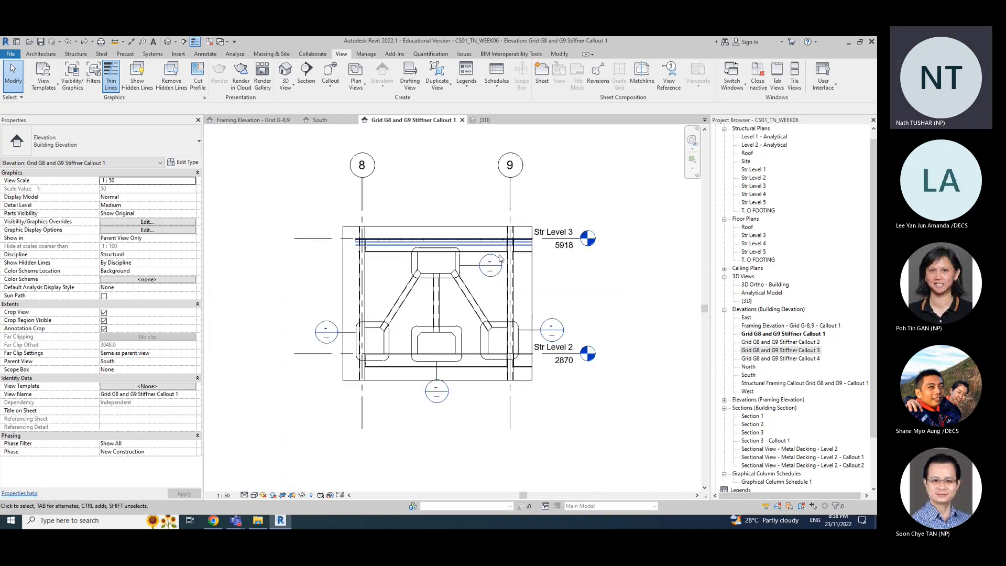
click(428, 276)
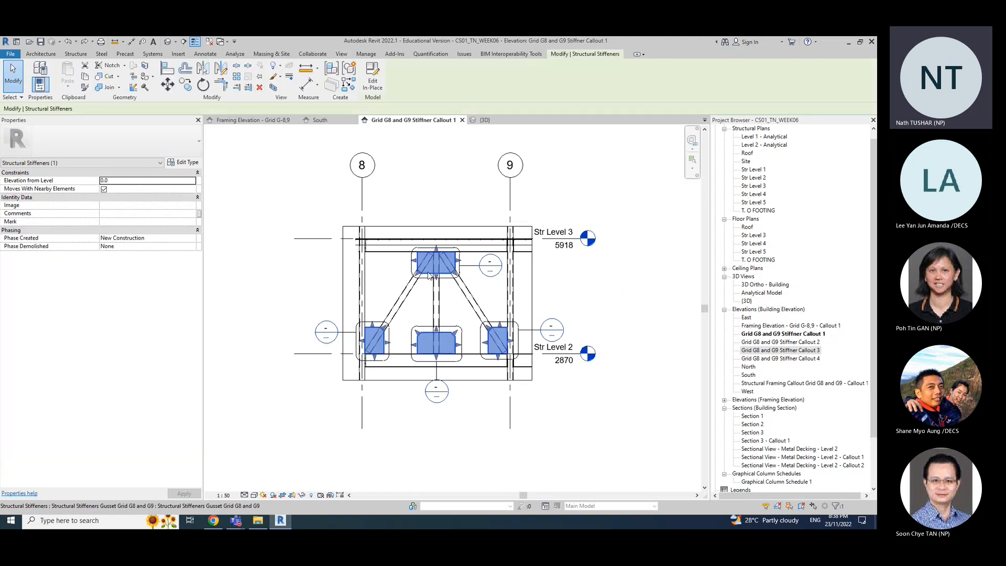
click(635, 313)
click(559, 53)
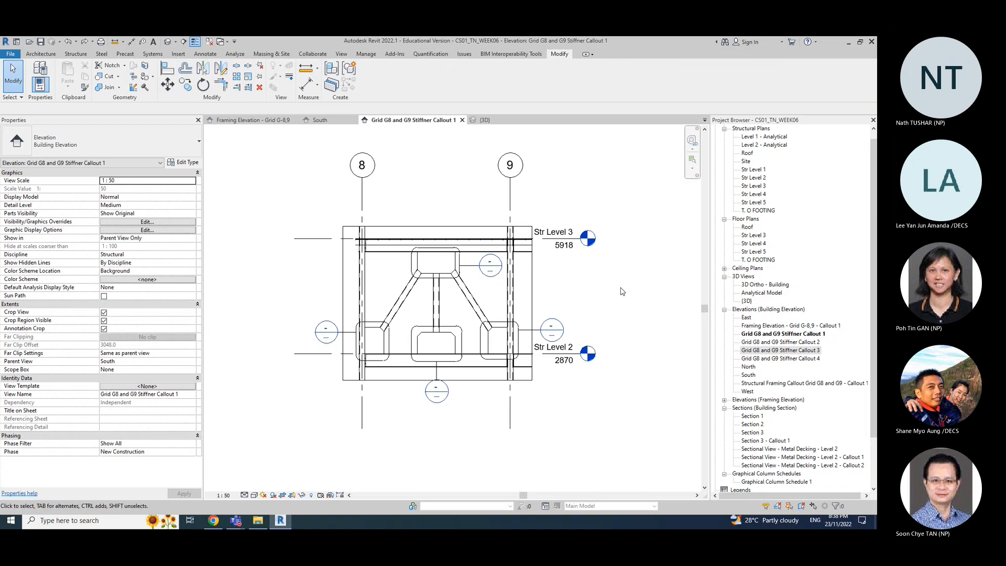
click(438, 276)
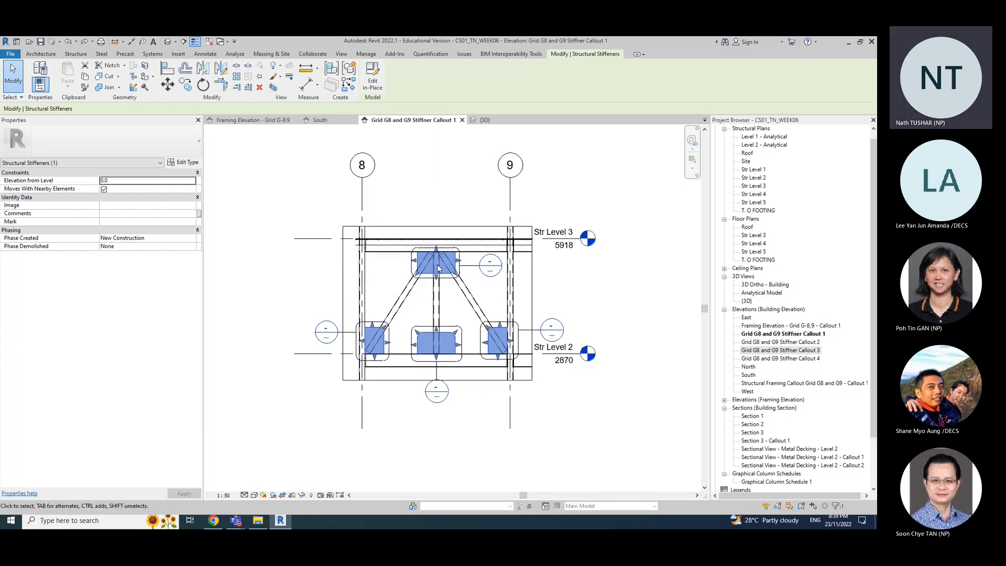
click(628, 253)
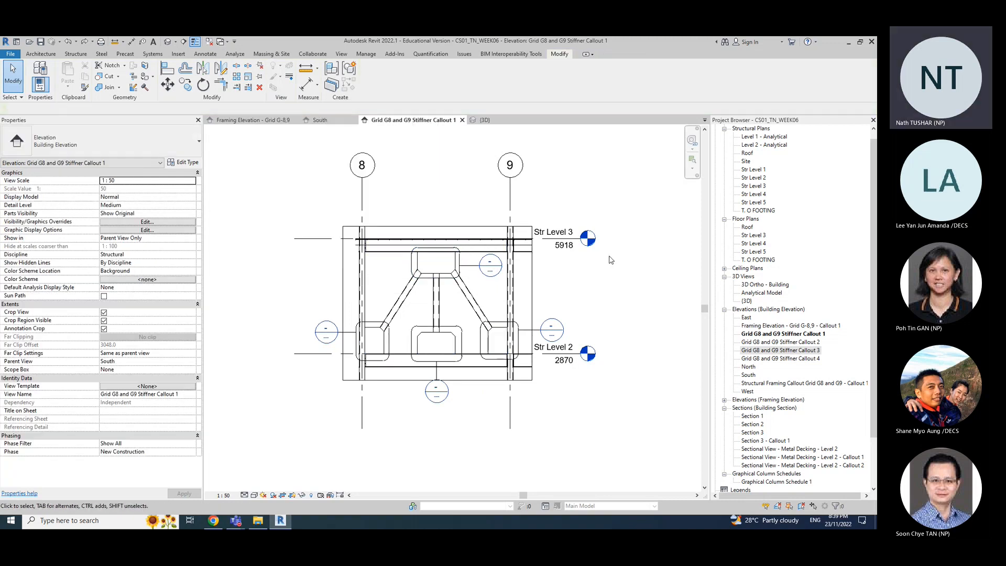
click(449, 274)
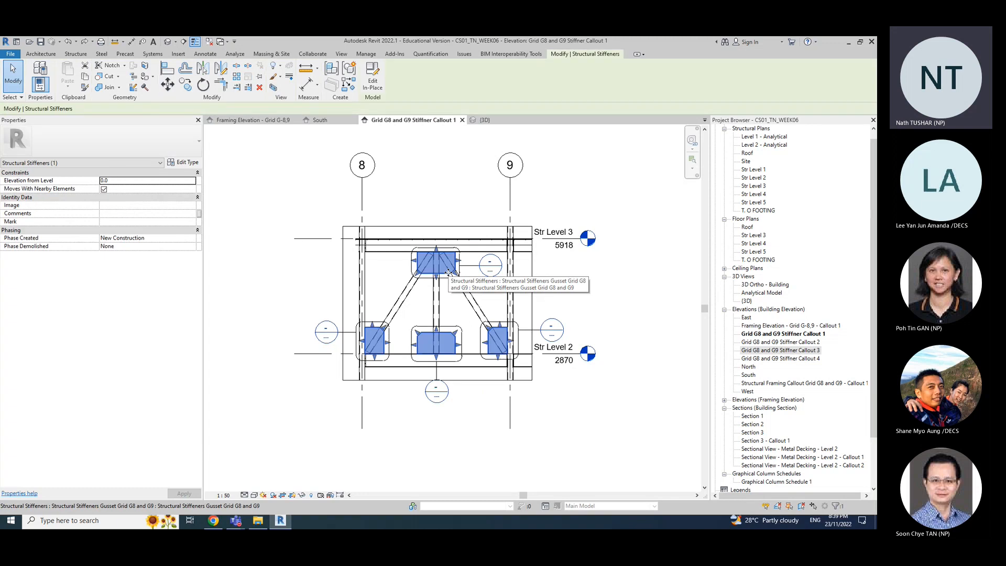
click(273, 87)
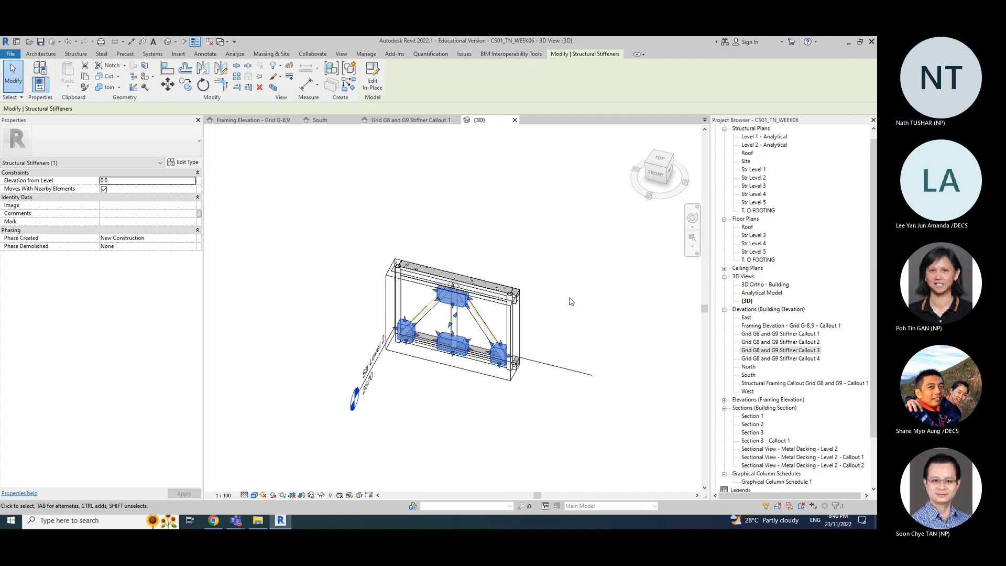
Step: Try the Consistent Colors and Shaded visual styles on the section-boxed 3D view
click(254, 496)
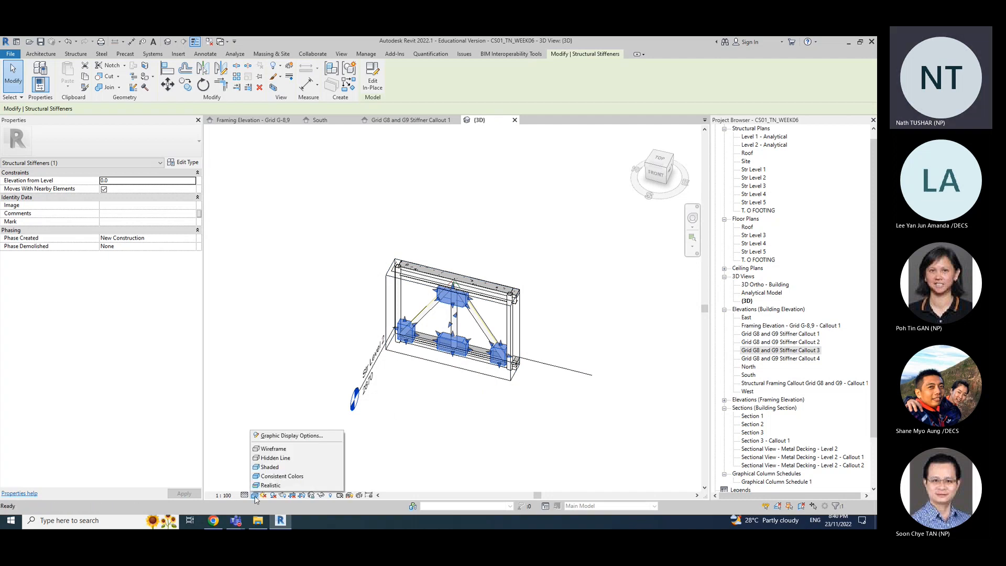
click(277, 477)
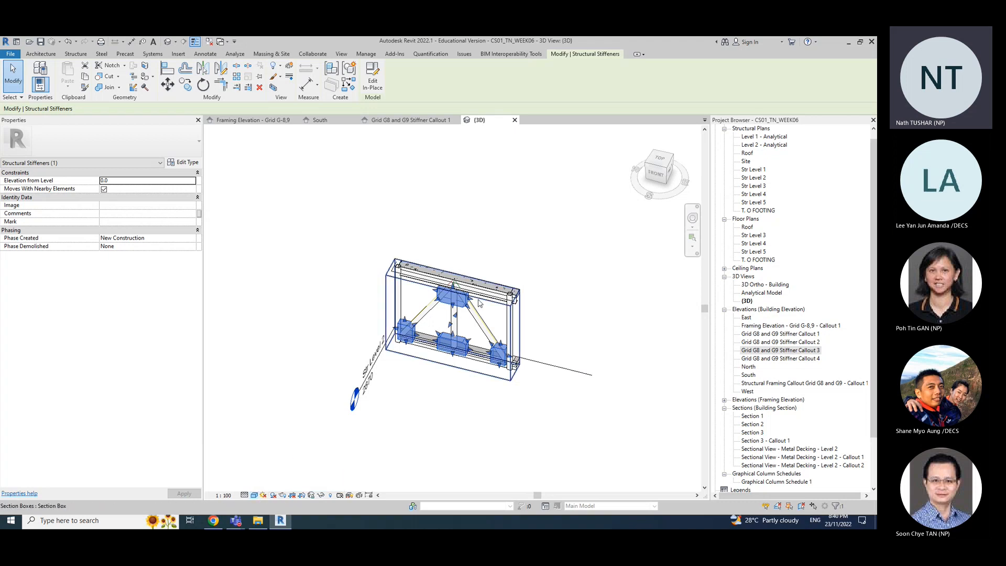
shift+middle_drag(440, 411, 484, 375)
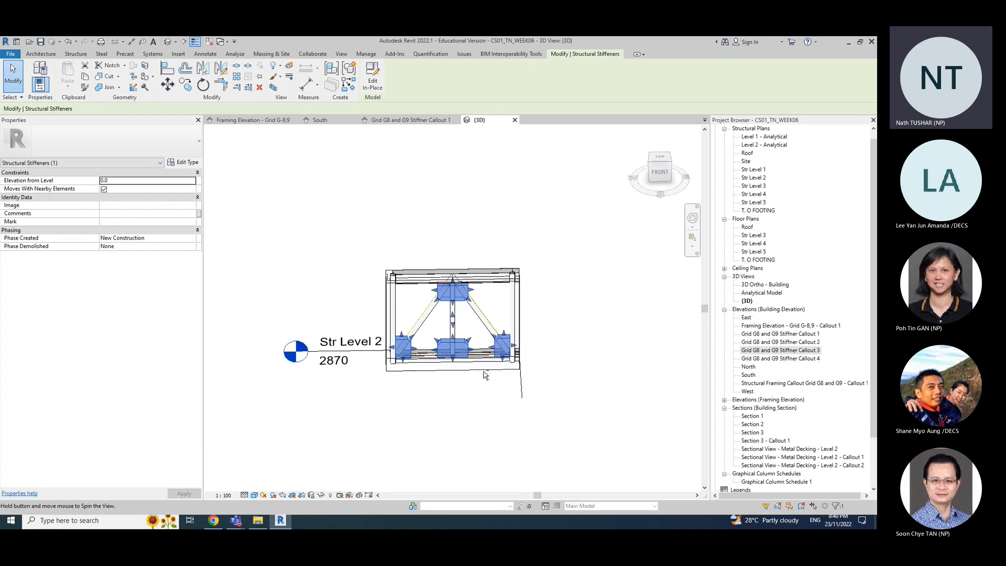
click(439, 423)
shift+middle_drag(438, 424, 459, 365)
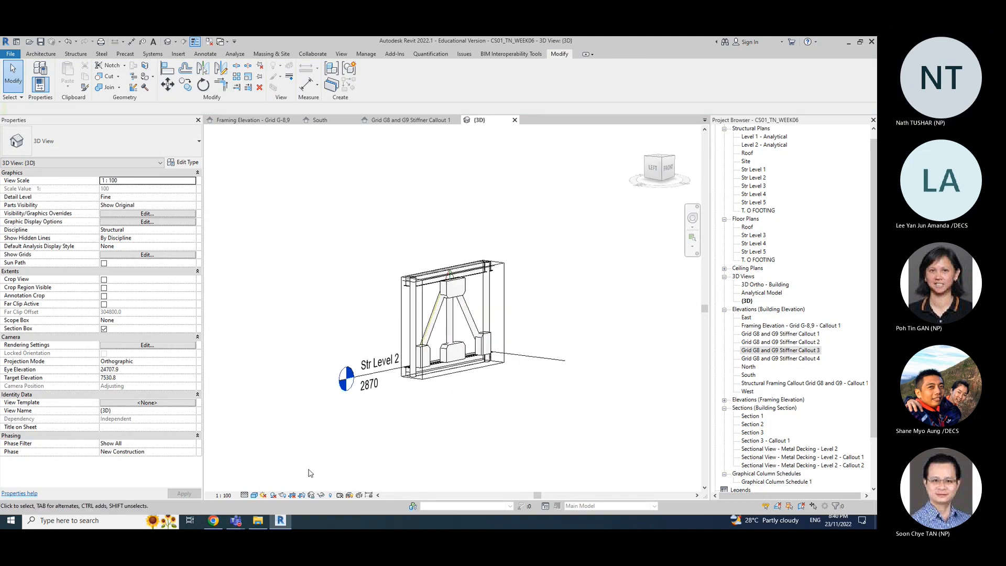
click(255, 495)
click(268, 470)
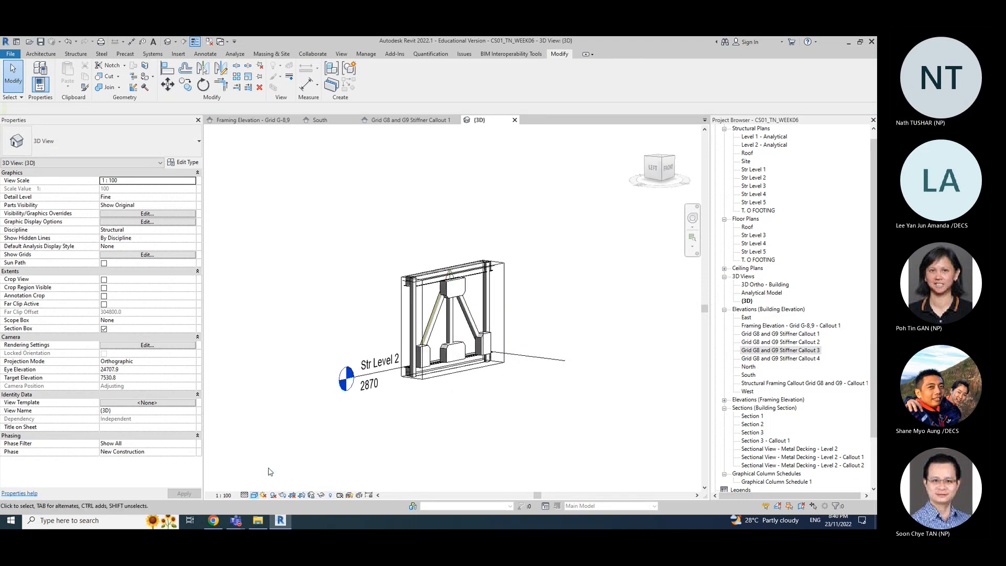
mouse_move(470, 420)
shift+middle_down()
mouse_move(503, 411)
mouse_move(465, 432)
mouse_move(453, 403)
shift+middle_up()
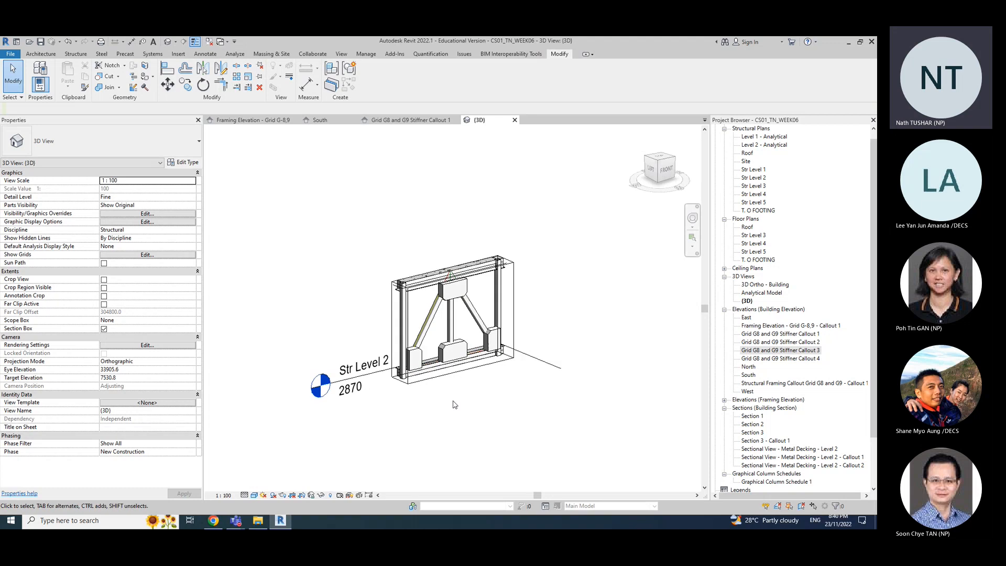
Step: Set the visual style of the section-boxed 3D view to Realistic
click(255, 495)
click(270, 485)
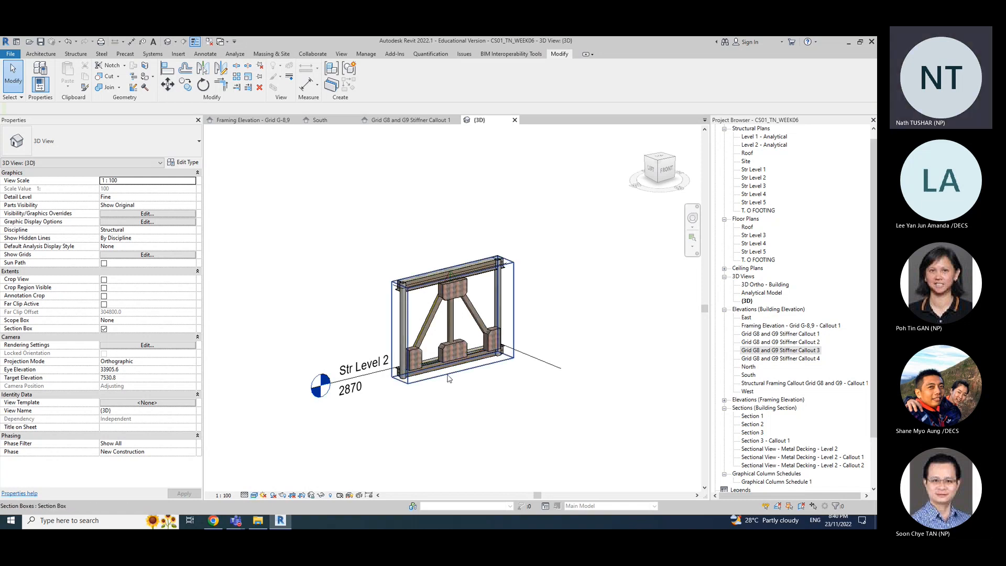
scroll(418, 394, up, 3)
shift+middle_drag(514, 406, 469, 353)
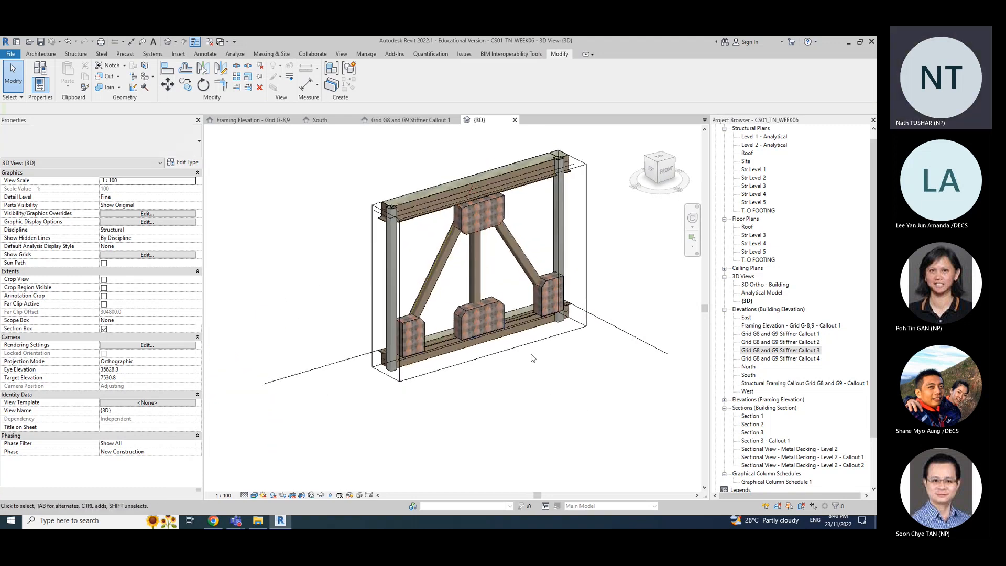
Step: Examine the gusset plate stiffeners and the diagonal brace at grid 9 in the isolated 3D frame
click(482, 313)
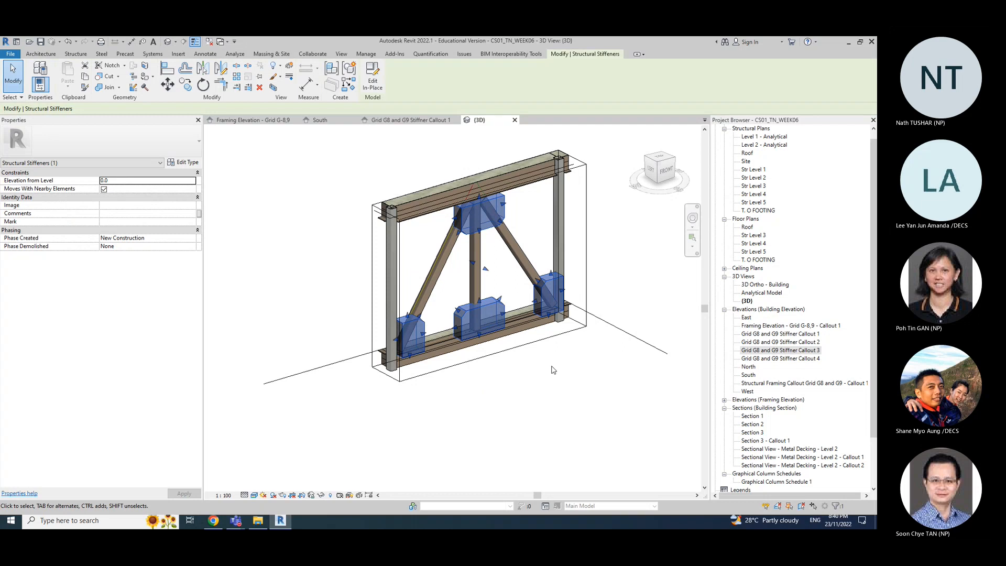
key(Escape)
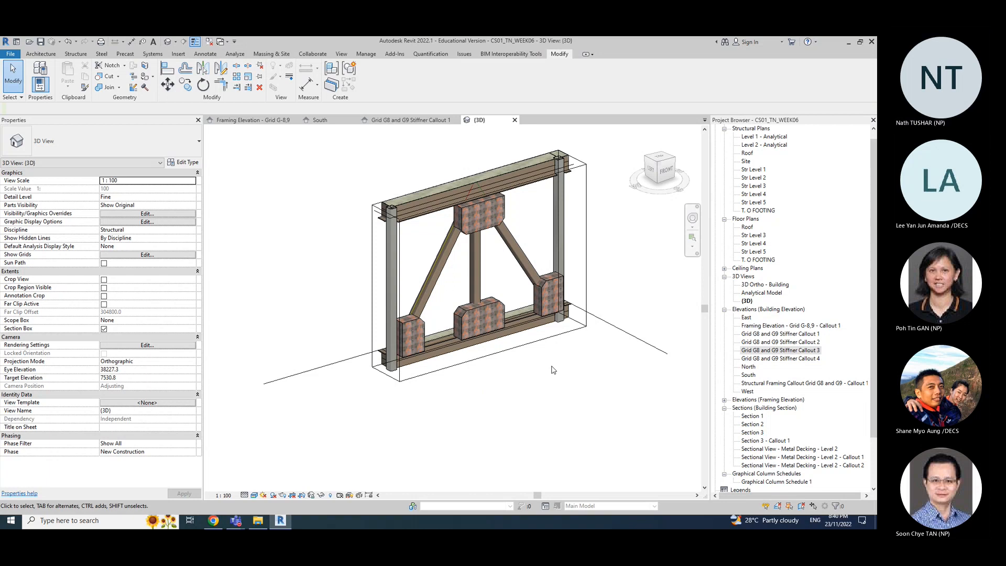
click(487, 325)
click(606, 389)
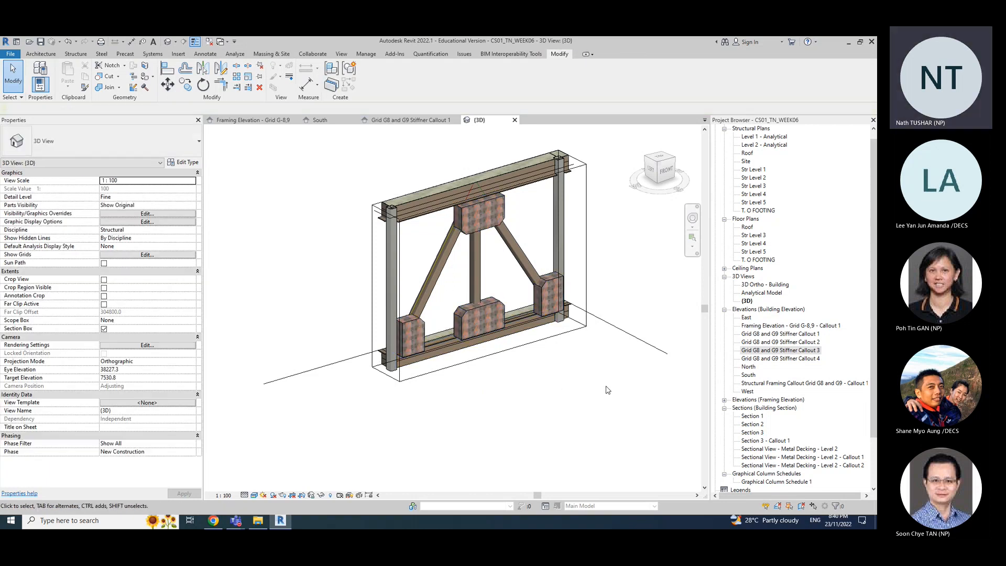
click(489, 325)
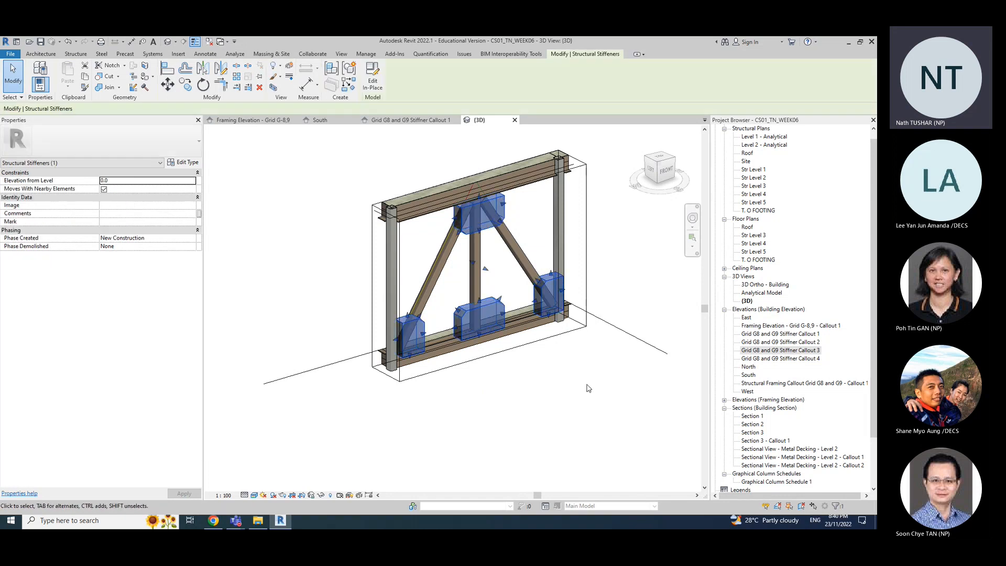
click(587, 388)
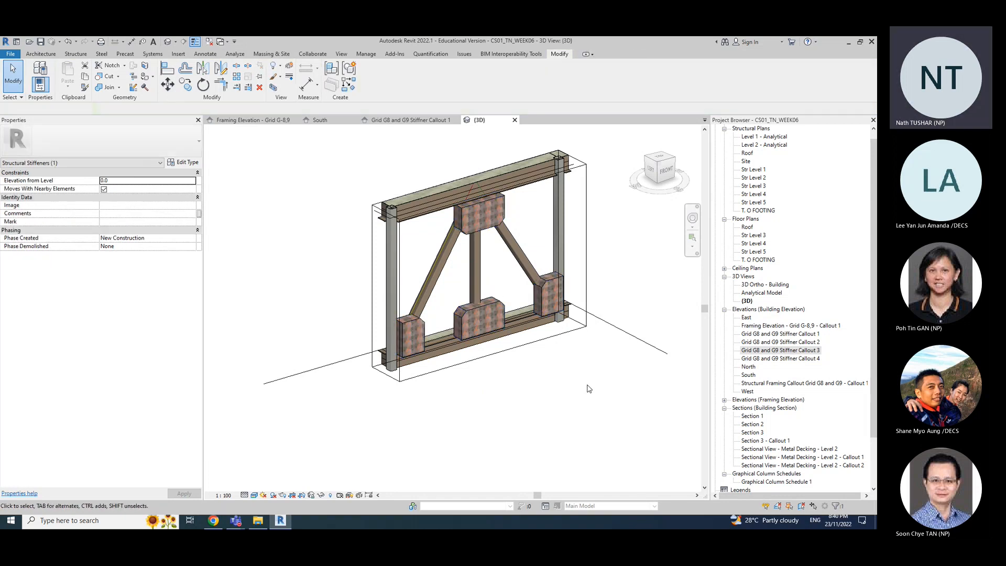
click(498, 308)
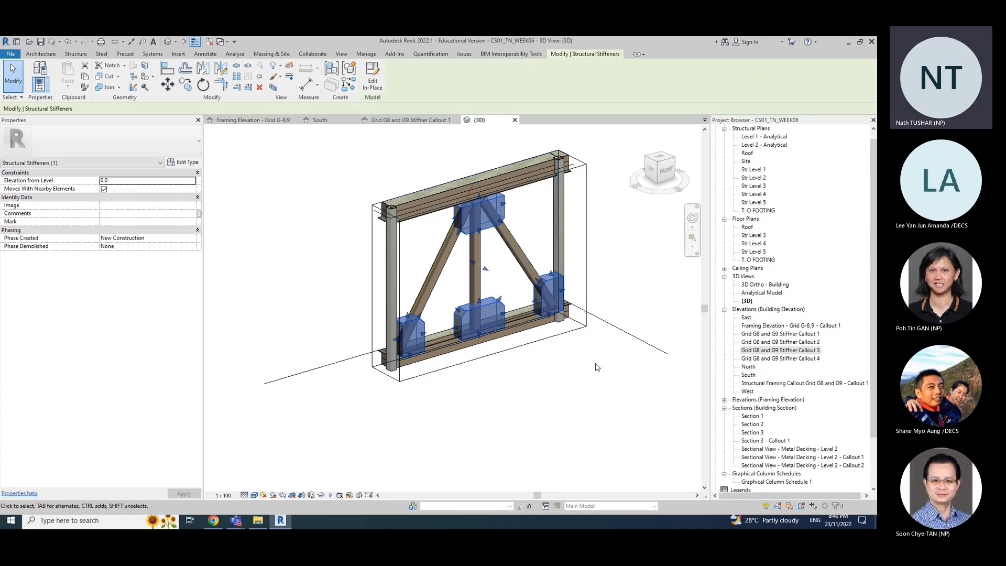
click(596, 366)
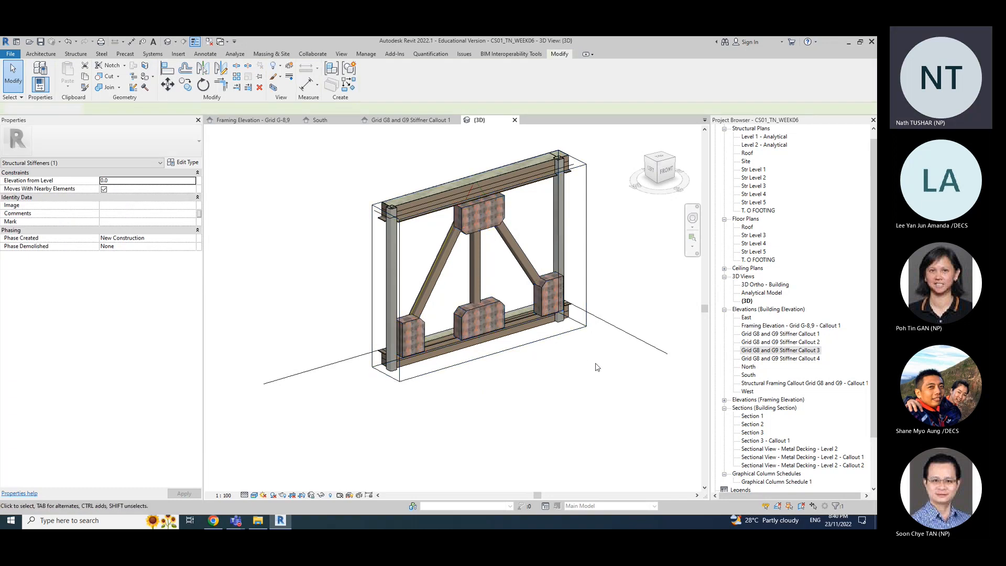
click(516, 245)
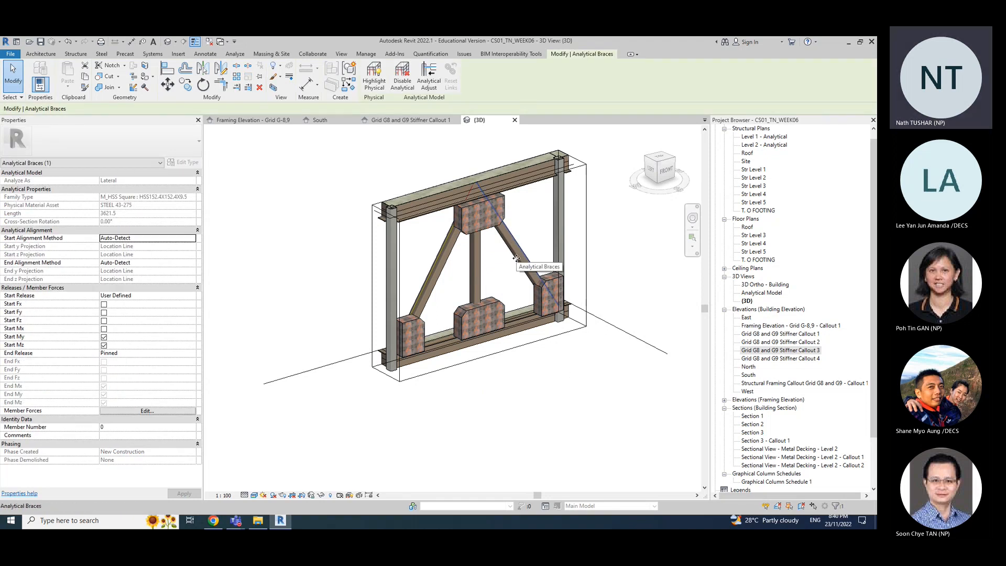
click(517, 406)
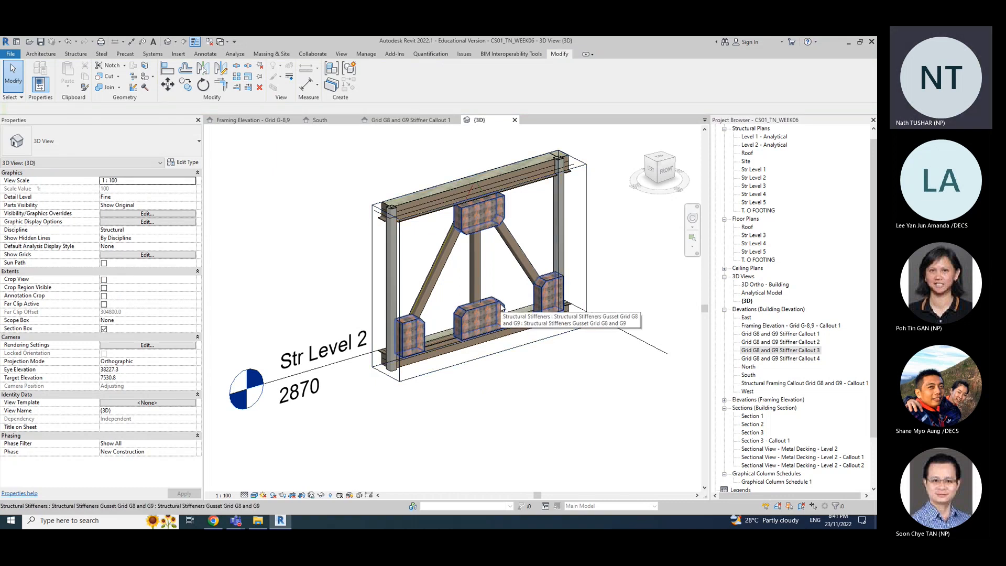
click(501, 309)
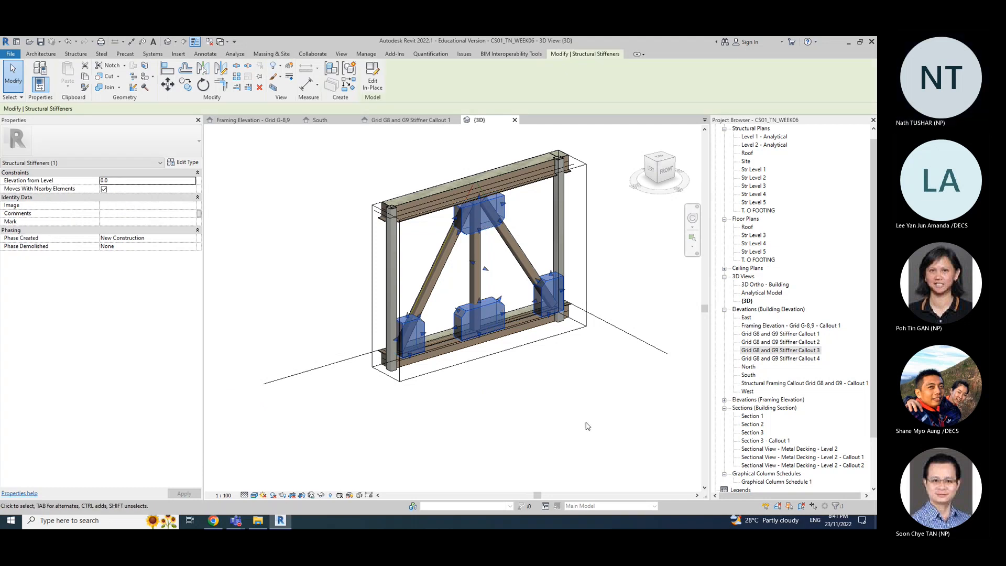
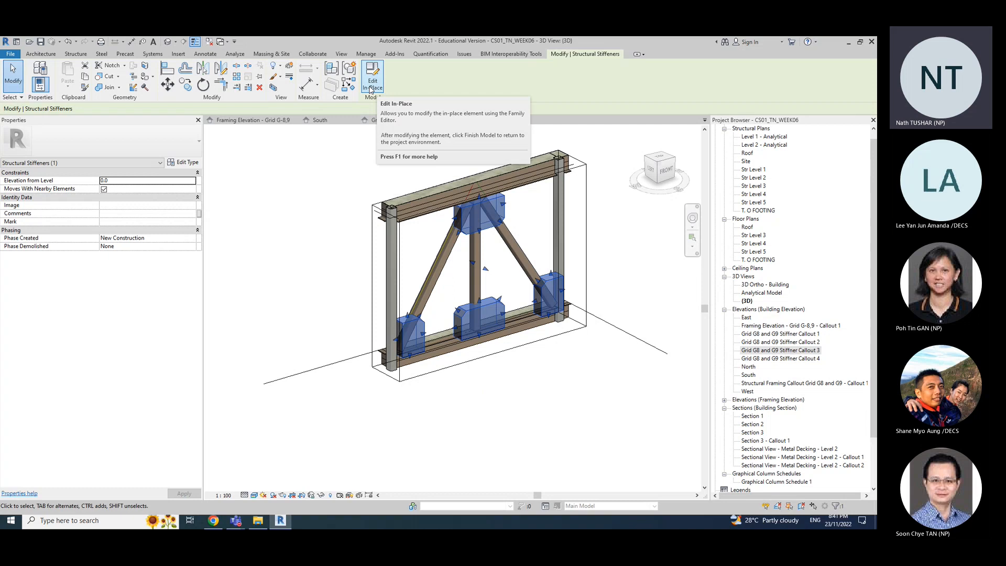
click(624, 377)
Step: Open the gusset plates for in-place editing, check their extrusion's properties, and finish the model
click(504, 310)
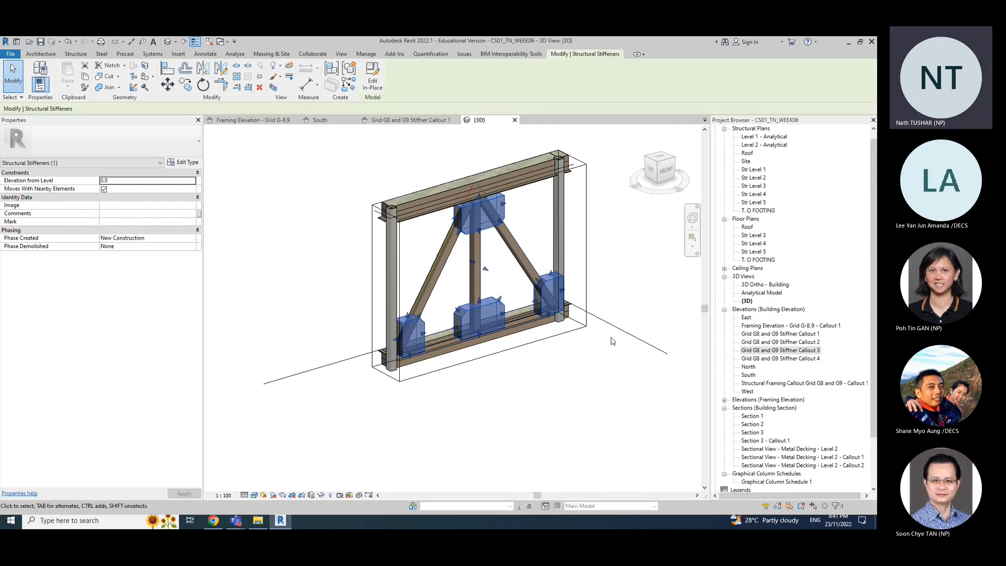
click(373, 83)
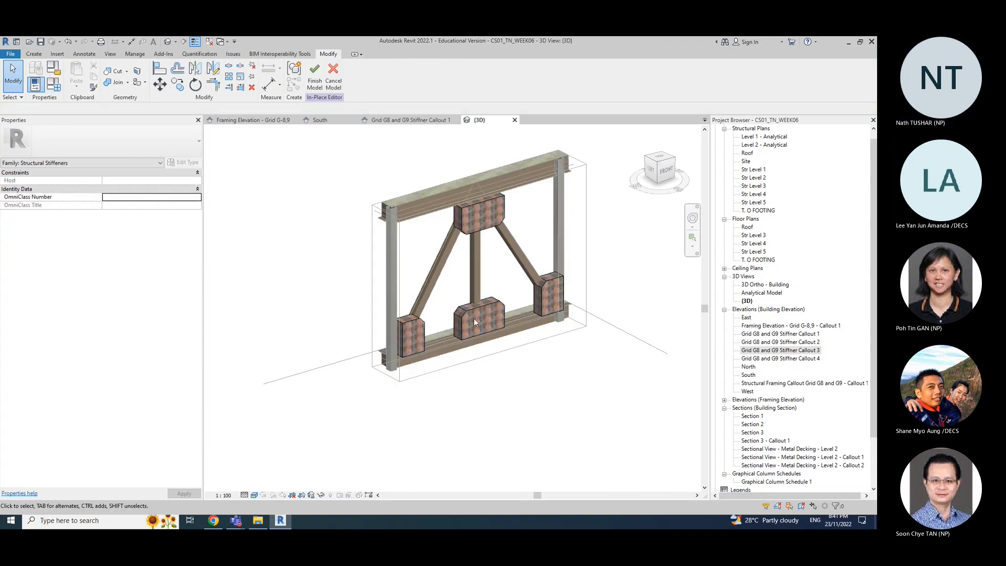
click(496, 355)
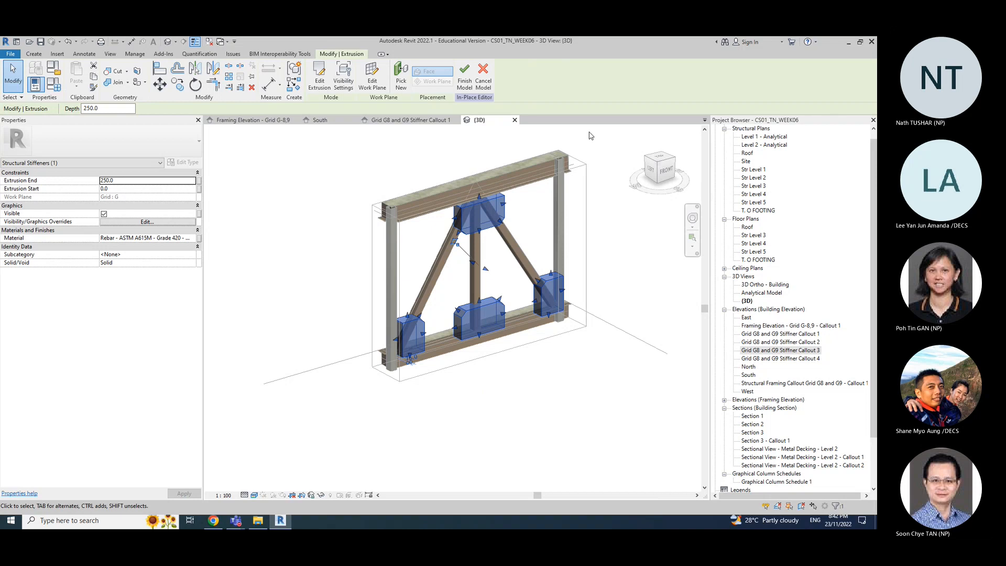
click(464, 74)
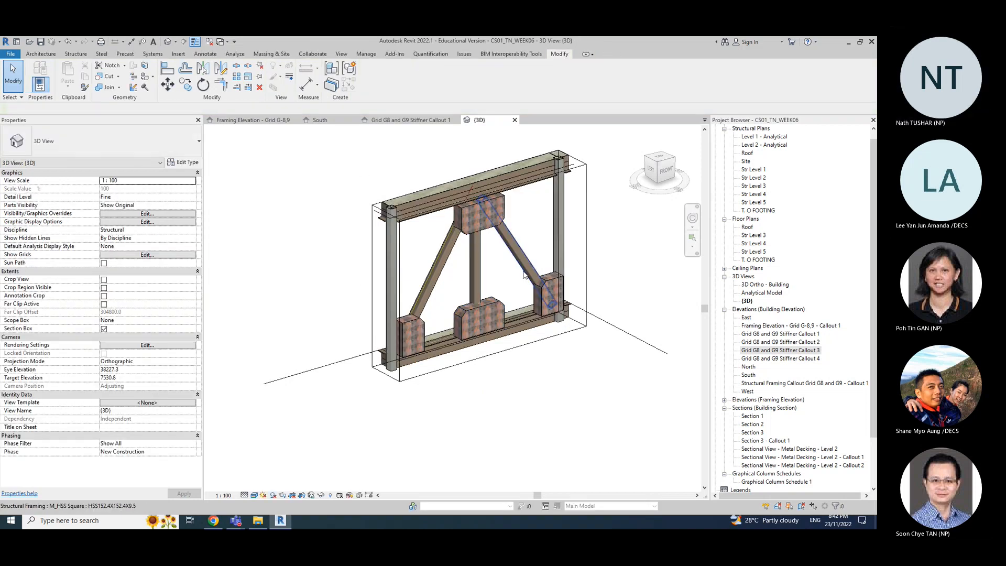
Step: Select the gusset plates in the Grid G8 and G9 Stiffner Callout 1 elevation and review them in the 3D view
click(410, 121)
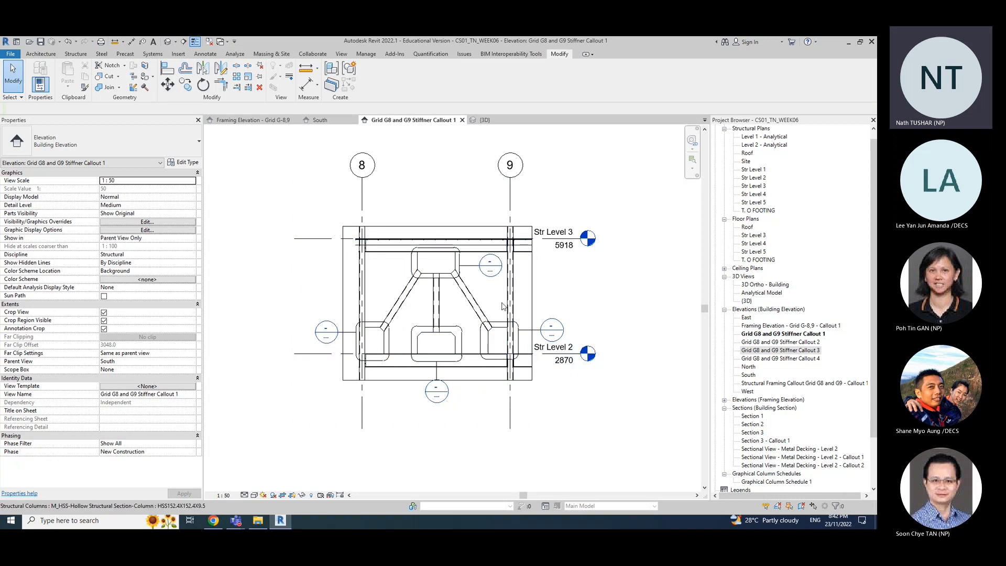
click(420, 338)
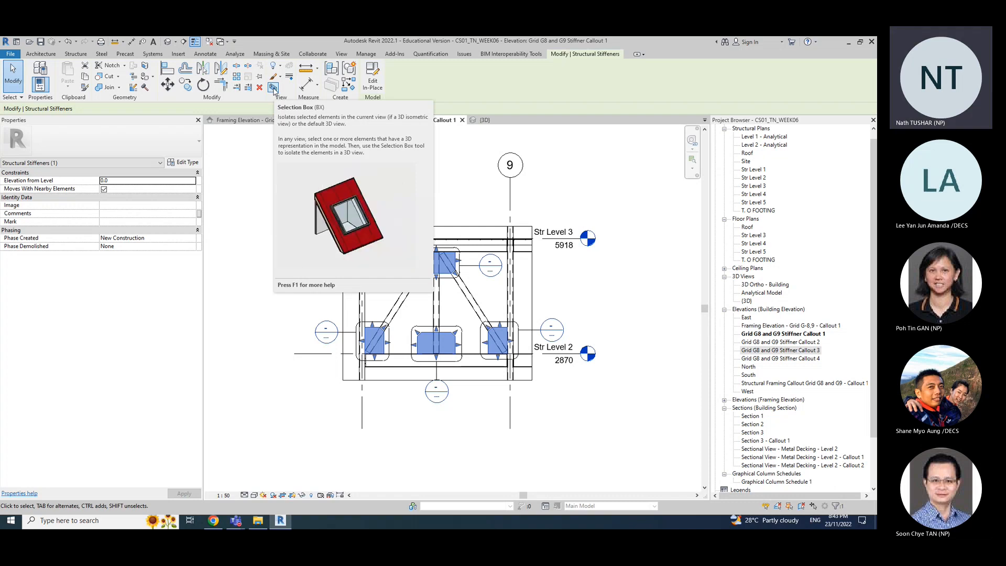
click(483, 120)
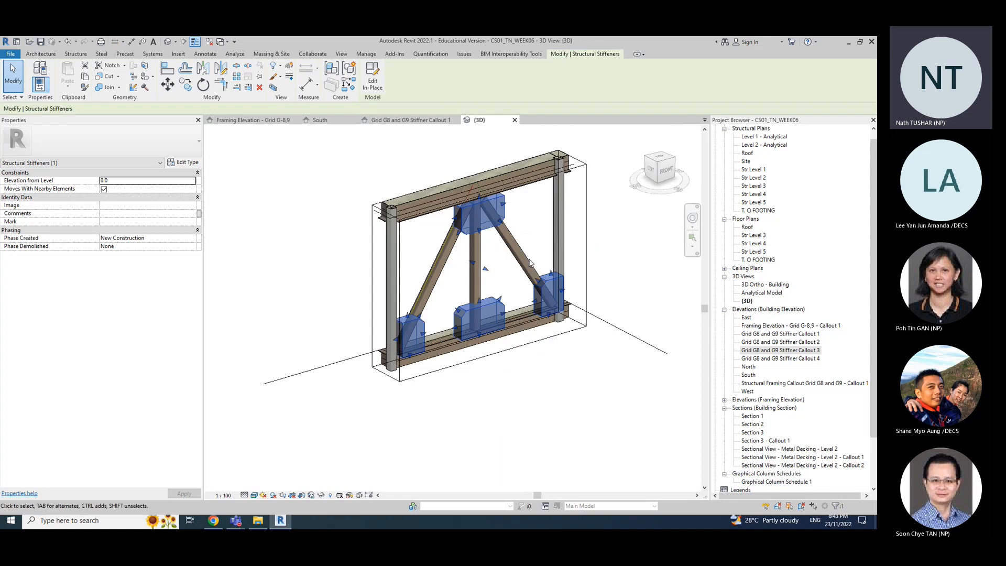
click(566, 400)
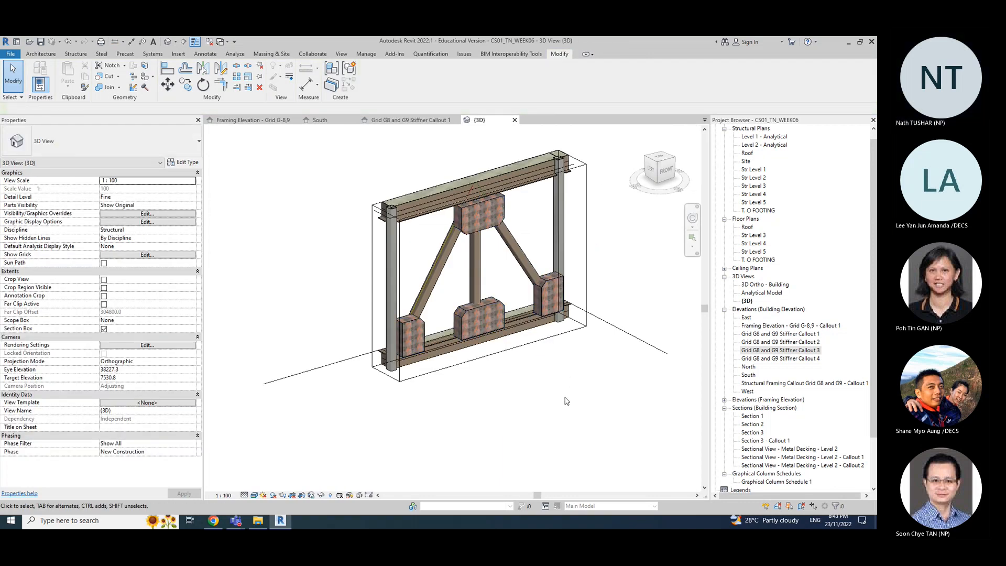
scroll(565, 401, down, 2)
middle_drag(560, 417, 533, 377)
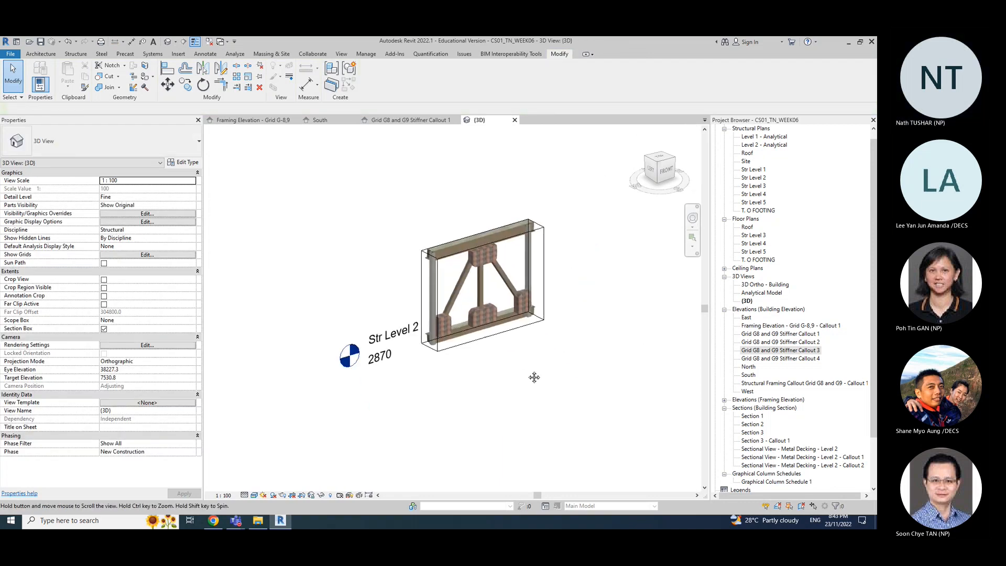
scroll(504, 385, up, 1)
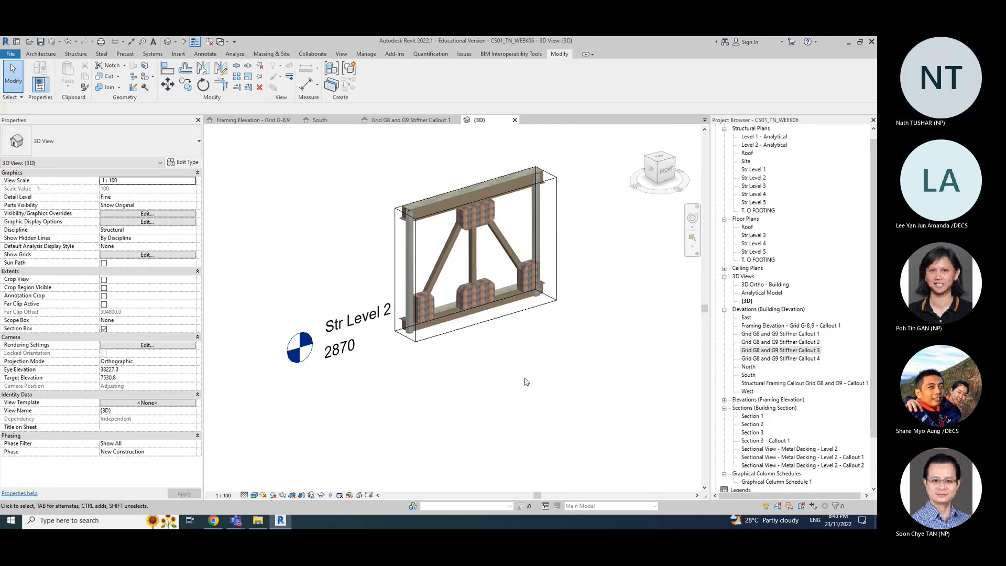
mouse_move(523, 377)
shift+middle_down()
mouse_move(494, 363)
mouse_move(512, 422)
mouse_move(516, 350)
mouse_move(518, 372)
shift+middle_up()
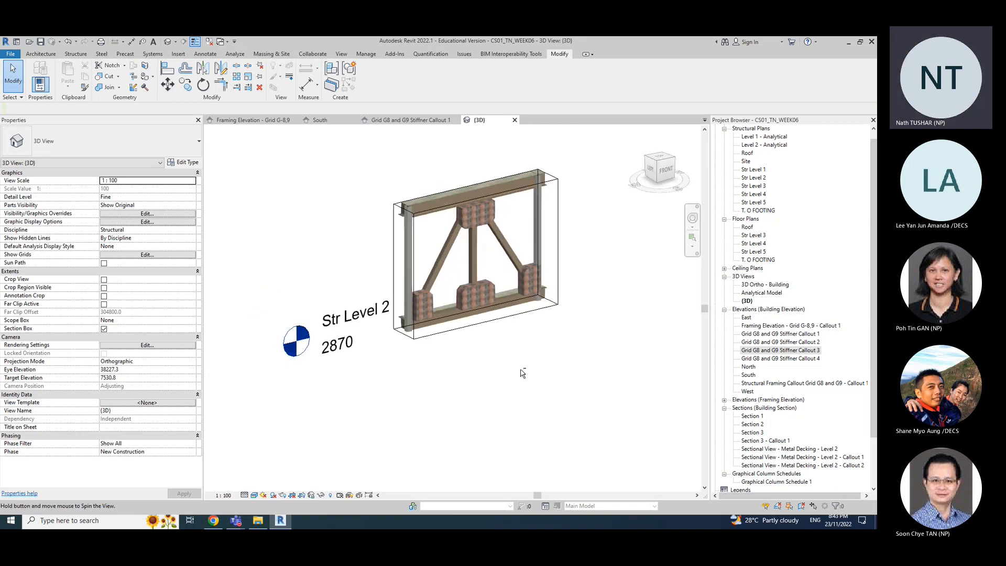
click(255, 496)
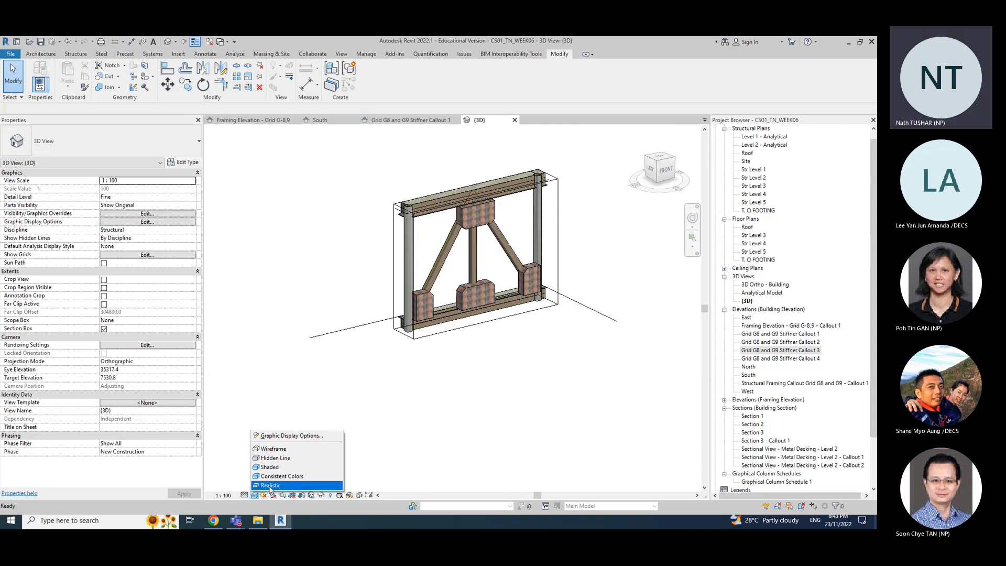
click(418, 431)
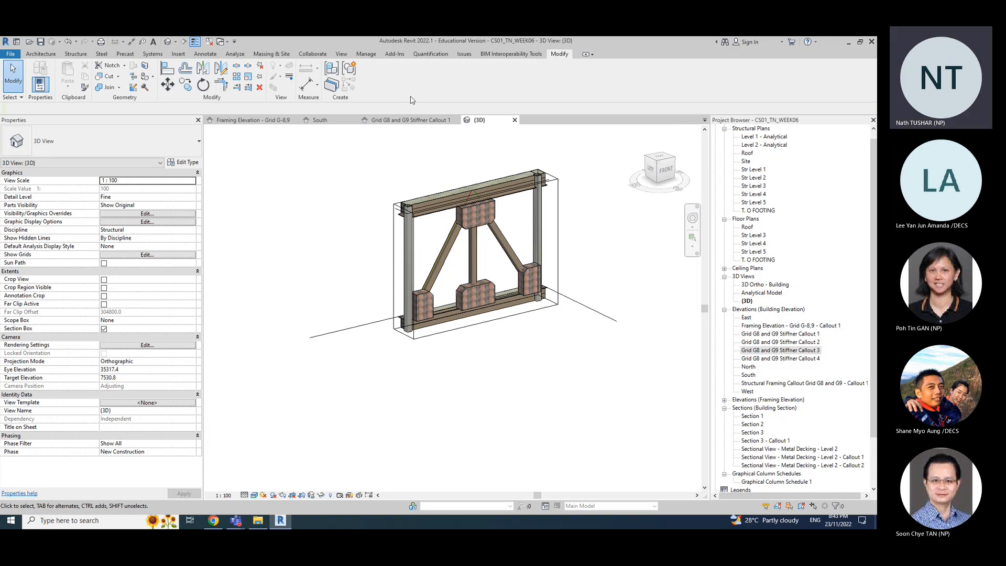
click(396, 127)
click(480, 120)
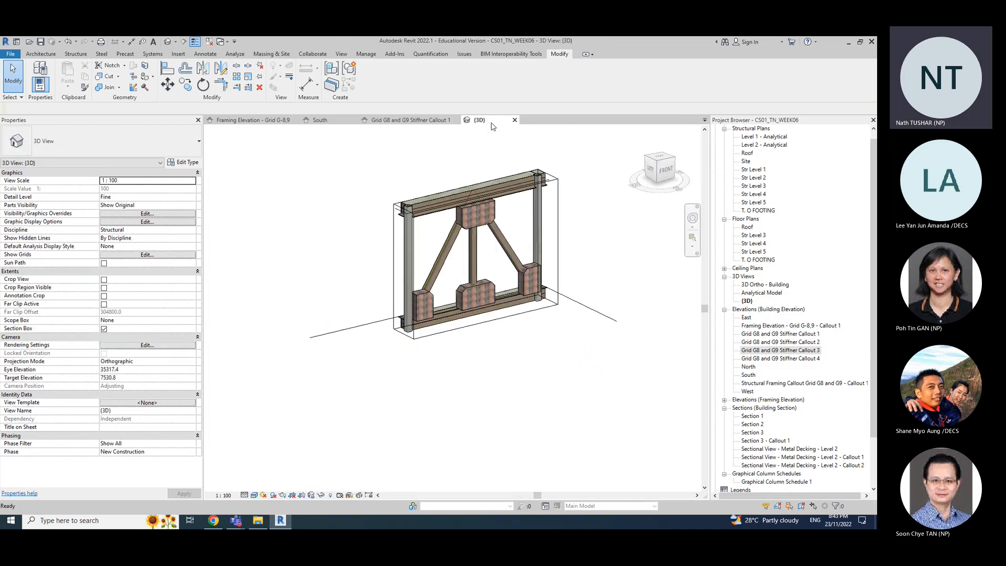
Step: Edit the gusset plates in place, open the material browser for their extrusion, and reposition the dialog
click(492, 287)
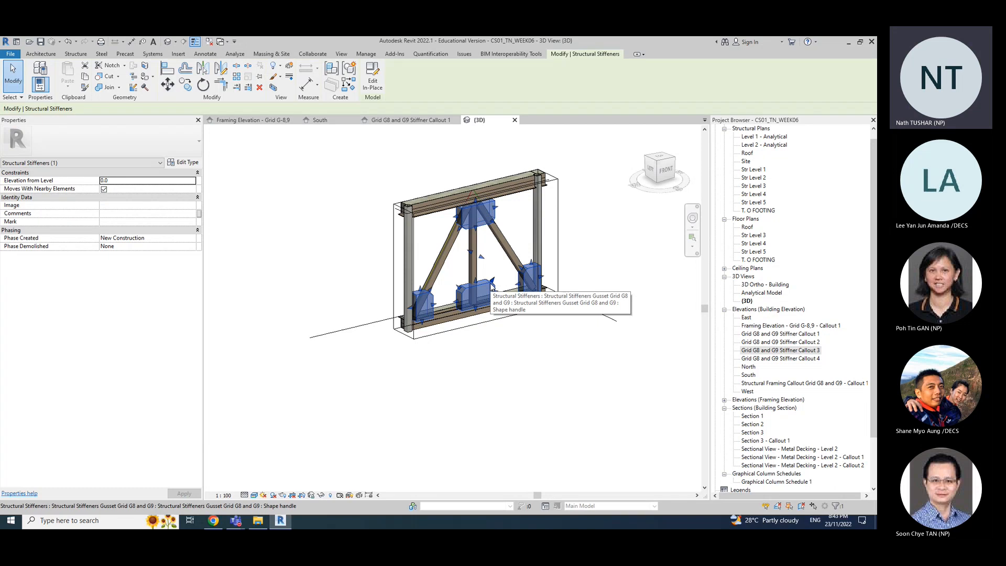
click(372, 83)
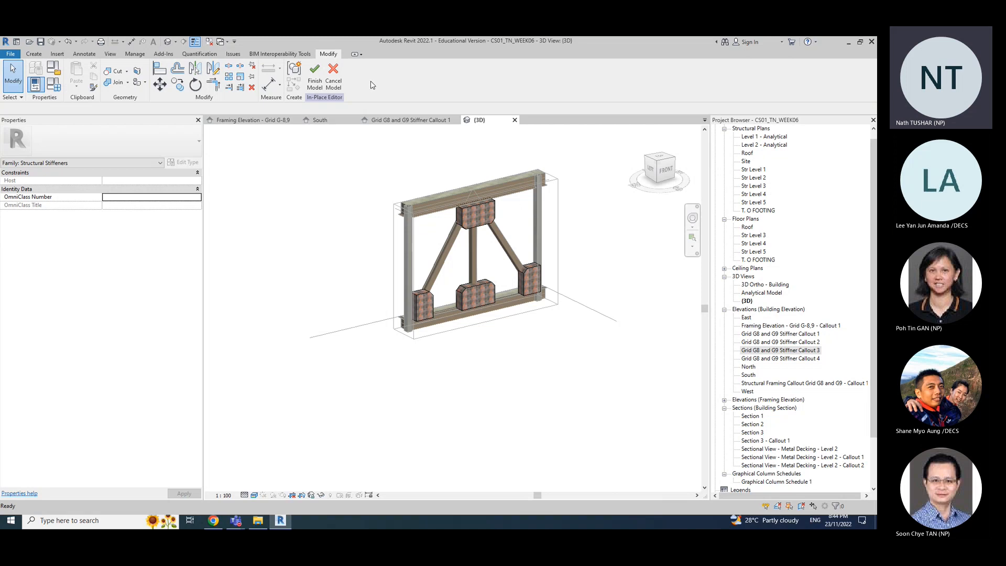
click(477, 230)
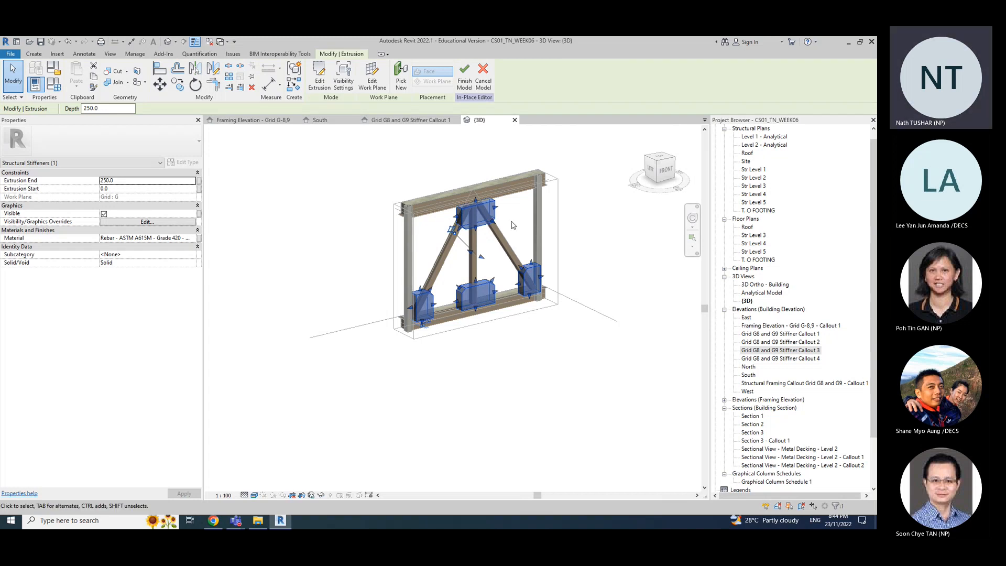
key(Escape)
click(477, 231)
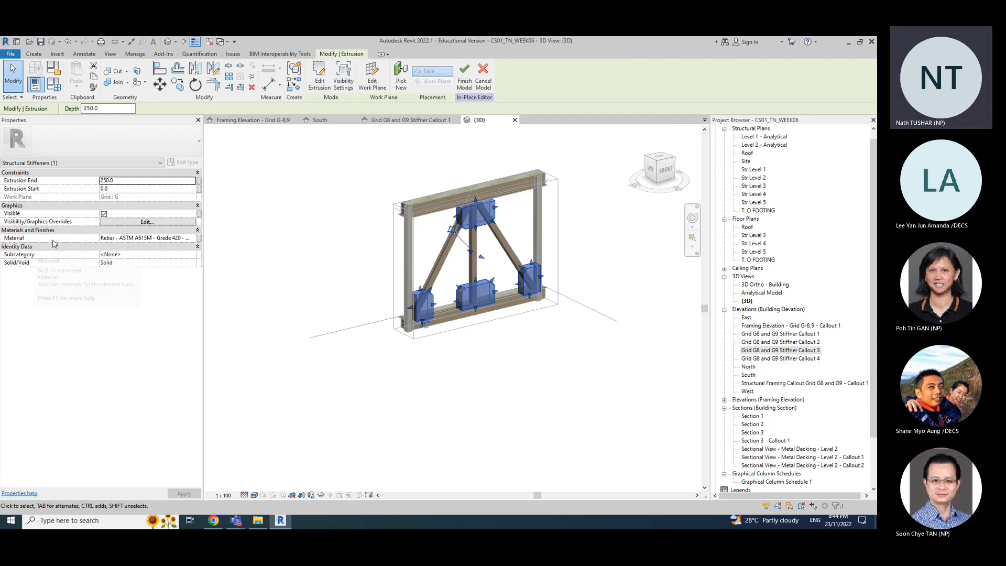
click(190, 239)
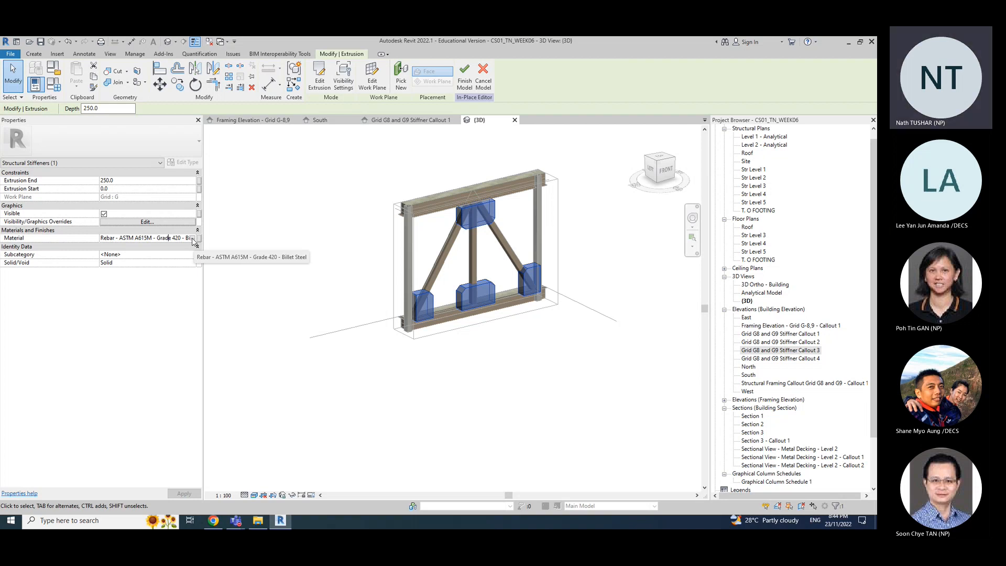
click(194, 239)
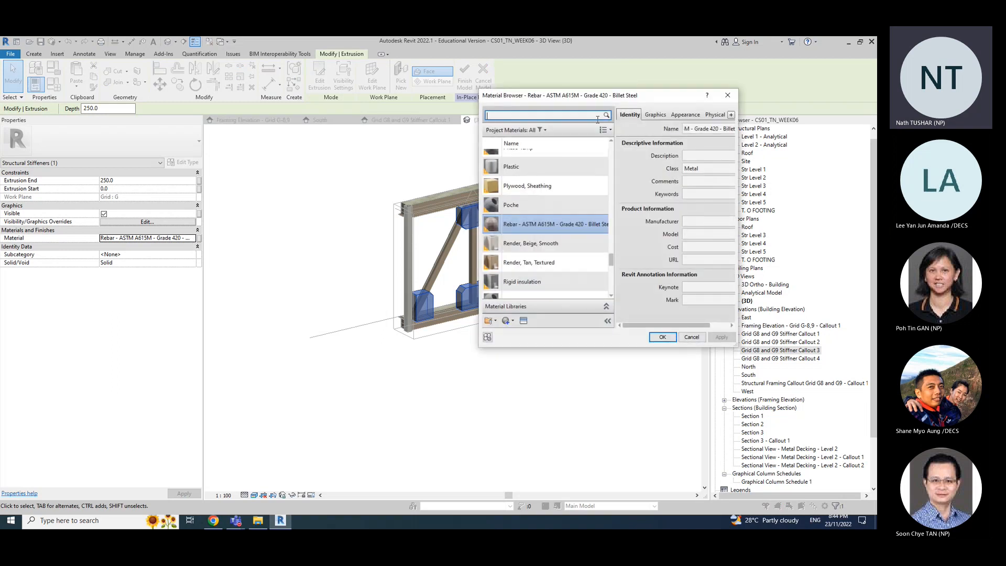
drag(601, 101, 465, 155)
drag(551, 166, 502, 131)
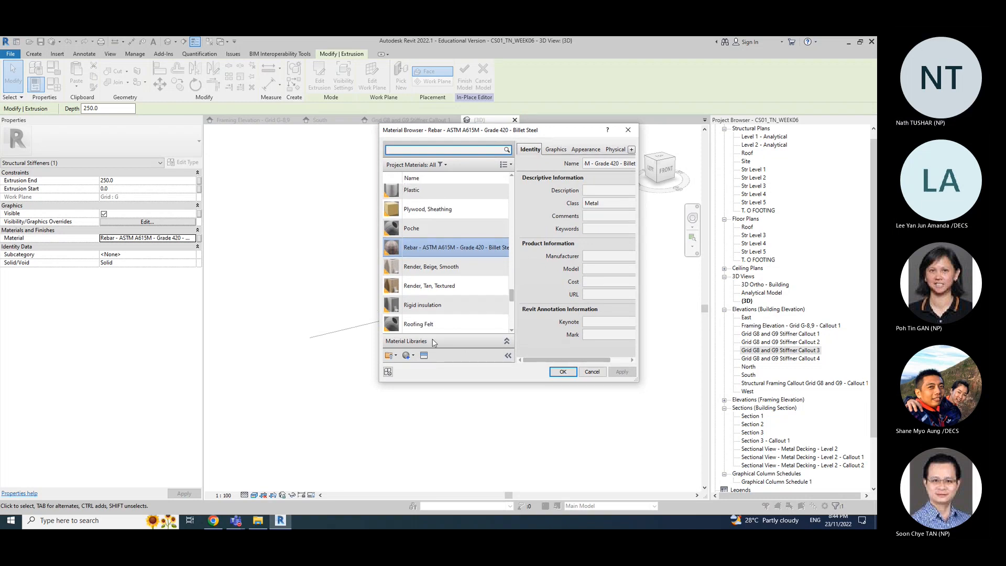
Step: Show the material libraries in the browser, enlarge their area, and expand the AEC Materials library
click(507, 341)
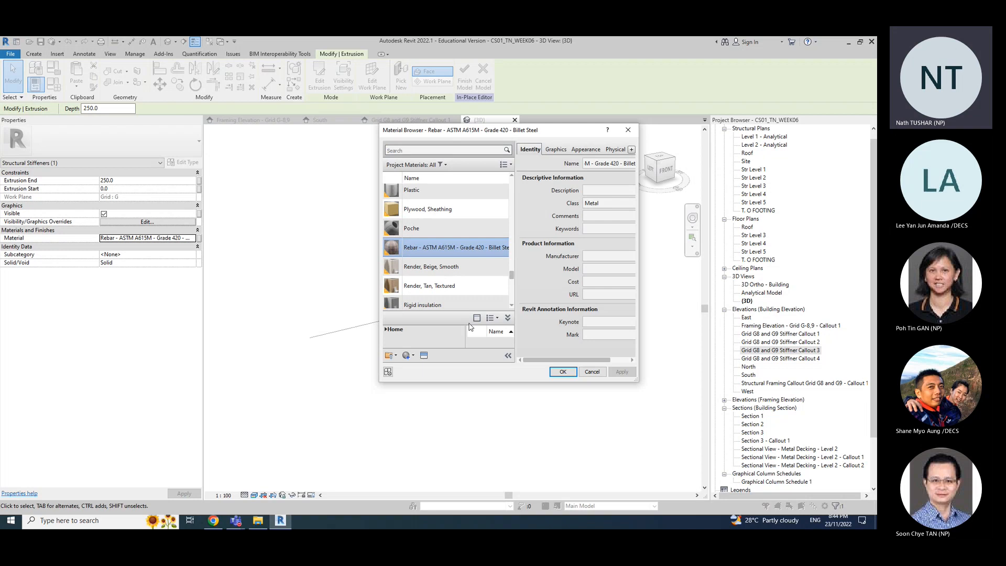
drag(453, 309, 453, 253)
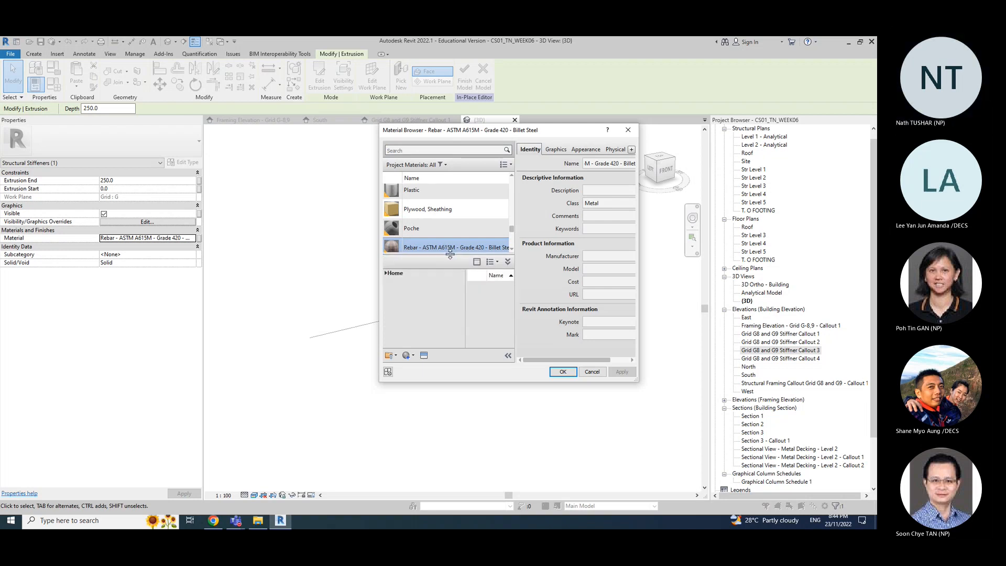
click(386, 273)
click(390, 288)
scroll(434, 324, down, 3)
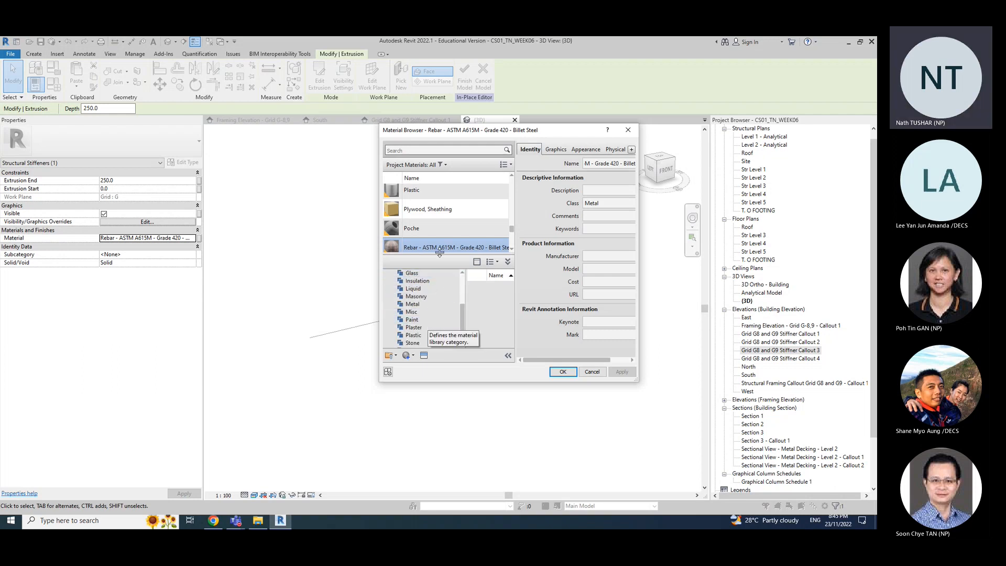
click(507, 263)
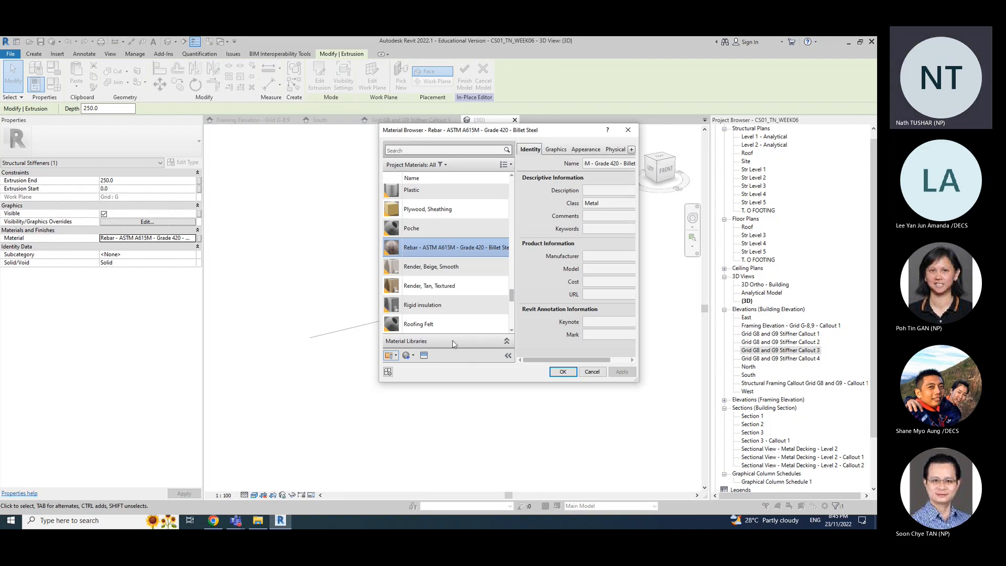
click(506, 342)
click(507, 342)
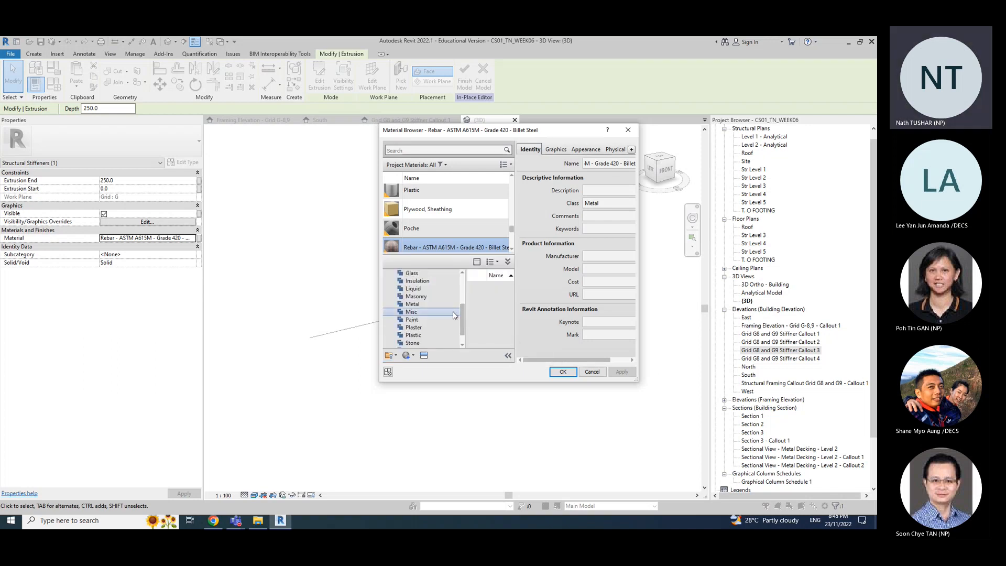
scroll(408, 309, up, 3)
click(391, 290)
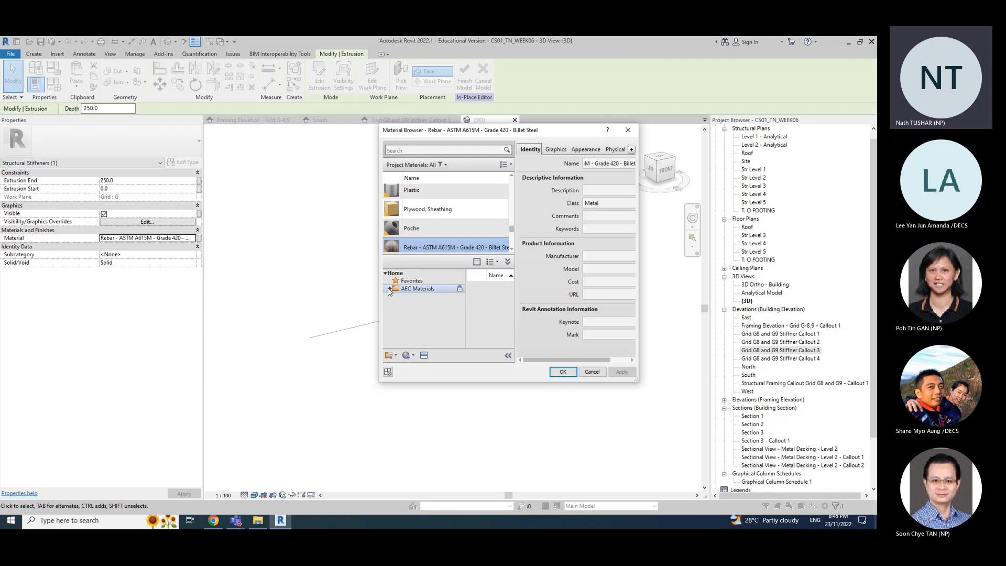
click(385, 273)
click(386, 273)
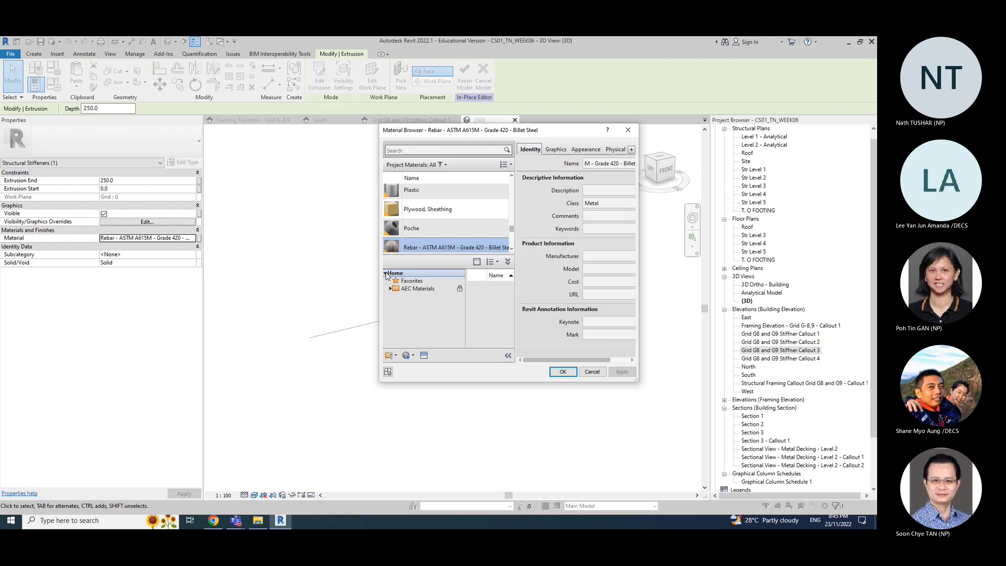
click(390, 288)
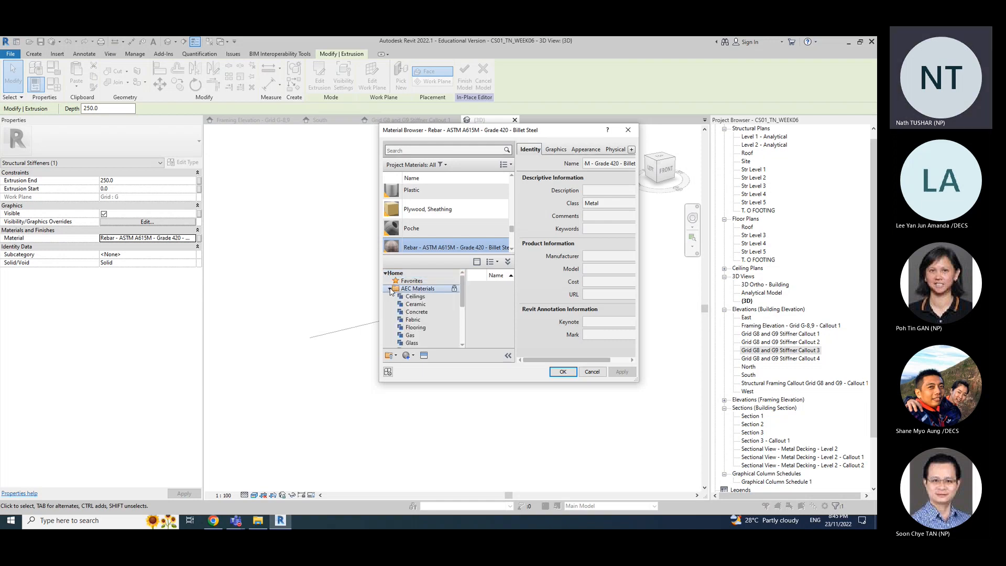
Step: List the Metal category of the AEC Materials library
scroll(425, 326, down, 2)
scroll(424, 326, down, 2)
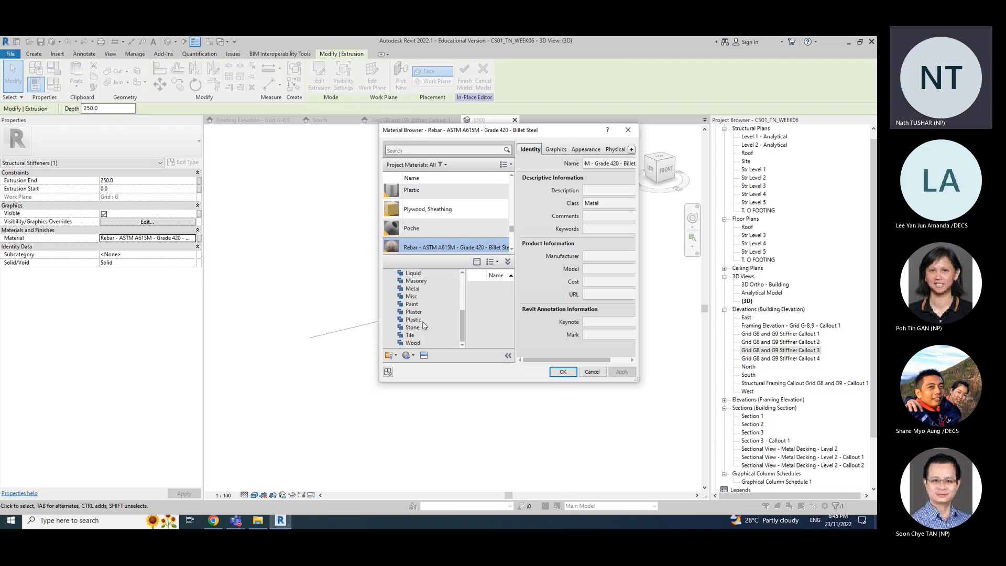
scroll(461, 328, up, 3)
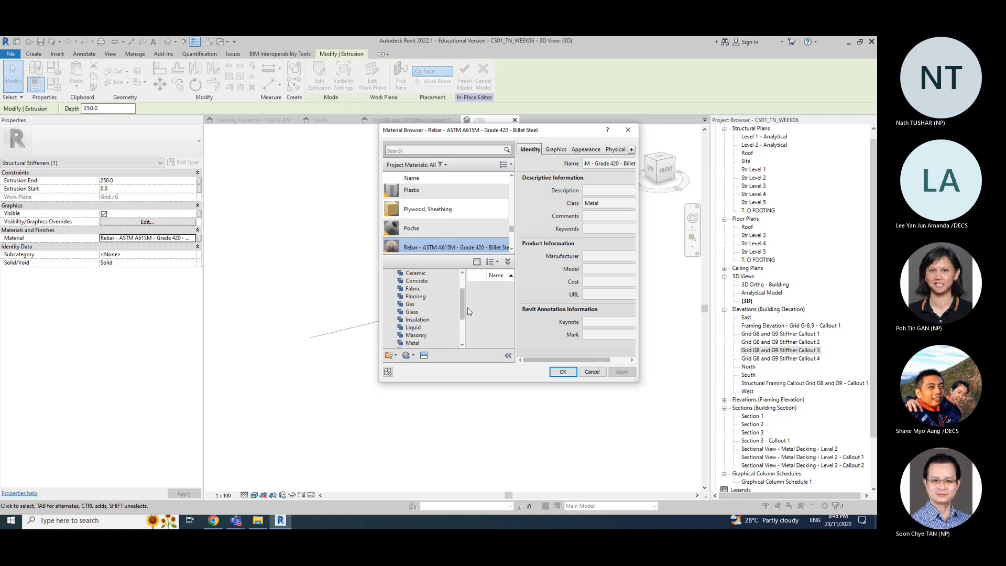
scroll(468, 309, up, 2)
scroll(469, 301, down, 1)
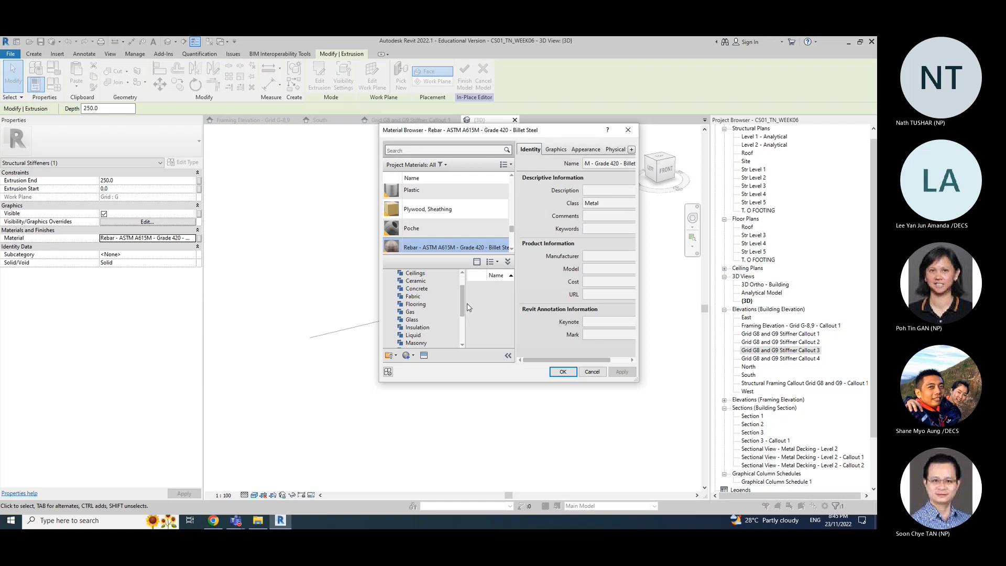
scroll(467, 312, down, 3)
scroll(464, 315, down, 1)
click(414, 319)
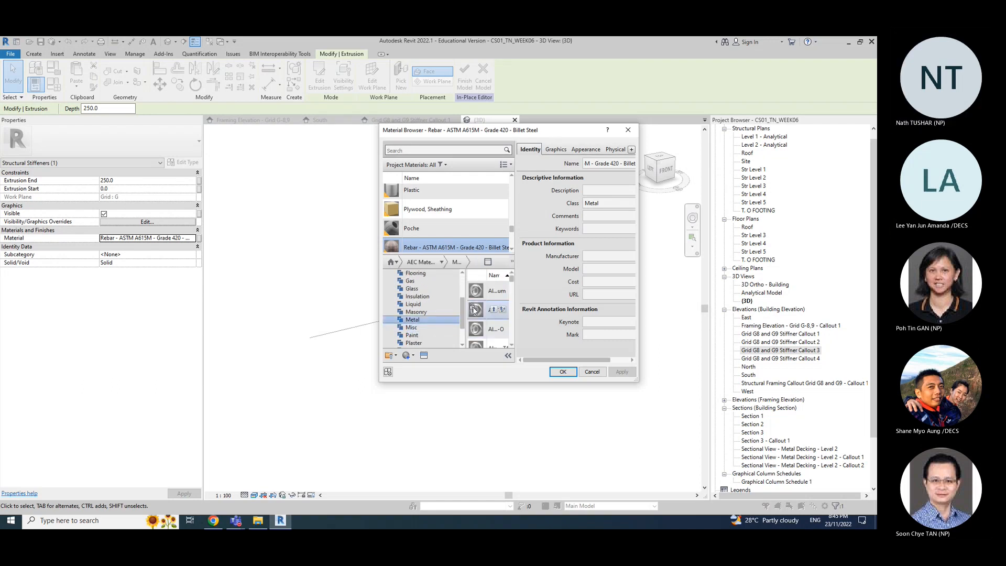
Step: Widen the library's material list and go through the metals to the plain Steel and Steel AISI entries
drag(465, 304, 442, 308)
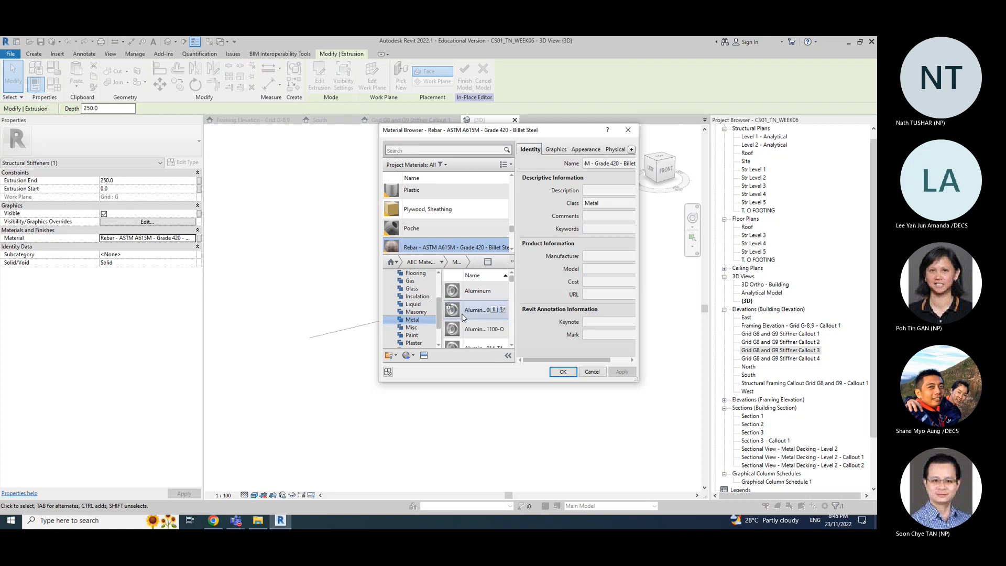
scroll(463, 318, down, 5)
scroll(472, 334, down, 3)
scroll(471, 334, down, 2)
scroll(472, 335, down, 3)
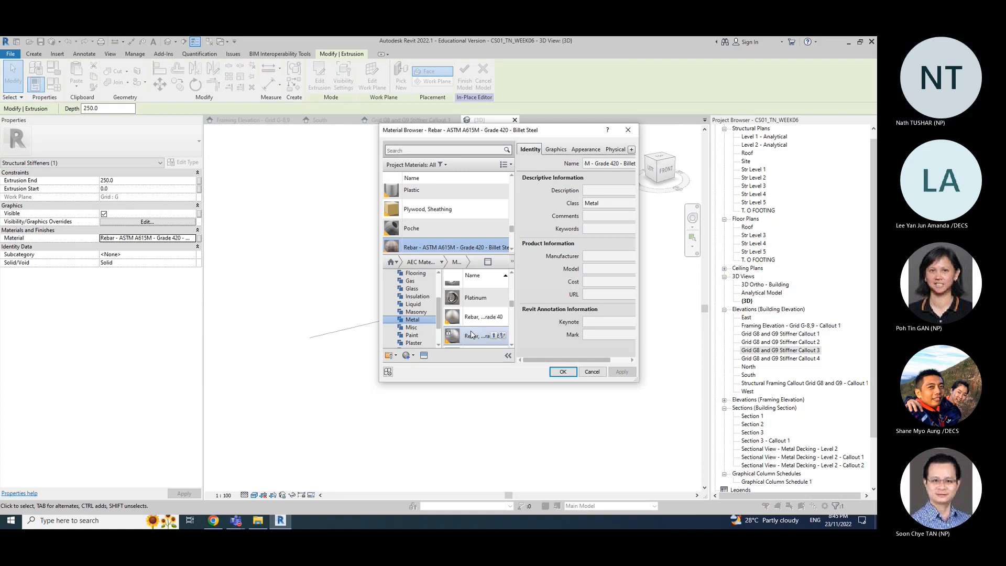
scroll(471, 334, down, 2)
scroll(472, 334, down, 3)
scroll(477, 312, down, 3)
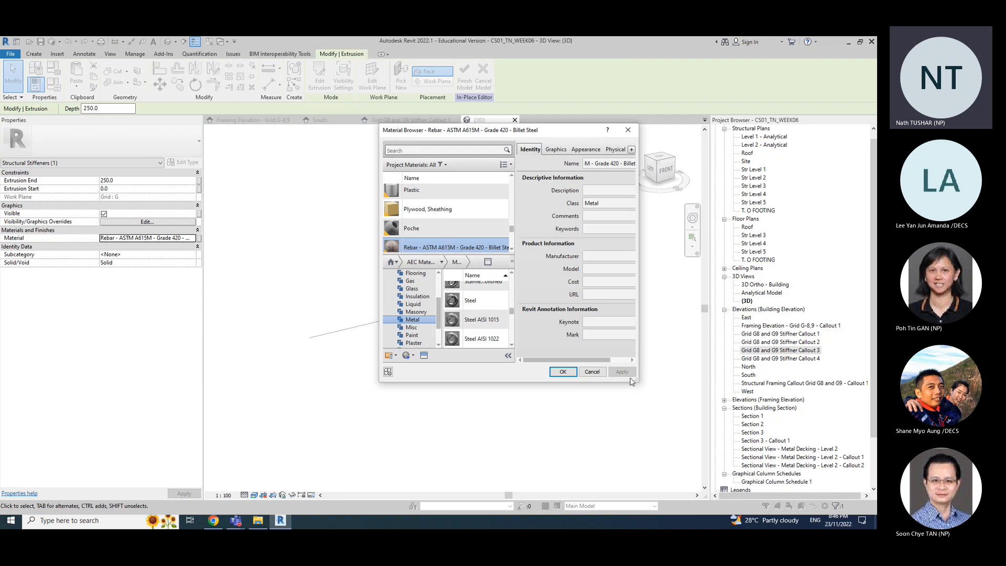
Step: Enlarge and reposition the Material Browser so the full material names and property fields fit
drag(637, 381, 875, 445)
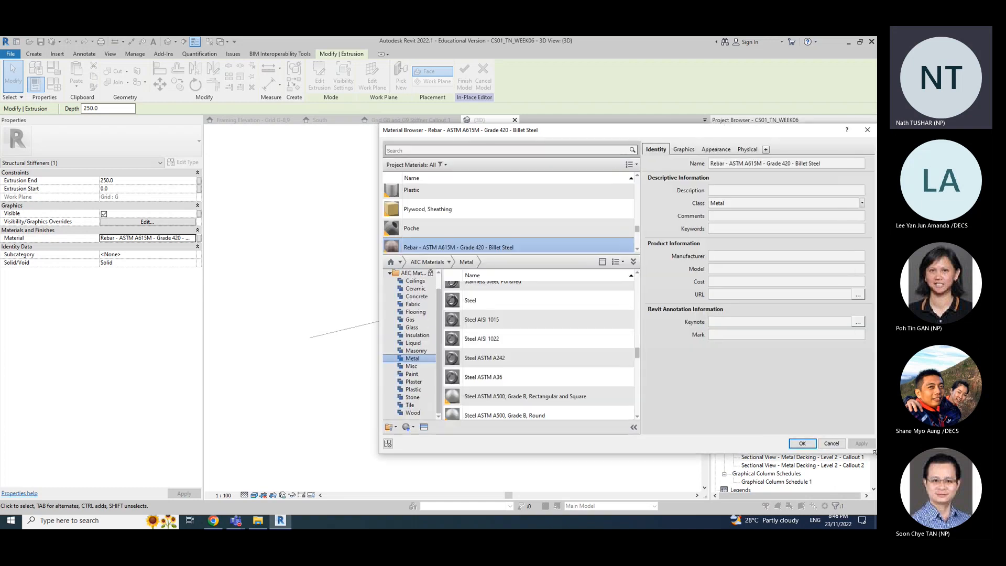
drag(643, 137, 366, 98)
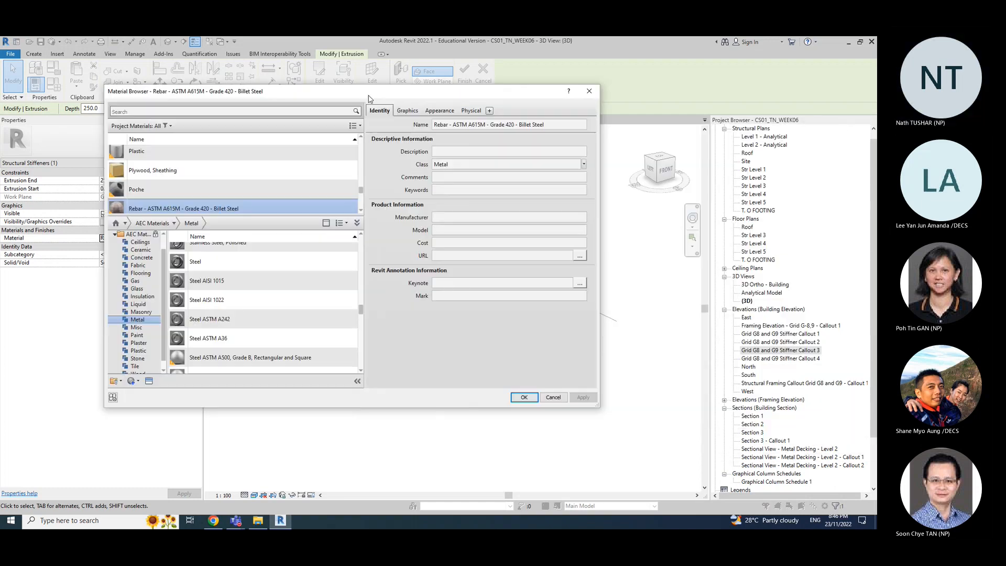
drag(596, 408, 752, 454)
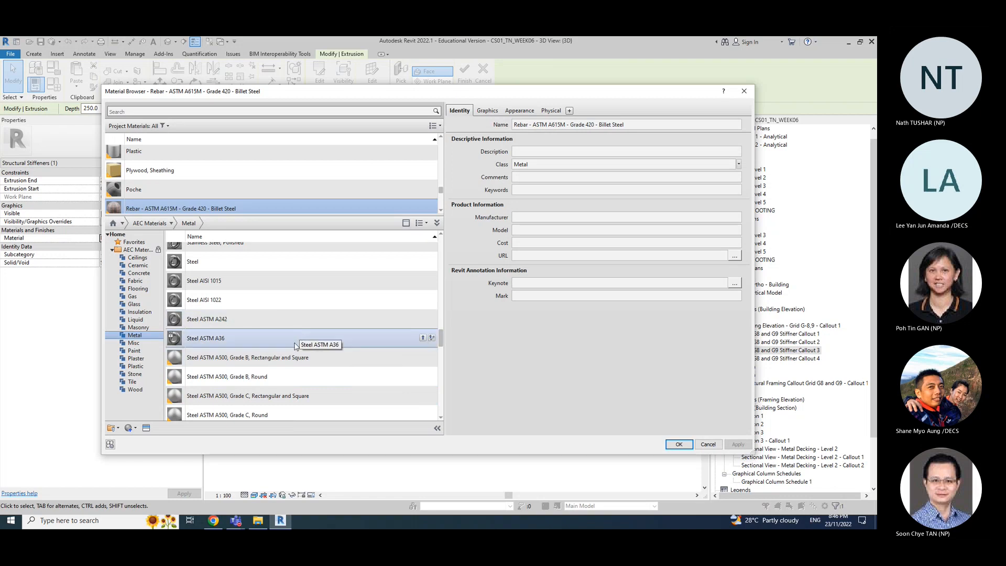
Step: Compare the identity data of the Steel AISI 1015 and Steel ASTM A36 entries in the library's Metal category
click(233, 280)
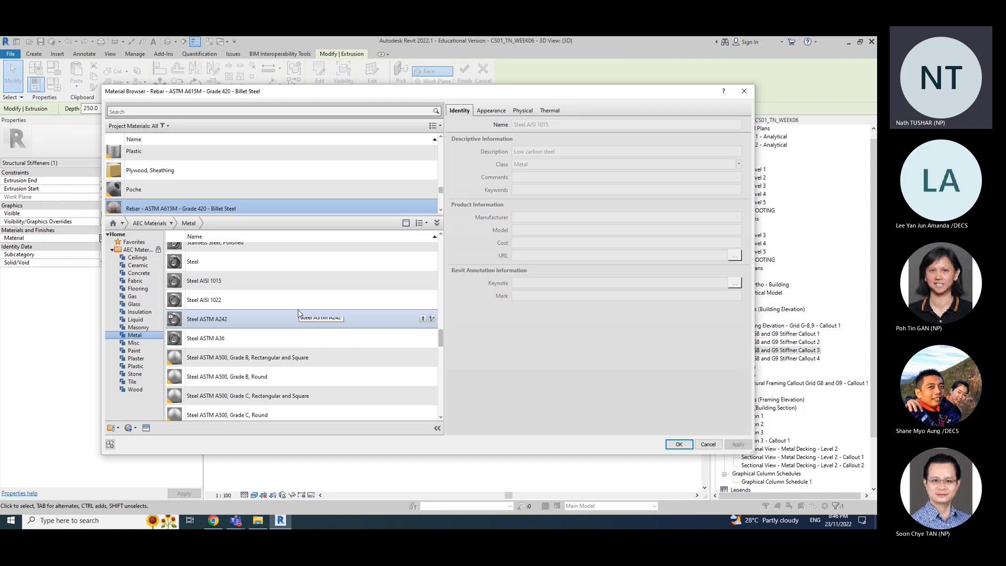
scroll(298, 314, down, 1)
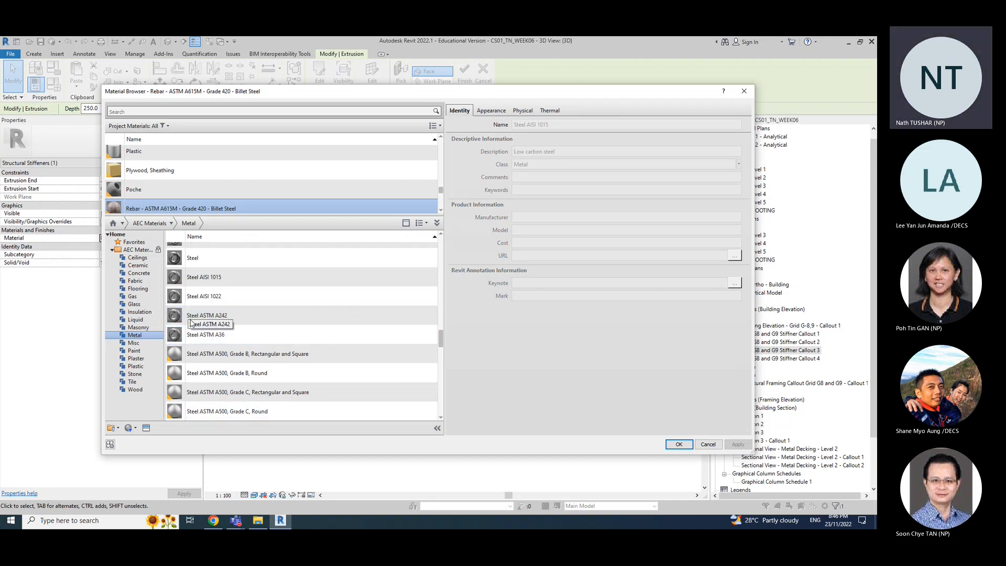
click(192, 338)
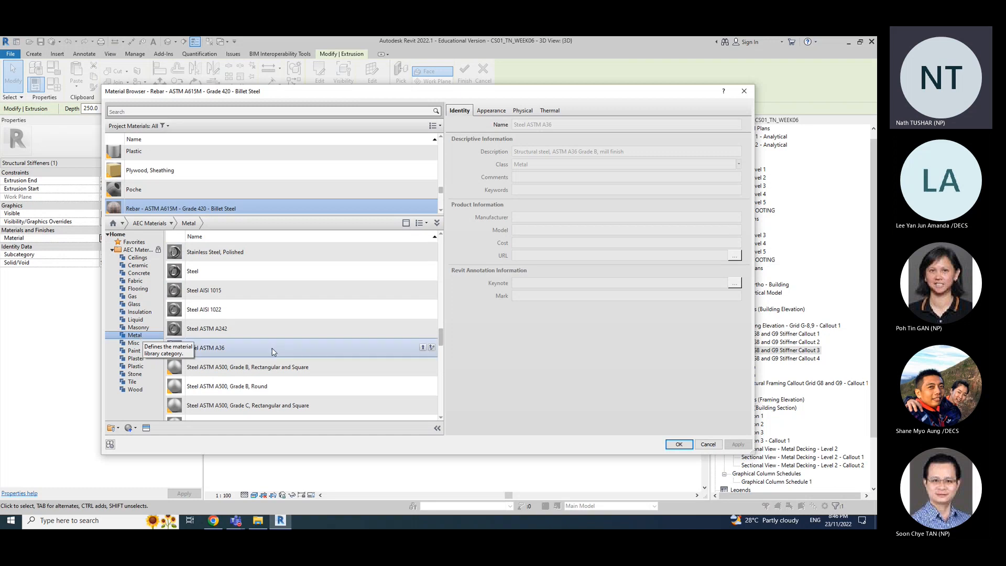
scroll(301, 353, down, 8)
scroll(302, 352, up, 8)
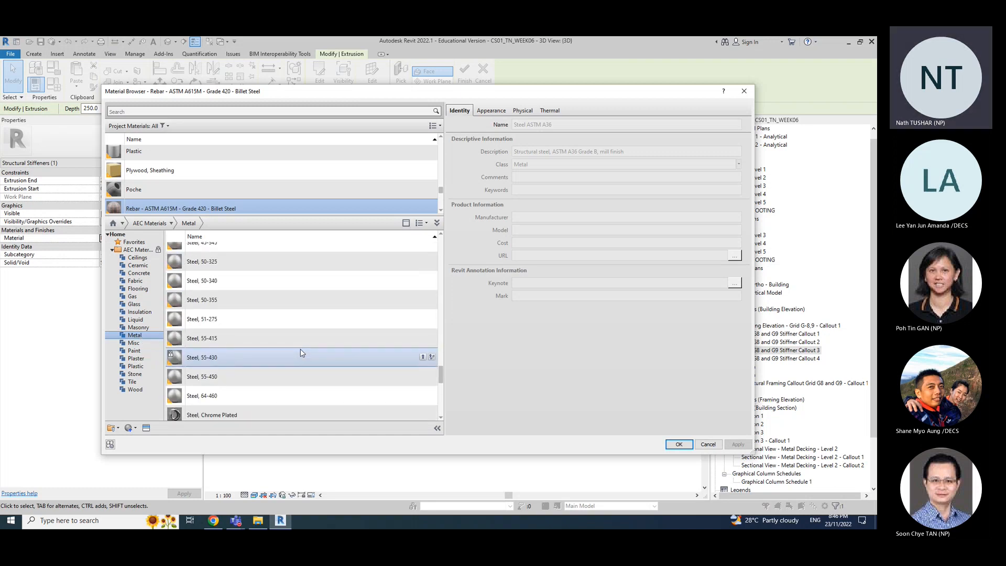
scroll(301, 353, down, 1)
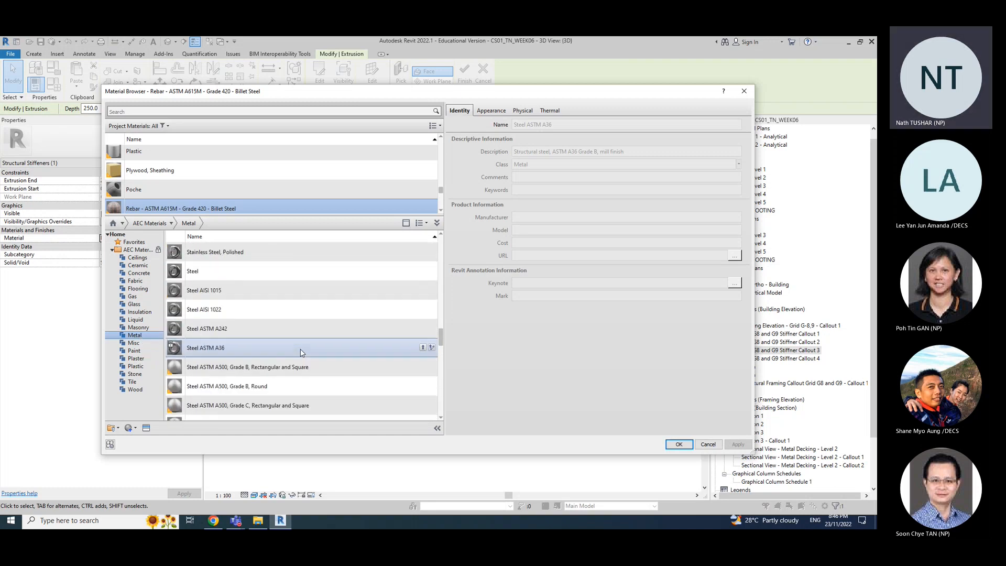
click(215, 292)
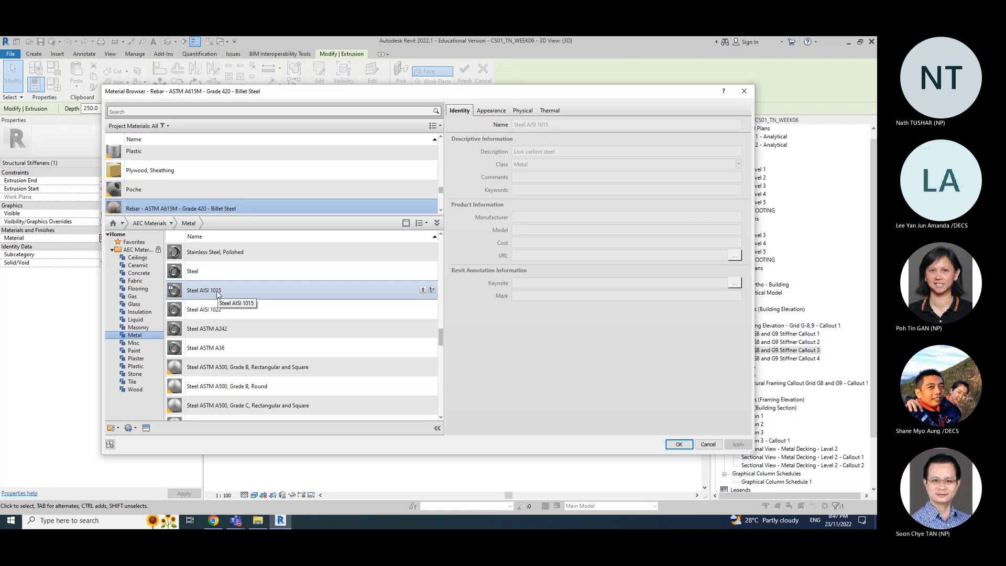
scroll(337, 175, down, 1)
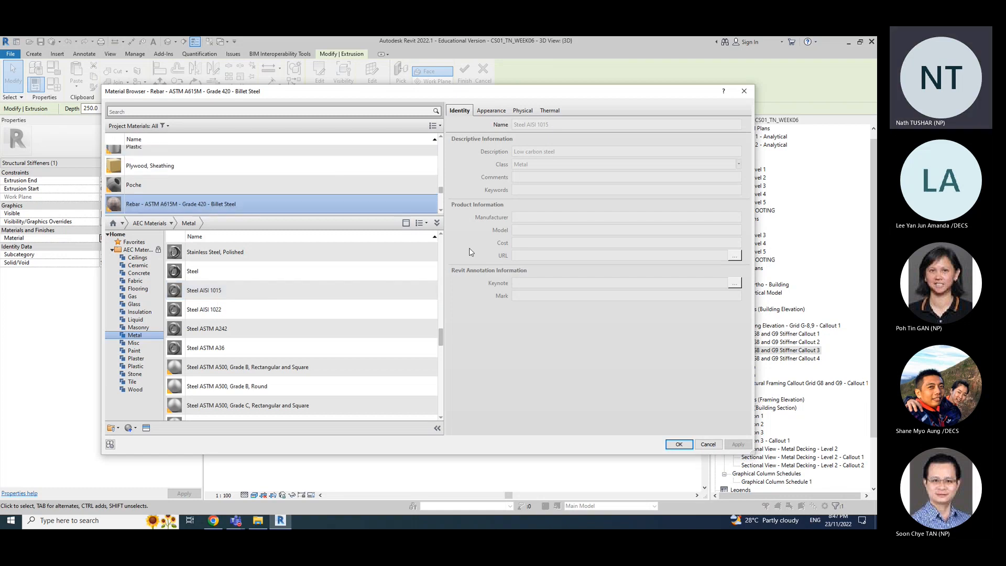
Step: Find Steel AISI 1015 among the AEC Materials metals and add it to the project materials
click(439, 224)
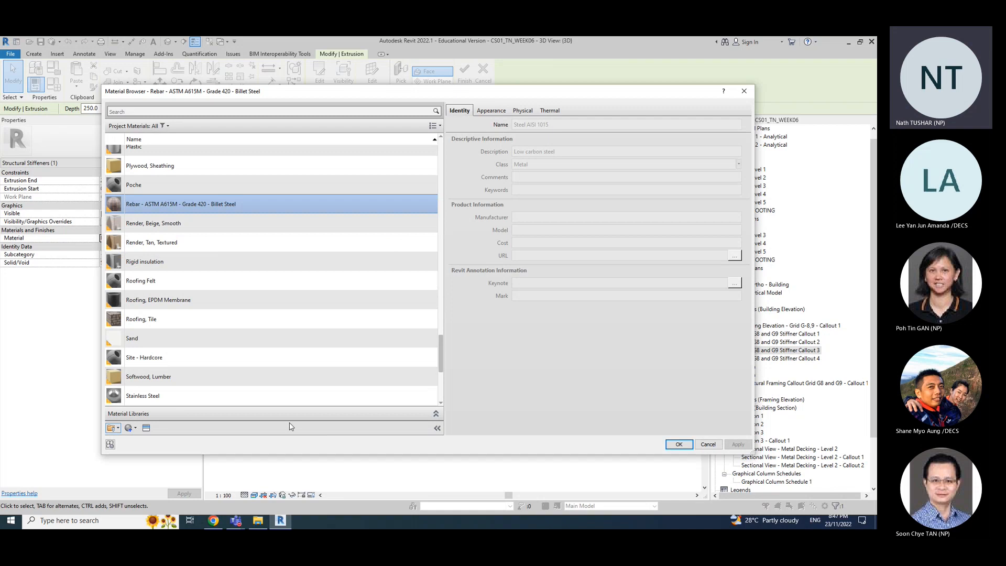
click(435, 415)
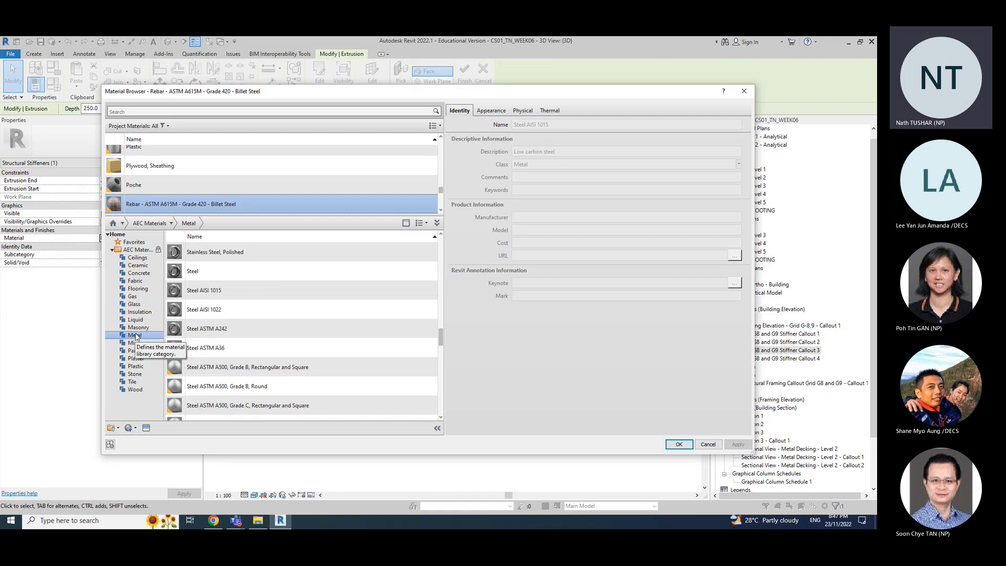
scroll(333, 347, up, 10)
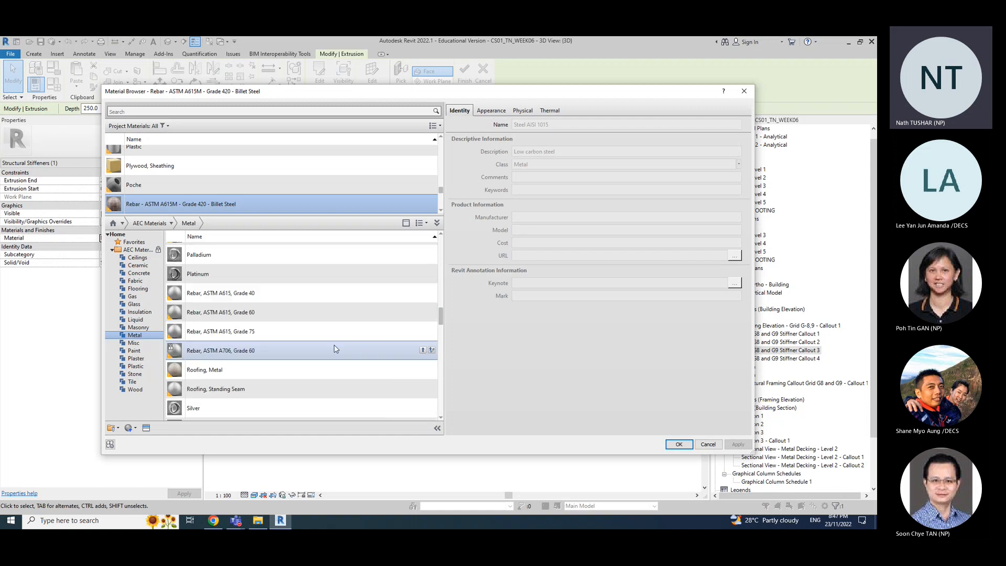
scroll(336, 346, down, 8)
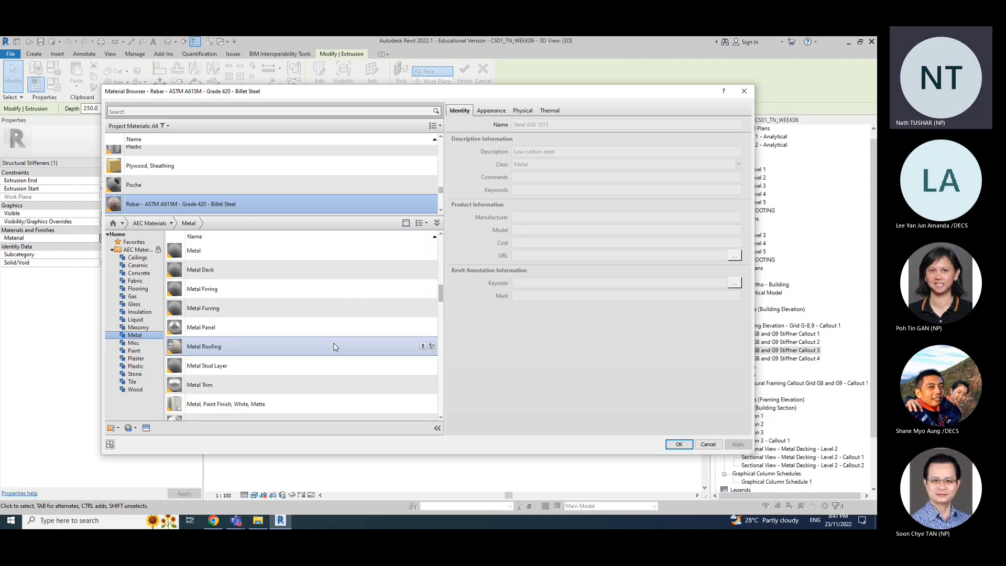
scroll(335, 347, down, 3)
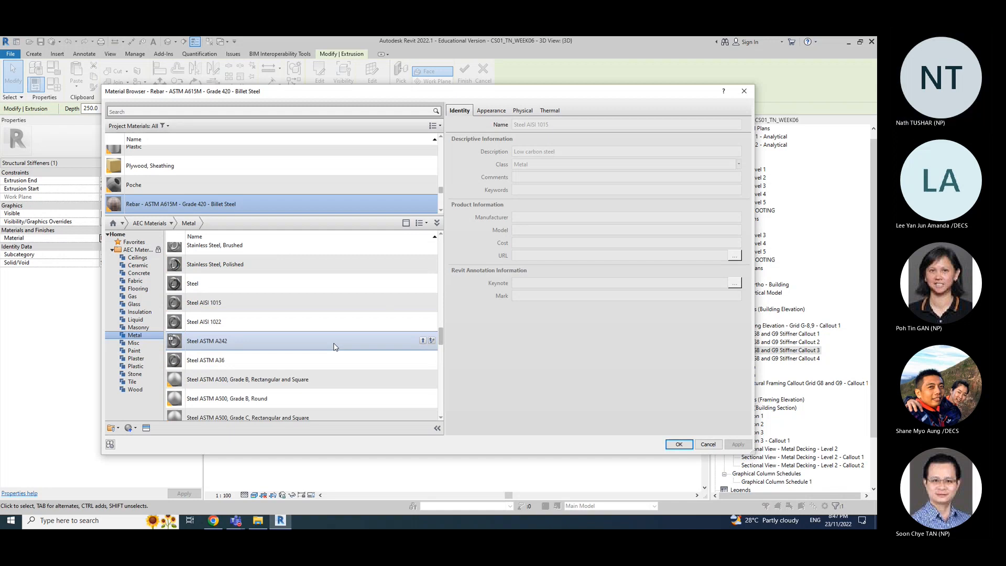
scroll(268, 346, up, 10)
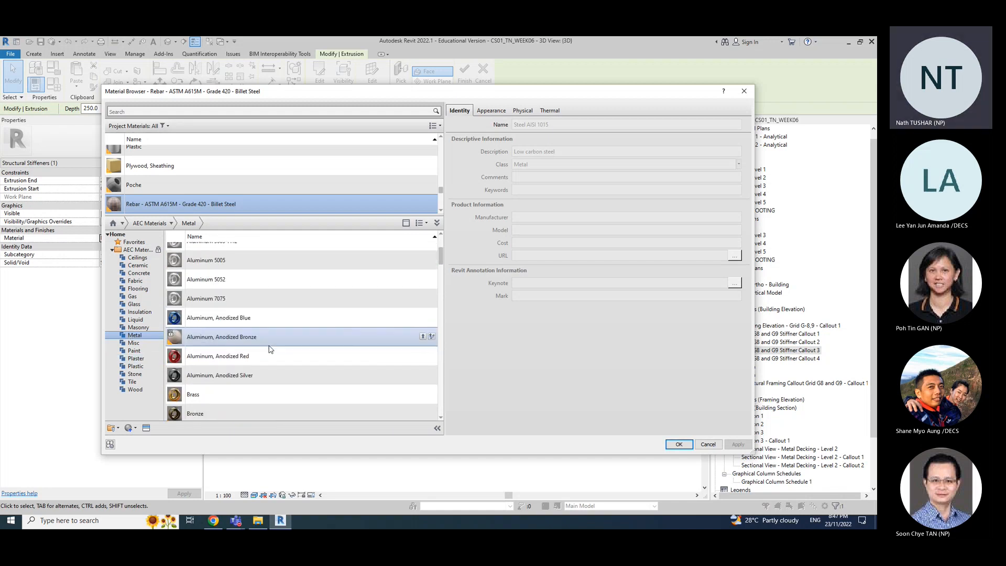
scroll(269, 354, down, 6)
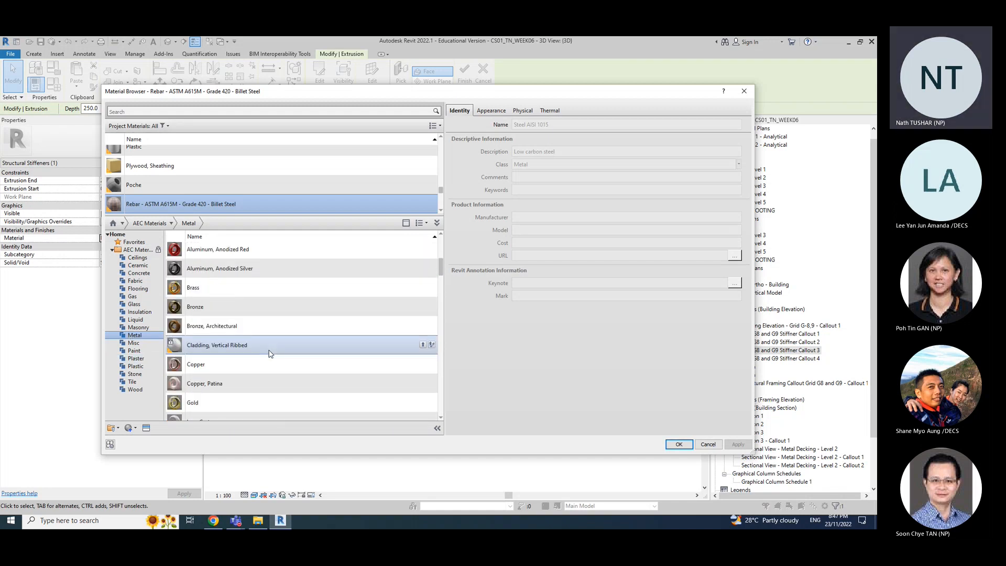
scroll(269, 355, down, 5)
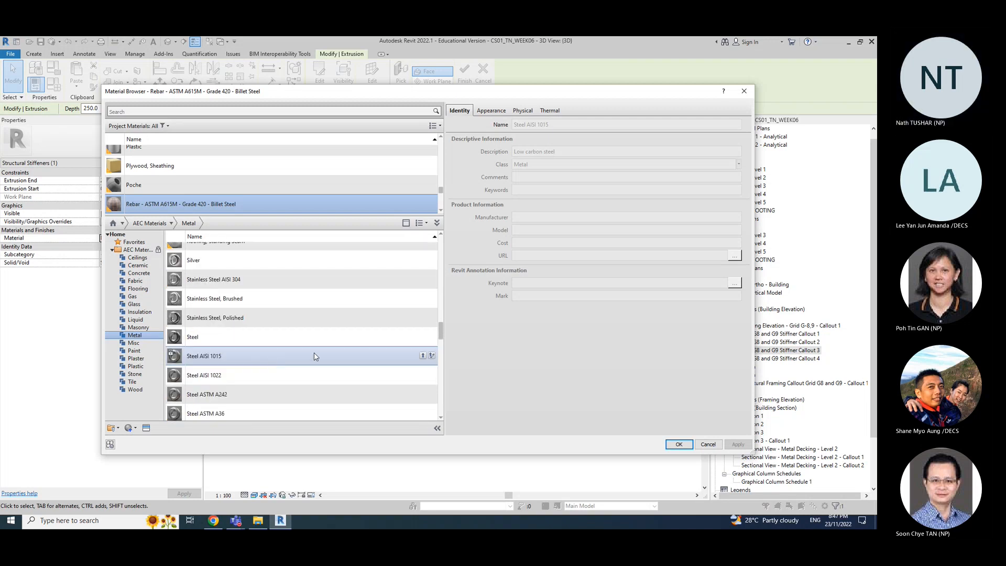
click(423, 356)
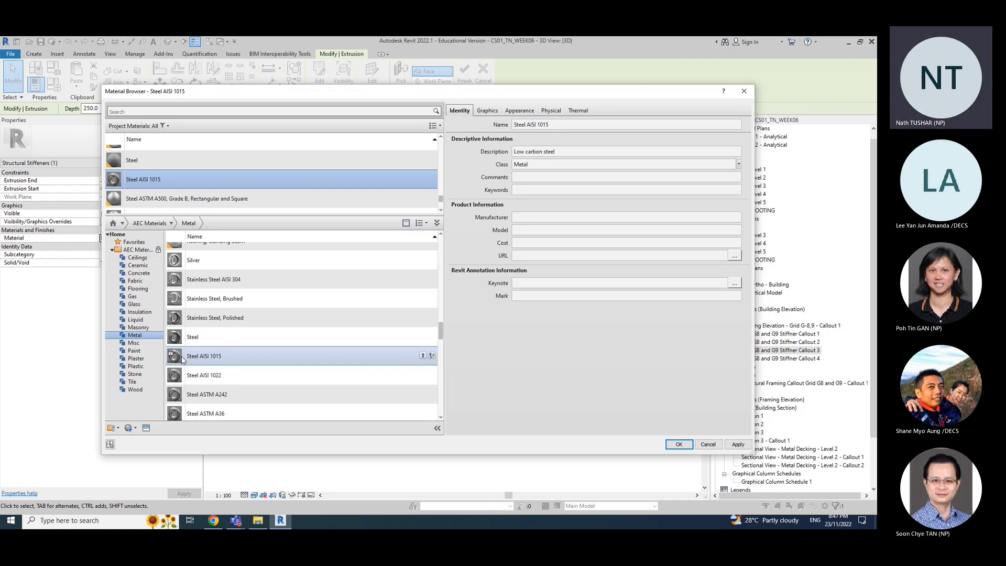
Step: Enlarge the project material list and look through the steel entries around Steel AISI 1015
scroll(173, 212, up, 1)
scroll(236, 335, up, 1)
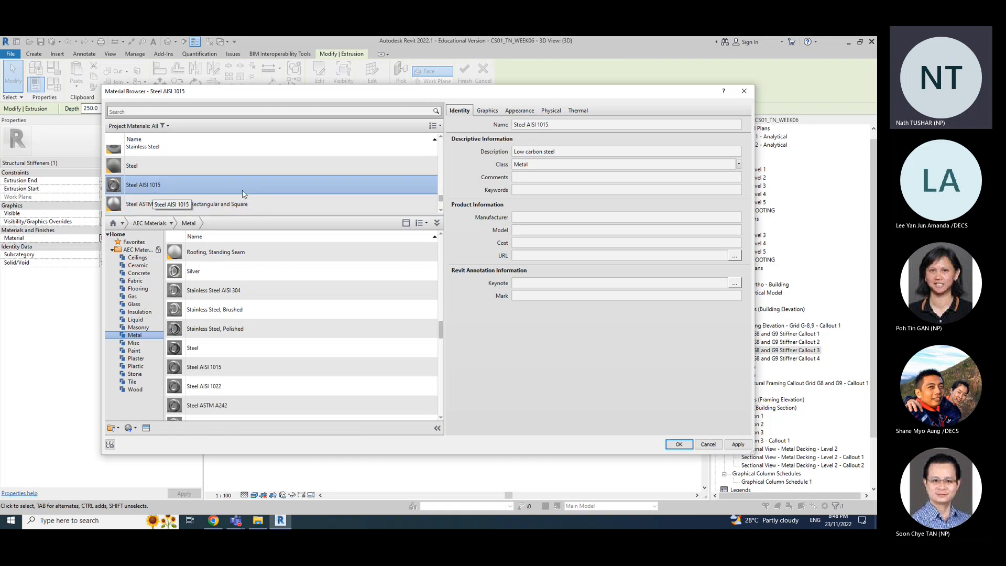
scroll(270, 167, up, 3)
scroll(270, 169, down, 5)
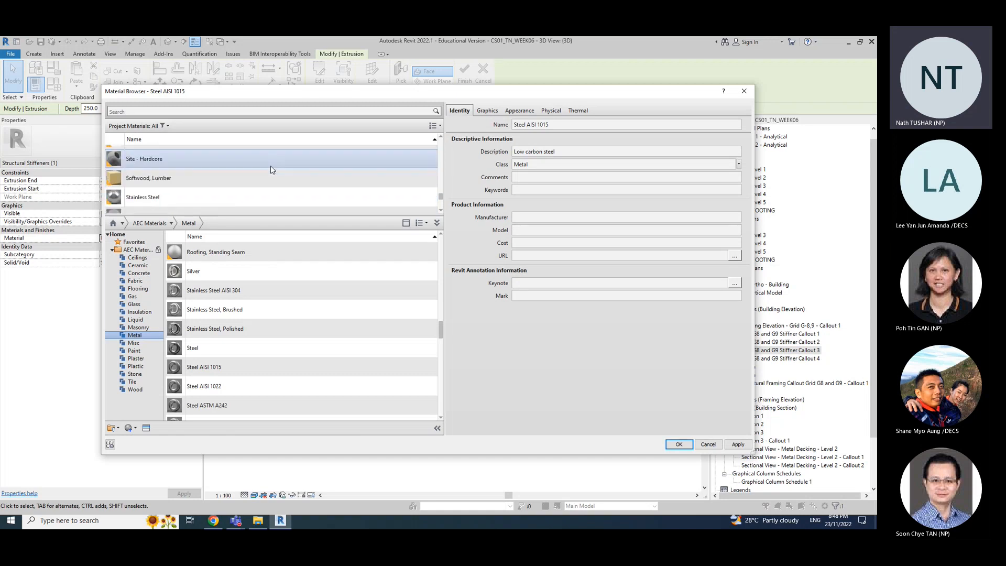
scroll(270, 165, up, 3)
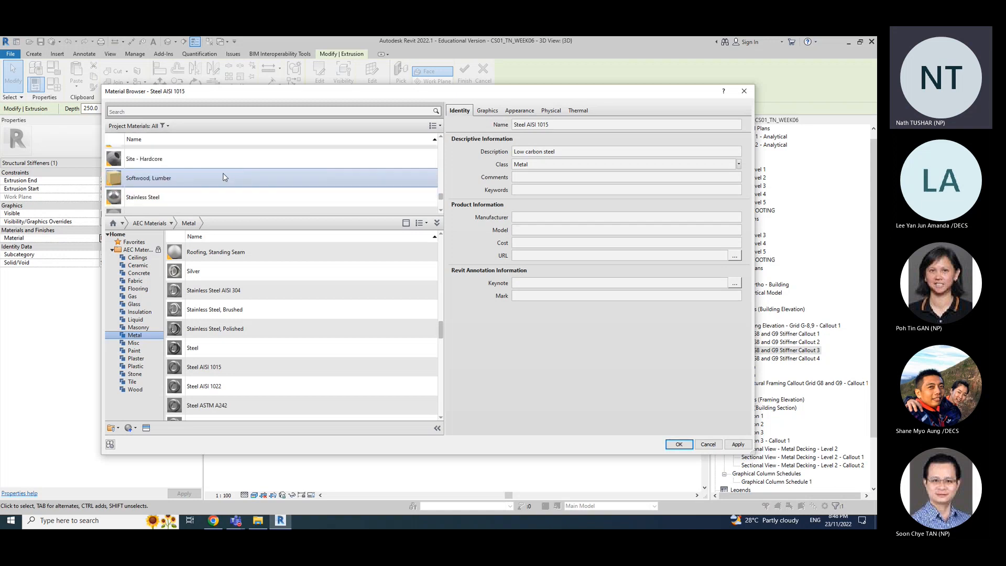
scroll(225, 181, down, 2)
drag(243, 215, 230, 288)
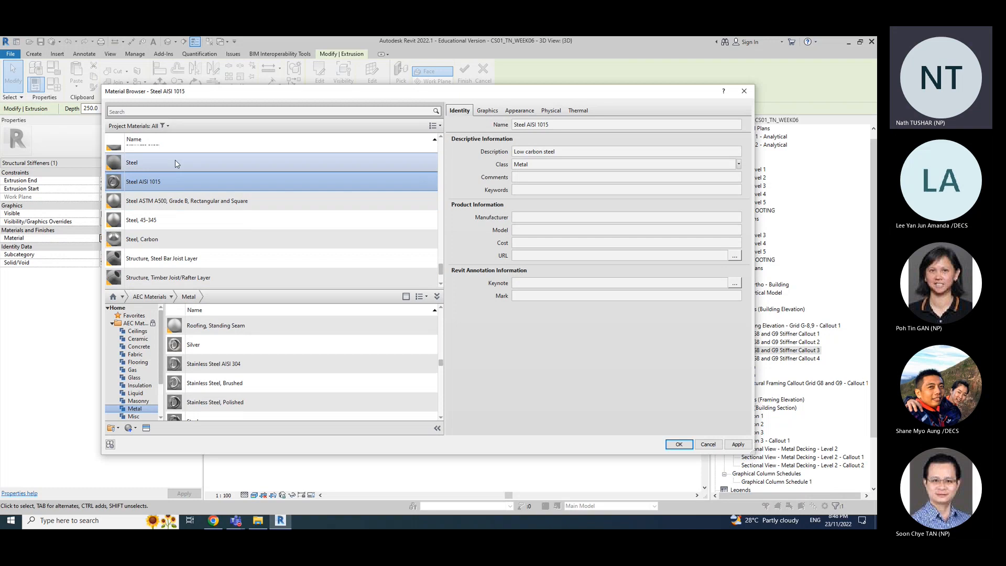
scroll(156, 218, up, 2)
scroll(156, 219, down, 2)
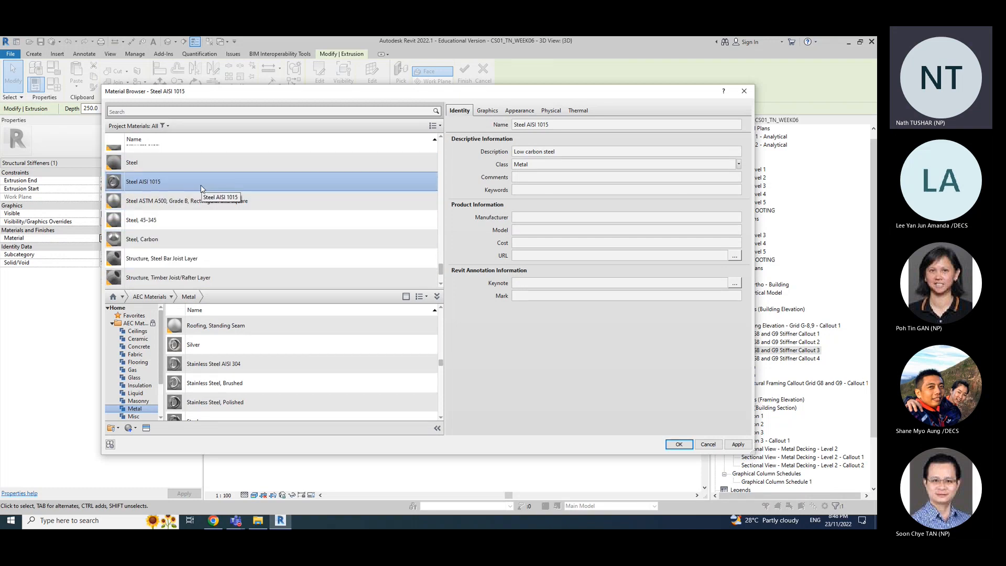
scroll(200, 188, down, 2)
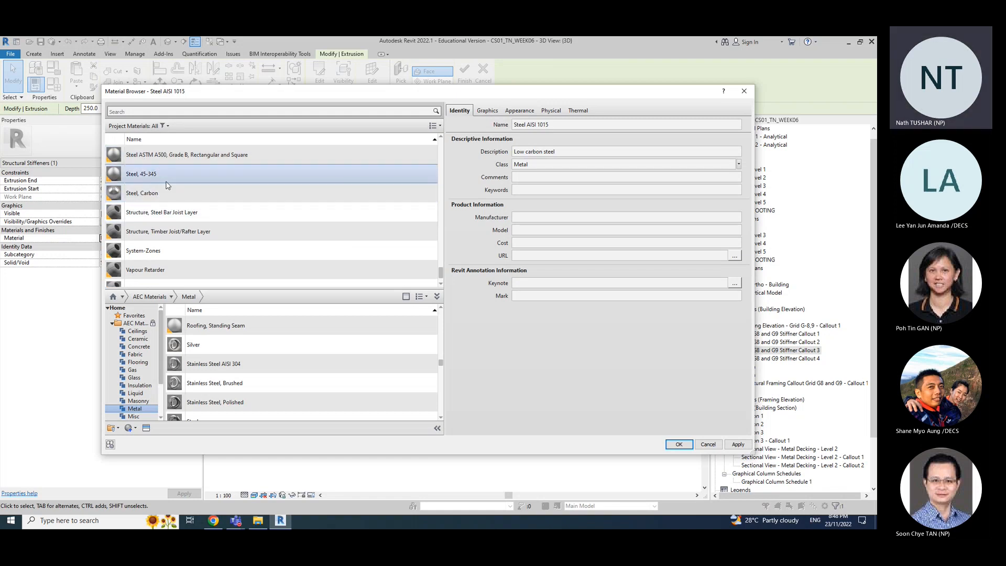
scroll(309, 370, up, 2)
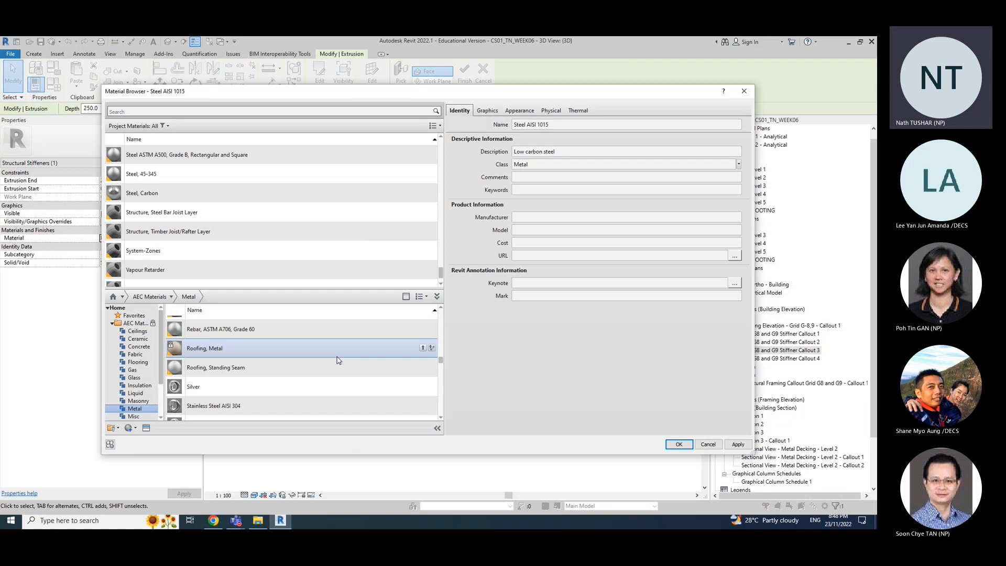
Step: Add Steel AISI 1022 from the library's Metal category to the project materials as well
scroll(338, 359, down, 6)
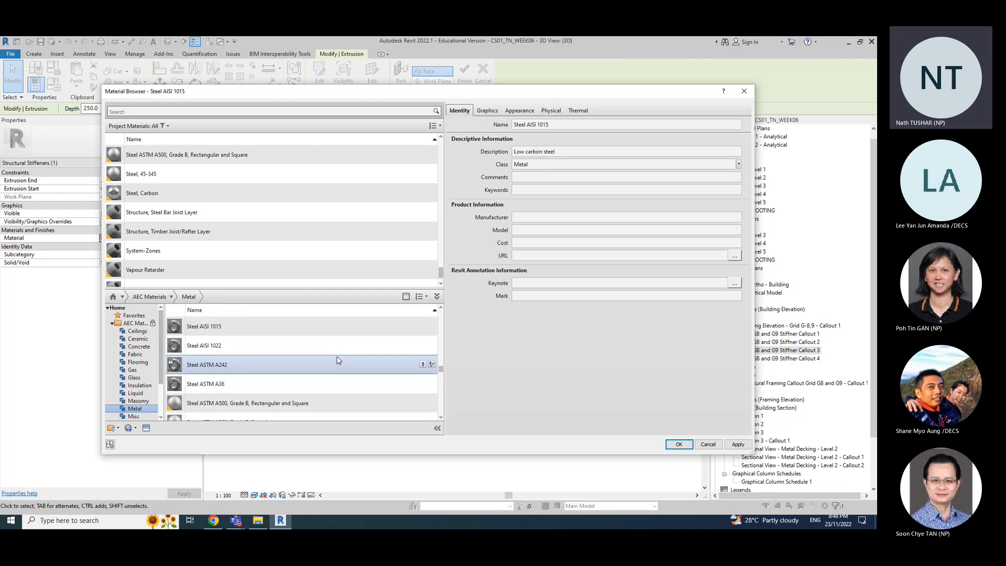
double_click(219, 326)
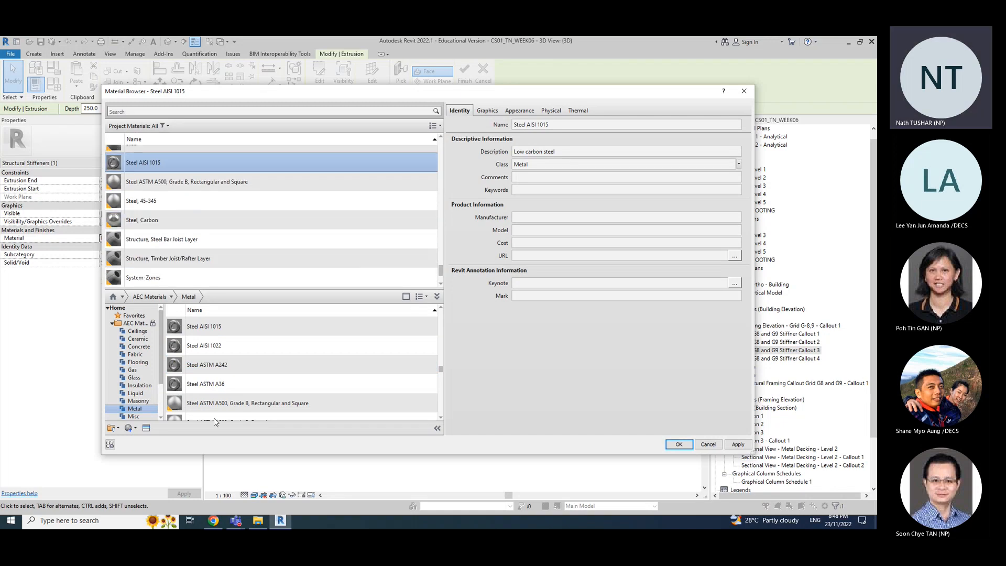
scroll(230, 367, down, 1)
scroll(238, 338, up, 3)
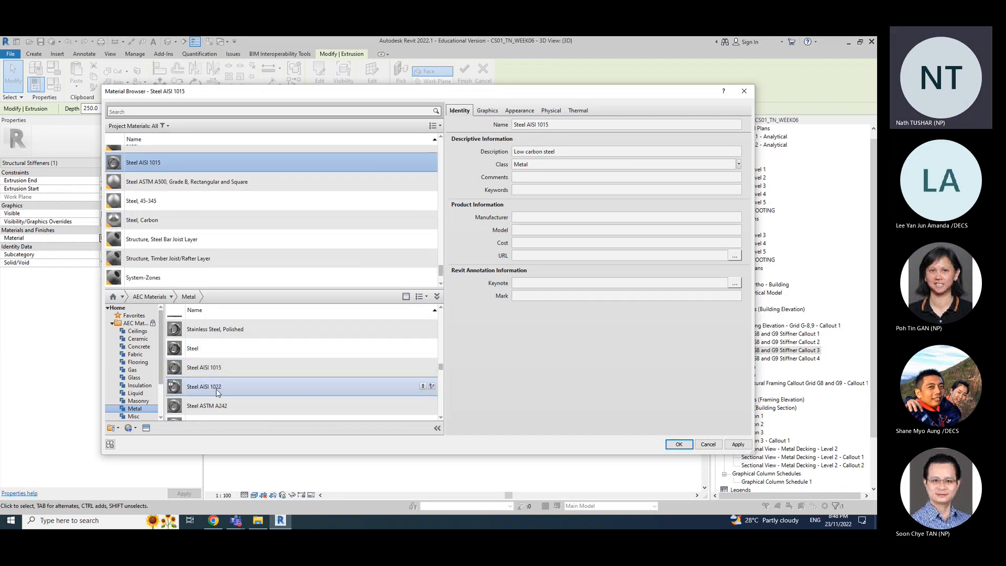
click(423, 387)
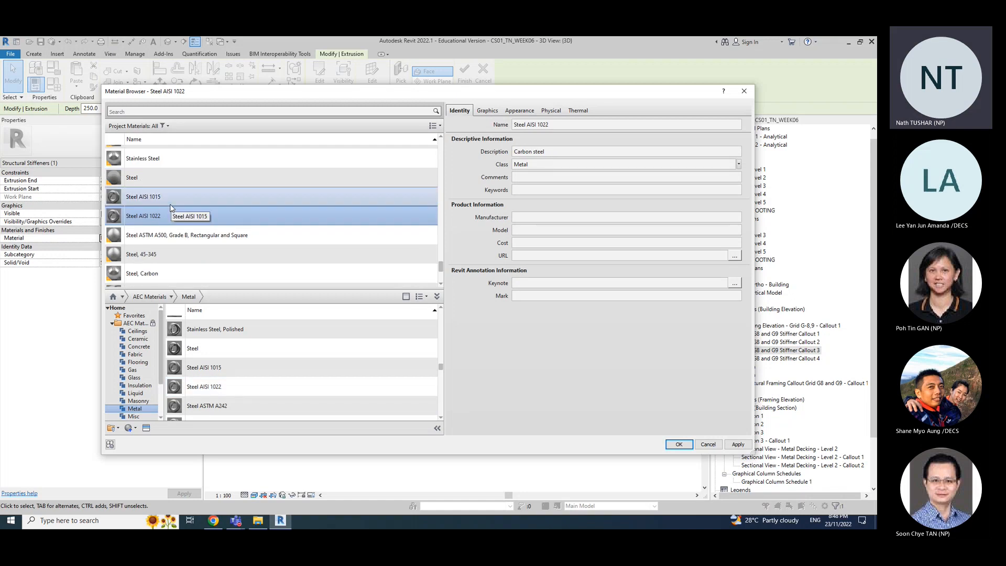
Step: Apply the project material Steel AISI 1015 to the gusset plate extrusion and accept the material choice
click(182, 201)
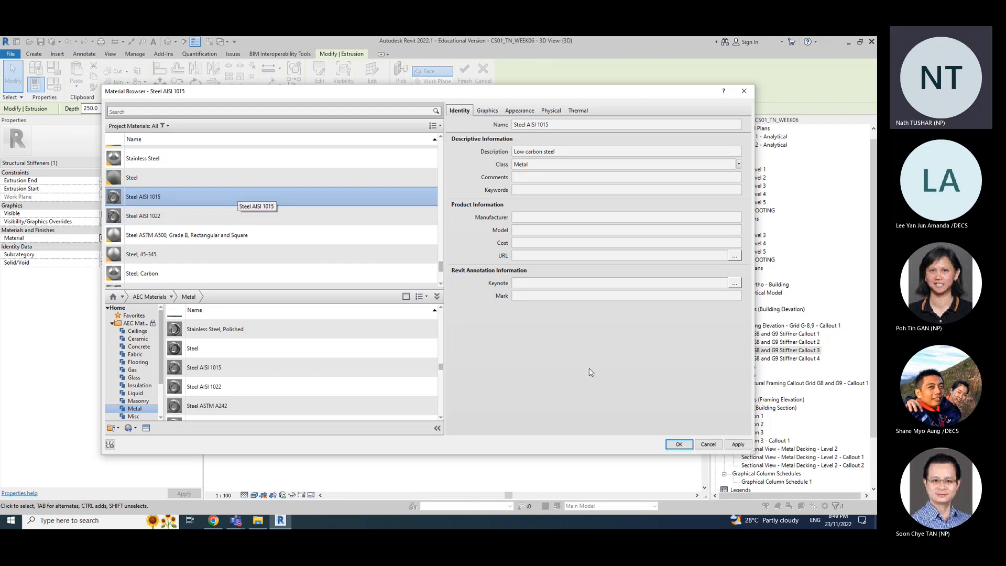
click(738, 445)
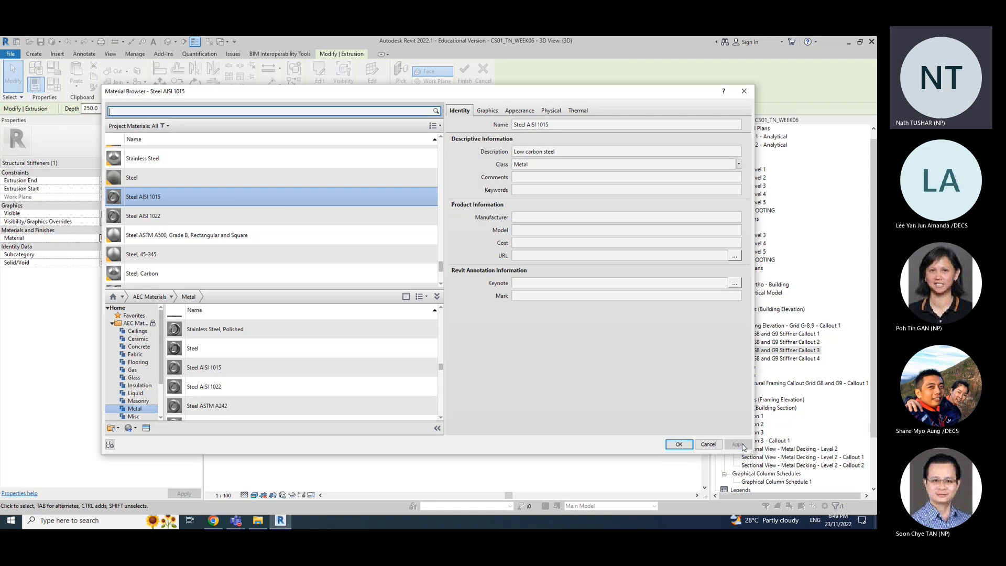
click(679, 445)
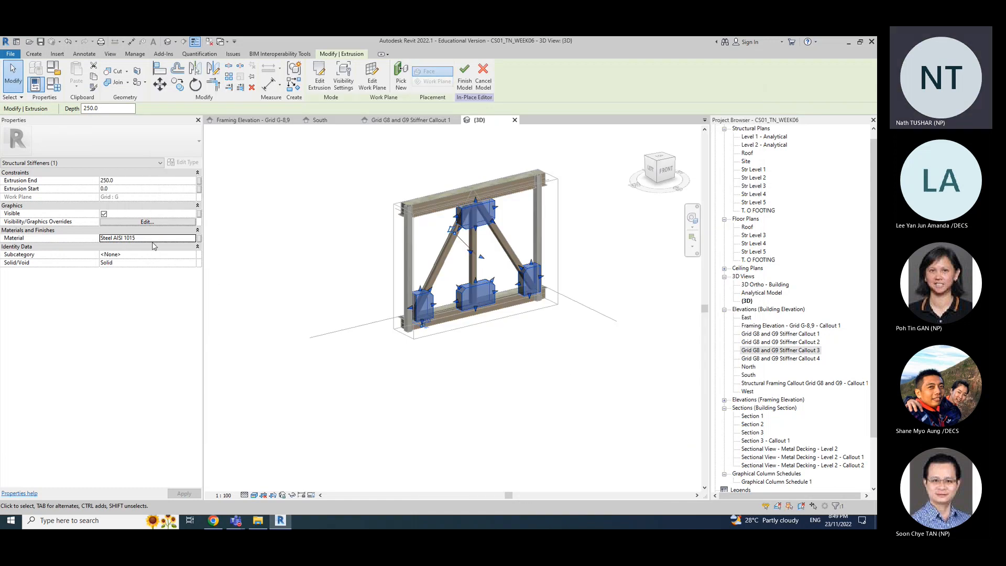
Step: Deselect the gusset plates, check them in the 3D view, and finish the in-place structural stiffener model
click(418, 392)
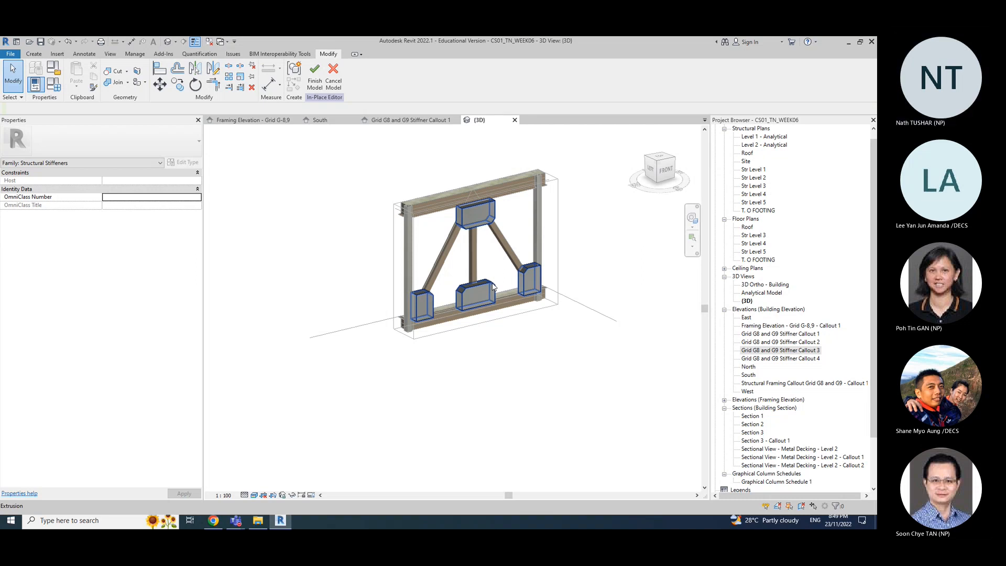
click(500, 370)
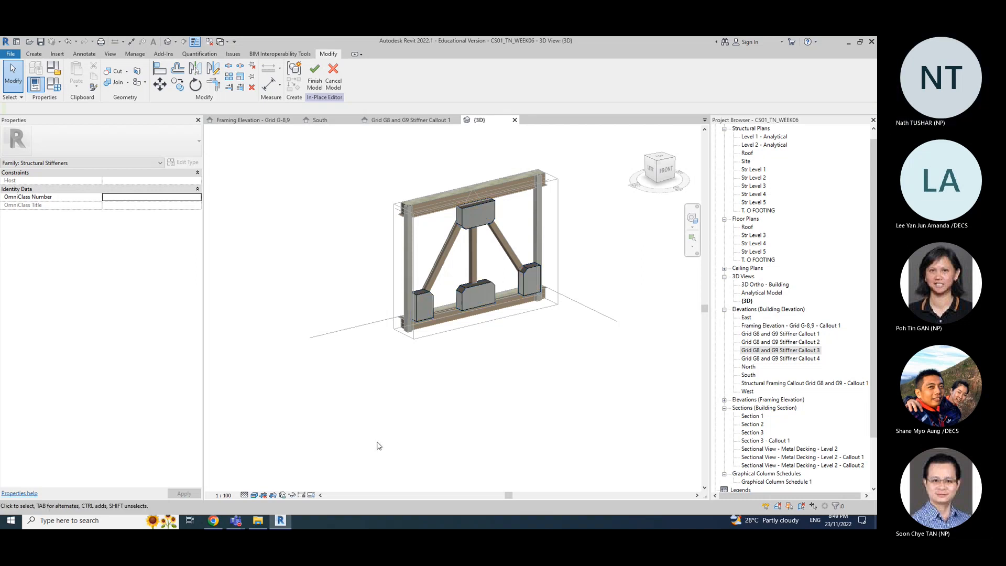
scroll(499, 377, down, 2)
mouse_move(503, 375)
shift+middle_down()
mouse_move(485, 384)
mouse_move(473, 371)
shift+middle_up()
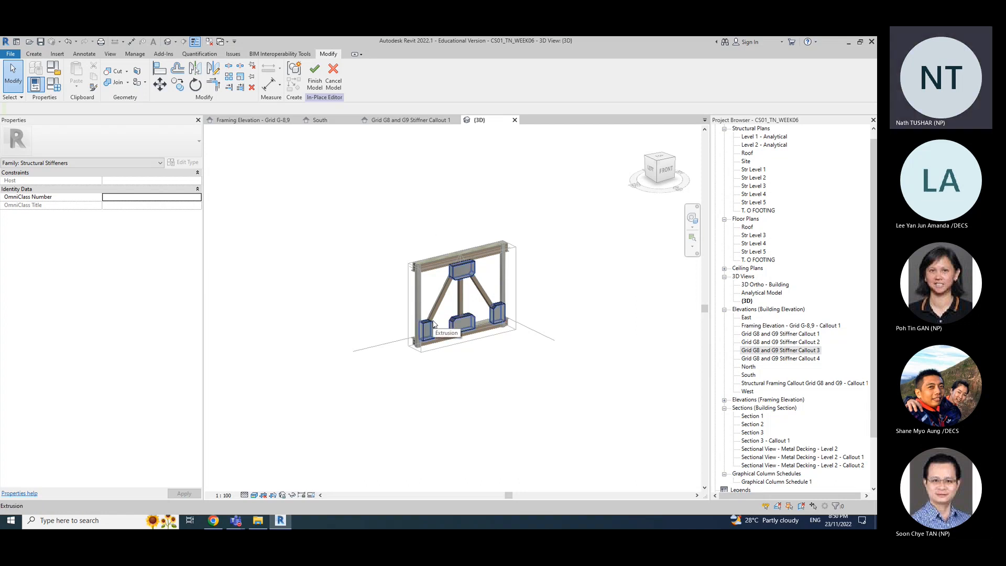
click(314, 83)
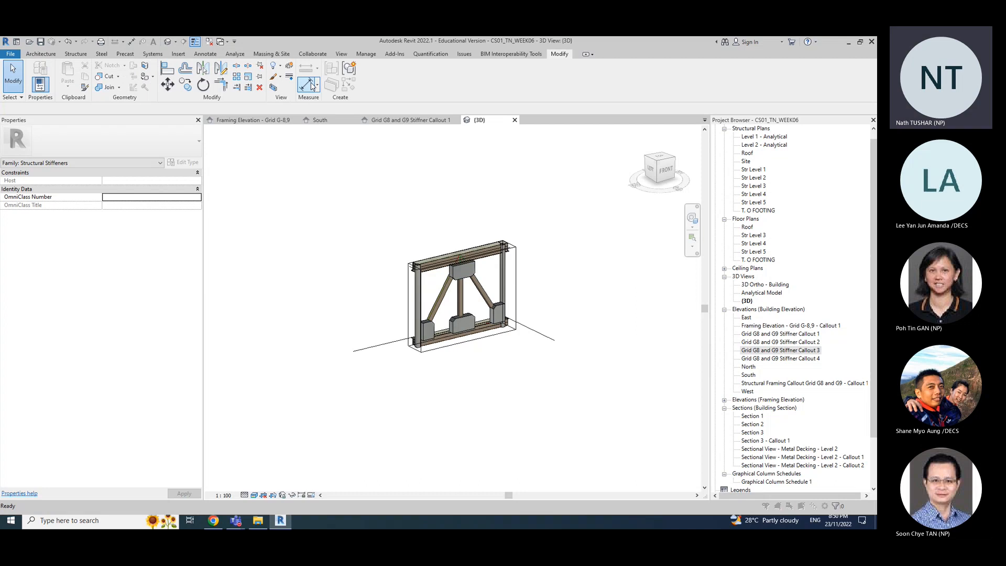
click(428, 254)
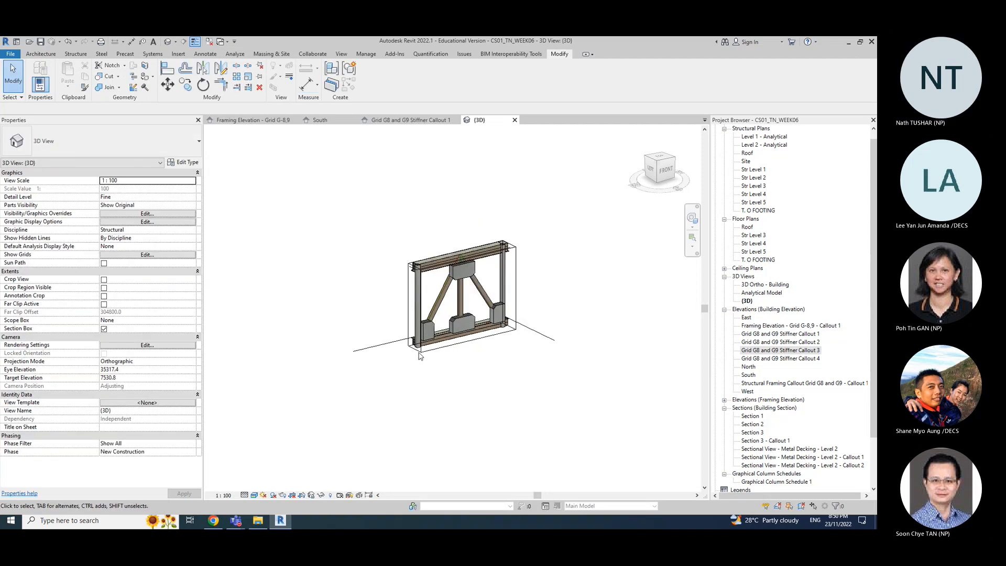
scroll(448, 292, up, 4)
scroll(474, 462, down, 2)
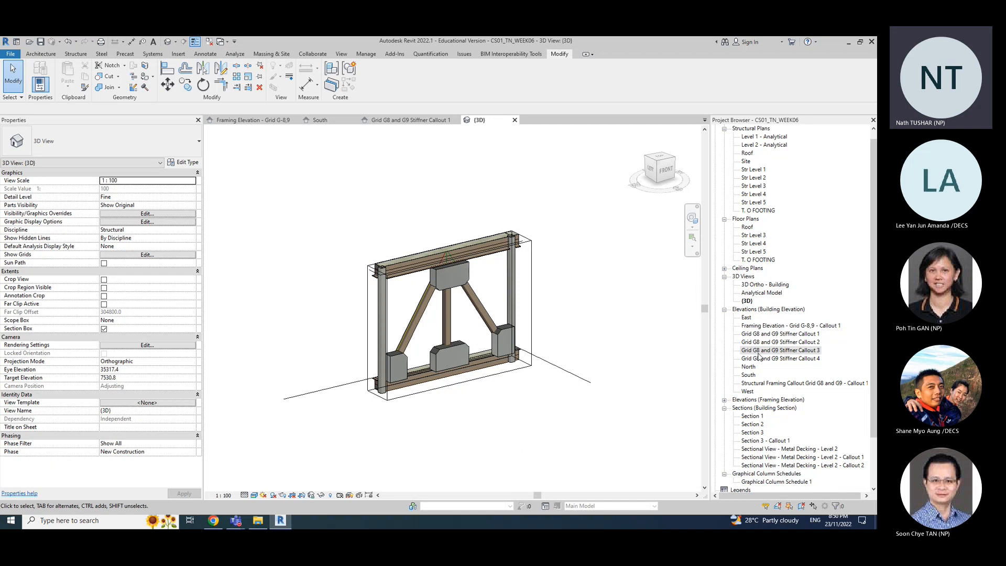
scroll(748, 345, down, 2)
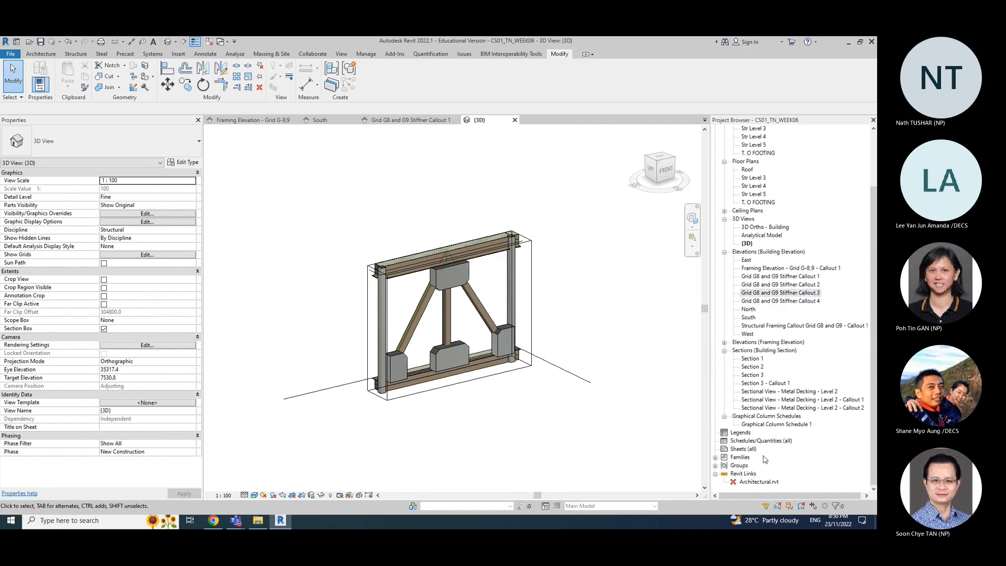
right_click(749, 454)
click(666, 452)
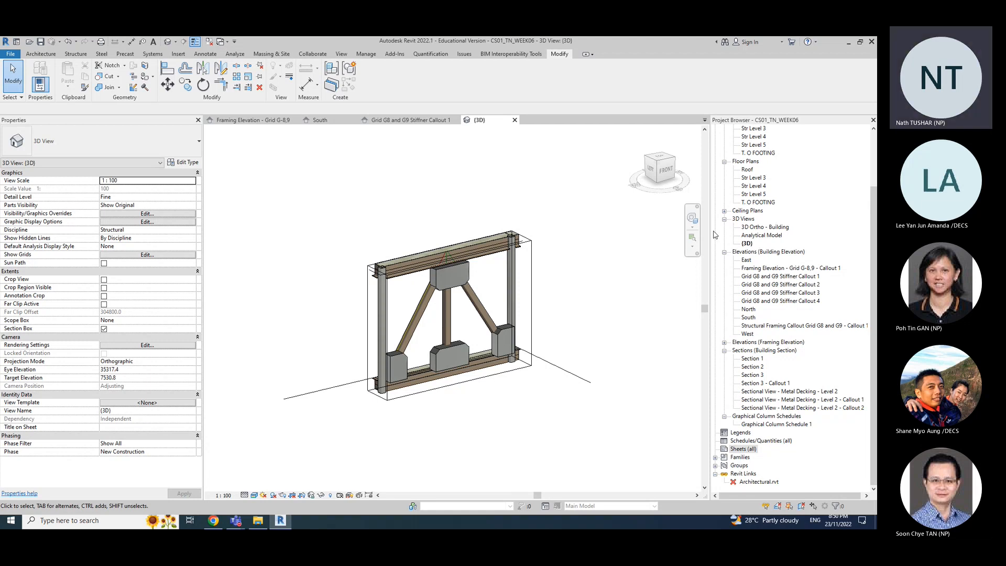
Step: Open the Structural Framing Callout Grid G8 and G9 - Callout 1 view and extend its crop region above Str Level 3 and below Str Level 2
click(426, 120)
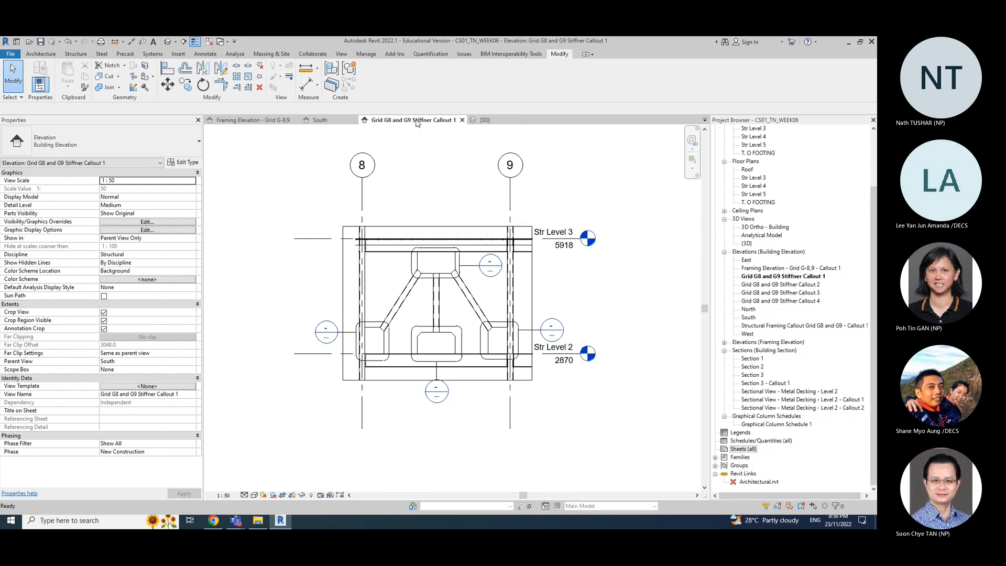
click(778, 269)
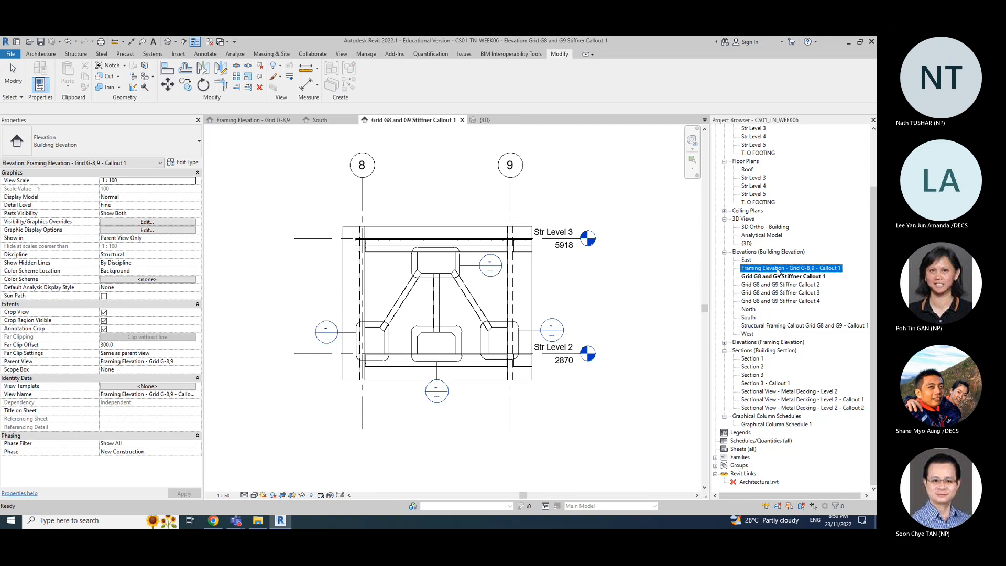
double_click(779, 268)
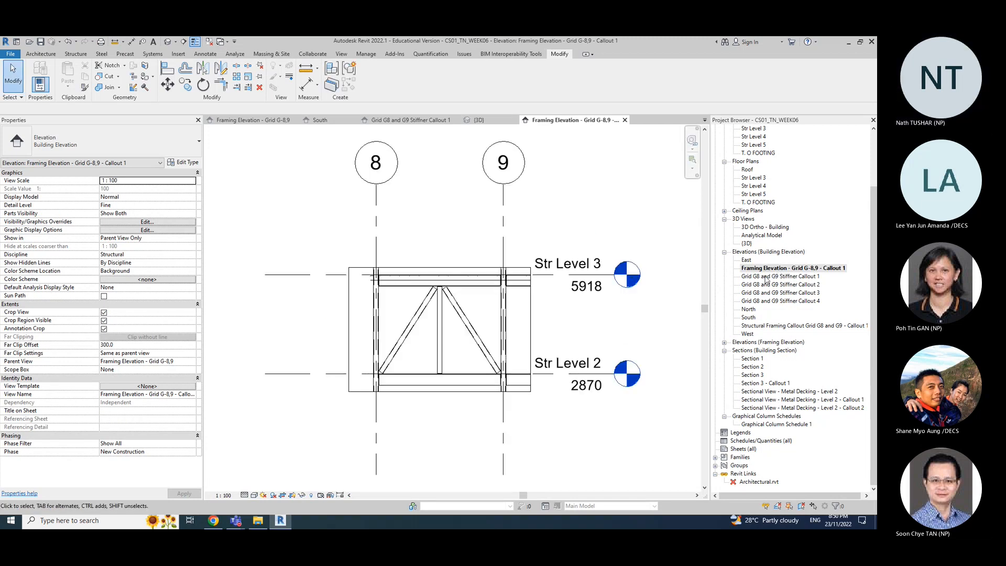
click(755, 326)
double_click(755, 326)
scroll(500, 414, down, 6)
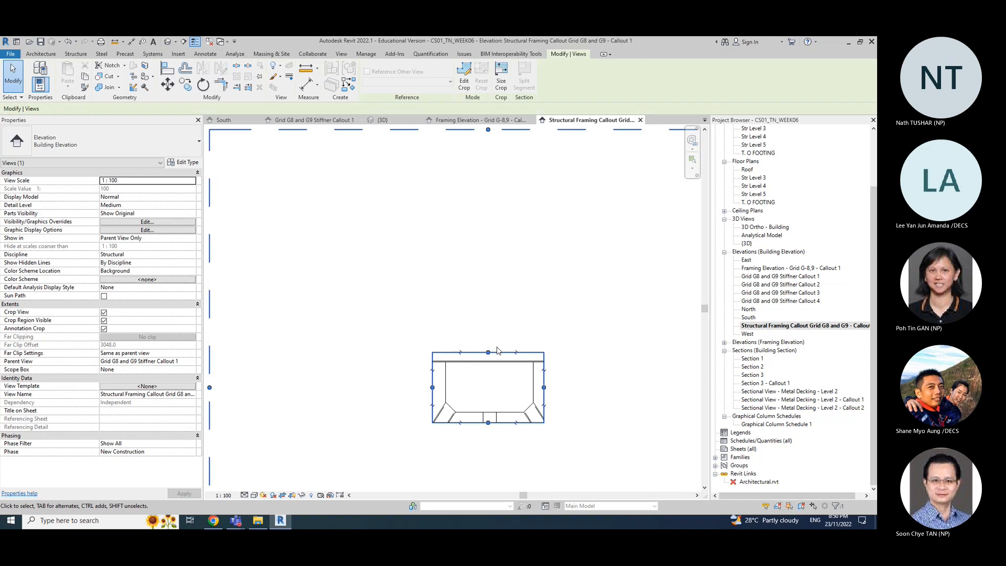
click(505, 422)
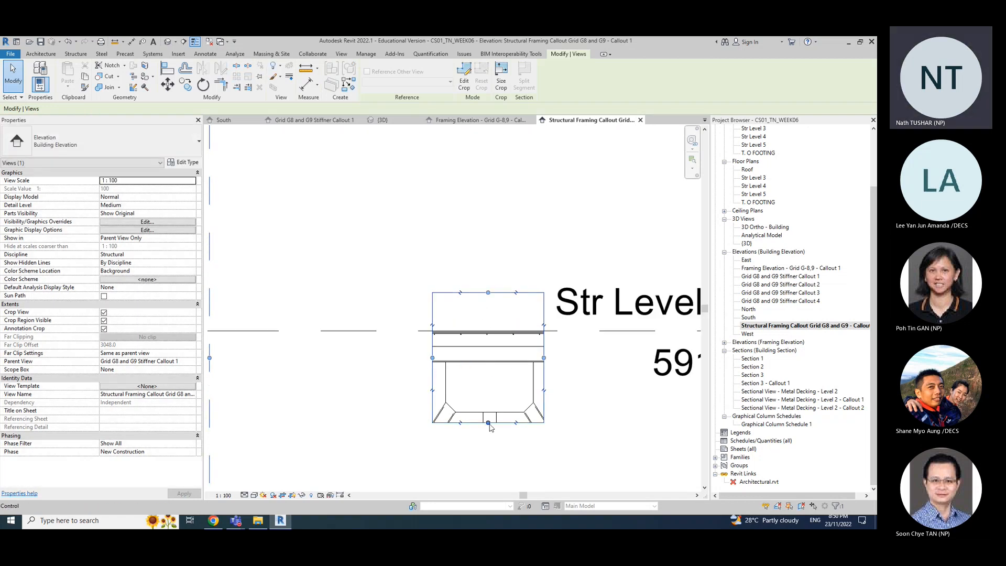
drag(487, 422, 515, 468)
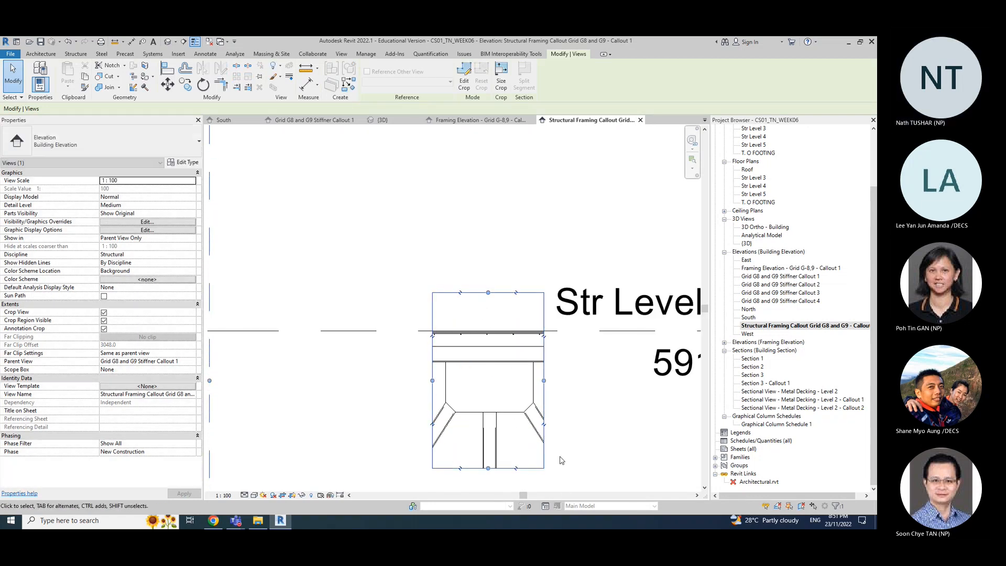
scroll(515, 415, down, 5)
drag(437, 364, 438, 447)
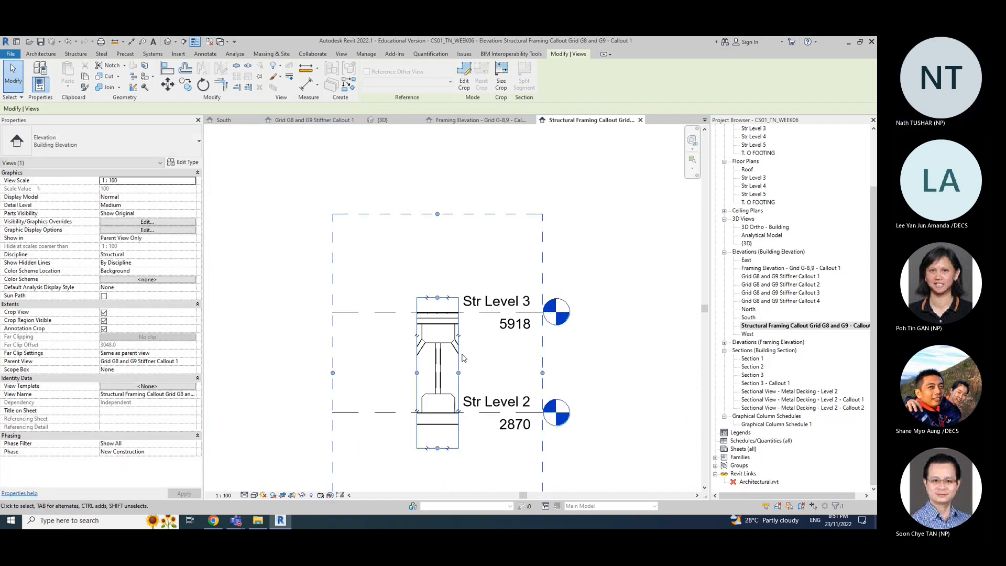
Step: Widen the callout's crop region to take in grids 8 and 9 and trim both sides close to the outer columns
drag(459, 372, 566, 373)
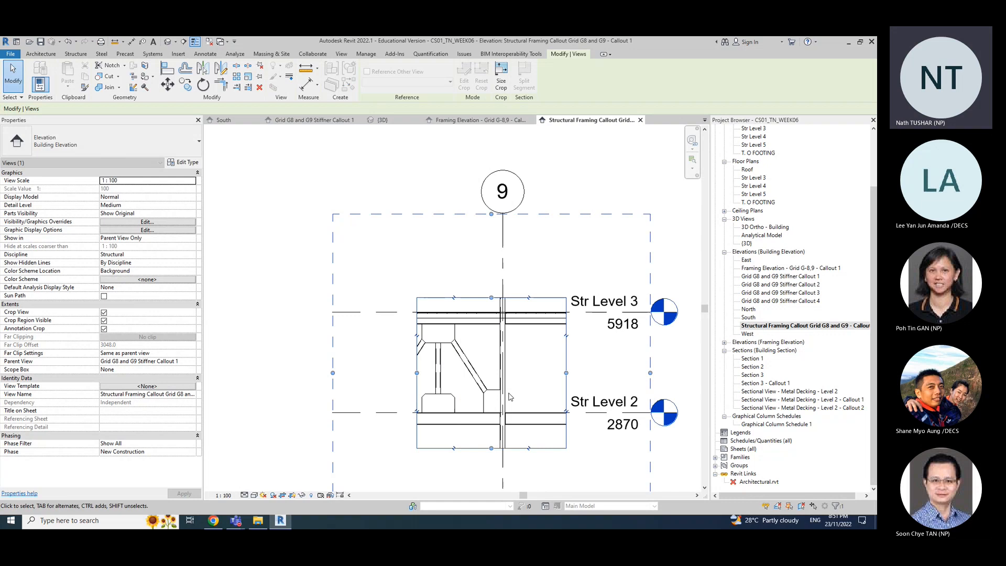
drag(416, 372, 294, 372)
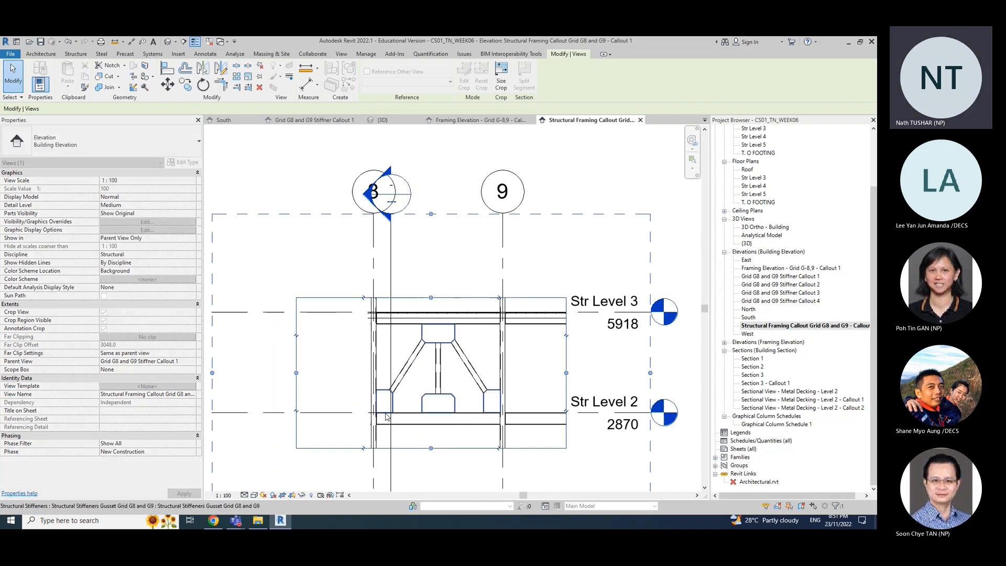
scroll(401, 414, down, 2)
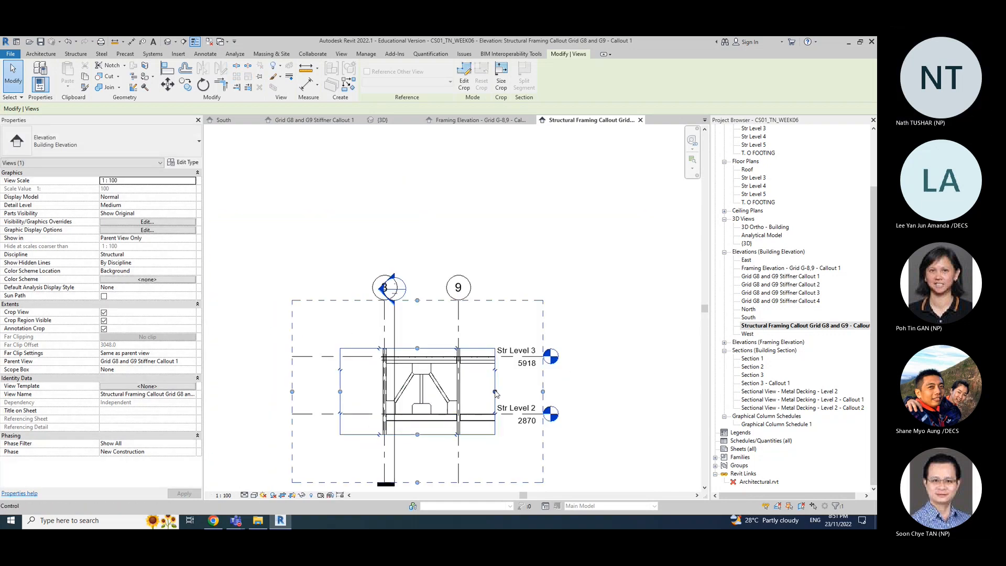
drag(542, 391, 521, 414)
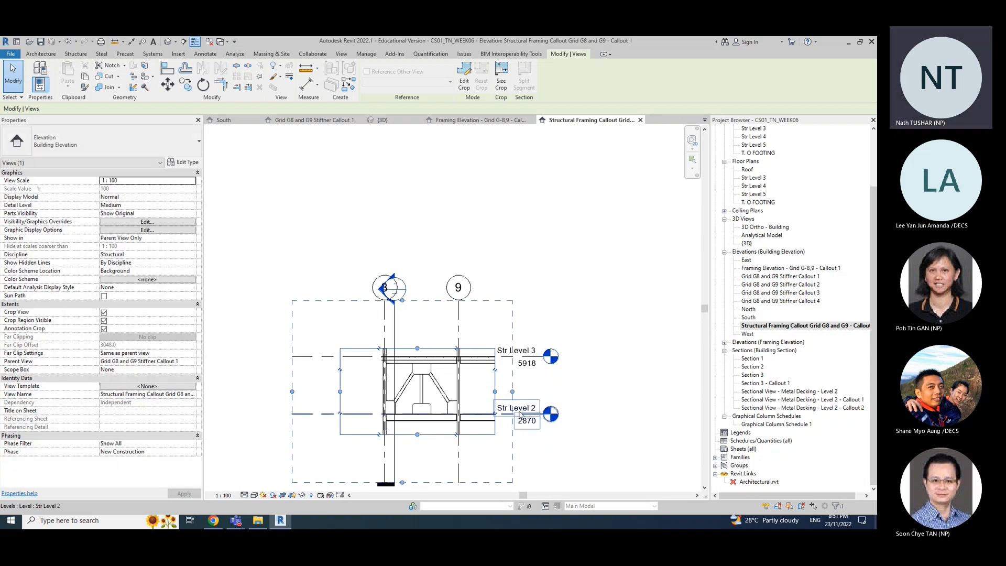
key(ctrl+z)
click(495, 396)
drag(496, 395, 467, 393)
drag(341, 392, 375, 393)
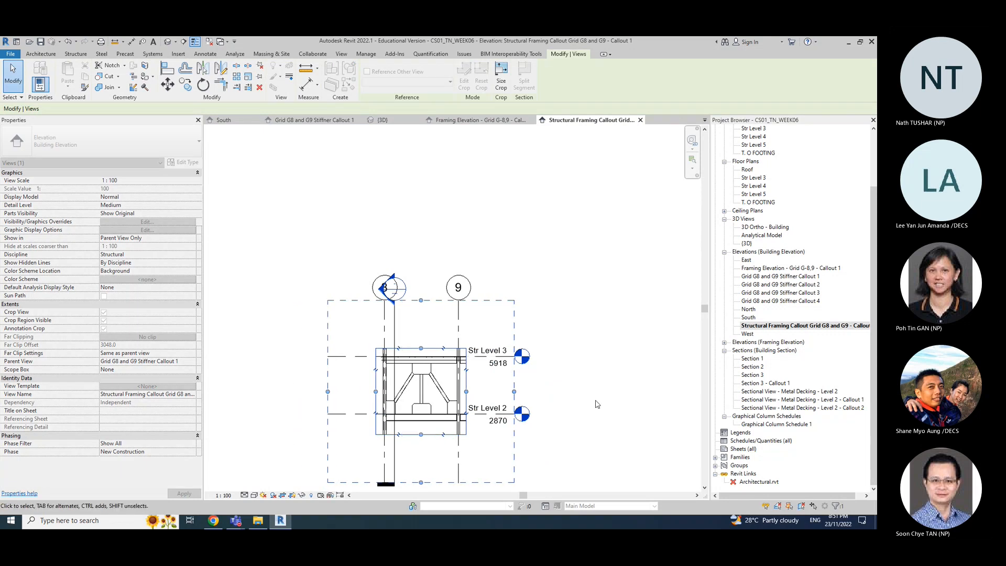
click(597, 402)
Step: Hide the section marker beside grid 8 as an individual element in the structural framing callout view
scroll(478, 463, up, 3)
middle_drag(479, 463, 520, 389)
scroll(520, 389, down, 2)
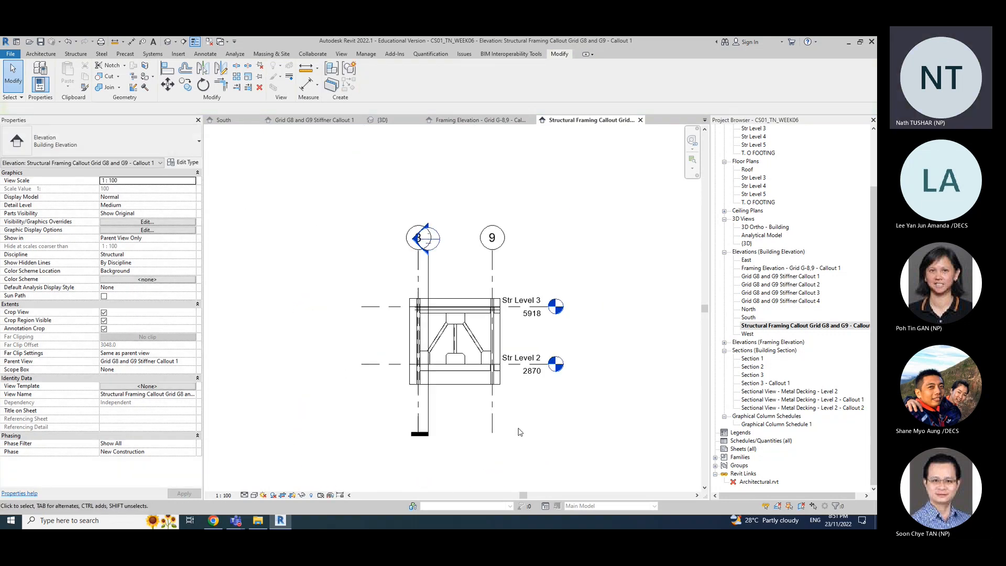
click(429, 271)
right_click(429, 270)
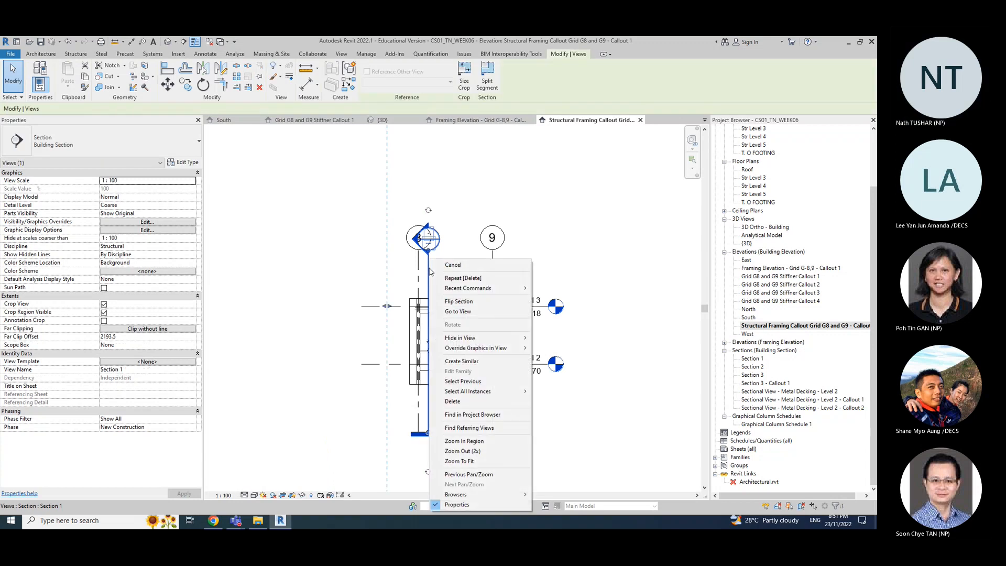
mouse_move(509, 342)
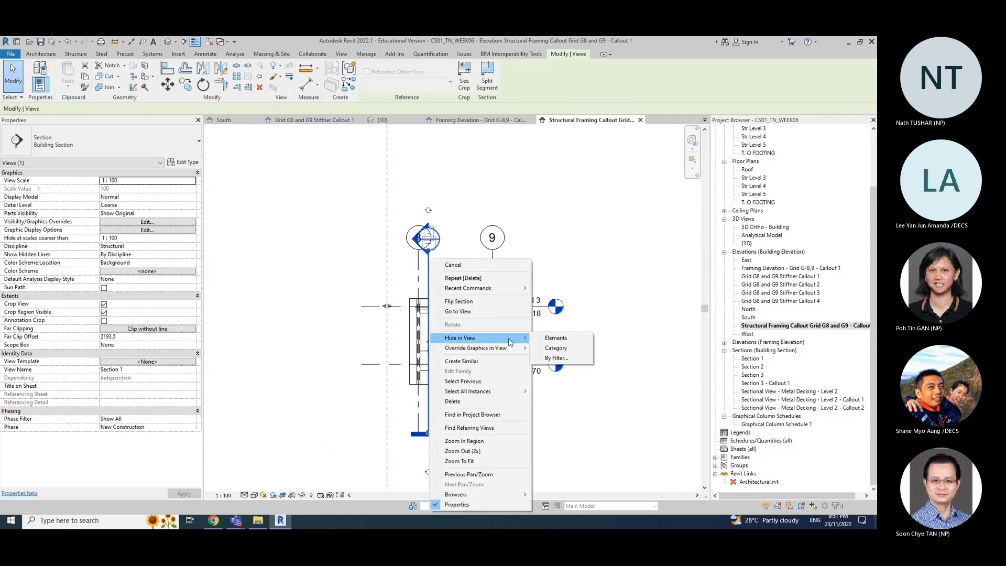
click(550, 340)
scroll(420, 344, up, 1)
middle_drag(599, 431, 568, 427)
scroll(517, 406, up, 1)
scroll(523, 406, up, 1)
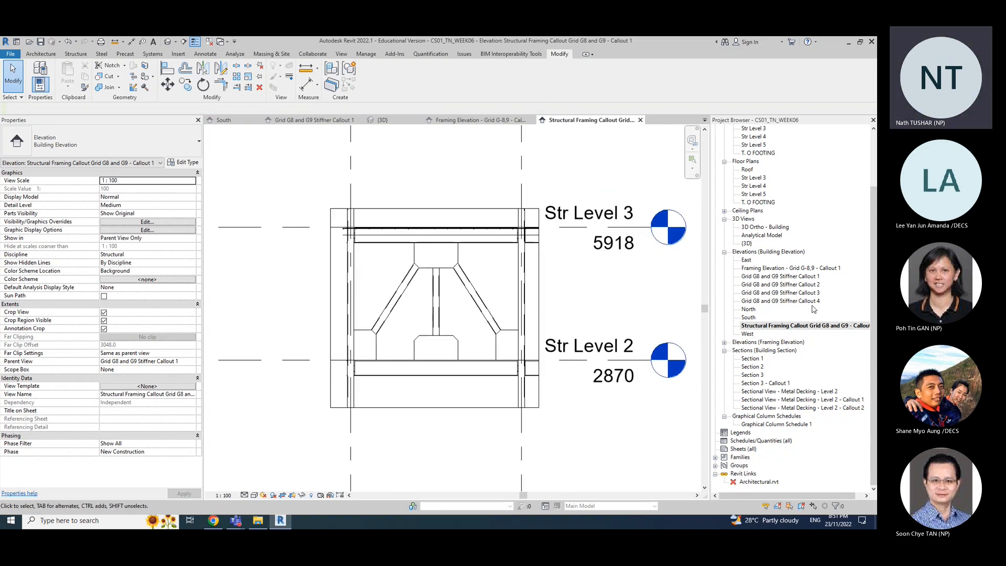
Step: Compare the brace frame in the South elevation, Grid G8 and G9 Stiffner Callout 1 and the structural framing callout
click(811, 326)
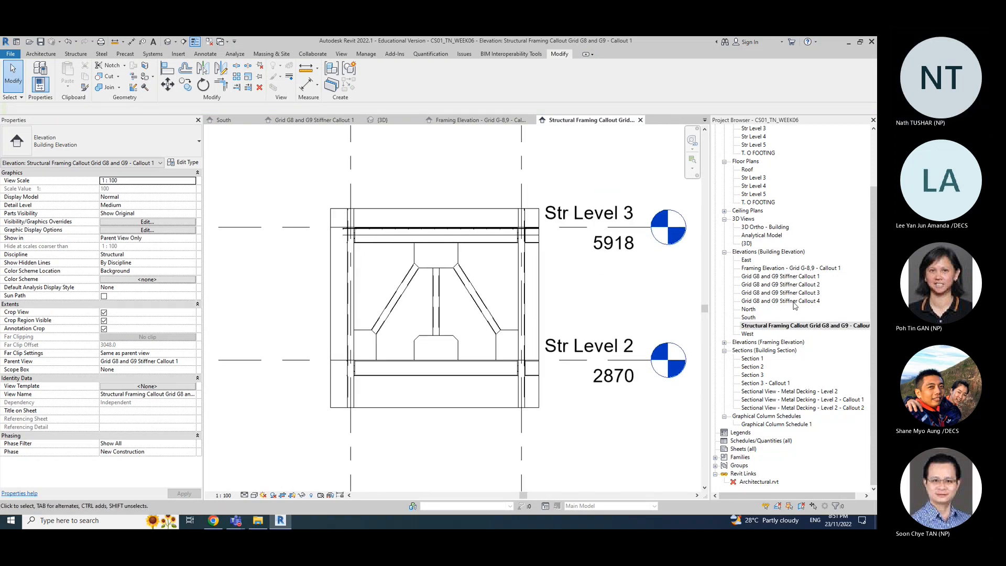
double_click(749, 318)
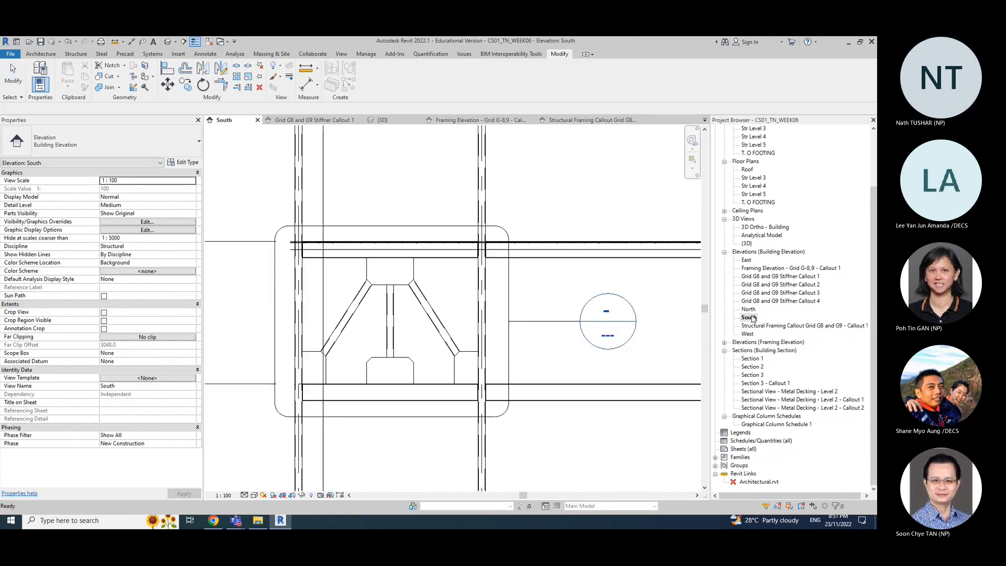
double_click(606, 316)
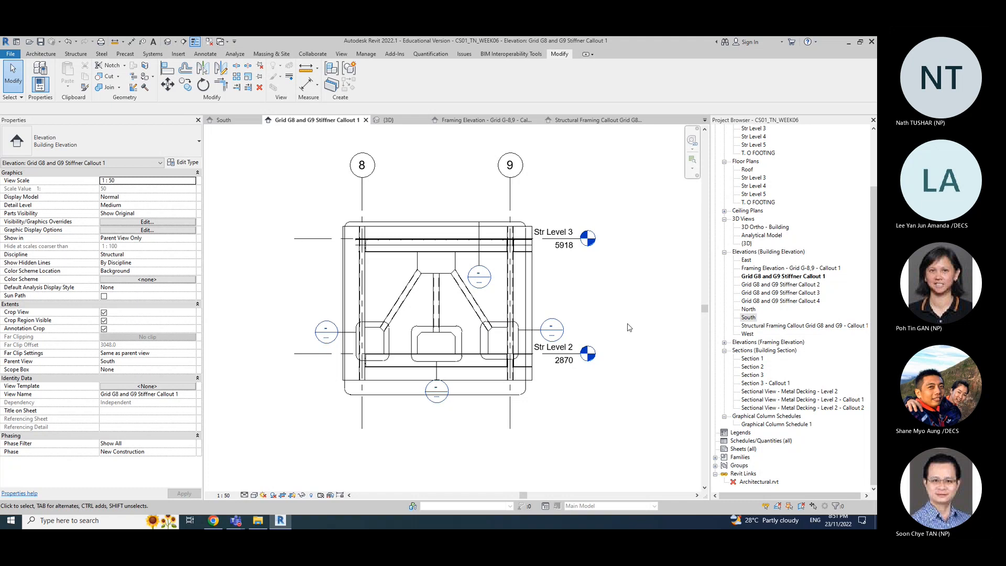
scroll(629, 327, up, 1)
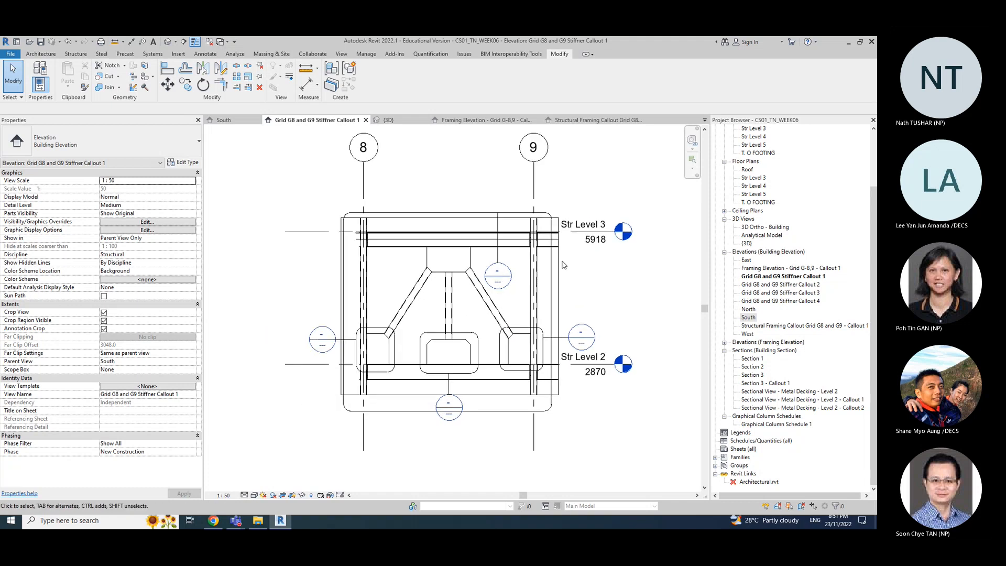
click(559, 244)
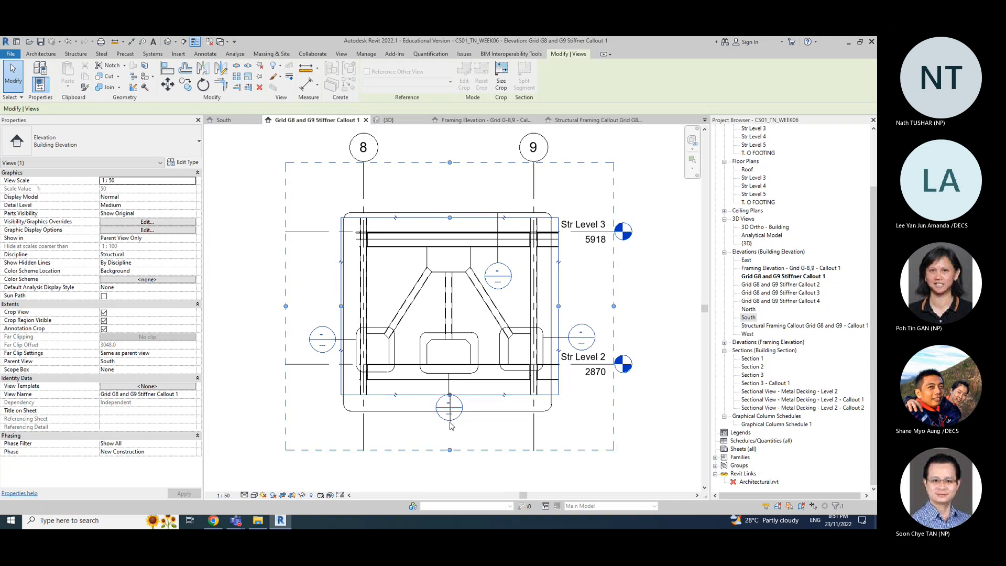
click(678, 373)
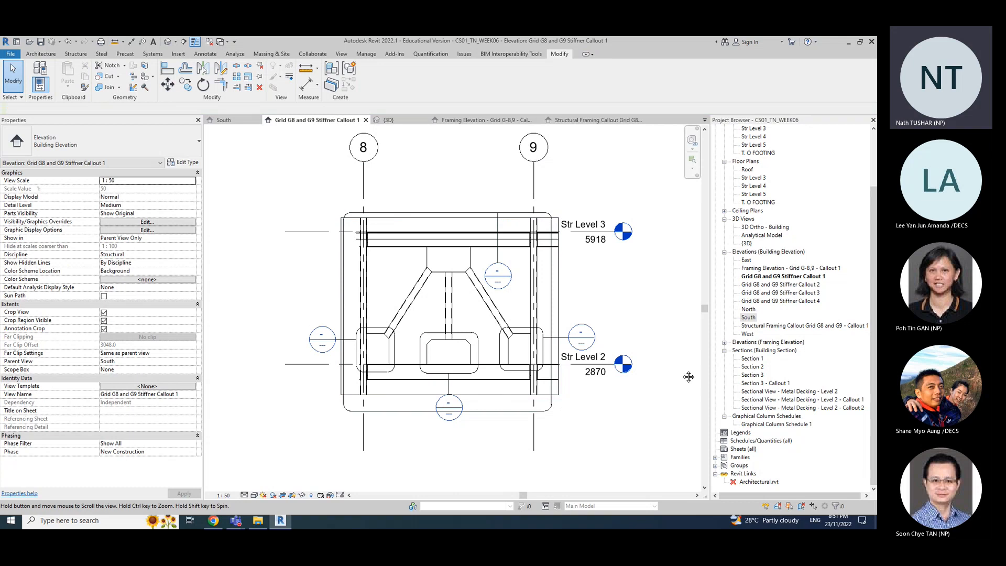
middle_drag(687, 376, 672, 382)
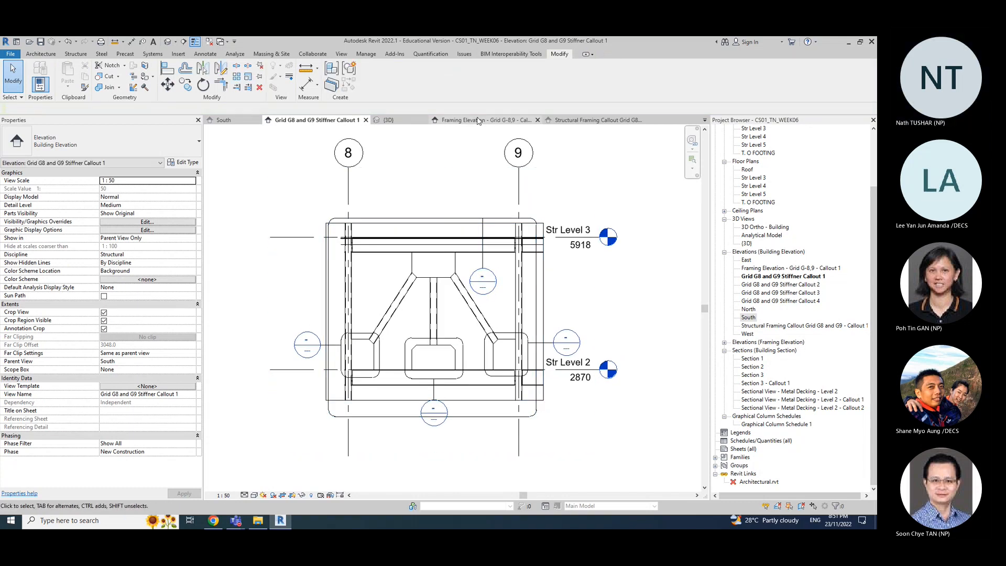
click(591, 120)
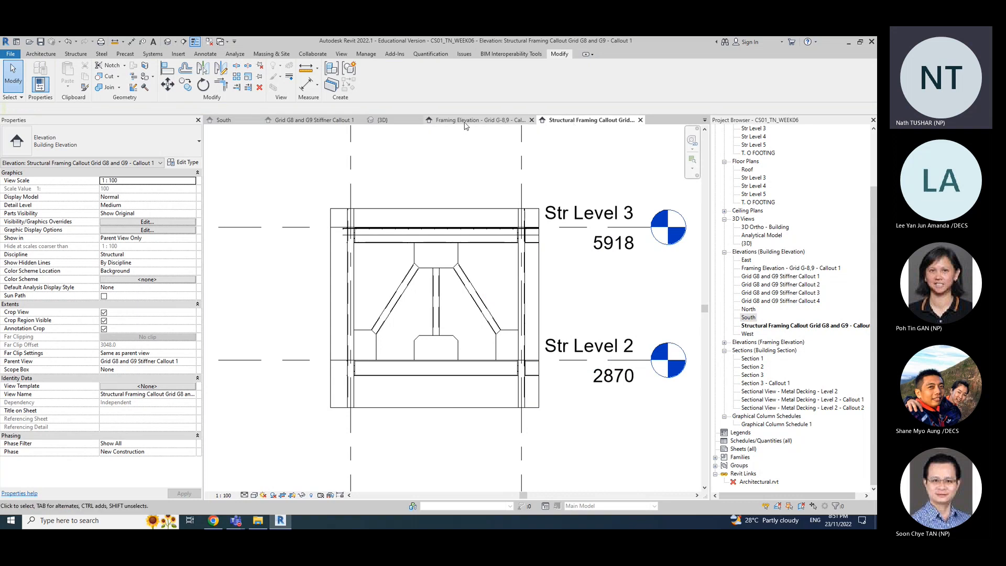
Step: Rename the {3D} view of the isolated brace frame as "Structural Framing and Stiffners 3D View"
click(381, 119)
shift+middle_drag(589, 319, 583, 341)
shift+middle_drag(508, 409, 528, 406)
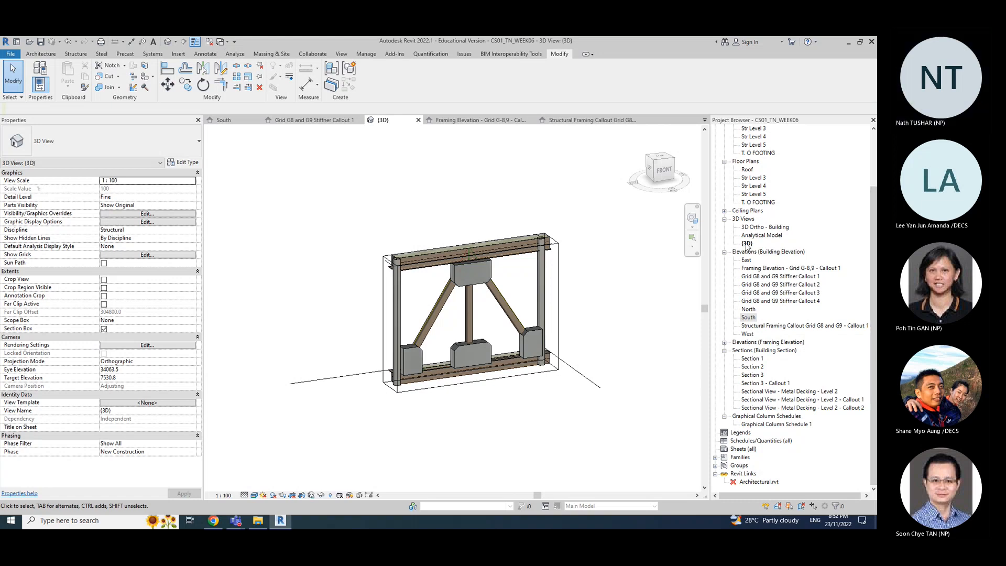
scroll(570, 388, up, 2)
scroll(570, 388, down, 1)
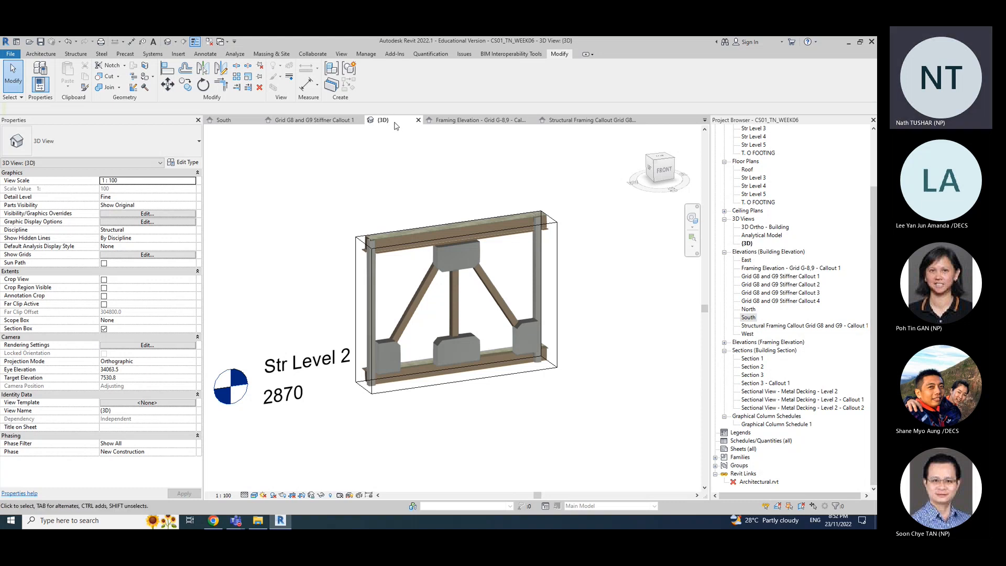
click(166, 411)
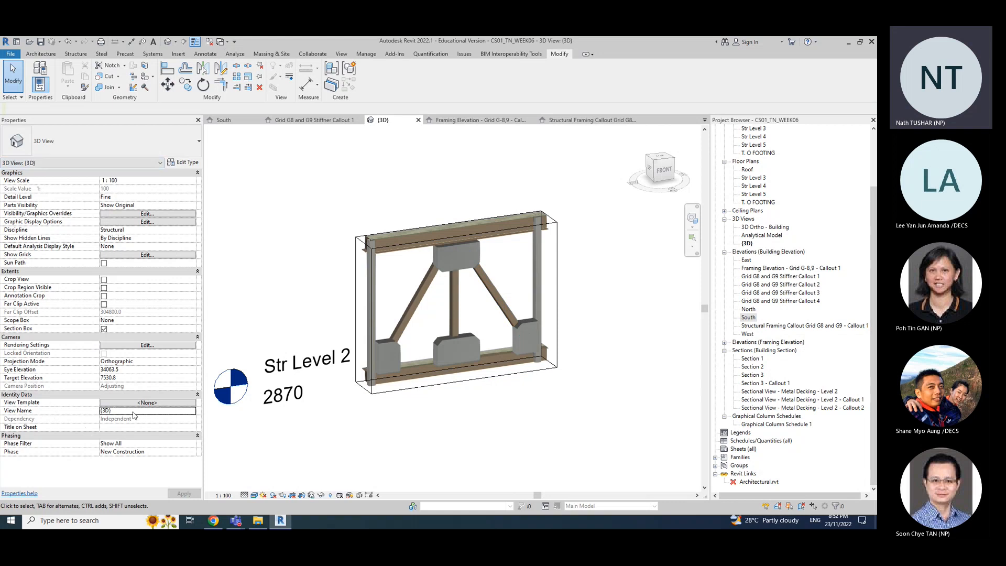
click(111, 412)
drag(123, 410, 100, 412)
text(Struc)
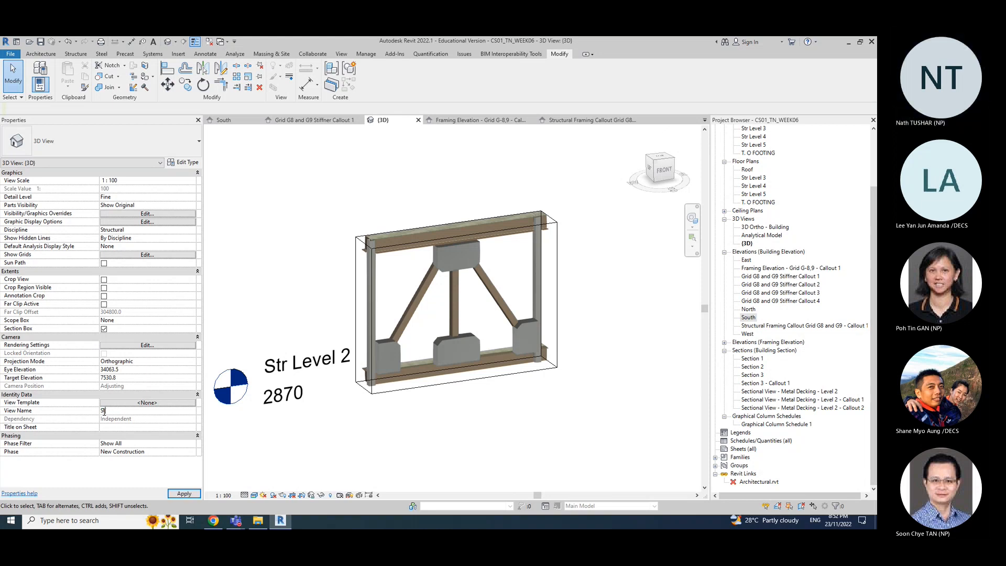
text(tural Framing and Sti)
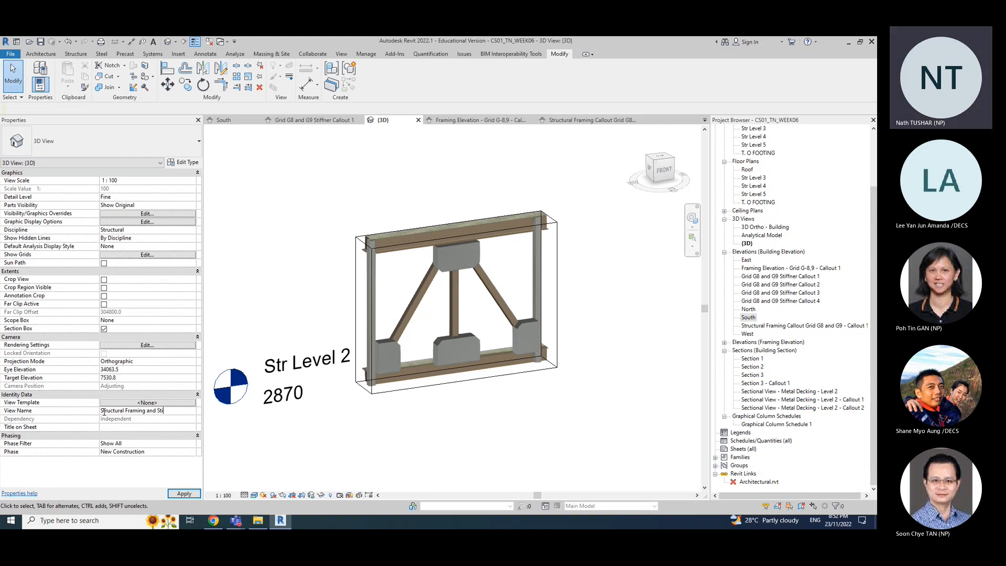
text(ffners 3D View)
click(194, 494)
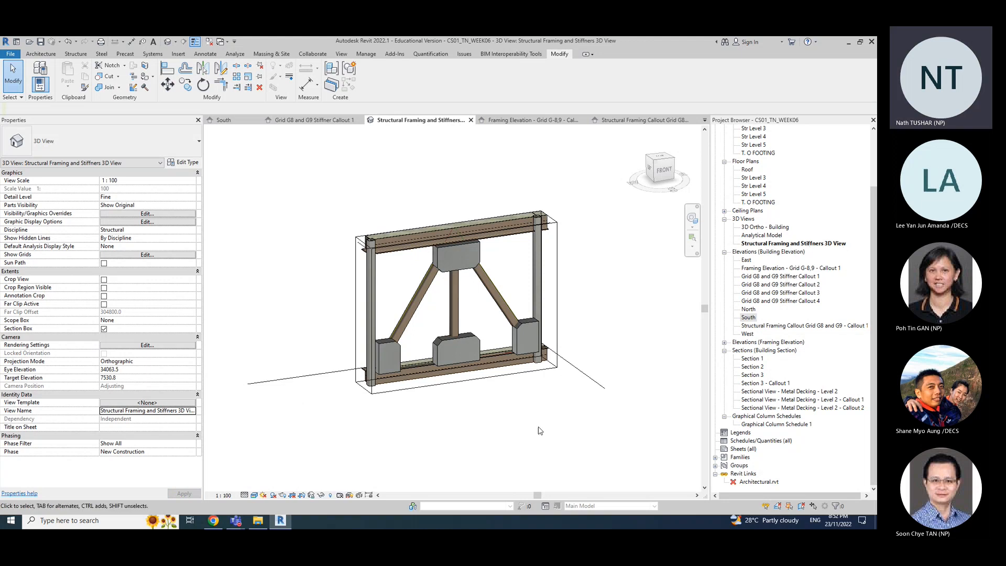
scroll(573, 419, down, 2)
scroll(536, 419, up, 3)
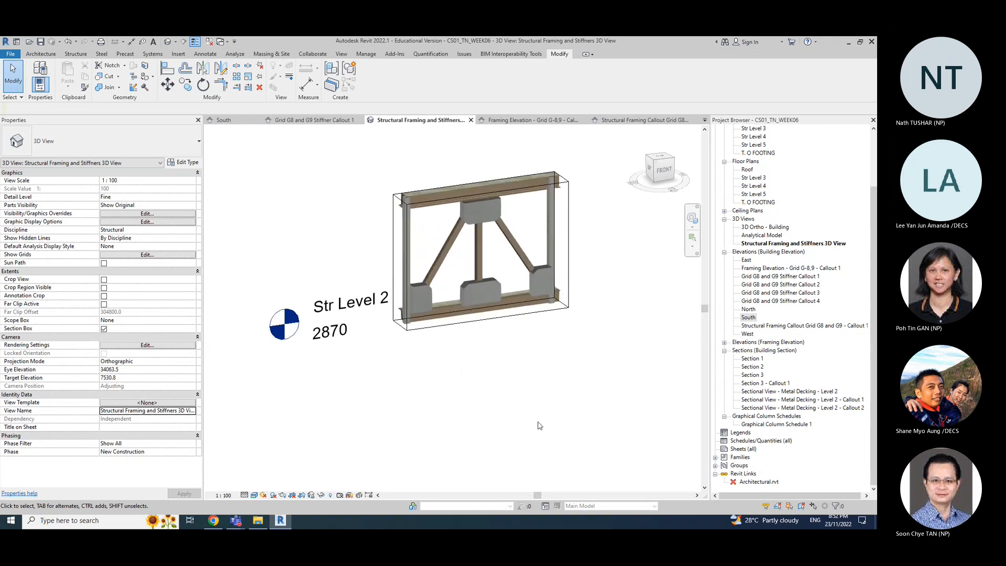
mouse_move(479, 417)
shift+middle_down()
mouse_move(428, 401)
mouse_move(493, 387)
mouse_move(480, 398)
shift+middle_up()
scroll(422, 388, up, 3)
scroll(498, 386, down, 3)
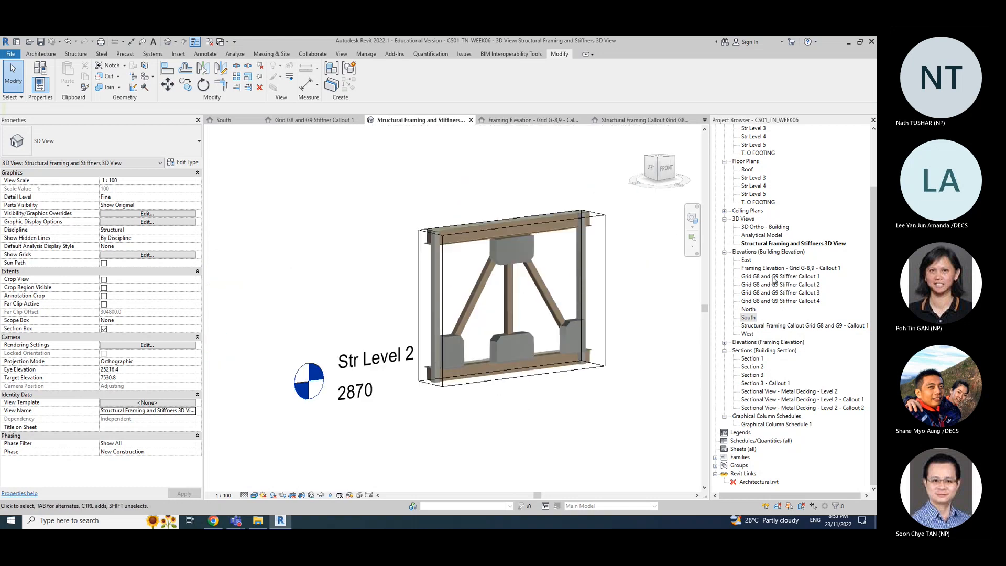
Step: Close the framing elevation, its callout, South, stiffener callout and structural framing callout views, leaving only the isolated 3D view open
click(562, 121)
click(581, 120)
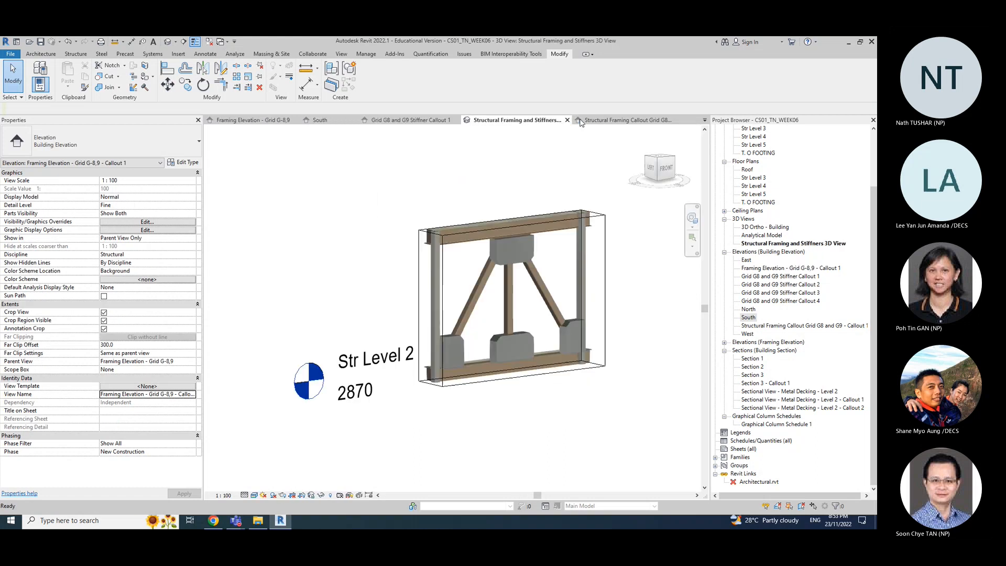
click(629, 120)
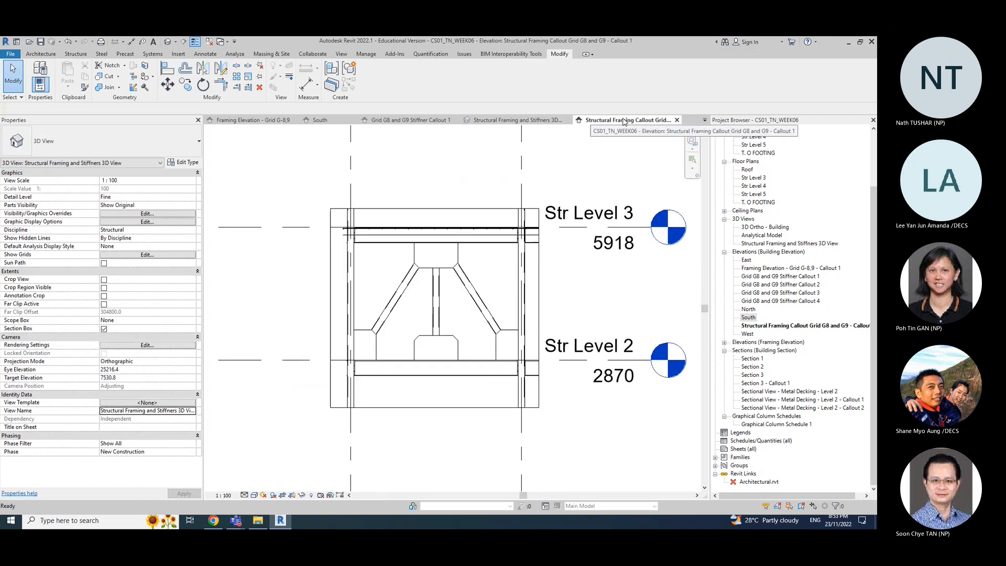
click(677, 120)
click(408, 119)
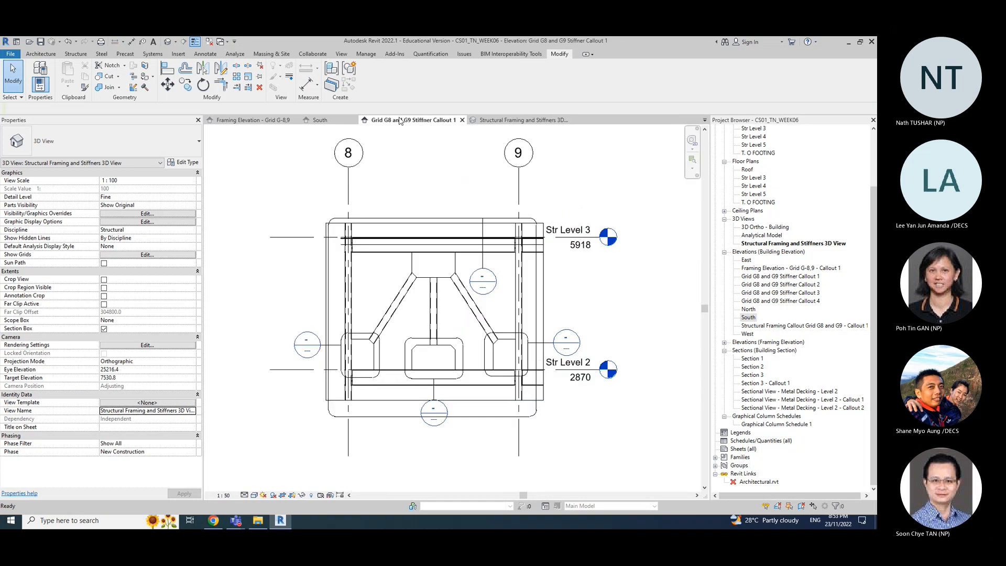
click(461, 120)
click(344, 120)
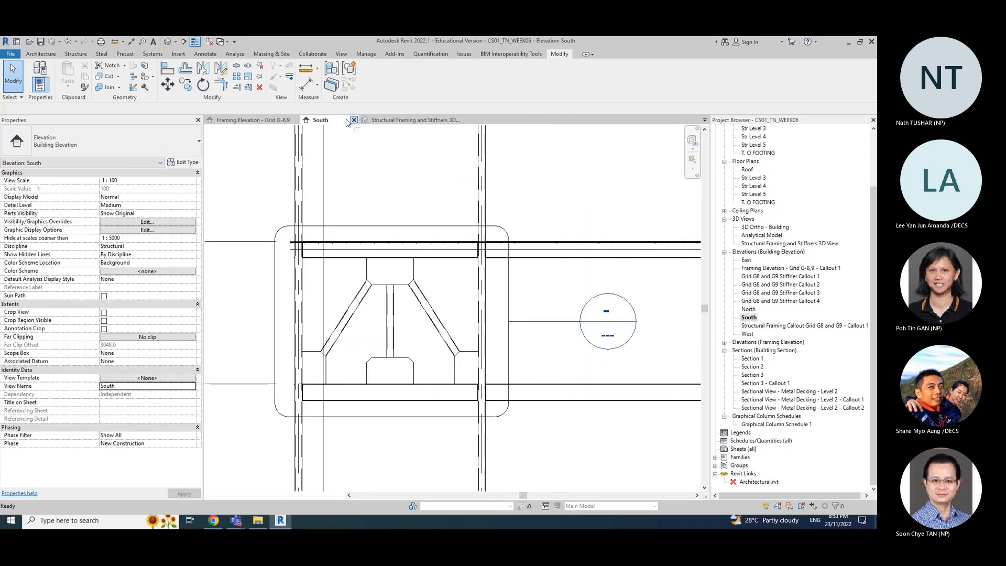
click(354, 120)
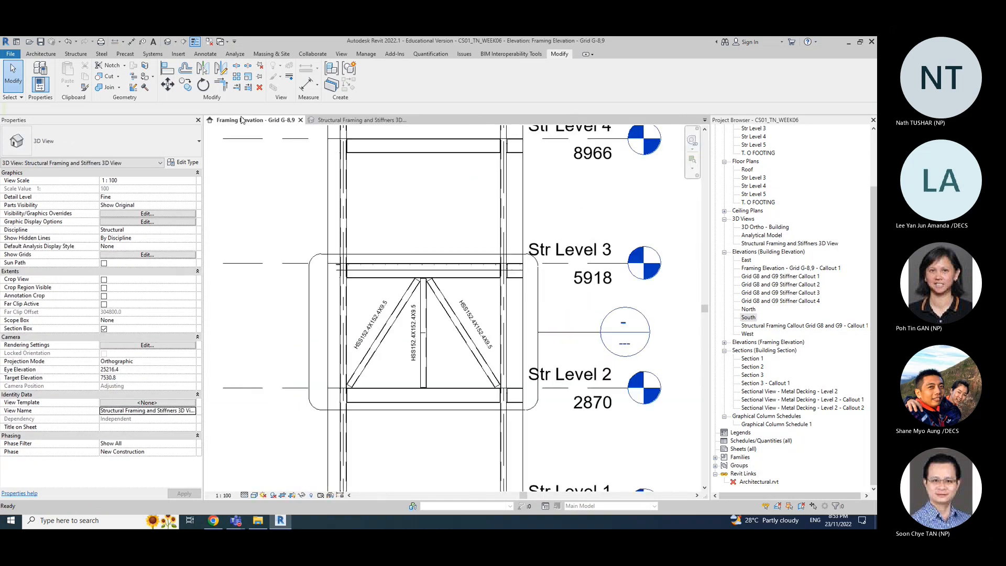
click(300, 120)
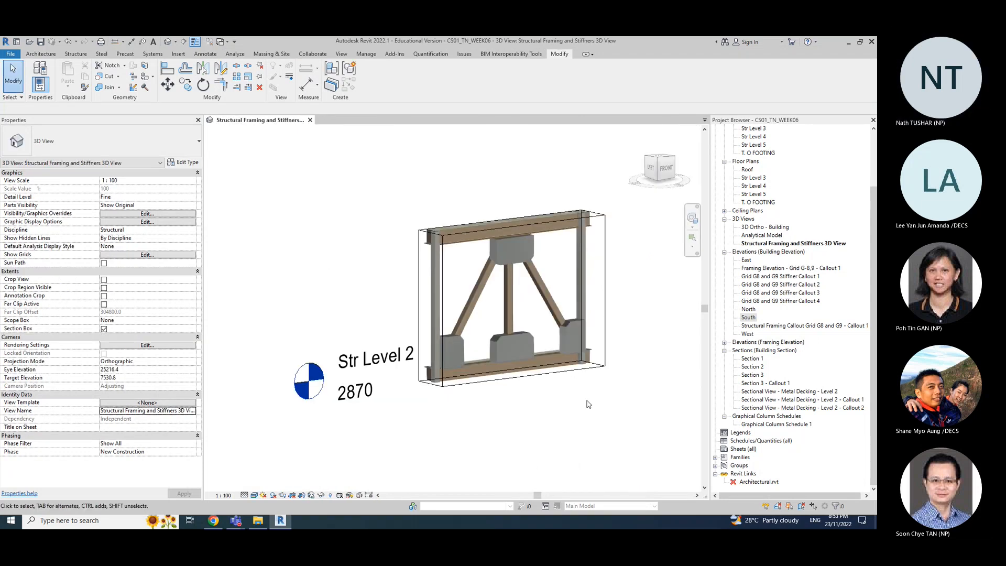
Step: Examine the brace frame and its gusset plates from above in 3D and in the structural framing callout
shift+middle_drag(638, 337, 597, 354)
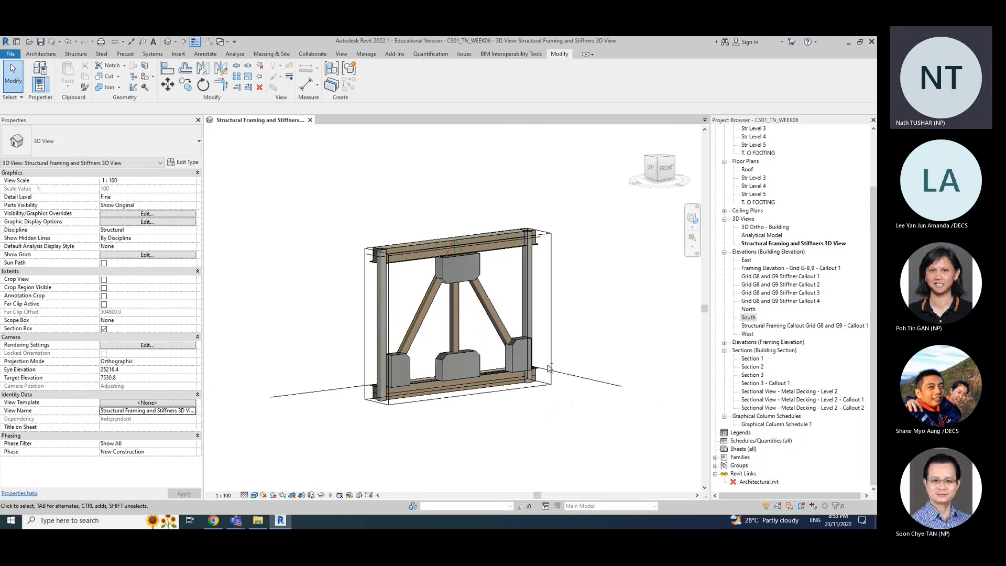
shift+middle_drag(435, 416, 409, 451)
scroll(409, 451, up, 1)
shift+middle_drag(473, 454, 496, 459)
double_click(782, 326)
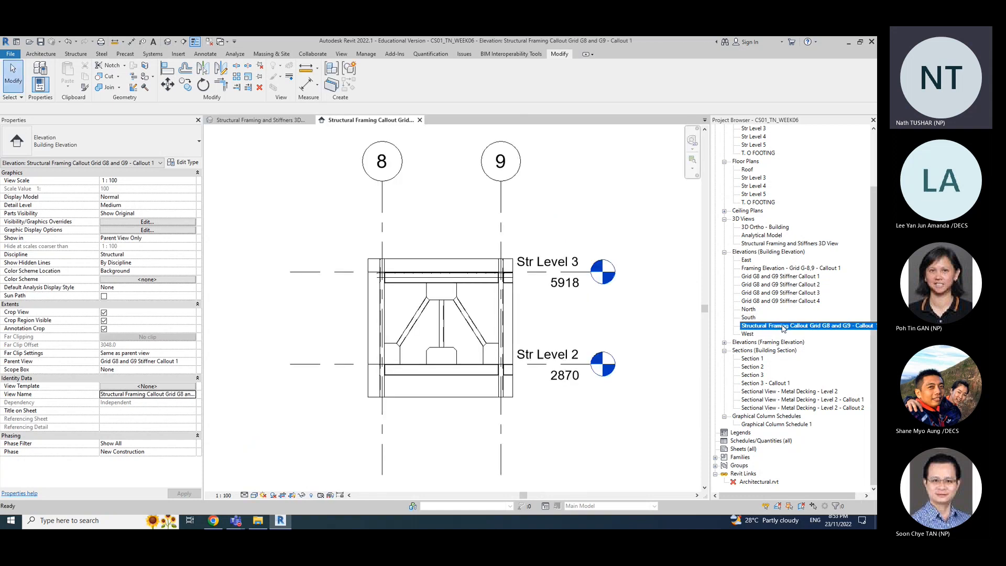
click(419, 120)
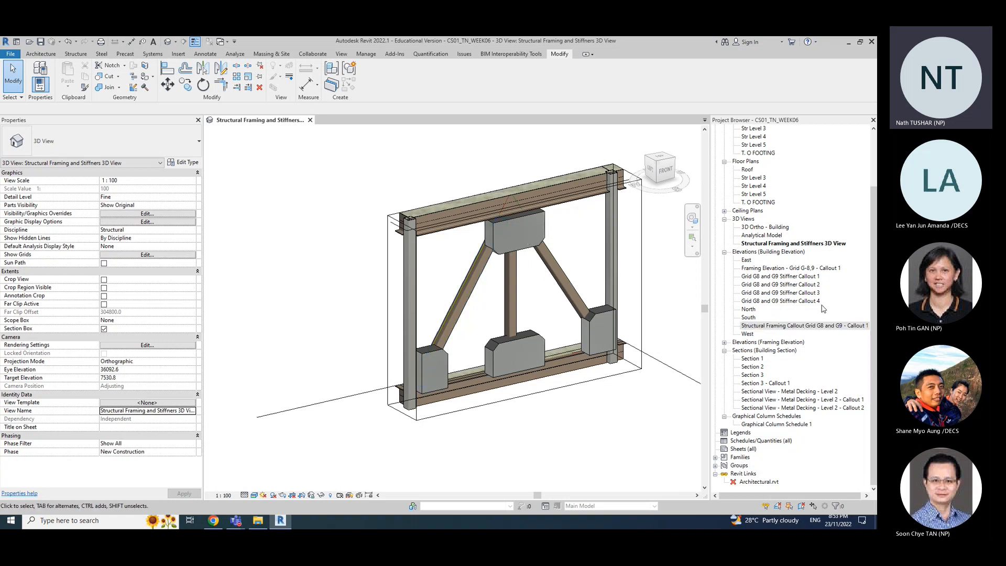
Step: Inspect Framing Elevation - Grid G-8,9 - Callout 1, the structural framing callout and the Metal Decking - Level 2 - Callout 1 section
double_click(792, 269)
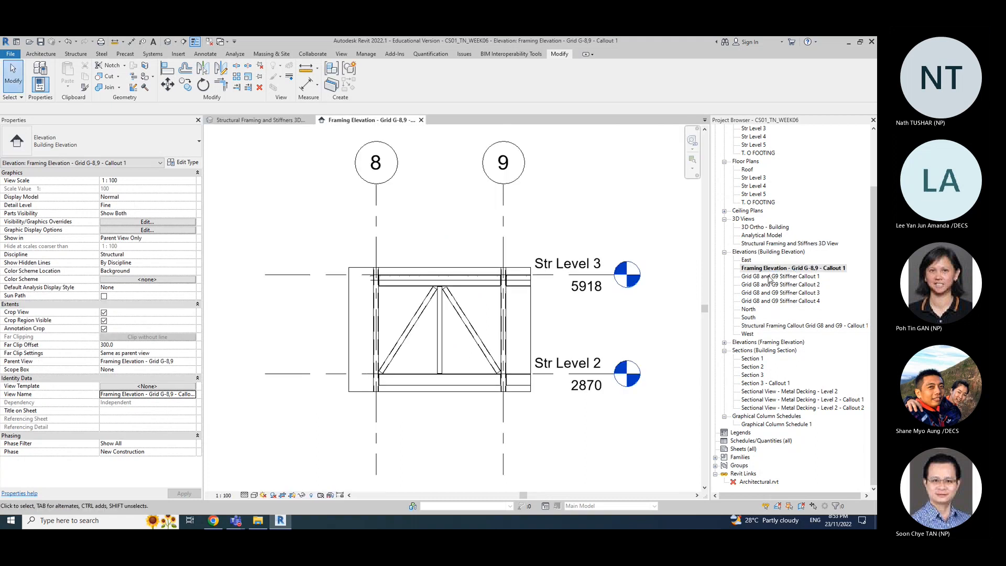
double_click(787, 326)
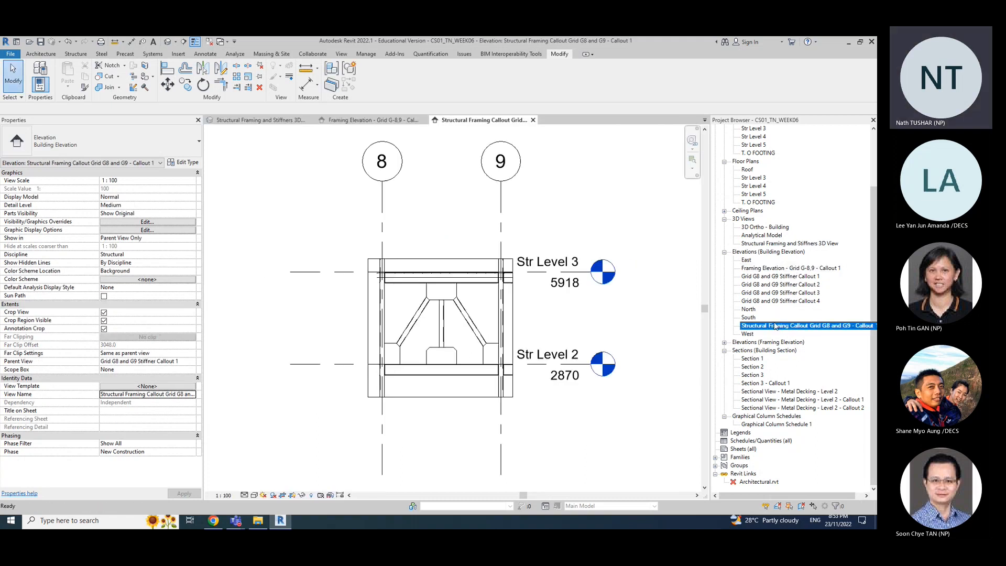
scroll(508, 304, up, 2)
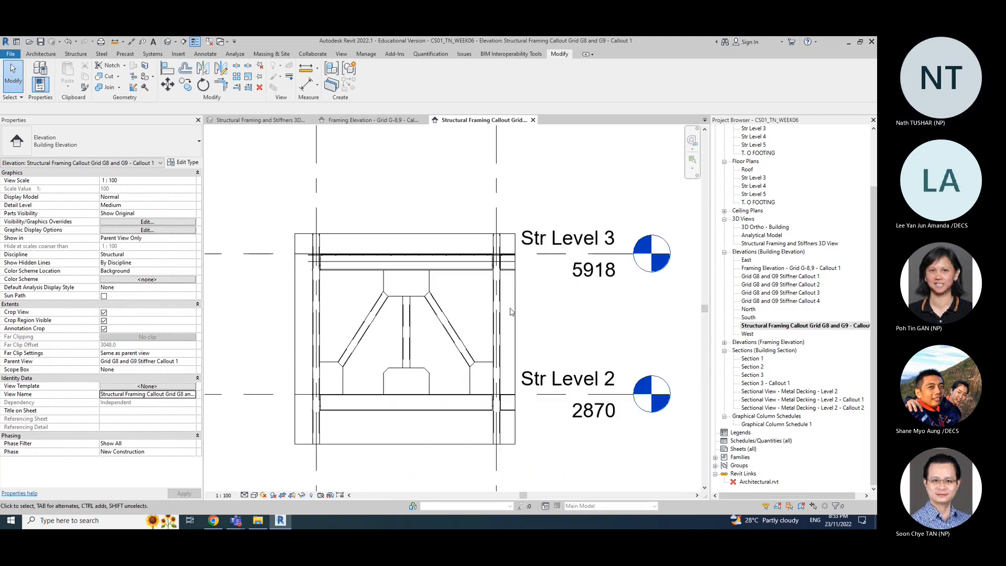
middle_drag(568, 341, 583, 335)
scroll(567, 341, up, 1)
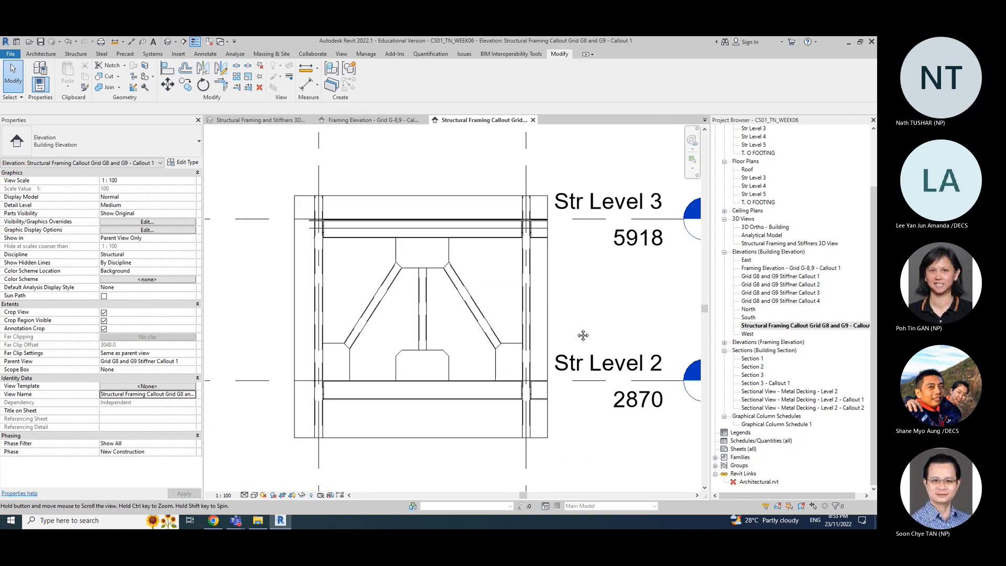
double_click(777, 400)
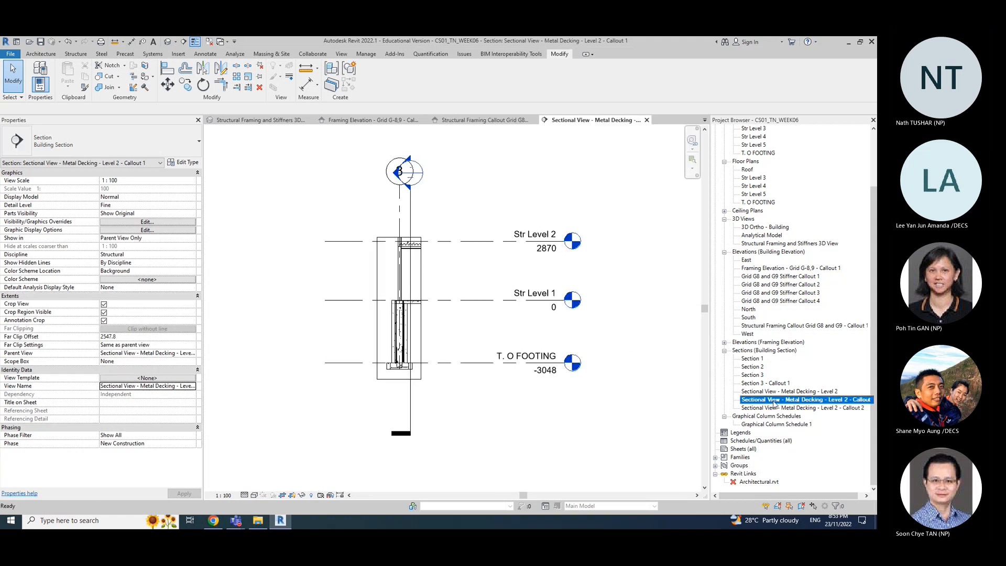
click(647, 120)
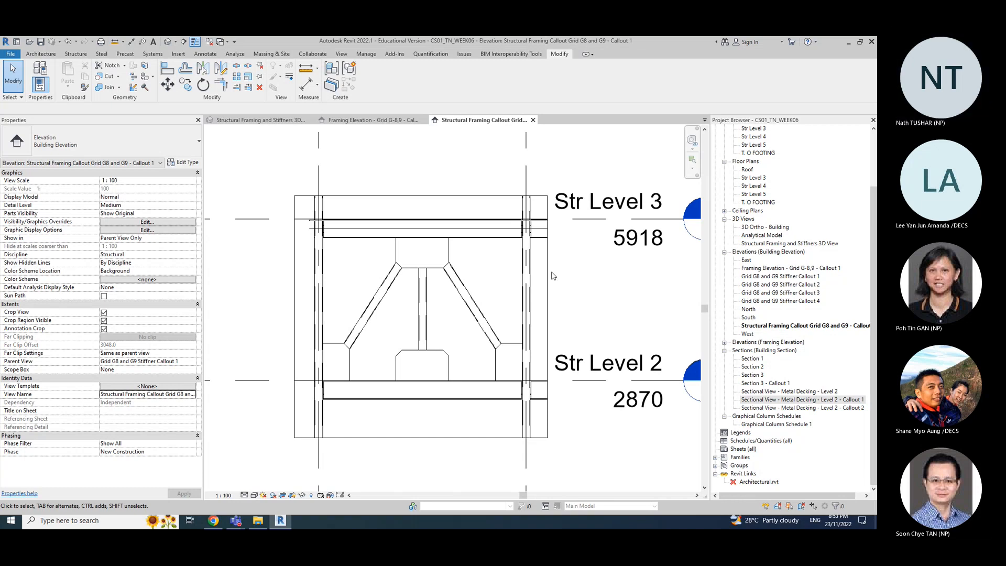
Step: Compare the two framing callouts, close Framing Elevation - Grid G-8,9 - Callout 1 and return to the isolated 3D view
click(371, 122)
click(471, 119)
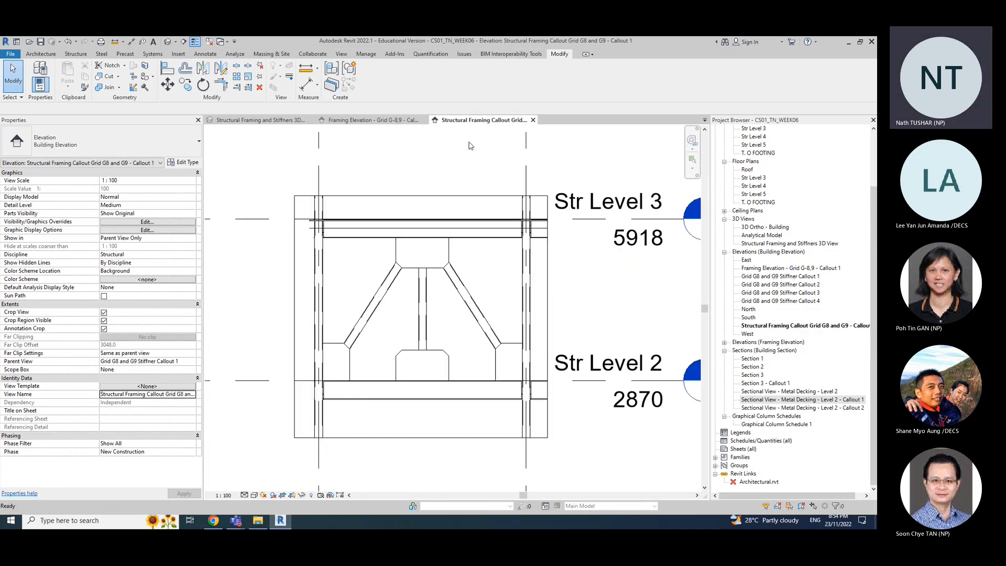
click(370, 122)
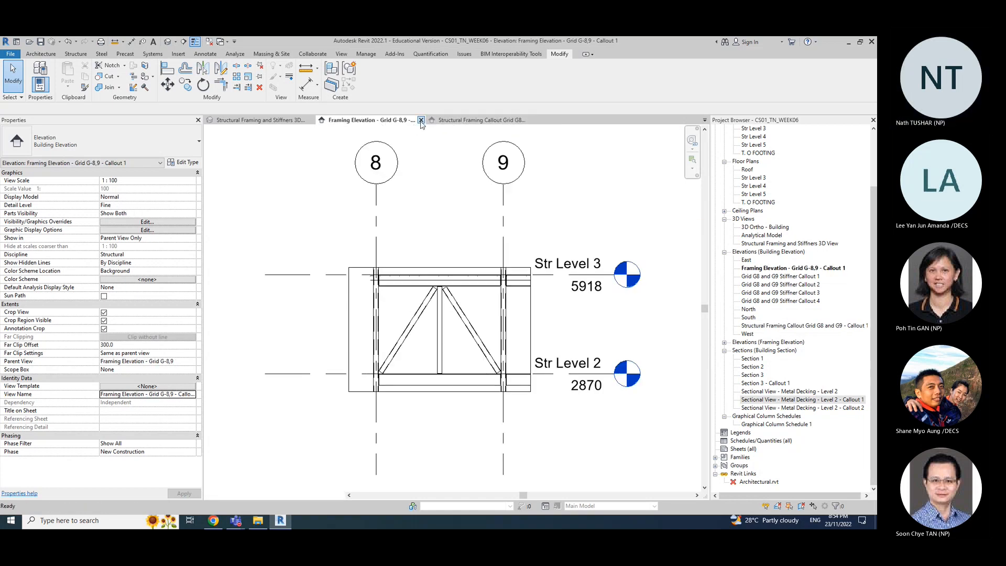
click(421, 120)
click(274, 122)
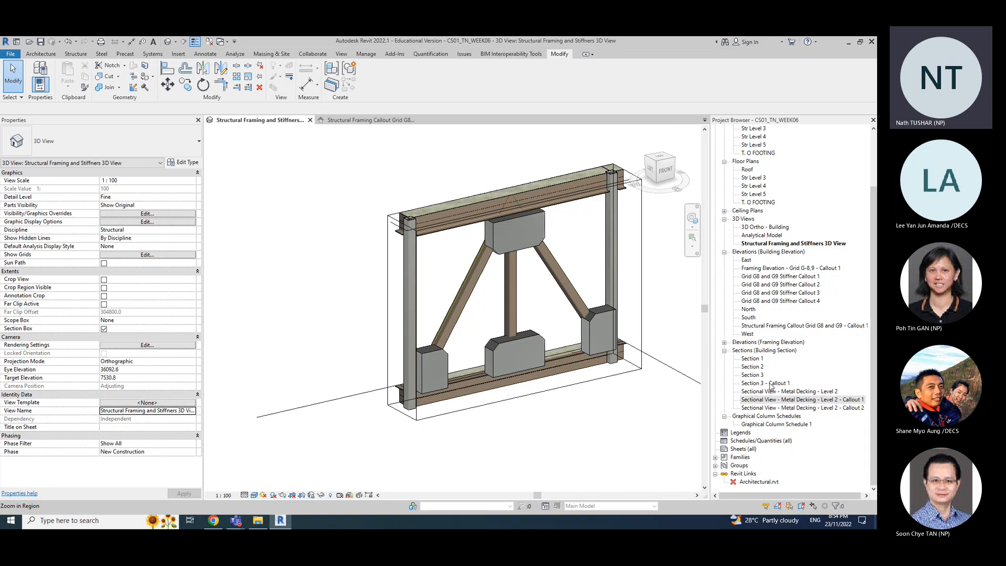
scroll(592, 435, down, 3)
middle_drag(592, 435, 573, 393)
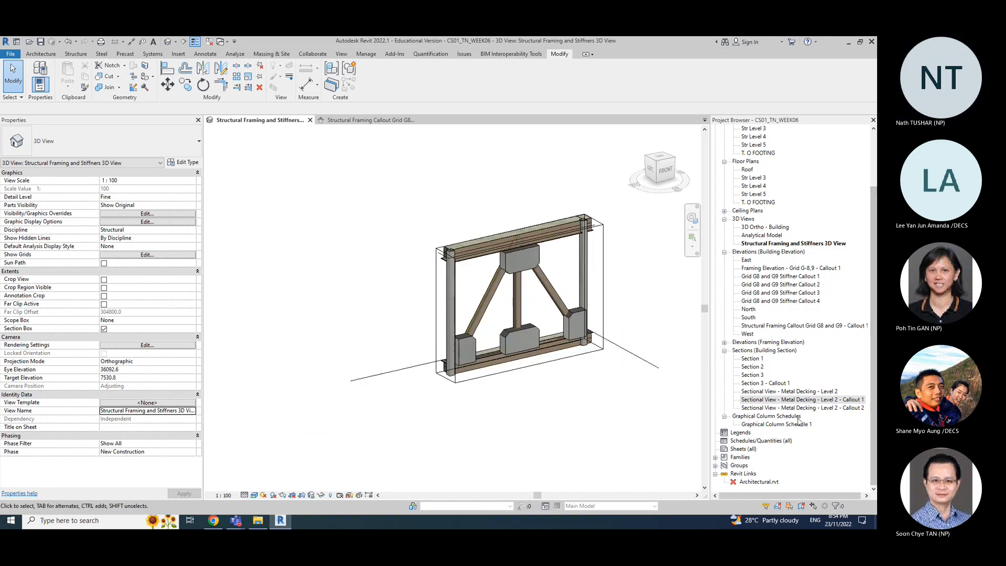
Step: Create a new drawing sheet using the A1 metric titleblock
click(742, 449)
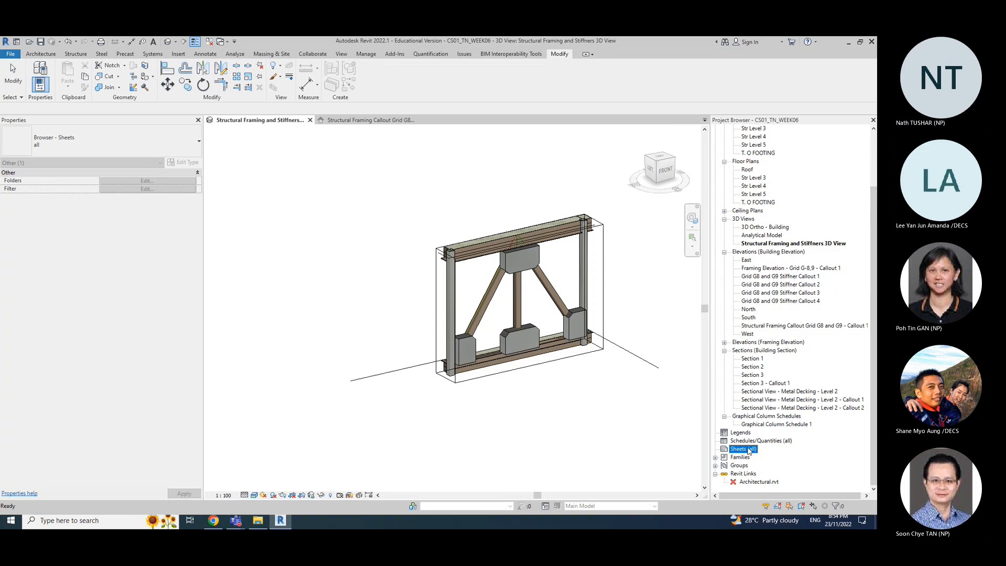
right_click(748, 450)
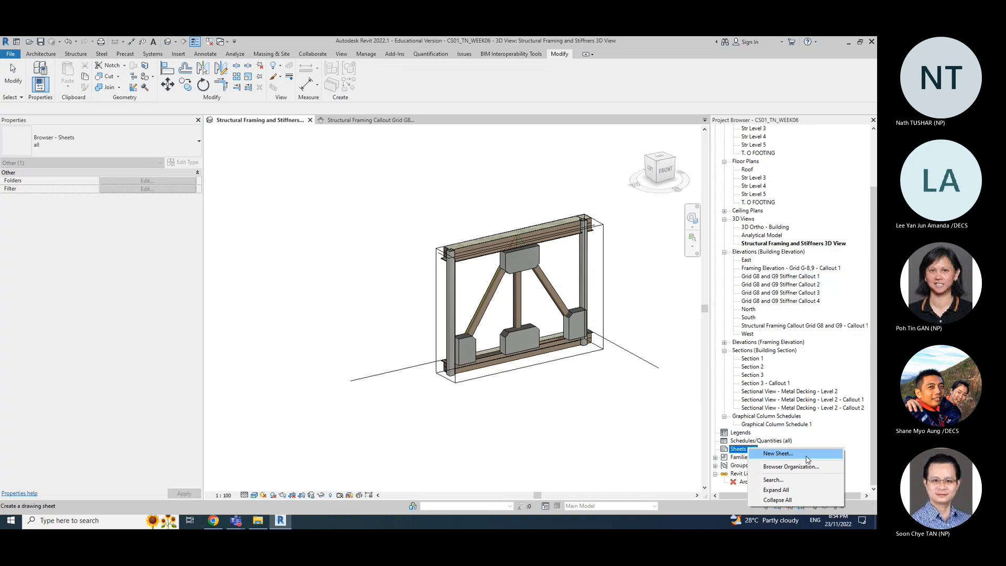
right_click(744, 449)
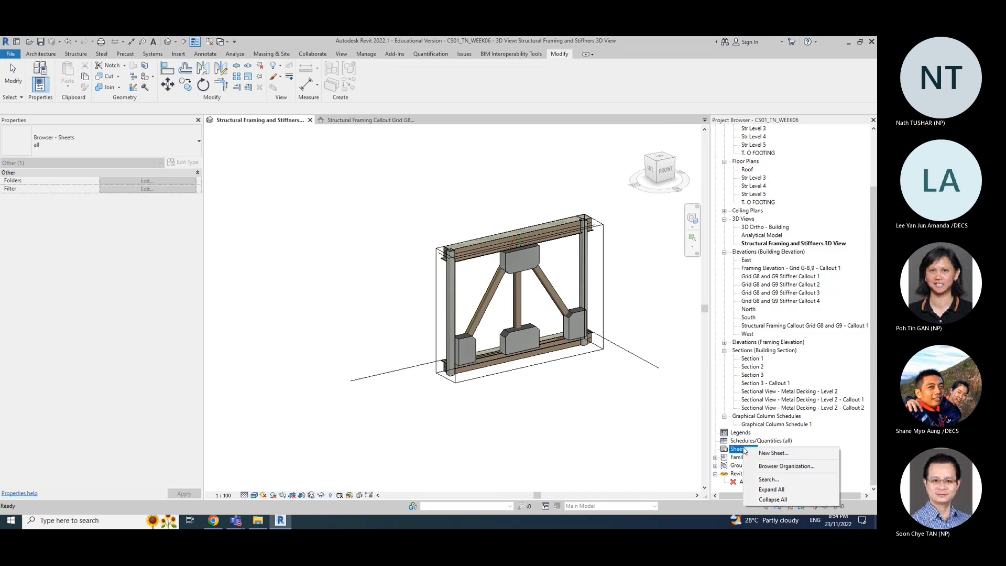
click(774, 454)
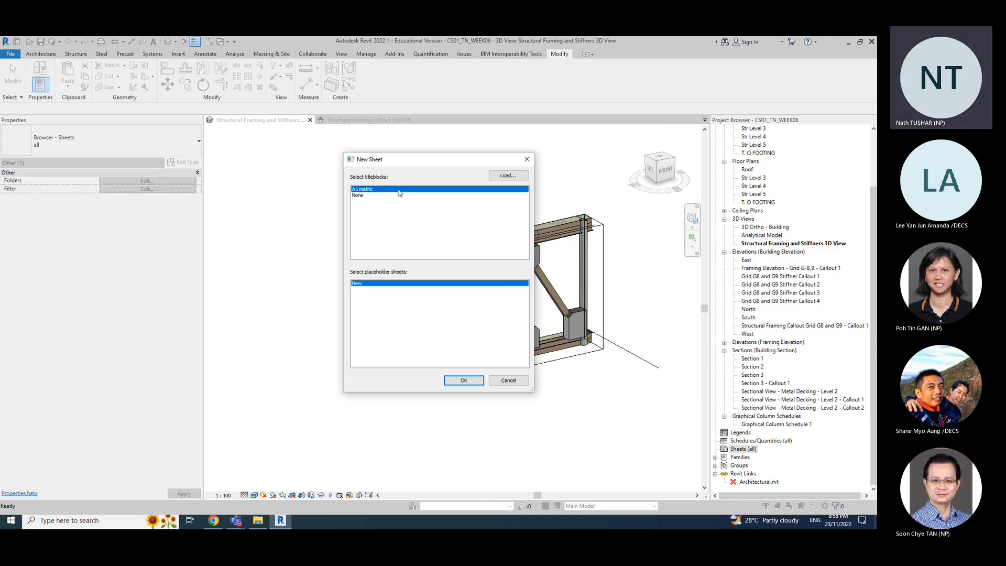
click(467, 381)
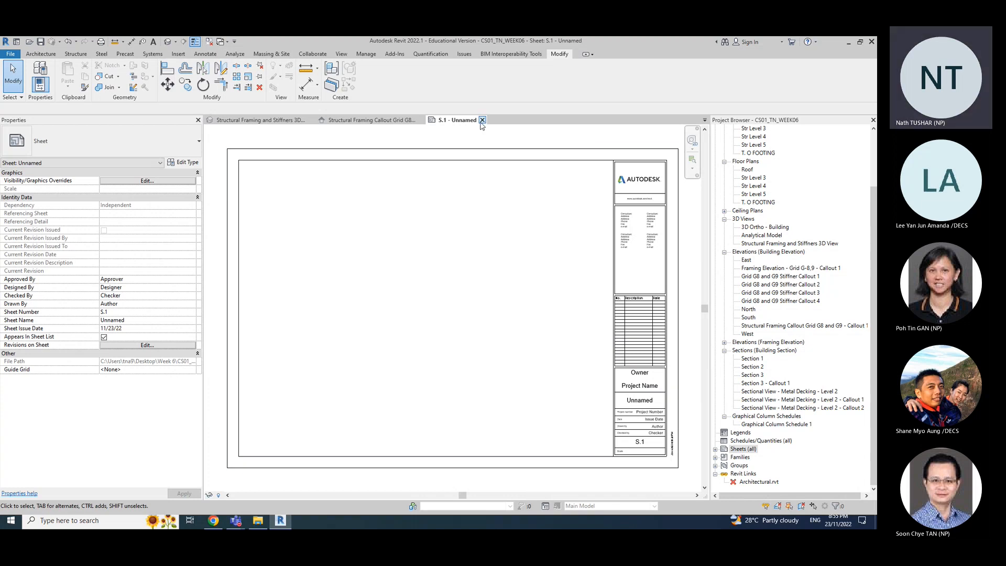
Step: Delete the S.1 - Unnamed sheet from the project
double_click(752, 451)
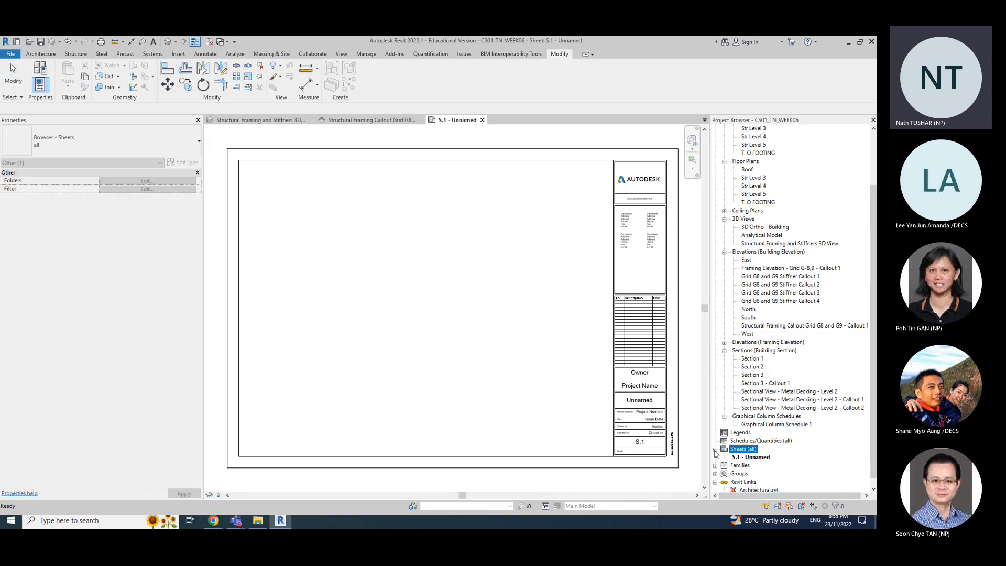
click(748, 458)
right_click(748, 458)
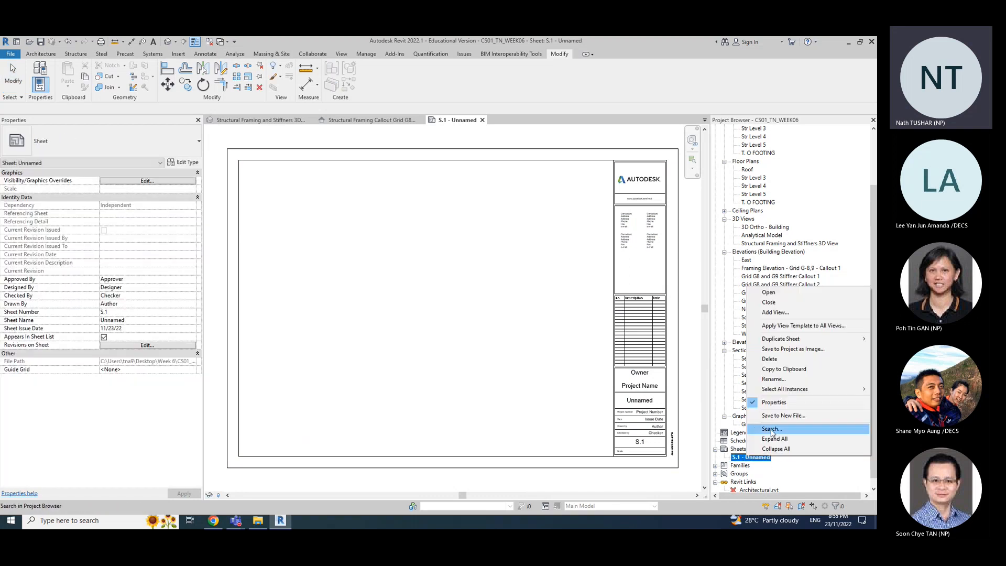
click(772, 359)
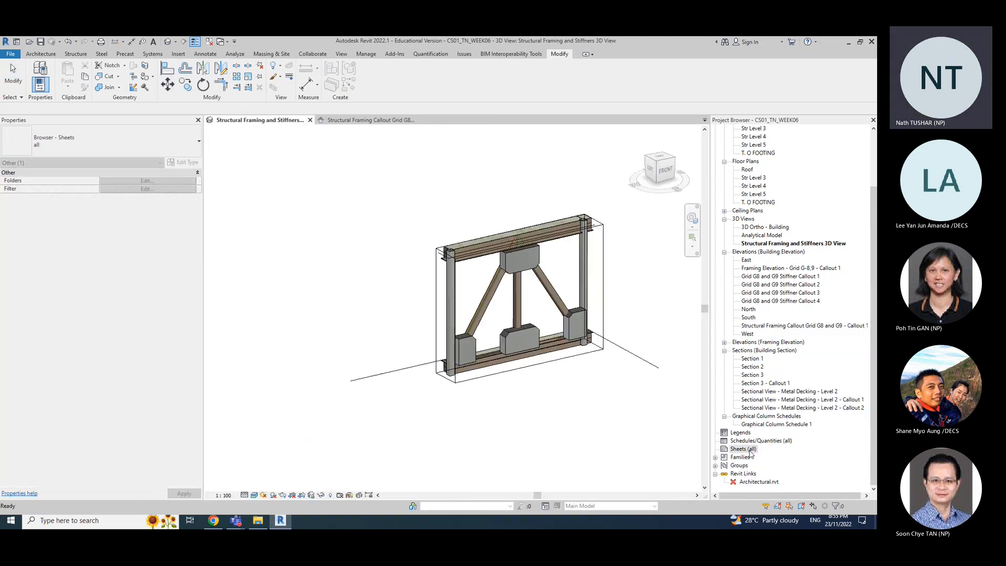
right_click(750, 451)
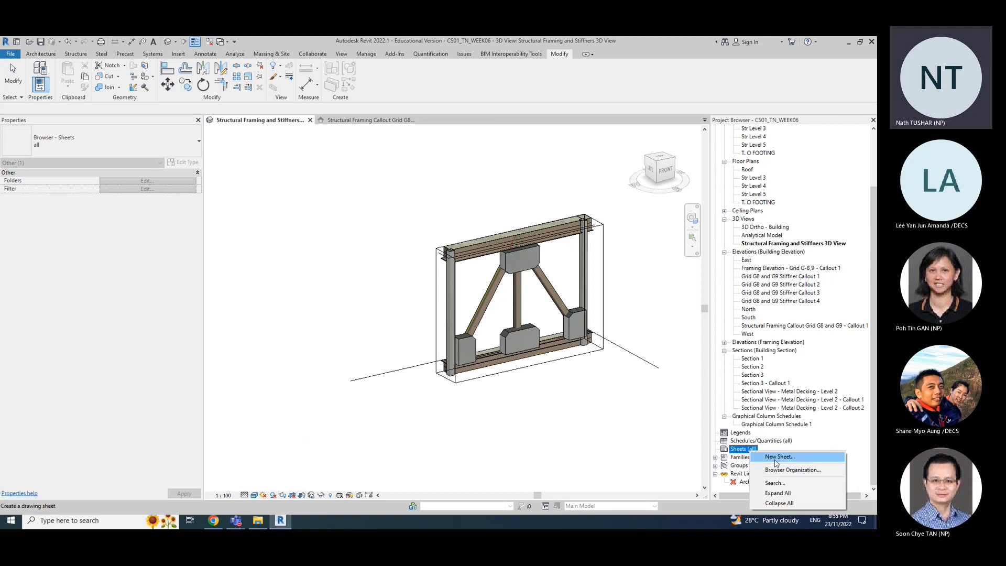
click(777, 459)
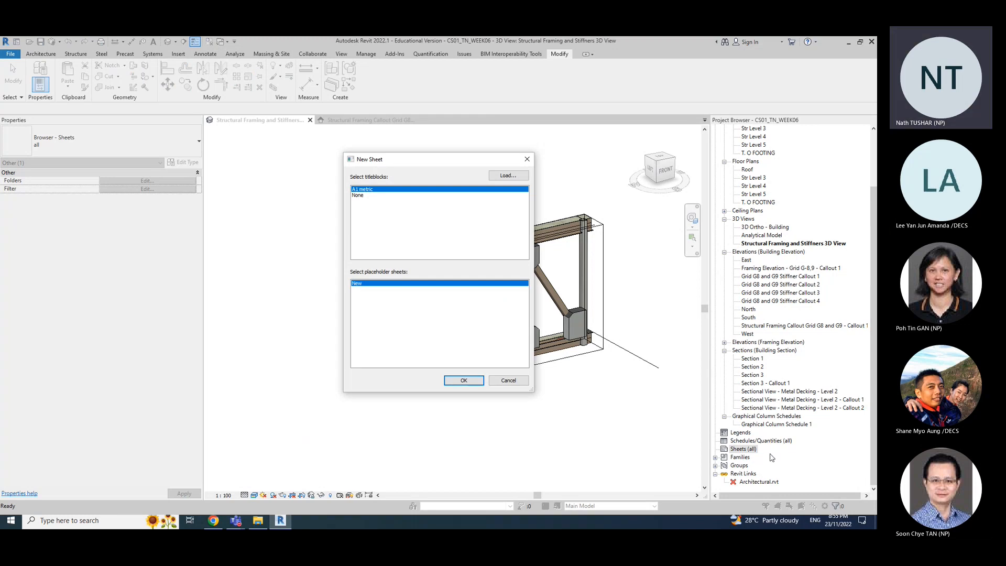
click(513, 381)
Step: Begin a new sheet with the A1 metric titleblock and shift the New Sheet dialog slightly
right_click(744, 450)
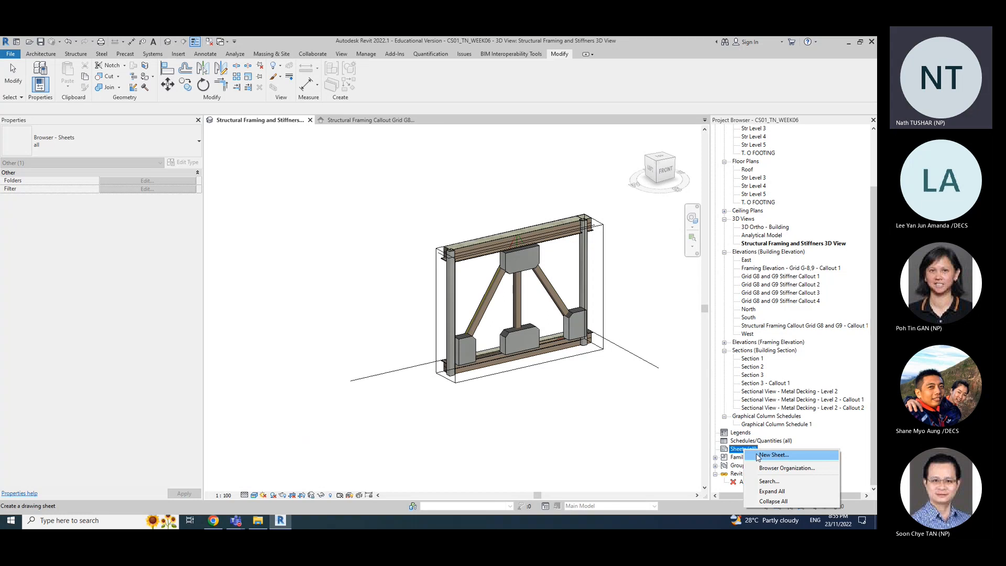
click(758, 456)
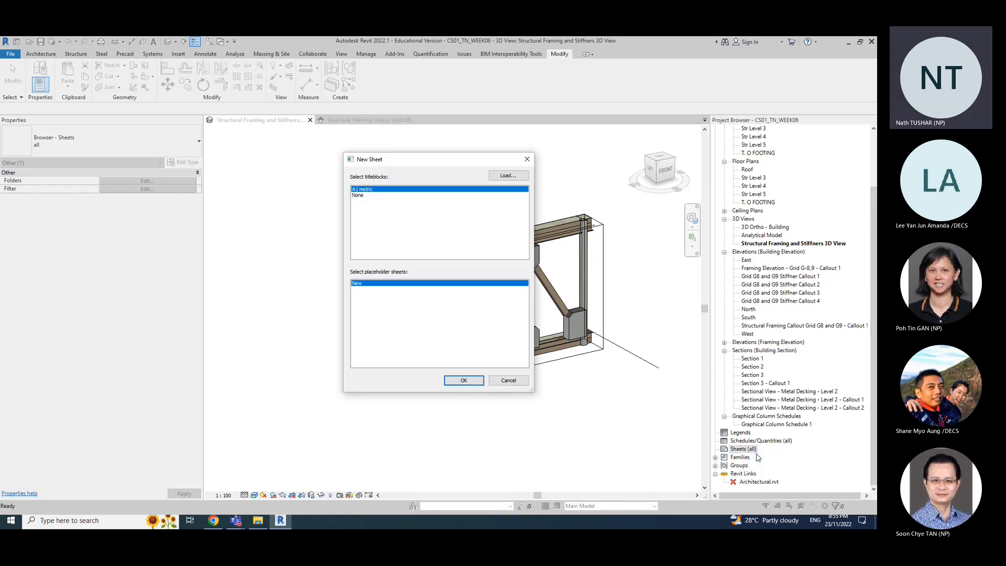
mouse_move(418, 160)
mouse_down()
mouse_move(427, 141)
mouse_move(428, 151)
mouse_up()
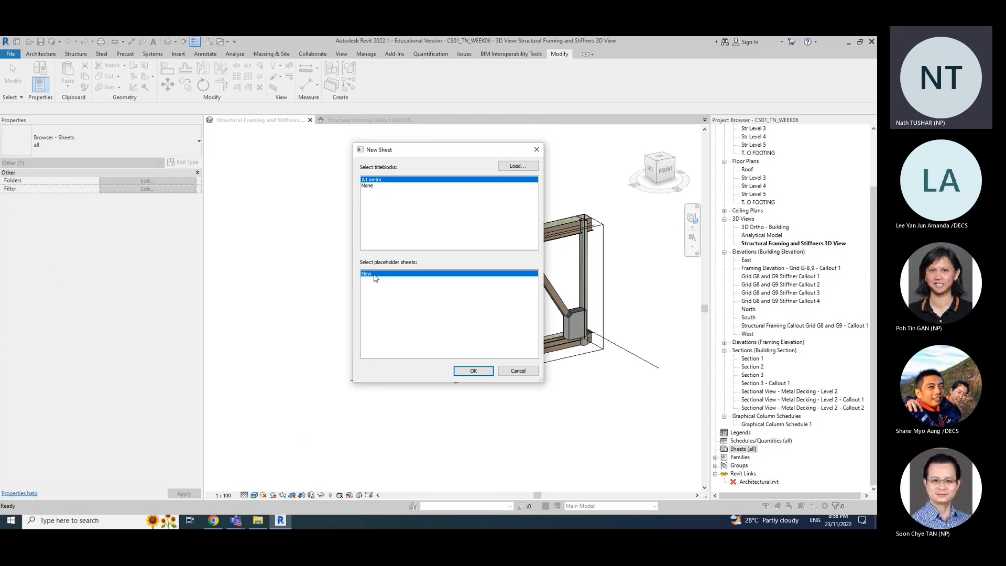
Step: Create a new sheet with the A1 metric titleblock and place the Structural Framing and Stiffners 3D View in its upper-left area
click(473, 371)
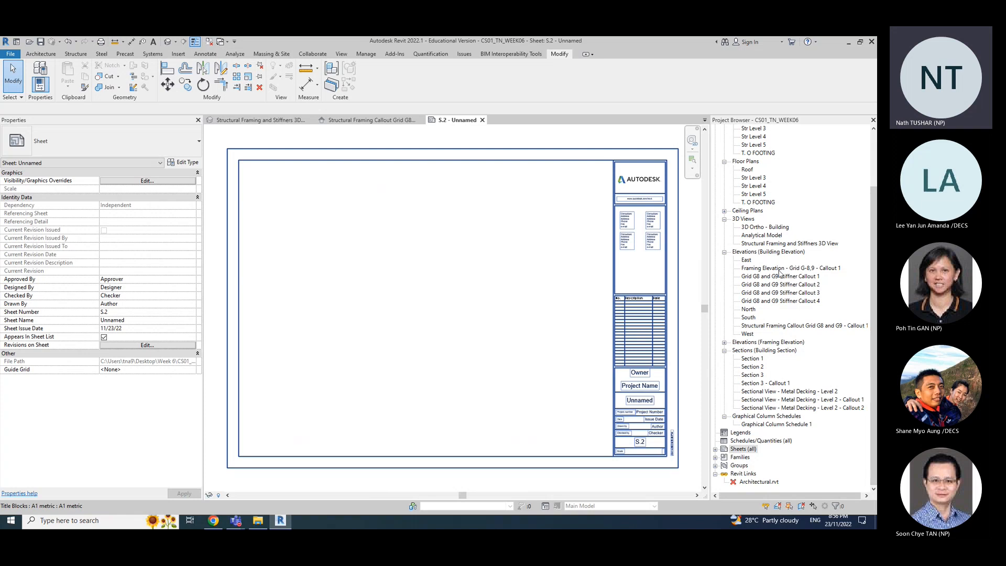
click(786, 243)
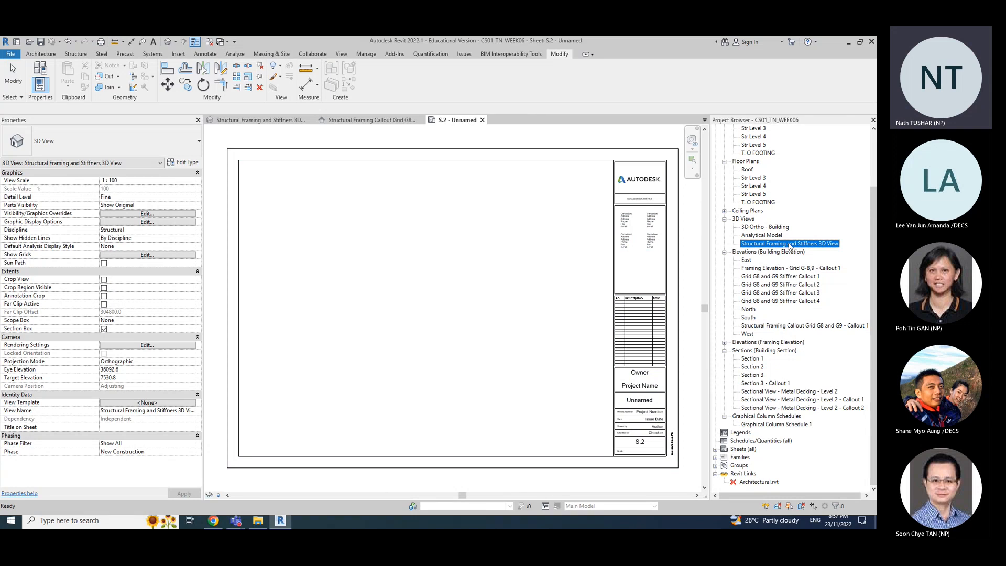
click(788, 244)
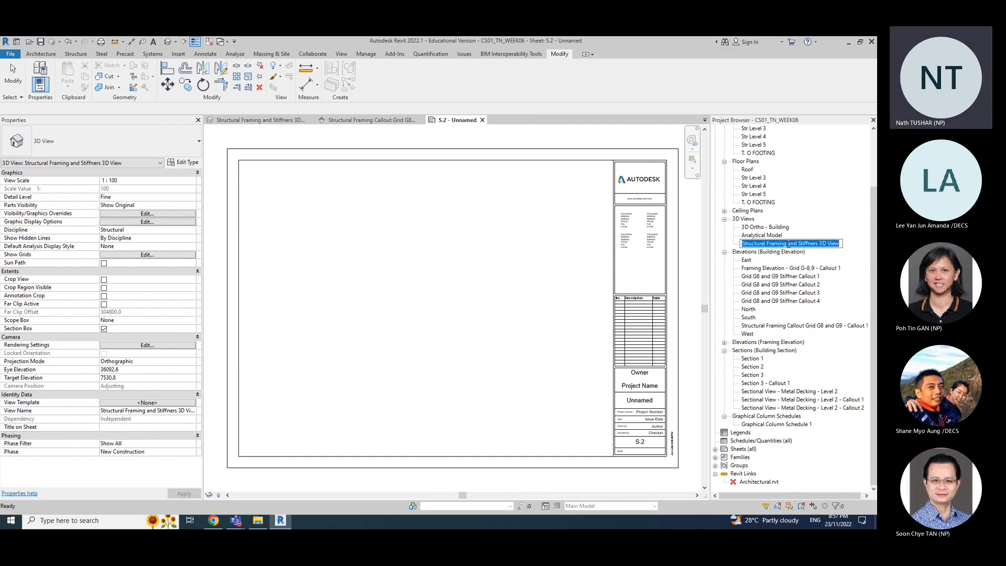
click(787, 268)
click(784, 245)
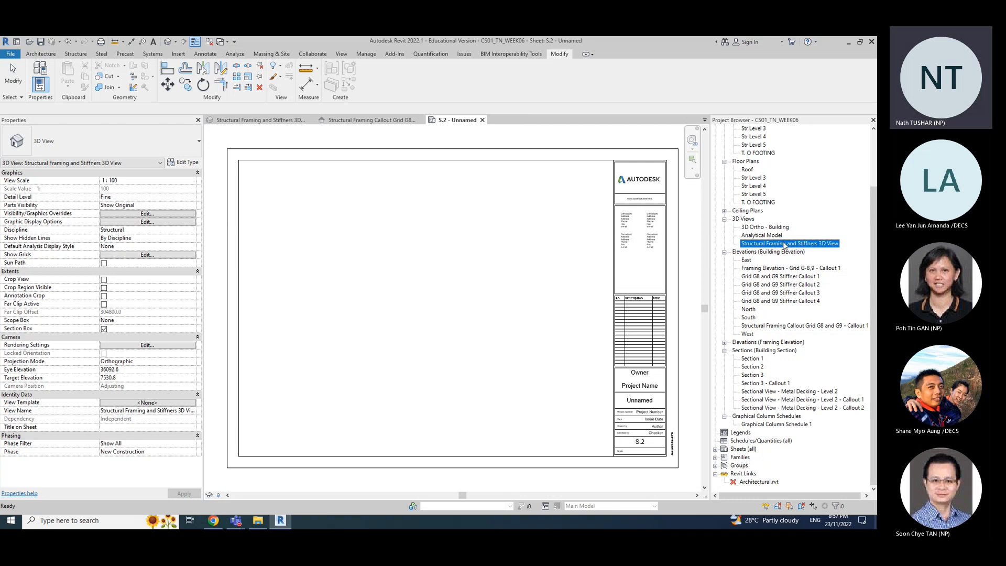
drag(784, 246, 305, 238)
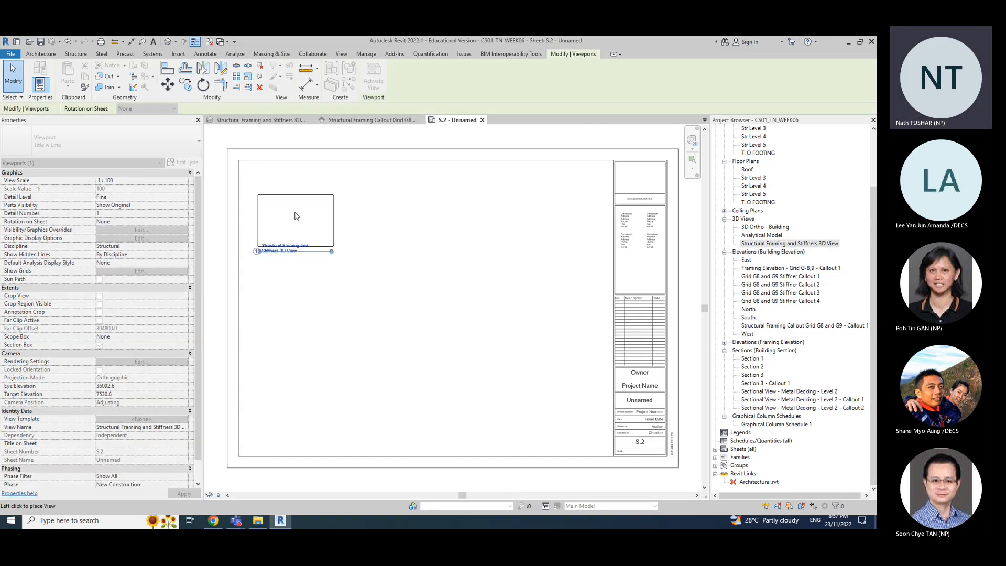
click(296, 204)
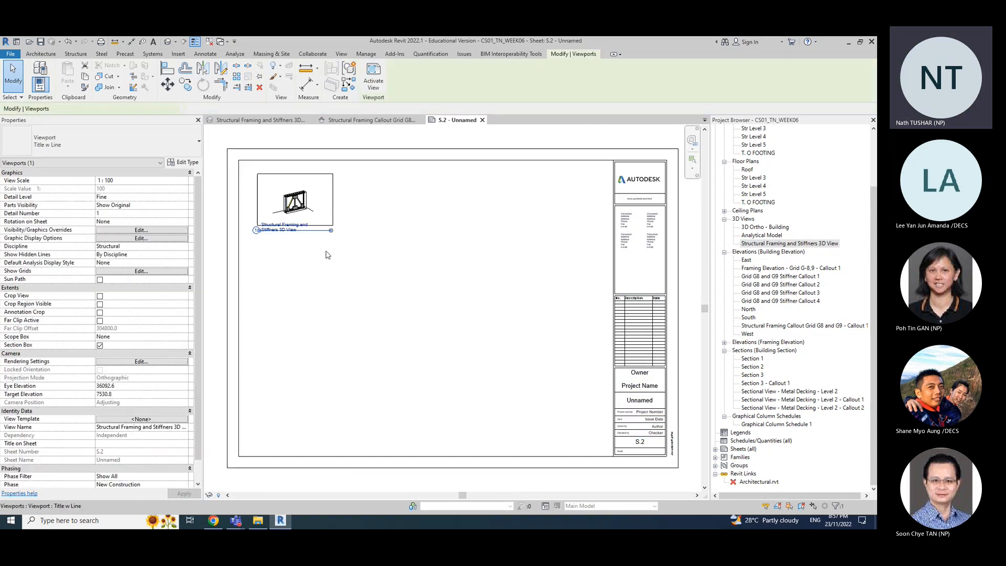
Step: Try view scales of 1:500 and 1:50 on the 3D viewport and reposition it within the sheet border
click(184, 180)
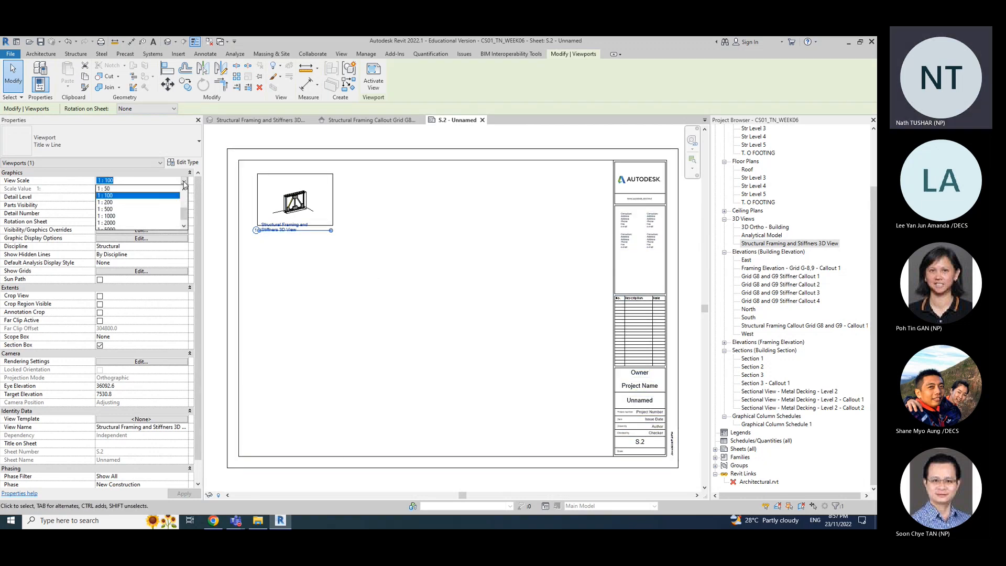
click(141, 212)
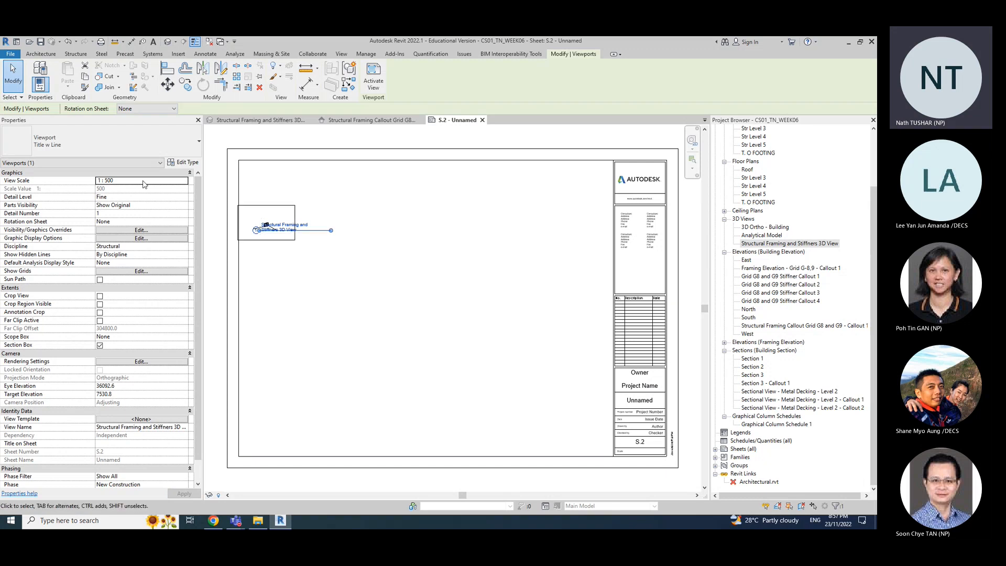
click(184, 180)
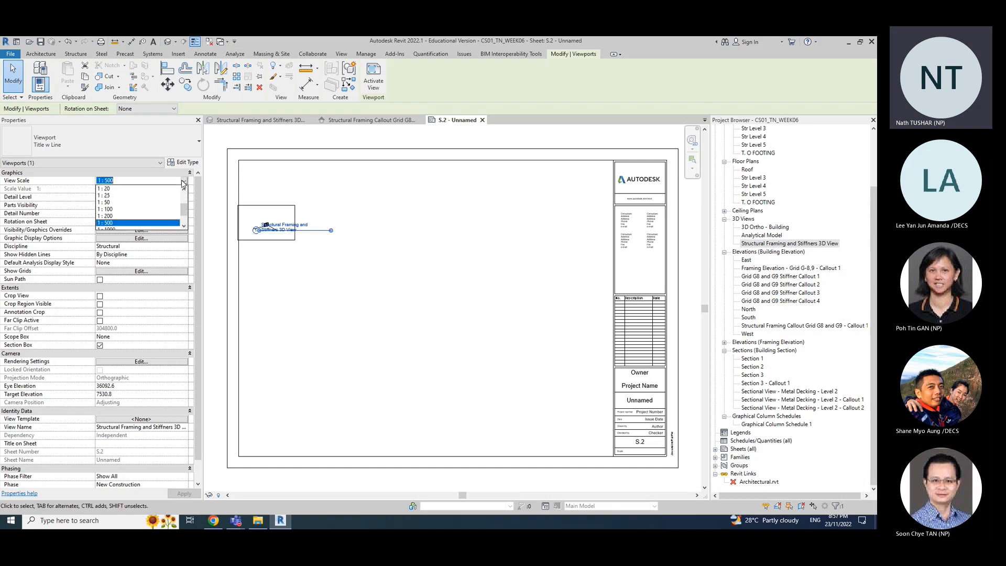
click(131, 206)
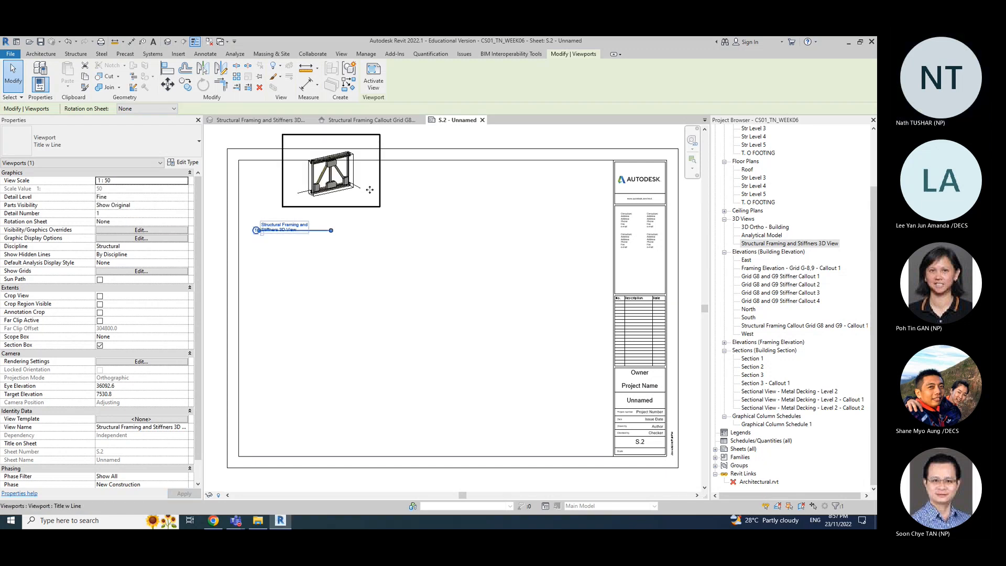
drag(368, 191, 347, 229)
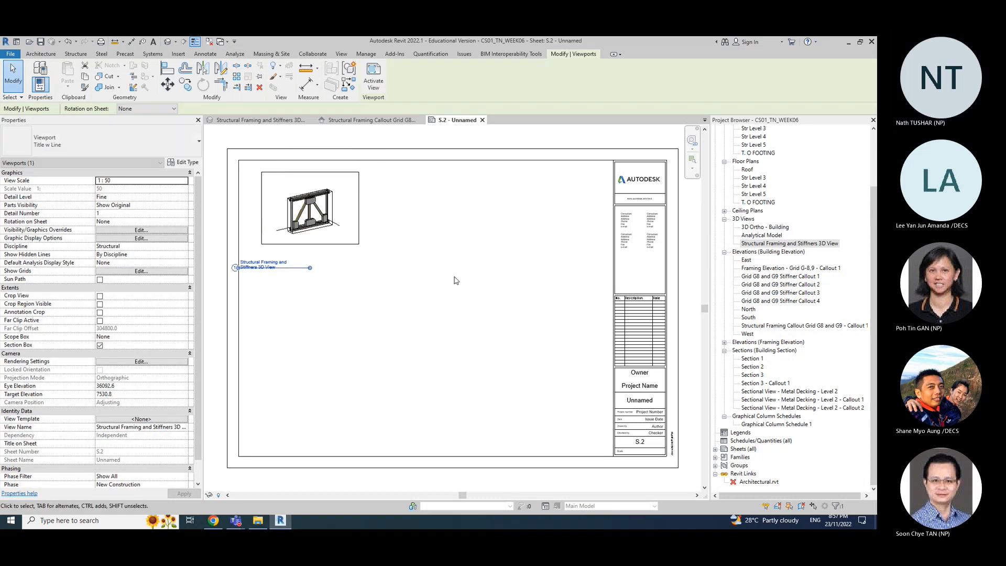
Step: Set the 3D viewport's scale to 1:25 and move it into the upper-left corner of the sheet's drawing area
click(183, 181)
click(183, 181)
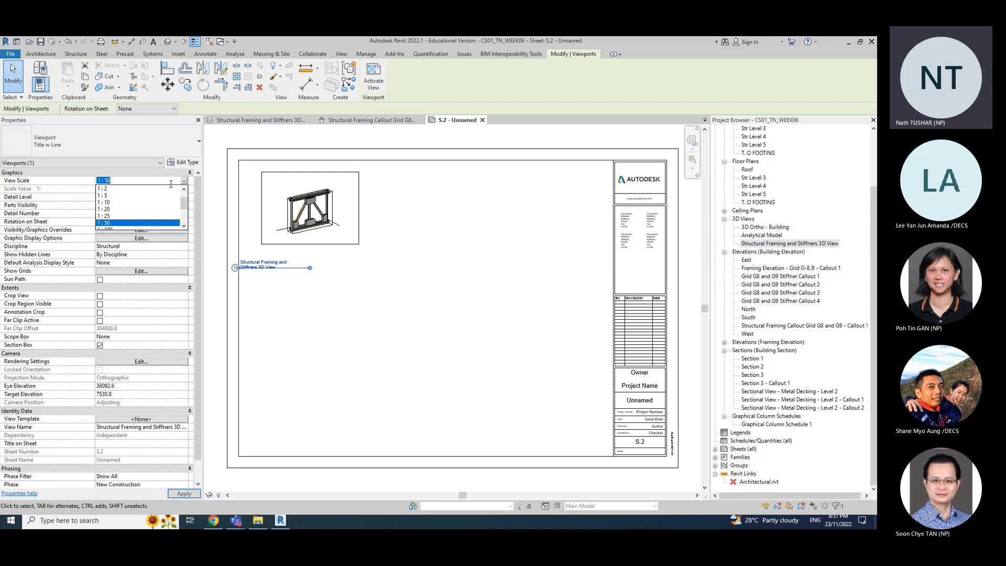
click(125, 220)
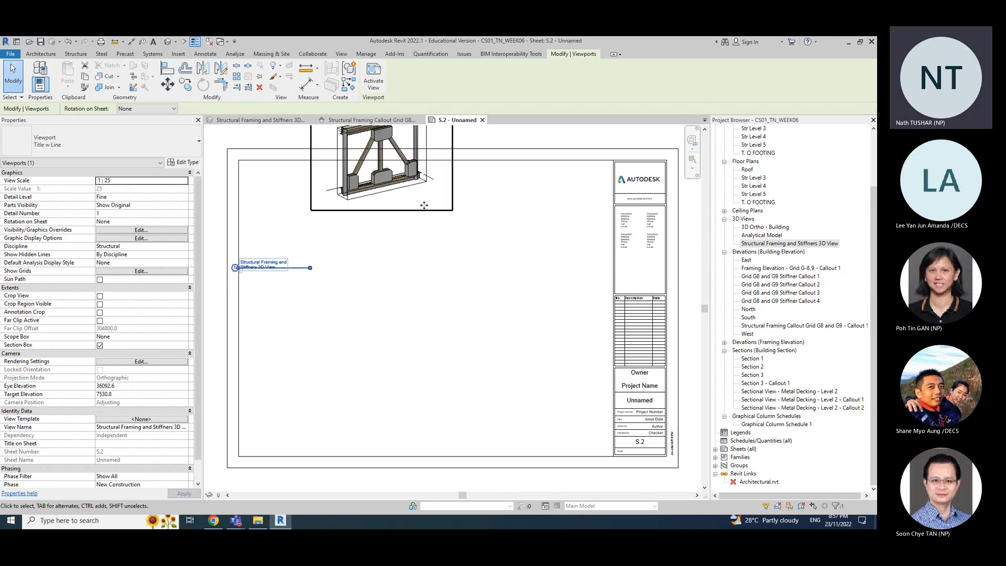
drag(390, 200, 321, 268)
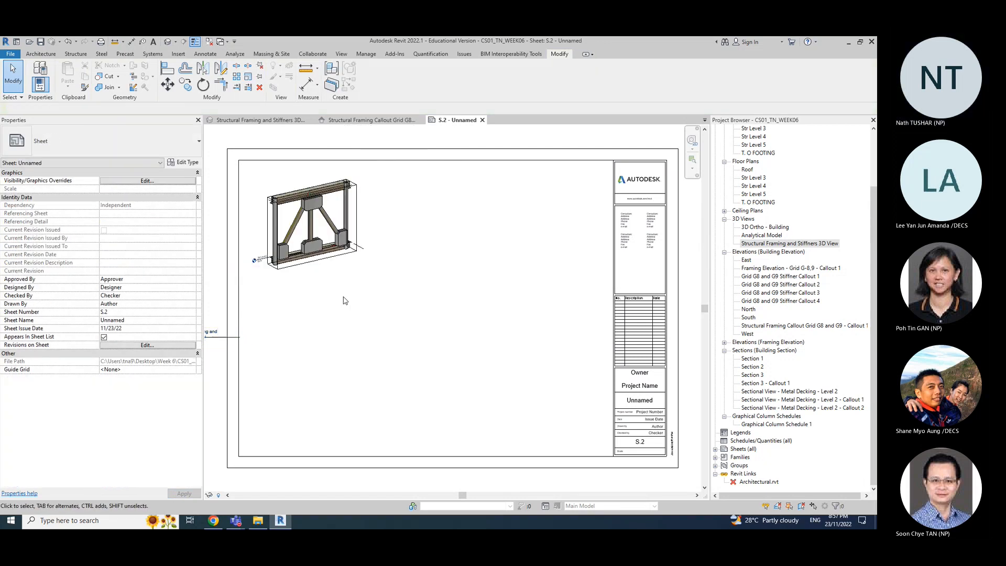
Step: Move the 3D viewport's title onto the sheet, directly beneath the framing view
middle_drag(343, 298, 368, 293)
click(224, 331)
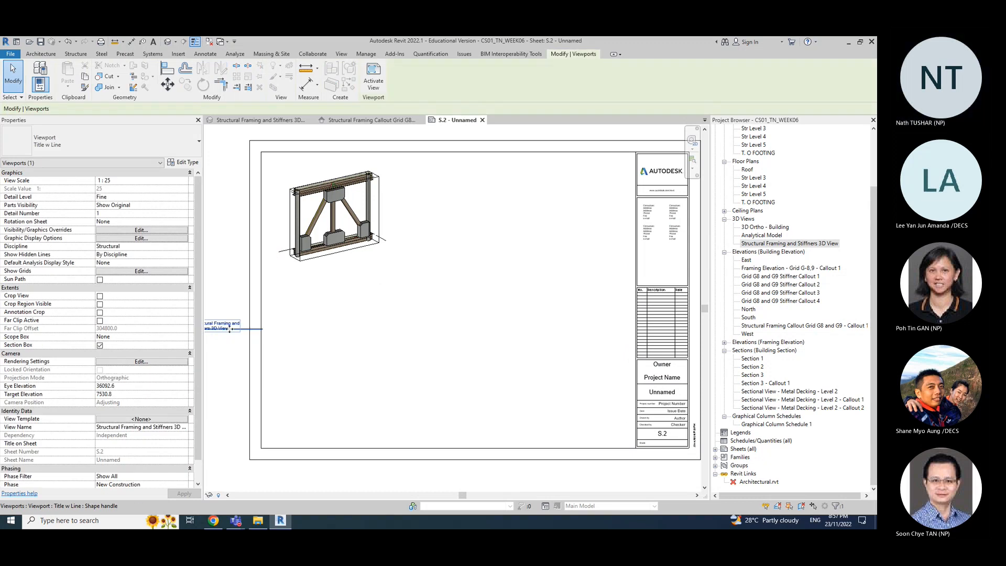
drag(225, 330, 318, 279)
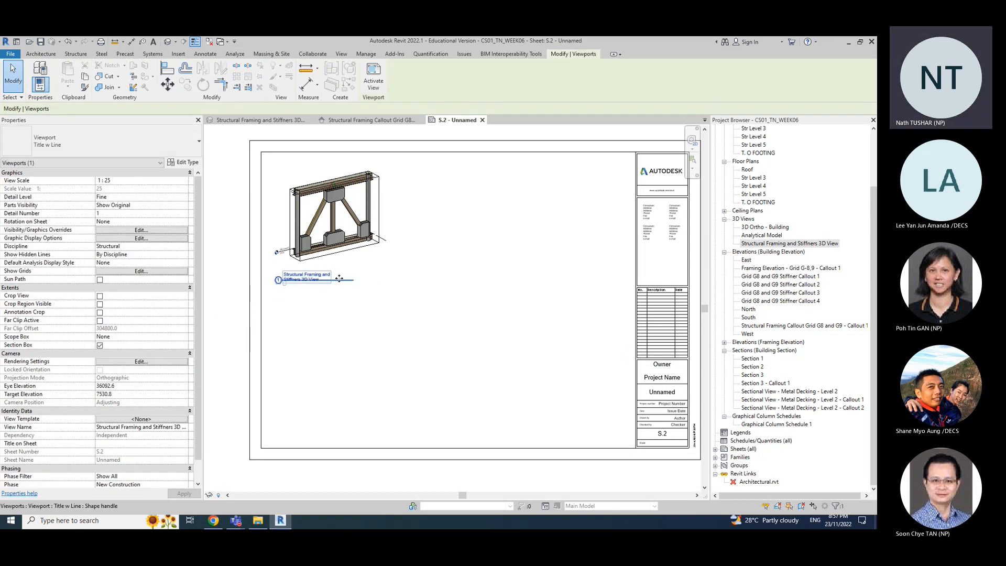
drag(349, 283, 403, 265)
click(479, 267)
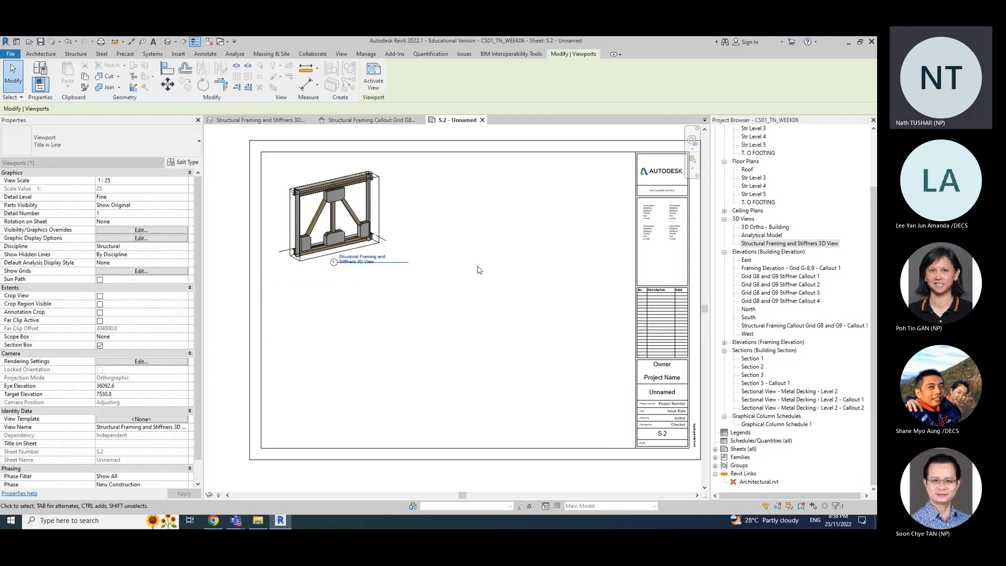
click(401, 263)
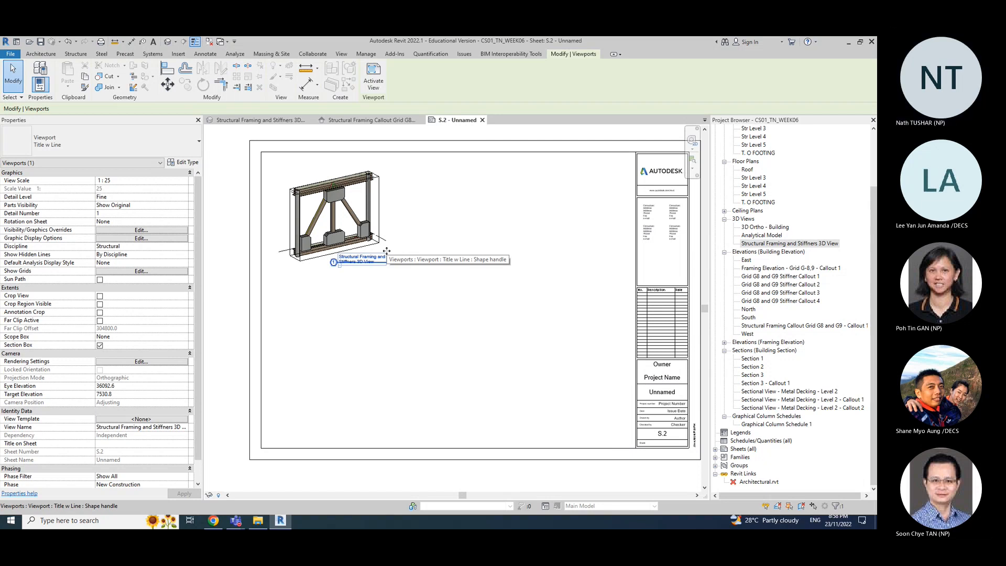
click(505, 220)
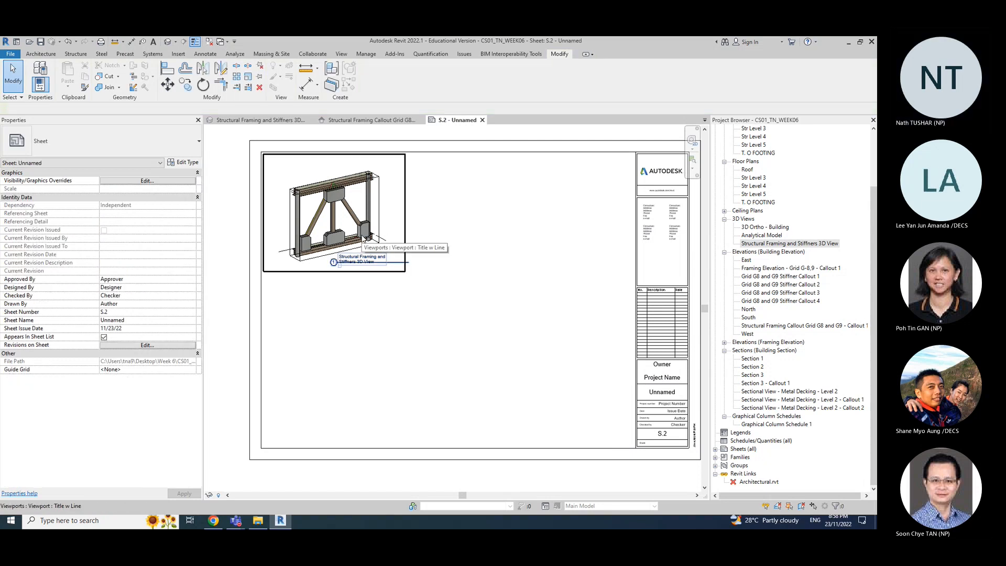
click(781, 243)
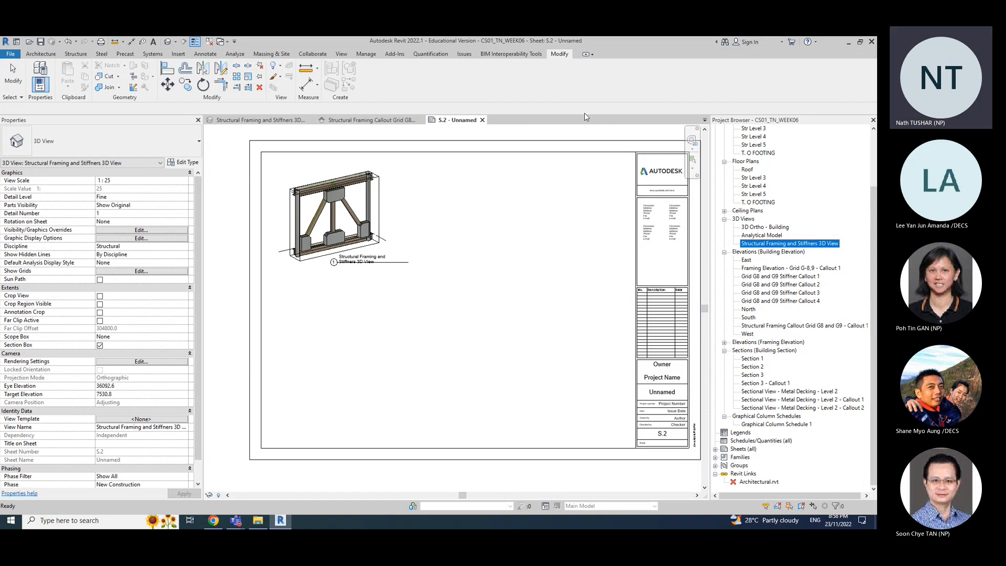
click(41, 54)
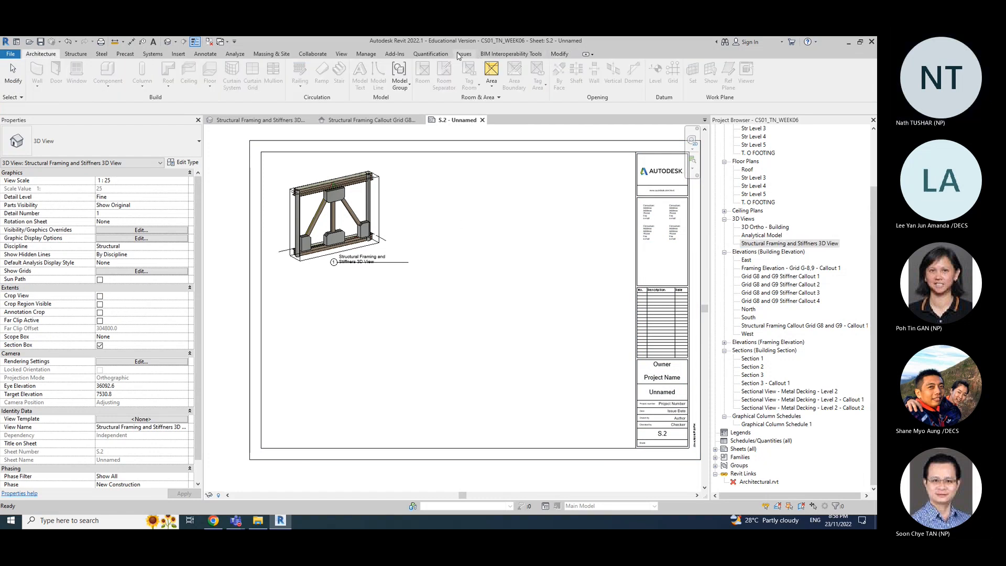
click(341, 54)
click(824, 84)
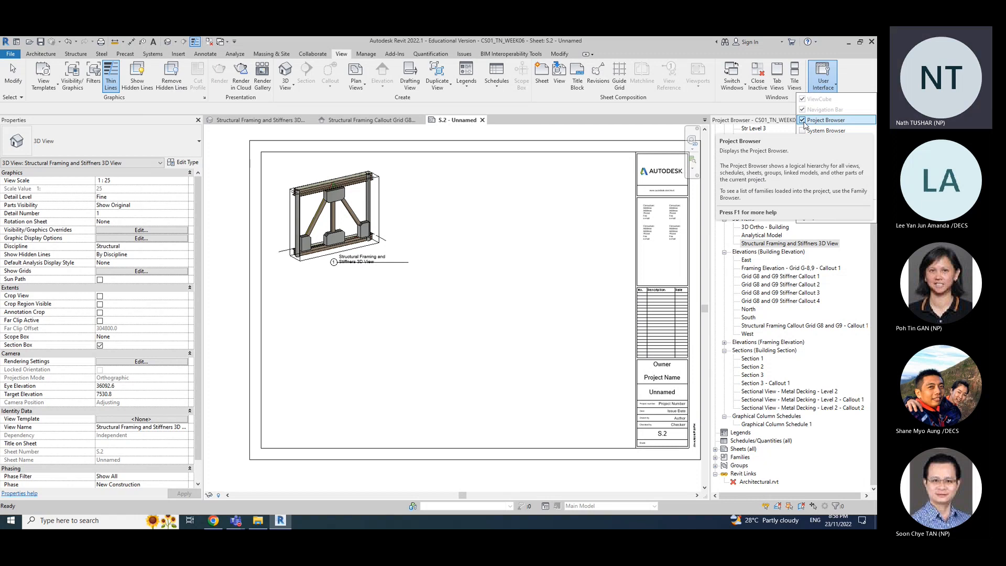
click(829, 90)
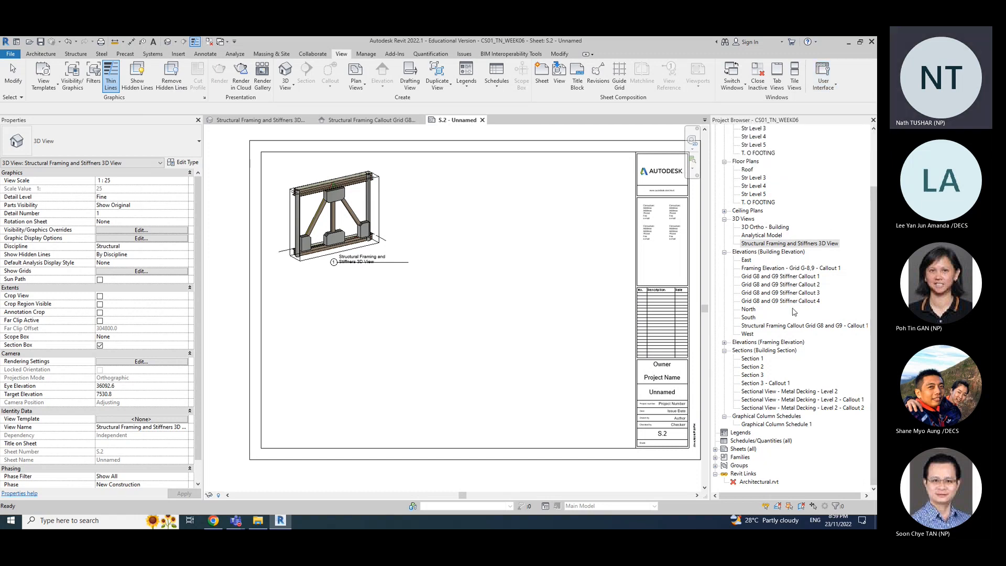
Step: Review the Structural Framing Callout Grid G8 and G9 - Callout 1 and Framing Elevation - Grid G-8,9 - Callout 1 views, closing every view except the sheet
click(775, 326)
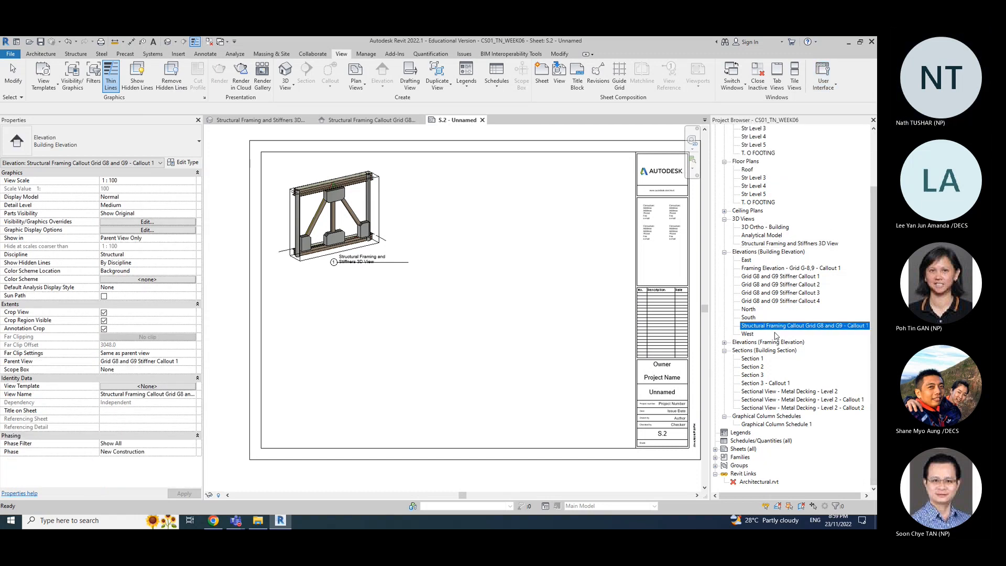
double_click(775, 326)
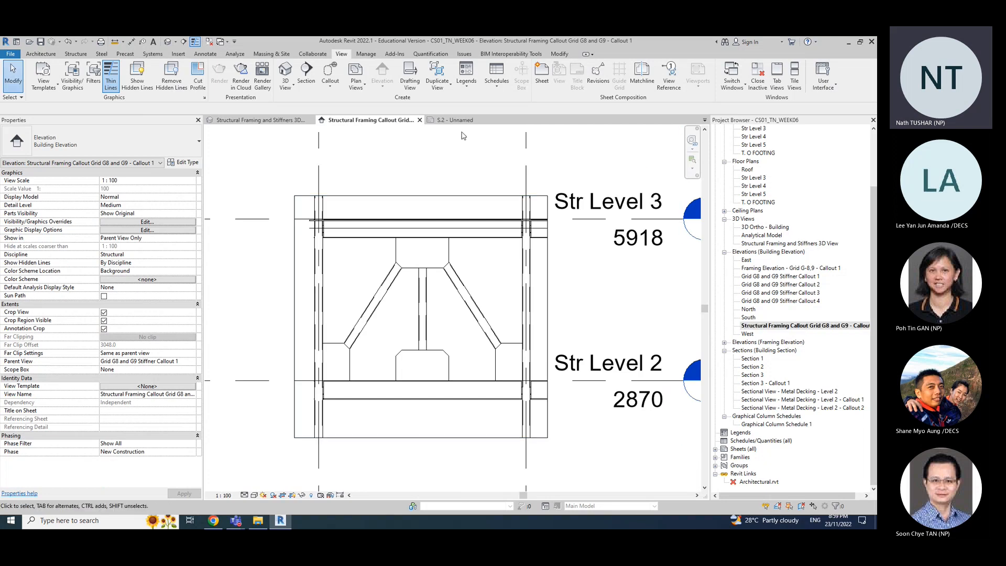
click(420, 120)
click(812, 326)
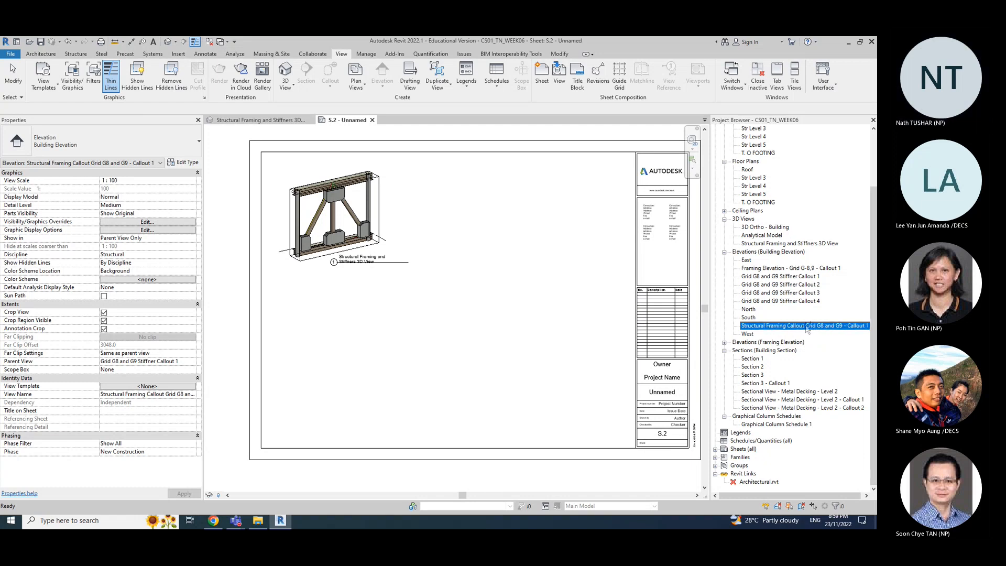
click(273, 121)
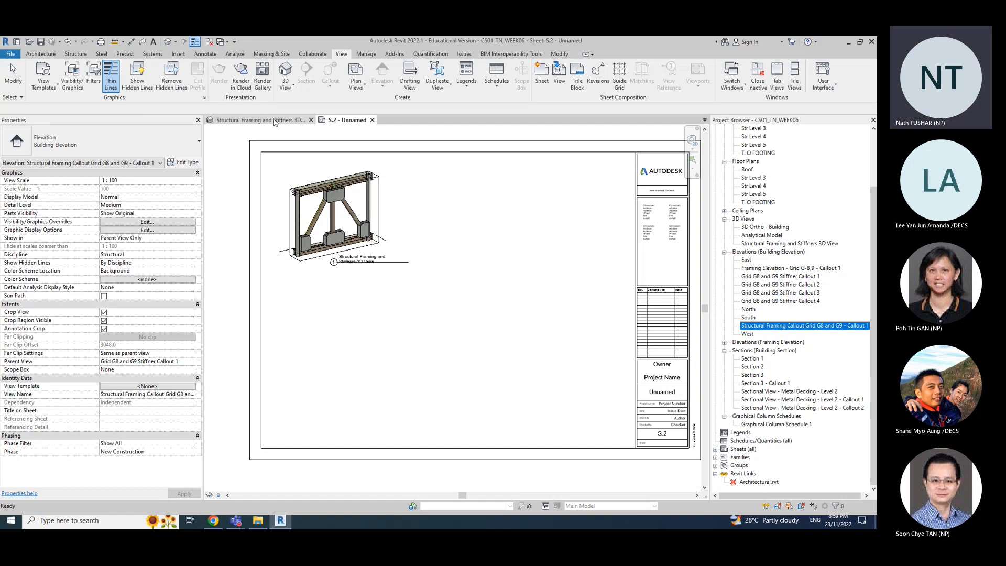
click(343, 120)
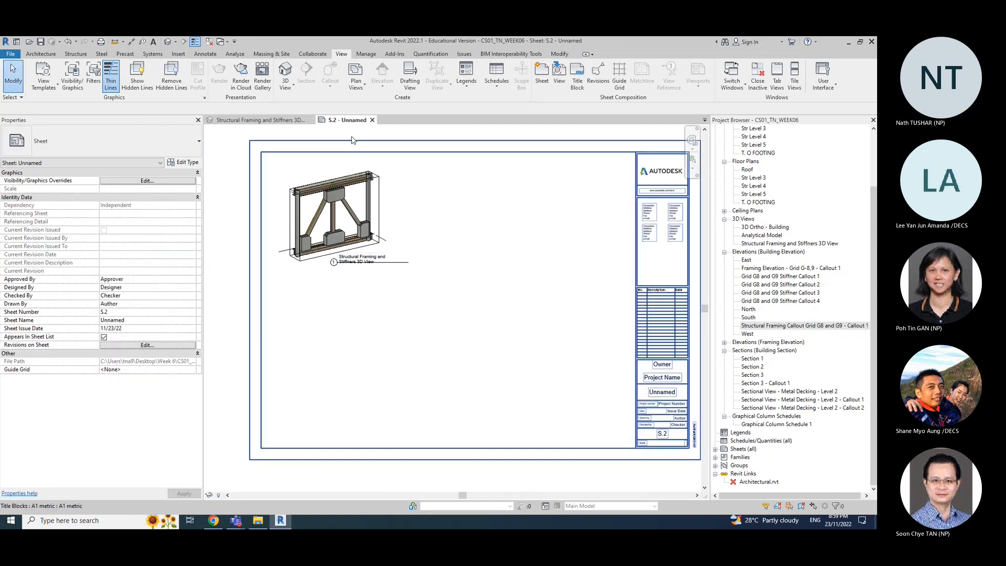
click(311, 120)
double_click(797, 268)
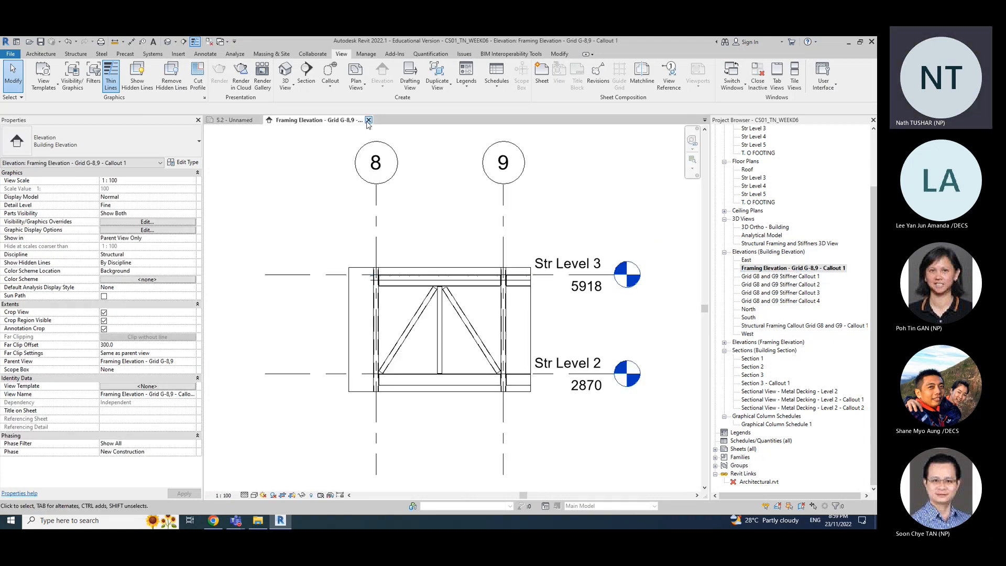
click(368, 120)
Step: Place the Structural Framing Callout Grid G8 and G9 - Callout 1 elevation on sheet S.2 below the 3D view
click(805, 326)
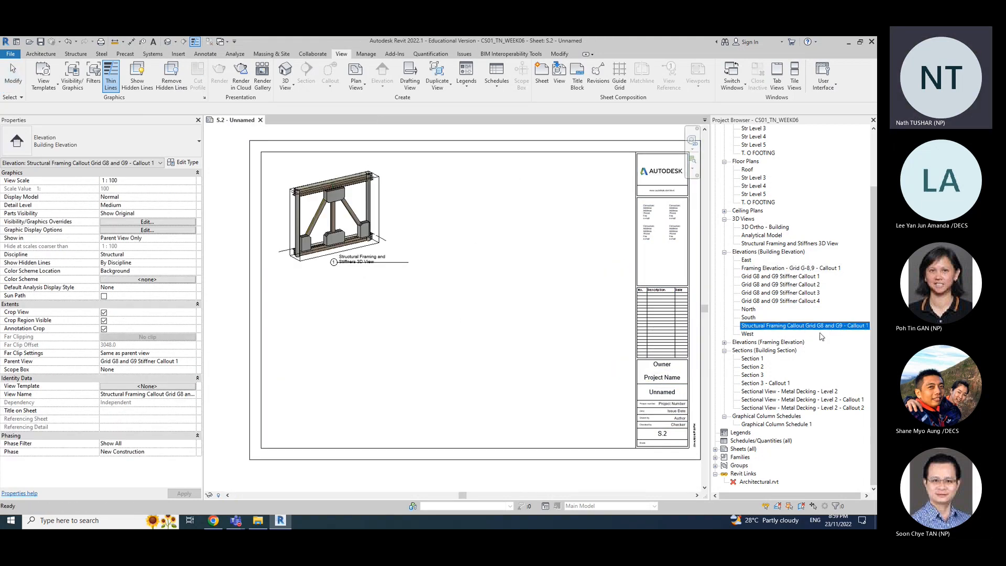
drag(796, 325, 355, 330)
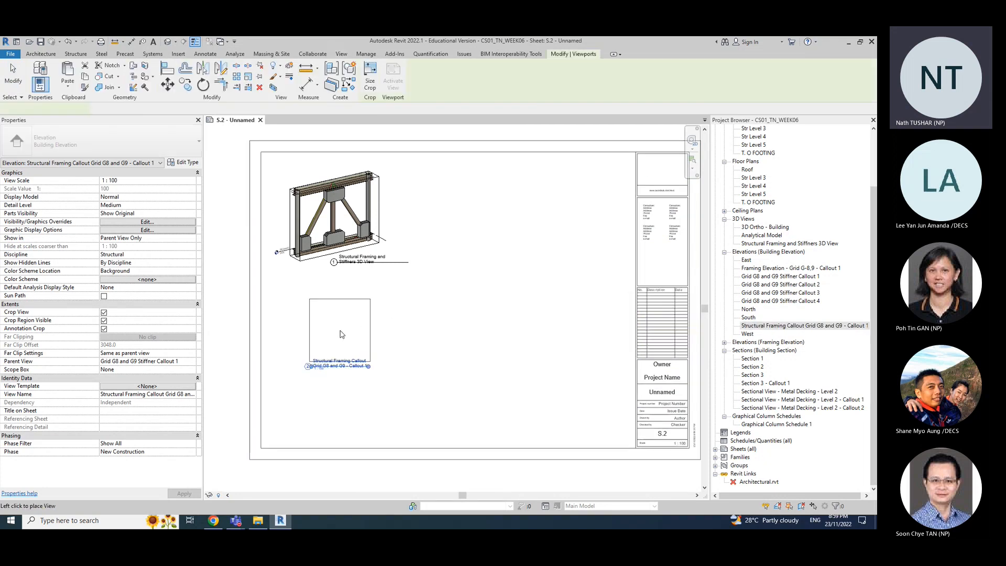
click(315, 361)
Step: Set the callout viewport's scale to 1:25 and move it directly below the 3D view
click(187, 180)
click(184, 181)
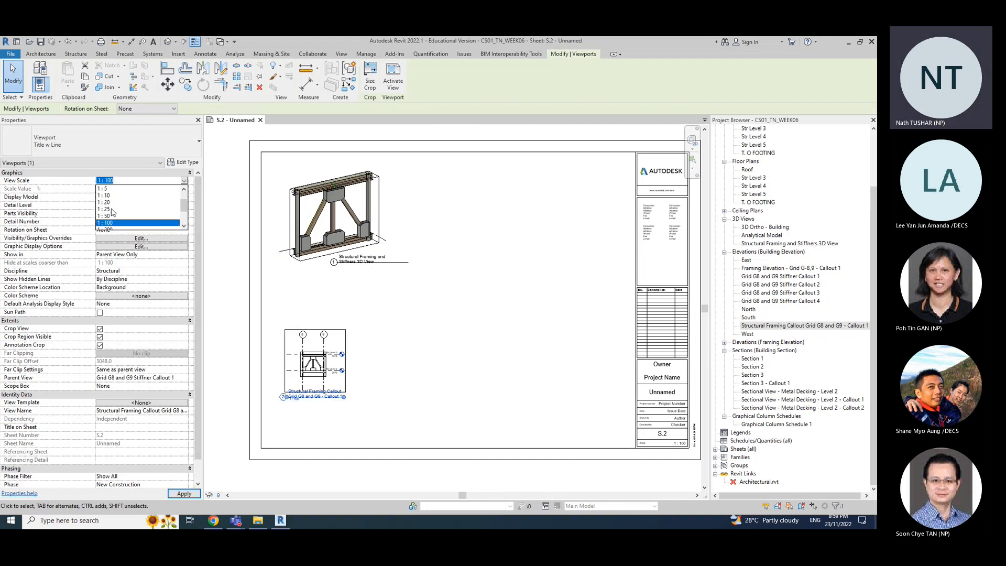
click(111, 209)
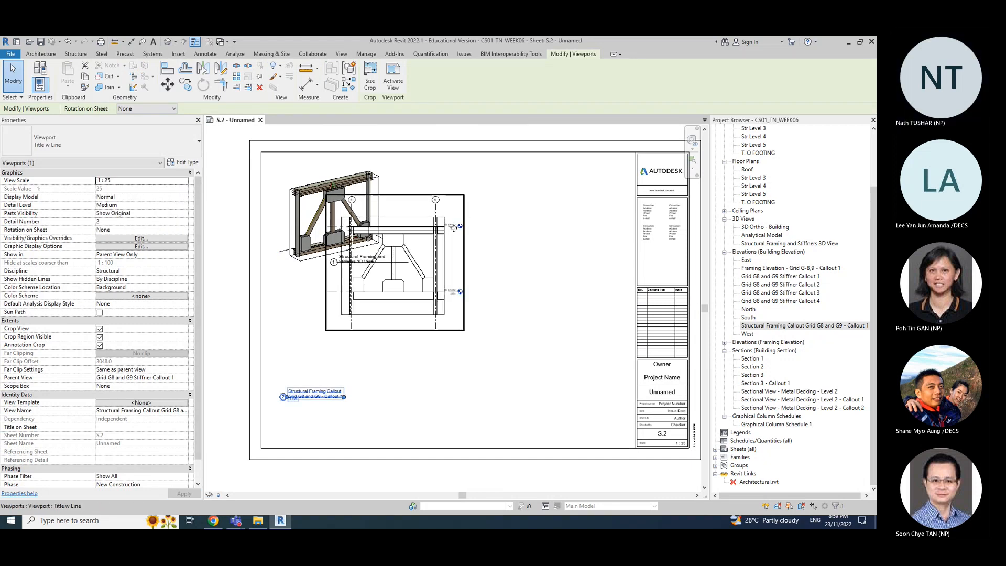
drag(463, 216, 416, 294)
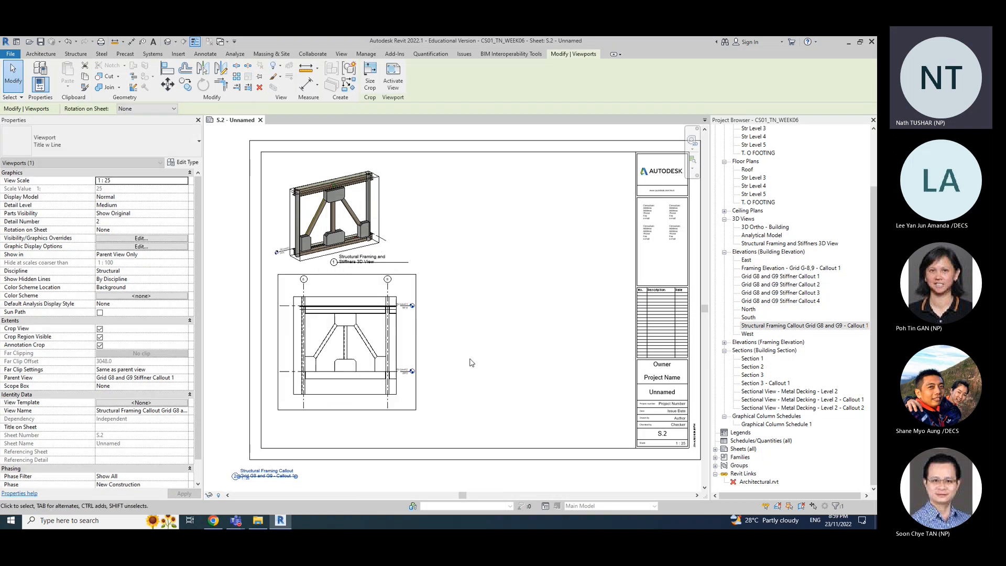
Step: Move the callout viewport's title inside the sheet border, just beneath the elevation drawing
click(282, 475)
drag(282, 474, 357, 415)
click(474, 387)
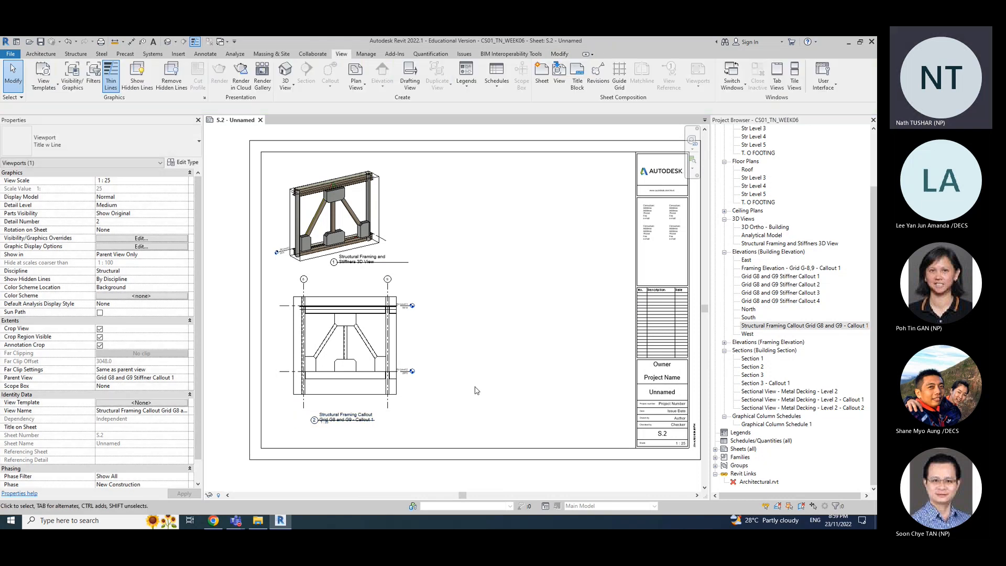
Step: Move the structural framing callout viewport slightly down and to the left on the sheet, under the 3D view
click(349, 327)
drag(406, 299, 399, 309)
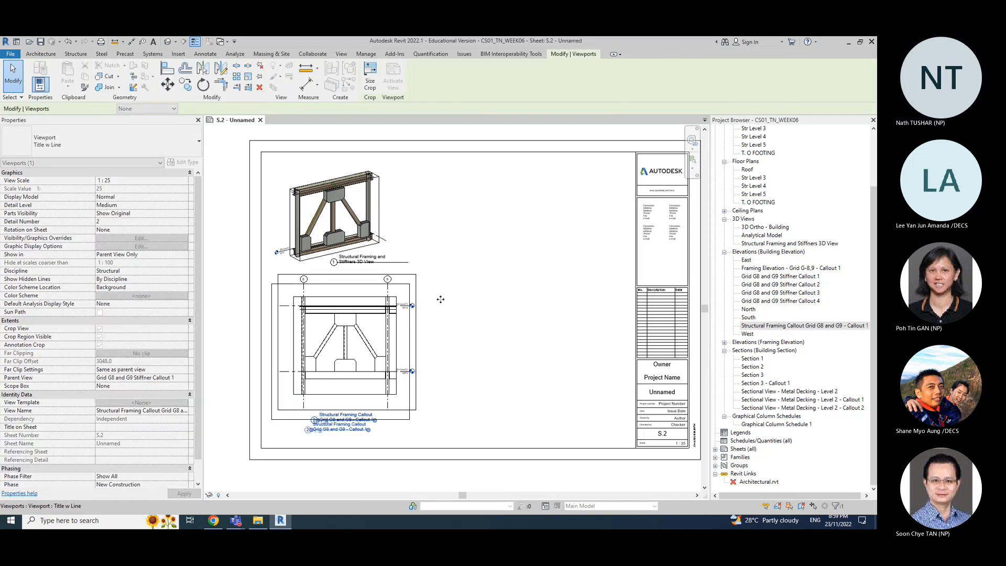
click(418, 316)
click(397, 348)
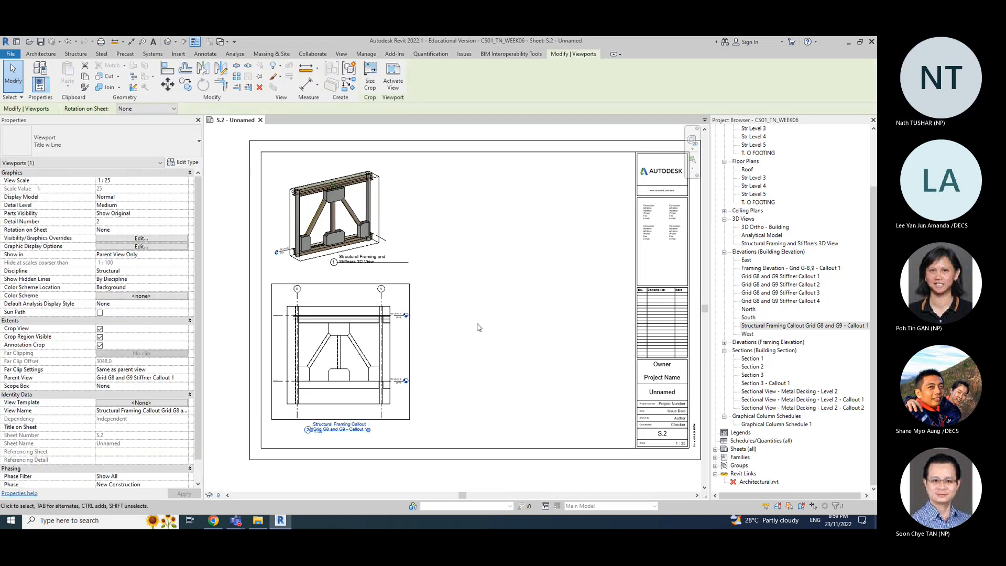
click(513, 335)
Step: Move the framing callout's title slightly up beneath its drawing and nudge the 3D view's title slightly down
click(341, 432)
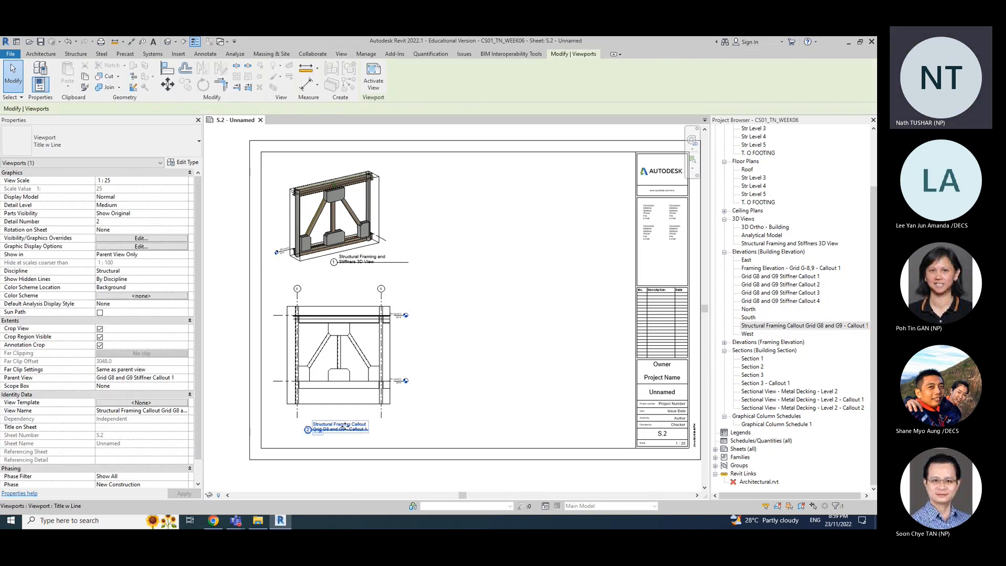
mouse_move(331, 432)
mouse_down()
mouse_move(331, 443)
mouse_move(331, 419)
mouse_up()
click(482, 393)
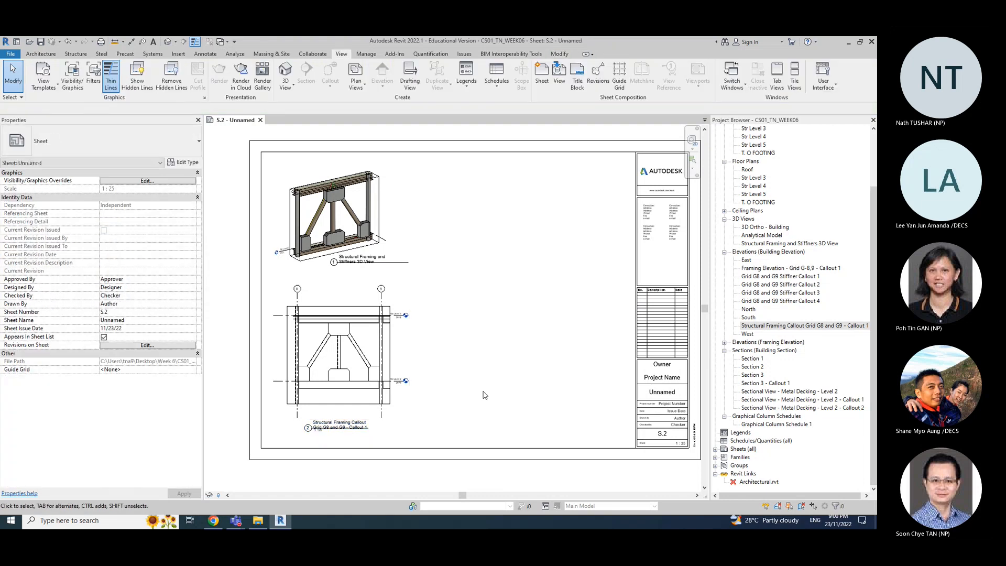
click(407, 269)
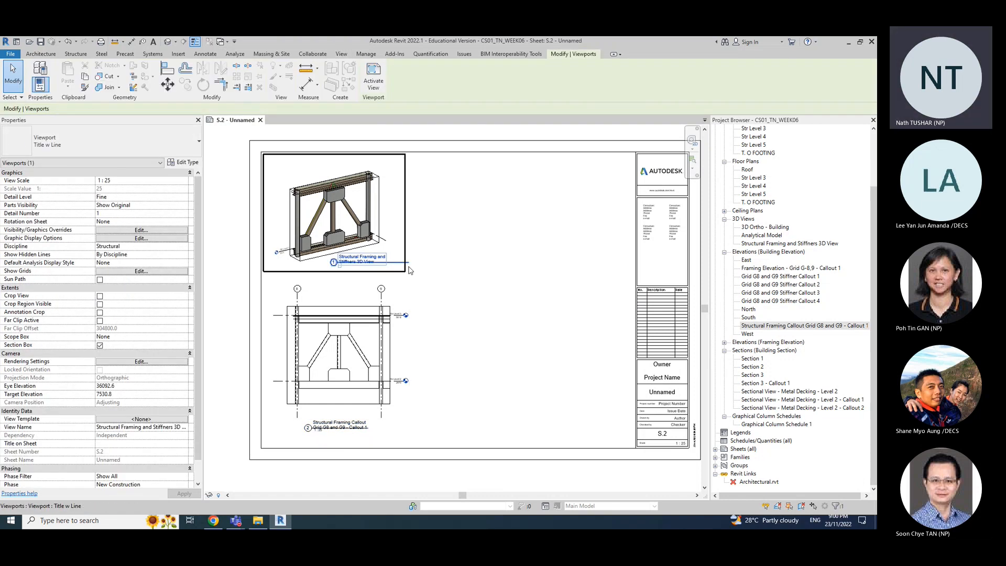
key(Down)
click(586, 313)
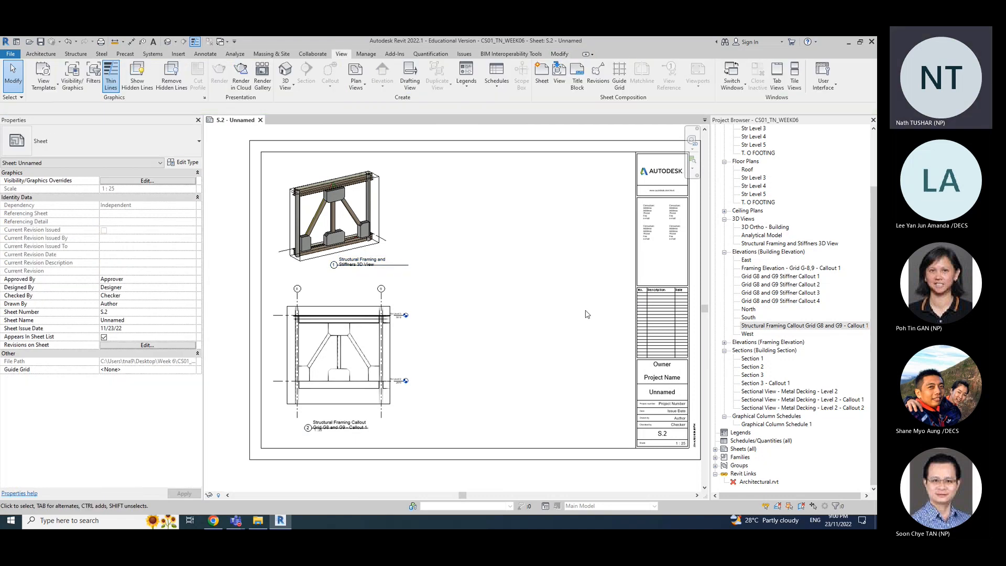
click(798, 279)
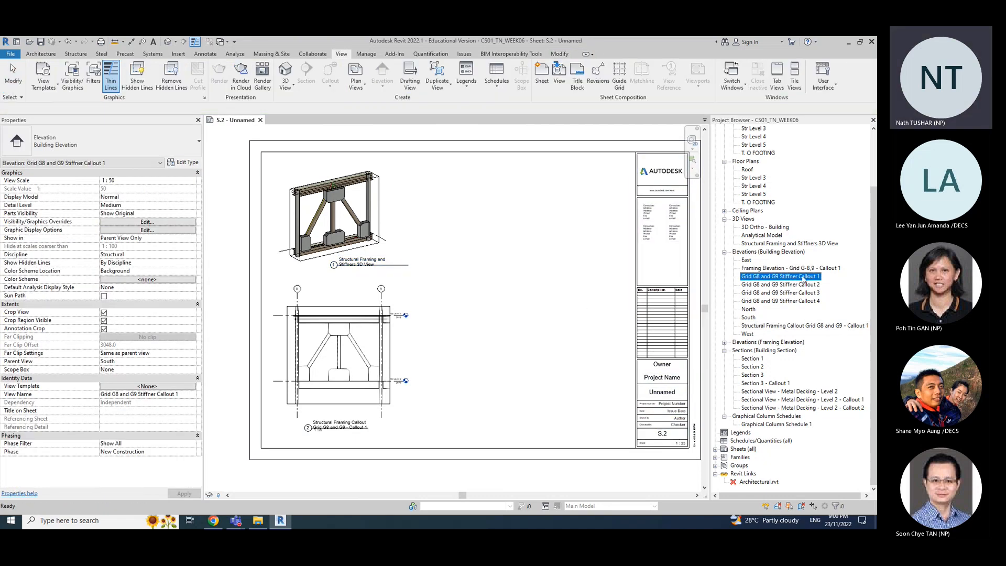
drag(803, 279, 525, 214)
click(480, 207)
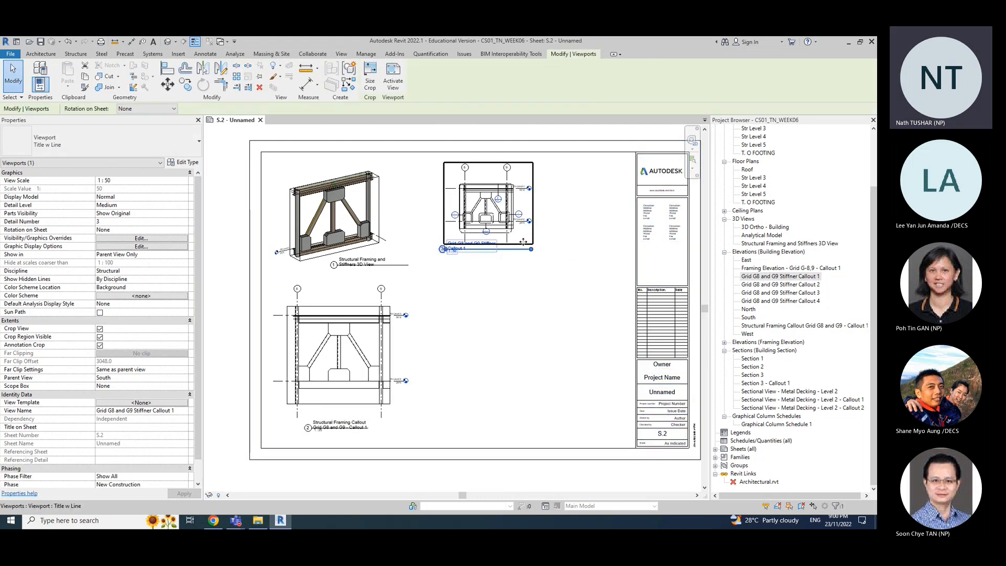
key(Delete)
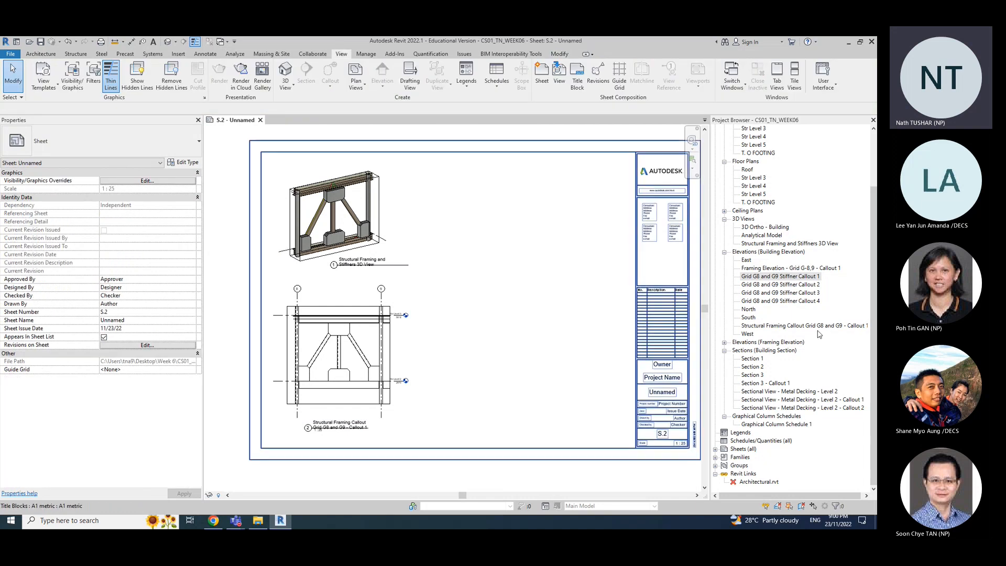
Step: Open the Grid G8 and G9 Stiffner Callout 1 view and go from its grid 8 callout to Stiffner Callout 2
click(807, 285)
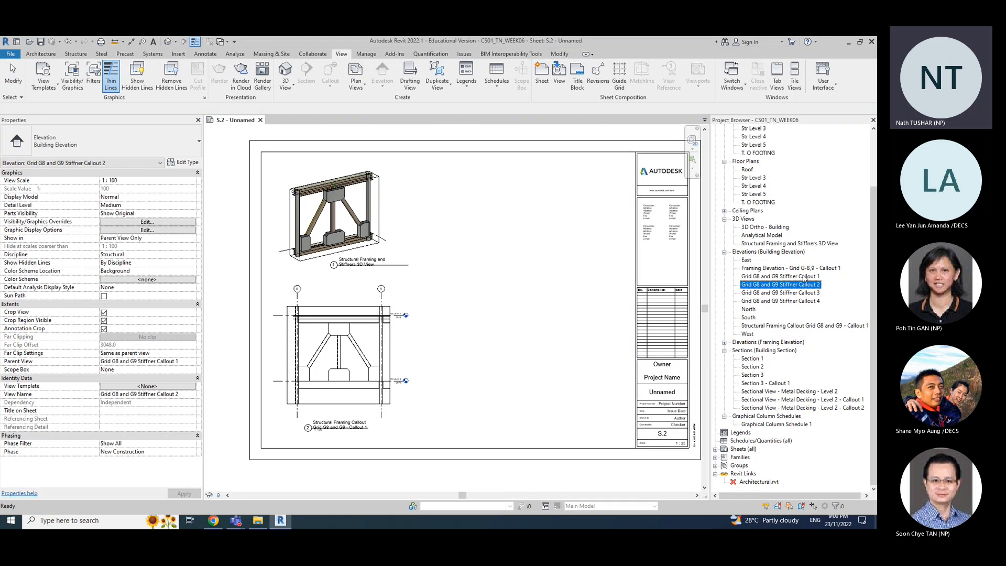
double_click(804, 277)
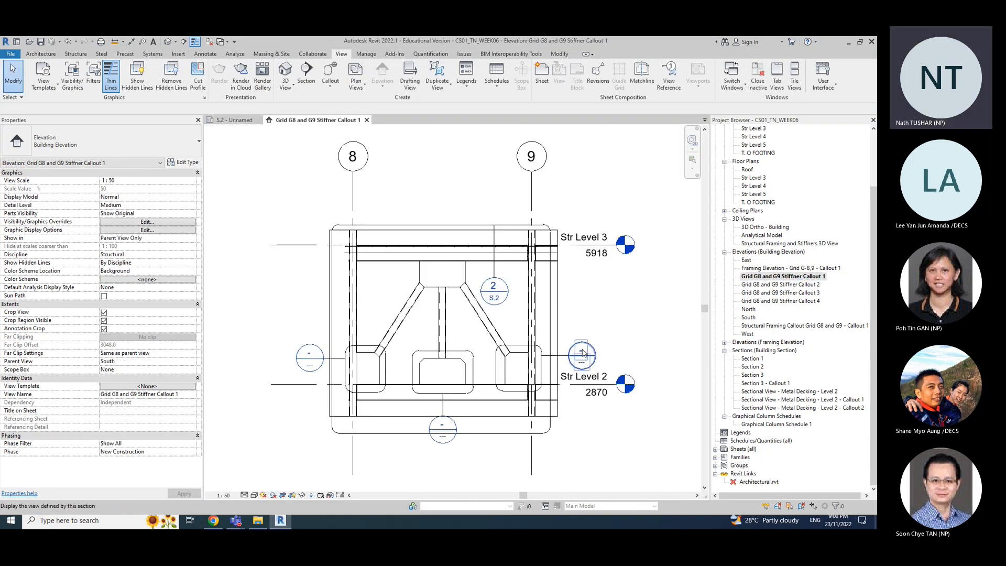
double_click(309, 359)
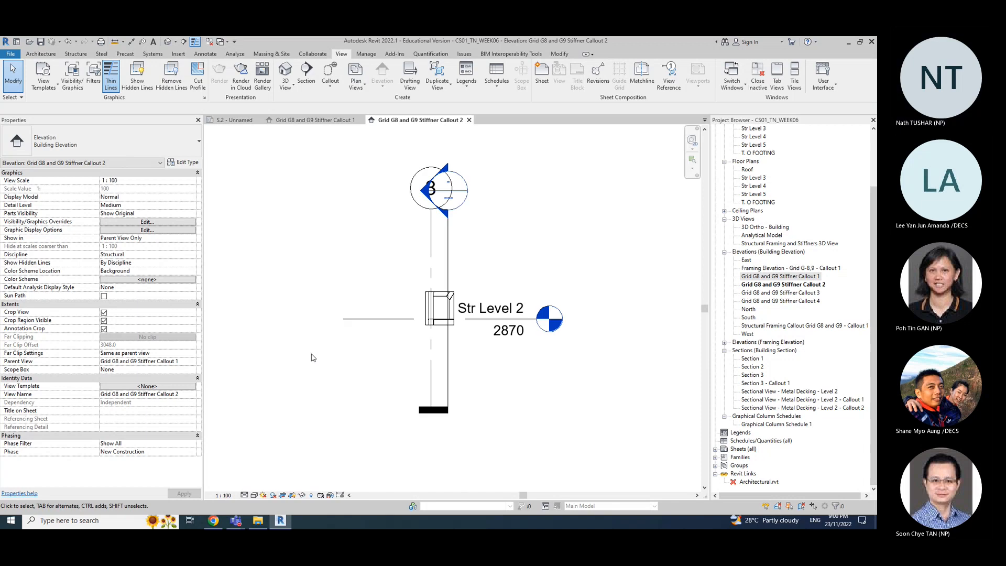
scroll(447, 303, up, 4)
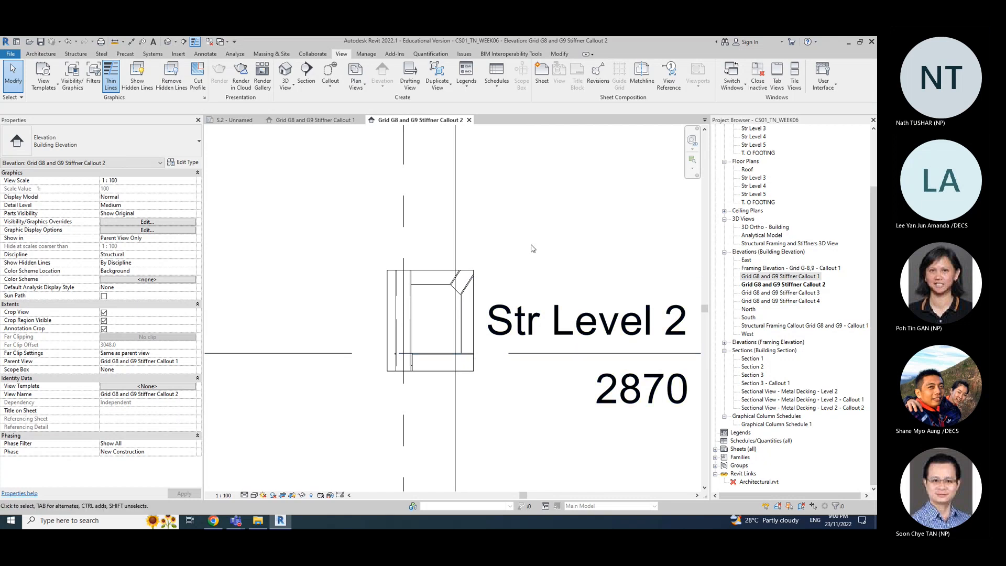
Step: Hide the section marker overlapping the grid 8 bubble in the Stiffner Callout 2 view
scroll(491, 291, down, 4)
middle_drag(550, 245, 485, 242)
right_click(432, 228)
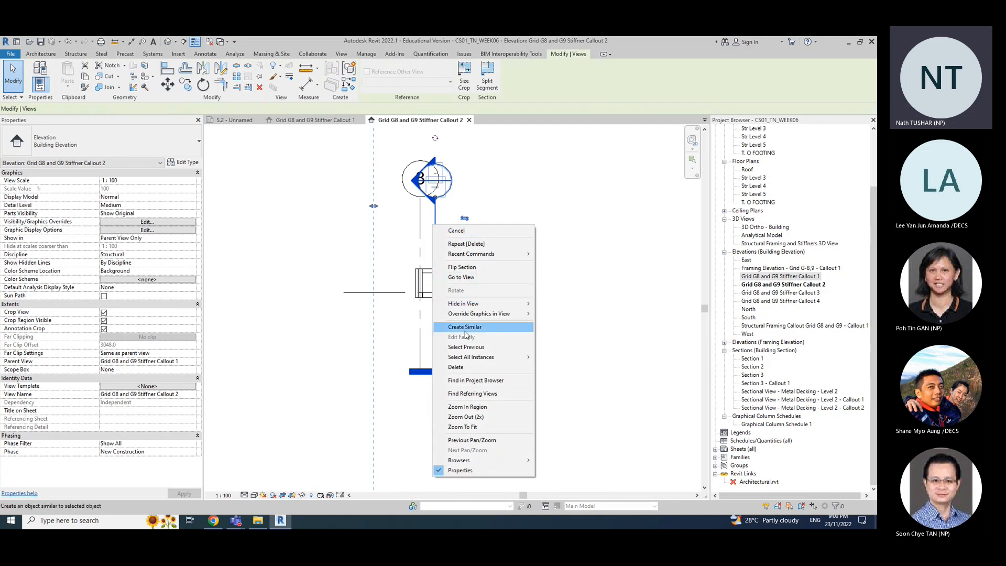
mouse_move(473, 307)
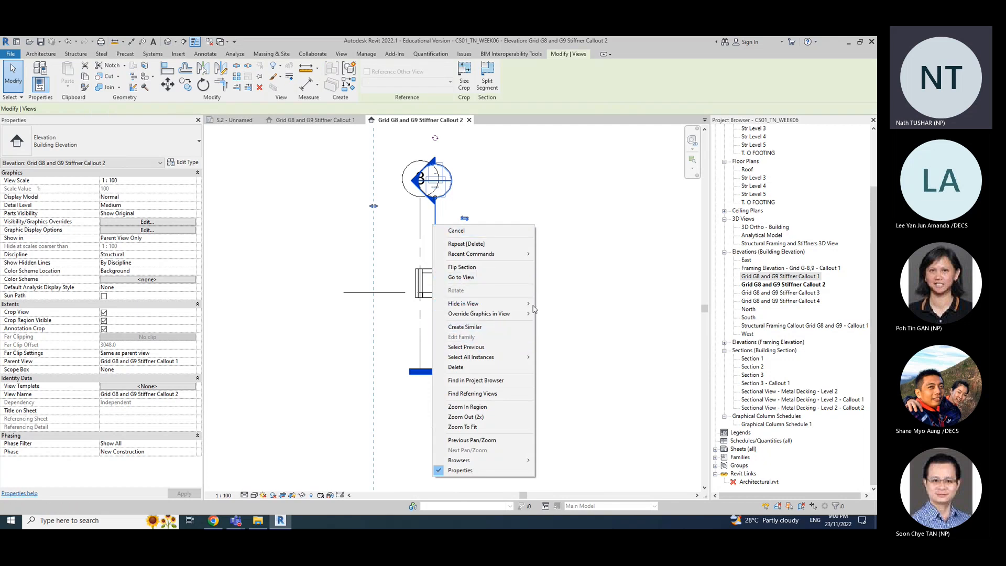
click(558, 304)
scroll(445, 281, up, 3)
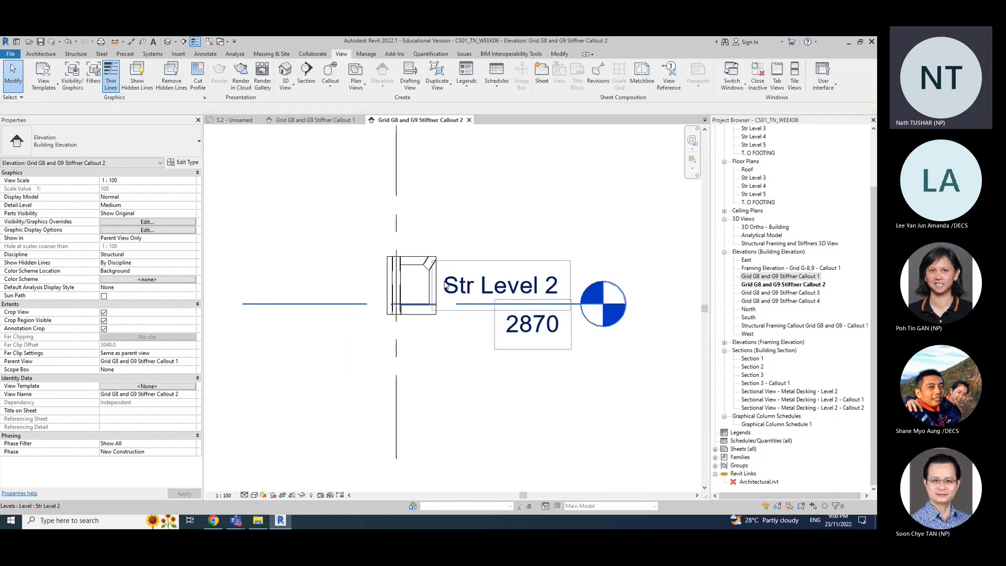
Step: Enlarge the Stiffner Callout 2 crop region on all four sides around the gusset joint, and close the view
click(430, 258)
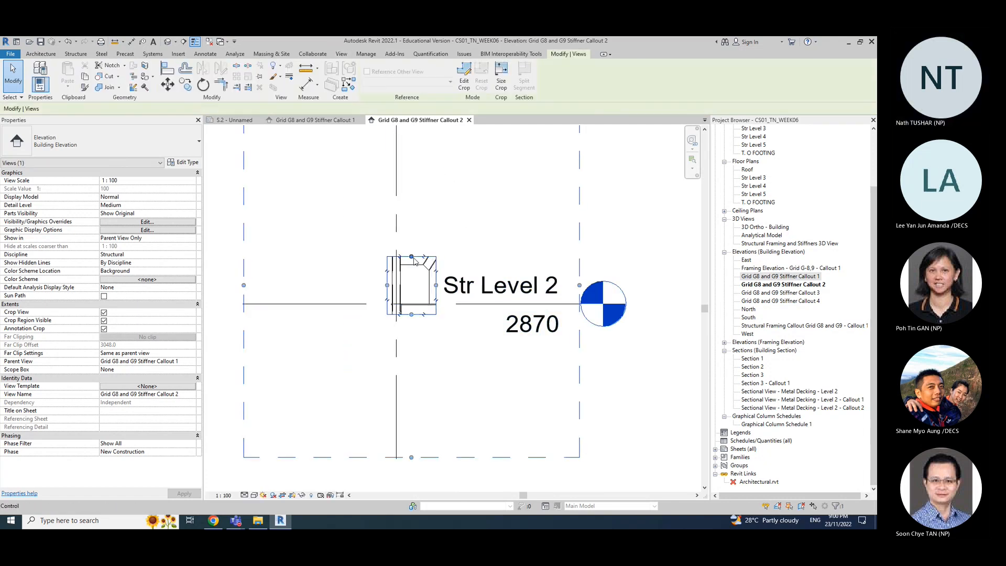
drag(412, 257, 412, 232)
drag(437, 273, 456, 274)
drag(421, 314, 420, 329)
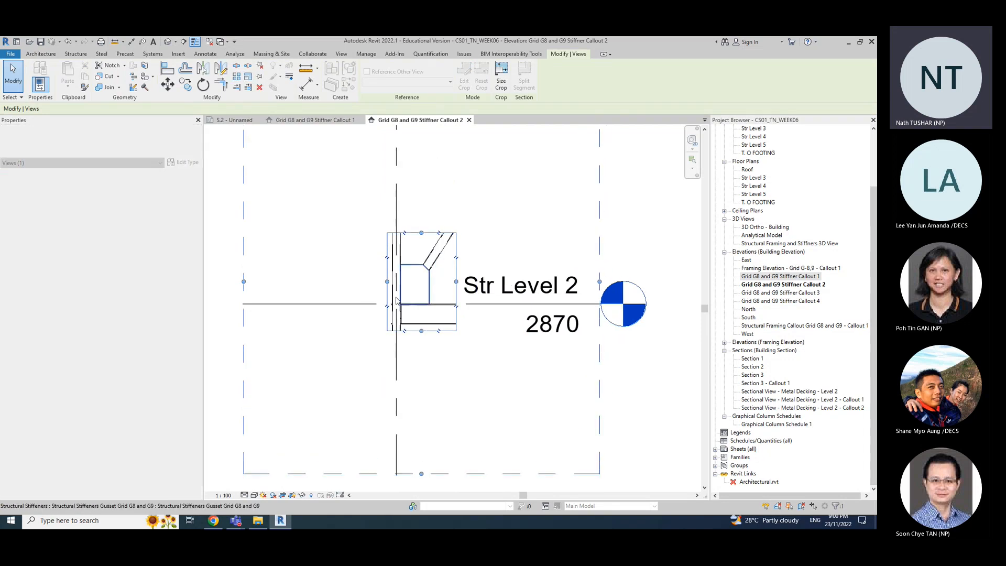
drag(388, 282, 365, 281)
click(439, 343)
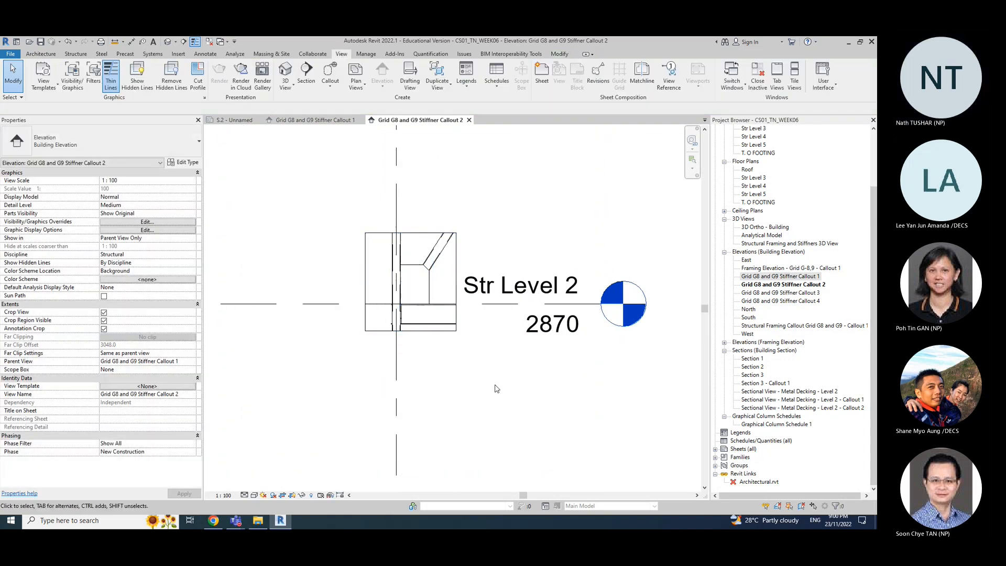
scroll(487, 382, down, 1)
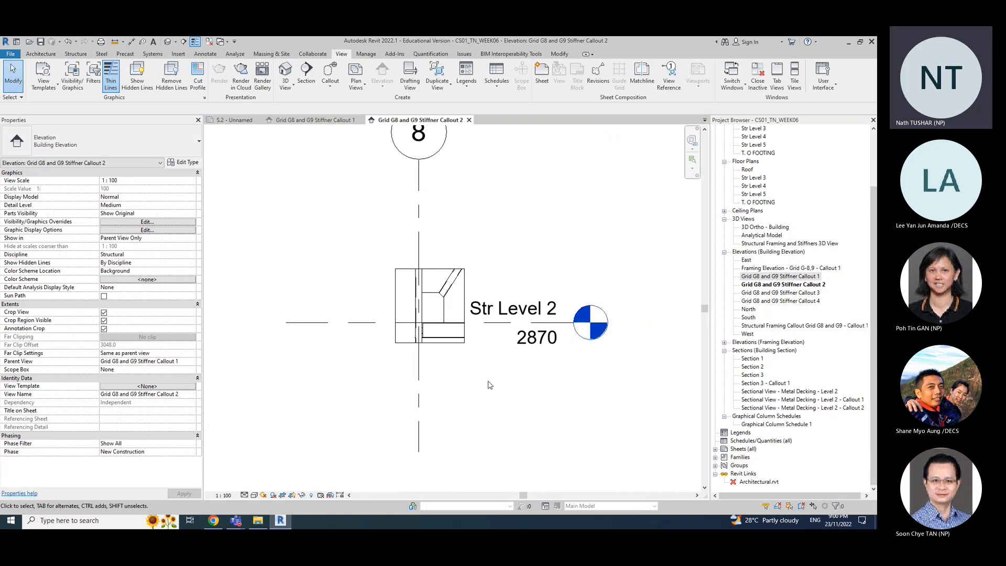
scroll(490, 385, down, 1)
scroll(440, 386, down, 1)
scroll(515, 400, down, 1)
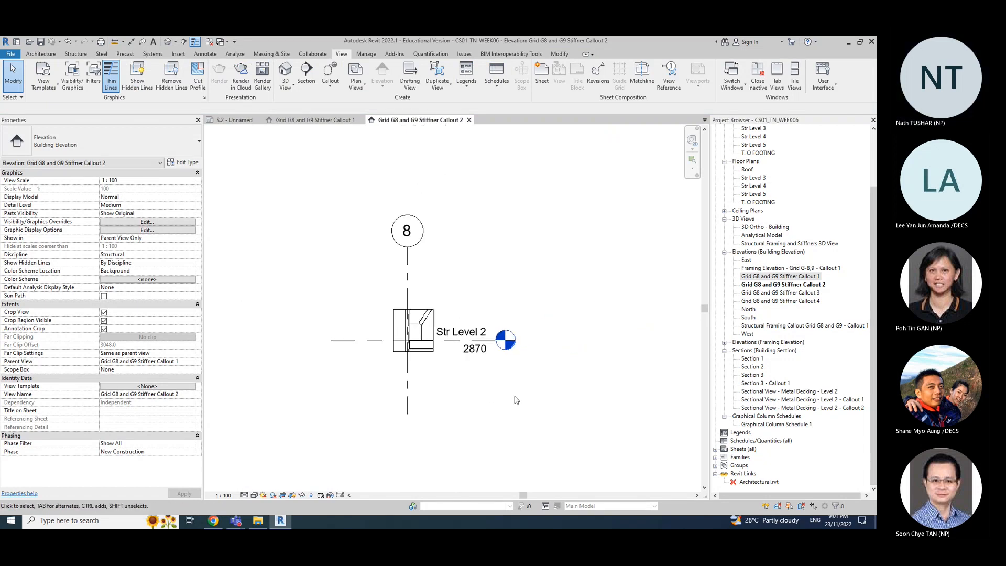
middle_drag(581, 346, 552, 332)
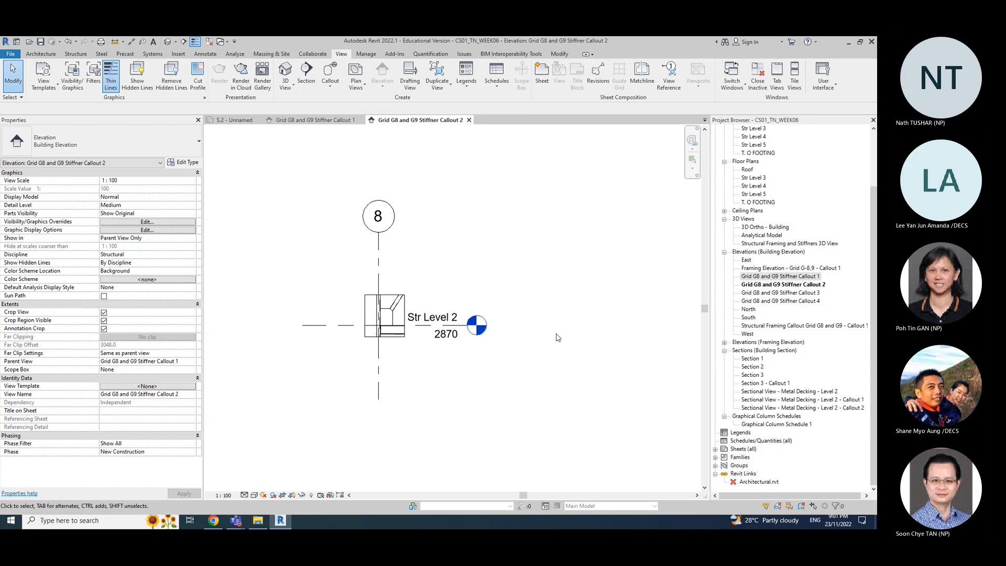
click(470, 120)
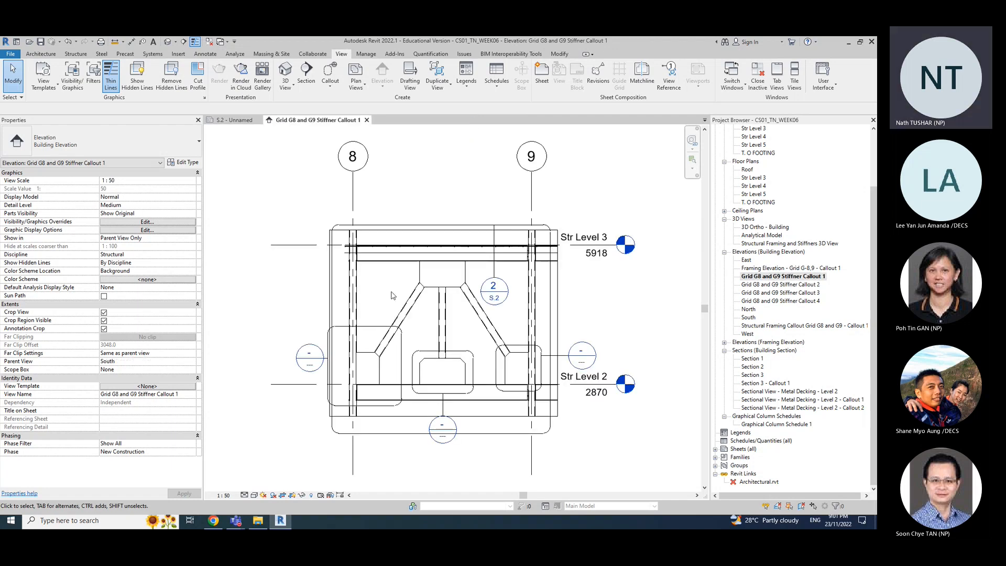
Step: Place the Grid G8 and G9 Stiffner Callout 2 elevation on sheet S.2, to the right of the 3D view
scroll(610, 343, down, 3)
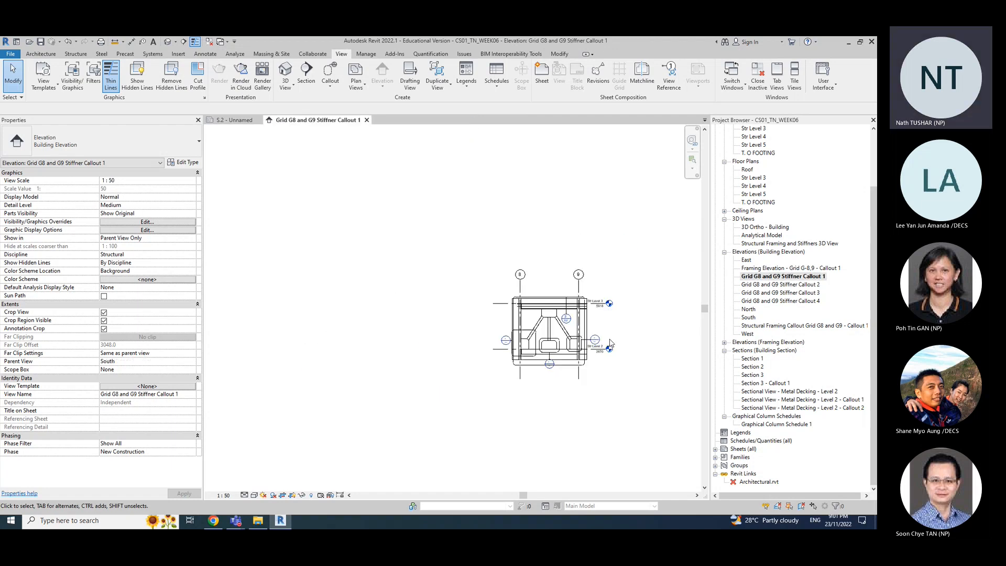
click(234, 120)
double_click(797, 285)
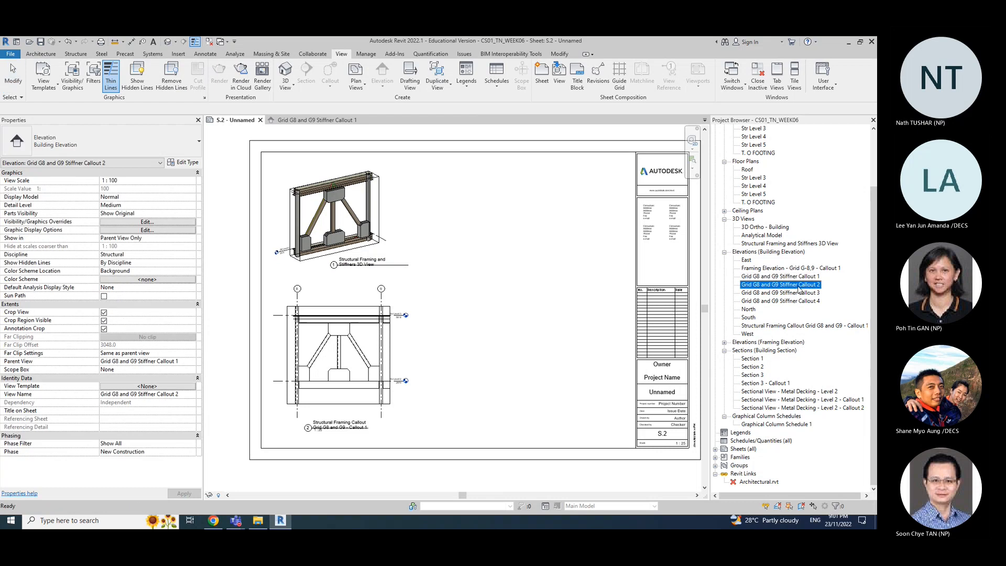
click(470, 121)
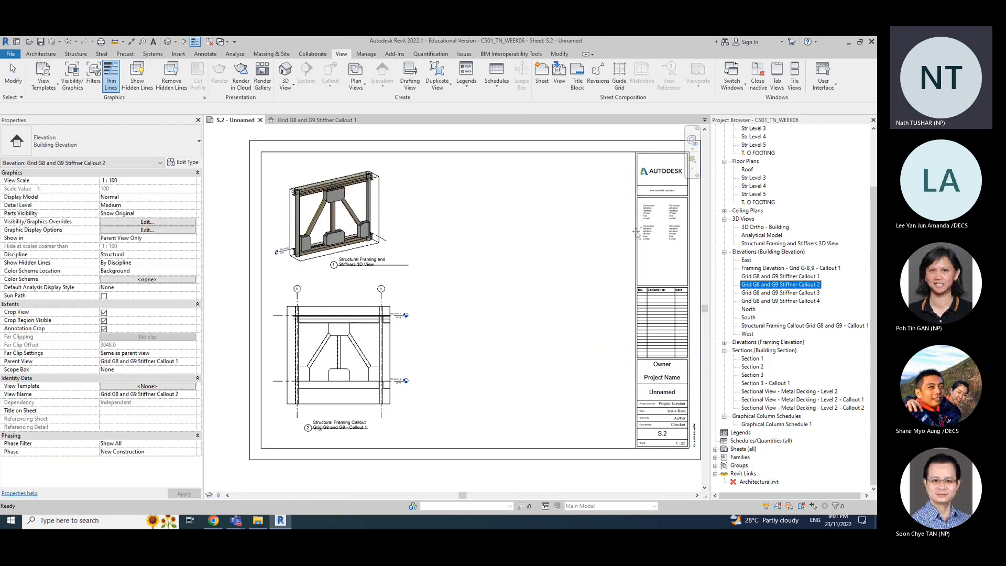
click(478, 197)
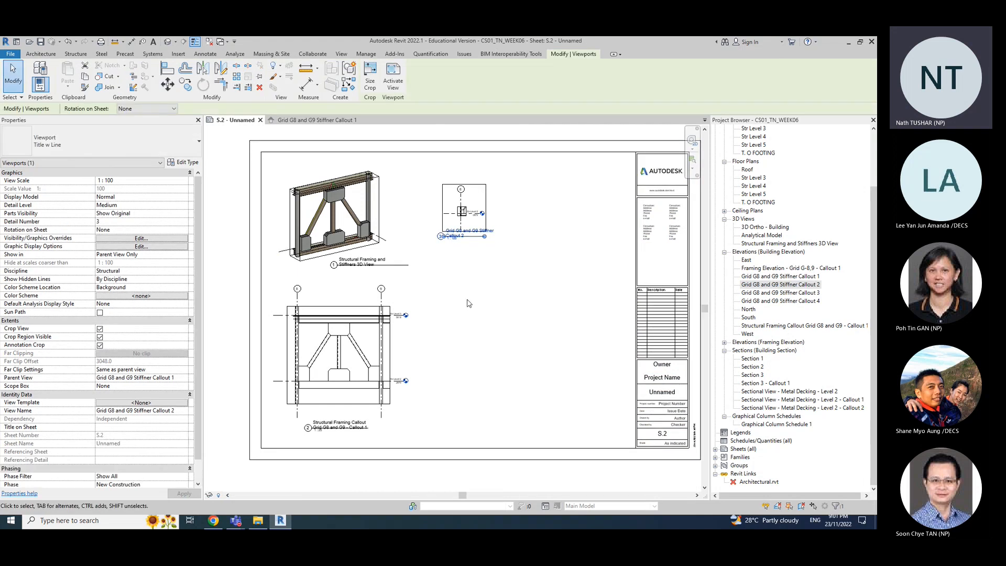
Step: Set the Stiffner Callout 2 viewport's scale to 1:20 and move it inside the sheet border, beside the 3D view
click(176, 181)
click(184, 181)
click(128, 203)
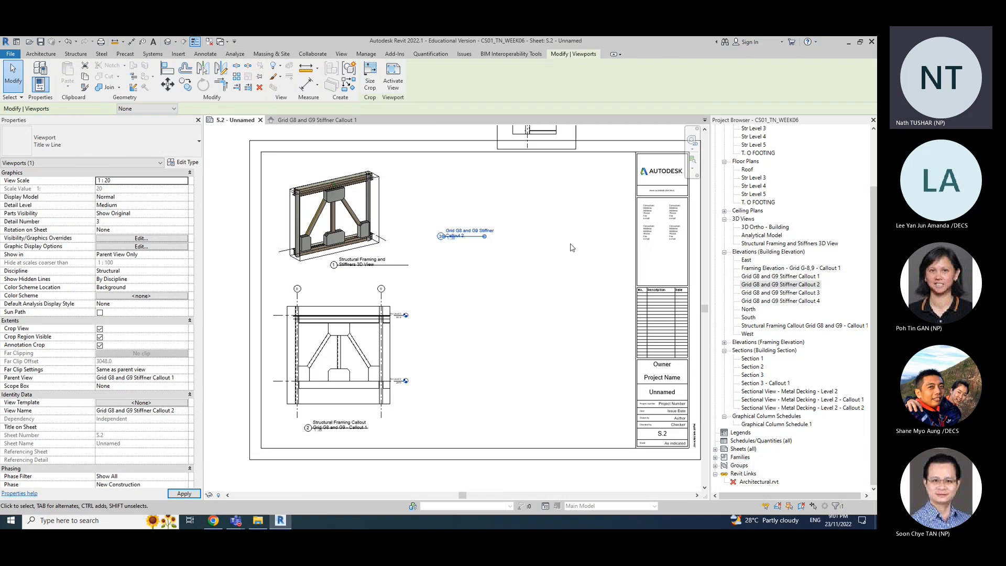
drag(566, 162, 513, 247)
click(539, 276)
Step: Move the Stiffner Callout 2 title to the right of its drawing
click(436, 331)
drag(436, 331, 559, 194)
click(543, 268)
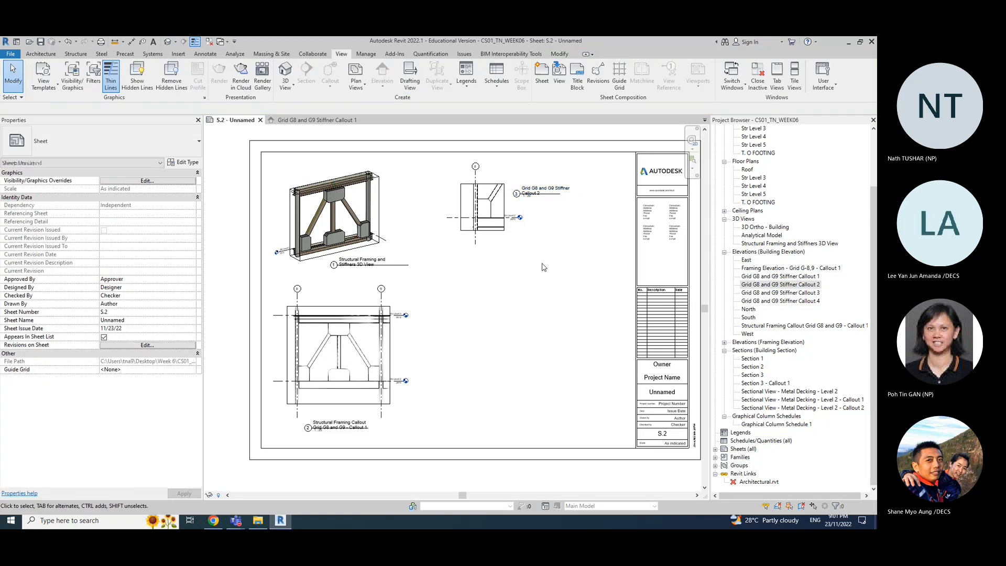
Step: Enlarge the crop region of the Grid G8 and G9 Stiffner Callout 3 view on all four sides around the joint, and close the view
double_click(802, 293)
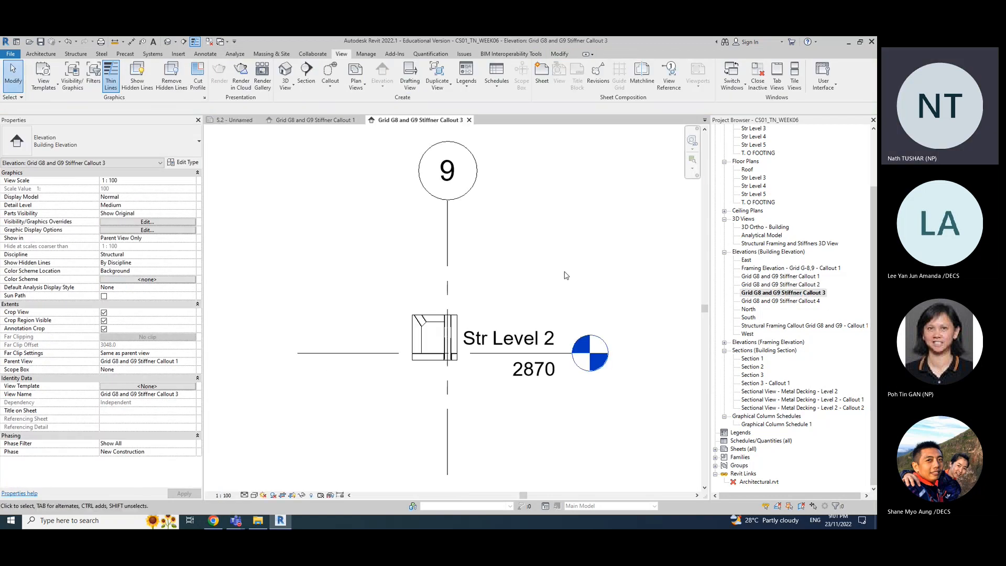
click(428, 317)
mouse_move(457, 334)
mouse_down()
mouse_move(470, 335)
mouse_move(391, 335)
mouse_move(431, 284)
mouse_up()
mouse_move(430, 360)
mouse_down()
mouse_move(431, 392)
mouse_move(430, 376)
mouse_up()
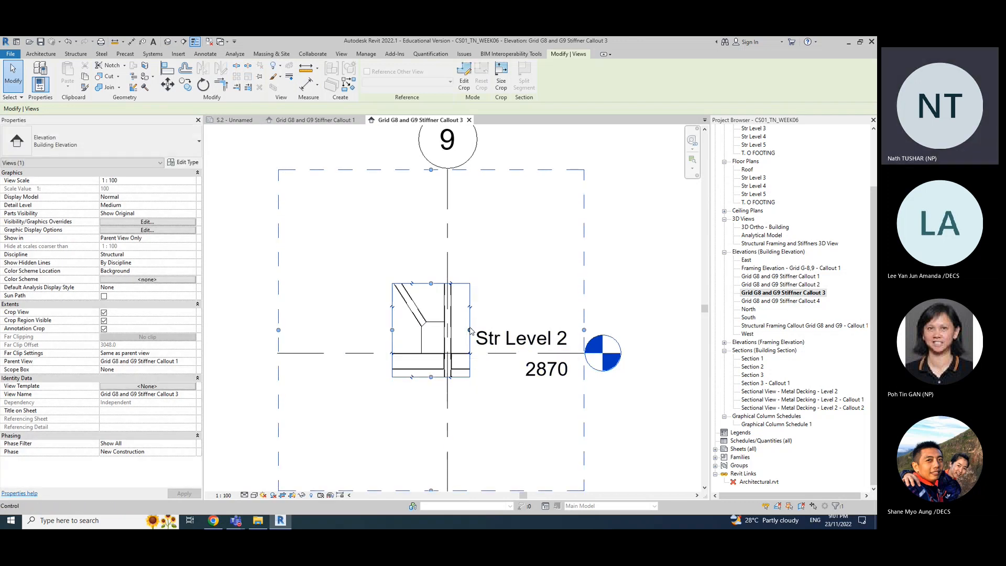
drag(469, 331, 463, 330)
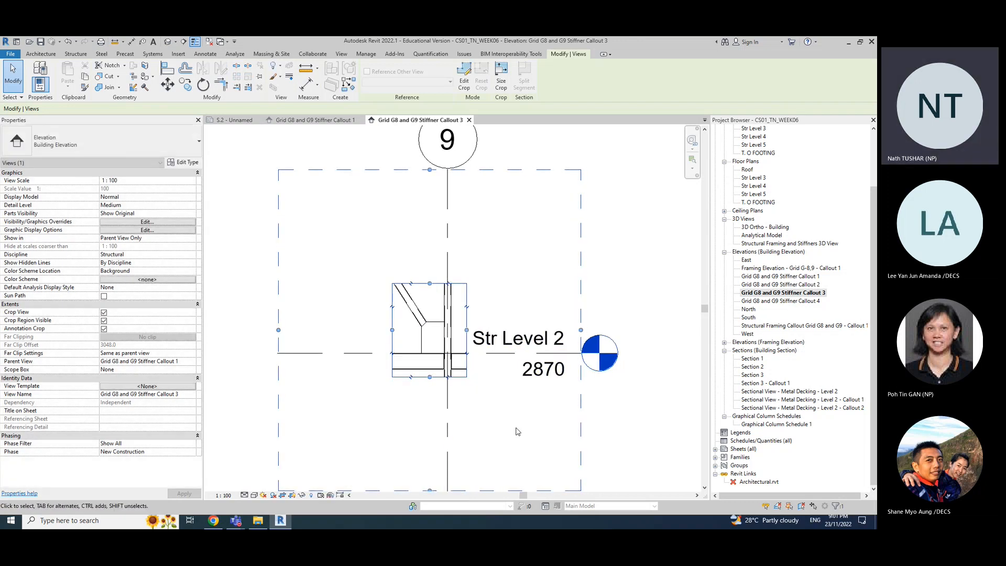
key(Escape)
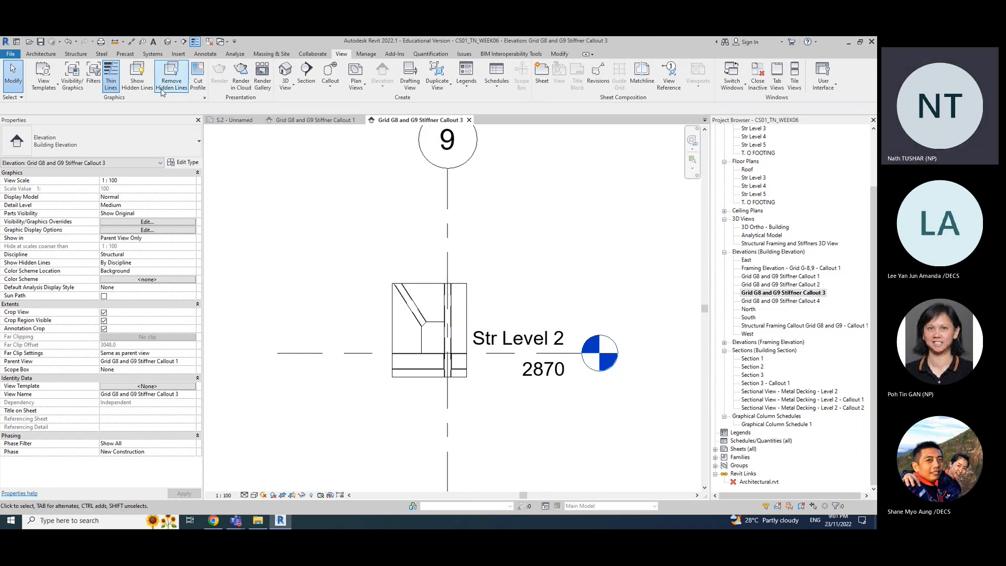
scroll(663, 343, down, 2)
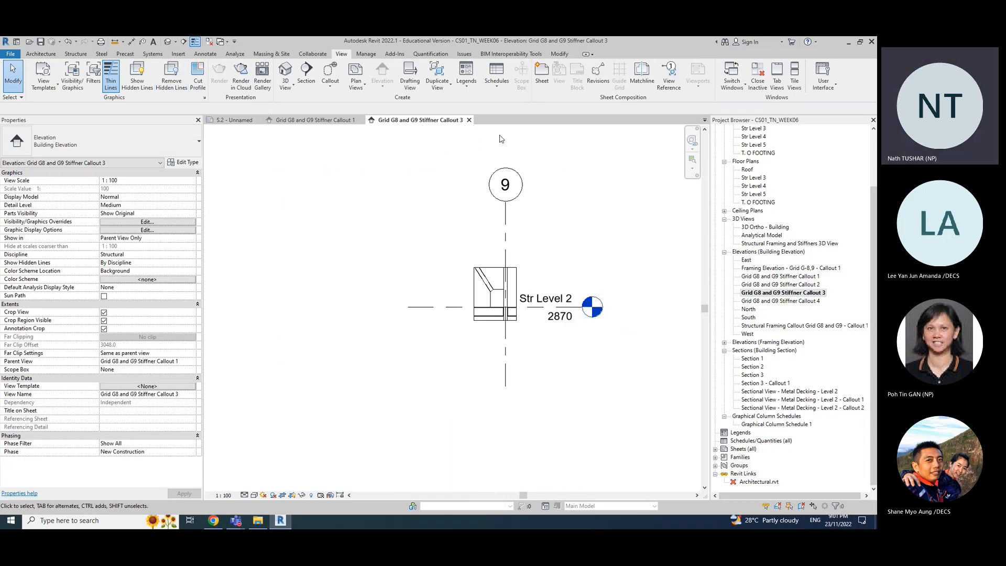
click(468, 121)
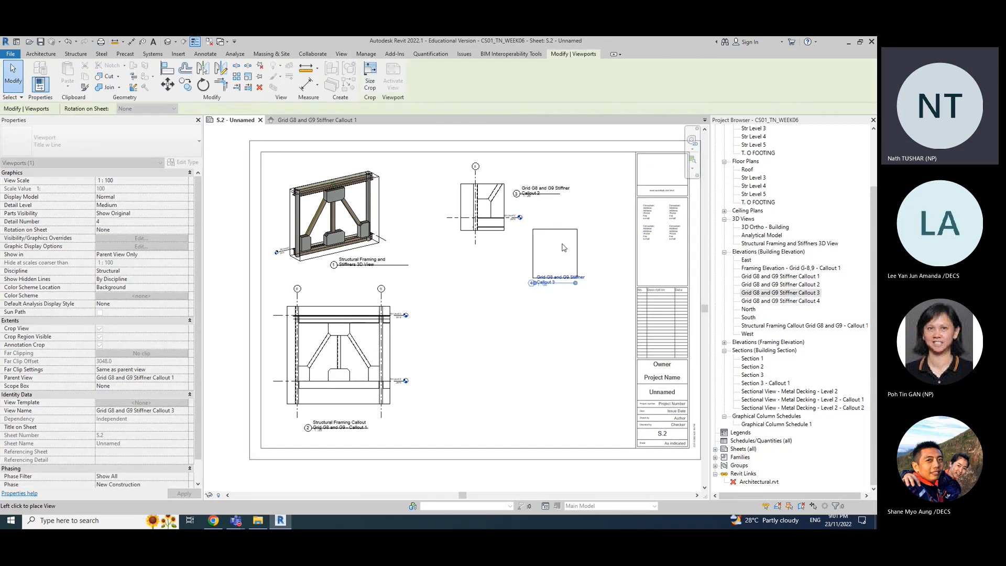
Step: Place the Grid G8 and G9 Stiffner Callout 3 elevation on sheet S.2 at 1:20, inside the border and lower right of Callout 2
click(573, 249)
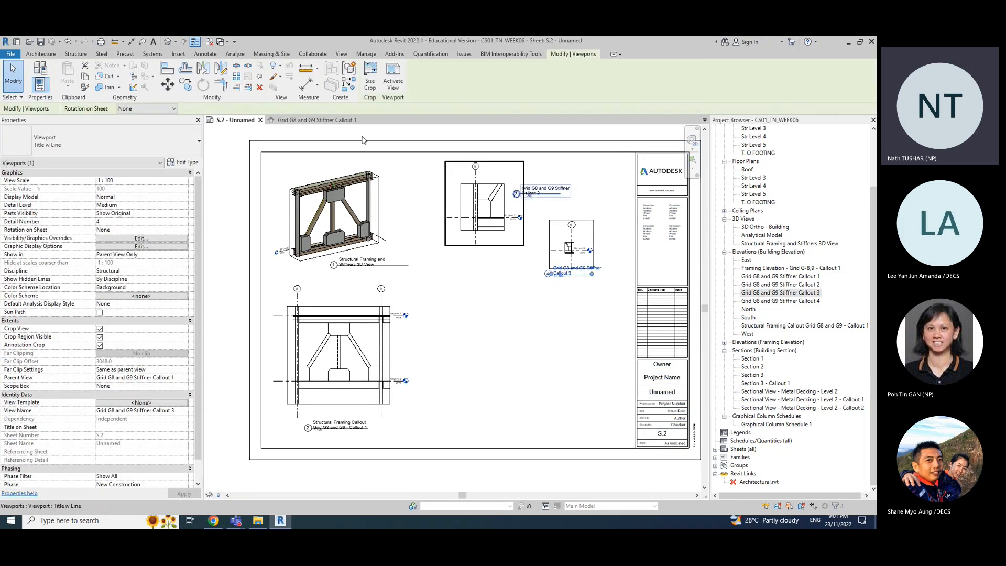
click(183, 182)
click(105, 202)
drag(624, 190, 566, 296)
click(597, 357)
Step: Move the Stiffner Callout 3 title to the left of its drawing
click(526, 376)
drag(525, 376, 527, 267)
click(562, 336)
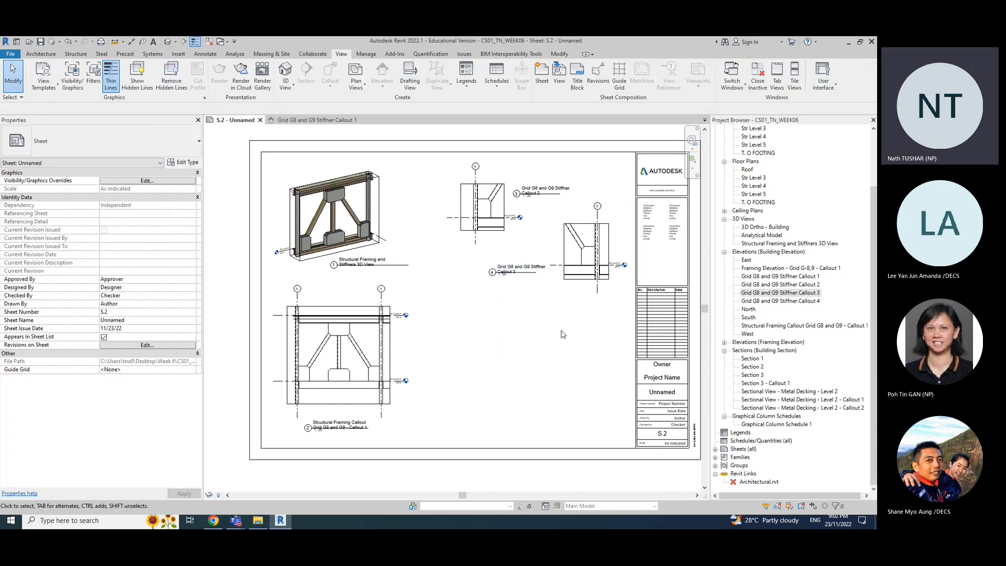
click(801, 300)
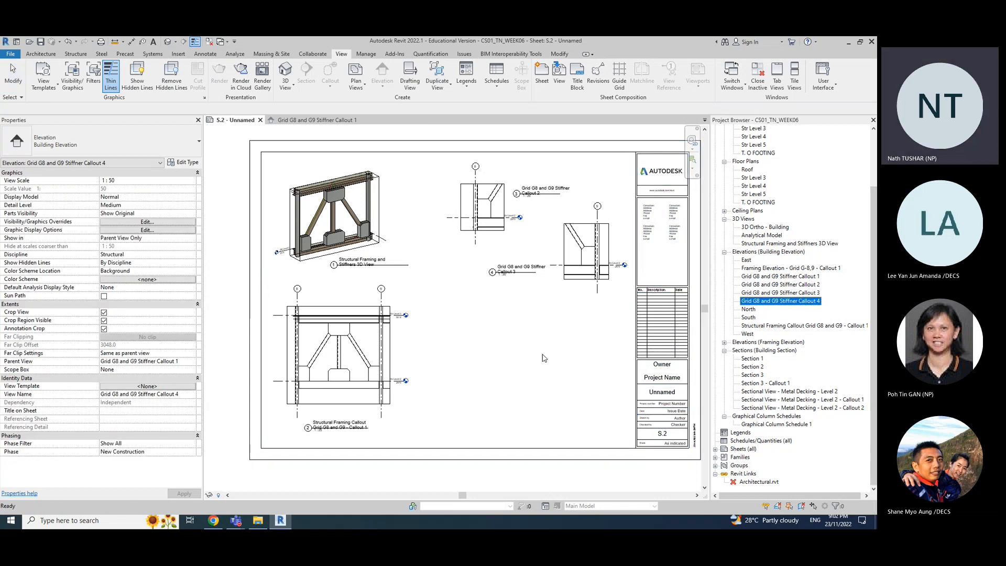
click(508, 352)
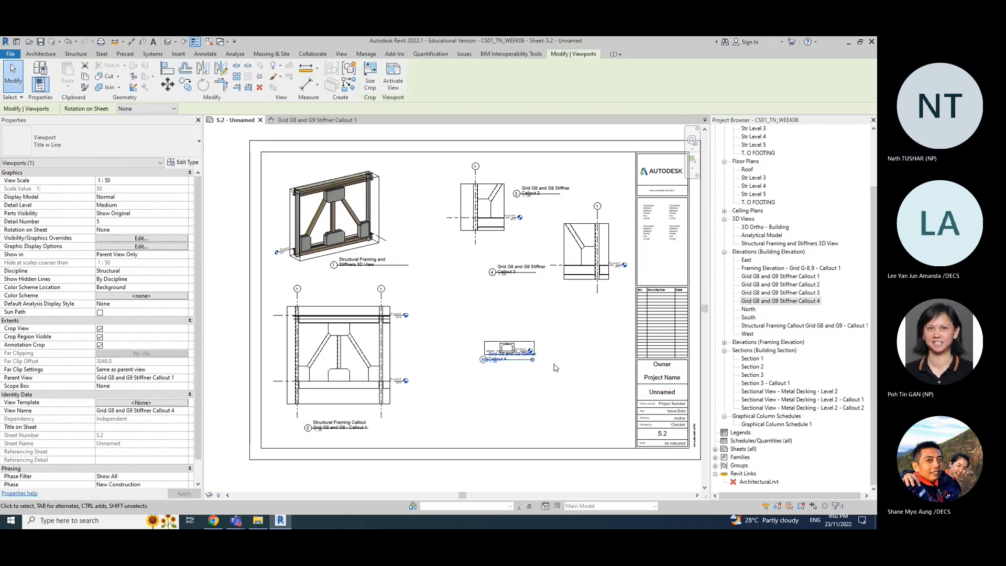
double_click(527, 349)
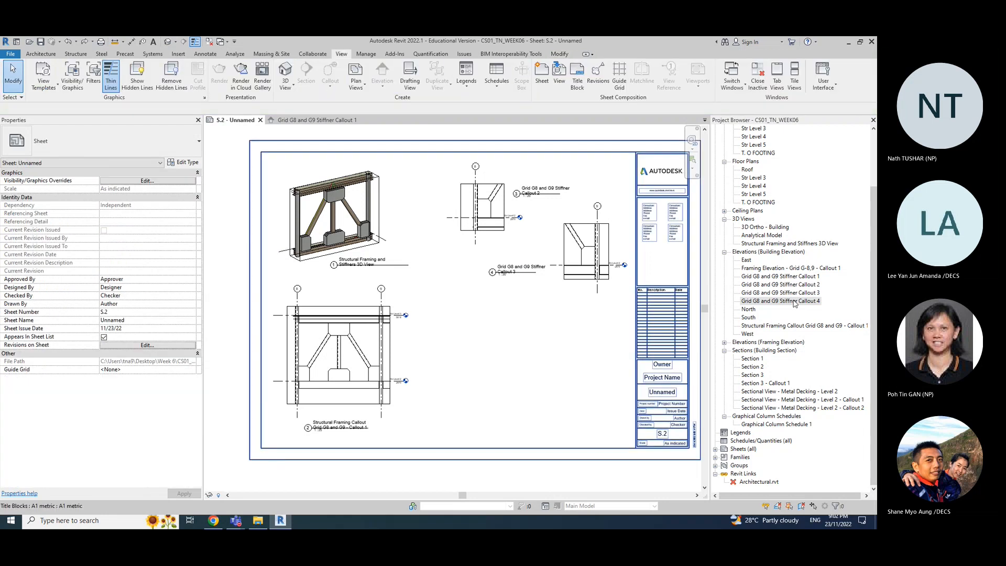
Step: Extend the Grid G8 and G9 Stiffner Callout 4 crop region upward and on both sides, trim its lower edge slightly, and close the view
click(421, 259)
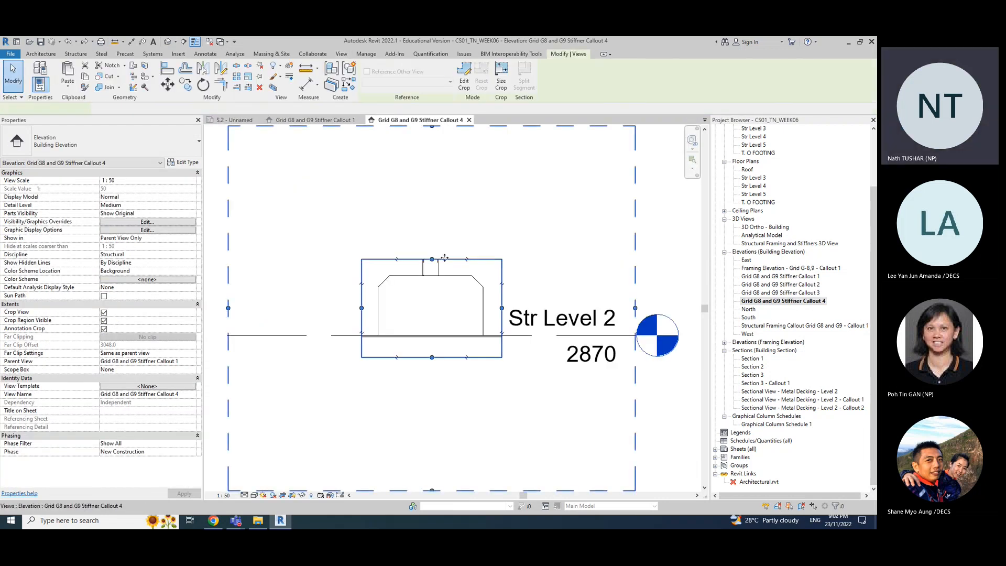
drag(432, 259, 429, 234)
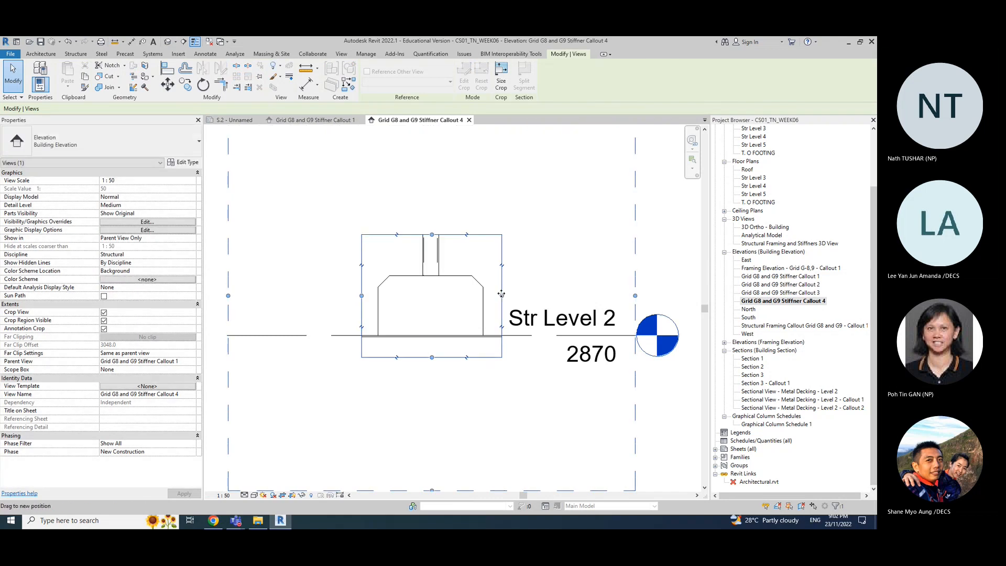
drag(502, 296, 517, 296)
drag(362, 299, 344, 297)
drag(440, 357, 439, 350)
click(443, 194)
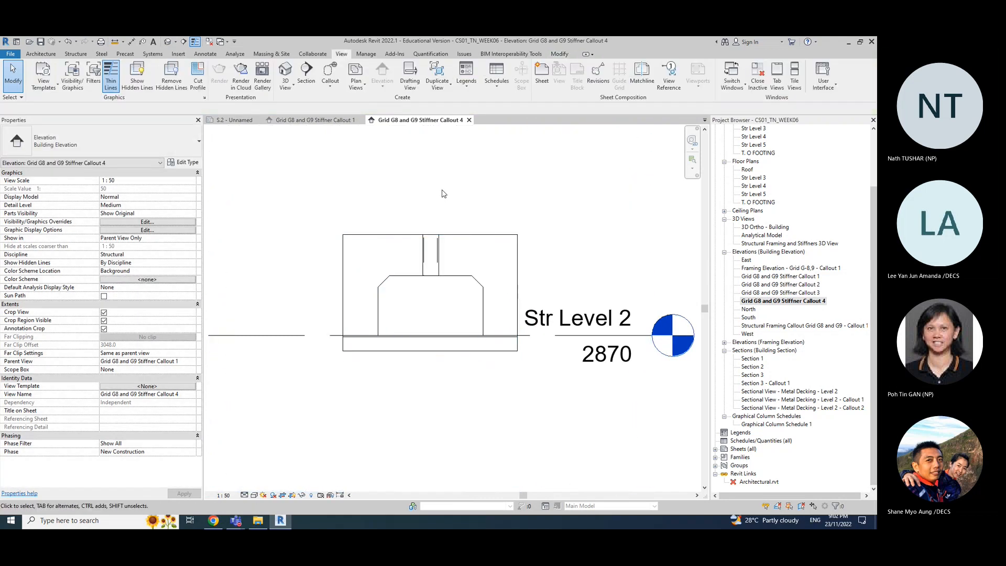
click(470, 120)
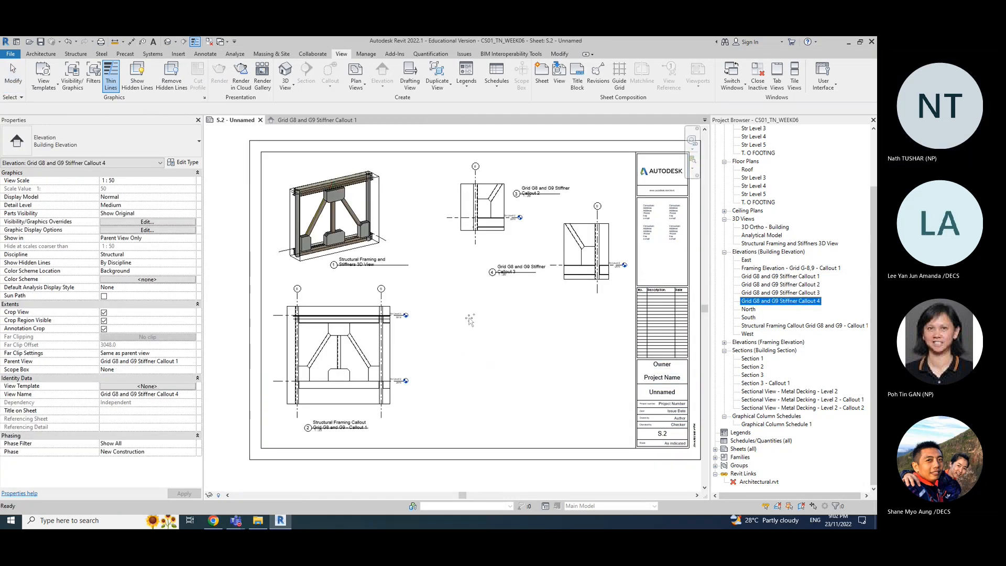
Step: Place the Stiffner Callout 4 elevation on sheet S.2, set its scale to 1:20 and position it beside the framing callout
click(503, 317)
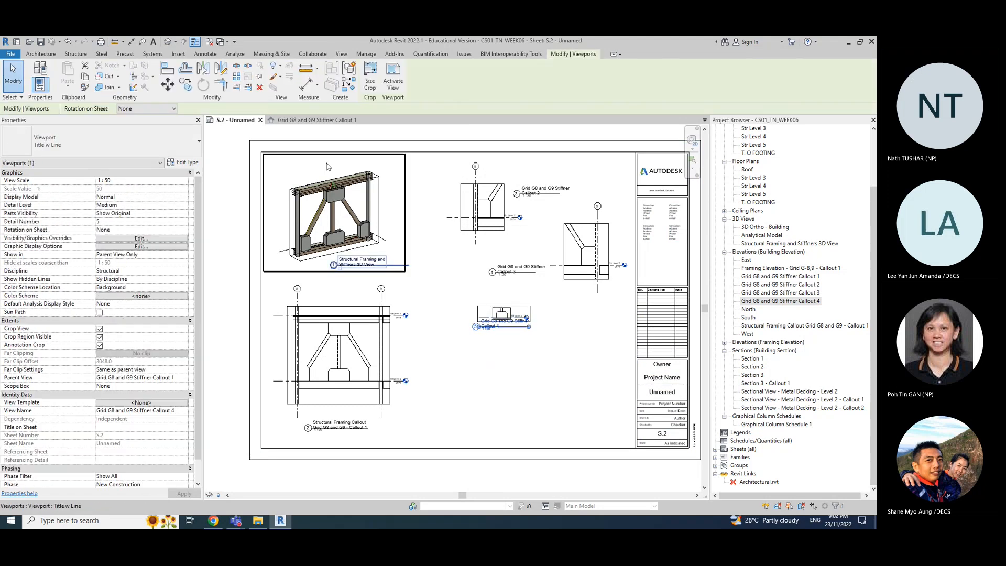
click(184, 180)
click(108, 209)
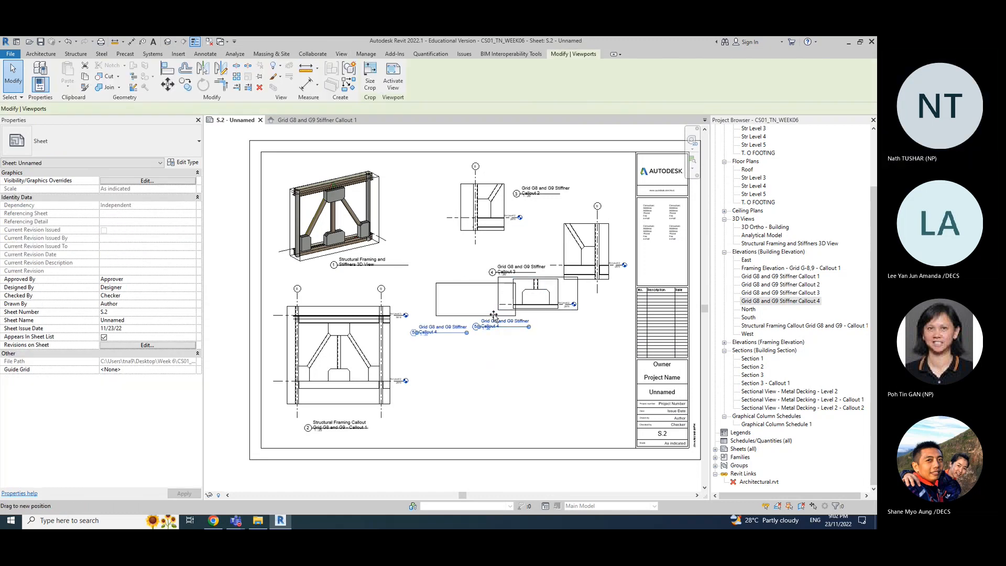
click(451, 343)
Step: Move the Stiffner Callout 4 title directly beneath its drawing
click(449, 339)
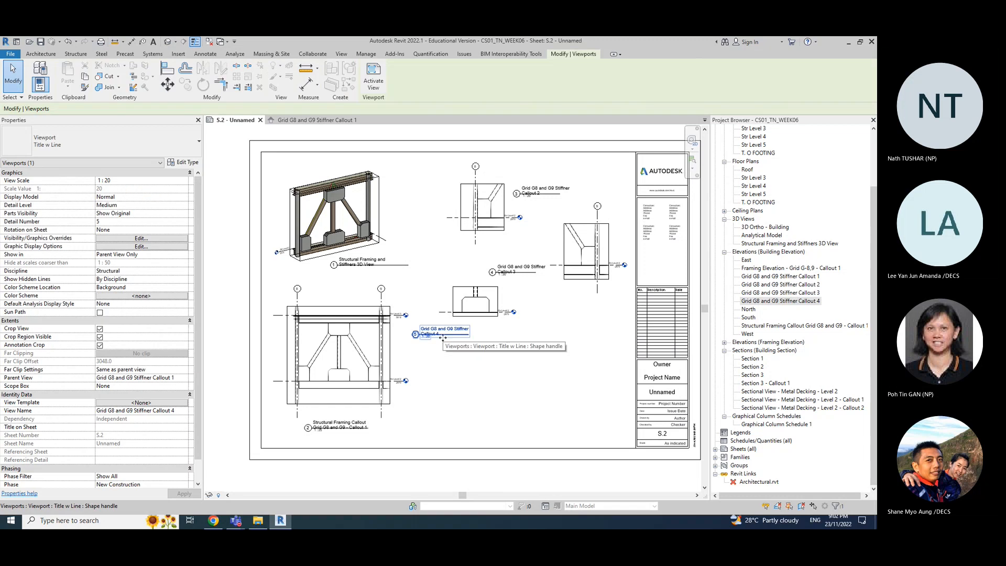
drag(444, 336, 489, 332)
click(529, 376)
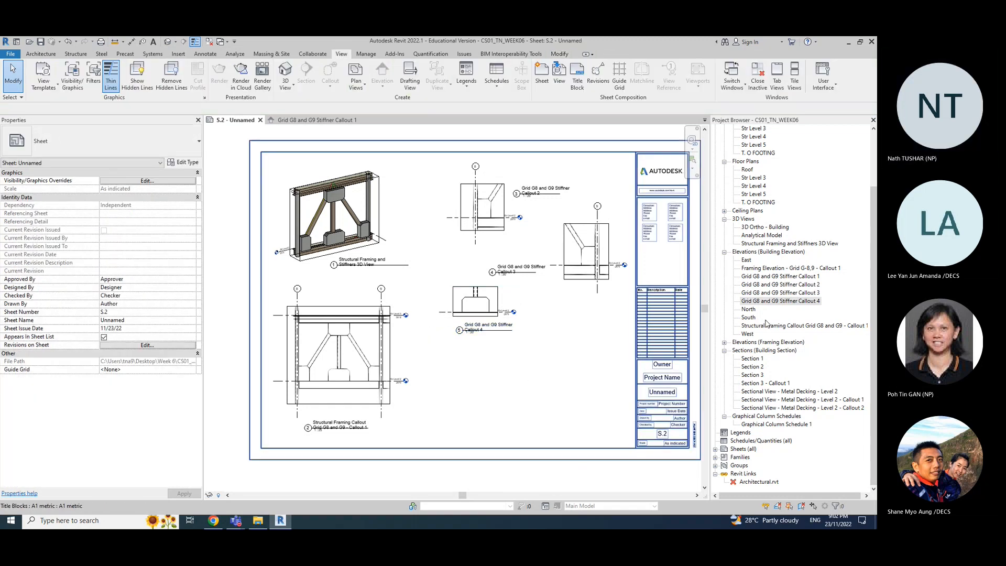
Step: Open the Grid G8 and G9 Stiffner Callout 1 view and examine its gusset plates and existing callouts
double_click(780, 268)
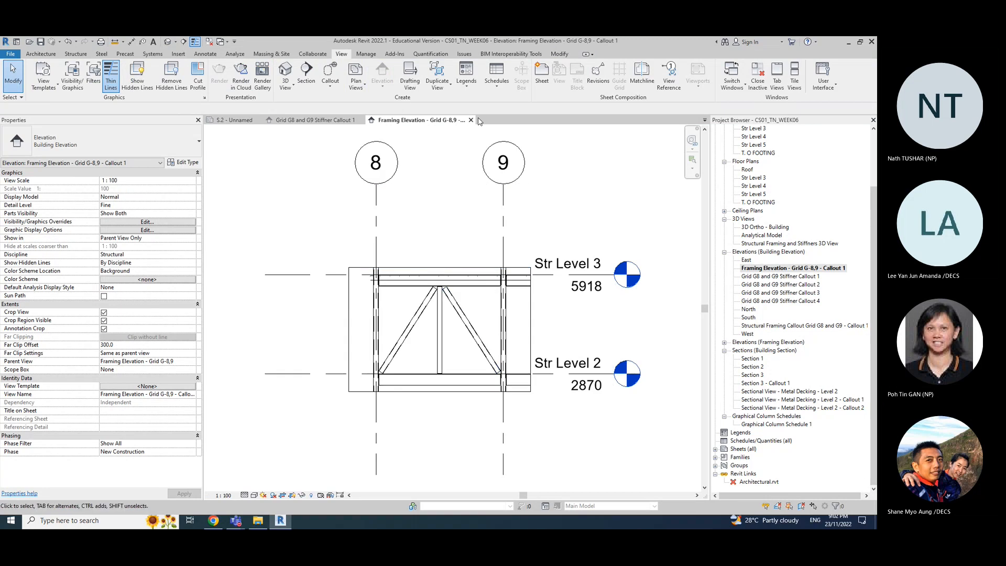
click(471, 120)
click(312, 121)
scroll(583, 315, up, 5)
scroll(579, 320, up, 3)
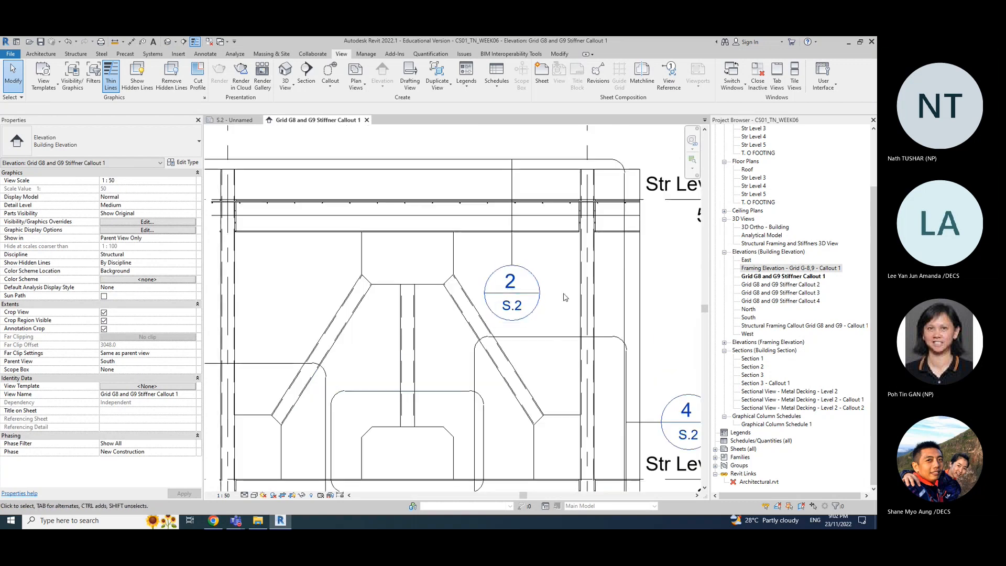
click(456, 259)
key(Escape)
scroll(415, 347, down, 4)
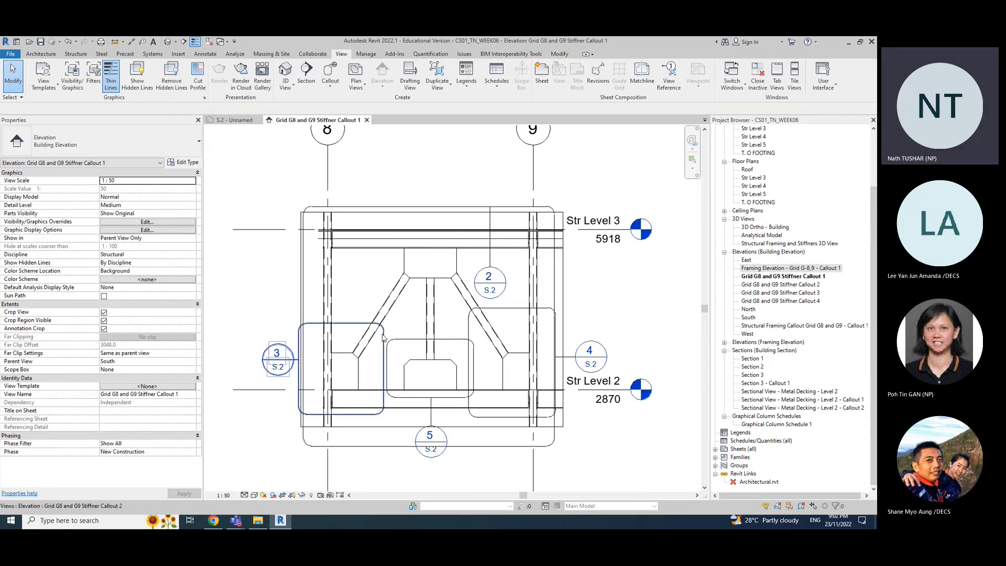
click(398, 260)
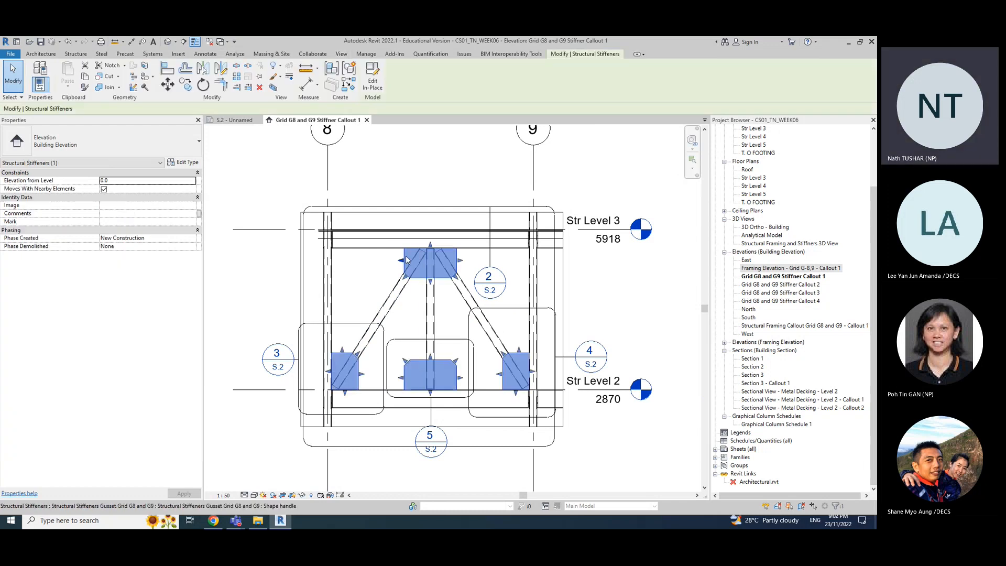
key(Escape)
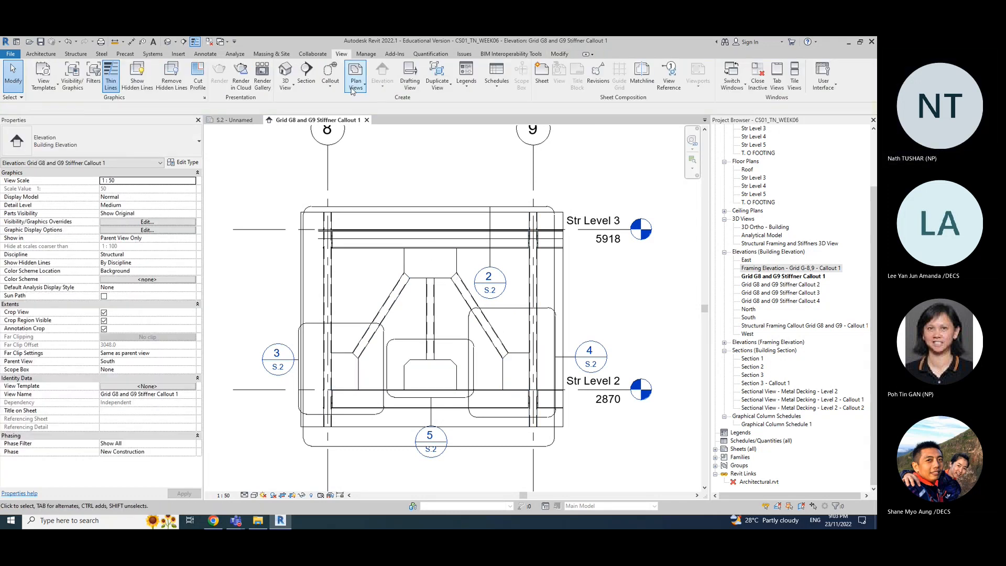
Step: Draw a rectangular callout around the upper gusset plate, just below Str Level 3 in the Stiffner Callout 1 view
click(330, 86)
click(344, 104)
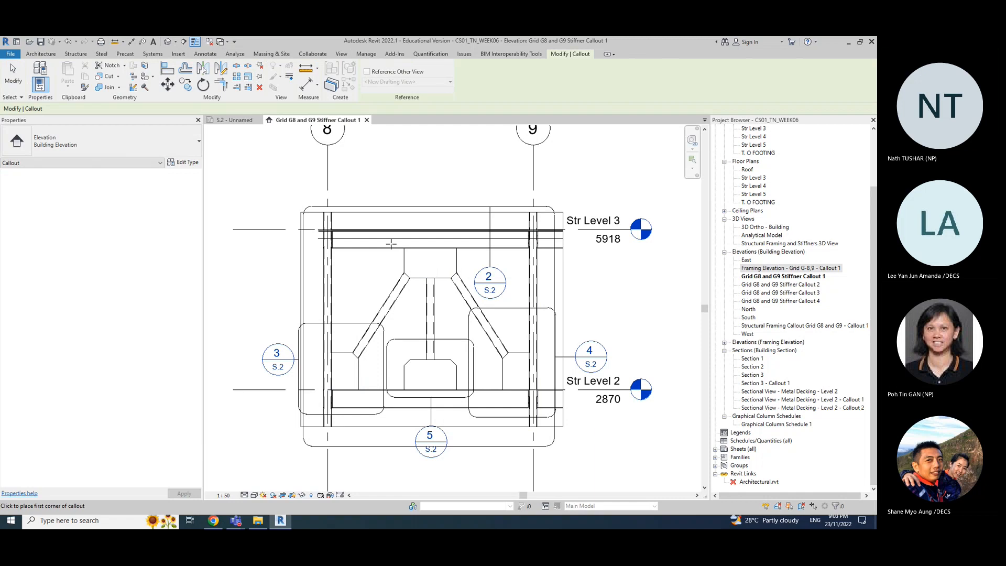
click(391, 243)
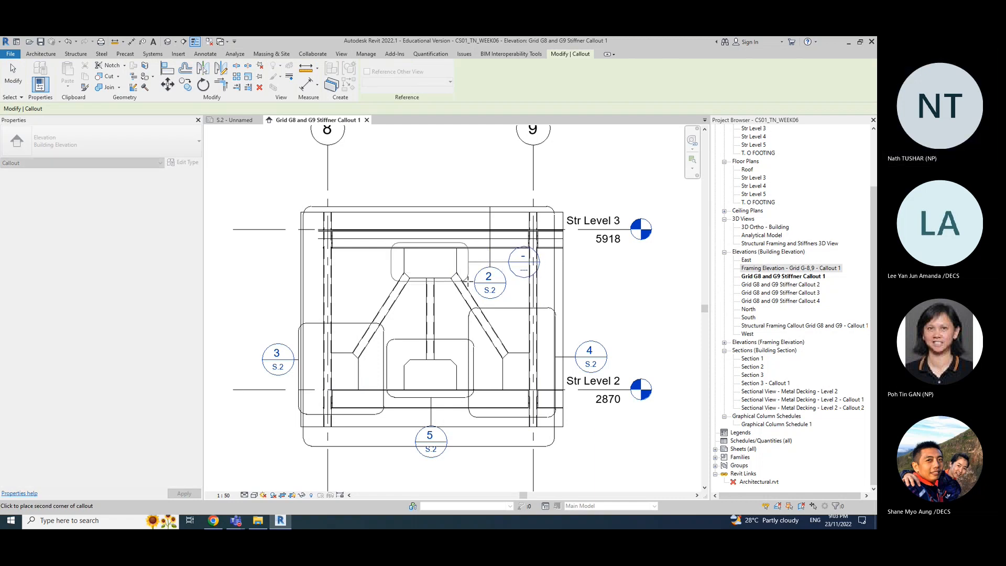
click(466, 282)
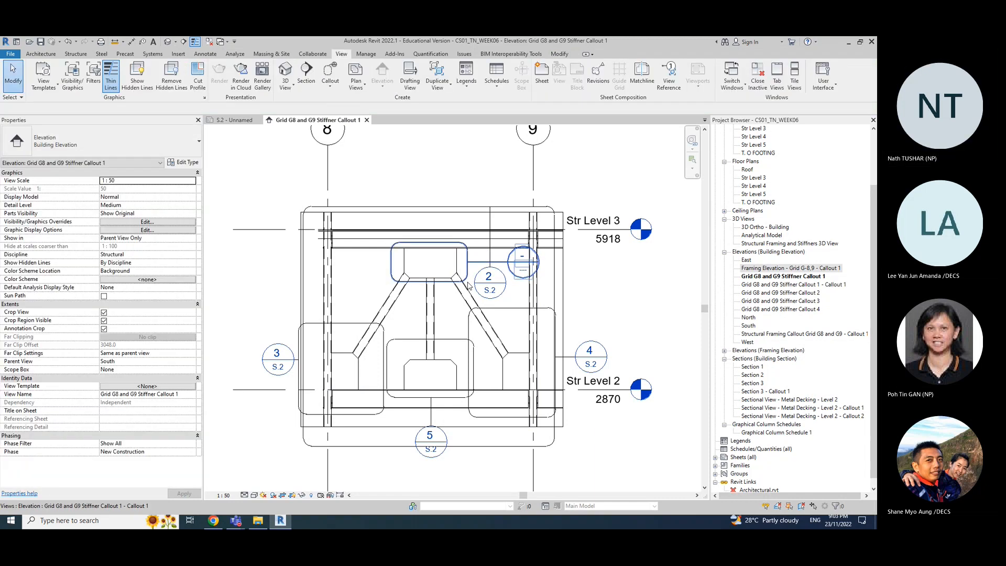
Step: Enlarge the new gusset callout view's crop region on all four sides, and close that view and its parent Stiffner Callout 1 view
double_click(522, 261)
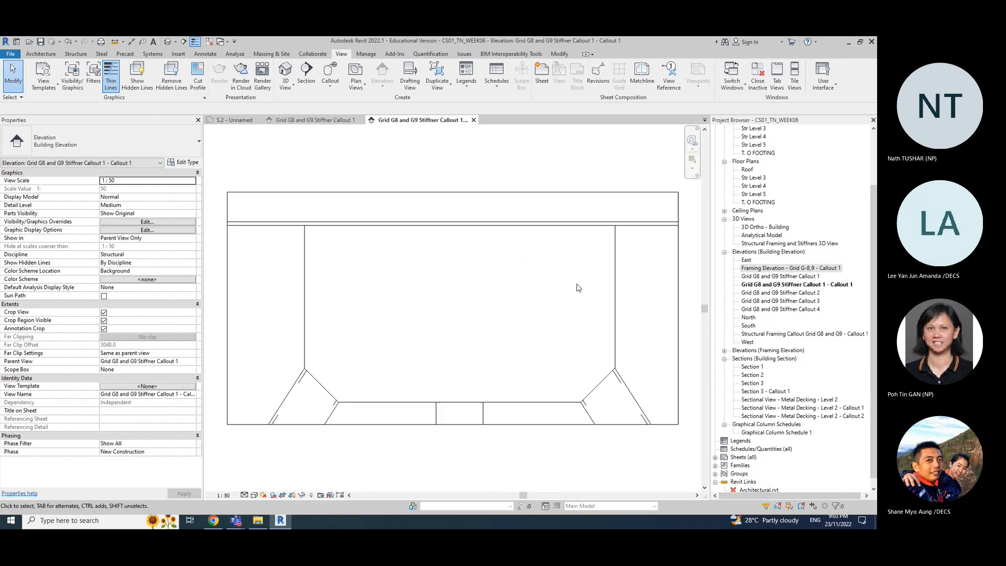
scroll(471, 368, down, 3)
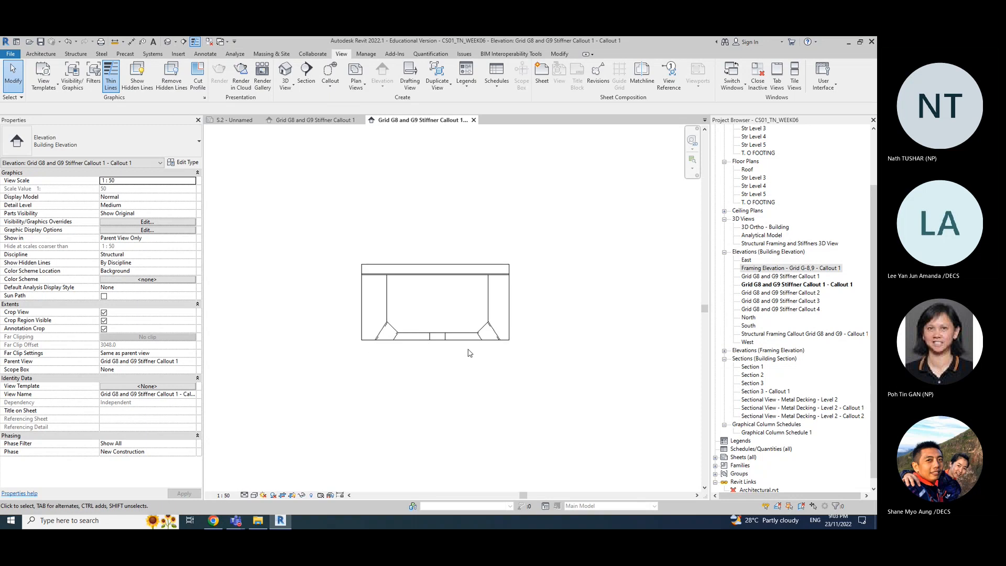
click(438, 342)
drag(435, 341, 435, 362)
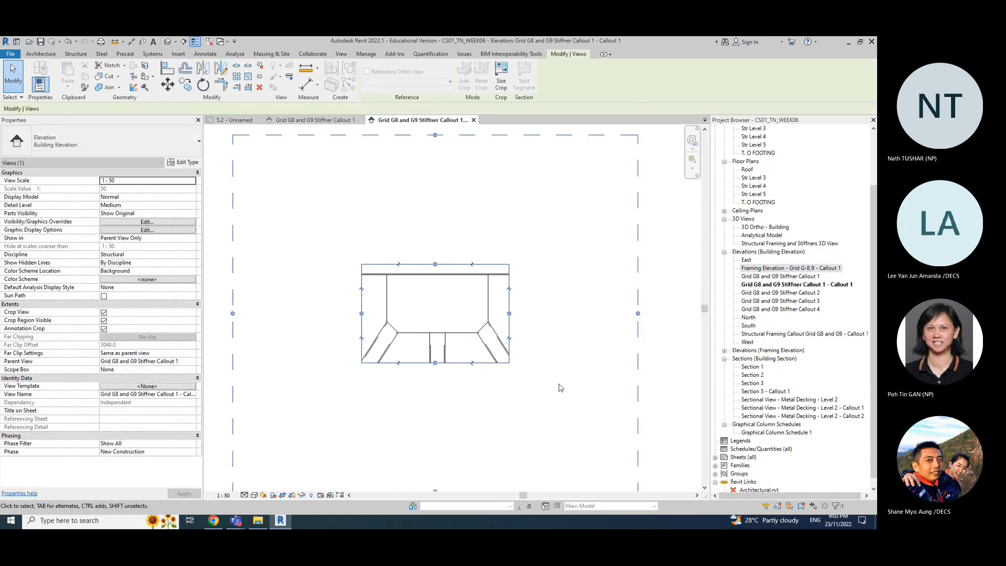
mouse_move(509, 313)
mouse_down()
mouse_move(531, 312)
mouse_move(523, 314)
mouse_up()
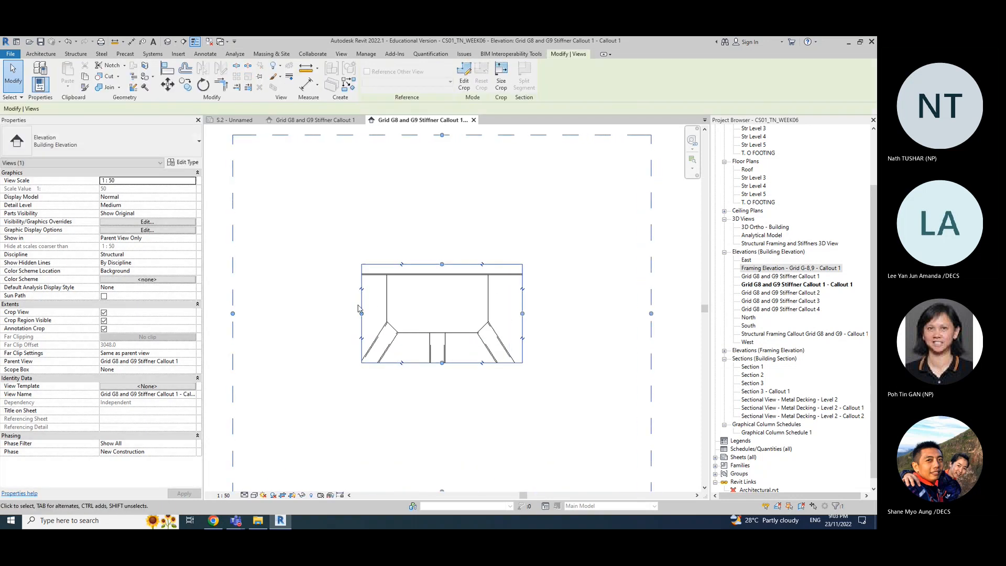
drag(364, 318, 346, 318)
click(581, 325)
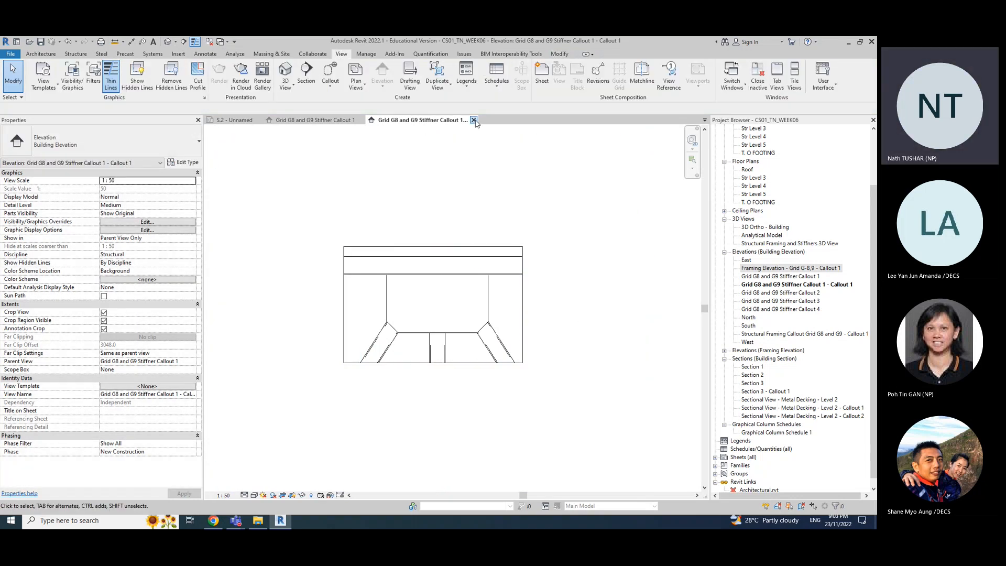
click(473, 121)
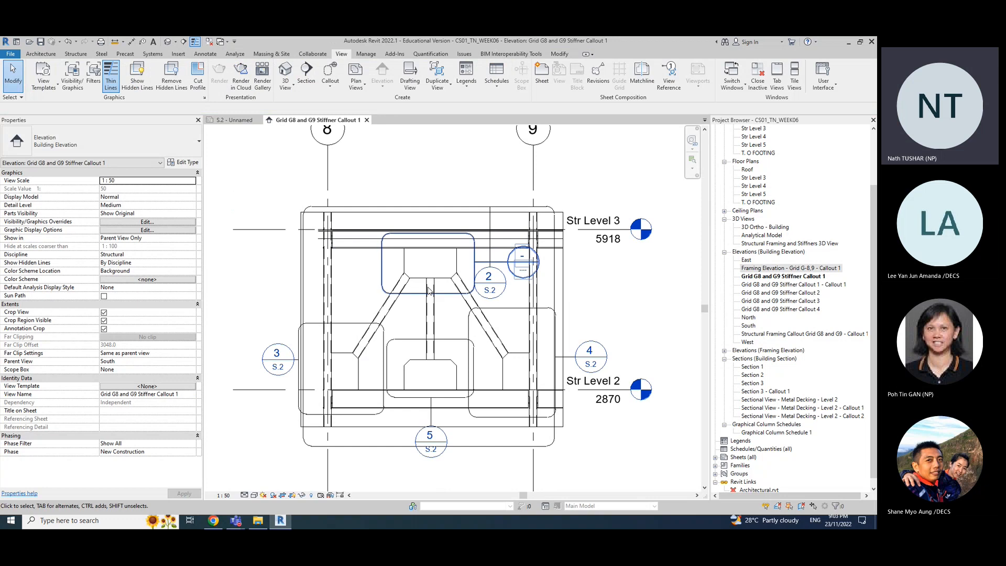
click(366, 120)
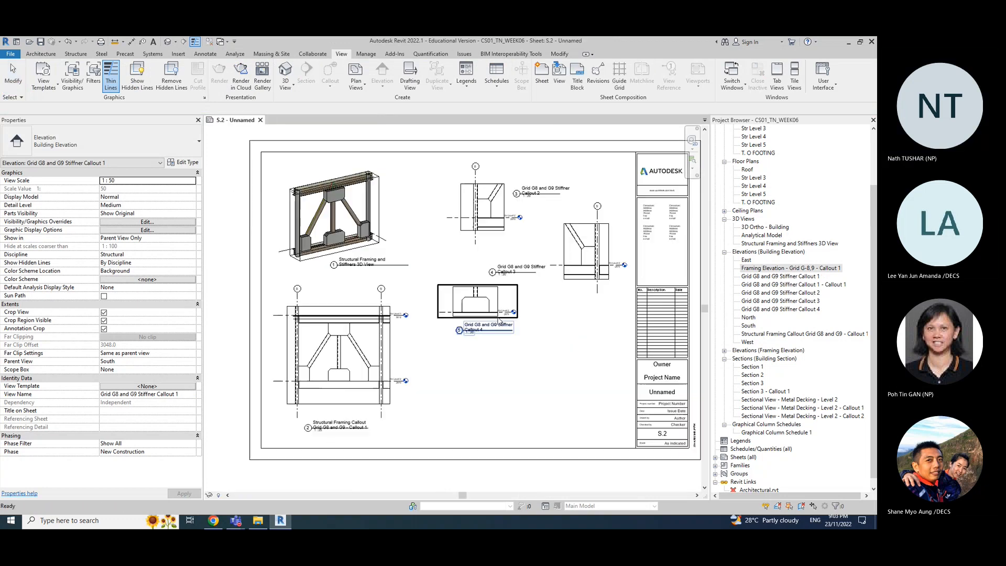
Step: Place the Grid G8 and G9 Stiffner Callout 1 - Callout 1 elevation on sheet S.2 at 1:20, directly below Callout 3
click(814, 285)
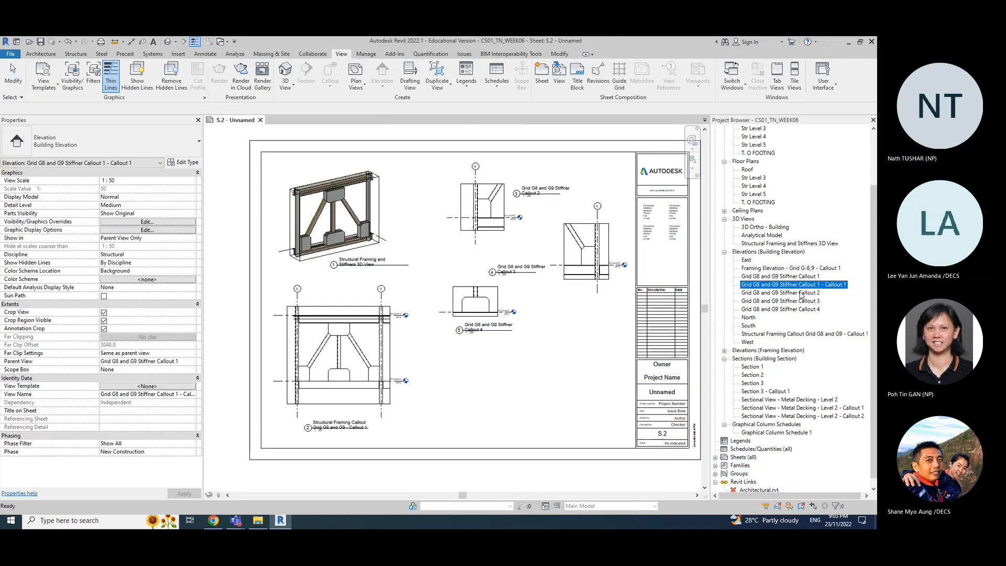
drag(529, 367, 525, 383)
click(526, 360)
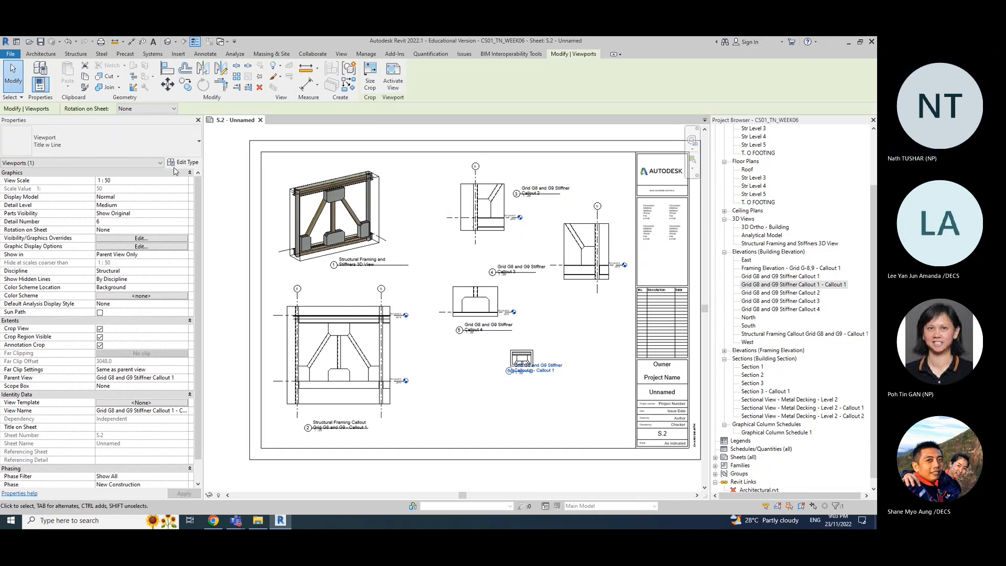
click(184, 181)
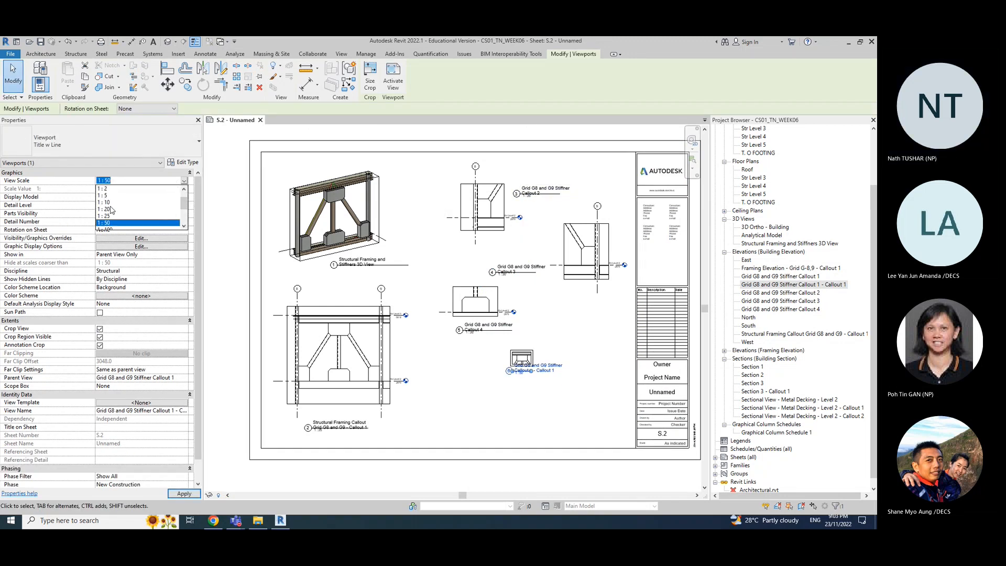
click(108, 209)
drag(537, 345, 588, 325)
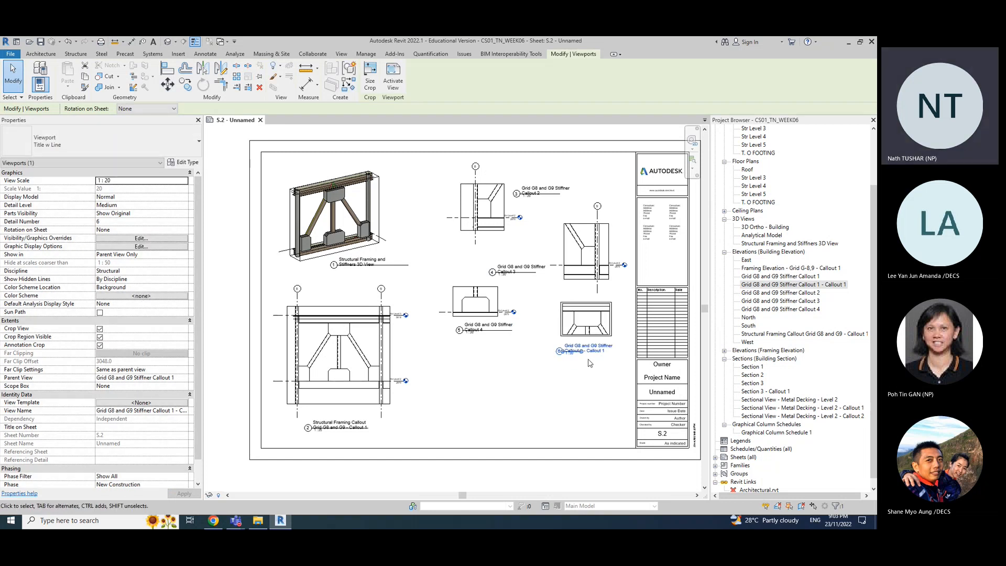
click(559, 277)
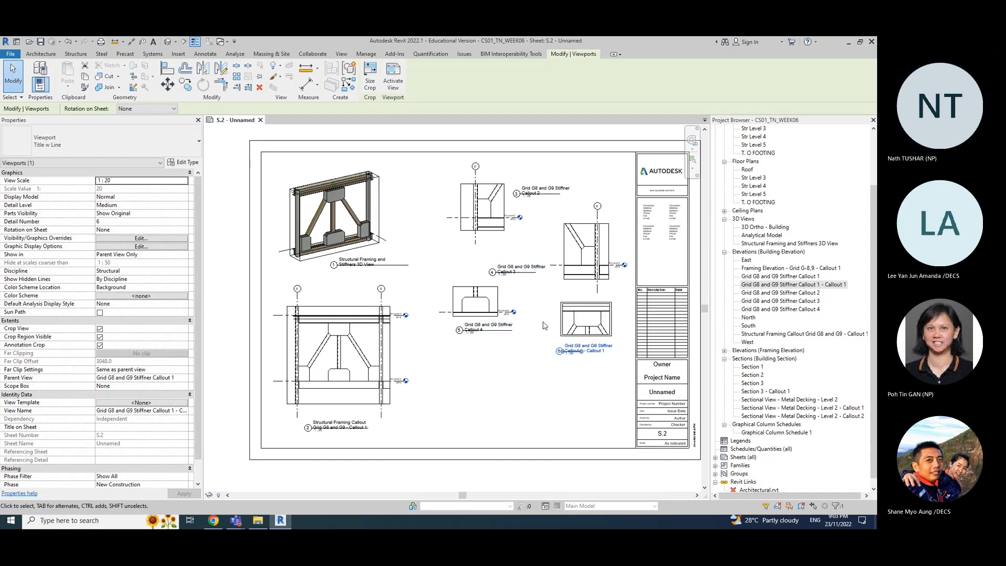
click(580, 378)
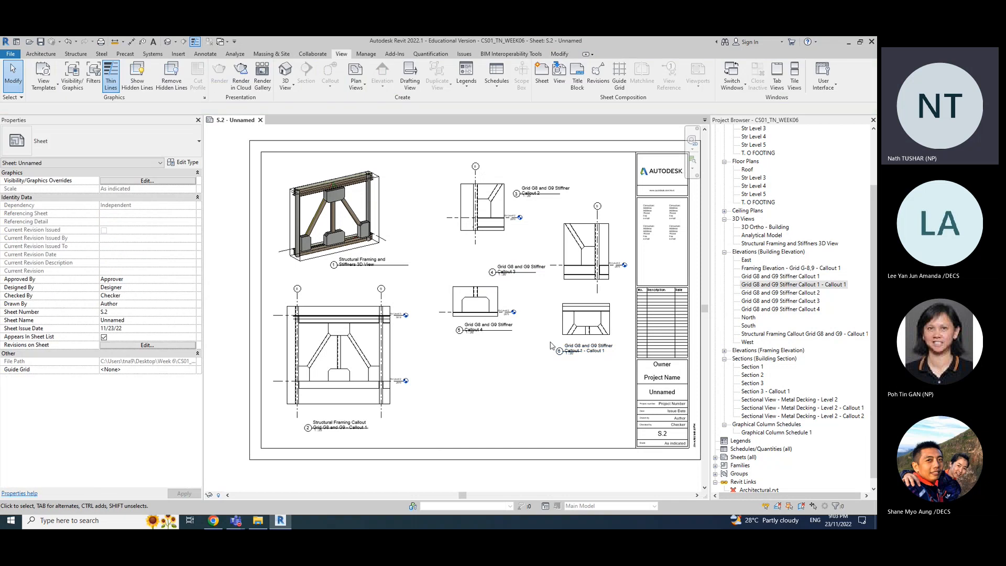
Step: Move the Stiffner Callout 2 viewport down to the empty area below the Callout 4 and Callout 1 - Callout 1 drawings
click(511, 243)
drag(511, 243, 548, 434)
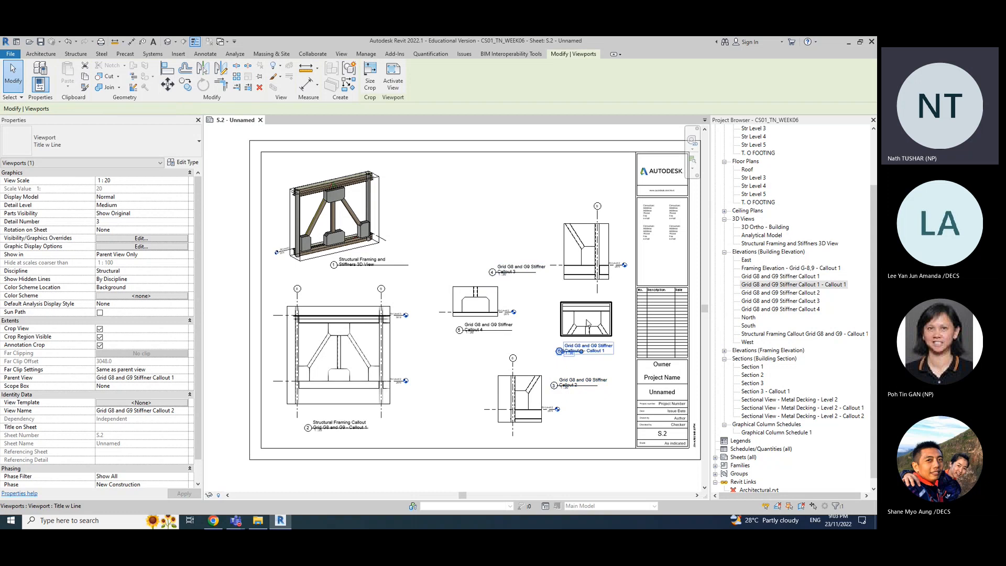
Step: Reposition the callout viewports: Callout 1 - Callout 1 up near the sheet's top edge, Callout 4 directly beneath it, and Callout 3 slightly to the right
drag(586, 321, 533, 186)
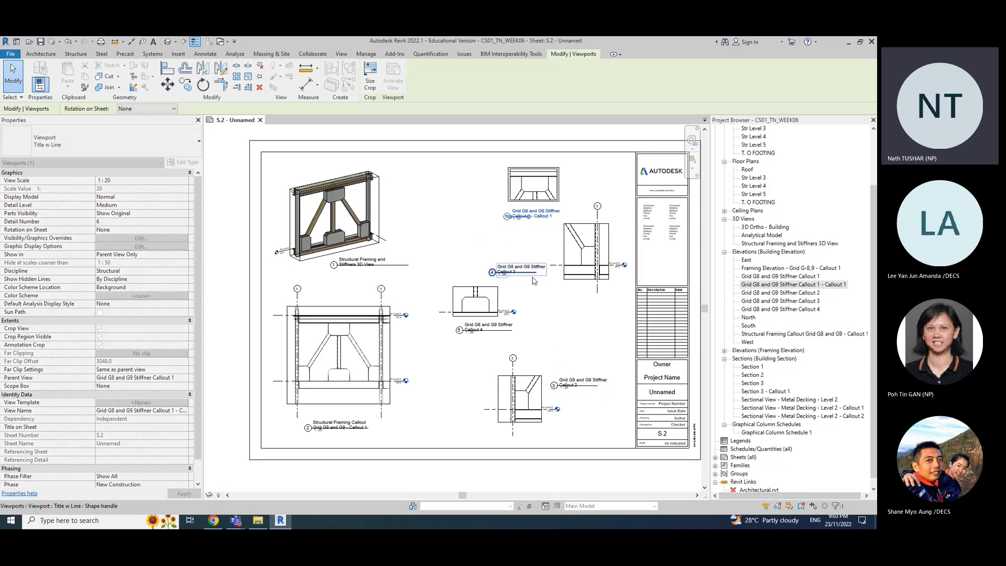
click(566, 314)
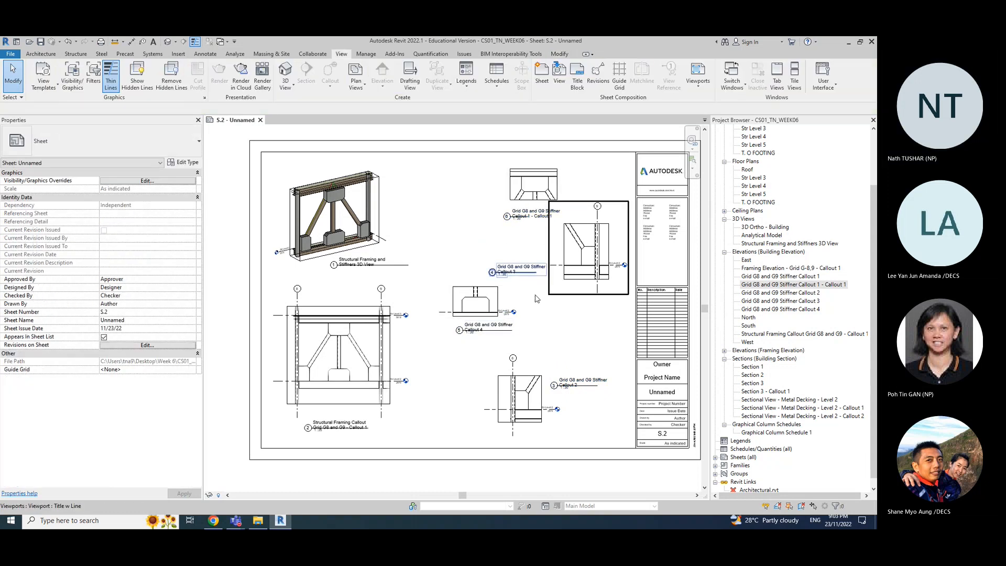
drag(479, 299, 603, 251)
click(515, 263)
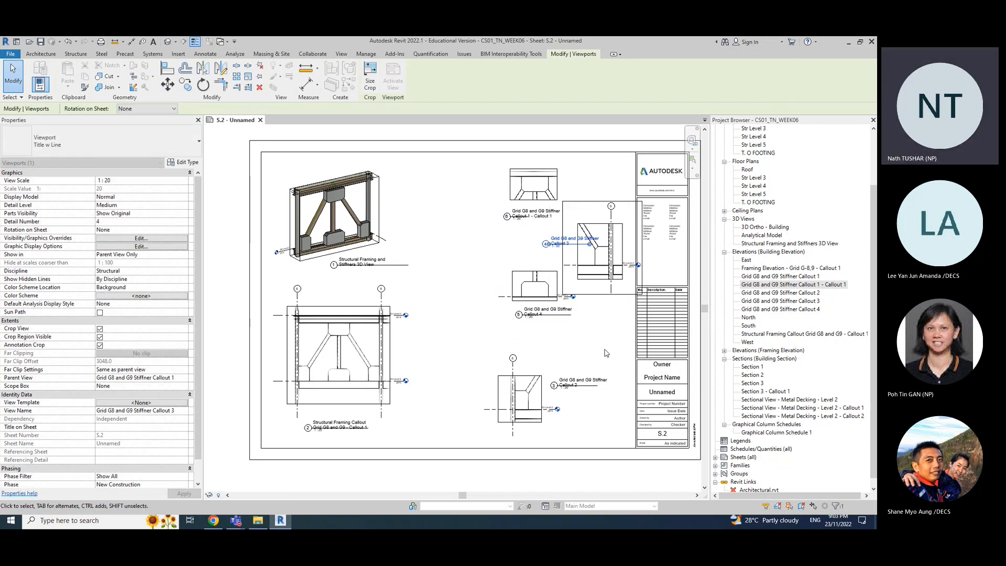
Step: Move the Stiffner Callout 2 viewport up to the free area left of Callout 4, roughly level with it
drag(540, 397, 472, 249)
key(Escape)
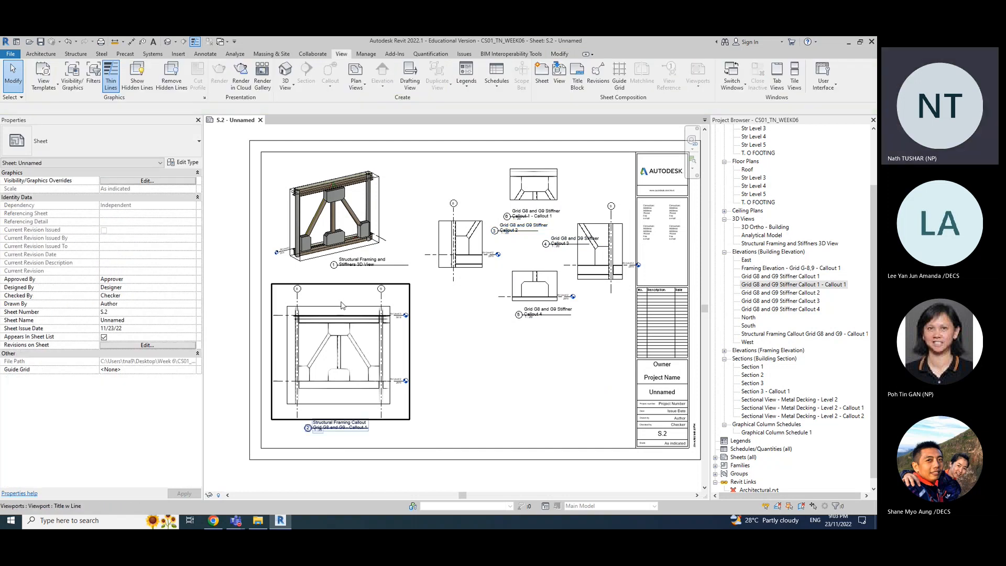
drag(464, 248, 465, 281)
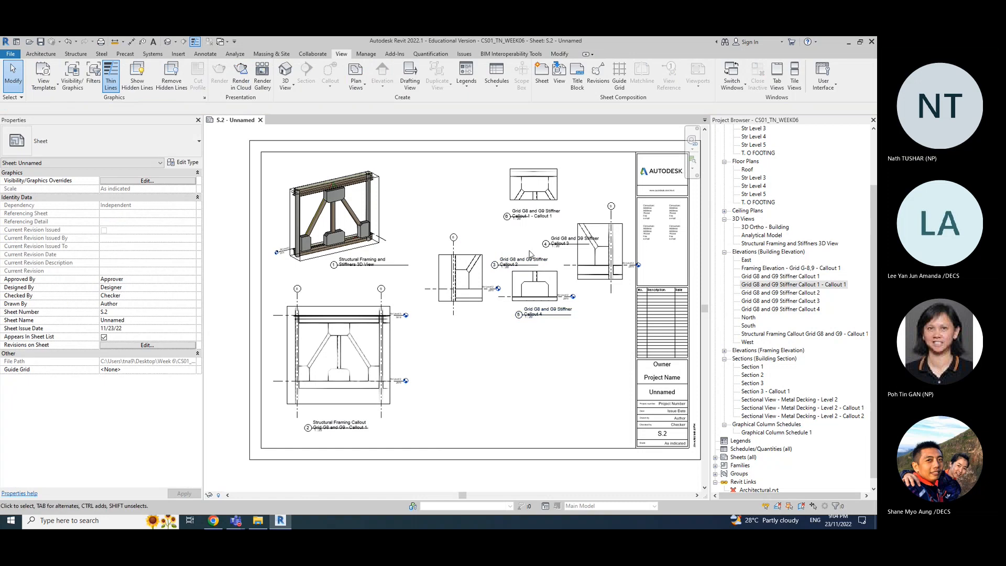
Step: Move the view titles of Stiffner Callout 2 and Stiffner Callout 3 directly beneath their drawings
click(518, 259)
drag(517, 259, 462, 310)
key(Escape)
click(557, 243)
drag(557, 242, 590, 306)
click(599, 327)
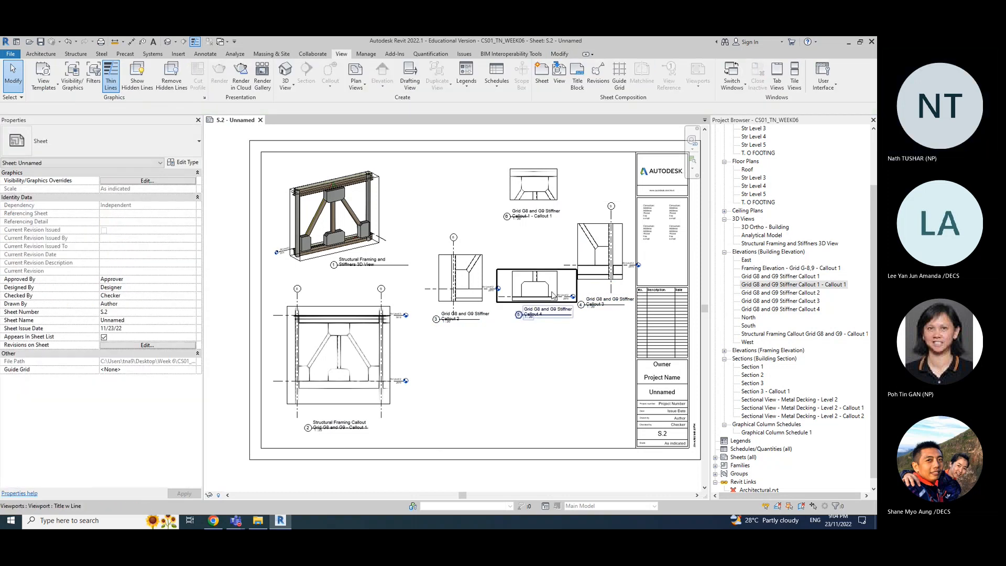
Step: Shift the Callout 1 - Callout 1, Callout 2, Callout 3 and Callout 4 viewports together slightly down and to the left
click(537, 288)
click(537, 187)
click(593, 367)
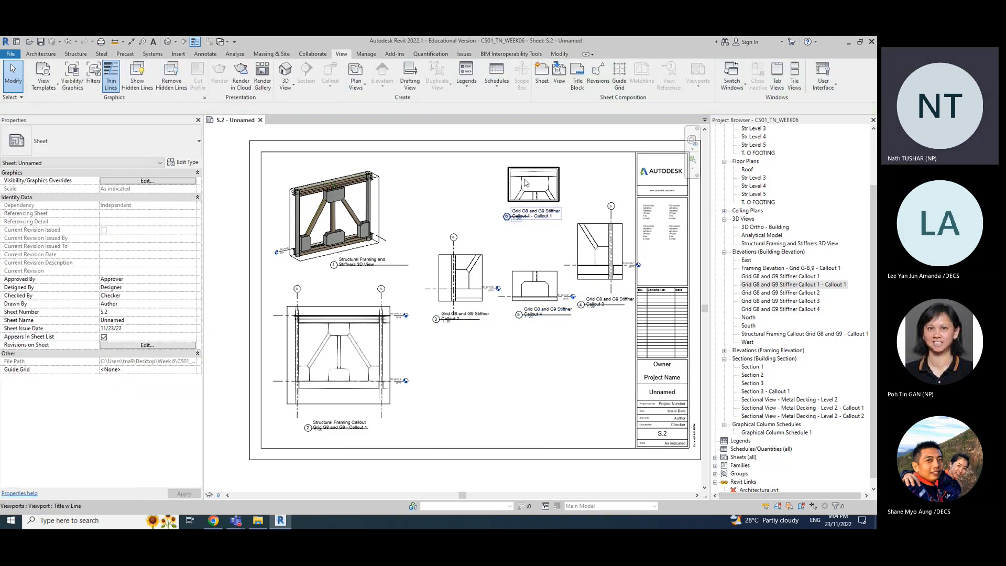
click(535, 189)
ctrl+click(468, 278)
ctrl+click(536, 286)
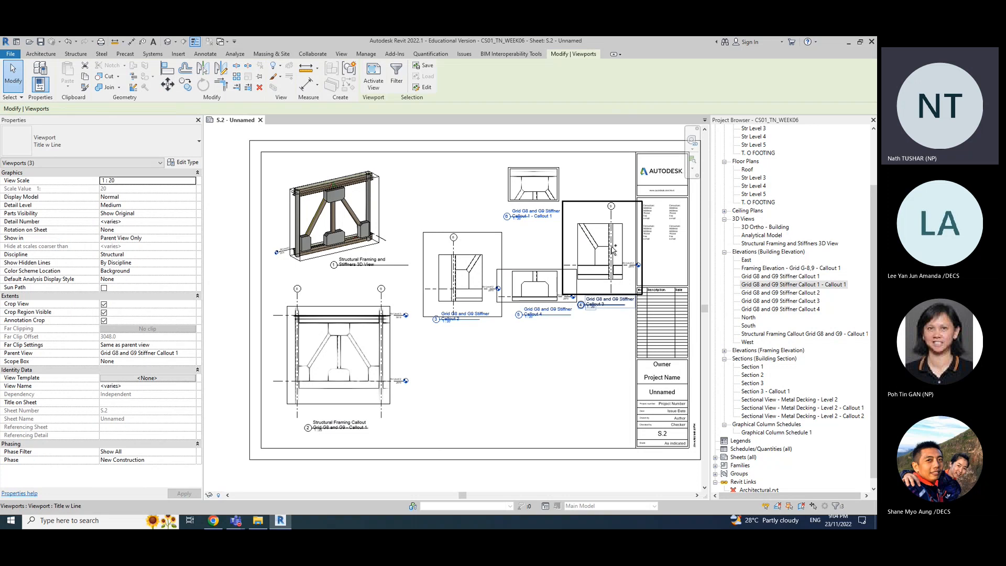
drag(589, 248, 580, 267)
click(599, 384)
Step: Move the Stiffner Callout 3 viewport slightly down and right so its level line aligns with Callout 2
click(589, 264)
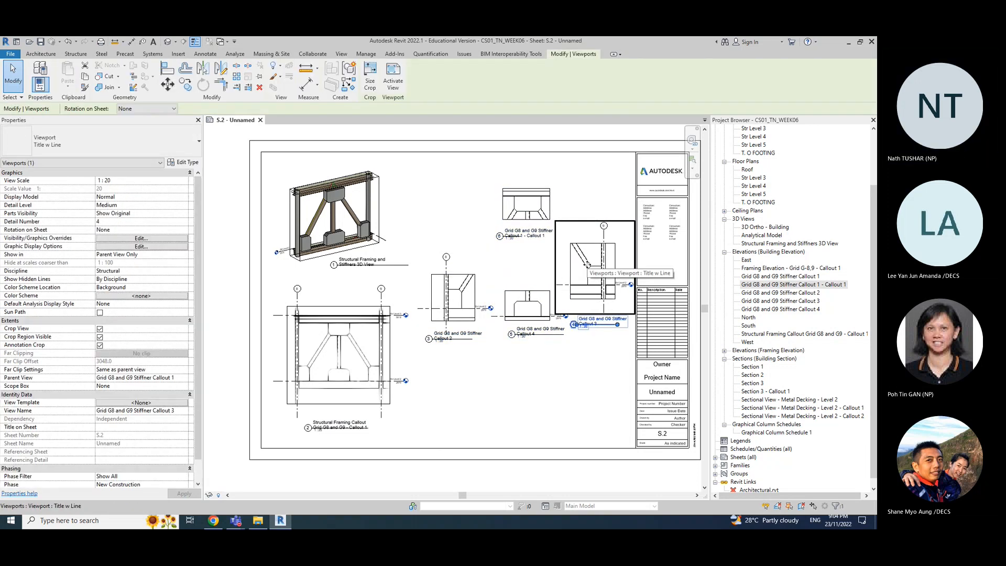
drag(586, 264, 595, 288)
click(591, 392)
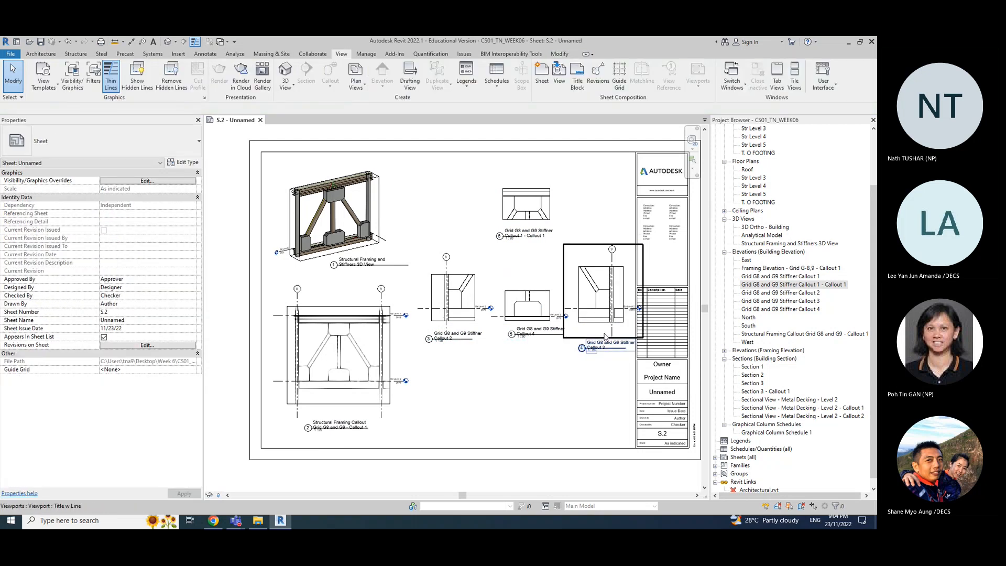
Step: Shorten the title line of the Stiffner Callout 4 viewport to a short stub beside its detail number
click(540, 330)
click(539, 330)
click(533, 343)
click(526, 335)
click(514, 343)
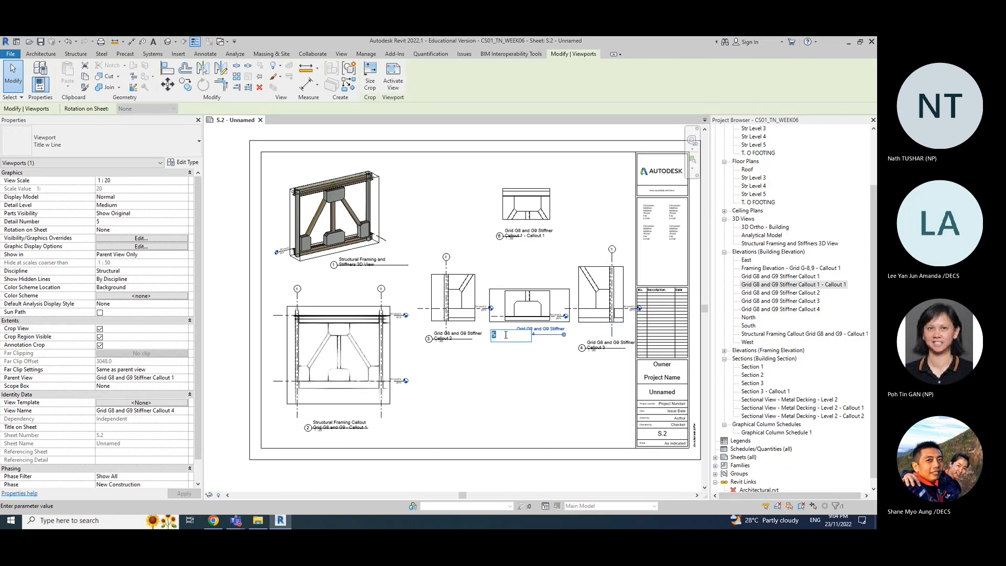
click(533, 370)
drag(552, 333, 512, 334)
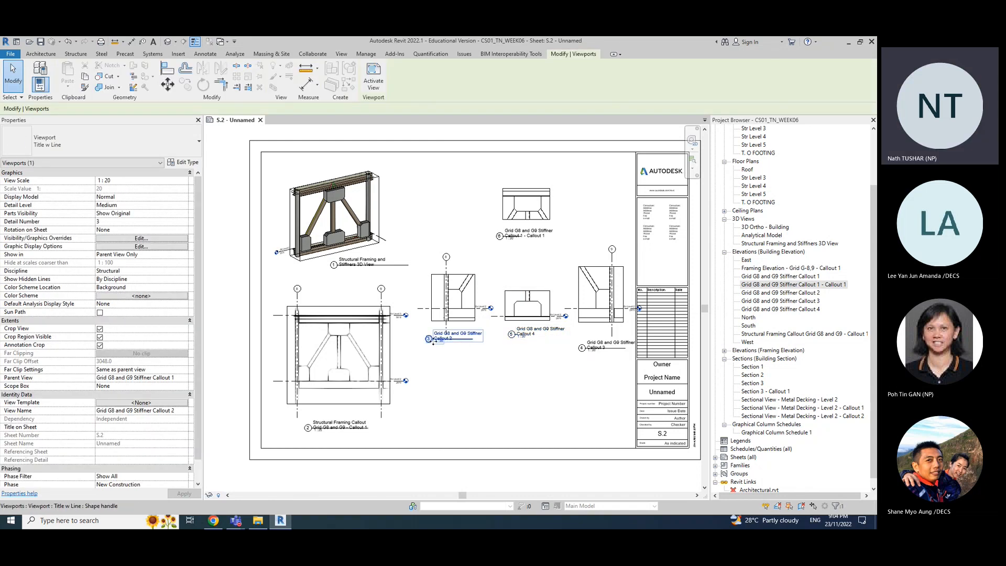
Step: Shorten the title line of the Stiffner Callout 2 viewport so it ends just beside its detail number
click(415, 342)
click(428, 344)
scroll(434, 337, up, 6)
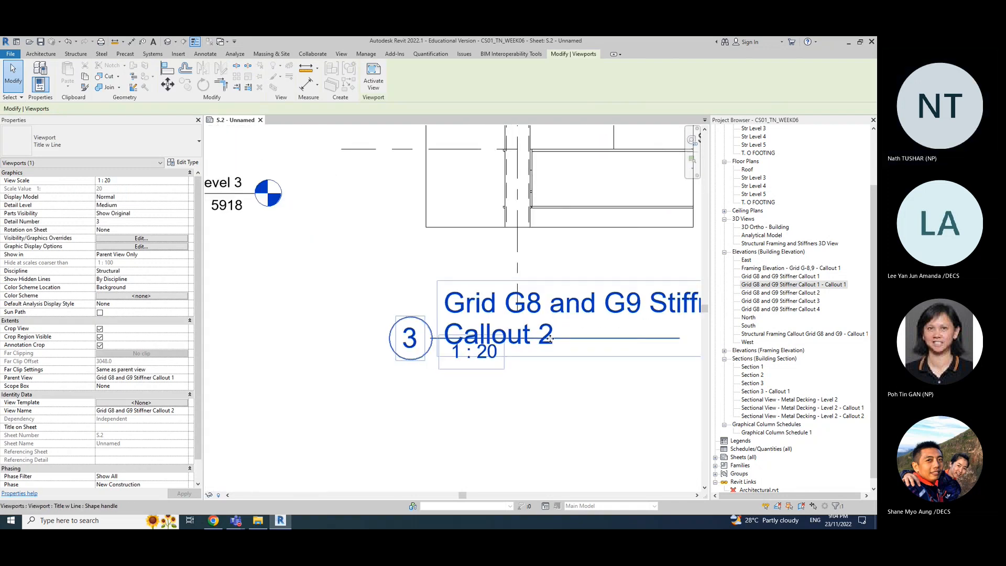
click(437, 351)
drag(679, 338, 438, 335)
scroll(458, 400, down, 6)
scroll(507, 409, down, 3)
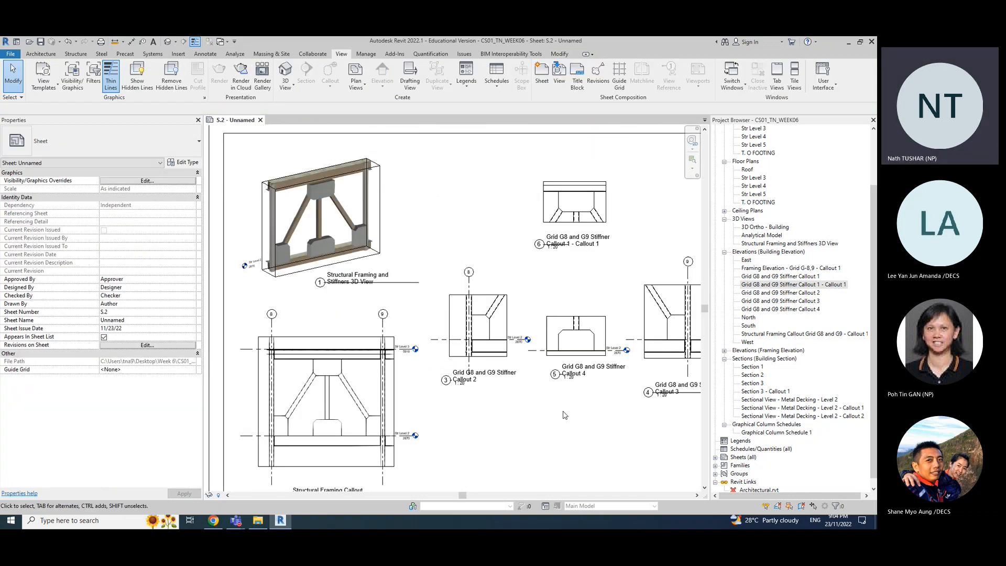
Step: Examine the title line beside detail number 5 of the Stiffner Callout 4 viewport up close
scroll(430, 360, up, 6)
scroll(431, 360, up, 1)
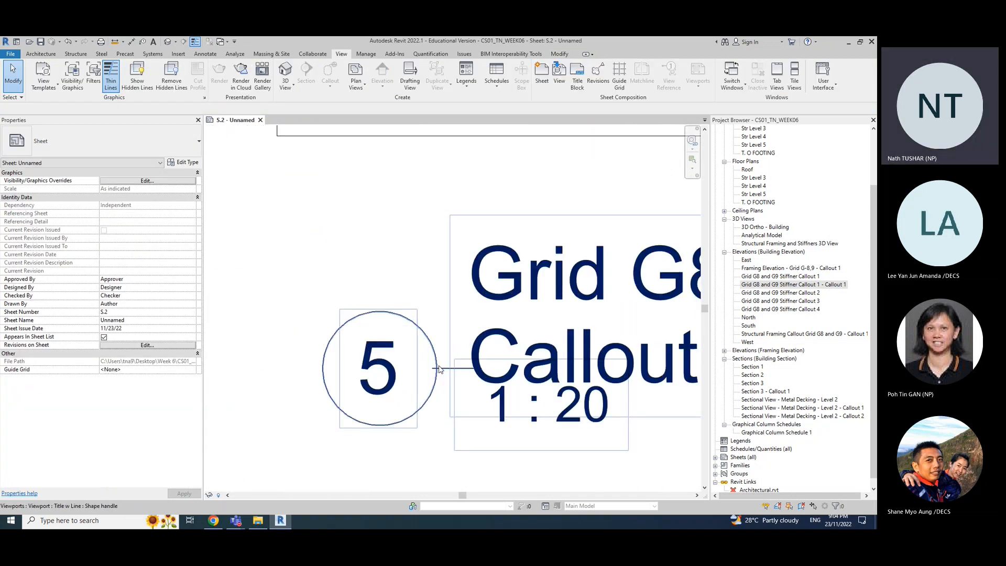
click(431, 369)
click(444, 379)
click(471, 389)
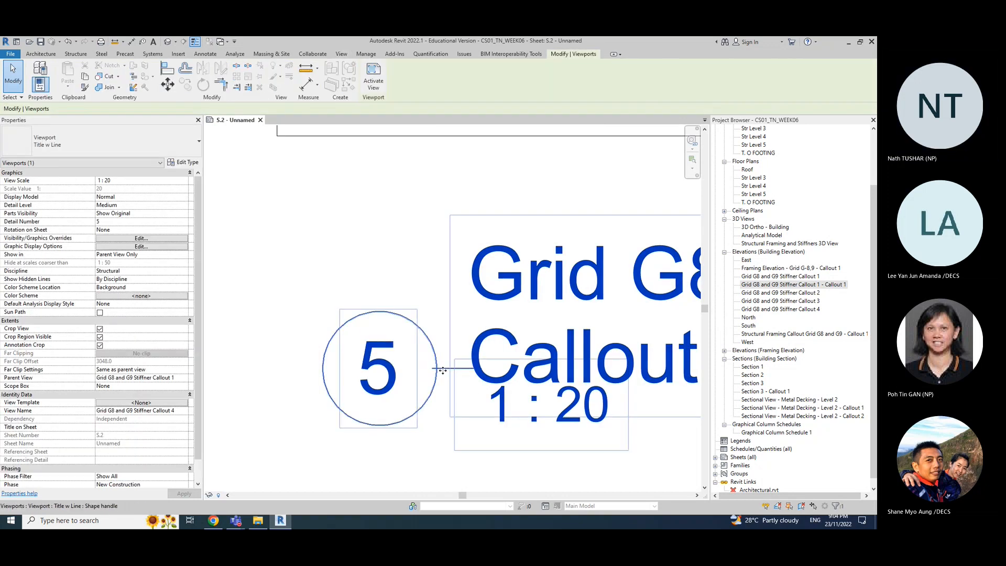
scroll(447, 419, down, 4)
scroll(517, 409, down, 2)
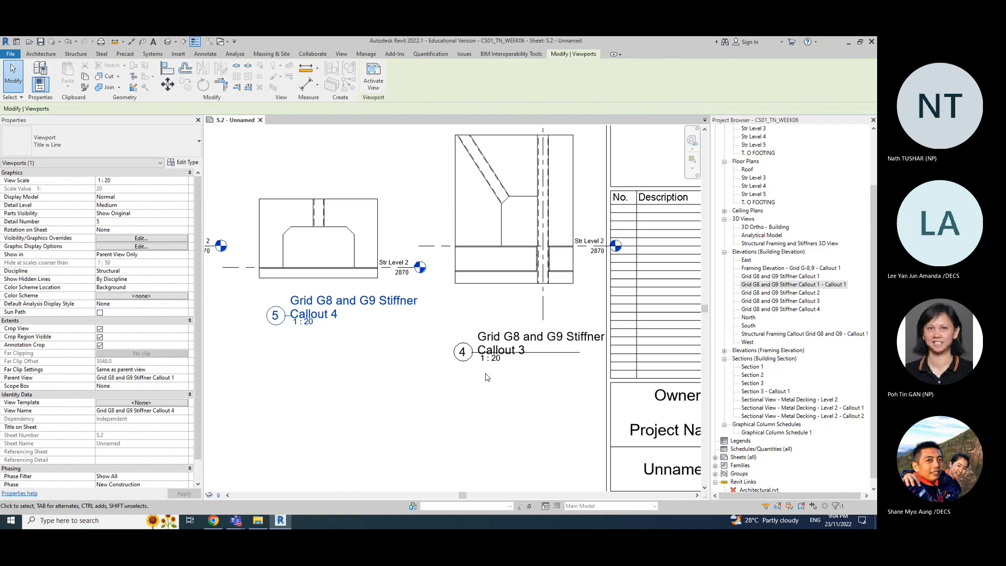
Step: Shorten the title line of the Stiffner Callout 3 viewport so it no longer runs through the title text
click(546, 358)
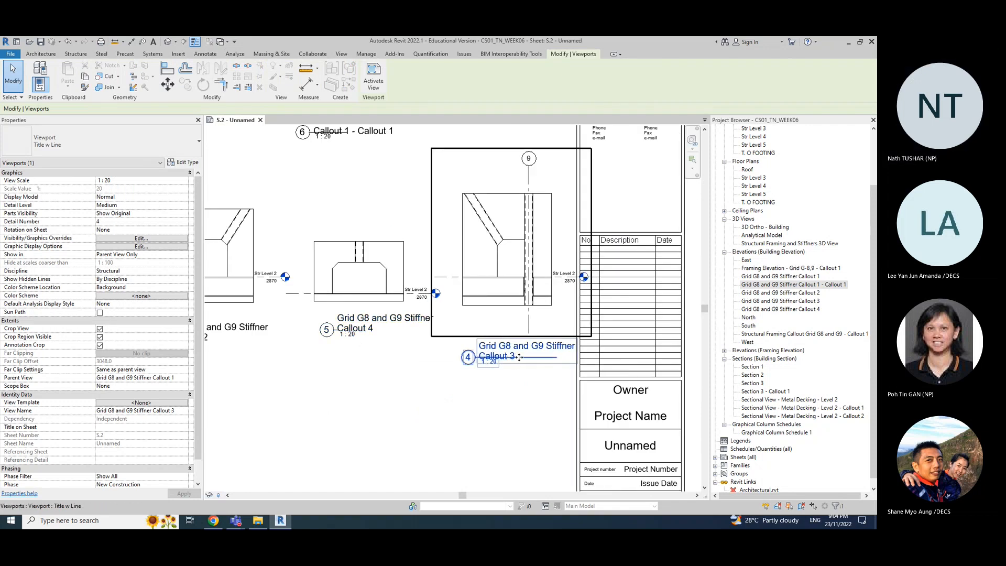
click(554, 361)
drag(555, 362, 513, 359)
scroll(480, 357, up, 6)
scroll(518, 407, down, 5)
scroll(522, 420, down, 2)
click(487, 427)
Step: Move the view title of Stiffner Callout 1 - Callout 1 from below its drawing to just above it
click(420, 280)
scroll(418, 279, up, 2)
scroll(419, 279, up, 3)
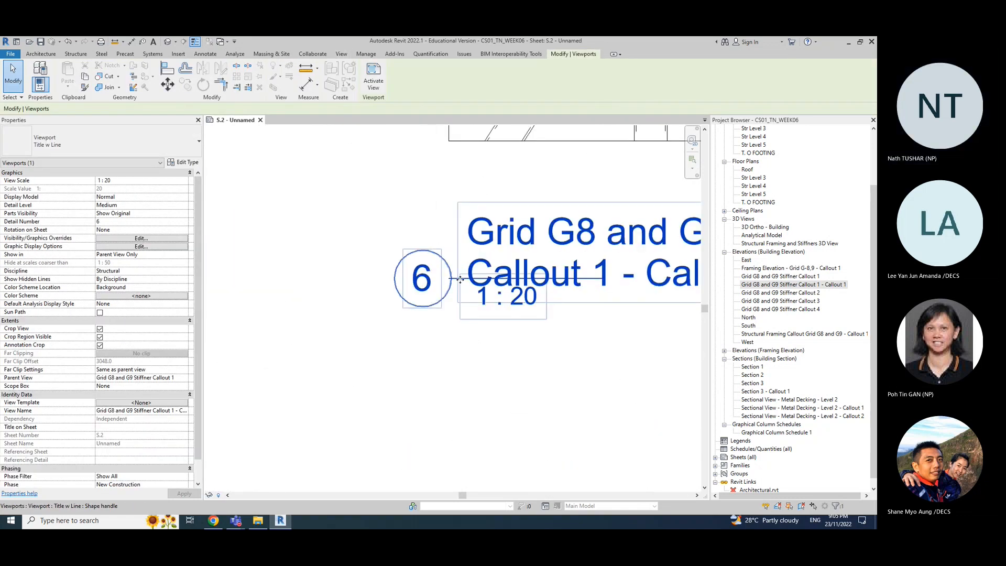
scroll(445, 277, up, 2)
scroll(445, 277, up, 2)
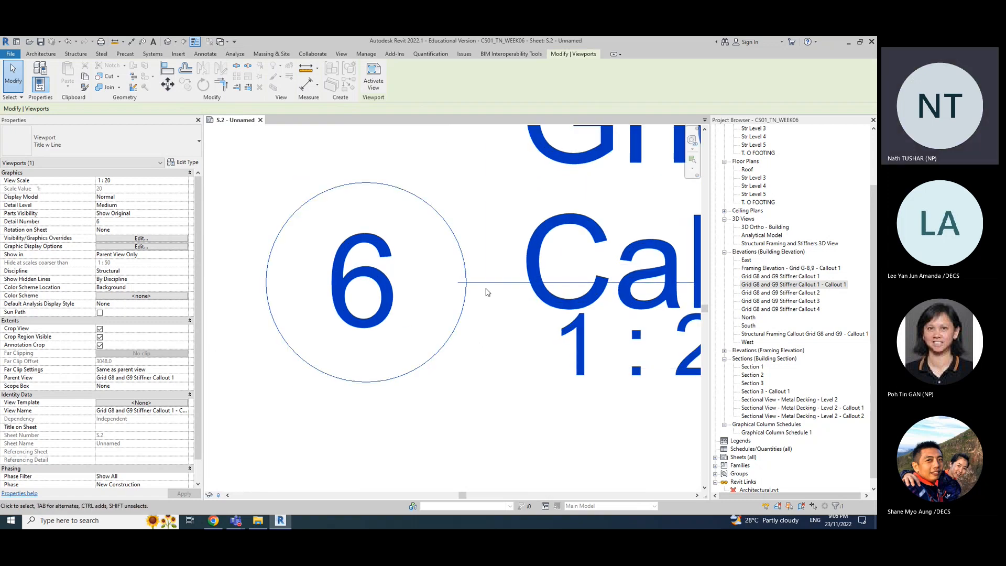
scroll(497, 347, down, 2)
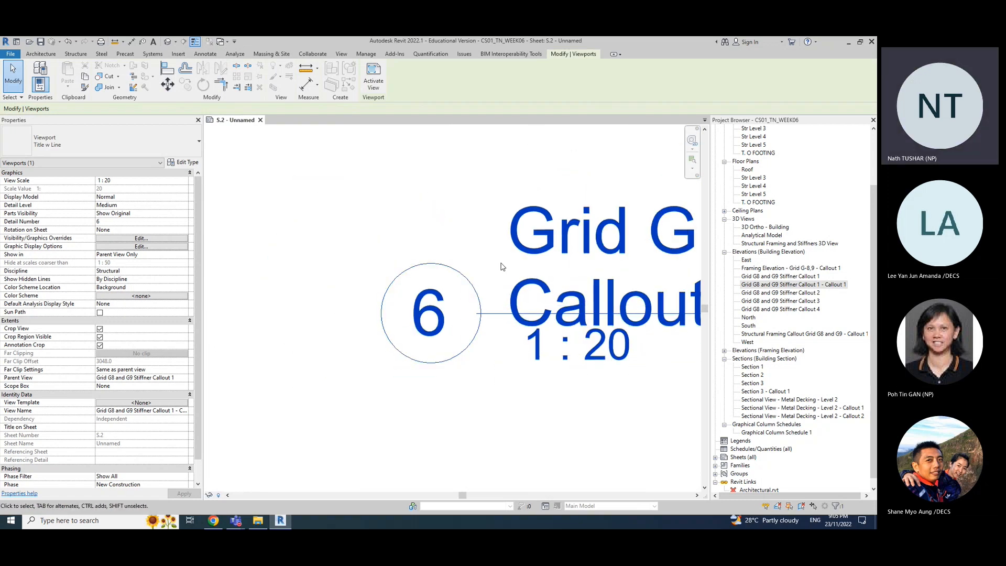
scroll(476, 372, down, 5)
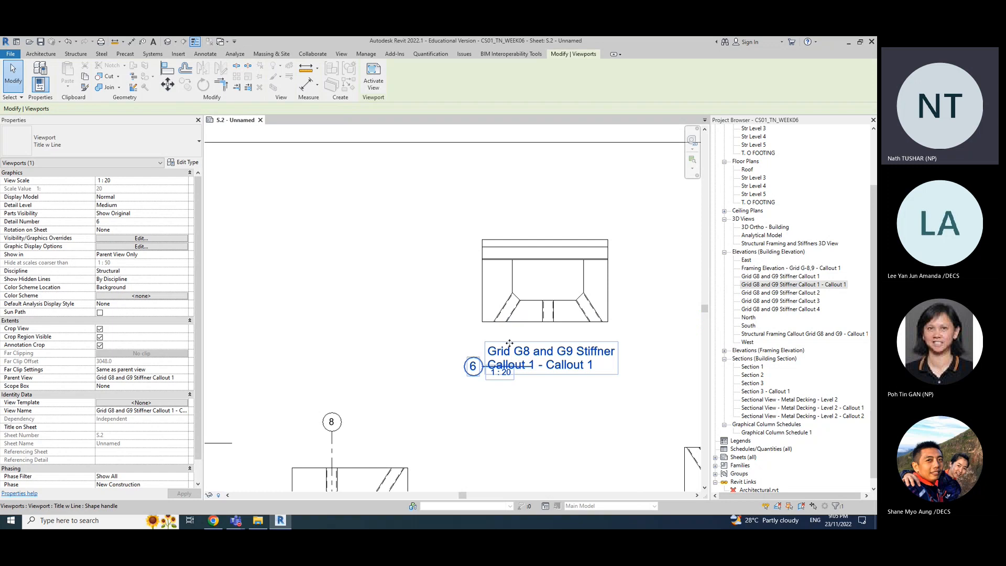
drag(502, 350, 511, 197)
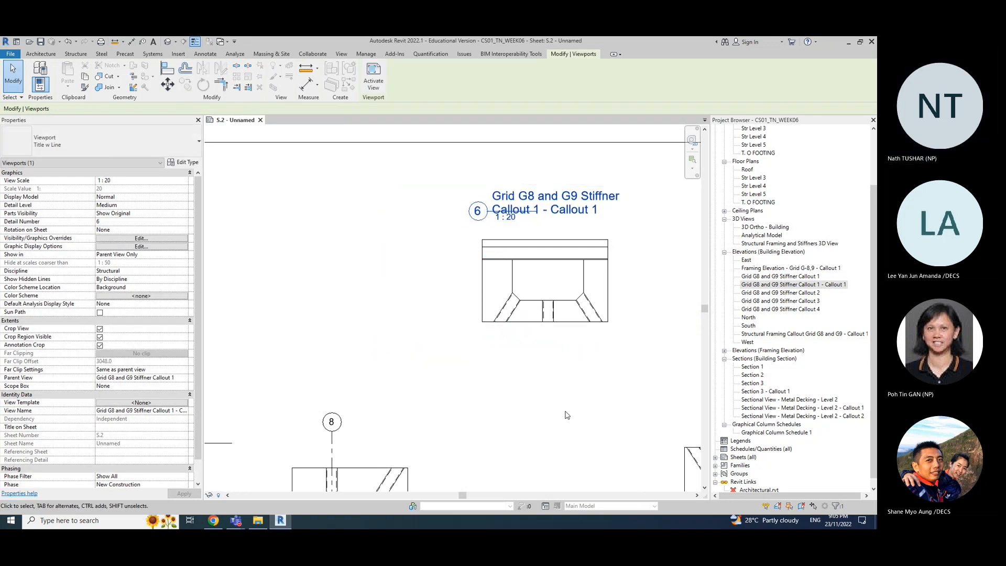
key(Escape)
Step: Shorten the title line of the Stiffner Callout 1 - Callout 1 viewport to a short stub beside its detail number
click(484, 211)
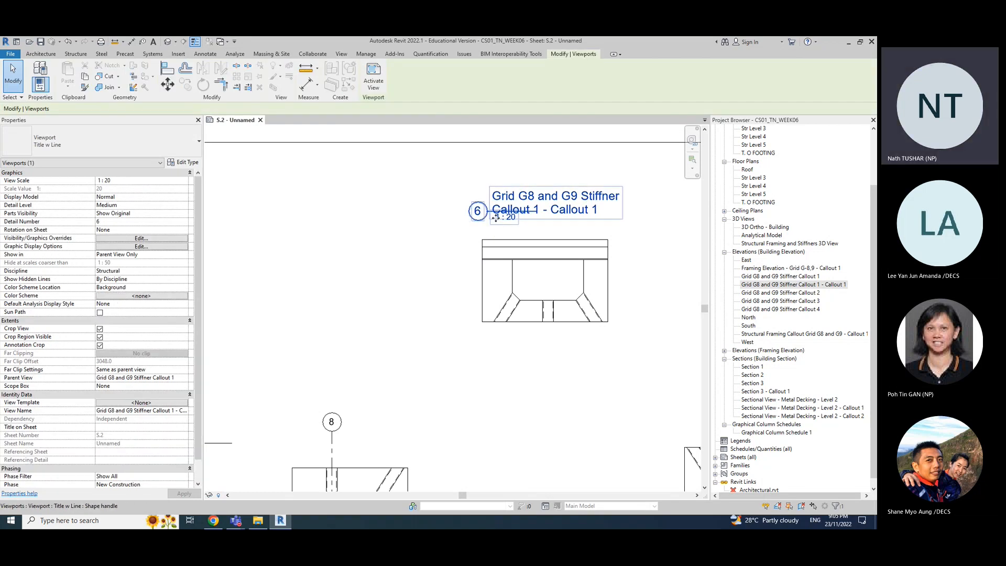
scroll(487, 211, up, 6)
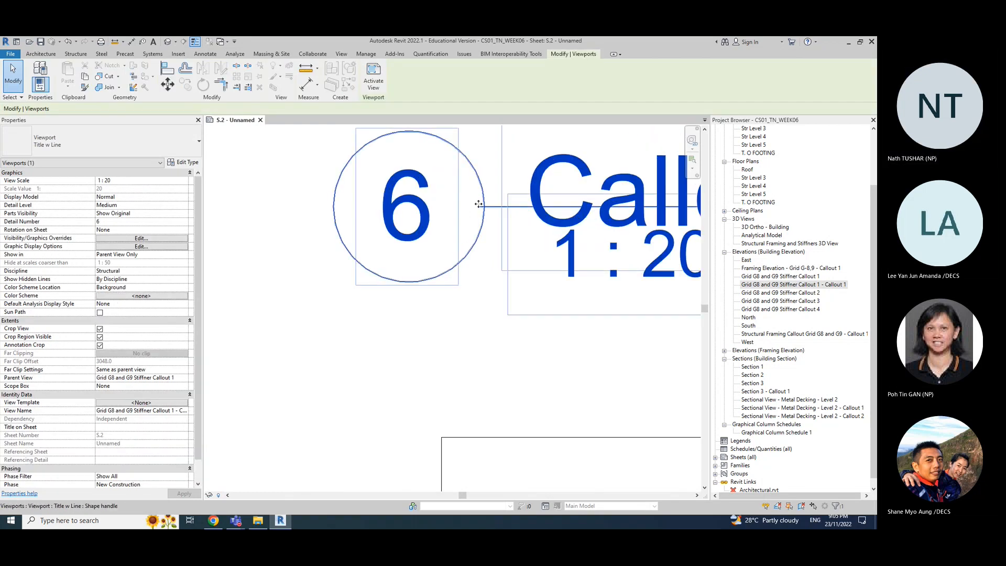
scroll(490, 256, down, 5)
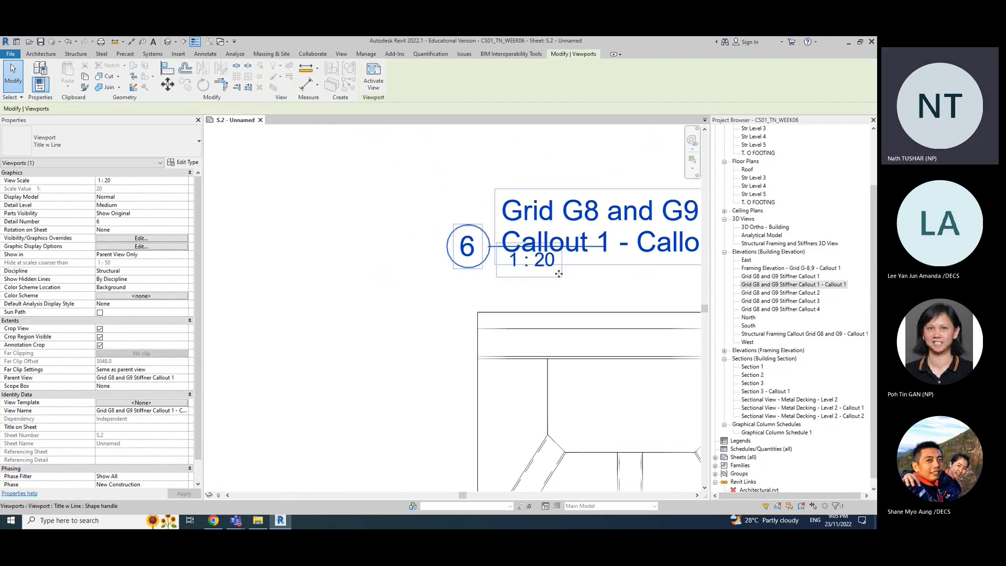
click(600, 248)
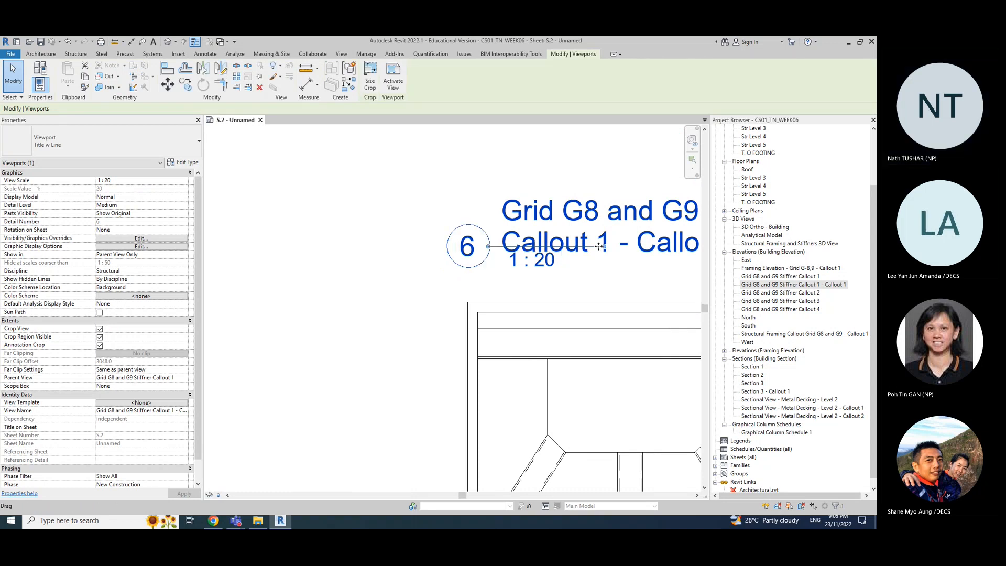
click(601, 248)
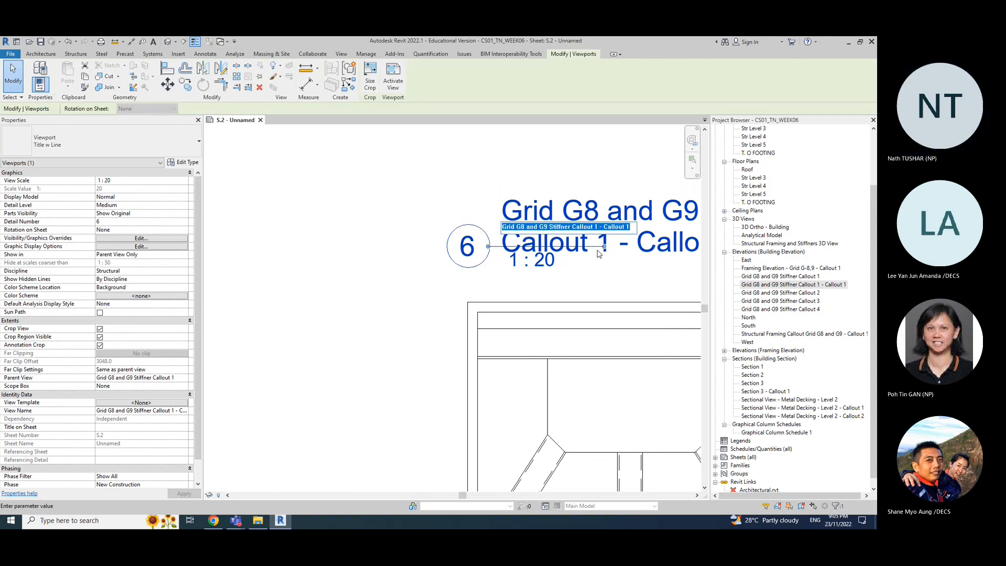
click(601, 247)
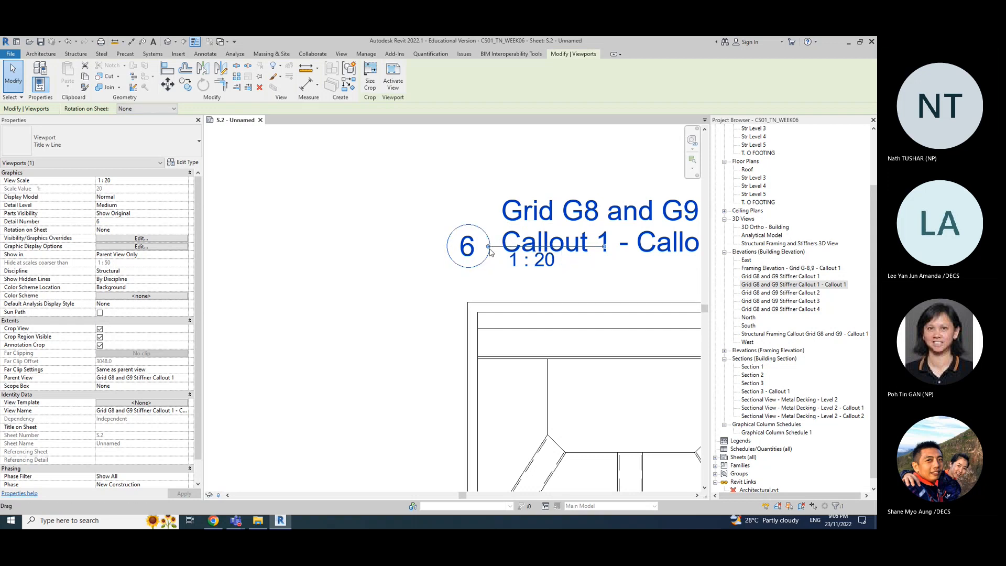
drag(604, 246, 494, 246)
click(481, 283)
scroll(514, 320, down, 6)
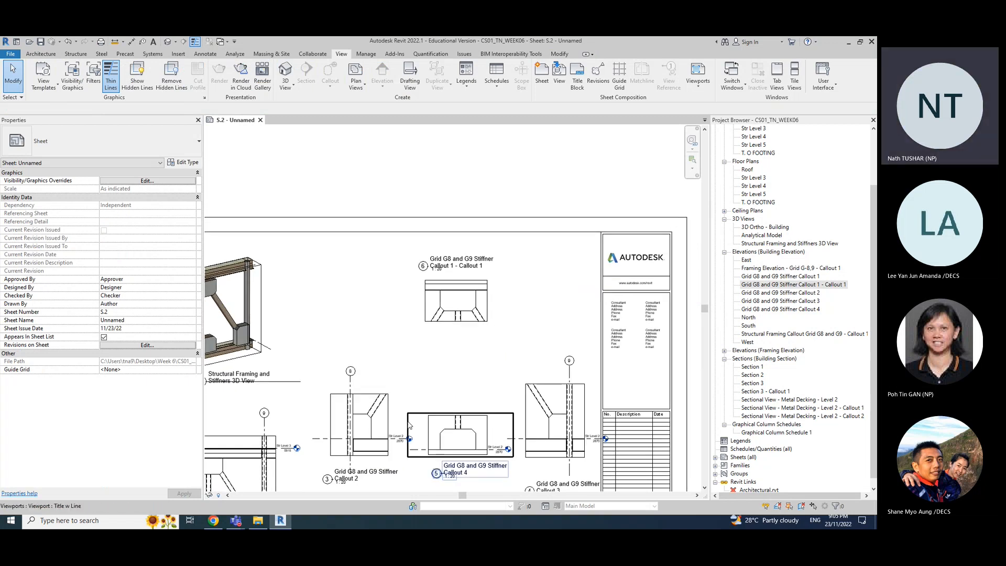
Step: Move the Stiffner Callout 1 - Callout 1 viewport down closer to Callout 4 and nudge its title down and left
click(474, 320)
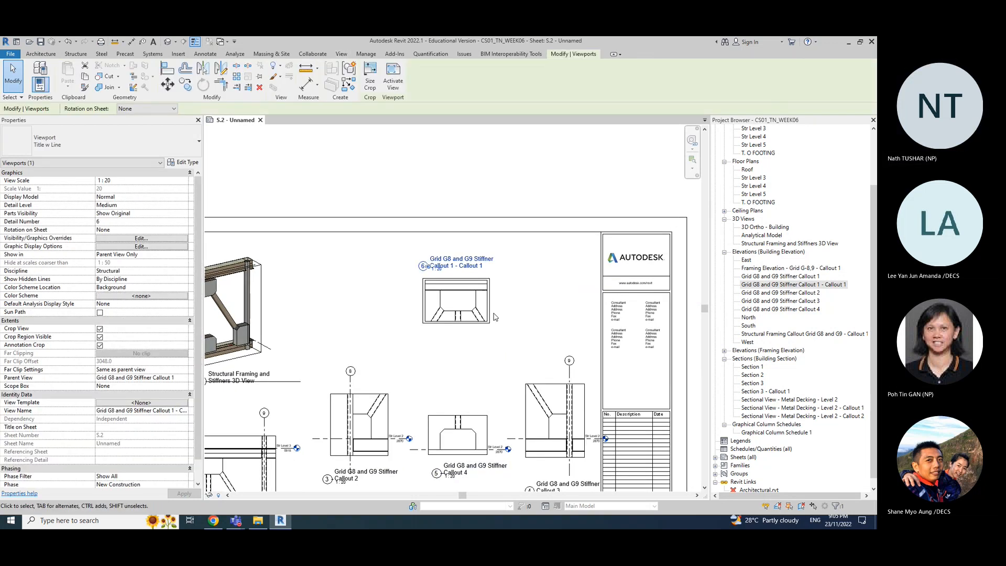
drag(474, 285, 475, 325)
click(557, 342)
click(443, 312)
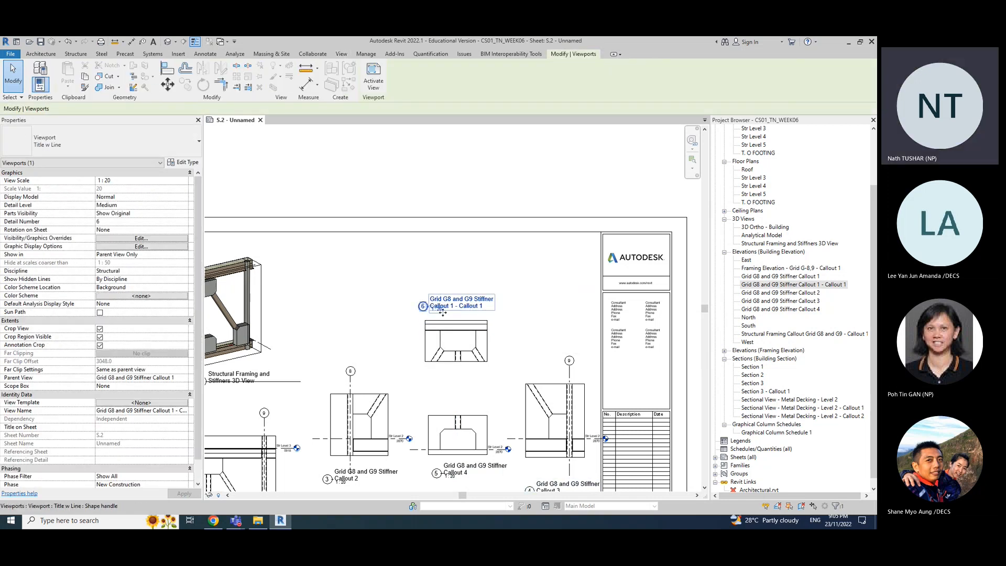
drag(462, 296, 455, 303)
click(503, 375)
Step: Move the Grid G8 and G9 Stiffner Callout 2 viewport slightly up on sheet S.2
click(404, 411)
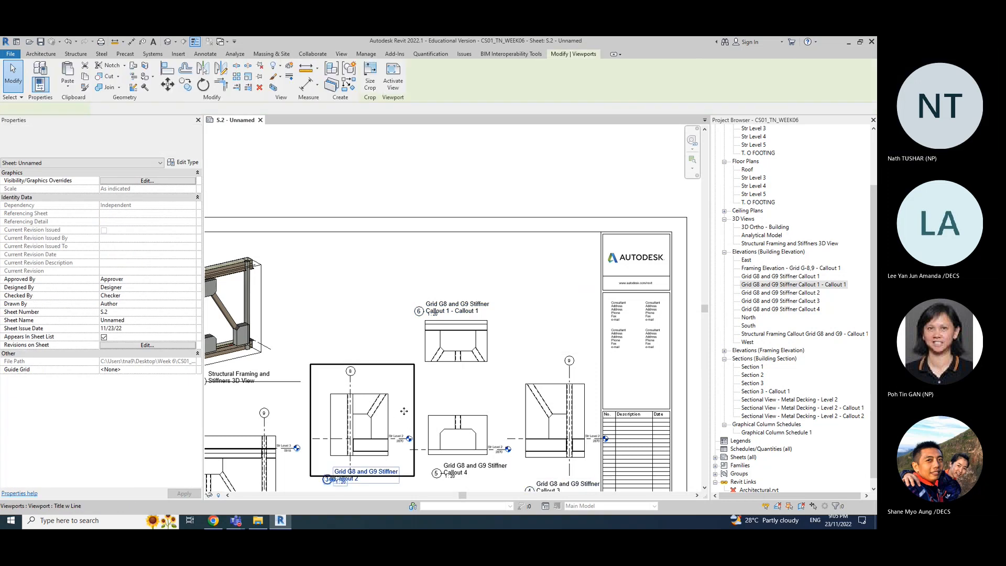
key(Escape)
scroll(522, 344, down, 3)
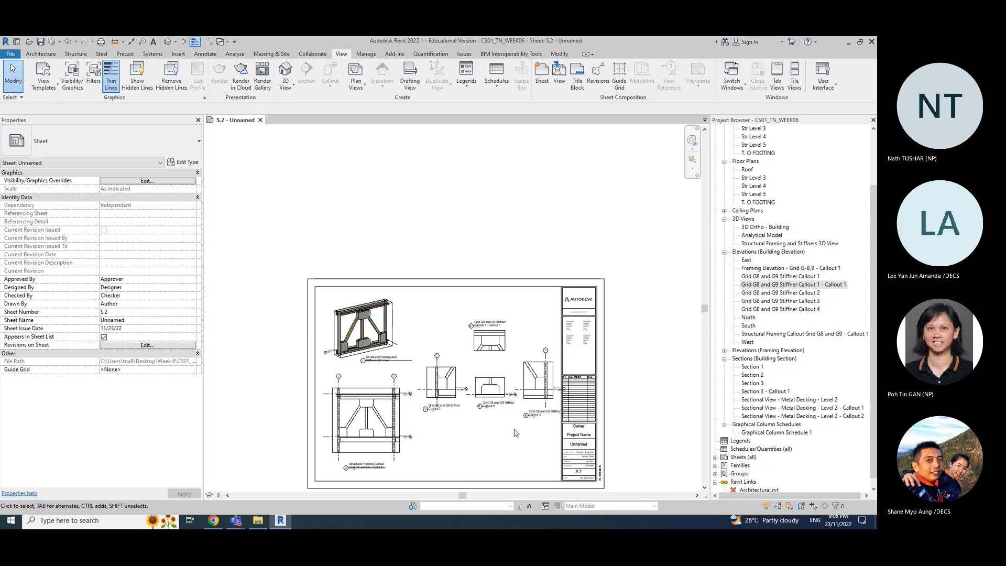
click(460, 397)
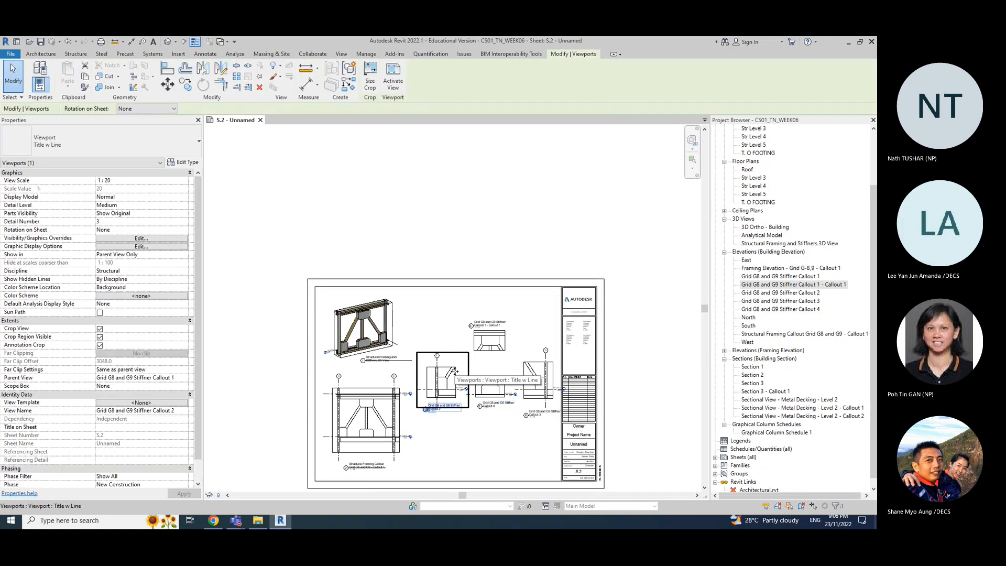
drag(453, 364, 453, 357)
click(535, 422)
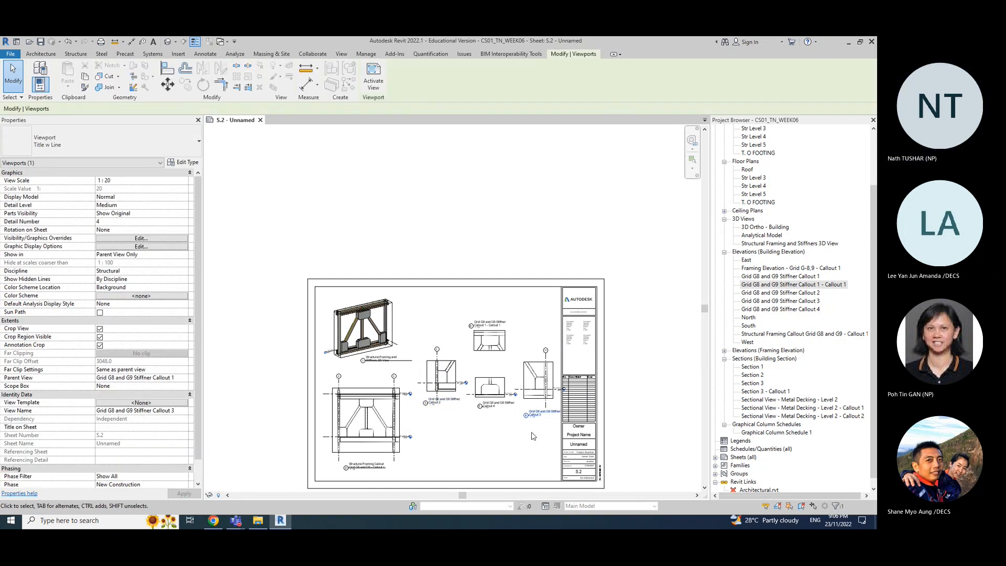
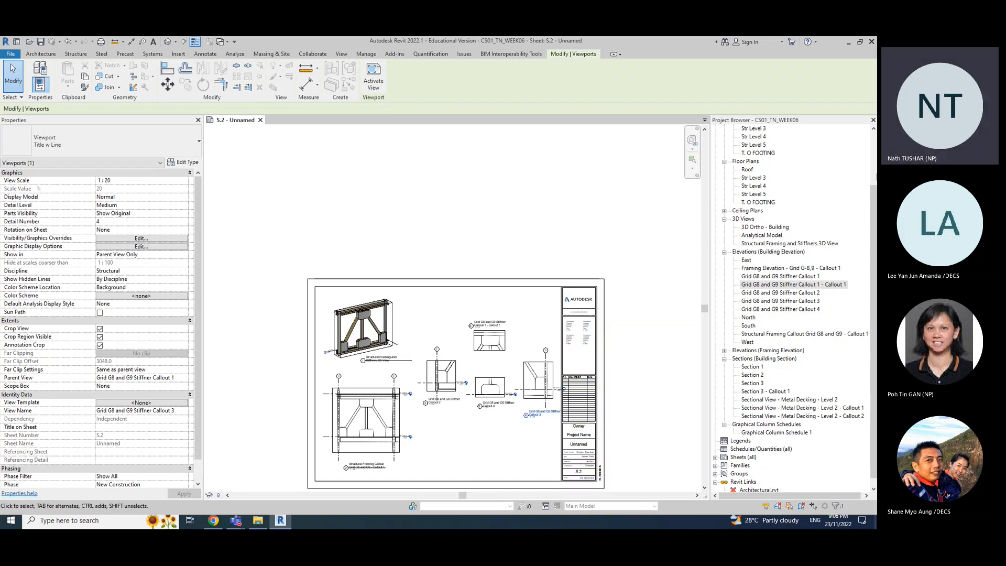
Step: Open the Grid G8 and G9 Stiffner Callout 2 view and set its detail level to Fine and visual style to Realistic
double_click(807, 293)
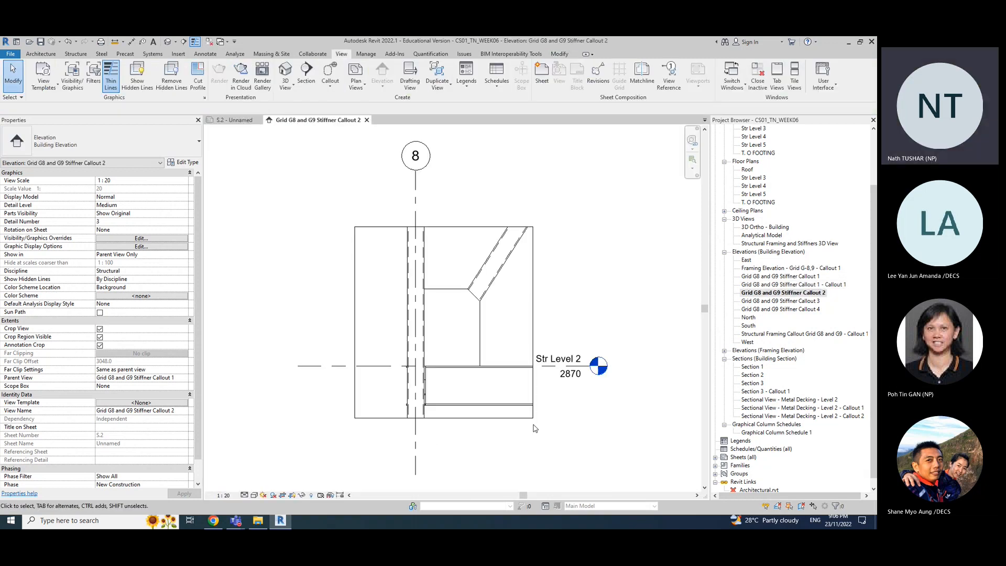
click(245, 495)
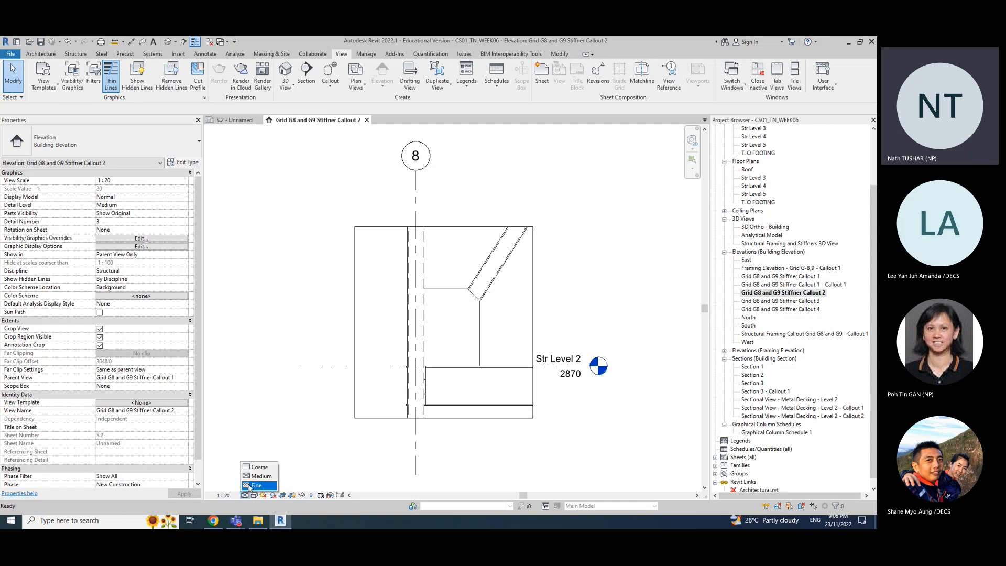
click(255, 486)
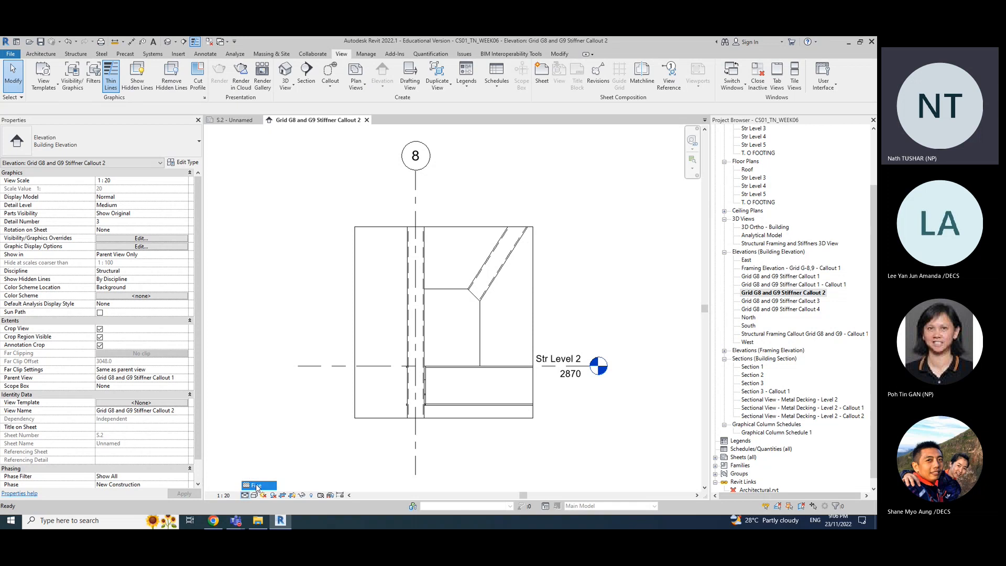
click(254, 496)
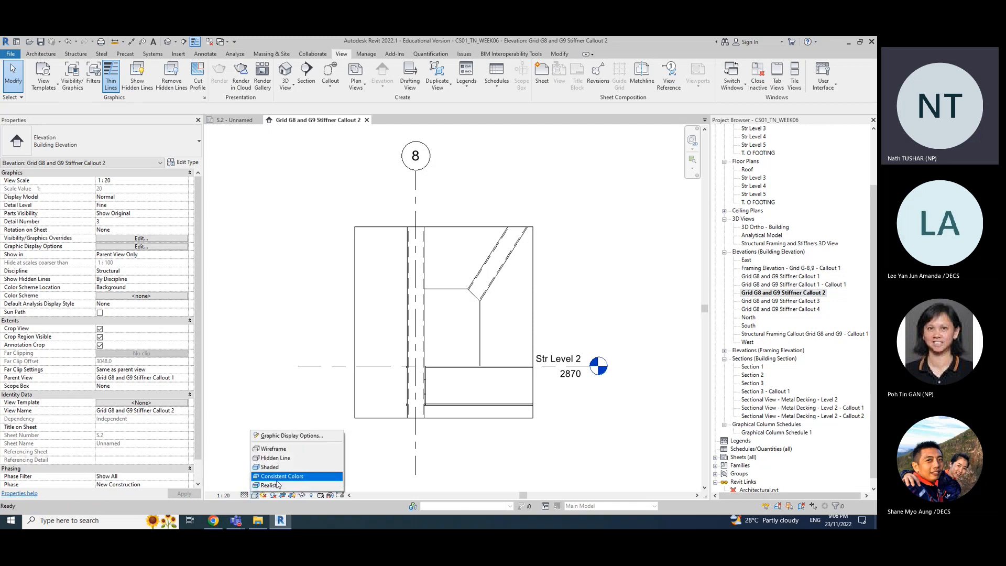
click(278, 475)
click(254, 495)
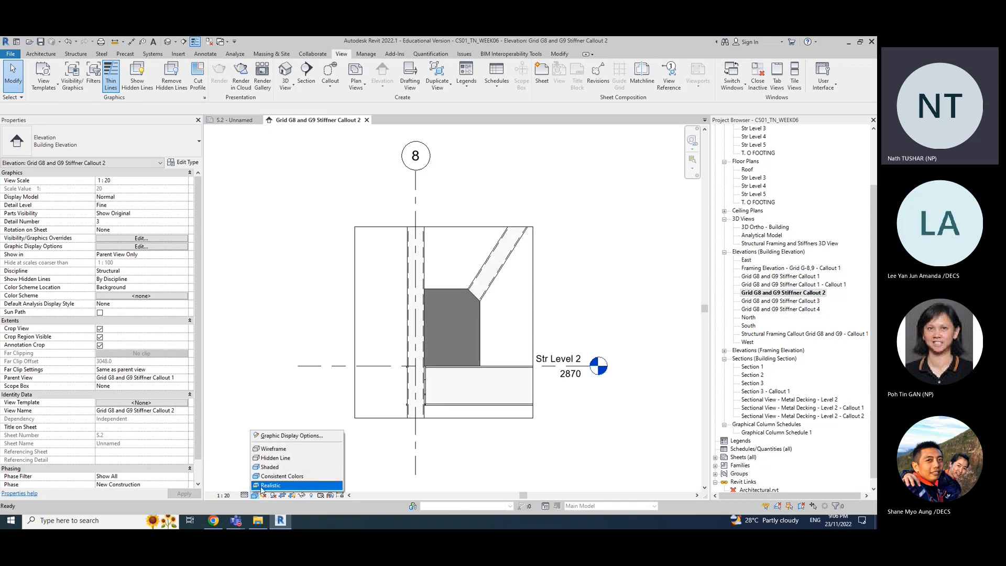
click(270, 485)
Step: Open the Grid G8 and G9 Stiffner Callout 3 view and set it to Fine detail level and Realistic visual style
double_click(805, 300)
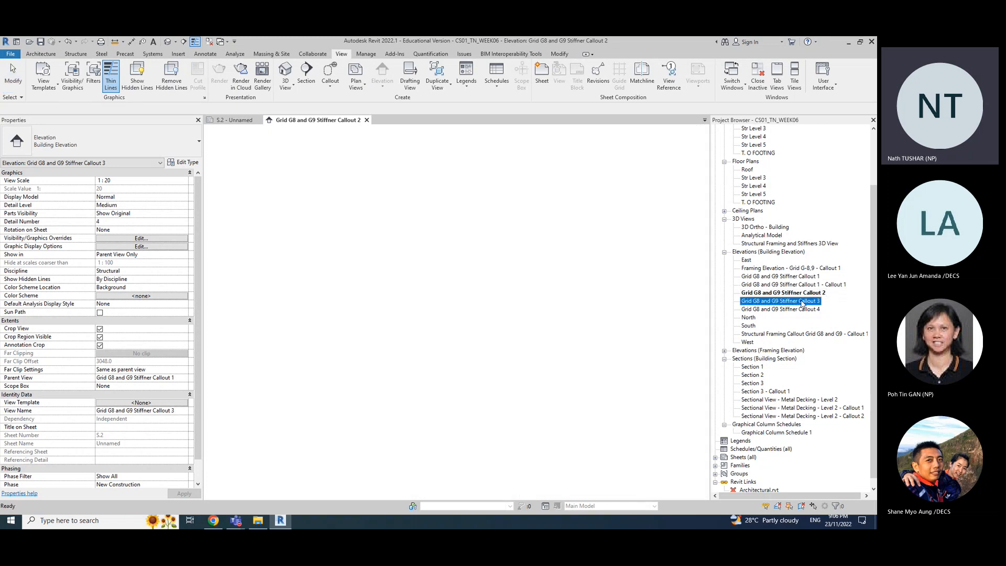
click(244, 496)
click(258, 485)
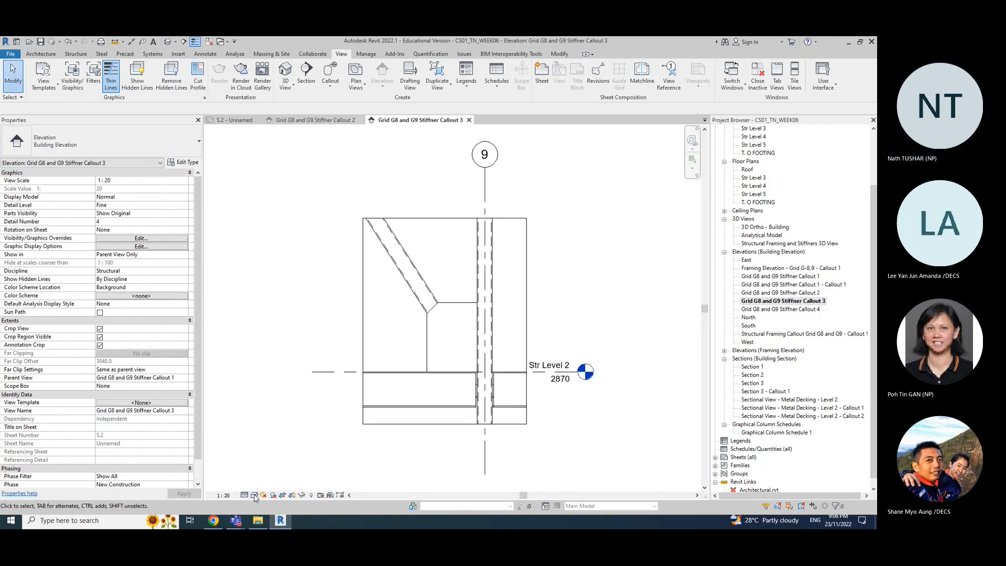
click(254, 496)
click(271, 485)
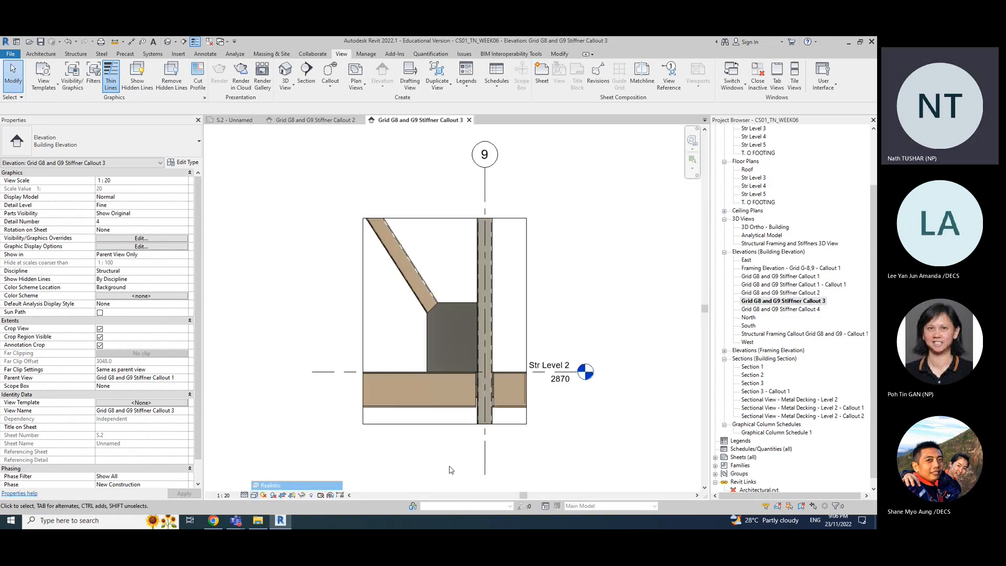
Step: Open the Grid G8 and G9 Stiffner Callout 4 view and set it to Fine detail level and Realistic visual style
double_click(791, 310)
click(245, 495)
click(246, 485)
click(254, 495)
click(270, 485)
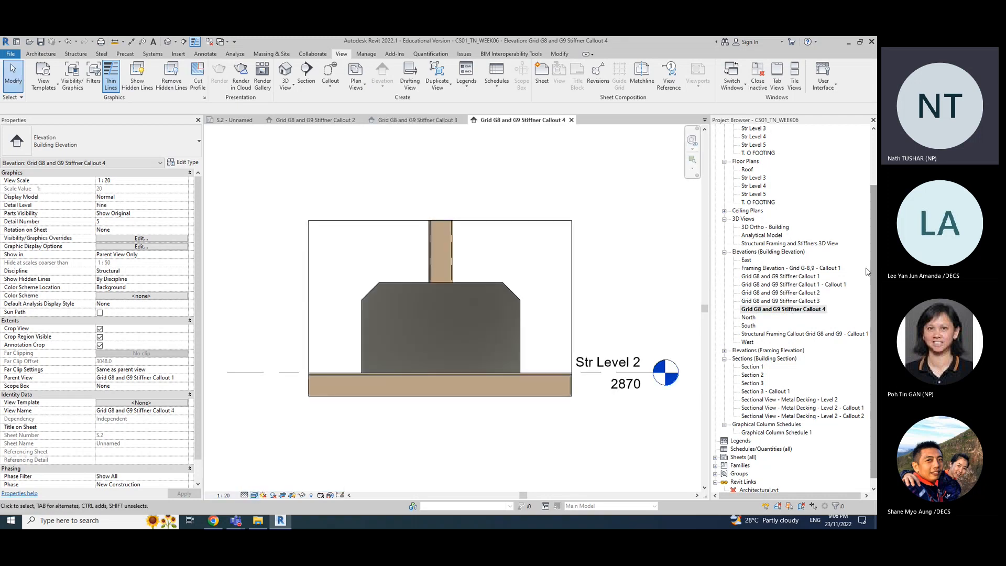
Step: Set the Grid G8 and G9 Stiffner Callout 1 - Callout 1 view to Fine detail and Realistic style, and return to sheet S.2
double_click(806, 284)
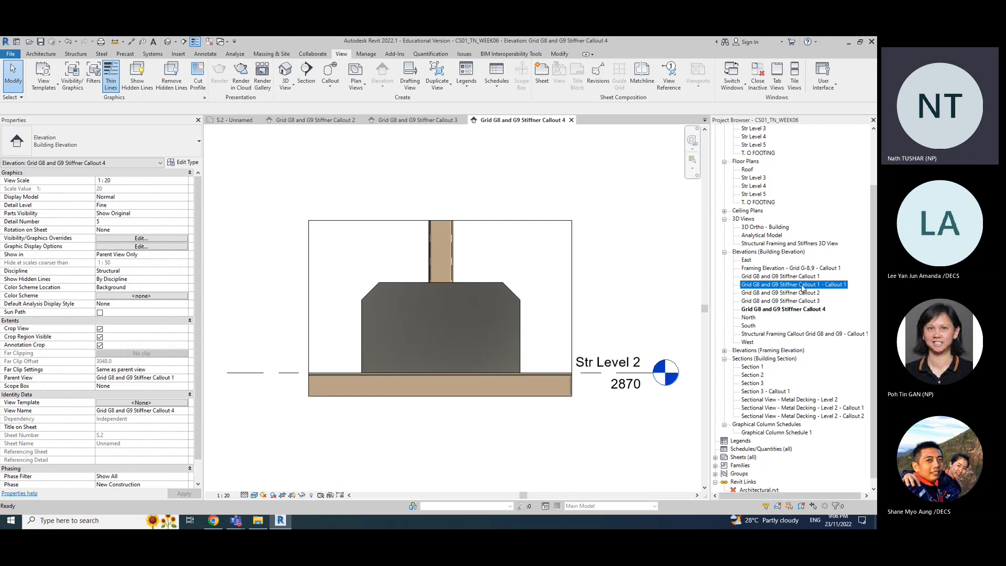
click(245, 496)
click(246, 485)
click(254, 496)
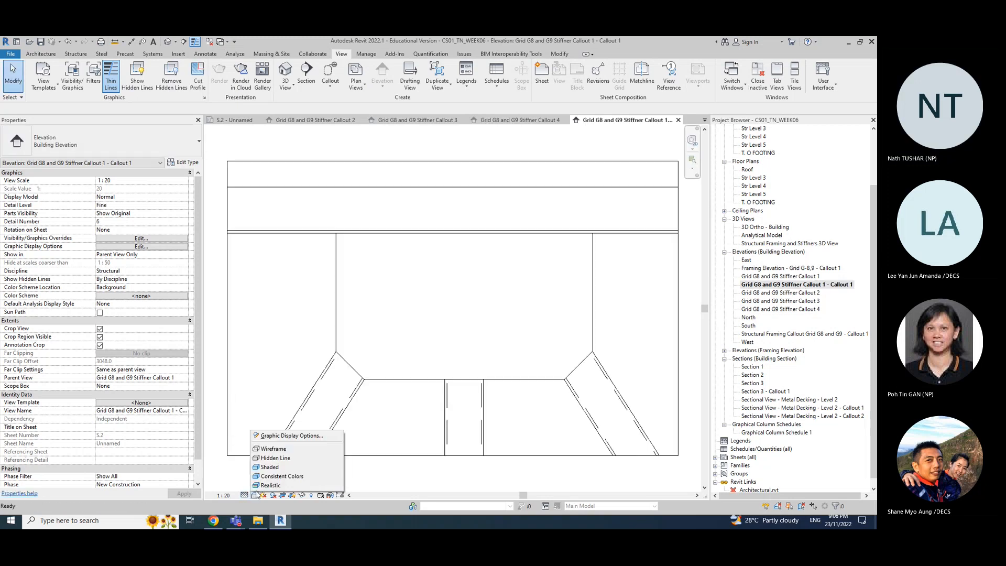
click(270, 467)
click(236, 120)
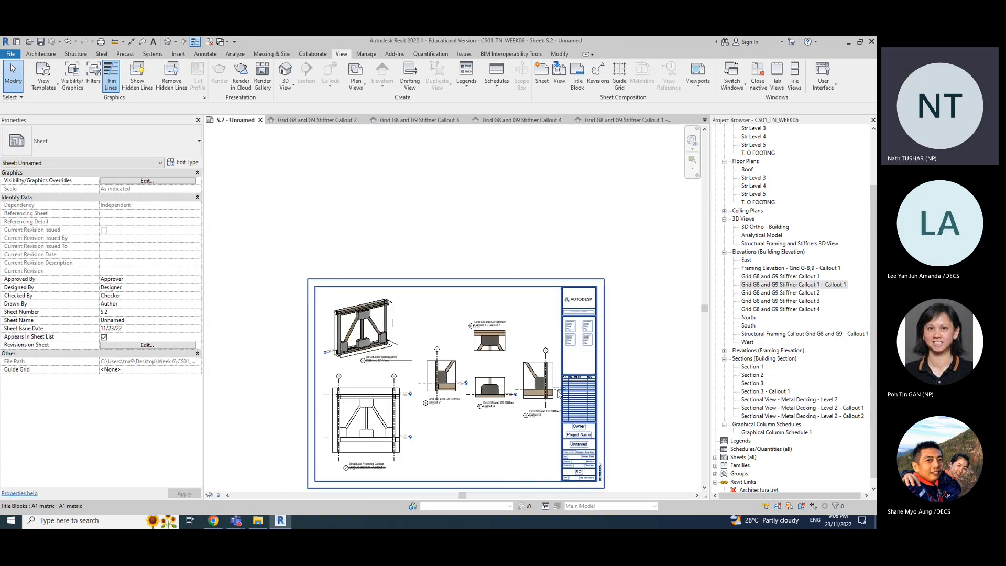
scroll(485, 414, up, 2)
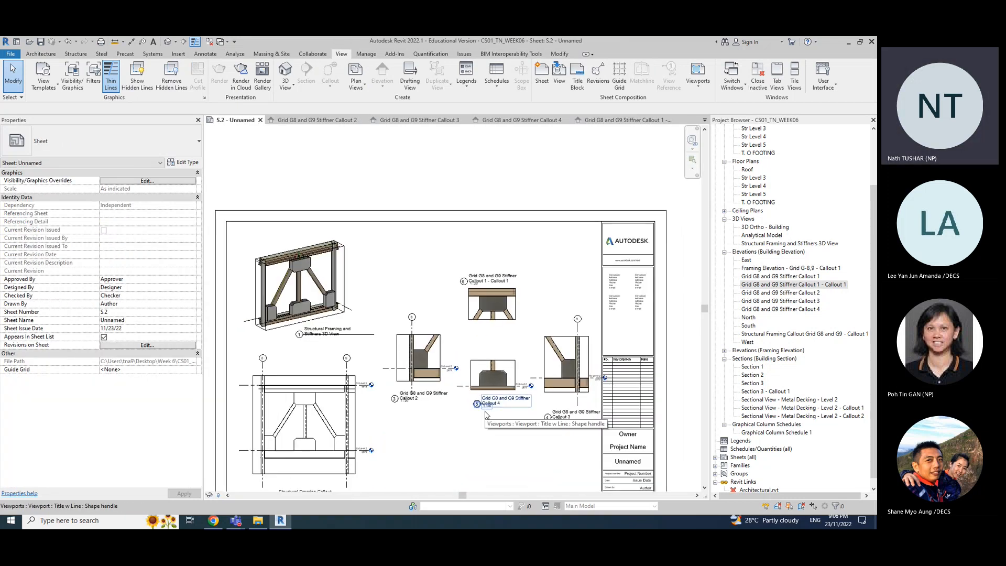
scroll(486, 414, up, 2)
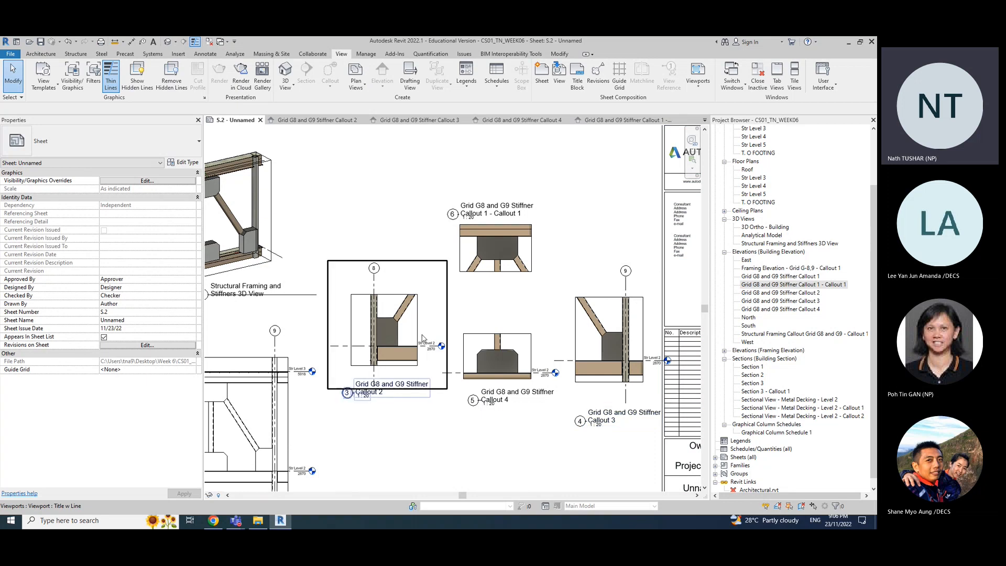
Step: Enlarge the Stiffner Callout 2 crop region upward and to both sides, and shift its viewport slightly down and left on the sheet
double_click(805, 294)
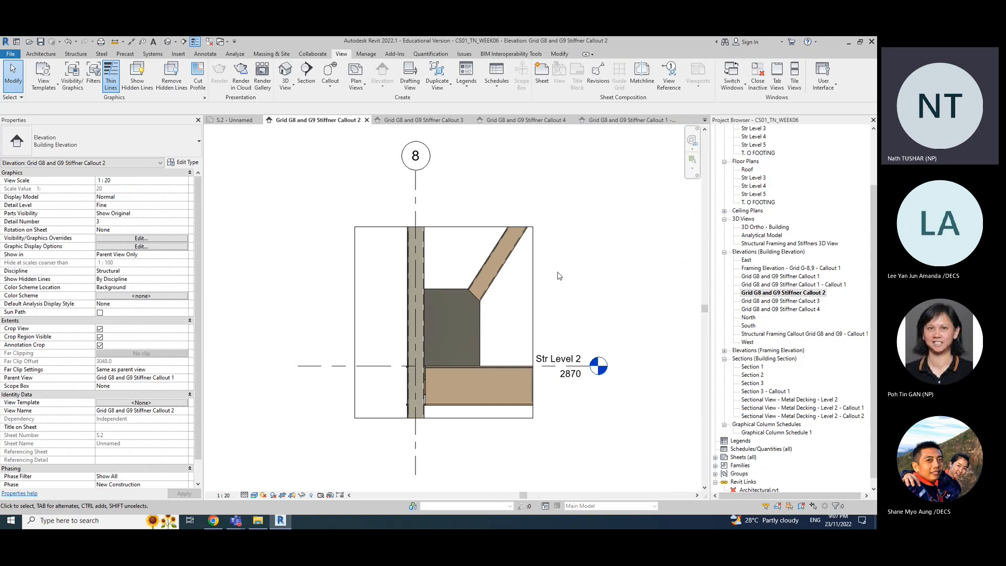
click(533, 281)
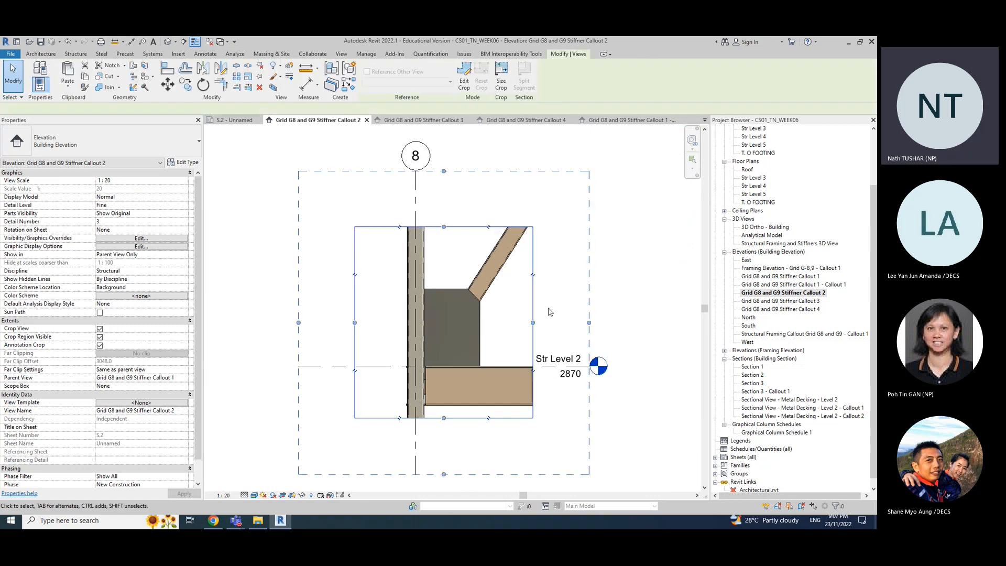
drag(444, 226, 444, 168)
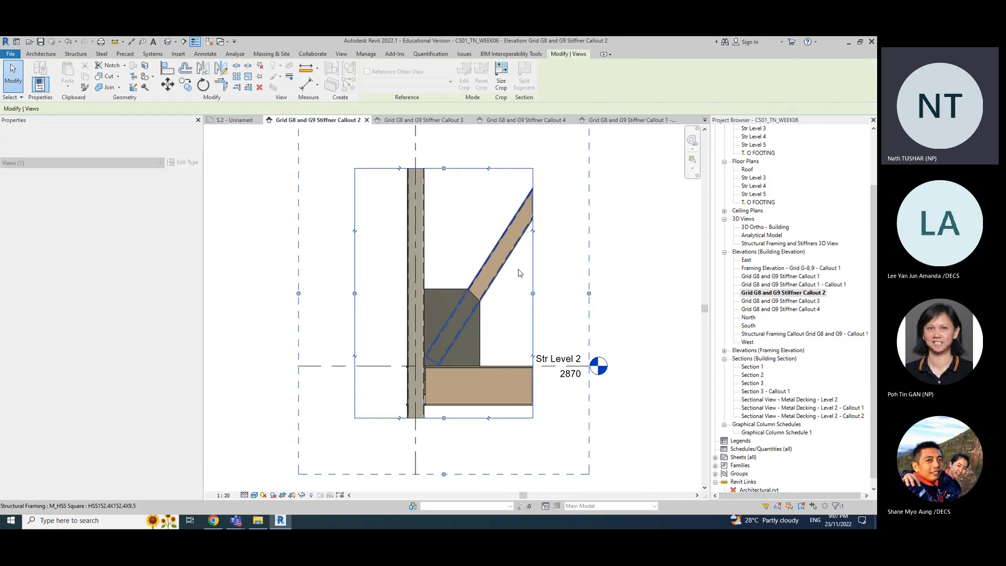
drag(533, 294, 581, 294)
drag(355, 293, 341, 293)
scroll(562, 407, down, 3)
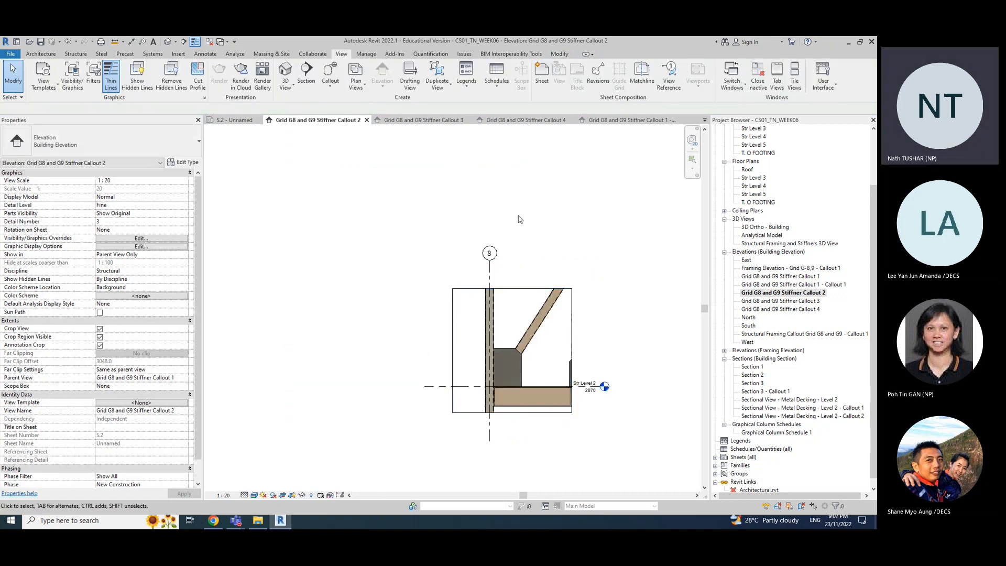
click(367, 120)
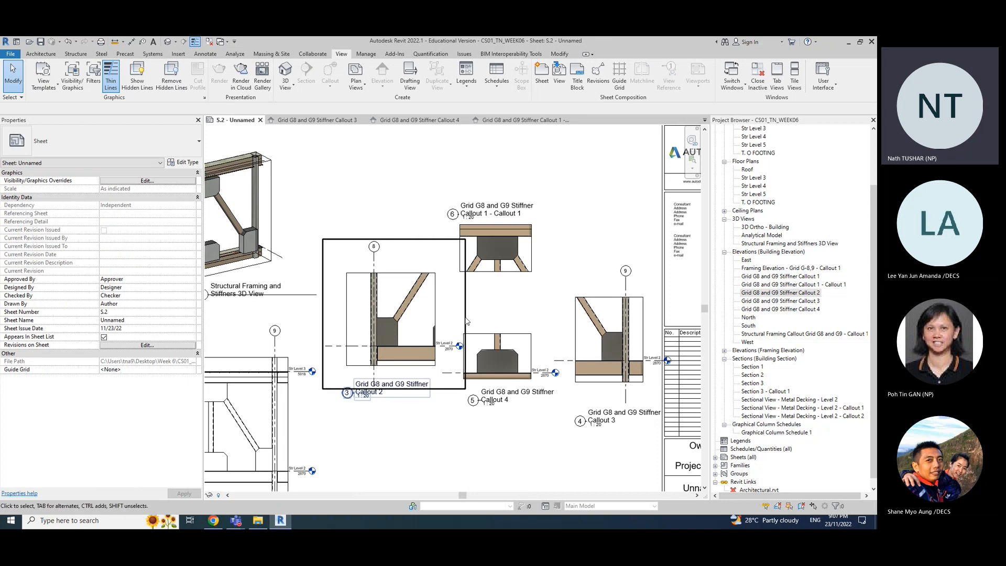
drag(440, 295, 435, 310)
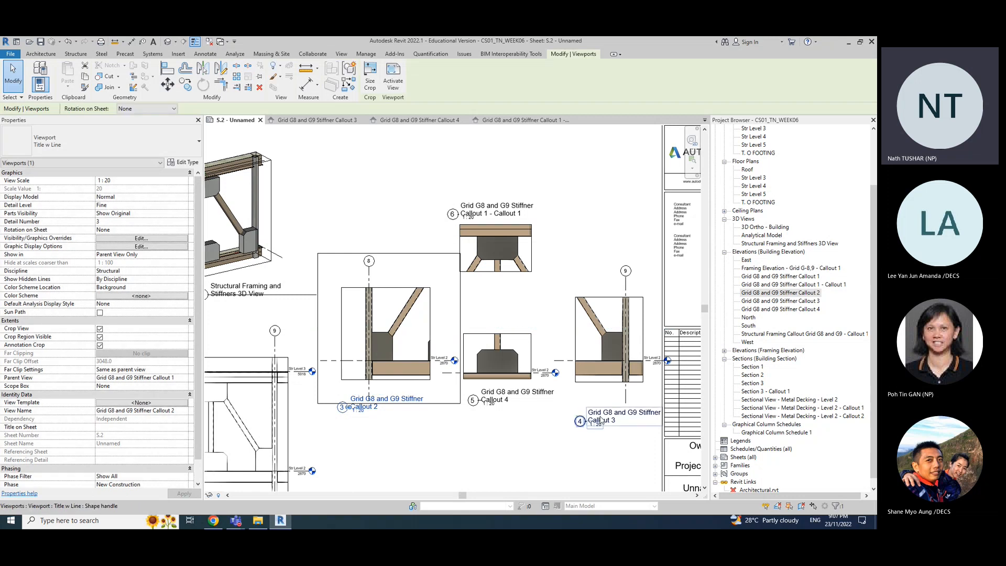
Step: Shift the Stiffner Callout 3 viewport left, away from the title block, and nudge it up level with the Callout 2 drawing
click(615, 348)
drag(604, 328, 601, 327)
click(604, 451)
click(634, 323)
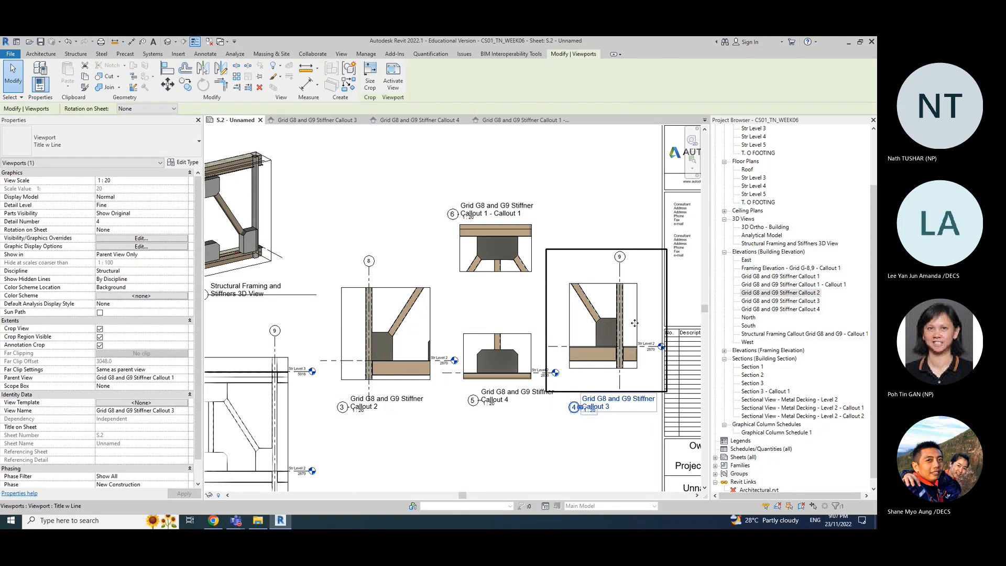
drag(638, 321, 630, 336)
click(595, 439)
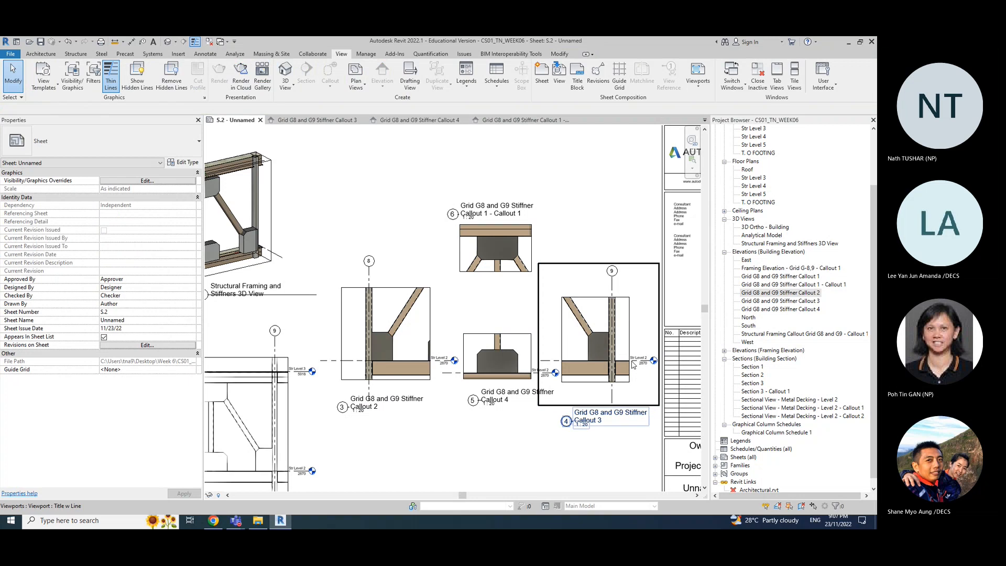
click(631, 330)
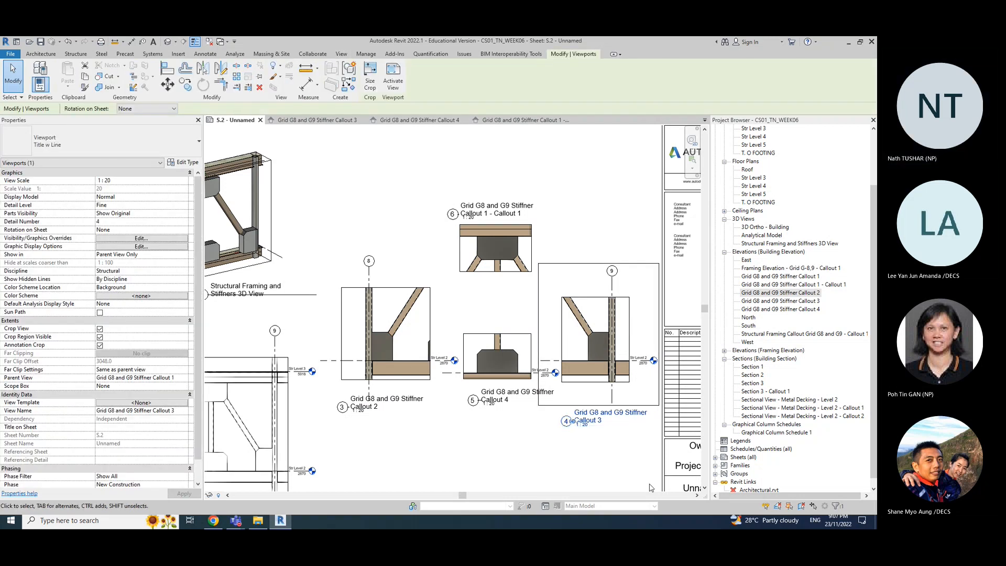
key(Up)
key(Up)
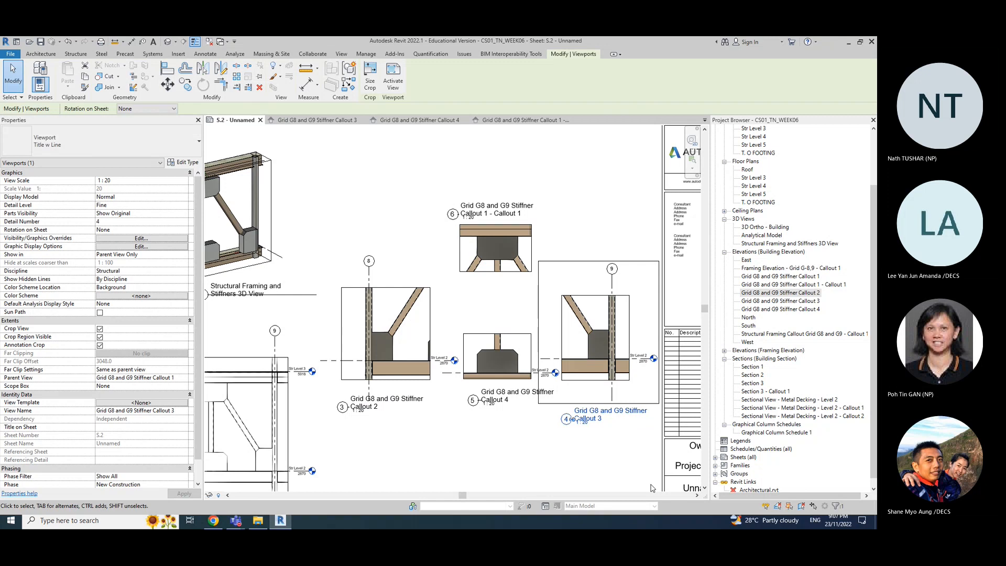
click(490, 445)
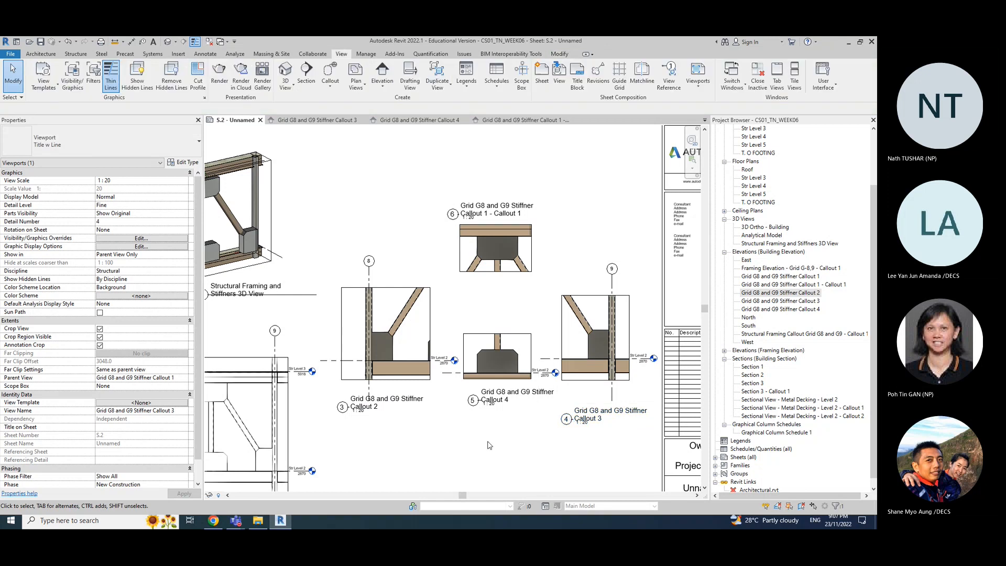
Step: Nudge the Stiffner Callout 4 viewport slightly left between the Callout 2 and Callout 3 drawings
click(527, 348)
key(Left)
key(Left)
key(Left)
key(Left)
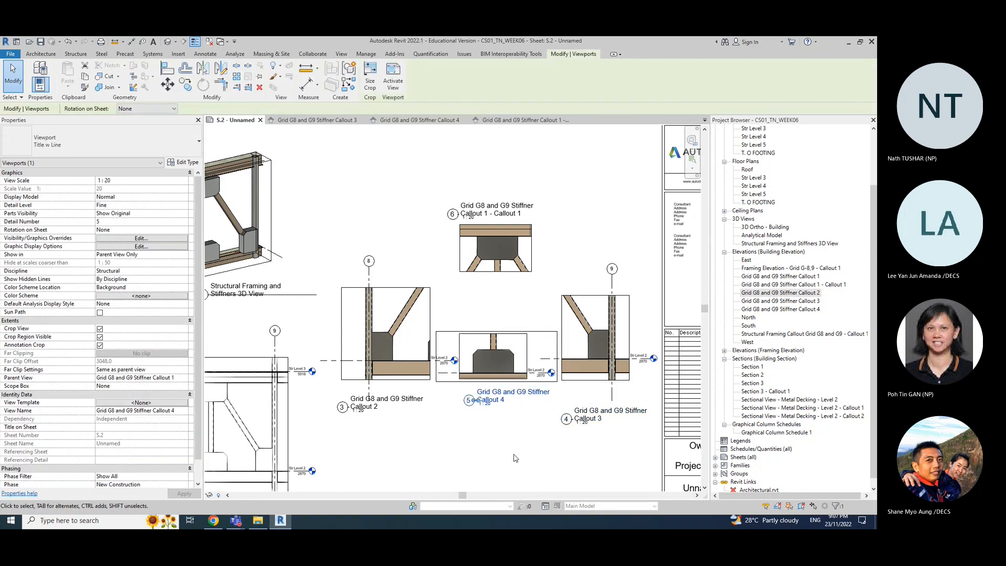
click(491, 271)
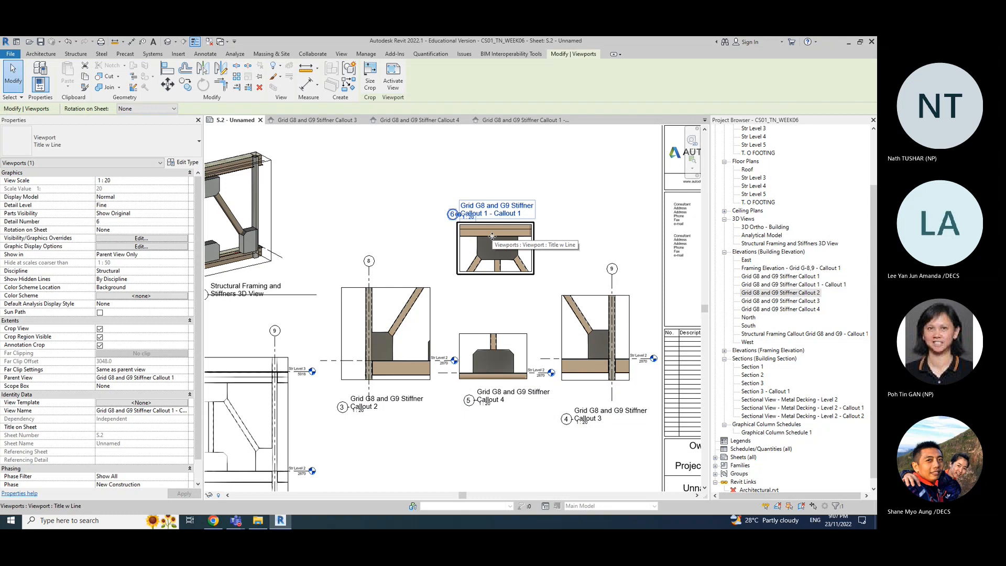
click(529, 470)
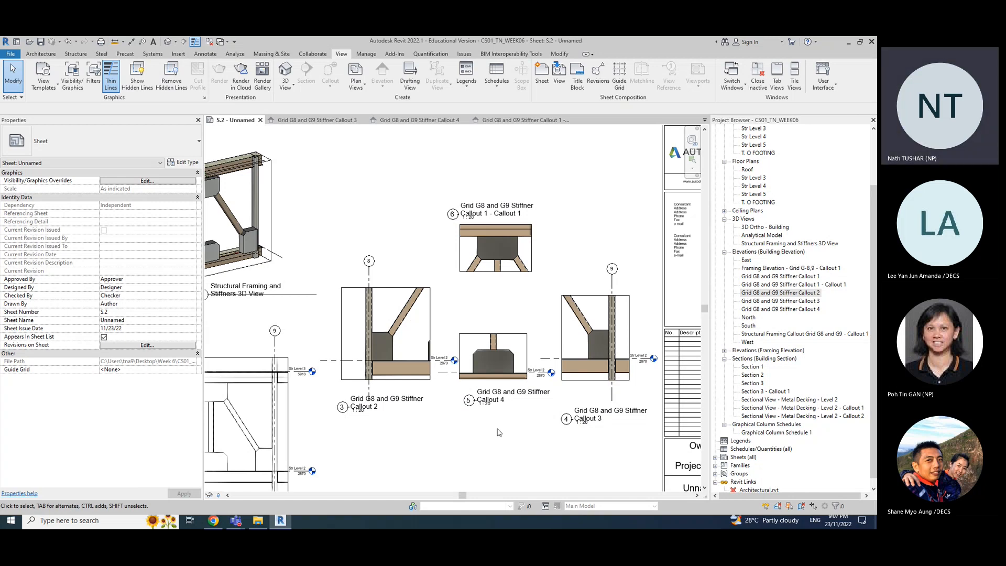
Step: Review the whole of sheet S.2, then examine the framing elevation, structural framing callout, metal decking section and stiffener callout views
scroll(548, 467, down, 5)
middle_drag(521, 461, 517, 403)
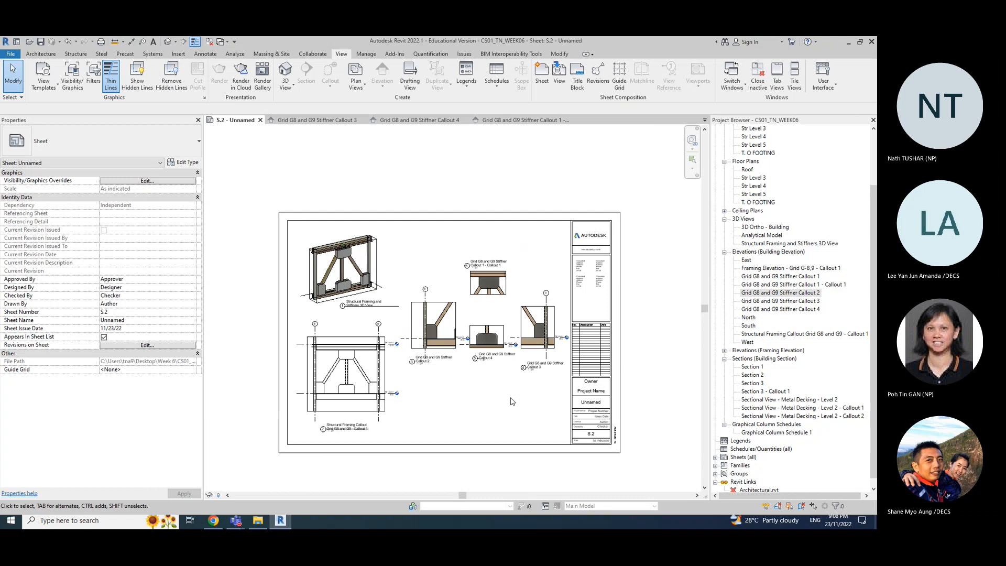
double_click(787, 268)
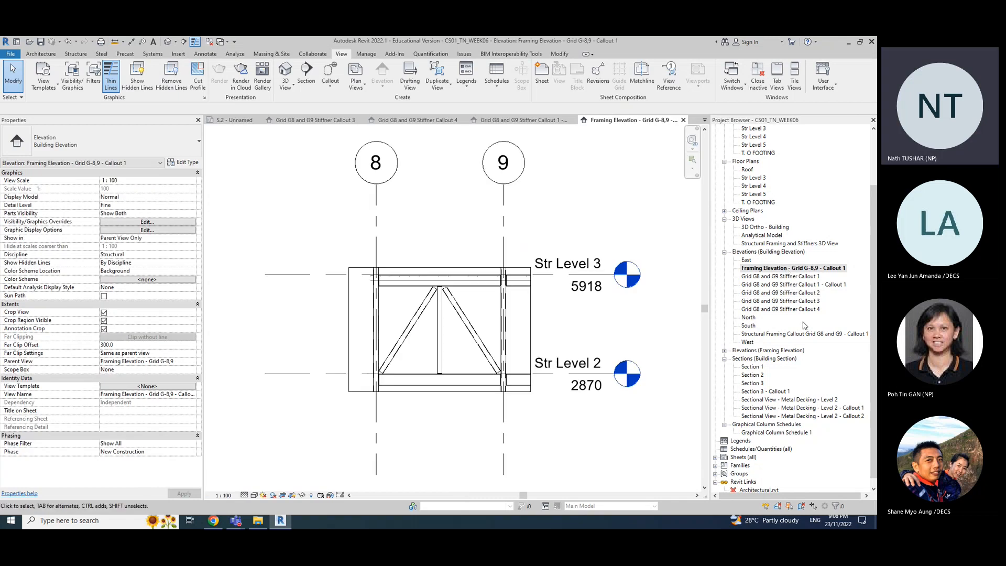
double_click(769, 335)
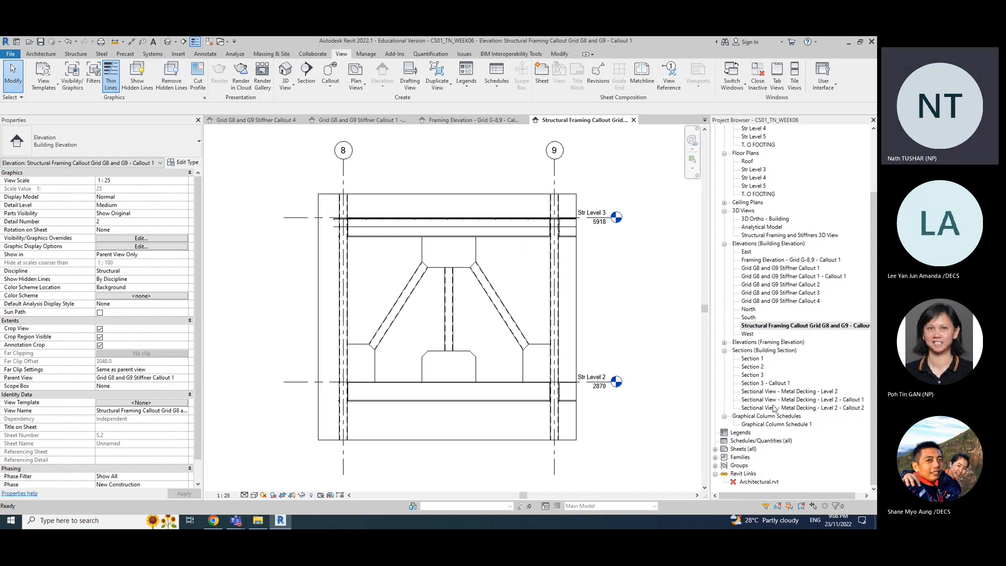
click(783, 394)
double_click(784, 393)
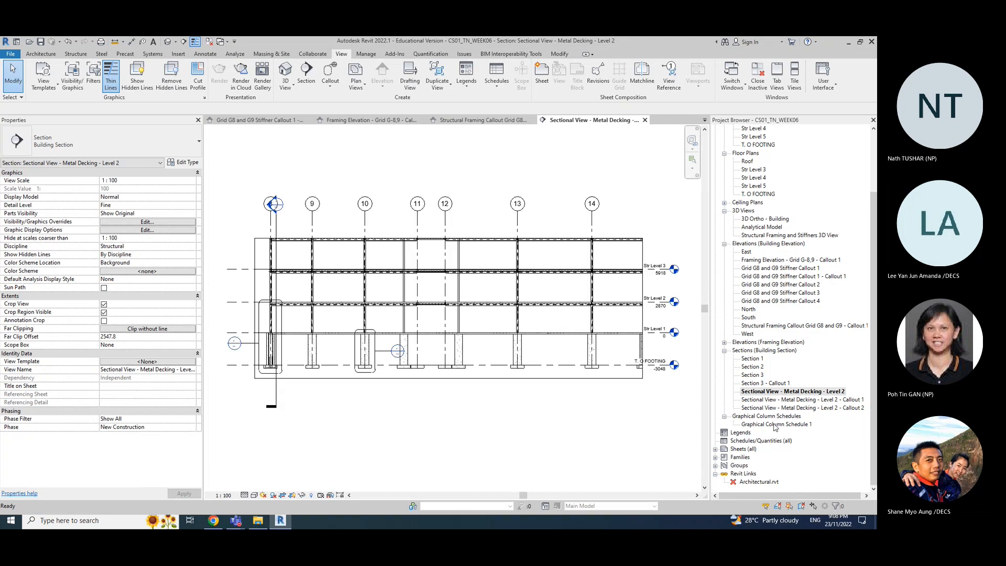
double_click(783, 324)
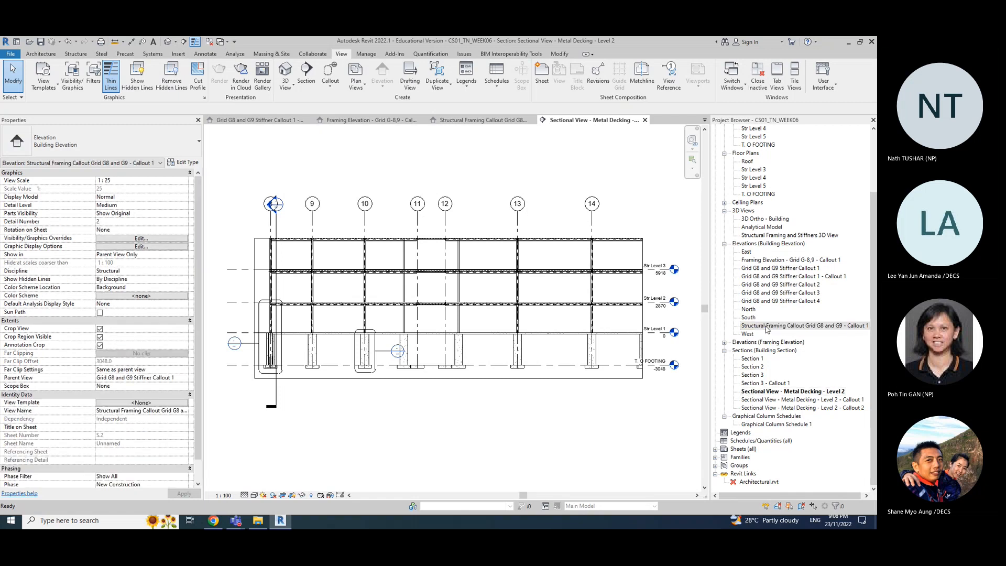
double_click(786, 260)
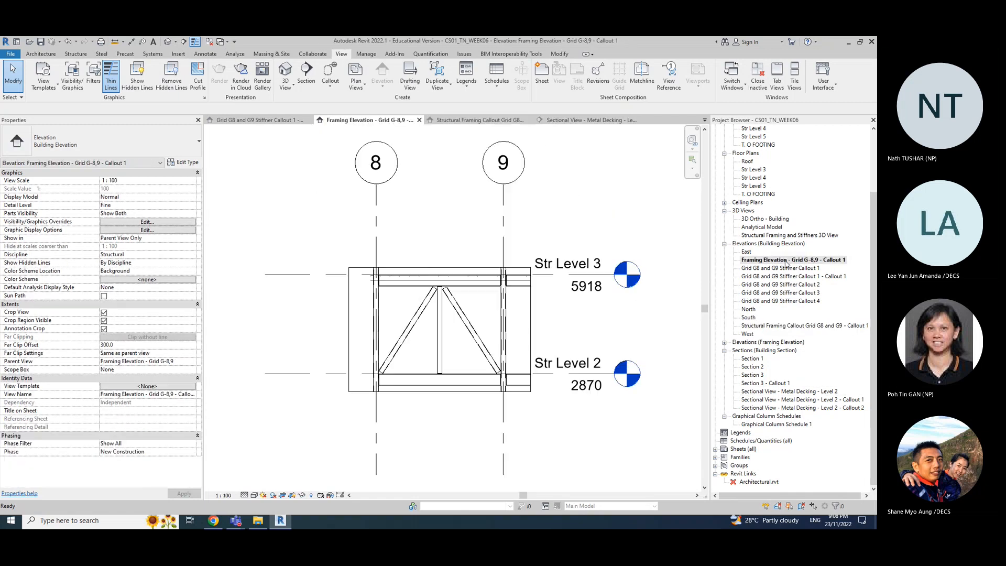
double_click(779, 267)
double_click(780, 284)
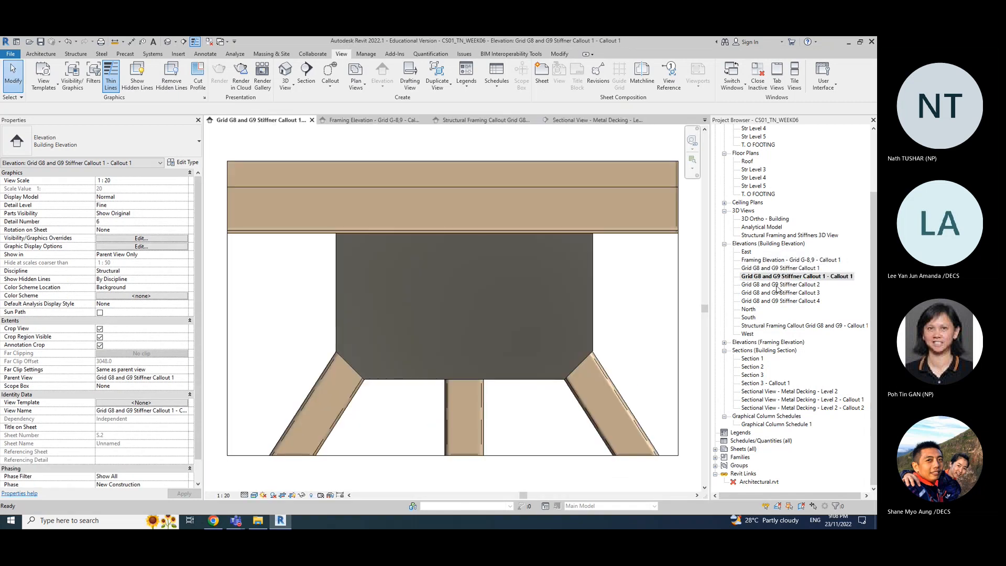
click(777, 292)
double_click(778, 293)
double_click(779, 301)
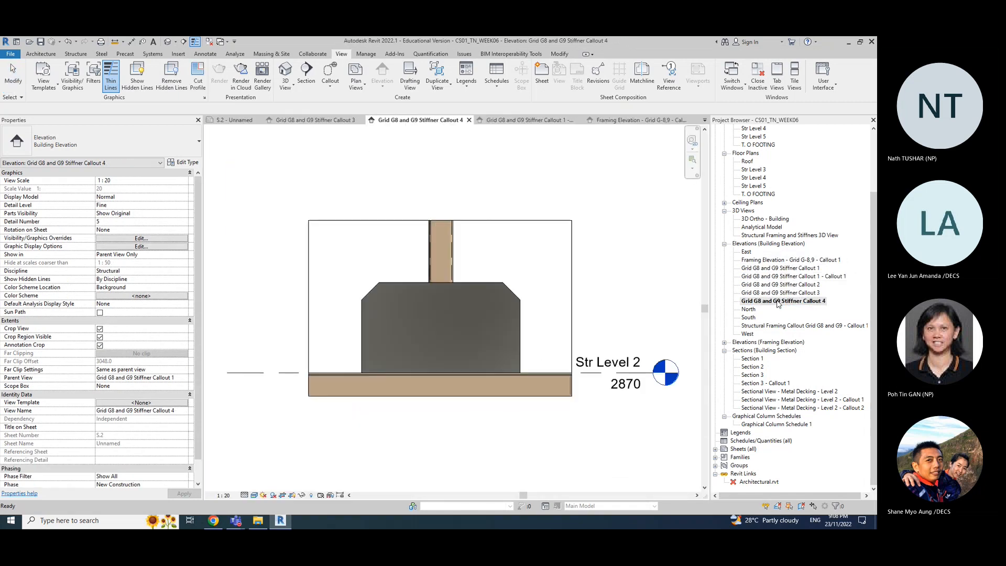
double_click(759, 325)
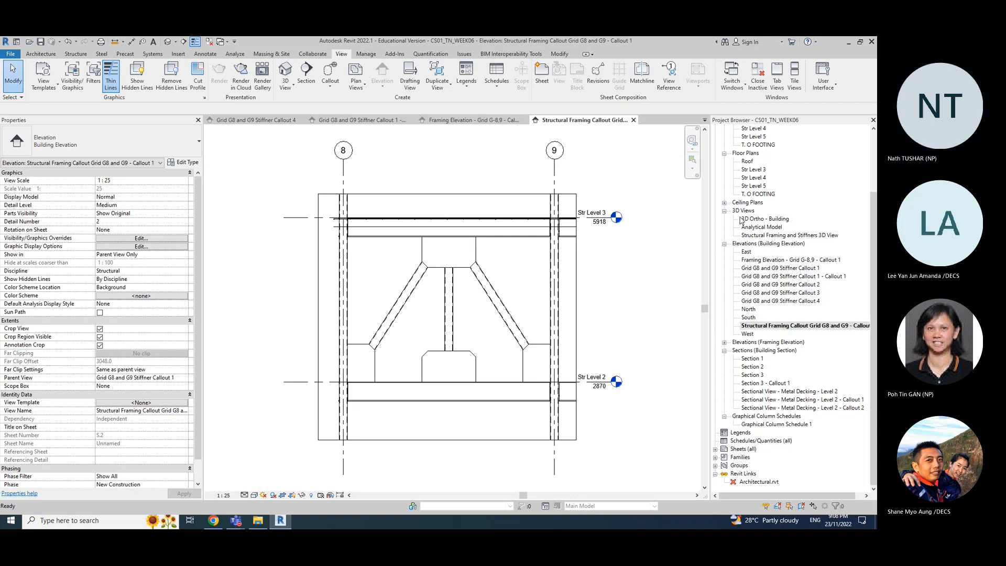
Step: Close all the open framing, section and stiffener callout views, keeping only sheet S.2 open
click(634, 120)
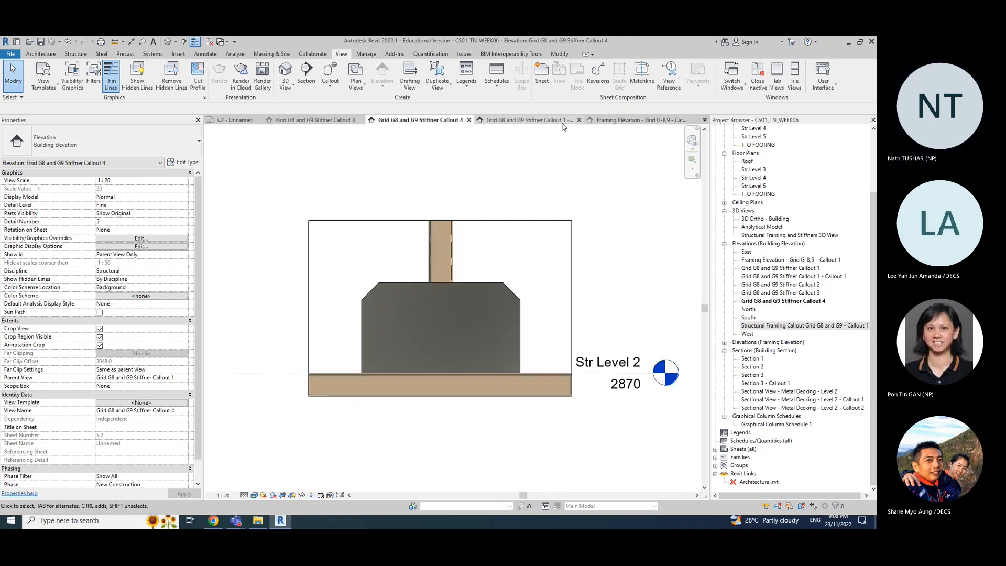
click(469, 120)
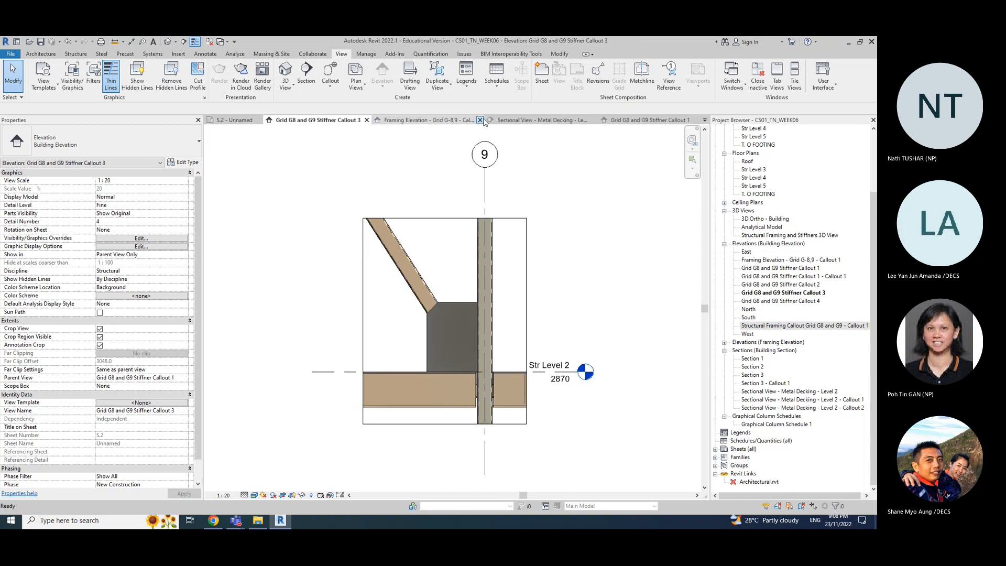
click(479, 120)
click(479, 120)
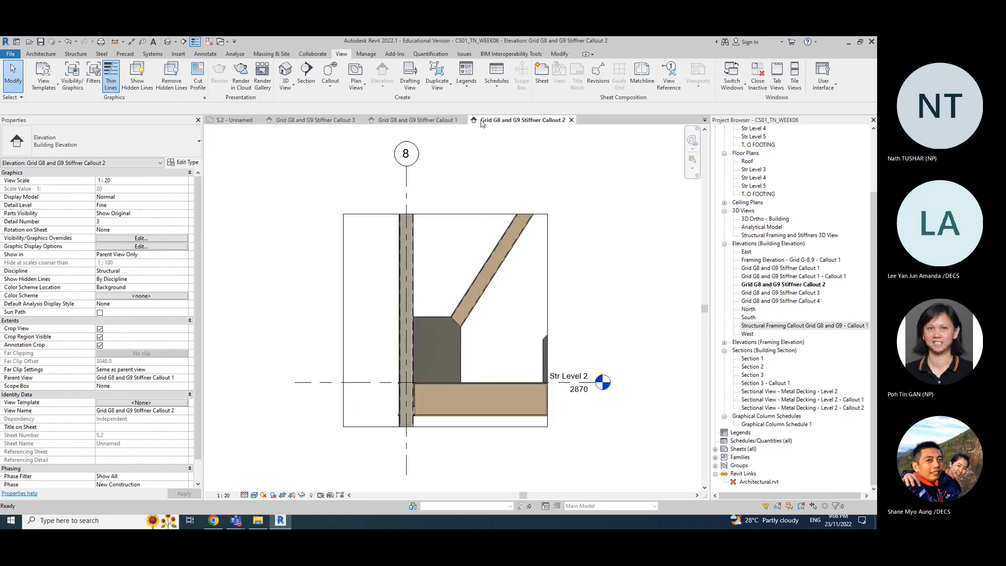
click(571, 120)
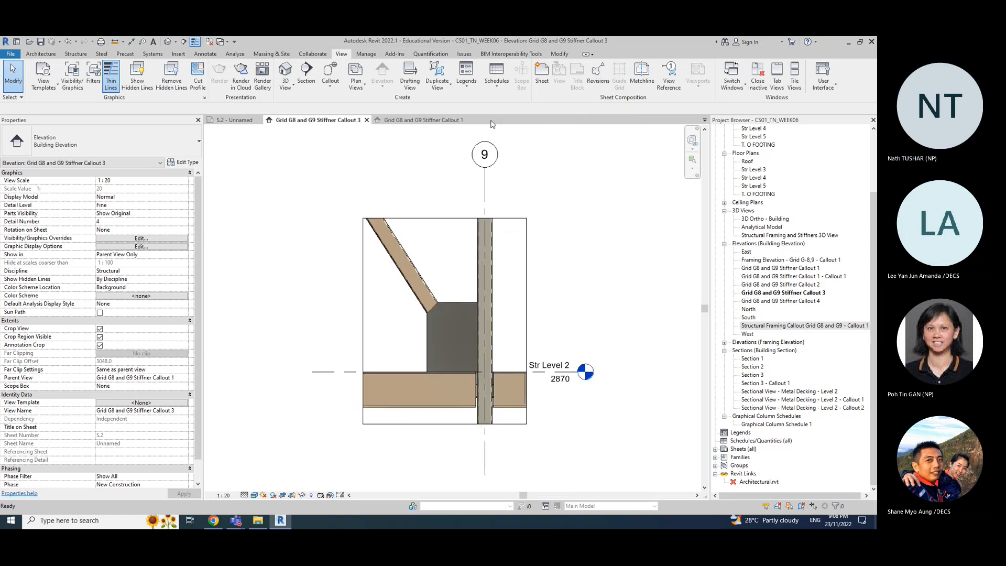
click(470, 120)
click(363, 120)
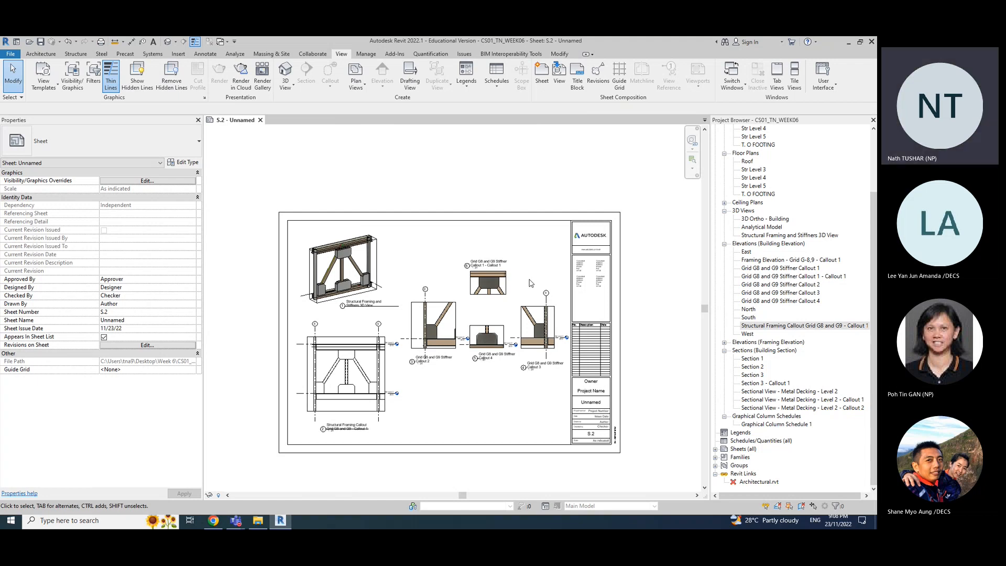
Step: Check the framing callouts and the Framing Elevation - Grid G-8,9 view as candidates for the sheet, and return to S.2
double_click(808, 261)
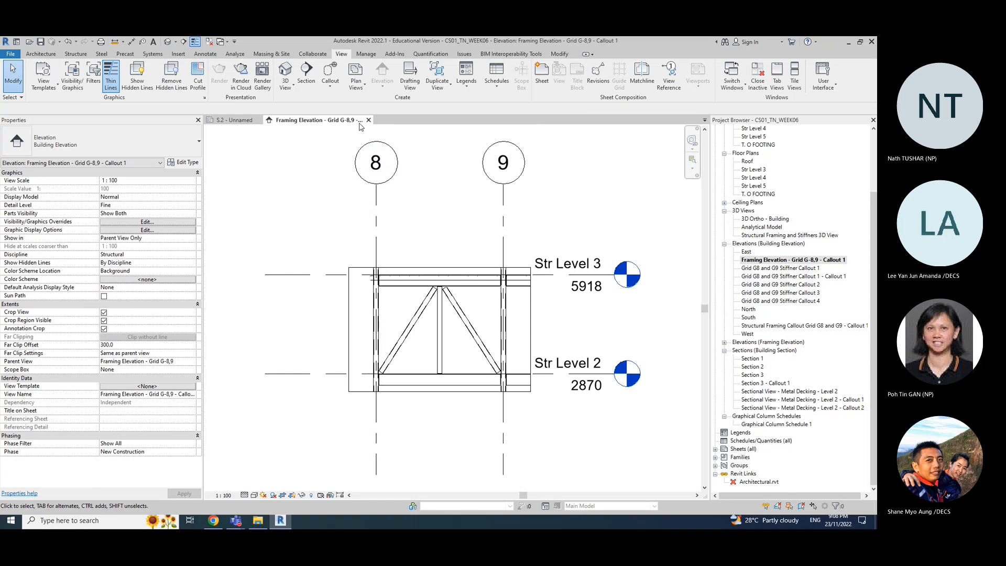
click(369, 120)
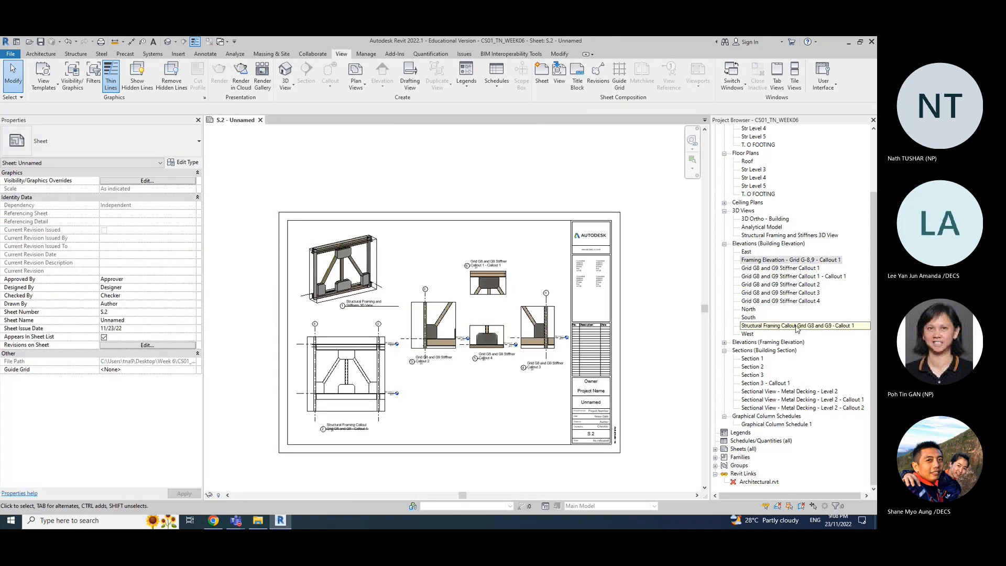
double_click(799, 325)
click(367, 120)
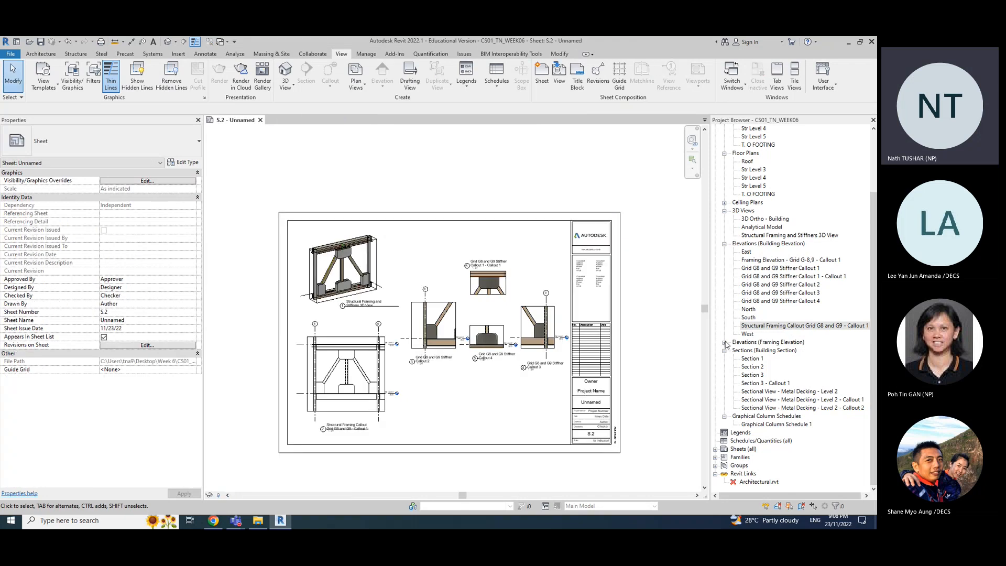
click(724, 342)
double_click(771, 350)
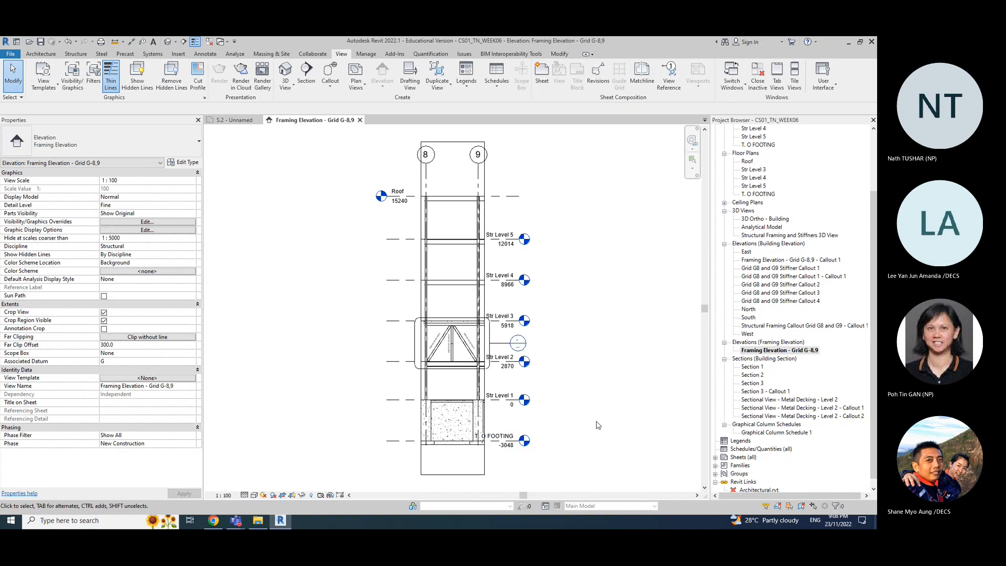
click(234, 120)
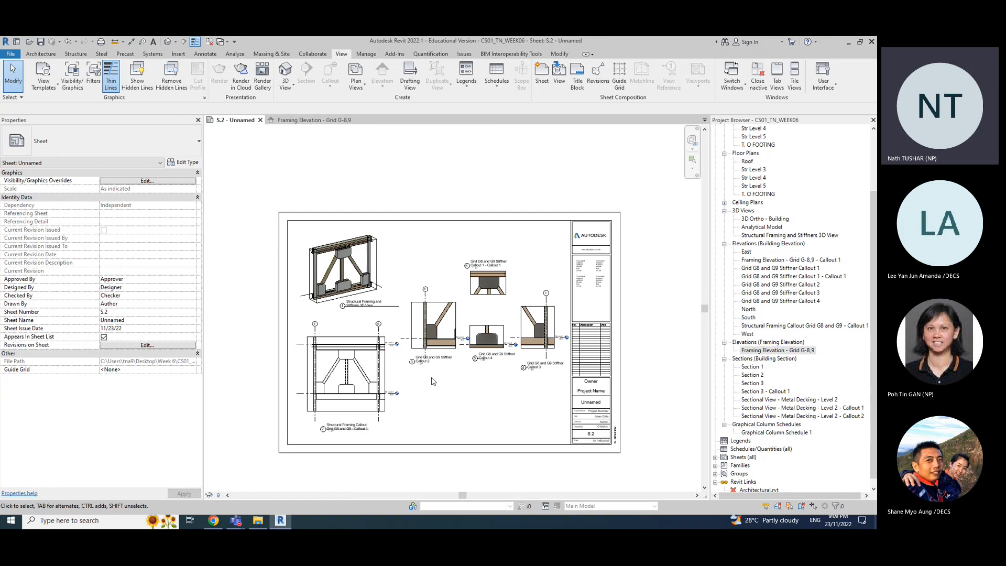
Step: Move the Structural Framing Callout and the 3D view viewports right, freeing the left part of the sheet
click(384, 369)
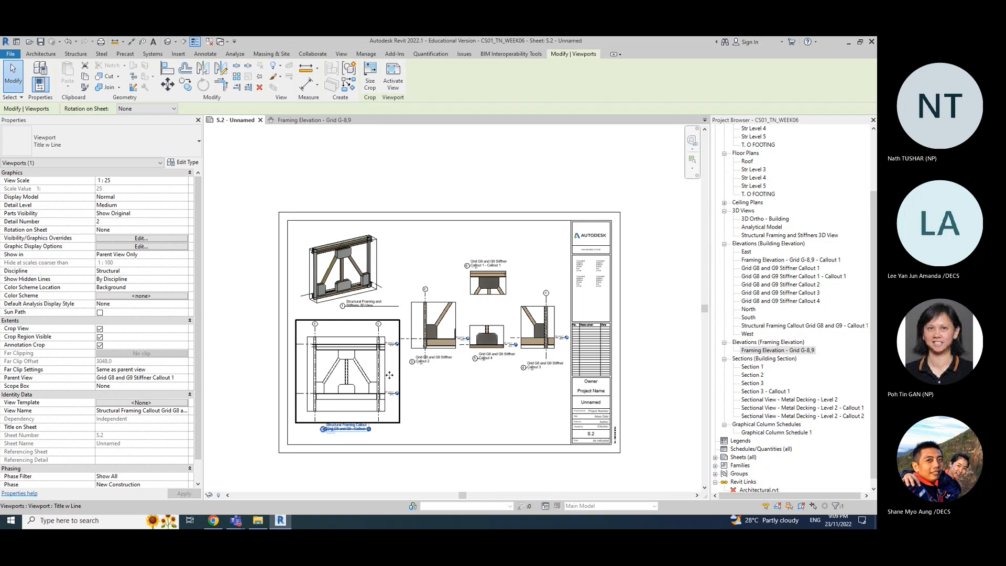
drag(385, 365, 478, 386)
click(386, 263)
drag(386, 263, 460, 263)
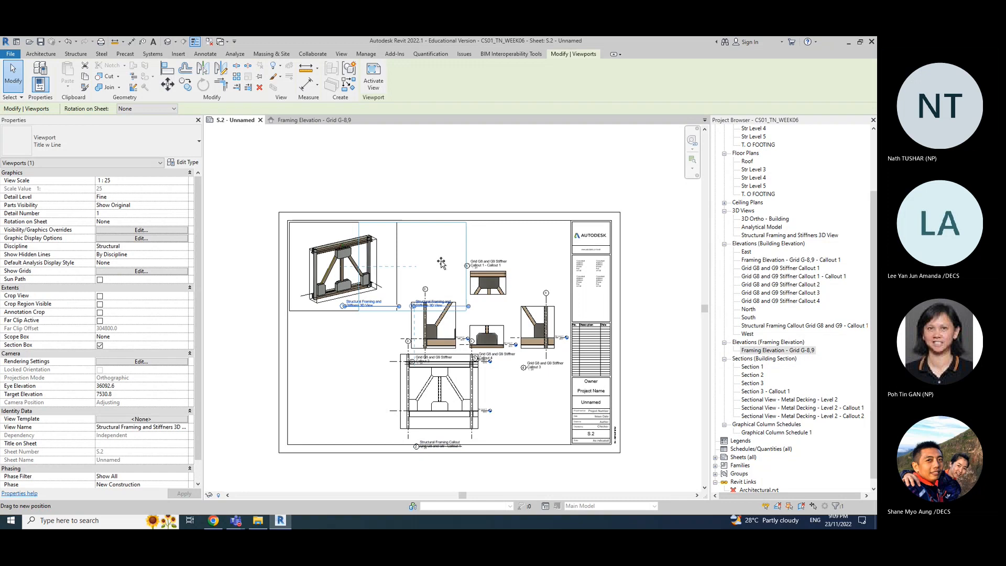
Step: Place the Framing Elevation - Grid G-8,9 view on the sheet's left side and set its scale to 1:50 after trying 1:25
click(794, 351)
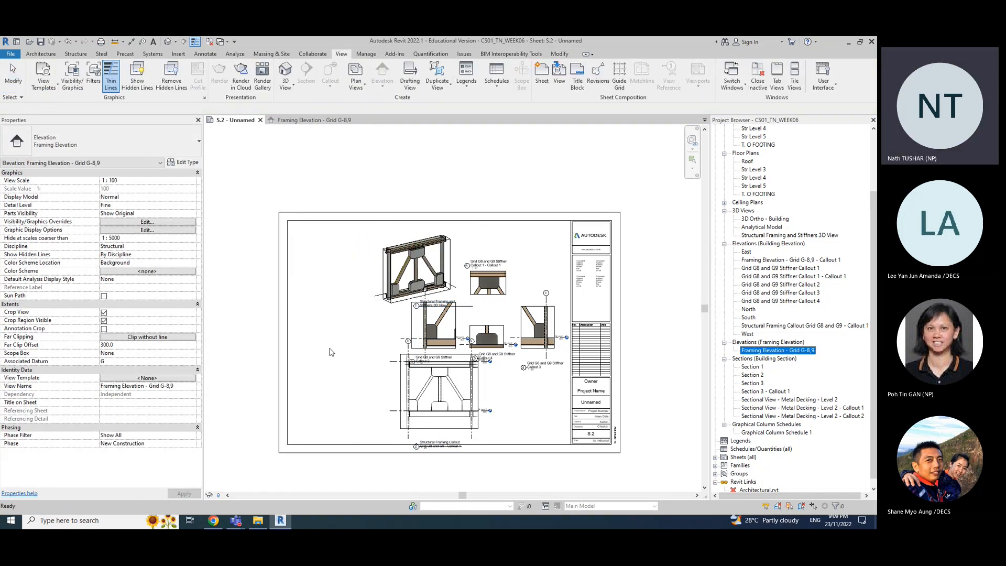
click(322, 290)
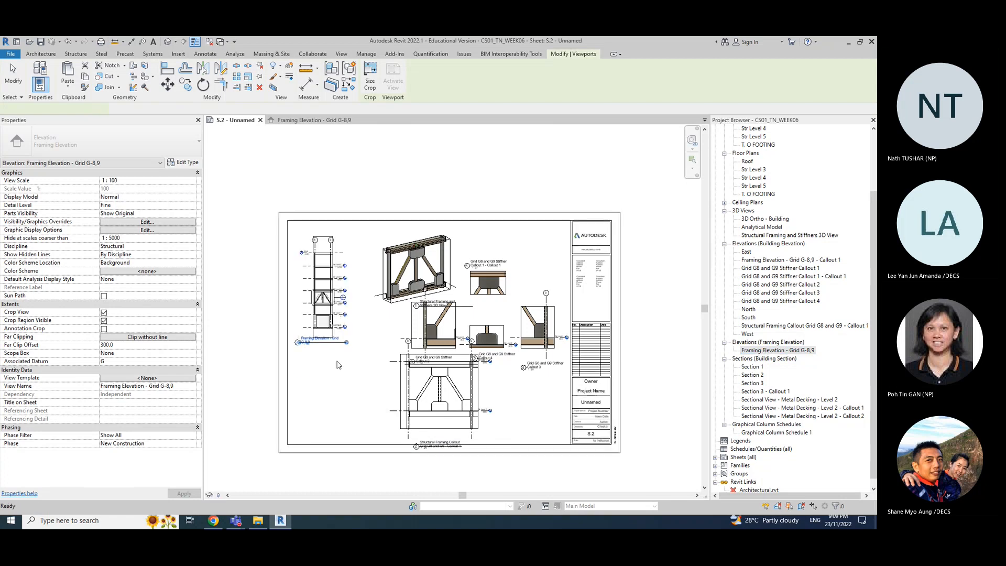
click(167, 181)
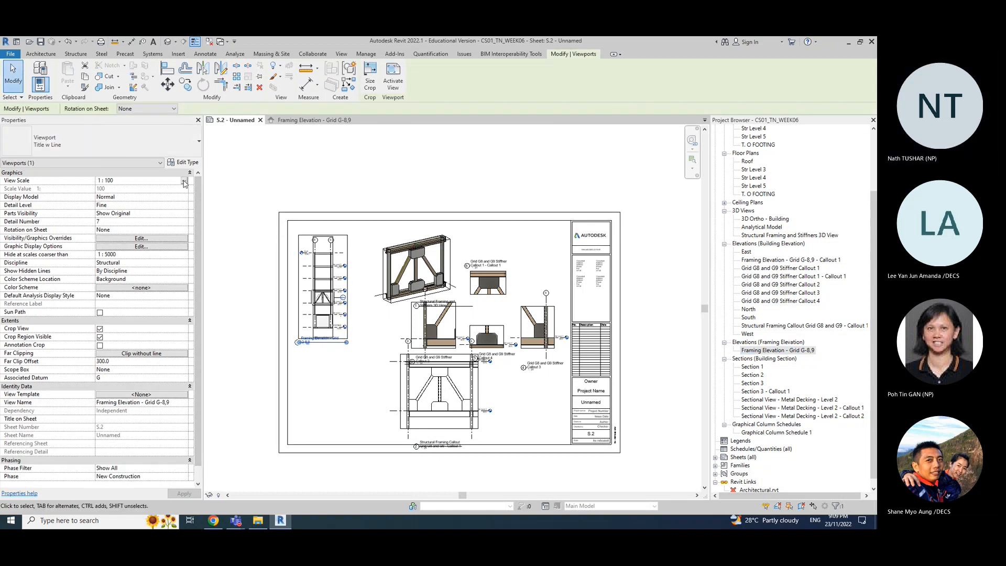
click(184, 180)
click(114, 209)
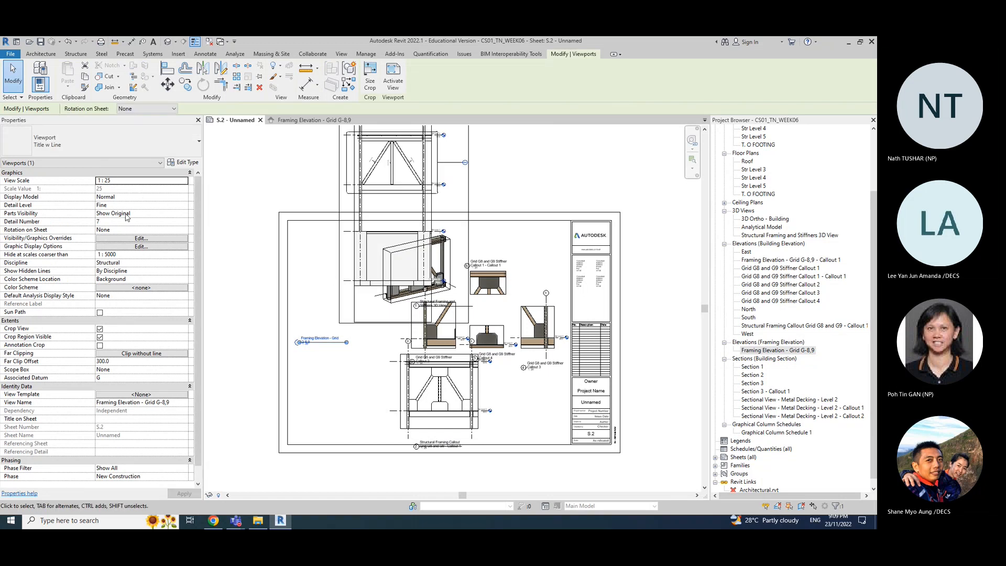
click(178, 184)
click(183, 180)
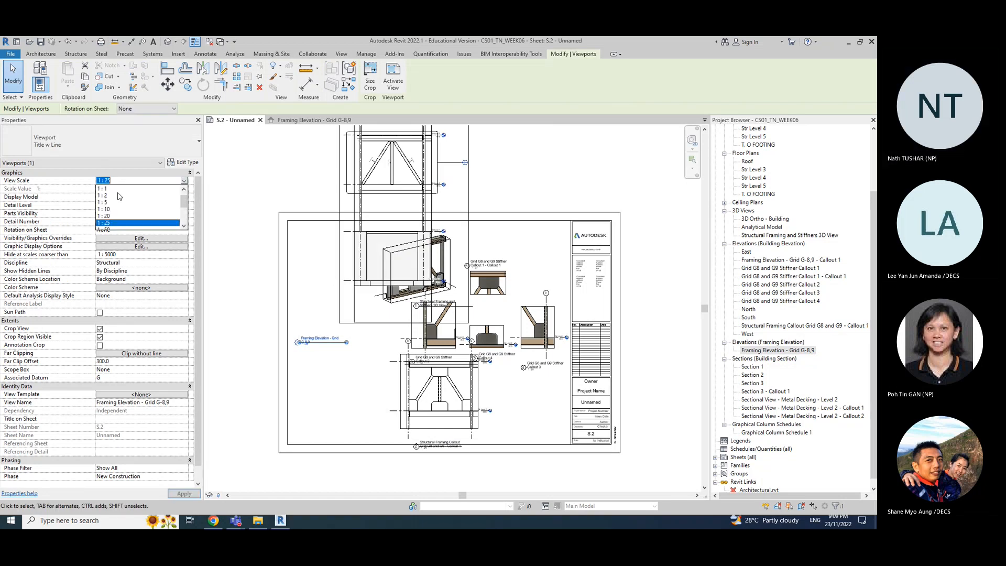
click(107, 227)
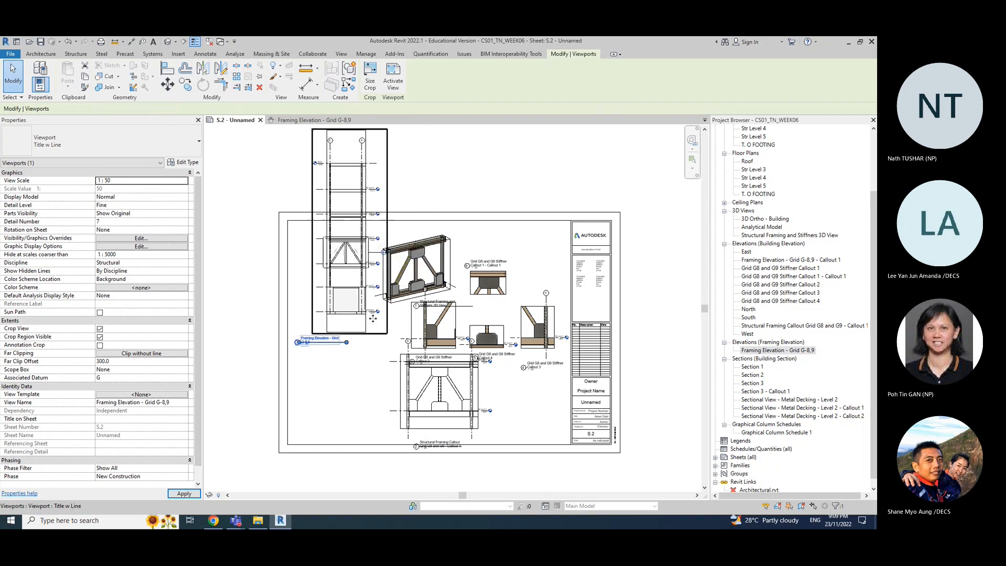
Step: Move the Framing Elevation - Grid G-8,9 viewport down inside the sheet border and shift its title right, beneath the drawing
drag(384, 166, 343, 359)
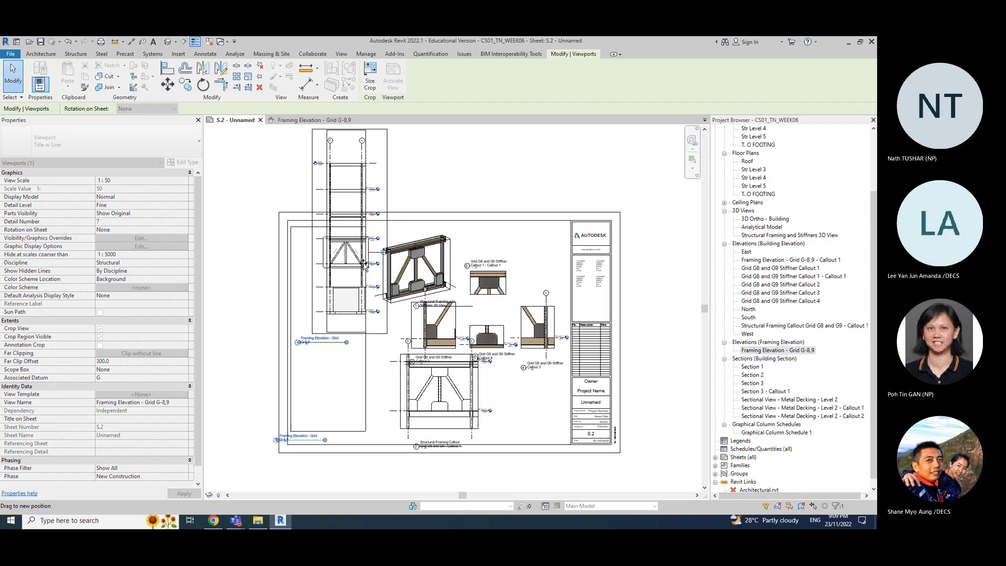
click(341, 454)
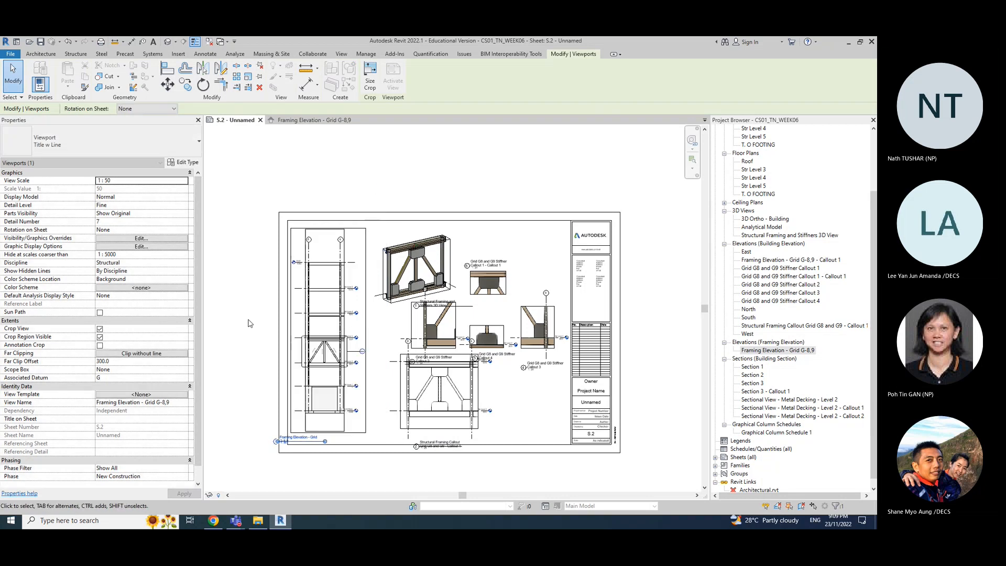
click(320, 440)
drag(319, 440, 344, 441)
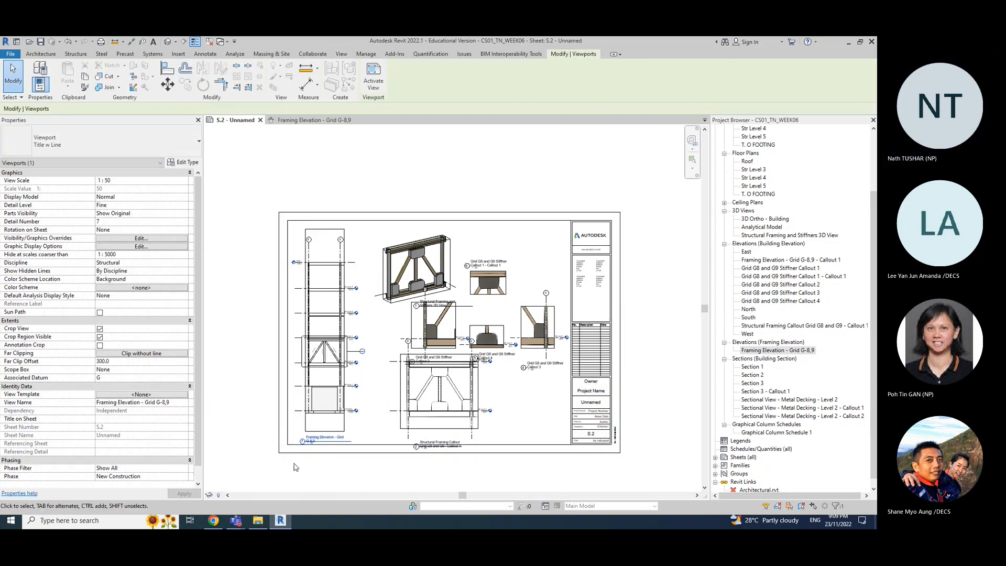
Step: Shorten the title line of the Framing Elevation - Grid G-8,9 viewport back to its detail number bubble
scroll(293, 443, up, 5)
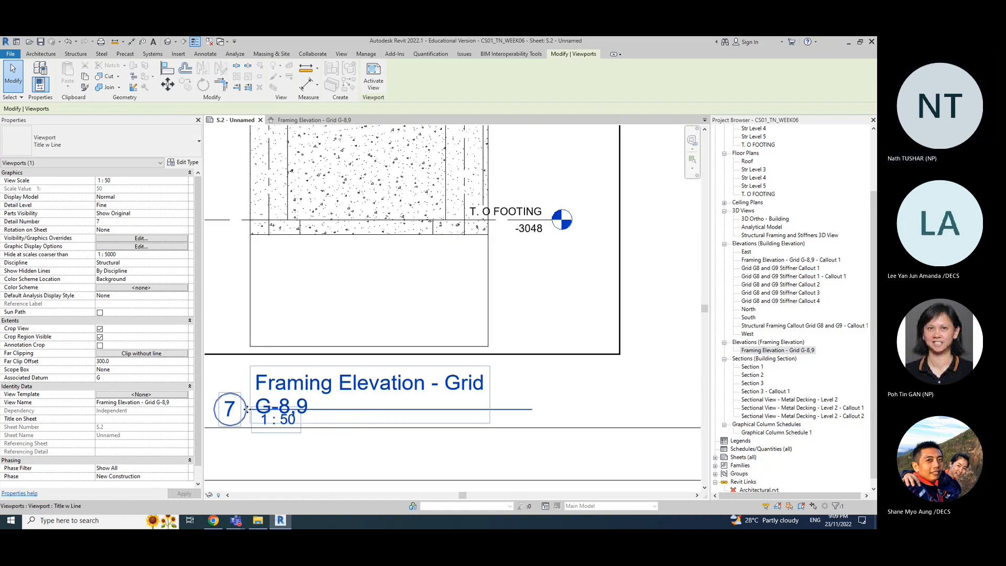
click(248, 414)
drag(532, 409, 251, 413)
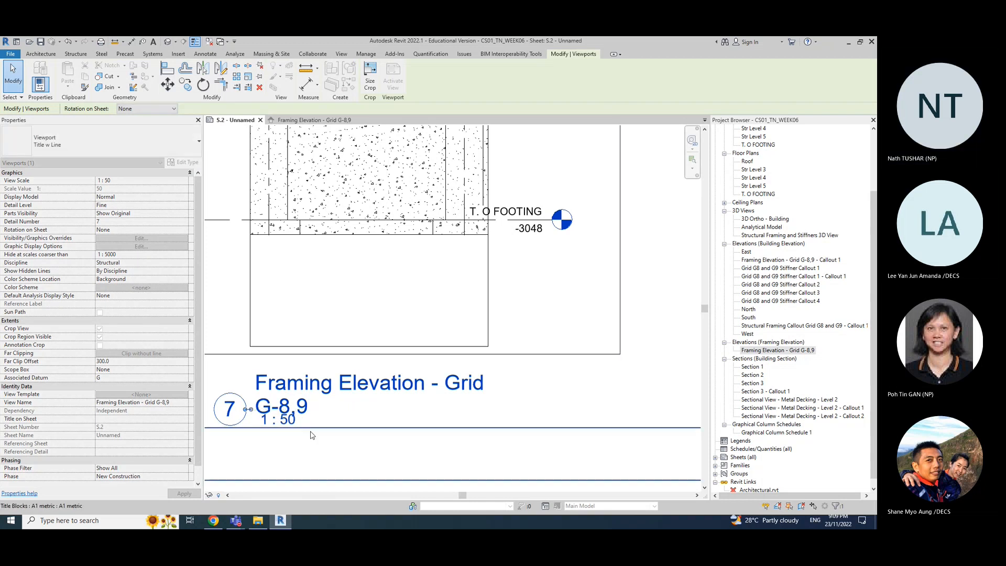
click(320, 453)
scroll(341, 453, down, 5)
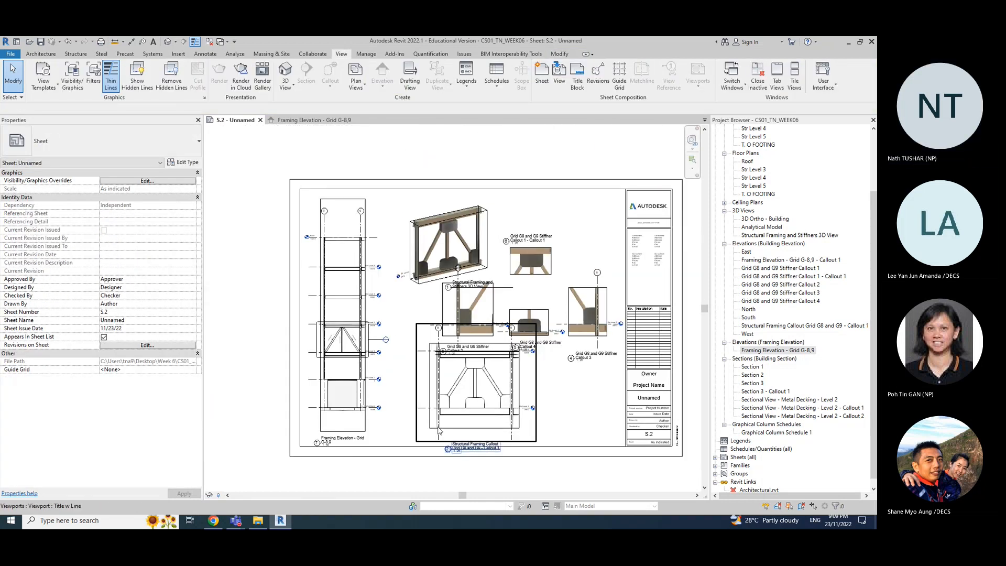
Step: Move the Structural Framing and Stiffners 3D View viewport slightly left and up, clear of the stiffener callouts below it
click(468, 224)
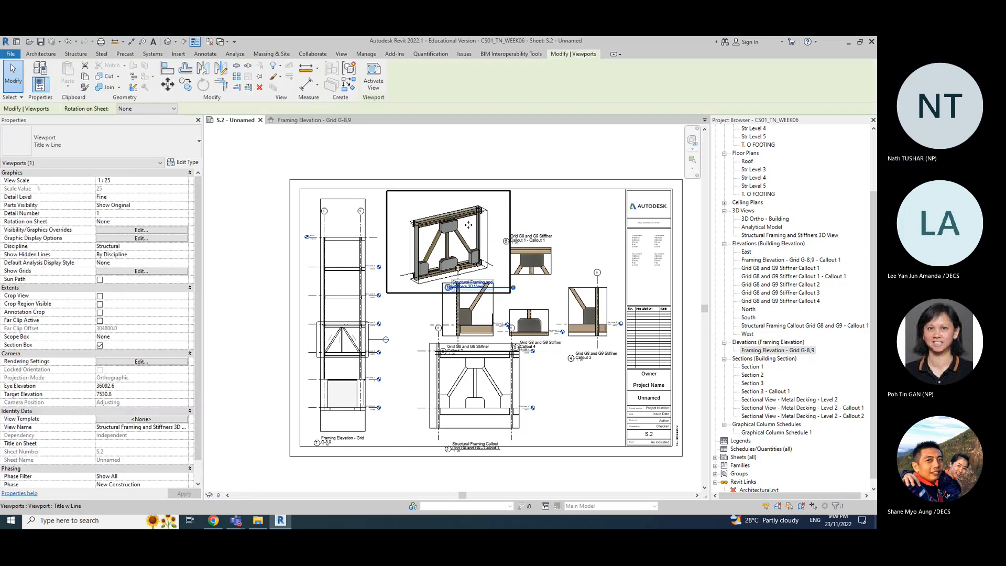
mouse_move(477, 225)
mouse_down()
mouse_move(462, 226)
mouse_move(471, 225)
mouse_up()
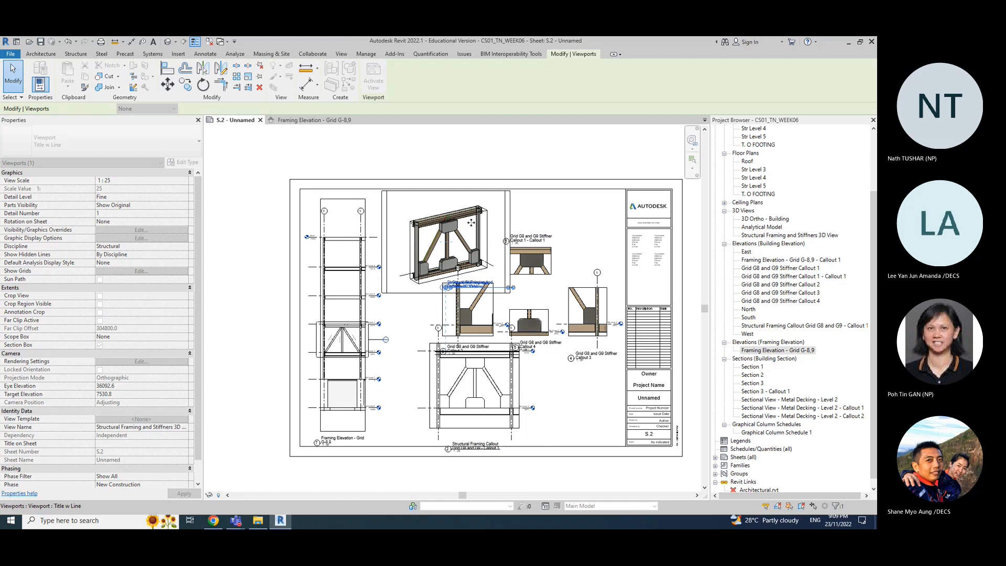
click(591, 403)
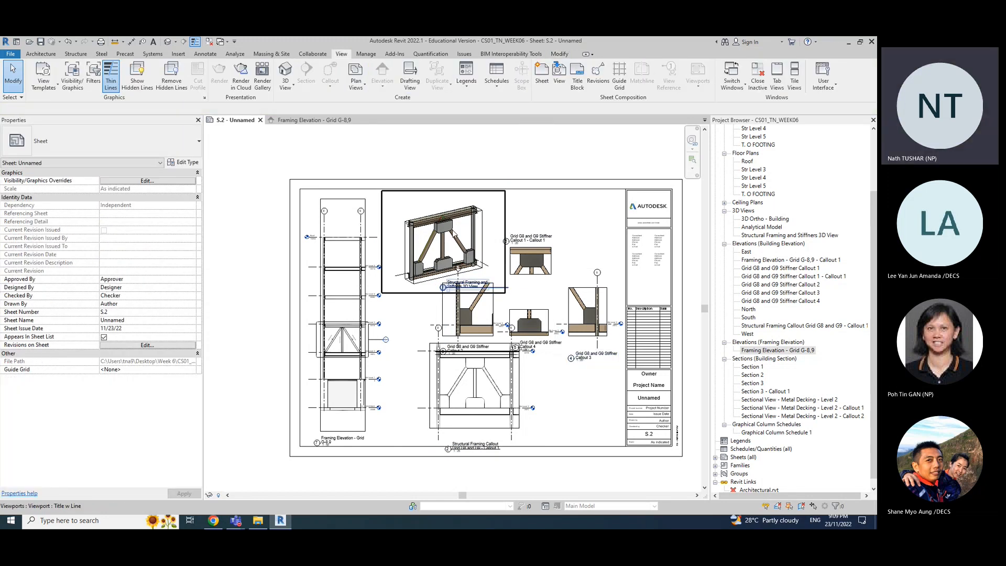
click(480, 224)
drag(478, 215, 478, 199)
key(ctrl+z)
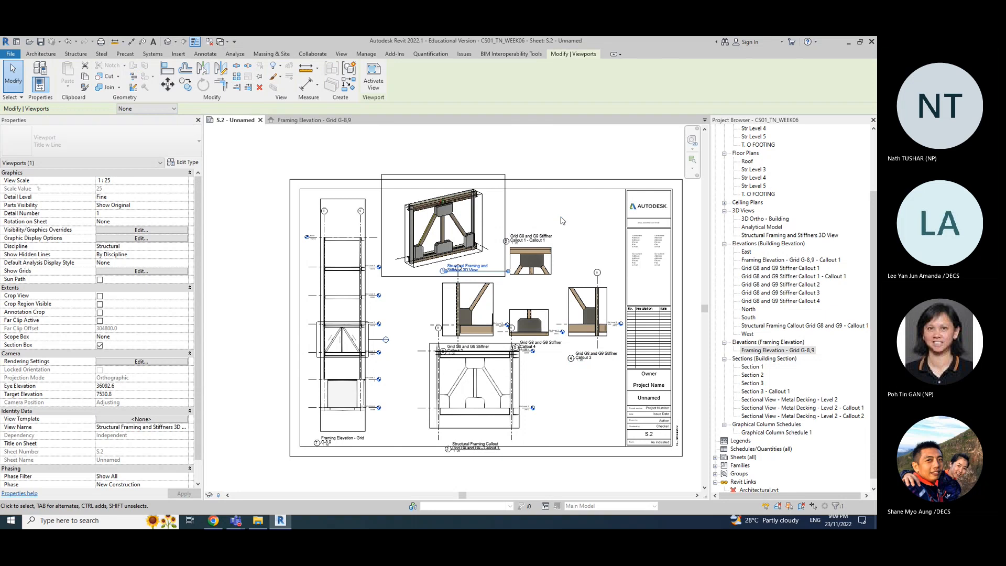
key(Up)
key(Up)
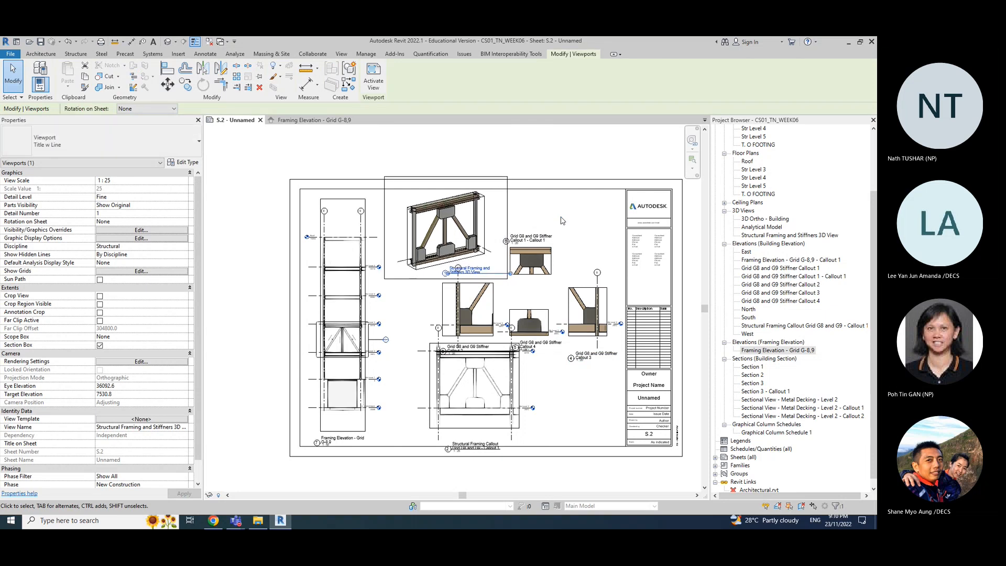
click(561, 217)
Step: Move the Structural Framing Callout Grid G8 and G9 viewport up beside the 3D view, next to the title block
click(500, 384)
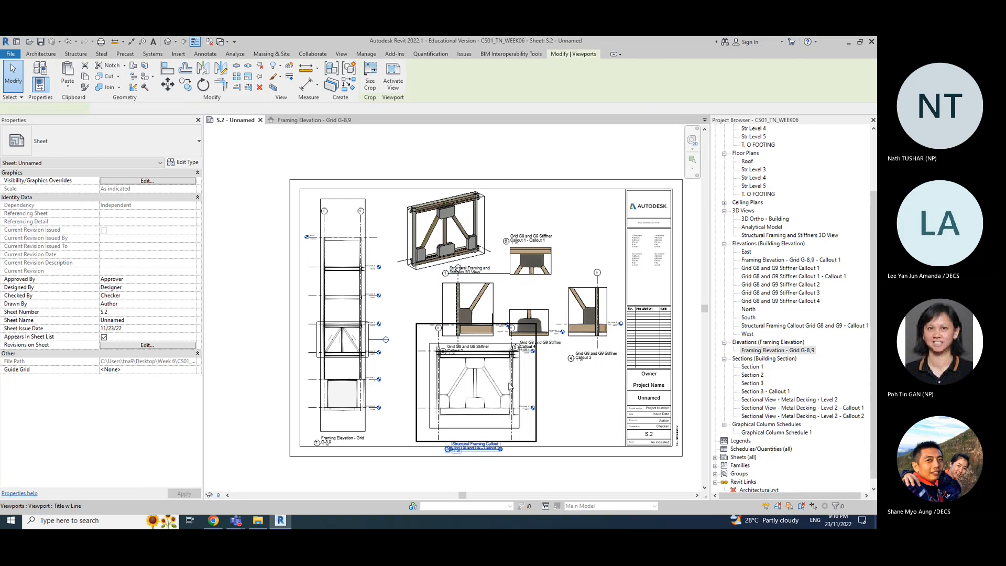
click(592, 392)
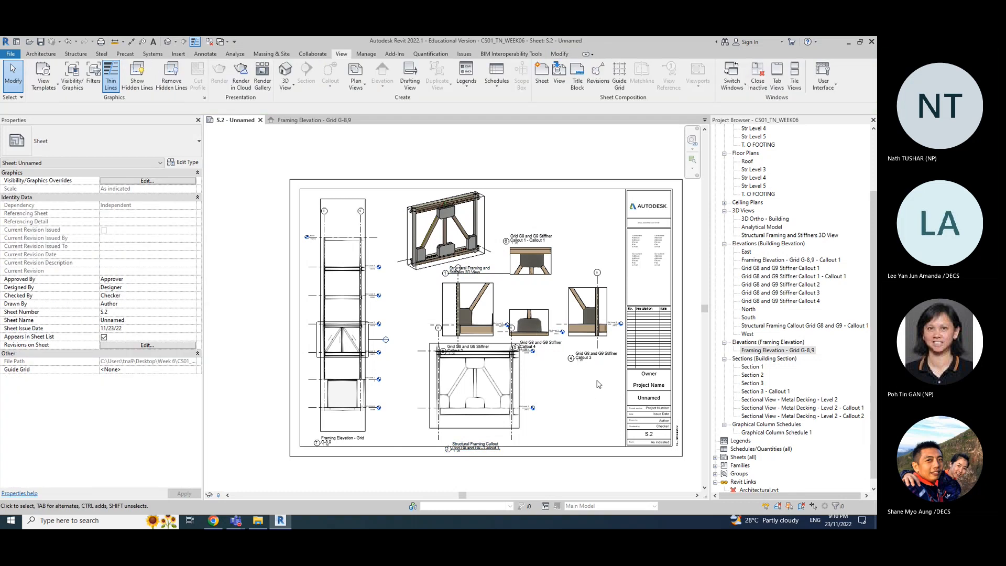
click(498, 383)
drag(496, 367, 583, 215)
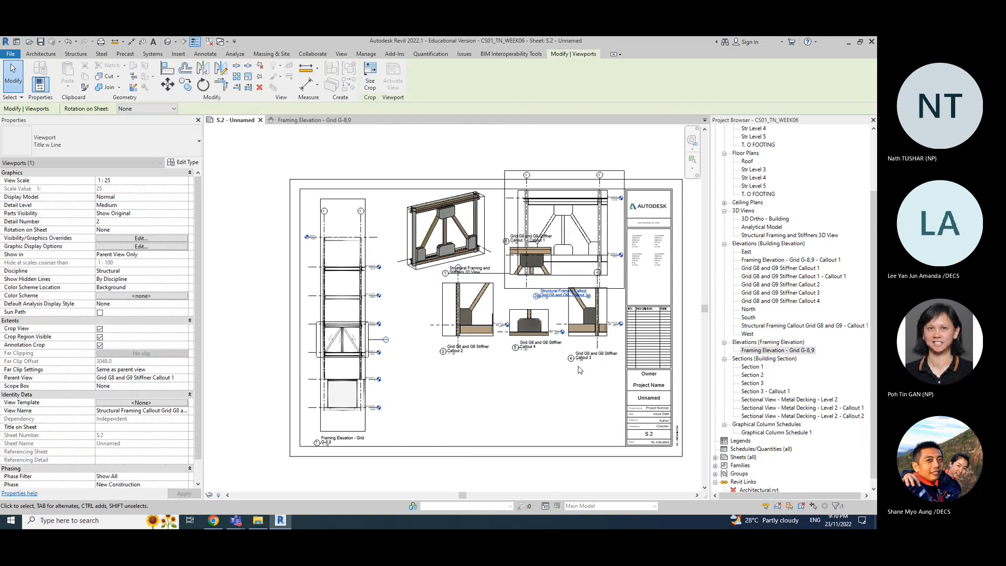
click(580, 370)
Step: Move the four Grid G8 and G9 Stiffner Callout viewports together down and slightly left, beneath the 3D view and framing callout
click(510, 256)
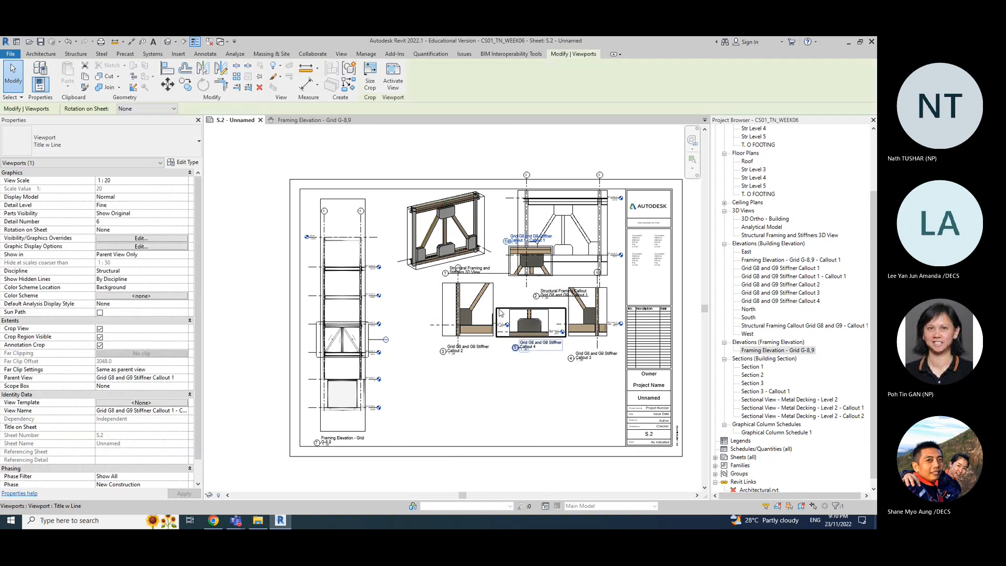
ctrl+click(479, 310)
ctrl+click(536, 316)
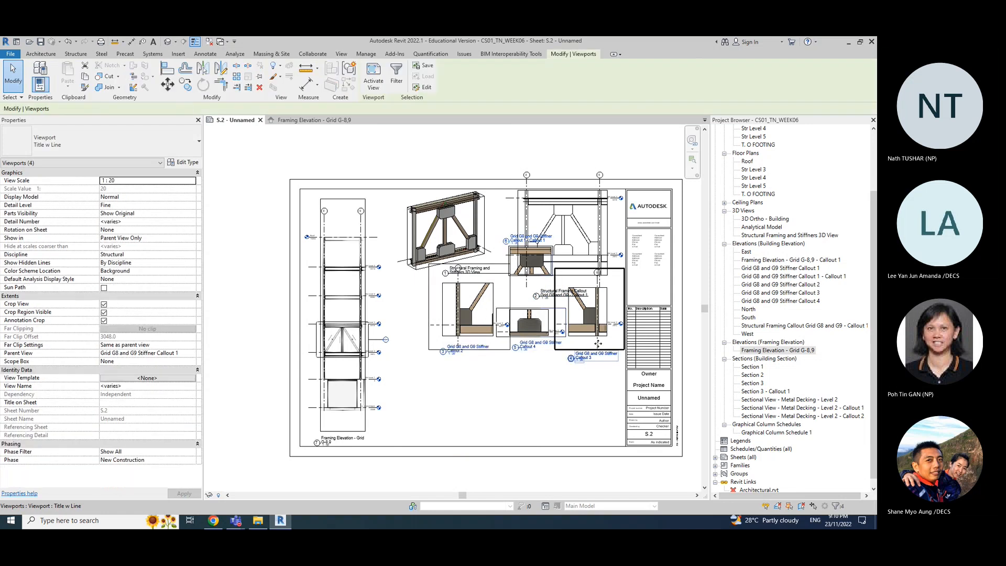
key(Down)
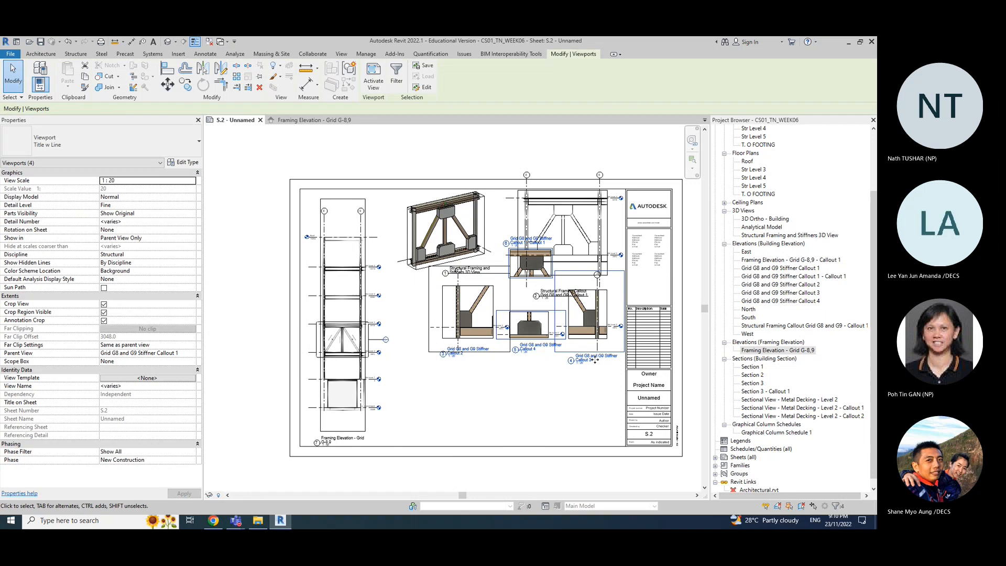
key(Down)
key(Down)
key(Down)
key(Down)
key(Down)
key(Down)
key(Down)
key(Down)
key(Down)
key(Down)
key(Down)
key(Down)
key(Down)
key(Down)
key(Down)
key(Down)
key(Down)
key(Down)
key(Down)
key(Down)
key(Down)
key(Down)
key(Down)
key(Down)
key(Down)
key(Down)
key(Down)
key(Down)
key(Left)
key(Left)
key(Left)
key(Left)
key(Left)
key(Down)
key(Down)
key(Down)
key(Down)
key(Down)
key(Down)
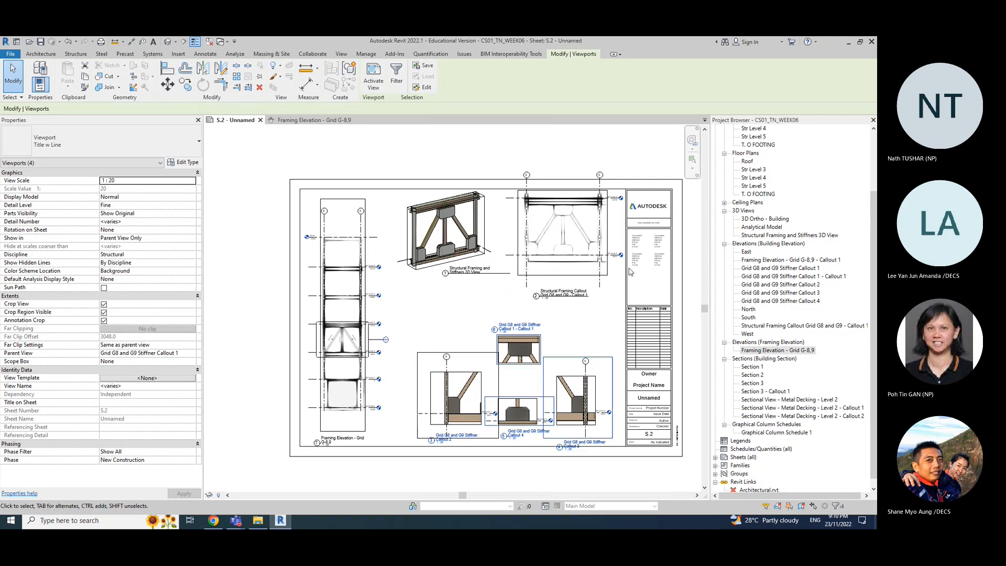
Step: Lower the Structural Framing Callout viewport to fit inside the sheet border and bring the 3D view viewport down level with it
click(597, 228)
drag(598, 235, 599, 244)
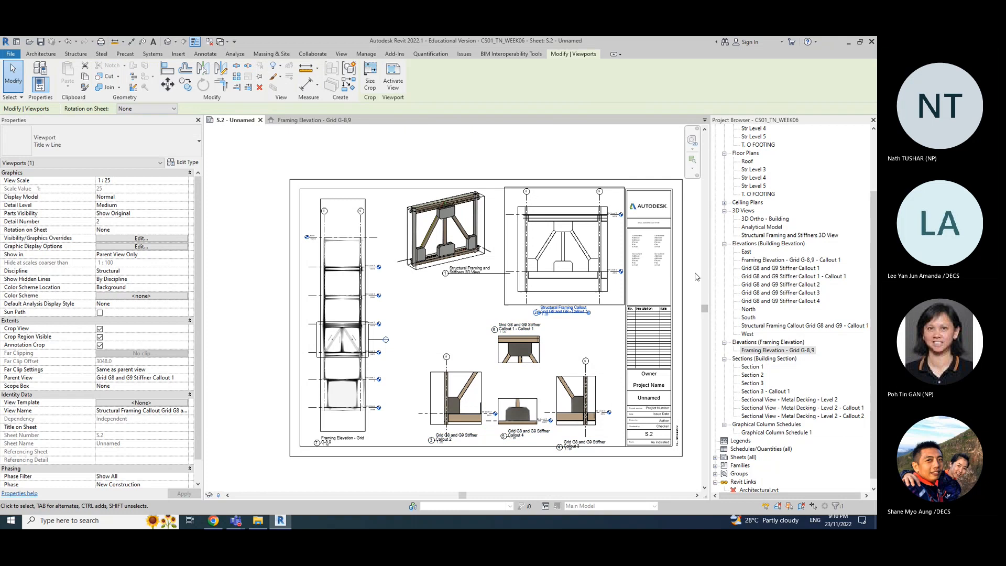
click(695, 273)
click(455, 218)
drag(456, 218, 456, 237)
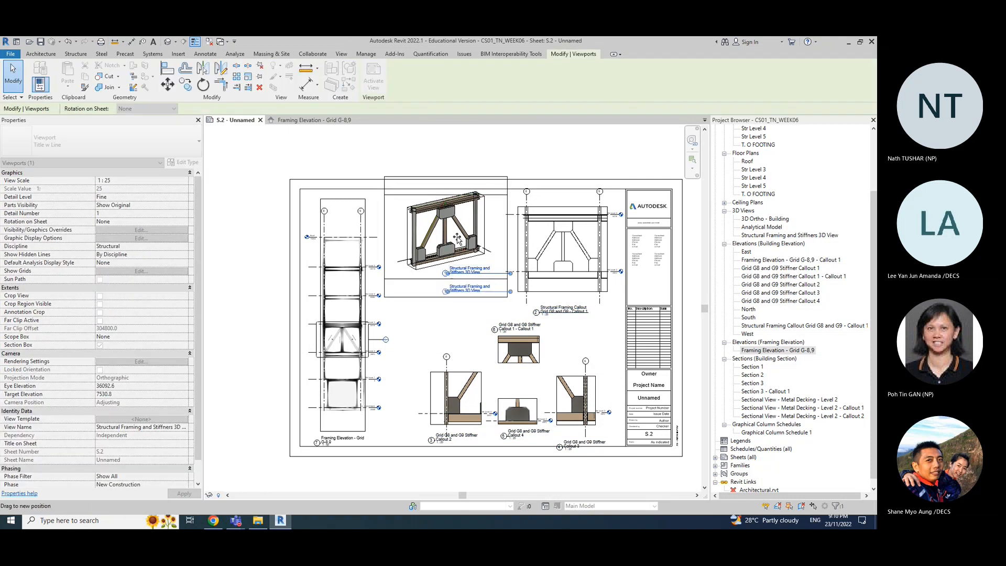
click(585, 167)
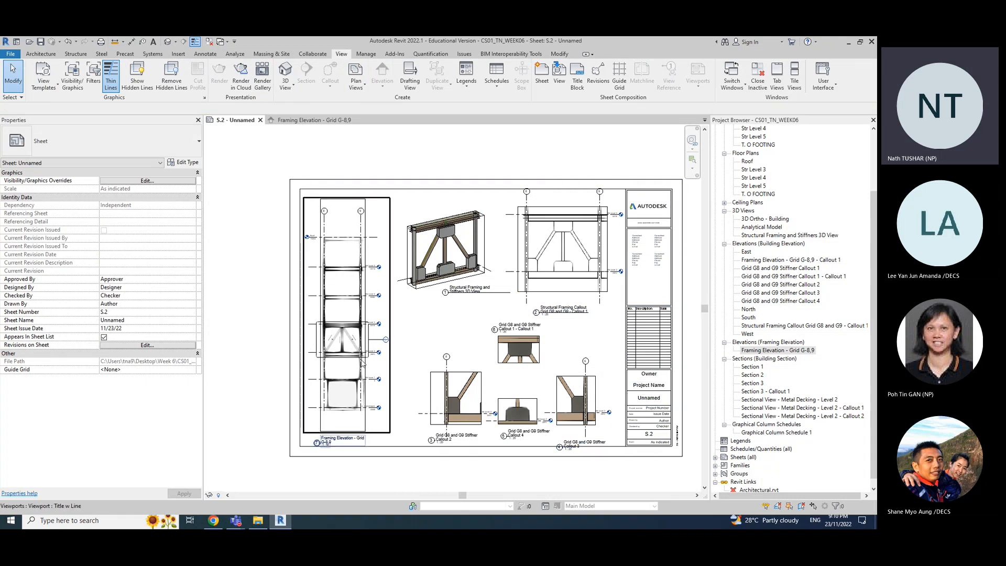
Step: Align the titles of Stiffner Callout 3 and Callout 4 beneath their views with the title of Callout 2
scroll(489, 343, up, 3)
scroll(446, 325, down, 4)
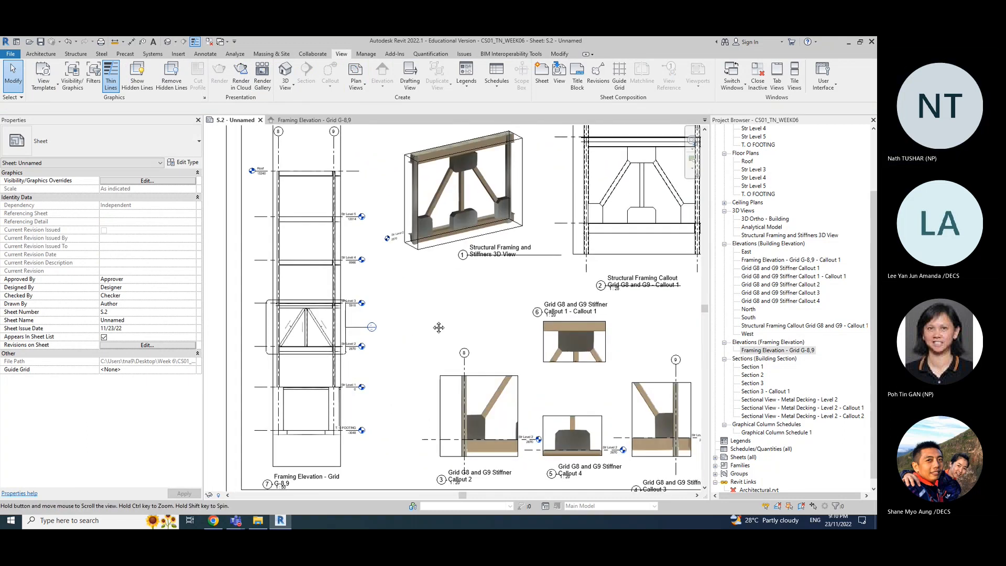
middle_drag(427, 308, 389, 322)
scroll(403, 319, down, 1)
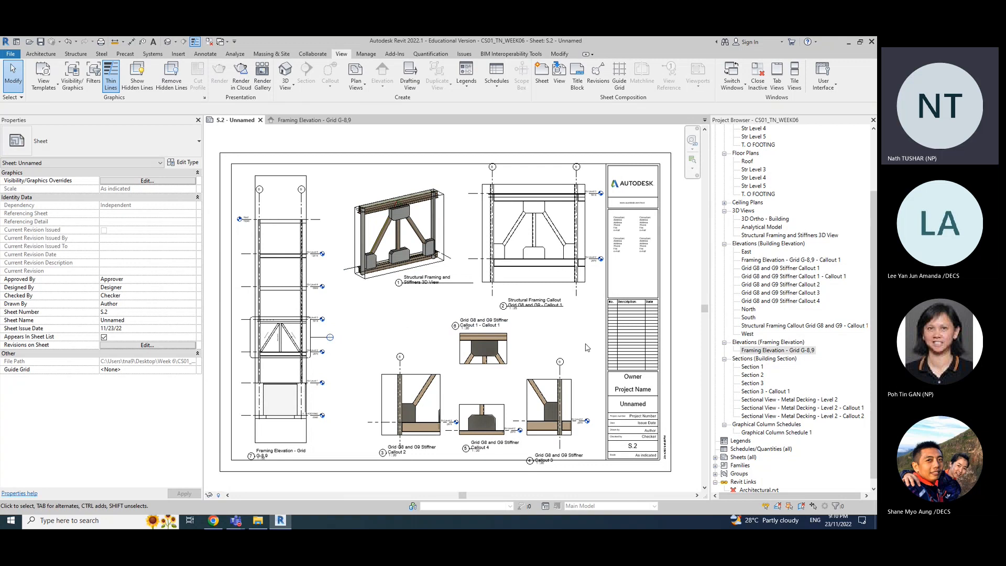
click(561, 452)
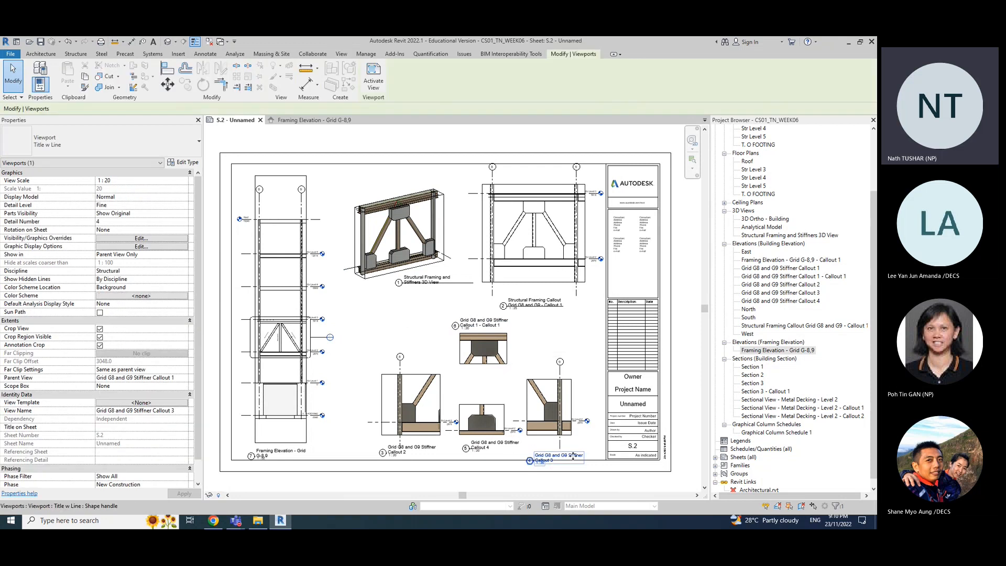
drag(559, 451, 555, 451)
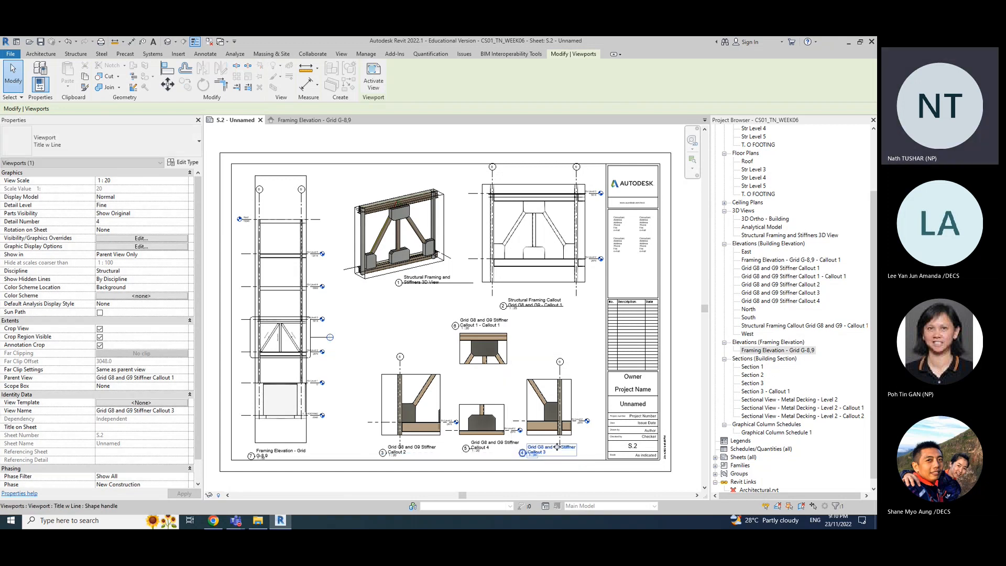
click(580, 332)
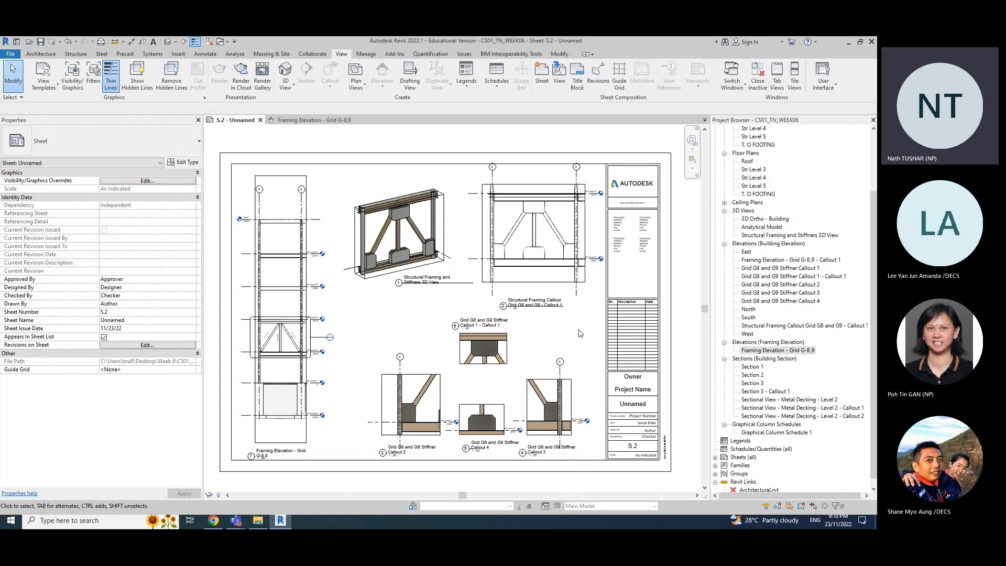
click(485, 446)
drag(470, 443, 468, 447)
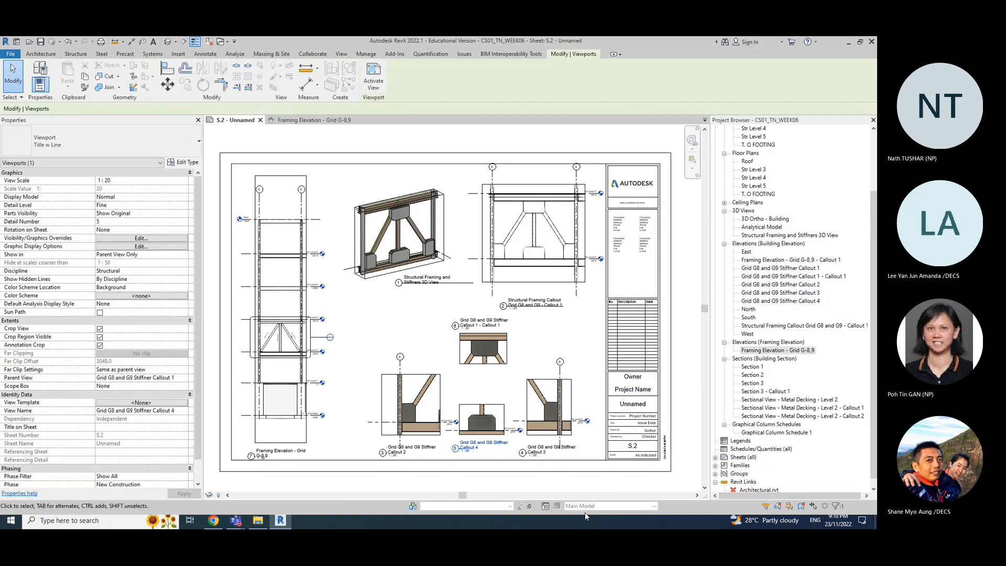
scroll(632, 235, up, 3)
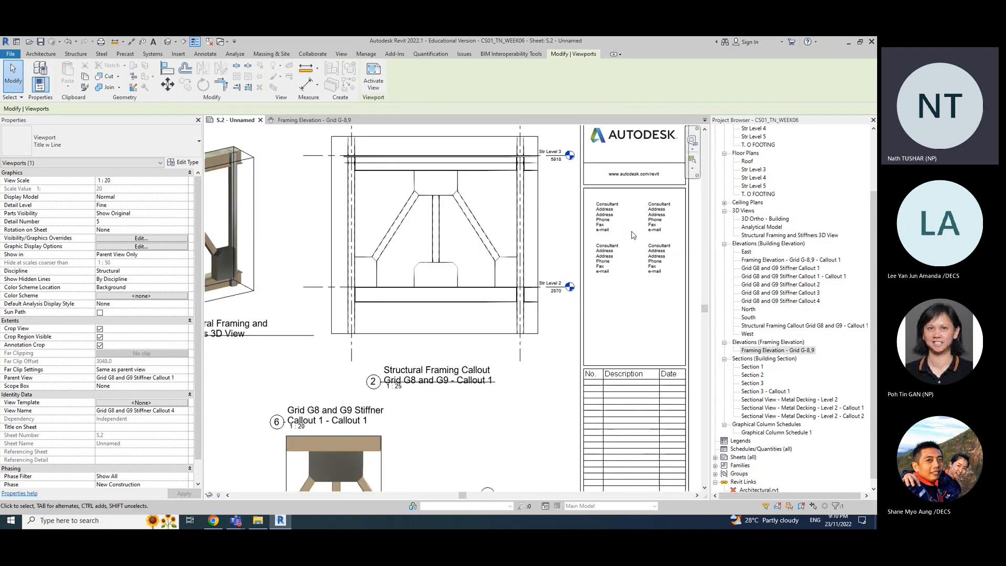
scroll(633, 235, down, 2)
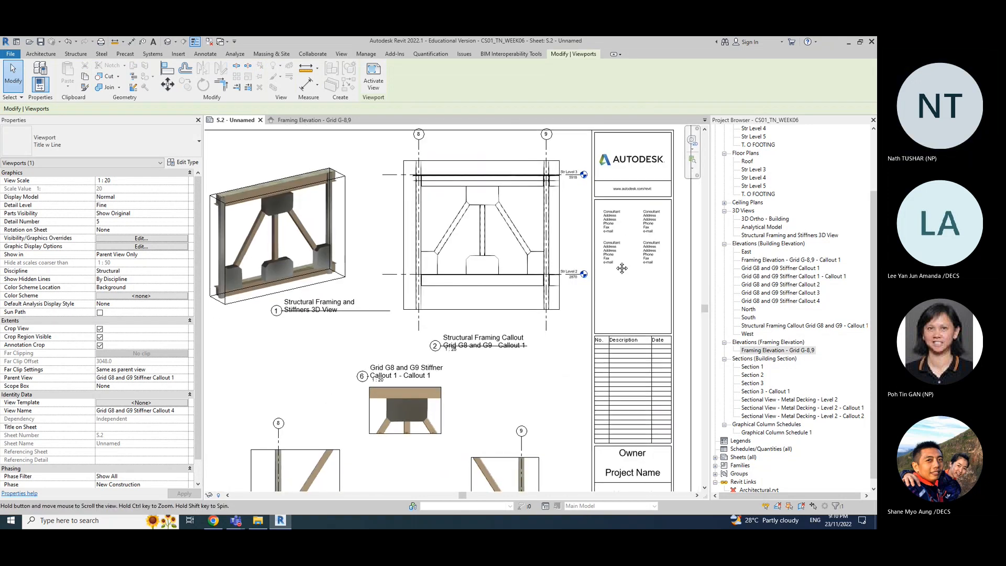
middle_drag(621, 268, 575, 287)
click(592, 189)
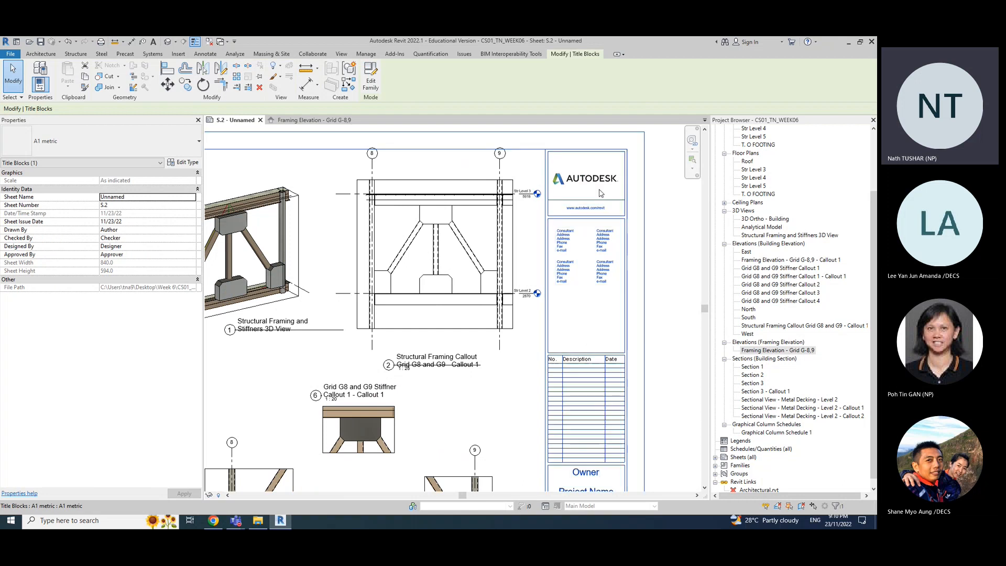
double_click(595, 187)
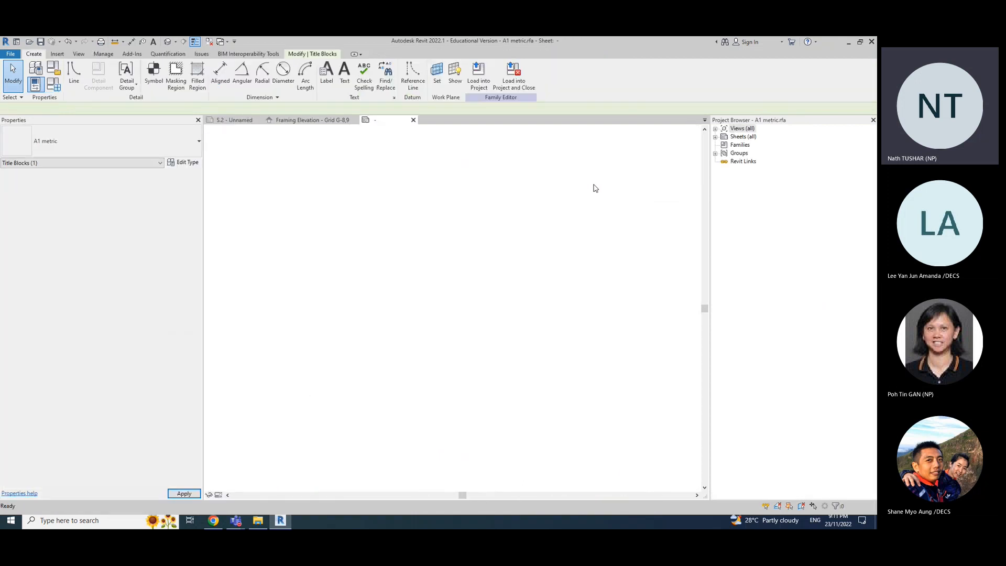
click(413, 120)
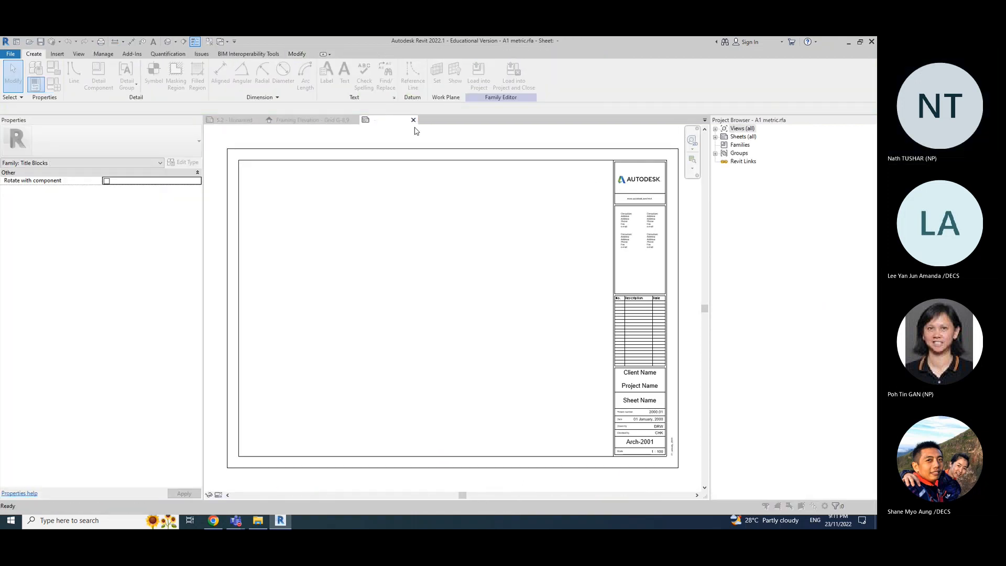
click(460, 282)
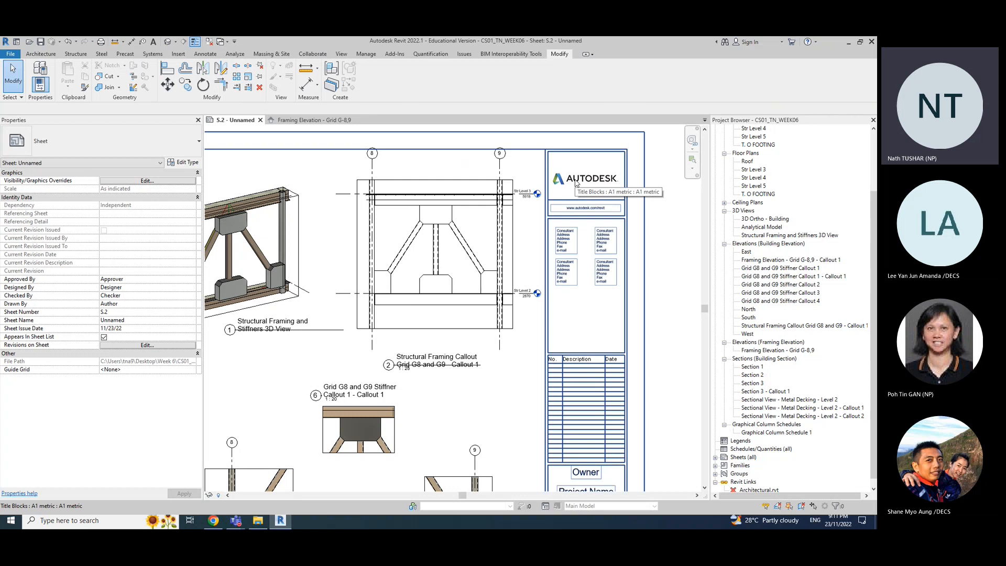
Step: Set the owner in the A1 metric title block to Ngee Ann Poly
scroll(568, 255, up, 3)
click(566, 234)
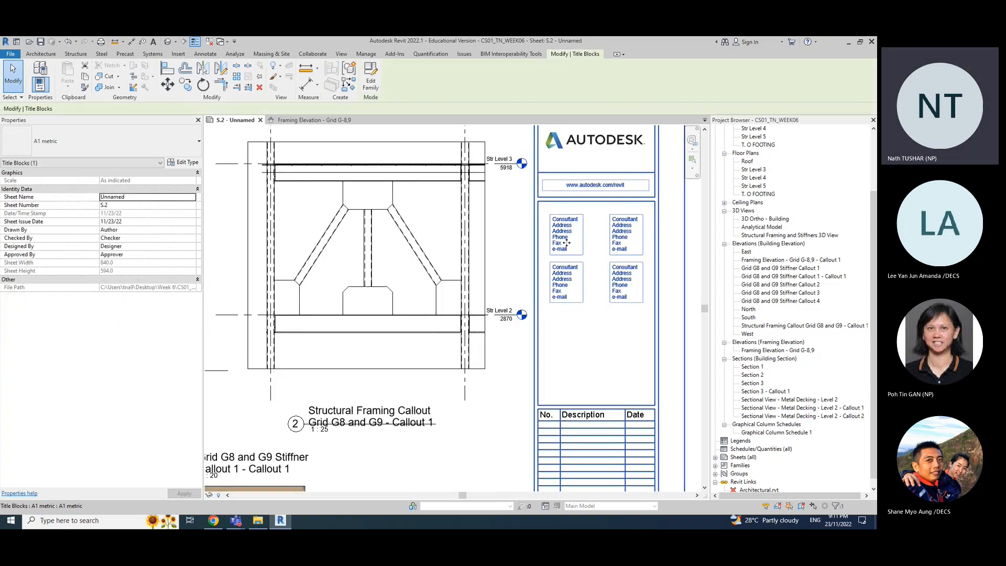
scroll(578, 337, down, 4)
middle_drag(594, 363, 561, 266)
click(562, 385)
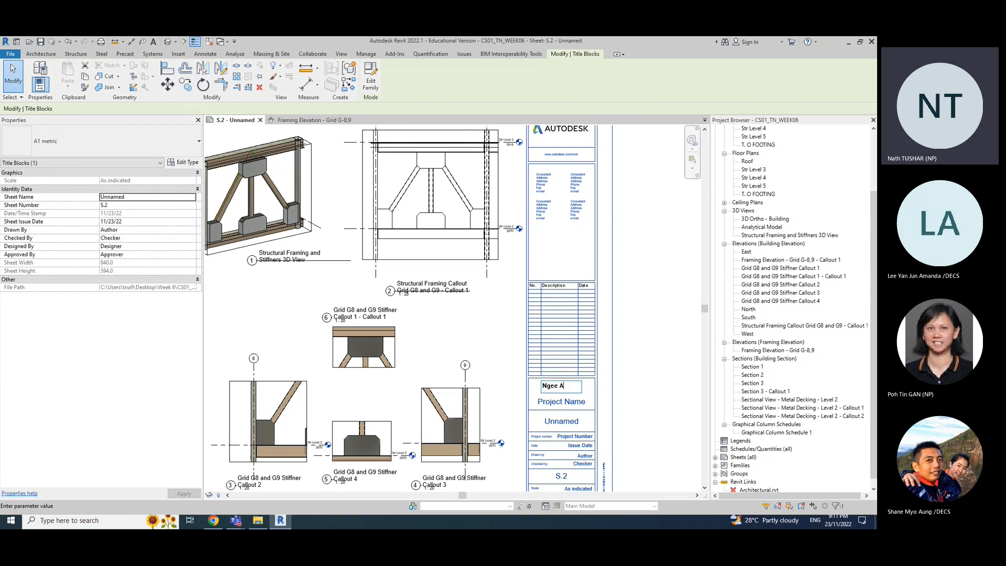
text(Ngee Ann Poly)
click(580, 405)
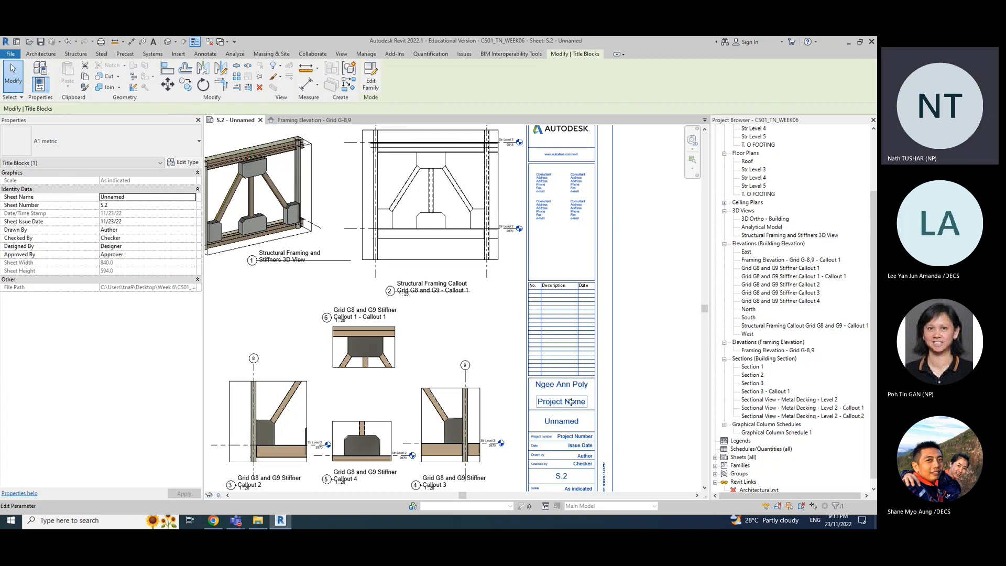
Step: Set the project name in the title block to Mariba Bay Sands
click(580, 401)
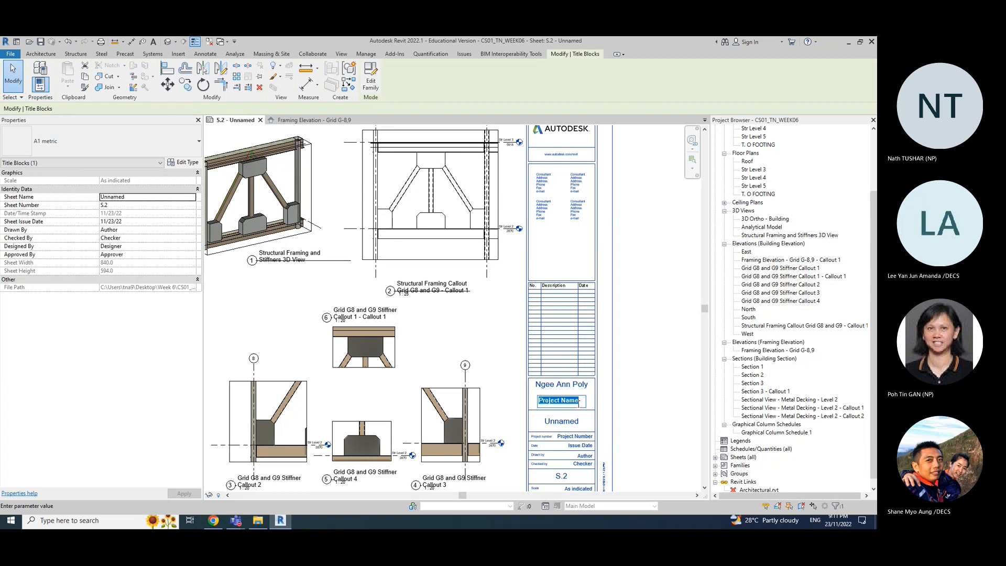
text(D)
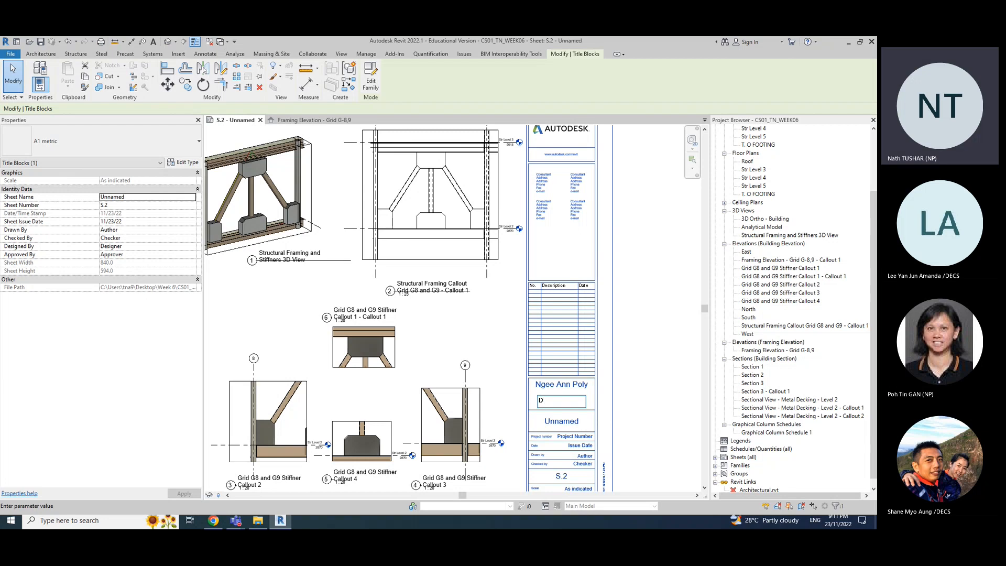
key(BackSpace)
text(Mari na)
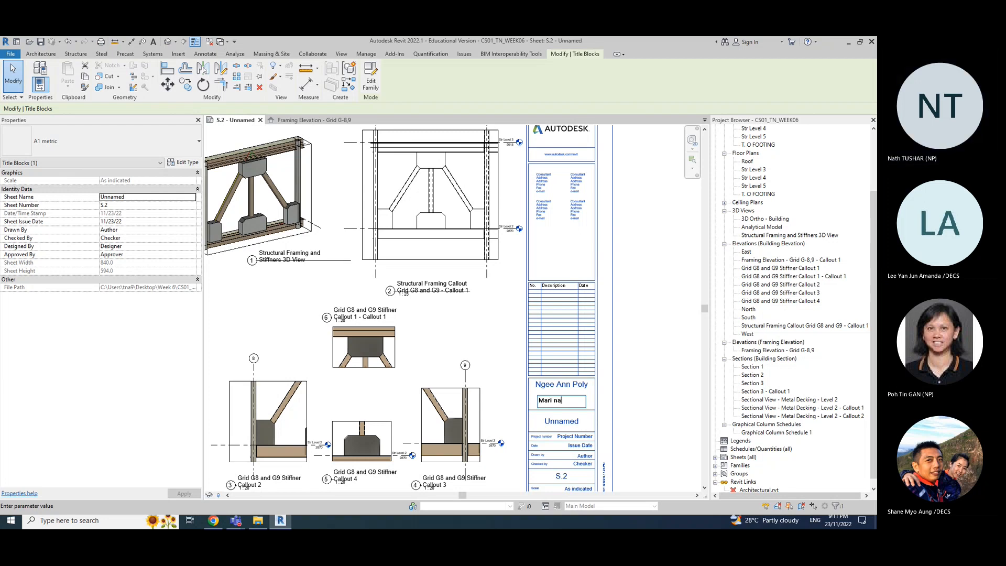
key(BackSpace)
key(BackSpace)
key(BackSpace)
text(ba Bay)
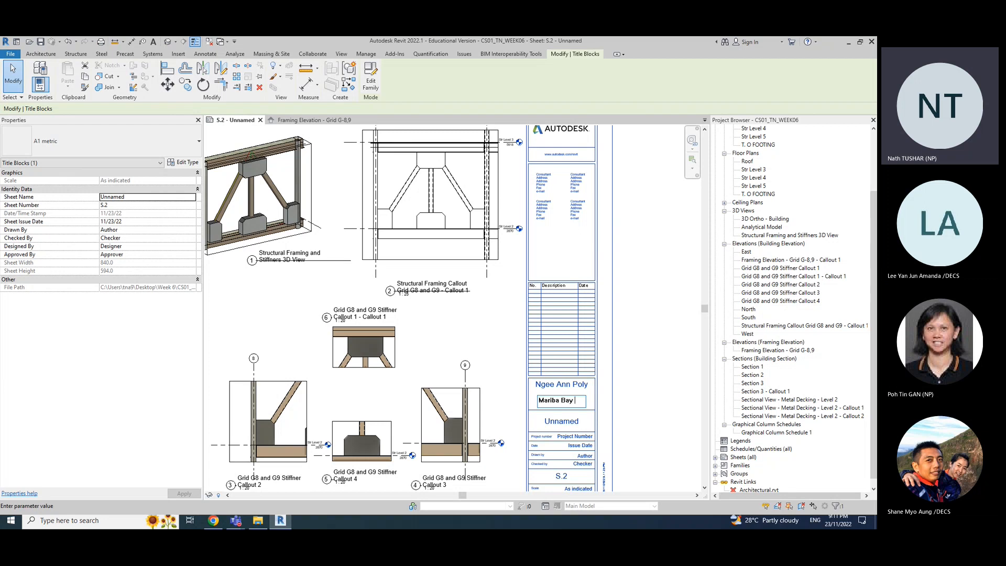
key(BackSpace)
key(BackSpace)
key(BackSpace)
key(BackSpace)
key(BackSpace)
text(Bay Sands)
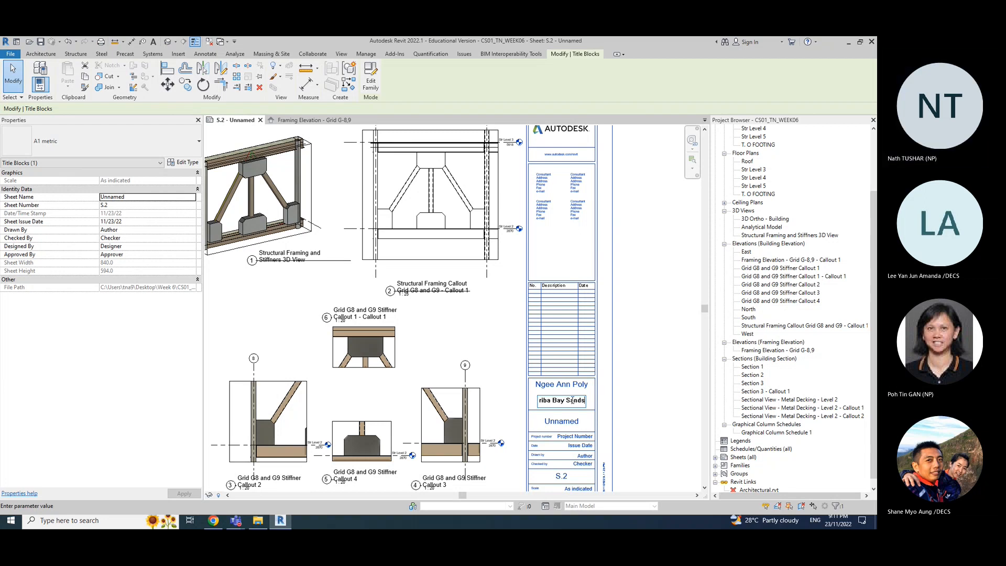
click(572, 428)
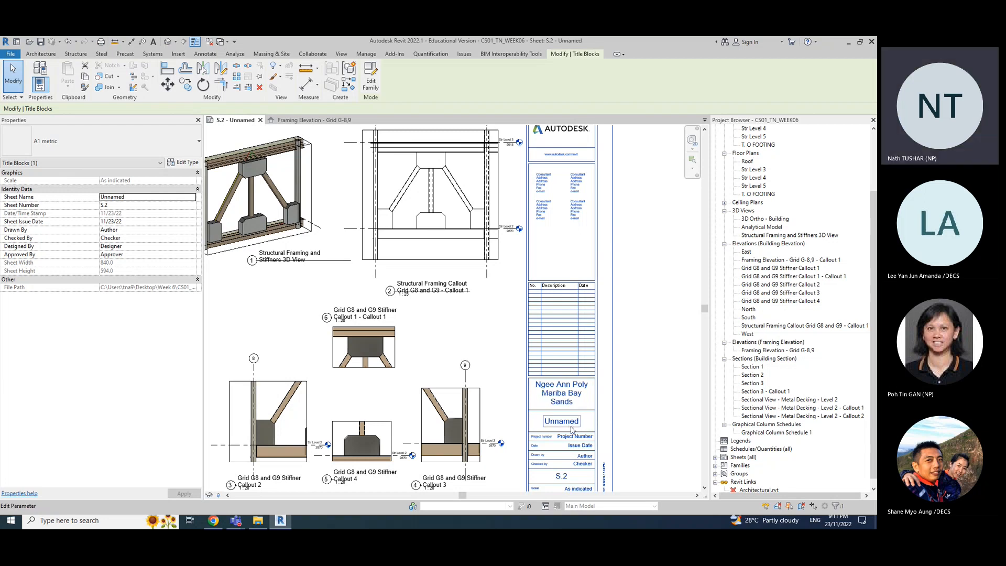
Step: Replace the Unnamed sheet name in the title block with Student Name
click(564, 419)
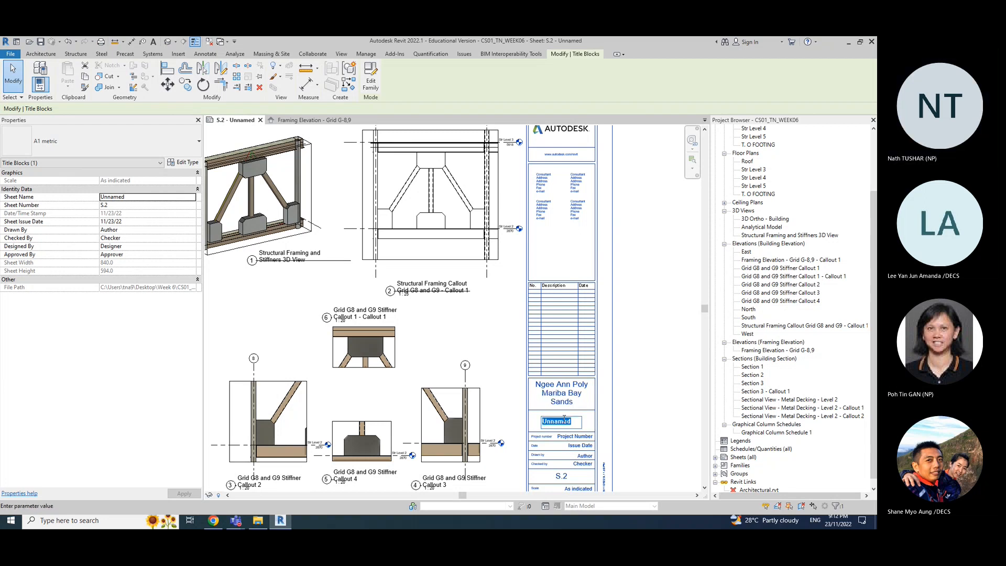
text(Student)
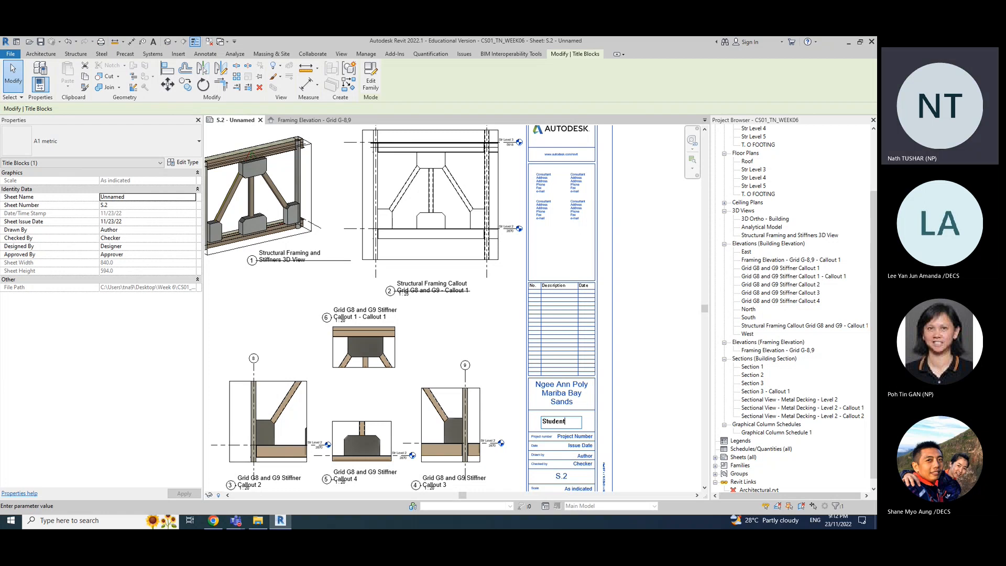
text( Name)
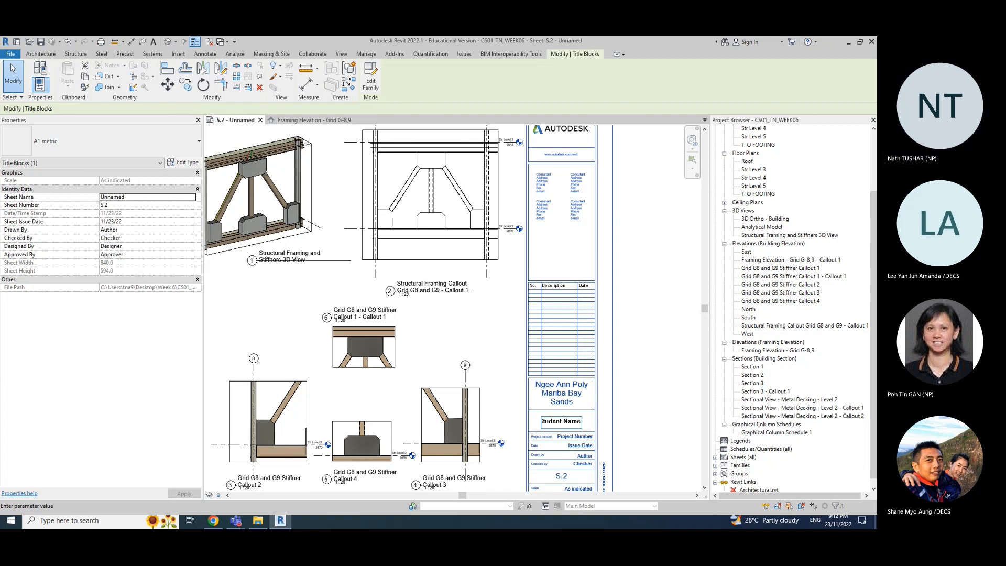
key(Return)
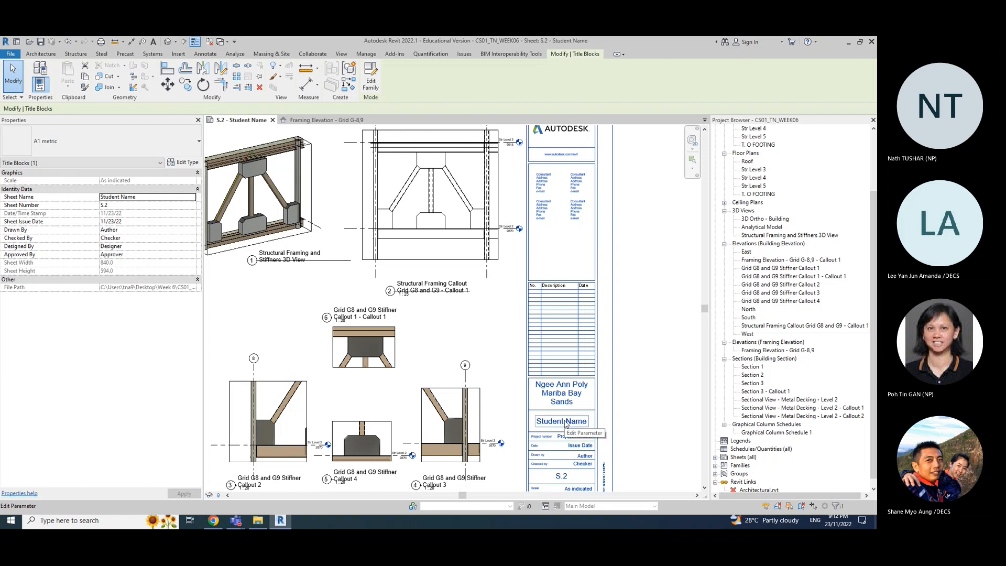
Step: Set the project number in the title block to ABCD1234
scroll(566, 424, down, 2)
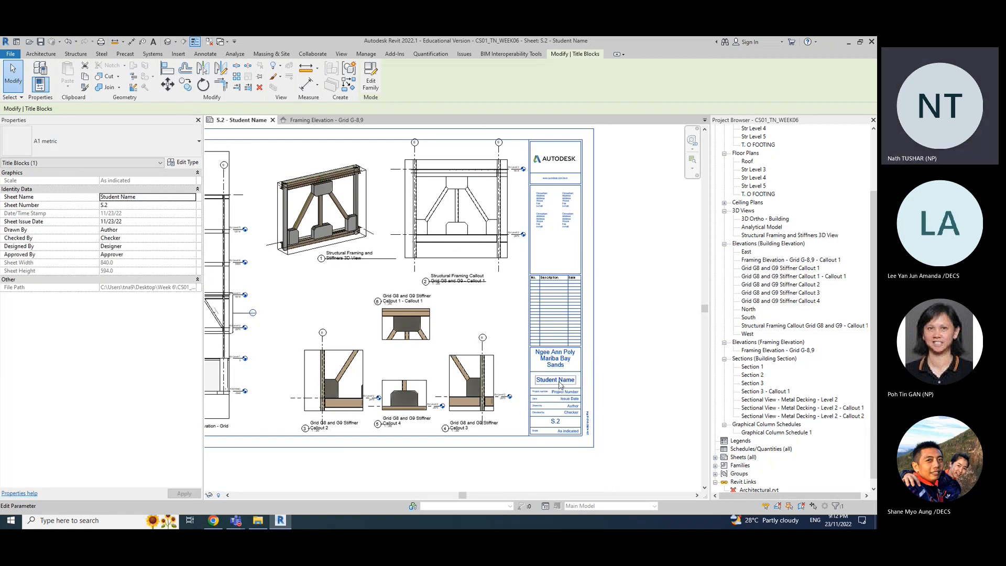
click(559, 382)
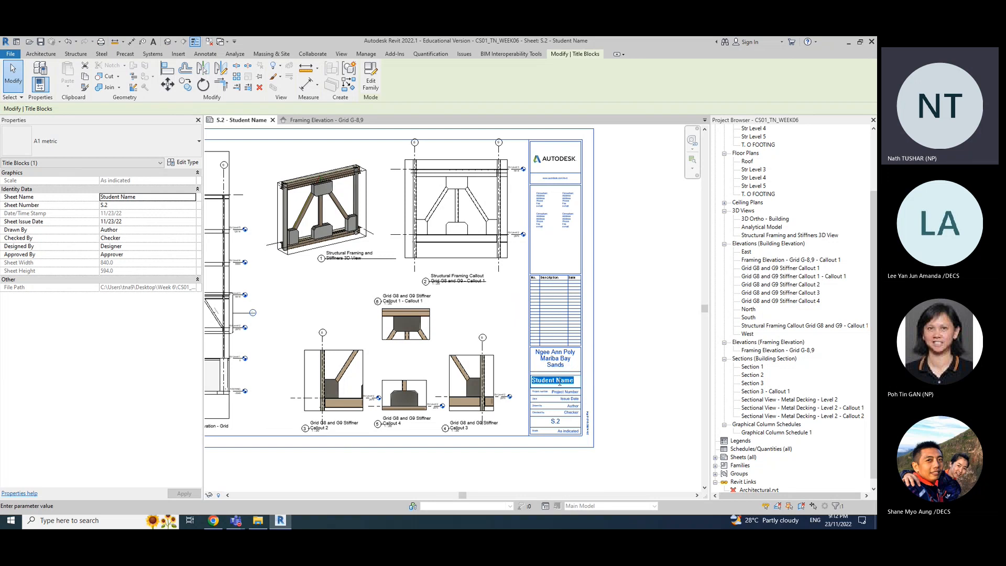
scroll(558, 397, up, 5)
scroll(555, 401, up, 1)
click(594, 367)
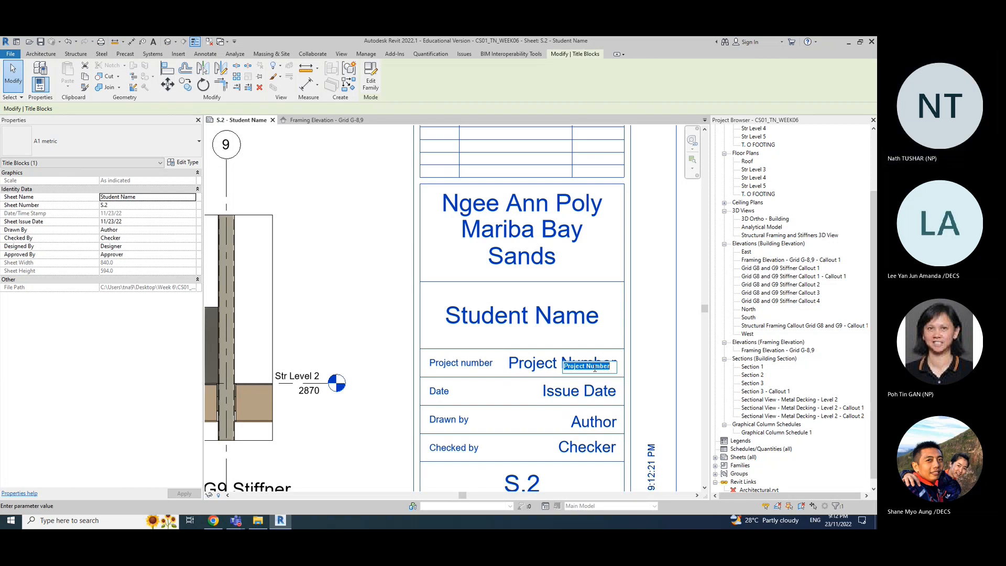
text(ABCD)
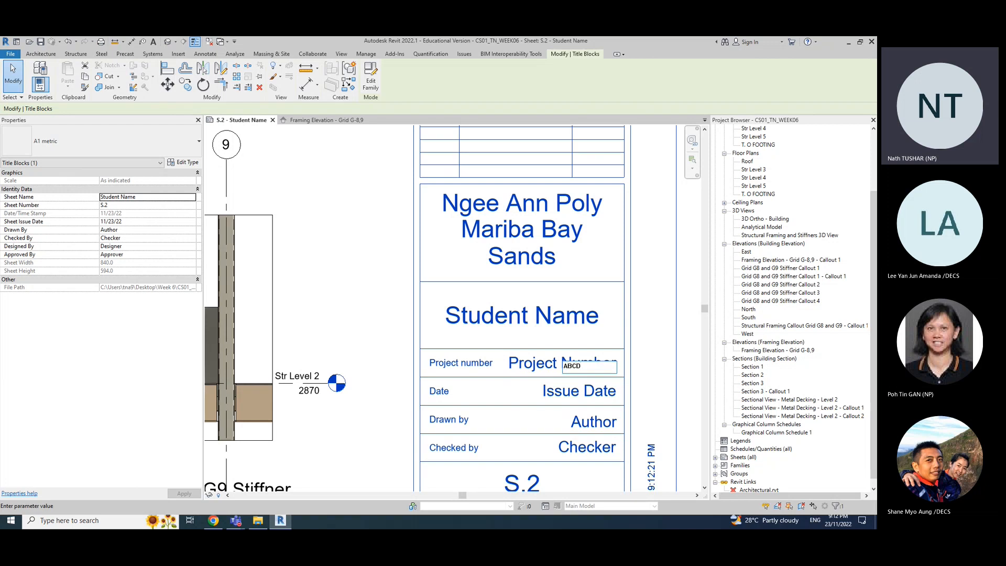
text(1234)
click(591, 396)
Step: Set the project issue date in the title block to 23/11/2022
click(606, 393)
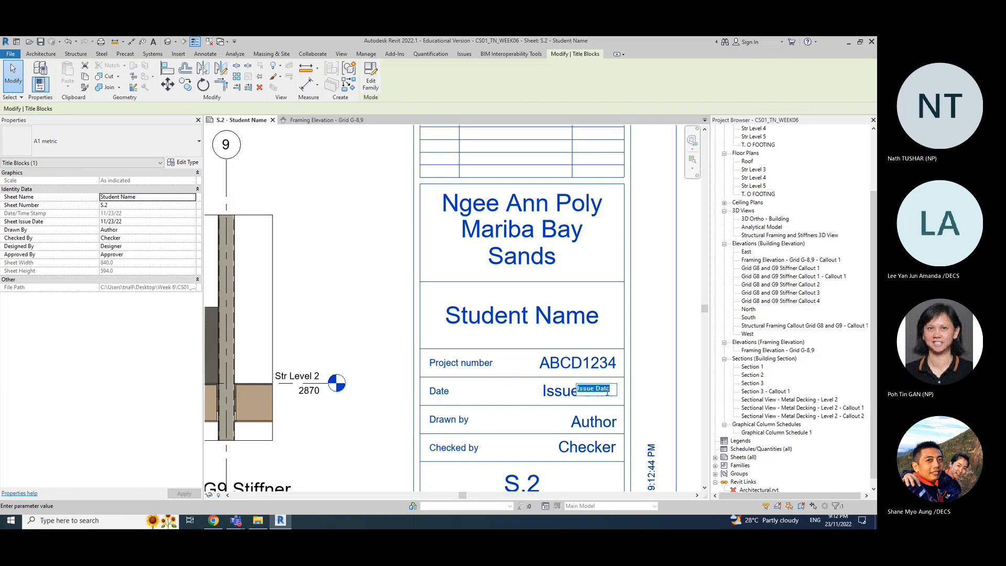
text(23)
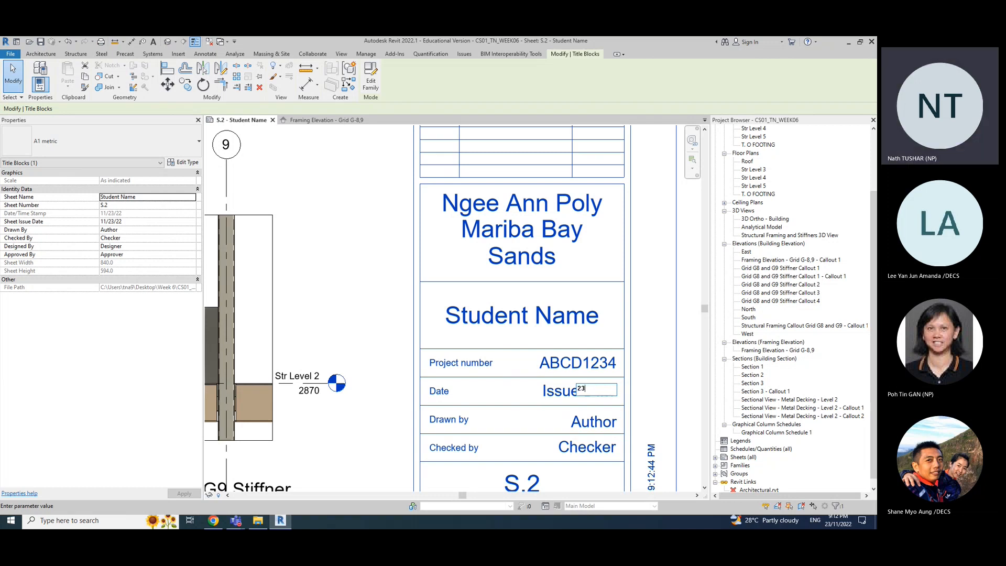
text(/11/2022)
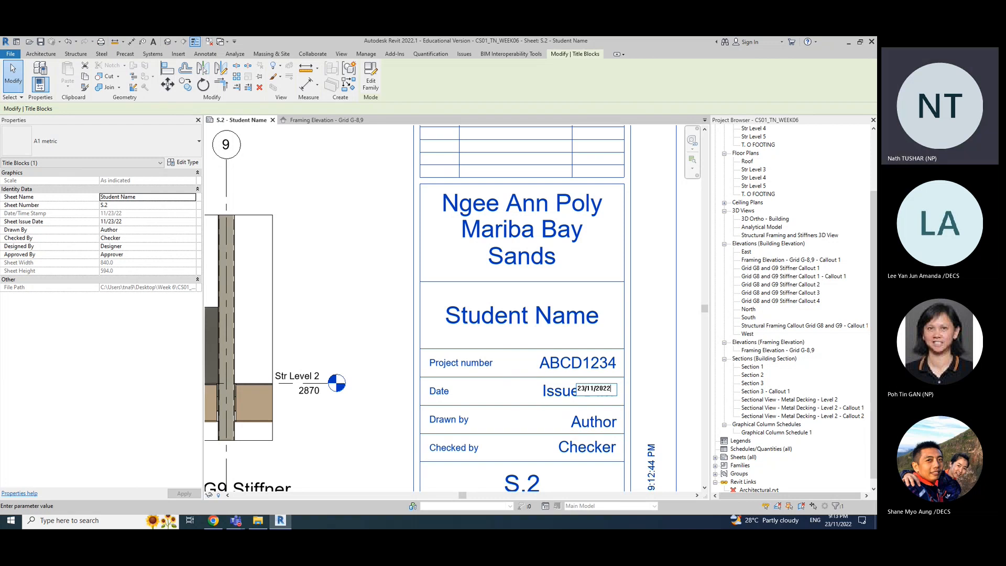
click(594, 421)
Step: Fill in the title block's Drawn by entry with the placeholder Student name
click(594, 420)
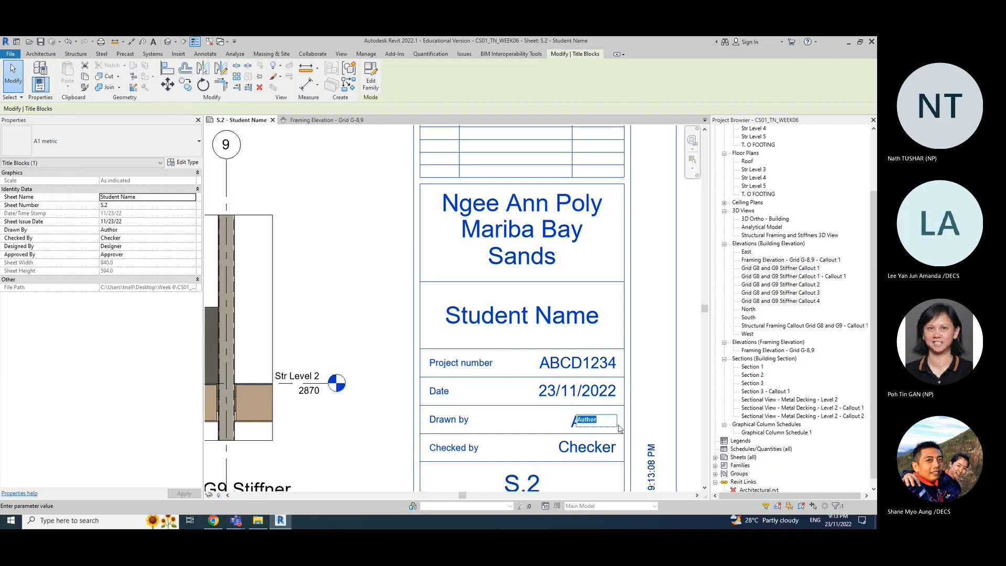
text(T)
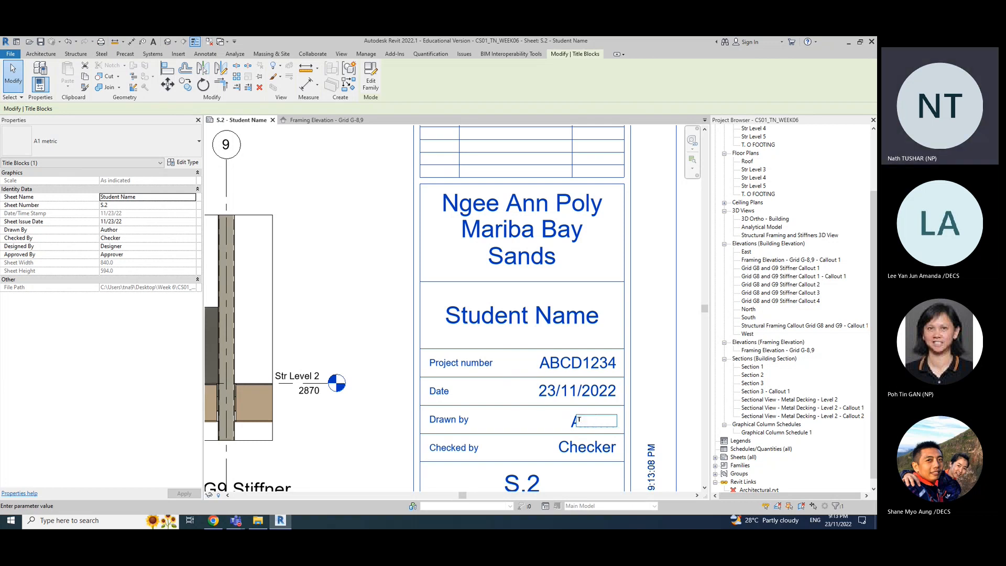
text(Student )
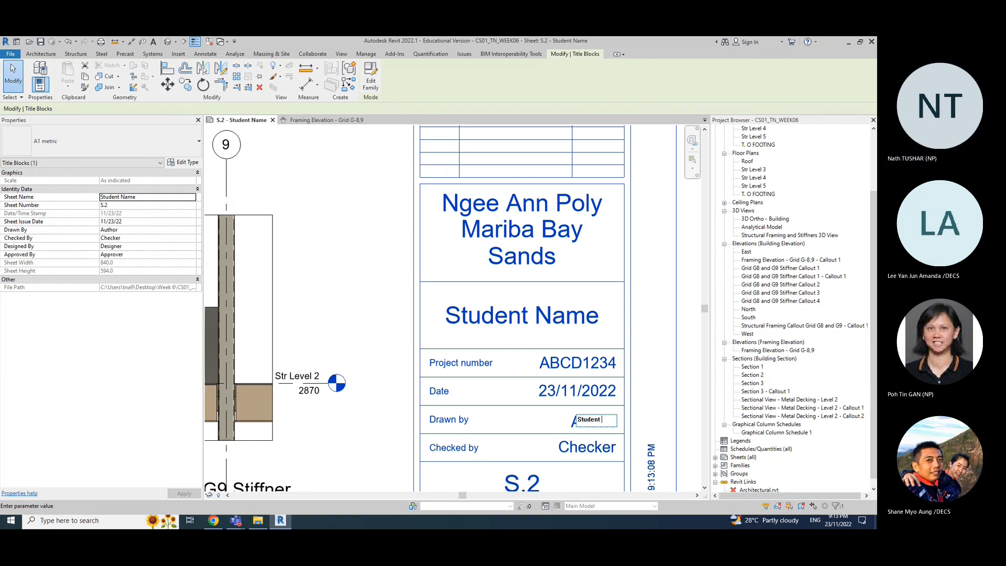
text(name)
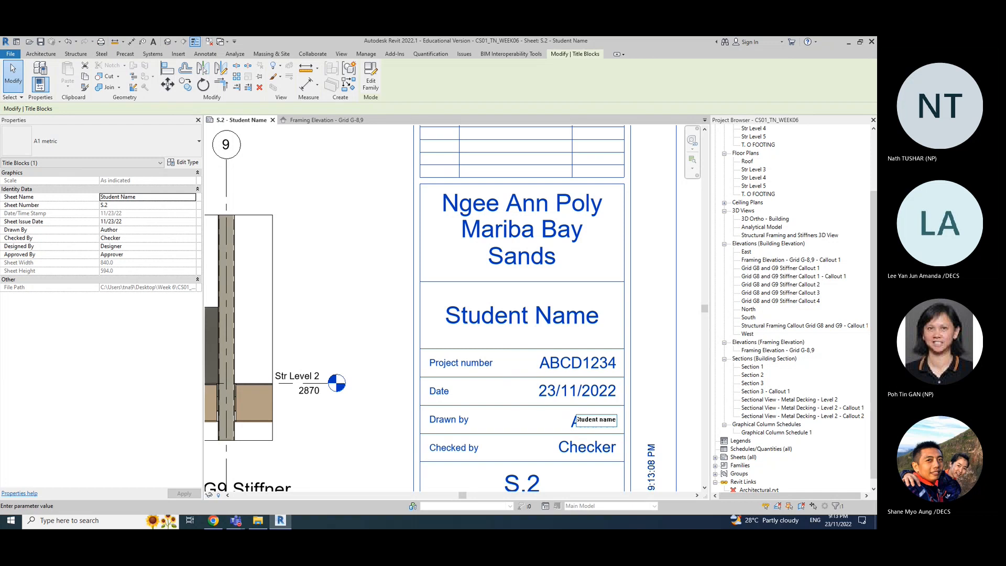
click(597, 451)
Step: Fill in the title block's Checked by entry with the placeholder Consultant Name
click(602, 451)
text(Consultants)
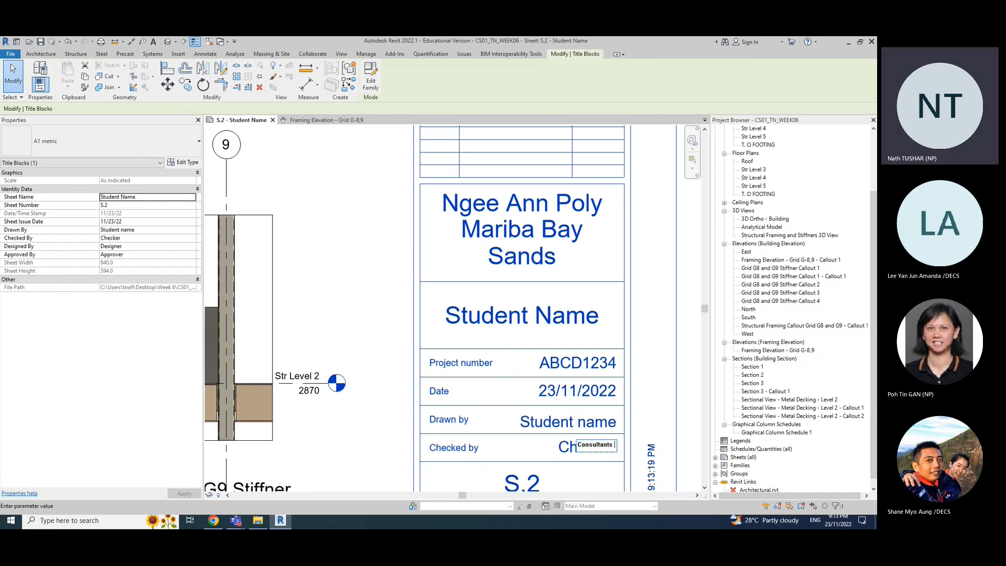
key(BackSpace)
key(BackSpace)
text(Name)
key(Return)
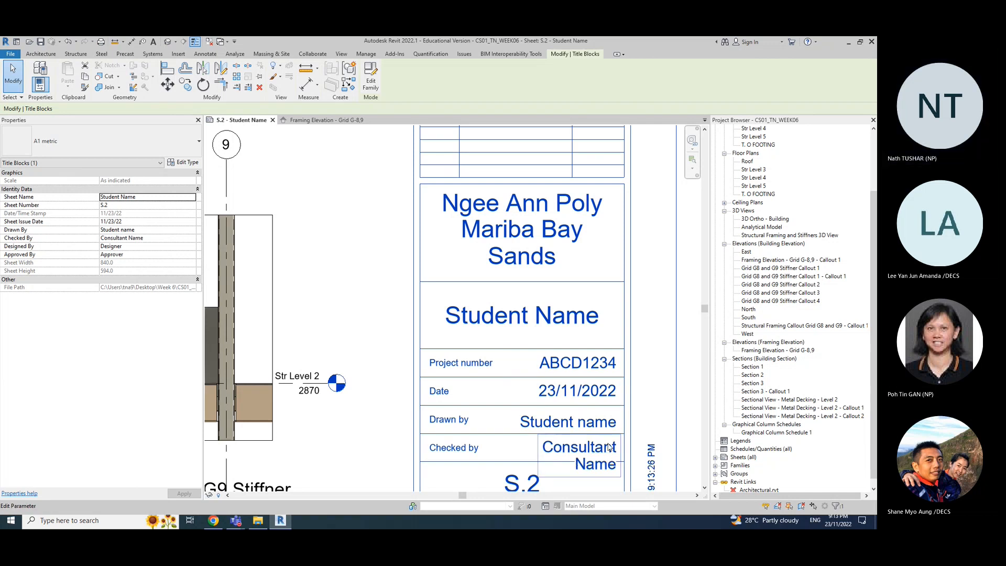
Step: Expand the project's sheet list and rename sheet S.2 as Structural Framing and Stiffner Details through its title block
scroll(660, 433, down, 3)
middle_drag(665, 429, 623, 340)
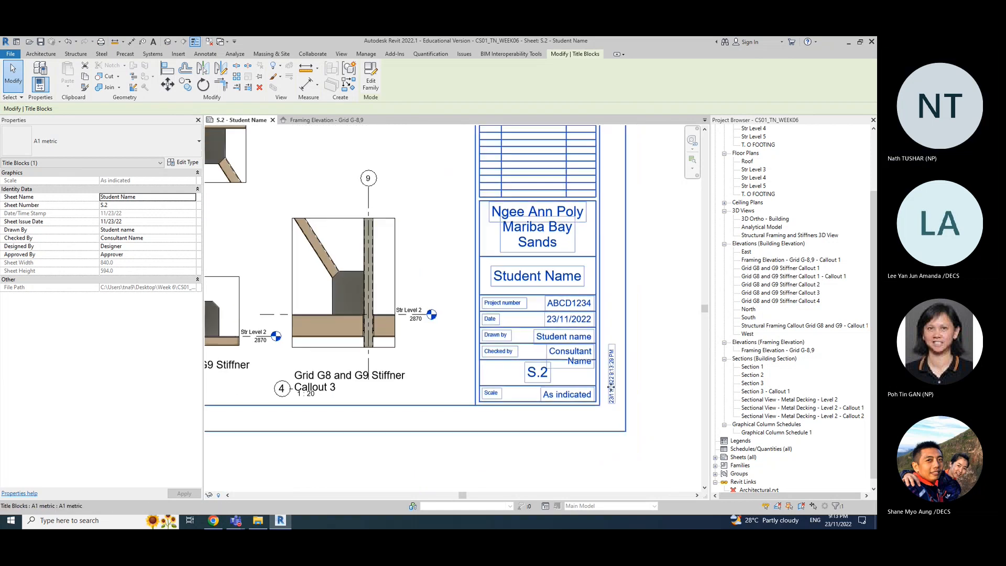
click(716, 458)
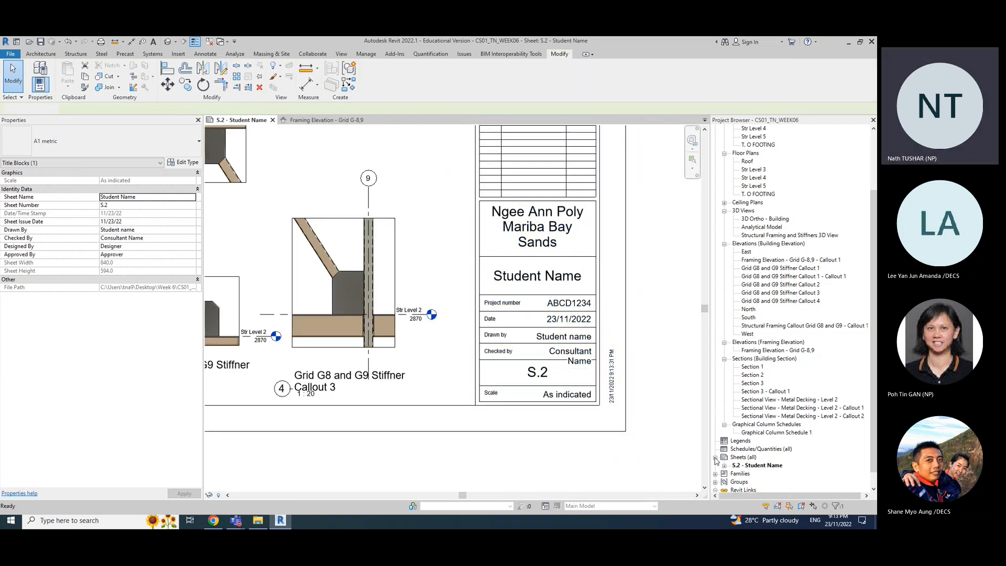
click(534, 278)
click(534, 278)
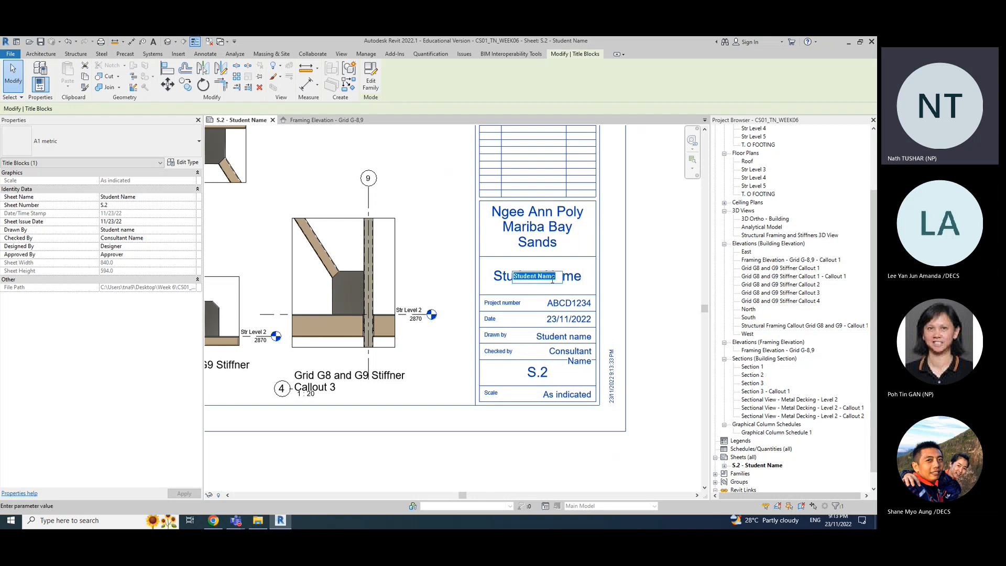
click(573, 286)
click(551, 276)
scroll(407, 297, down, 3)
scroll(391, 274, down, 2)
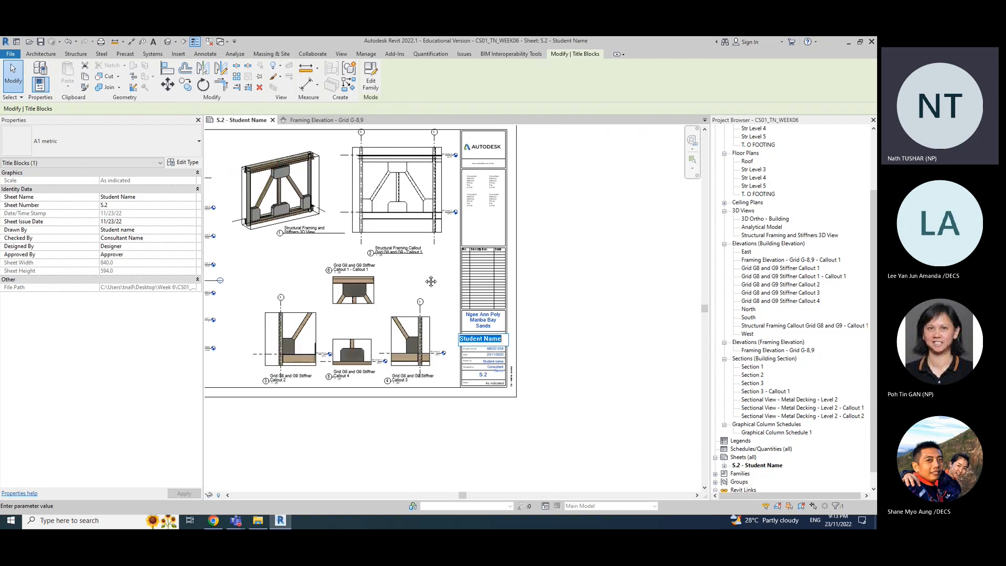
middle_drag(429, 280, 499, 284)
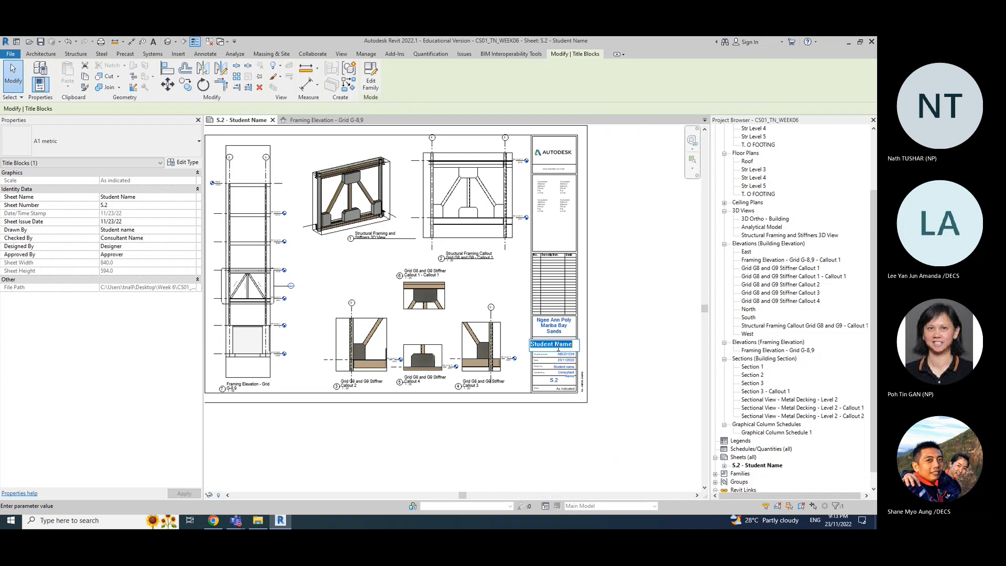
text(Structural Frami)
text(ng and St)
text(if)
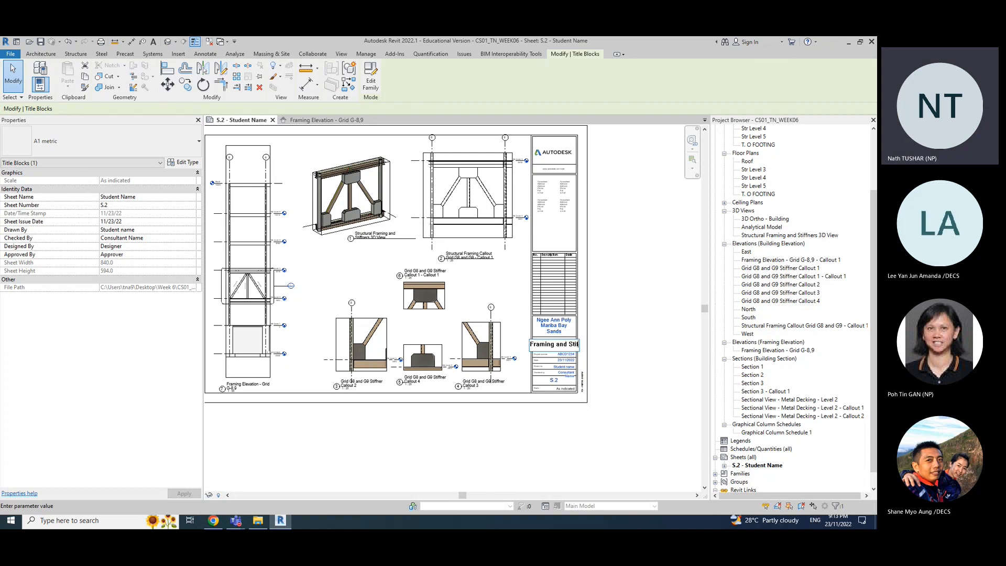
text(fner Details)
key(Return)
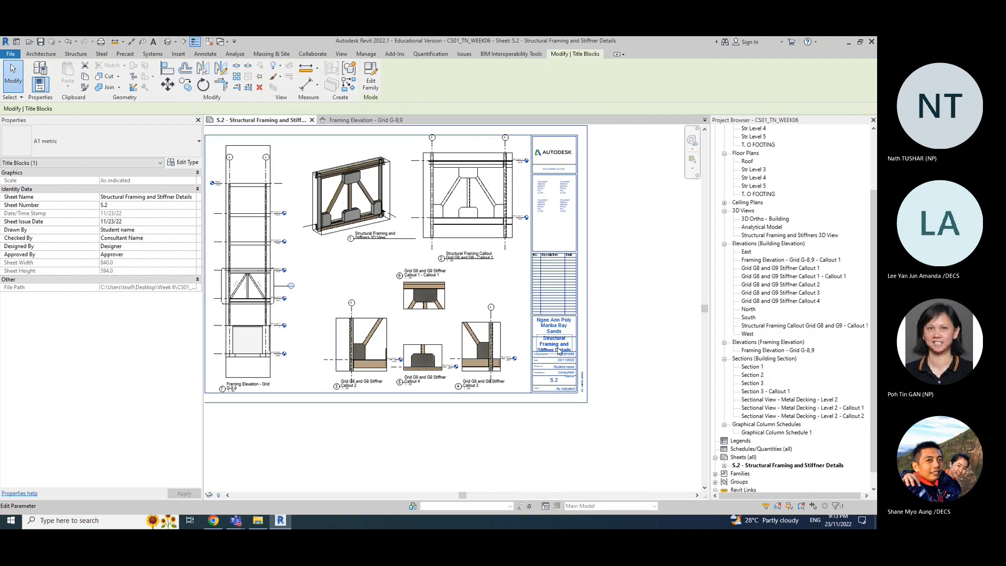
Step: Examine the title block's sheet name, scale, sheet number and date/time stamp up close
scroll(562, 346, up, 3)
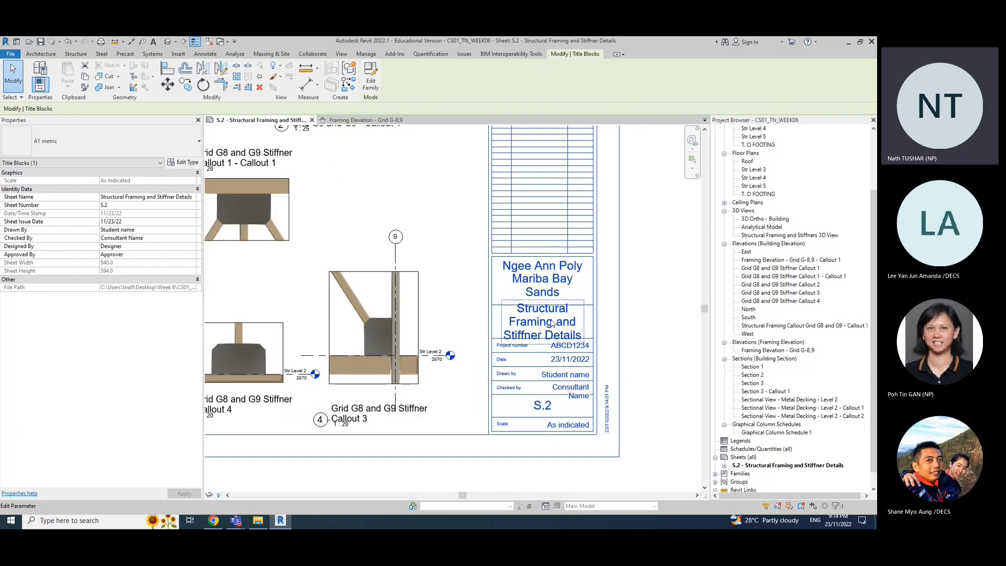
click(550, 323)
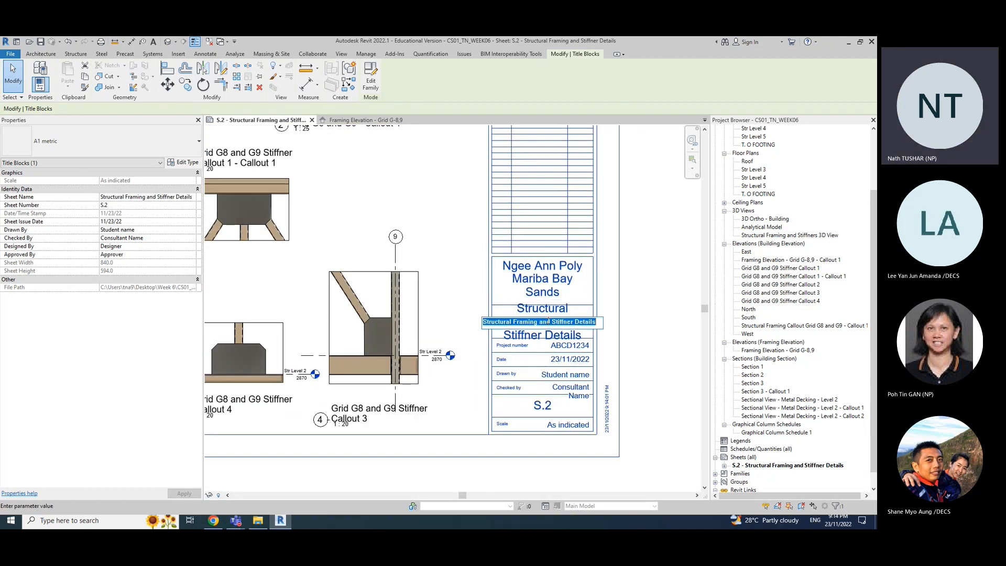
click(643, 344)
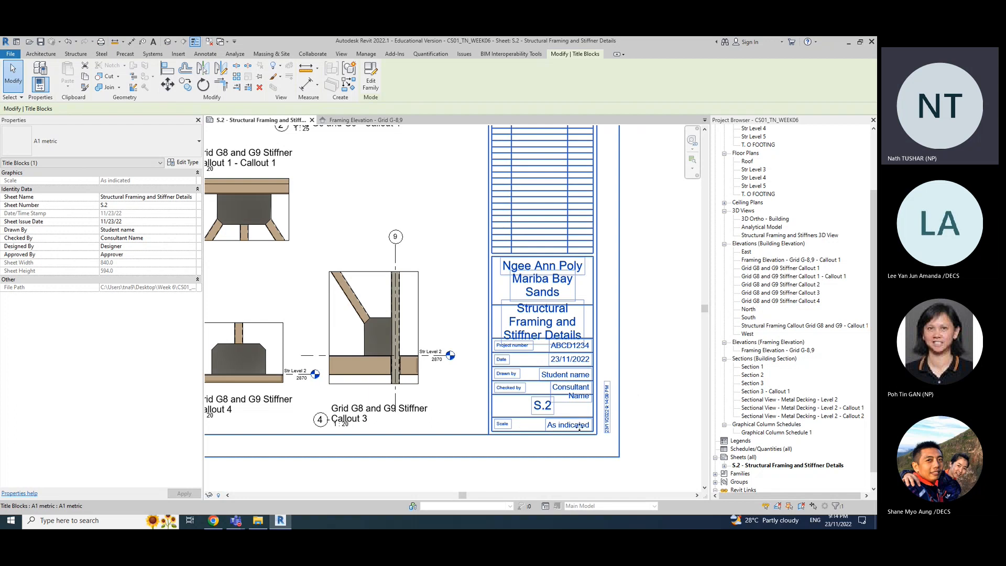
click(631, 418)
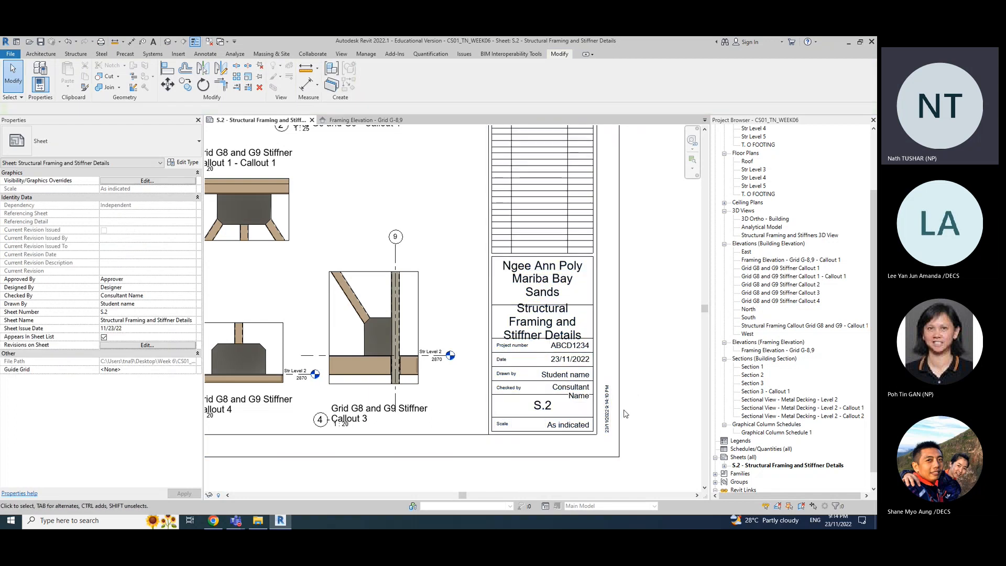
scroll(642, 462, up, 2)
scroll(636, 462, down, 3)
scroll(632, 462, up, 3)
scroll(613, 457, up, 3)
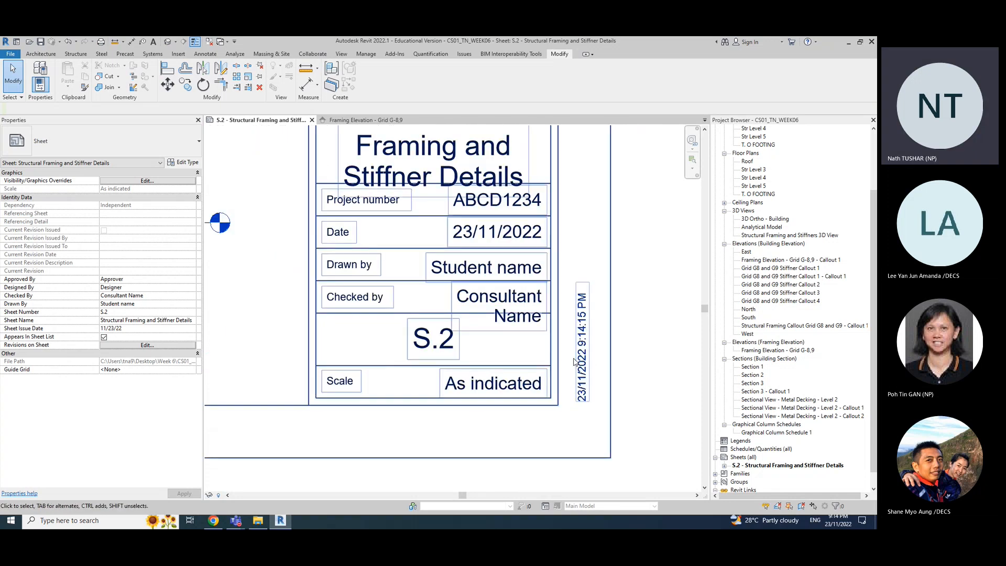
Step: Examine the title block's date/time stamp and the overall view arrangement of the completed sheet S.2
click(590, 363)
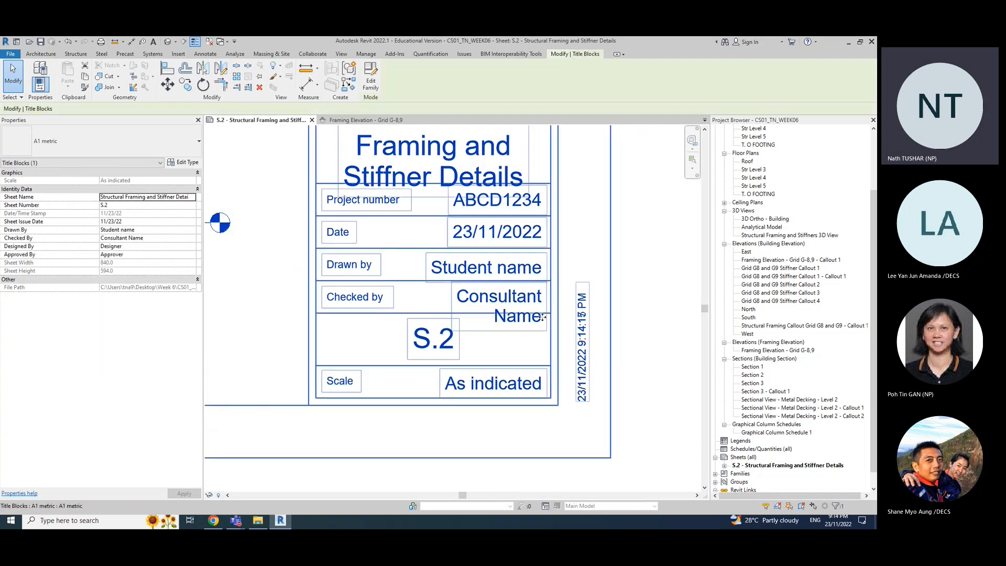
key(Escape)
scroll(631, 383, down, 3)
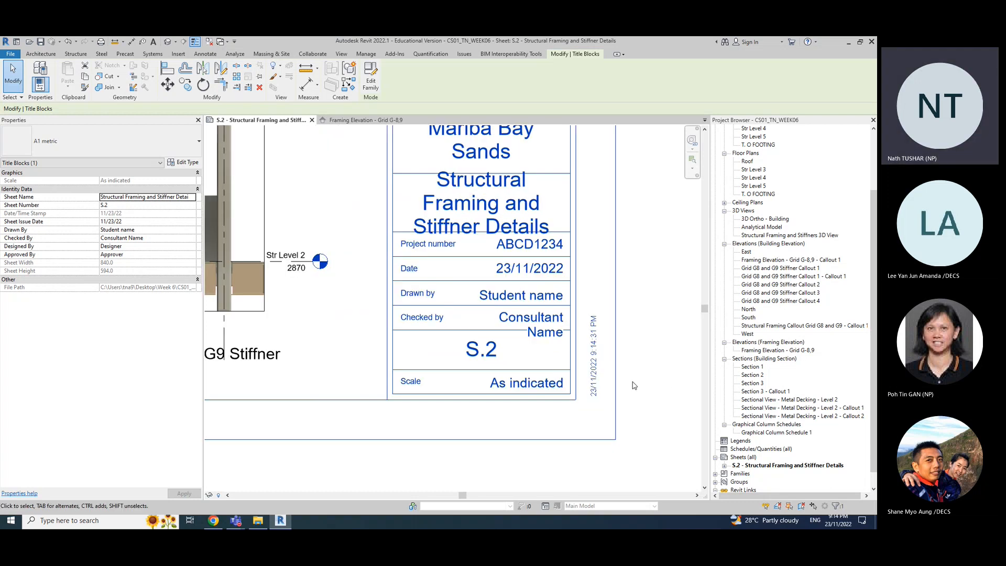
scroll(634, 383, down, 4)
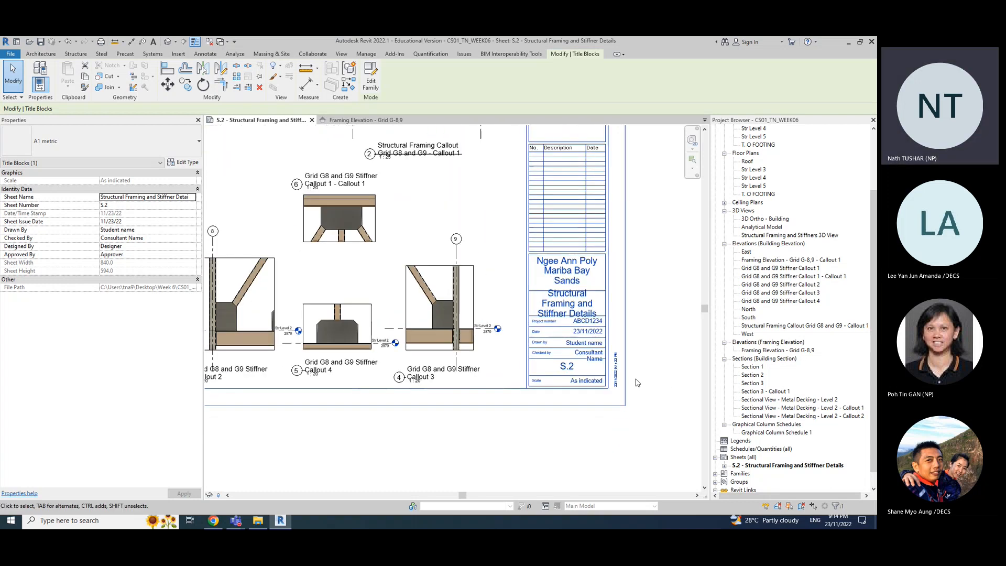
scroll(643, 381, down, 2)
scroll(644, 381, up, 1)
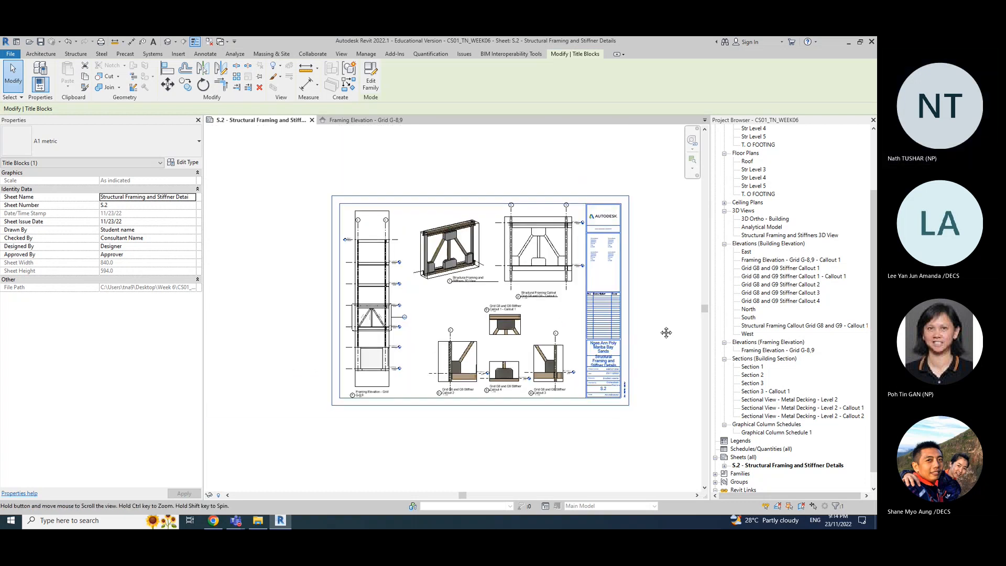
middle_drag(665, 332, 652, 331)
click(650, 331)
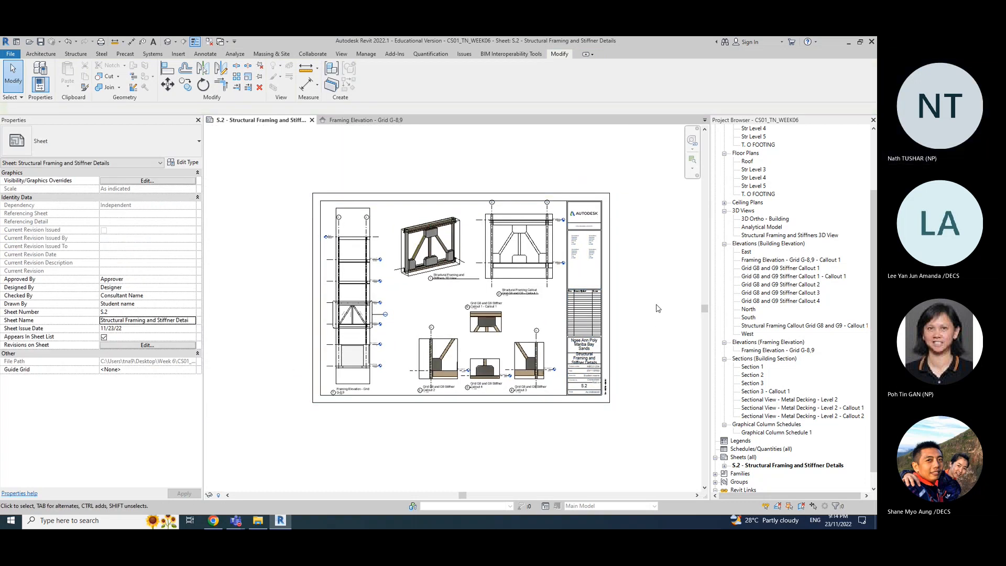
scroll(649, 331, up, 1)
middle_drag(664, 300, 677, 317)
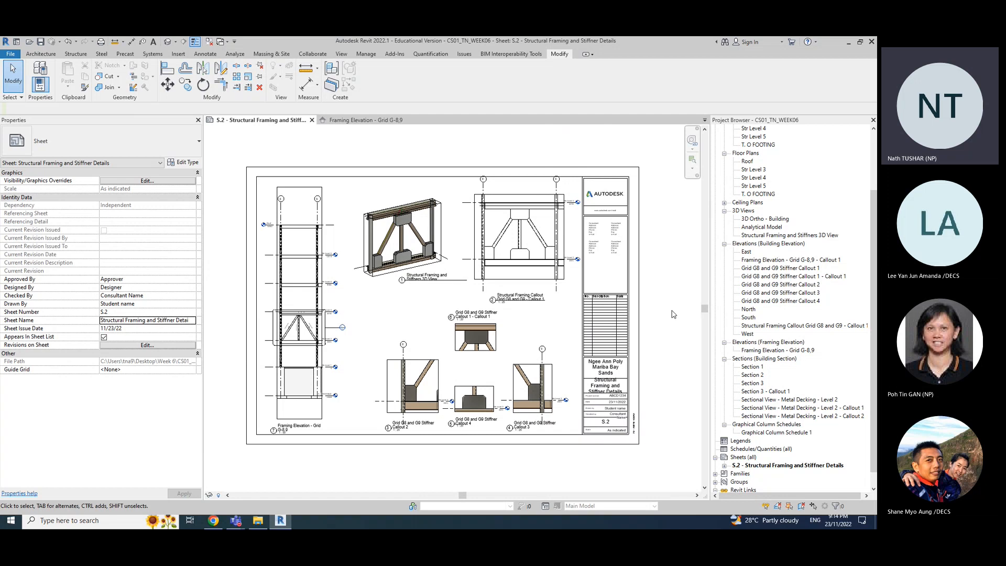
click(39, 54)
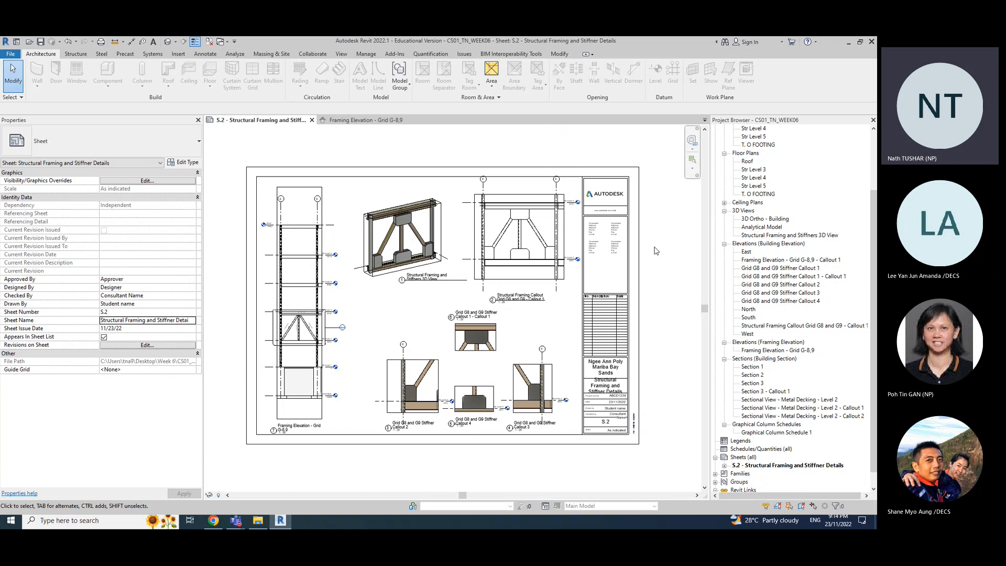
middle_drag(666, 285, 685, 289)
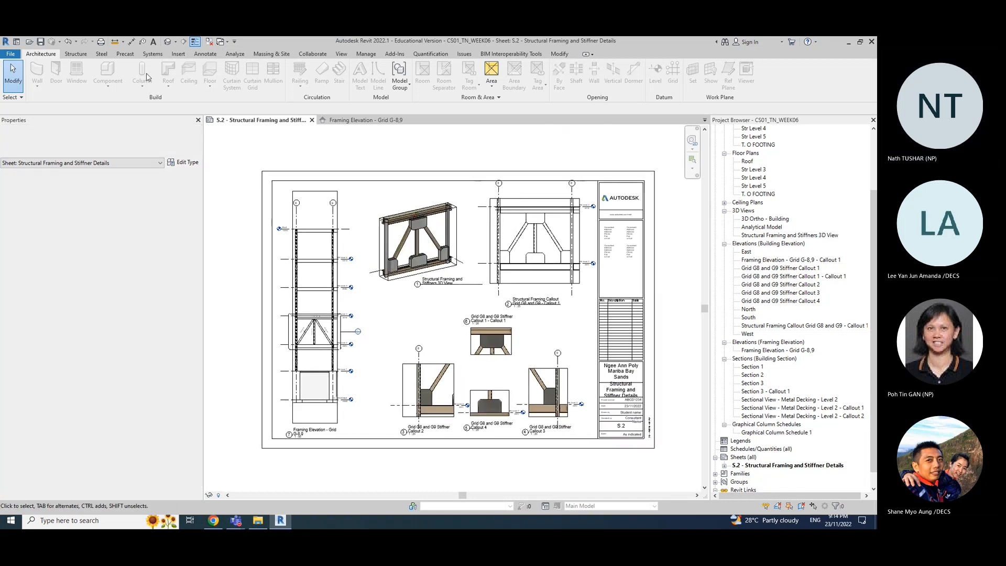
Step: Set up a PDF export of the current sheet, keeping the page size at Use Sheet Size
click(10, 54)
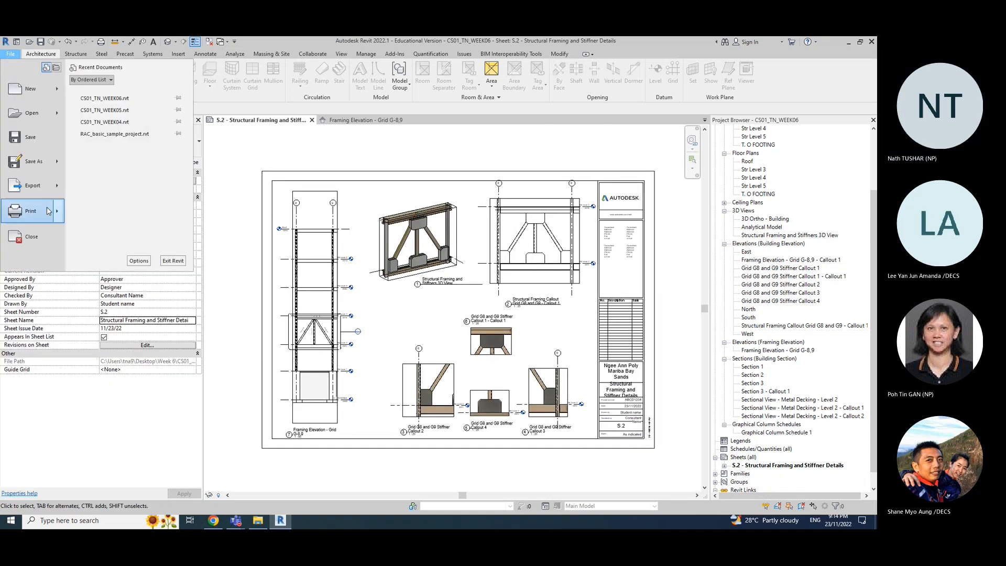
mouse_move(59, 215)
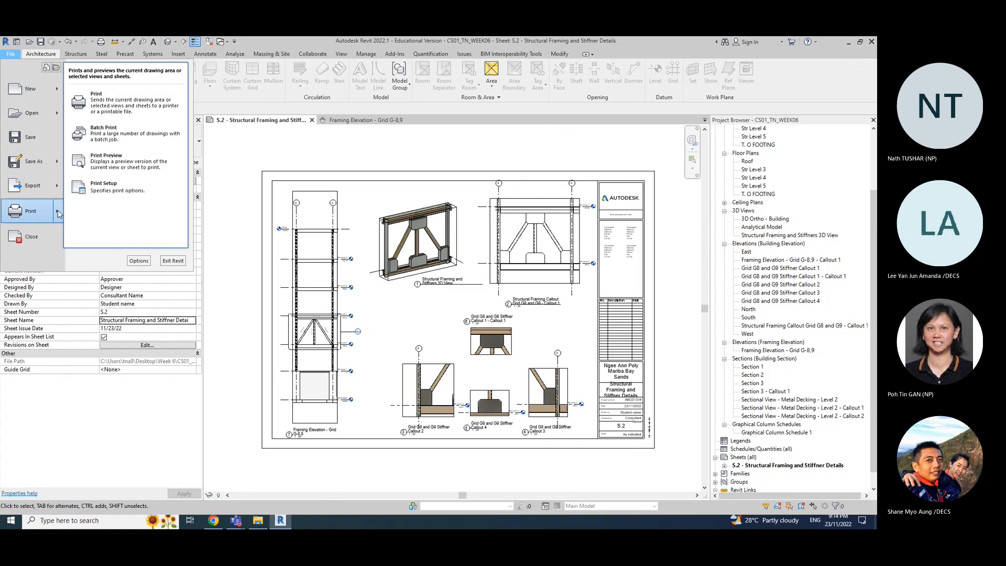
mouse_move(56, 190)
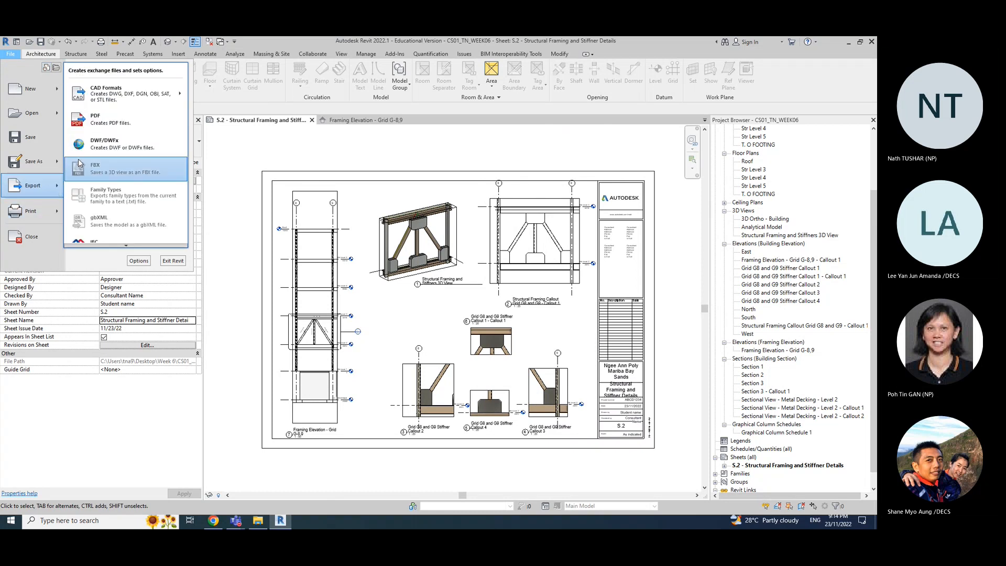
click(124, 120)
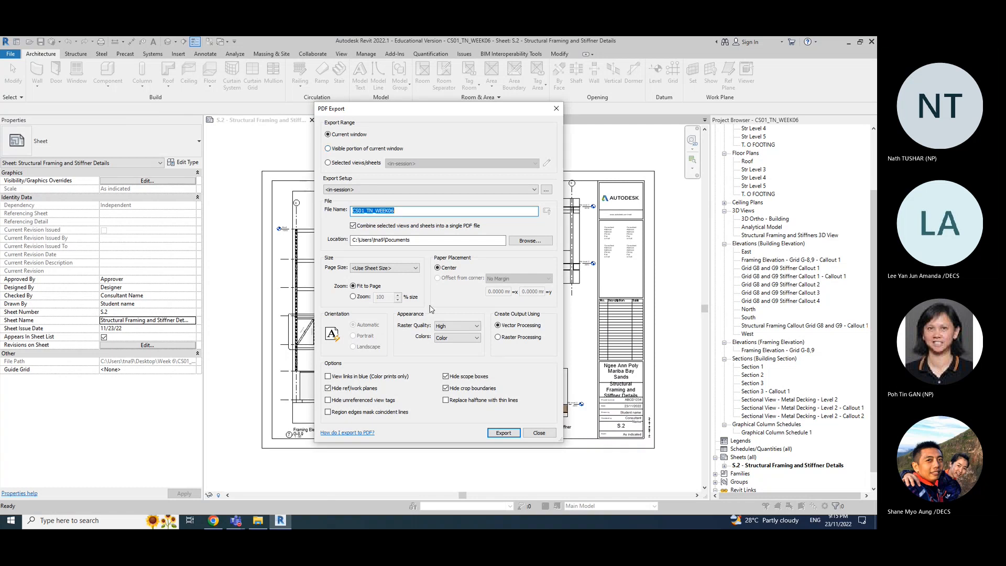
click(416, 268)
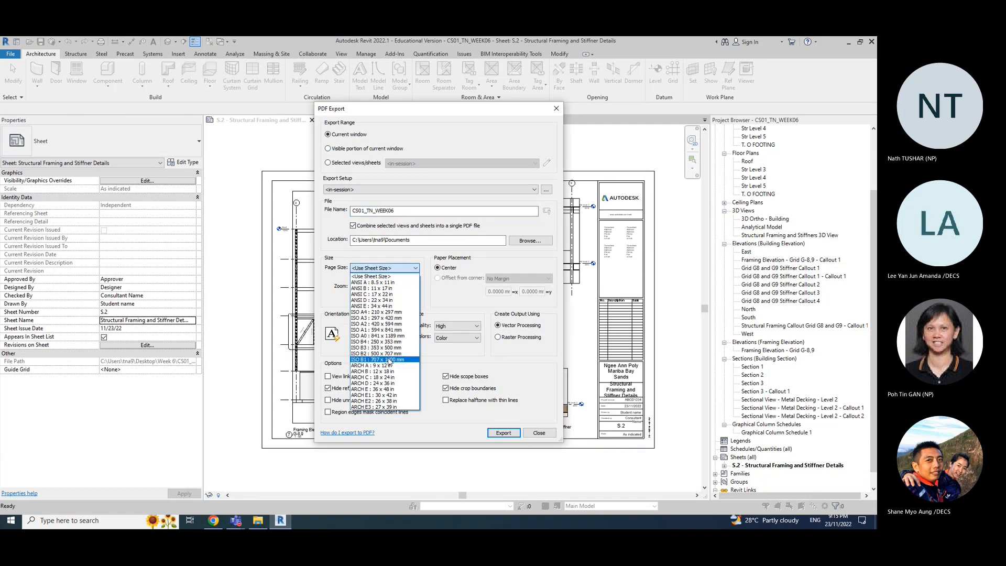
click(412, 271)
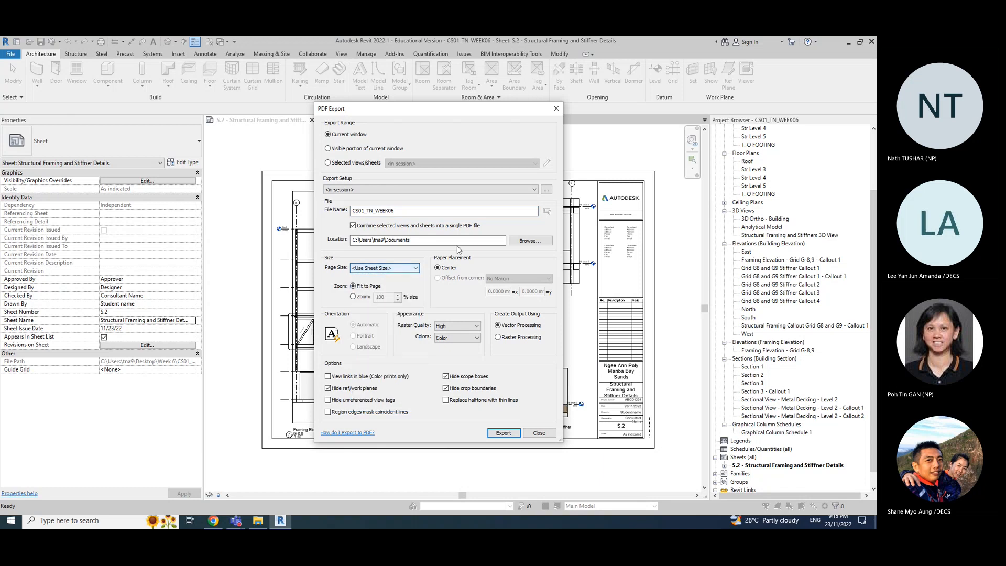
click(530, 241)
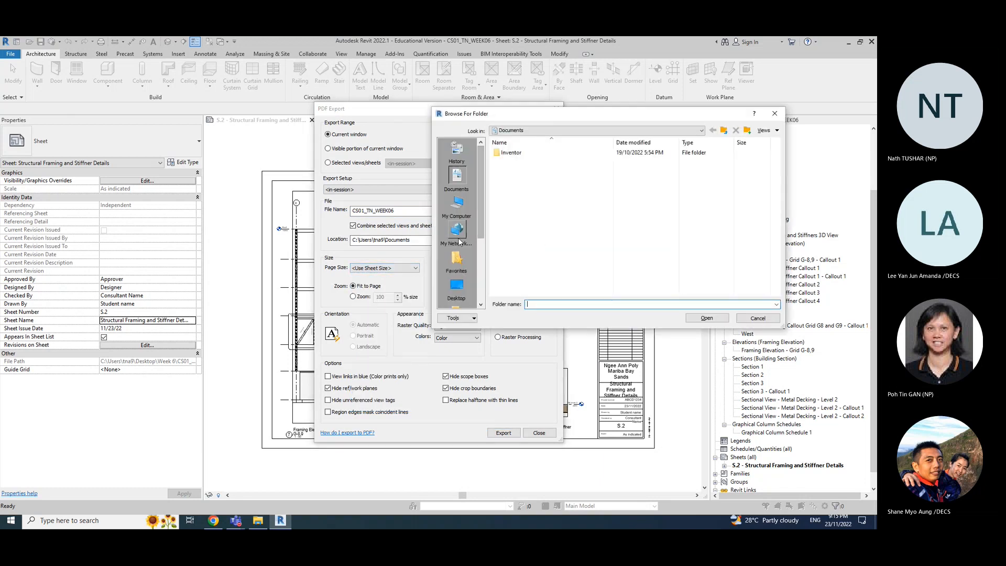
click(456, 286)
double_click(520, 199)
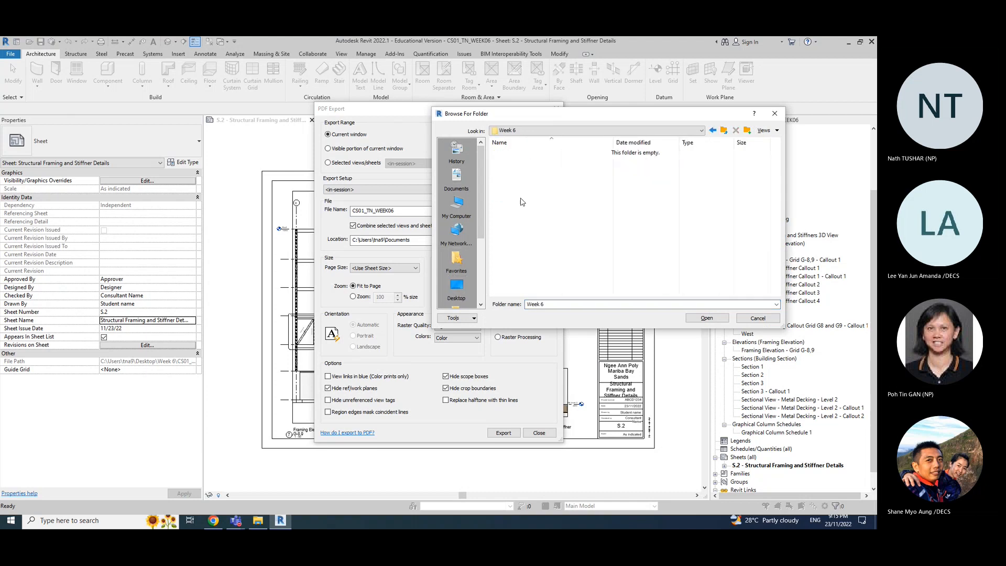
double_click(550, 305)
click(550, 304)
text(-Drawuing Sheet)
click(706, 318)
click(498, 280)
click(742, 319)
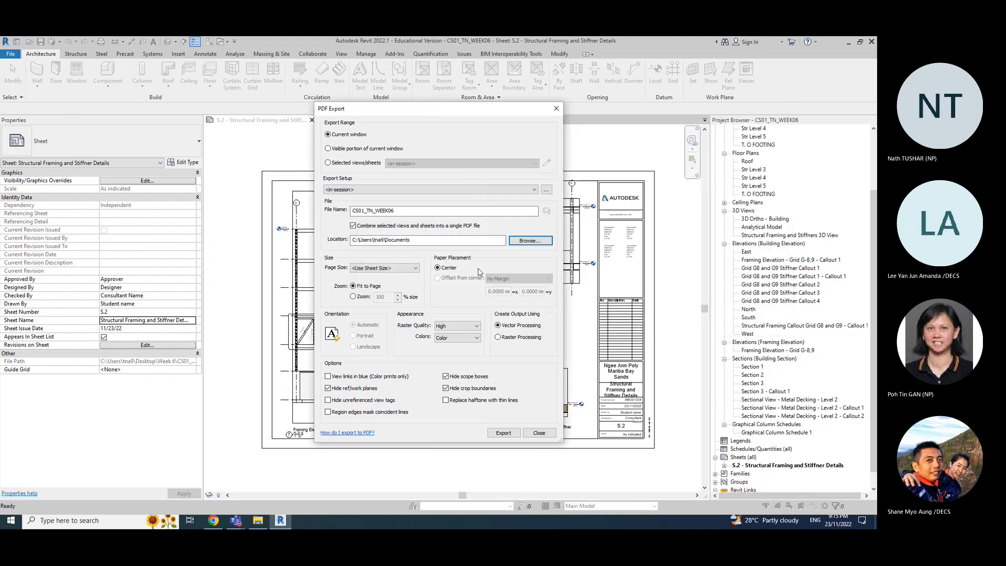
Step: Set the export location to the Week 6 folder on the Desktop and export the sheet as the PDF CS01_TN_WEEK06
click(530, 240)
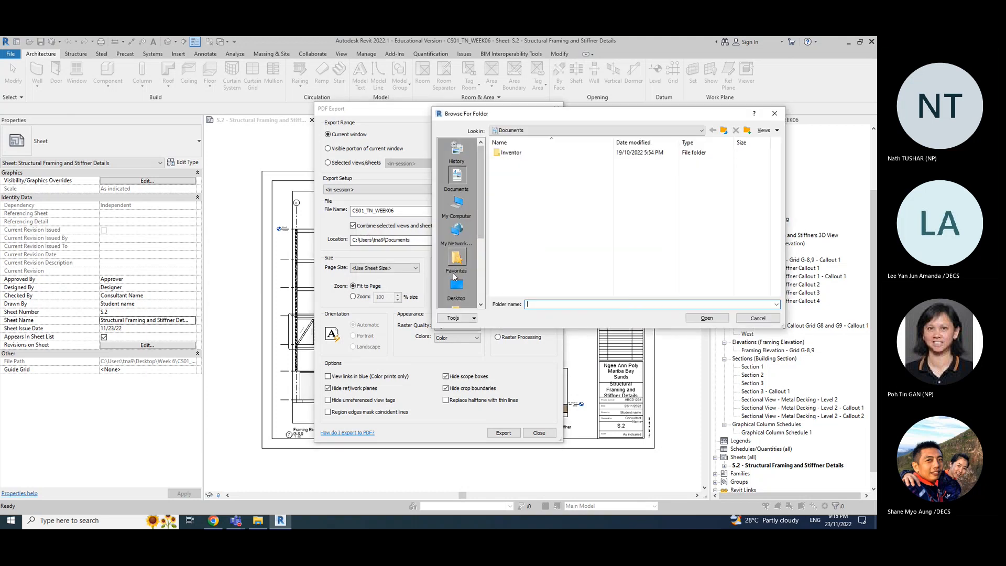
click(455, 290)
double_click(519, 198)
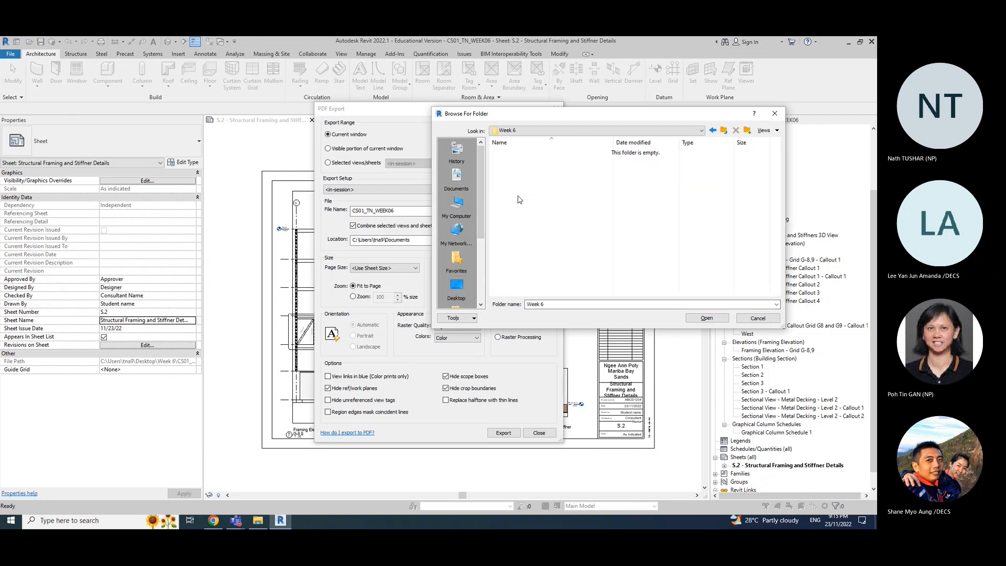
click(702, 317)
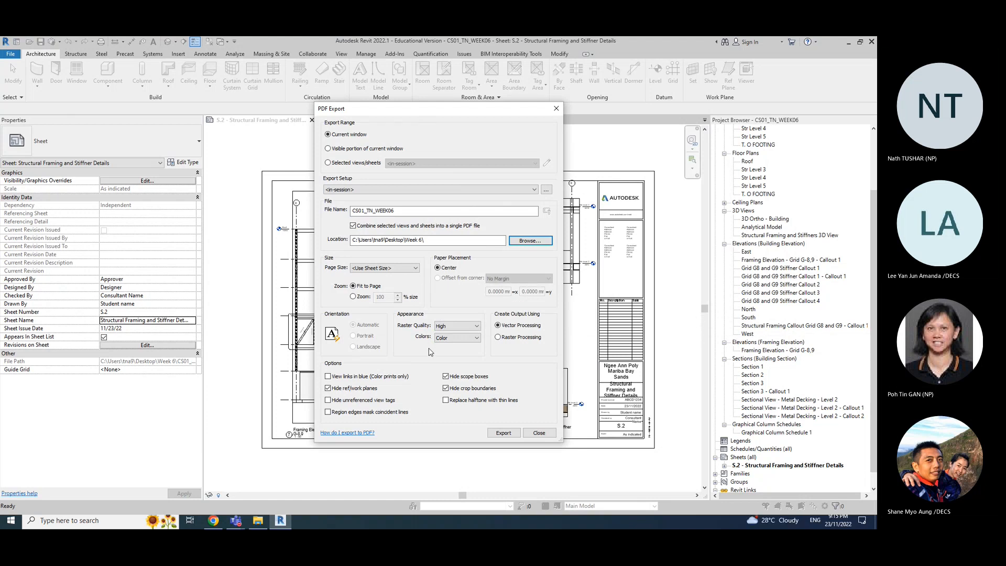
click(503, 433)
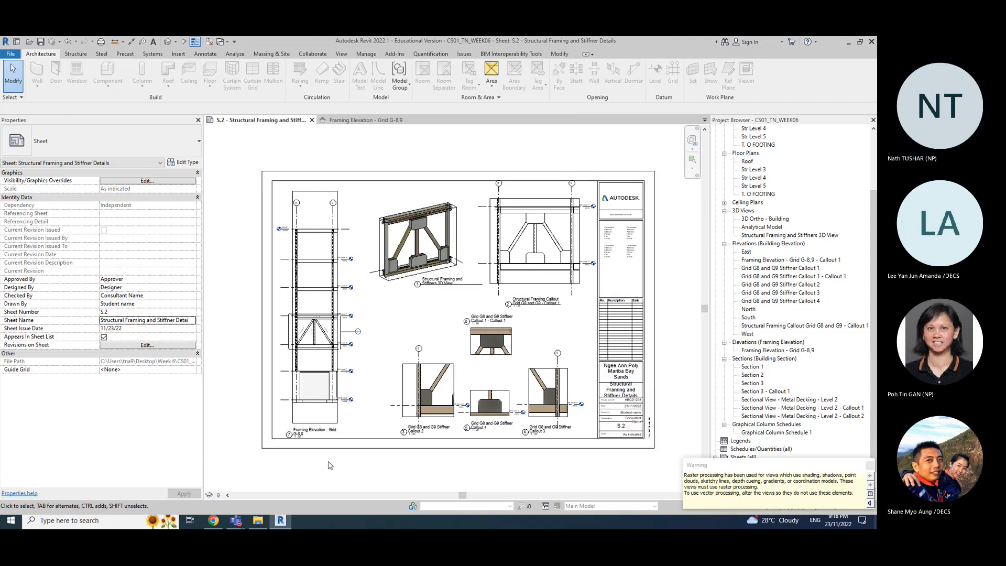
Step: Examine the title block's sheet name, entries and date/time stamp up close on sheet S.2
click(259, 524)
click(259, 523)
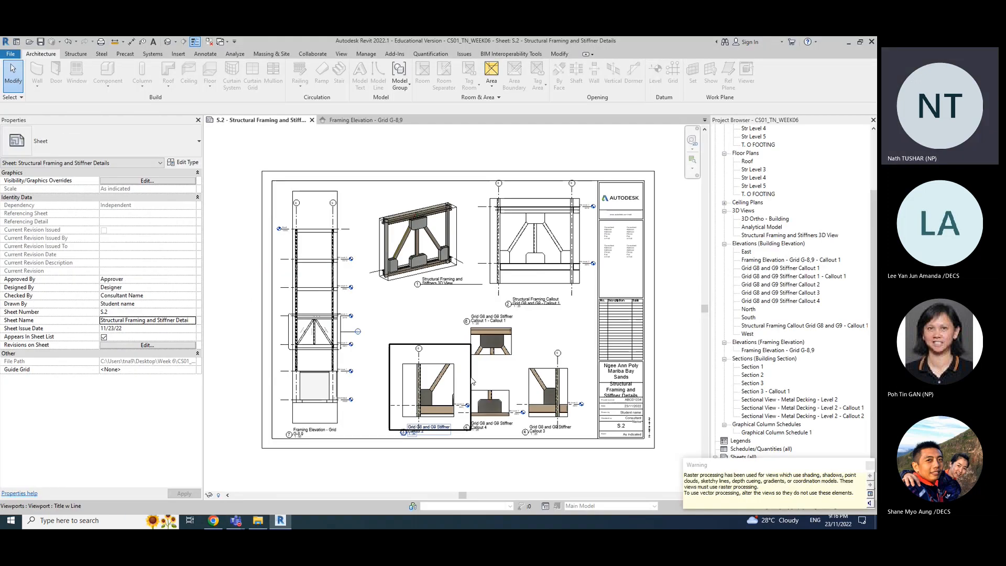
scroll(596, 393, up, 3)
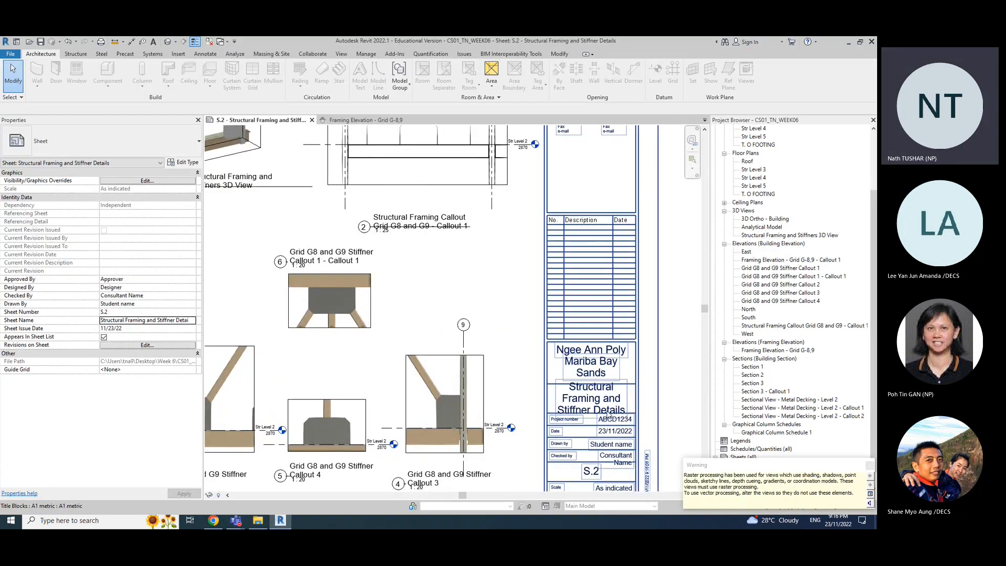
click(596, 394)
middle_drag(683, 406, 631, 280)
Step: Switch to File Explorer, open the exported PDF CS01_TN_WEEK06 from the Week 6 folder, review the sheet and close it
click(258, 522)
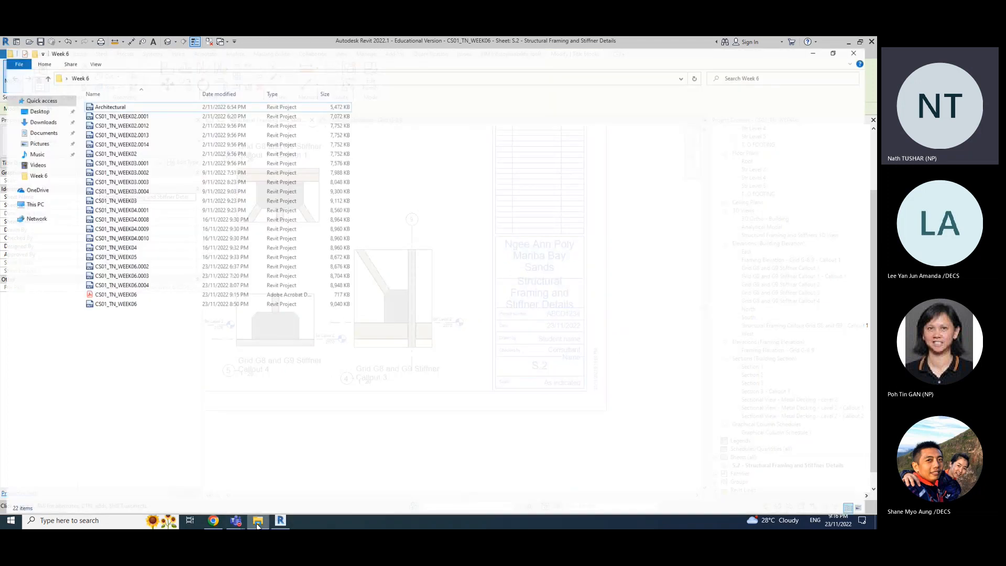
click(115, 288)
double_click(115, 292)
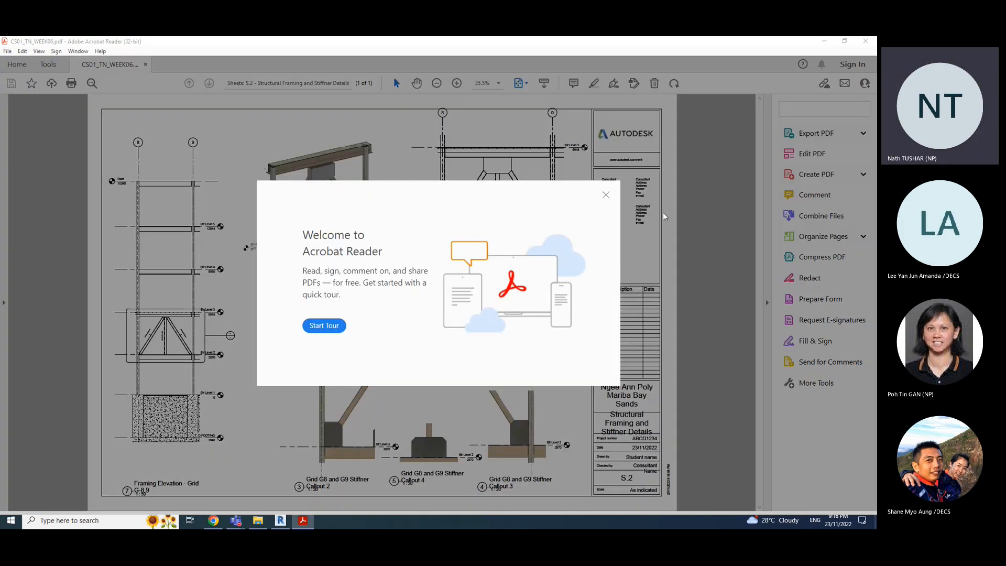
click(605, 195)
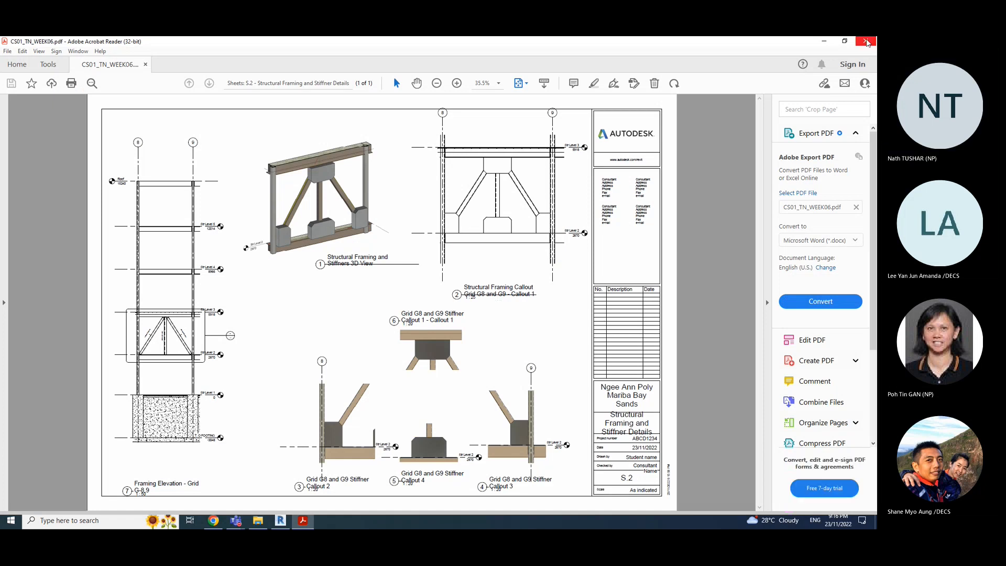
click(865, 42)
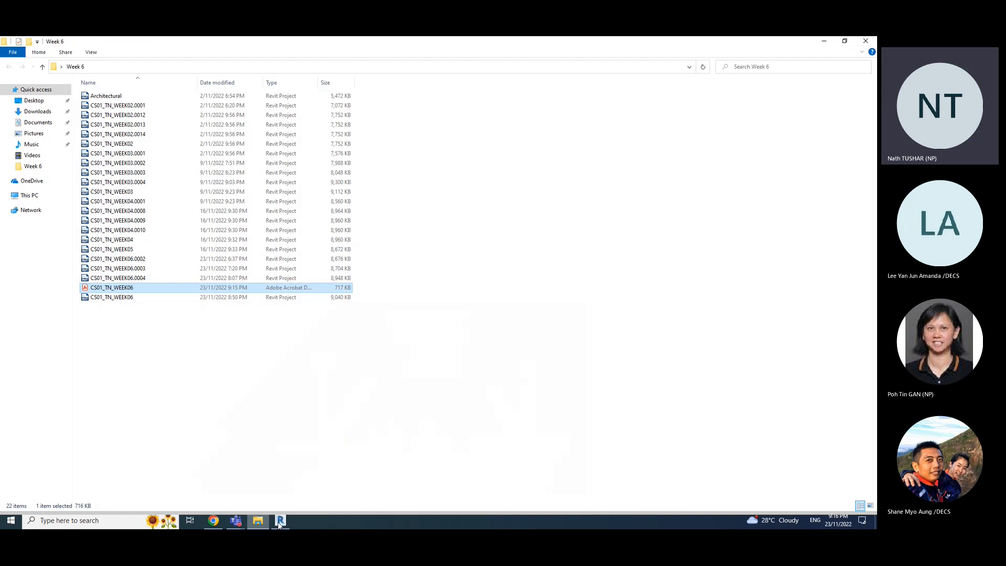
Step: Switch back to Revit and review the whole sheet S.2 with its elevation, 3D view and callouts
click(280, 521)
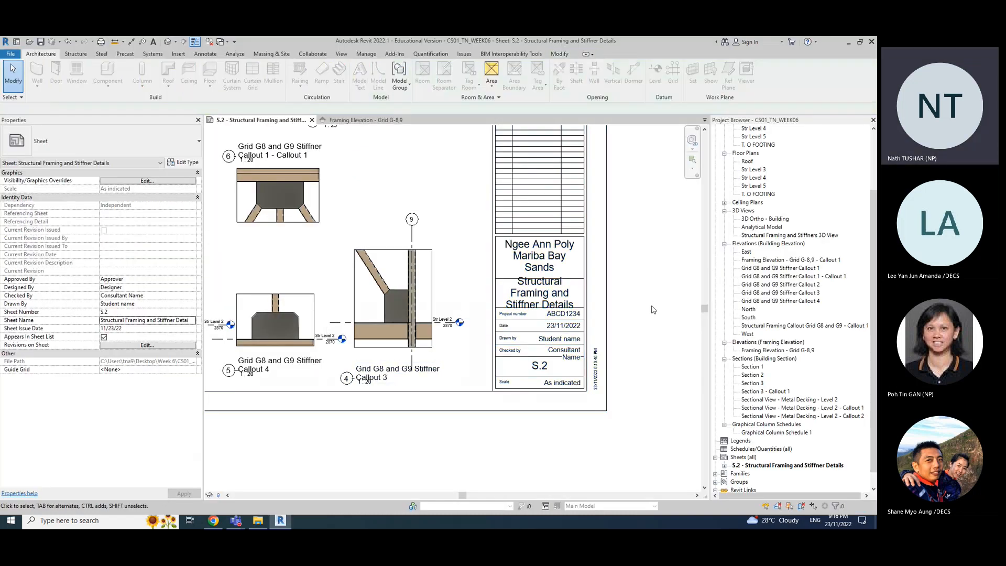
scroll(667, 352, down, 3)
scroll(665, 350, down, 2)
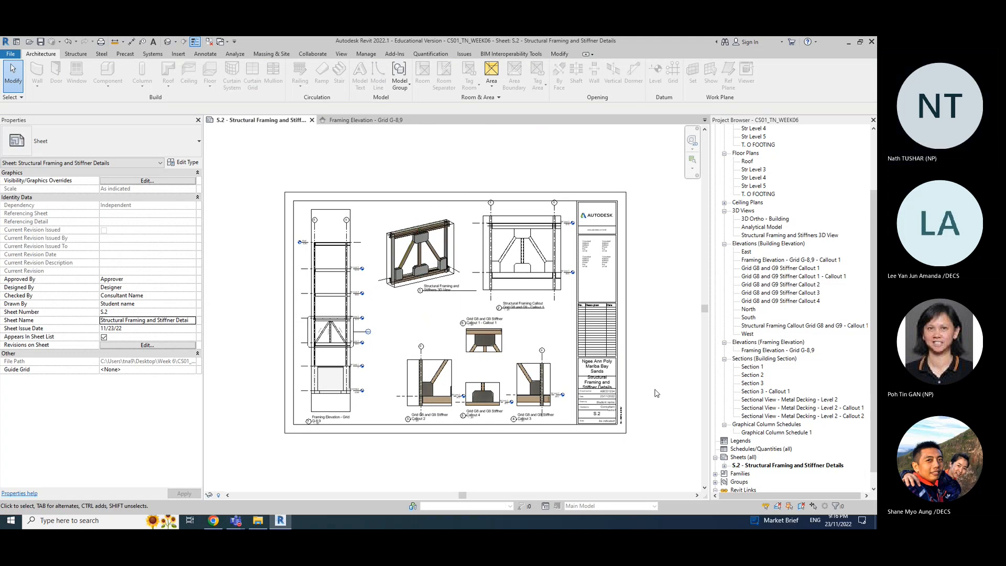
scroll(655, 393, up, 1)
middle_drag(651, 367, 680, 355)
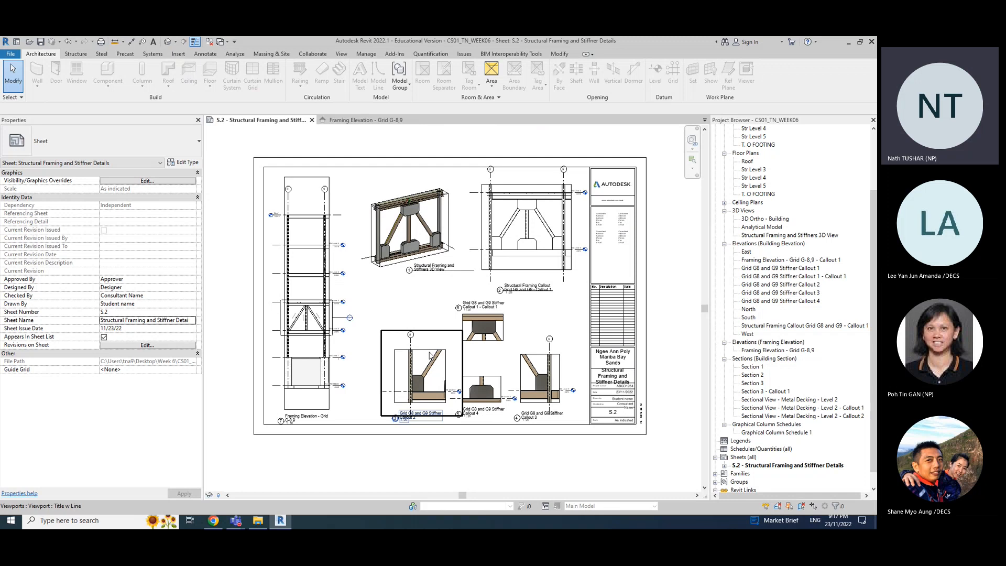
click(650, 252)
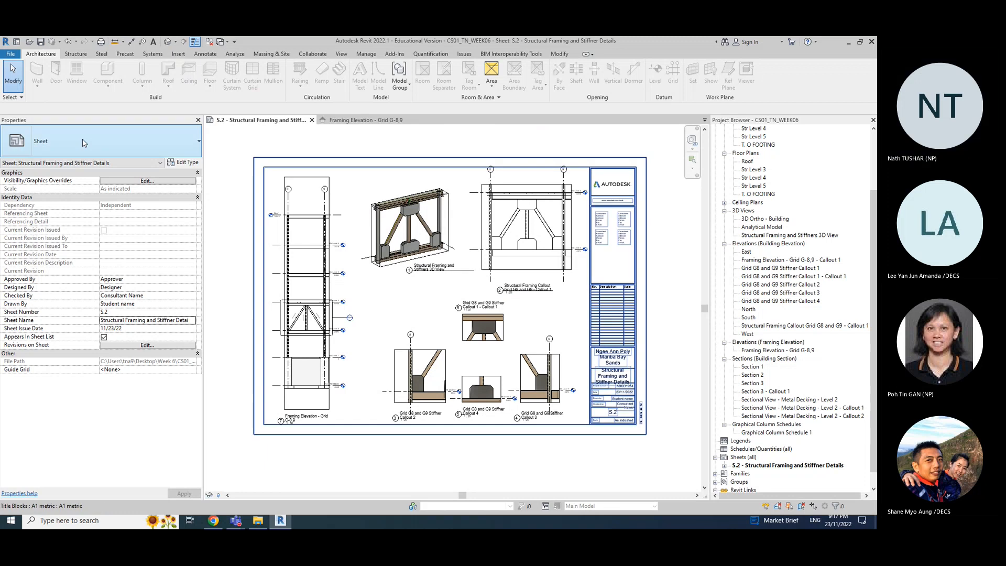
Step: Start another PDF export of sheet S.2 and set the file name to Str Framing and Stiffner Details
click(10, 55)
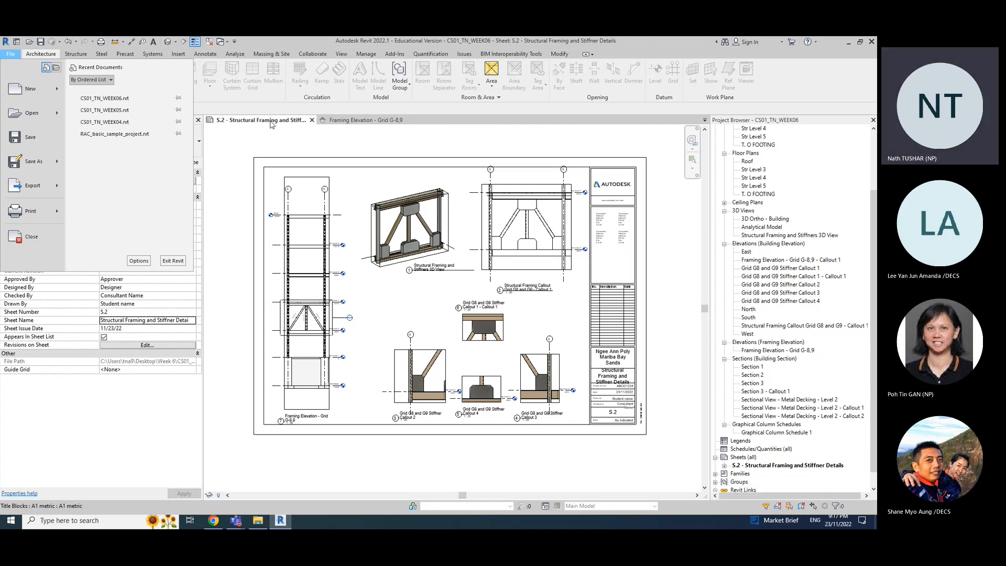
click(293, 149)
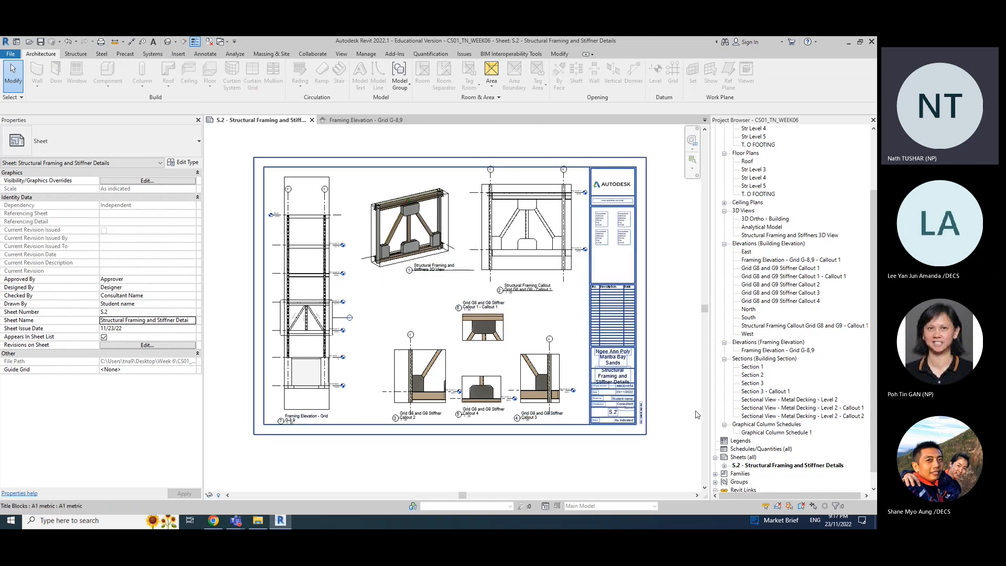
click(9, 54)
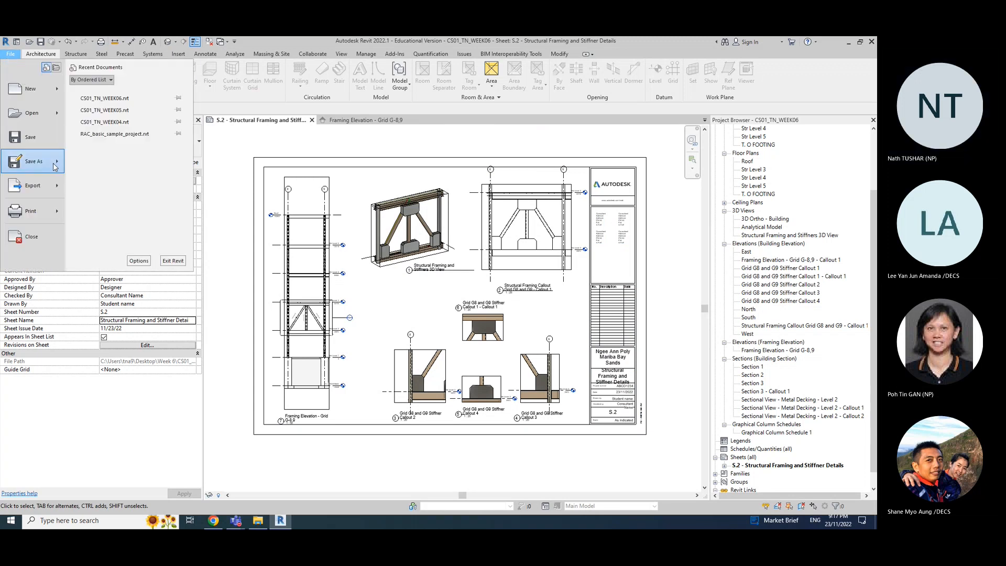
mouse_move(56, 185)
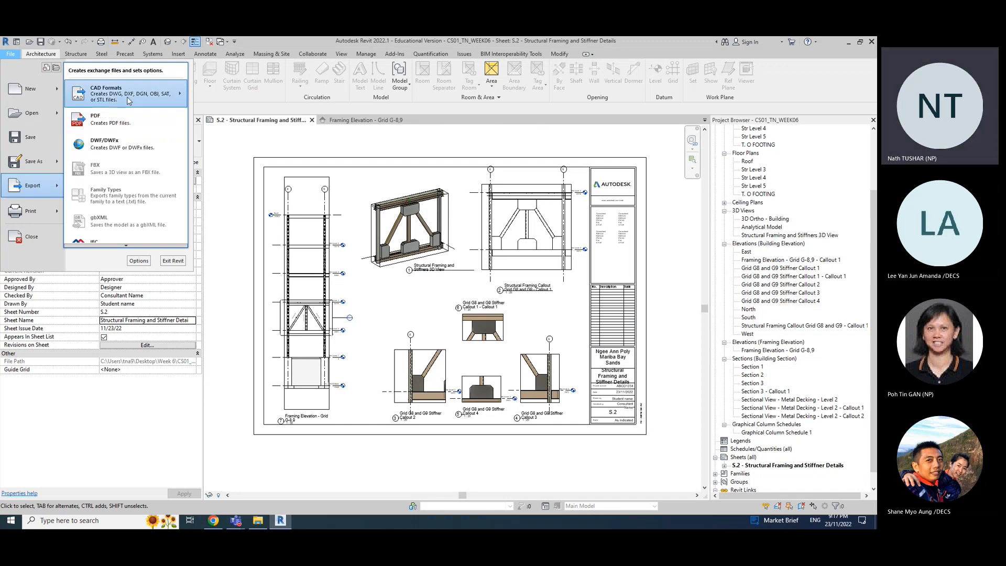
mouse_move(128, 101)
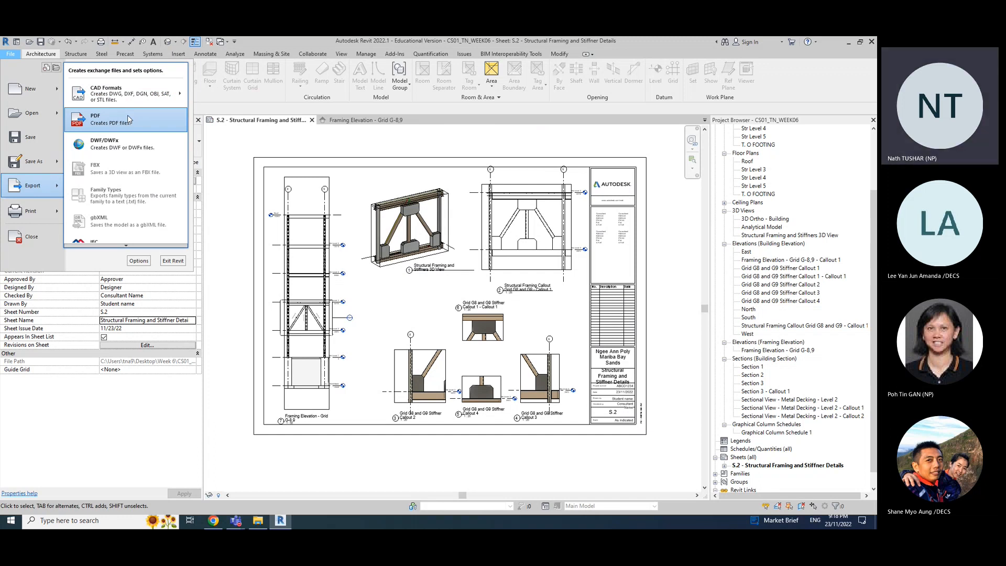
click(127, 115)
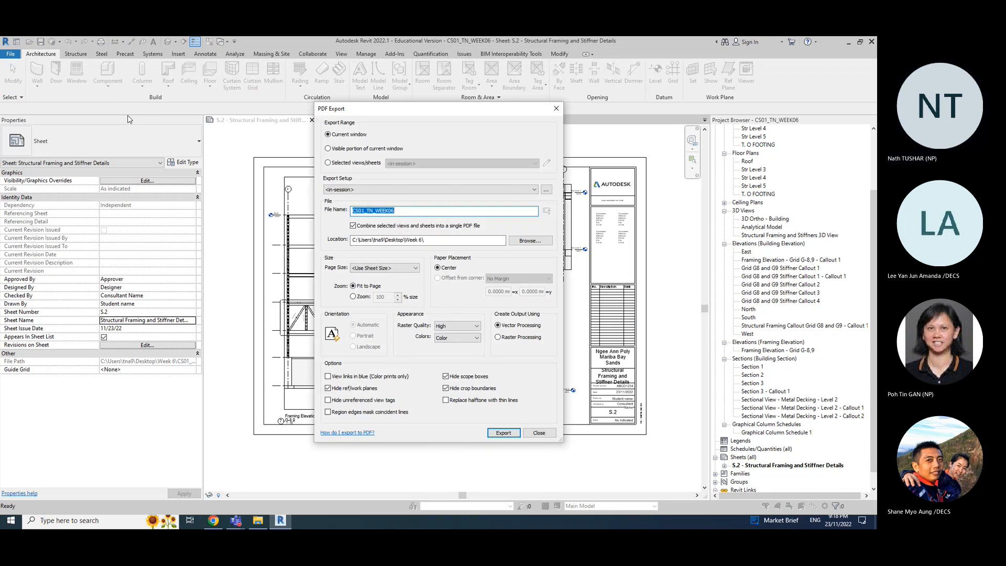
click(410, 209)
double_click(398, 211)
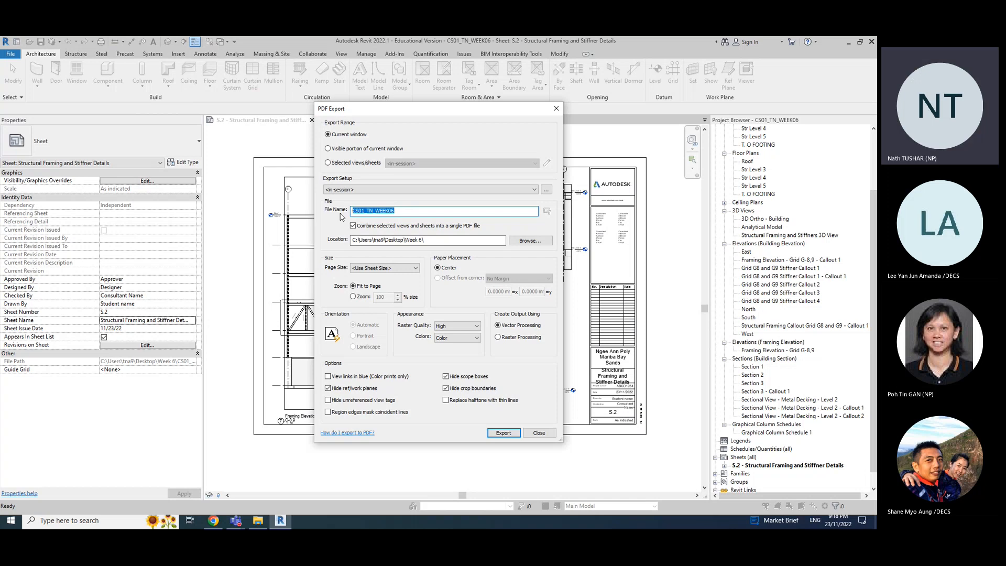
text(Str Framing)
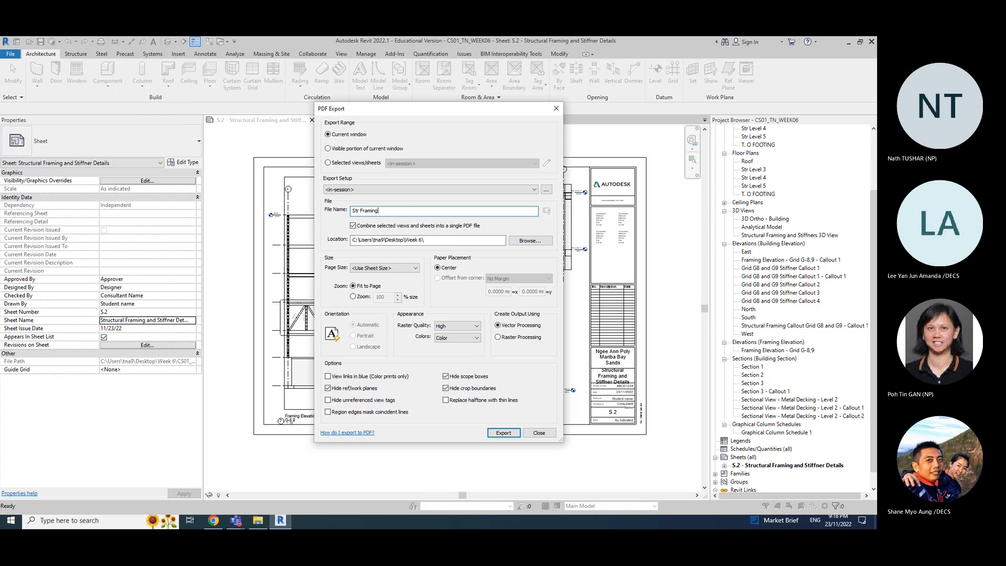
text( and Stiffner Details)
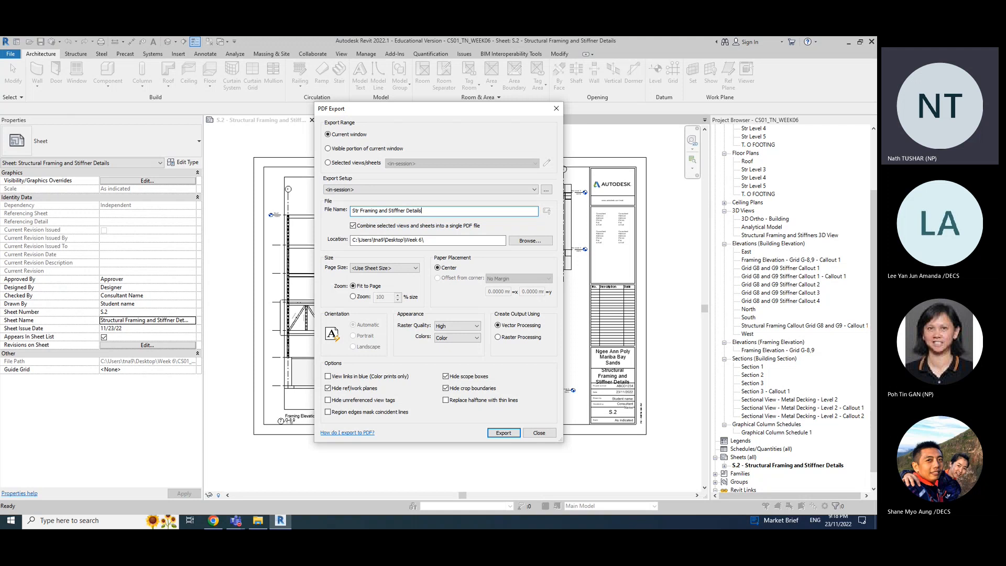
drag(360, 210, 440, 207)
click(439, 210)
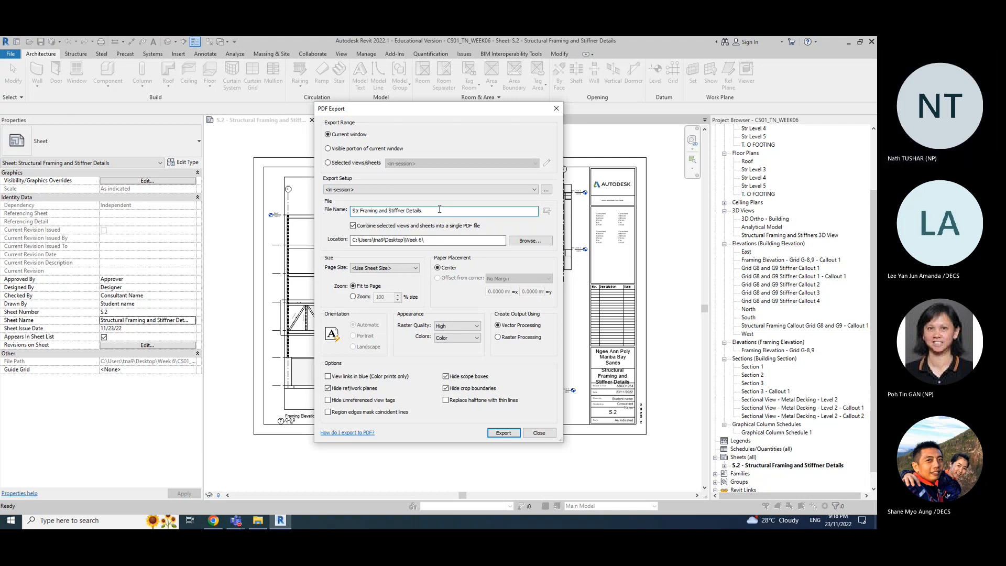
drag(439, 210, 334, 211)
Step: Set the export location to the Week 6 folder on the Desktop and export the current sheet as the PDF
click(533, 242)
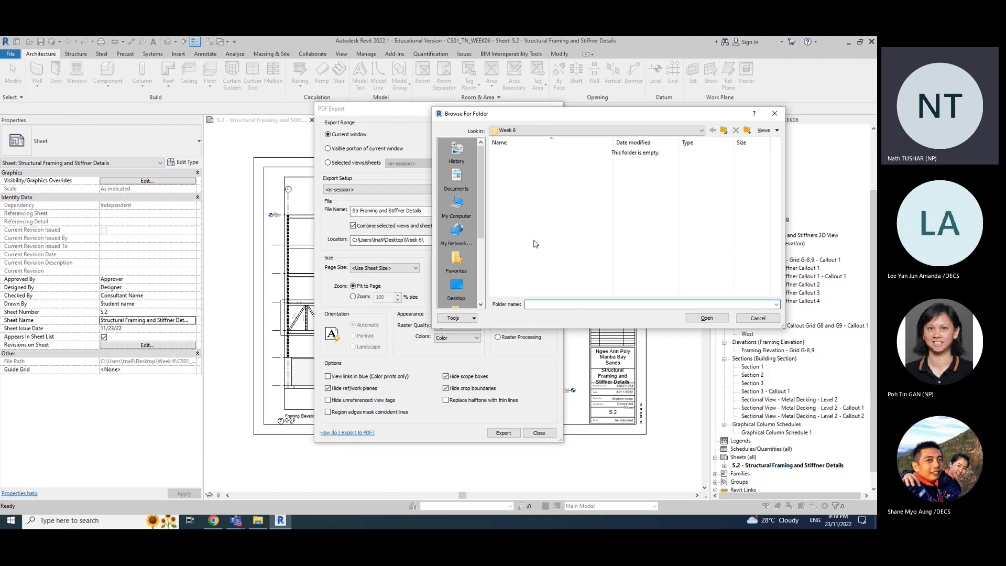
click(454, 287)
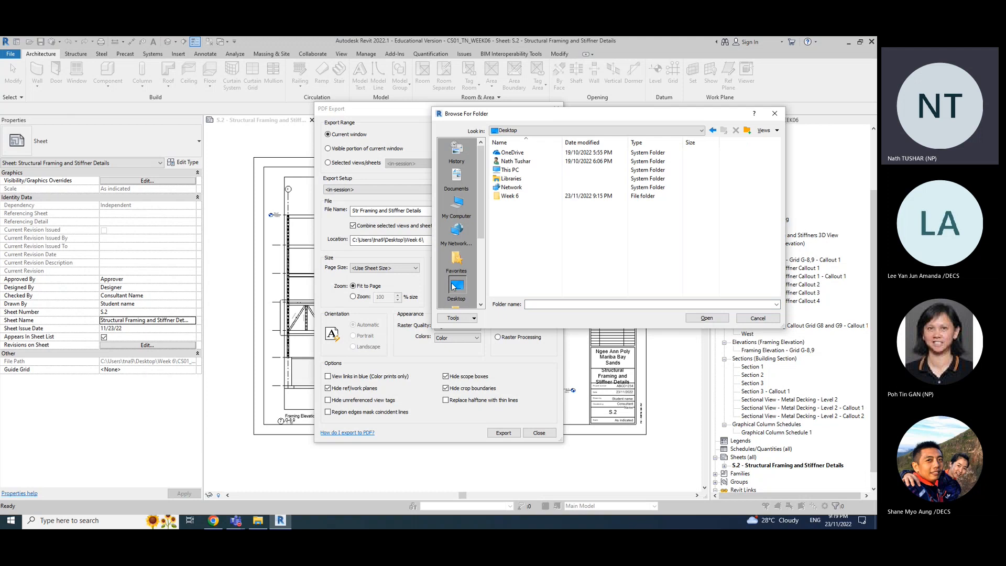
double_click(530, 196)
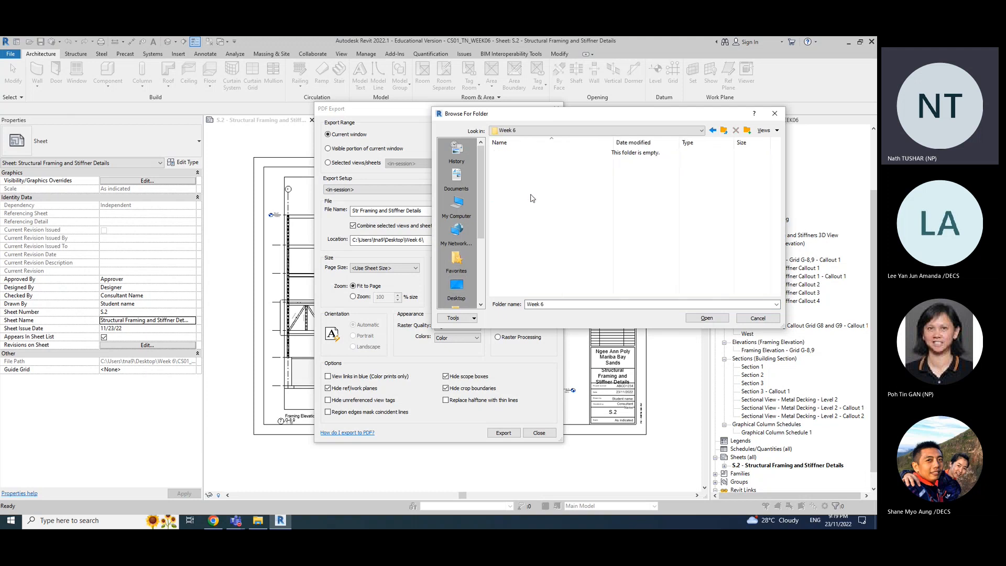
click(710, 321)
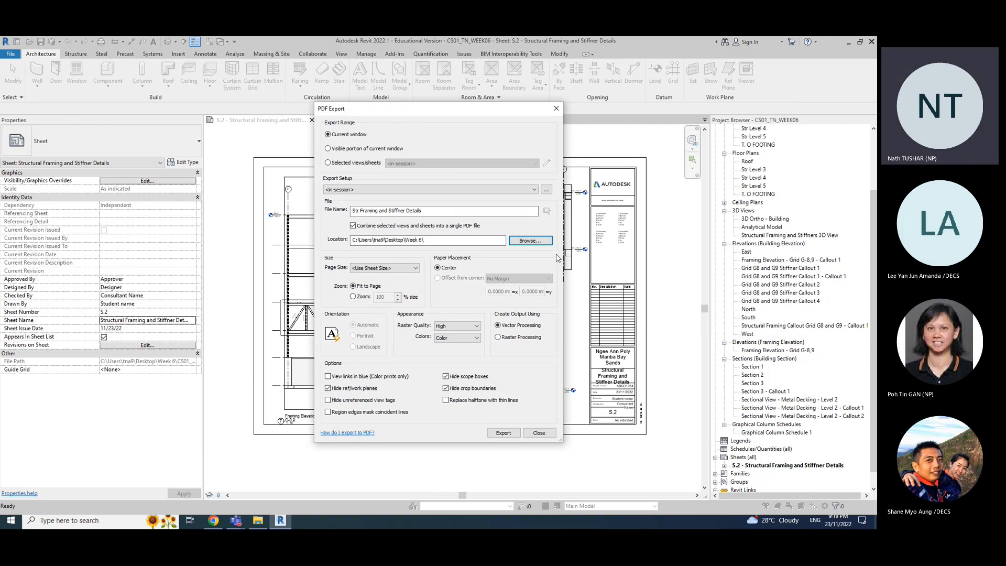
click(530, 241)
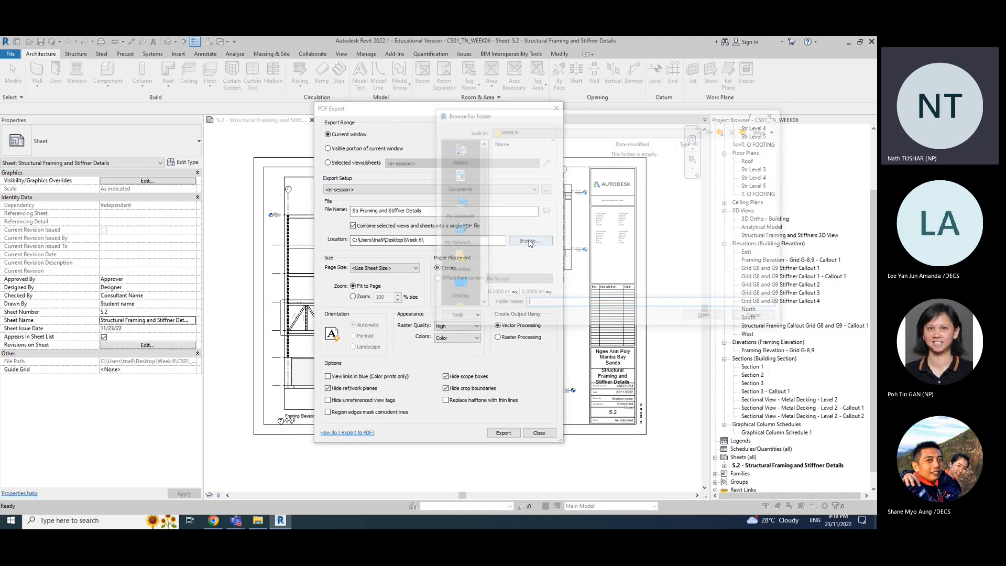
click(747, 318)
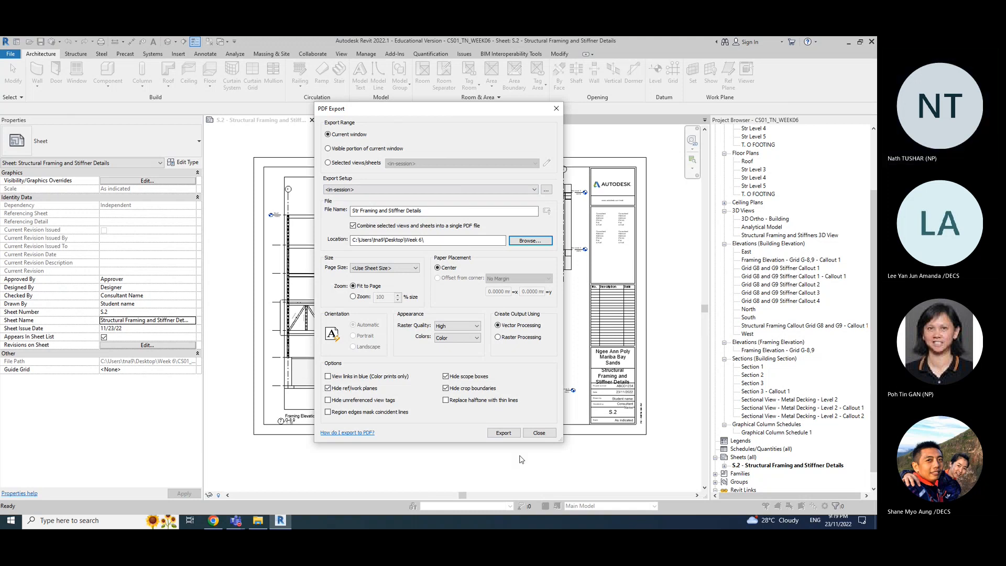
click(504, 433)
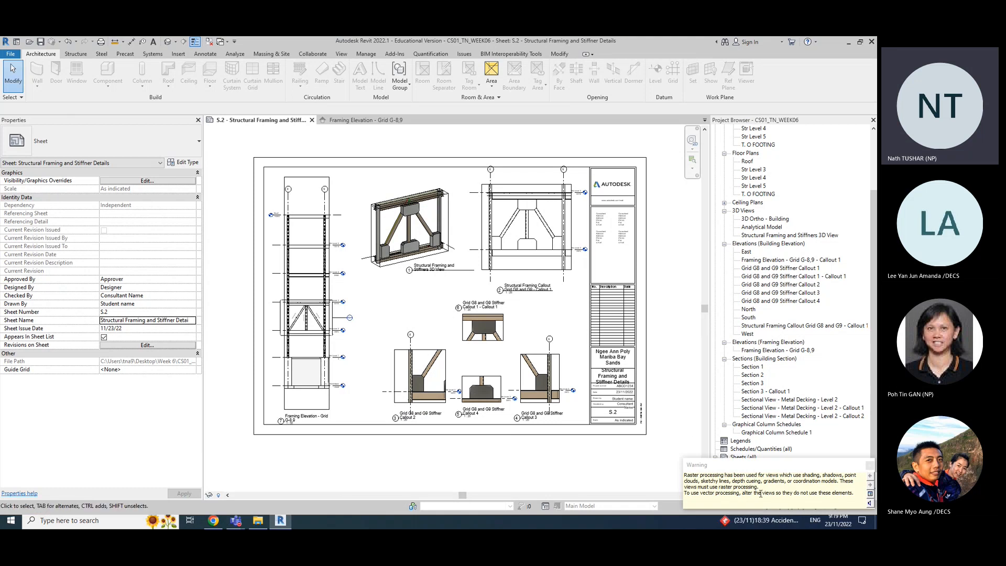
Step: Switch to File Explorer, open the exported PDF Str Framing and Stiffner Details in Acrobat Reader, review the sheet and close it
click(261, 523)
click(140, 312)
double_click(140, 312)
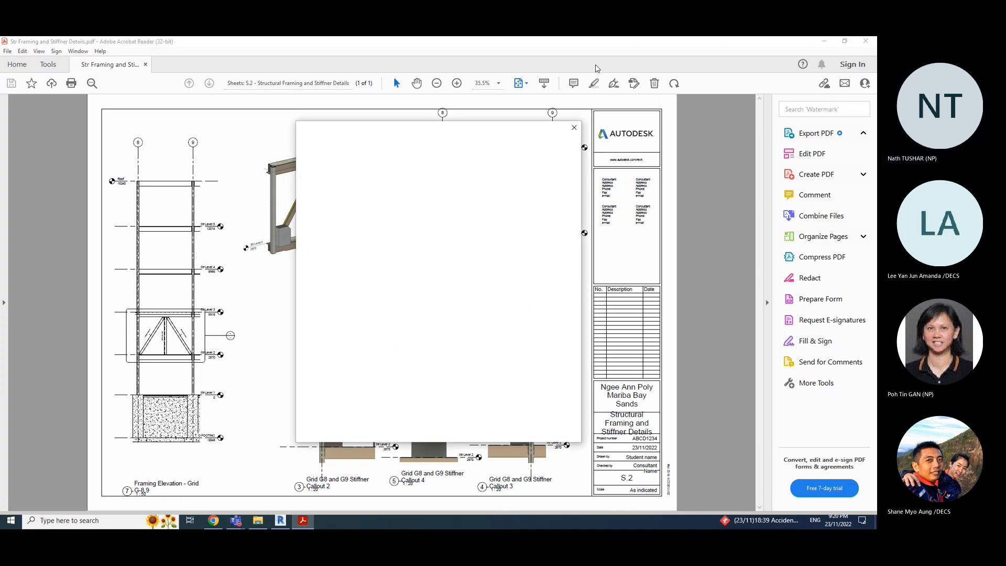
click(573, 129)
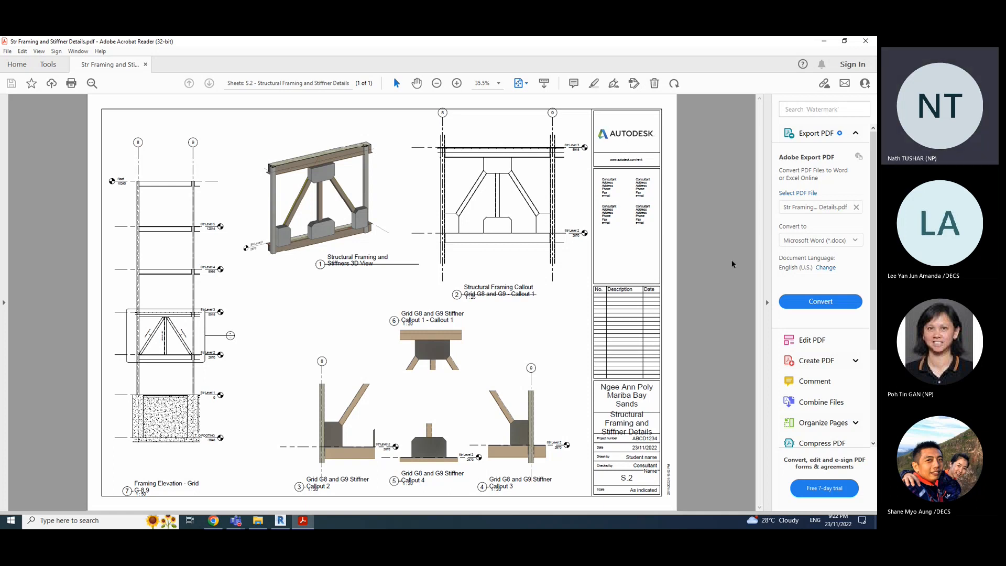
click(837, 519)
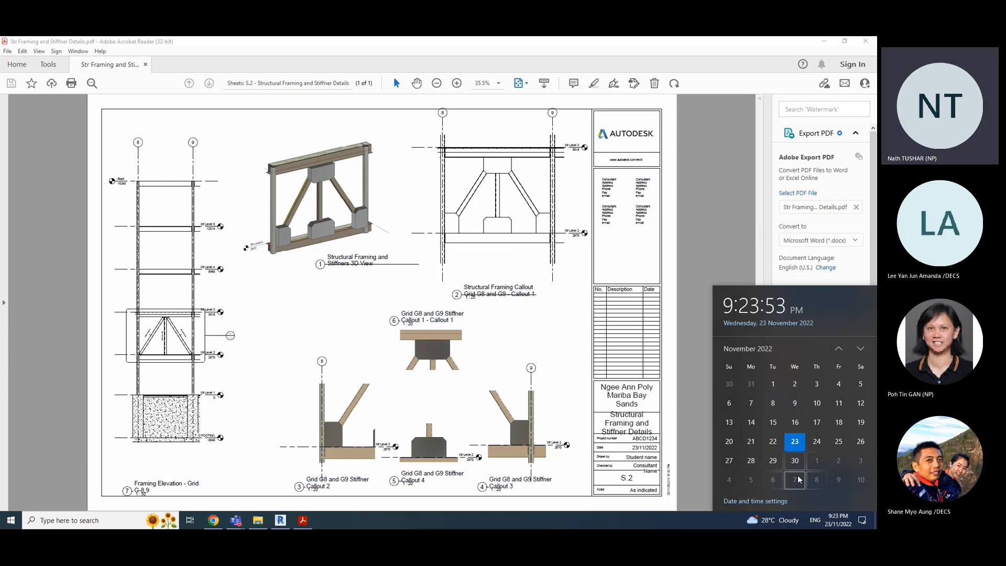
click(716, 517)
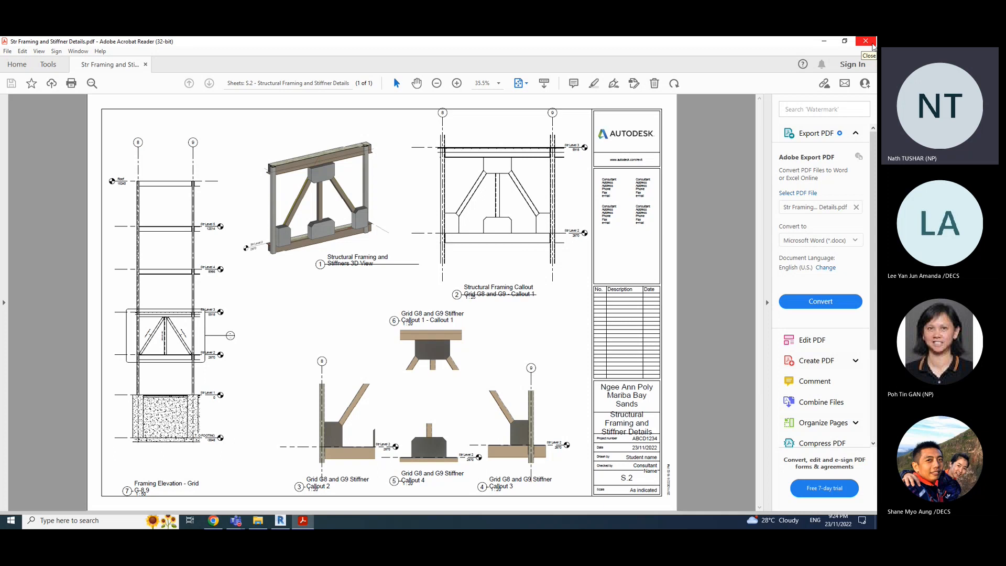
click(866, 41)
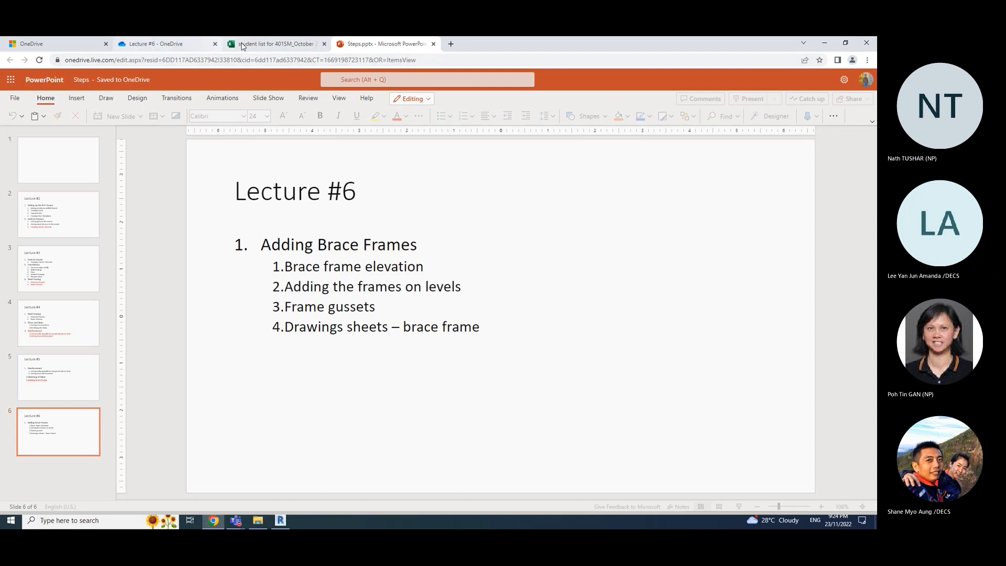
Step: Switch to Chrome and close the Steps presentation and the student list workbook
click(433, 43)
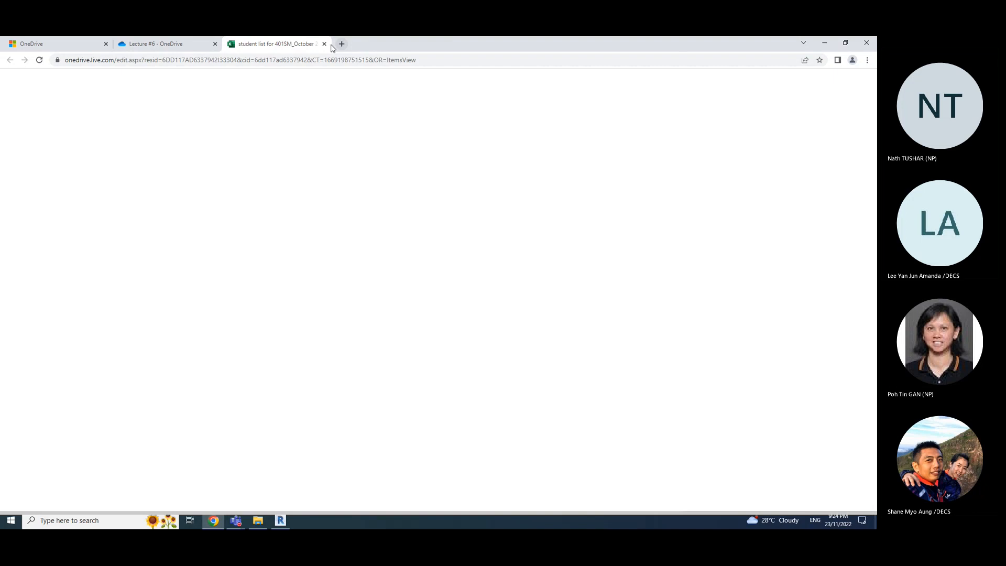
click(323, 43)
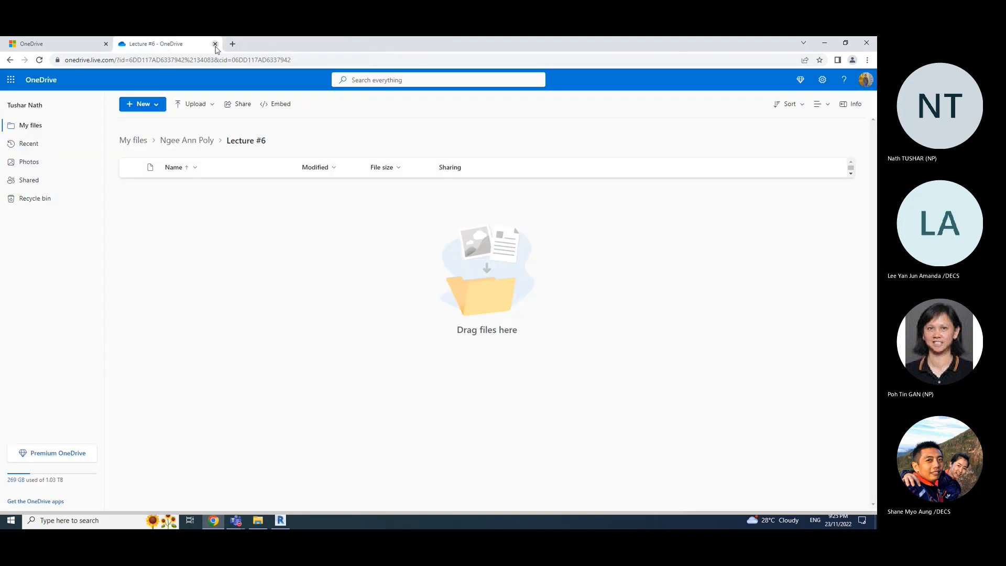
Step: Switch to Revit to dismiss the raster processing warning, and bring up the Teams meeting
click(281, 521)
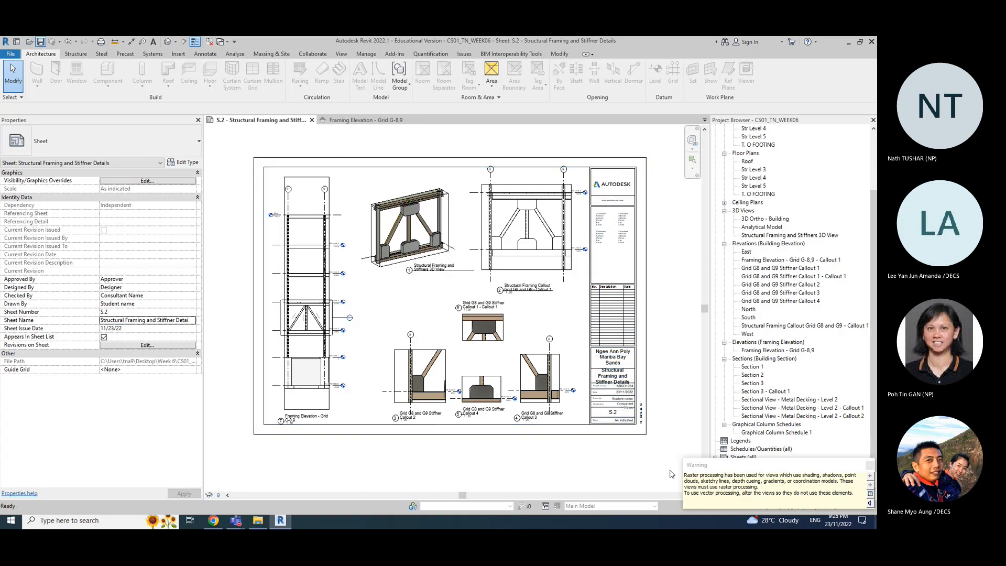
click(869, 467)
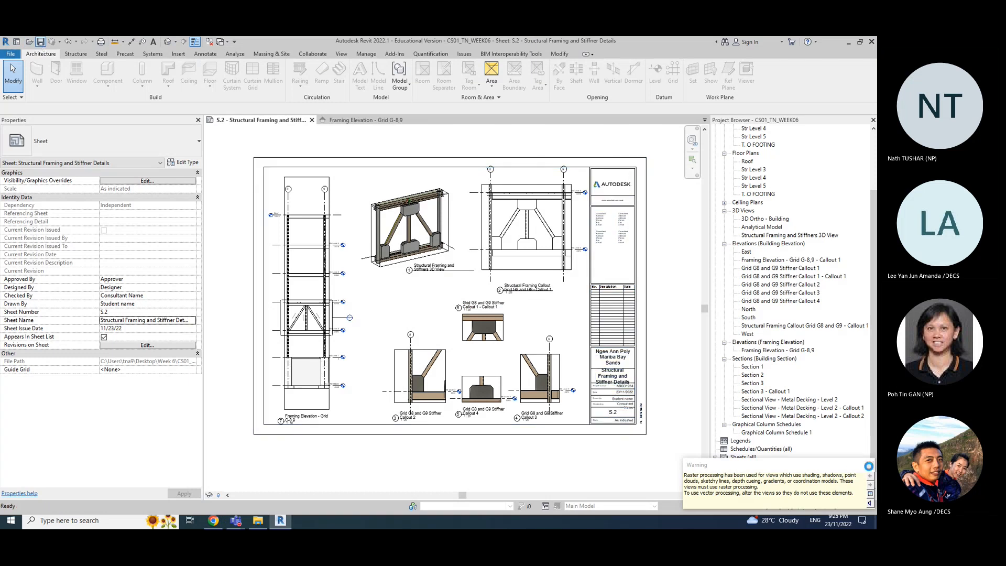
click(234, 522)
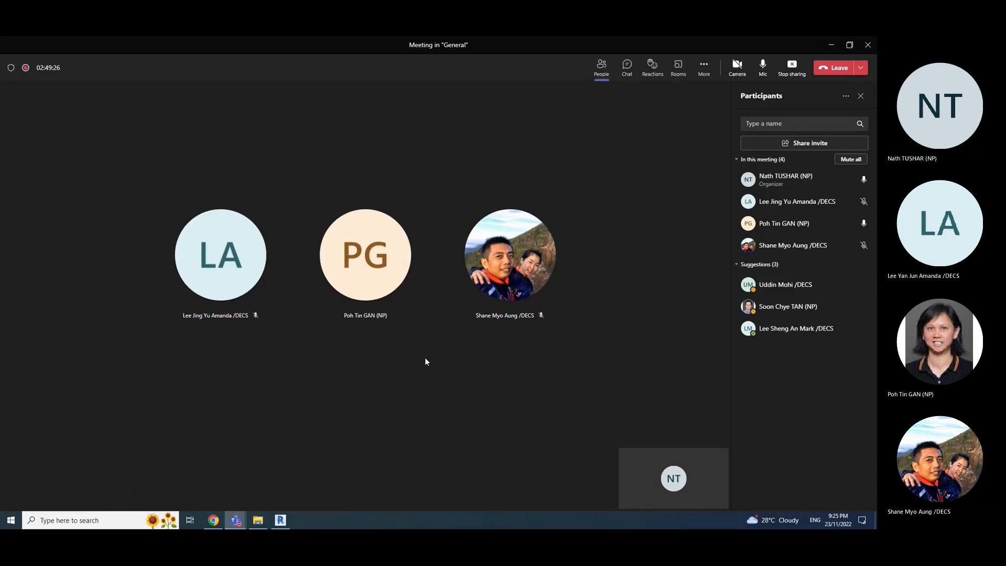